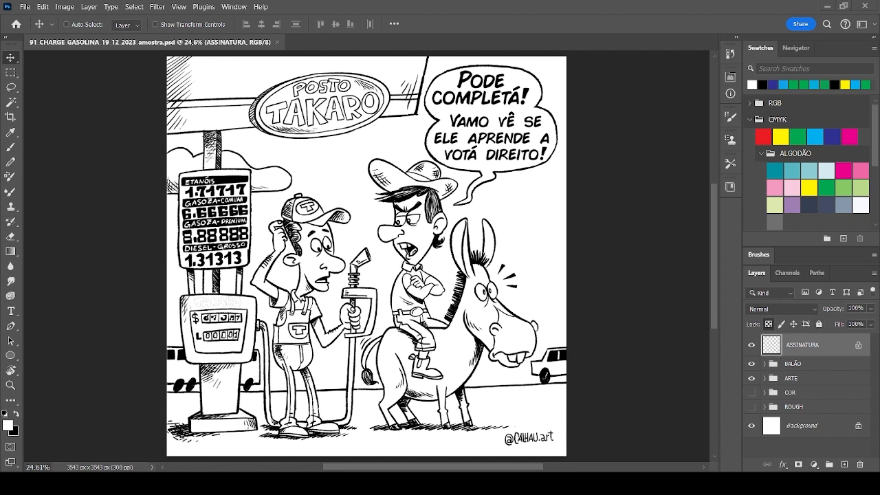
# - Select every layer and group, from ASSINATURA down to Background, and merge them into a single layer
pyautogui.keyDown('shift'); pyautogui.click(799, 430); pyautogui.keyUp('shift')
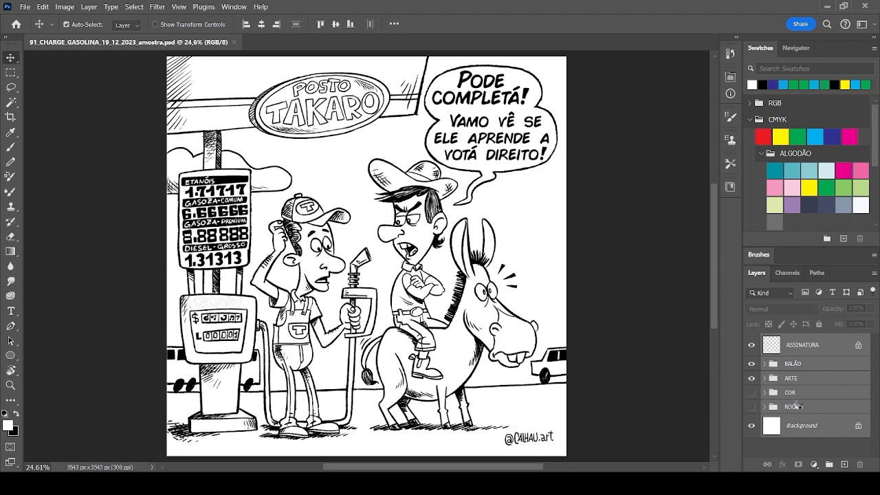
pyautogui.hotkey('ctrl', 'e')
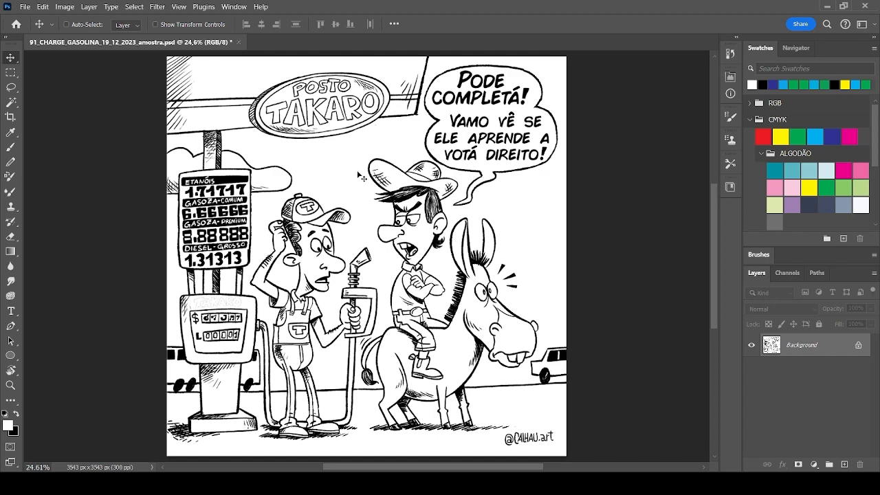
pyautogui.moveTo(364, 177)
pyautogui.mouseDown()
pyautogui.moveTo(366, 167)
pyautogui.moveTo(373, 175)
pyautogui.mouseUp()
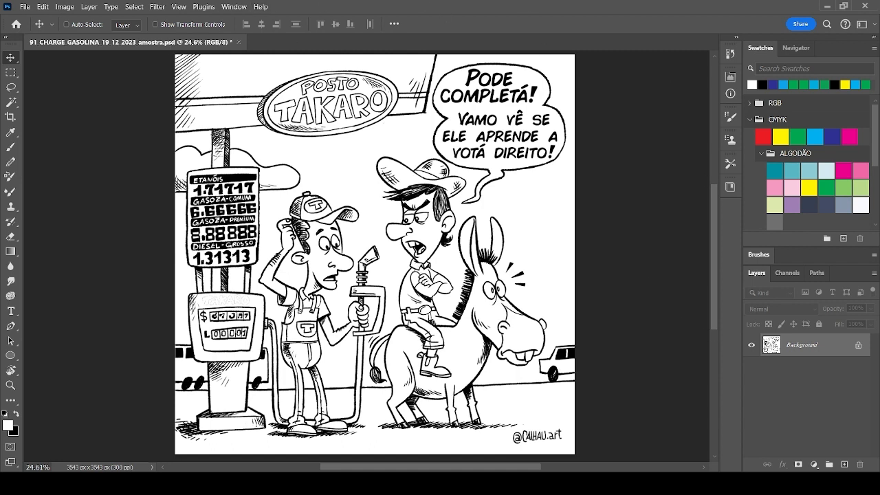
# - Add a new empty layer above the merged line art and set its blending mode to Multiply
pyautogui.click(844, 465)
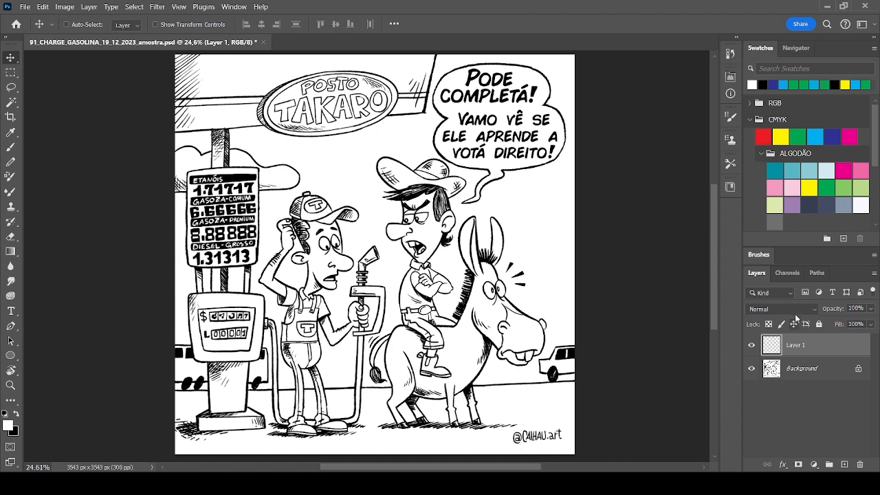
pyautogui.click(813, 310)
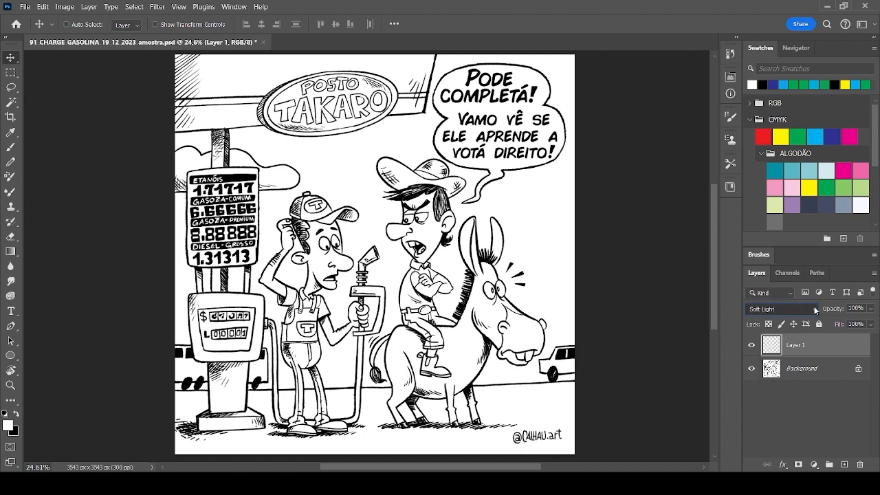
pyautogui.click(762, 190)
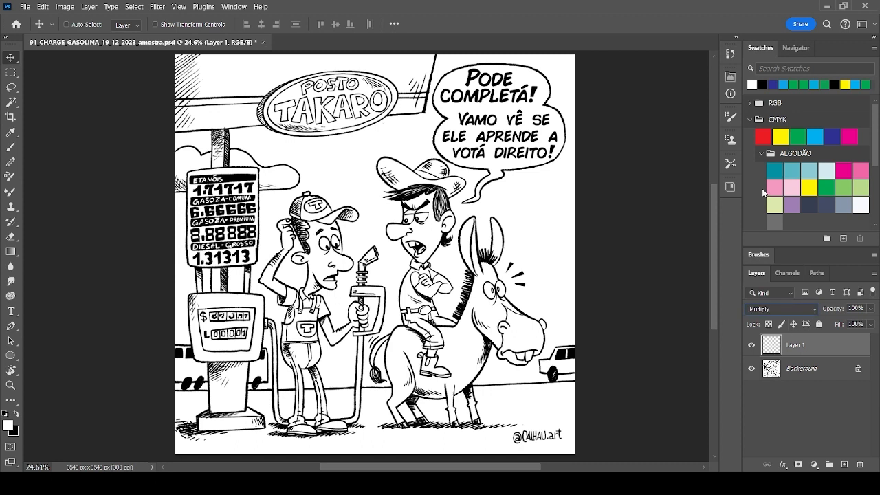
# - Fill the new layer with the cyan-blue CMYK swatch using the Paint Bucket tool
pyautogui.click(815, 133)
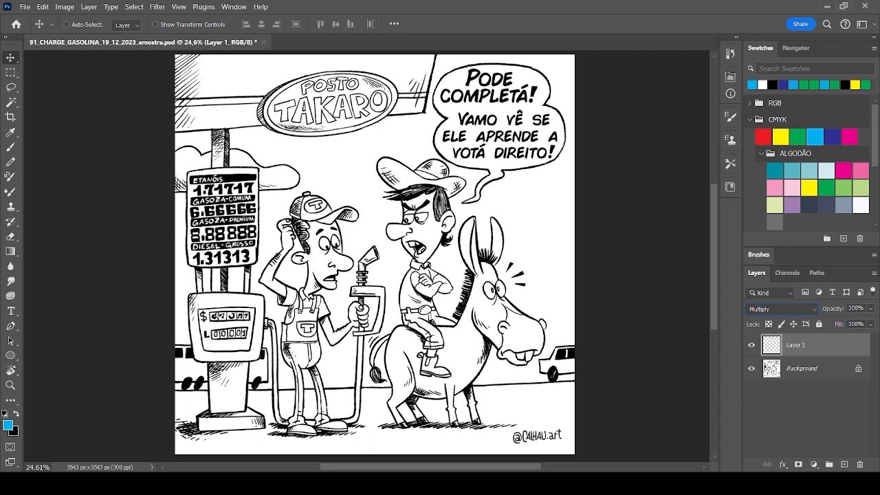
pyautogui.press('alt')
pyautogui.click(10, 252)
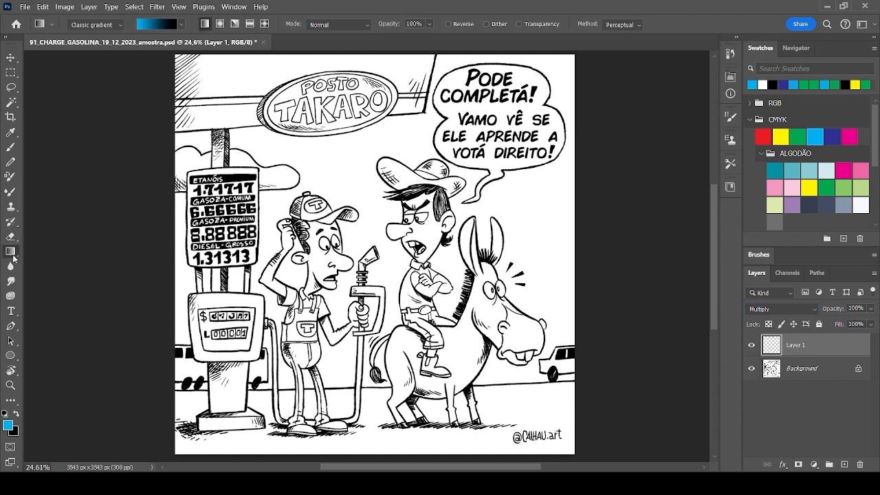
pyautogui.hotkey('shift', 'g')
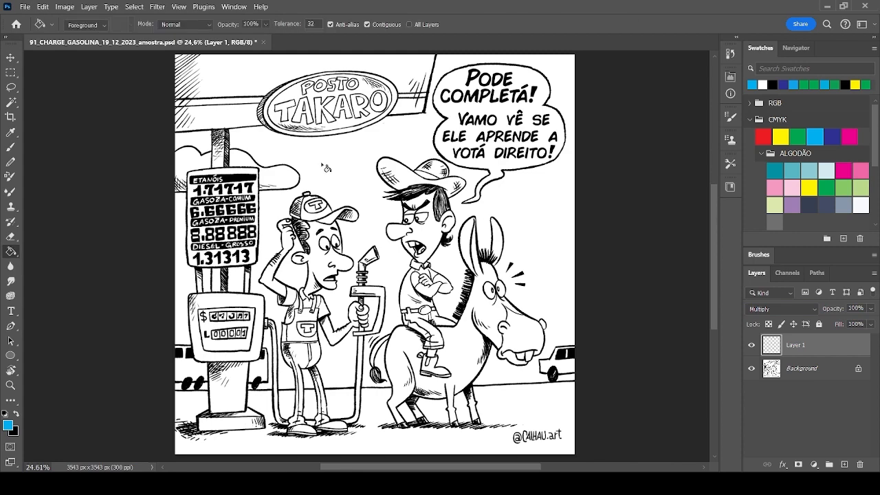
pyautogui.click(325, 167)
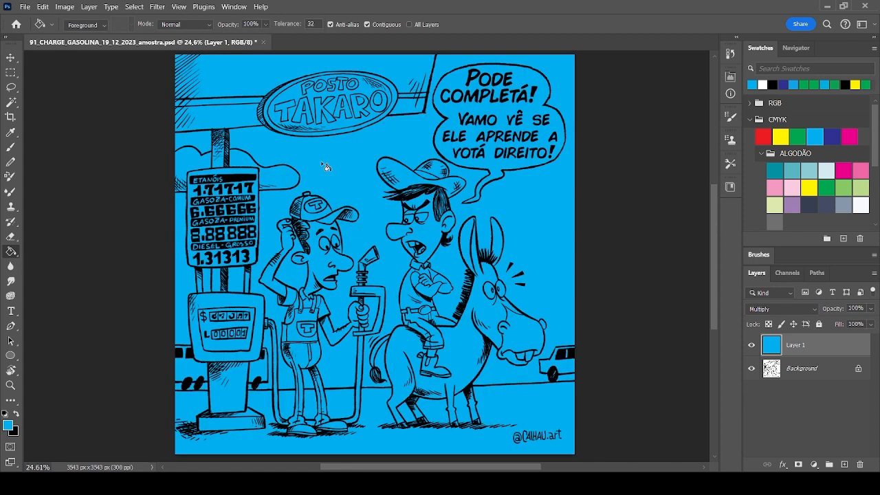
# - Unlock the background line-art layer and move it above the blue layer in the stack
pyautogui.click(774, 374)
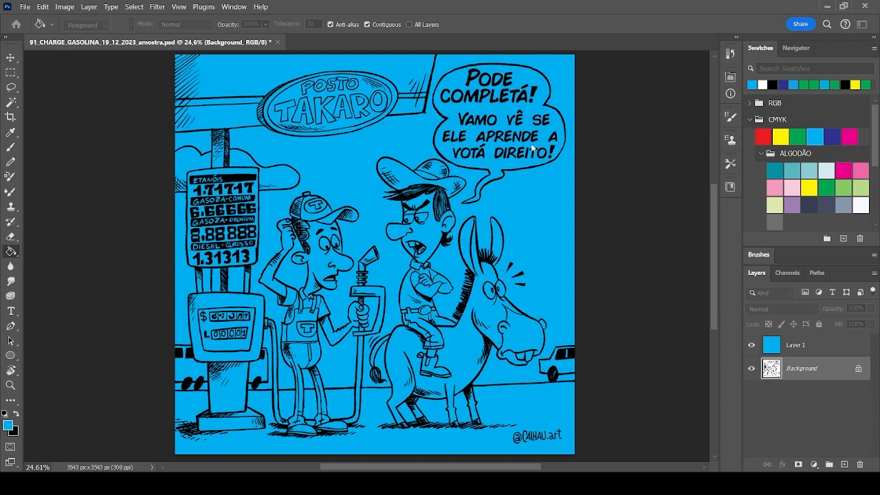
pyautogui.click(859, 369)
pyautogui.click(809, 350)
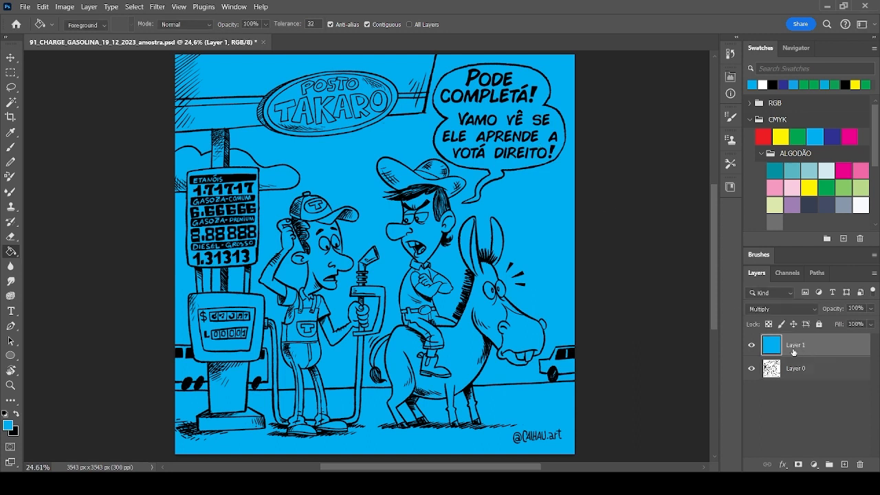
pyautogui.click(774, 371)
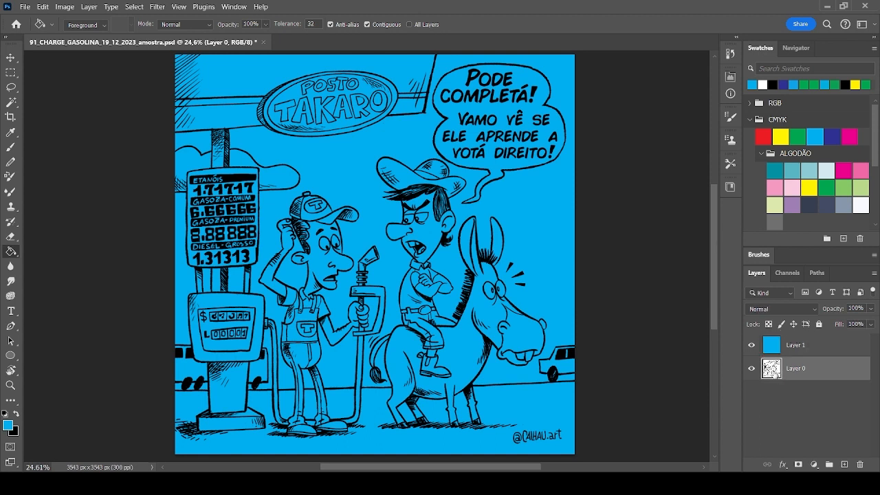
pyautogui.moveTo(772, 372); pyautogui.dragTo(766, 340)
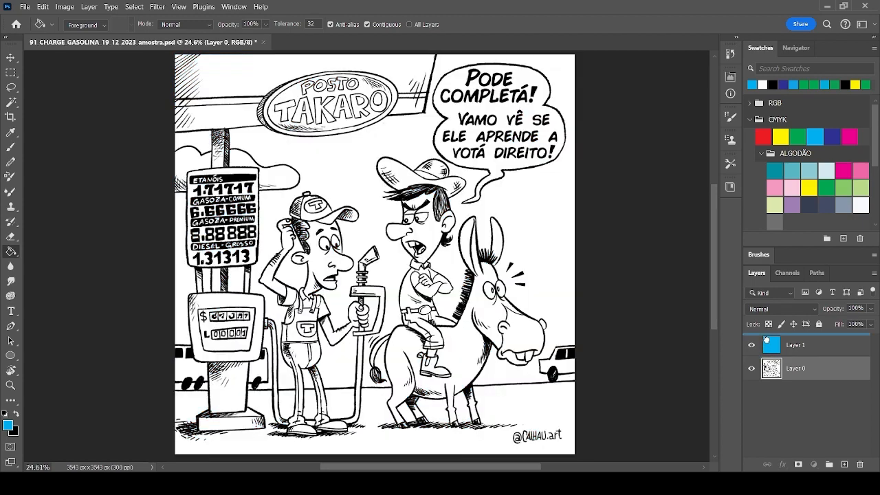
# - Set the line-art layer's blending mode to Multiply and the blue layer's to Normal, leaving the line-art layer active
pyautogui.click(784, 309)
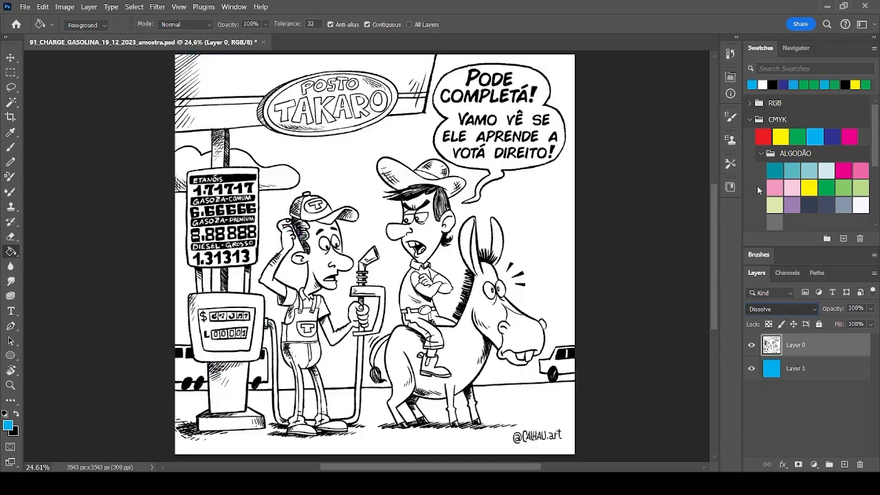
pyautogui.click(758, 186)
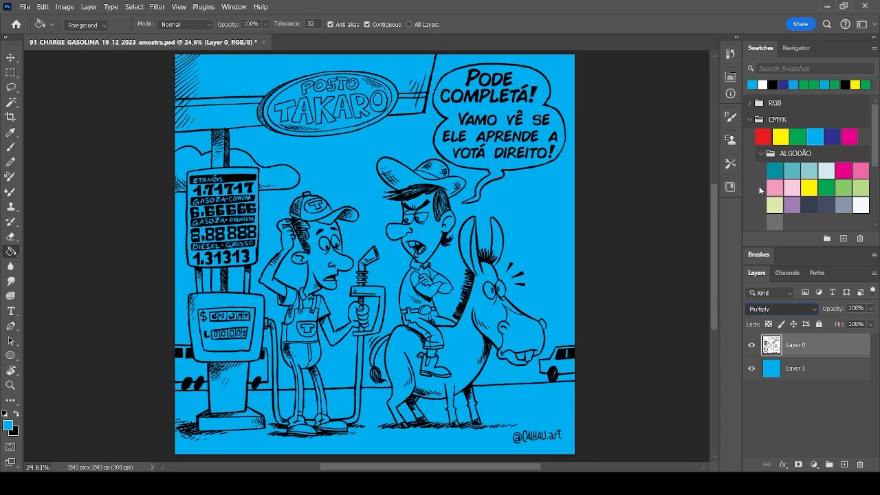
pyautogui.click(771, 369)
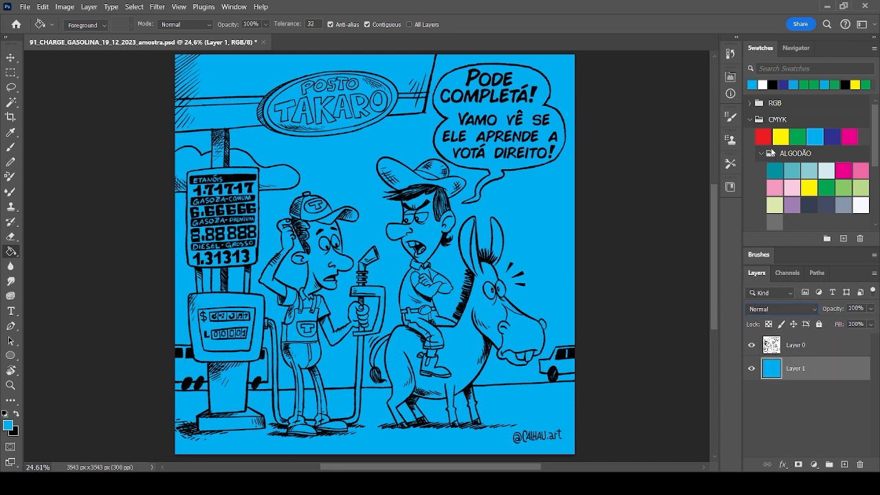
pyautogui.click(774, 388)
pyautogui.click(770, 378)
pyautogui.click(808, 308)
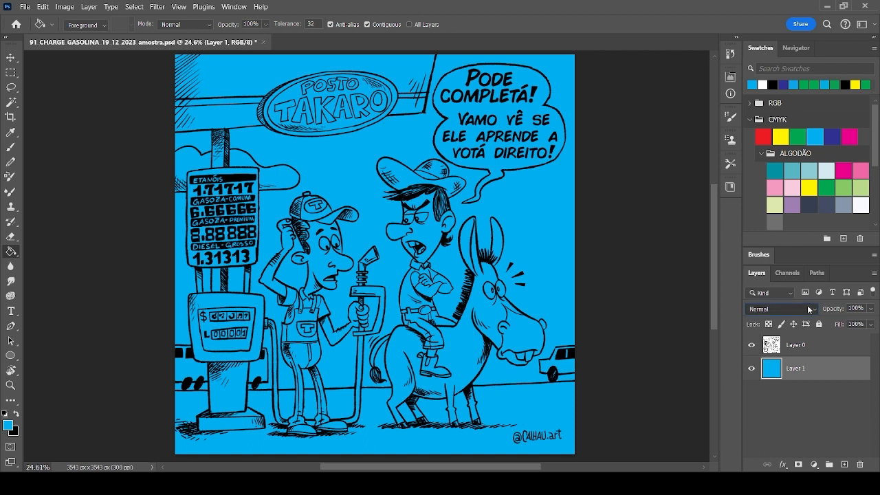
pyautogui.click(852, 361)
pyautogui.hotkey('ctrl', 'z')
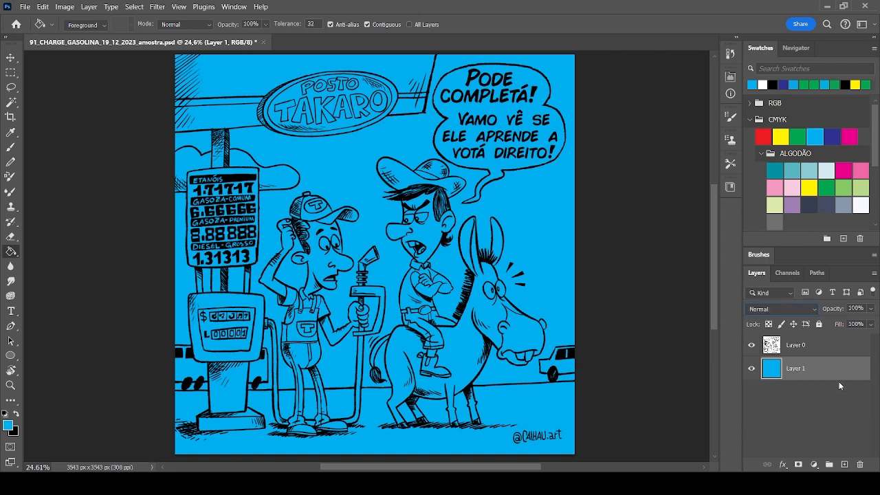
pyautogui.click(799, 354)
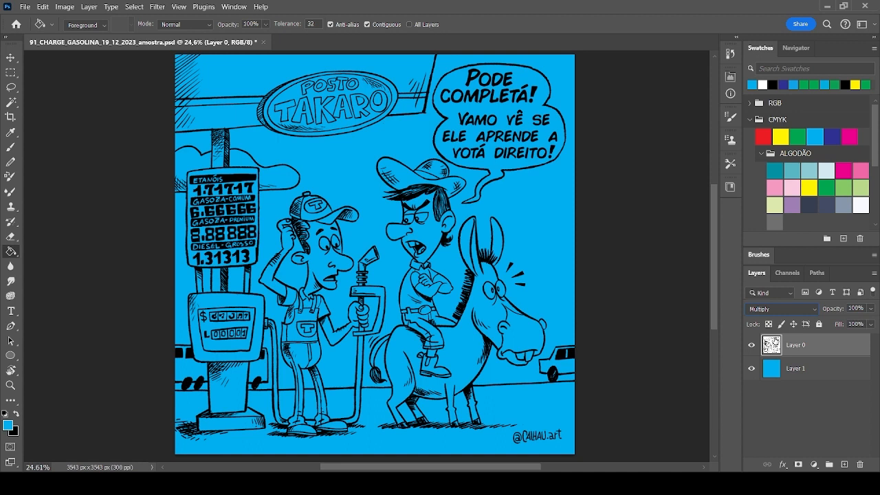
# - Try Magic Wand selections on the cowboy's hat and on the black outlines, and clear the selection
pyautogui.click(13, 103)
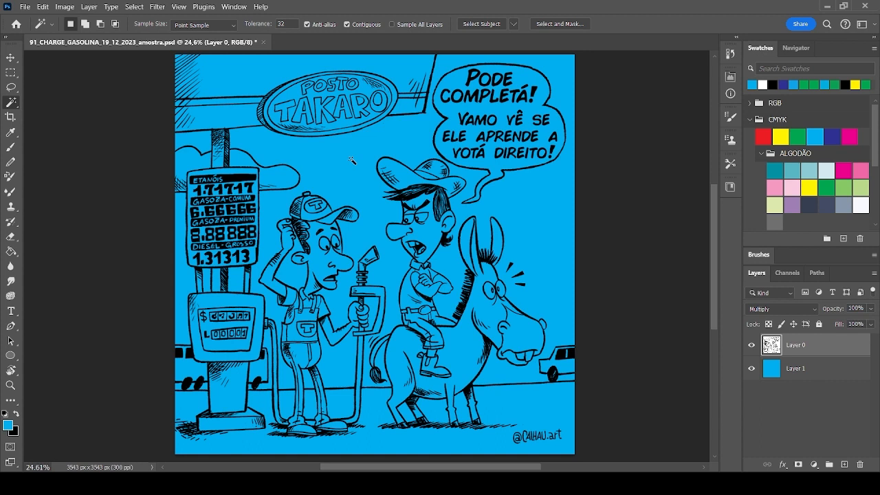
pyautogui.click(403, 180)
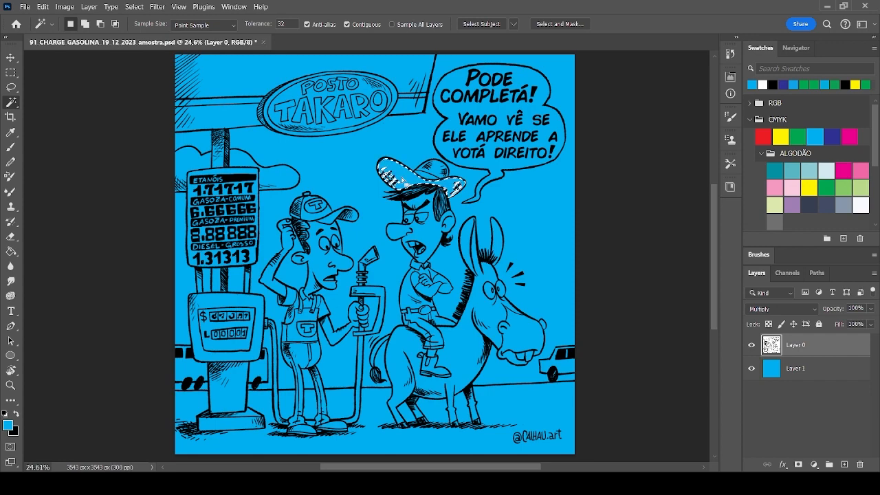
pyautogui.keyDown('shift'); pyautogui.click(434, 169); pyautogui.keyUp('shift')
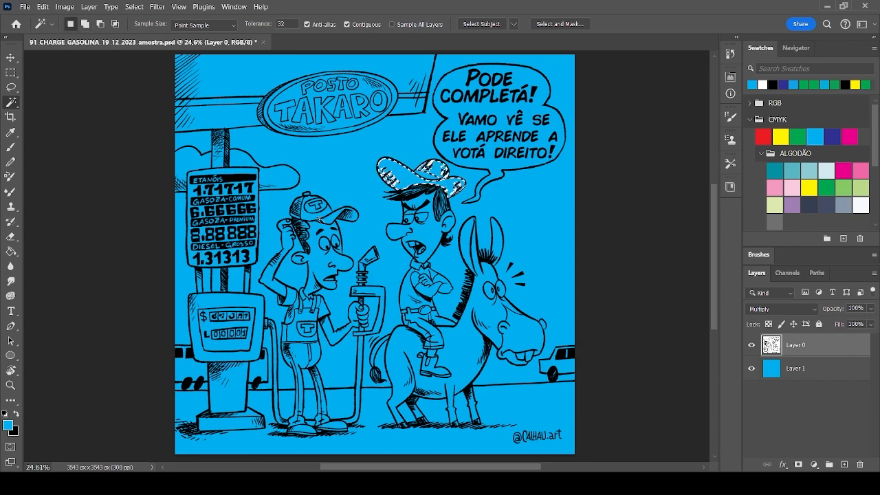
pyautogui.click(323, 221)
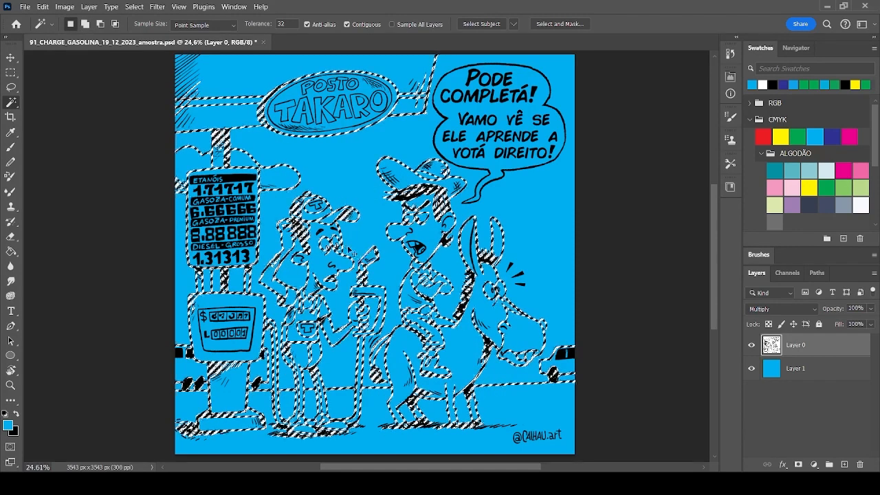
pyautogui.hotkey('ctrl', 'd')
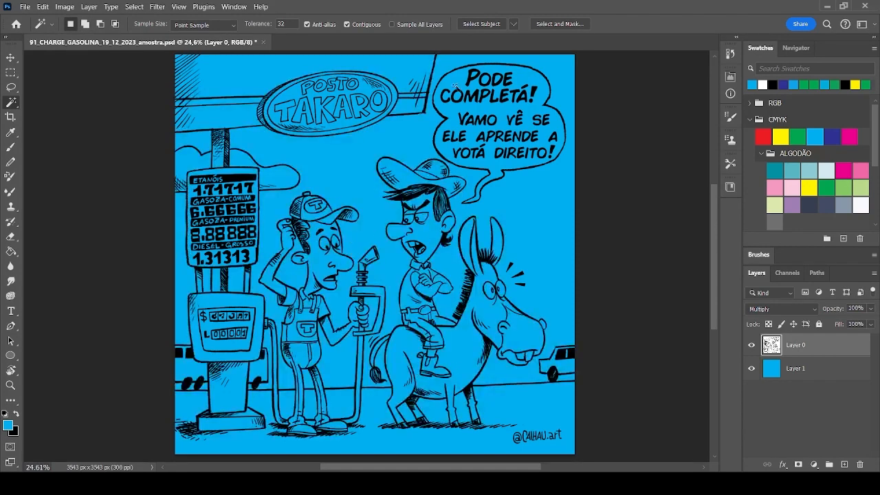
# - Select the sky, the separate sky areas around the pump and attendant, and the ground with the Magic Wand
pyautogui.click(357, 156)
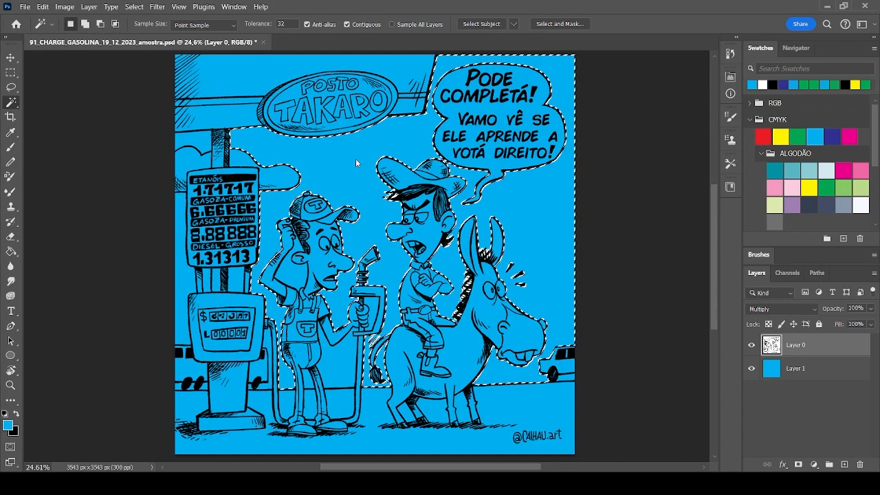
pyautogui.keyDown('shift'); pyautogui.click(200, 141); pyautogui.keyUp('shift')
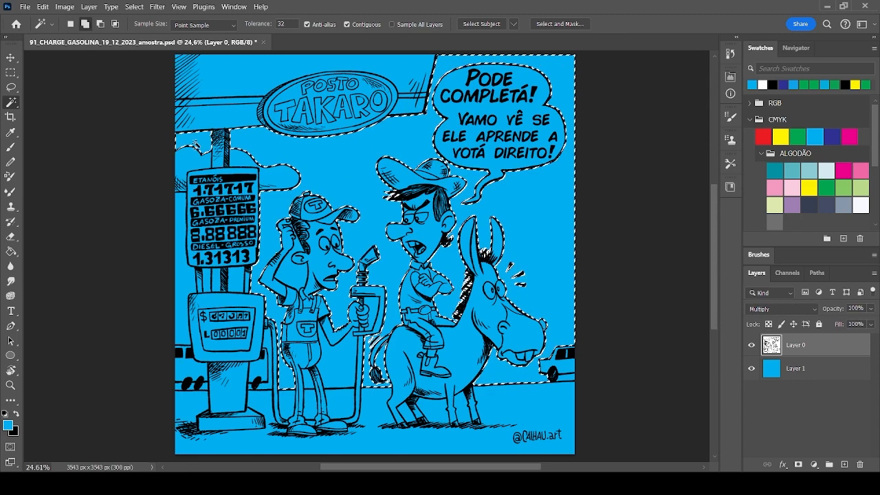
pyautogui.keyDown('shift'); pyautogui.click(181, 295); pyautogui.keyUp('shift')
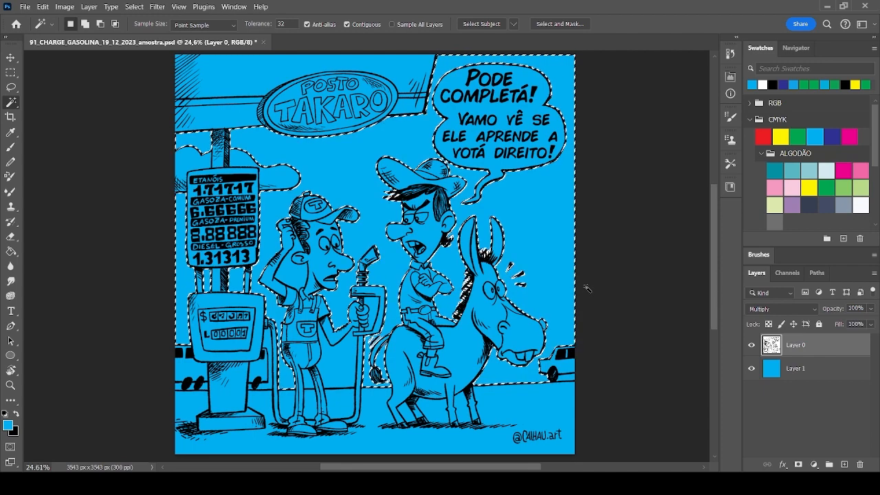
pyautogui.keyDown('shift'); pyautogui.click(308, 383); pyautogui.keyUp('shift')
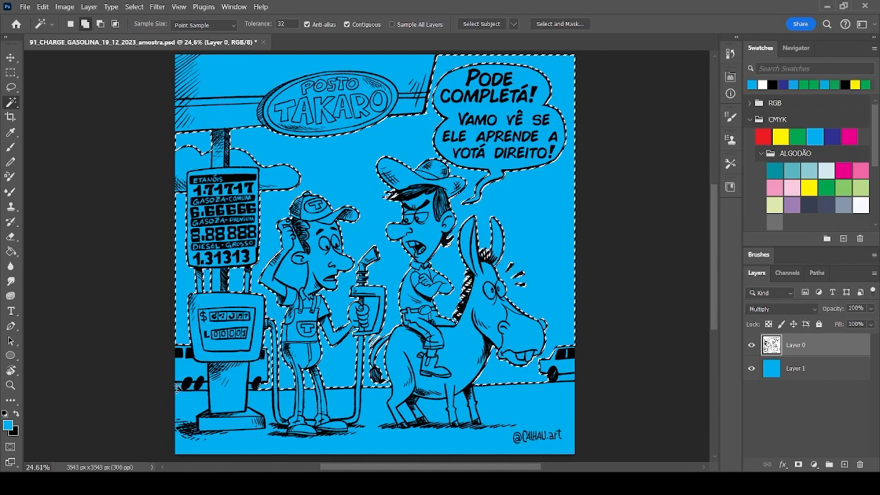
pyautogui.scroll(1, 216, 393)
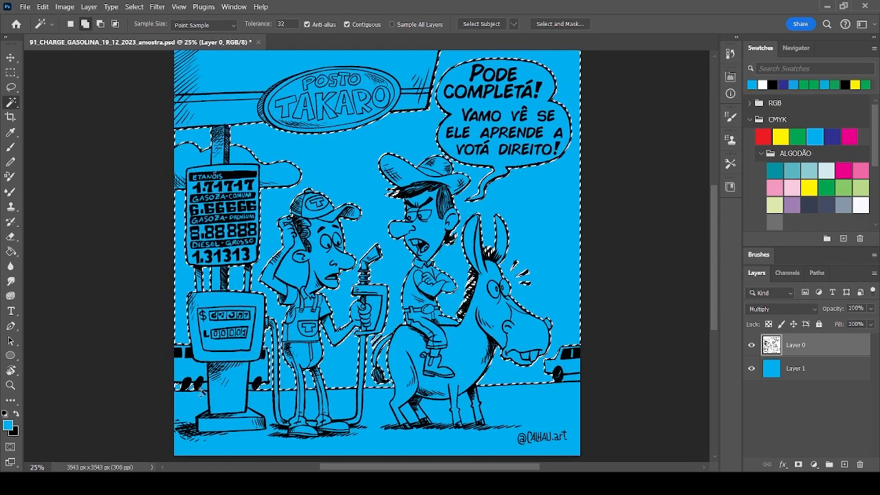
pyautogui.moveTo(431, 354); pyautogui.dragTo(396, 317)
pyautogui.moveTo(502, 306); pyautogui.dragTo(502, 312)
pyautogui.keyDown('shift'); pyautogui.click(505, 379); pyautogui.keyUp('shift')
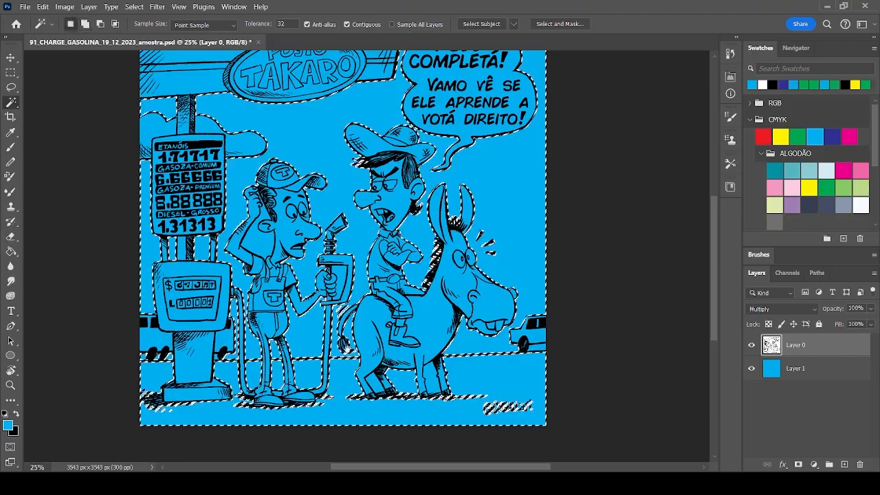
# - Inspect the selection's edges up close around the attendant's face and cap, the fuel nozzle and the cowboy
pyautogui.moveTo(345, 353); pyautogui.dragTo(389, 276)
pyautogui.hotkey('ctrl', '+')
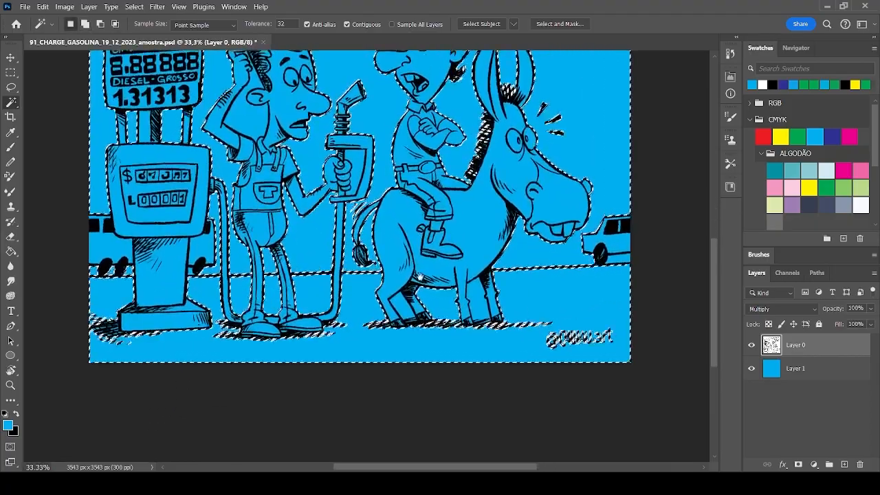
pyautogui.moveTo(429, 335); pyautogui.dragTo(438, 404)
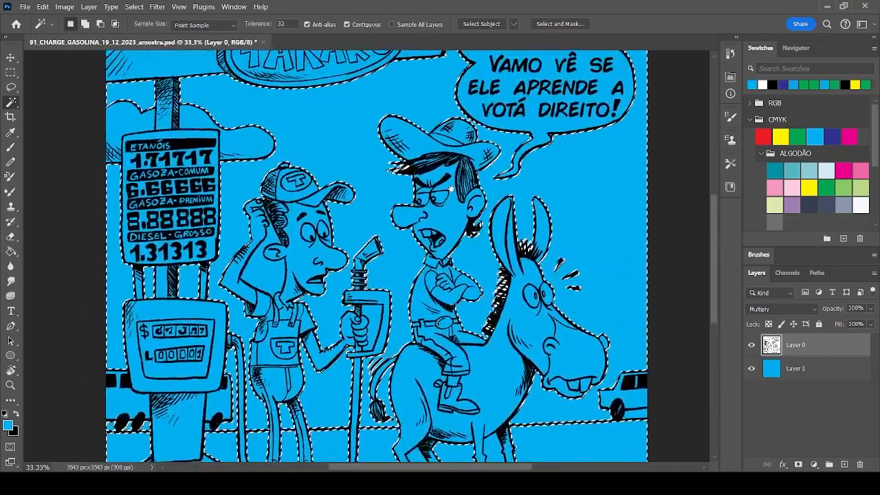
pyautogui.scroll(-3, 339, 280)
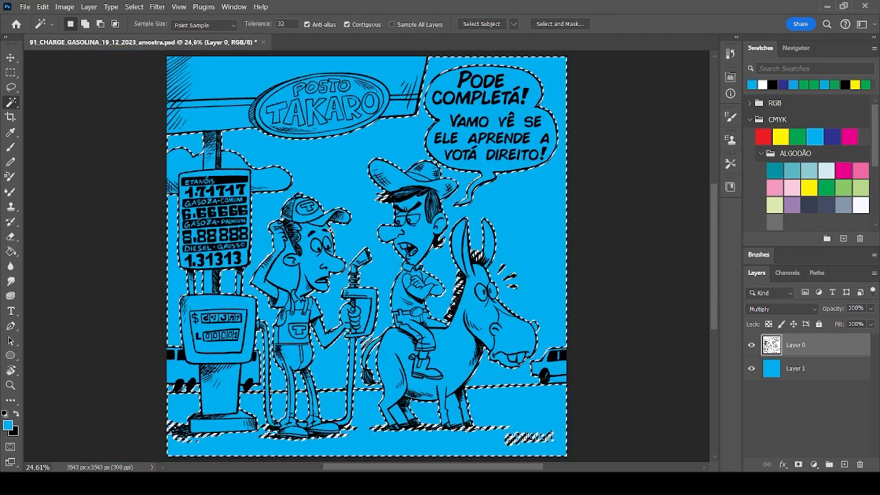
pyautogui.scroll(3, 337, 250)
pyautogui.scroll(4, 337, 250)
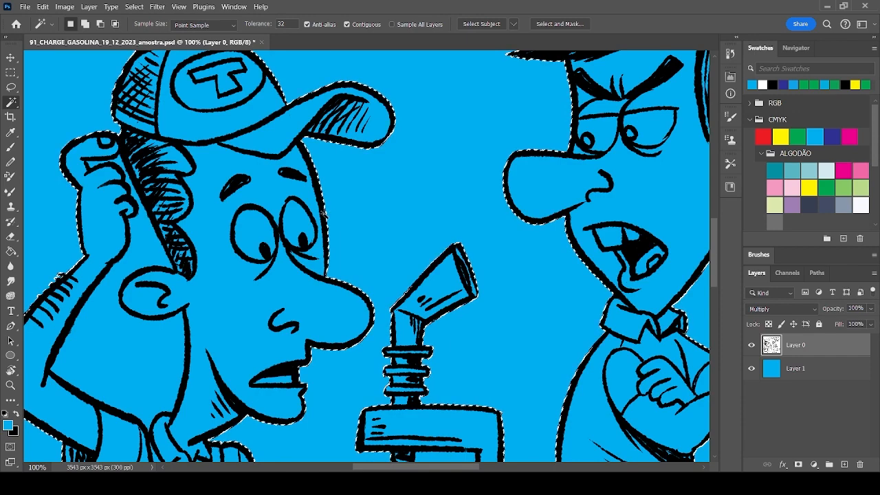
# - Add the area enclosed by the attendant's raised arm and head to the Magic Wand selection, and expand the selection into the black outlines
pyautogui.press('shift')
pyautogui.keyDown('shift'); pyautogui.click(119, 341); pyautogui.keyUp('shift')
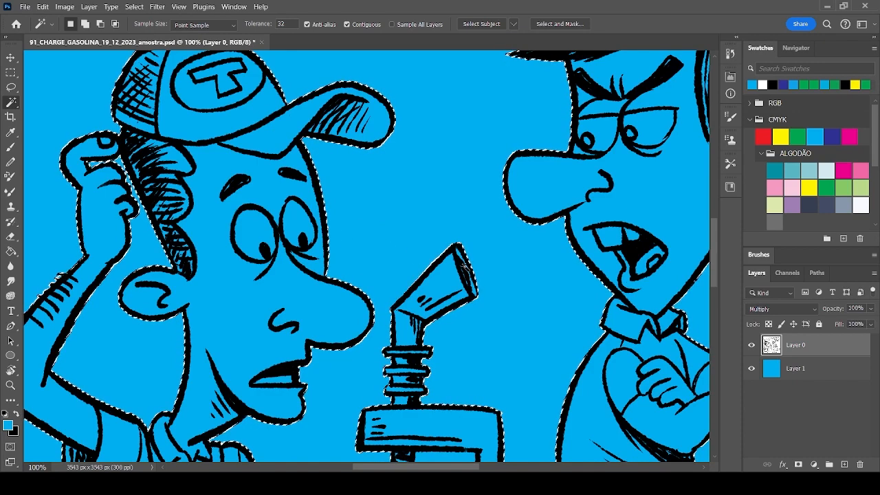
pyautogui.hotkey('ctrl', '0')
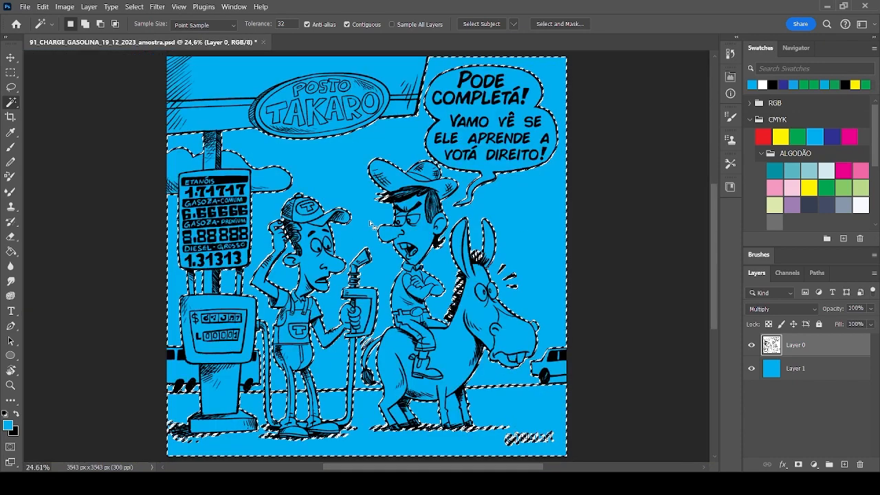
pyautogui.scroll(3, 357, 232)
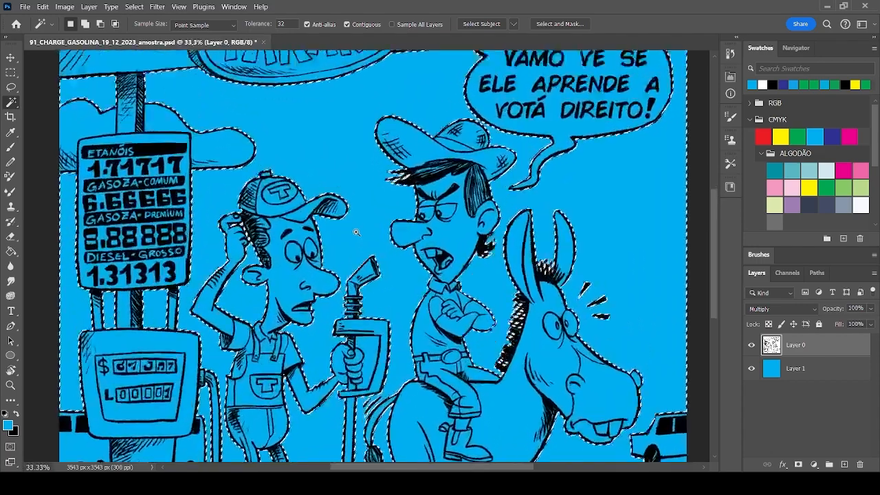
pyautogui.scroll(2, 382, 236)
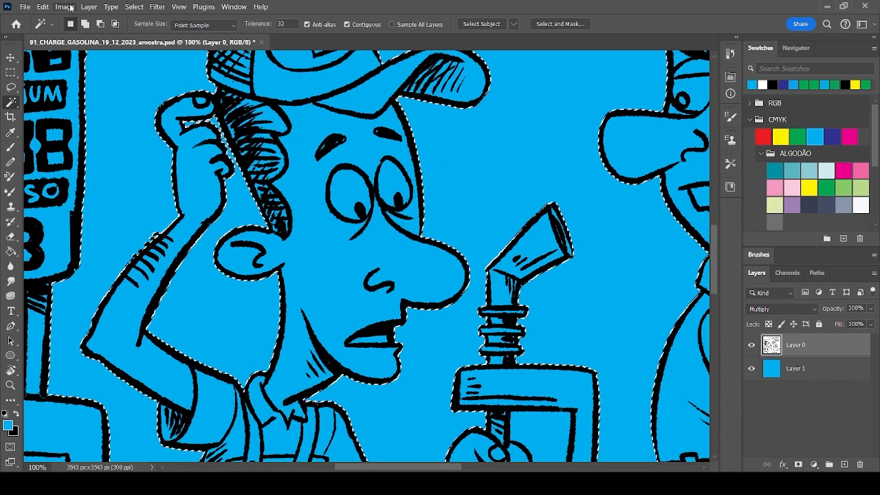
pyautogui.hotkey('ctrl', '0')
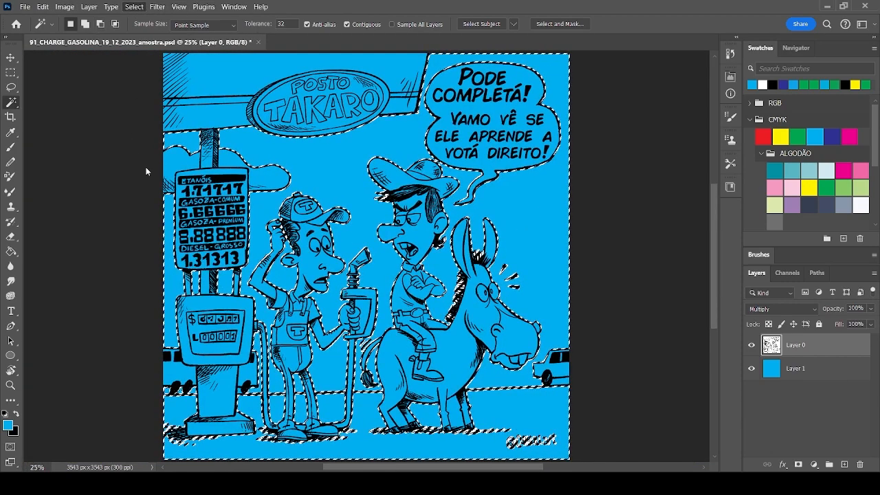
pyautogui.click(274, 197)
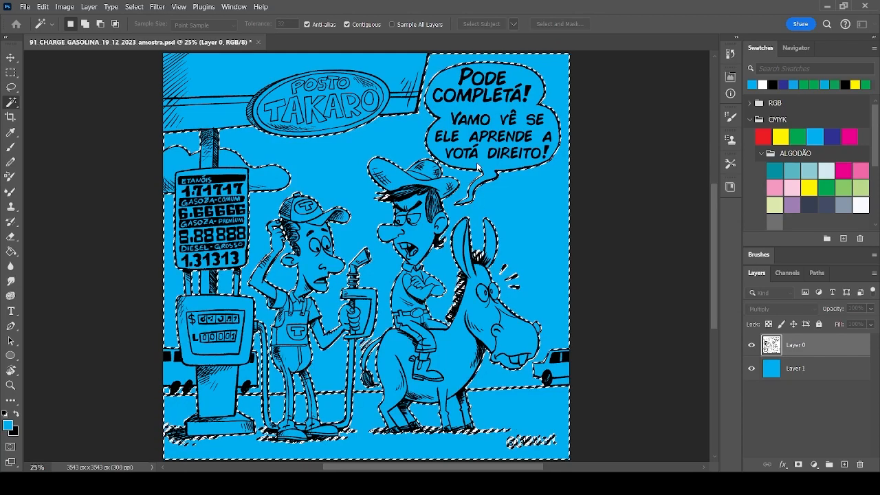
# - Inspect the expanded selection's edge up close along the black outlines of the cowboy's hat and hair
pyautogui.scroll(10, 468, 181)
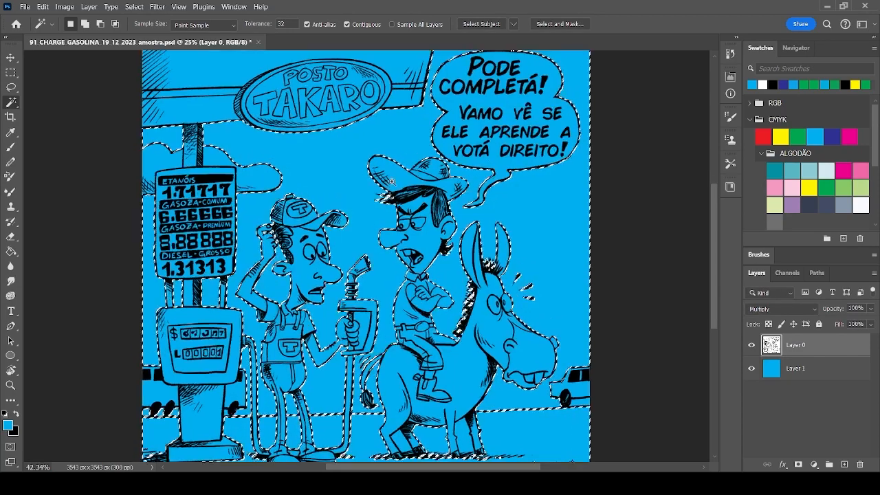
pyautogui.scroll(-3, 467, 186)
pyautogui.scroll(6, 481, 180)
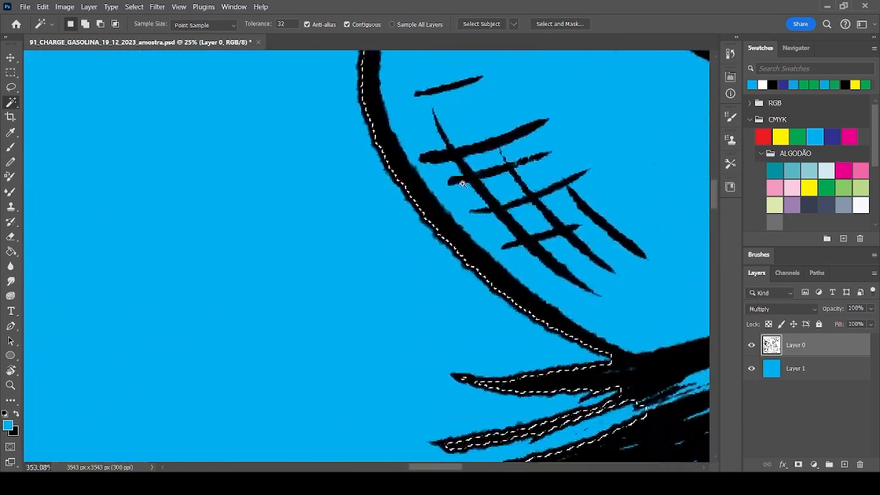
pyautogui.scroll(-5, 481, 180)
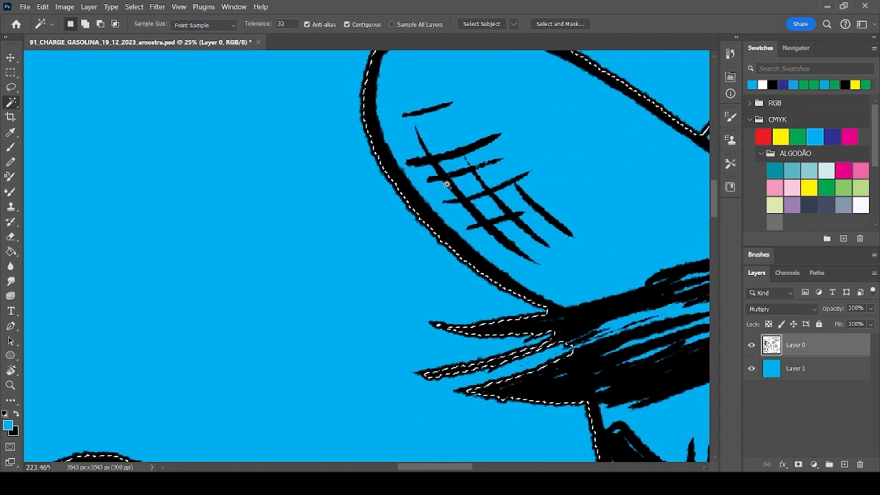
pyautogui.scroll(-3, 530, 187)
pyautogui.moveTo(592, 225); pyautogui.dragTo(461, 220)
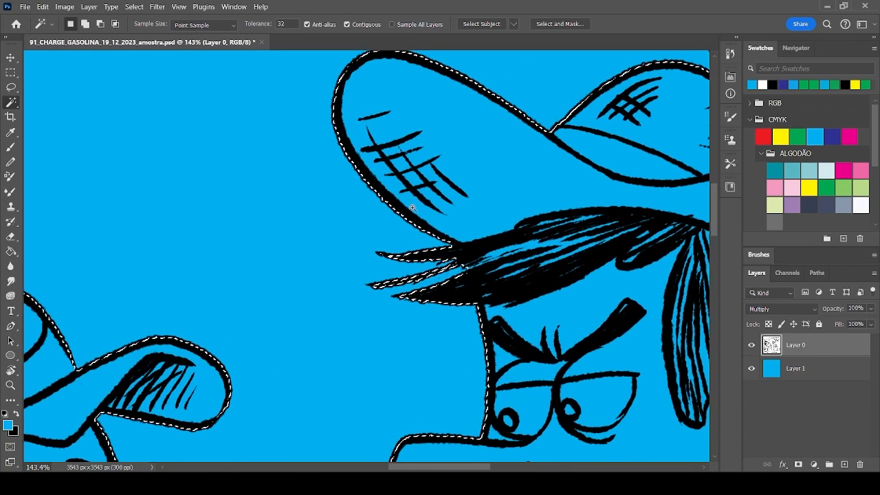
pyautogui.scroll(6, 412, 208)
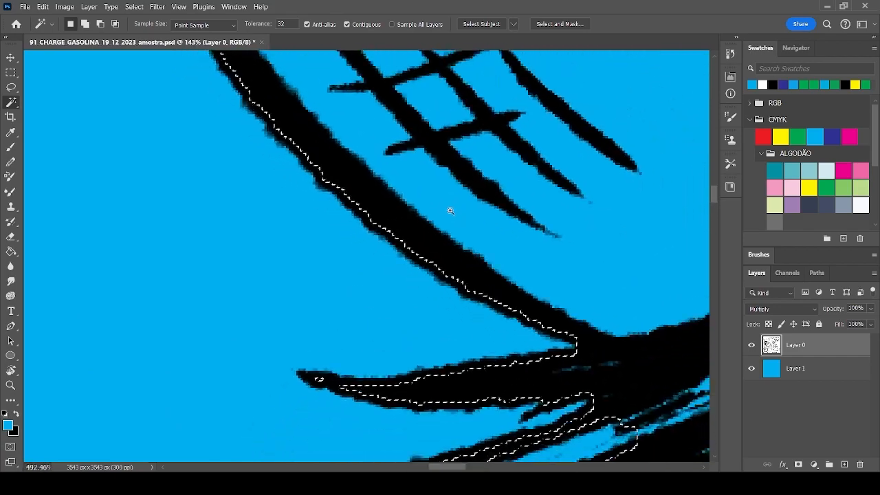
pyautogui.scroll(-7, 451, 211)
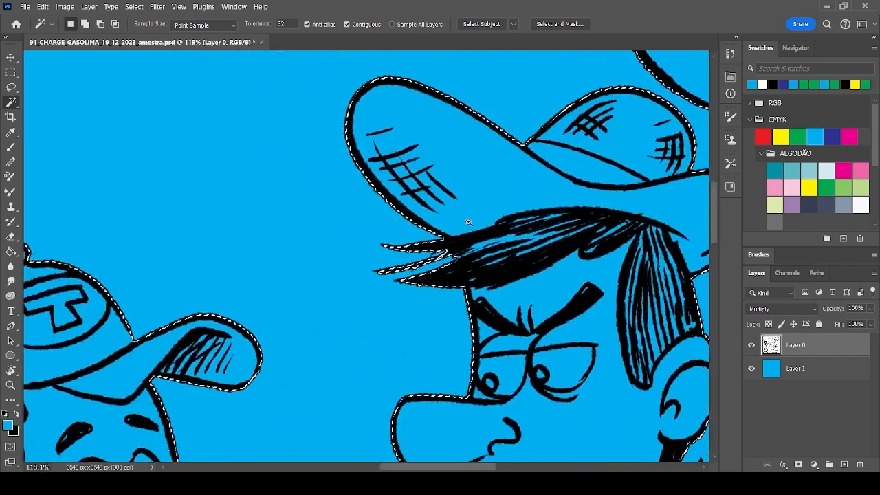
pyautogui.scroll(-5, 468, 222)
pyautogui.scroll(3, 418, 232)
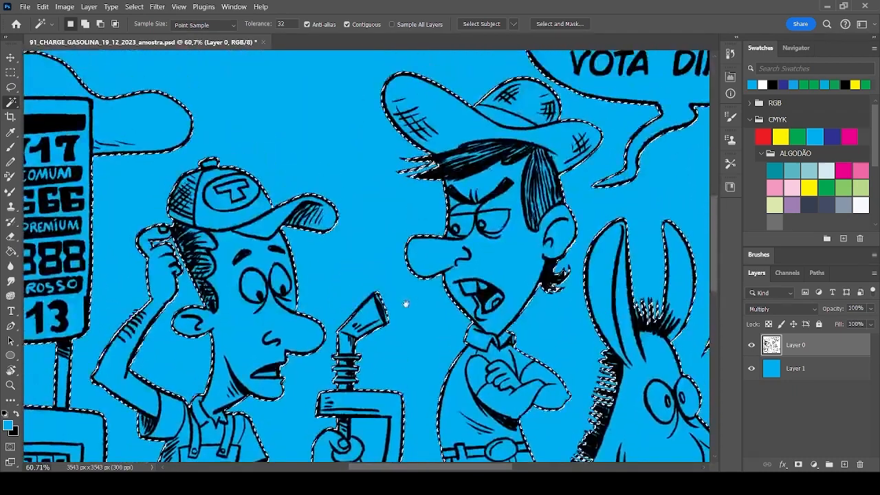
# - Add a new empty layer between the blue layer and the line-art layer, keeping the selection and leaving the new layer active
pyautogui.click(789, 368)
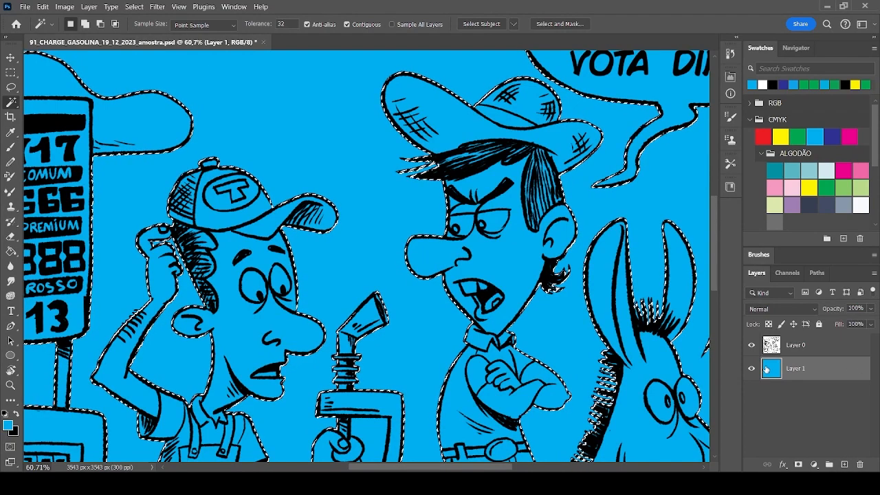
pyautogui.hotkey('ctrl', '0')
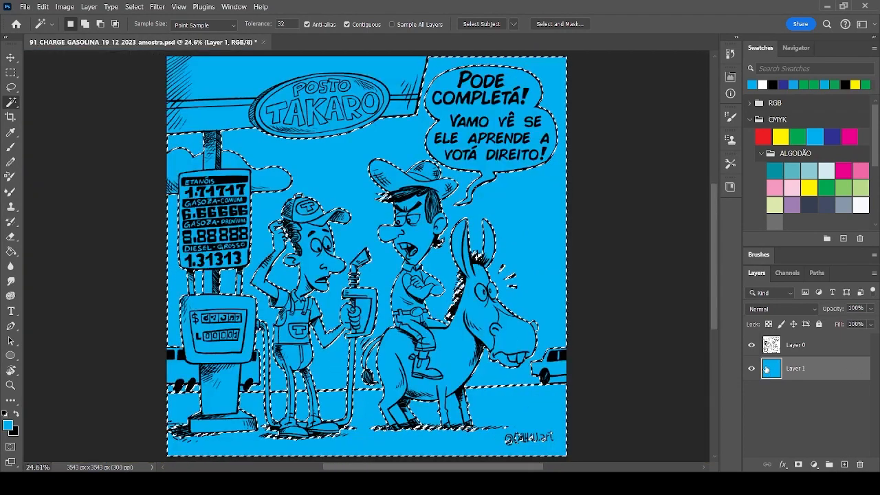
pyautogui.scroll(3, 413, 248)
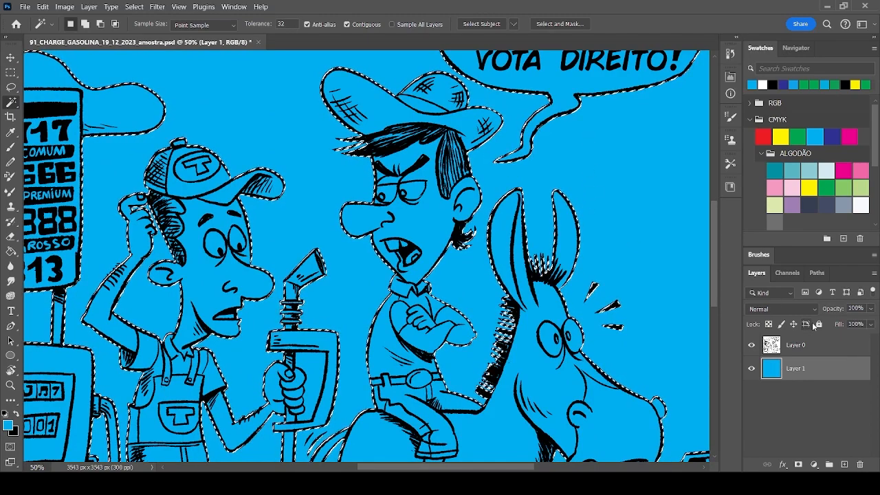
pyautogui.click(845, 465)
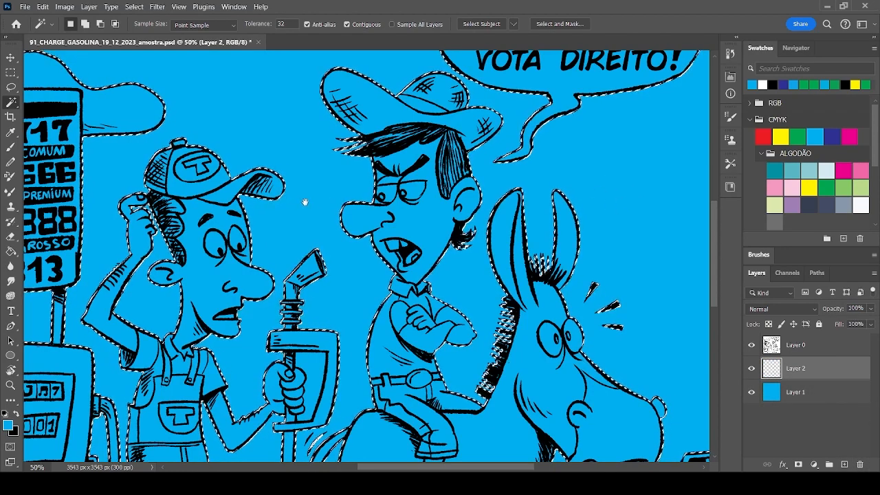
pyautogui.moveTo(305, 201); pyautogui.dragTo(351, 197)
pyautogui.click(791, 393)
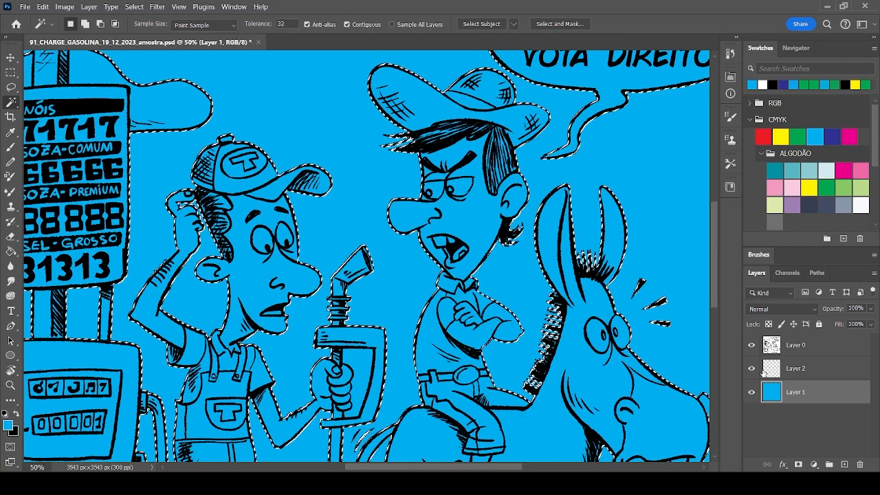
pyautogui.click(848, 367)
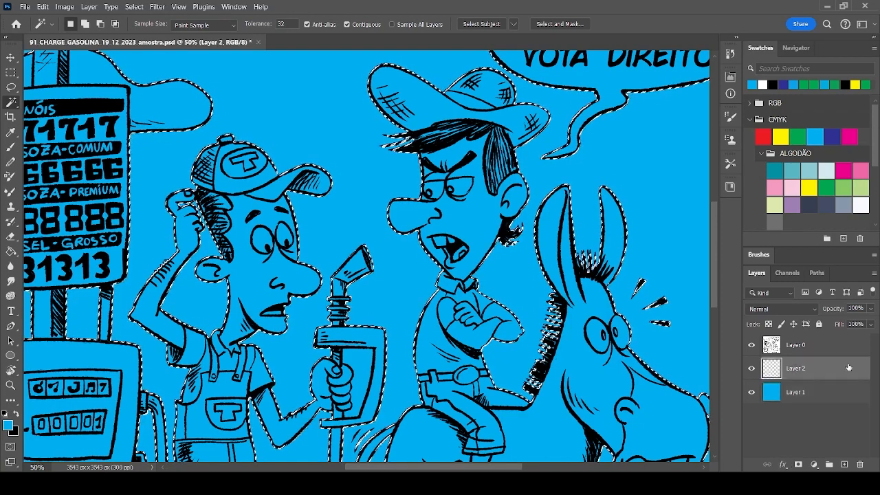
# - Rename the new empty layer as ELEMENTOS
pyautogui.doubleClick(795, 370)
pyautogui.write('E')
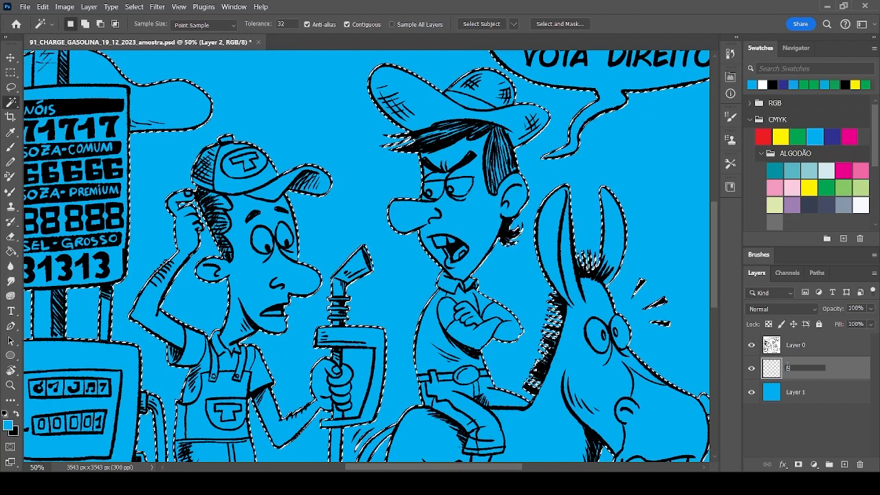
pyautogui.write('LEMENTO')
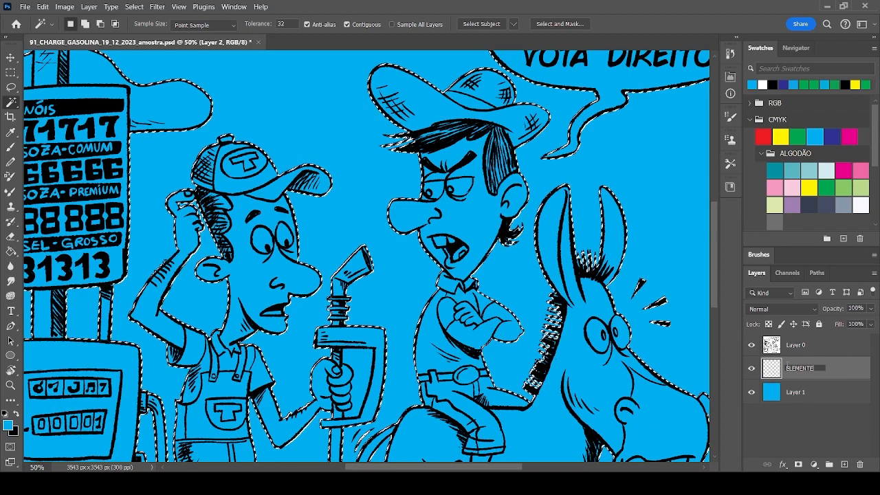
pyautogui.write('S')
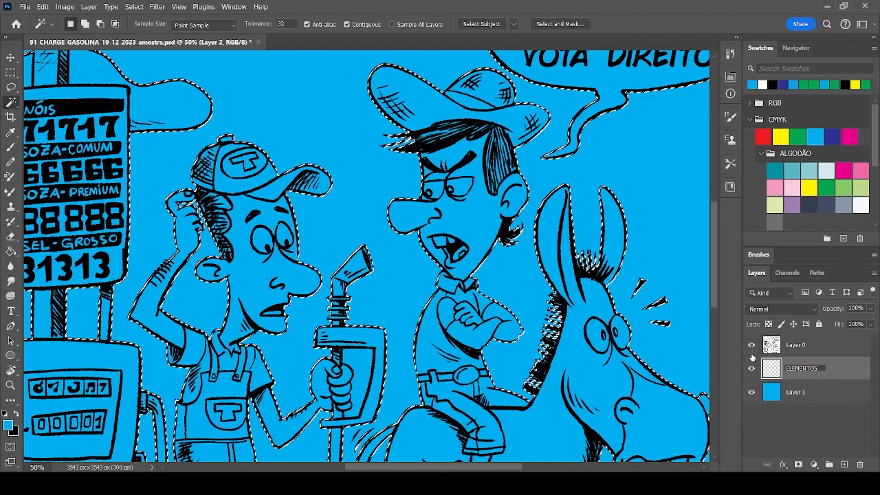
# - Rename the blue layer as SKY
pyautogui.click(759, 394)
pyautogui.doubleClick(795, 392)
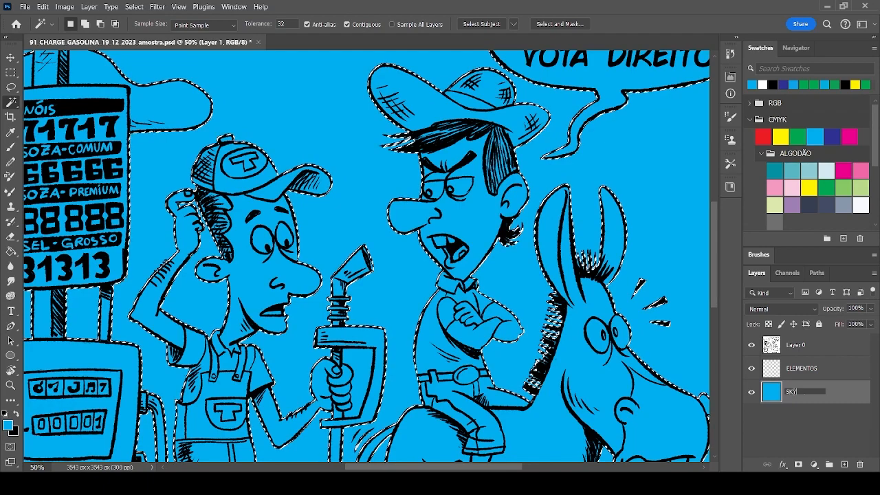
pyautogui.press('Return')
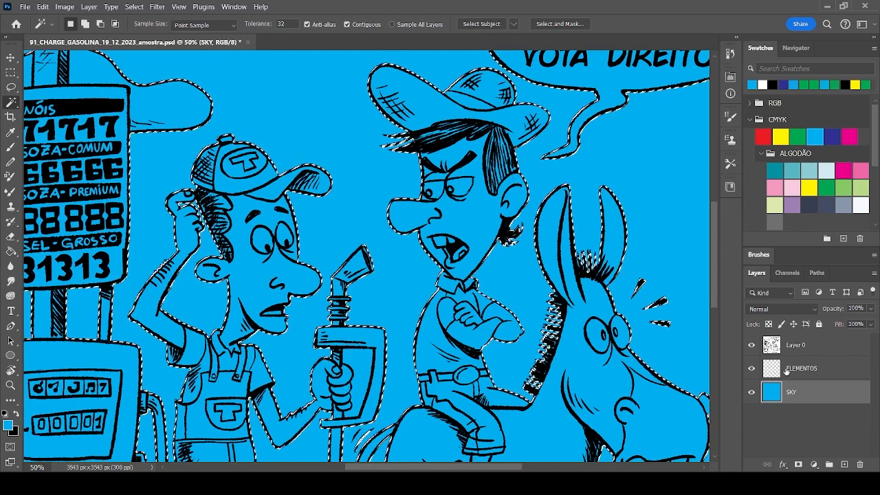
# - Make the ELEMENTOS layer active and choose the yellow ALGODÃO swatch as the foreground colour
pyautogui.click(786, 371)
pyautogui.hotkey('ctrl', '0')
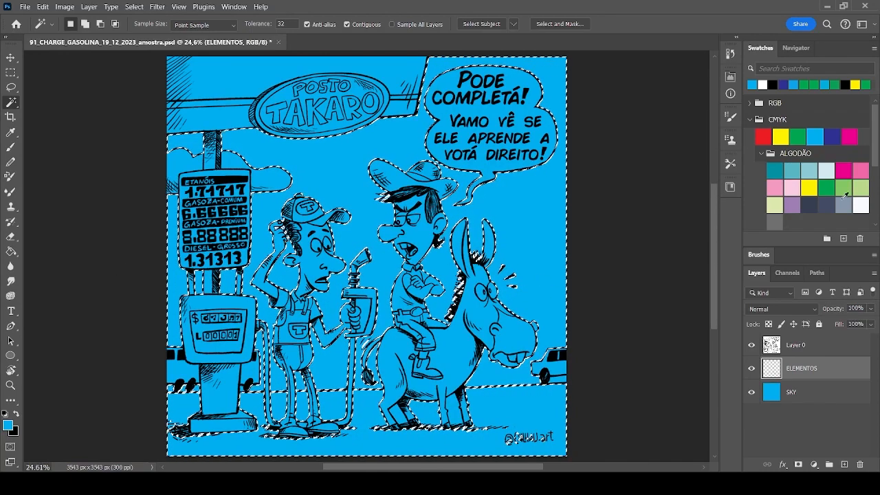
pyautogui.click(810, 188)
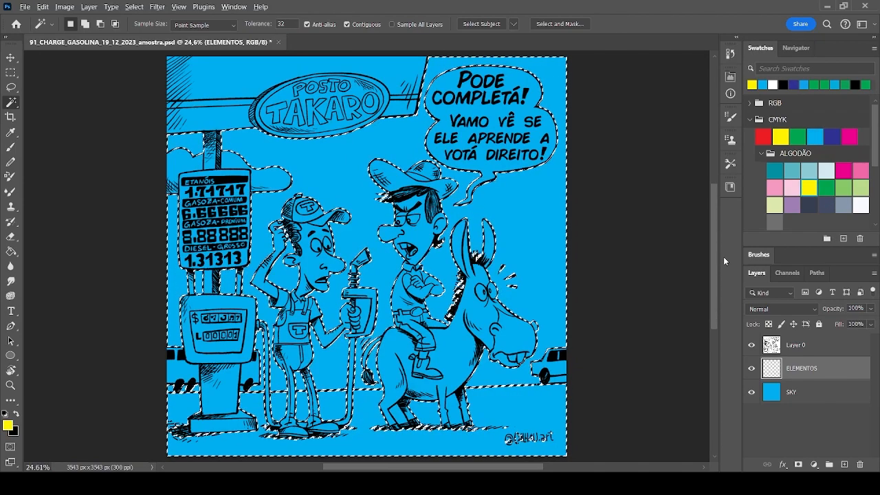
# - Try filling the selected background with yellow, both directly and with the Paint Bucket, and undo the fills
pyautogui.hotkey('alt', 'BackSpace')
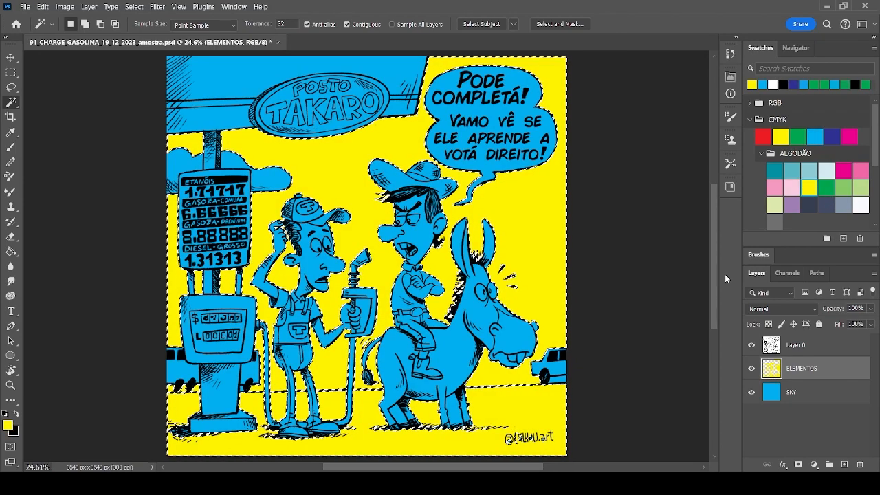
pyautogui.click(11, 252)
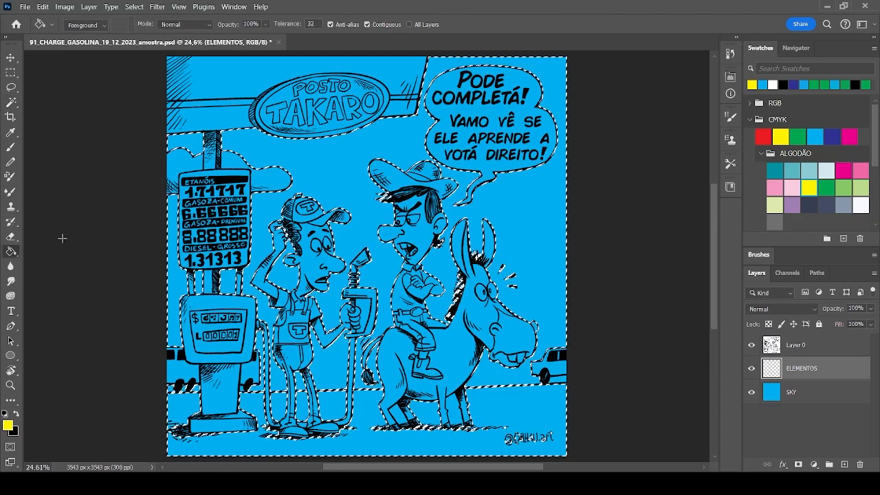
pyautogui.scroll(4, 434, 263)
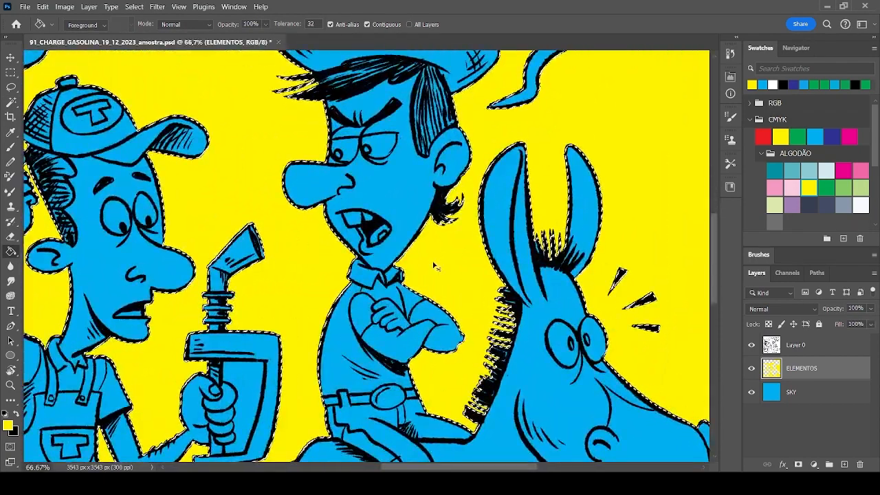
pyautogui.hotkey('ctrl', 'z')
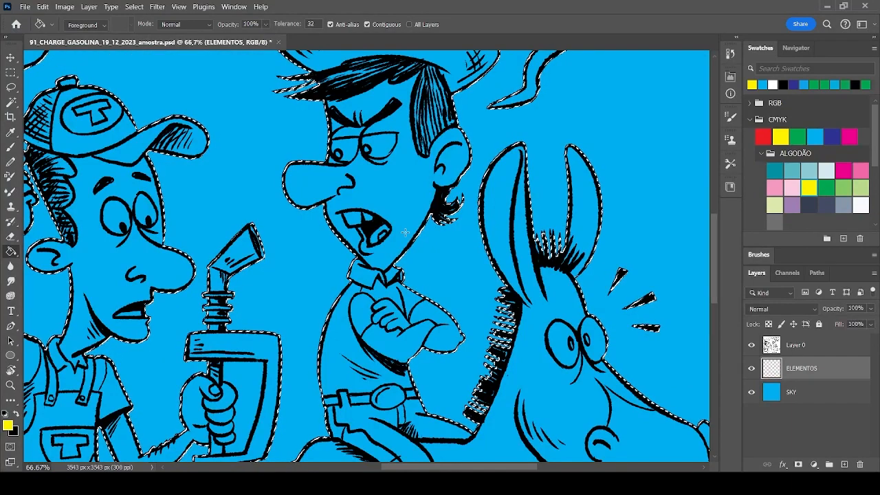
# - Invert the selection so that it covers the characters, objects, cloud and speech balloon instead of the background
pyautogui.scroll(-4, 433, 266)
pyautogui.scroll(1, 452, 330)
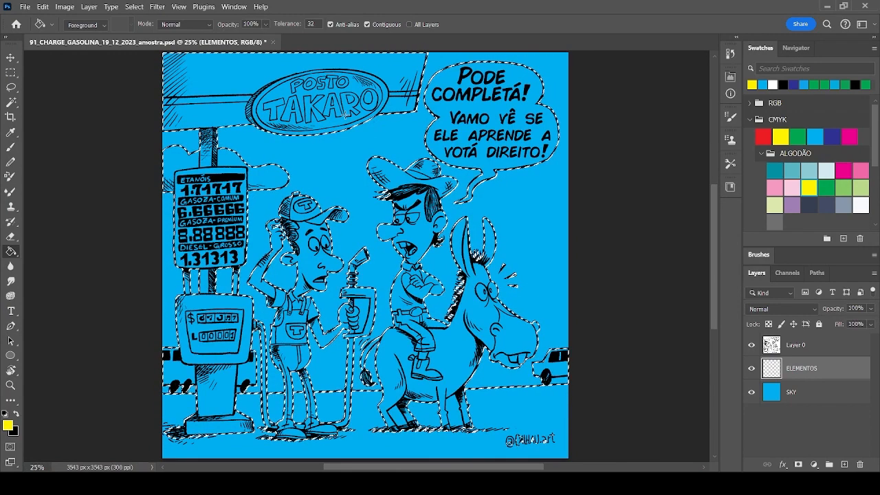
pyautogui.hotkey('ctrl', 'shift', 'i')
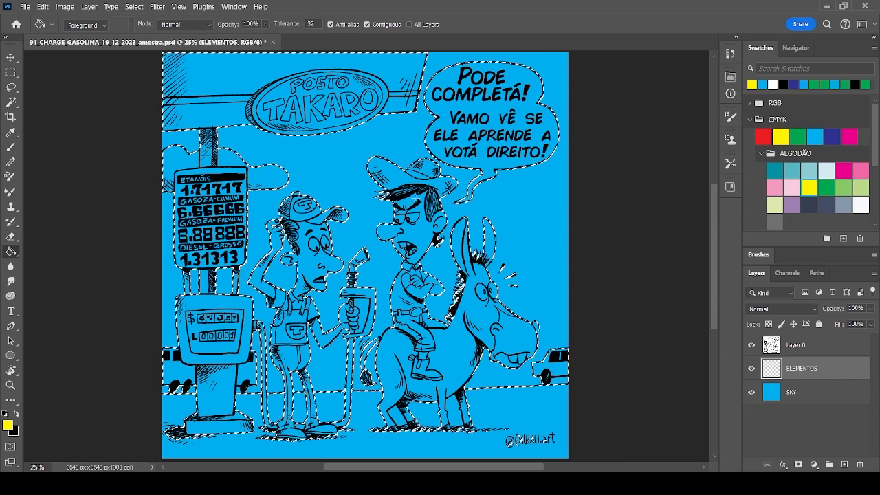
# - Fill the selected characters and objects with yellow on the ELEMENTOS layer using the Paint Bucket, and clear the selection
pyautogui.scroll(2, 436, 219)
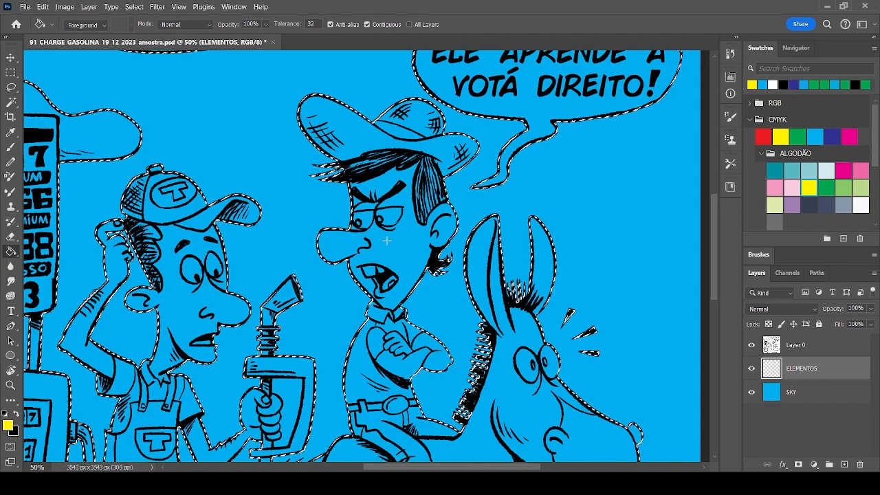
pyautogui.click(386, 240)
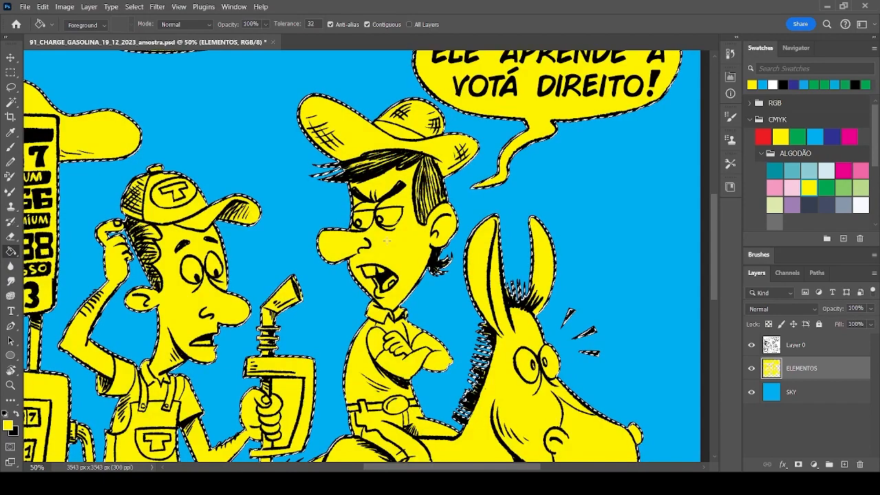
pyautogui.hotkey('ctrl', 'd')
pyautogui.moveTo(357, 345); pyautogui.dragTo(434, 199)
pyautogui.moveTo(409, 288); pyautogui.dragTo(486, 181)
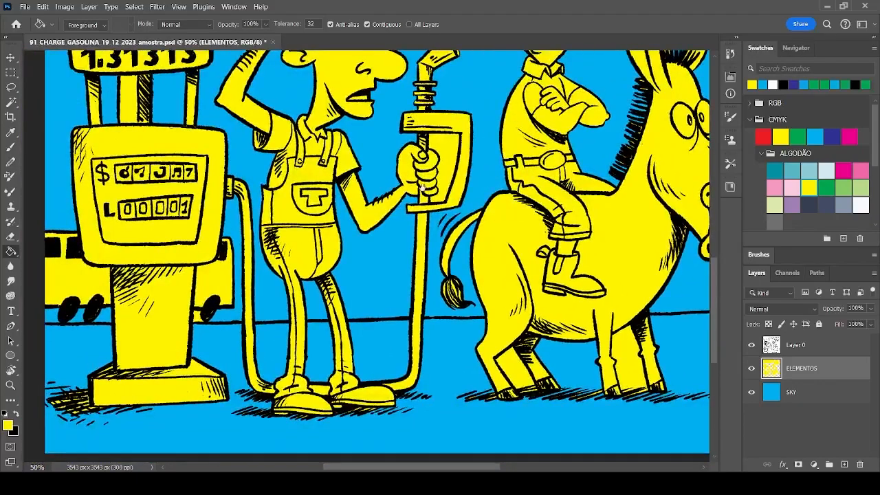
# - Select the enclosed gap between the attendant's hand and the nozzle guard with the Magic Wand on Layer 0
pyautogui.moveTo(421, 187); pyautogui.dragTo(485, 252)
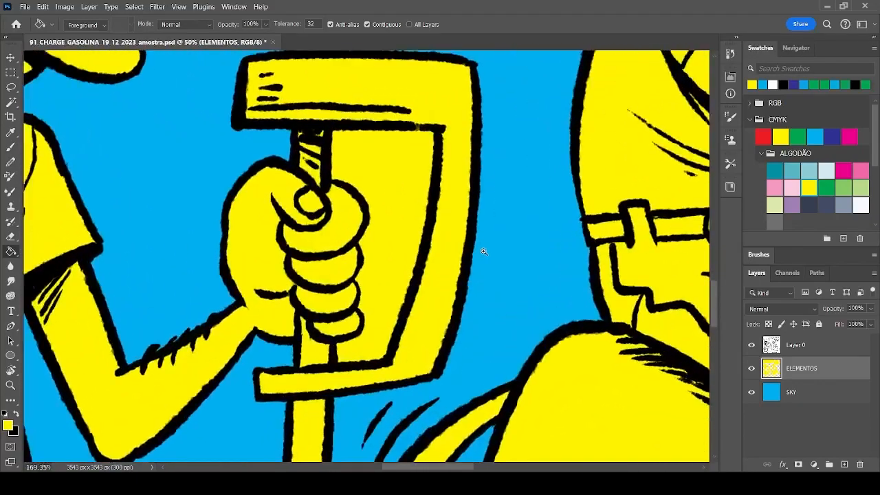
pyautogui.click(787, 346)
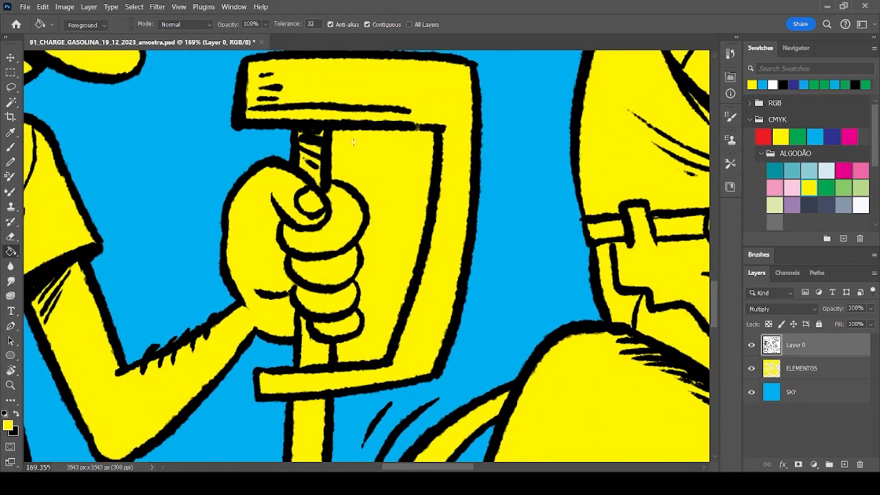
pyautogui.press('w')
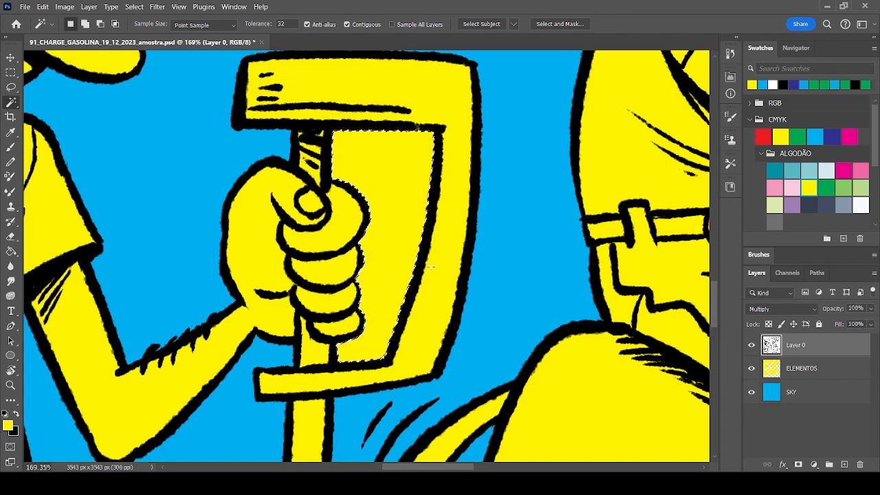
pyautogui.moveTo(404, 271); pyautogui.dragTo(349, 330)
pyautogui.moveTo(348, 138); pyautogui.dragTo(348, 238)
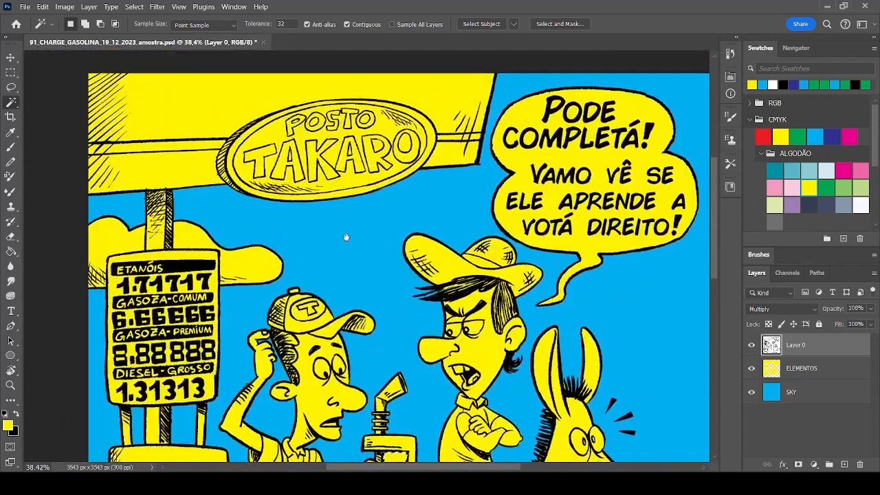
# - Add the gaps beneath the car behind the donkey and between the donkey's legs to the selection
pyautogui.moveTo(364, 193); pyautogui.dragTo(216, 145)
pyautogui.moveTo(387, 330); pyautogui.dragTo(383, 205)
pyautogui.moveTo(430, 354); pyautogui.dragTo(416, 224)
pyautogui.moveTo(540, 303); pyautogui.dragTo(578, 300)
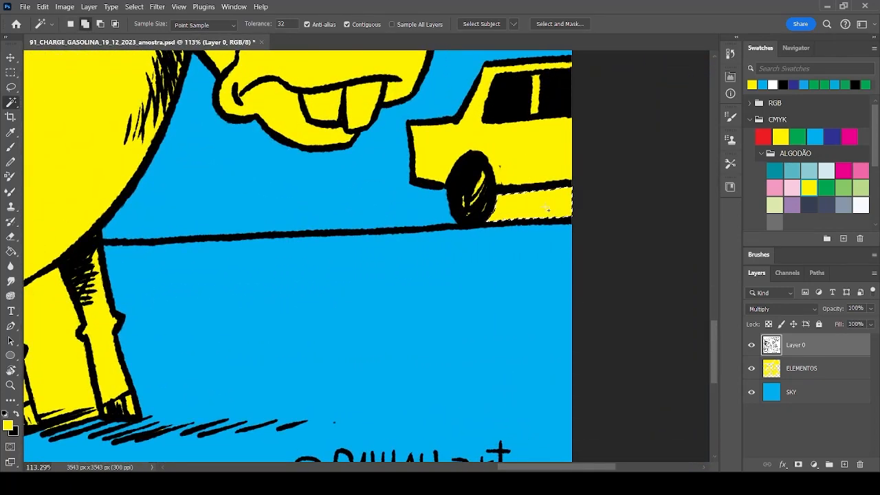
pyautogui.moveTo(531, 258); pyautogui.dragTo(481, 227)
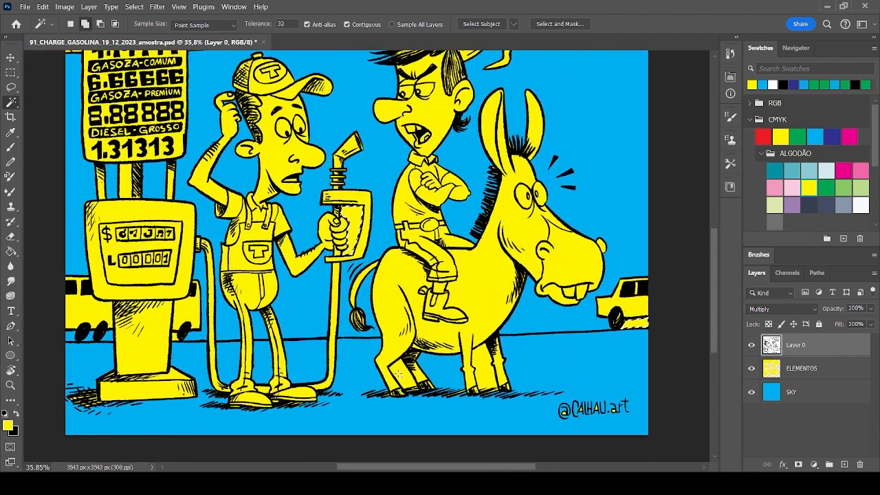
pyautogui.keyDown('shift'); pyautogui.click(483, 371); pyautogui.keyUp('shift')
pyautogui.moveTo(461, 383); pyautogui.dragTo(464, 318)
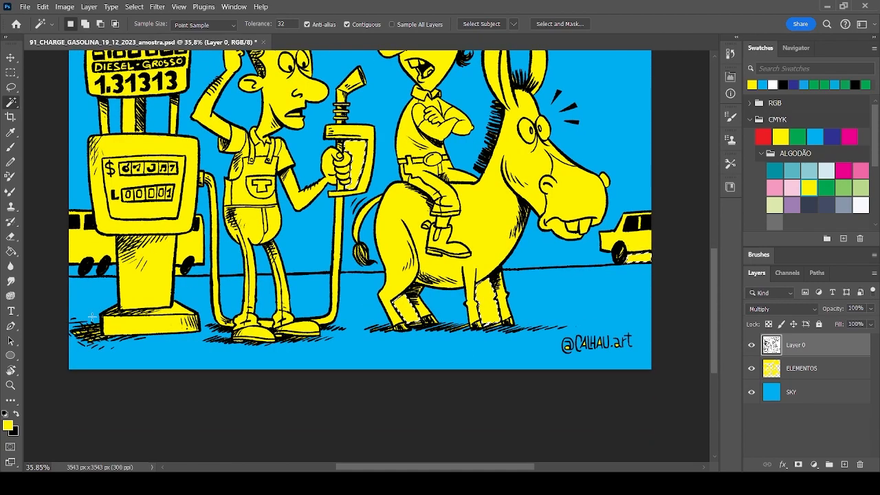
# - Add the small gap beneath the vehicle behind the fuel pump, beside its wheel, to the selection
pyautogui.scroll(3, 177, 296)
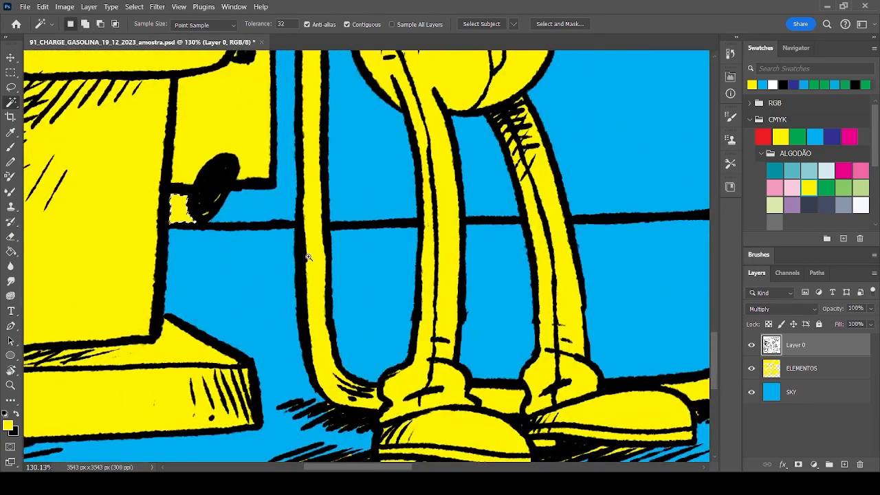
pyautogui.scroll(-2, 365, 270)
pyautogui.moveTo(506, 88); pyautogui.dragTo(424, 269)
pyautogui.moveTo(470, 235); pyautogui.dragTo(457, 181)
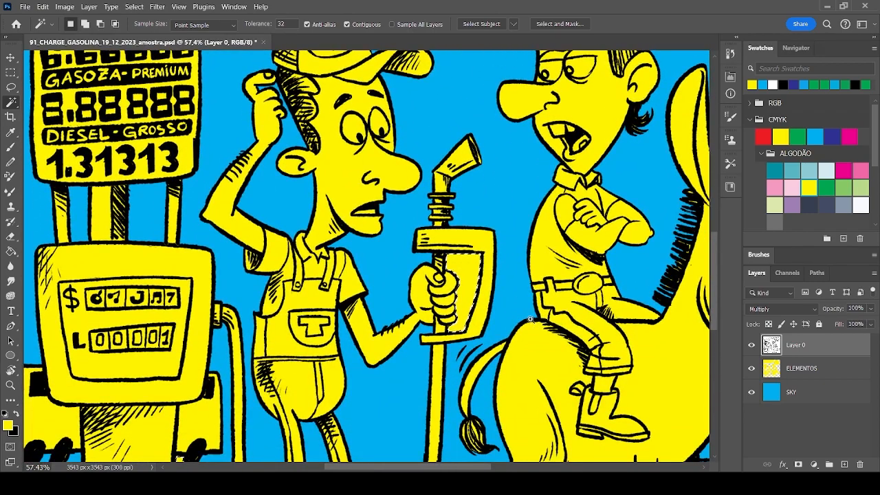
pyautogui.scroll(1, 527, 273)
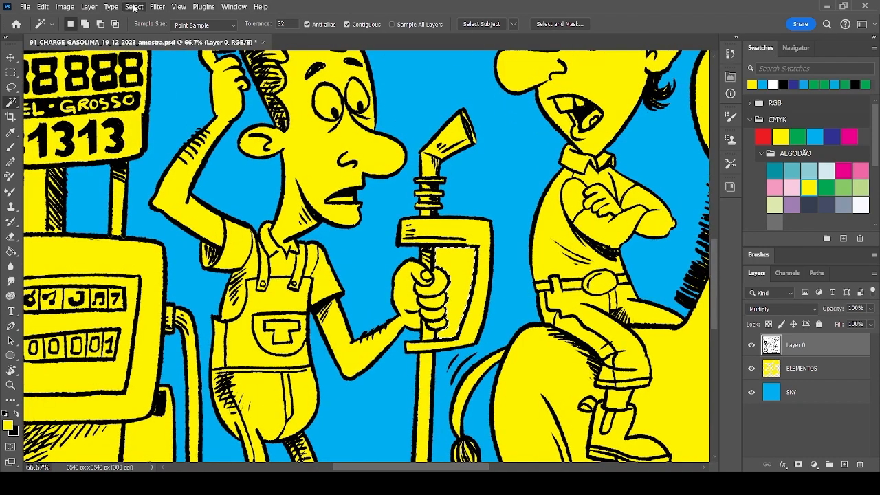
pyautogui.moveTo(475, 330); pyautogui.dragTo(421, 255)
# - Make the ELEMENTOS layer active and invert the selection back to only the enclosed background gaps
pyautogui.click(775, 365)
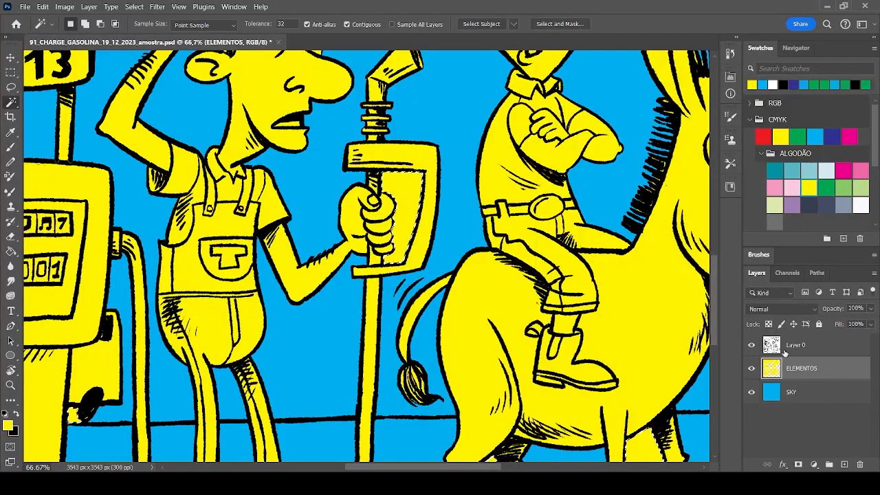
pyautogui.hotkey('ctrl', '-')
pyautogui.hotkey('ctrl', '-')
pyautogui.hotkey('ctrl', '-')
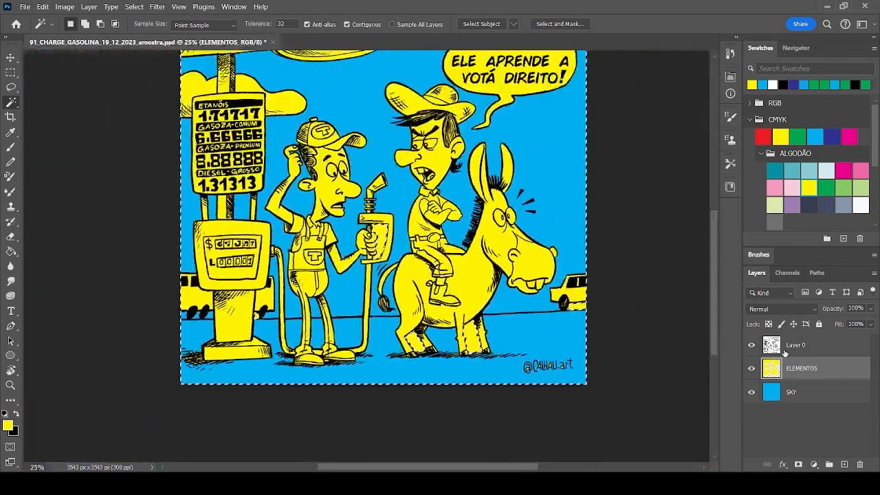
pyautogui.hotkey('ctrl', '-')
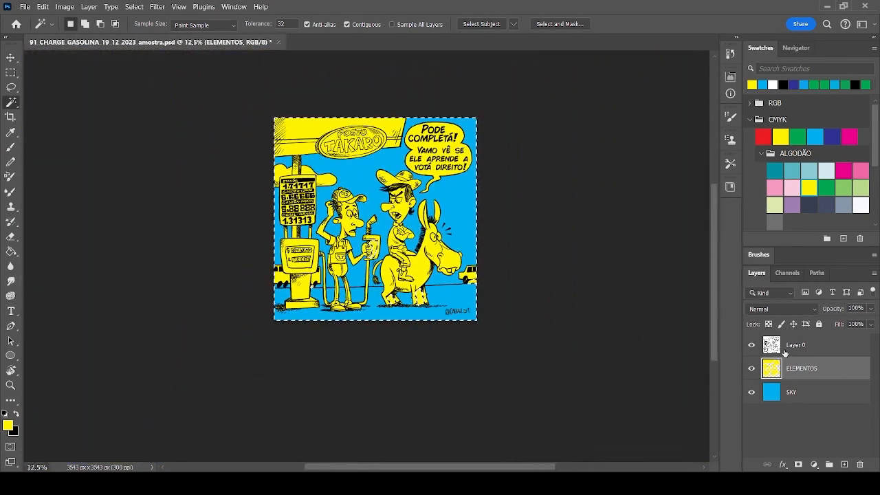
pyautogui.hotkey('ctrl', '0')
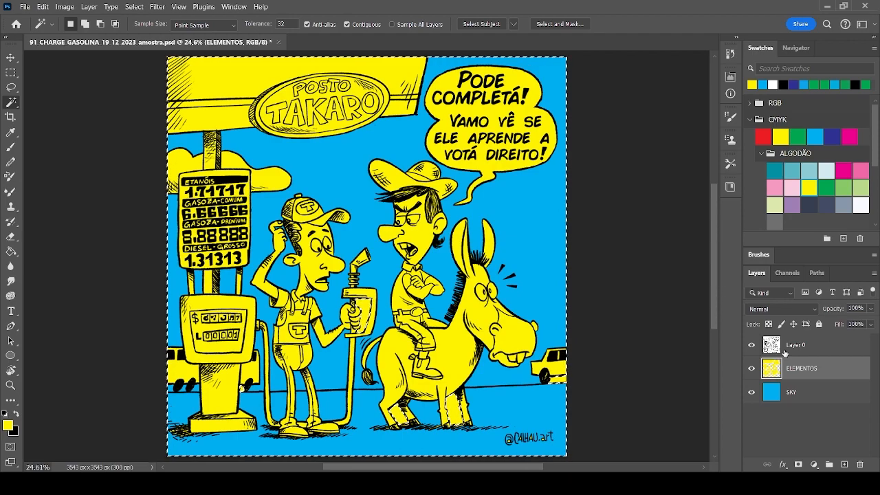
pyautogui.hotkey('ctrl', 'd')
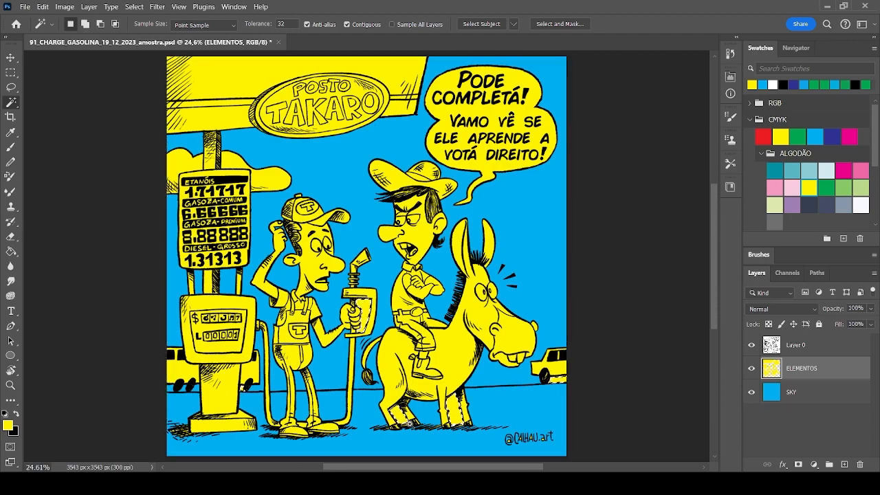
# - Delete the yellow fill from the selected gaps on the ELEMENTOS layer and clear the selection
pyautogui.scroll(1, 405, 415)
pyautogui.scroll(1, 430, 407)
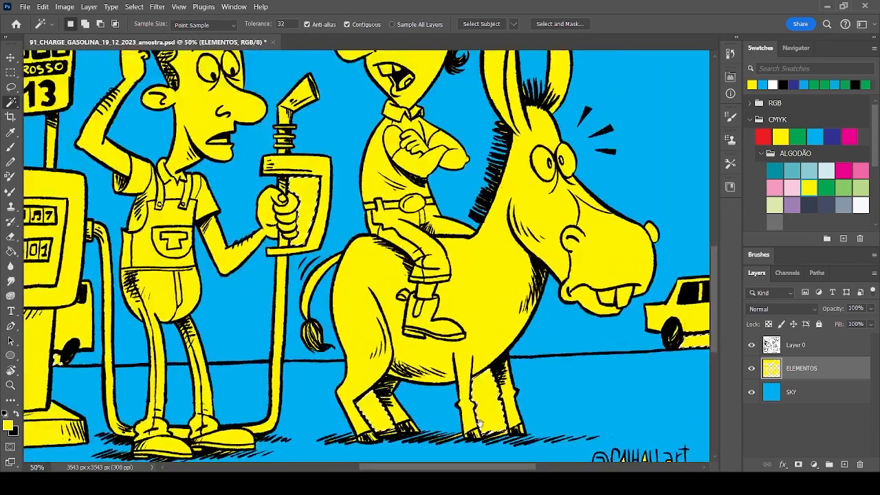
pyautogui.moveTo(465, 413); pyautogui.dragTo(453, 376)
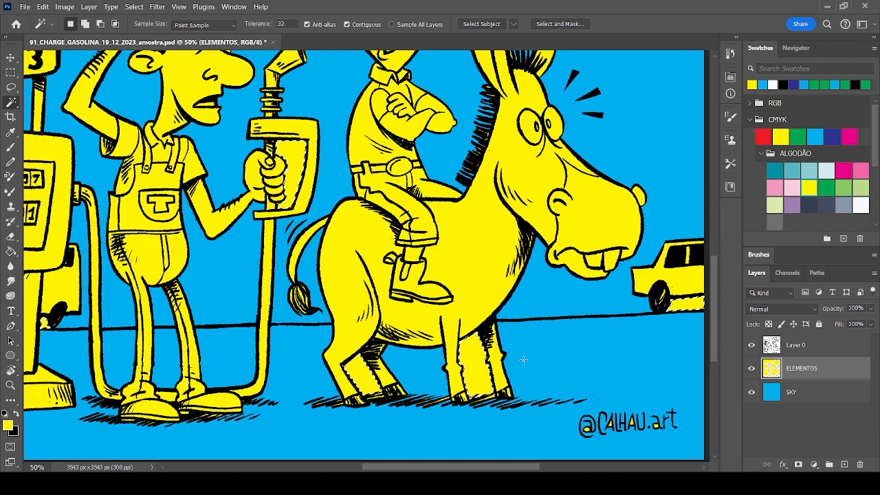
pyautogui.hotkey('ctrl', 'd')
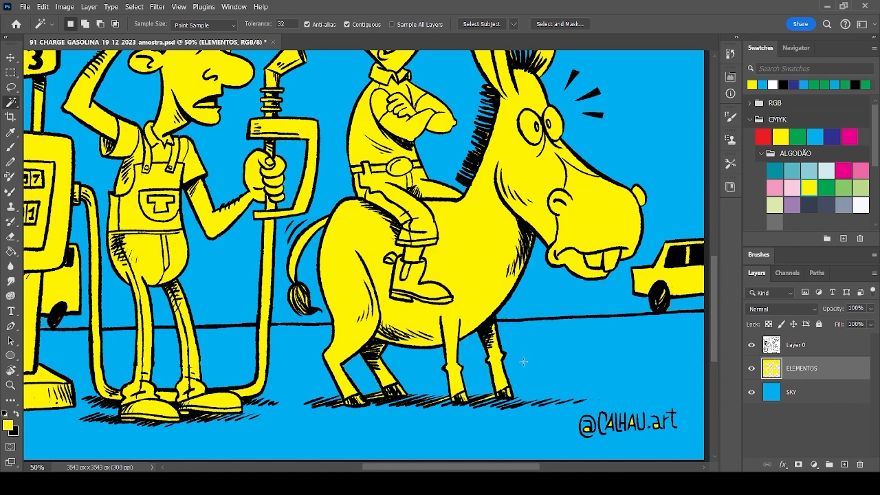
# - Activate the Polygonal Lasso tool for cleaning the hatched shadow at the fuel pump's base
pyautogui.moveTo(452, 281); pyautogui.dragTo(626, 288)
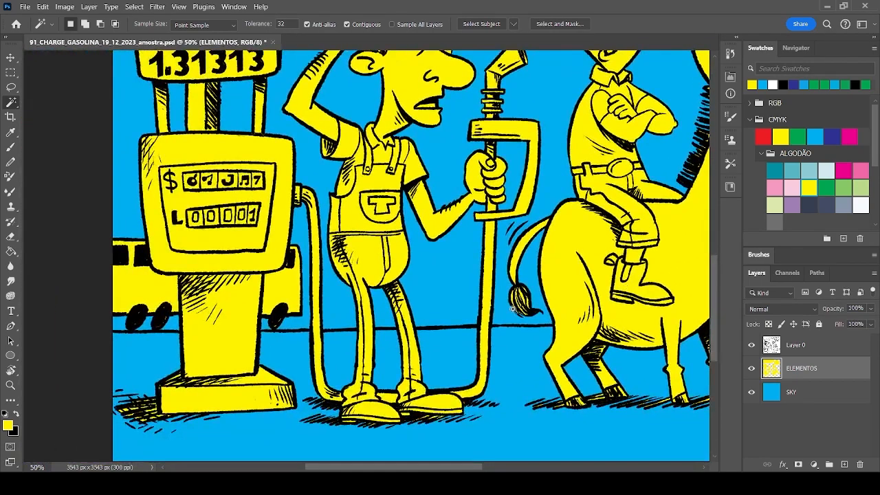
pyautogui.moveTo(490, 315); pyautogui.dragTo(405, 302)
pyautogui.moveTo(400, 285); pyautogui.dragTo(343, 341)
pyautogui.moveTo(388, 267)
pyautogui.mouseDown()
pyautogui.moveTo(377, 326)
pyautogui.moveTo(385, 274)
pyautogui.mouseUp()
pyautogui.moveTo(360, 335); pyautogui.dragTo(365, 262)
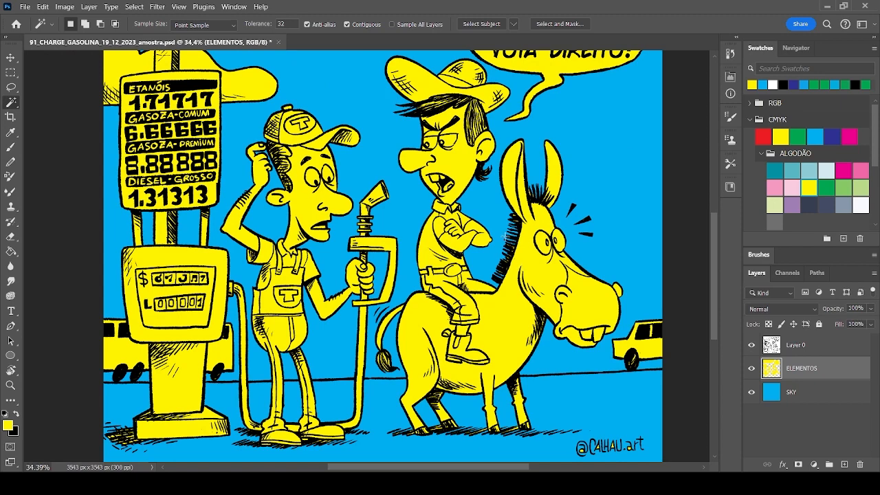
pyautogui.moveTo(468, 394); pyautogui.dragTo(557, 205)
pyautogui.moveTo(225, 247); pyautogui.dragTo(303, 256)
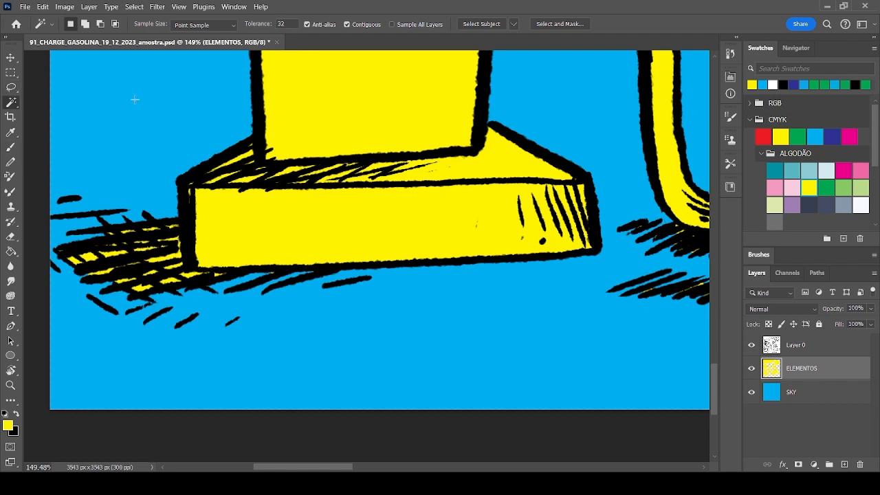
pyautogui.click(11, 87)
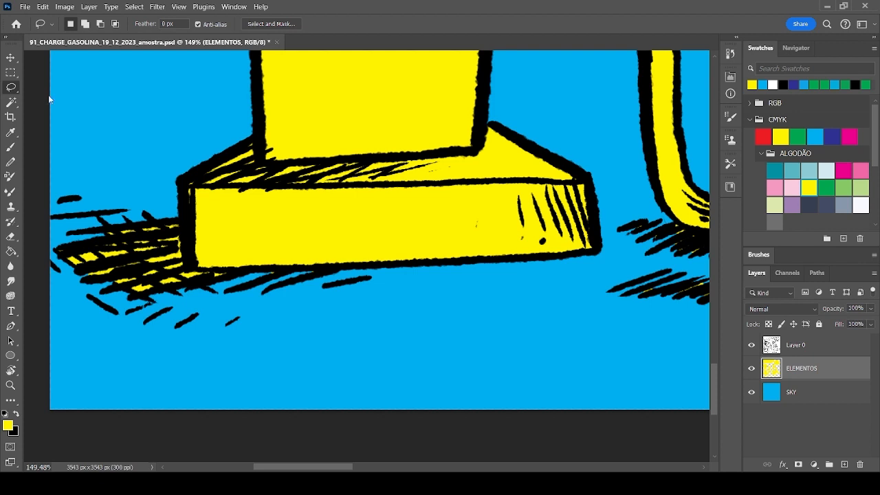
pyautogui.hotkey('shift', 'l')
pyautogui.click(117, 90)
pyautogui.click(366, 102)
pyautogui.click(349, 307)
pyautogui.click(91, 274)
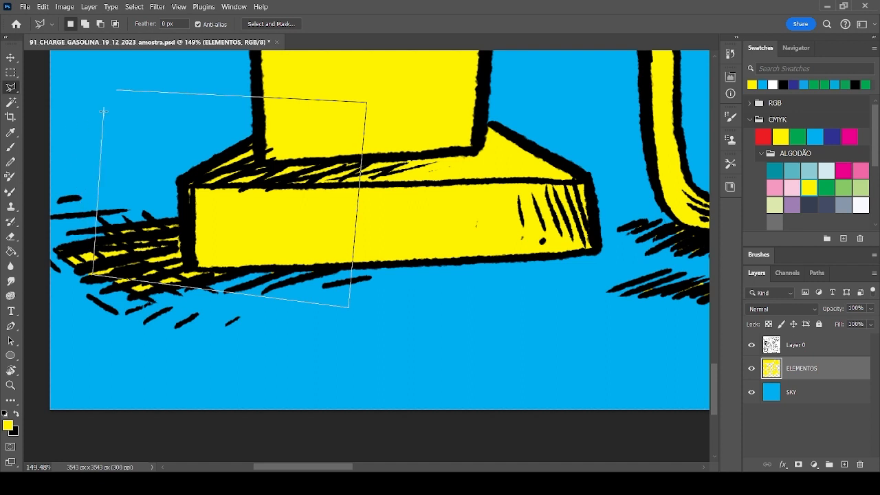
pyautogui.click(118, 92)
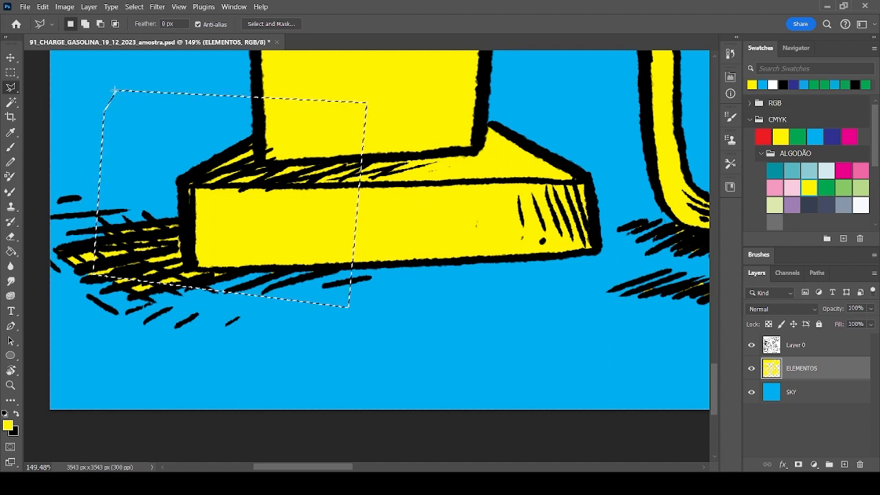
pyautogui.hotkey('ctrl', 'd')
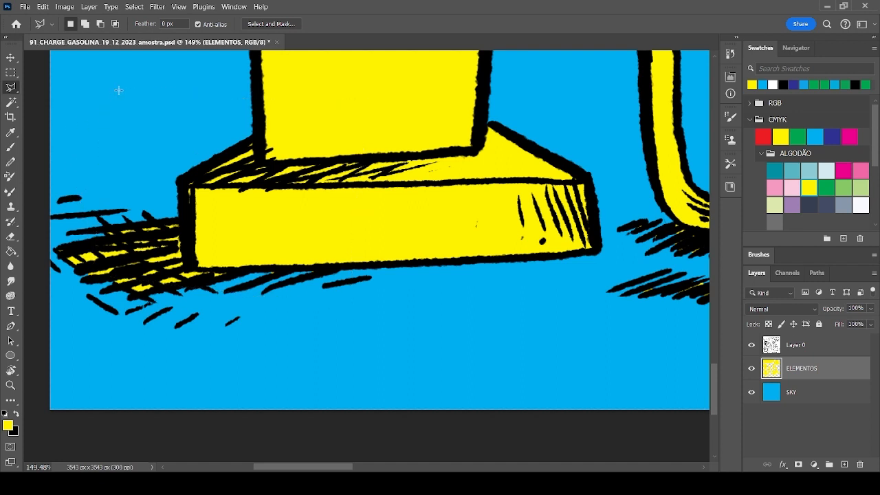
# - Outline the hatched shadow beside and below the pump's base with the Polygonal Lasso and delete the yellow inside it
pyautogui.click(39, 169)
pyautogui.click(184, 170)
pyautogui.click(187, 266)
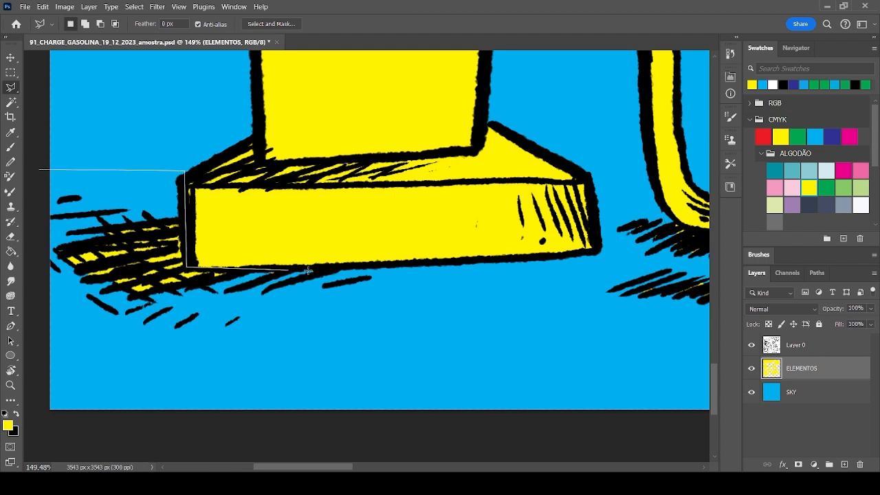
pyautogui.click(345, 266)
pyautogui.hscroll(-5, 139, 362)
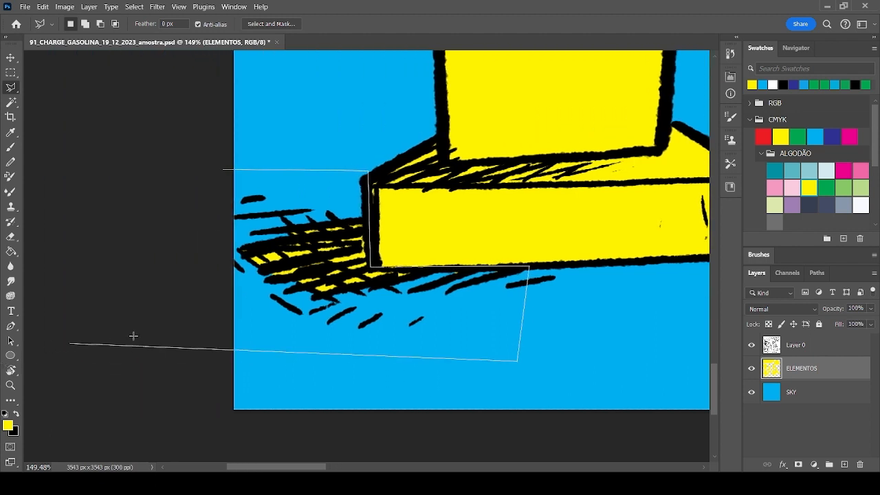
pyautogui.click(201, 336)
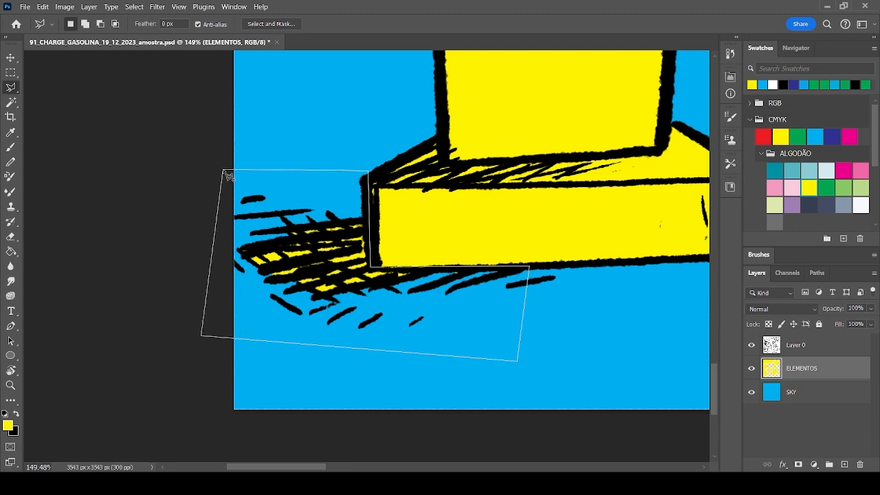
pyautogui.click(224, 172)
pyautogui.moveTo(414, 164); pyautogui.dragTo(154, 152)
pyautogui.moveTo(491, 198); pyautogui.dragTo(263, 198)
pyautogui.moveTo(196, 205); pyautogui.dragTo(483, 187)
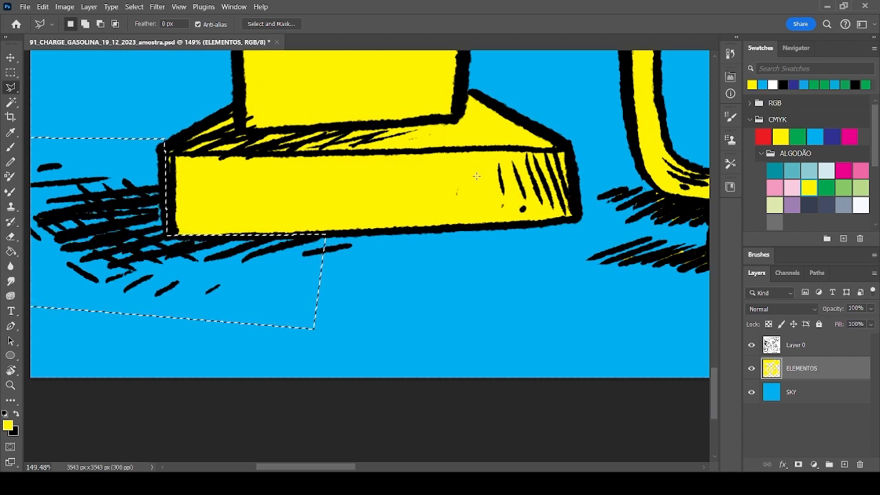
# - Outline the hatched shadows beneath the hose and the attendant's shoes with the Polygonal Lasso, following the lower edges of the shoes
pyautogui.moveTo(544, 241); pyautogui.dragTo(181, 277)
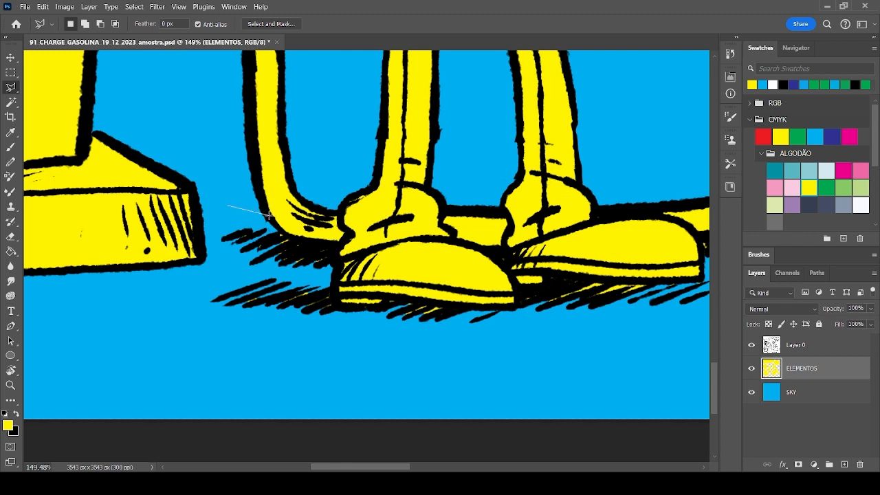
pyautogui.click(293, 240)
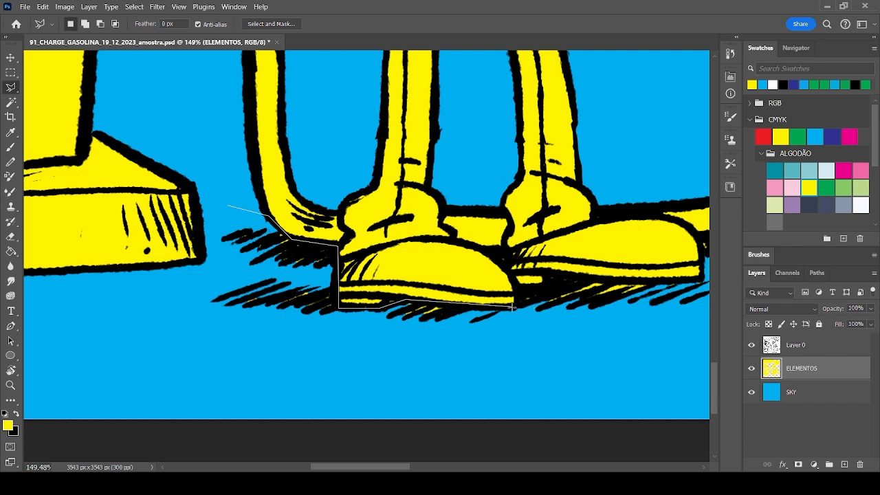
pyautogui.click(681, 282)
pyautogui.click(641, 397)
pyautogui.click(191, 365)
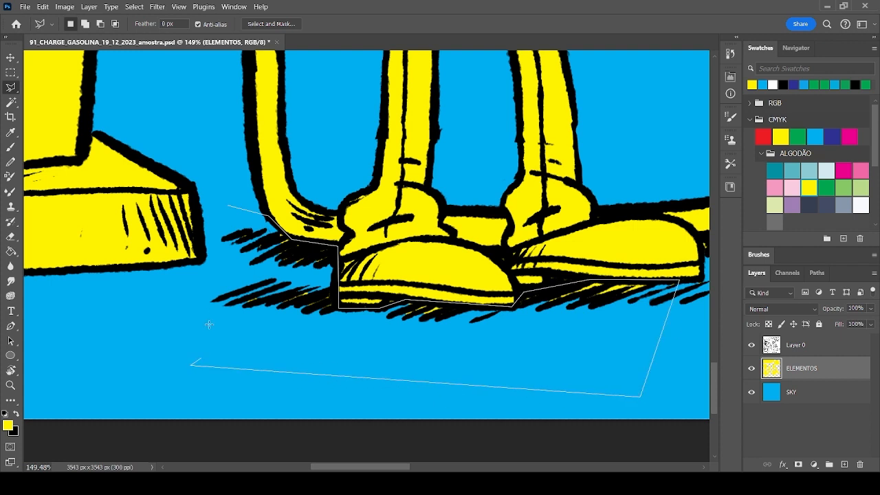
pyautogui.click(230, 207)
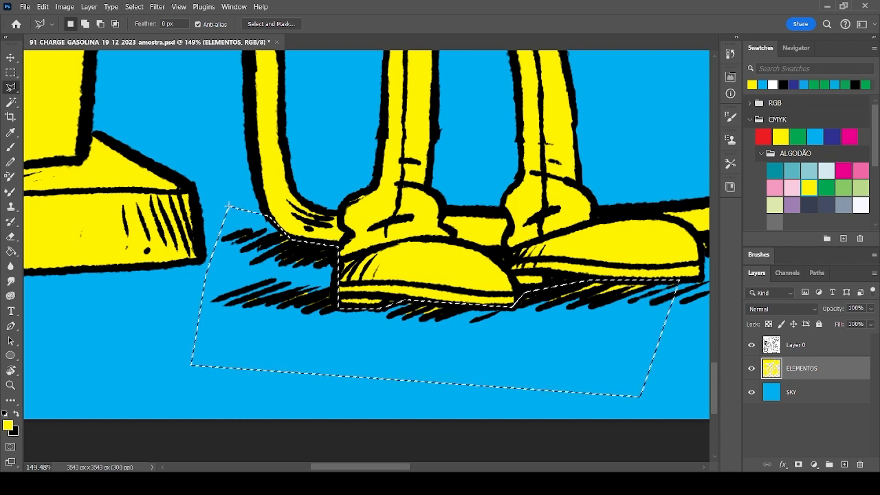
pyautogui.moveTo(375, 203); pyautogui.dragTo(233, 198)
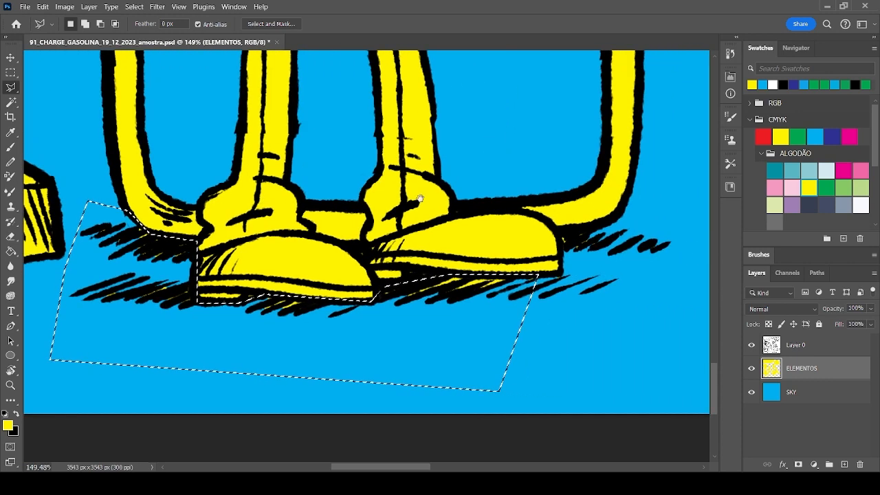
pyautogui.moveTo(493, 245); pyautogui.dragTo(439, 251)
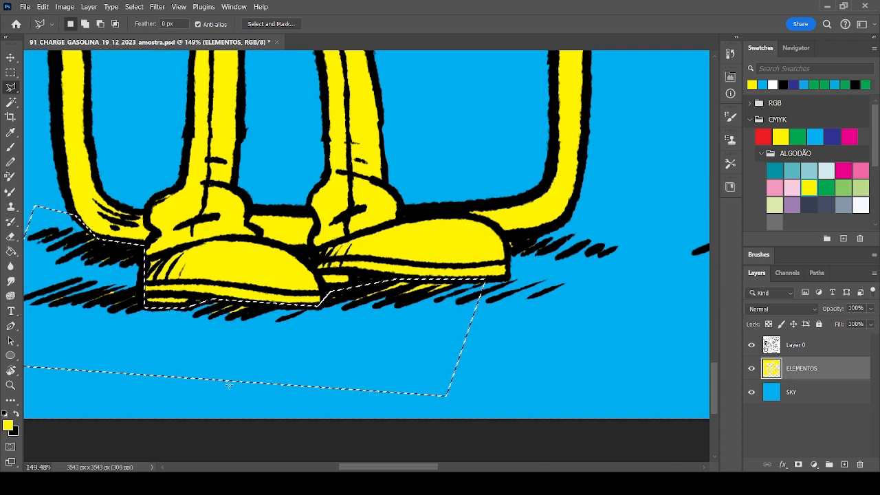
# - Add the hatched shadow beside the attendant's front shoe and below the hose bend to the selection with the Polygonal Lasso
pyautogui.moveTo(520, 227); pyautogui.dragTo(614, 200)
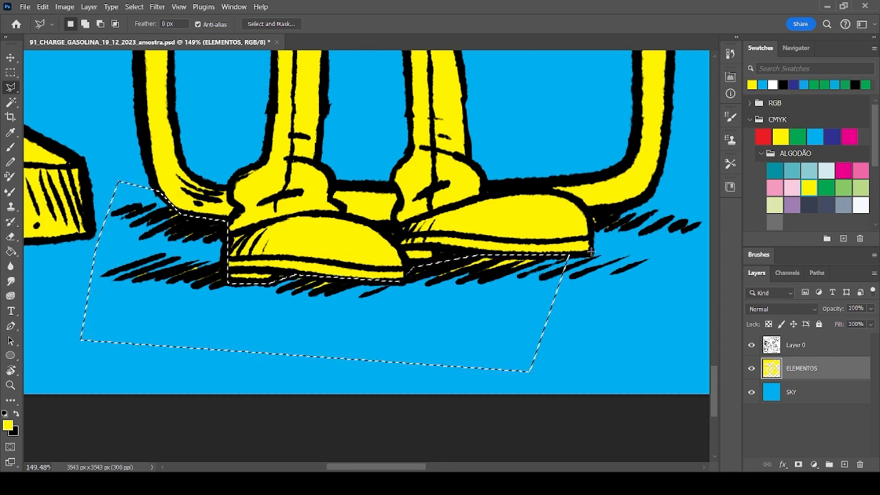
pyautogui.press('shift')
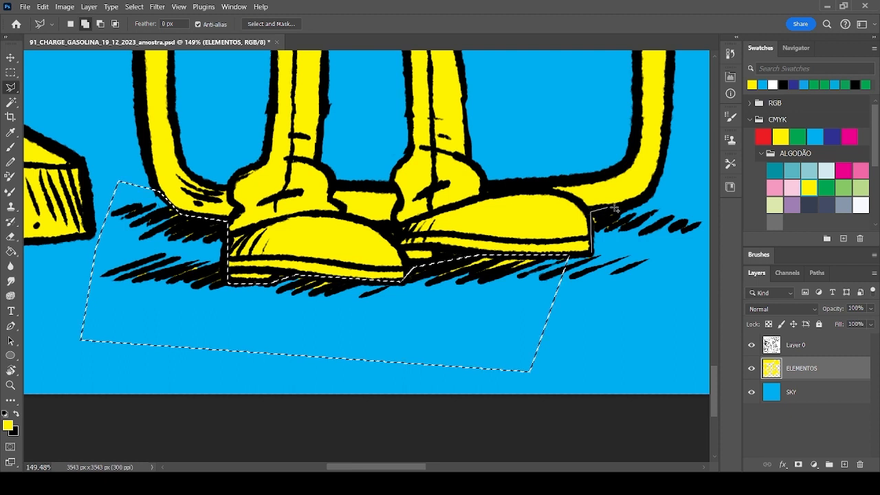
pyautogui.click(690, 202)
pyautogui.click(704, 214)
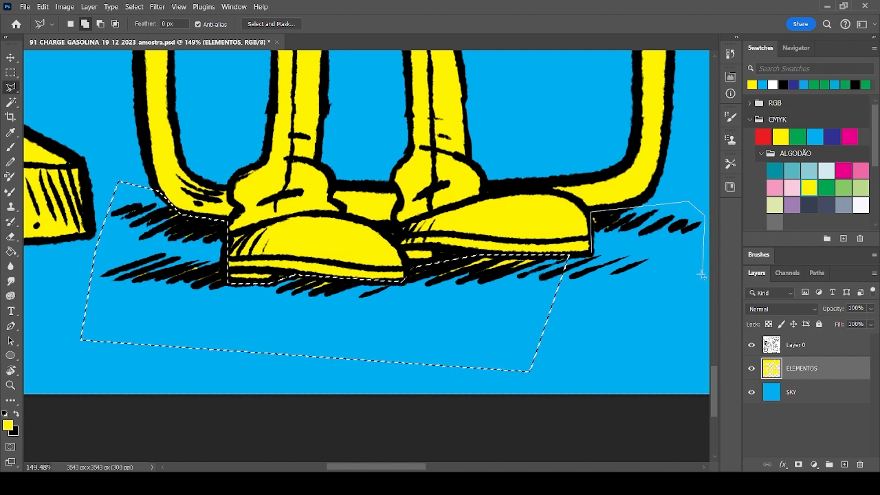
pyautogui.click(700, 275)
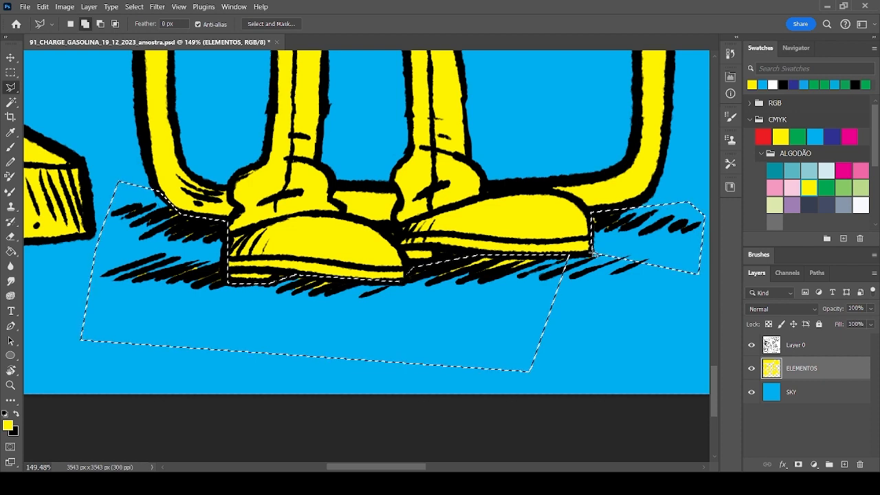
# - Add the hatched shadow behind the donkey's nearest rear hoof to the selection, running the outline along the back of its leg
pyautogui.moveTo(598, 258); pyautogui.dragTo(321, 275)
pyautogui.moveTo(504, 247); pyautogui.dragTo(310, 240)
pyautogui.click(319, 231)
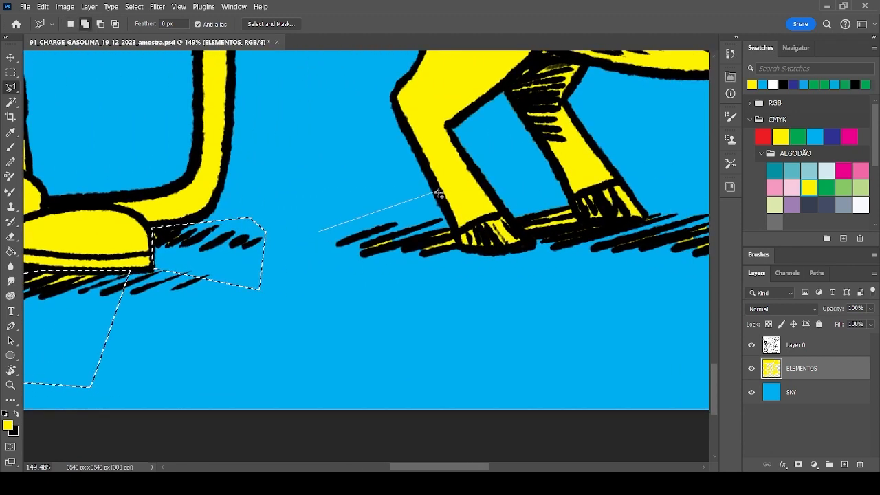
pyautogui.click(436, 198)
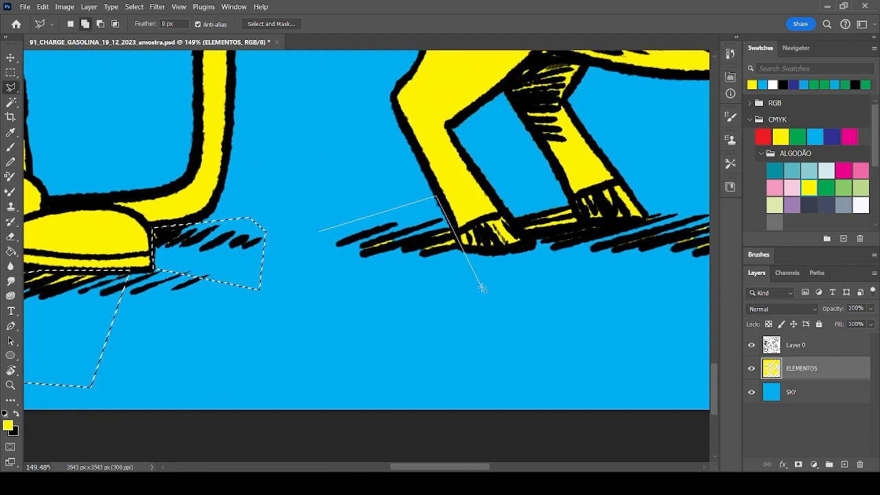
pyautogui.click(481, 287)
pyautogui.click(303, 287)
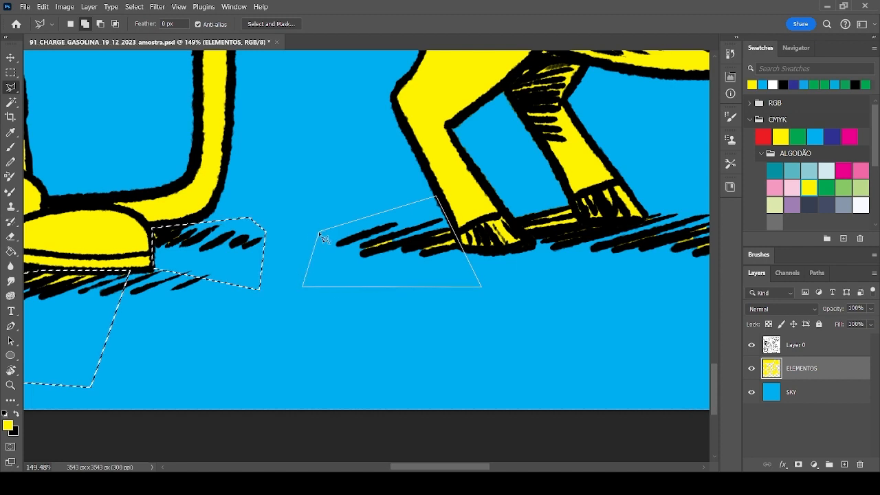
pyautogui.click(319, 232)
# - Begin another added outline at the donkey's nearest rear leg, passing below the ground hatching and up beyond the front hooves
pyautogui.moveTo(525, 229); pyautogui.dragTo(372, 239)
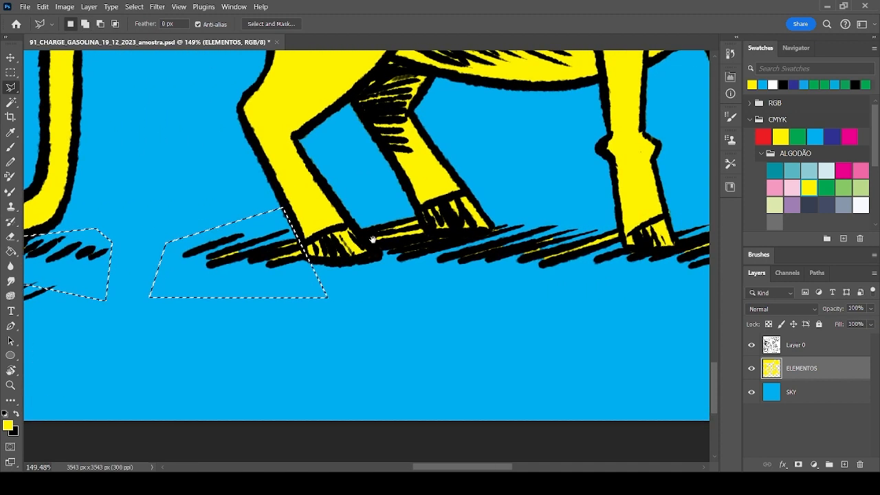
pyautogui.keyDown('shift'); pyautogui.click(345, 216); pyautogui.keyUp('shift')
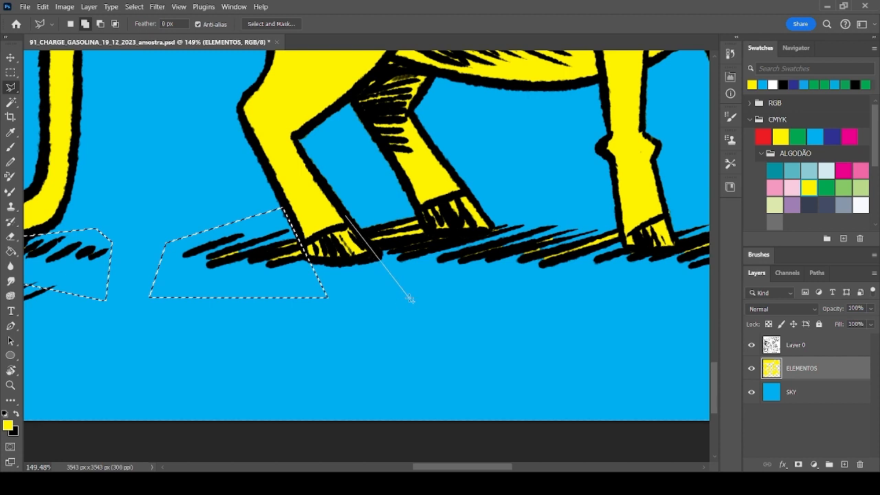
pyautogui.click(411, 298)
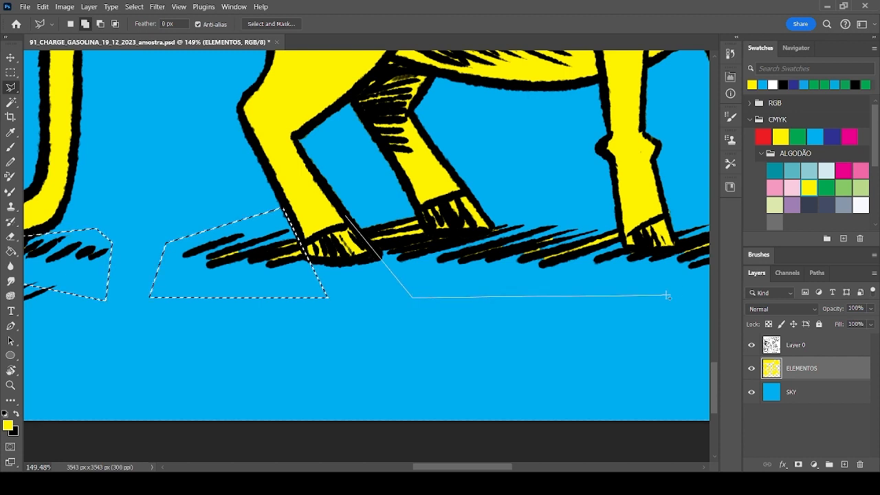
pyautogui.moveTo(667, 296); pyautogui.dragTo(478, 293)
pyautogui.click(478, 295)
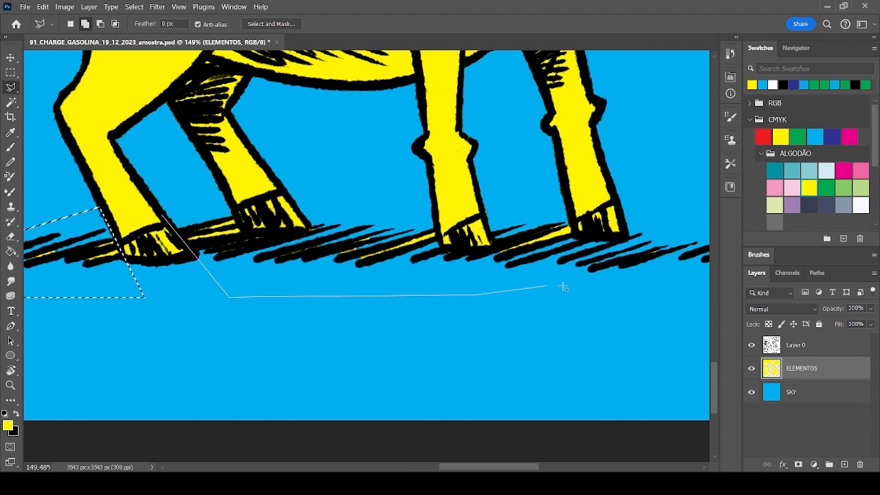
pyautogui.moveTo(610, 289); pyautogui.dragTo(563, 289)
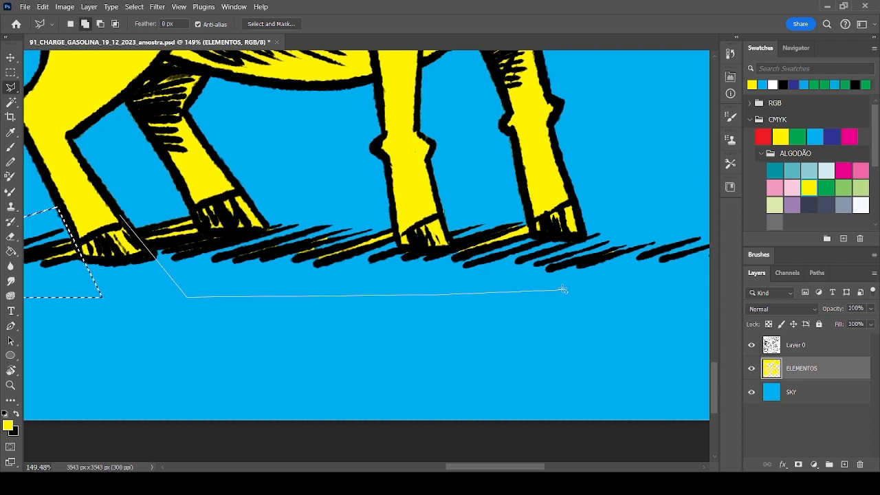
pyautogui.click(680, 300)
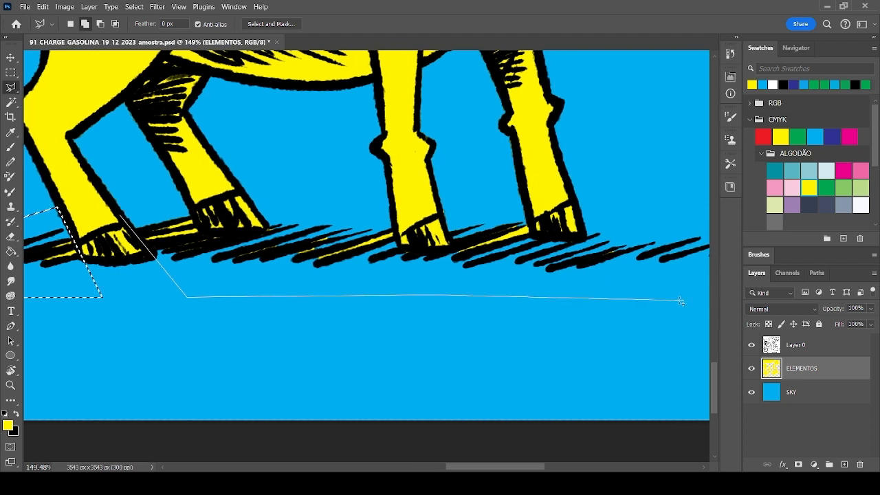
pyautogui.click(678, 225)
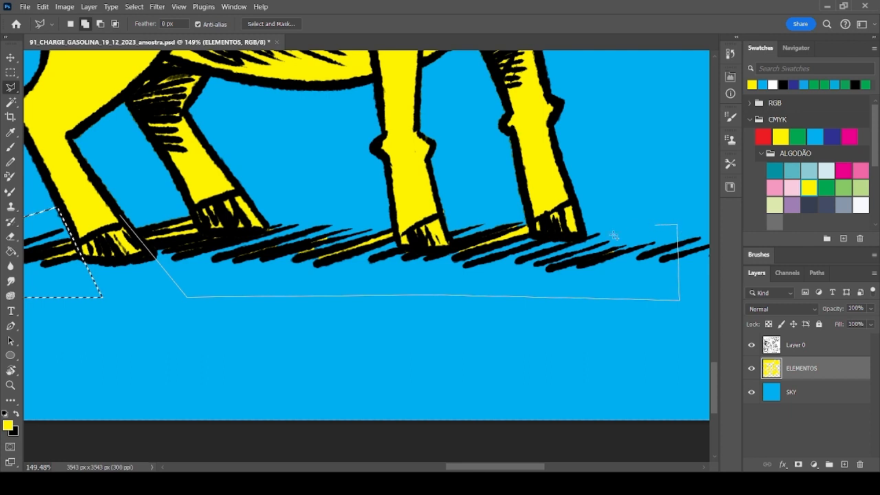
# - Trace the outline back around the undersides of the donkey's hooves and across the gaps between its legs, closing it at the rear leg
pyautogui.click(561, 240)
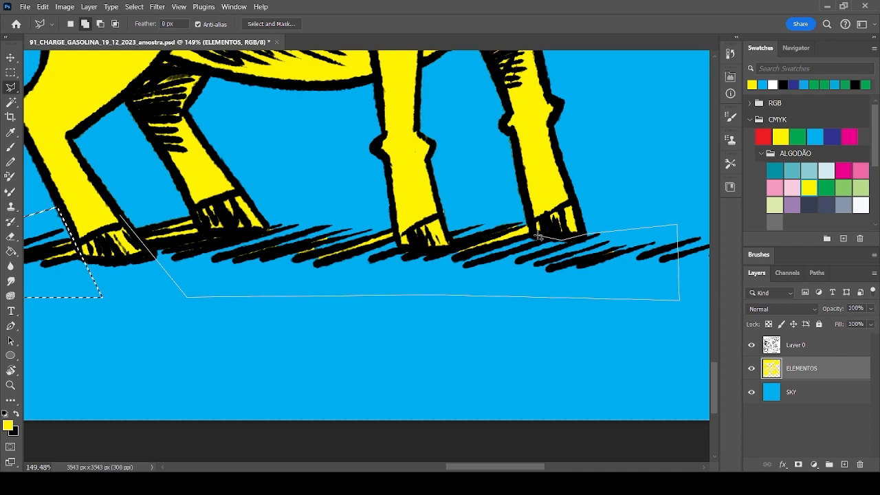
pyautogui.click(529, 230)
pyautogui.click(514, 194)
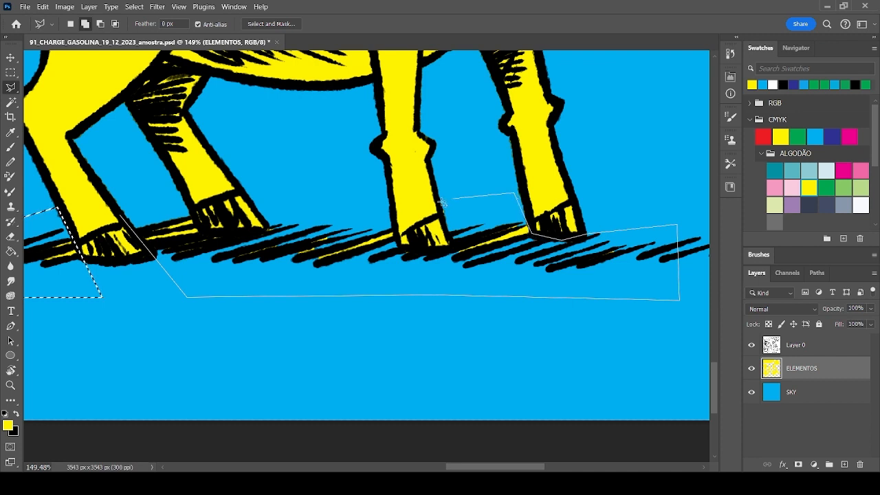
pyautogui.click(441, 204)
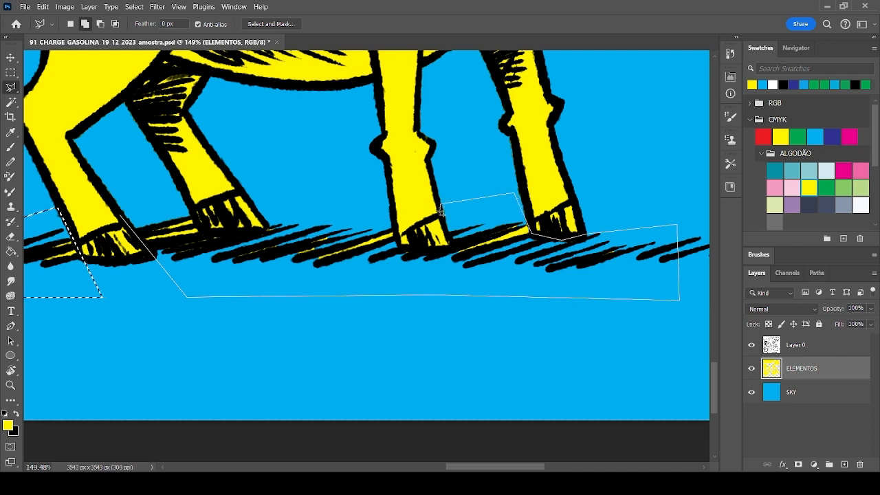
pyautogui.click(453, 249)
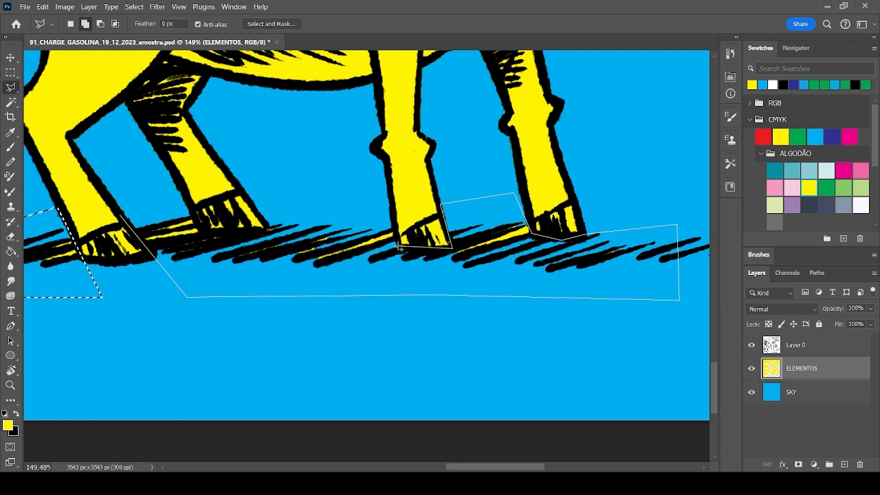
pyautogui.click(398, 246)
pyautogui.click(386, 195)
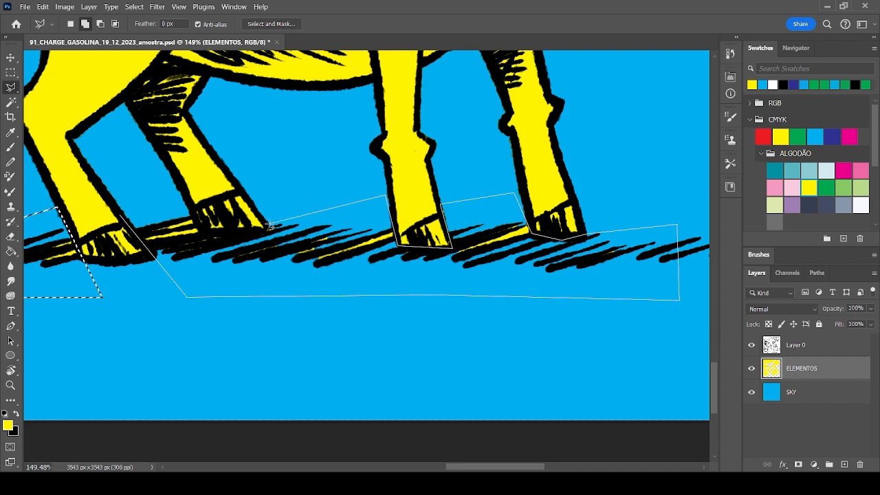
pyautogui.click(271, 225)
pyautogui.click(254, 233)
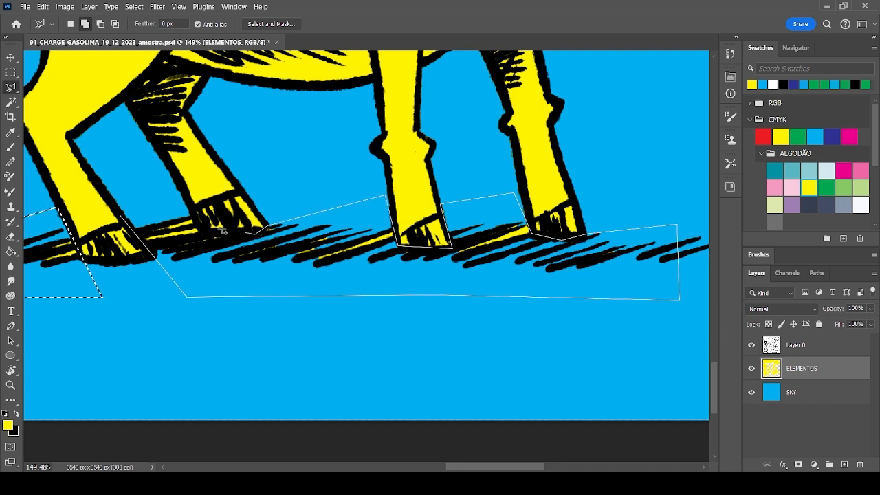
pyautogui.click(202, 231)
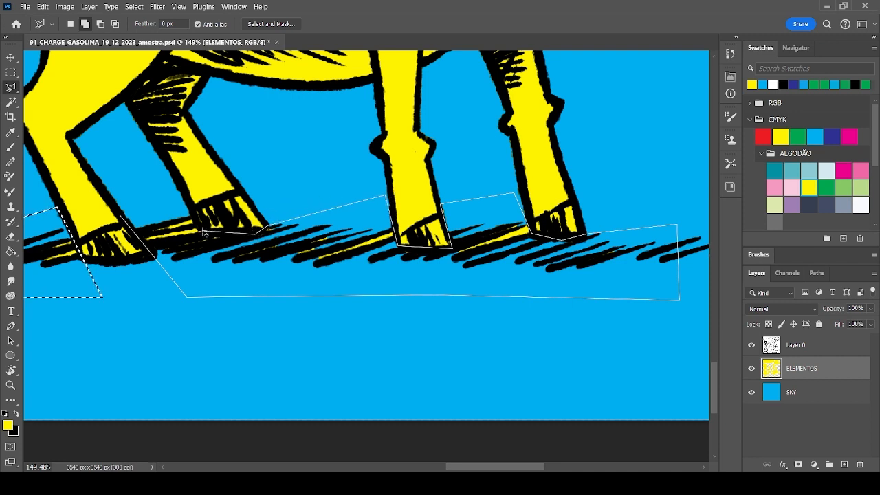
pyautogui.click(174, 190)
pyautogui.click(126, 219)
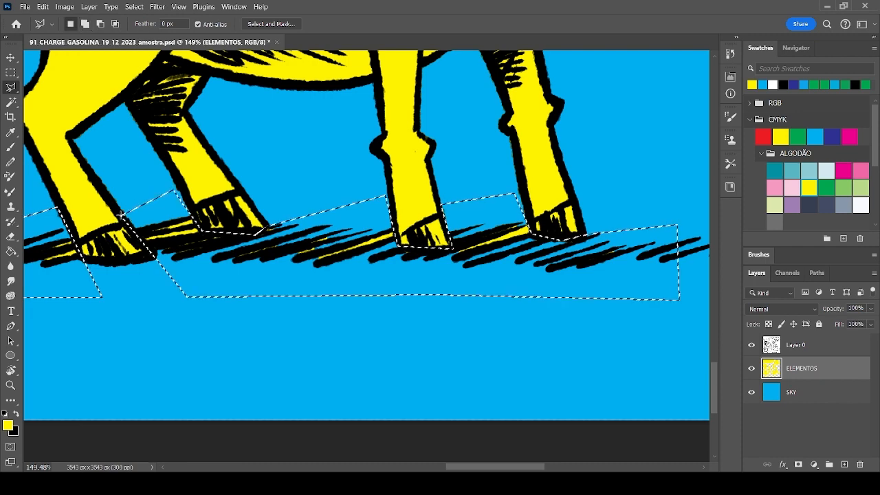
# - Add a four-sided Polygonal Lasso outline around the artist's signature in the cartoon's lower corner to the selection
pyautogui.hotkey('ctrl', '-')
pyautogui.hotkey('ctrl', '-')
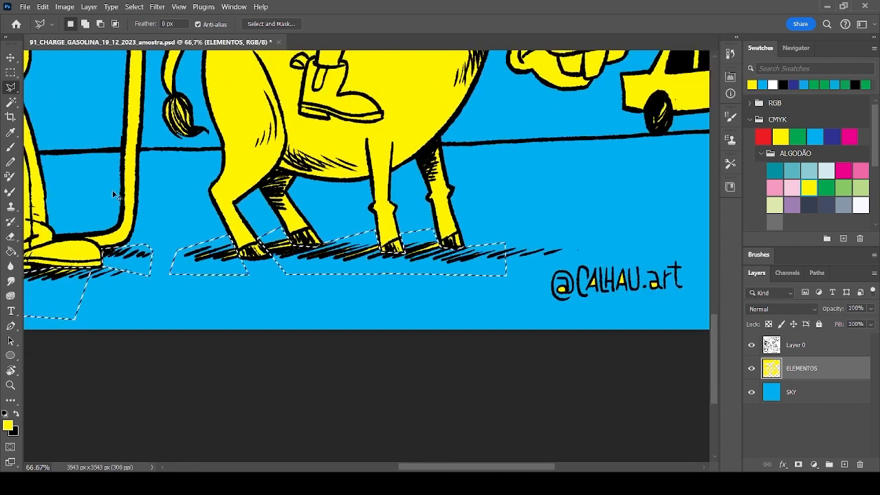
pyautogui.moveTo(181, 196); pyautogui.dragTo(434, 256)
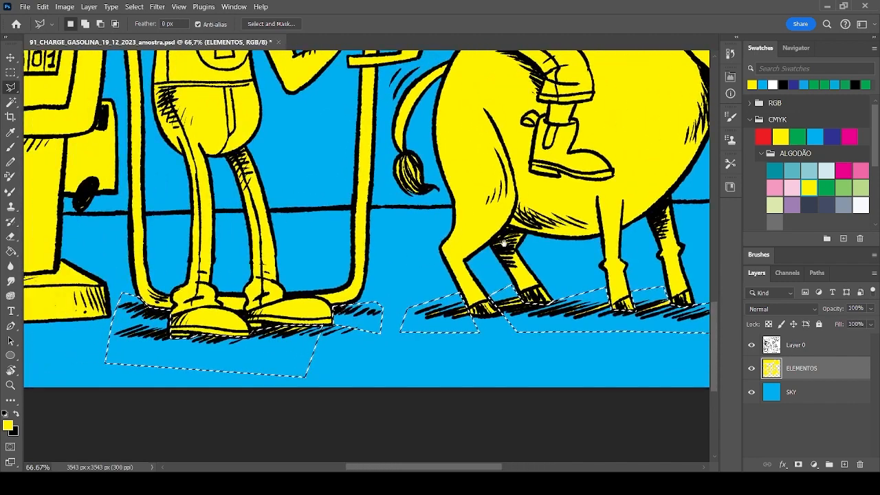
pyautogui.moveTo(597, 262); pyautogui.dragTo(296, 217)
pyautogui.moveTo(534, 257); pyautogui.dragTo(469, 238)
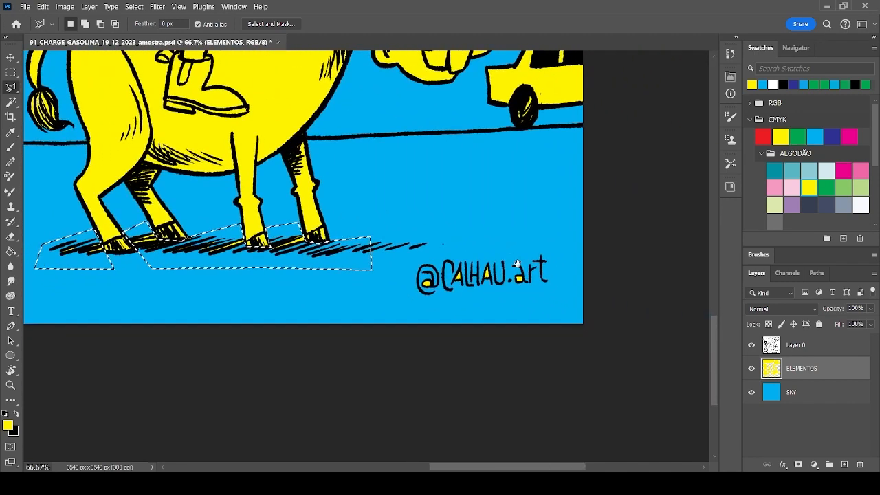
pyautogui.moveTo(528, 243); pyautogui.dragTo(501, 245)
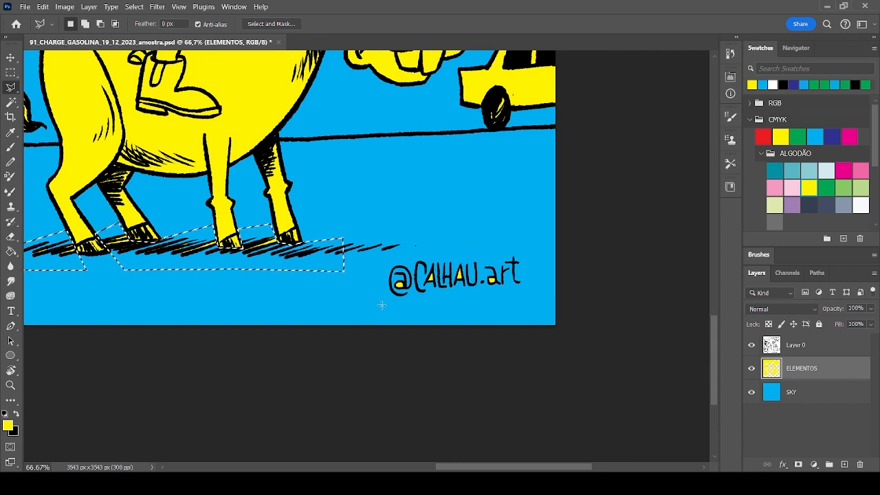
pyautogui.press('shift')
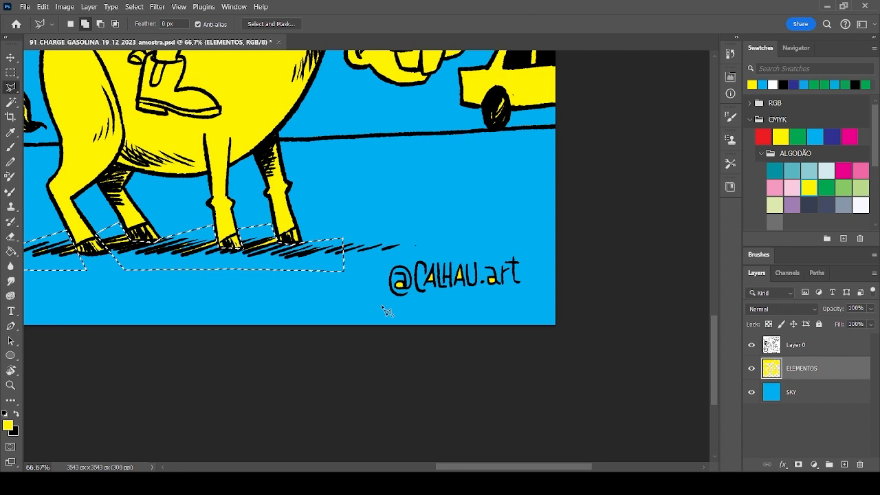
pyautogui.click(383, 305)
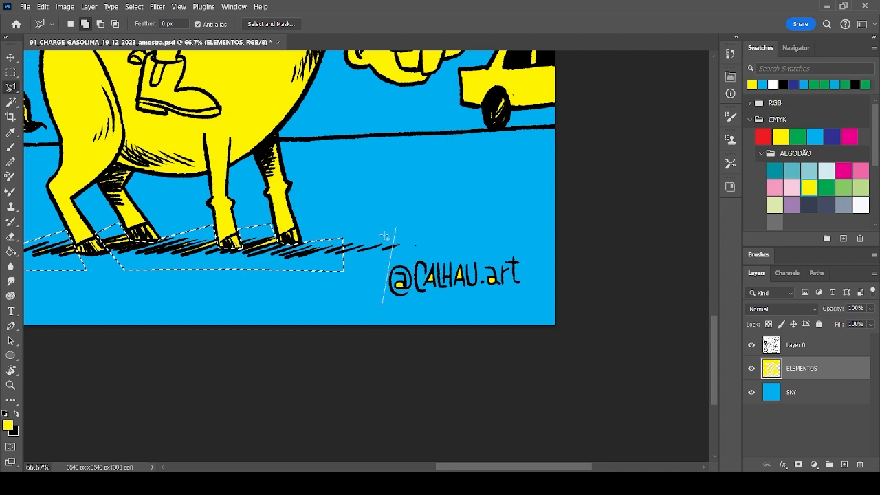
pyautogui.click(381, 257)
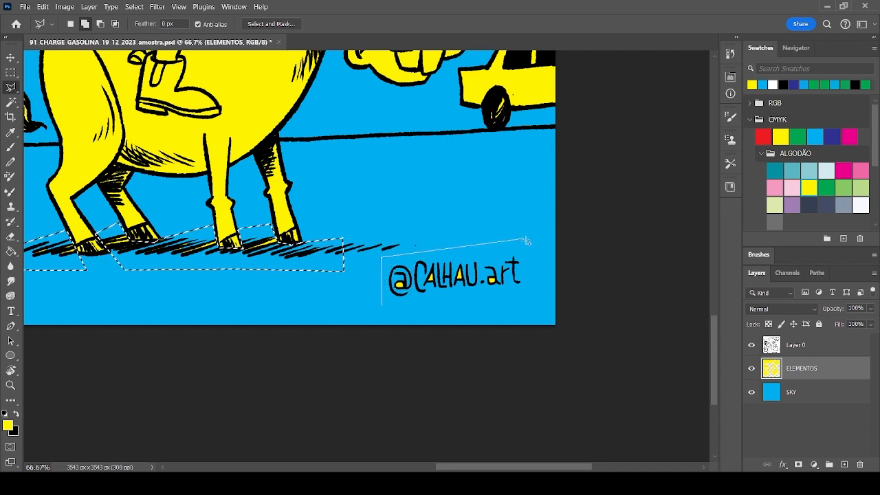
pyautogui.click(531, 244)
pyautogui.click(534, 302)
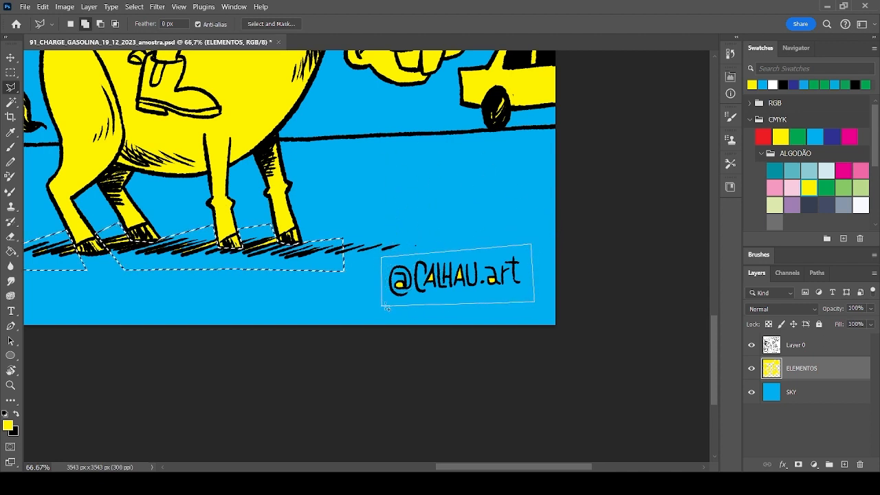
pyautogui.click(383, 307)
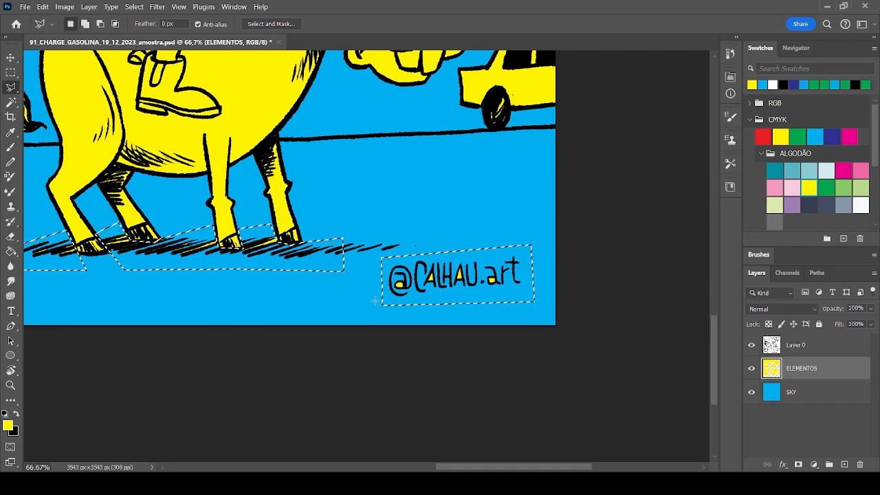
# - Inspect the whole cartoon, checking the selected ground shadows and signature for remaining areas of stray yellow
pyautogui.scroll(5, 348, 186)
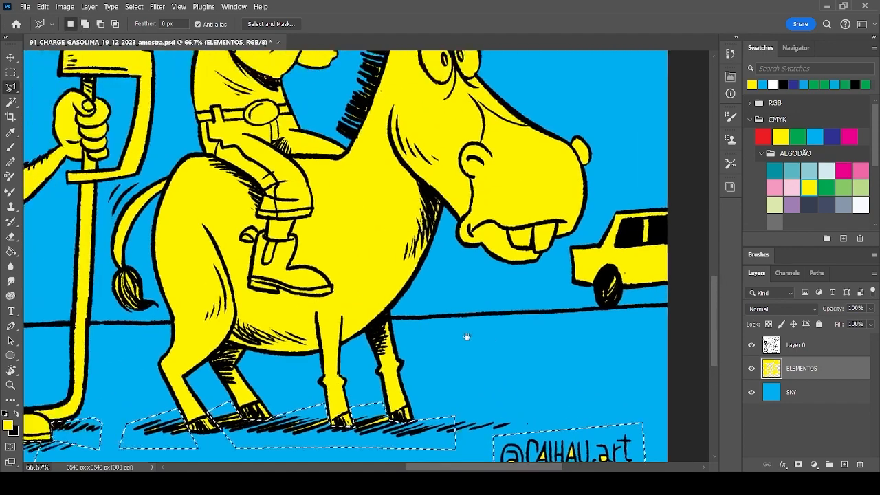
pyautogui.hscroll(-5, 391, 284)
pyautogui.scroll(5, 300, 203)
pyautogui.hscroll(-8, 289, 255)
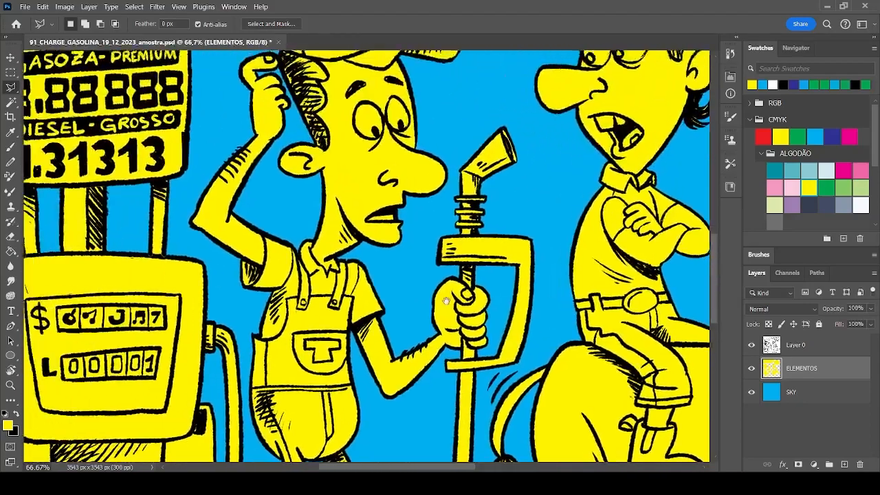
pyautogui.scroll(-4, 284, 310)
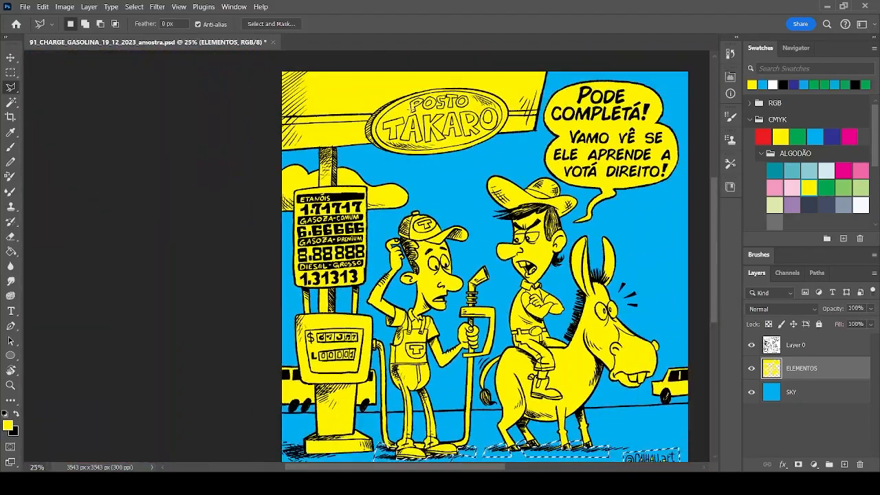
pyautogui.moveTo(469, 213); pyautogui.dragTo(357, 114)
pyautogui.moveTo(375, 238); pyautogui.dragTo(388, 172)
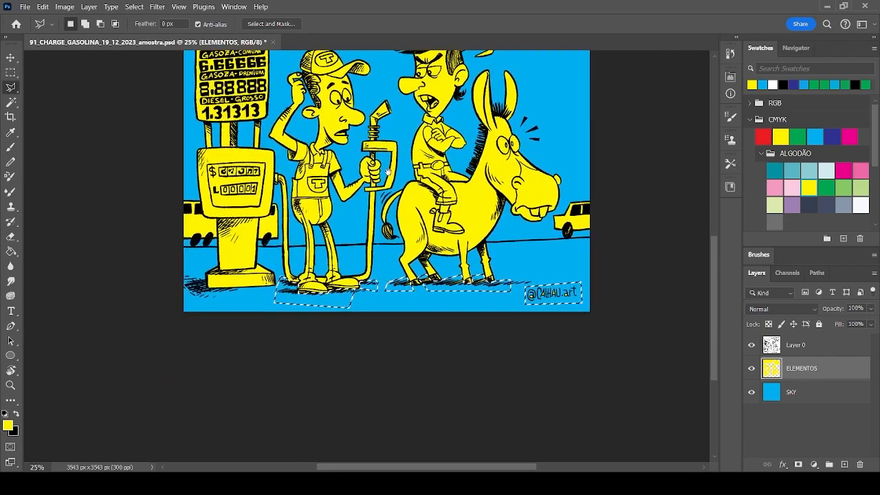
# - Delete the stray yellow inside the selected ground shadows and signature on the ELEMENTOS layer, and clear the selection
pyautogui.scroll(2, 454, 297)
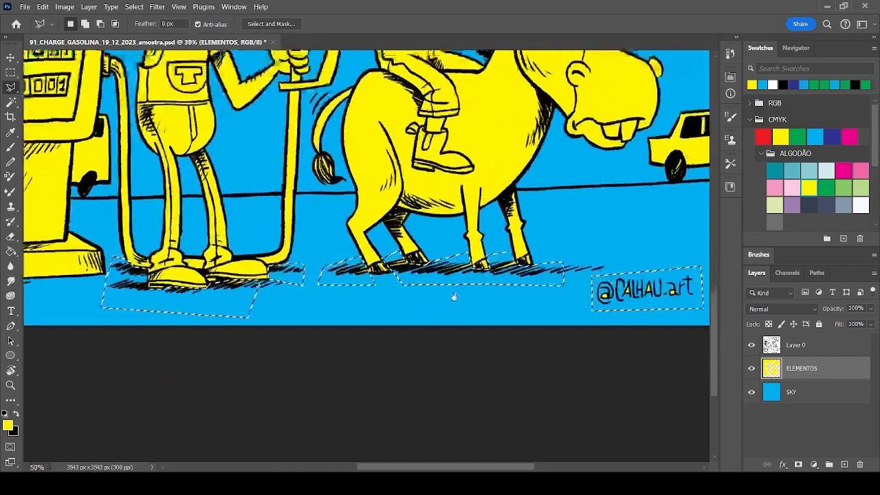
pyautogui.scroll(-1, 270, 251)
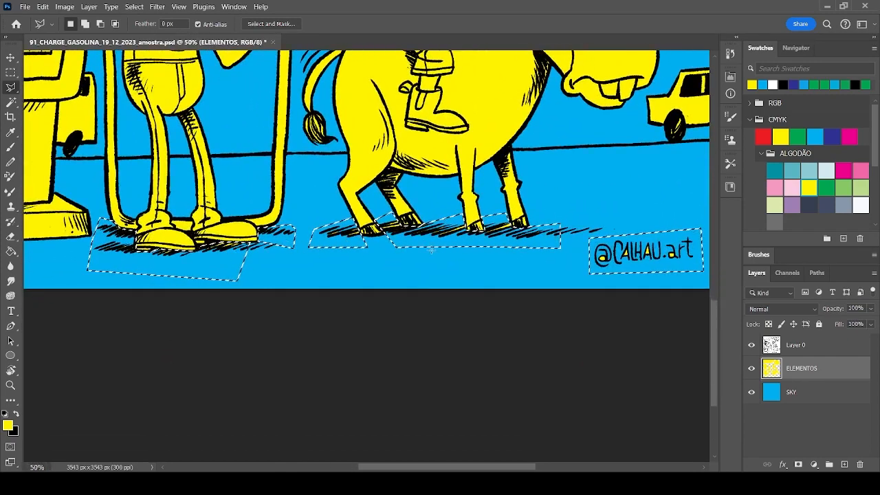
pyautogui.scroll(1, 548, 165)
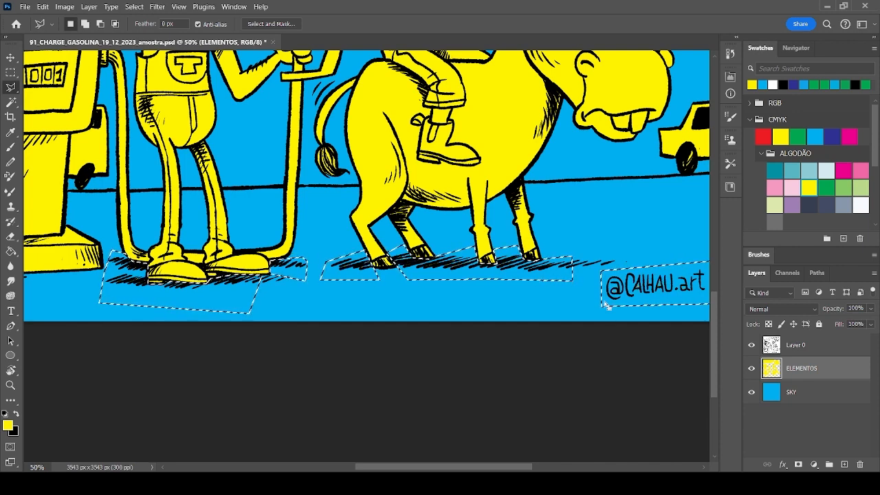
pyautogui.hotkey('ctrl', 'd')
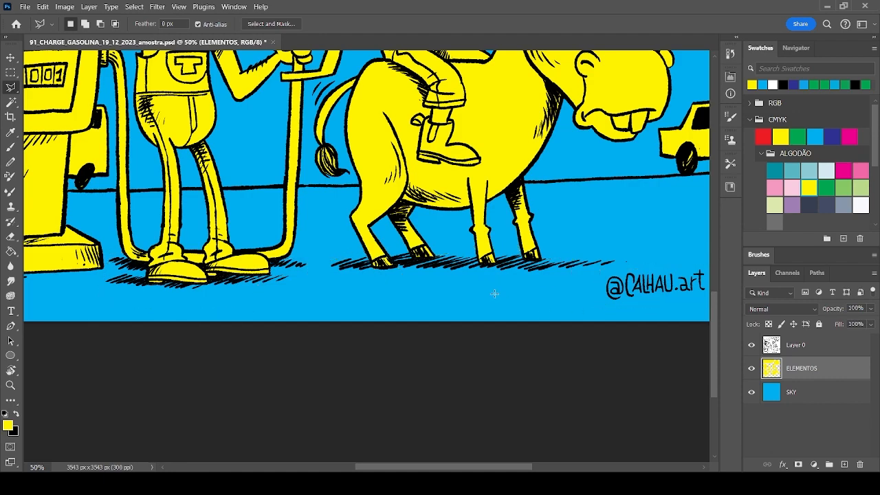
# - Hide the Layer 0 line art and examine the bare yellow shapes against the blue sky across the cartoon
pyautogui.moveTo(411, 227); pyautogui.dragTo(592, 288)
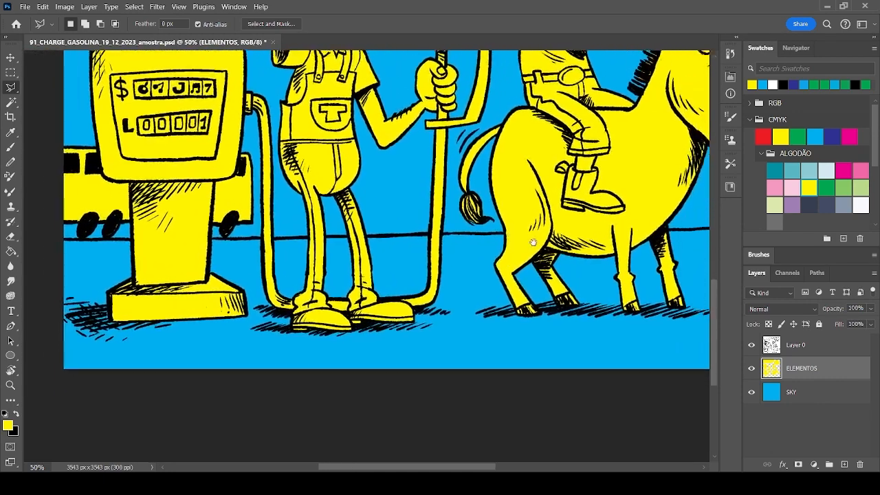
pyautogui.click(789, 349)
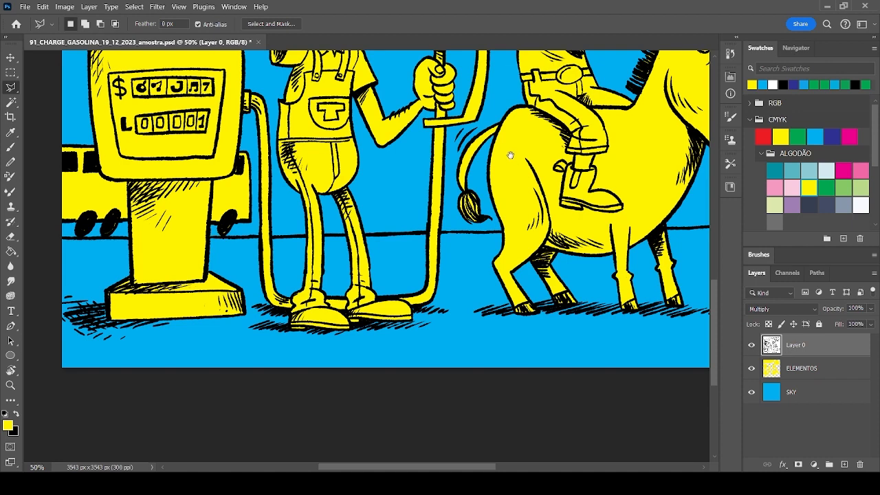
pyautogui.moveTo(513, 163); pyautogui.dragTo(503, 239)
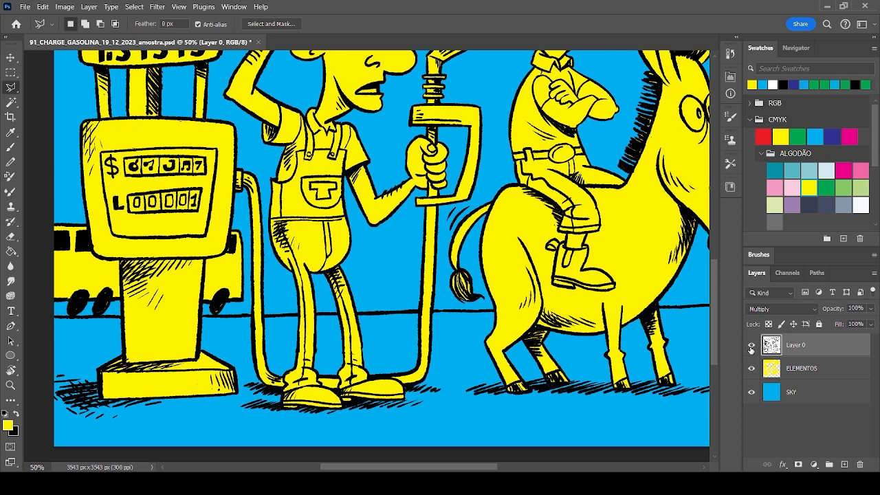
pyautogui.click(751, 345)
pyautogui.moveTo(512, 226); pyautogui.dragTo(553, 221)
pyautogui.moveTo(513, 306)
pyautogui.mouseDown()
pyautogui.moveTo(544, 302)
pyautogui.moveTo(506, 309)
pyautogui.moveTo(520, 307)
pyautogui.mouseUp()
pyautogui.moveTo(517, 171); pyautogui.dragTo(421, 246)
pyautogui.moveTo(544, 155); pyautogui.dragTo(294, 199)
pyautogui.moveTo(423, 245); pyautogui.dragTo(523, 440)
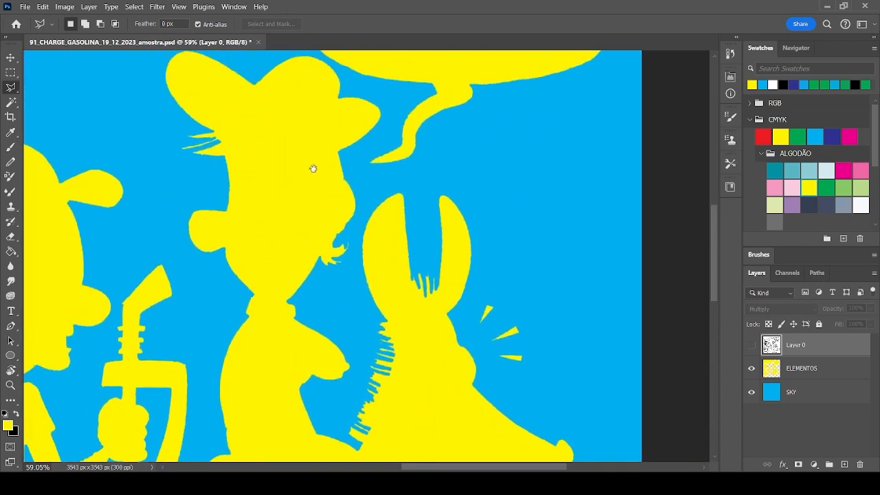
pyautogui.moveTo(312, 169); pyautogui.dragTo(428, 285)
pyautogui.moveTo(348, 232); pyautogui.dragTo(469, 153)
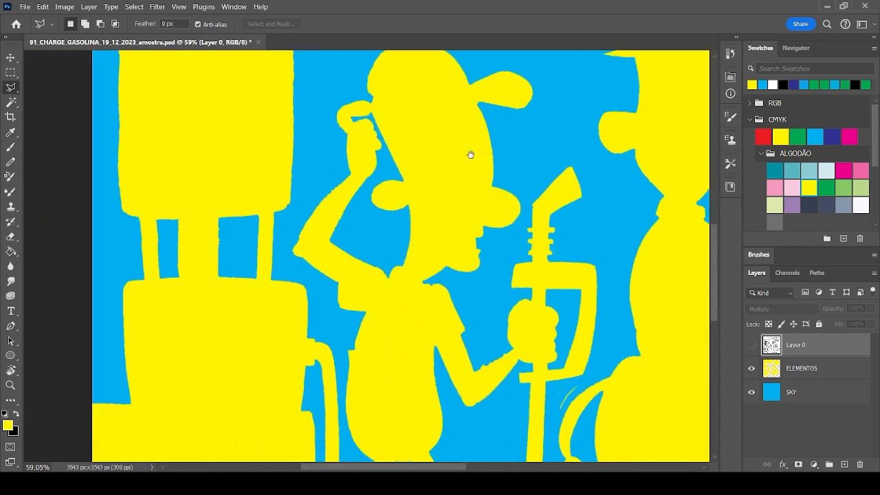
pyautogui.moveTo(481, 204); pyautogui.dragTo(480, 127)
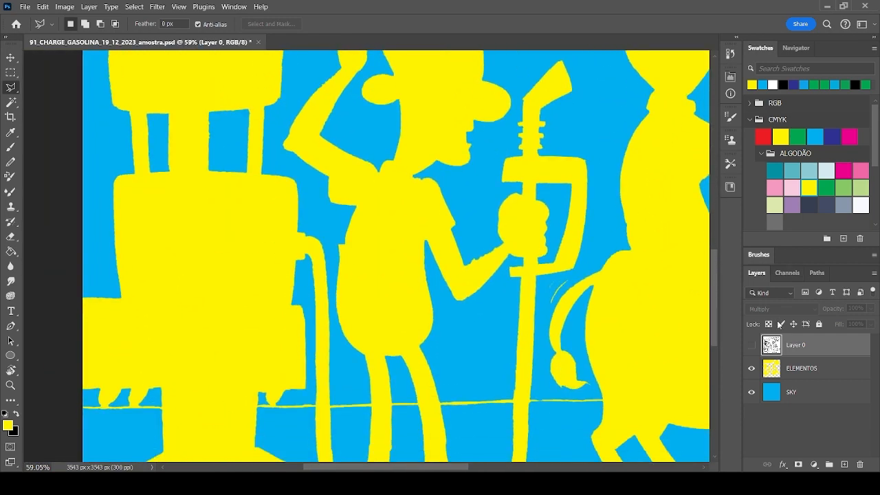
# - Show the Layer 0 line art again and check the whole cartoon's separation of yellow elements and blue background
pyautogui.click(751, 346)
pyautogui.moveTo(600, 138); pyautogui.dragTo(362, 244)
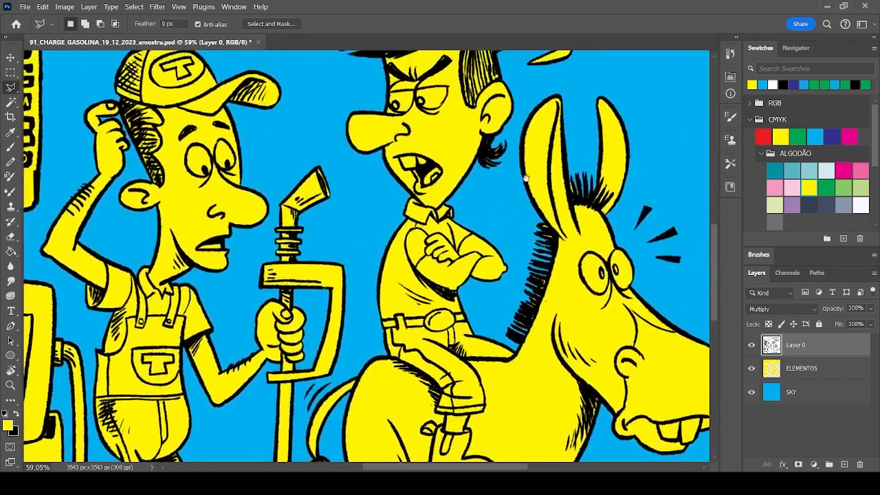
pyautogui.moveTo(580, 158); pyautogui.dragTo(334, 220)
pyautogui.moveTo(434, 225); pyautogui.dragTo(475, 374)
pyautogui.moveTo(462, 145); pyautogui.dragTo(517, 215)
pyautogui.hotkey('ctrl', '0')
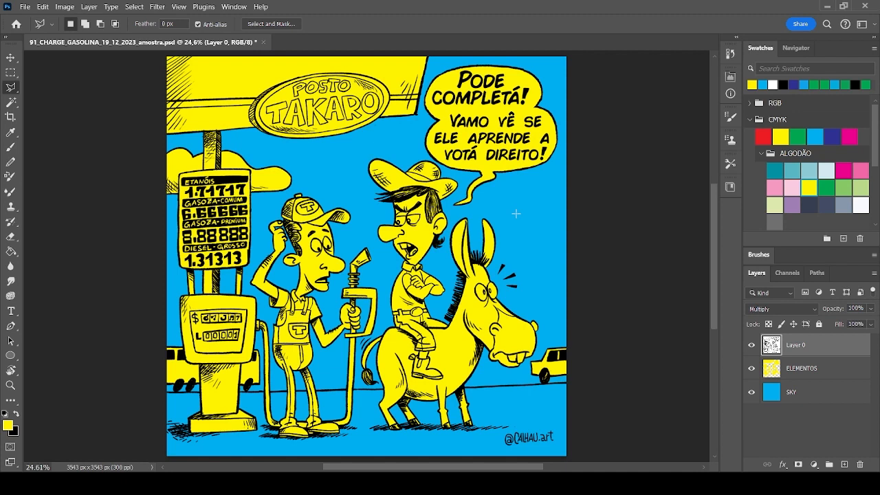
pyautogui.keyDown('ctrl'); pyautogui.click(356, 335); pyautogui.keyUp('ctrl')
pyautogui.moveTo(353, 335); pyautogui.dragTo(385, 264)
pyautogui.keyDown('ctrl'); pyautogui.click(393, 213); pyautogui.keyUp('ctrl')
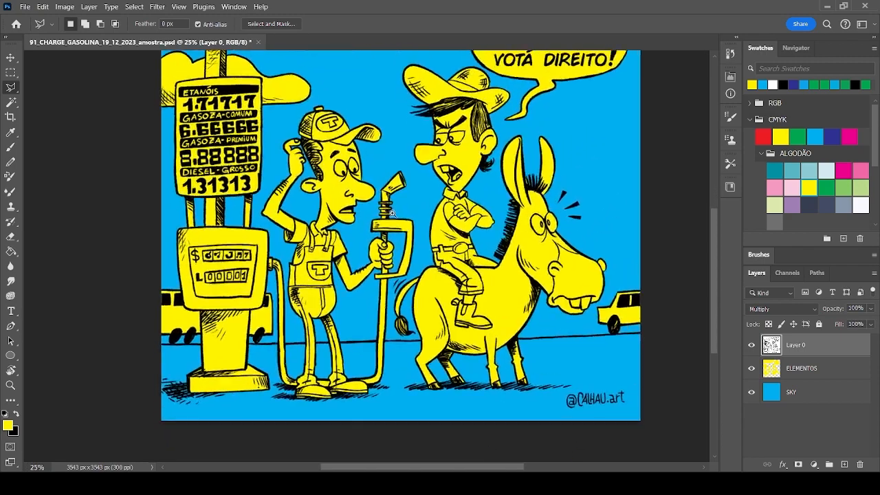
pyautogui.keyDown('ctrl'); pyautogui.click(392, 213); pyautogui.keyUp('ctrl')
pyautogui.moveTo(409, 206); pyautogui.dragTo(410, 229)
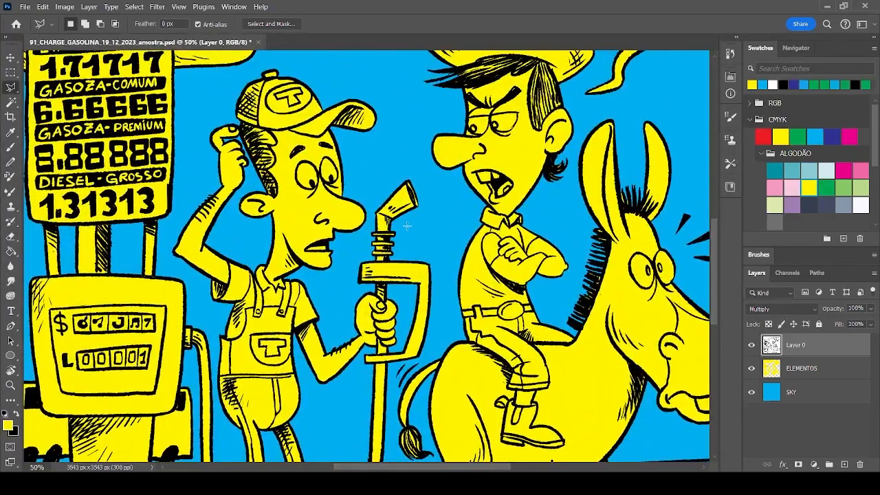
pyautogui.keyDown('ctrl'); pyautogui.keyDown('alt'); pyautogui.click(453, 273); pyautogui.keyUp('alt'); pyautogui.keyUp('ctrl')
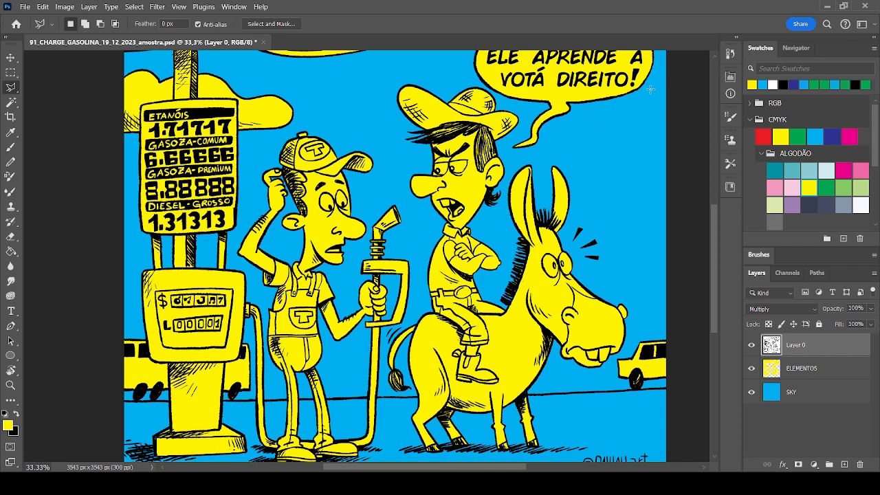
pyautogui.click(10, 58)
pyautogui.scroll(5, 533, 168)
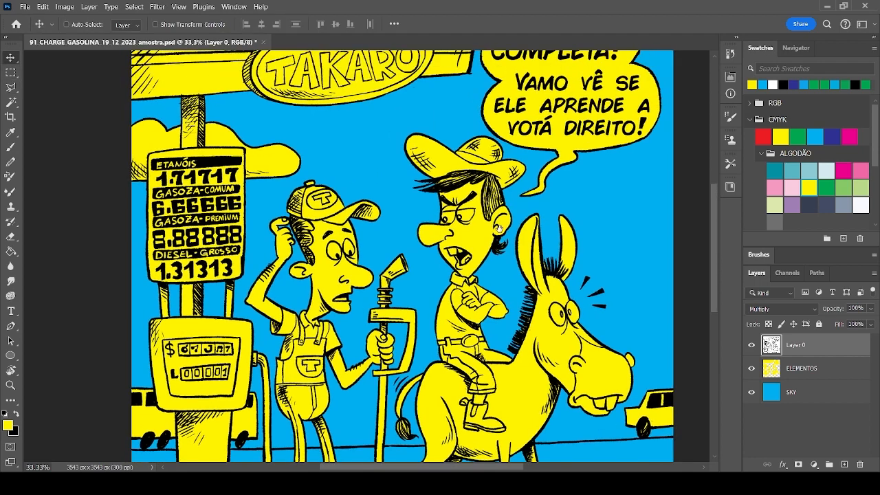
pyautogui.scroll(-3, 509, 260)
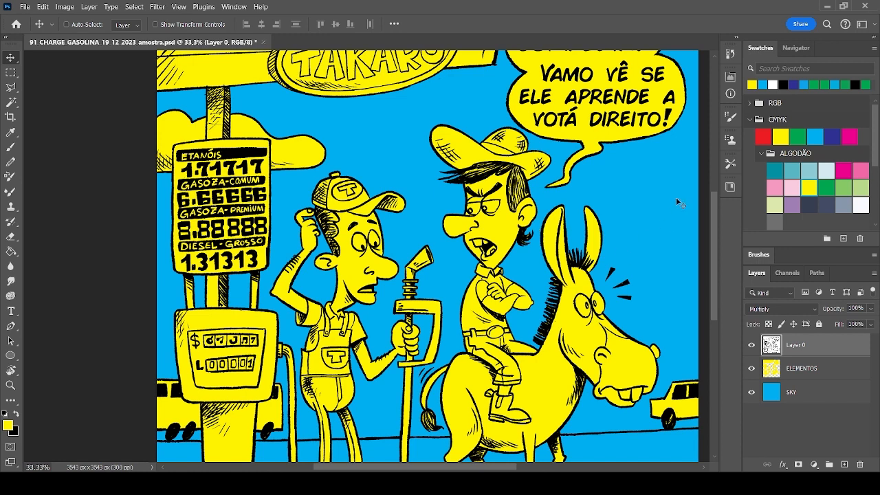
pyautogui.click(11, 87)
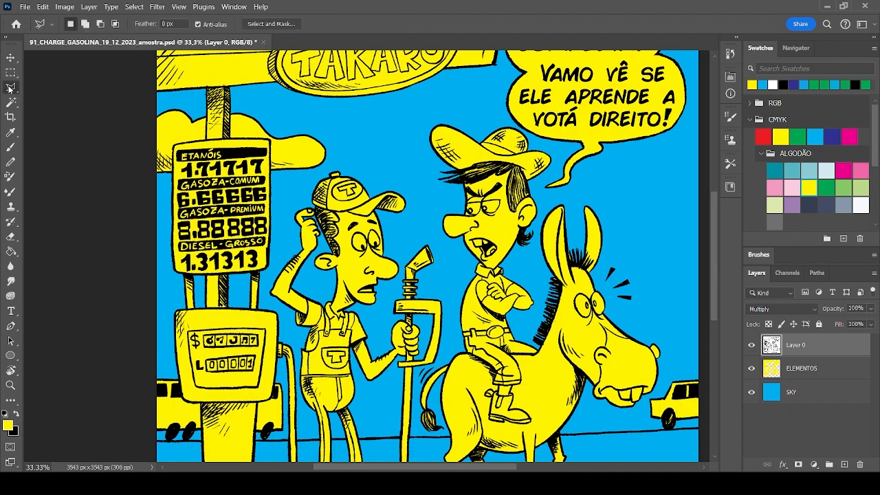
# - Add a new empty layer directly above the SKY layer
pyautogui.moveTo(411, 143)
pyautogui.mouseDown()
pyautogui.moveTo(409, 247)
pyautogui.moveTo(402, 146)
pyautogui.mouseUp()
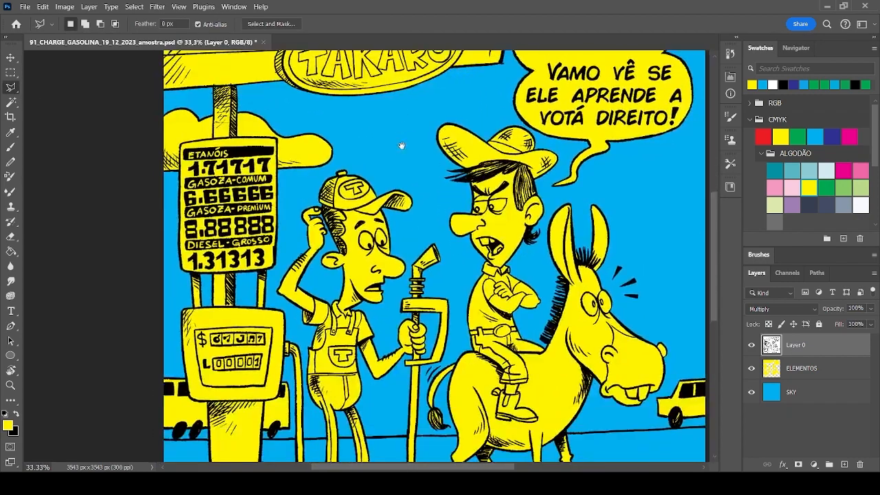
pyautogui.hotkey('ctrl', '-')
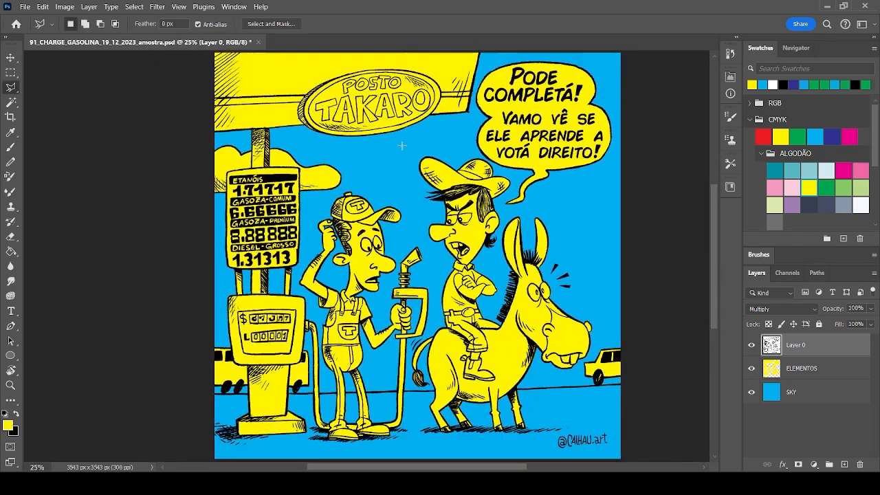
pyautogui.click(778, 392)
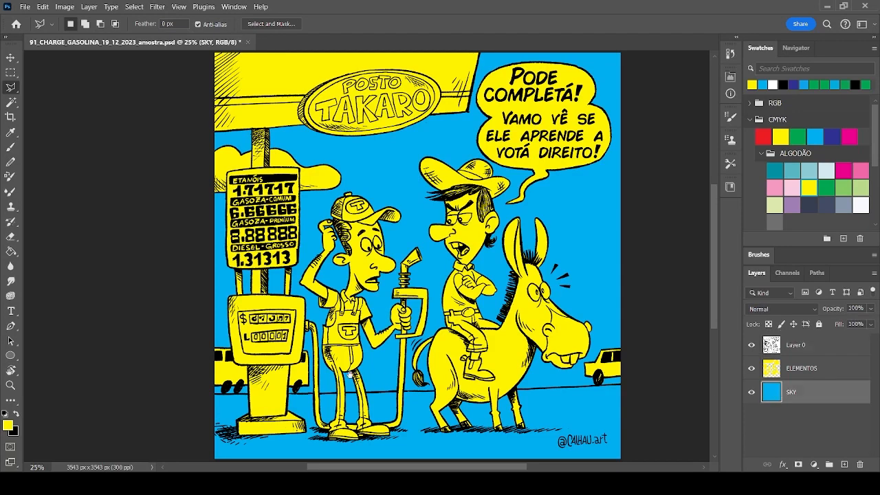
pyautogui.moveTo(322, 378); pyautogui.dragTo(331, 329)
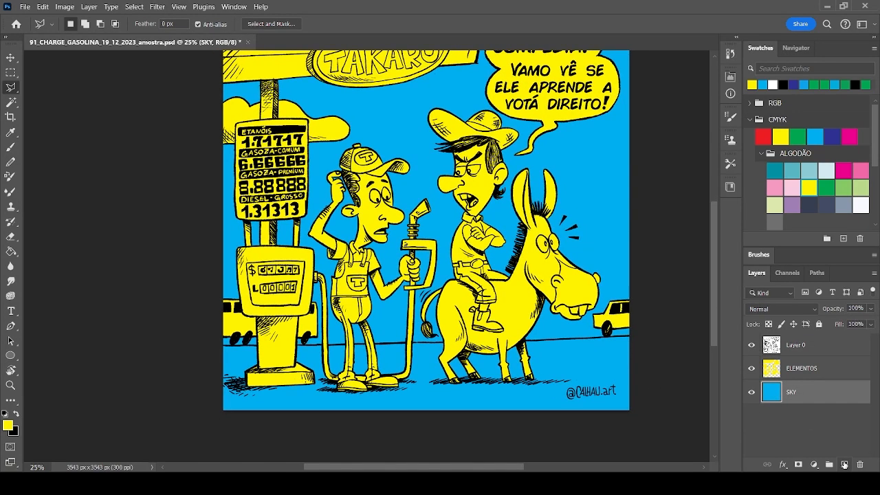
pyautogui.click(845, 465)
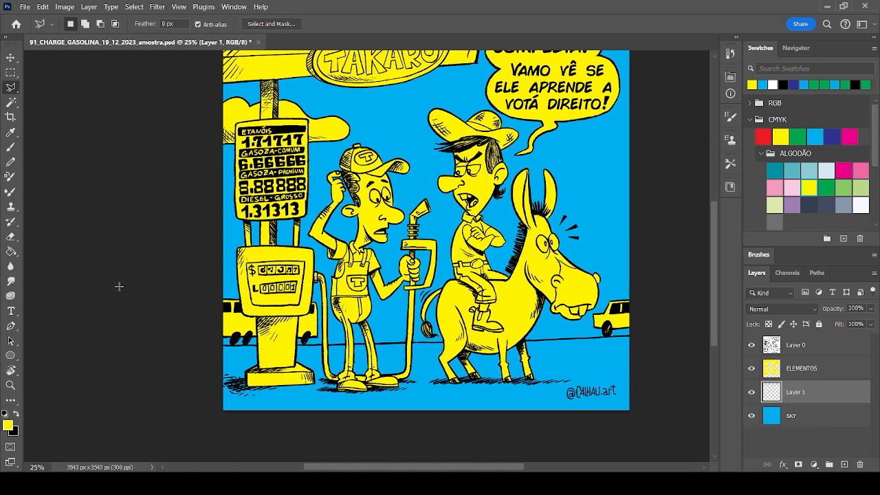
# - Try to select the ground strip below the horizon line with a rectangular marquee
pyautogui.moveTo(508, 352); pyautogui.dragTo(480, 231)
pyautogui.scroll(1, 456, 242)
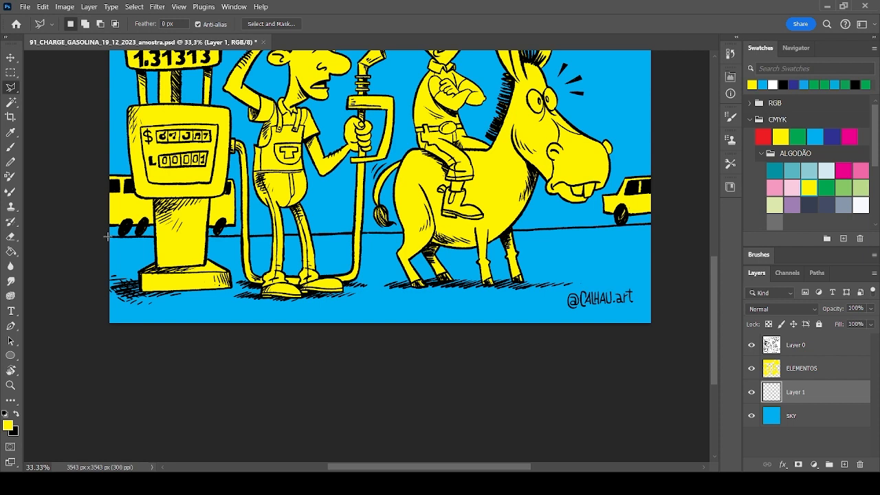
pyautogui.click(10, 73)
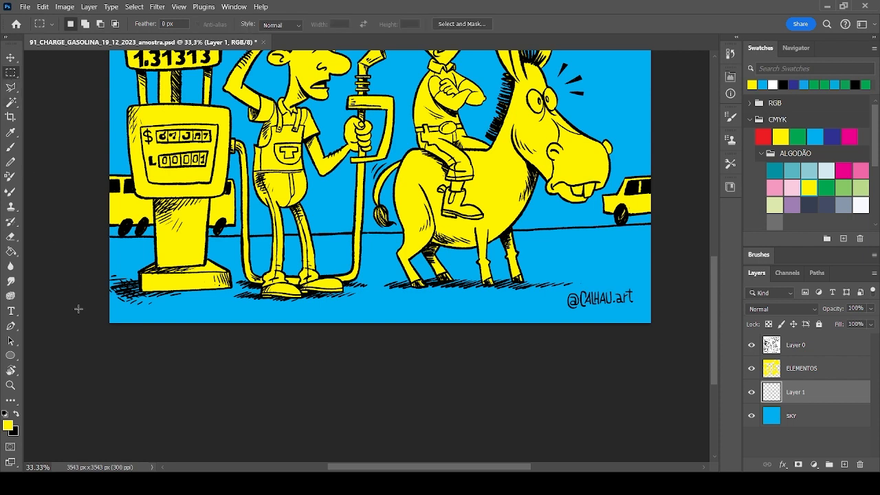
pyautogui.moveTo(92, 346)
pyautogui.mouseDown()
pyautogui.moveTo(390, 263)
pyautogui.moveTo(672, 227)
pyautogui.mouseUp()
pyautogui.hotkey('ctrl', 'd')
pyautogui.moveTo(92, 344); pyautogui.dragTo(674, 236)
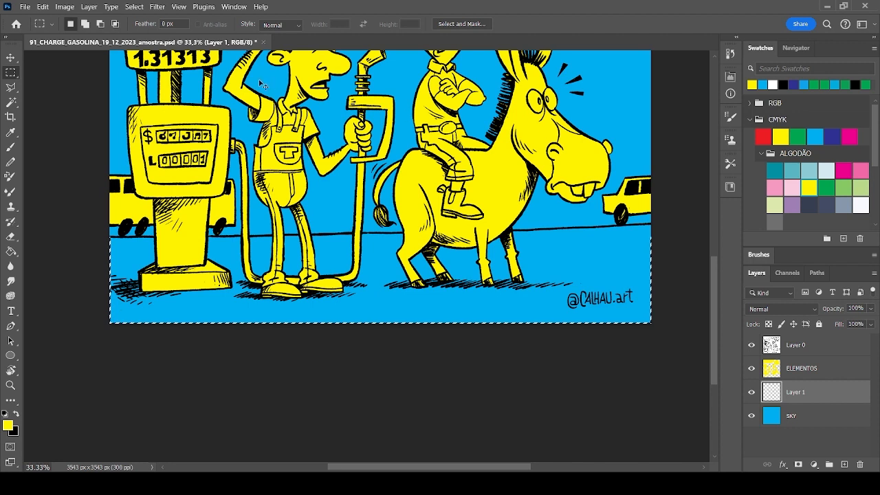
pyautogui.hotkey('ctrl', 'd')
# - Begin a Polygonal Lasso outline of the ground along the horizon line, from the canvas edge near the pump to the donkey's front legs
pyautogui.click(10, 87)
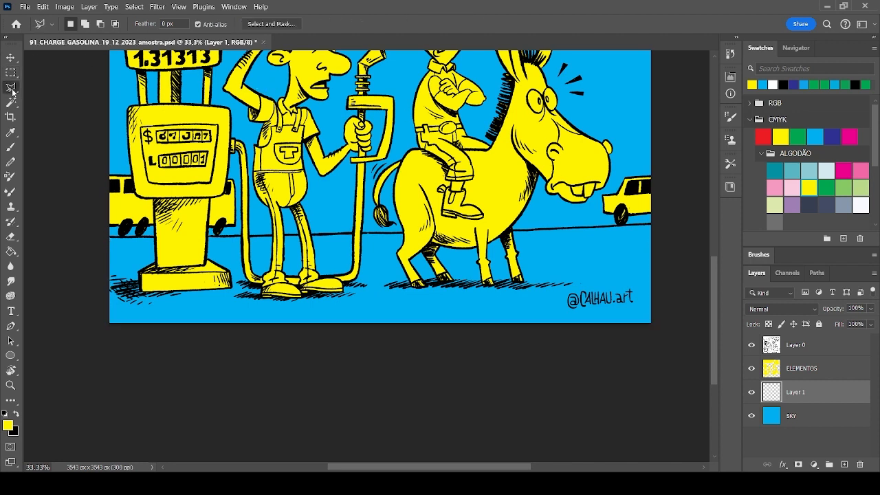
pyautogui.click(109, 237)
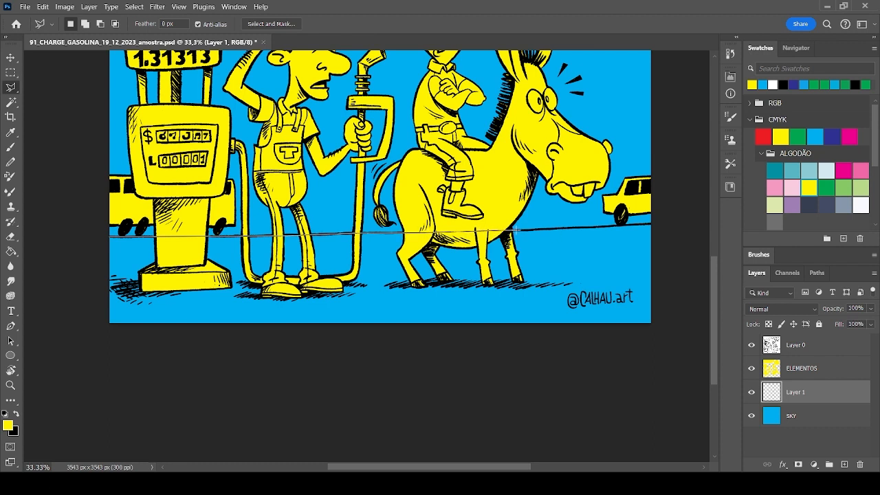
pyautogui.click(514, 229)
# - Extend the Polygonal Lasso outline along the horizon from the donkey's front legs, under the car's wheel, to just outside the canvas
pyautogui.scroll(1, 474, 226)
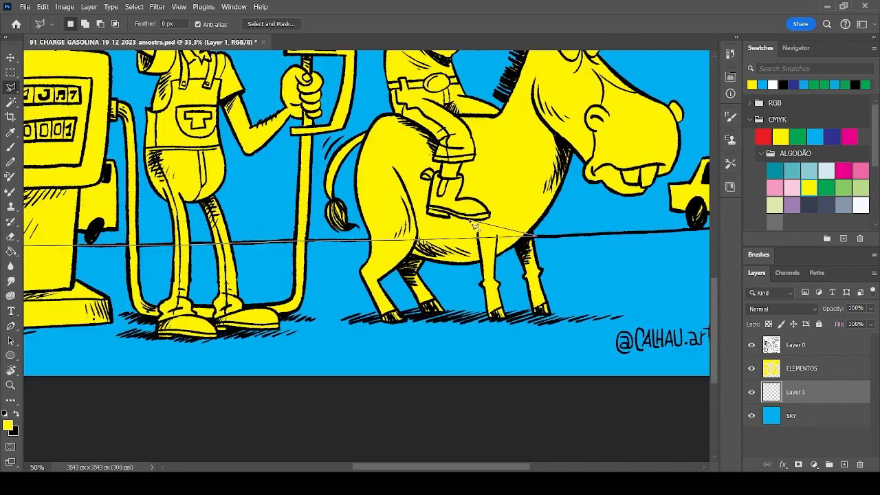
pyautogui.moveTo(670, 200); pyautogui.dragTo(452, 201)
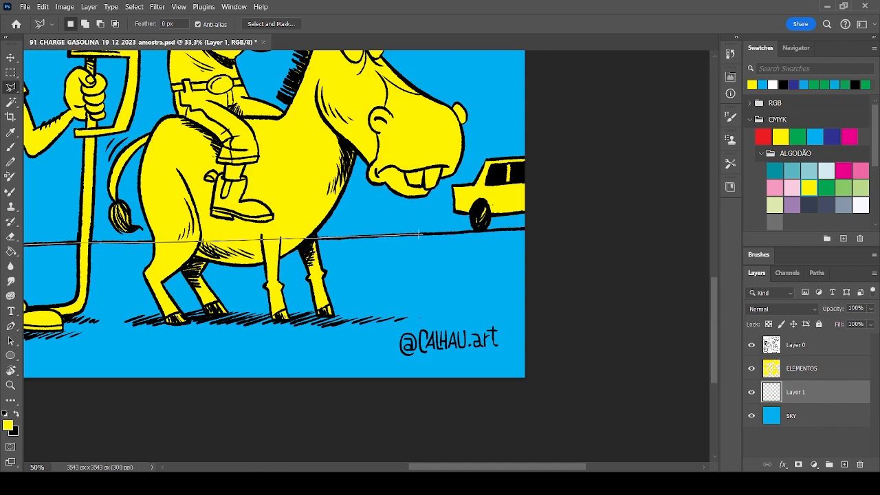
pyautogui.scroll(1, 418, 234)
pyautogui.keyDown('ctrl'); pyautogui.click(437, 236); pyautogui.keyUp('ctrl')
pyautogui.keyDown('ctrl'); pyautogui.click(438, 235); pyautogui.keyUp('ctrl')
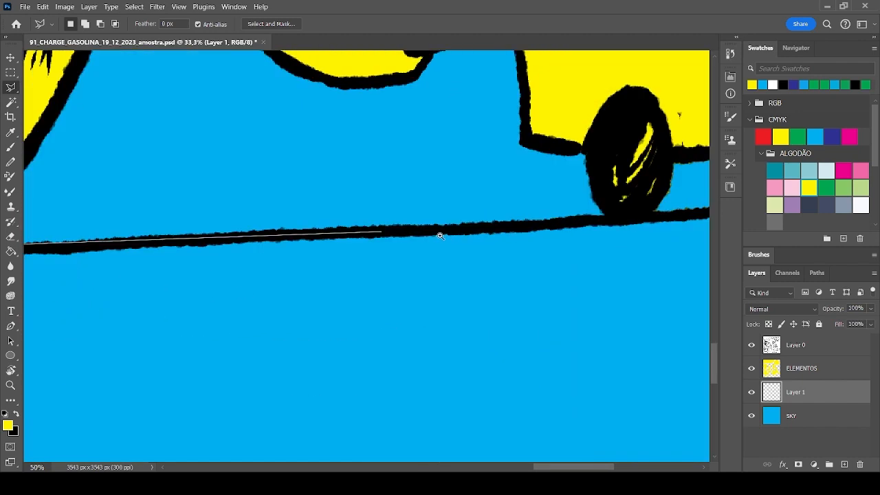
pyautogui.moveTo(441, 234); pyautogui.dragTo(335, 234)
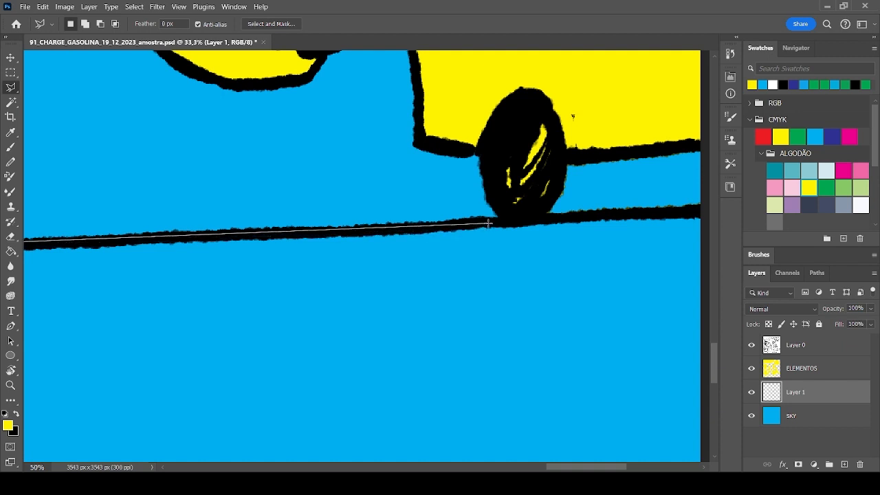
pyautogui.moveTo(509, 222); pyautogui.dragTo(264, 228)
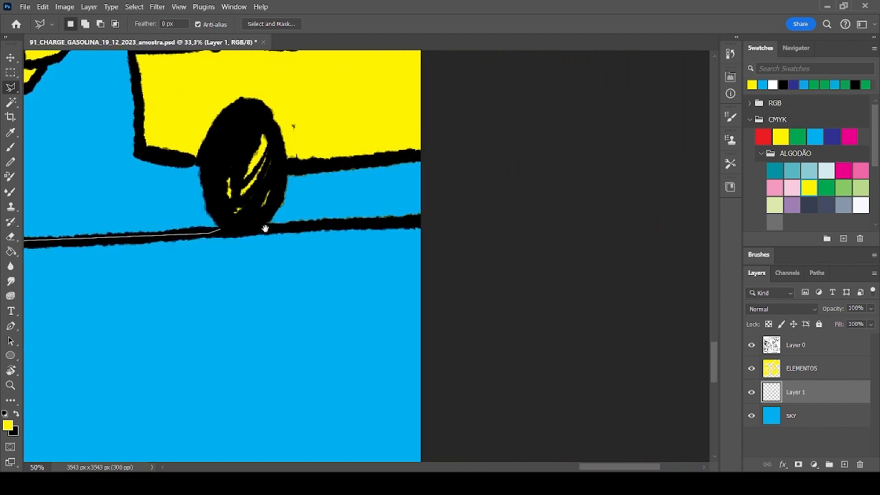
pyautogui.click(456, 218)
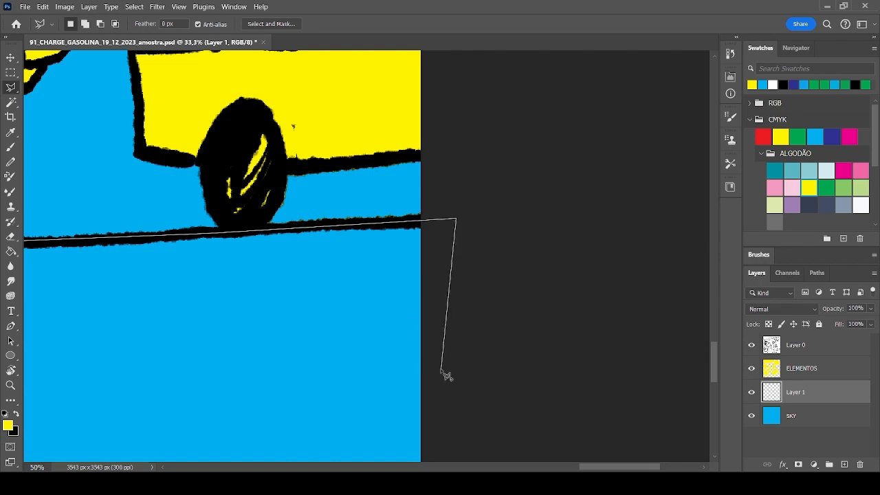
# - Run the lasso outline around the canvas's lower corners and close it at its starting point to select the ground
pyautogui.scroll(-2, 446, 376)
pyautogui.scroll(-2, 446, 376)
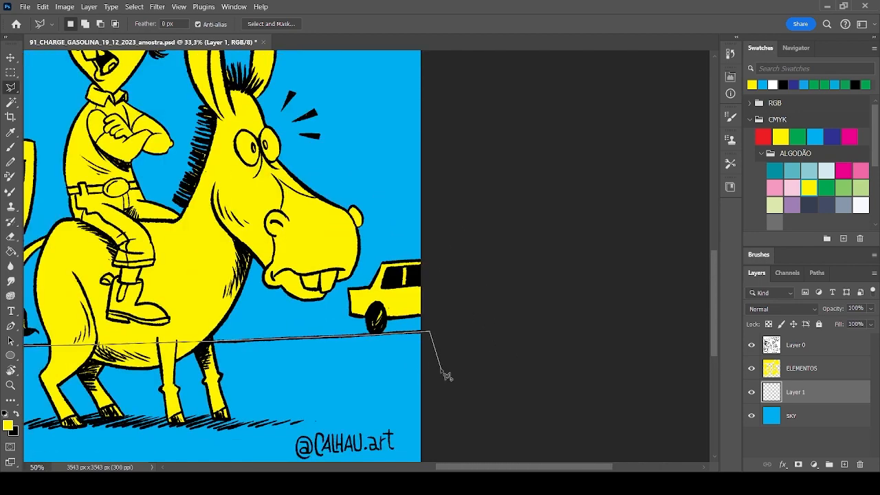
pyautogui.scroll(-1, 447, 375)
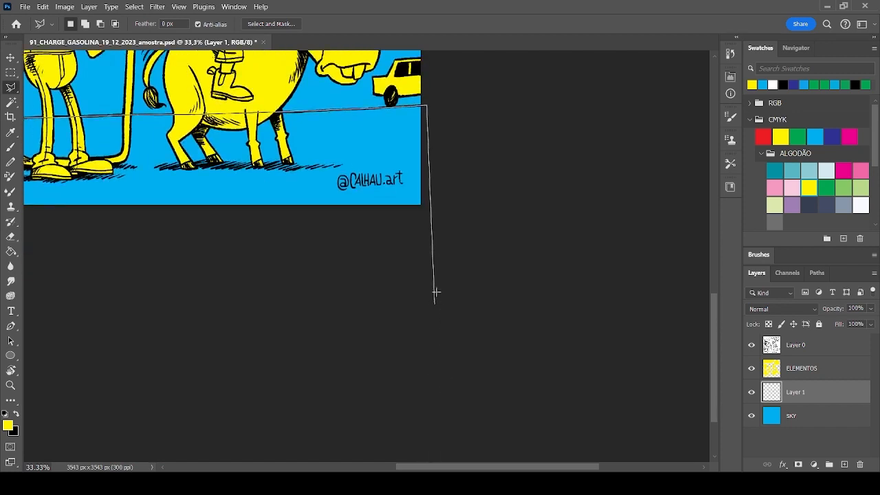
pyautogui.click(427, 209)
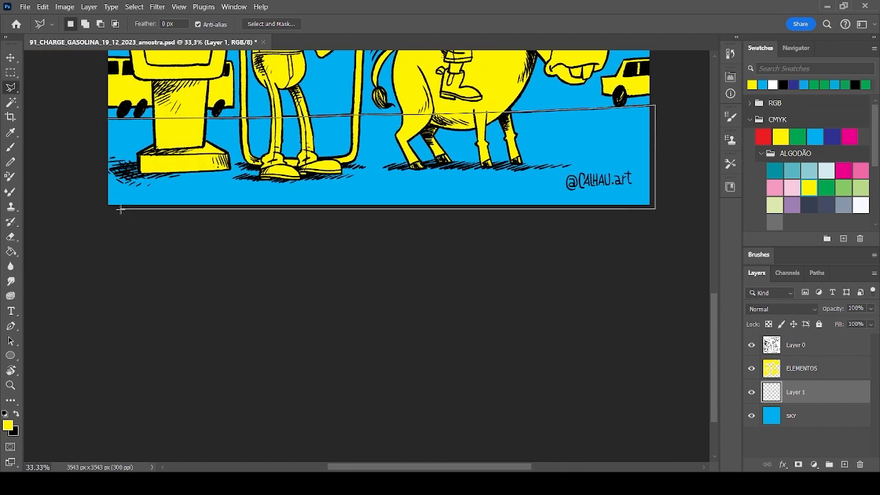
pyautogui.click(97, 208)
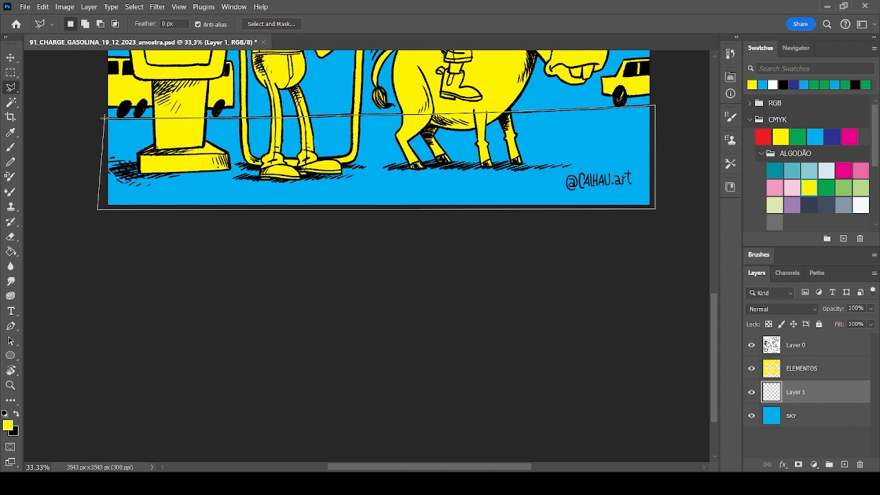
pyautogui.click(105, 117)
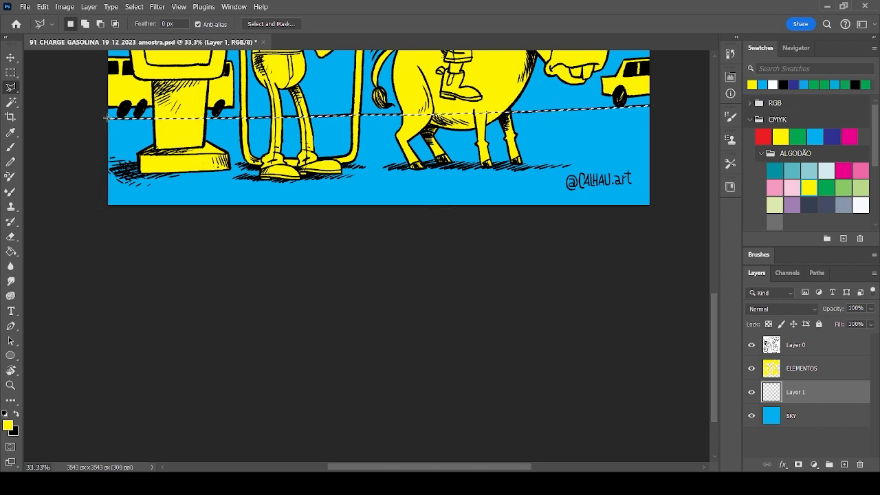
# - Check the ground selection along the horizon and set the background colour to brown
pyautogui.moveTo(262, 134); pyautogui.dragTo(290, 267)
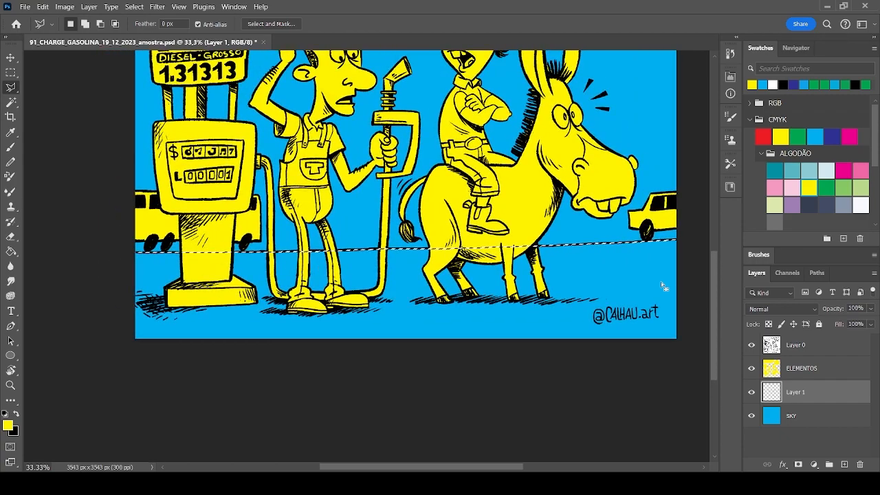
pyautogui.moveTo(685, 298); pyautogui.dragTo(714, 297)
pyautogui.moveTo(648, 214); pyautogui.dragTo(600, 176)
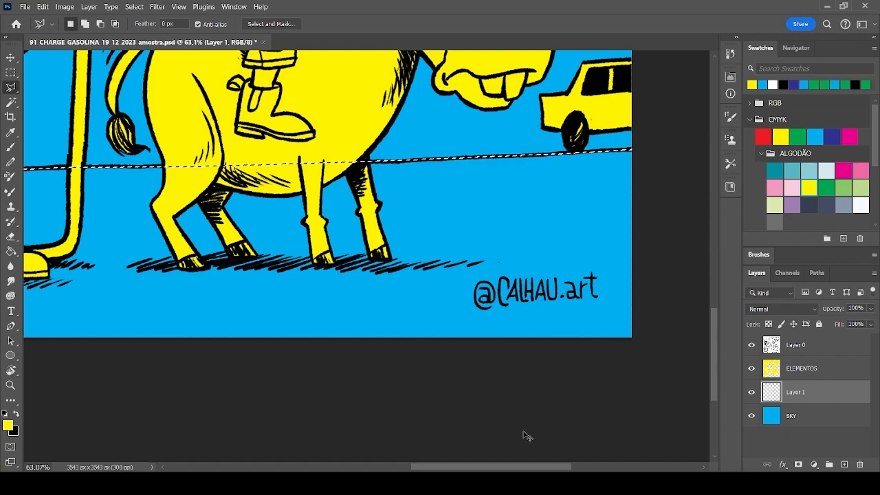
pyautogui.hotkey('ctrl', '-')
pyautogui.moveTo(236, 254); pyautogui.dragTo(421, 256)
pyautogui.hotkey('ctrl', '-')
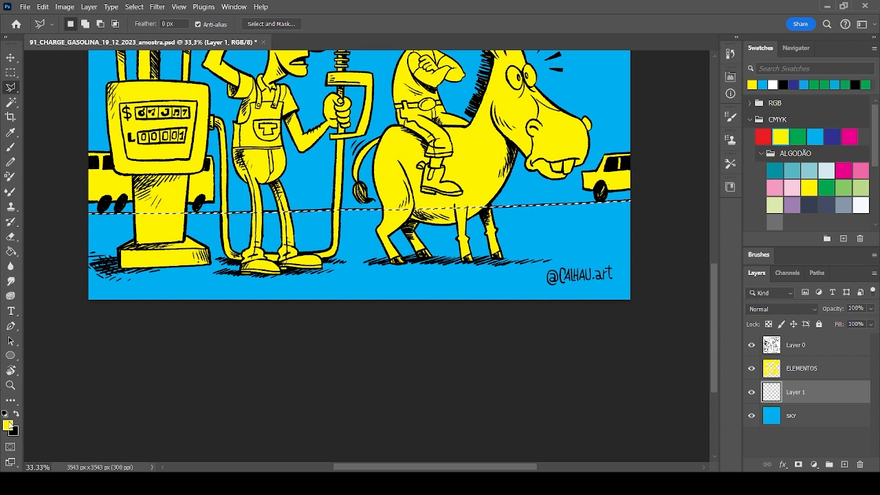
pyautogui.press('i')
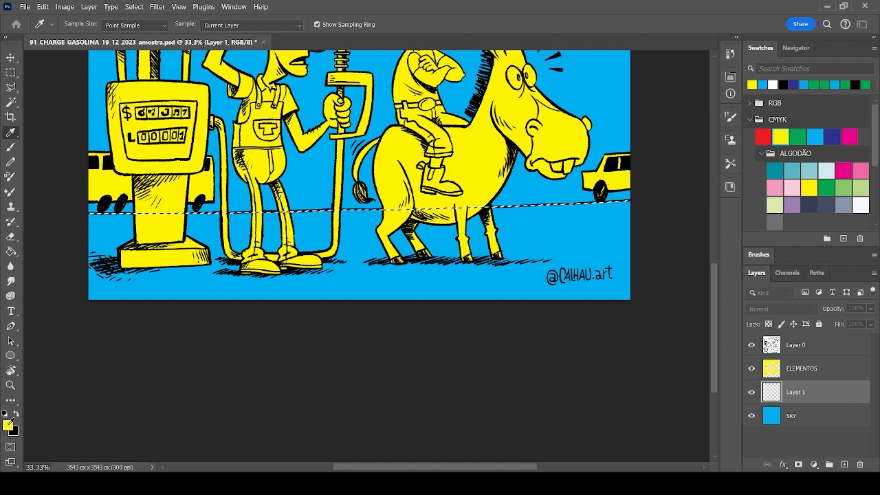
pyautogui.press('l')
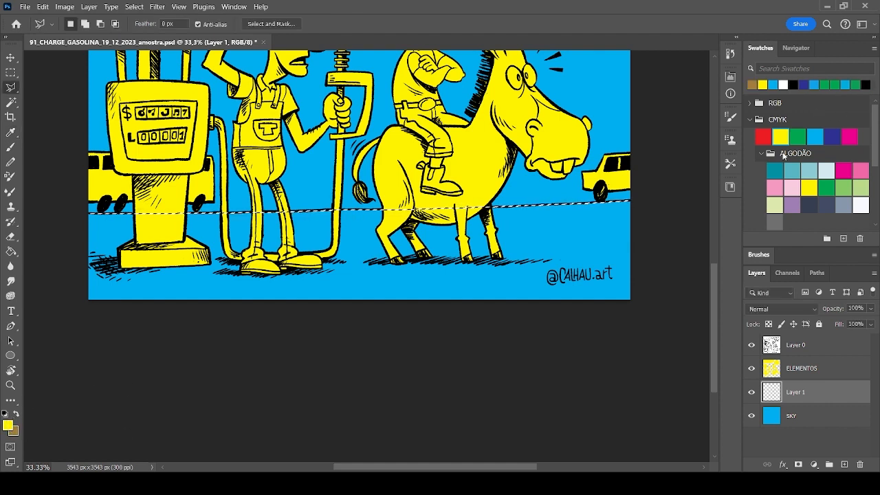
# - Save the foreground yellow as a new swatch in the CMYK group and choose that swatch
pyautogui.click(845, 239)
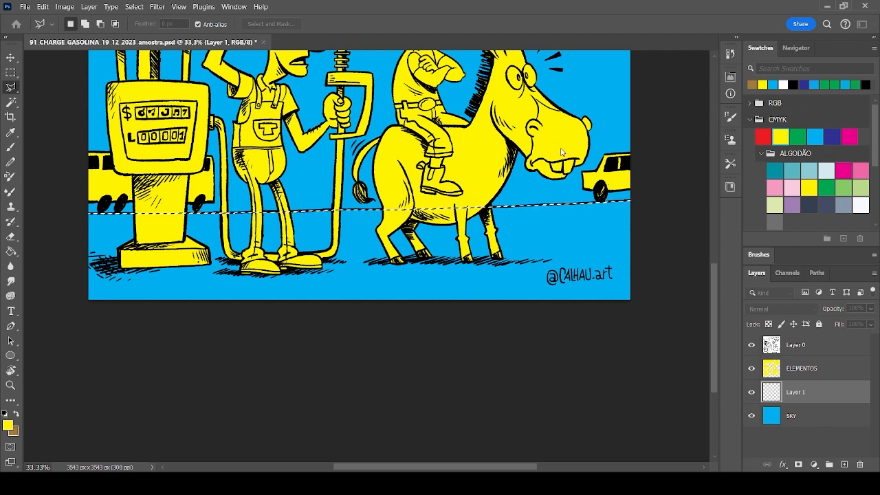
pyautogui.click(526, 152)
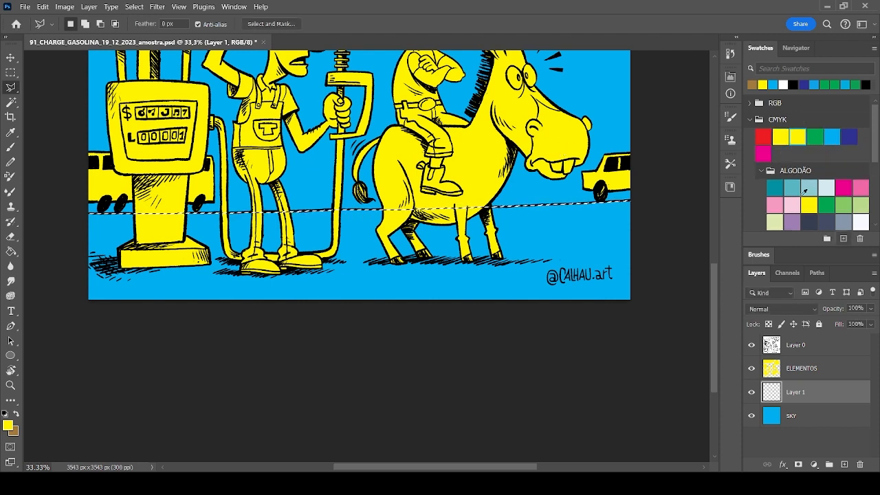
pyautogui.click(797, 139)
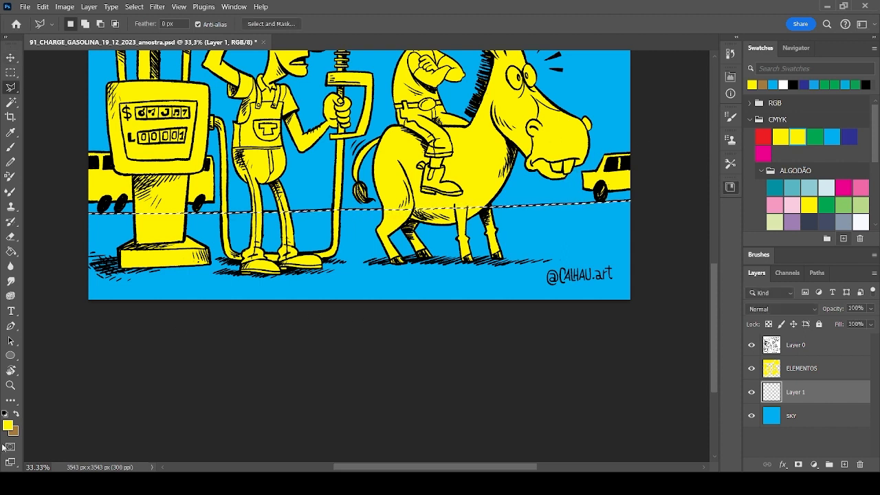
# - Set the foreground colour to brown, fill the ground selection on Layer 1 with it and deselect
pyautogui.press('i')
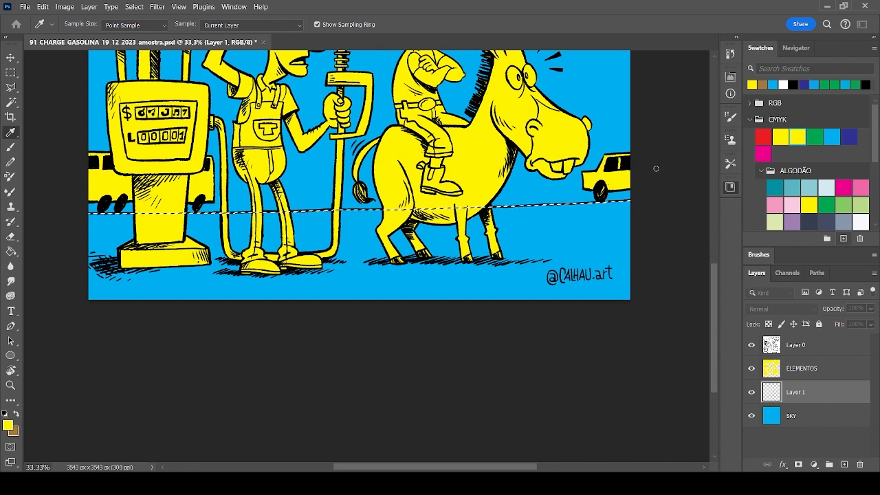
pyautogui.click(801, 112)
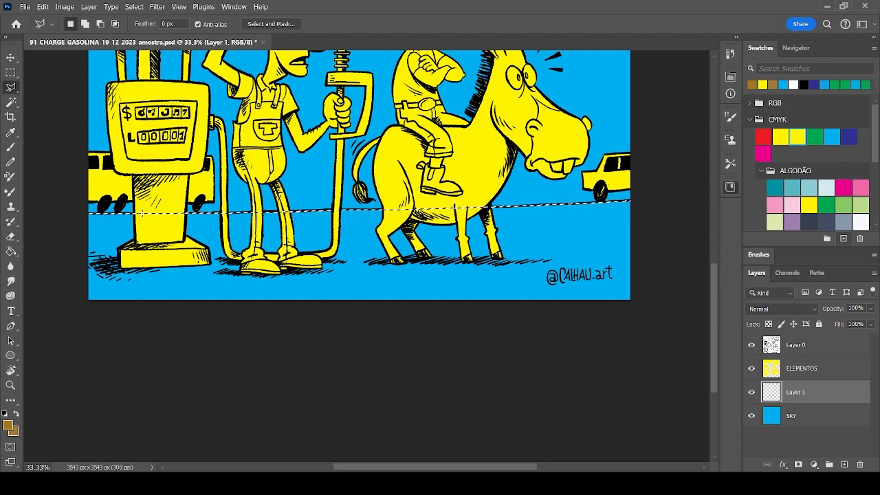
pyautogui.hotkey('alt', 'BackSpace')
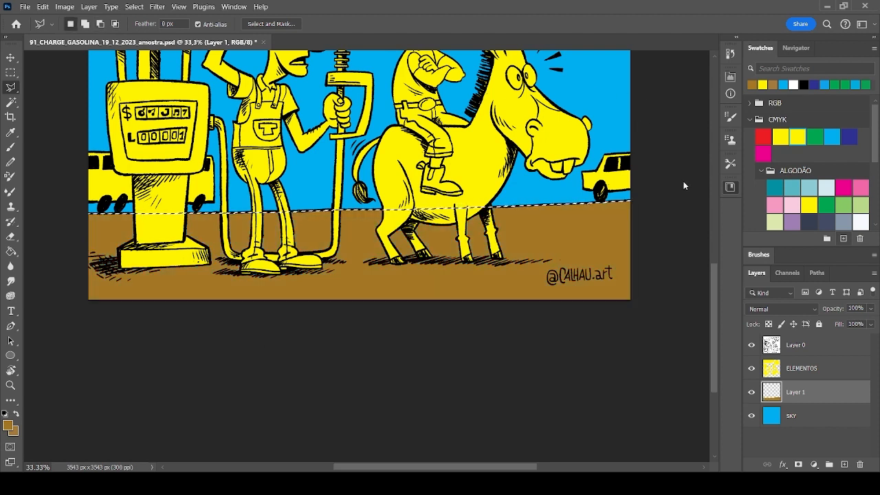
pyautogui.hotkey('ctrl', 'd')
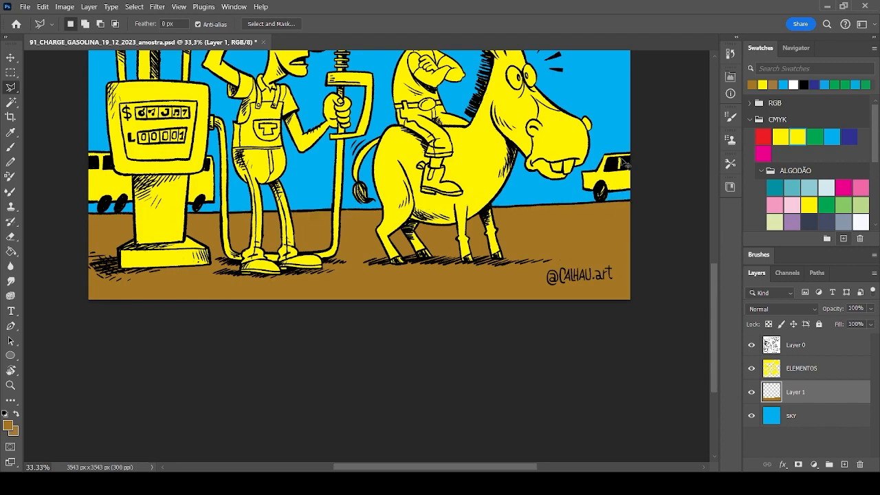
# - Examine the brown ground within the whole cartoon, including the upper area with the POSTO TAKARO sign and speech balloon
pyautogui.moveTo(482, 172); pyautogui.dragTo(501, 305)
pyautogui.press('v')
pyautogui.moveTo(486, 186); pyautogui.dragTo(511, 243)
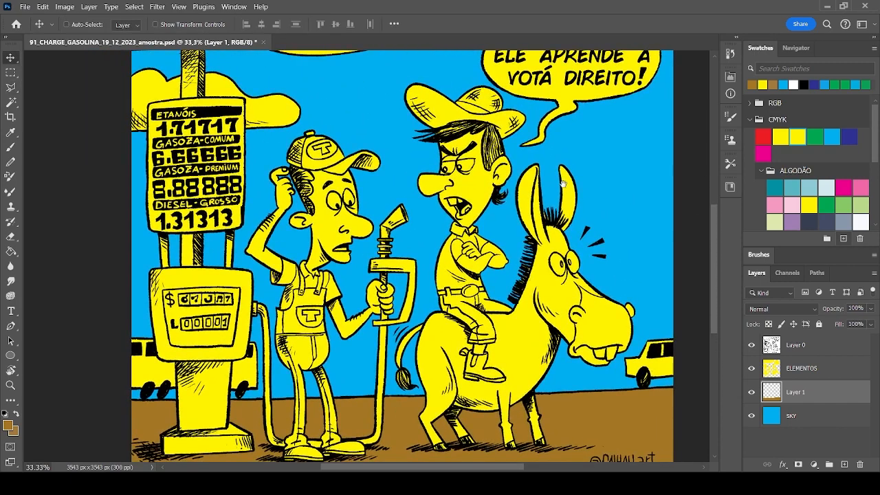
pyautogui.moveTo(563, 184); pyautogui.dragTo(539, 263)
pyautogui.moveTo(521, 172); pyautogui.dragTo(517, 212)
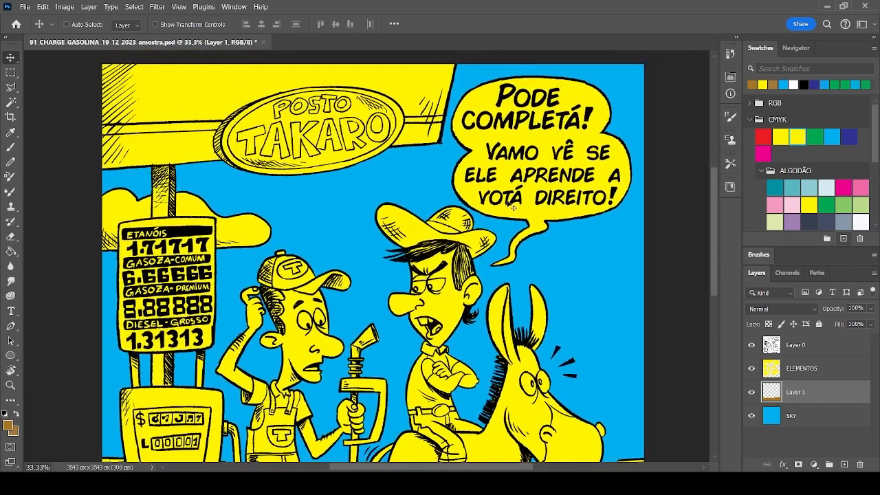
pyautogui.hotkey('ctrl', '0')
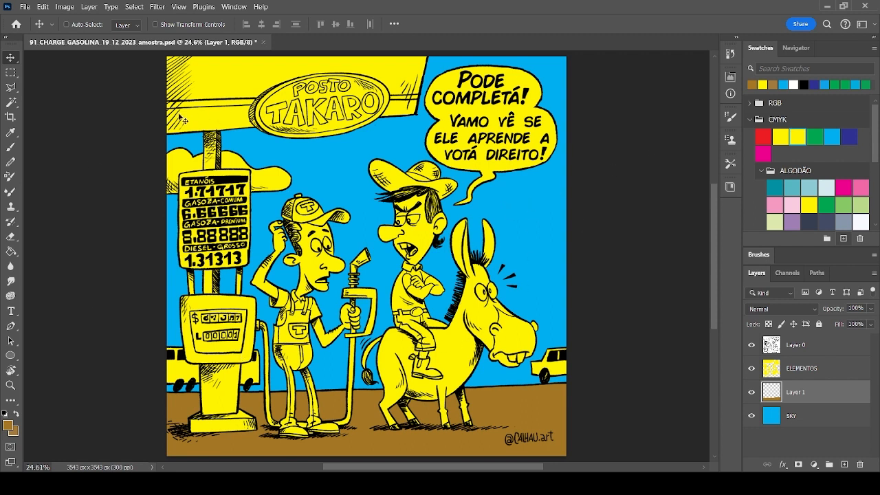
pyautogui.click(11, 88)
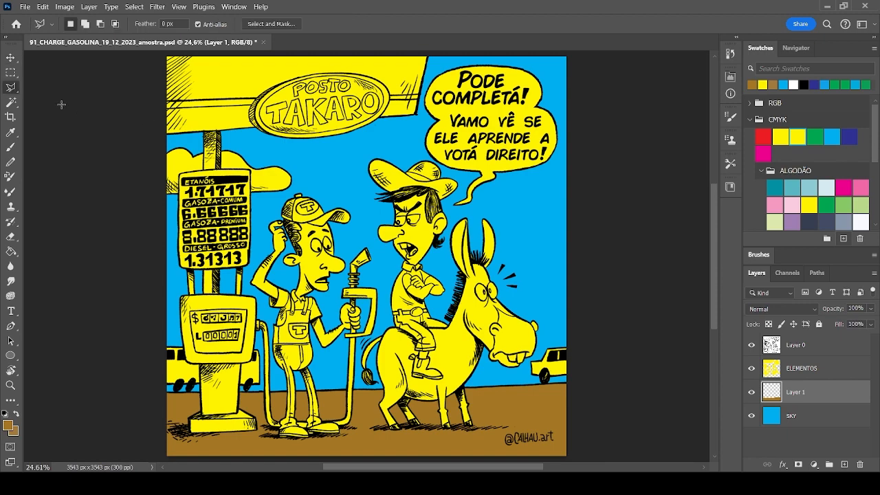
pyautogui.click(11, 58)
pyautogui.hotkey('ctrl', 'space')
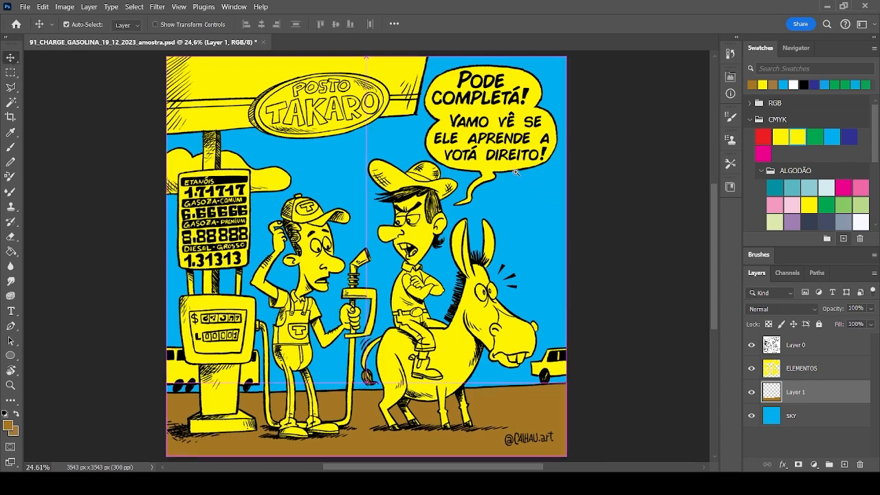
pyautogui.keyDown('ctrl'); pyautogui.click(515, 172); pyautogui.keyUp('ctrl')
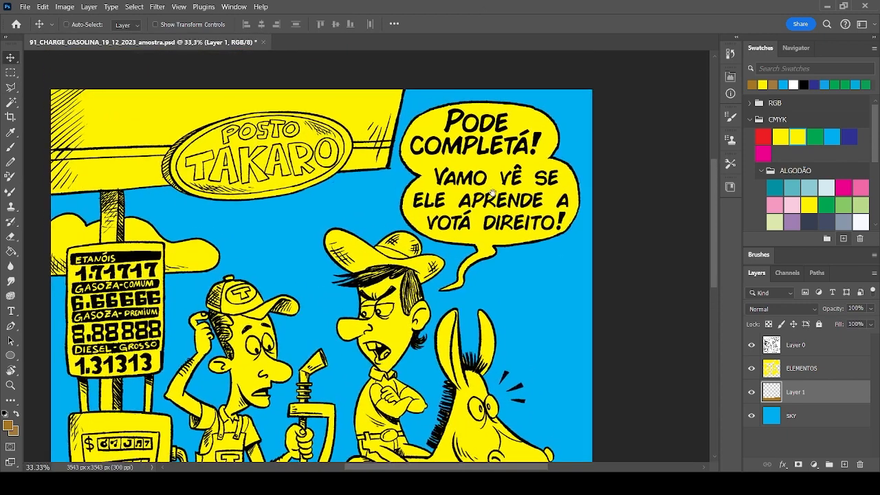
pyautogui.keyDown('ctrl'); pyautogui.click(492, 194); pyautogui.keyUp('ctrl')
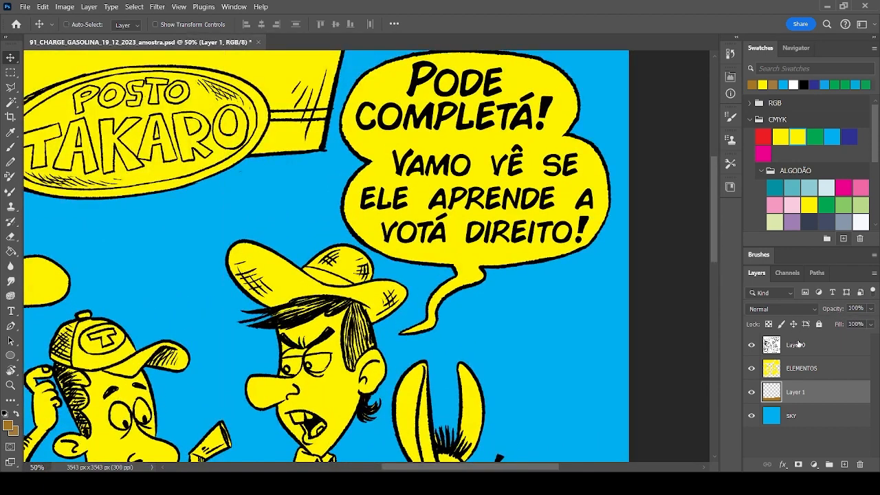
# - Hide the Layer 0 line art briefly and show it again to compare the colours beneath
pyautogui.click(800, 350)
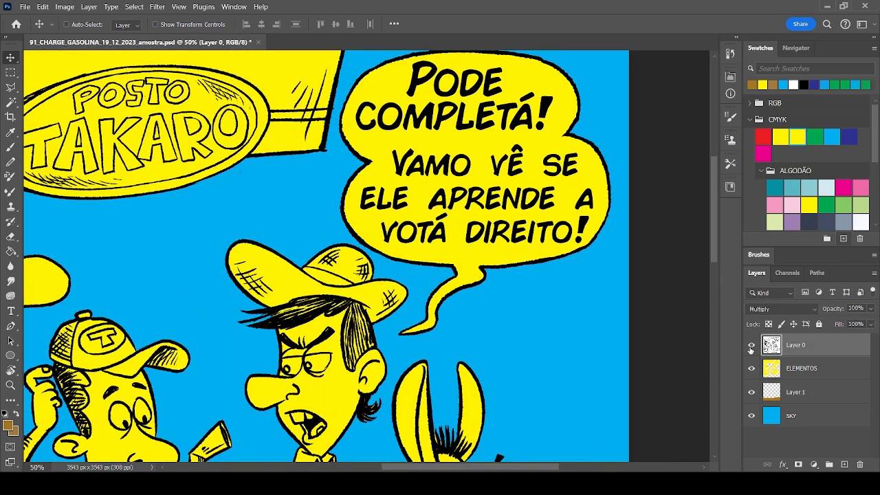
pyautogui.click(751, 346)
pyautogui.click(751, 346)
# - Add a new layer directly above SKY, reset the colours to black and white, and fill the layer with white
pyautogui.press('w')
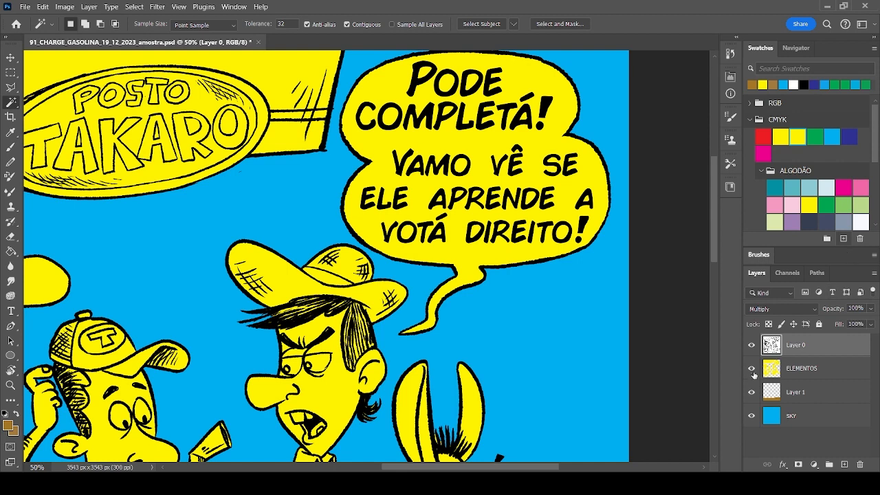
pyautogui.click(802, 421)
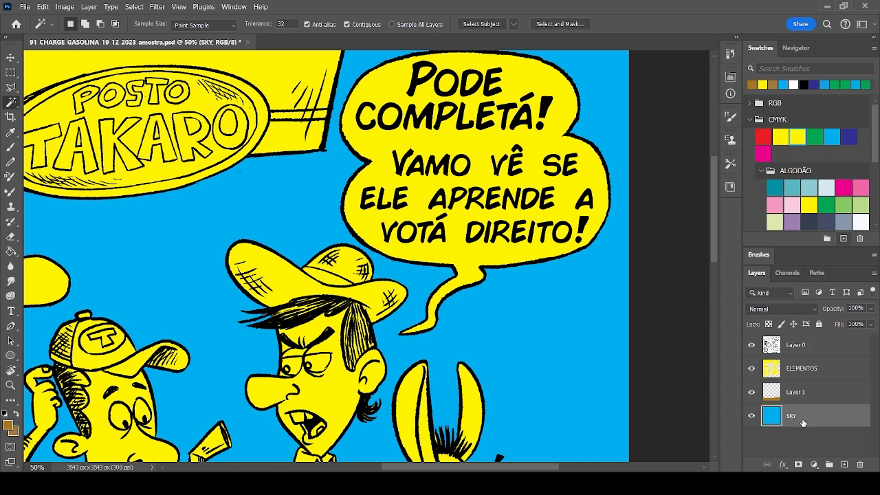
pyautogui.click(845, 465)
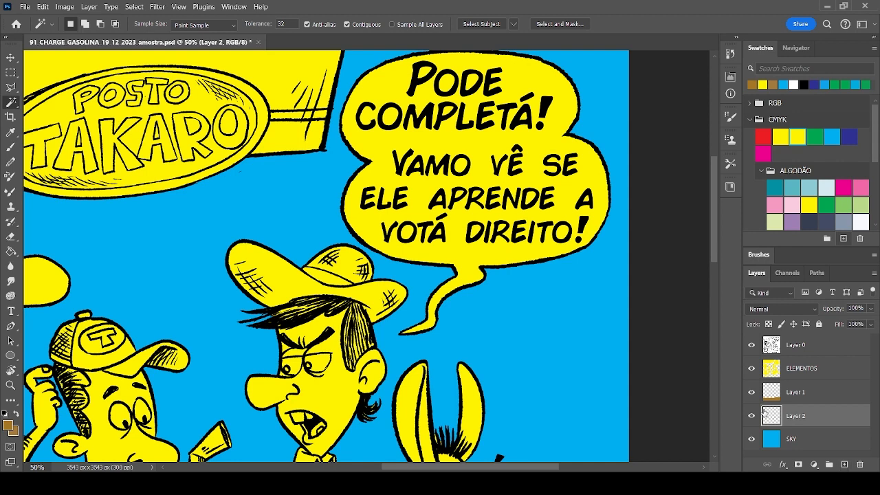
pyautogui.press('d')
pyautogui.hotkey('ctrl', 'BackSpace')
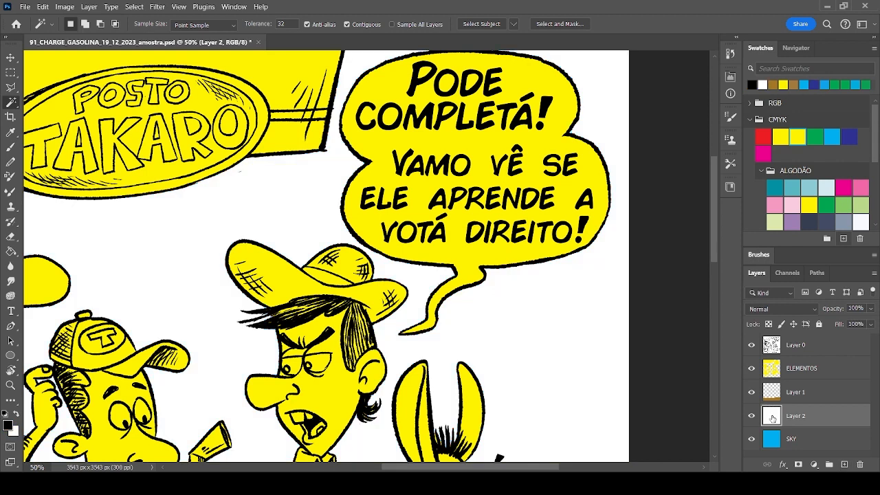
# - Hide the ELEMENTOS layer and select the white interior of the speech balloon on Layer 0 with the Magic Wand
pyautogui.click(751, 370)
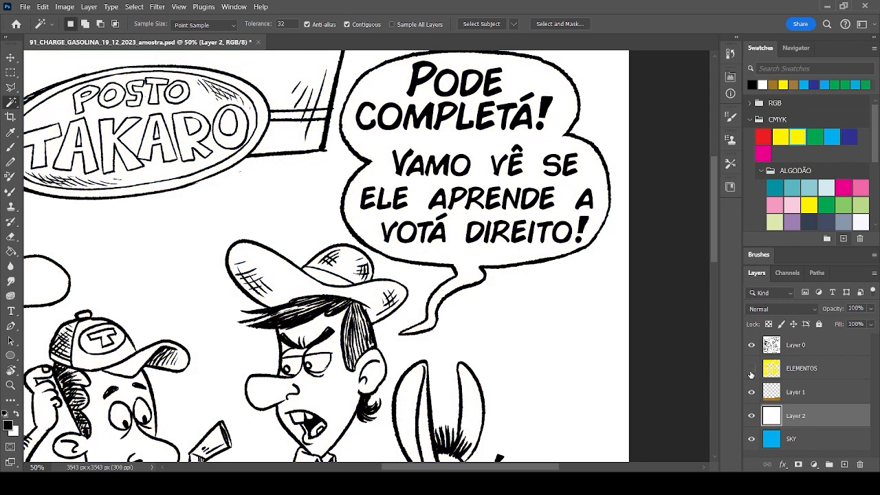
pyautogui.click(780, 346)
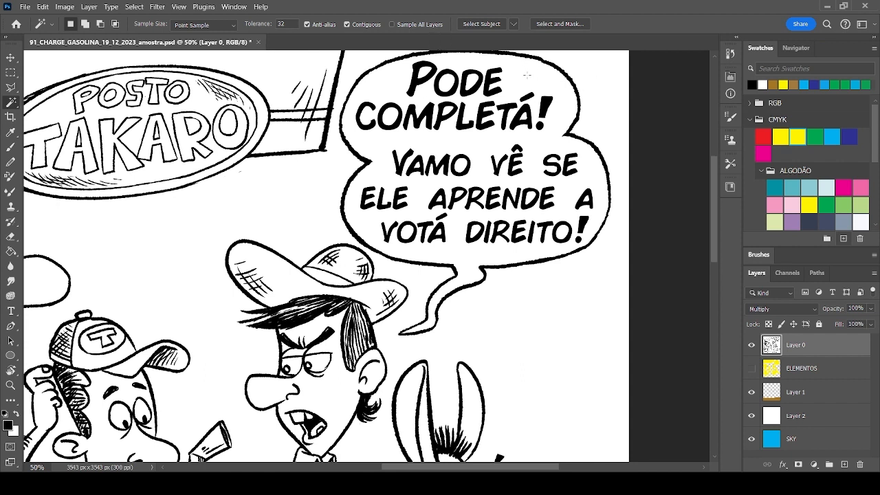
pyautogui.click(527, 75)
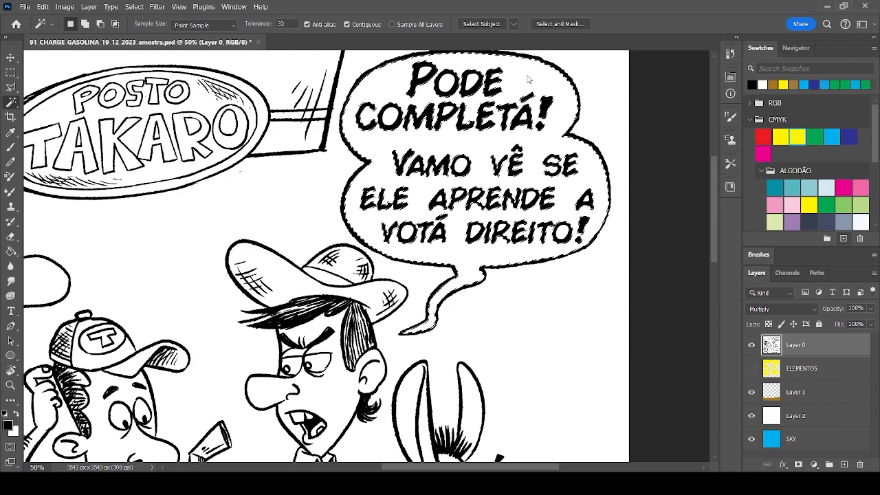
pyautogui.keyDown('ctrl'); pyautogui.click(468, 167); pyautogui.keyUp('ctrl')
pyautogui.moveTo(478, 140); pyautogui.dragTo(450, 241)
pyautogui.keyDown('ctrl'); pyautogui.click(469, 196); pyautogui.keyUp('ctrl')
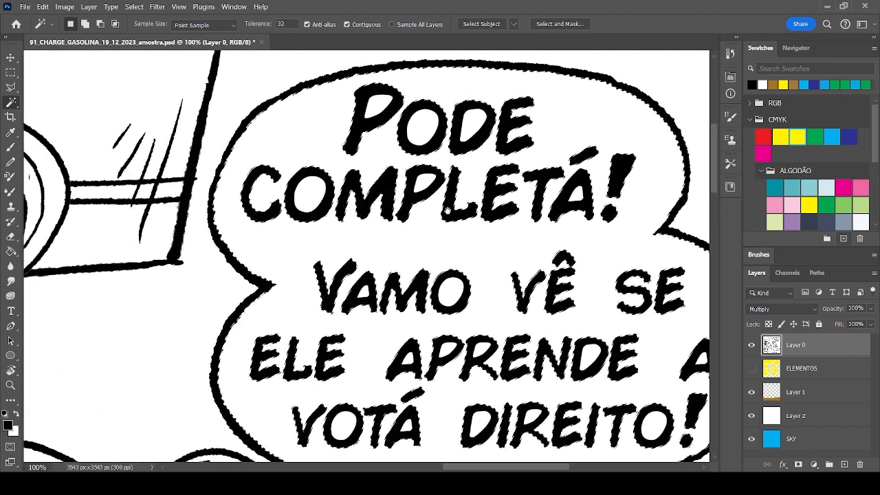
# - Add the enclosed white spaces inside the balloon's letters to the selection
pyautogui.press('shift')
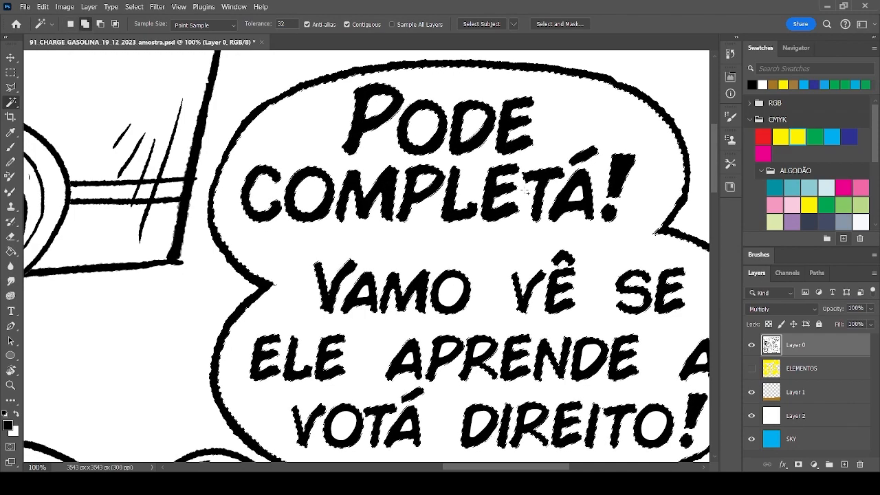
pyautogui.scroll(-2, 436, 286)
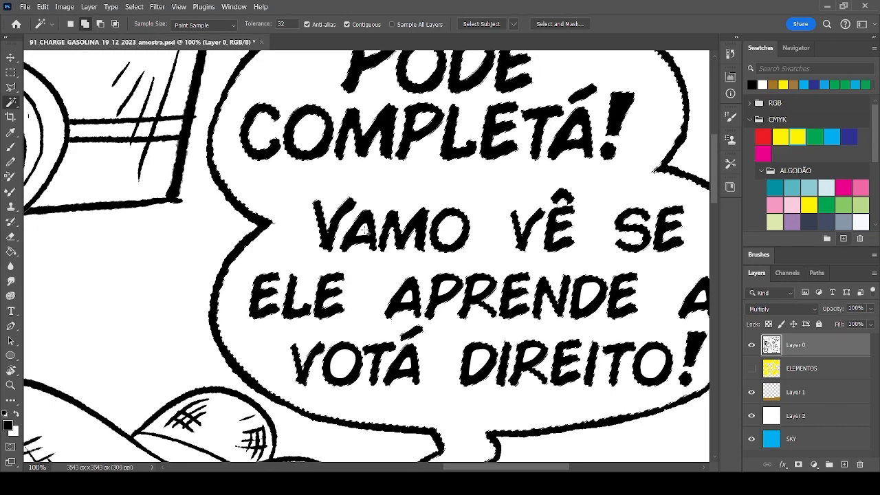
pyautogui.keyDown('shift'); pyautogui.click(364, 232); pyautogui.keyUp('shift')
pyautogui.moveTo(404, 207); pyautogui.dragTo(391, 200)
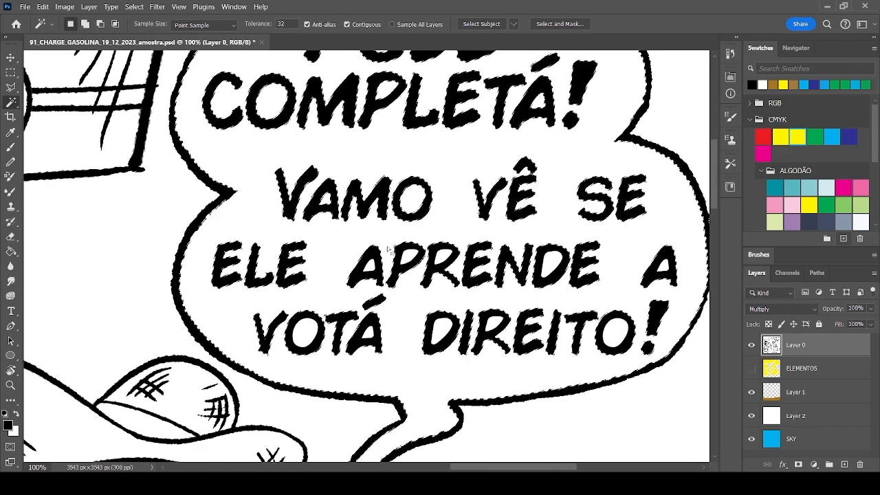
pyautogui.keyDown('shift'); pyautogui.click(407, 257); pyautogui.keyUp('shift')
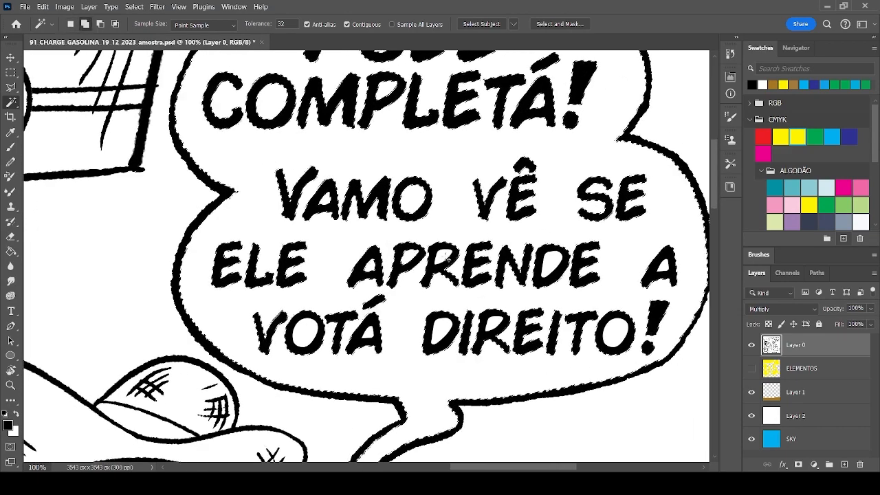
pyautogui.keyDown('shift'); pyautogui.click(301, 333); pyautogui.keyUp('shift')
pyautogui.keyDown('shift'); pyautogui.click(373, 333); pyautogui.keyUp('shift')
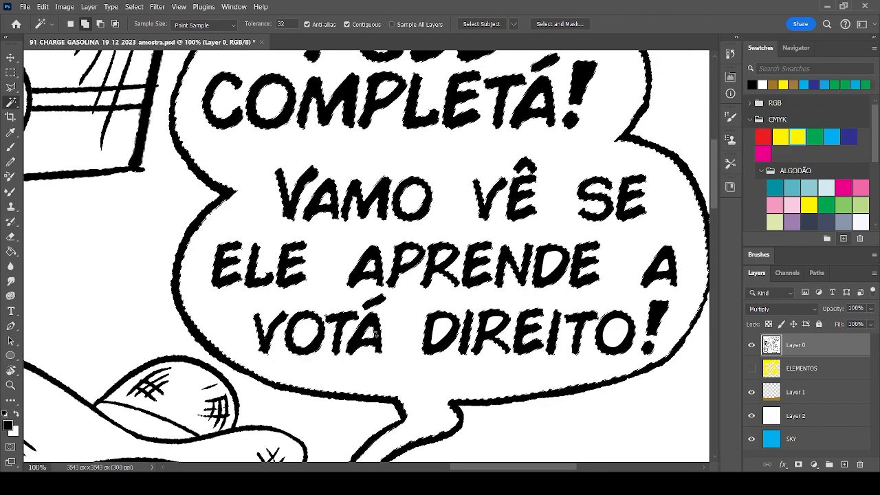
pyautogui.keyDown('shift'); pyautogui.click(443, 333); pyautogui.keyUp('shift')
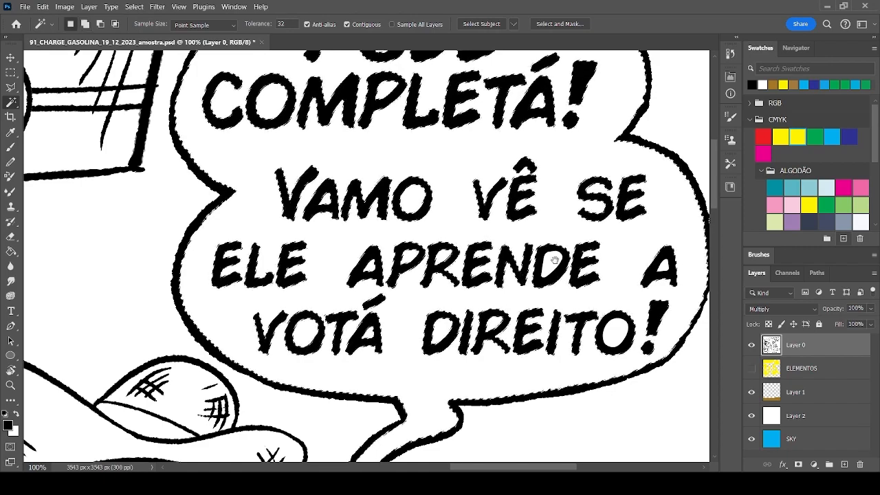
pyautogui.moveTo(559, 273); pyautogui.dragTo(490, 288)
pyautogui.hotkey('ctrl', '-')
pyautogui.hotkey('ctrl', '-')
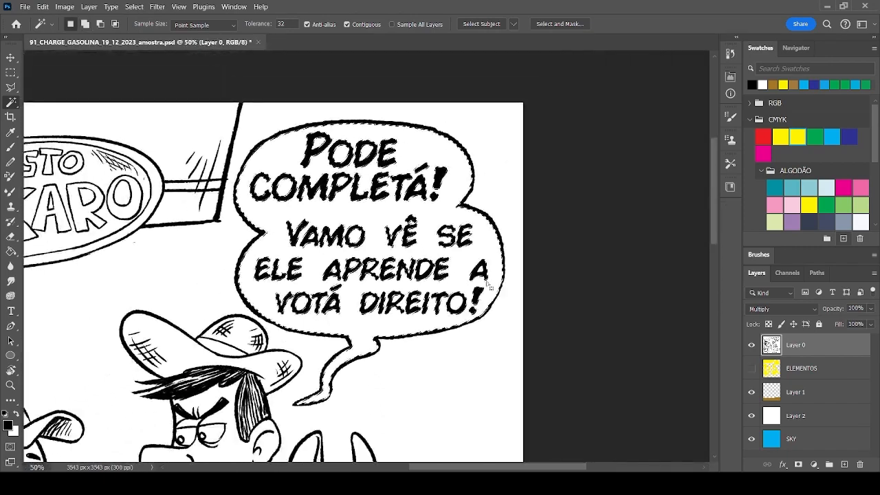
pyautogui.scroll(1, 473, 318)
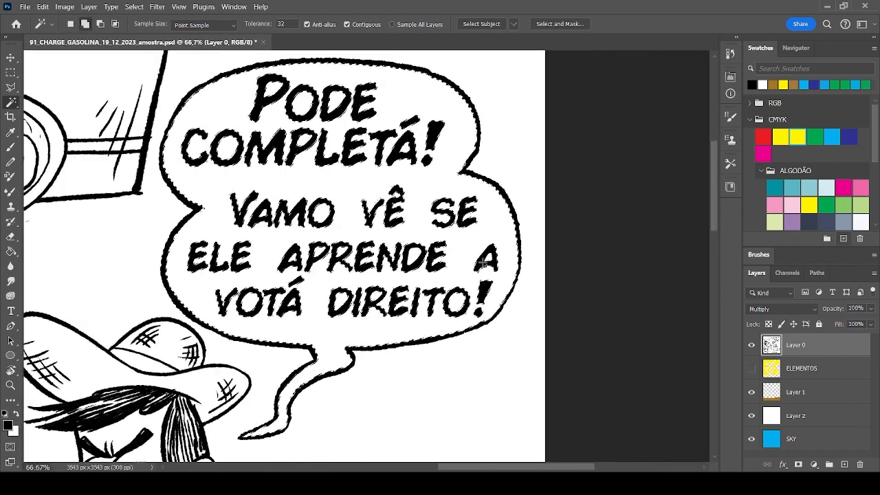
pyautogui.moveTo(319, 229); pyautogui.dragTo(376, 240)
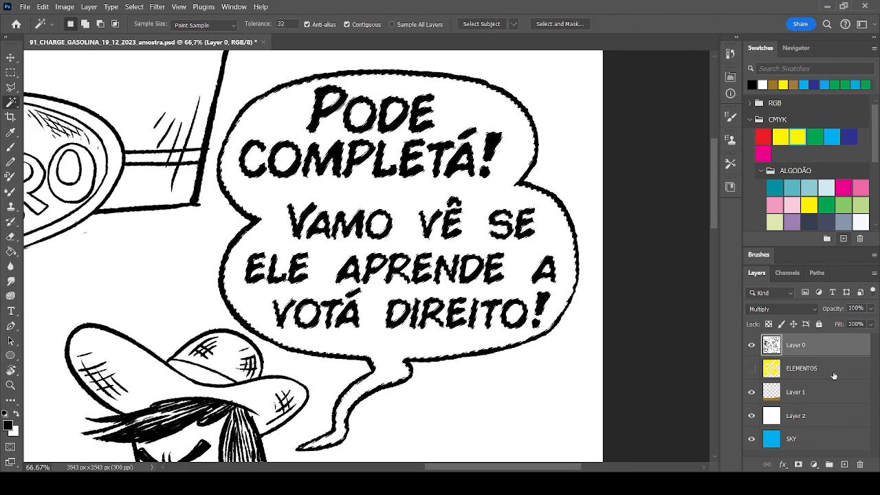
# - Add a layer above ELEMENTOS, fill the balloon selection with yellow, fill the missed D of APRENDE too, and deselect
pyautogui.click(834, 375)
pyautogui.click(845, 465)
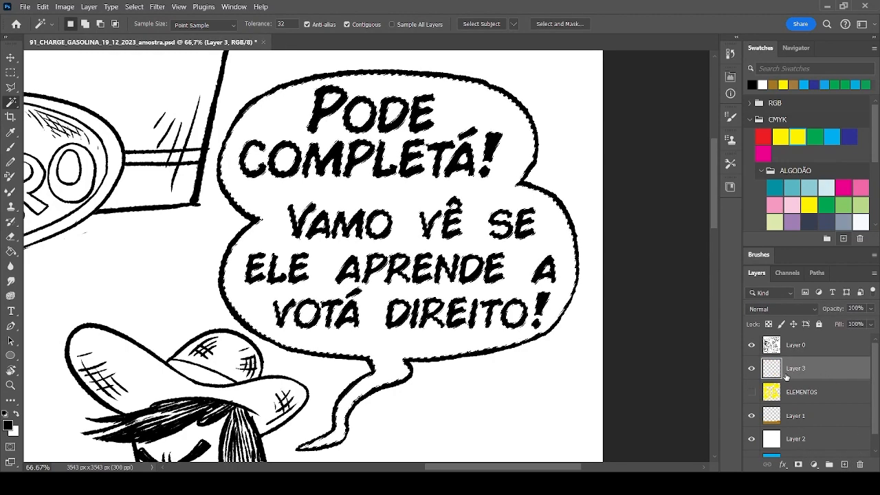
pyautogui.click(800, 135)
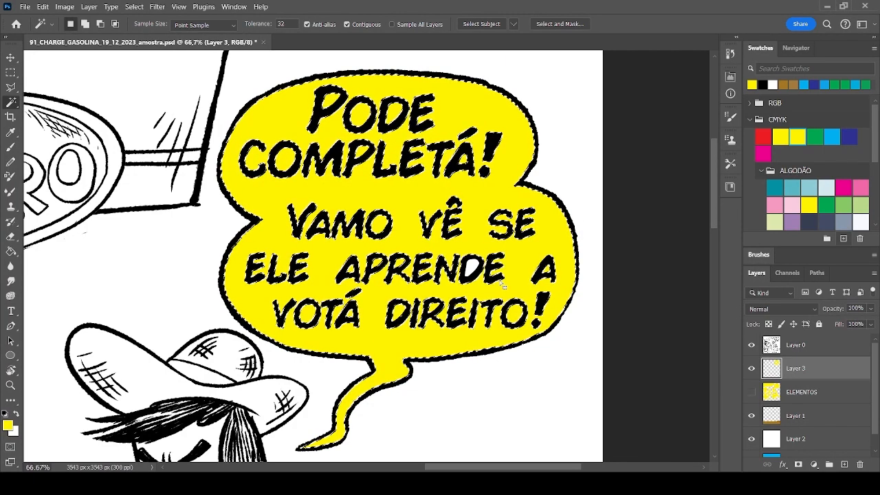
pyautogui.click(474, 268)
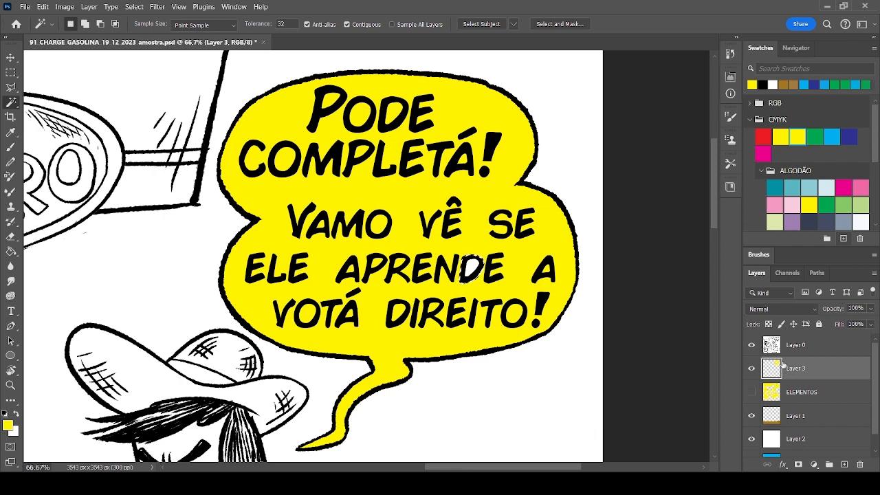
pyautogui.hotkey('ctrl', 'd')
# - Toggle the Layer 0 line art off and on to inspect the yellow balloon fill beneath the lettering
pyautogui.click(753, 345)
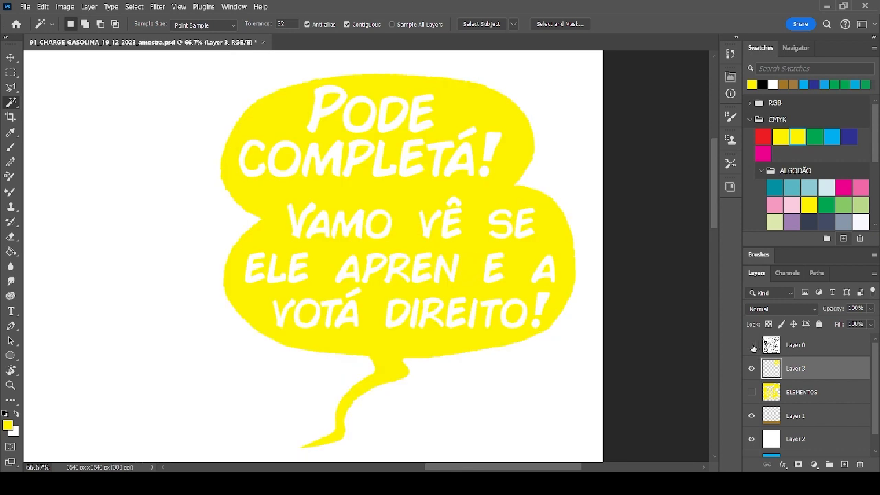
pyautogui.click(752, 346)
pyautogui.click(754, 347)
pyautogui.click(753, 346)
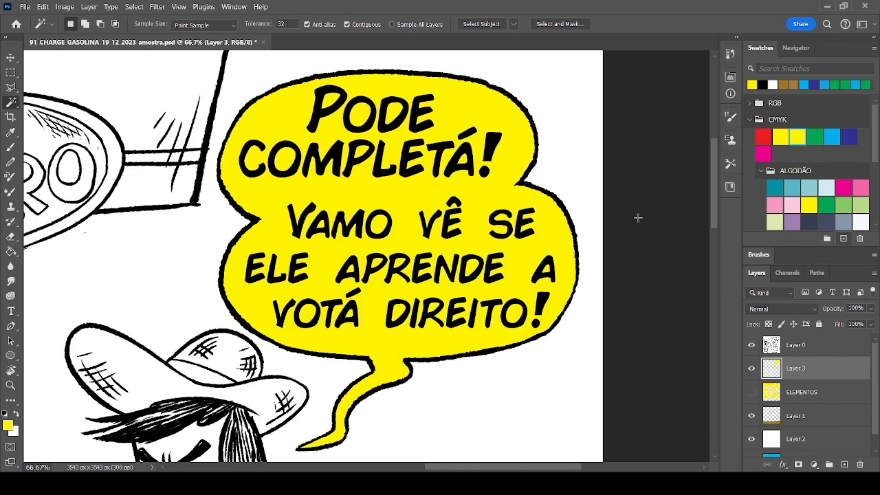
# - Try shifting the yellow balloon fill slightly out of register with the line art and undo the move
pyautogui.press('v')
pyautogui.moveTo(524, 184); pyautogui.dragTo(511, 179)
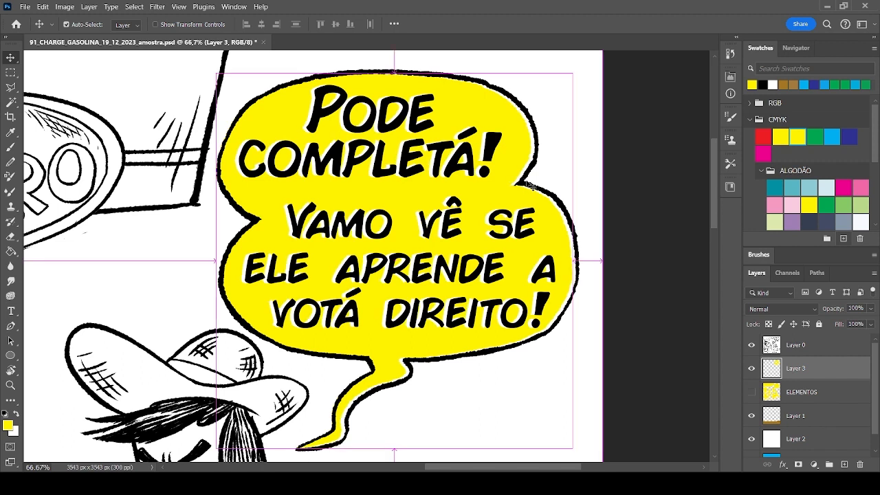
pyautogui.hotkey('ctrl', 'z')
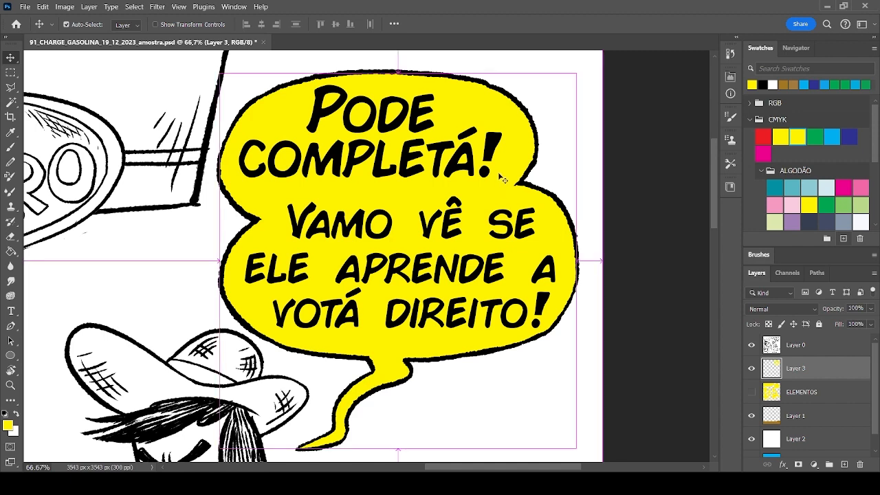
# - Delete the yellow balloon test layer and show the ELEMENTOS layer again
pyautogui.hotkey('ctrl', '-')
pyautogui.moveTo(307, 147); pyautogui.dragTo(339, 139)
pyautogui.moveTo(778, 373); pyautogui.dragTo(864, 462)
pyautogui.click(751, 369)
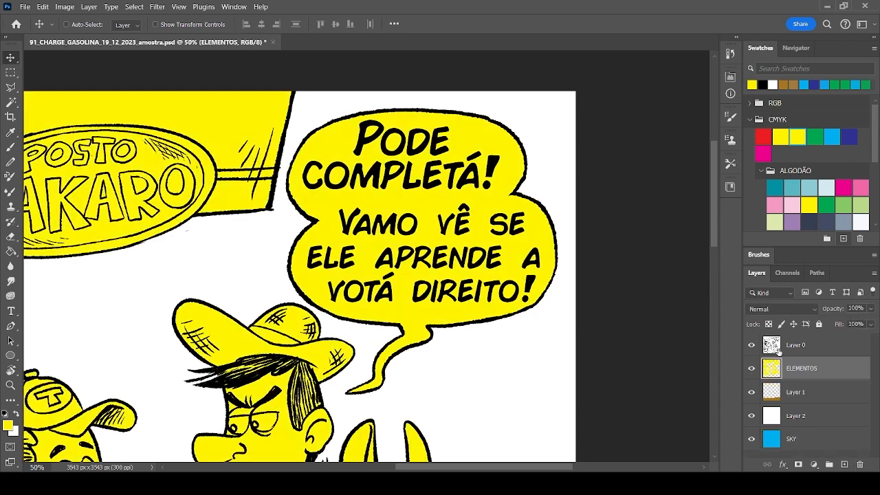
# - Hide the white Layer 2 above SKY and delete it
pyautogui.click(780, 348)
pyautogui.click(779, 400)
pyautogui.click(752, 416)
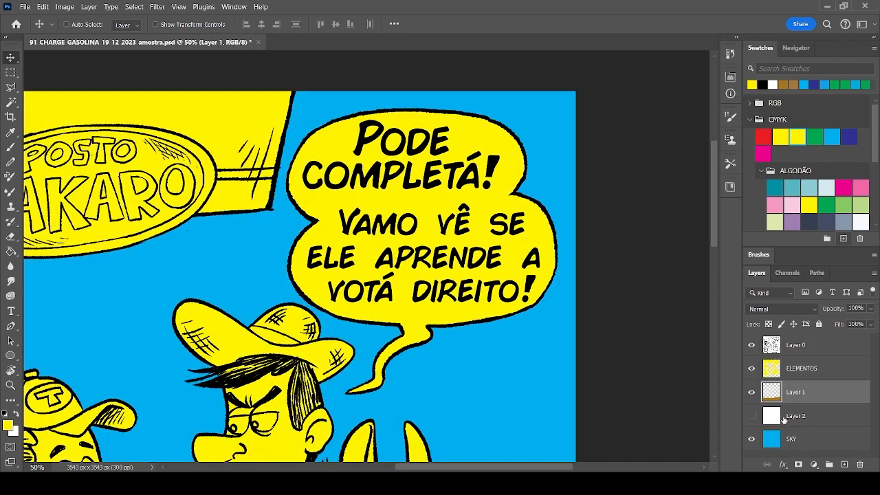
pyautogui.moveTo(777, 416); pyautogui.dragTo(861, 464)
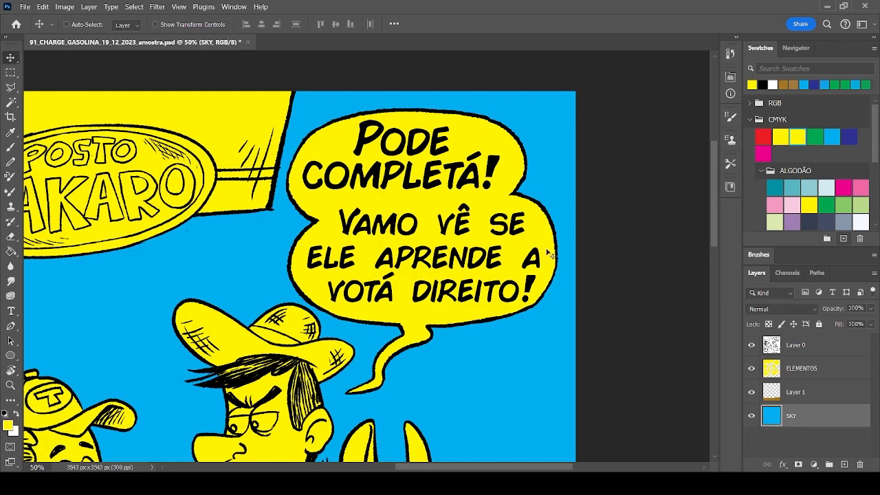
# - Examine the flat yellow shapes of the balloon and characters against the blue with Layer 0 hidden, and show the line art again
pyautogui.moveTo(434, 303); pyautogui.dragTo(558, 233)
pyautogui.moveTo(521, 360); pyautogui.dragTo(533, 327)
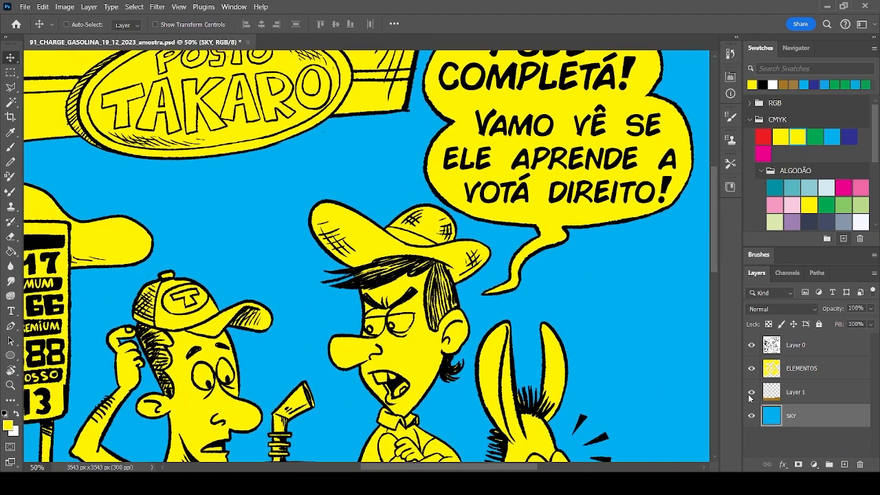
pyautogui.click(814, 398)
pyautogui.moveTo(504, 205); pyautogui.dragTo(420, 280)
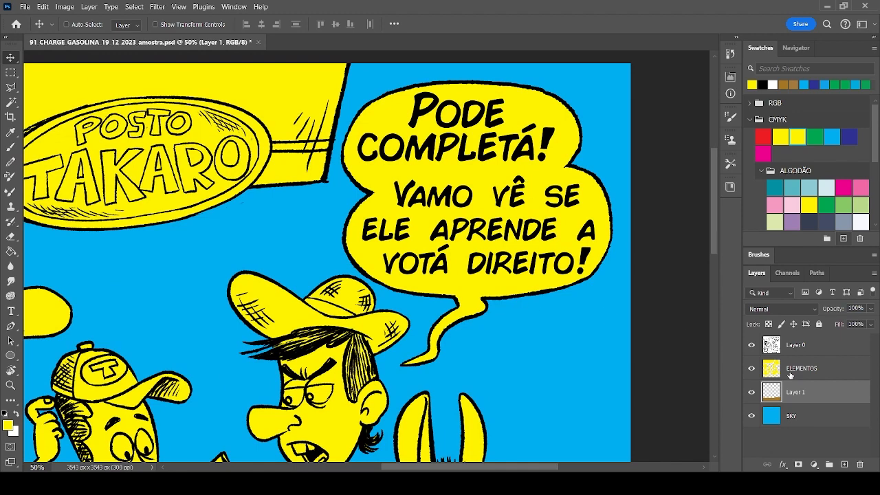
pyautogui.moveTo(424, 263); pyautogui.dragTo(564, 207)
pyautogui.click(752, 344)
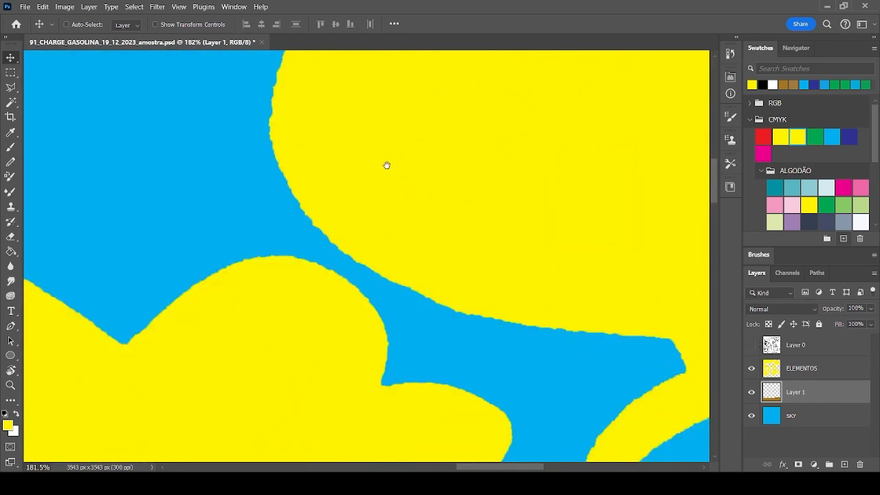
pyautogui.moveTo(388, 165); pyautogui.dragTo(402, 218)
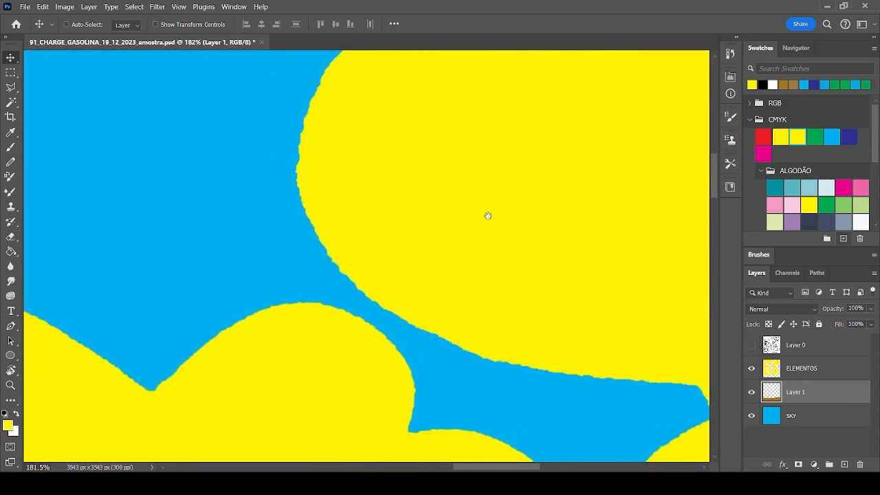
pyautogui.moveTo(481, 214); pyautogui.dragTo(355, 238)
pyautogui.moveTo(479, 227); pyautogui.dragTo(458, 209)
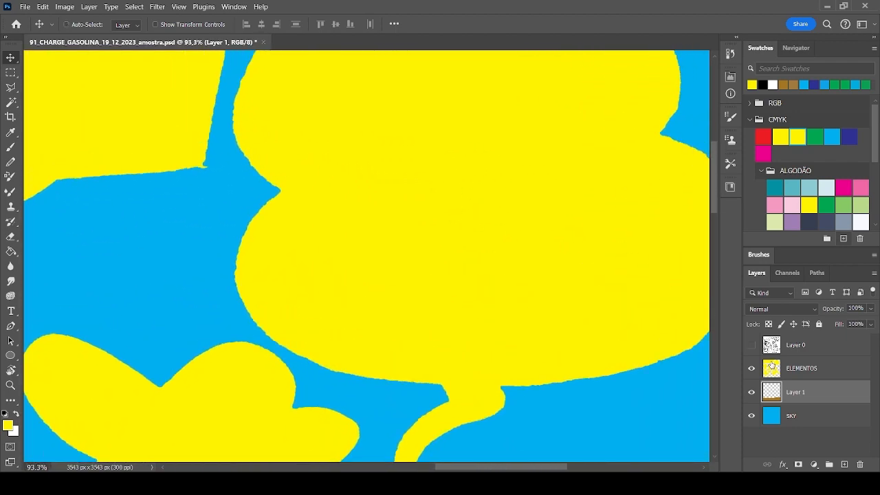
pyautogui.click(771, 368)
pyautogui.moveTo(548, 240)
pyautogui.mouseDown()
pyautogui.moveTo(491, 249)
pyautogui.moveTo(509, 291)
pyautogui.moveTo(498, 295)
pyautogui.moveTo(544, 232)
pyautogui.moveTo(558, 240)
pyautogui.mouseUp()
pyautogui.moveTo(495, 252); pyautogui.dragTo(527, 201)
pyautogui.moveTo(559, 225); pyautogui.dragTo(542, 225)
pyautogui.moveTo(491, 252); pyautogui.dragTo(509, 237)
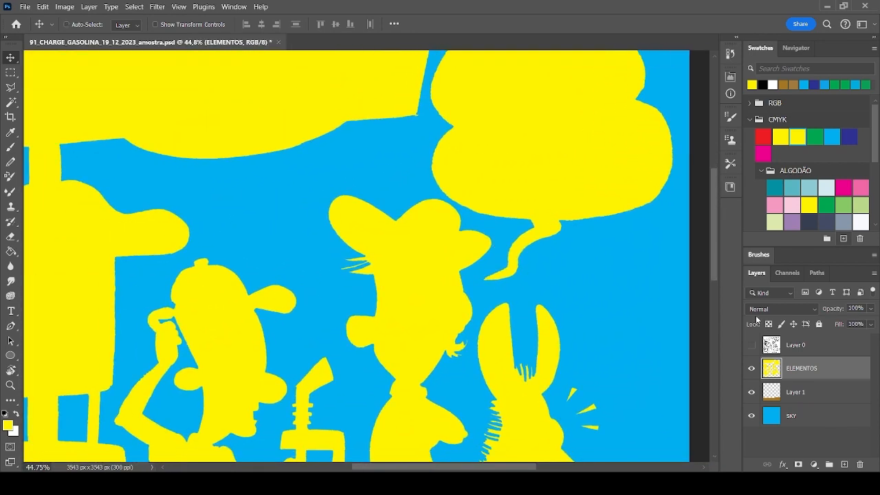
pyautogui.click(752, 346)
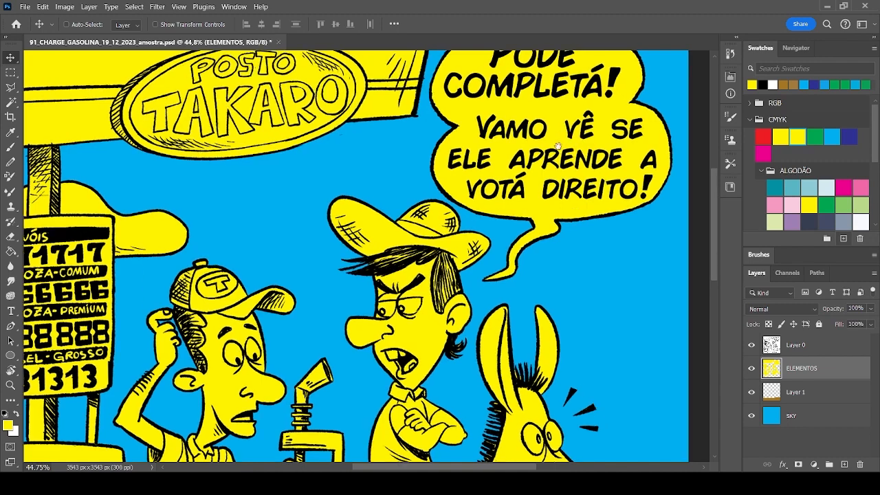
pyautogui.moveTo(566, 141); pyautogui.dragTo(541, 200)
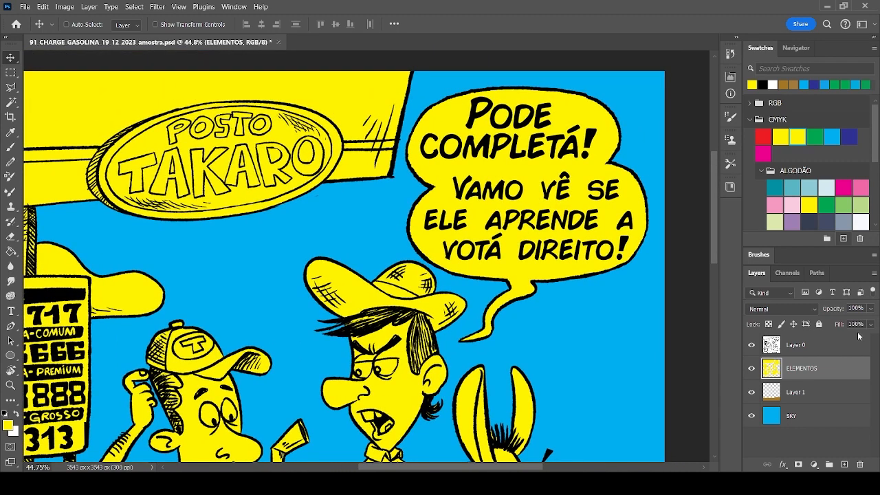
# - Rename the brown ground's Layer 1 as GROUND and select the Layer 0 line art
pyautogui.click(11, 102)
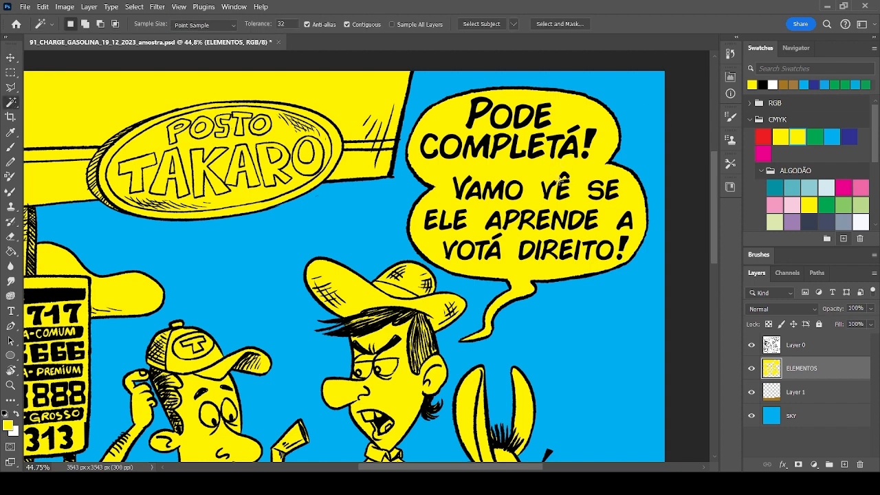
pyautogui.click(779, 354)
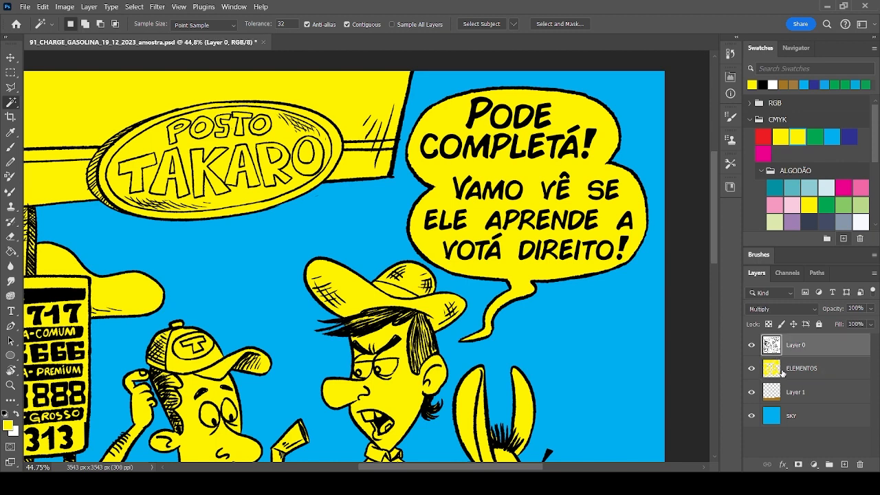
pyautogui.click(783, 372)
pyautogui.click(778, 391)
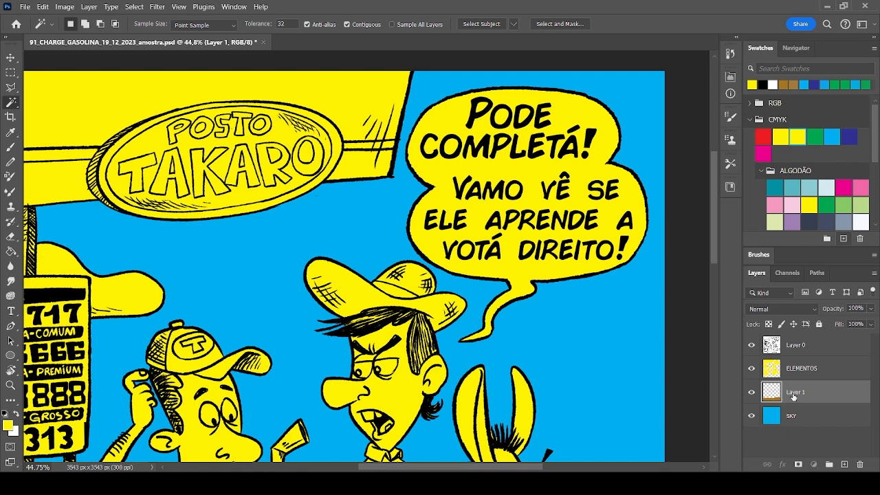
pyautogui.doubleClick(796, 392)
pyautogui.write('GROUND')
pyautogui.click(774, 371)
pyautogui.click(769, 346)
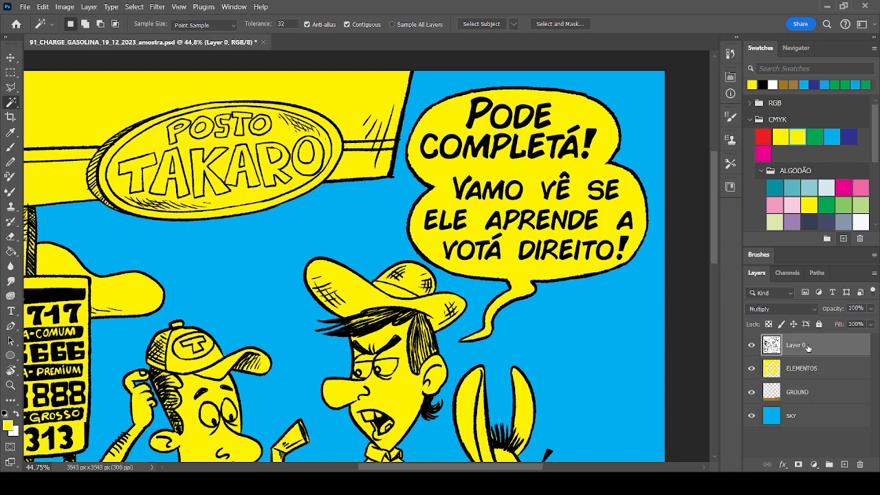
# - Rename the Layer 0 line art as TRAÇO and keep it selected
pyautogui.doubleClick(798, 345)
pyautogui.write('TRACO')
pyautogui.click(777, 380)
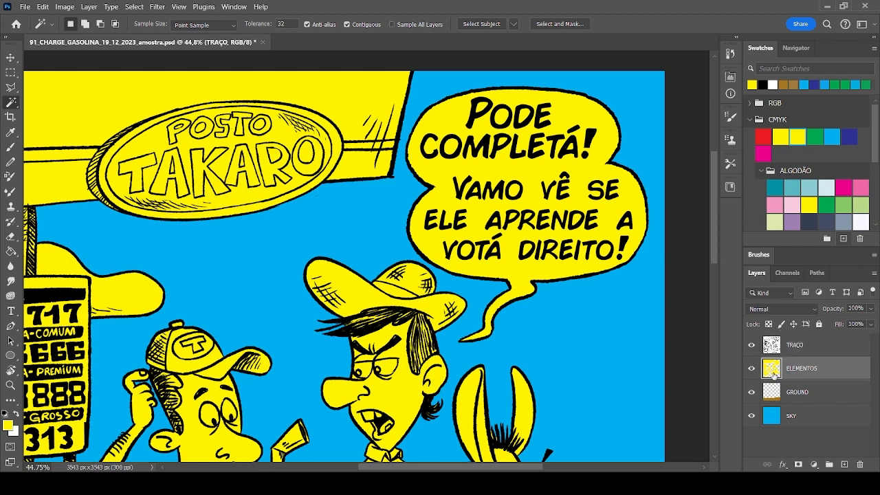
pyautogui.click(776, 347)
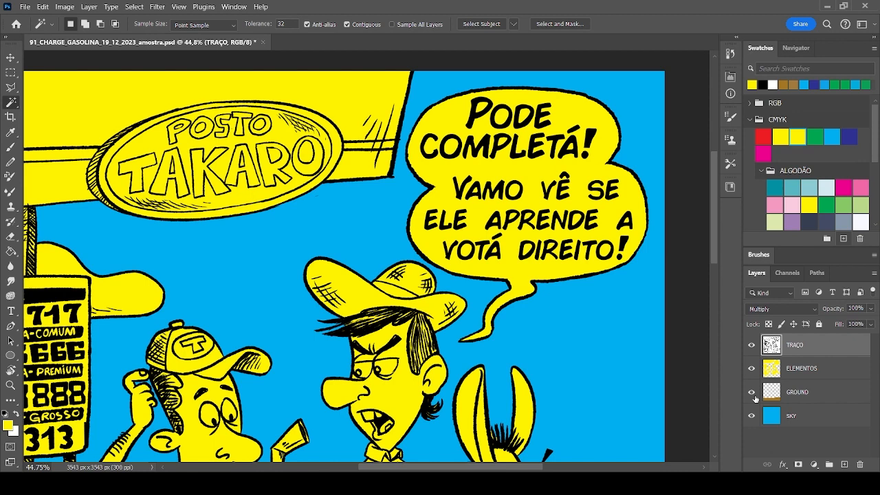
# - Examine what the TRAÇO, ELEMENTOS, GROUND and SKY layers each contribute by hiding and showing them in turn across the full cartoon
pyautogui.click(783, 368)
pyautogui.click(749, 371)
pyautogui.click(749, 371)
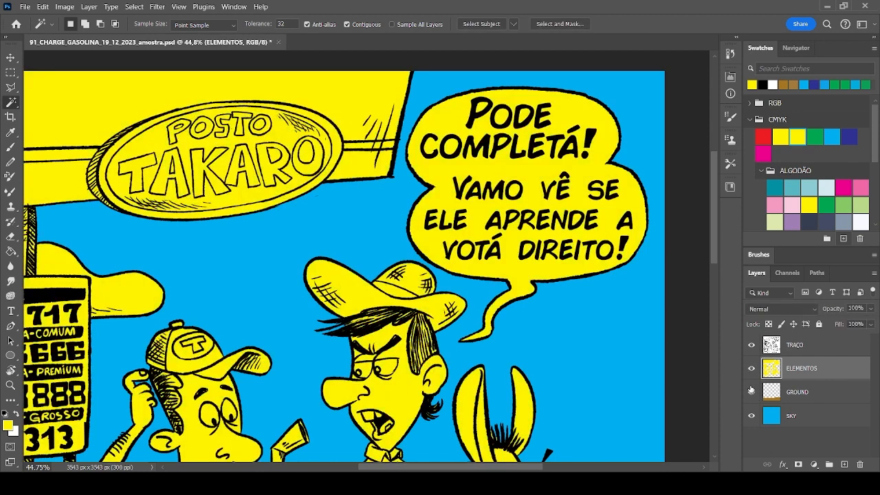
pyautogui.click(752, 349)
pyautogui.click(752, 348)
pyautogui.click(752, 371)
pyautogui.click(752, 372)
pyautogui.hotkey('ctrl', '0')
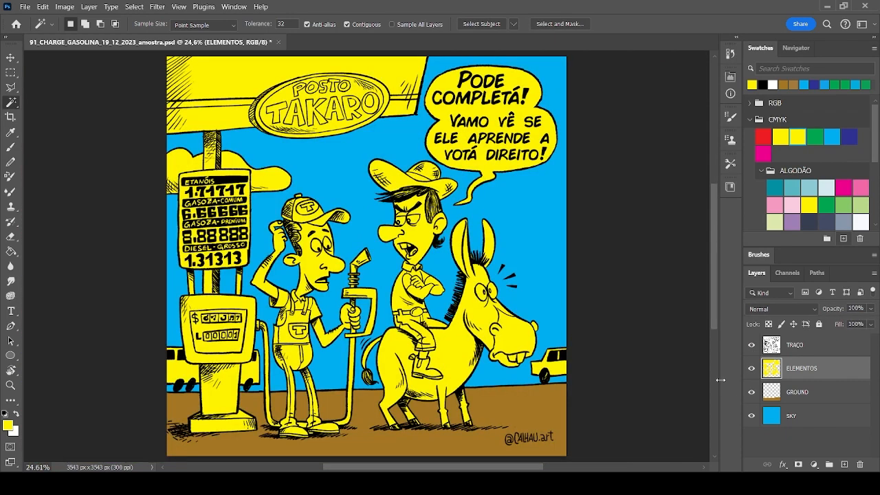
pyautogui.click(753, 392)
pyautogui.click(752, 392)
pyautogui.click(753, 417)
pyautogui.click(751, 416)
pyautogui.click(774, 347)
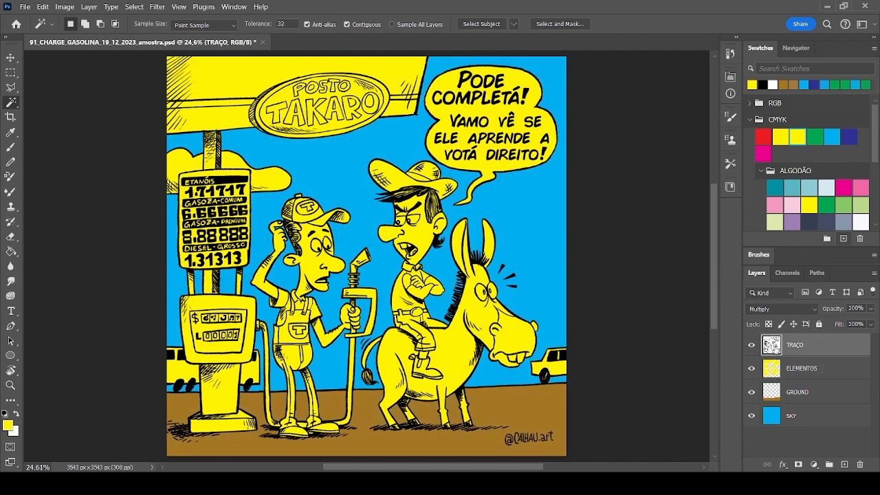
# - Fill the yellow speech balloon with white on the ELEMENTOS layer using the Paint Bucket
pyautogui.click(796, 375)
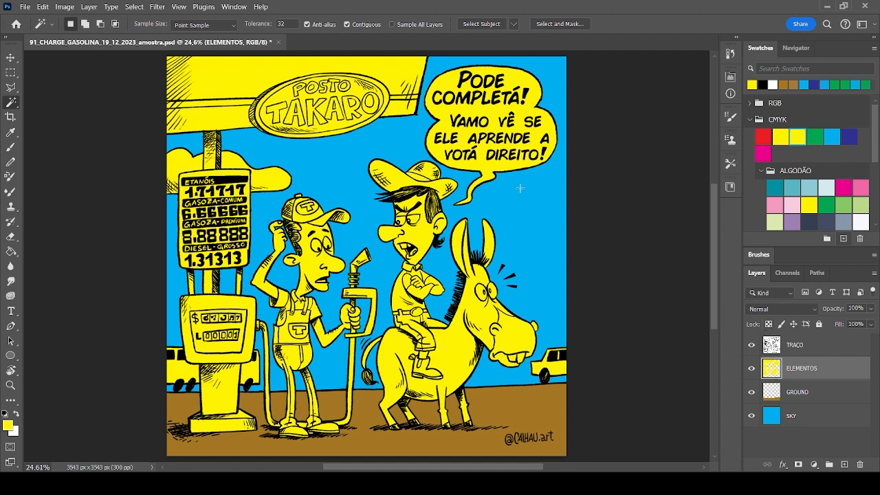
pyautogui.scroll(1, 510, 192)
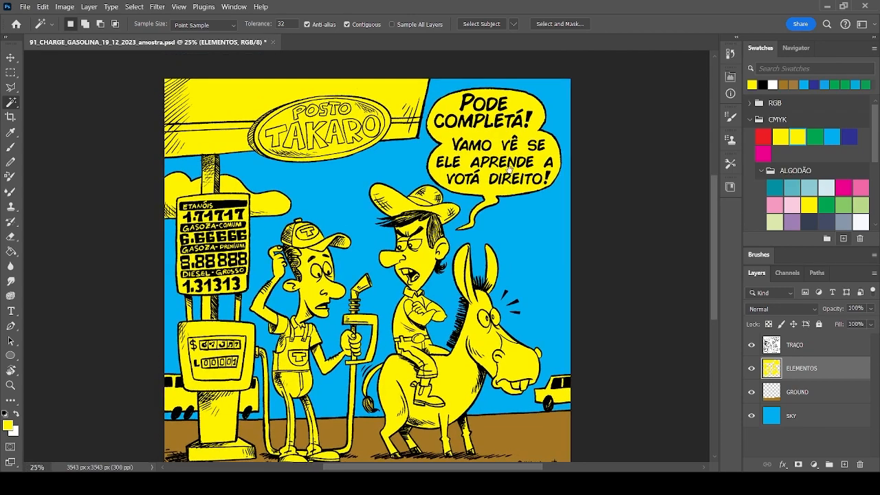
pyautogui.keyDown('ctrl'); pyautogui.click(508, 191); pyautogui.keyUp('ctrl')
pyautogui.moveTo(491, 290); pyautogui.dragTo(495, 233)
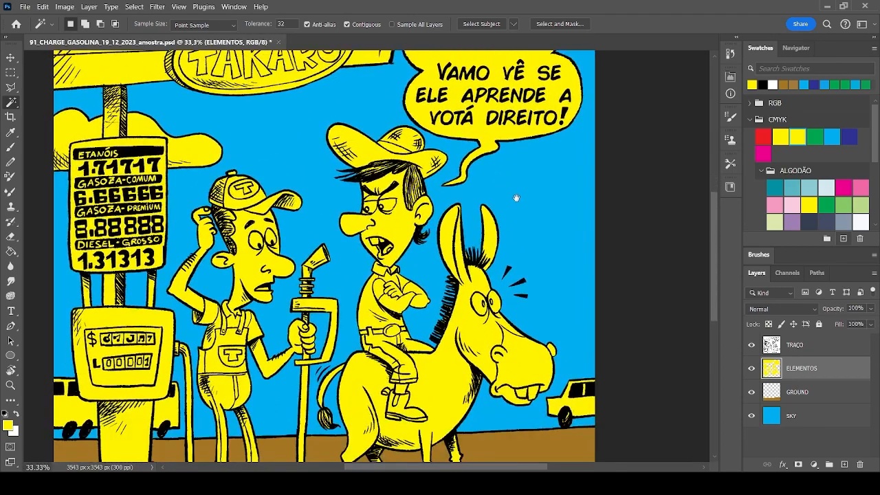
pyautogui.moveTo(517, 198); pyautogui.dragTo(517, 226)
pyautogui.moveTo(452, 167); pyautogui.dragTo(447, 236)
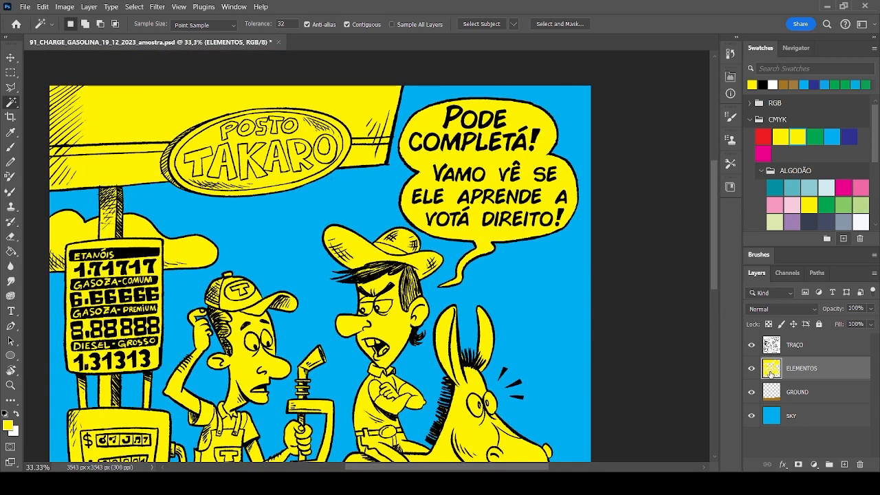
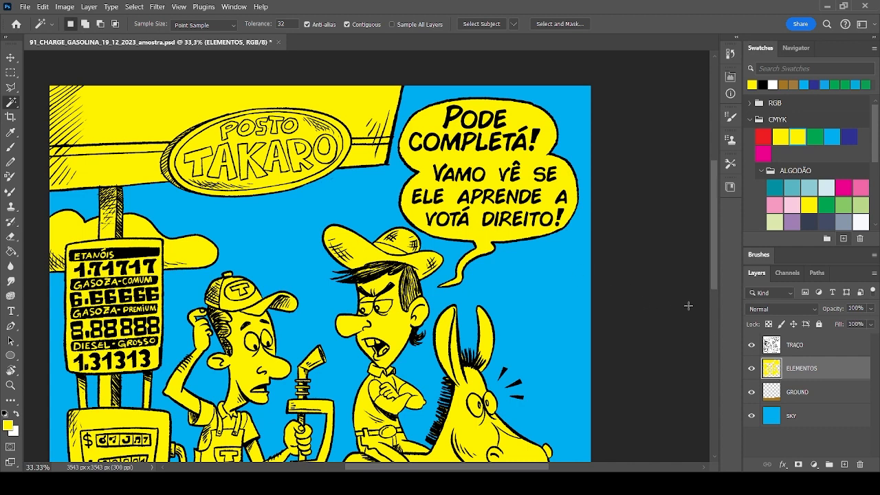
pyautogui.click(11, 253)
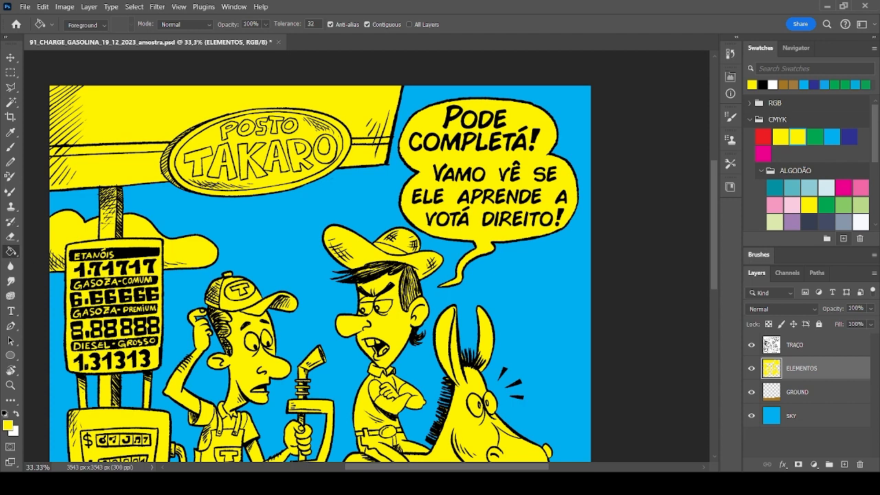
pyautogui.press('x')
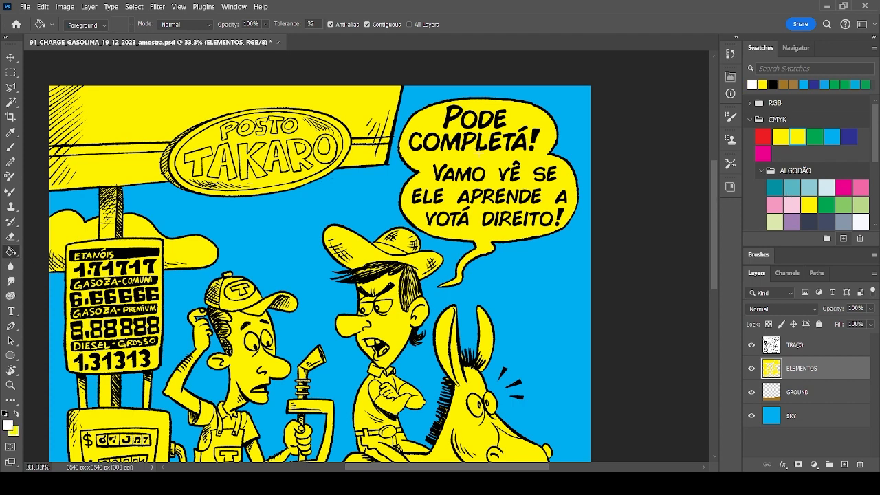
pyautogui.click(486, 164)
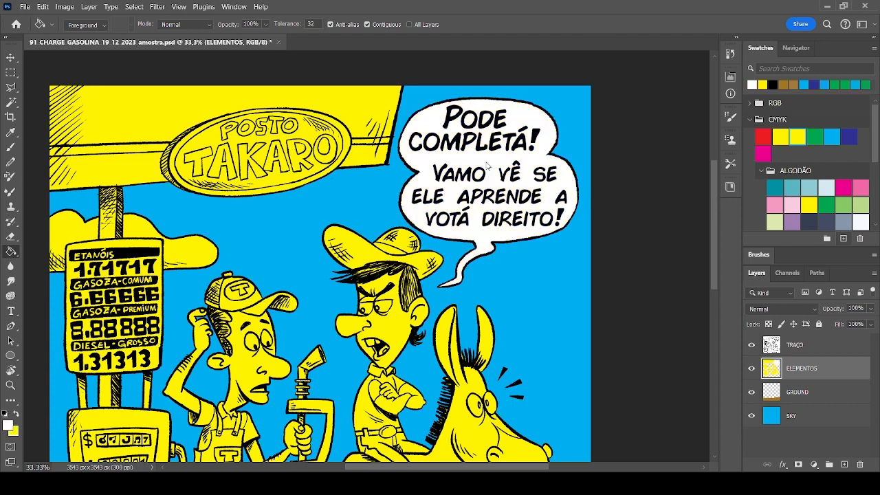
# - Examine the speech balloon's flat fill up close with the TRAÇO line art hidden, and show the line art again
pyautogui.moveTo(464, 213); pyautogui.dragTo(497, 149)
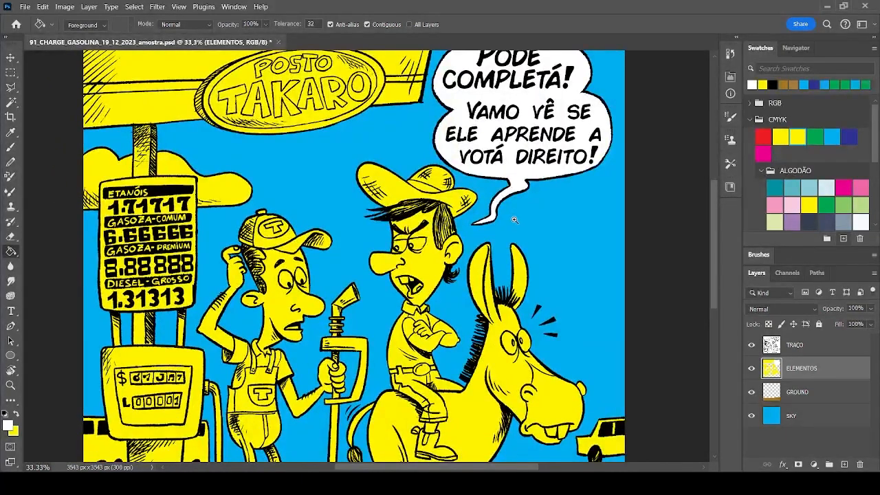
pyautogui.keyDown('ctrl'); pyautogui.click(514, 218); pyautogui.keyUp('ctrl')
pyautogui.moveTo(503, 232); pyautogui.dragTo(550, 132)
pyautogui.moveTo(516, 257); pyautogui.dragTo(476, 383)
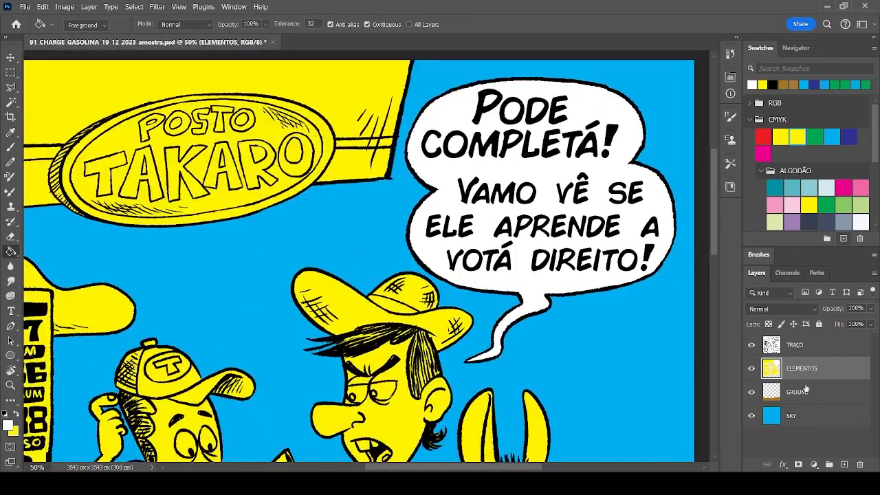
pyautogui.click(751, 345)
pyautogui.click(751, 346)
# - Try selecting the narrow stripe on both sides of the POSTO TAKARO sign with the Magic Wand on the TRAÇO layer
pyautogui.moveTo(400, 259); pyautogui.dragTo(554, 259)
pyautogui.moveTo(549, 312); pyautogui.dragTo(509, 251)
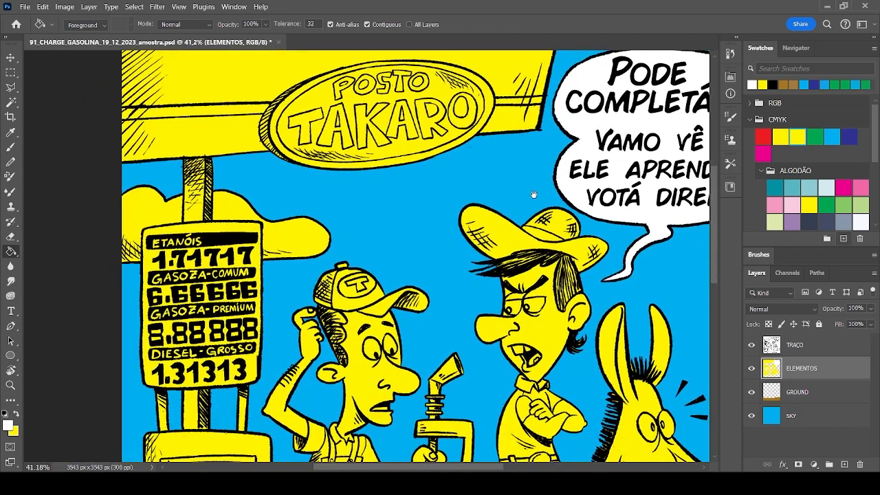
pyautogui.moveTo(491, 163); pyautogui.dragTo(498, 240)
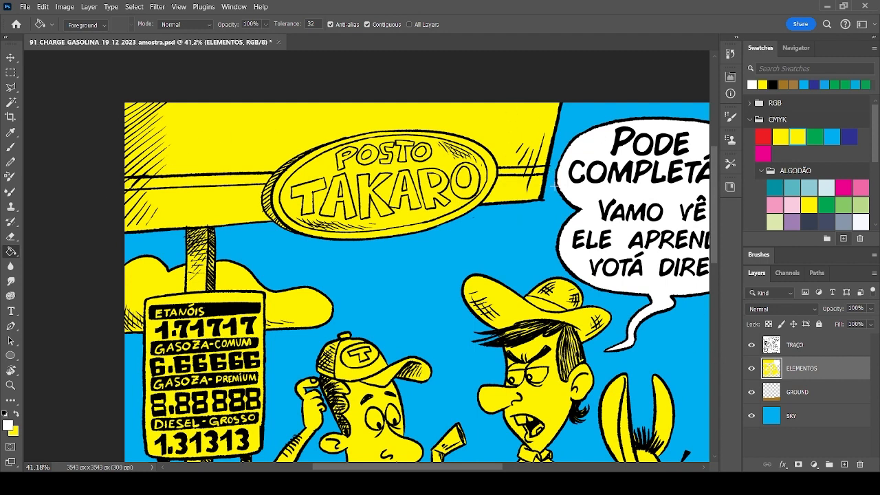
pyautogui.moveTo(570, 234); pyautogui.dragTo(564, 214)
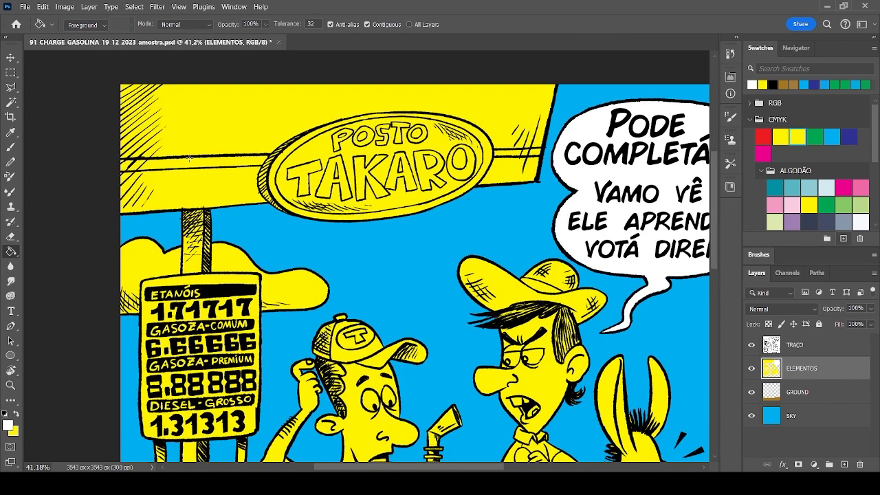
pyautogui.moveTo(416, 168); pyautogui.dragTo(473, 176)
pyautogui.hotkey('ctrl', '+')
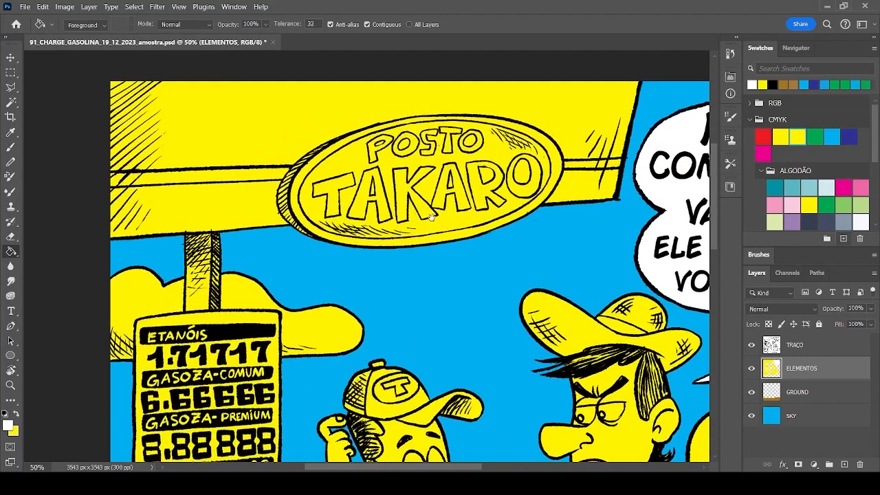
pyautogui.click(787, 344)
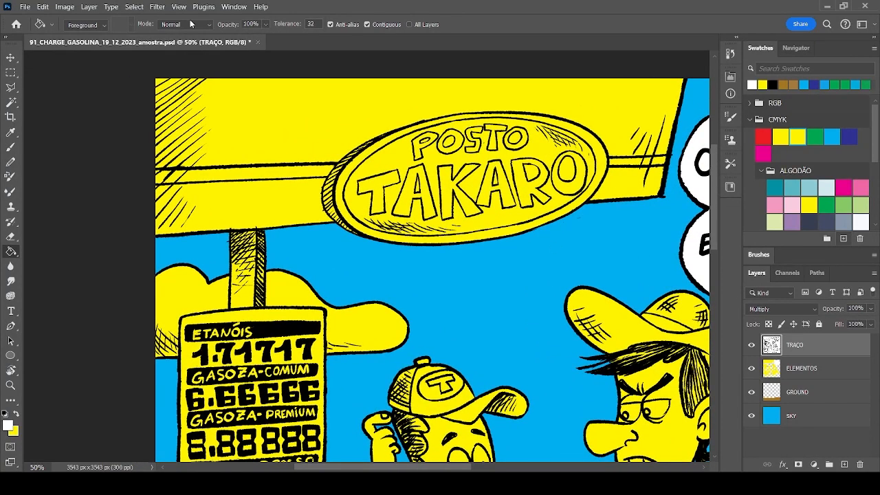
pyautogui.hotkey('ctrl', '+')
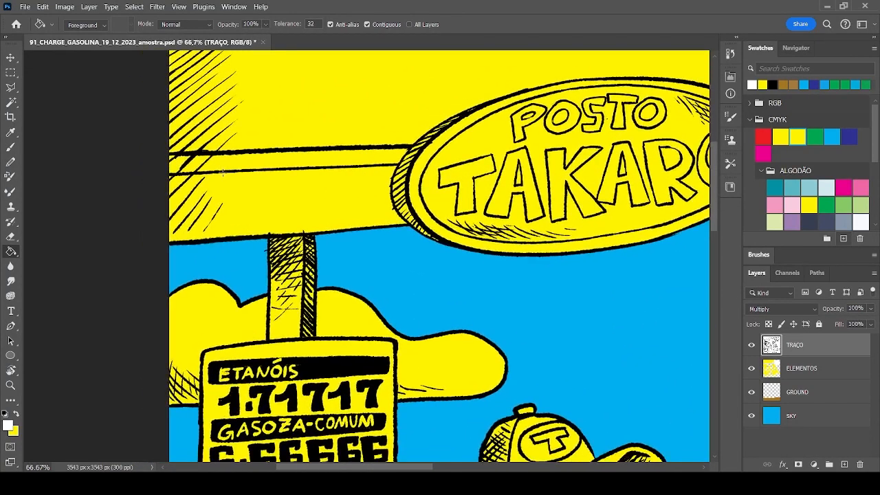
pyautogui.press('w')
pyautogui.click(285, 159)
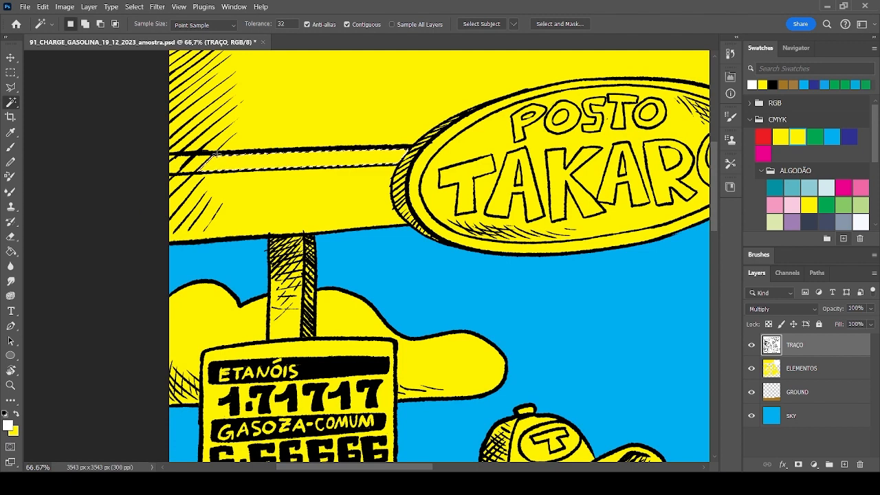
pyautogui.keyDown('shift'); pyautogui.click(185, 166); pyautogui.keyUp('shift')
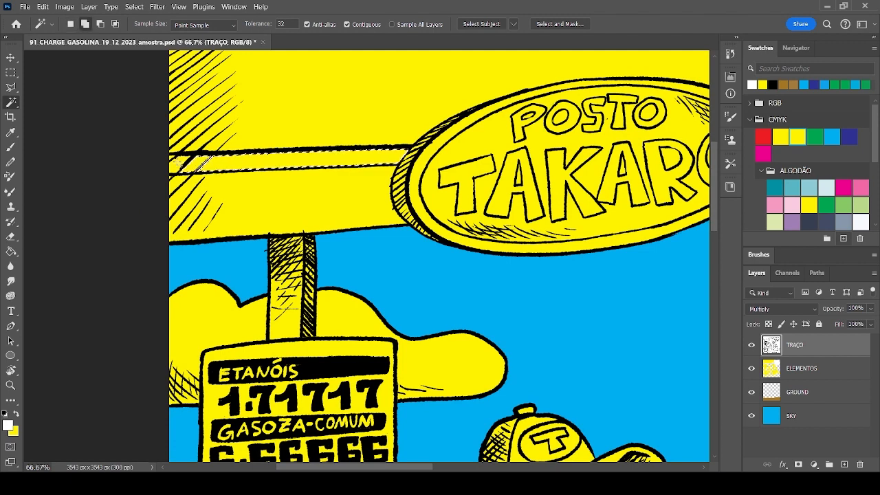
pyautogui.hscroll(8, 180, 163)
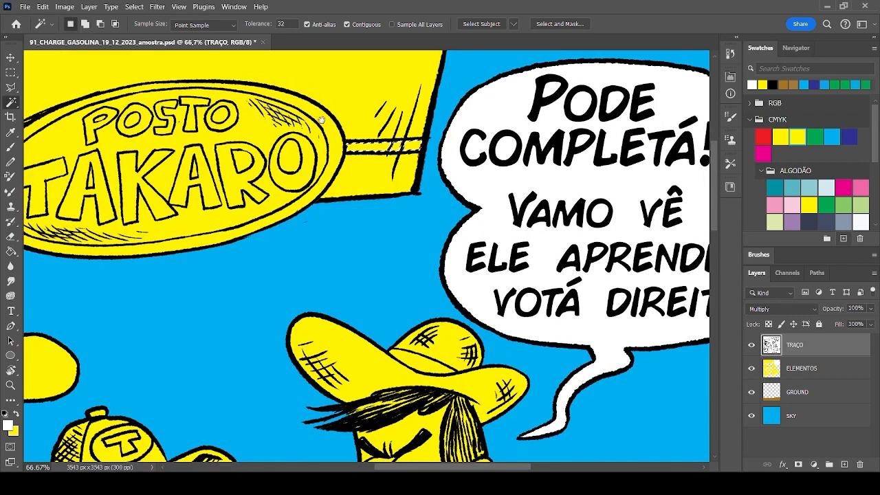
pyautogui.moveTo(322, 119); pyautogui.dragTo(367, 142)
pyautogui.moveTo(270, 115); pyautogui.dragTo(334, 119)
pyautogui.moveTo(339, 171); pyautogui.dragTo(346, 132)
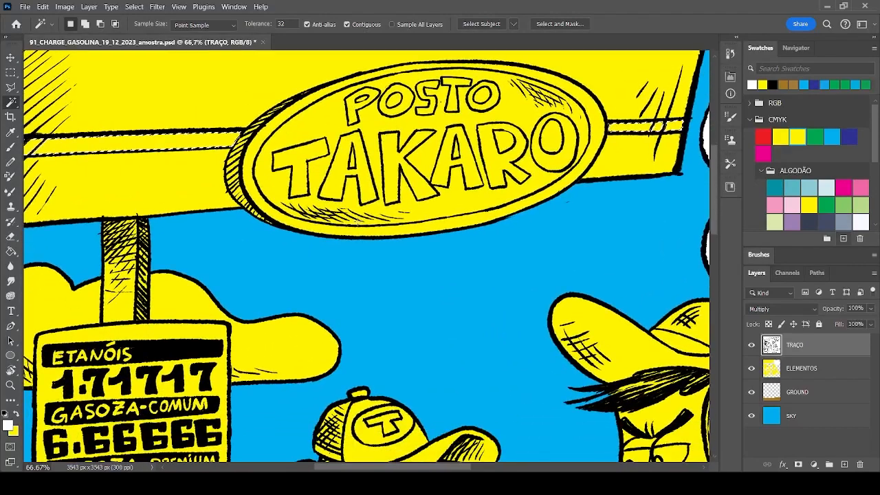
# - Try adding the hatched background inside the oval POSTO TAKARO sign to the selection, and clear the selection
pyautogui.scroll(1, 348, 210)
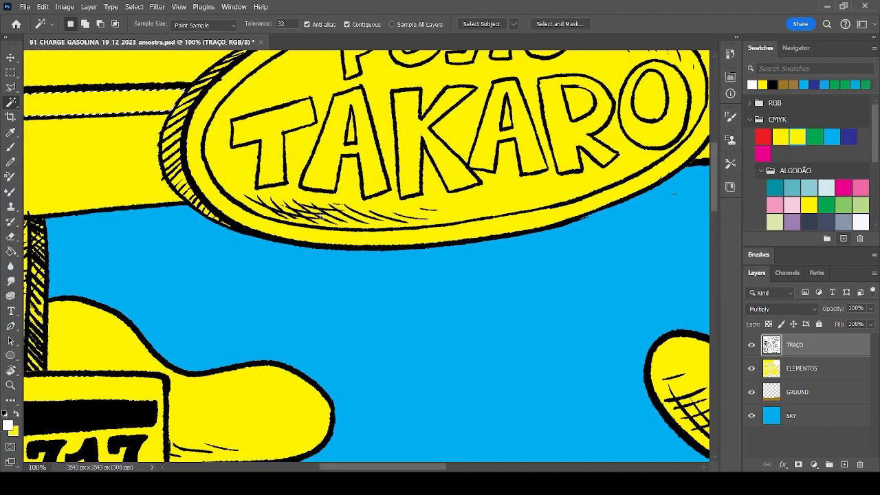
pyautogui.keyDown('shift'); pyautogui.click(333, 213); pyautogui.keyUp('shift')
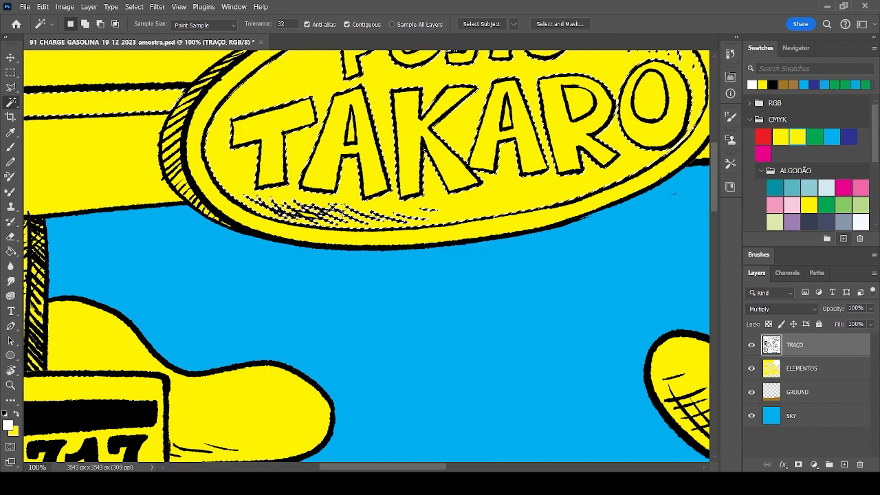
pyautogui.hotkey('ctrl', 'z')
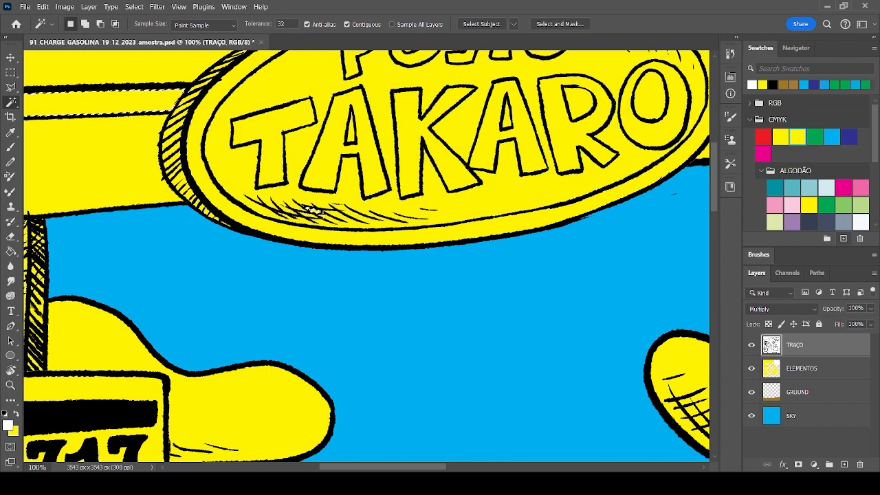
pyautogui.keyDown('shift'); pyautogui.click(315, 214); pyautogui.keyUp('shift')
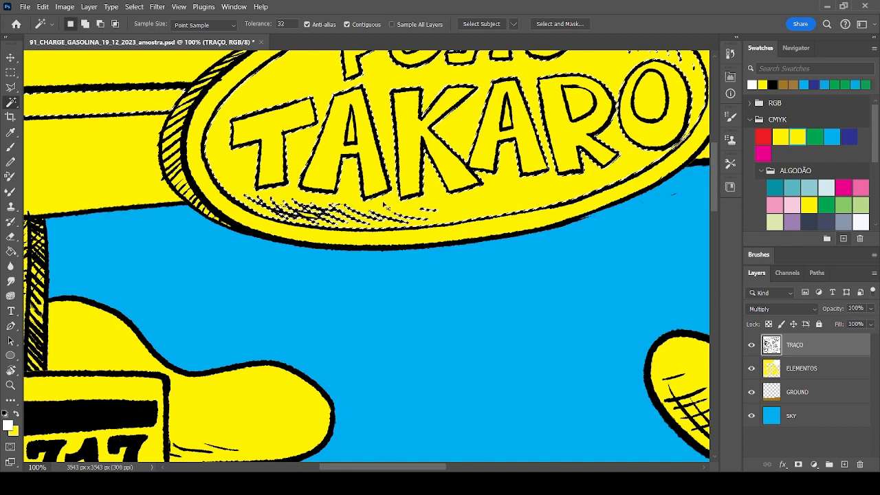
pyautogui.hotkey('ctrl', 'd')
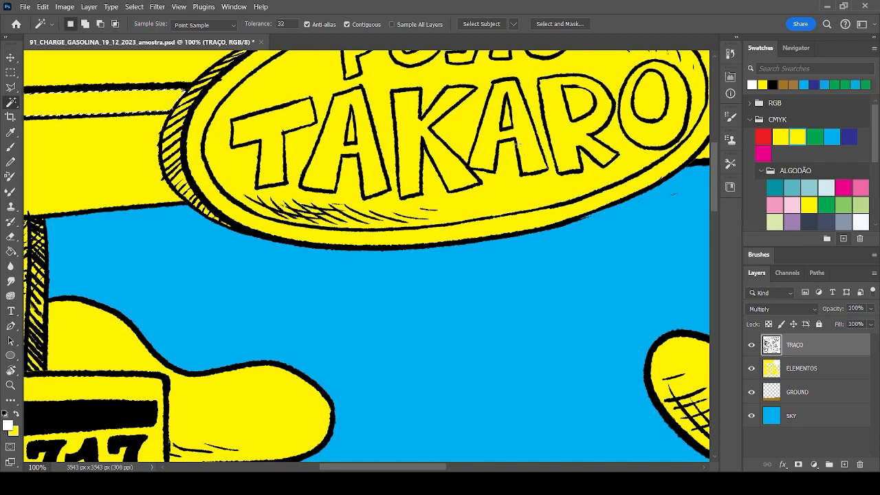
pyautogui.hotkey('ctrl', '-')
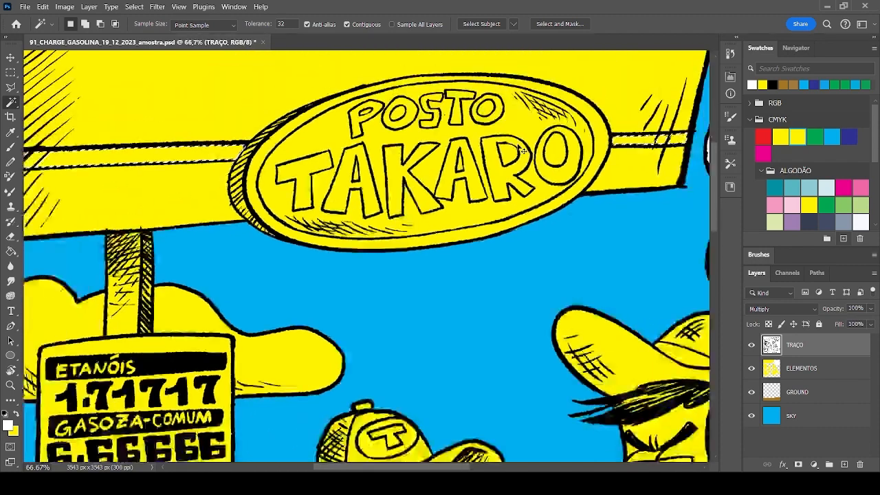
# - Outline the narrow stripe on the left side of the POSTO TAKARO sign with the Polygonal Lasso, following its black lines
pyautogui.moveTo(165, 128); pyautogui.dragTo(241, 127)
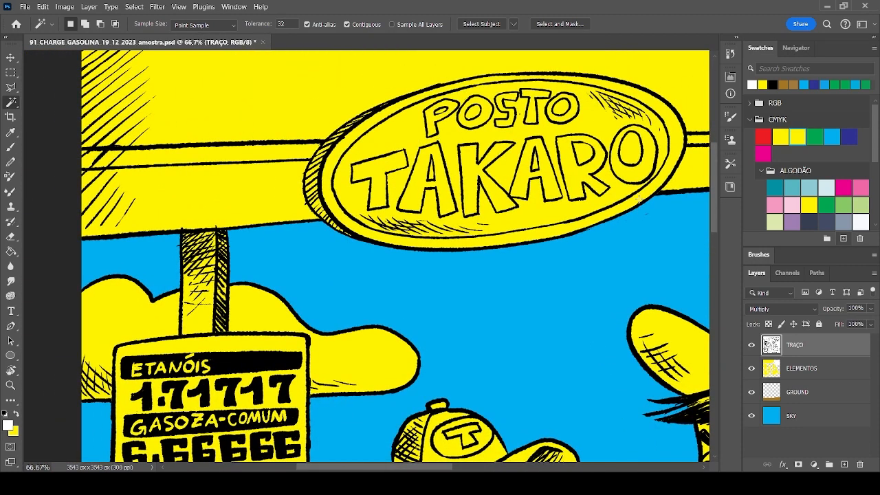
pyautogui.click(11, 87)
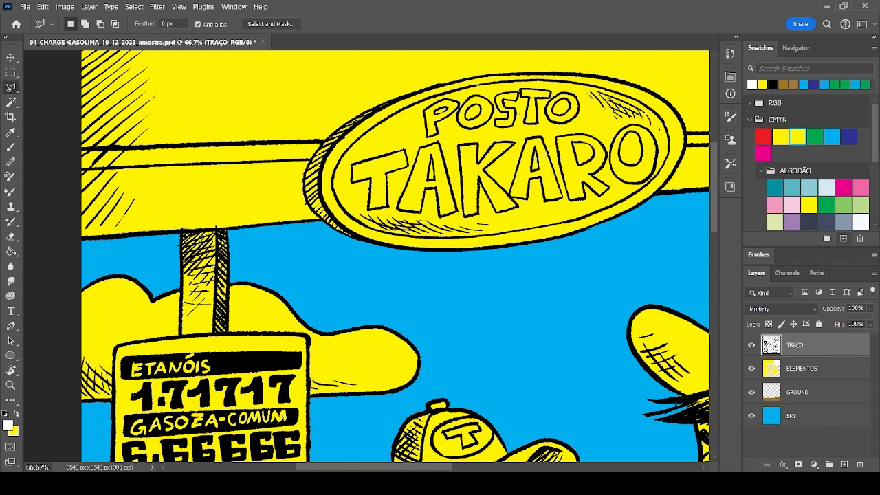
pyautogui.click(78, 148)
pyautogui.click(320, 143)
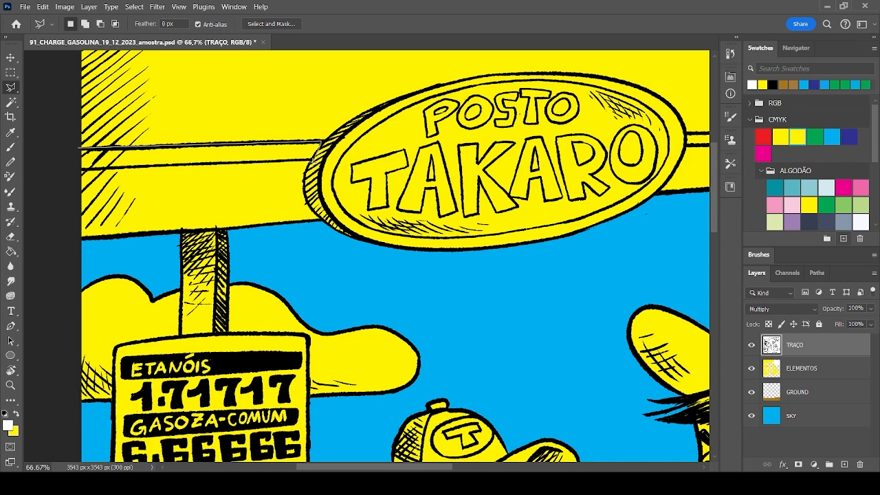
pyautogui.keyDown('ctrl'); pyautogui.click(311, 160); pyautogui.keyUp('ctrl')
pyautogui.keyDown('ctrl'); pyautogui.click(323, 149); pyautogui.keyUp('ctrl')
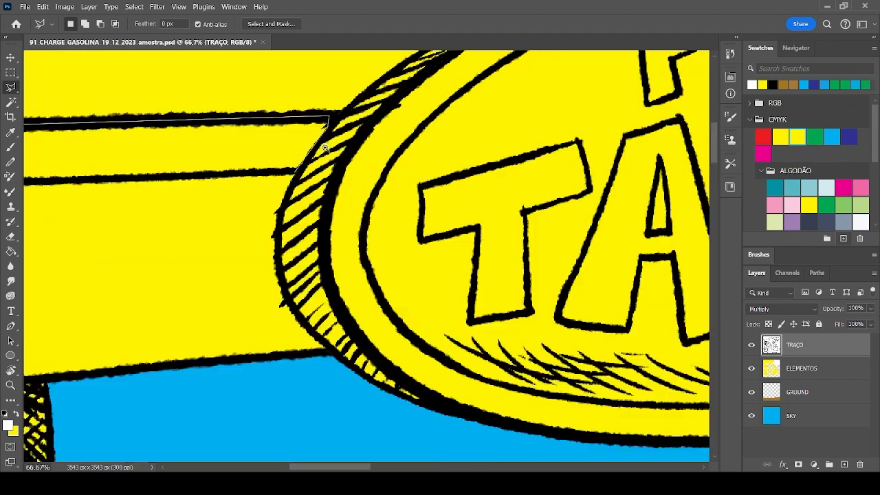
pyautogui.moveTo(354, 126); pyautogui.dragTo(564, 110)
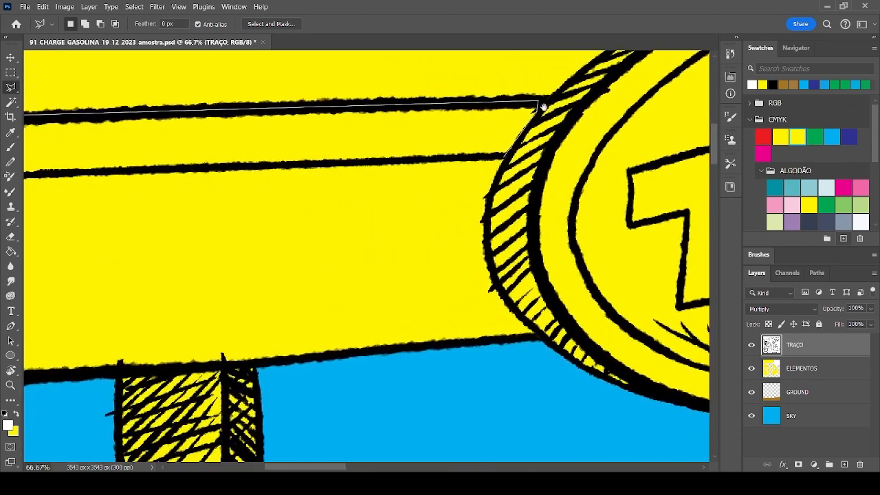
pyautogui.click(542, 101)
pyautogui.click(508, 155)
pyautogui.moveTo(377, 146); pyautogui.dragTo(603, 129)
pyautogui.moveTo(264, 141); pyautogui.dragTo(440, 140)
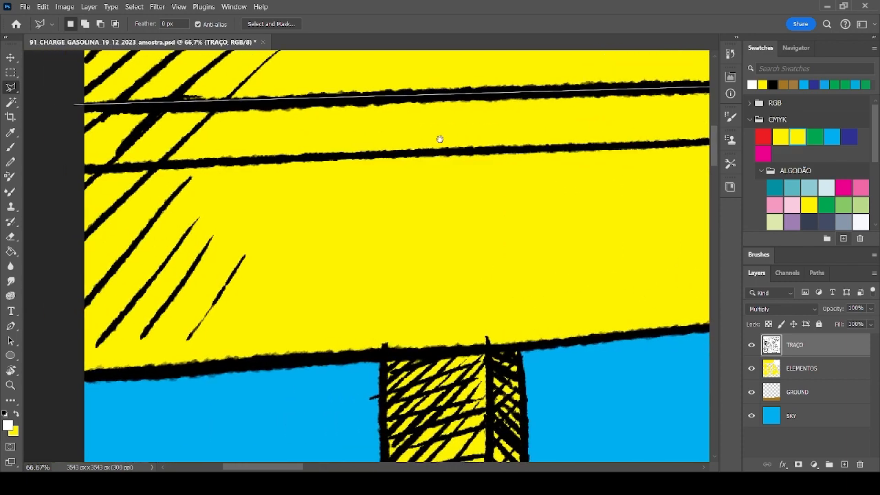
pyautogui.click(216, 165)
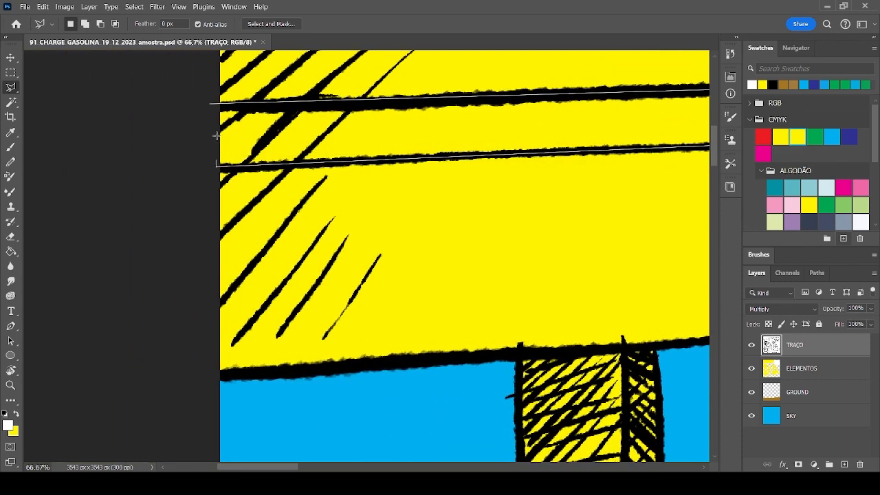
pyautogui.click(213, 104)
# - Add the short stripe segment on the right side of the POSTO TAKARO sign to the selection with the Polygonal Lasso
pyautogui.moveTo(612, 131); pyautogui.dragTo(69, 144)
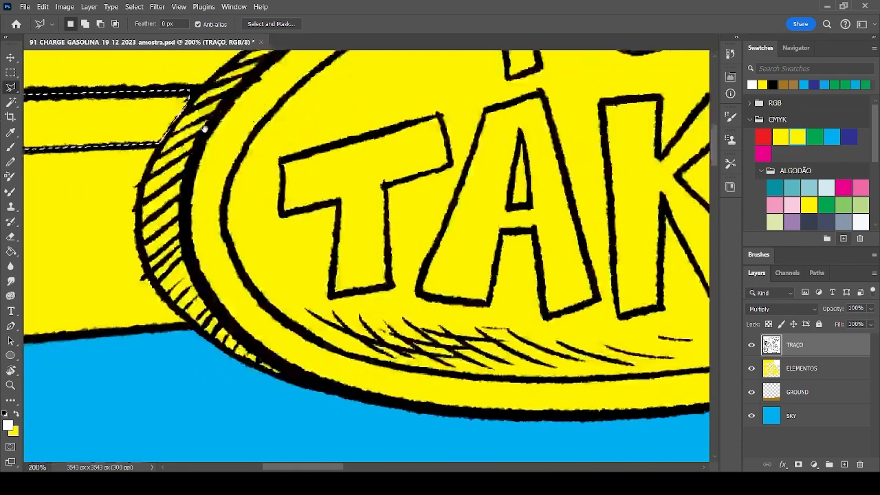
pyautogui.moveTo(537, 165); pyautogui.dragTo(56, 178)
pyautogui.moveTo(601, 135); pyautogui.dragTo(16, 215)
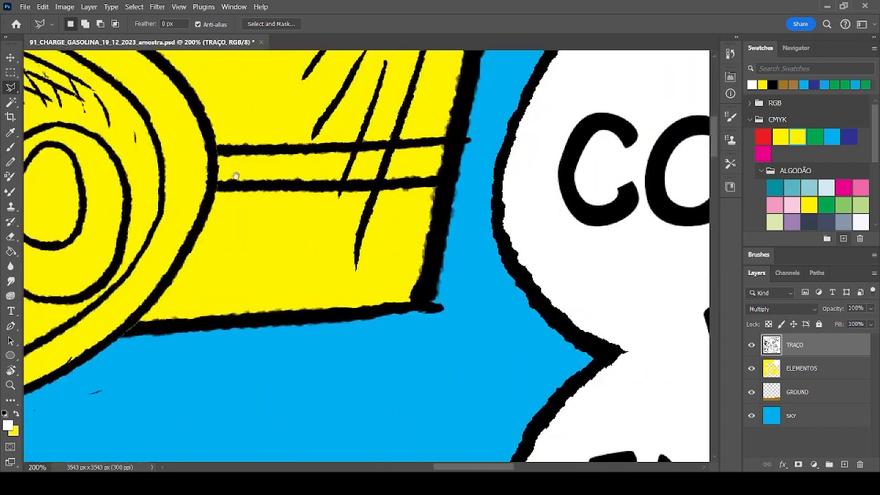
pyautogui.moveTo(236, 177); pyautogui.dragTo(219, 186)
pyautogui.keyDown('shift'); pyautogui.click(187, 163); pyautogui.keyUp('shift')
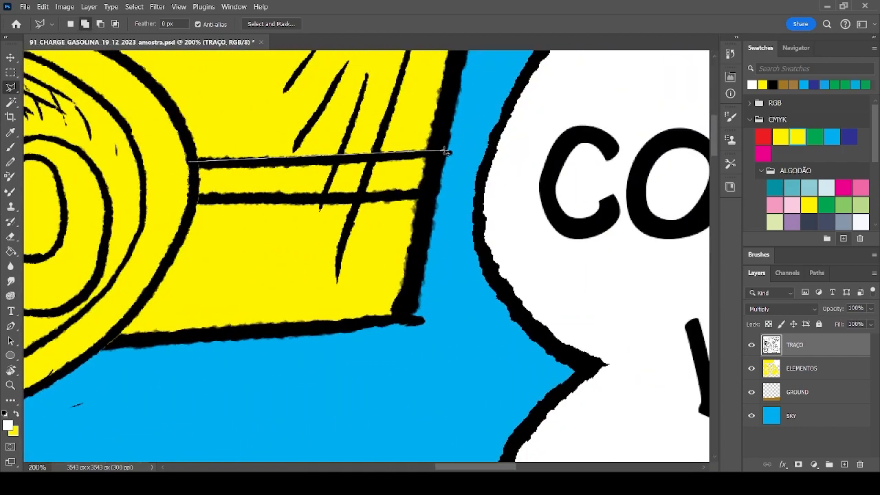
pyautogui.click(441, 155)
pyautogui.click(432, 194)
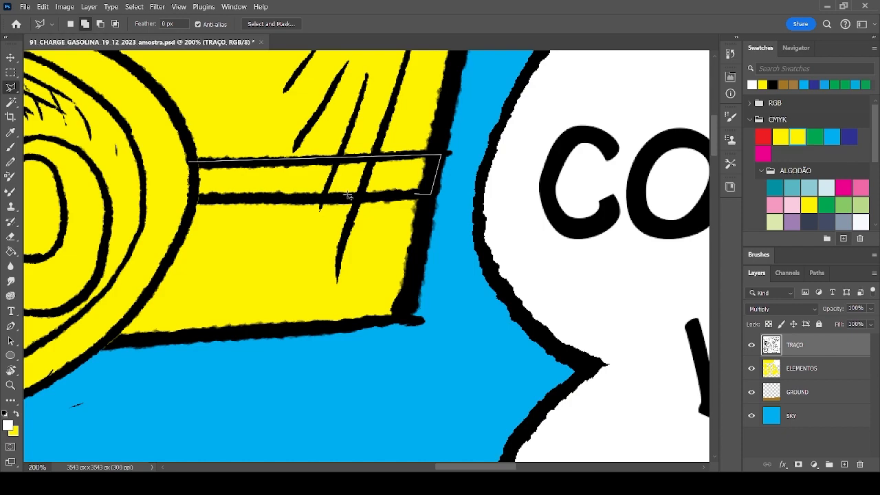
pyautogui.click(194, 200)
pyautogui.click(190, 163)
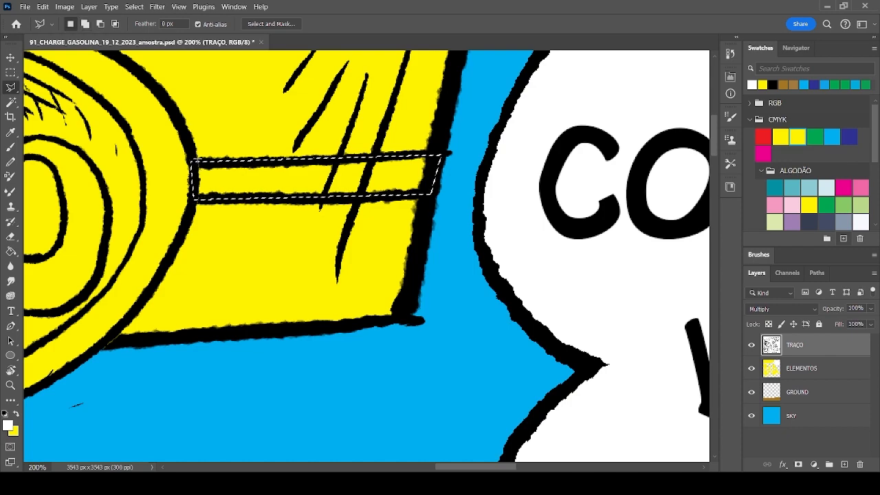
# - Try filling the selected stripe with white using the Paint Bucket on the TRAÇO layer
pyautogui.moveTo(412, 194); pyautogui.dragTo(362, 202)
pyautogui.moveTo(459, 202); pyautogui.dragTo(632, 187)
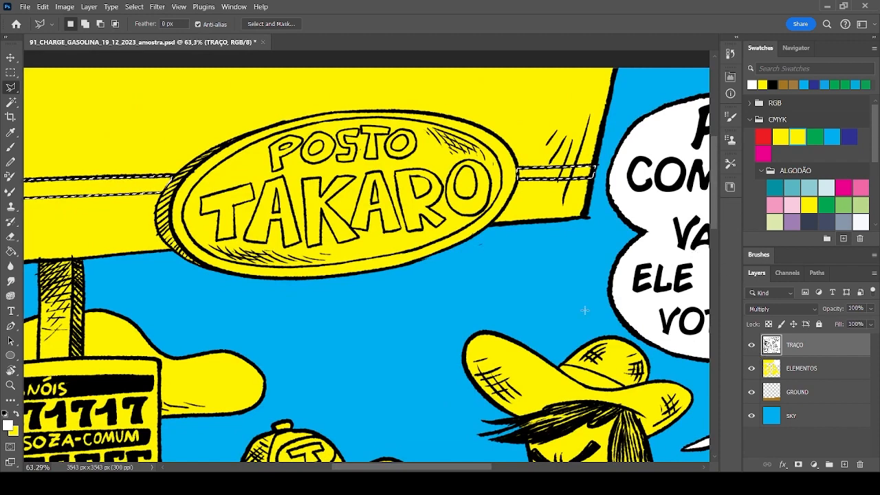
pyautogui.scroll(2, 591, 177)
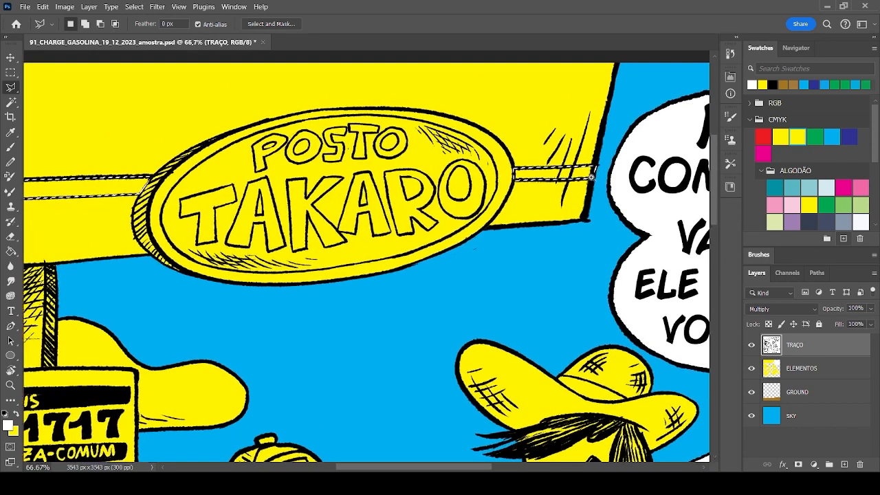
pyautogui.scroll(2, 592, 176)
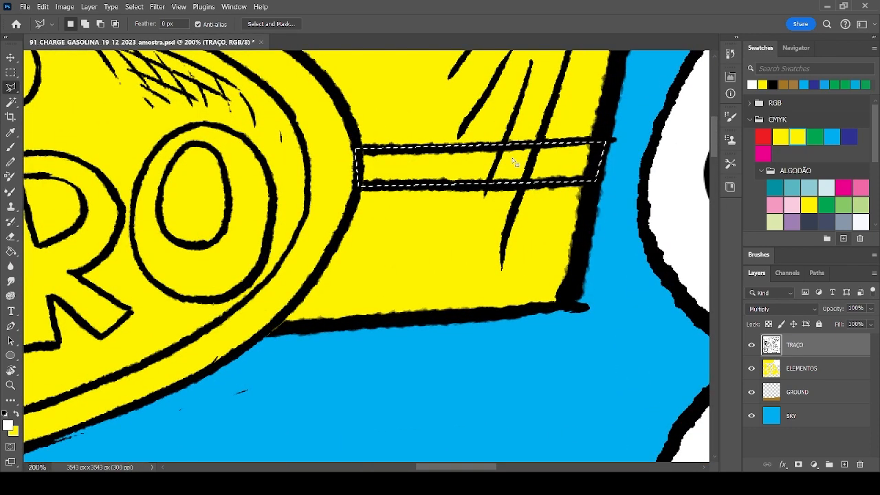
pyautogui.click(10, 251)
pyautogui.click(483, 168)
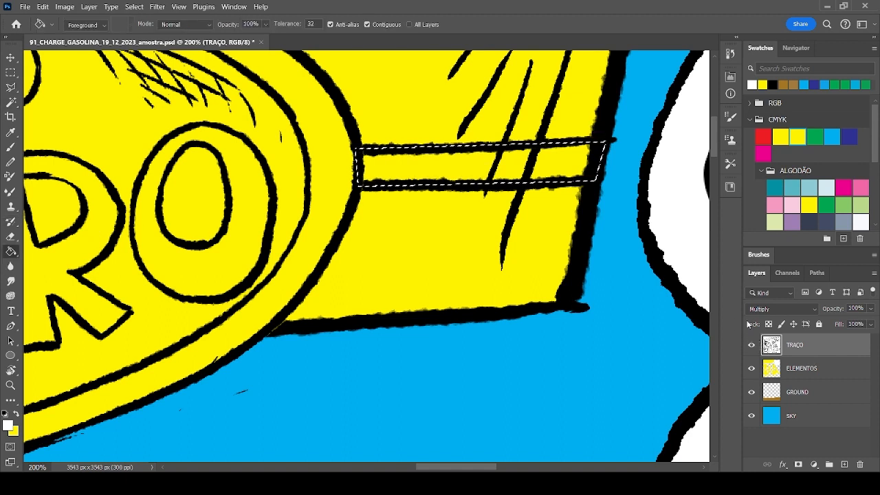
pyautogui.click(487, 158)
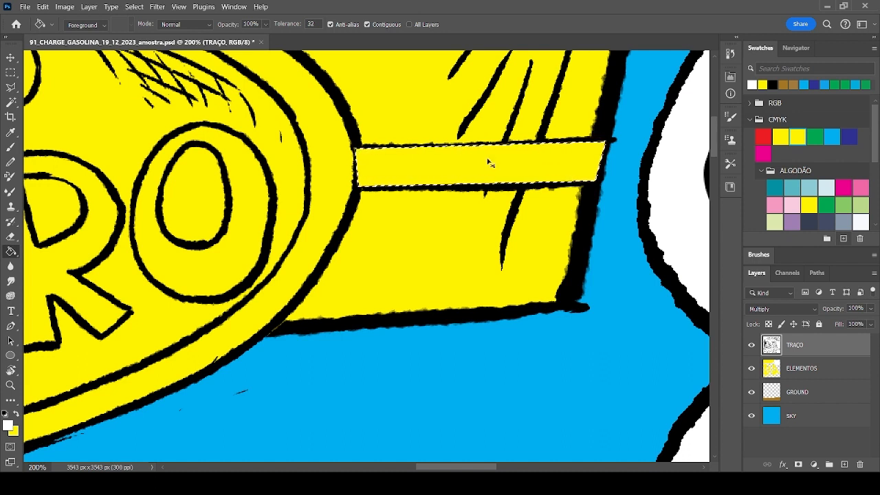
pyautogui.hotkey('ctrl', 'z')
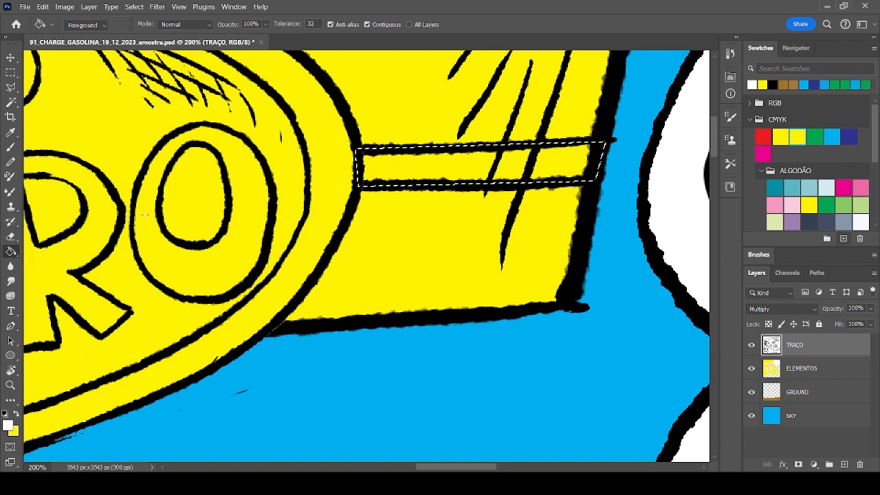
pyautogui.hotkey('ctrl', 'z')
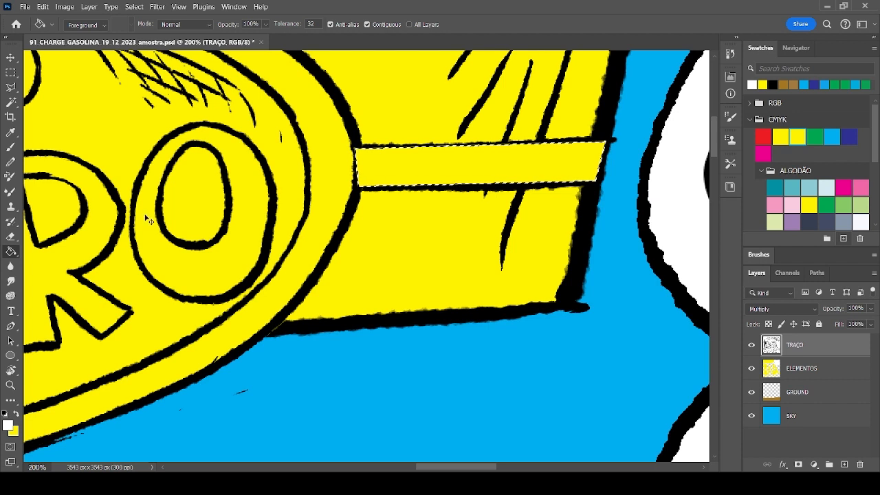
pyautogui.click(454, 166)
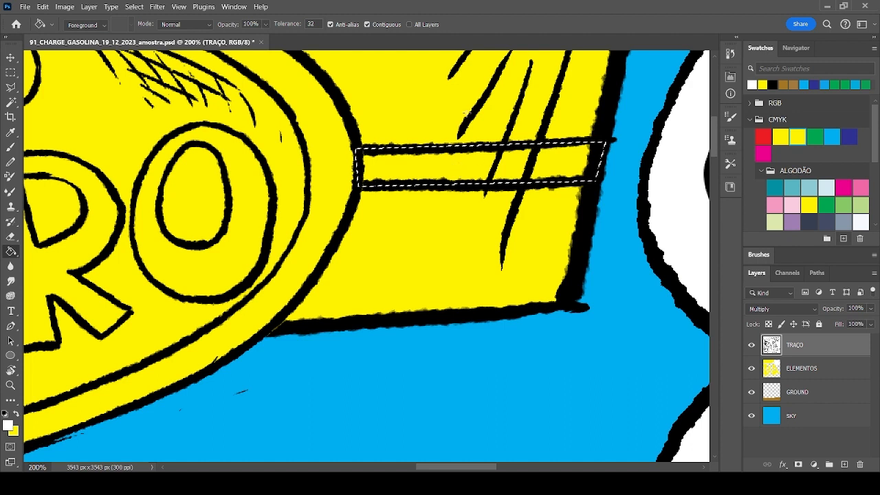
pyautogui.hotkey('ctrl', 'BackSpace')
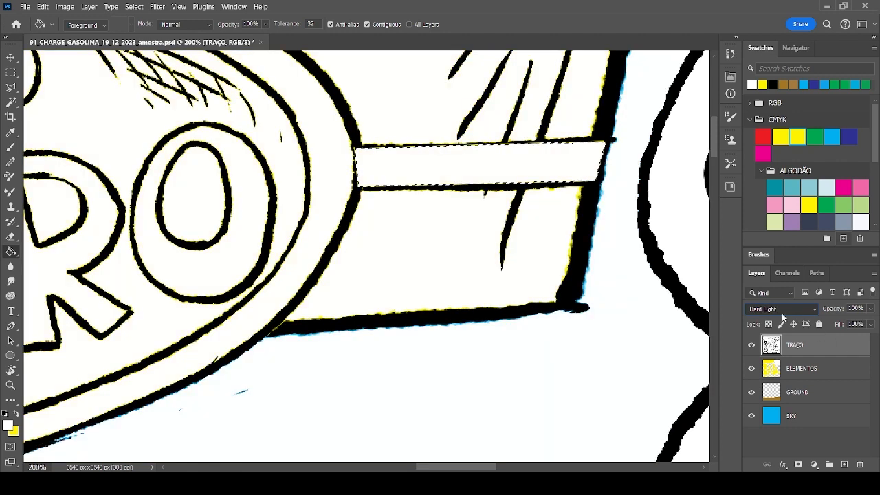
# - Compare the stripe fill with the TRAÇO layer's blend mode at Normal, and restore the mode to Multiply
pyautogui.click(848, 344)
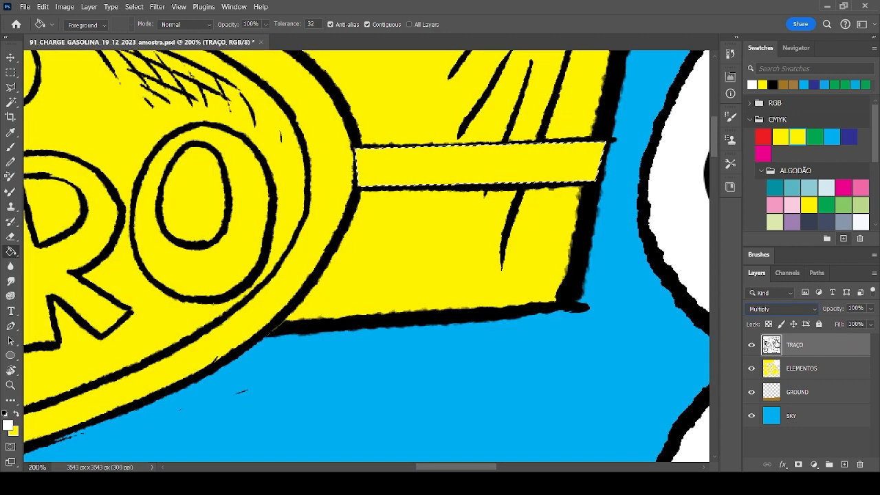
pyautogui.click(814, 312)
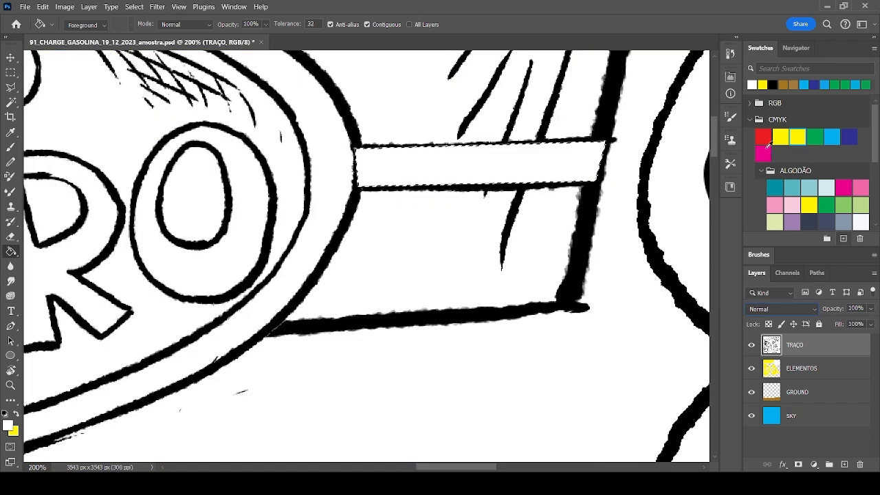
pyautogui.click(795, 311)
pyautogui.click(764, 187)
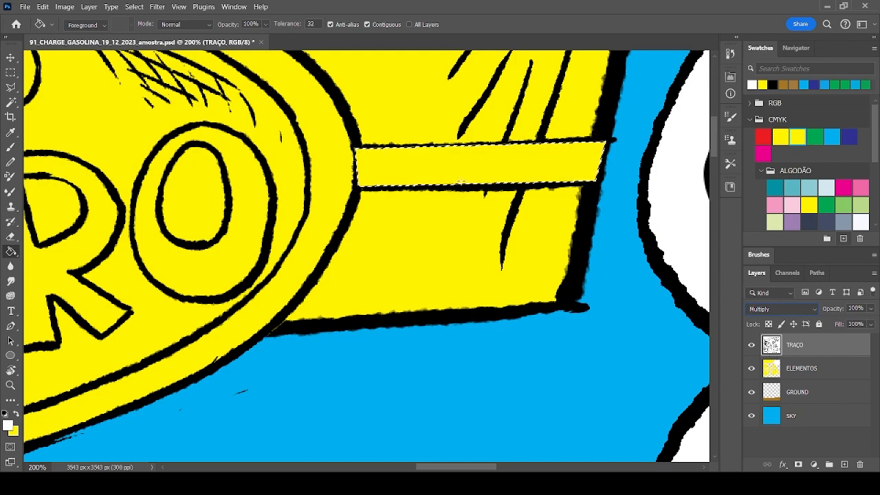
# - Check the stripe on the left side of the sign and undo the white fill on the TRAÇO layer
pyautogui.hotkey('ctrl', '-')
pyautogui.moveTo(270, 209); pyautogui.dragTo(594, 224)
pyautogui.moveTo(325, 208); pyautogui.dragTo(489, 194)
pyautogui.moveTo(264, 222); pyautogui.dragTo(413, 184)
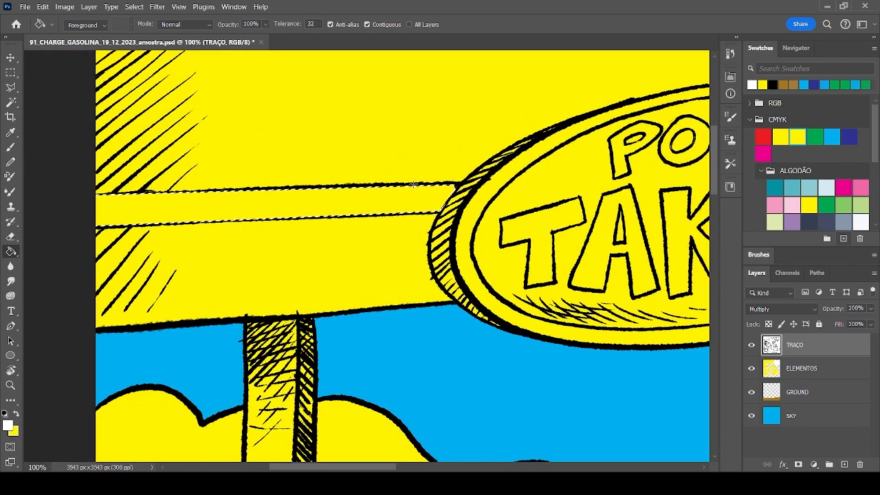
pyautogui.hotkey('ctrl', 'z')
pyautogui.hotkey('ctrl', 'z')
pyautogui.hotkey('ctrl', 'z')
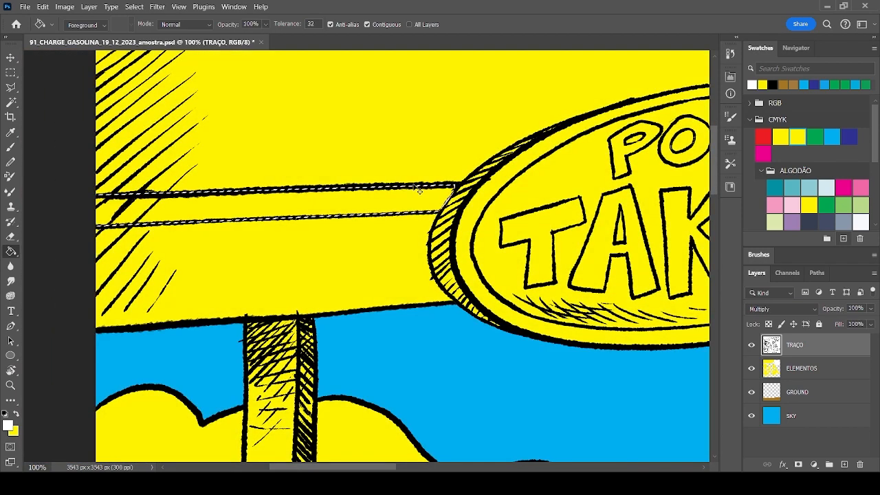
# - Fill the selected stripe on both sides of the sign with white on the ELEMENTOS layer, and clear the selection
pyautogui.hscroll(10, 414, 185)
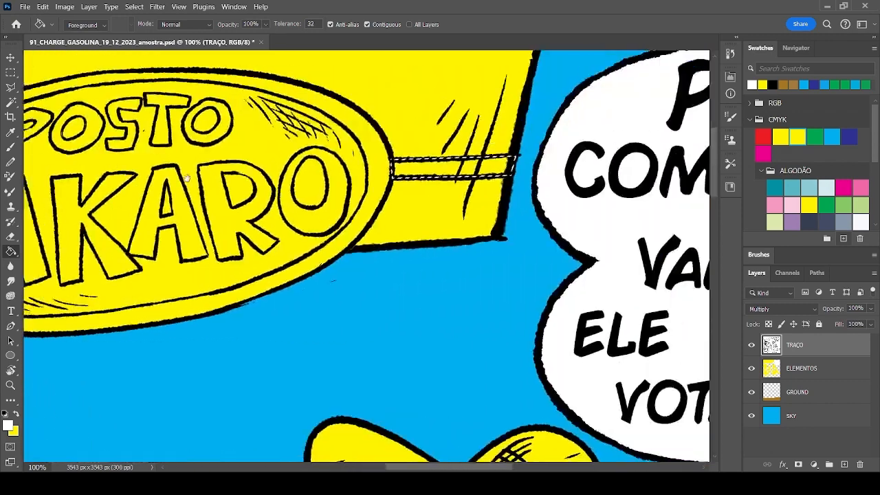
pyautogui.moveTo(539, 153); pyautogui.dragTo(553, 177)
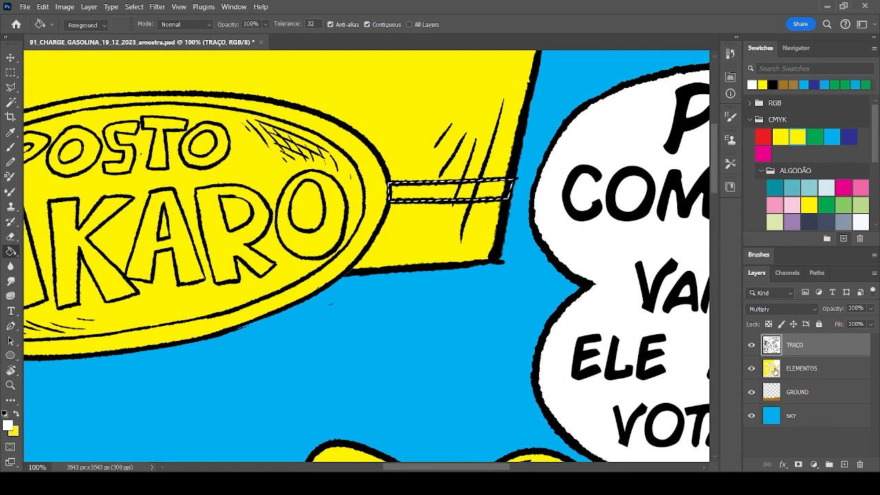
pyautogui.click(775, 370)
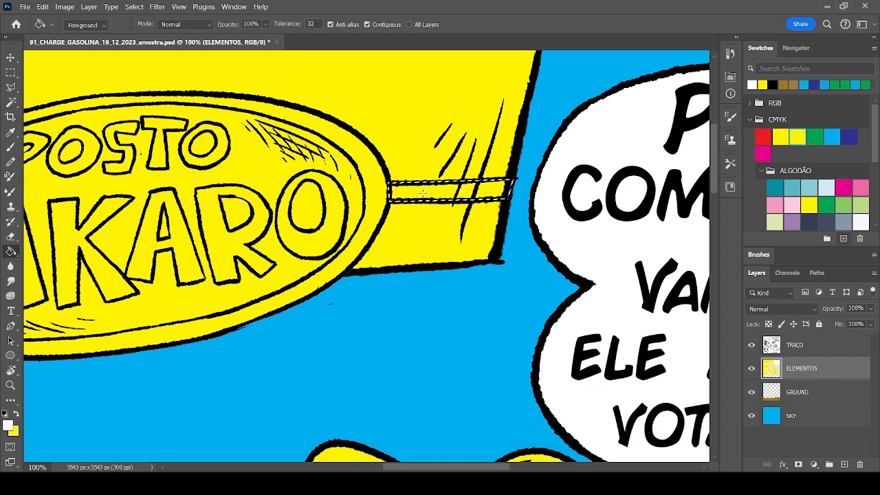
pyautogui.click(752, 345)
pyautogui.click(751, 345)
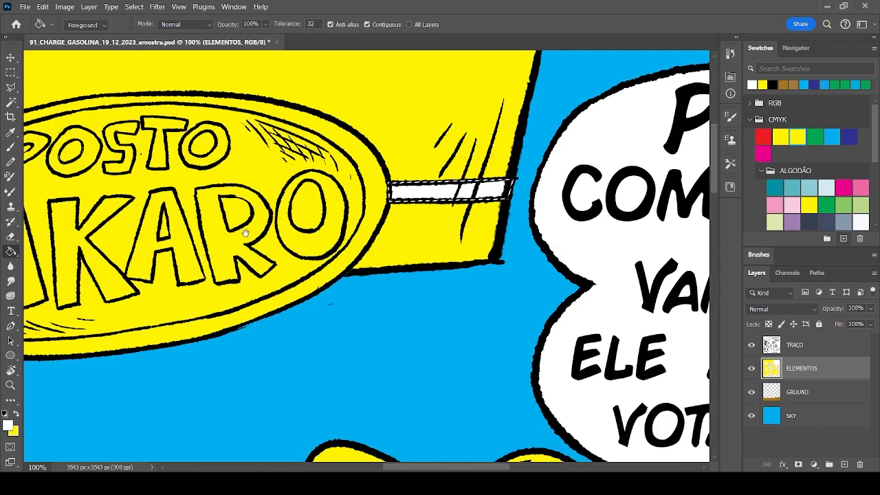
pyautogui.hscroll(-5, 245, 228)
pyautogui.hotkey('ctrl', 'd')
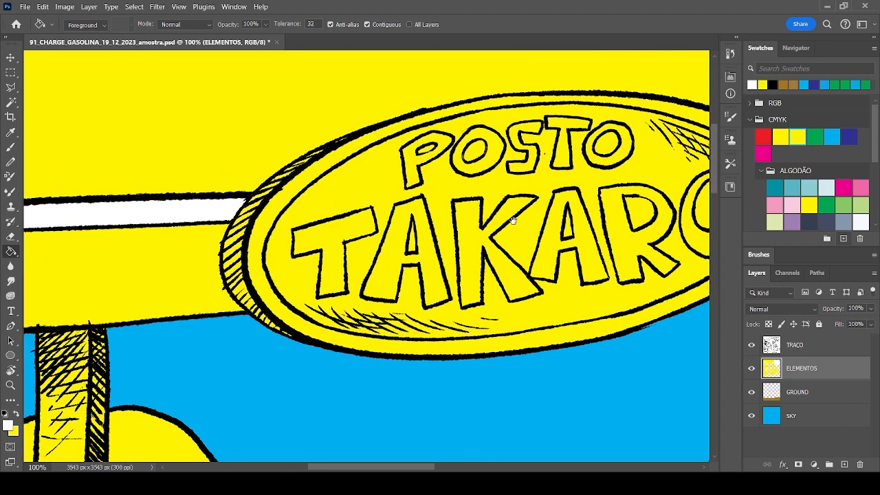
# - Select the hatched thickness along the left edge of the oval POSTO TAKARO sign with the Polygonal Lasso, adding the missed inner strip
pyautogui.moveTo(496, 214); pyautogui.dragTo(420, 188)
pyautogui.click(433, 201)
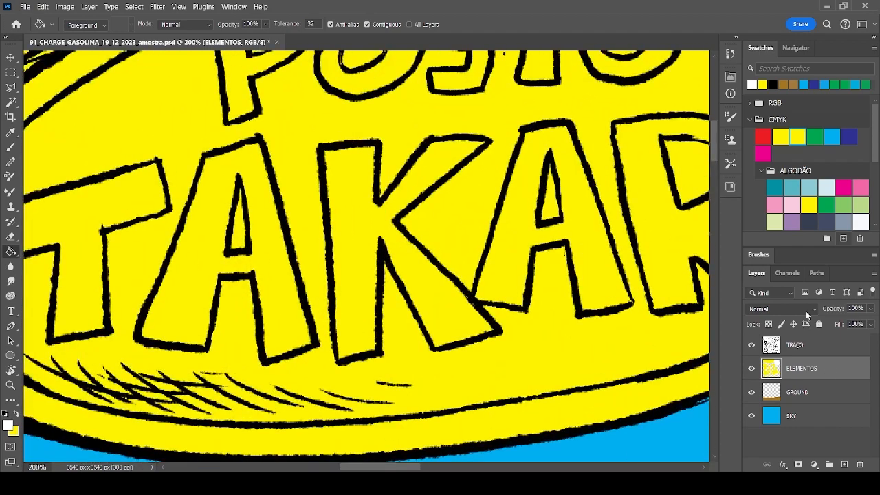
pyautogui.hotkey('ctrl', '-')
pyautogui.hotkey('ctrl', '-')
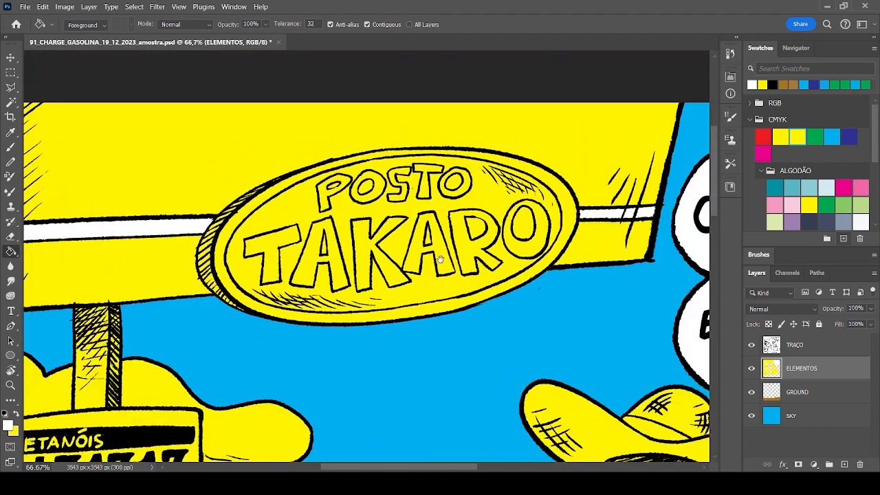
pyautogui.moveTo(440, 259); pyautogui.dragTo(588, 238)
pyautogui.click(610, 226)
pyautogui.moveTo(349, 229); pyautogui.dragTo(429, 233)
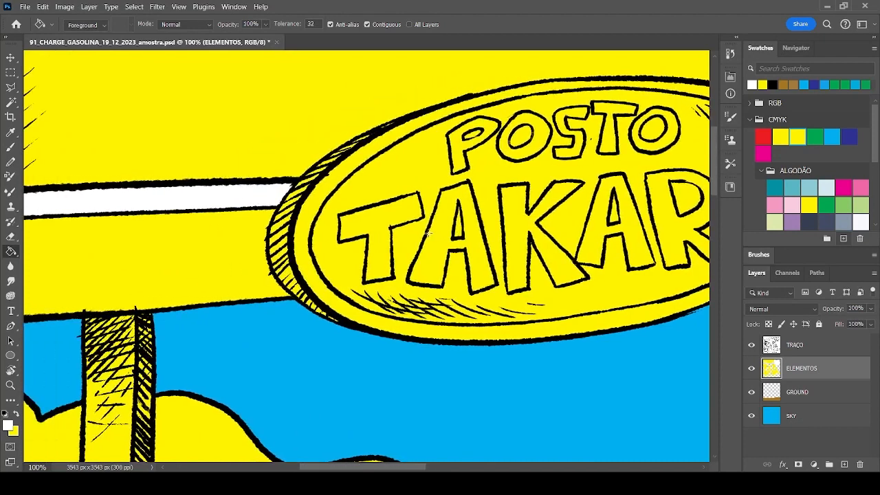
pyautogui.click(12, 87)
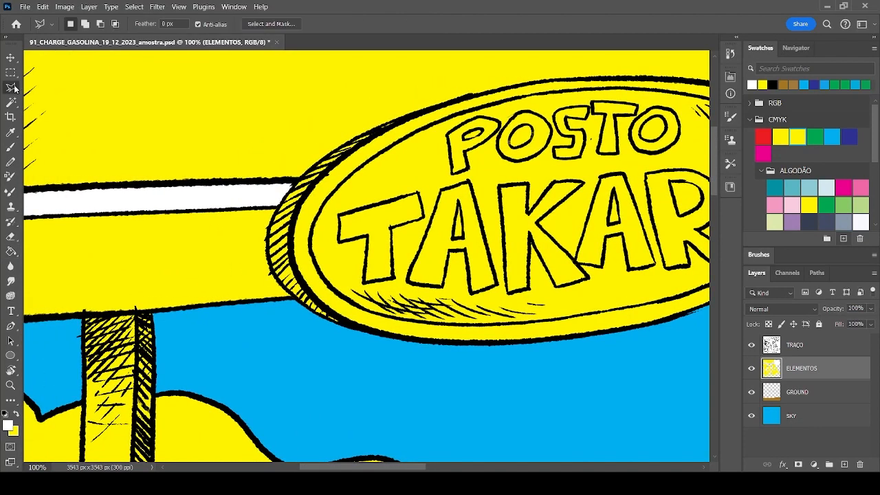
pyautogui.click(408, 115)
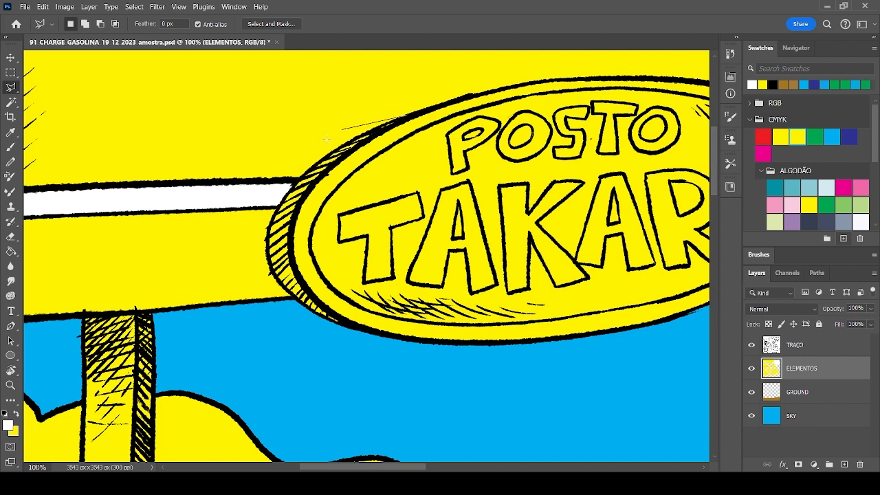
pyautogui.click(366, 133)
pyautogui.click(316, 165)
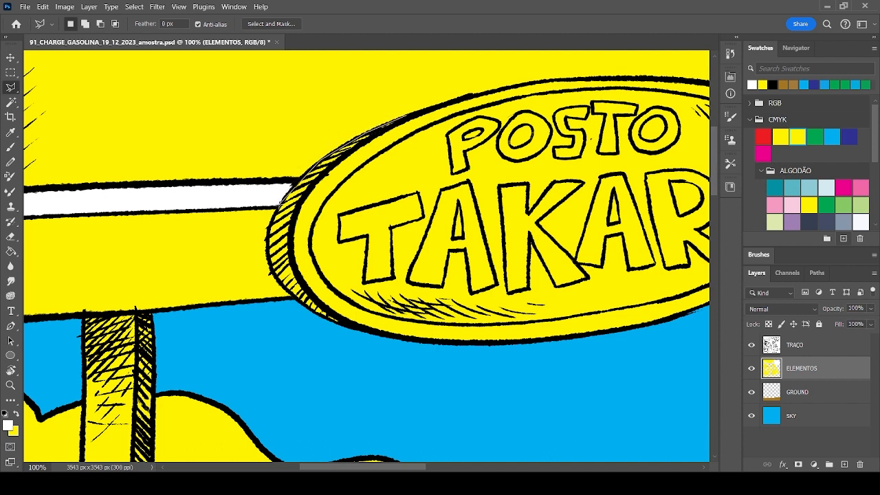
pyautogui.click(280, 205)
pyautogui.click(272, 274)
pyautogui.click(356, 326)
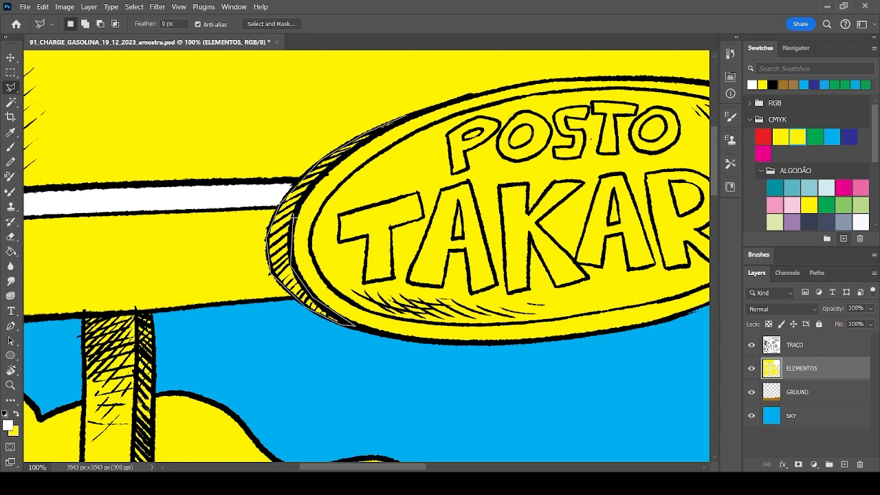
pyautogui.click(293, 217)
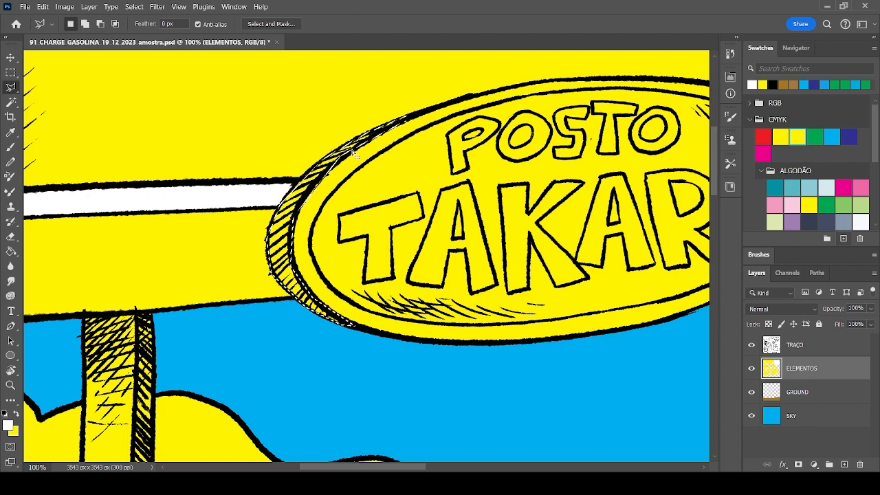
pyautogui.press('shift')
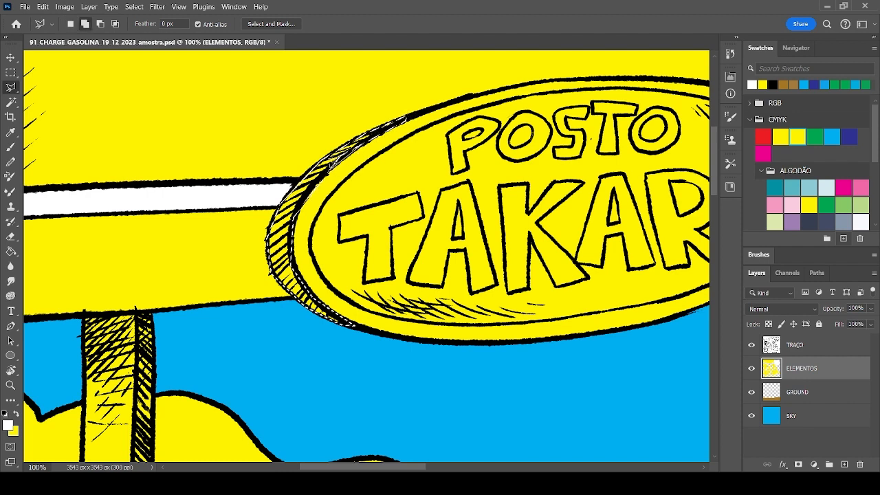
pyautogui.click(366, 143)
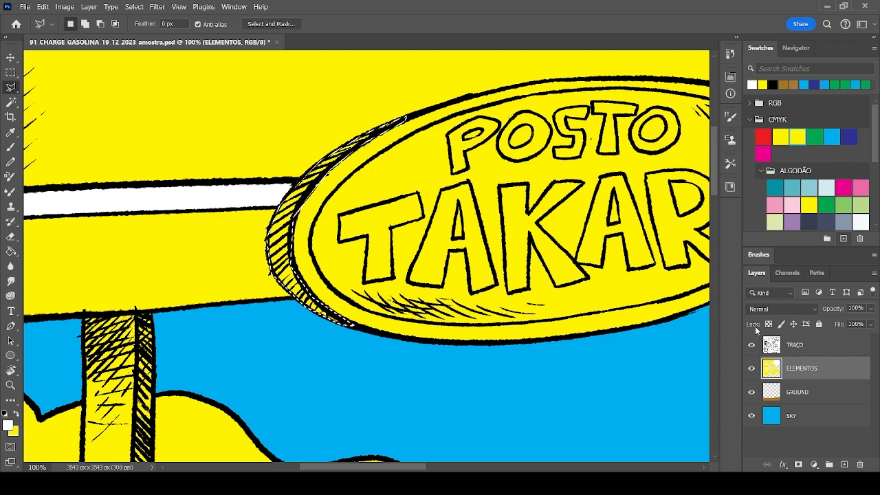
# - Fill the selected hatched sign edge with the grey-blue ALGODÃO swatch on the ELEMENTOS layer
pyautogui.click(857, 219)
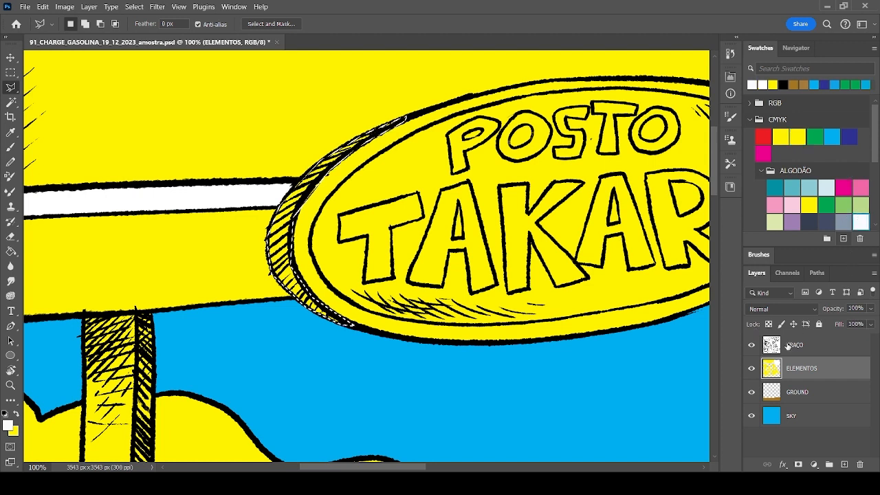
pyautogui.press('alt')
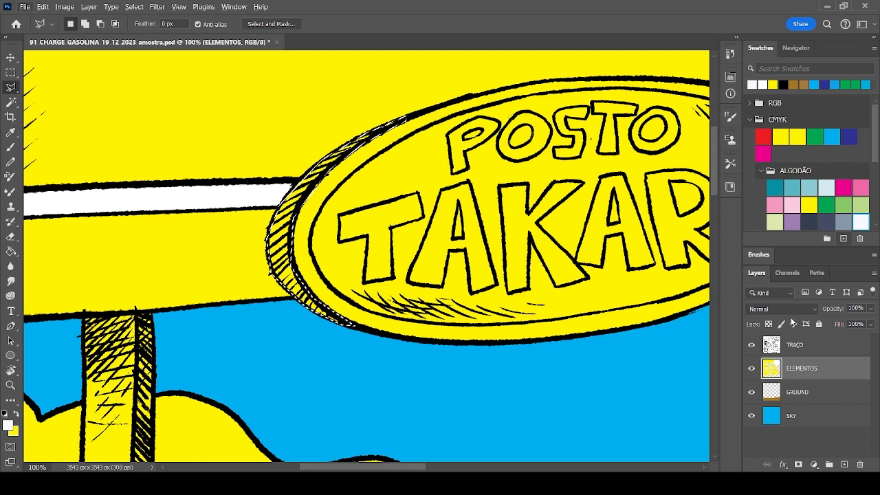
pyautogui.click(844, 221)
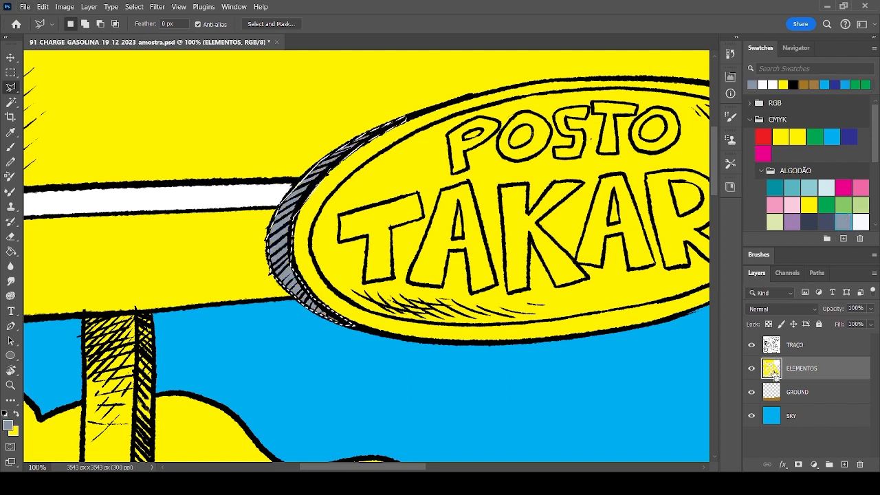
pyautogui.hotkey('alt', 'BackSpace')
# - Select the missed yellow sliver on the sign edge beside the white stripe, fill it with the same grey-blue, and clear the selection
pyautogui.moveTo(436, 225); pyautogui.dragTo(458, 219)
pyautogui.moveTo(322, 201); pyautogui.dragTo(399, 234)
pyautogui.moveTo(272, 192); pyautogui.dragTo(298, 185)
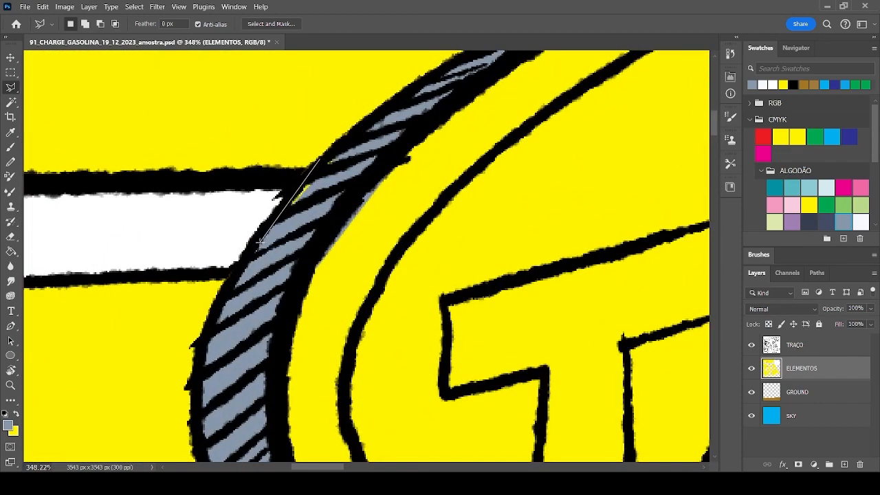
pyautogui.click(321, 159)
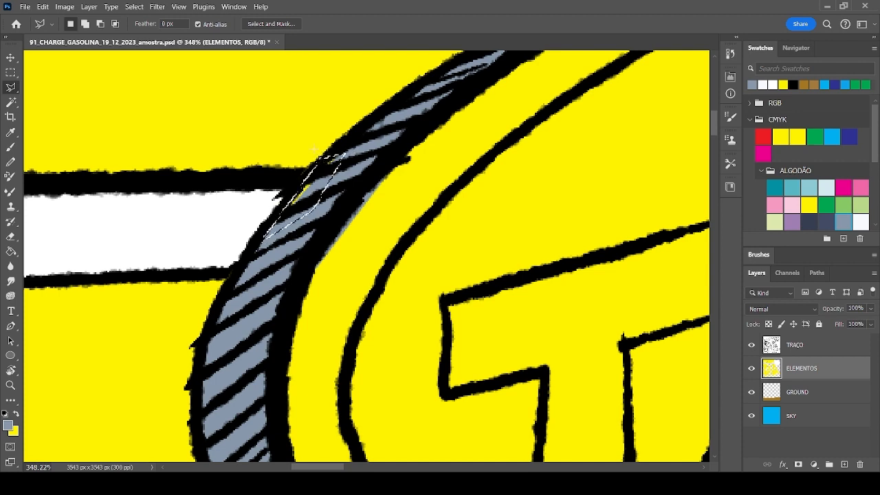
pyautogui.hotkey('alt', 'BackSpace')
pyautogui.hotkey('ctrl', 'd')
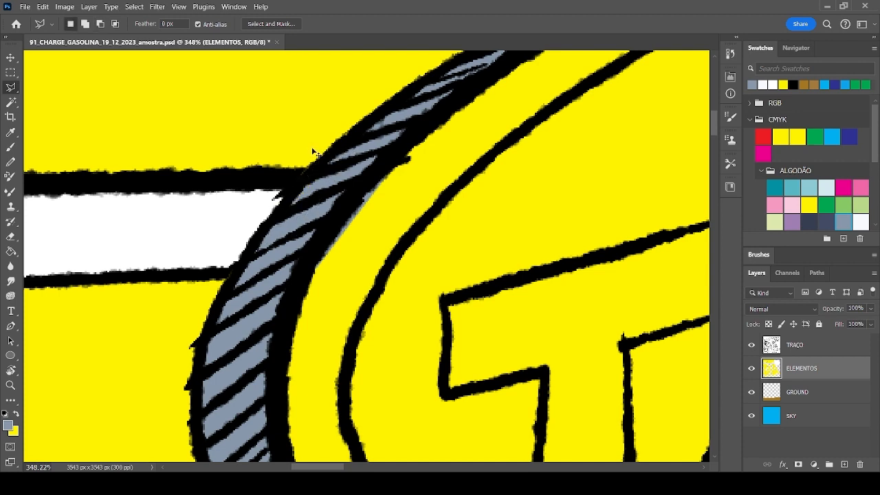
# - Switch to the Brush tool to work around the oval POSTO TAKARO sign on the ELEMENTOS layer
pyautogui.hotkey('ctrl', '0')
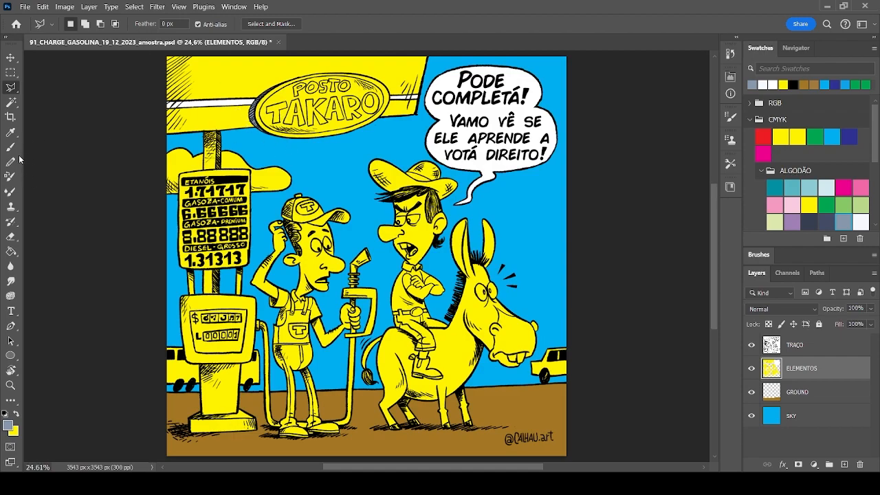
pyautogui.press('b')
pyautogui.scroll(7, 308, 111)
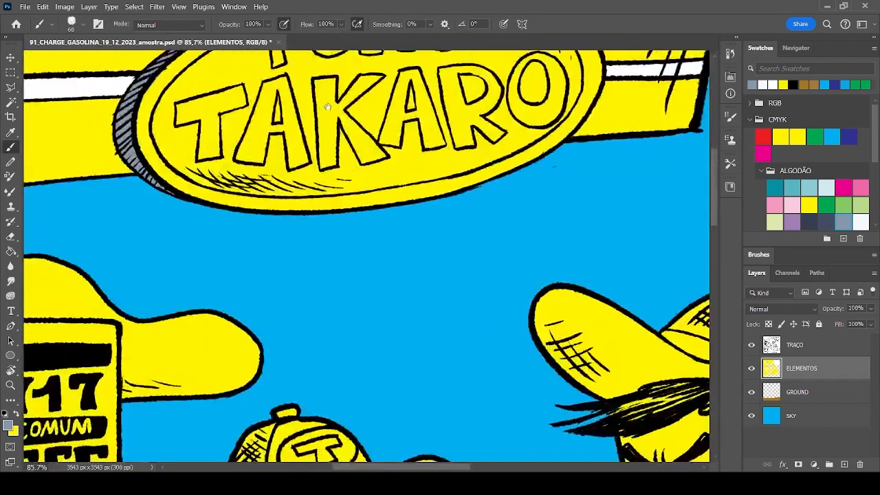
pyautogui.moveTo(318, 108); pyautogui.dragTo(401, 225)
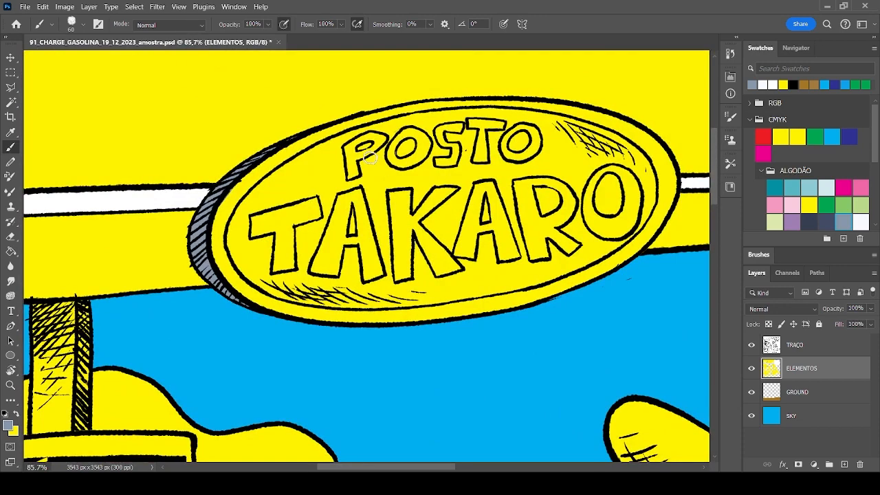
pyautogui.moveTo(385, 177); pyautogui.dragTo(472, 216)
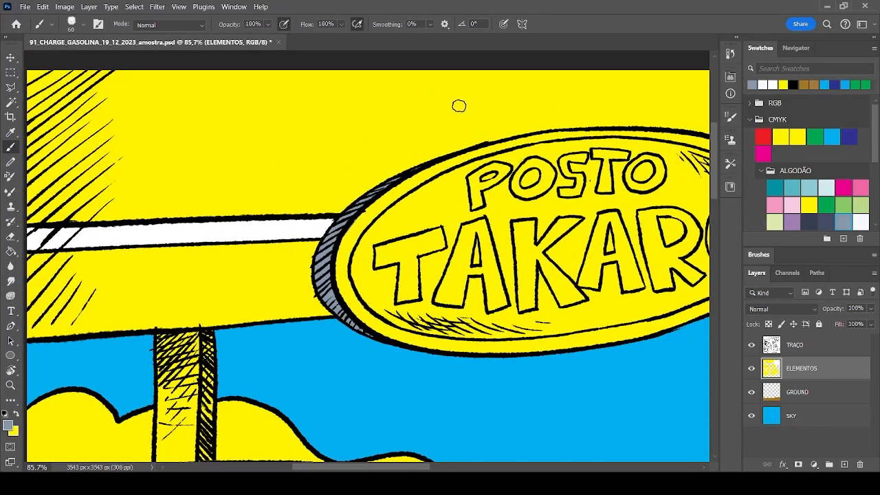
pyautogui.moveTo(464, 106); pyautogui.dragTo(293, 166)
pyautogui.hotkey('ctrl', 'z')
pyautogui.moveTo(219, 173)
pyautogui.mouseDown()
pyautogui.moveTo(379, 119)
pyautogui.moveTo(444, 112)
pyautogui.moveTo(293, 153)
pyautogui.mouseUp()
pyautogui.hotkey('ctrl', 'z')
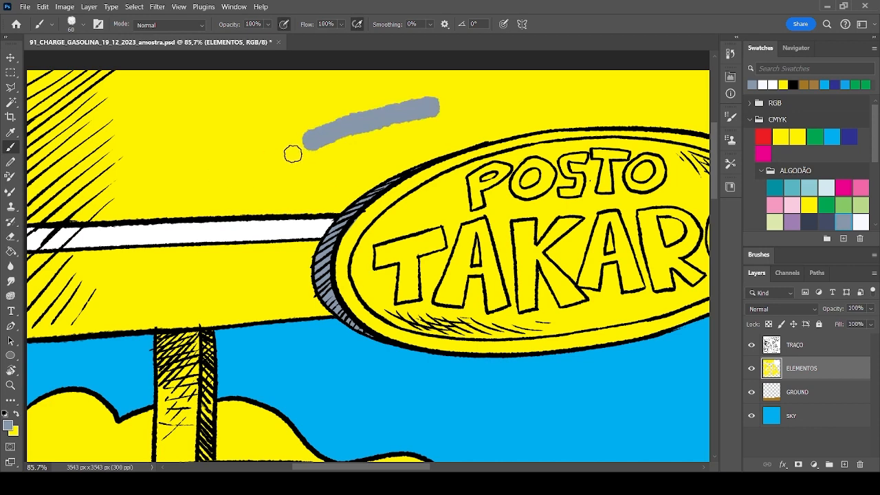
pyautogui.hotkey('ctrl', 'z')
# - Set white as the painting colour, reduce the brush to 40 px and fill the first T of TAKARO on the ELEMENTOS layer
pyautogui.moveTo(332, 232); pyautogui.dragTo(442, 163)
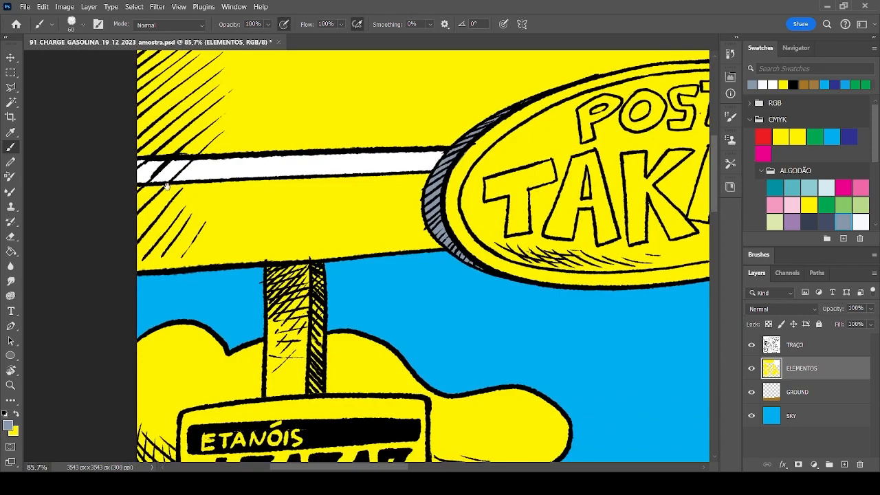
pyautogui.moveTo(359, 196); pyautogui.dragTo(167, 202)
pyautogui.scroll(4, 369, 174)
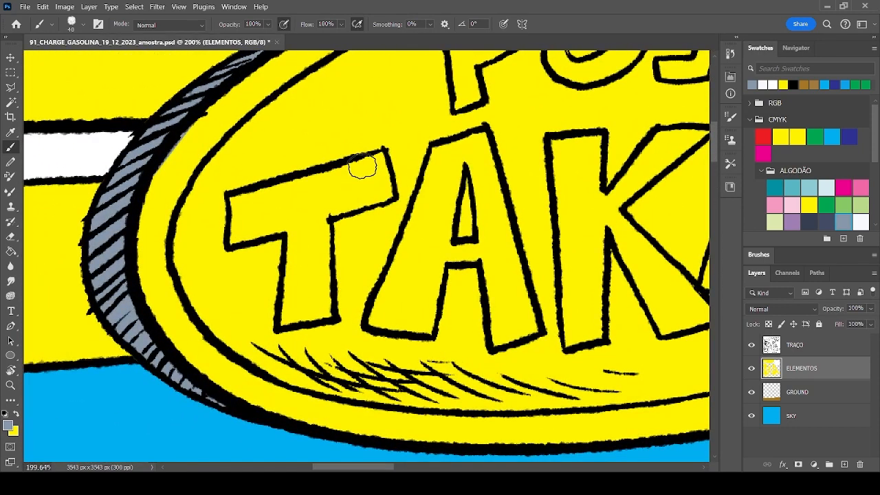
pyautogui.press('d')
pyautogui.press('[')
pyautogui.press('[')
pyautogui.press('x')
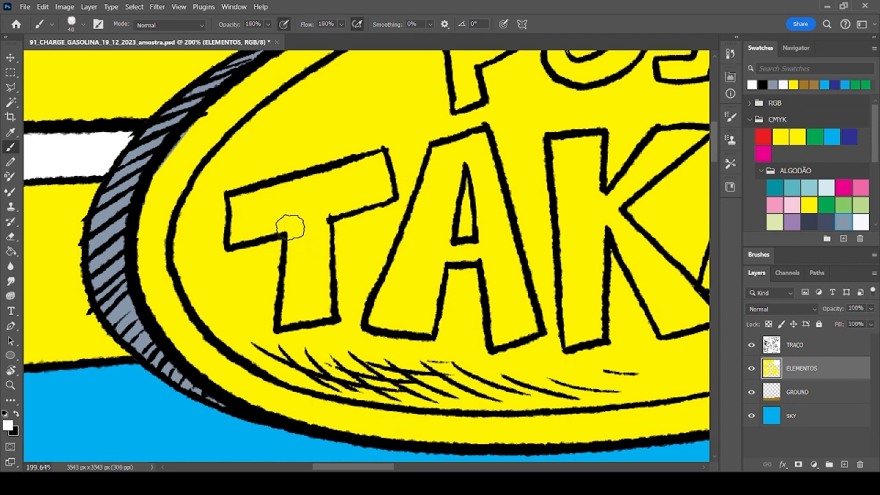
pyautogui.moveTo(280, 212); pyautogui.dragTo(358, 202)
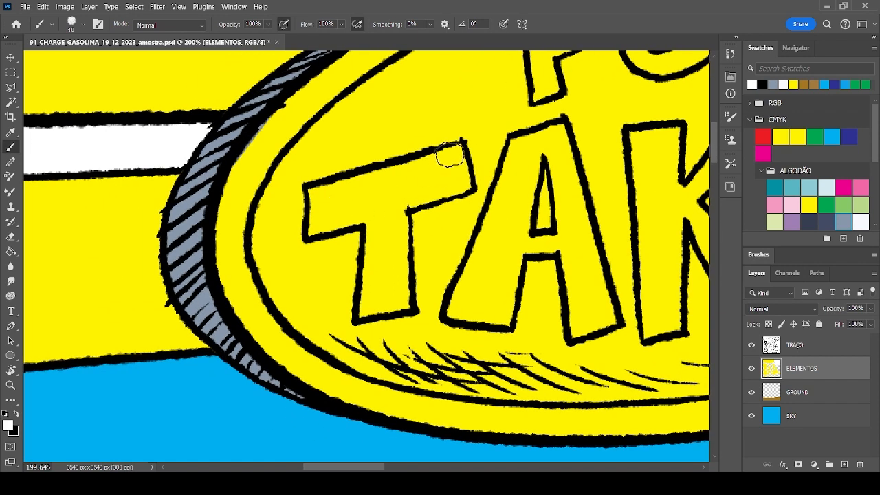
pyautogui.moveTo(453, 157)
pyautogui.mouseDown()
pyautogui.moveTo(354, 194)
pyautogui.moveTo(395, 175)
pyautogui.moveTo(325, 194)
pyautogui.moveTo(317, 227)
pyautogui.moveTo(351, 207)
pyautogui.moveTo(435, 190)
pyautogui.moveTo(449, 180)
pyautogui.moveTo(451, 157)
pyautogui.moveTo(457, 183)
pyautogui.moveTo(447, 172)
pyautogui.moveTo(380, 210)
pyautogui.moveTo(375, 274)
pyautogui.moveTo(398, 208)
pyautogui.moveTo(389, 306)
pyautogui.moveTo(375, 307)
pyautogui.moveTo(378, 296)
pyautogui.moveTo(371, 307)
pyautogui.moveTo(391, 303)
pyautogui.moveTo(388, 240)
pyautogui.mouseUp()
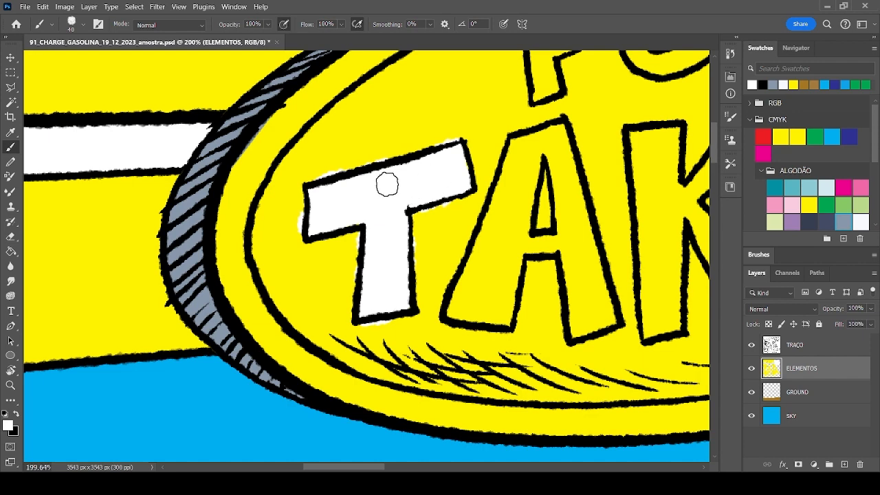
pyautogui.moveTo(333, 196); pyautogui.dragTo(379, 187)
# - Outline the area around the T with the Polygonal Lasso, tracing the letter's contour so the letter itself stays outside the selection
pyautogui.press('l')
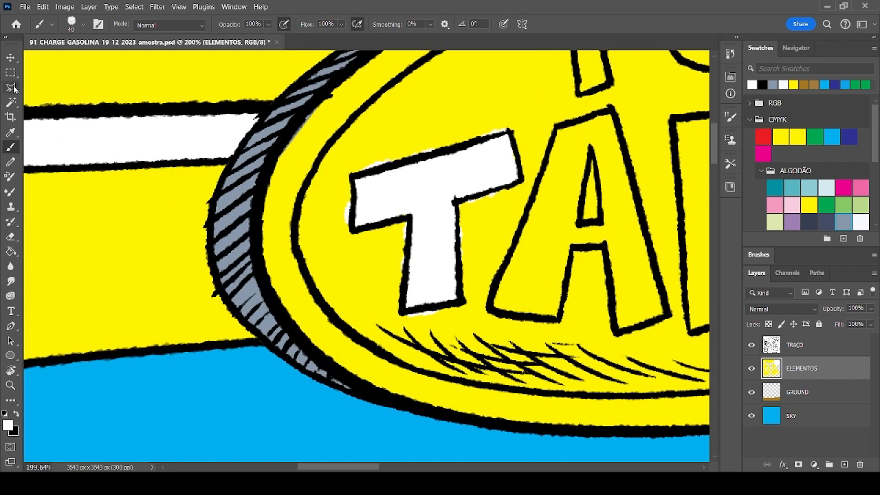
pyautogui.click(352, 177)
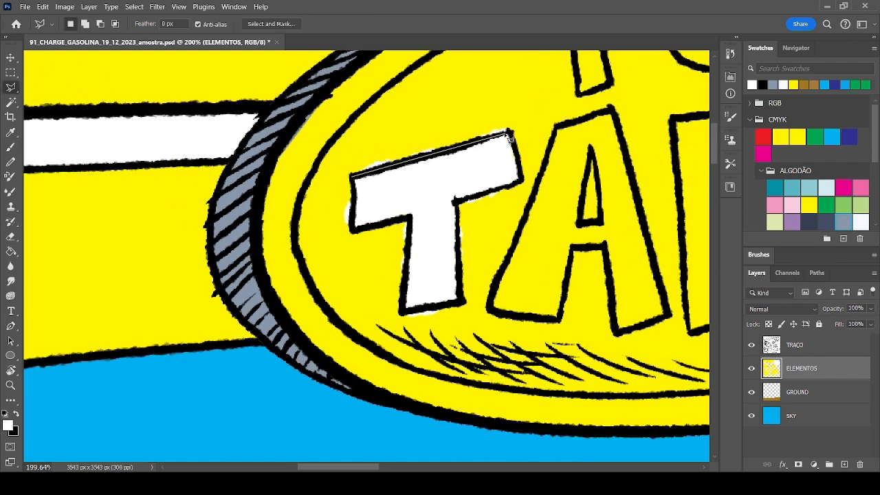
pyautogui.click(514, 112)
pyautogui.click(319, 157)
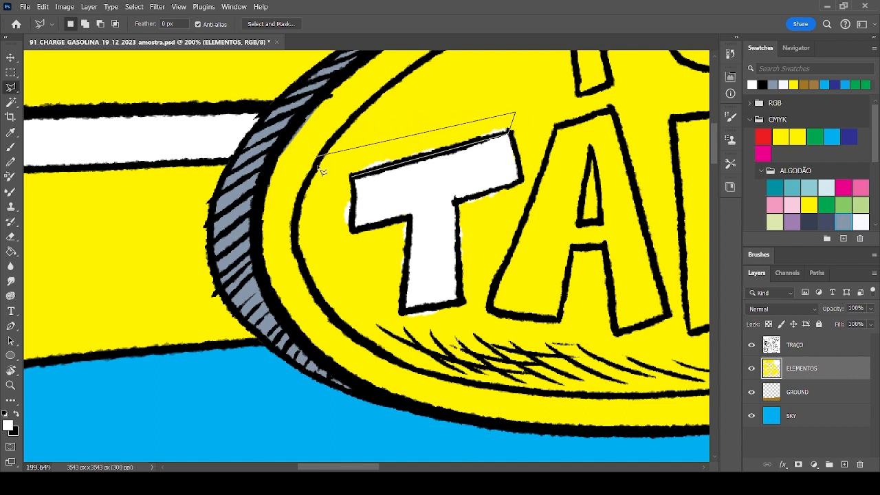
pyautogui.click(324, 301)
pyautogui.click(433, 342)
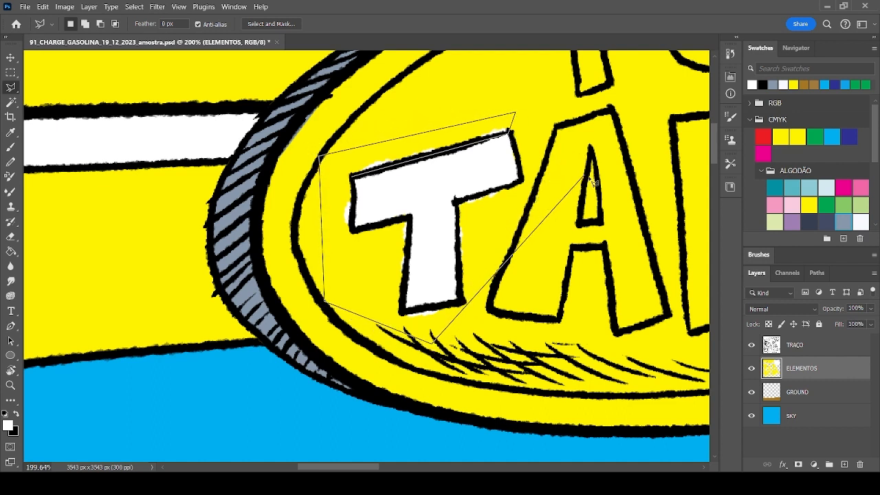
pyautogui.click(599, 199)
pyautogui.click(547, 109)
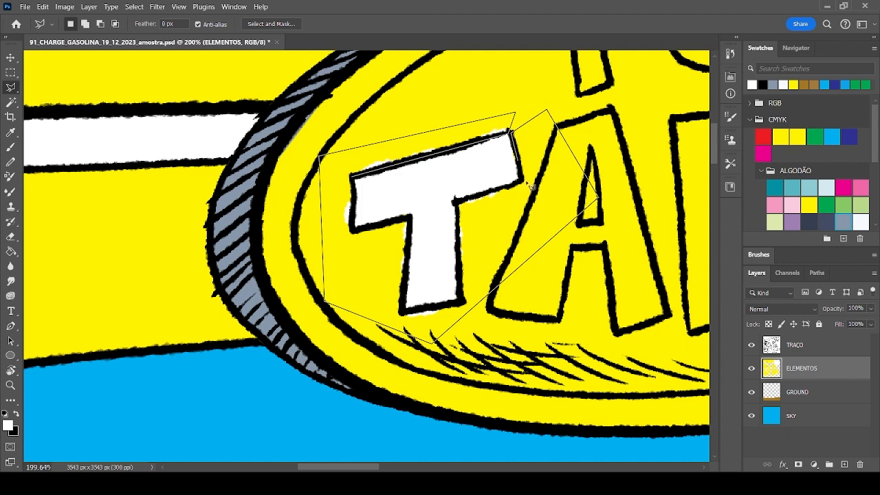
pyautogui.click(454, 202)
pyautogui.click(461, 303)
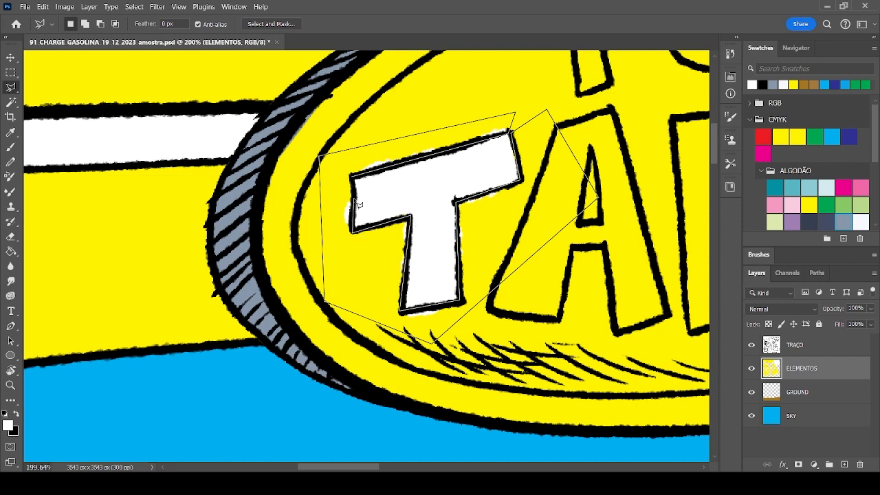
pyautogui.click(354, 182)
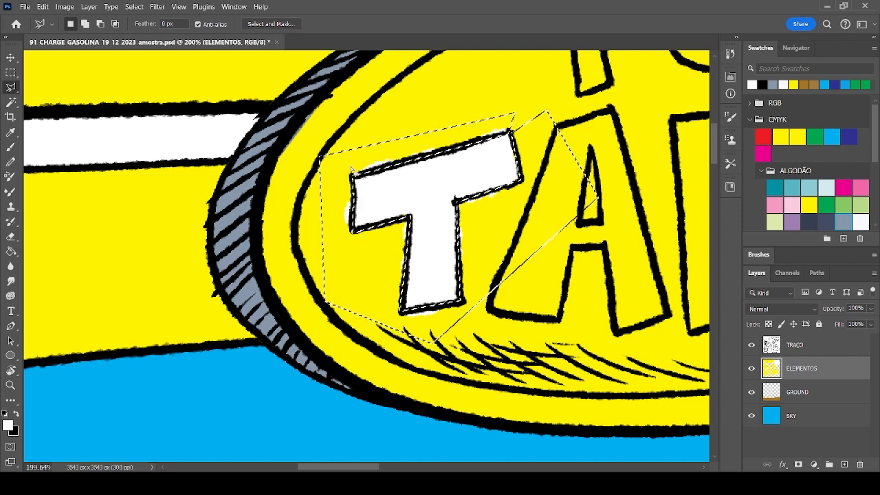
# - Cover the white overspill around the T with the sign's sampled yellow inside the selection and deselect
pyautogui.press('Delete')
pyautogui.hotkey('ctrl', 'z')
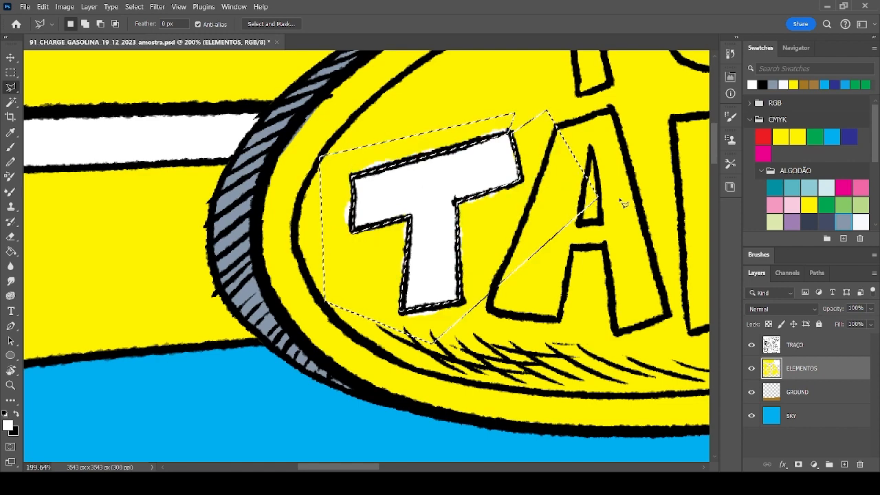
pyautogui.press('b')
pyautogui.keyDown('alt'); pyautogui.click(454, 103); pyautogui.keyUp('alt')
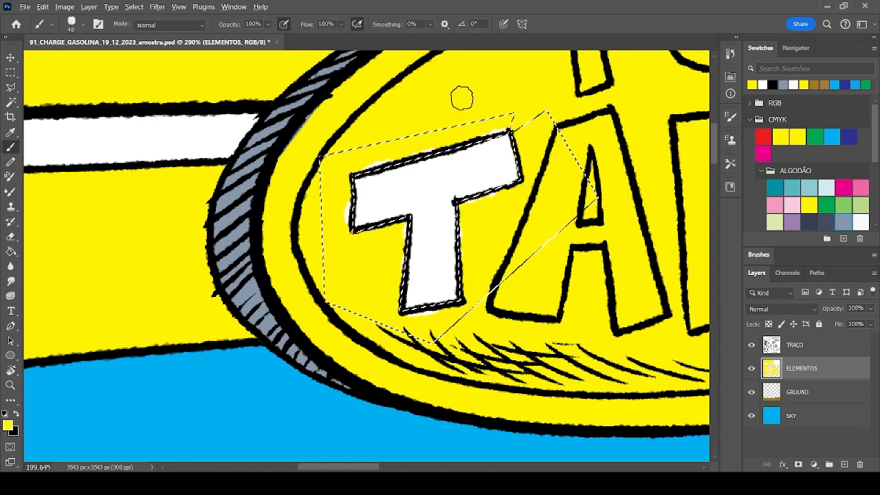
pyautogui.hotkey('ctrl', 'd')
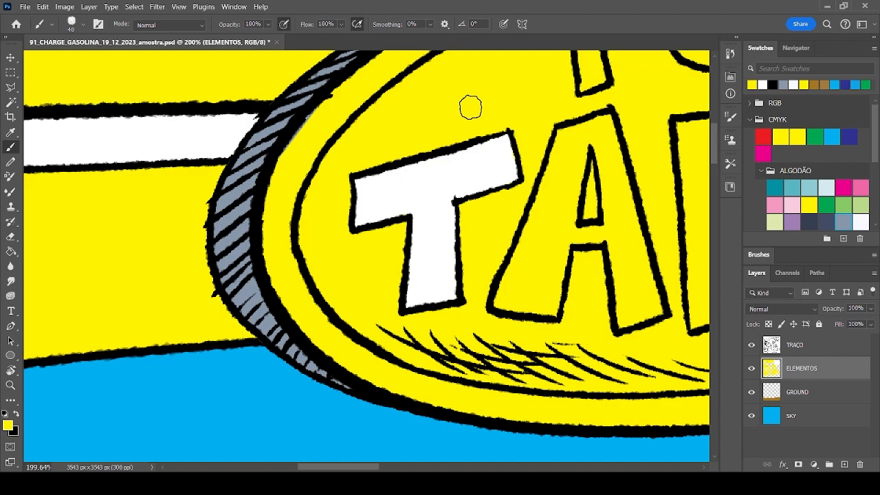
pyautogui.hotkey('ctrl', '-')
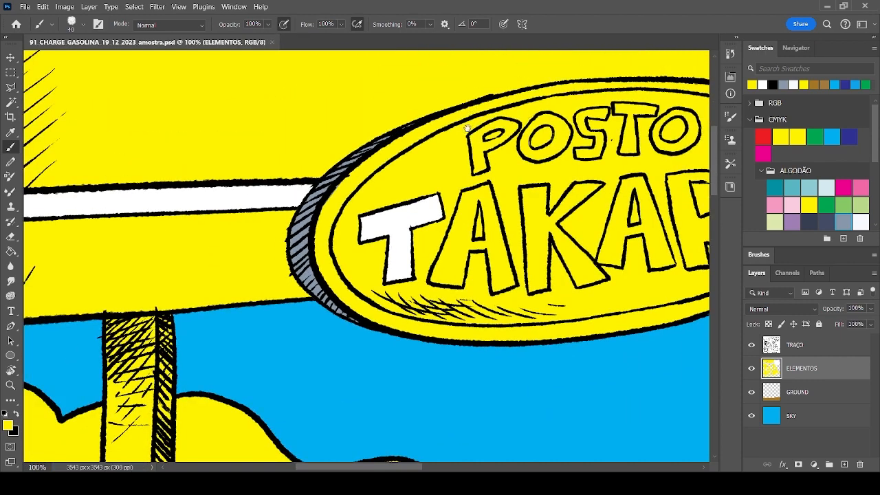
pyautogui.press('l')
pyautogui.keyDown('ctrl'); pyautogui.click(537, 233); pyautogui.keyUp('ctrl')
pyautogui.moveTo(458, 237); pyautogui.dragTo(519, 219)
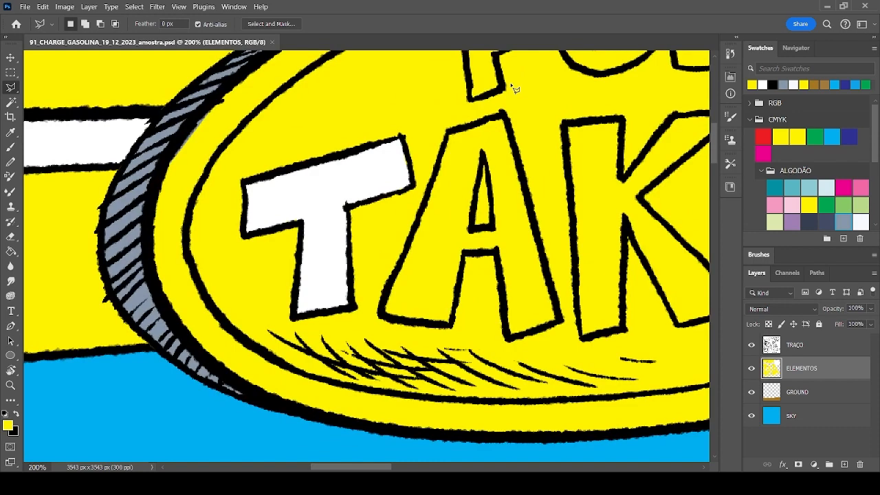
pyautogui.moveTo(516, 127); pyautogui.dragTo(549, 206)
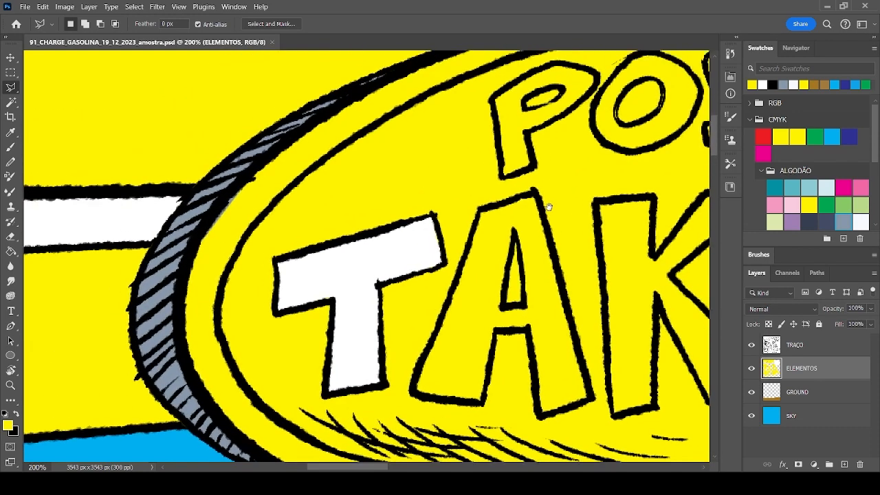
pyautogui.hotkey('ctrl', '-')
pyautogui.hotkey('ctrl', '-')
pyautogui.hotkey('ctrl', '-')
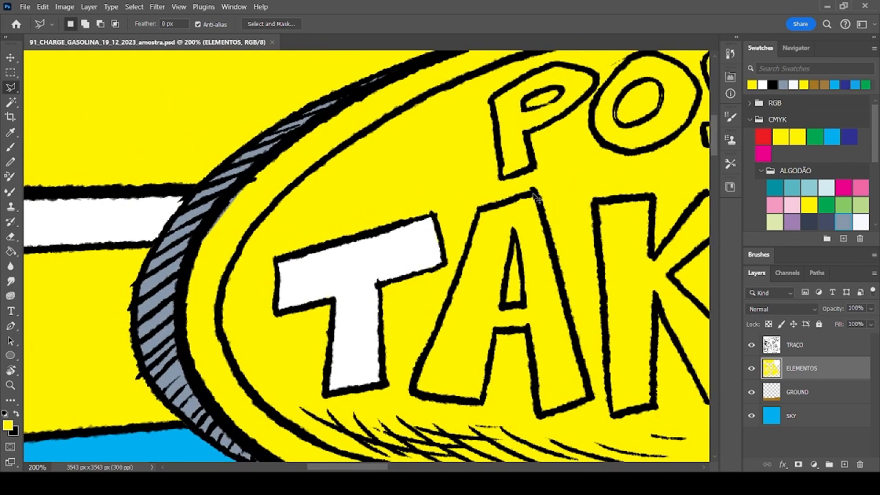
pyautogui.keyDown('ctrl'); pyautogui.click(368, 303); pyautogui.keyUp('ctrl')
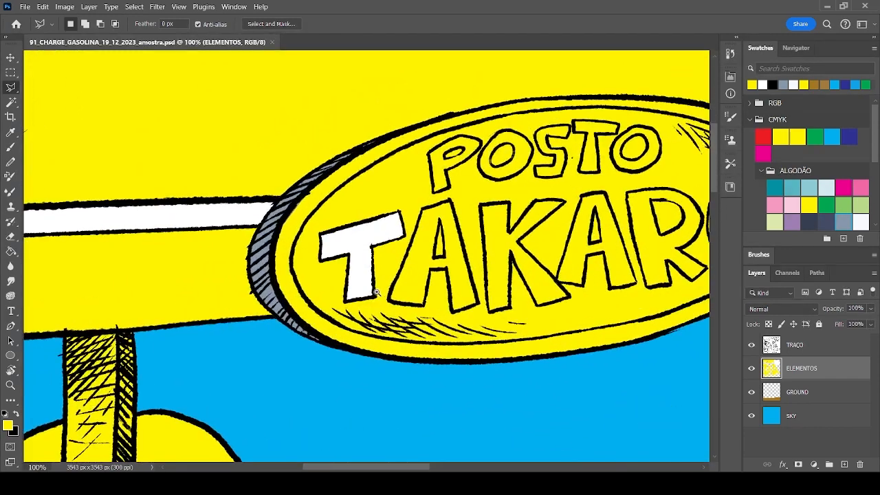
pyautogui.moveTo(455, 166); pyautogui.dragTo(455, 200)
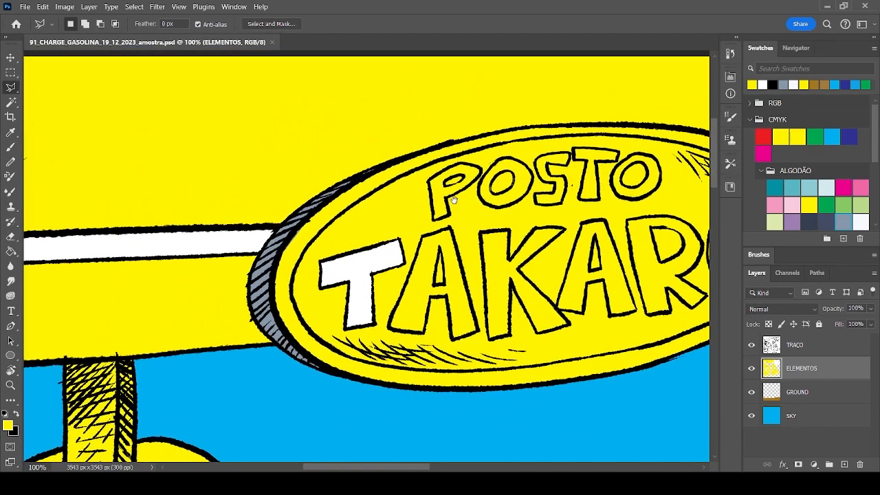
pyautogui.moveTo(537, 147); pyautogui.dragTo(496, 141)
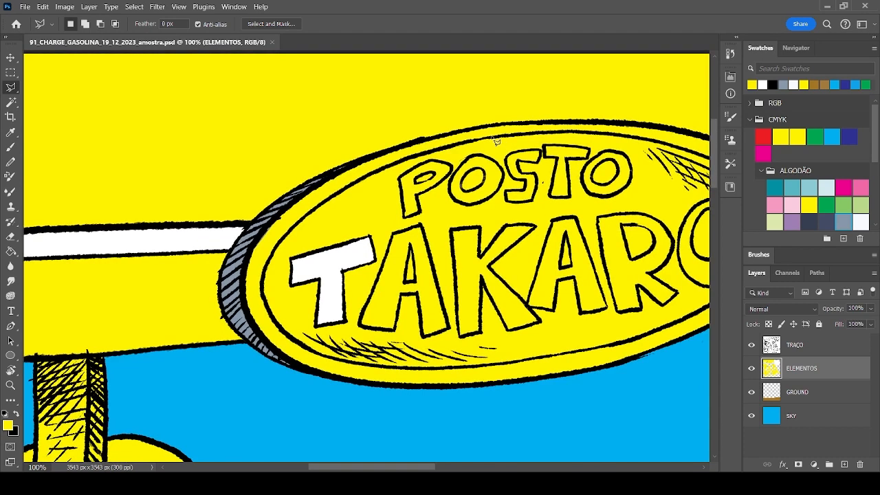
pyautogui.moveTo(363, 245); pyautogui.dragTo(367, 214)
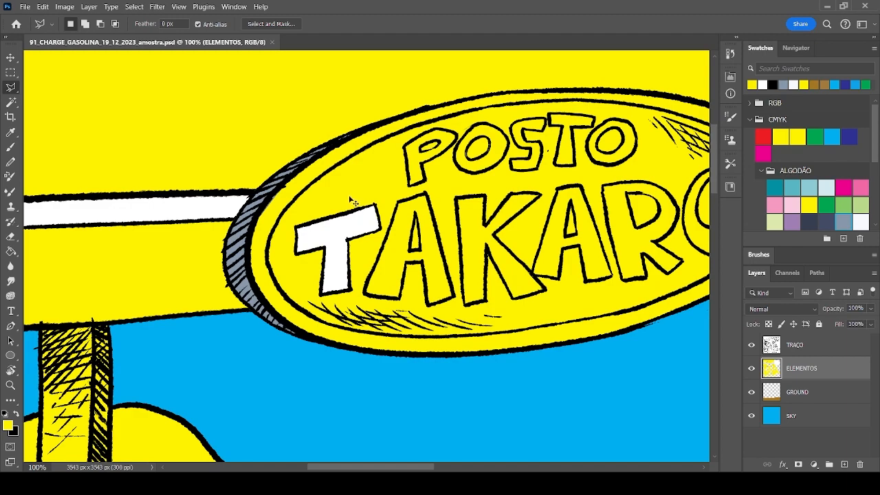
pyautogui.scroll(-1, 351, 200)
pyautogui.moveTo(442, 281); pyautogui.dragTo(462, 198)
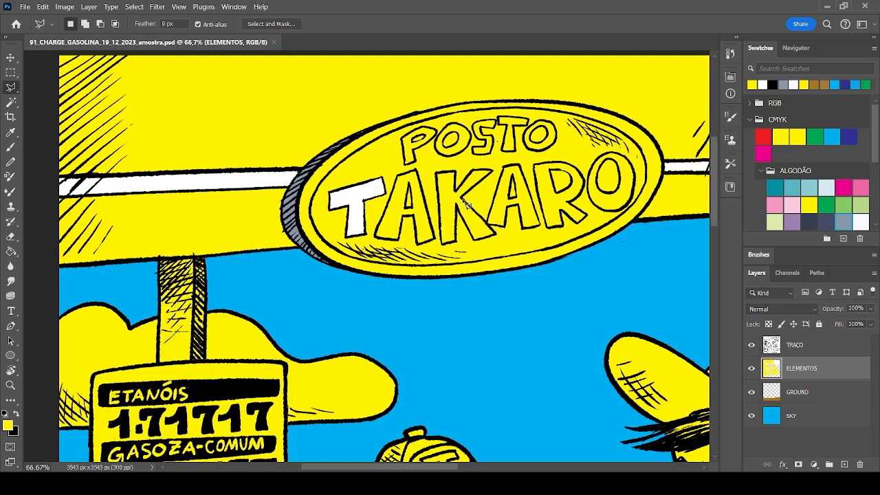
pyautogui.hscroll(3, 467, 205)
pyautogui.keyDown('ctrl'); pyautogui.click(320, 210); pyautogui.keyUp('ctrl')
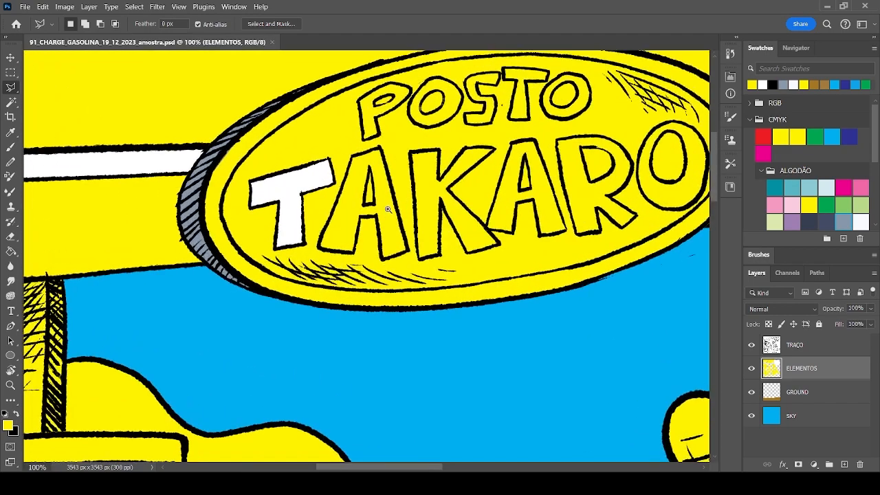
pyautogui.keyDown('ctrl'); pyautogui.click(387, 207); pyautogui.keyUp('ctrl')
pyautogui.moveTo(324, 199); pyautogui.dragTo(551, 278)
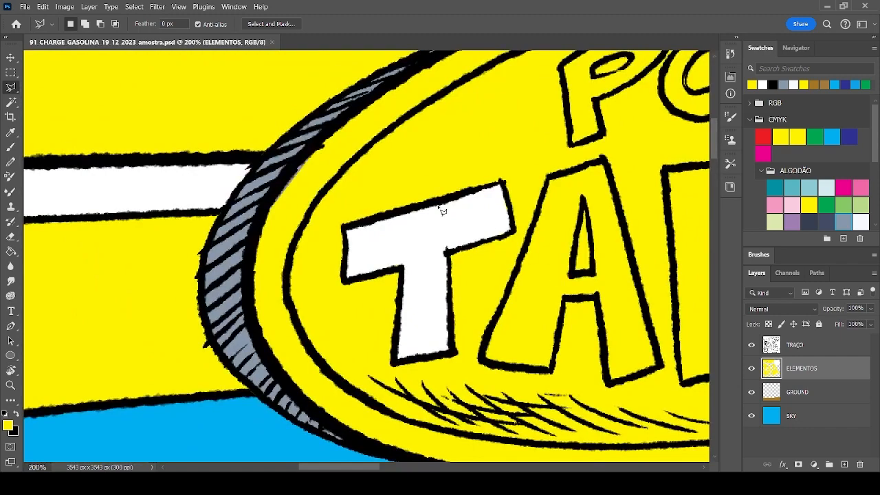
# - Brush white over the left leg and apex of the first A in TAKARO on the ELEMENTOS layer
pyautogui.click(14, 147)
pyautogui.moveTo(515, 190); pyautogui.dragTo(452, 160)
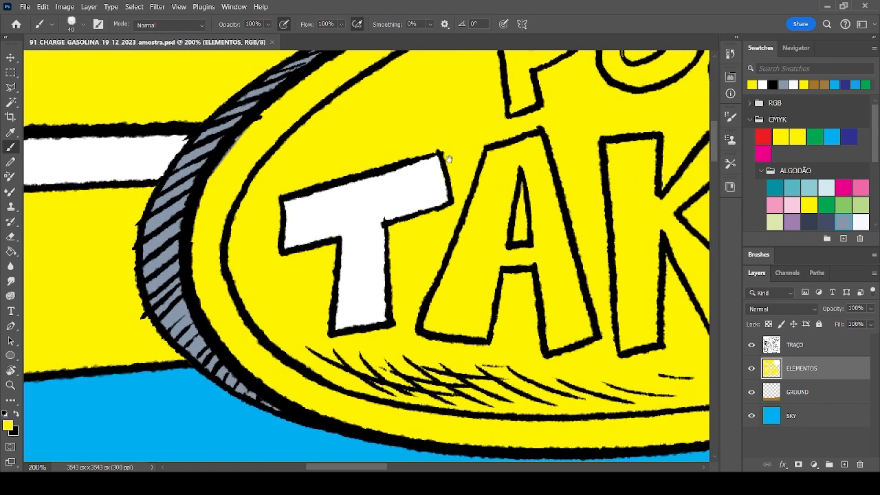
pyautogui.moveTo(497, 195)
pyautogui.mouseDown()
pyautogui.moveTo(498, 187)
pyautogui.moveTo(492, 206)
pyautogui.moveTo(492, 177)
pyautogui.moveTo(474, 256)
pyautogui.moveTo(477, 232)
pyautogui.moveTo(491, 226)
pyautogui.moveTo(454, 314)
pyautogui.moveTo(492, 171)
pyautogui.moveTo(511, 151)
pyautogui.mouseUp()
pyautogui.press('d')
pyautogui.press('x')
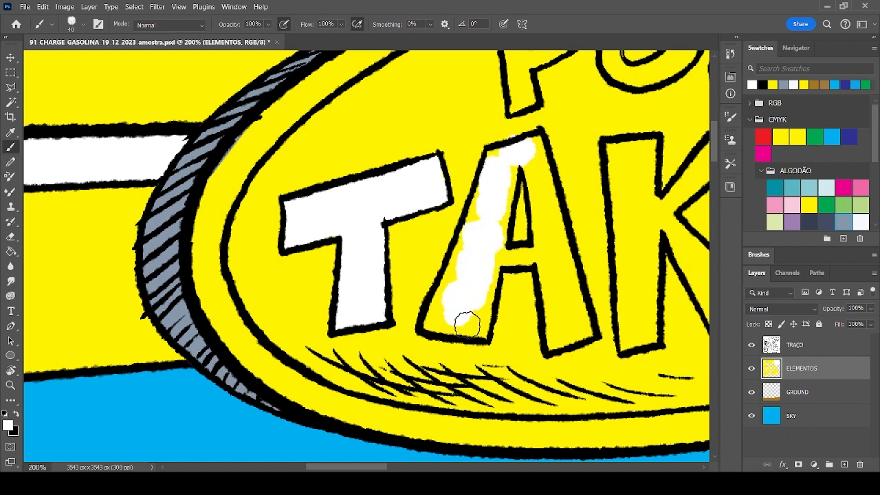
pyautogui.moveTo(527, 273); pyautogui.dragTo(486, 270)
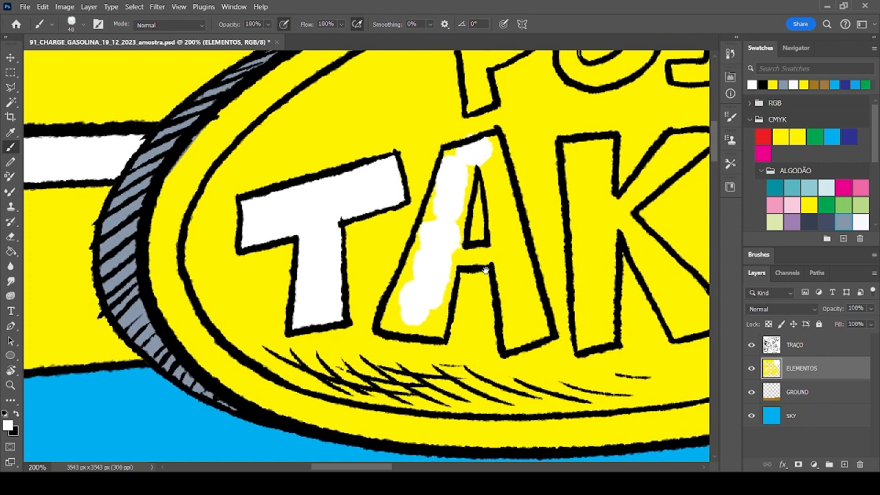
pyautogui.click(485, 148)
pyautogui.moveTo(436, 294)
pyautogui.mouseDown()
pyautogui.moveTo(409, 328)
pyautogui.moveTo(394, 313)
pyautogui.moveTo(426, 312)
pyautogui.mouseUp()
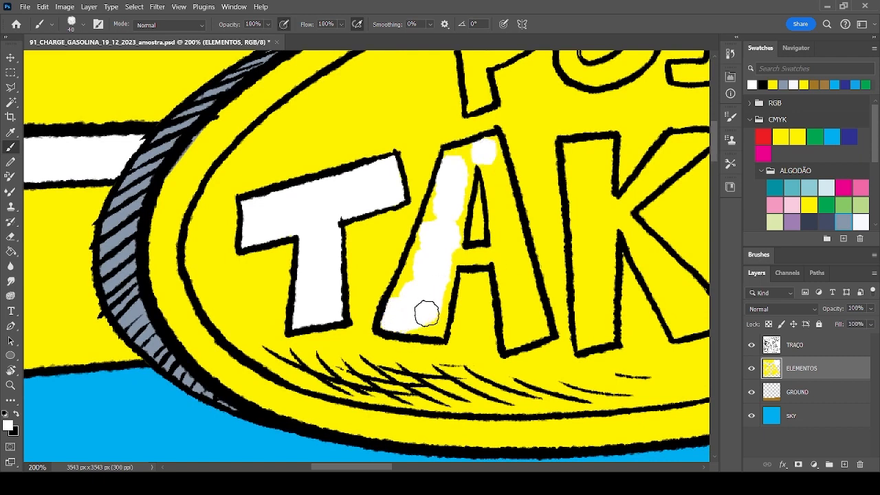
# - Brush white across the crossbar of the first A in TAKARO and down into its right leg with a 30 px brush
pyautogui.moveTo(514, 280)
pyautogui.mouseDown()
pyautogui.moveTo(555, 280)
pyautogui.moveTo(530, 275)
pyautogui.moveTo(525, 286)
pyautogui.mouseUp()
pyautogui.moveTo(513, 295); pyautogui.dragTo(495, 332)
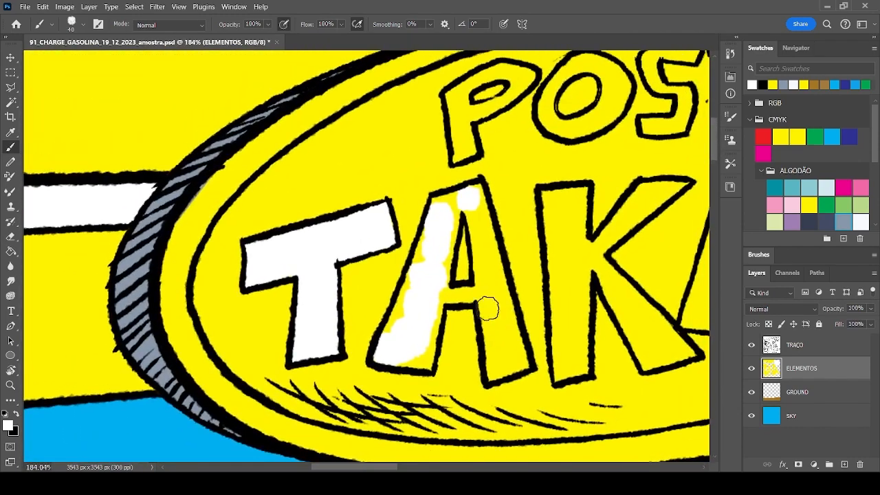
pyautogui.moveTo(190, 298)
pyautogui.mouseDown()
pyautogui.moveTo(402, 305)
pyautogui.moveTo(267, 271)
pyautogui.mouseUp()
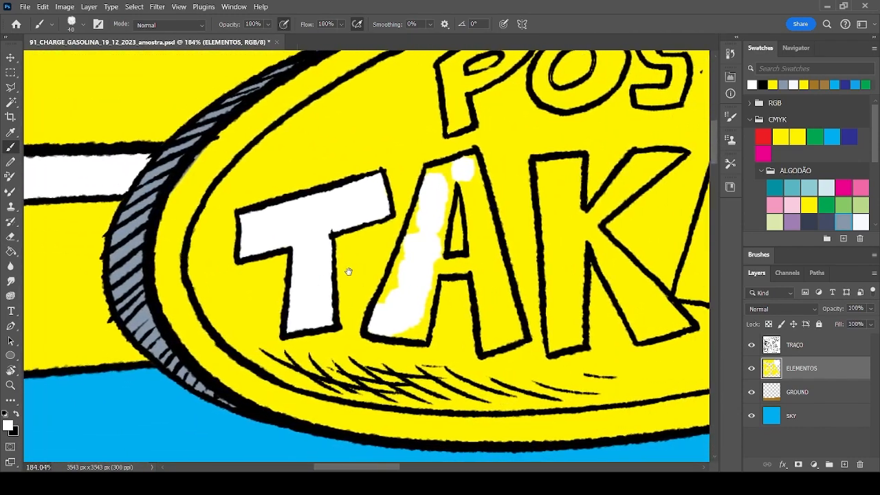
pyautogui.moveTo(402, 291)
pyautogui.mouseDown()
pyautogui.moveTo(403, 309)
pyautogui.moveTo(419, 257)
pyautogui.mouseUp()
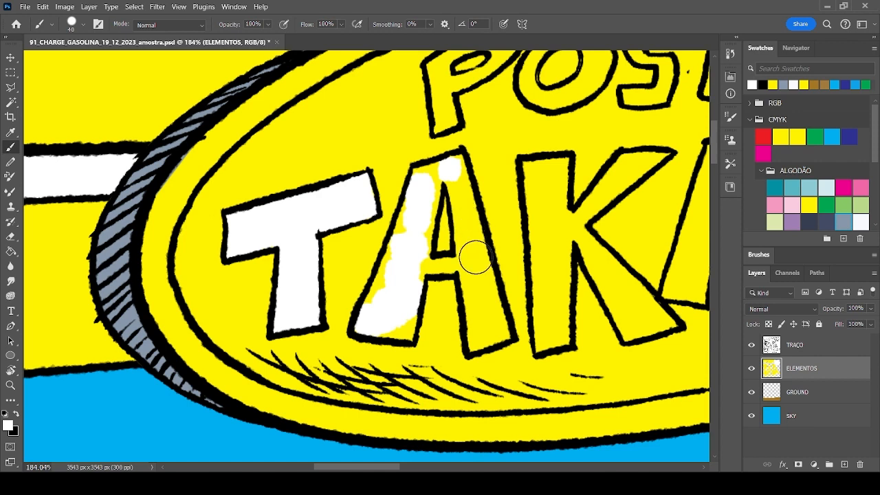
pyautogui.click(486, 293)
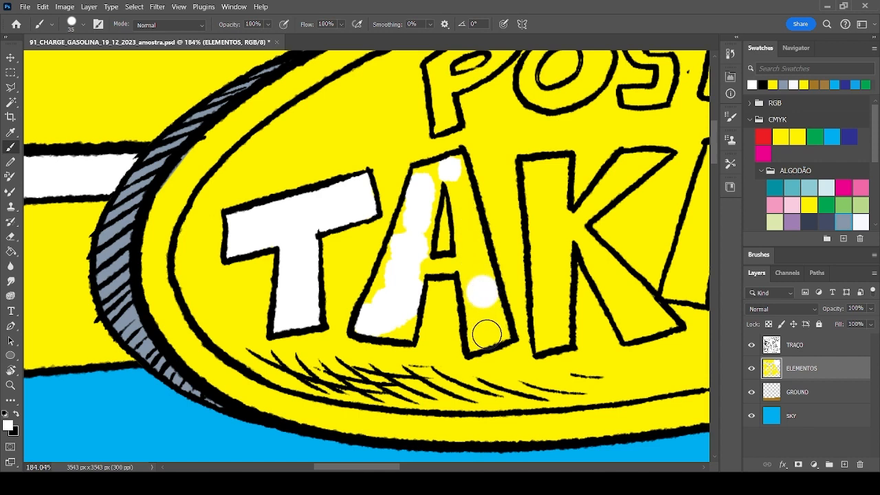
pyautogui.press('[')
pyautogui.keyDown('ctrl'); pyautogui.click(490, 270); pyautogui.keyUp('ctrl')
pyautogui.keyDown('ctrl'); pyautogui.click(471, 271); pyautogui.keyUp('ctrl')
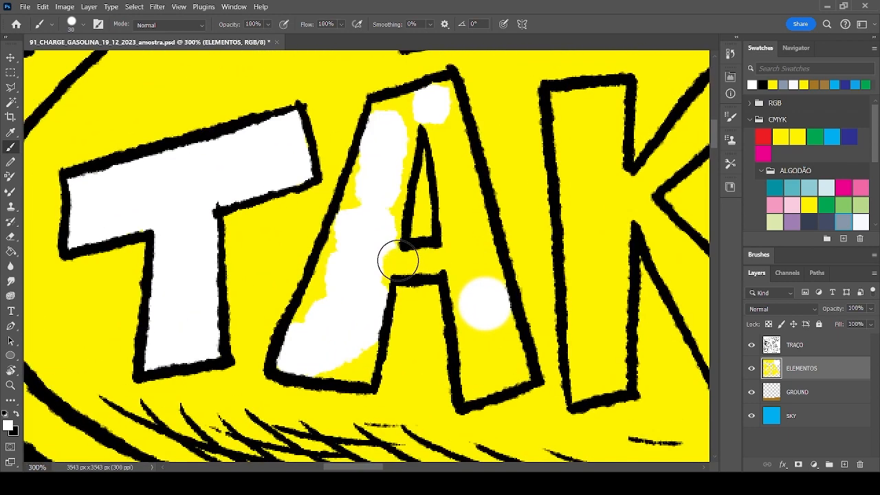
pyautogui.moveTo(398, 257)
pyautogui.mouseDown()
pyautogui.moveTo(455, 254)
pyautogui.moveTo(479, 263)
pyautogui.moveTo(484, 306)
pyautogui.moveTo(452, 241)
pyautogui.moveTo(477, 344)
pyautogui.mouseUp()
# - Widen the white fill in the lower right leg of the first A, enlarging the brush to 45 px
pyautogui.press('[')
pyautogui.press('[')
pyautogui.press(']')
pyautogui.press(']')
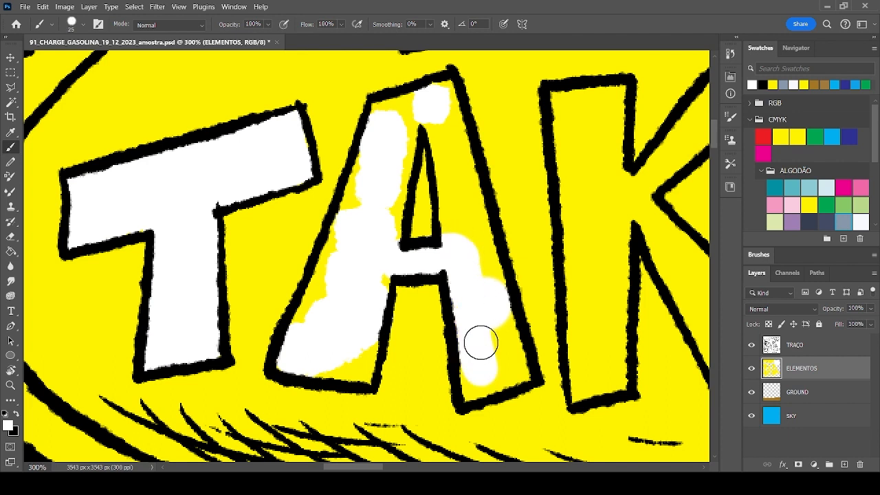
pyautogui.press('[')
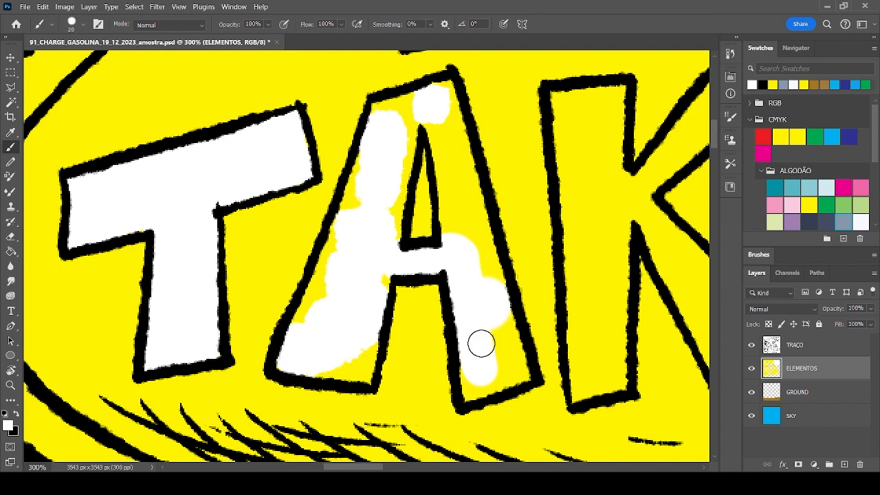
pyautogui.press(']')
pyautogui.moveTo(481, 344); pyautogui.dragTo(492, 334)
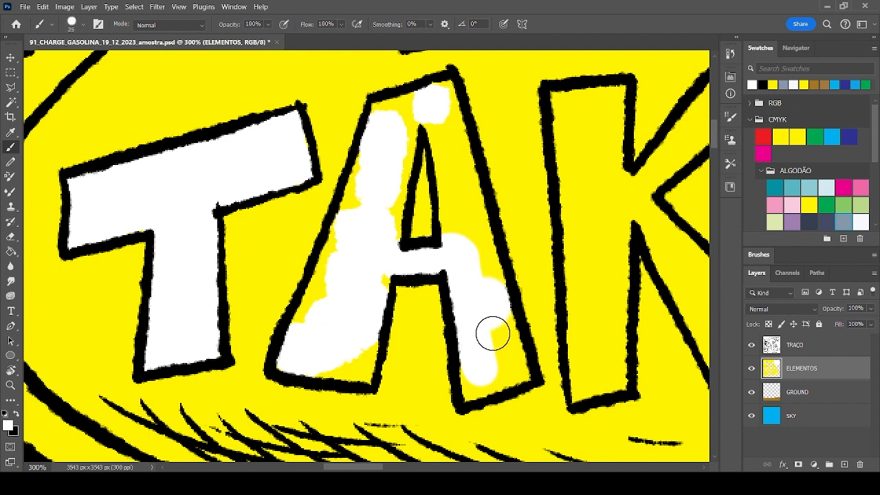
pyautogui.press('[')
pyautogui.press('[')
pyautogui.press(']')
pyautogui.press(']')
pyautogui.press(']')
pyautogui.press(']')
pyautogui.press(']')
pyautogui.press(']')
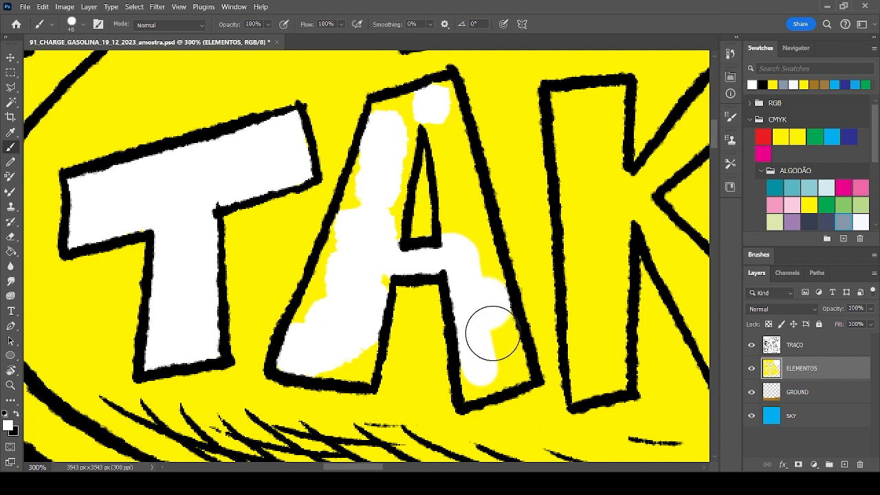
pyautogui.press(']')
pyautogui.press(']')
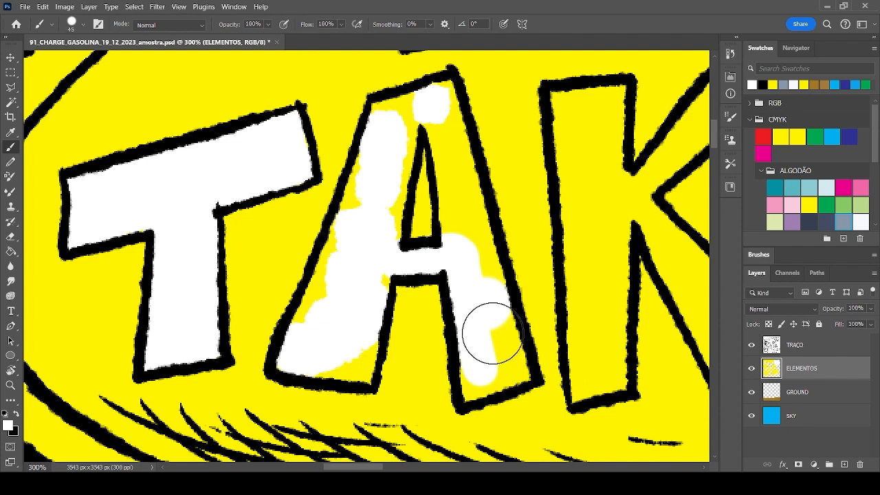
pyautogui.moveTo(492, 334); pyautogui.dragTo(496, 358)
# - Reduce the brush to 30 px and fill the foot and upper part of the first A's right leg with white
pyautogui.press('[')
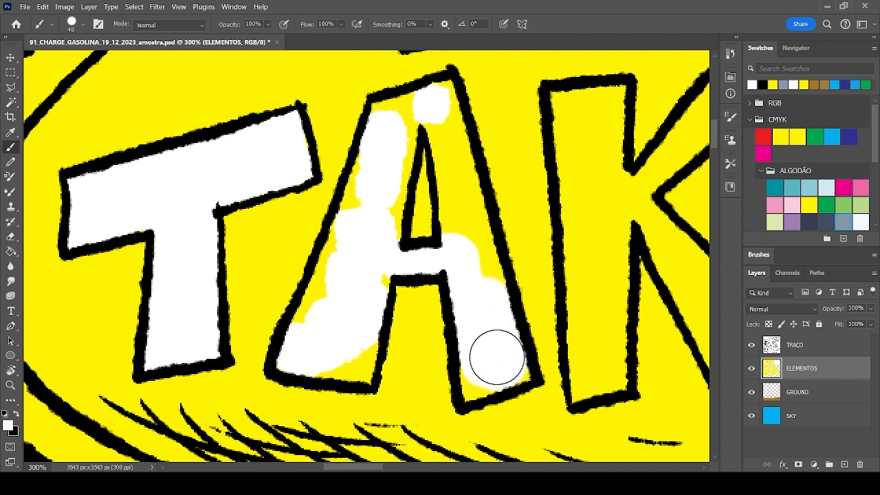
pyautogui.press('[')
pyautogui.press('[')
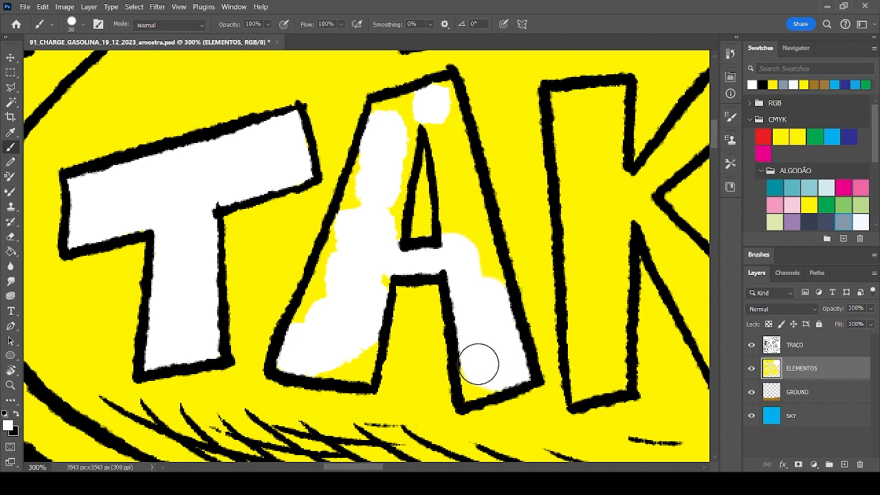
pyautogui.moveTo(479, 364)
pyautogui.mouseDown()
pyautogui.moveTo(475, 383)
pyautogui.moveTo(497, 369)
pyautogui.moveTo(511, 375)
pyautogui.mouseUp()
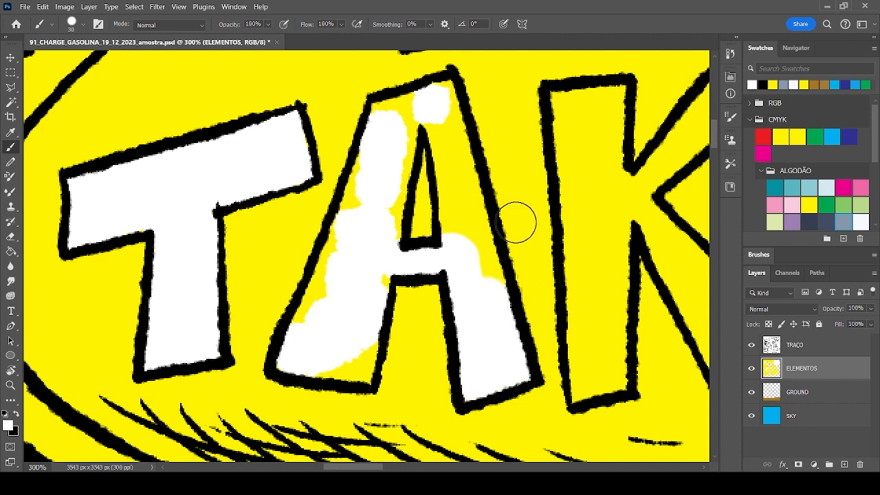
pyautogui.moveTo(433, 104)
pyautogui.mouseDown()
pyautogui.moveTo(465, 206)
pyautogui.moveTo(444, 137)
pyautogui.moveTo(463, 239)
pyautogui.moveTo(481, 277)
pyautogui.mouseUp()
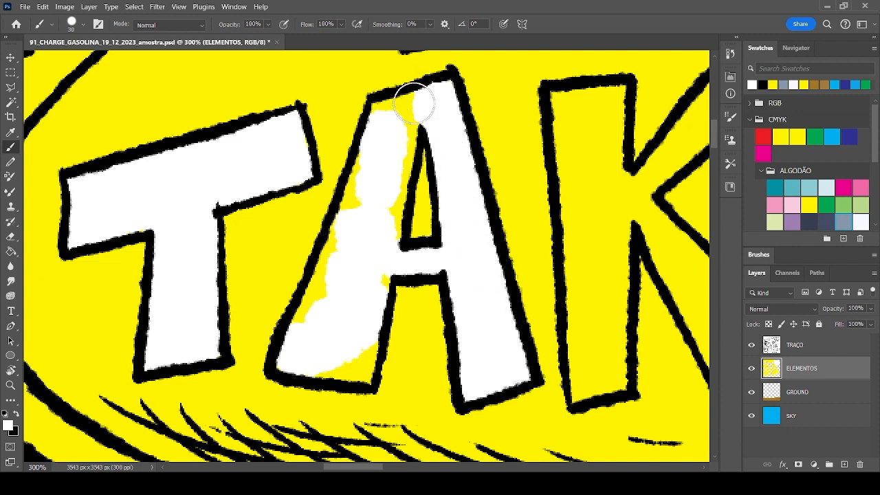
# - Fill the remaining yellow gaps in the first A's apex and left leg with white, using a 25 px brush
pyautogui.press('[')
pyautogui.moveTo(419, 103)
pyautogui.mouseDown()
pyautogui.moveTo(387, 114)
pyautogui.moveTo(406, 117)
pyautogui.moveTo(403, 130)
pyautogui.mouseUp()
pyautogui.moveTo(330, 365)
pyautogui.mouseDown()
pyautogui.moveTo(362, 342)
pyautogui.moveTo(337, 369)
pyautogui.moveTo(322, 367)
pyautogui.moveTo(306, 334)
pyautogui.moveTo(310, 315)
pyautogui.moveTo(367, 383)
pyautogui.moveTo(381, 387)
pyautogui.moveTo(356, 385)
pyautogui.mouseUp()
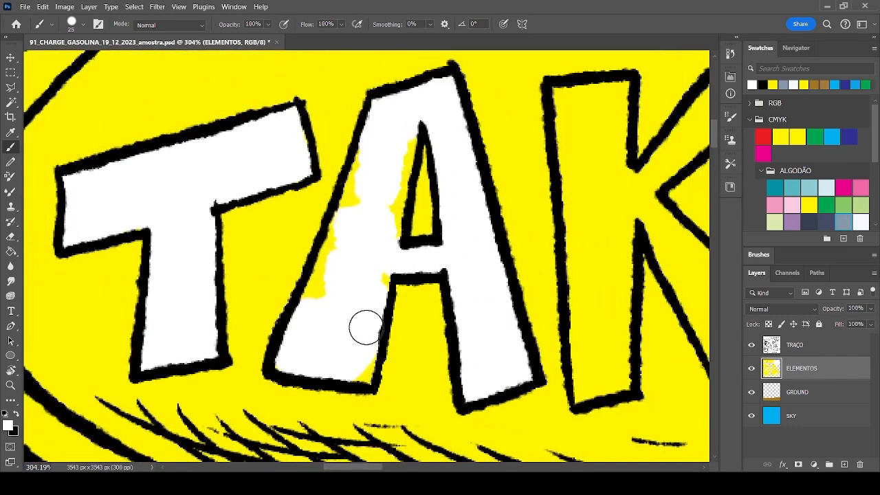
pyautogui.moveTo(365, 327); pyautogui.dragTo(362, 369)
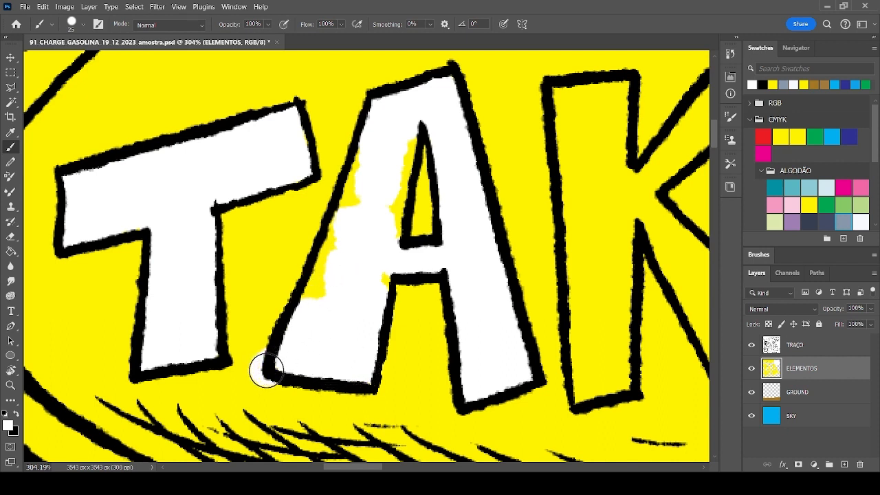
pyautogui.moveTo(321, 271); pyautogui.dragTo(313, 310)
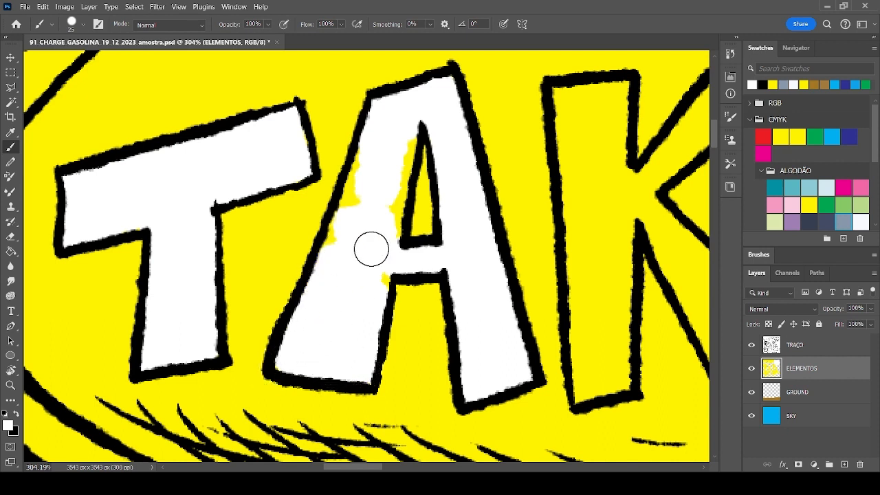
pyautogui.moveTo(371, 261); pyautogui.dragTo(374, 277)
pyautogui.moveTo(367, 209); pyautogui.dragTo(361, 276)
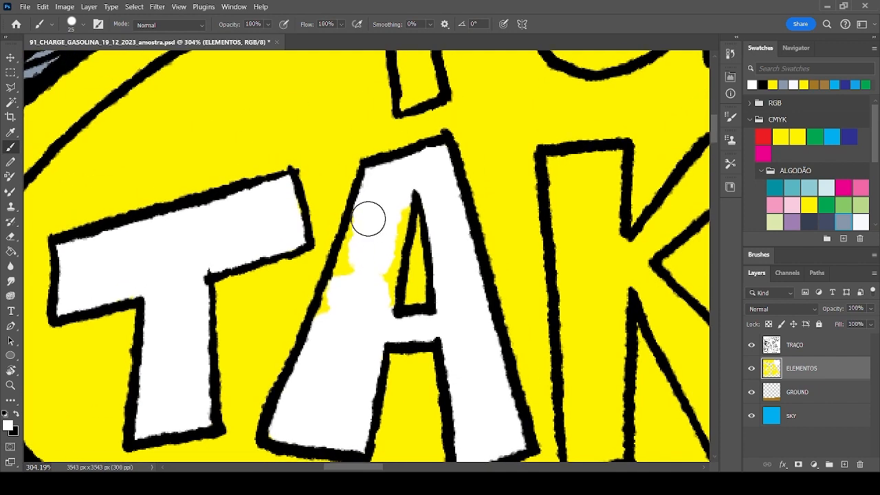
pyautogui.moveTo(367, 218)
pyautogui.mouseDown()
pyautogui.moveTo(346, 294)
pyautogui.moveTo(331, 309)
pyautogui.mouseUp()
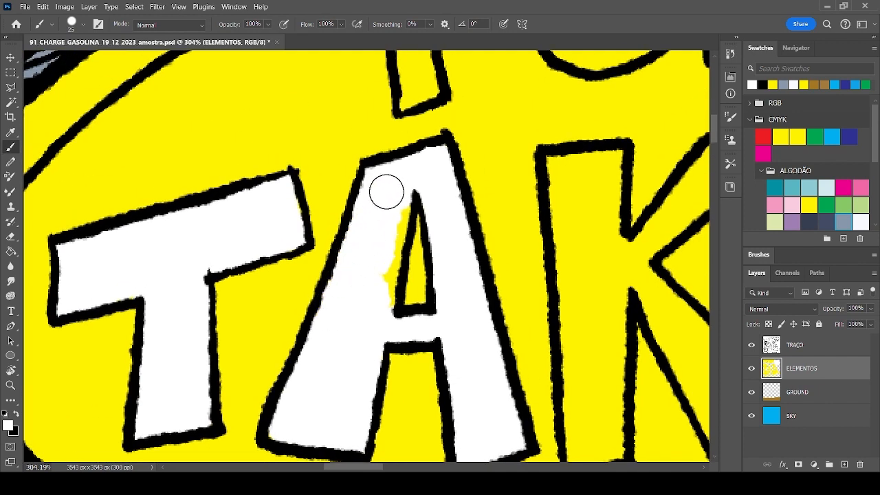
pyautogui.moveTo(385, 190)
pyautogui.mouseDown()
pyautogui.moveTo(394, 216)
pyautogui.moveTo(375, 301)
pyautogui.mouseUp()
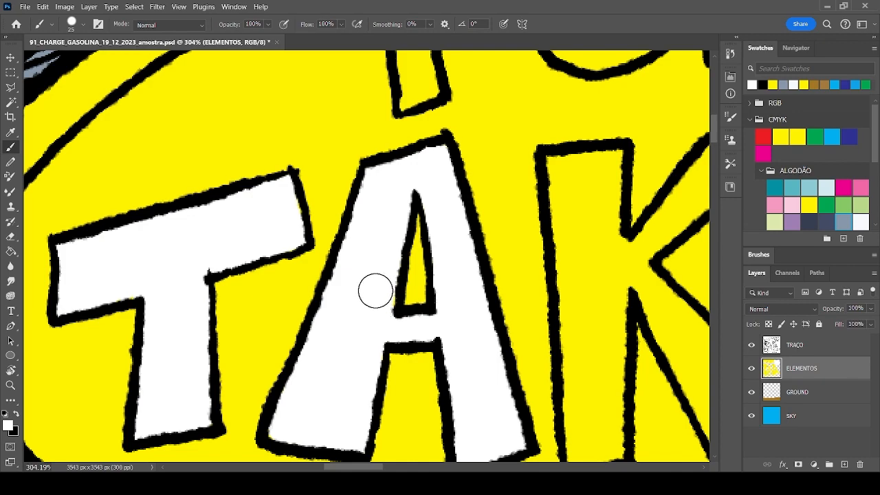
# - Brush white over most of the K's stem, its upper arm and the beginning of its lower leg
pyautogui.moveTo(373, 229)
pyautogui.mouseDown()
pyautogui.moveTo(315, 275)
pyautogui.moveTo(279, 138)
pyautogui.mouseUp()
pyautogui.moveTo(394, 242); pyautogui.dragTo(357, 214)
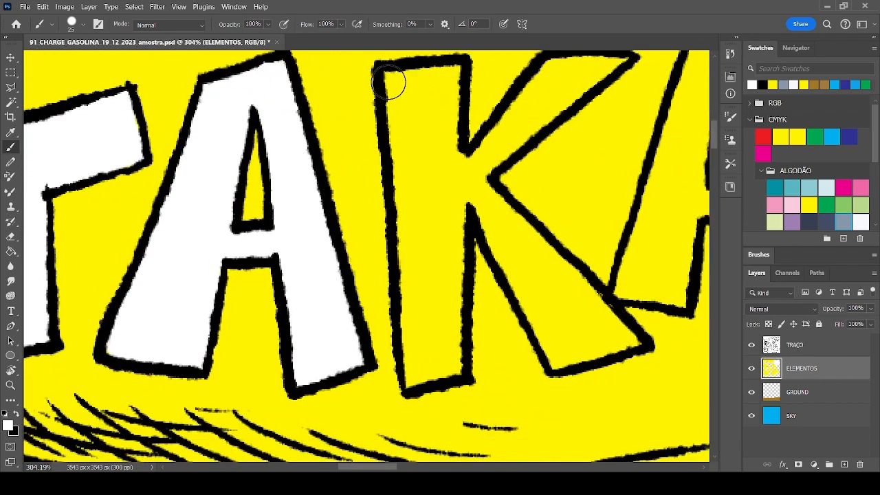
pyautogui.moveTo(393, 83)
pyautogui.mouseDown()
pyautogui.moveTo(448, 78)
pyautogui.moveTo(426, 153)
pyautogui.moveTo(425, 266)
pyautogui.mouseUp()
pyautogui.moveTo(390, 56)
pyautogui.mouseDown()
pyautogui.moveTo(401, 150)
pyautogui.moveTo(411, 97)
pyautogui.moveTo(397, 182)
pyautogui.moveTo(421, 376)
pyautogui.moveTo(447, 111)
pyautogui.moveTo(444, 238)
pyautogui.mouseUp()
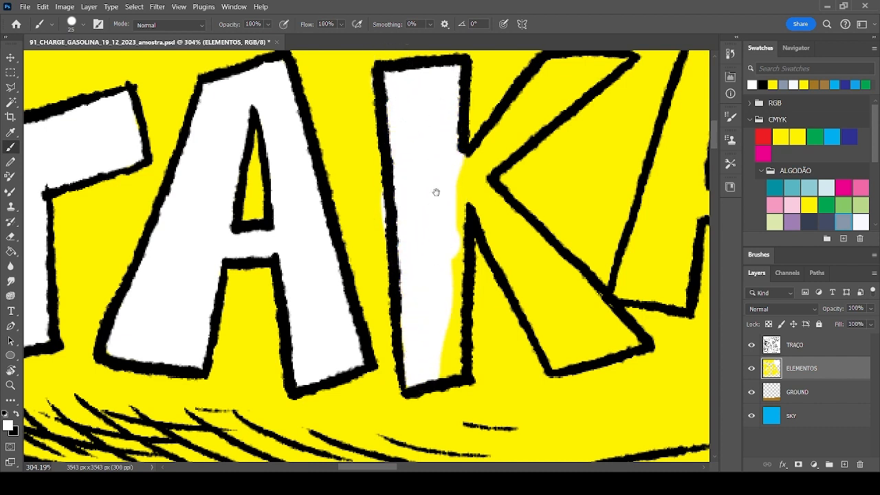
pyautogui.moveTo(436, 191); pyautogui.dragTo(385, 222)
pyautogui.moveTo(509, 102)
pyautogui.mouseDown()
pyautogui.moveTo(463, 164)
pyautogui.moveTo(447, 176)
pyautogui.moveTo(460, 150)
pyautogui.moveTo(402, 210)
pyautogui.moveTo(374, 205)
pyautogui.moveTo(389, 235)
pyautogui.moveTo(429, 191)
pyautogui.moveTo(454, 249)
pyautogui.mouseUp()
# - Outline the white overspill beside the K's left edge with the Polygonal Lasso, try clearing it and undo the clearing
pyautogui.press('l')
pyautogui.click(341, 192)
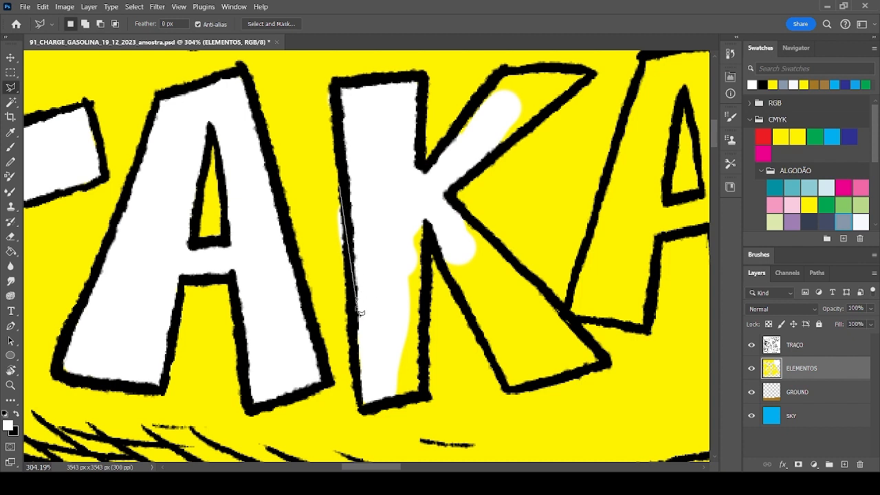
pyautogui.click(354, 307)
pyautogui.click(318, 246)
pyautogui.click(343, 191)
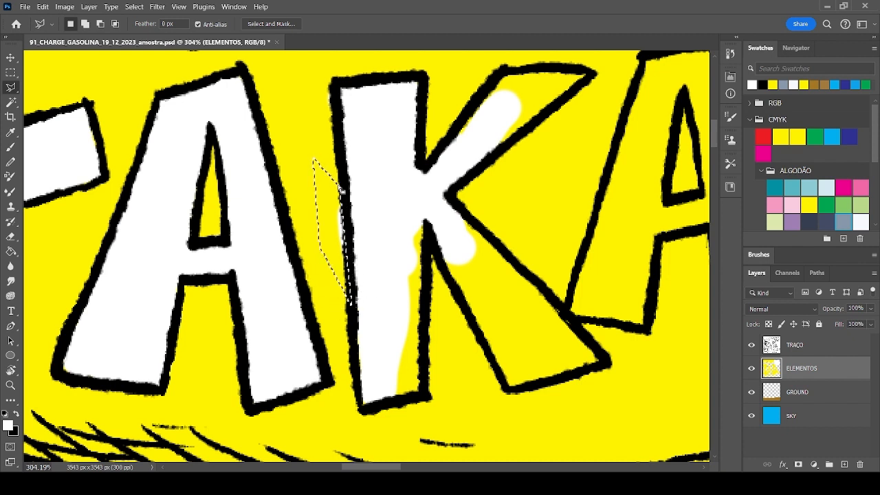
pyautogui.press('Delete')
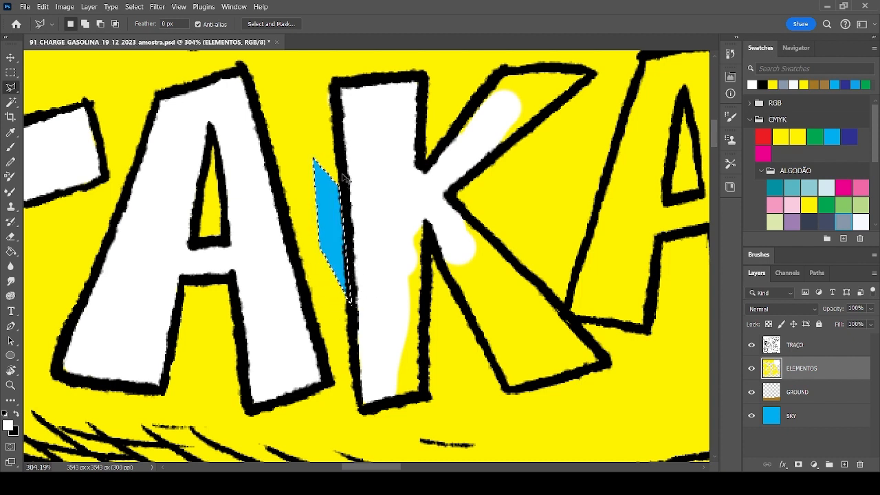
pyautogui.hotkey('ctrl', 'z')
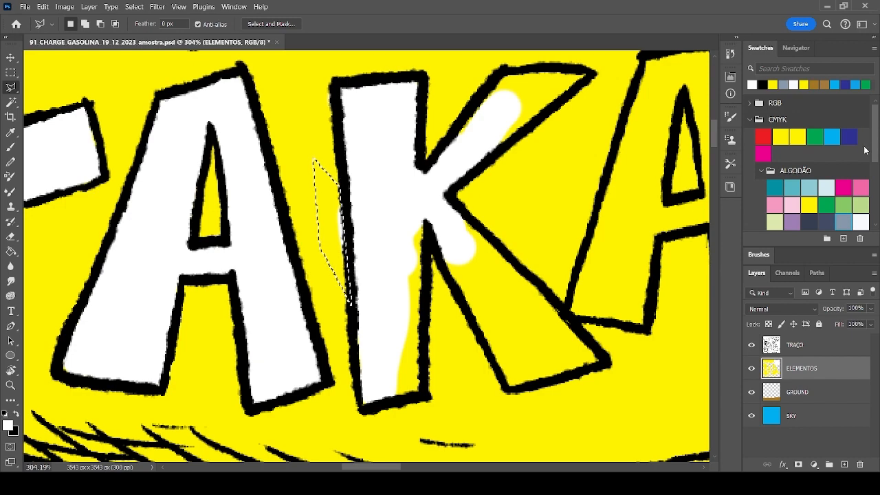
# - Cover the overspill beside the K with the yellow swatch from the ALGODÃO group inside the selection and deselect
pyautogui.click(807, 204)
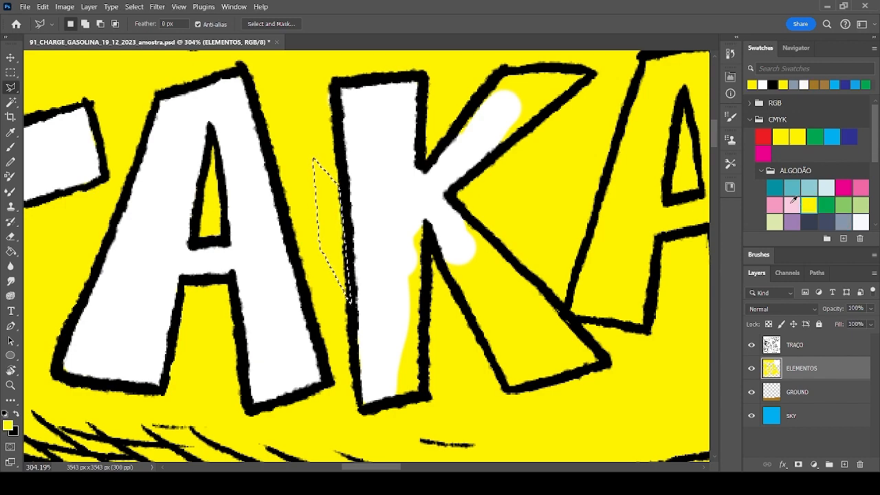
pyautogui.hotkey('ctrl', '-')
pyautogui.hotkey('ctrl', '-')
pyautogui.hotkey('ctrl', '-')
pyautogui.hotkey('ctrl', '-')
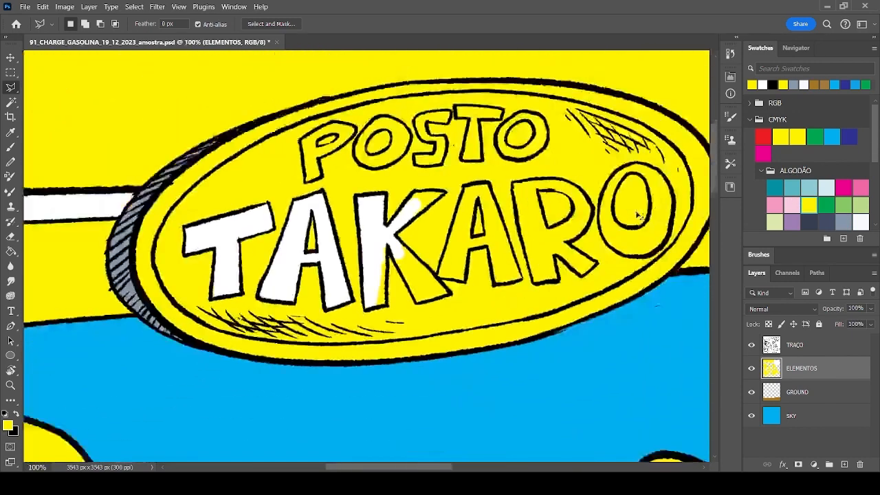
pyautogui.hotkey('ctrl', '+')
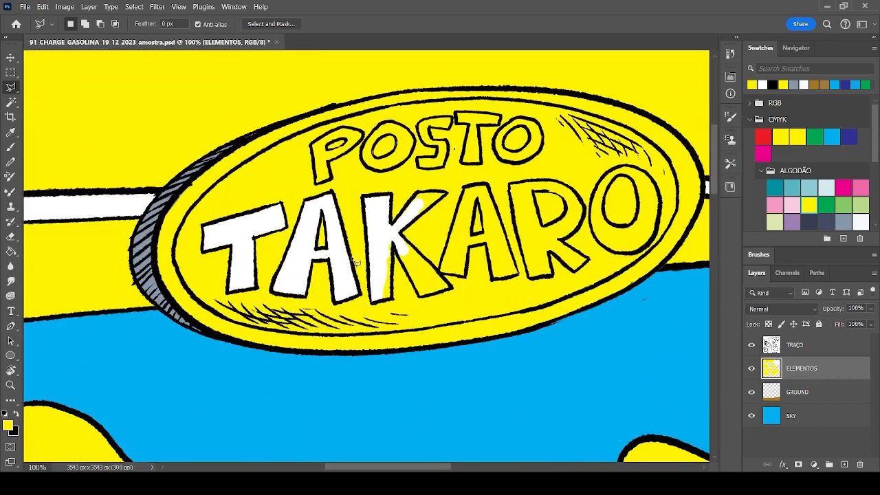
pyautogui.press('w')
pyautogui.keyDown('ctrl'); pyautogui.click(485, 249); pyautogui.keyUp('ctrl')
pyautogui.moveTo(432, 238); pyautogui.dragTo(554, 265)
pyautogui.click(497, 337)
pyautogui.moveTo(528, 221); pyautogui.dragTo(485, 225)
pyautogui.hotkey('ctrl', 'd')
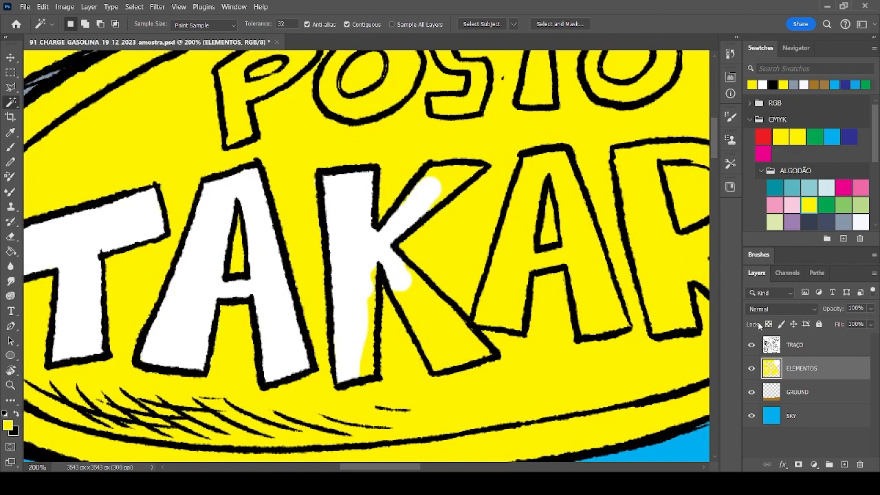
pyautogui.click(454, 346)
pyautogui.moveTo(456, 311); pyautogui.dragTo(470, 290)
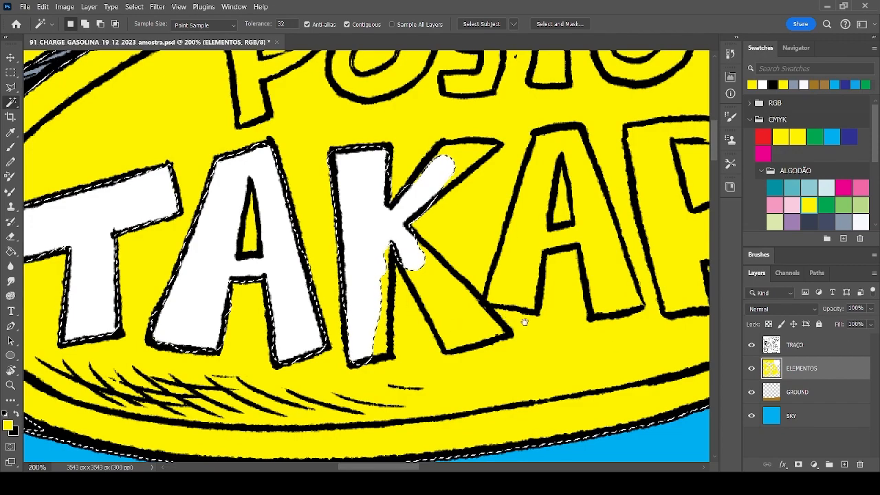
pyautogui.moveTo(521, 324); pyautogui.dragTo(447, 227)
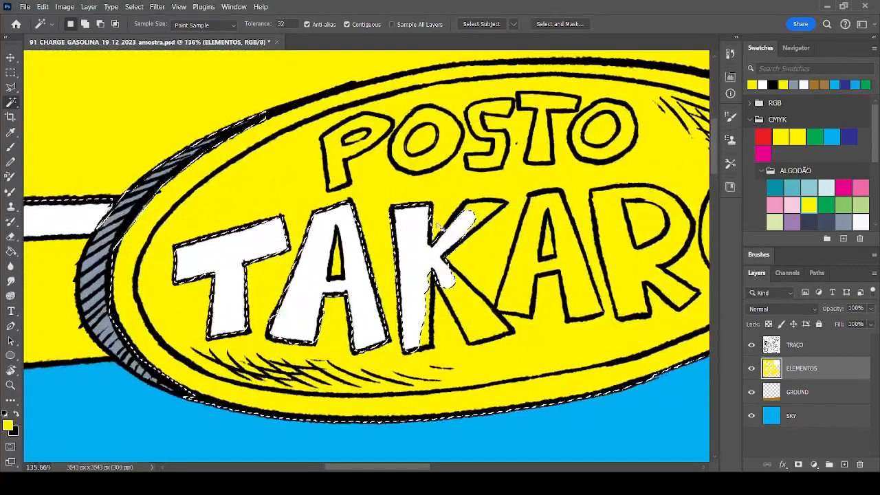
pyautogui.moveTo(454, 268); pyautogui.dragTo(466, 268)
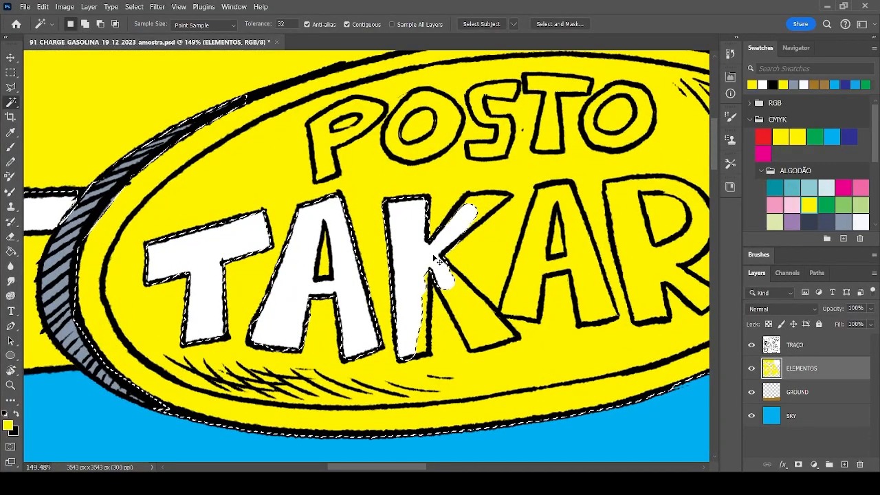
pyautogui.hotkey('ctrl', 'd')
pyautogui.moveTo(499, 293); pyautogui.dragTo(493, 206)
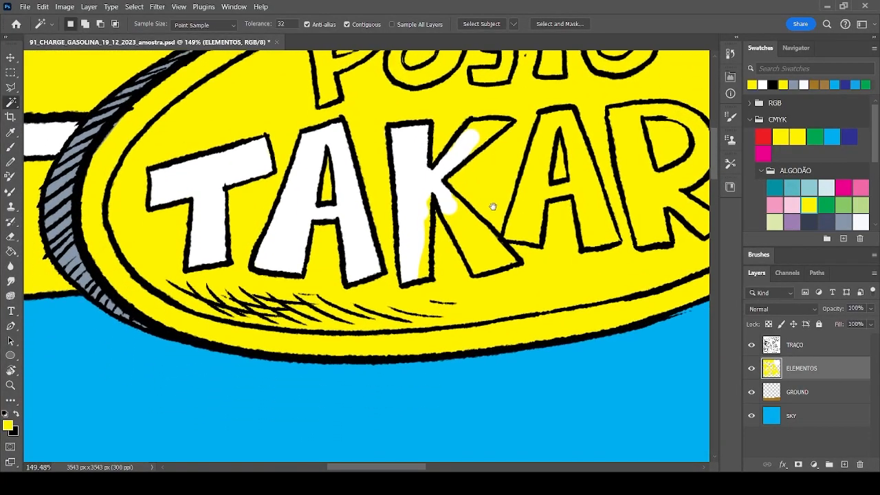
pyautogui.moveTo(562, 257); pyautogui.dragTo(542, 242)
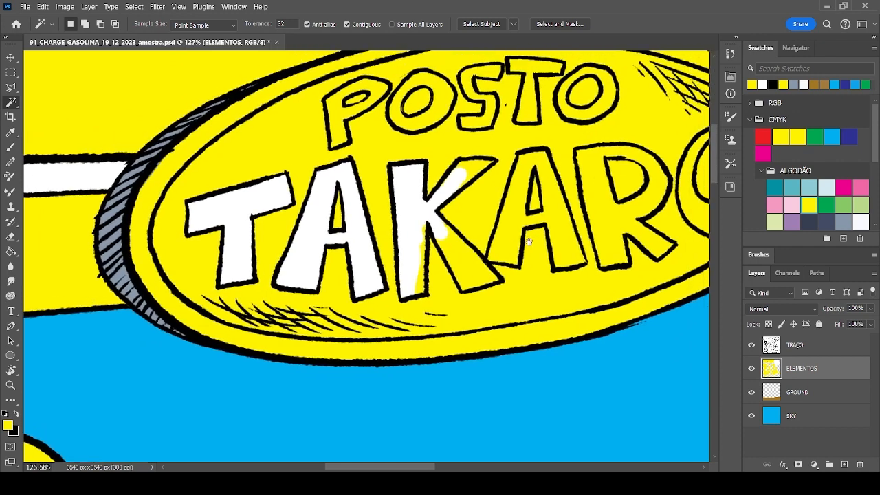
# - Hide the TRAÇO line art to examine the painted white letters without outlines, and show it again to compare
pyautogui.moveTo(561, 211); pyautogui.dragTo(530, 242)
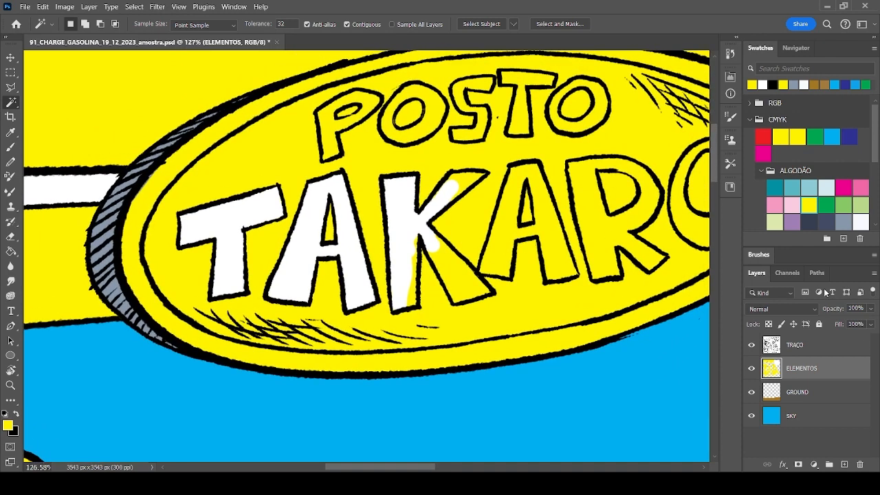
pyautogui.click(752, 346)
pyautogui.click(751, 346)
pyautogui.click(752, 346)
pyautogui.moveTo(456, 271); pyautogui.dragTo(527, 279)
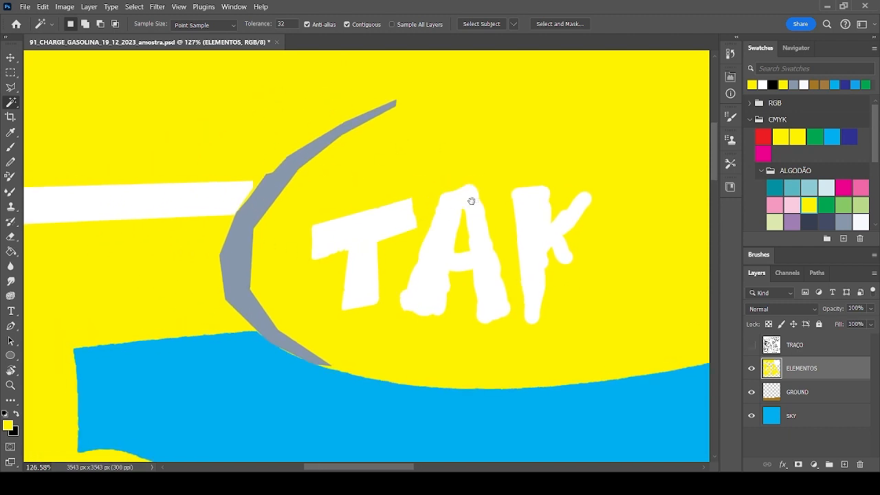
pyautogui.moveTo(471, 201); pyautogui.dragTo(405, 197)
pyautogui.click(751, 346)
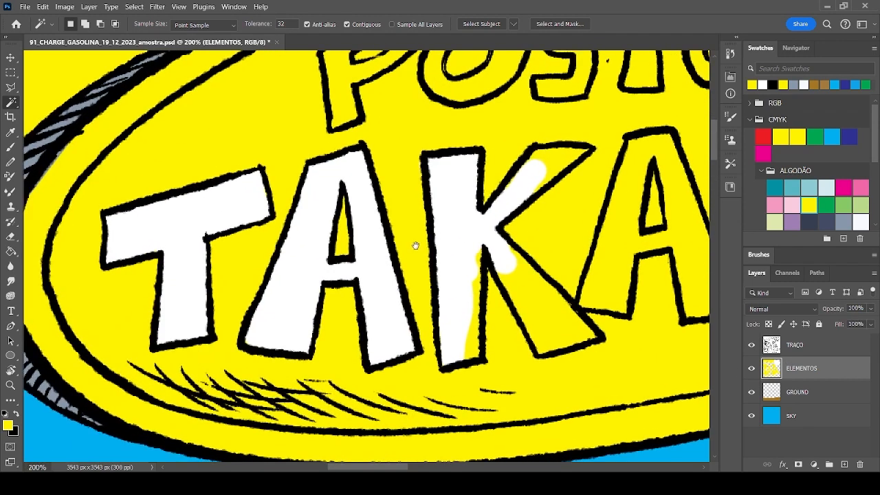
pyautogui.moveTo(417, 246); pyautogui.dragTo(615, 222)
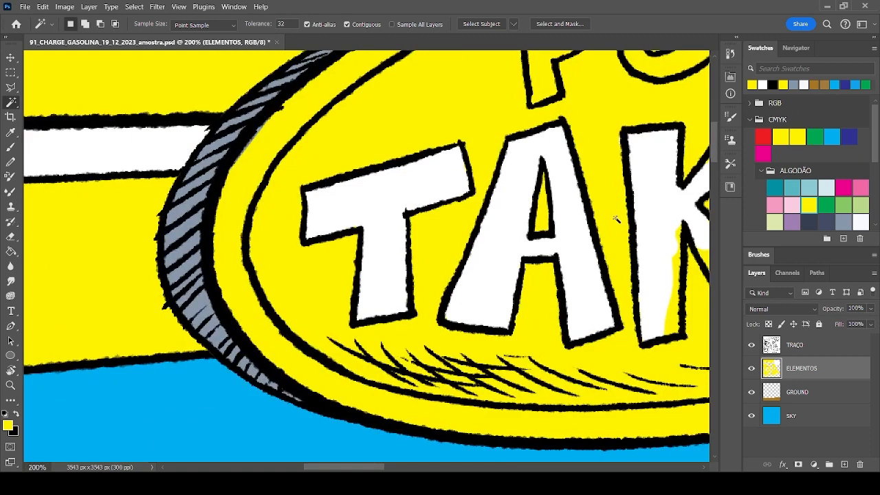
pyautogui.scroll(3, 579, 199)
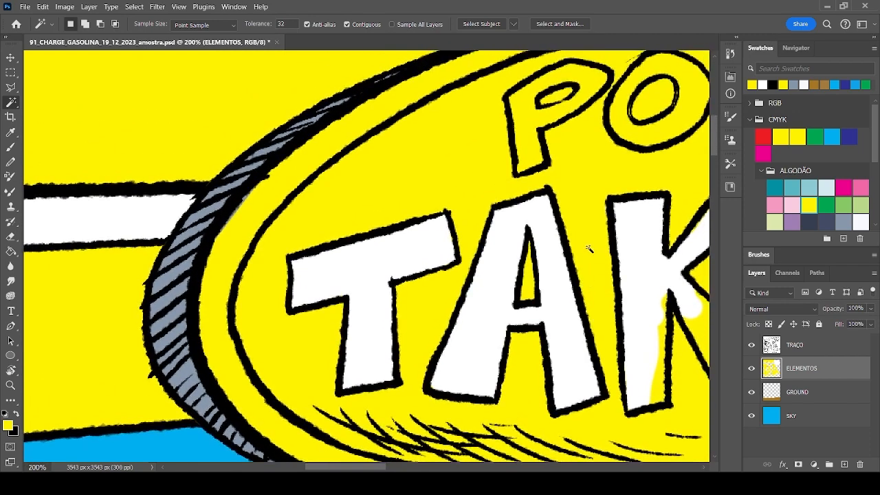
# - Select the white T of TAKARO with the Magic Wand, fill it with the CMYK red swatch, and deselect
pyautogui.click(422, 248)
pyautogui.hotkey('ctrl', '-')
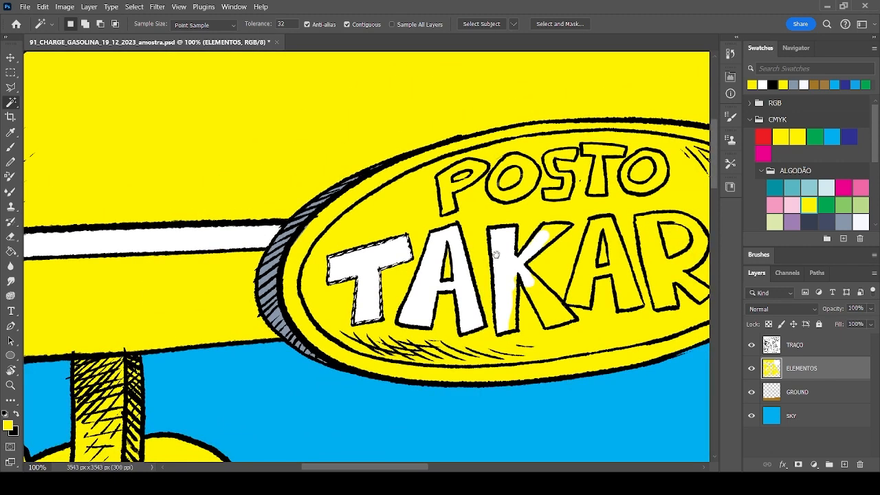
pyautogui.moveTo(496, 255); pyautogui.dragTo(464, 250)
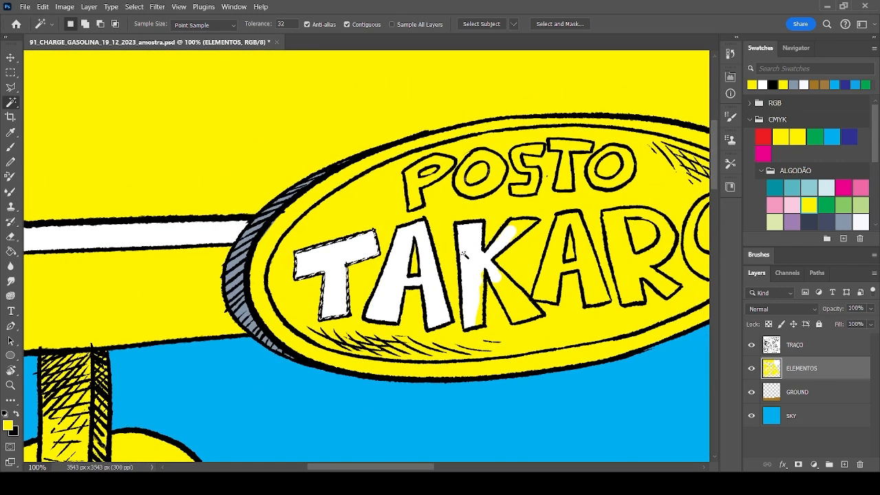
pyautogui.click(465, 256)
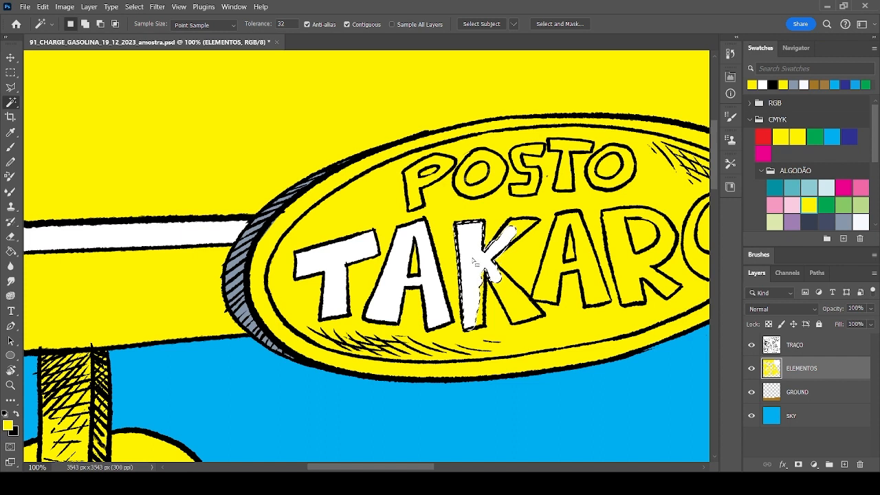
pyautogui.click(349, 260)
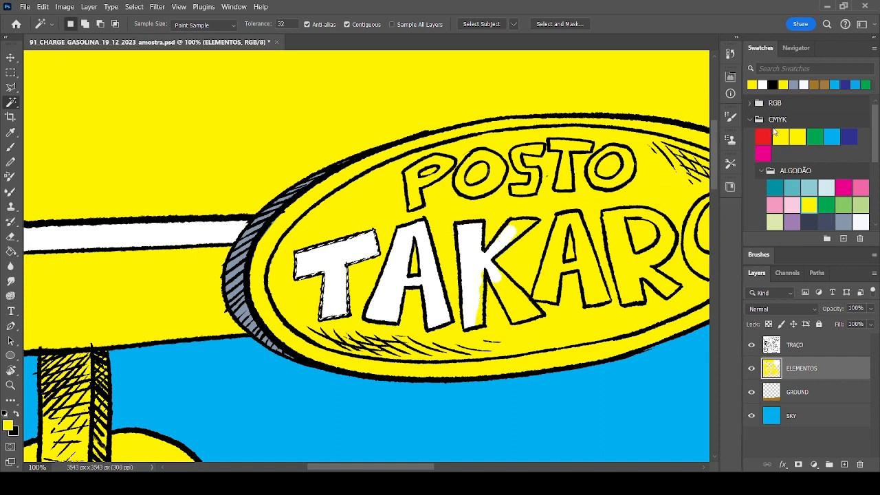
pyautogui.click(764, 134)
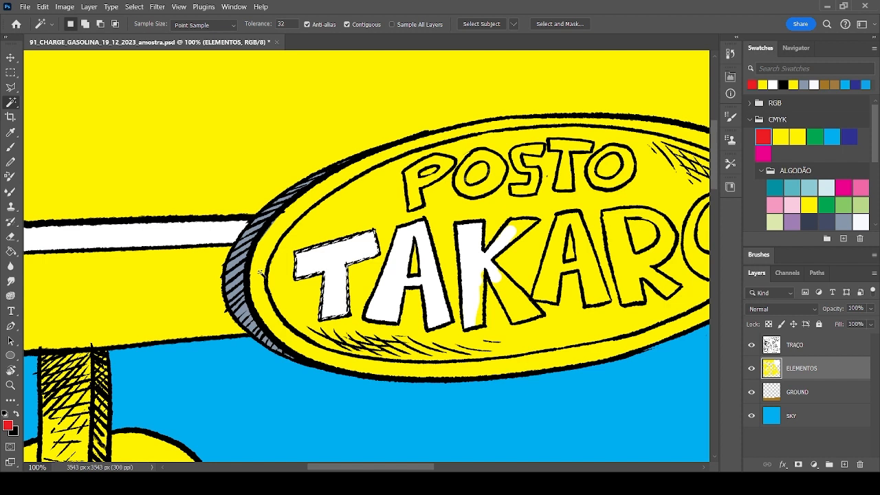
pyautogui.hotkey('alt', 'BackSpace')
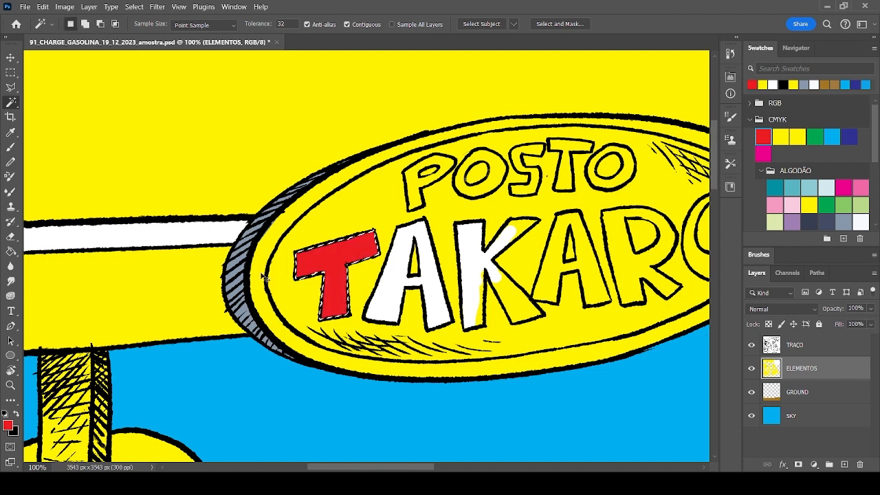
pyautogui.hotkey('ctrl', 'd')
# - Hide and restore the TRAÇO line art to examine the stripe beside the sign without its outlines
pyautogui.moveTo(149, 251); pyautogui.dragTo(378, 233)
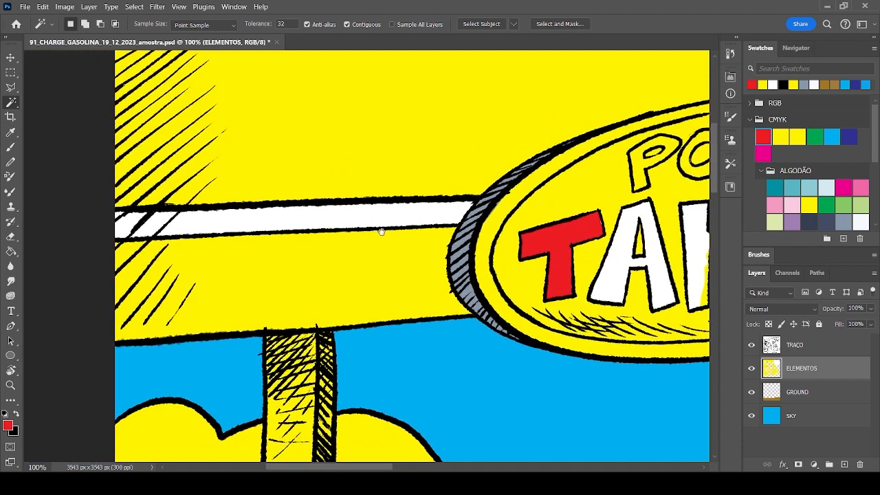
pyautogui.moveTo(445, 209); pyautogui.dragTo(388, 211)
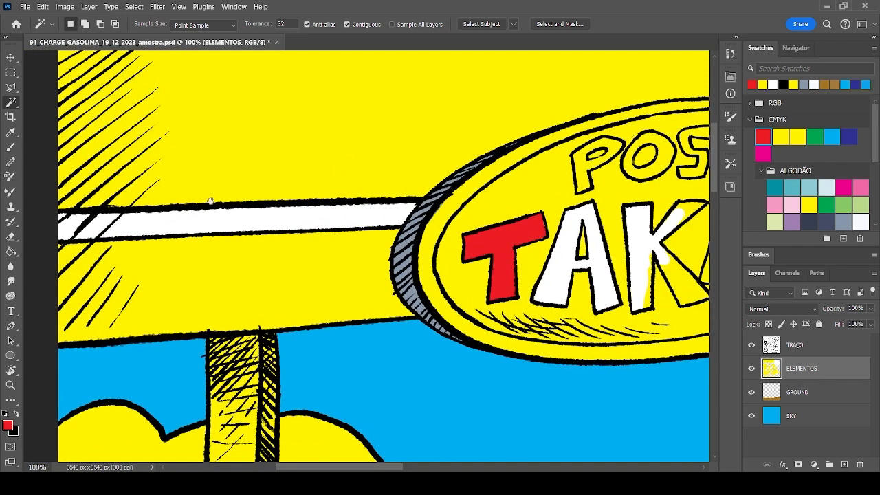
pyautogui.moveTo(211, 201); pyautogui.dragTo(266, 190)
pyautogui.click(751, 345)
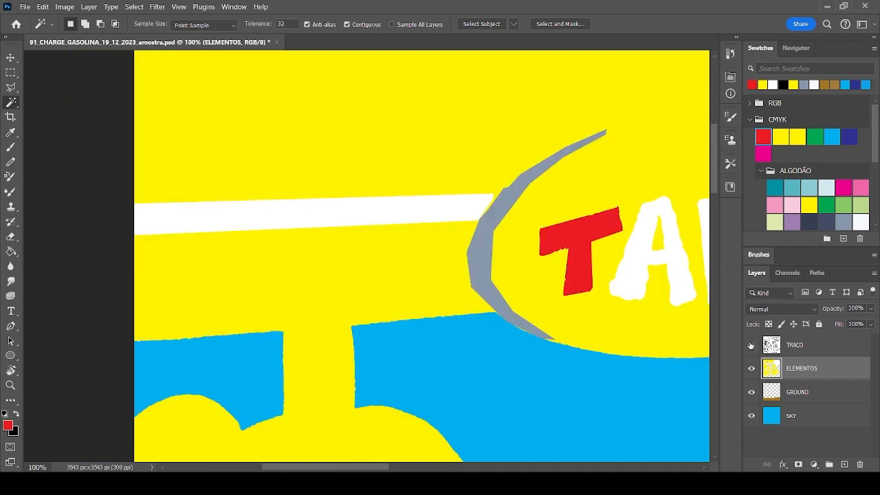
pyautogui.click(751, 345)
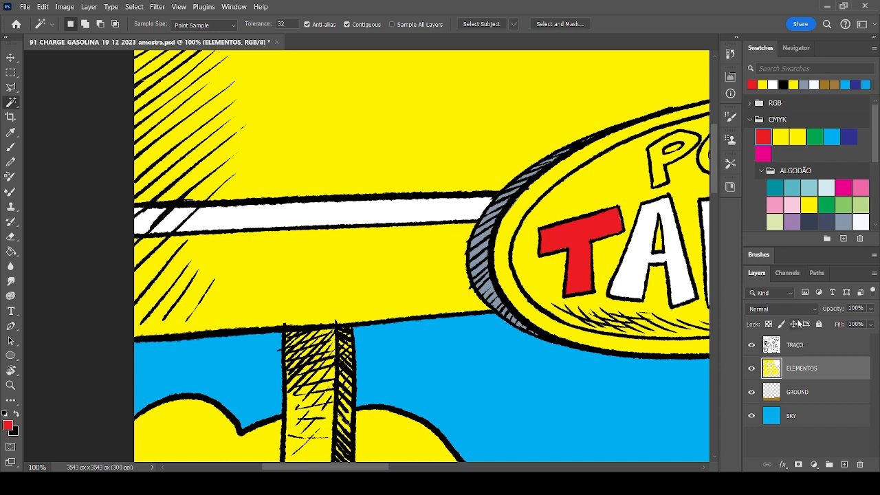
# - Select the white stripe left of the sign from the TRAÇO outlines and bucket-fill it on ELEMENTOS with the ALGODÃO group's green swatch
pyautogui.click(787, 345)
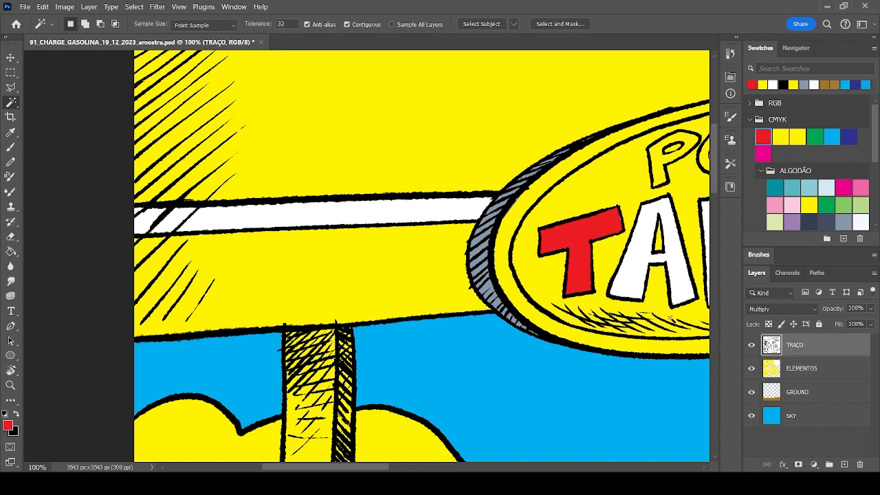
pyautogui.click(775, 377)
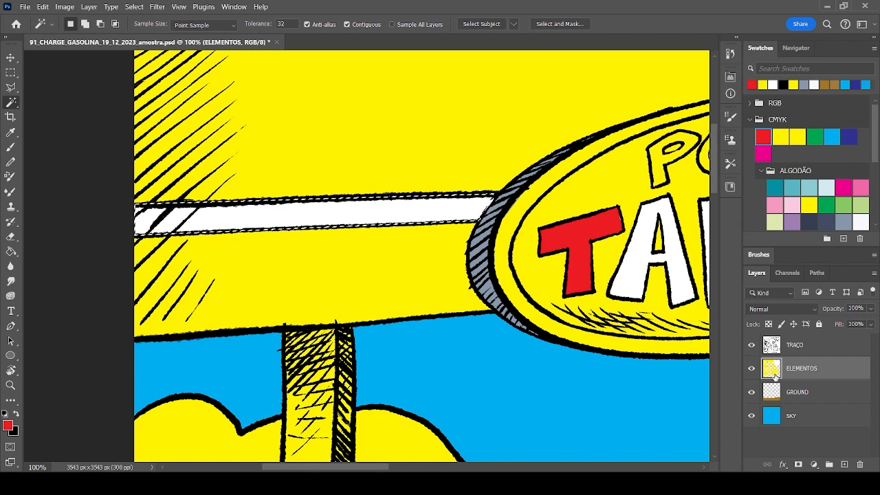
pyautogui.hotkey('ctrl', 'd')
pyautogui.moveTo(426, 177); pyautogui.dragTo(368, 150)
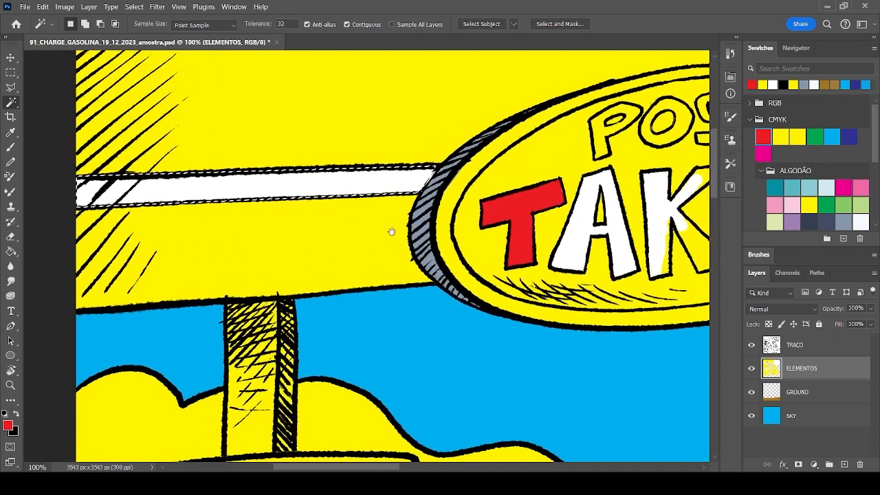
pyautogui.moveTo(391, 232); pyautogui.dragTo(392, 262)
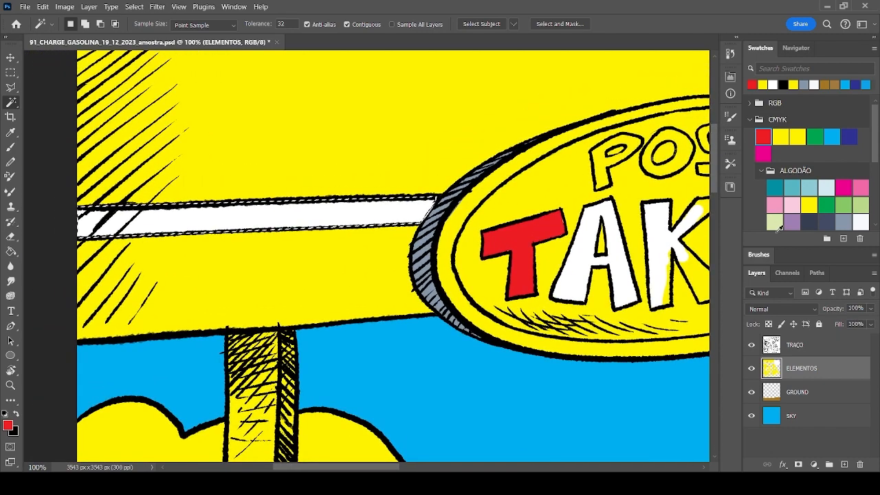
pyautogui.click(826, 205)
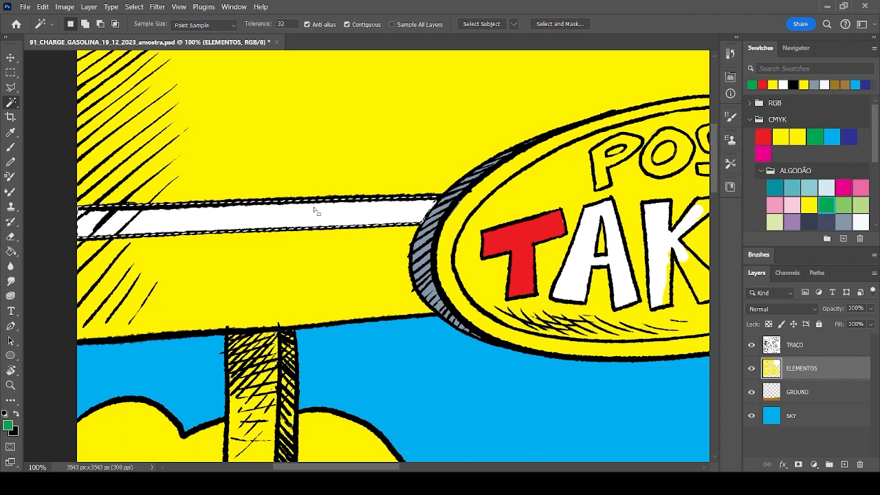
pyautogui.press('g')
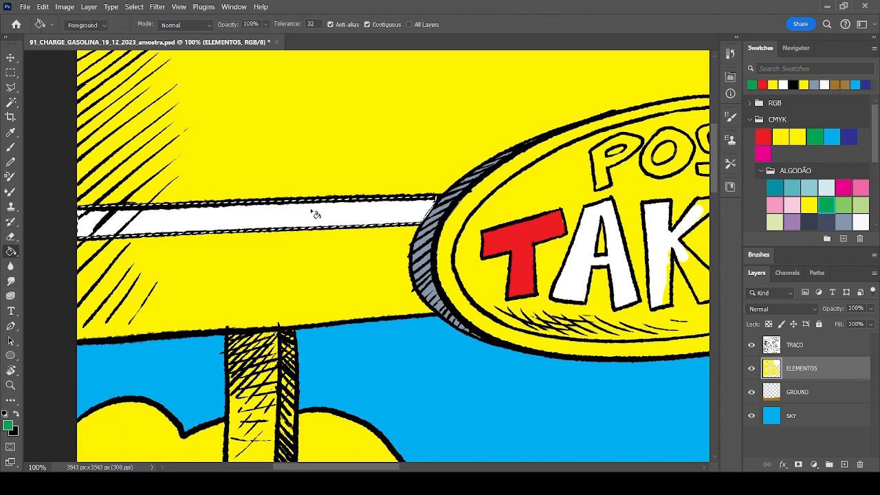
pyautogui.click(311, 211)
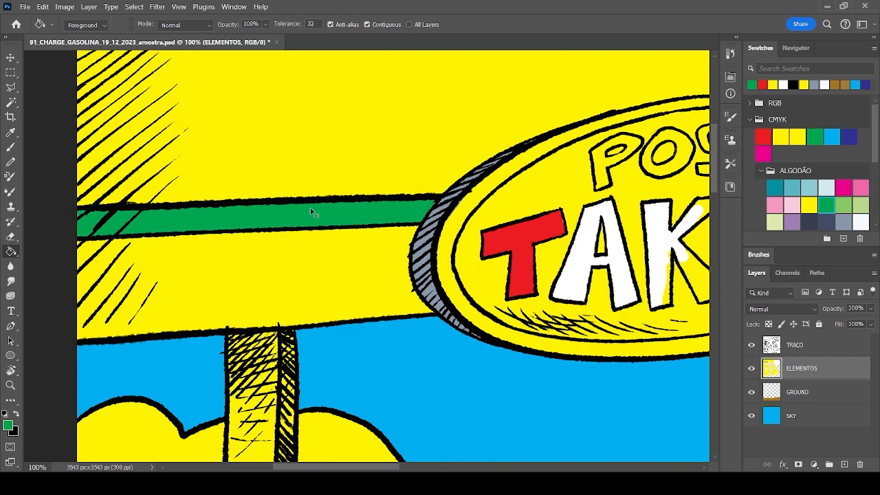
# - Check the red T and green stripe fills around the sign with the TRAÇO line art hidden and shown
pyautogui.moveTo(497, 174); pyautogui.dragTo(319, 167)
pyautogui.moveTo(163, 182); pyautogui.dragTo(373, 238)
pyautogui.hotkey('ctrl', '-')
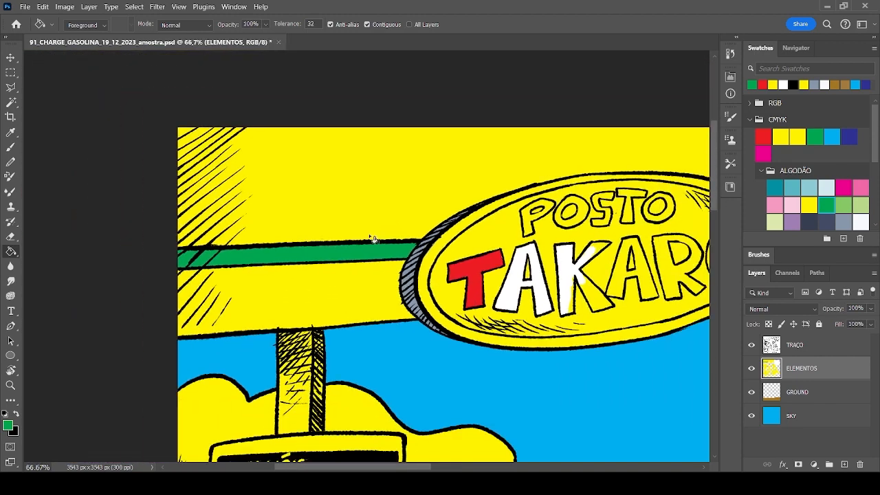
pyautogui.moveTo(353, 224); pyautogui.dragTo(159, 201)
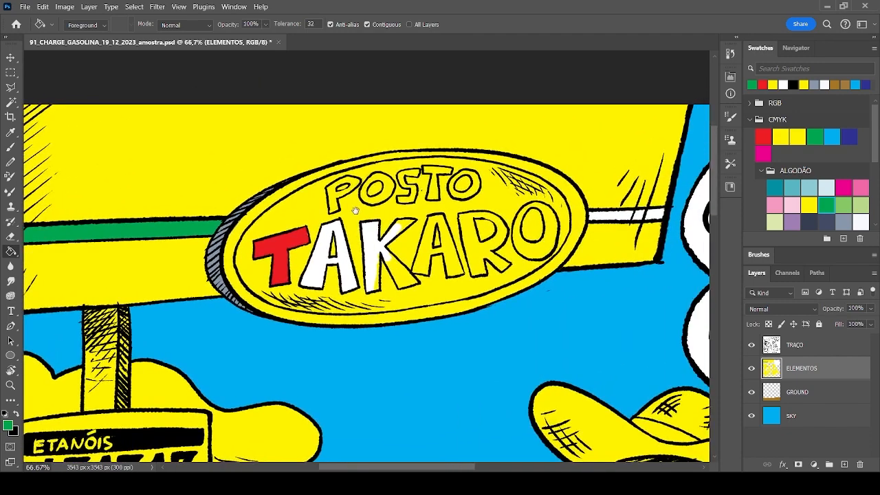
pyautogui.click(752, 346)
pyautogui.click(753, 345)
pyautogui.scroll(1, 381, 245)
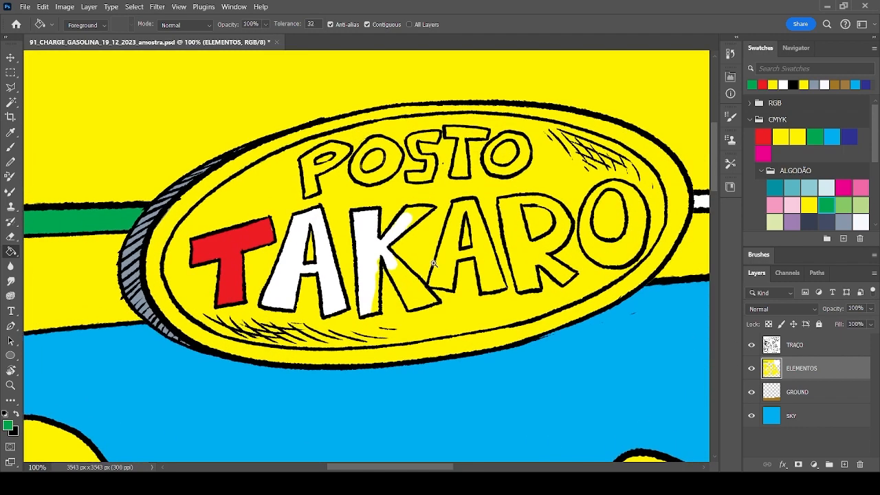
# - On the TRAÇO layer, select the final O of TAKARO and all the POSTO letters together with the Magic Wand
pyautogui.moveTo(435, 264); pyautogui.dragTo(517, 301)
pyautogui.click(784, 349)
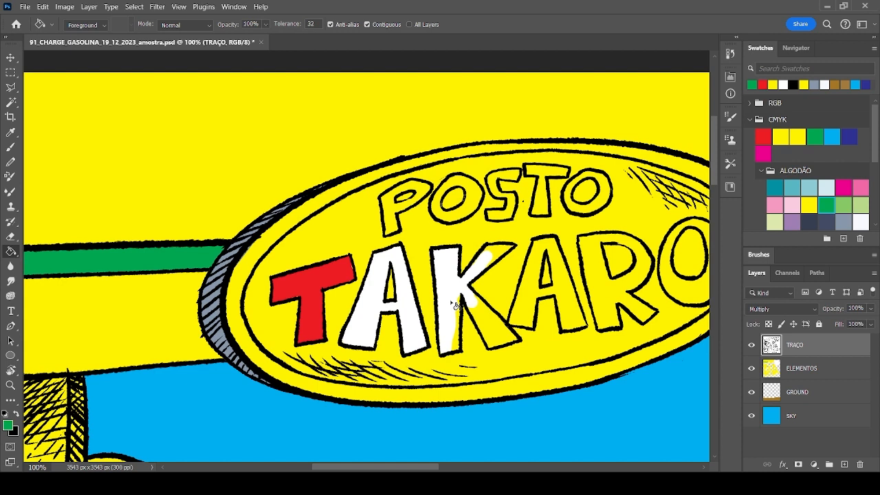
pyautogui.press('w')
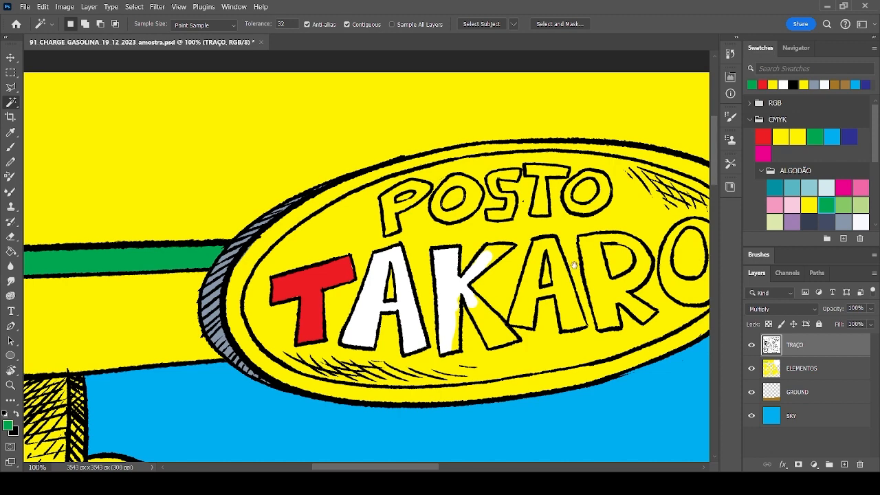
pyautogui.moveTo(574, 265); pyautogui.dragTo(487, 270)
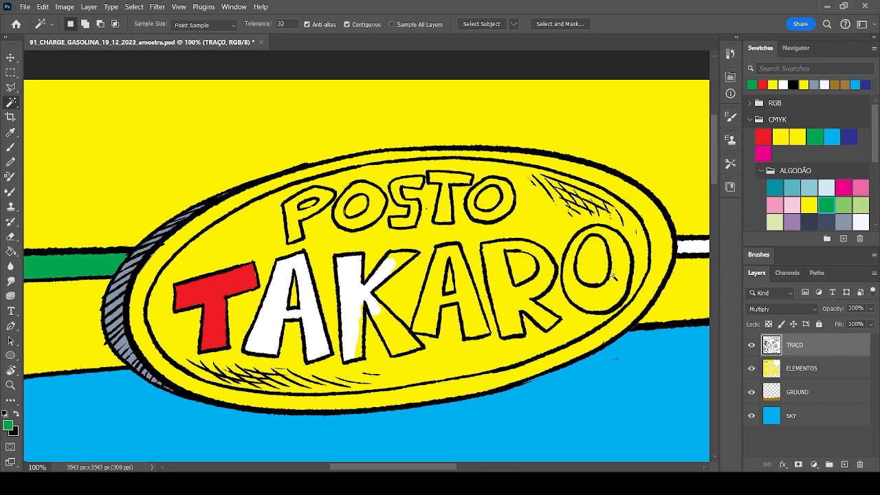
pyautogui.click(615, 277)
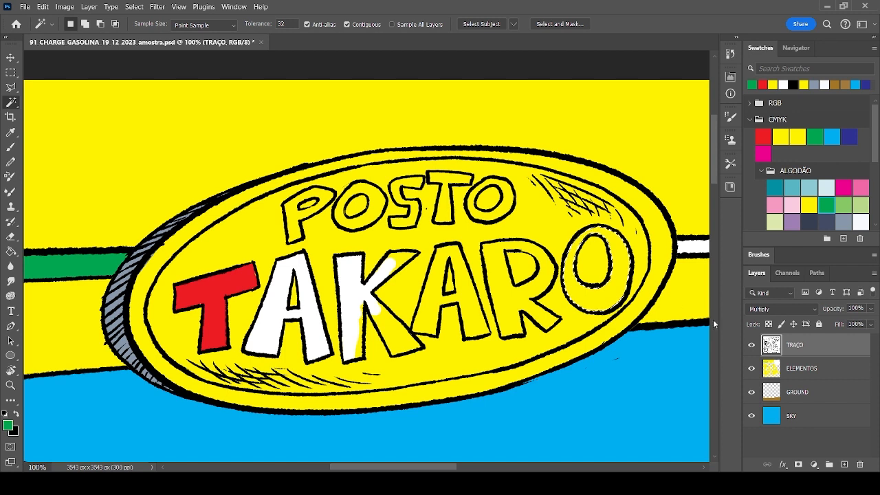
pyautogui.keyDown('shift'); pyautogui.click(442, 192); pyautogui.keyUp('shift')
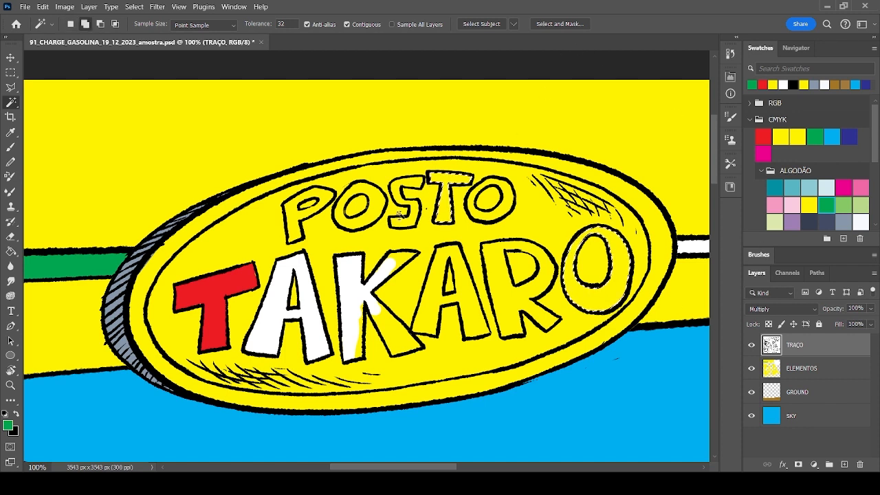
pyautogui.keyDown('shift'); pyautogui.click(376, 208); pyautogui.keyUp('shift')
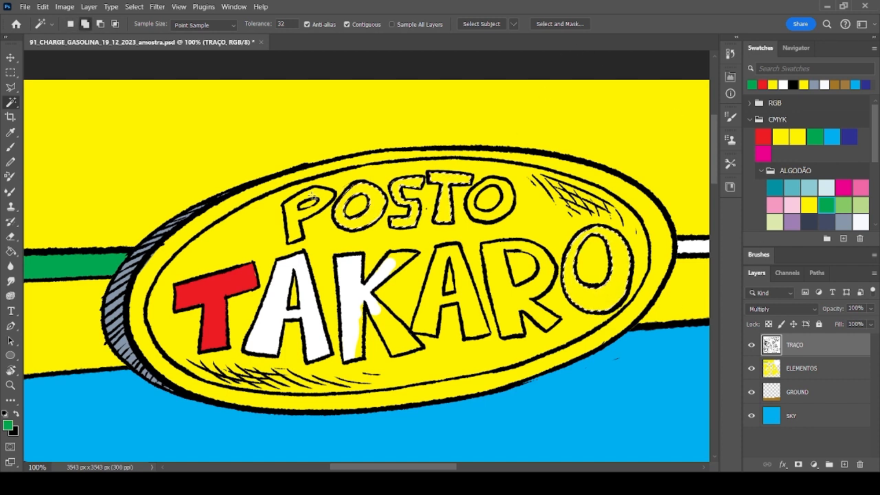
pyautogui.keyDown('shift'); pyautogui.click(326, 200); pyautogui.keyUp('shift')
# - Add the R, second A and K of TAKARO to the current Magic Wand selection
pyautogui.moveTo(564, 199); pyautogui.dragTo(482, 188)
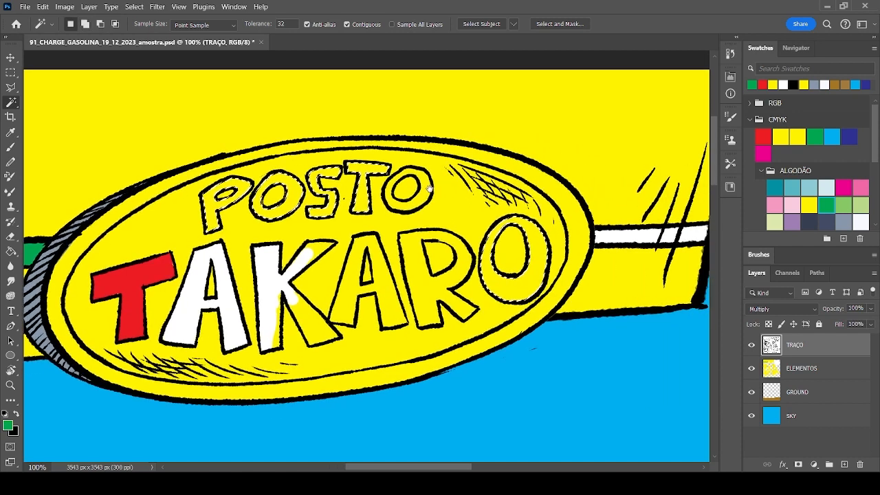
pyautogui.keyDown('shift'); pyautogui.click(413, 252); pyautogui.keyUp('shift')
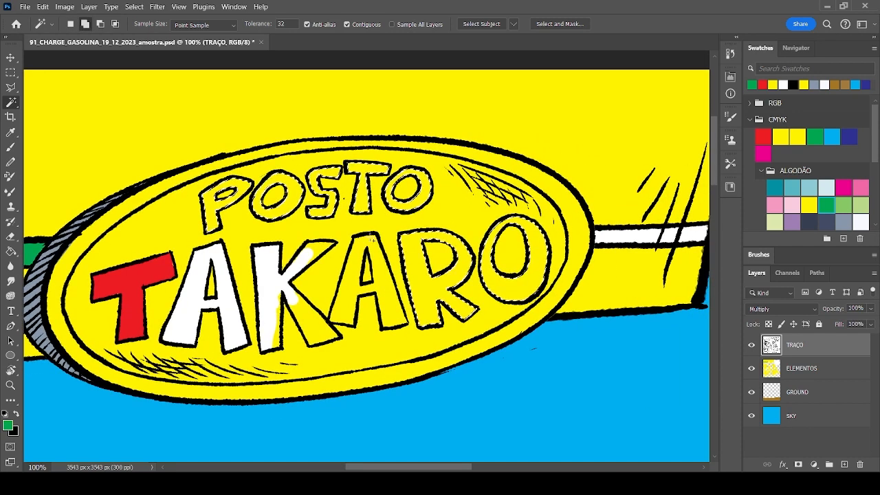
pyautogui.keyDown('shift'); pyautogui.click(365, 249); pyautogui.keyUp('shift')
pyautogui.keyDown('shift'); pyautogui.click(320, 246); pyautogui.keyUp('shift')
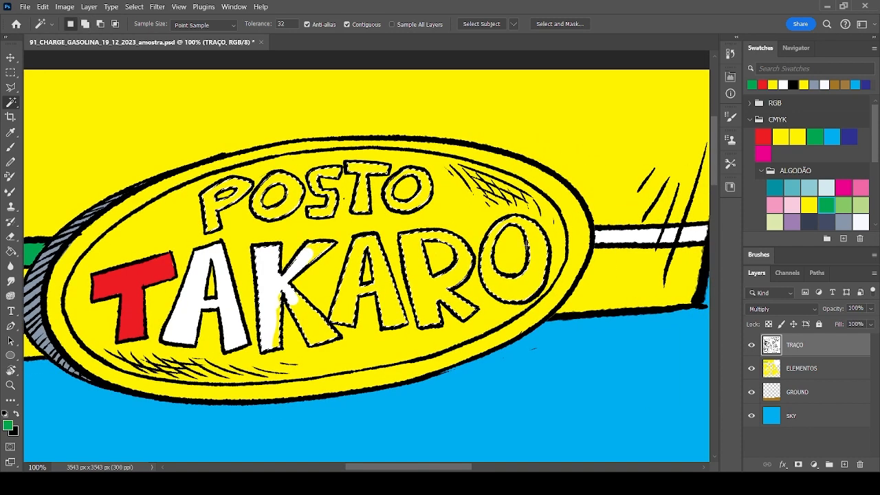
pyautogui.moveTo(320, 246); pyautogui.dragTo(371, 230)
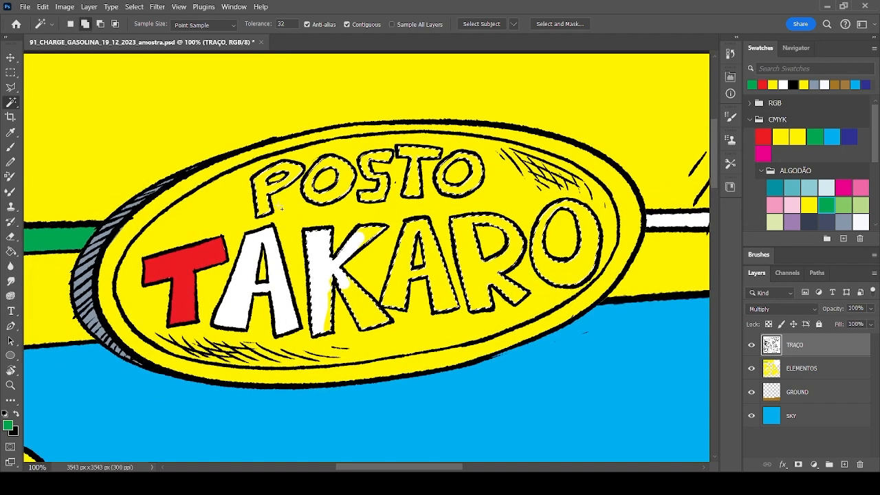
# - Add the first A of TAKARO to the Magic Wand selection and expand the letter selection into the black outlines
pyautogui.keyDown('shift'); pyautogui.click(265, 235); pyautogui.keyUp('shift')
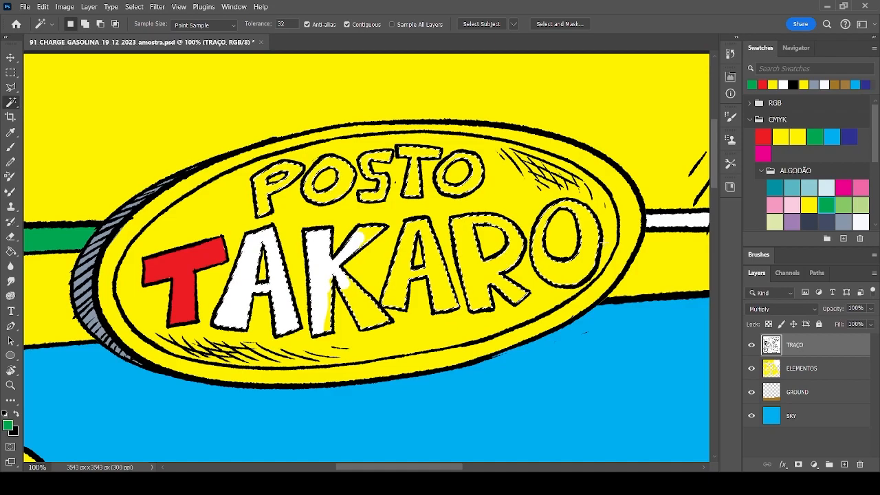
pyautogui.keyDown('ctrl'); pyautogui.click(491, 308); pyautogui.keyUp('ctrl')
pyautogui.moveTo(355, 263); pyautogui.dragTo(500, 281)
pyautogui.keyDown('ctrl'); pyautogui.click(446, 325); pyautogui.keyUp('ctrl')
pyautogui.keyDown('ctrl'); pyautogui.click(445, 325); pyautogui.keyUp('ctrl')
pyautogui.keyDown('ctrl'); pyautogui.click(446, 324); pyautogui.keyUp('ctrl')
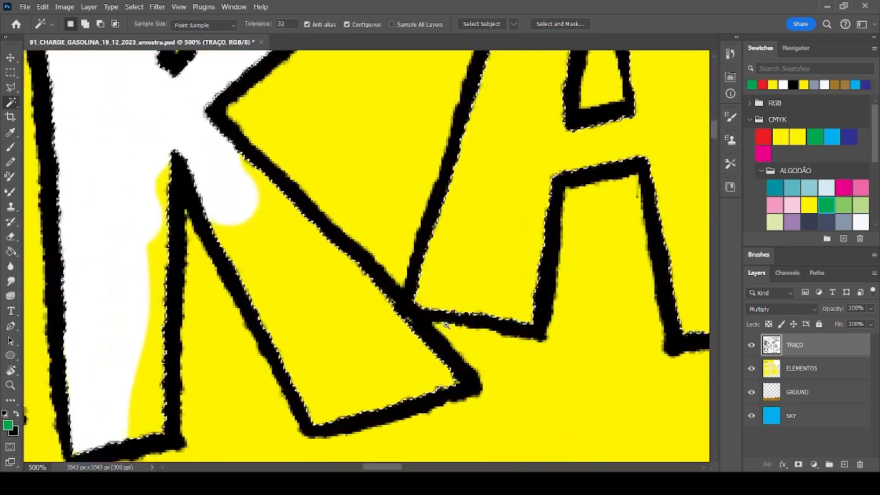
pyautogui.keyDown('ctrl'); pyautogui.click(384, 285); pyautogui.keyUp('ctrl')
pyautogui.moveTo(384, 285); pyautogui.dragTo(430, 230)
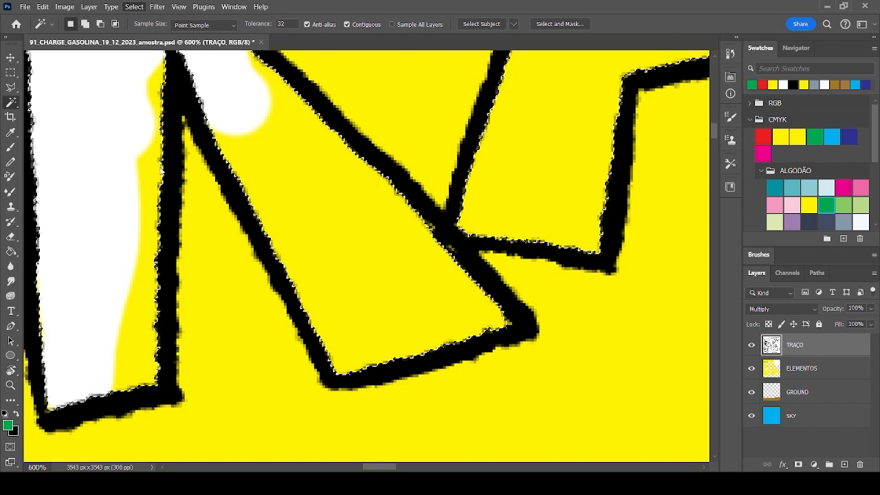
pyautogui.click(259, 194)
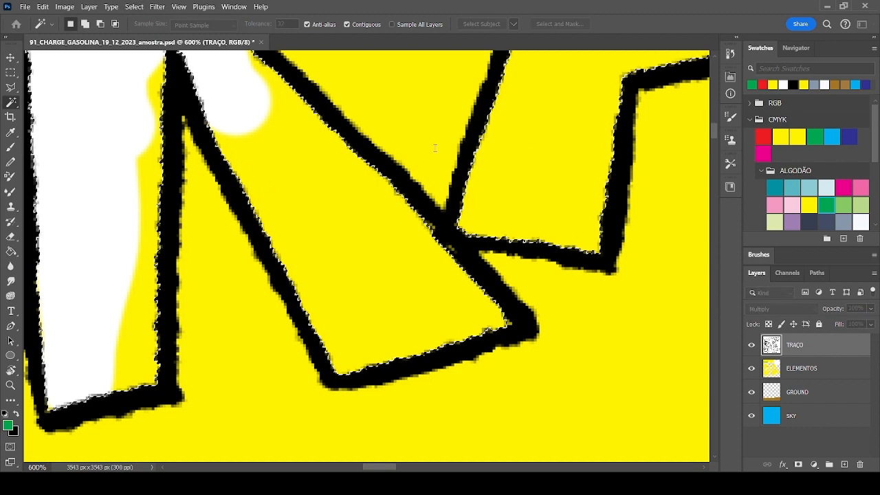
pyautogui.press('Return')
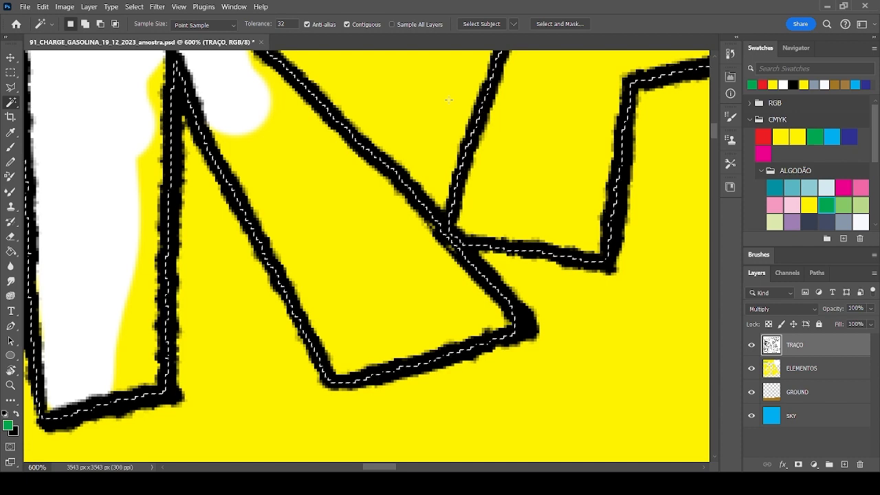
# - Check the expanded selection edges around the TAKARO letters and choose the red CMYK swatch as the foreground colour
pyautogui.hotkey('ctrl', '0')
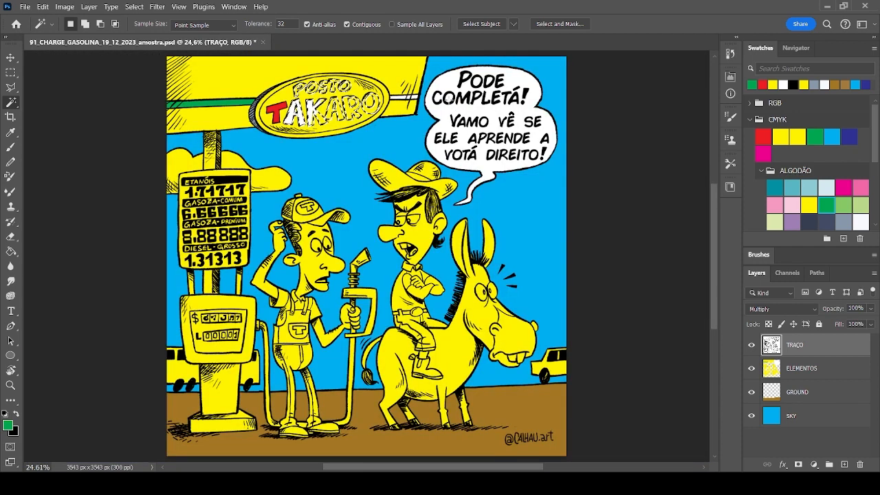
pyautogui.moveTo(338, 102); pyautogui.dragTo(432, 112)
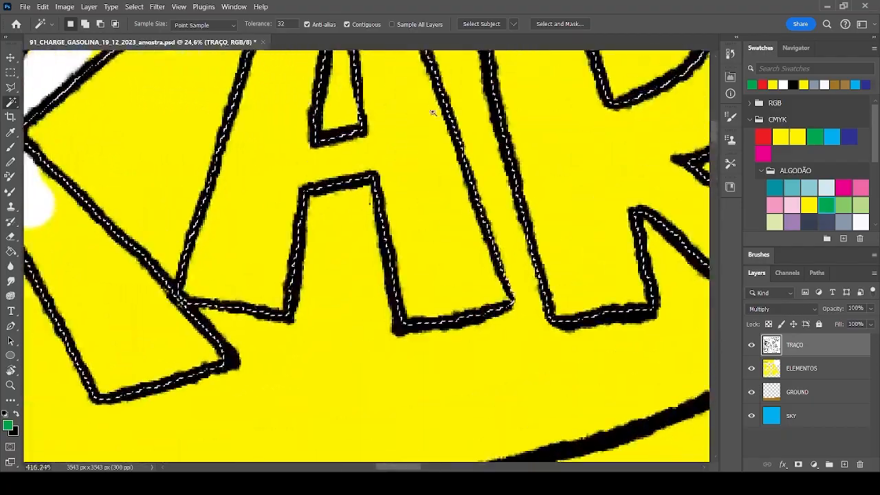
pyautogui.moveTo(279, 122); pyautogui.dragTo(436, 204)
pyautogui.click(764, 134)
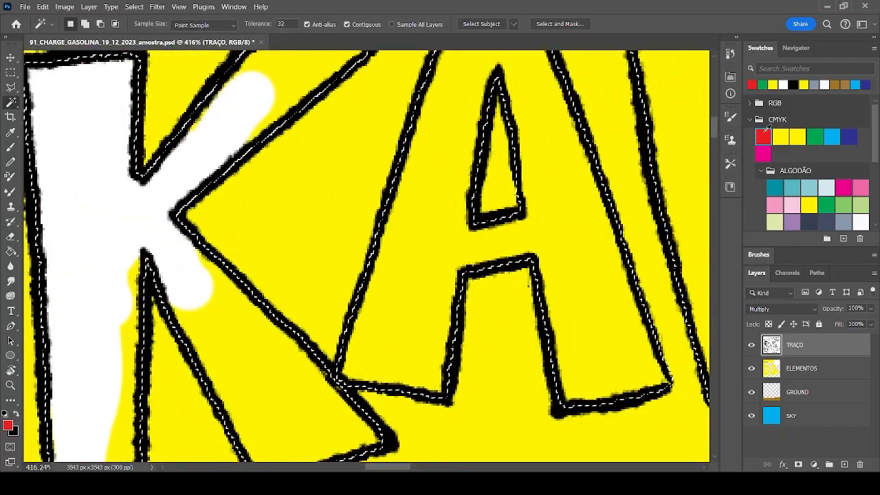
# - Try to bucket-fill the selected POSTO and TAKARO letters with red while the TRAÇO layer is active
pyautogui.hotkey('ctrl', '-')
pyautogui.hotkey('ctrl', '-')
pyautogui.hotkey('ctrl', '-')
pyautogui.hotkey('ctrl', '-')
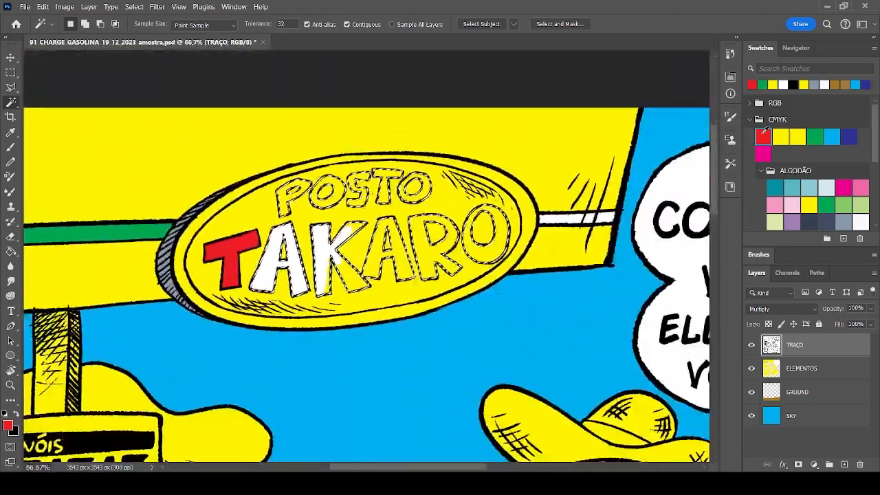
pyautogui.hotkey('ctrl', '+')
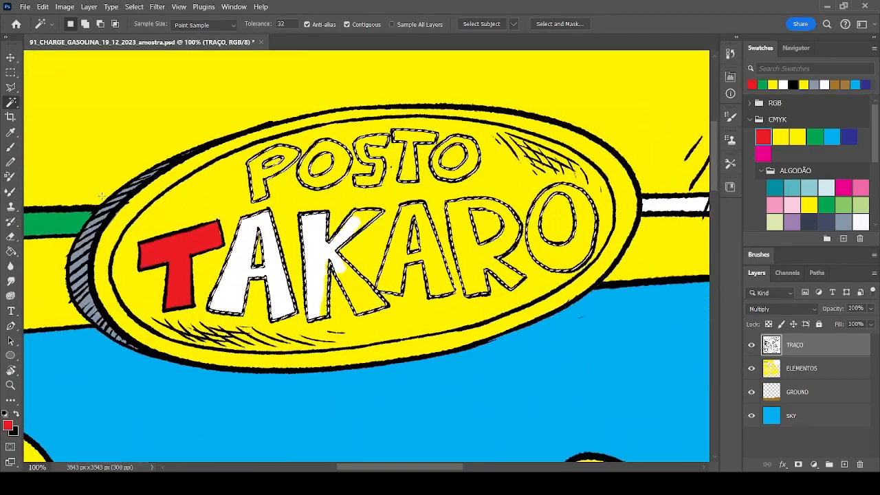
pyautogui.click(11, 252)
pyautogui.click(308, 229)
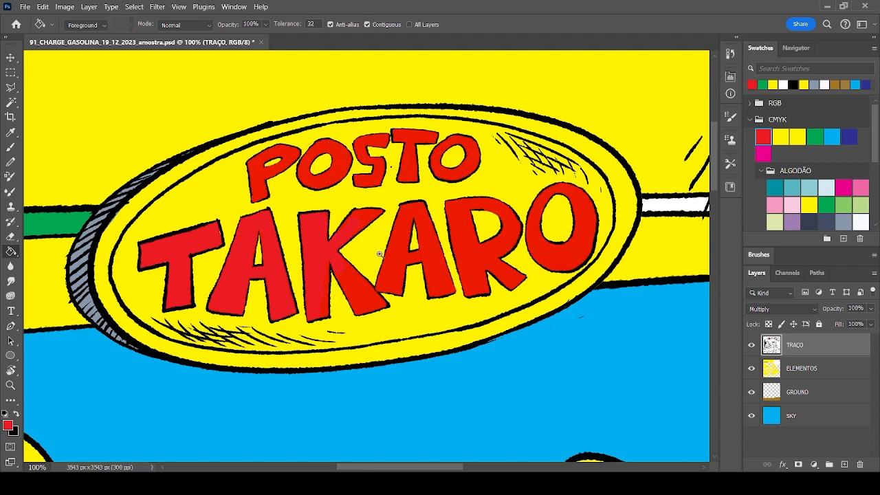
# - Check the red fill with the ELEMENTOS layer hidden and shown, and restore the letter selection
pyautogui.moveTo(379, 255); pyautogui.dragTo(437, 257)
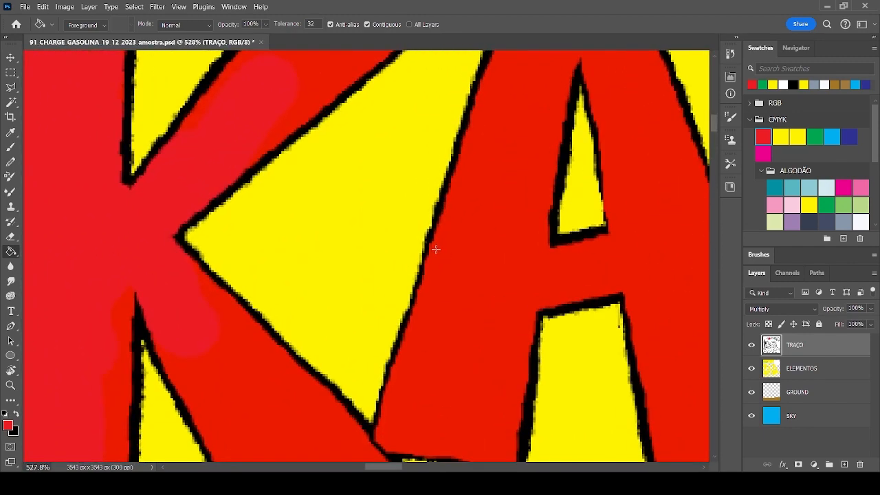
pyautogui.click(753, 370)
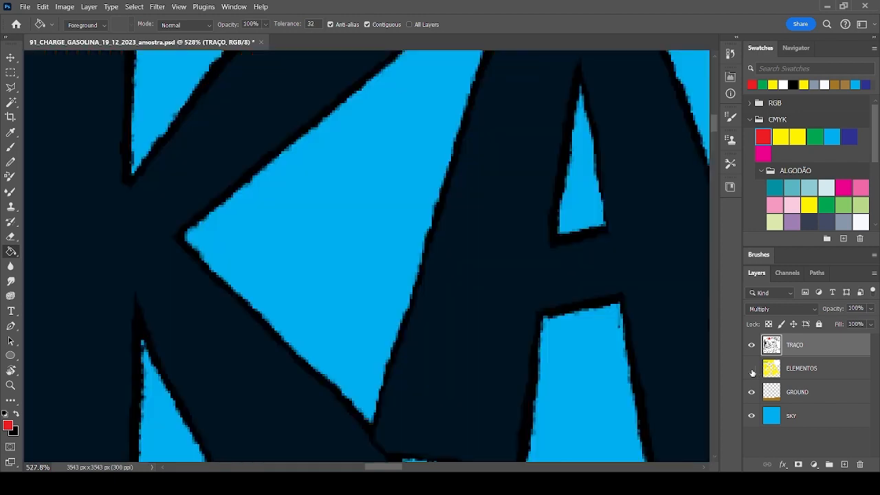
pyautogui.click(752, 370)
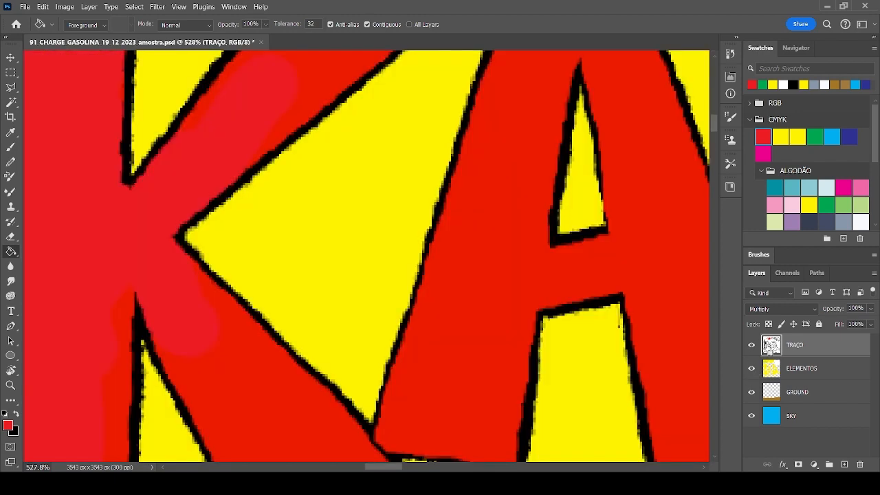
pyautogui.click(752, 369)
pyautogui.click(751, 369)
pyautogui.keyDown('ctrl'); pyautogui.click(771, 345); pyautogui.keyUp('ctrl')
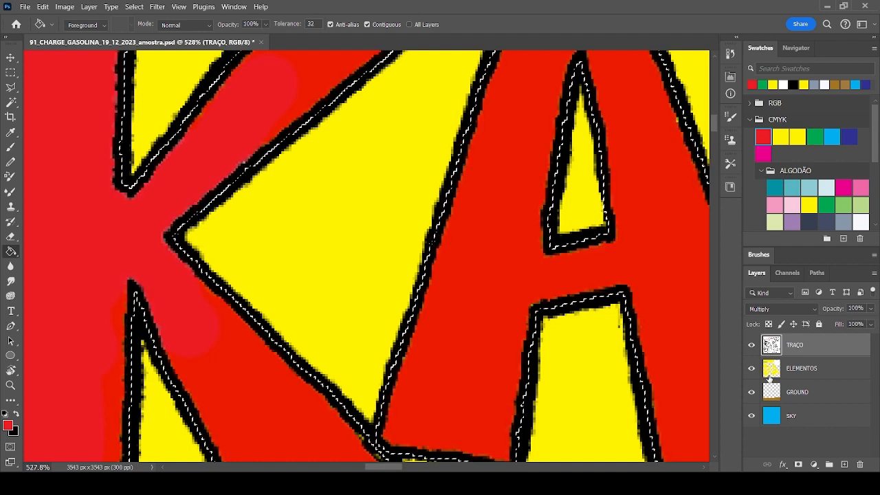
# - On the ELEMENTOS layer, bucket-fill the selected POSTO and TAKARO letters with the red swatch and deselect them
pyautogui.click(771, 371)
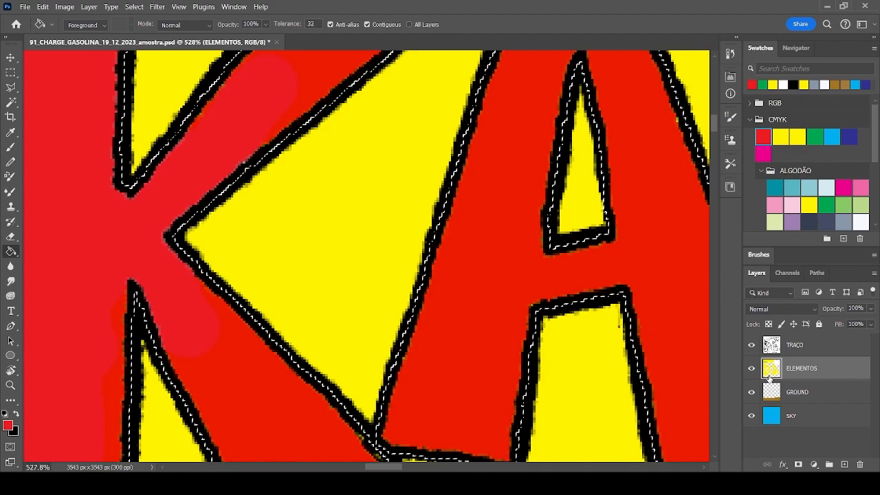
pyautogui.hotkey('ctrl', '-')
pyautogui.hotkey('ctrl', '-')
pyautogui.hotkey('ctrl', '-')
pyautogui.hotkey('ctrl', '-')
pyautogui.hotkey('ctrl', '-')
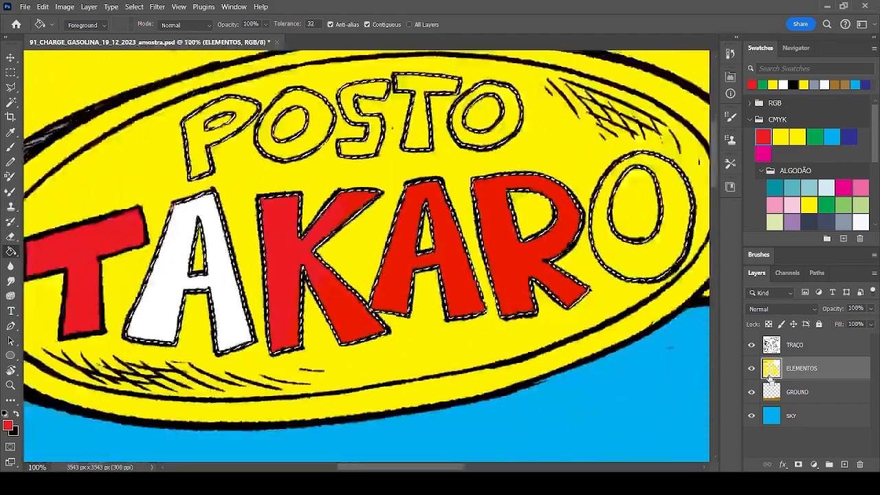
pyautogui.hotkey('ctrl', '+')
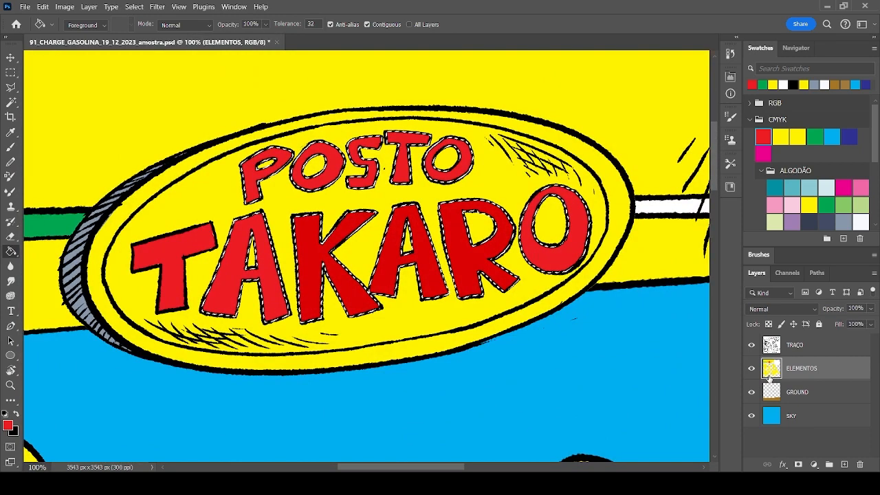
pyautogui.hotkey('ctrl', 'z')
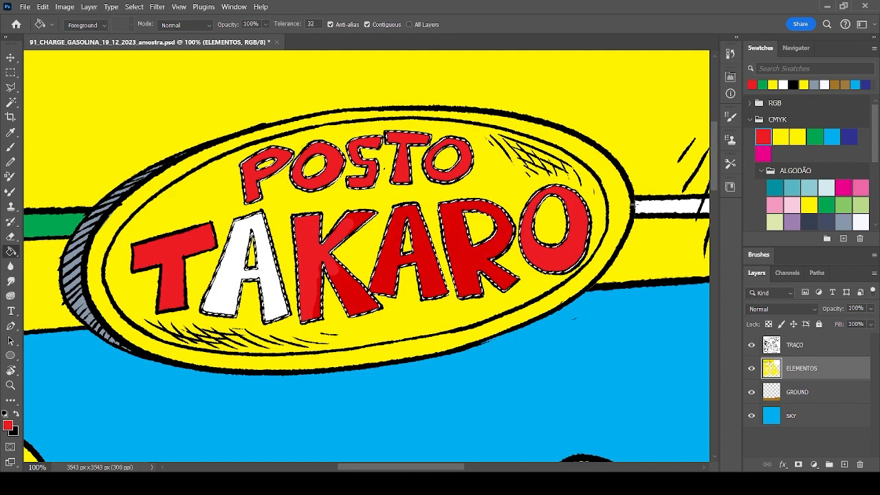
pyautogui.hotkey('ctrl', 'z')
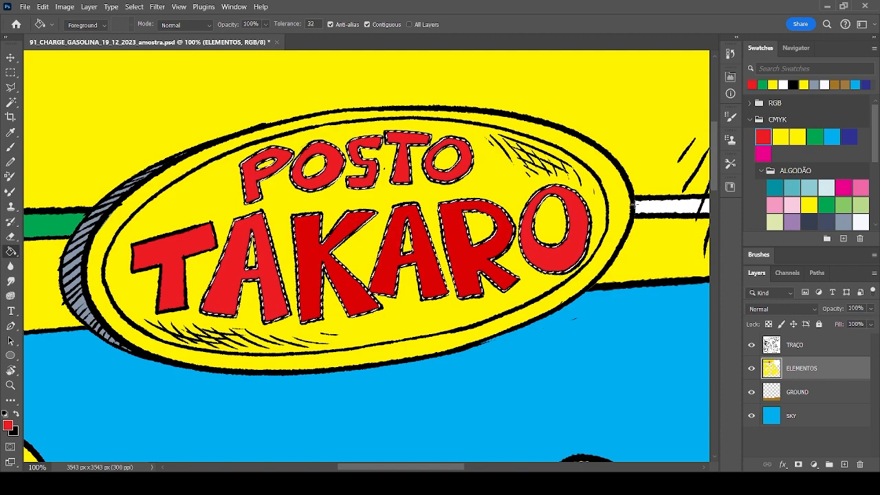
pyautogui.moveTo(321, 192)
pyautogui.mouseDown()
pyautogui.moveTo(476, 173)
pyautogui.moveTo(411, 171)
pyautogui.mouseUp()
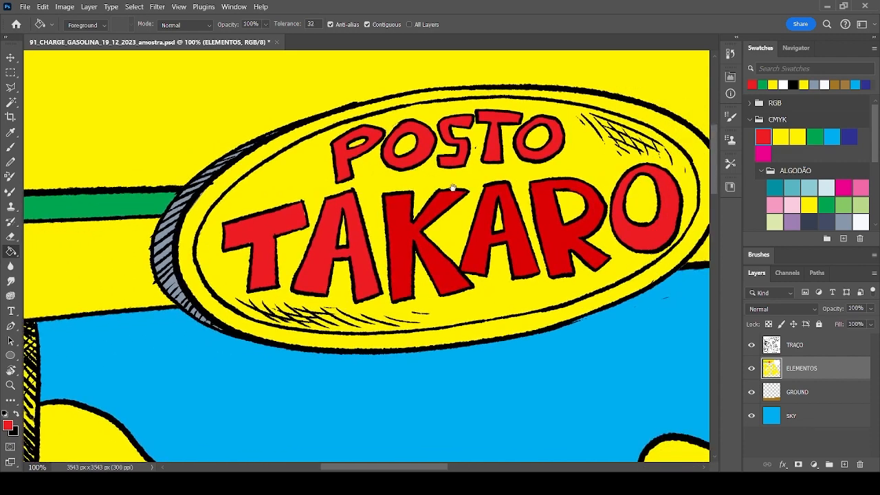
pyautogui.moveTo(489, 198); pyautogui.dragTo(456, 197)
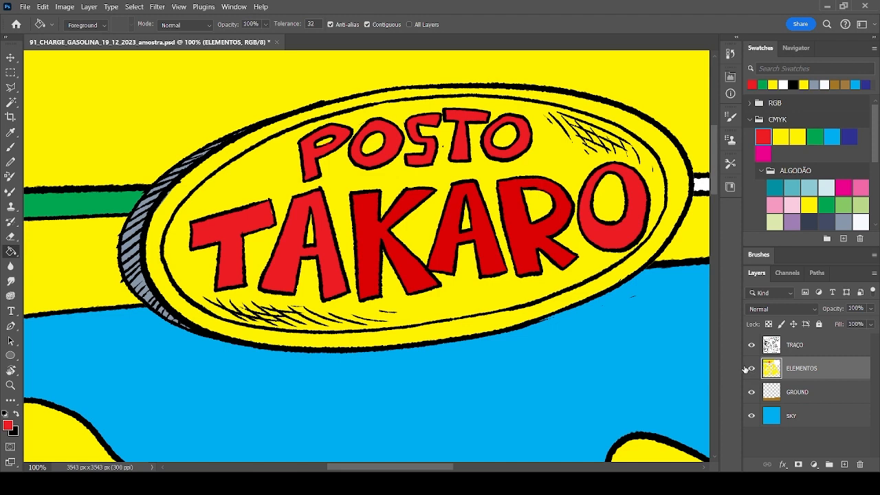
# - Hide the ELEMENTOS, GROUND and SKY layers and make TRAÇO the active layer to isolate the line art
pyautogui.moveTo(751, 369); pyautogui.dragTo(753, 426)
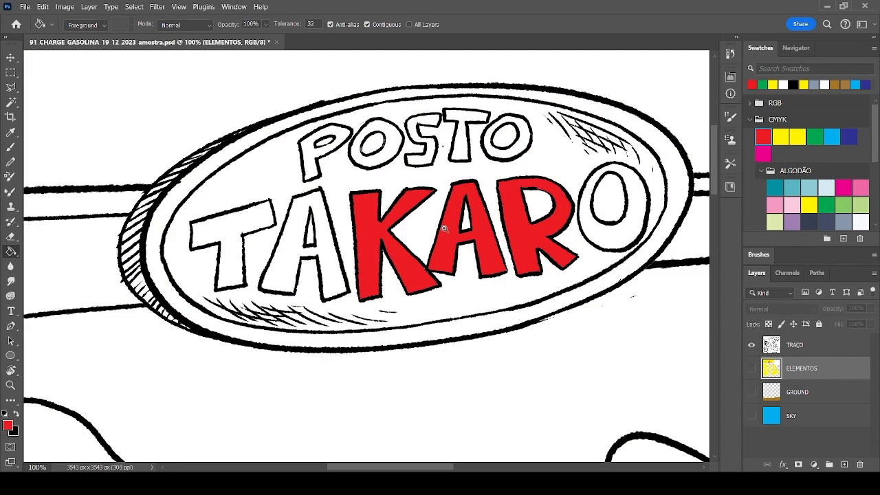
pyautogui.scroll(5, 460, 228)
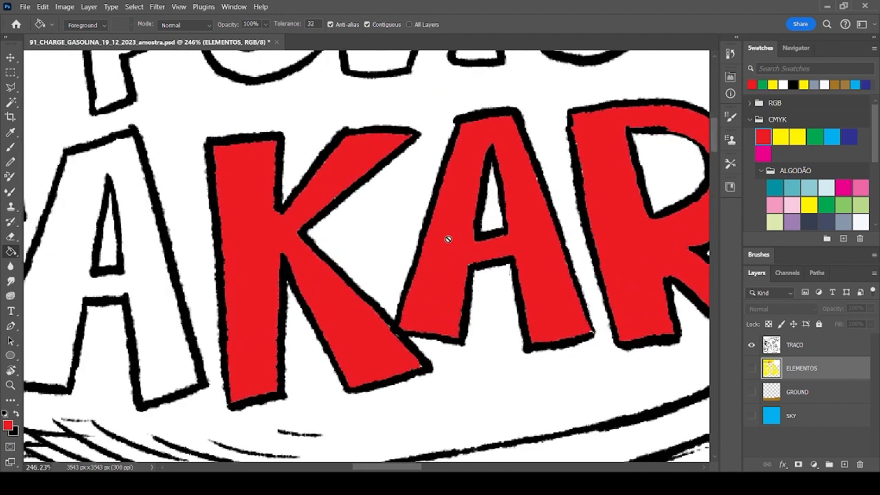
pyautogui.click(776, 349)
pyautogui.click(751, 346)
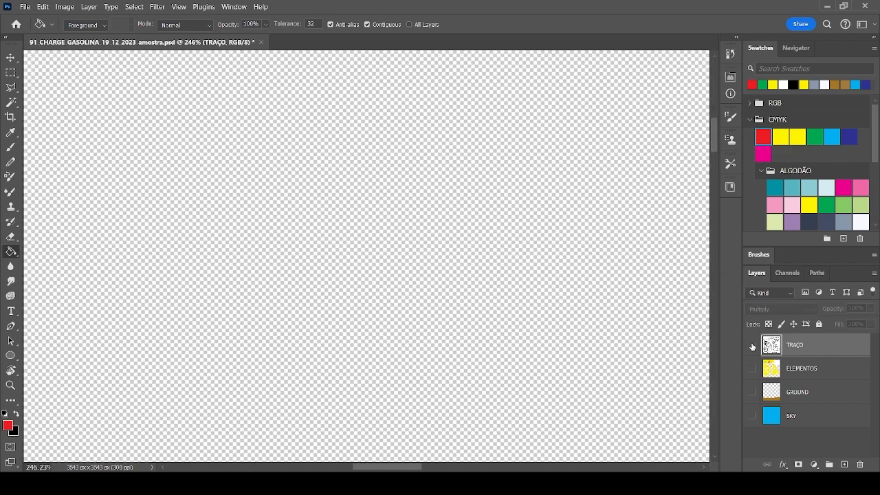
pyautogui.click(752, 346)
# - Examine the isolated TRAÇO line art for stray red fill in the sign letters and across the whole cartoon
pyautogui.moveTo(428, 153); pyautogui.dragTo(508, 289)
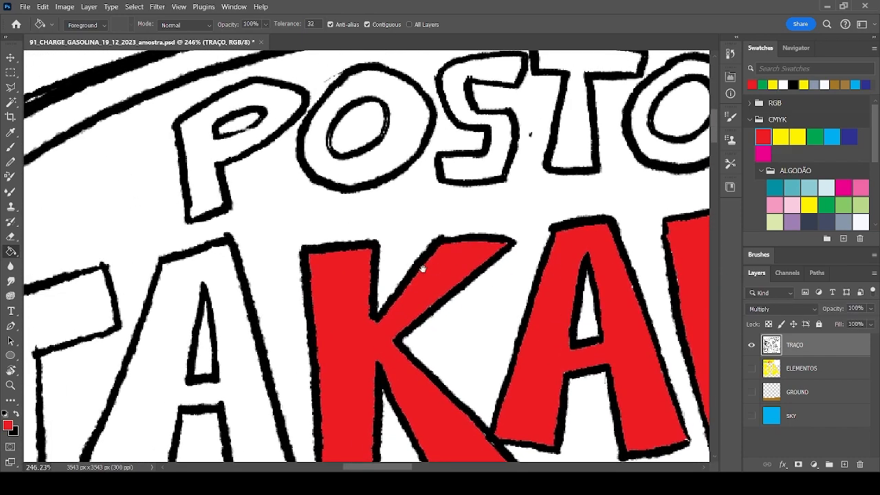
pyautogui.moveTo(423, 269); pyautogui.dragTo(487, 246)
pyautogui.press('v')
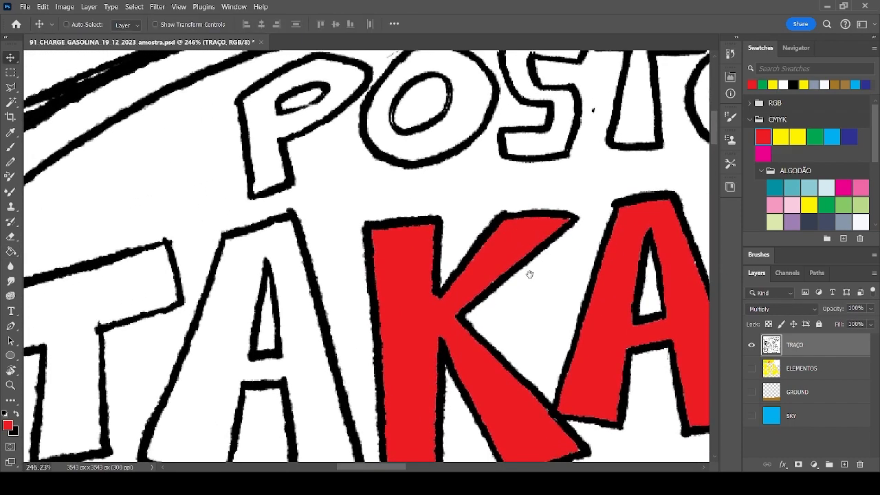
pyautogui.moveTo(527, 273); pyautogui.dragTo(440, 202)
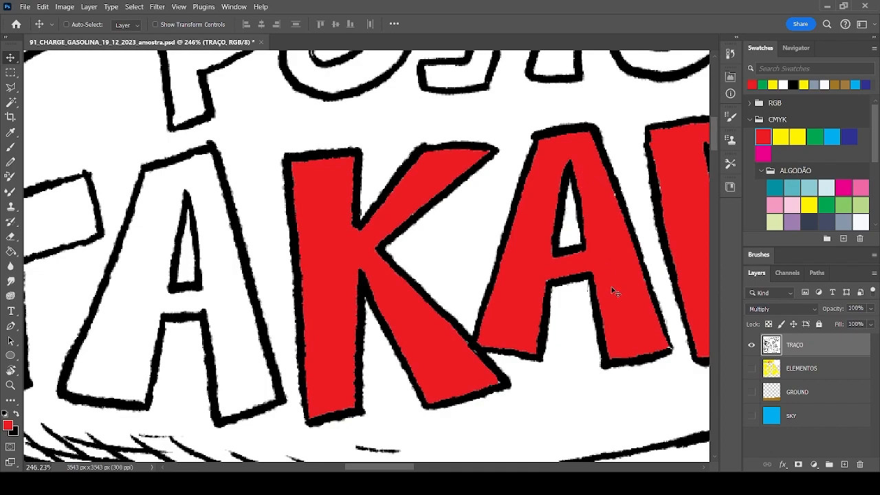
pyautogui.moveTo(583, 199); pyautogui.dragTo(390, 197)
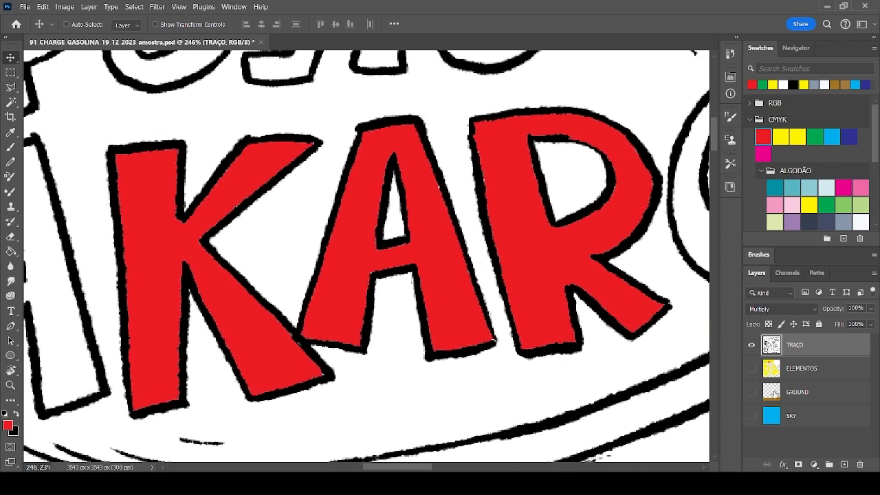
pyautogui.moveTo(509, 252); pyautogui.dragTo(342, 176)
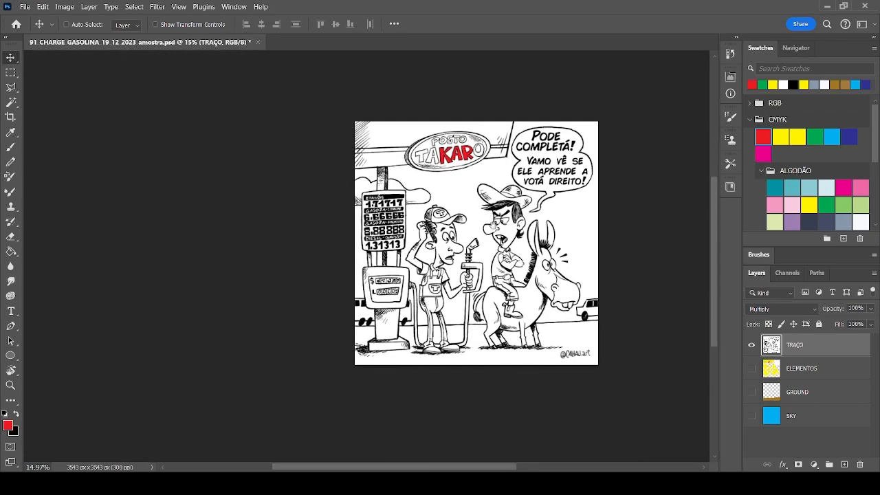
pyautogui.moveTo(501, 208); pyautogui.dragTo(583, 224)
pyautogui.moveTo(555, 252); pyautogui.dragTo(520, 263)
pyautogui.moveTo(520, 263); pyautogui.dragTo(563, 385)
# - Select the red K, second A and R of TAKARO on TRAÇO with the Magic Wand and make white the foreground colour
pyautogui.moveTo(388, 183); pyautogui.dragTo(440, 236)
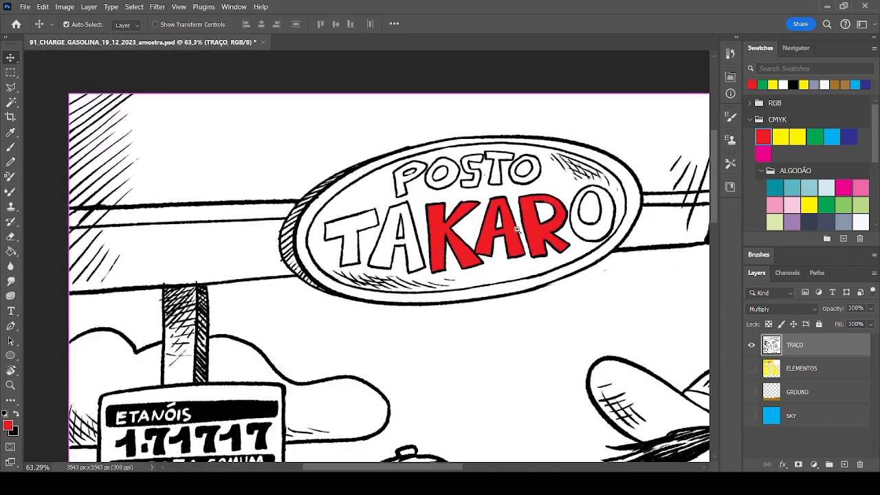
pyautogui.moveTo(519, 235); pyautogui.dragTo(556, 236)
pyautogui.press('w')
pyautogui.click(355, 169)
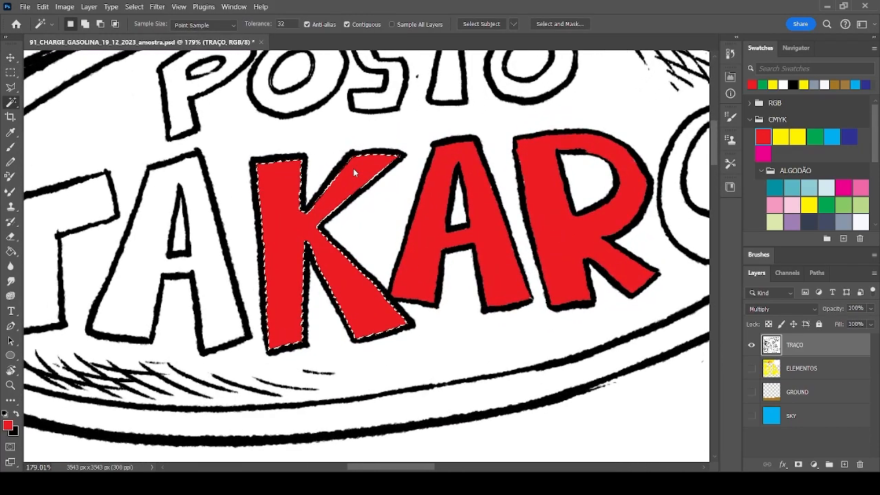
pyautogui.keyDown('shift'); pyautogui.click(436, 202); pyautogui.keyUp('shift')
pyautogui.keyDown('shift'); pyautogui.click(536, 188); pyautogui.keyUp('shift')
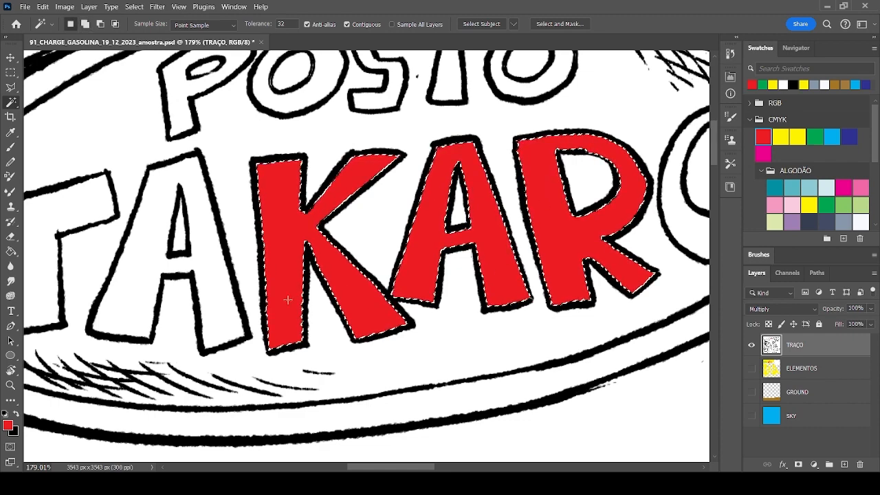
pyautogui.press('d')
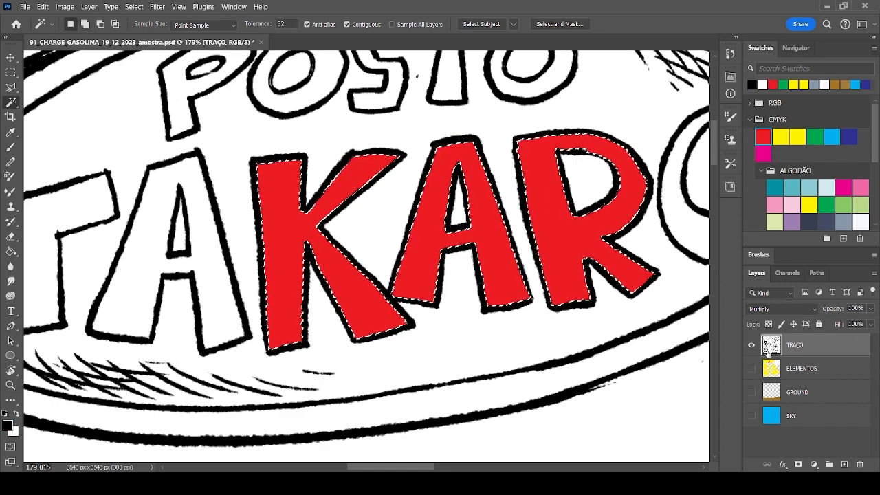
pyautogui.press('x')
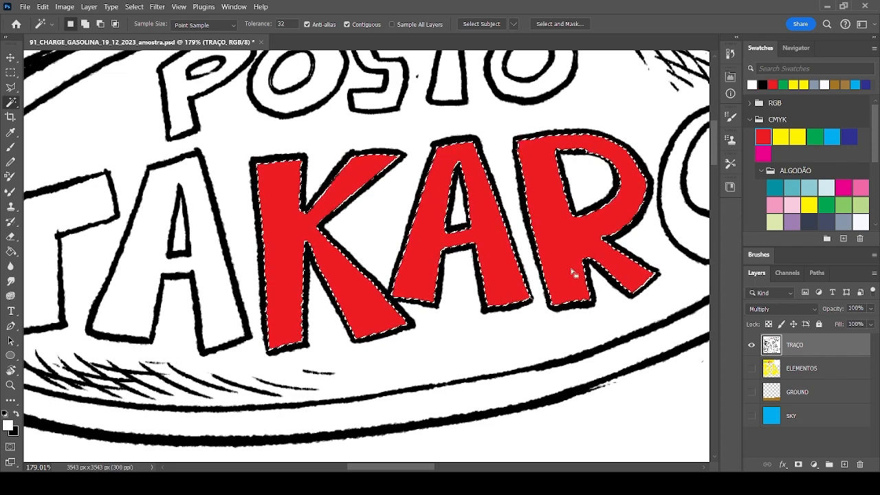
# - Fill the selected K, second A and R of TAKARO on the TRAÇO layer with the white foreground colour
pyautogui.hotkey('ctrl', 'BackSpace')
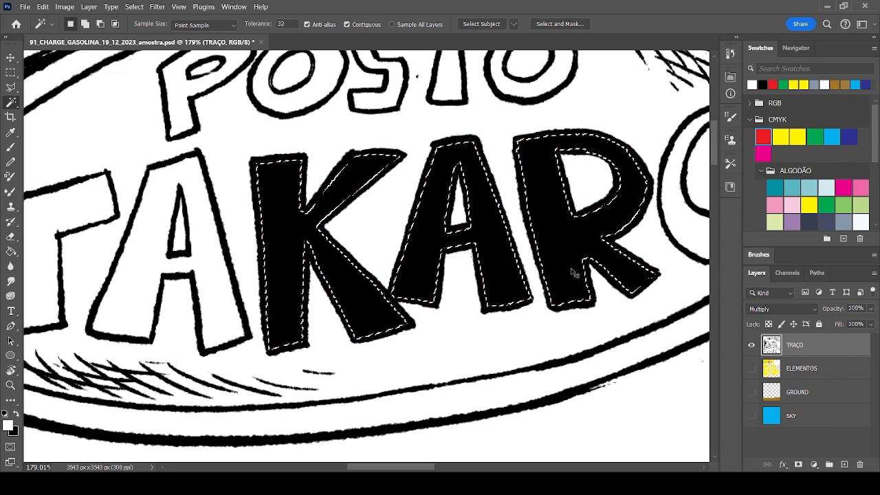
pyautogui.hotkey('ctrl', 'z')
pyautogui.hotkey('alt', 'BackSpace')
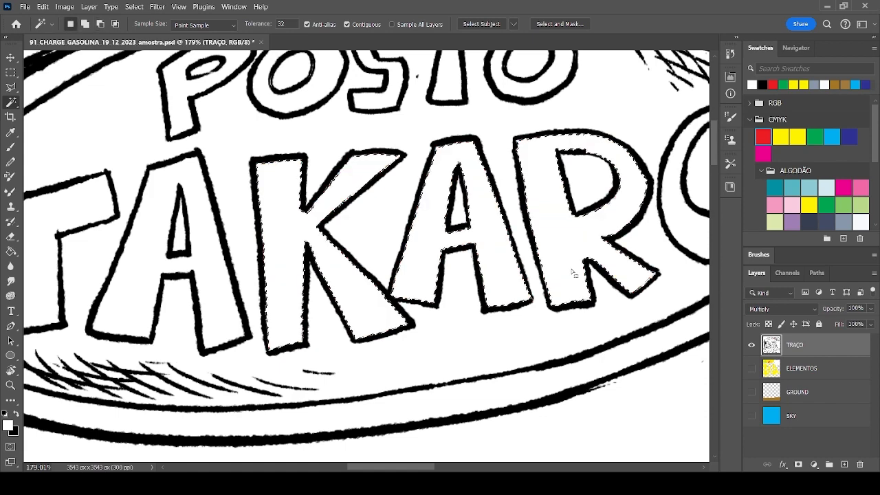
pyautogui.hotkey('ctrl', 'd')
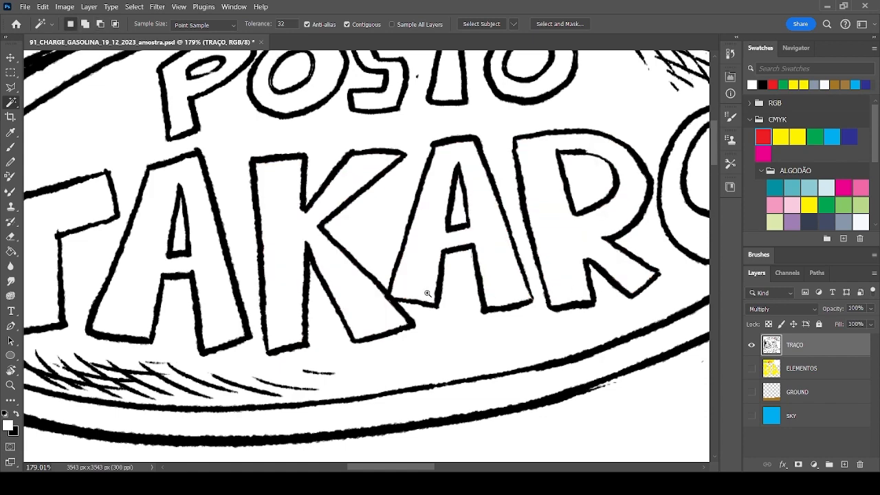
pyautogui.hotkey('ctrl', 'z')
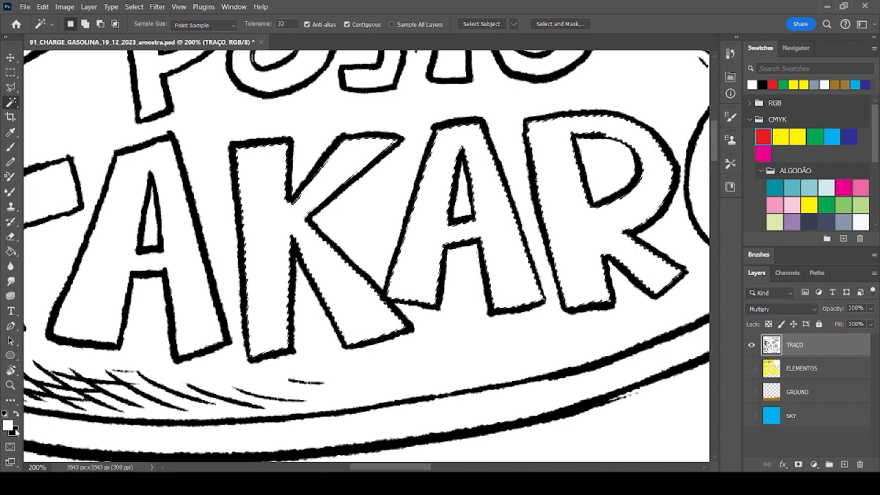
# - Try filling the selected TAKARO letters on TRAÇO with black as the foreground colour, and undo the fill
pyautogui.press('i')
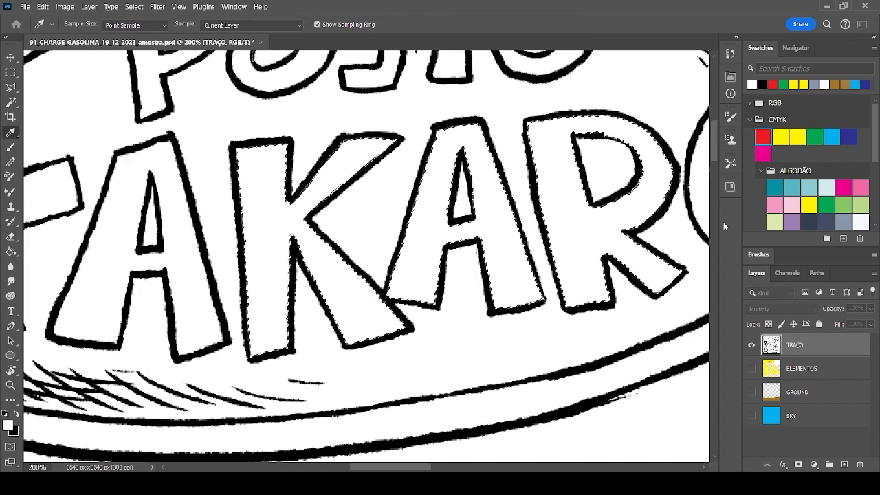
pyautogui.press('w')
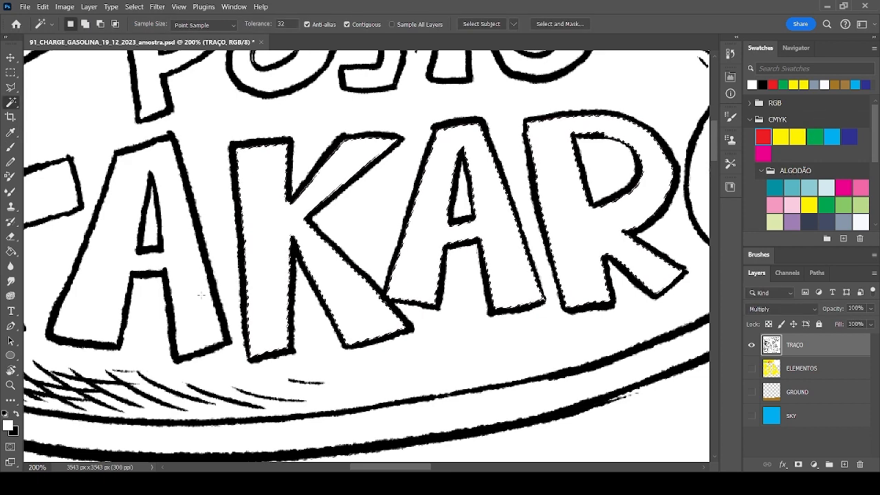
pyautogui.moveTo(207, 303); pyautogui.dragTo(284, 231)
pyautogui.keyDown('ctrl'); pyautogui.click(61, 421); pyautogui.keyUp('ctrl')
pyautogui.press('x')
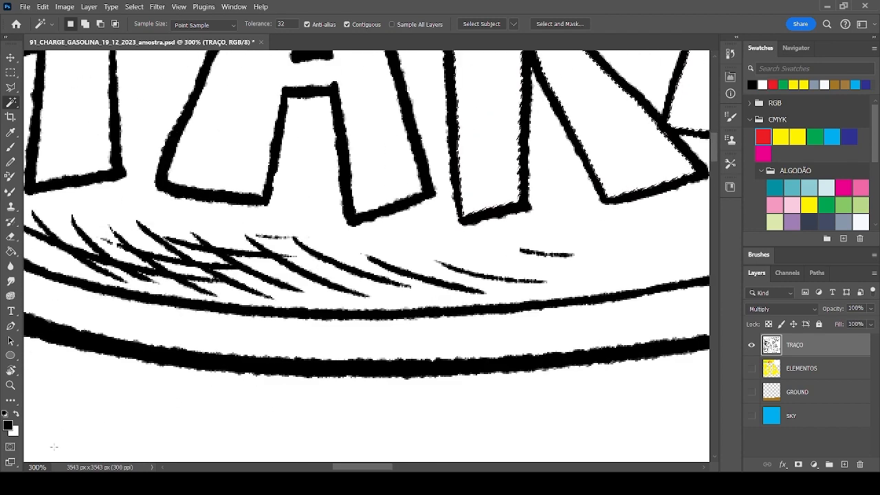
pyautogui.press('x')
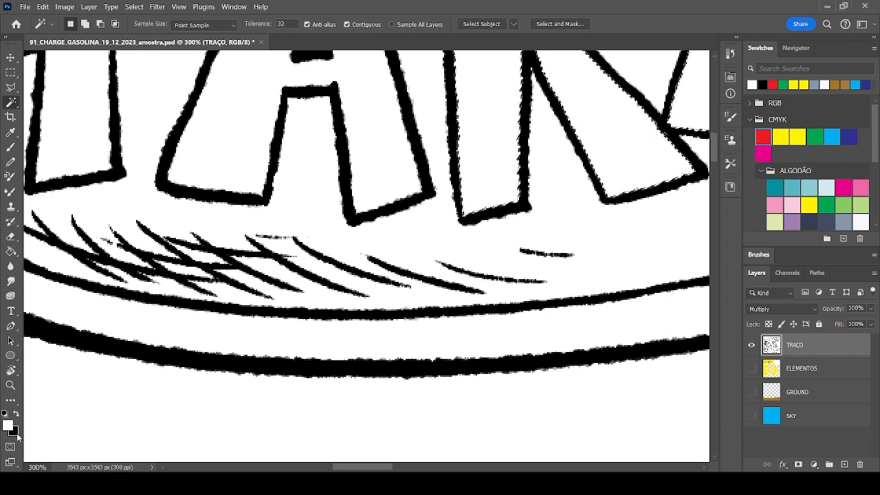
pyautogui.press('x')
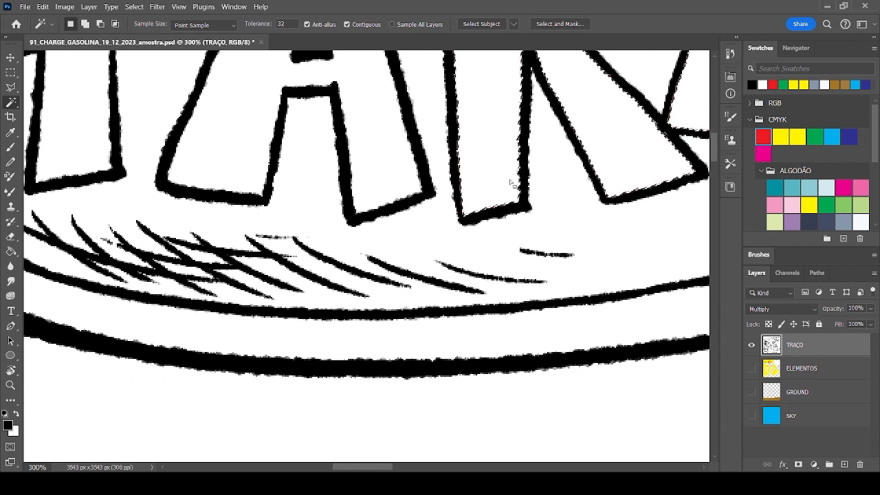
pyautogui.hotkey('alt', 'BackSpace')
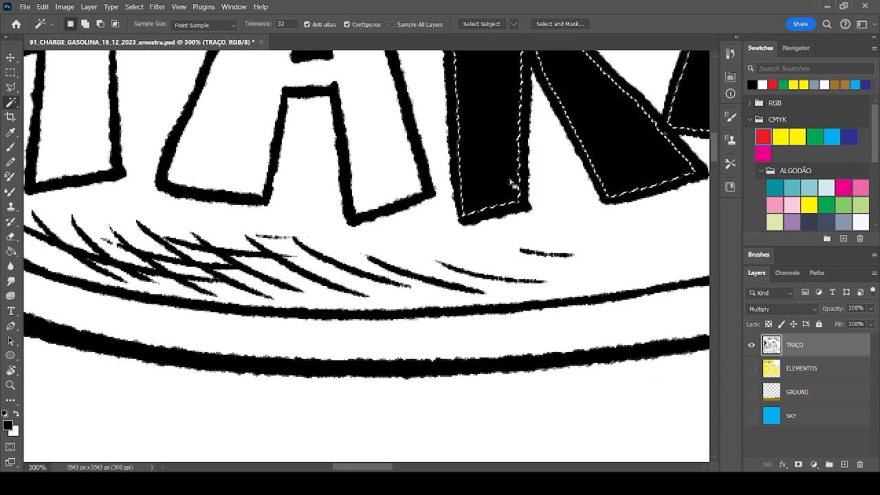
pyautogui.hotkey('ctrl', 'z')
pyautogui.click(11, 251)
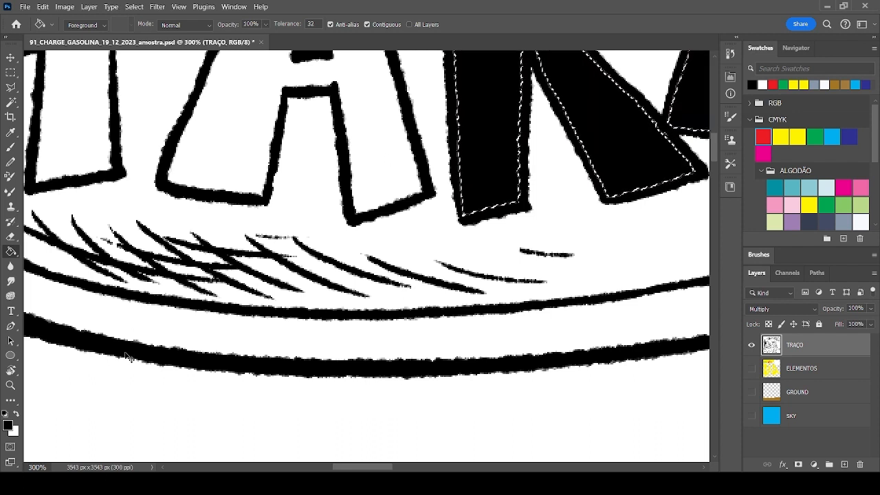
pyautogui.hotkey('ctrl', 'z')
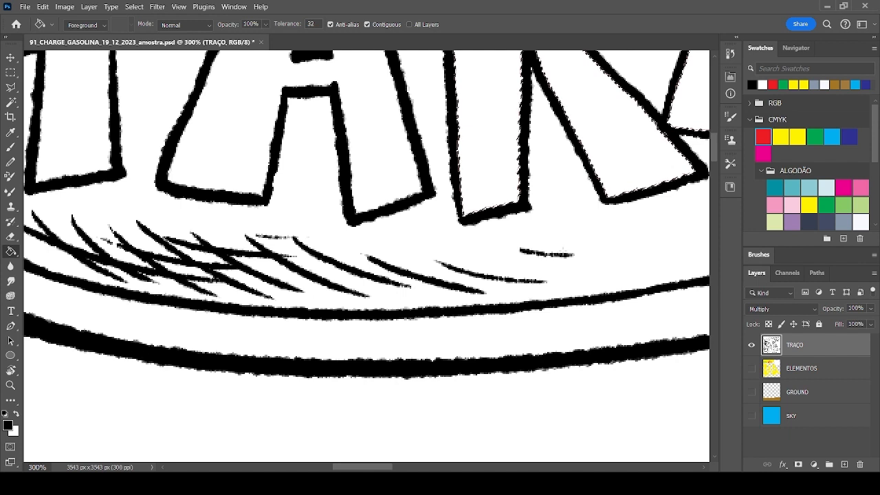
# - Swap the foreground and background colours back and forth, ending with white as the foreground colour
pyautogui.click(17, 417)
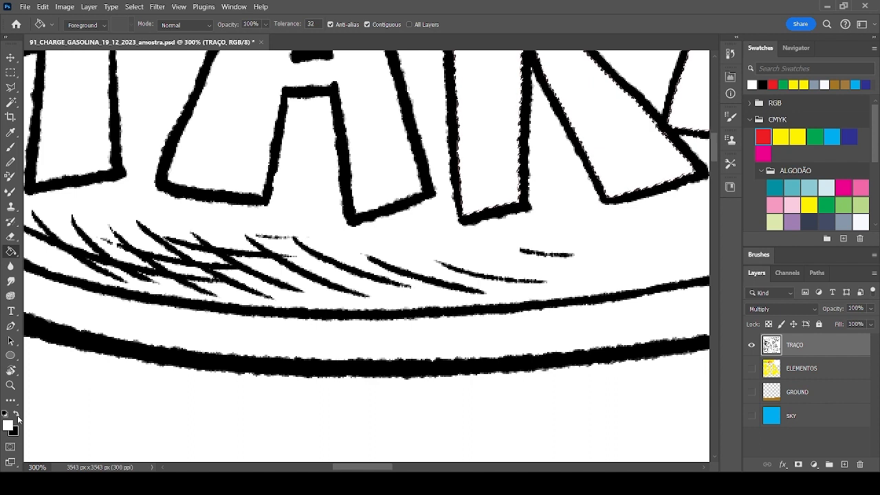
pyautogui.press('x')
pyautogui.press('x')
pyautogui.press('x')
pyautogui.press('x')
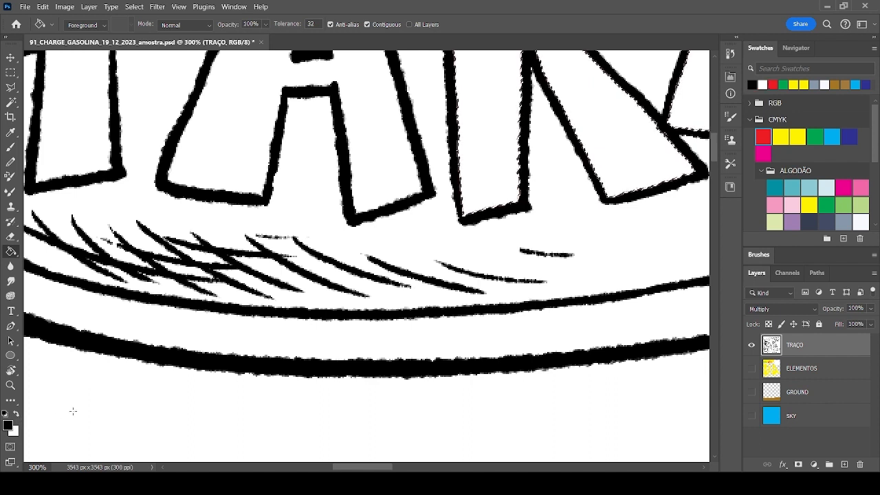
pyautogui.press('x')
pyautogui.press('x')
pyautogui.press('x')
pyautogui.press('x')
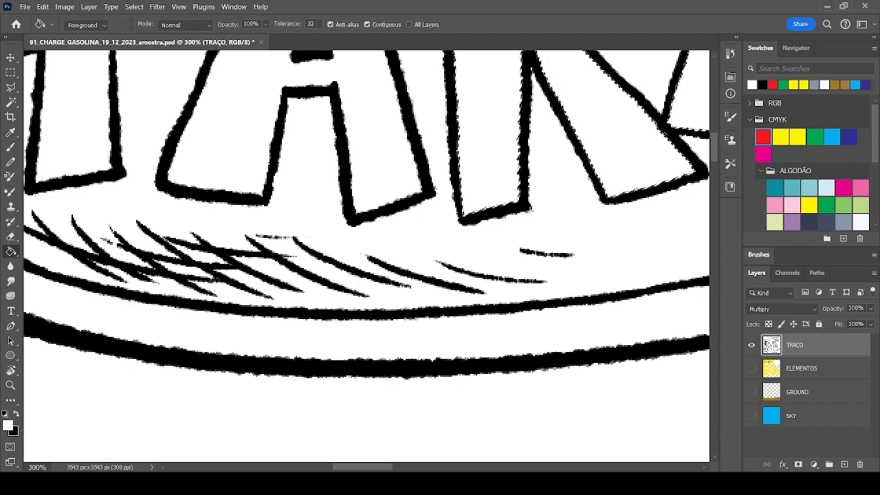
# - Deselect the K, second A and R of TAKARO on the TRAÇO layer
pyautogui.moveTo(637, 154); pyautogui.dragTo(345, 392)
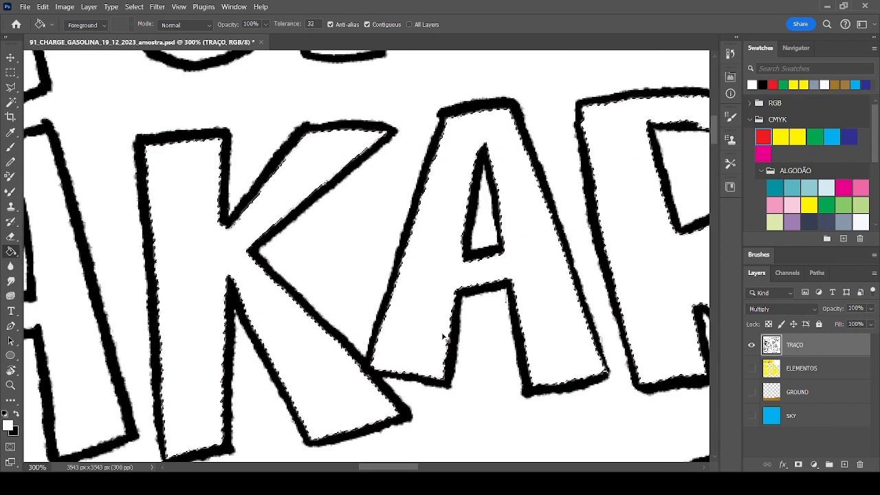
pyautogui.hotkey('ctrl', 'd')
pyautogui.scroll(-5, 447, 320)
pyautogui.scroll(-1, 418, 324)
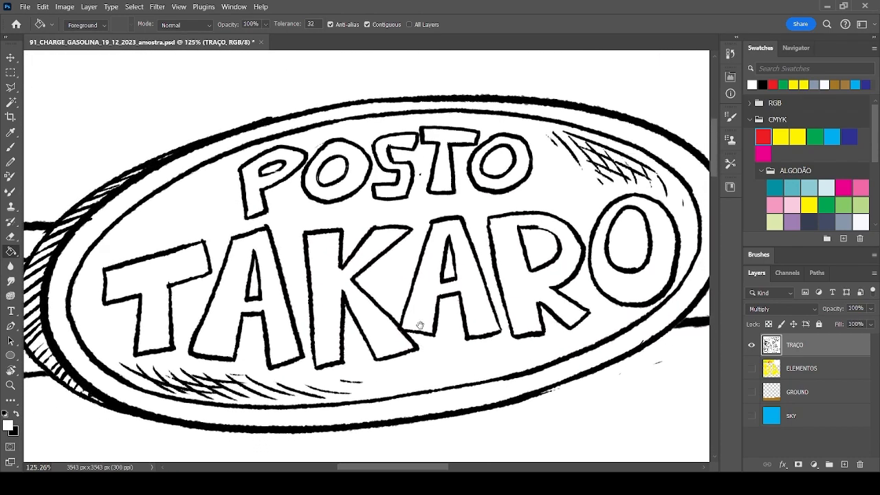
# - Show the ELEMENTOS, GROUND and SKY layers again and make ELEMENTOS the active layer
pyautogui.click(752, 368)
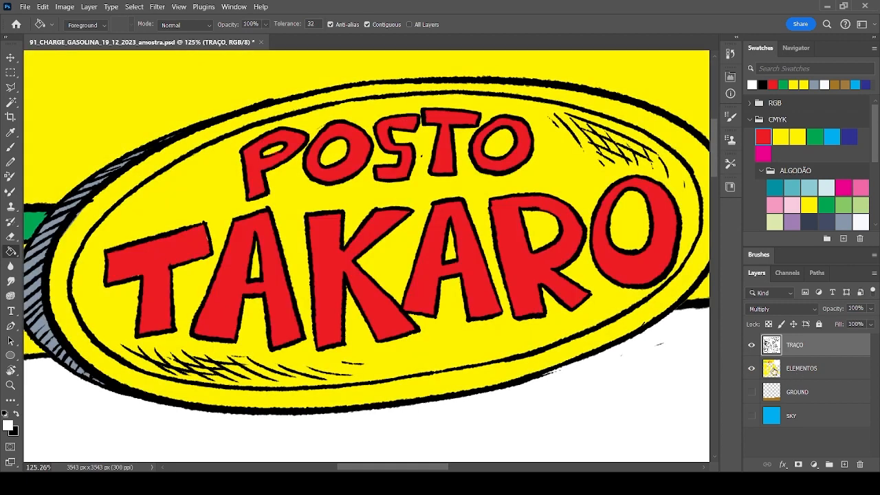
pyautogui.click(784, 369)
pyautogui.click(752, 345)
pyautogui.click(752, 345)
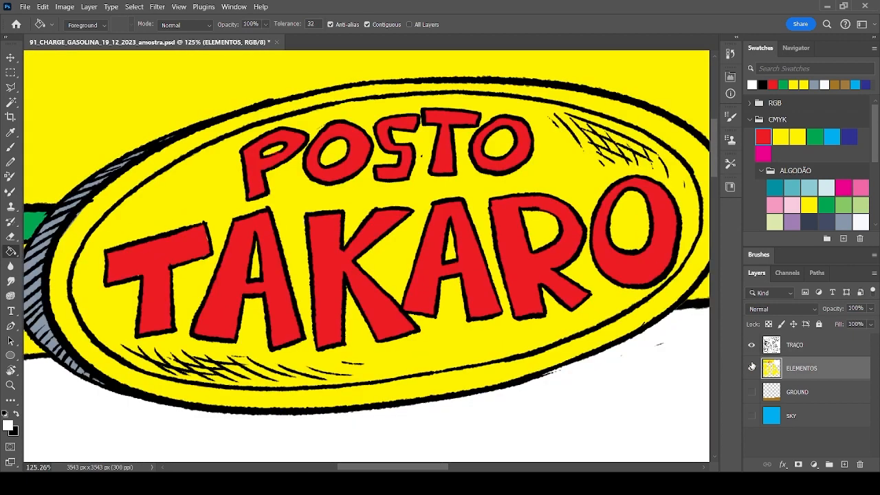
pyautogui.click(752, 368)
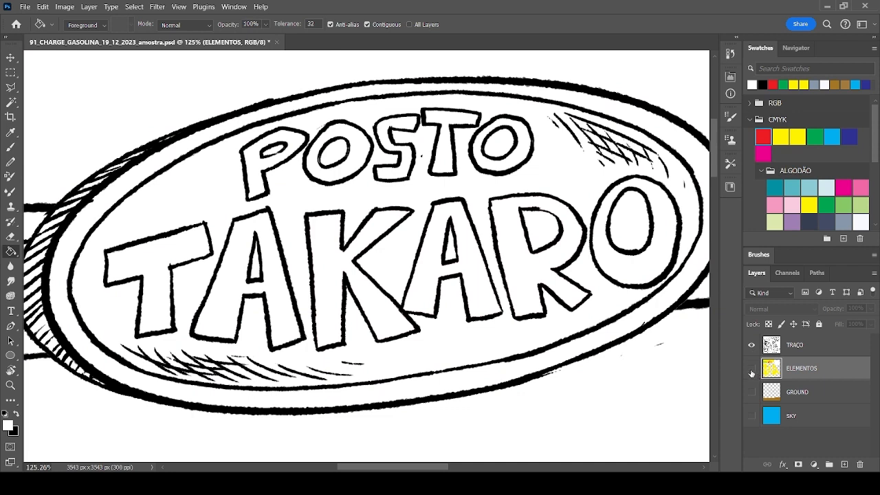
pyautogui.click(752, 369)
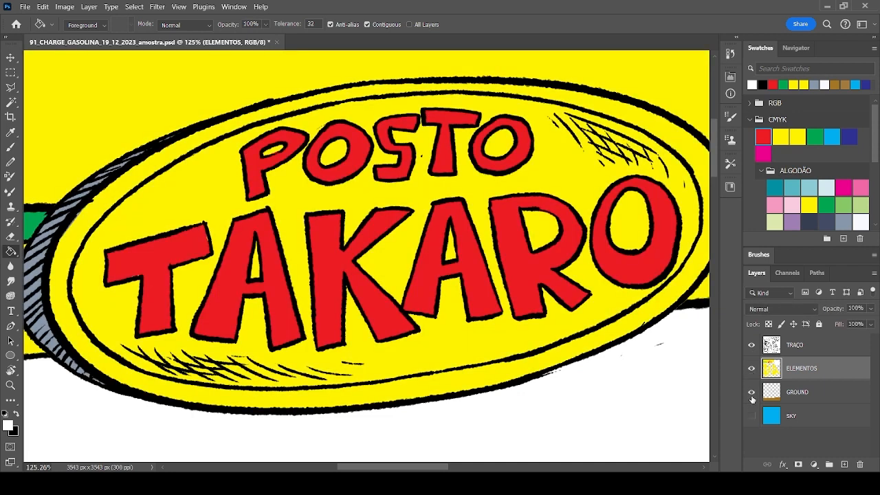
pyautogui.click(751, 416)
pyautogui.hotkey('ctrl', '0')
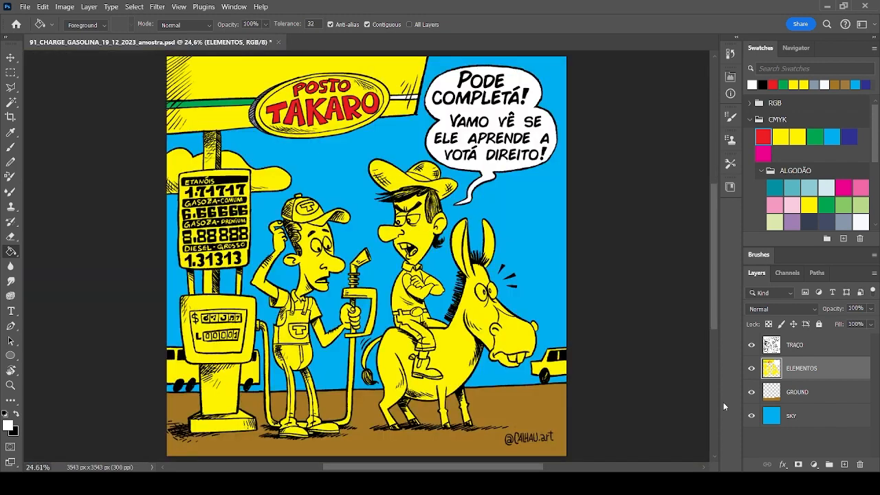
# - Examine the cartoon's characters, donkey and fuel price board for areas that still need colour
pyautogui.press('v')
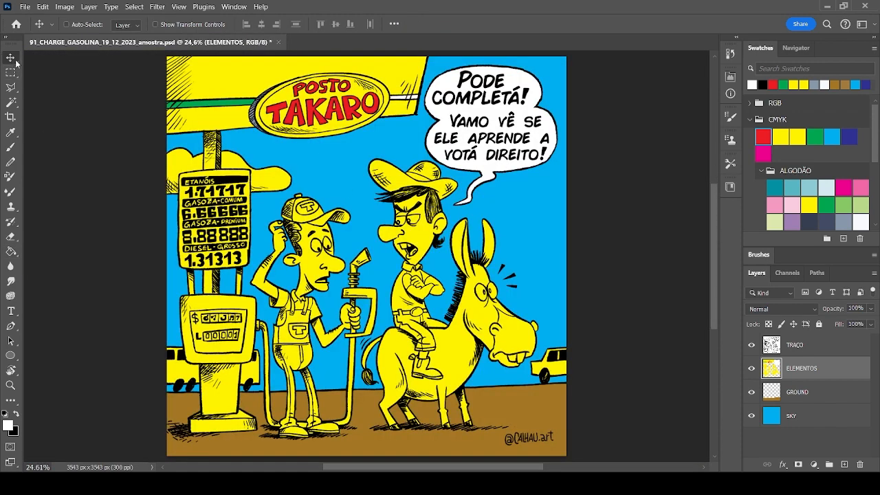
pyautogui.scroll(2, 428, 231)
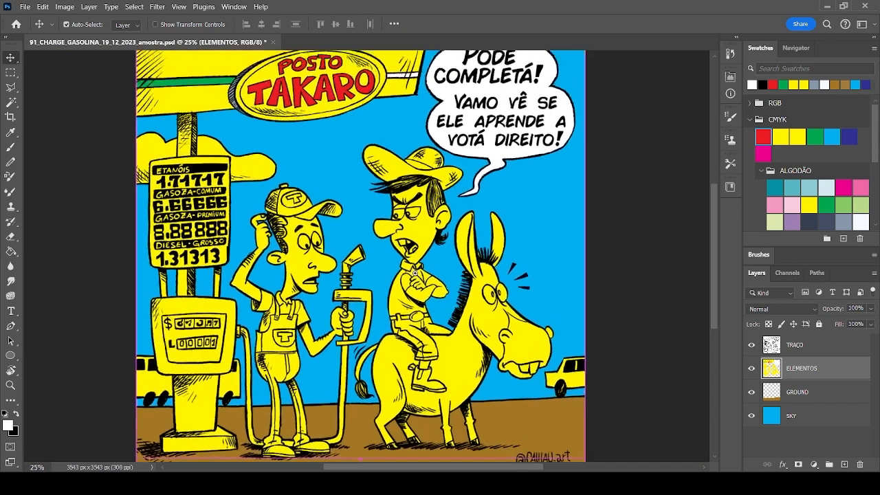
pyautogui.scroll(2, 429, 229)
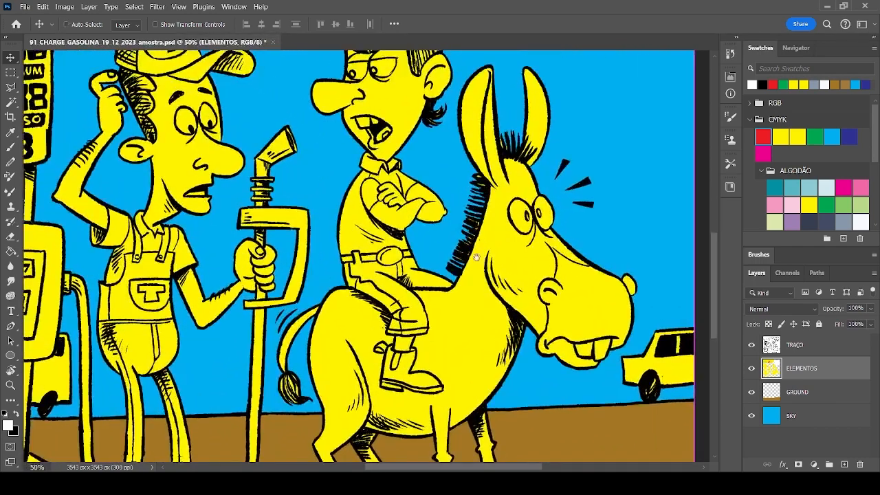
pyautogui.scroll(-1, 454, 282)
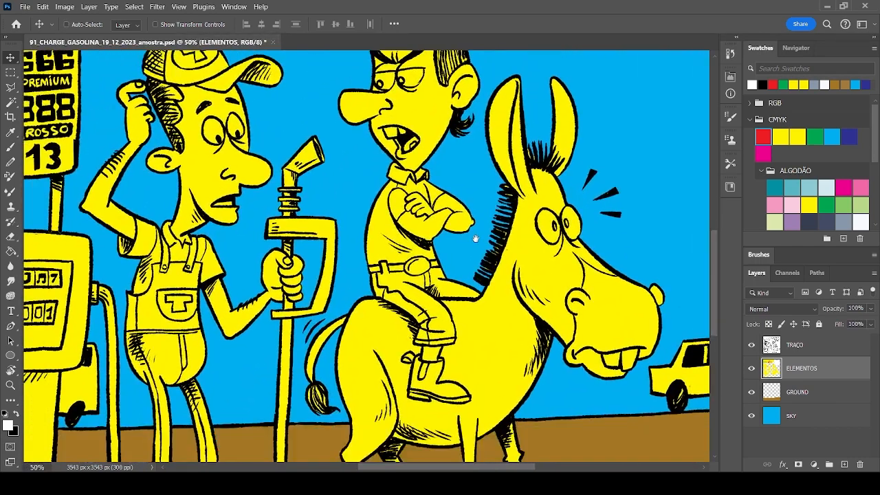
pyautogui.scroll(-2, 485, 195)
pyautogui.scroll(2, 481, 227)
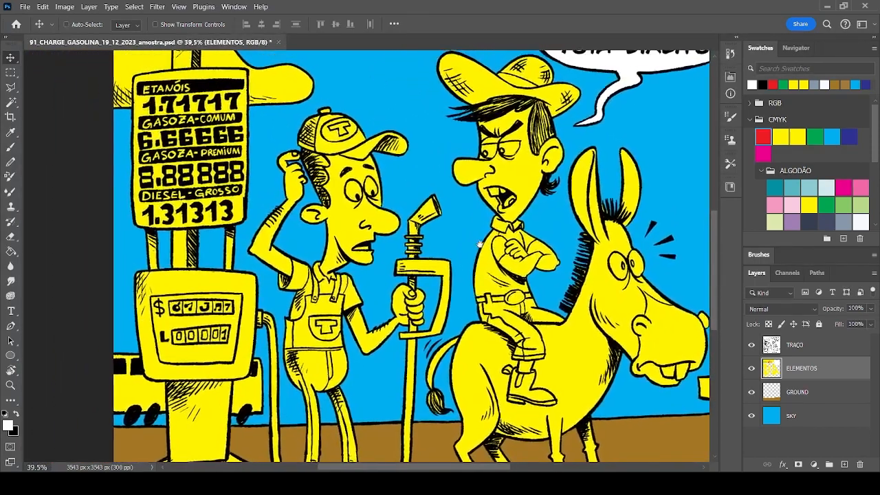
pyautogui.moveTo(383, 195); pyautogui.dragTo(499, 246)
pyautogui.moveTo(314, 172)
pyautogui.mouseDown()
pyautogui.moveTo(331, 170)
pyautogui.moveTo(323, 158)
pyautogui.moveTo(329, 172)
pyautogui.mouseUp()
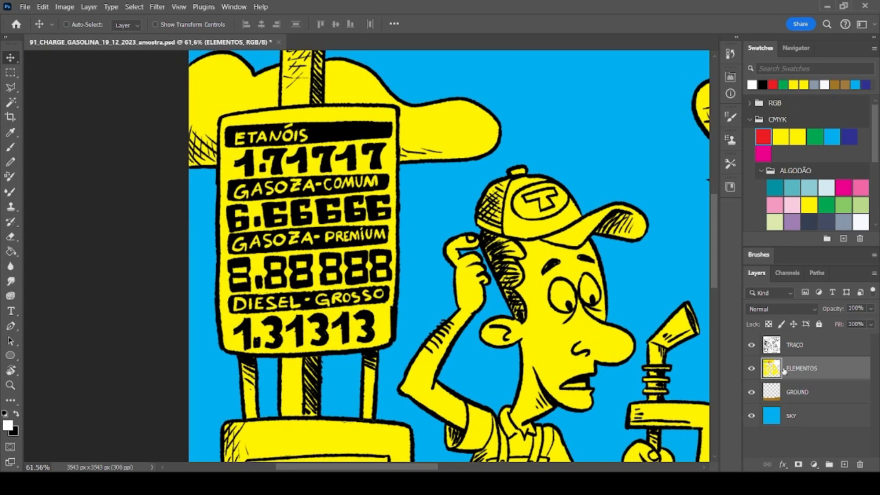
pyautogui.click(11, 87)
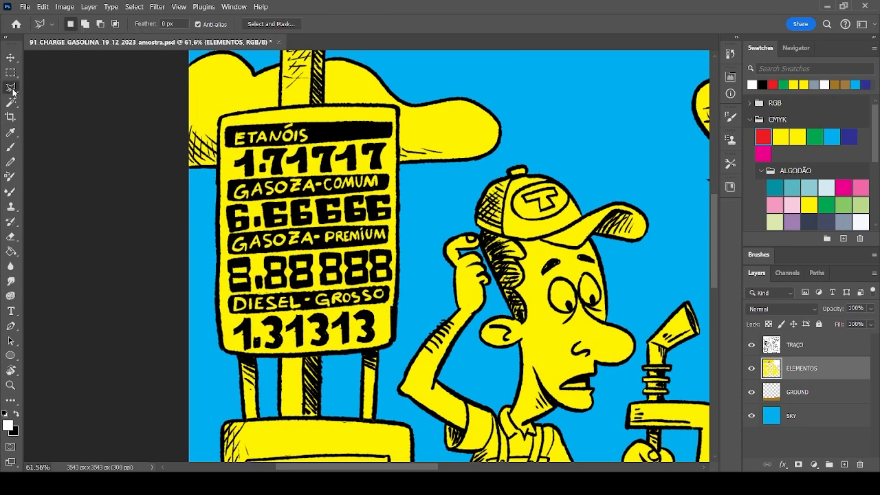
pyautogui.moveTo(564, 240); pyautogui.dragTo(513, 226)
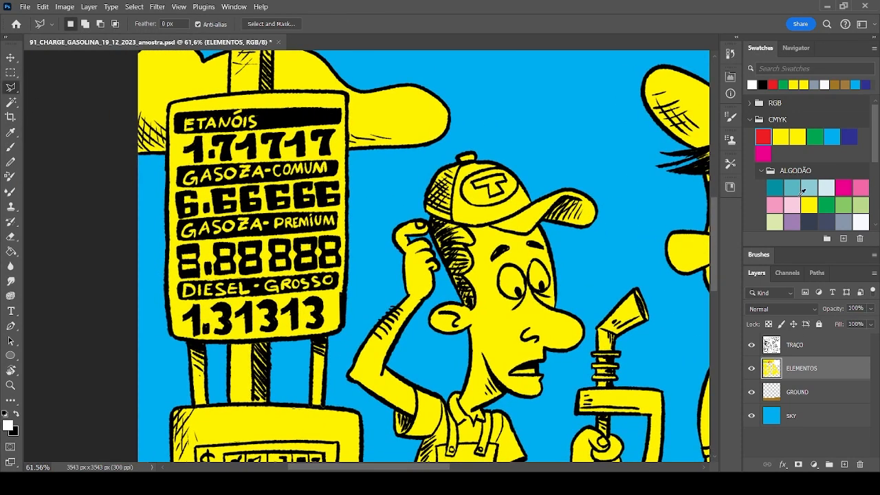
pyautogui.moveTo(430, 234); pyautogui.dragTo(396, 234)
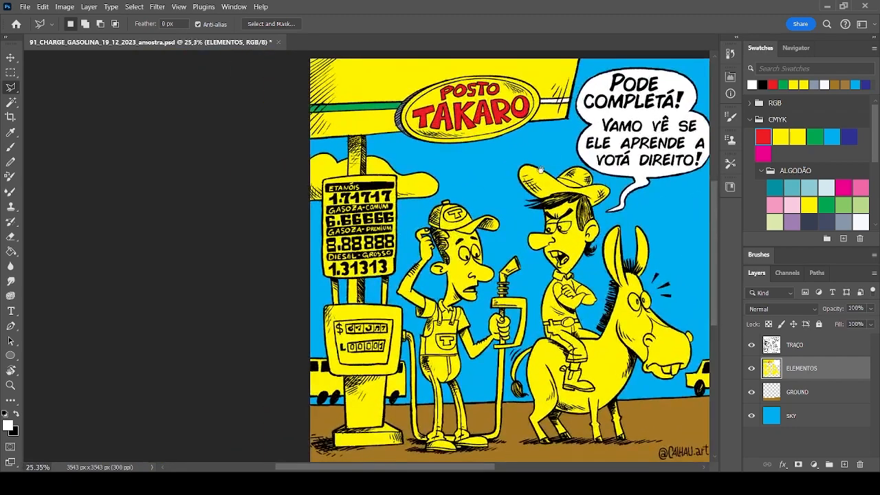
# - Select the white canopy stripe beside the TAKARO sign with the Magic Wand, fill it with the CMYK green swatch, and deselect it
pyautogui.moveTo(542, 170); pyautogui.dragTo(518, 173)
pyautogui.moveTo(536, 102); pyautogui.dragTo(565, 102)
pyautogui.press('w')
pyautogui.click(520, 108)
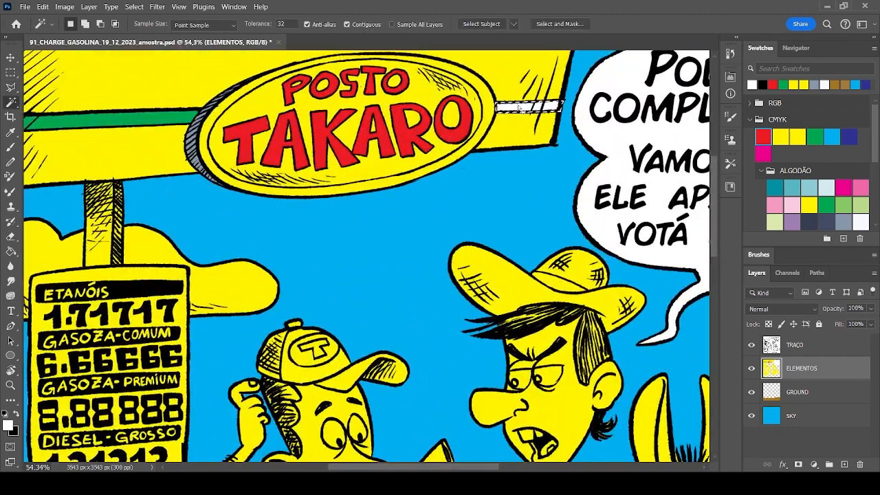
pyautogui.press('b')
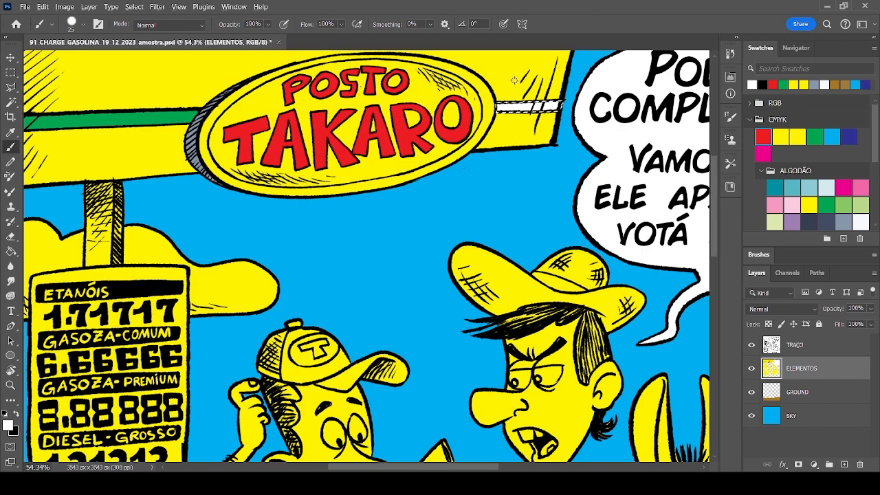
pyautogui.click(815, 138)
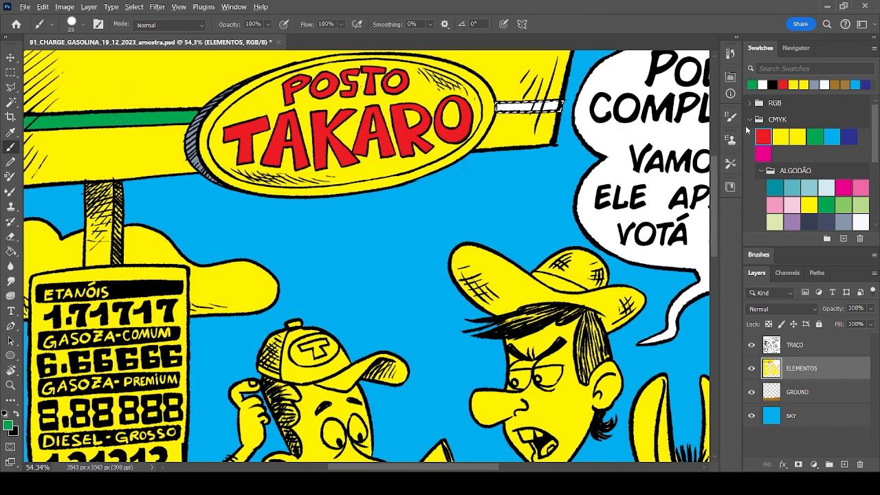
pyautogui.hotkey('alt', 'BackSpace')
pyautogui.hotkey('ctrl', 'd')
pyautogui.moveTo(178, 309); pyautogui.dragTo(351, 218)
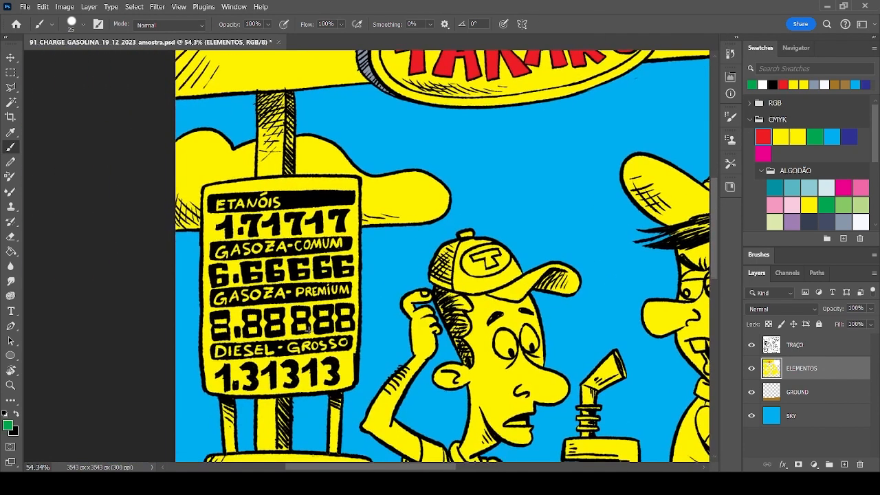
# - Outline the fuel price board along its border with the Polygonal Lasso on the ELEMENTOS layer
pyautogui.scroll(1, 289, 350)
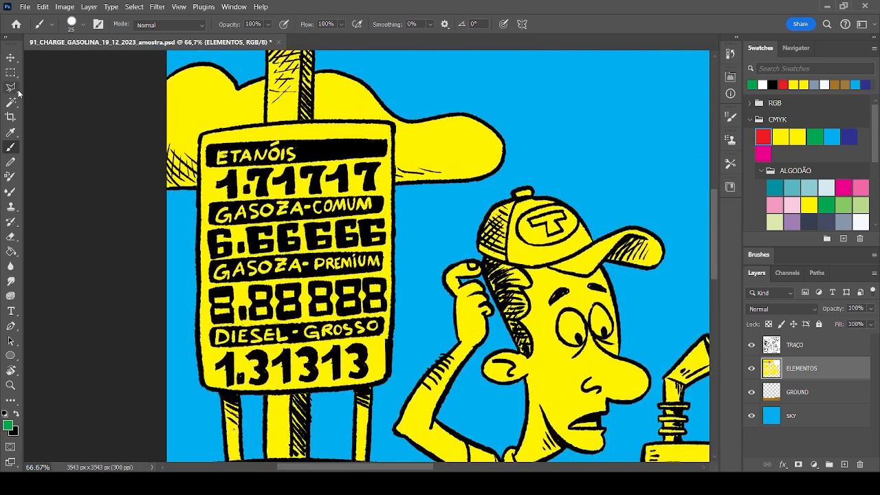
pyautogui.click(11, 88)
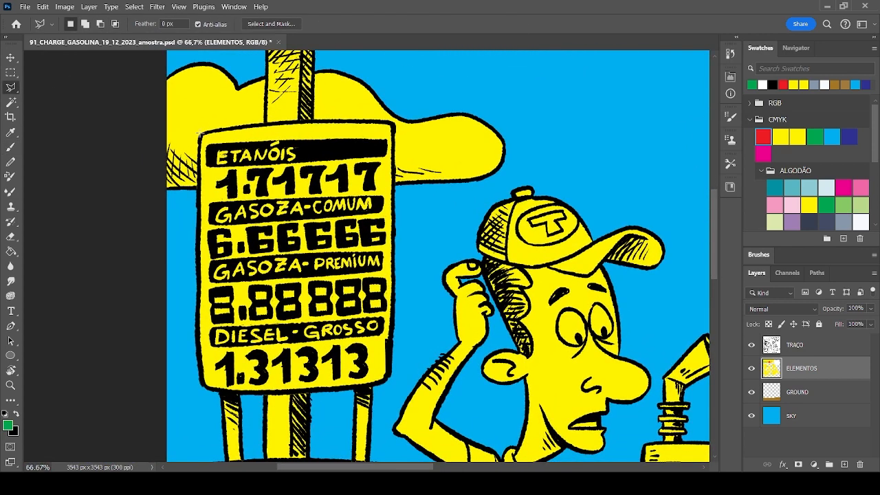
pyautogui.click(205, 131)
pyautogui.click(395, 248)
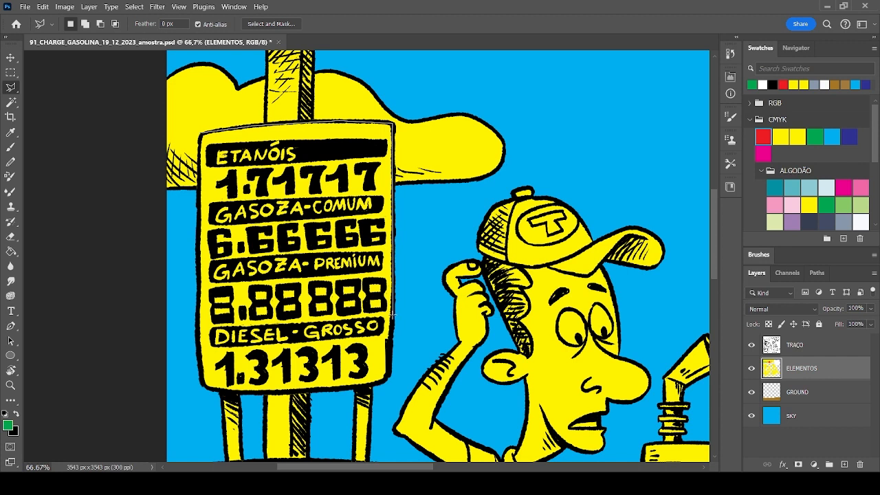
pyautogui.click(380, 383)
pyautogui.click(236, 392)
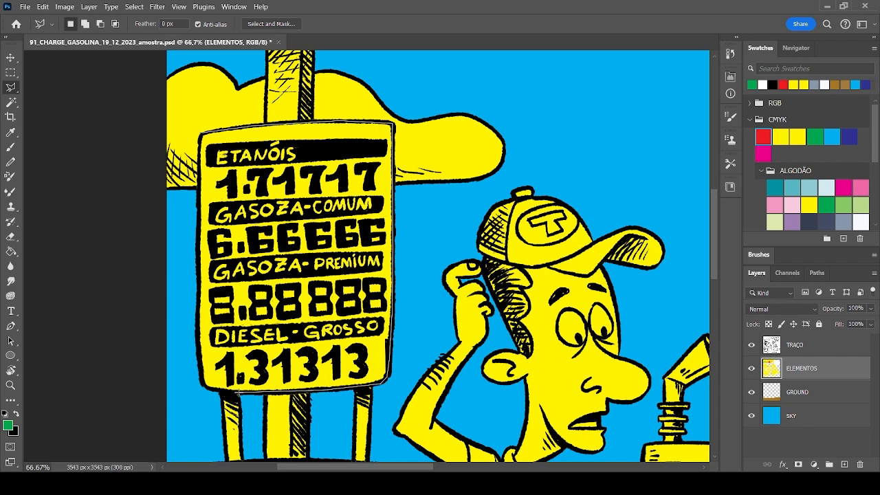
pyautogui.click(207, 387)
pyautogui.click(199, 339)
pyautogui.click(198, 275)
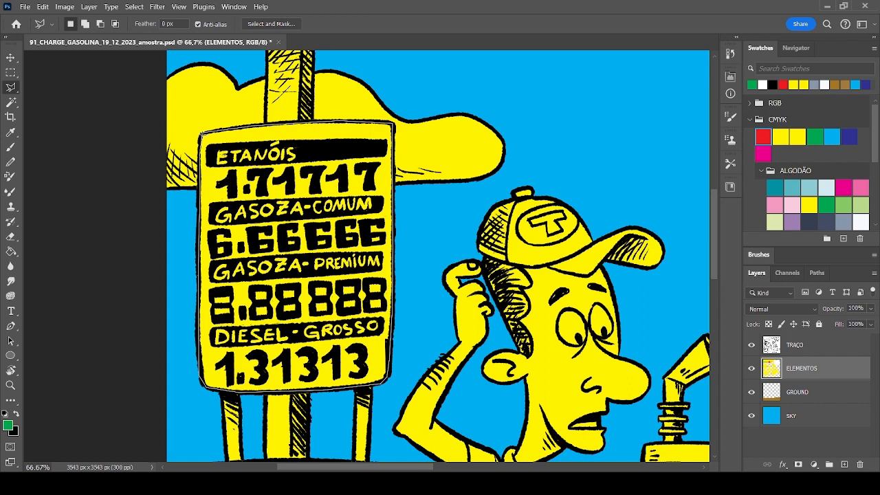
pyautogui.doubleClick(201, 132)
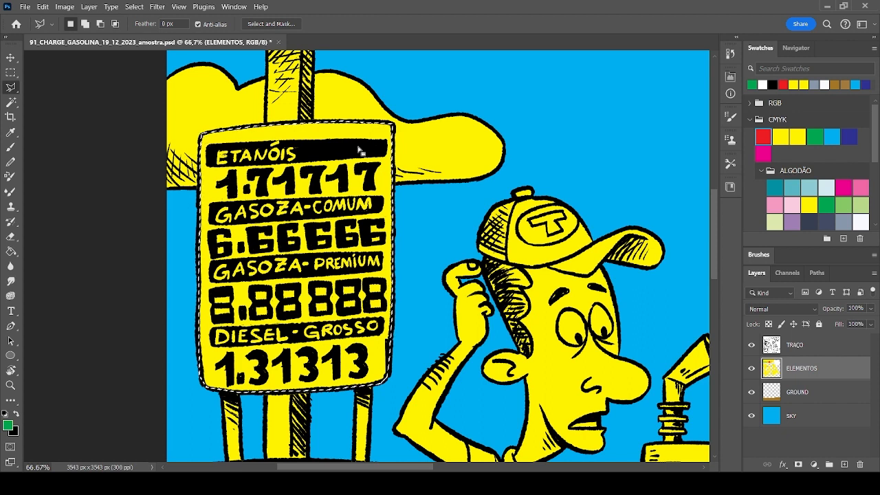
# - Fill the selected price board with the pale blue swatch from the ALGODÃO group and deselect it
pyautogui.click(826, 187)
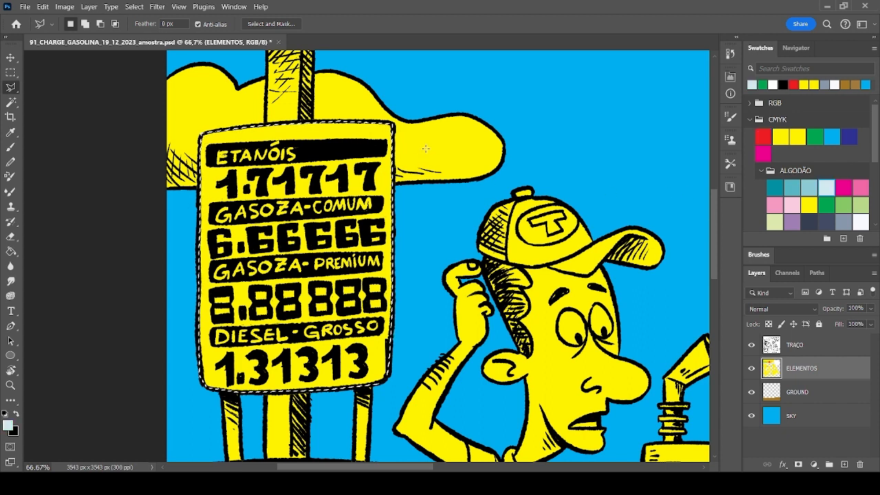
pyautogui.press('alt')
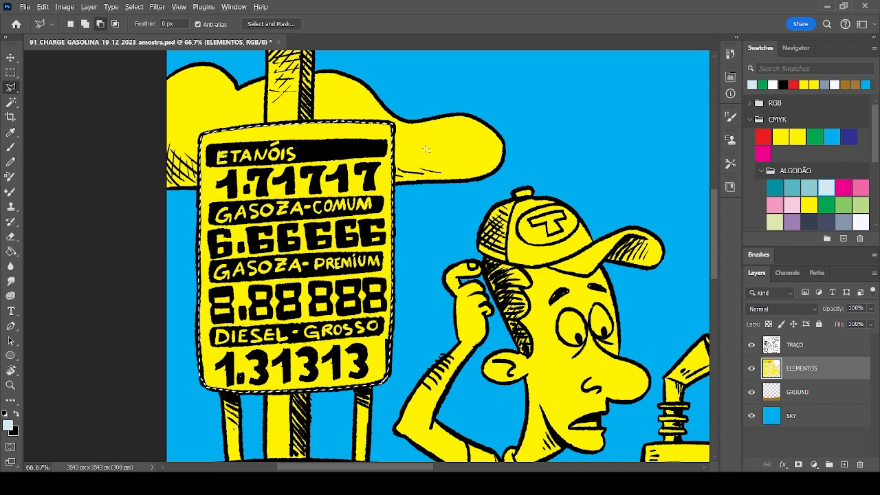
pyautogui.hotkey('alt', 'BackSpace')
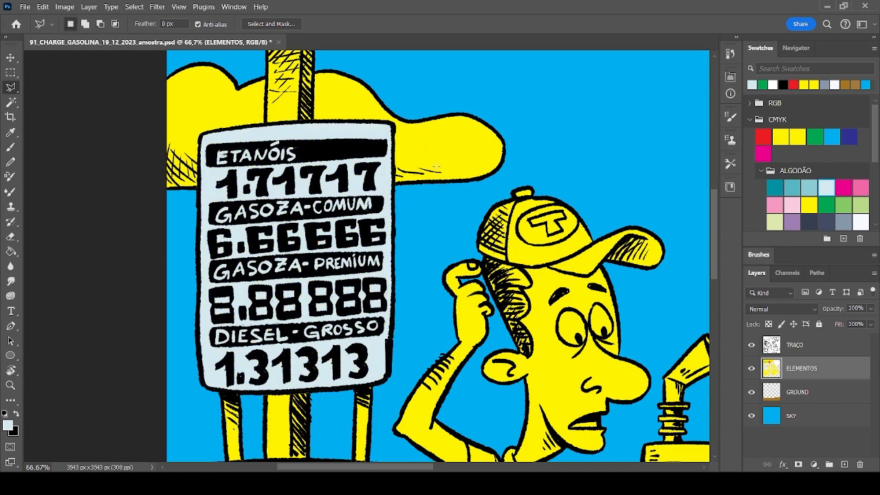
pyautogui.click(754, 346)
pyautogui.click(754, 346)
# - Examine the attendant, the man in the hat and the donkey's ears for the next area to colour
pyautogui.moveTo(534, 252); pyautogui.dragTo(353, 175)
pyautogui.moveTo(447, 230); pyautogui.dragTo(379, 174)
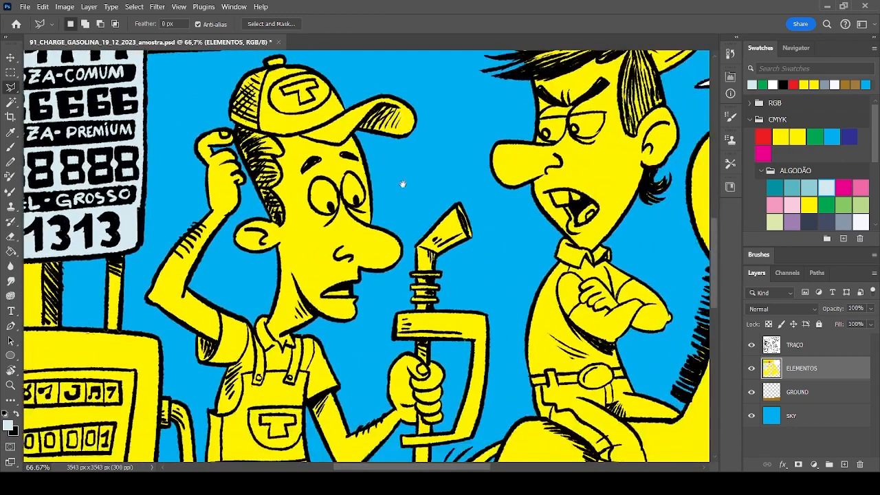
pyautogui.moveTo(554, 170); pyautogui.dragTo(405, 319)
pyautogui.press('v')
pyautogui.moveTo(500, 259); pyautogui.dragTo(472, 304)
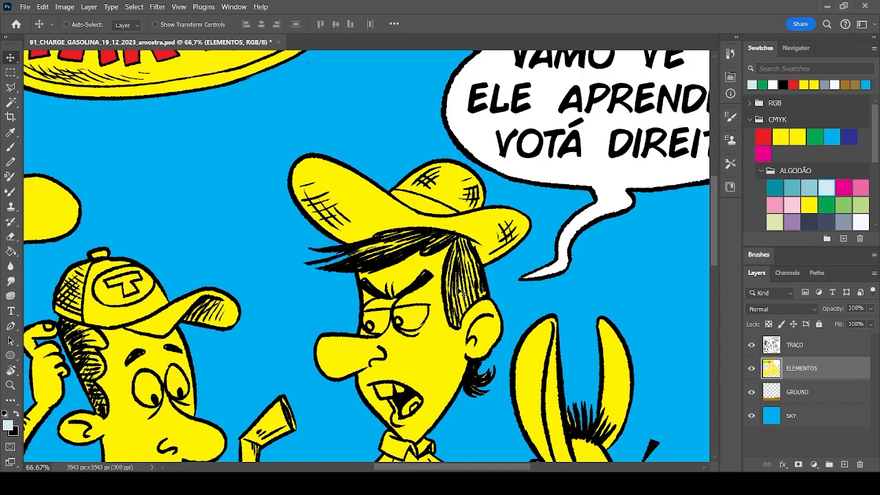
pyautogui.moveTo(397, 291); pyautogui.dragTo(393, 242)
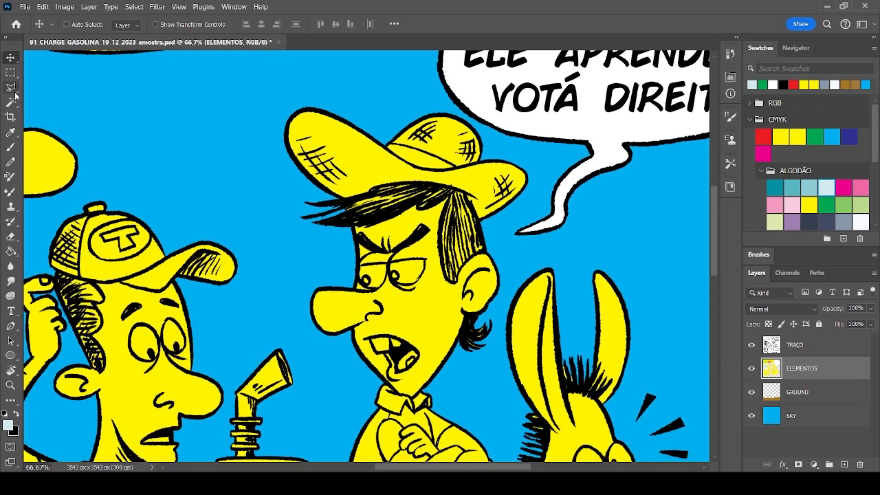
pyautogui.click(12, 89)
pyautogui.scroll(4, 216, 110)
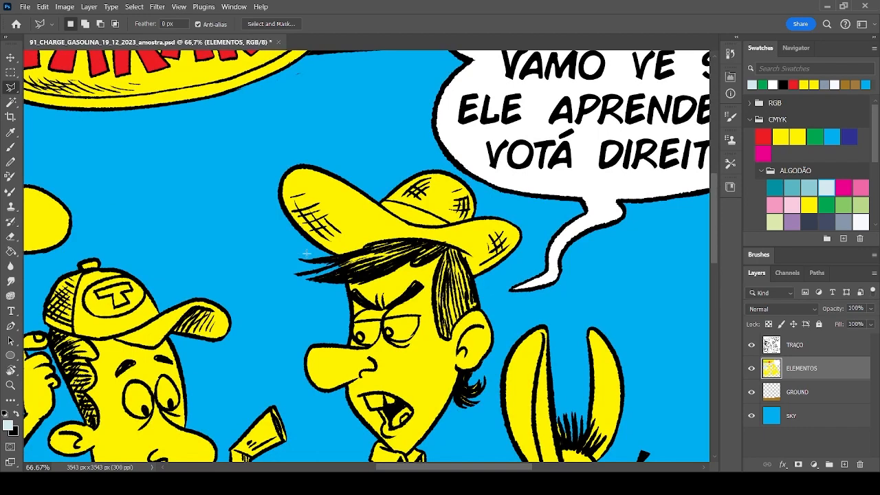
pyautogui.moveTo(204, 158); pyautogui.dragTo(562, 104)
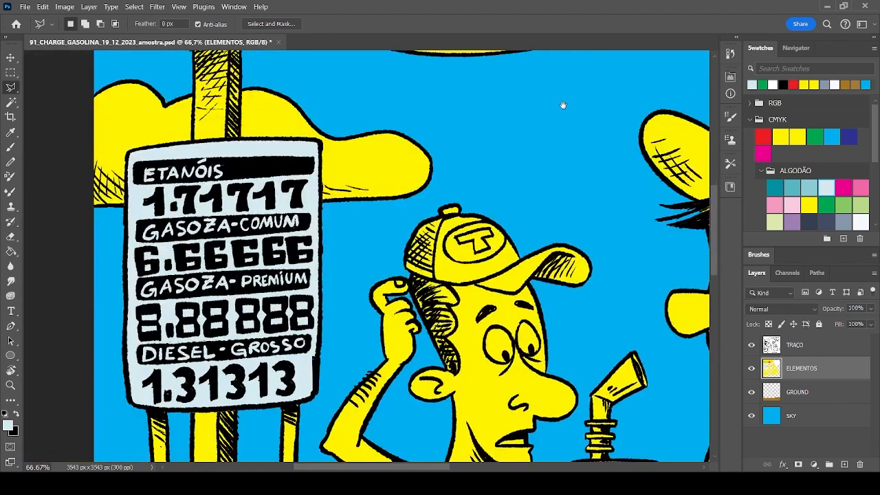
pyautogui.moveTo(528, 198); pyautogui.dragTo(442, 172)
pyautogui.moveTo(577, 219); pyautogui.dragTo(484, 220)
pyautogui.moveTo(394, 225); pyautogui.dragTo(498, 209)
pyautogui.moveTo(543, 182); pyautogui.dragTo(283, 228)
pyautogui.moveTo(436, 159); pyautogui.dragTo(396, 203)
# - Set the Brush to size 80 with a light brown foreground colour, leaving the ELEMENTOS layer's transparent pixels unlocked
pyautogui.press('b')
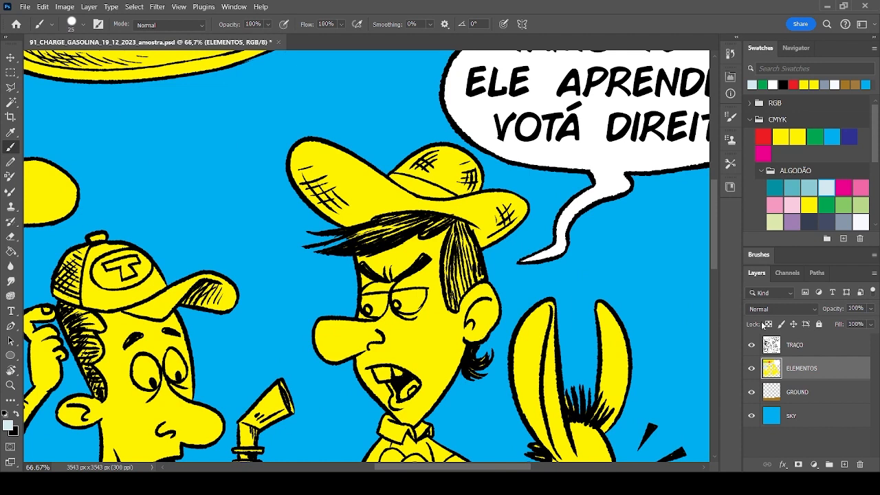
pyautogui.click(768, 324)
pyautogui.click(769, 324)
pyautogui.press(']')
pyautogui.press(']')
pyautogui.press(']')
pyautogui.press(']')
pyautogui.press(']')
pyautogui.press(']')
pyautogui.press(']')
pyautogui.press(']')
pyautogui.click(845, 85)
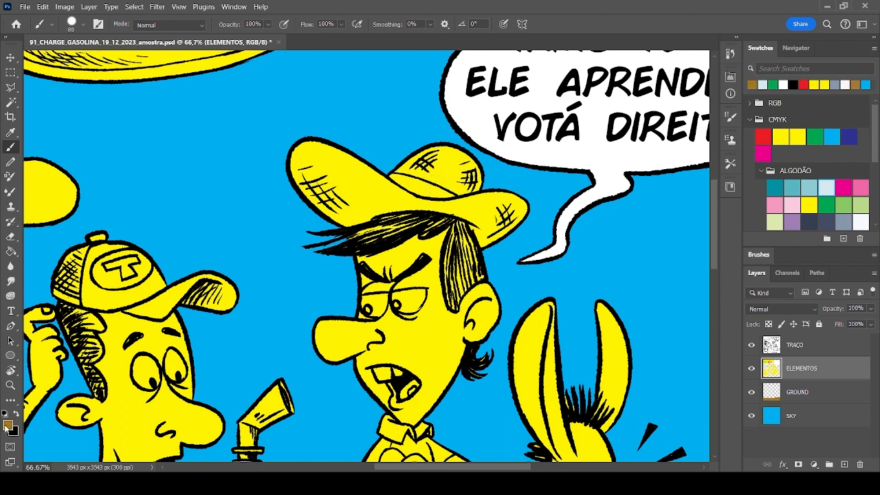
pyautogui.press('i')
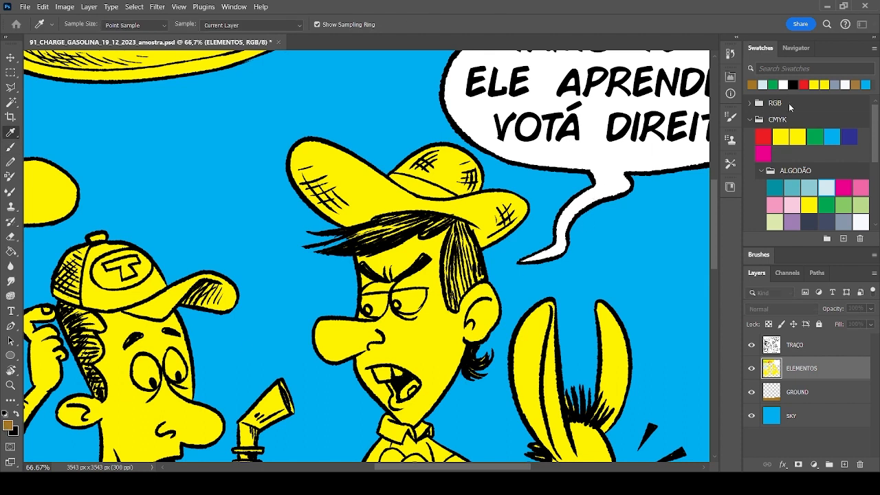
pyautogui.press('b')
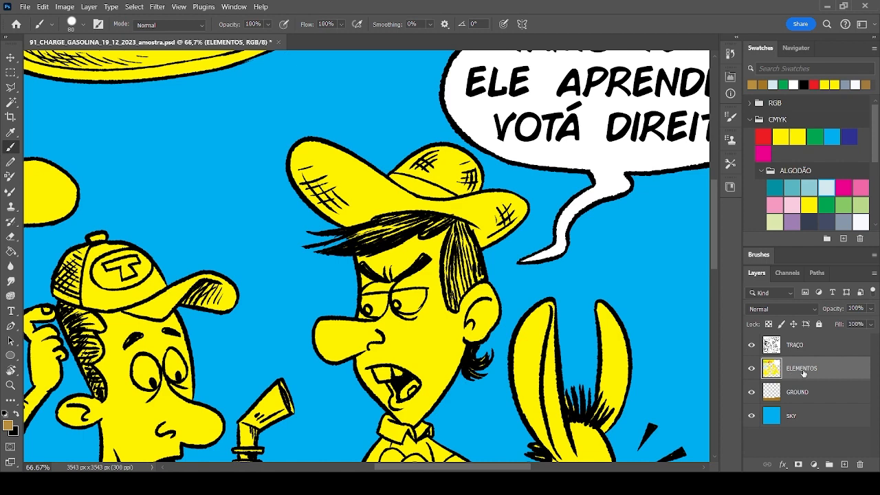
# - Try painting the hat's crown light brown without locking transparent pixels, and undo the stroke
pyautogui.click(752, 345)
pyautogui.click(751, 345)
pyautogui.moveTo(458, 164)
pyautogui.mouseDown()
pyautogui.moveTo(385, 154)
pyautogui.moveTo(463, 172)
pyautogui.mouseUp()
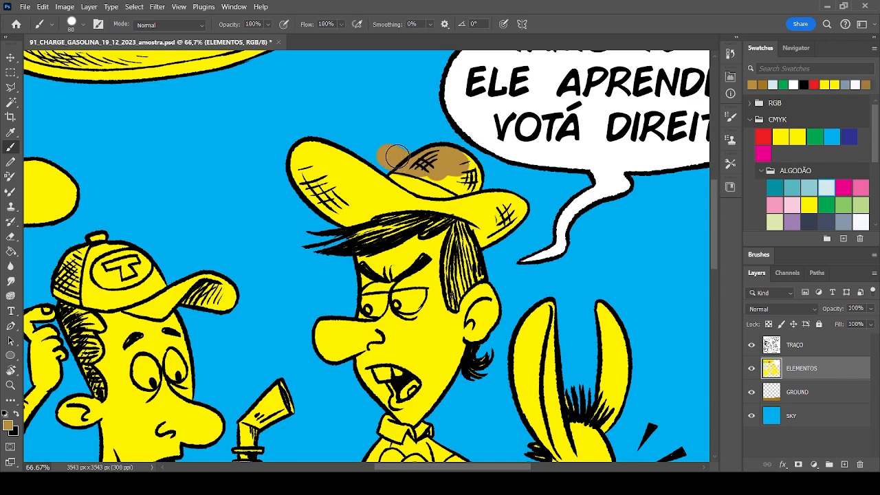
pyautogui.moveTo(399, 156); pyautogui.dragTo(433, 170)
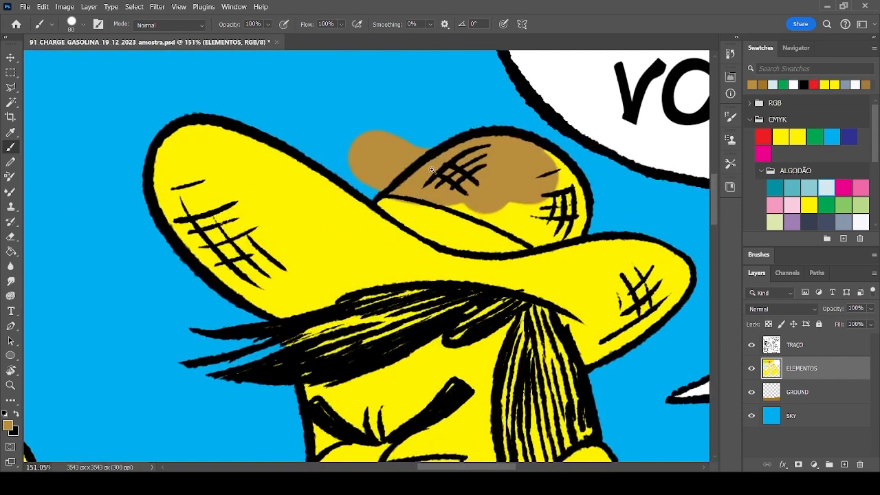
pyautogui.click(752, 344)
pyautogui.click(751, 344)
pyautogui.moveTo(560, 227); pyautogui.dragTo(479, 195)
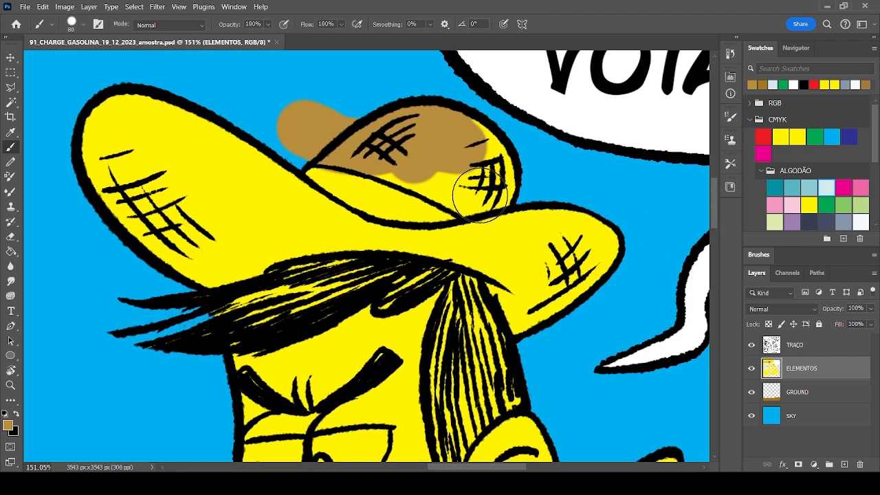
pyautogui.hotkey('ctrl', '1')
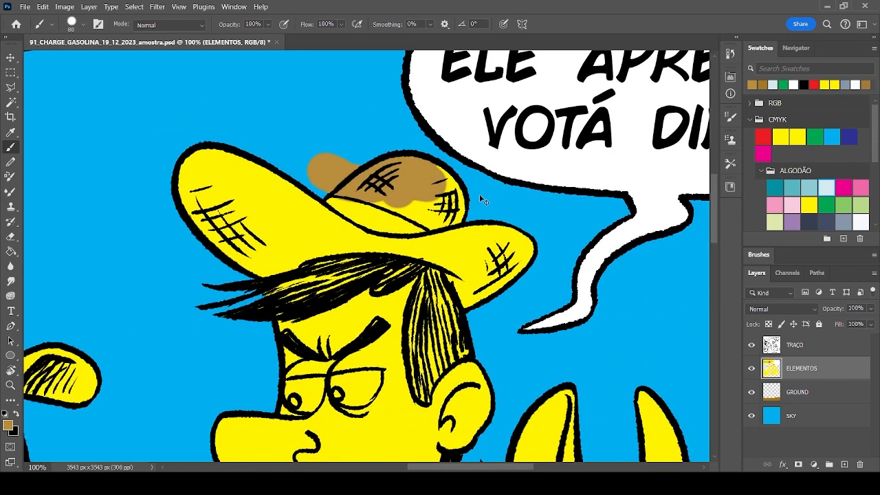
pyautogui.moveTo(459, 238)
pyautogui.mouseDown()
pyautogui.moveTo(467, 182)
pyautogui.moveTo(458, 204)
pyautogui.mouseUp()
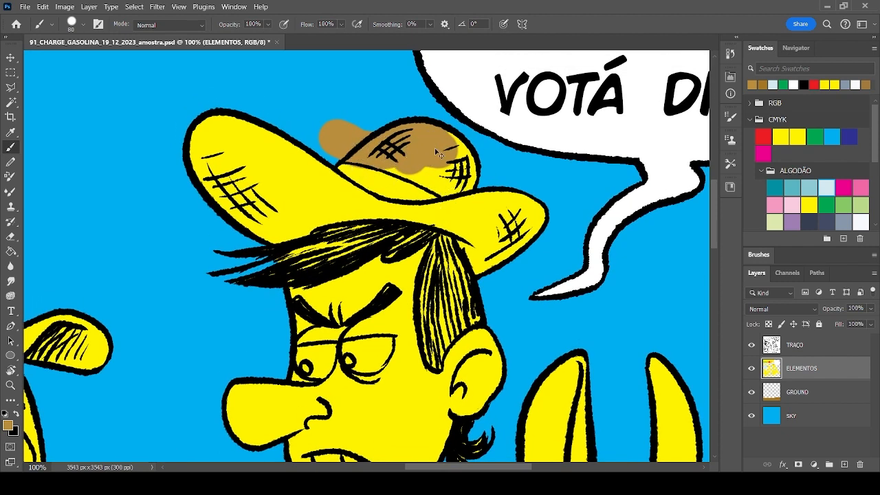
pyautogui.hotkey('ctrl', 'z')
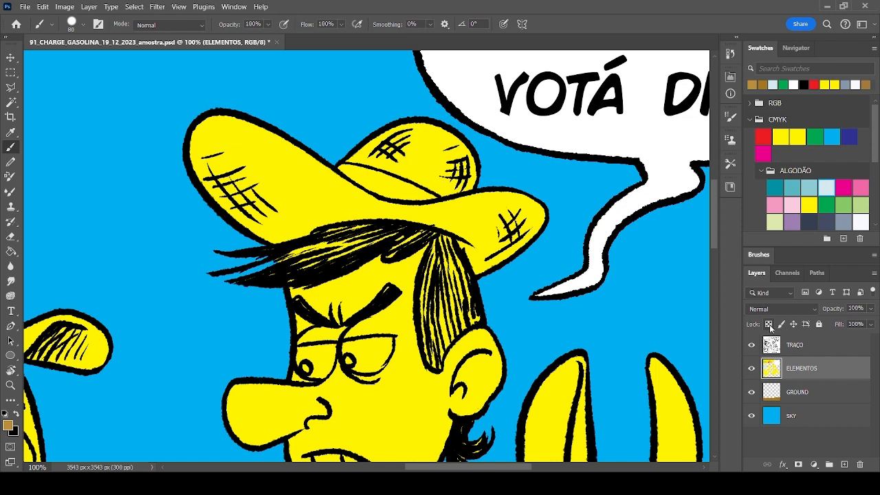
# - Lock the transparent pixels of the ELEMENTOS layer and paint the man's whole hat light brown
pyautogui.click(769, 325)
pyautogui.moveTo(433, 147)
pyautogui.mouseDown()
pyautogui.moveTo(410, 129)
pyautogui.moveTo(379, 125)
pyautogui.moveTo(359, 165)
pyautogui.mouseUp()
pyautogui.moveTo(465, 161)
pyautogui.mouseDown()
pyautogui.moveTo(368, 155)
pyautogui.moveTo(483, 143)
pyautogui.moveTo(443, 190)
pyautogui.moveTo(329, 150)
pyautogui.moveTo(474, 152)
pyautogui.moveTo(260, 163)
pyautogui.moveTo(314, 188)
pyautogui.moveTo(301, 186)
pyautogui.moveTo(271, 224)
pyautogui.mouseUp()
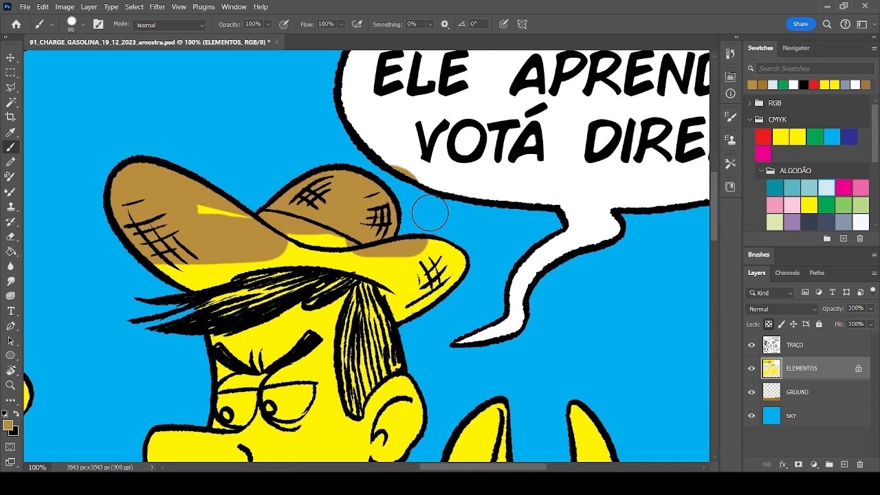
pyautogui.moveTo(390, 181); pyautogui.dragTo(393, 115)
pyautogui.moveTo(438, 188)
pyautogui.mouseDown()
pyautogui.moveTo(388, 169)
pyautogui.moveTo(255, 160)
pyautogui.mouseUp()
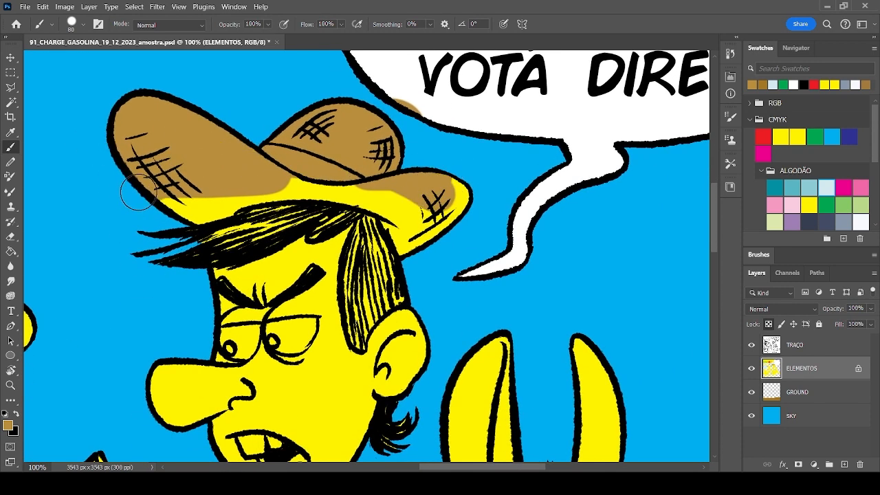
pyautogui.moveTo(143, 193)
pyautogui.mouseDown()
pyautogui.moveTo(180, 205)
pyautogui.moveTo(312, 181)
pyautogui.moveTo(213, 185)
pyautogui.moveTo(479, 202)
pyautogui.moveTo(413, 184)
pyautogui.moveTo(463, 201)
pyautogui.moveTo(308, 179)
pyautogui.moveTo(402, 205)
pyautogui.moveTo(412, 227)
pyautogui.moveTo(389, 206)
pyautogui.moveTo(404, 219)
pyautogui.moveTo(449, 214)
pyautogui.mouseUp()
pyautogui.moveTo(354, 177); pyautogui.dragTo(370, 214)
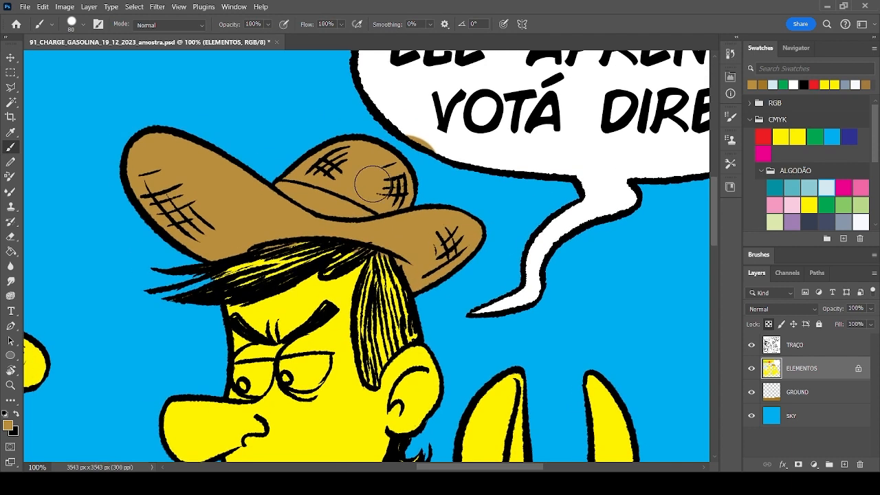
# - Paint white over the brown spill at the edge of the speech balloon
pyautogui.press('d')
pyautogui.press('x')
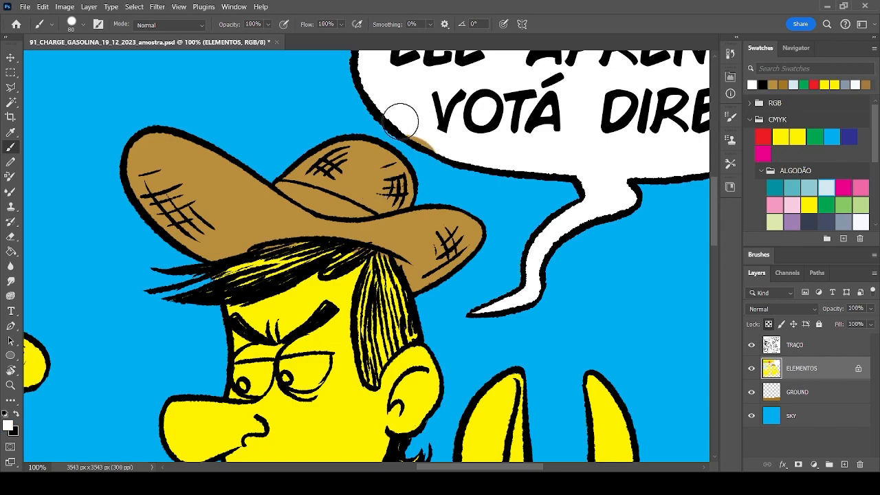
pyautogui.moveTo(400, 123); pyautogui.dragTo(465, 156)
# - Check the flat colours across the whole cartoon by toggling the visibility of the TRAÇO and ELEMENTOS layers
pyautogui.moveTo(269, 265); pyautogui.dragTo(359, 162)
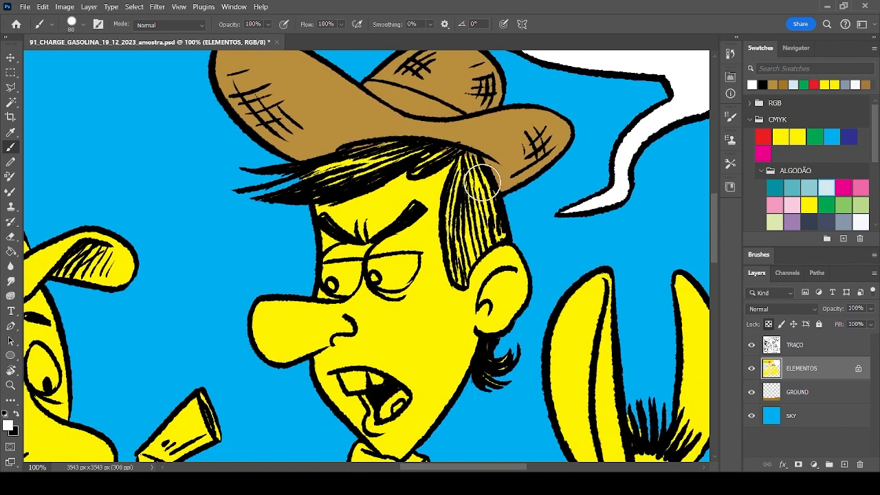
pyautogui.moveTo(306, 259); pyautogui.dragTo(389, 218)
pyautogui.scroll(-1, 390, 220)
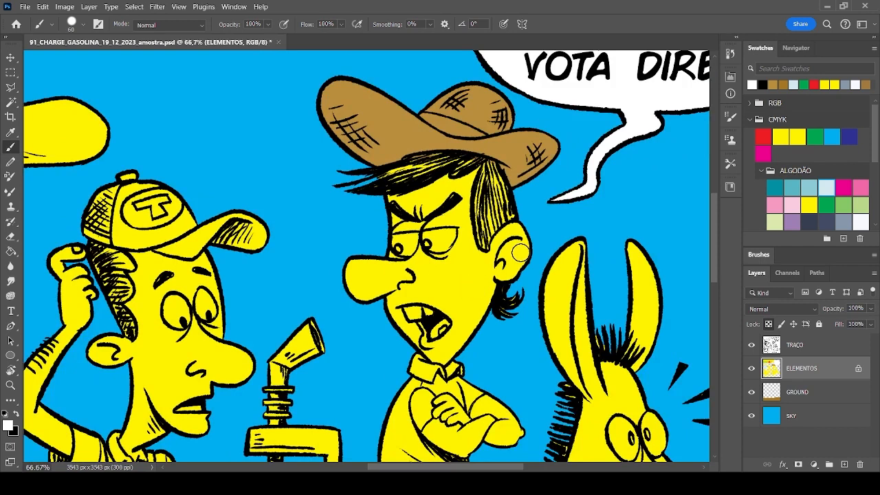
pyautogui.click(752, 346)
pyautogui.hotkey('ctrl', '0')
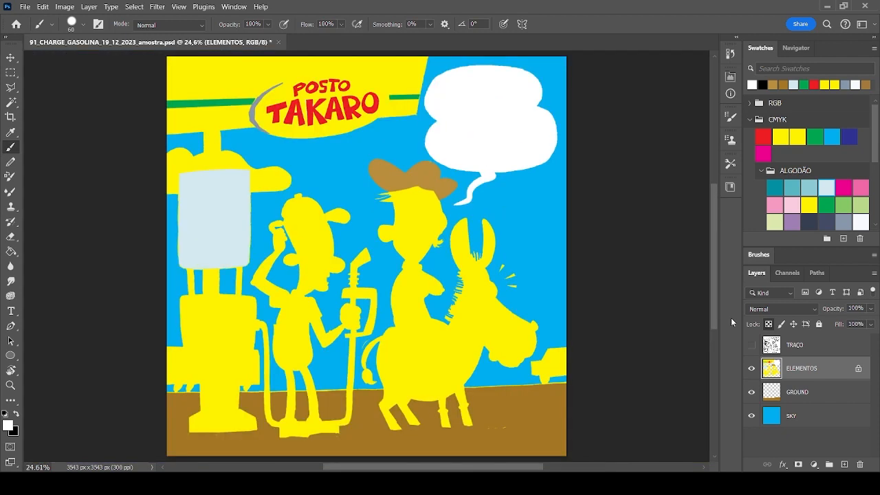
pyautogui.click(752, 371)
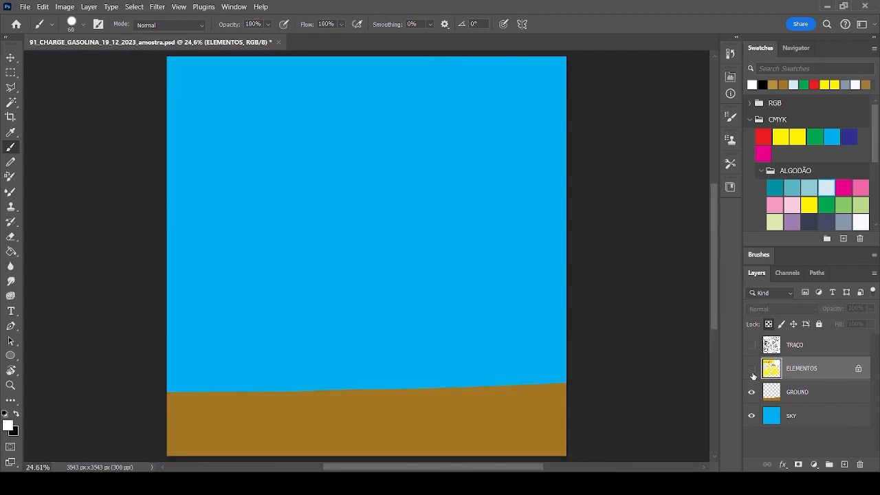
pyautogui.click(752, 371)
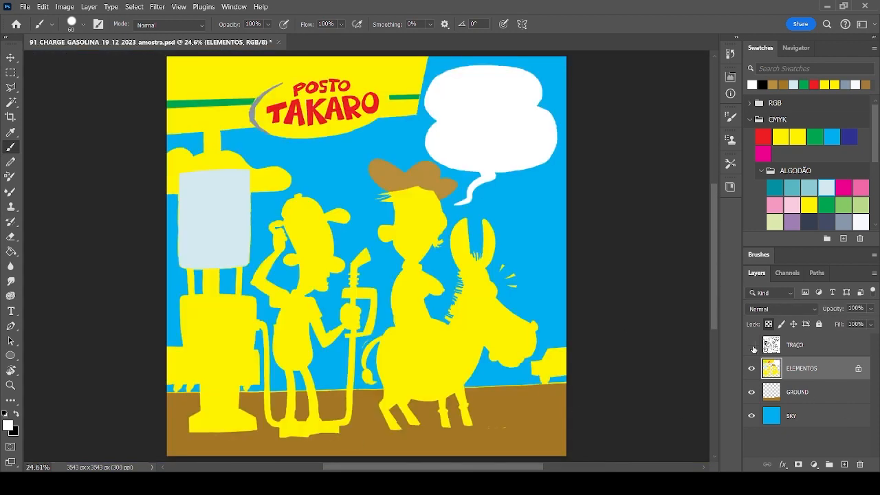
pyautogui.click(751, 345)
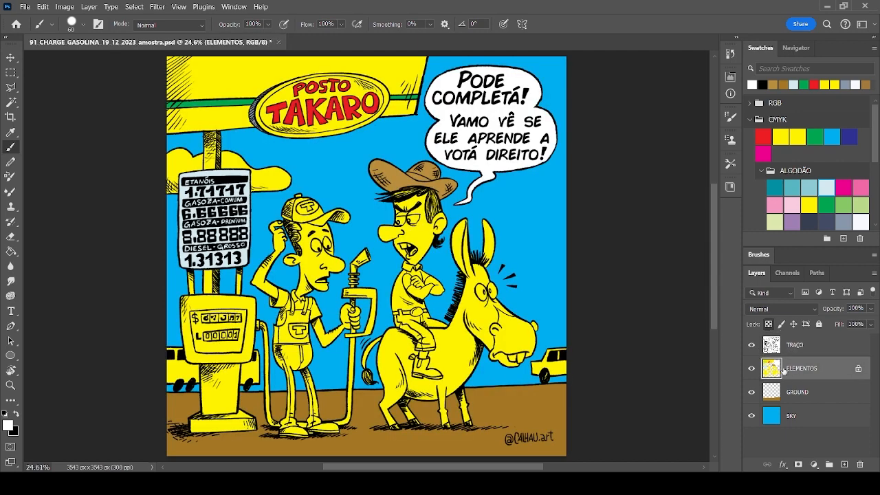
pyautogui.click(752, 346)
pyautogui.click(753, 373)
pyautogui.click(752, 372)
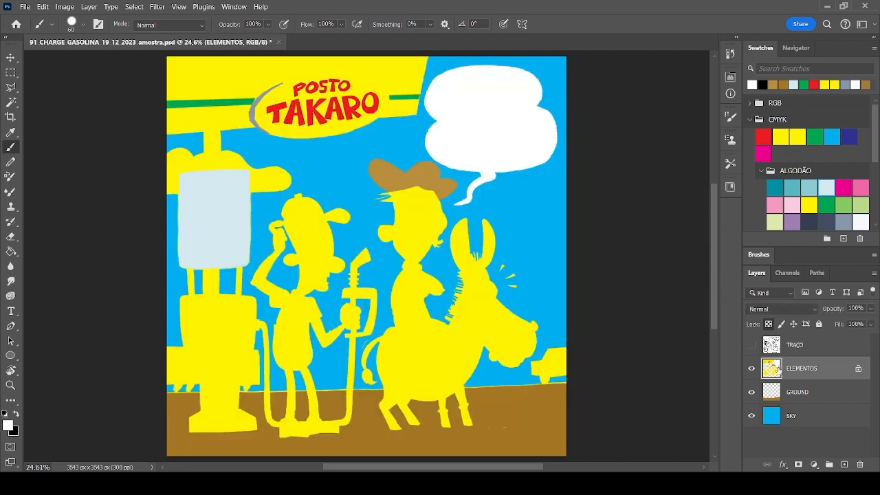
# - Examine the edges of the flat shapes by loading the ELEMENTOS layer's contents as a selection and clearing it again
pyautogui.moveTo(419, 324); pyautogui.dragTo(487, 248)
pyautogui.keyDown('ctrl'); pyautogui.click(440, 305); pyautogui.keyUp('ctrl')
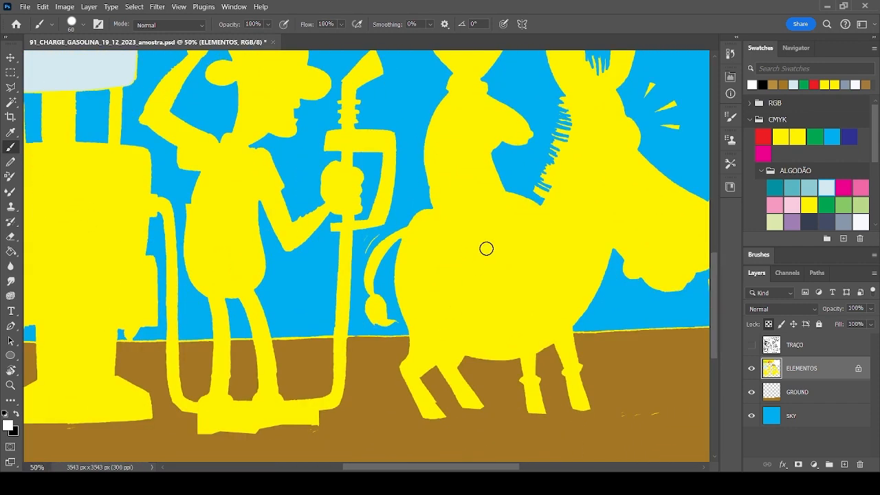
pyautogui.moveTo(487, 197); pyautogui.dragTo(498, 259)
pyautogui.moveTo(427, 198); pyautogui.dragTo(494, 246)
pyautogui.keyDown('ctrl'); pyautogui.click(772, 369); pyautogui.keyUp('ctrl')
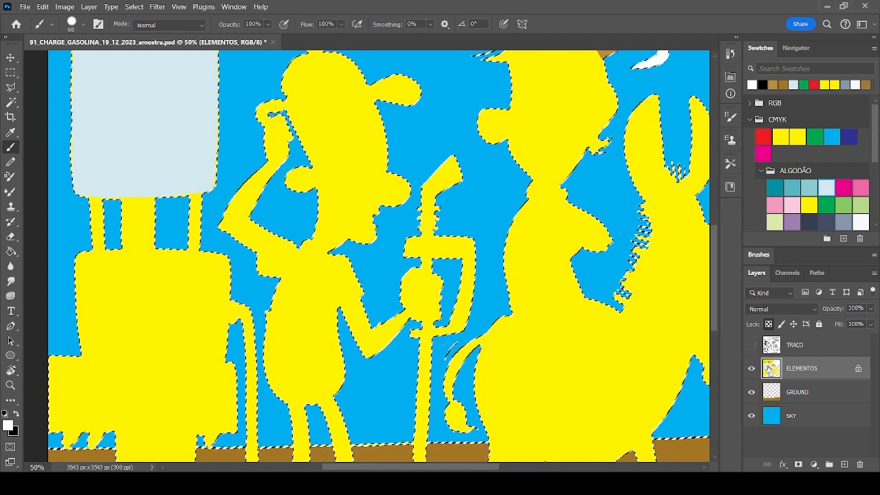
pyautogui.hotkey('ctrl', 'd')
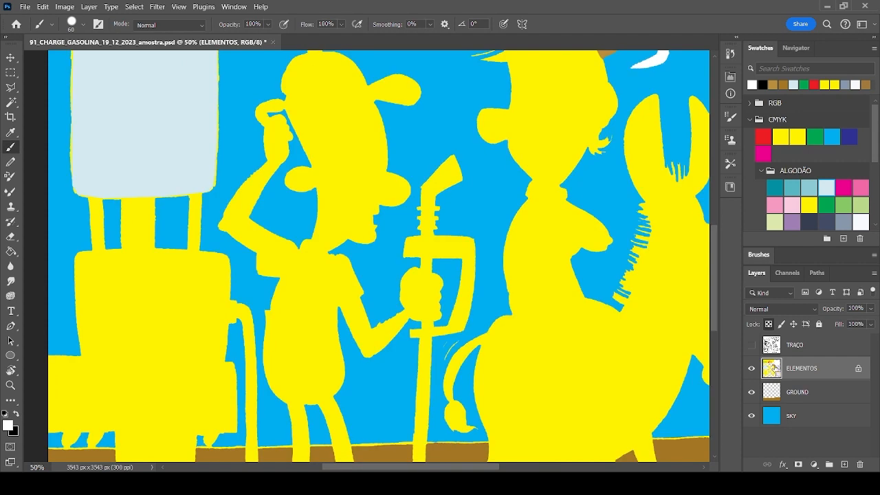
pyautogui.keyDown('ctrl'); pyautogui.click(772, 369); pyautogui.keyUp('ctrl')
pyautogui.hotkey('ctrl', 'd')
pyautogui.keyDown('ctrl'); pyautogui.click(561, 194); pyautogui.keyUp('ctrl')
pyautogui.keyDown('ctrl'); pyautogui.click(561, 194); pyautogui.keyUp('ctrl')
pyautogui.moveTo(536, 181); pyautogui.dragTo(499, 264)
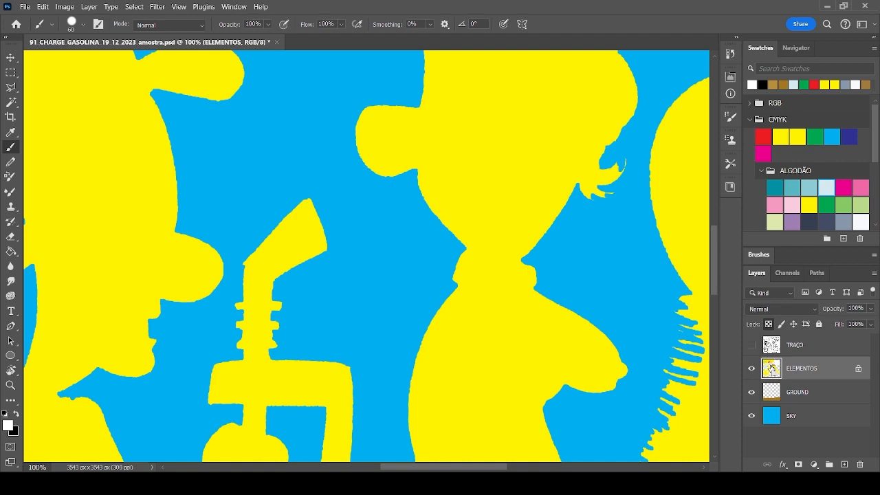
pyautogui.keyDown('ctrl'); pyautogui.click(771, 369); pyautogui.keyUp('ctrl')
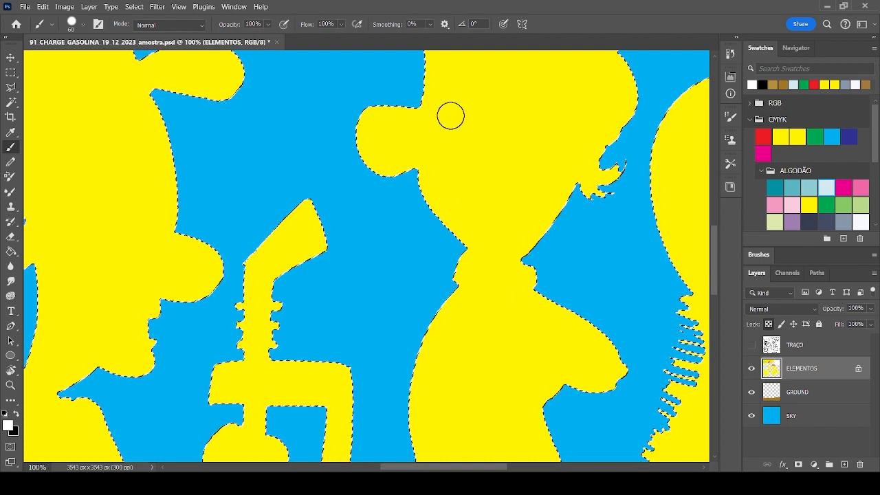
pyautogui.hotkey('ctrl', 'd')
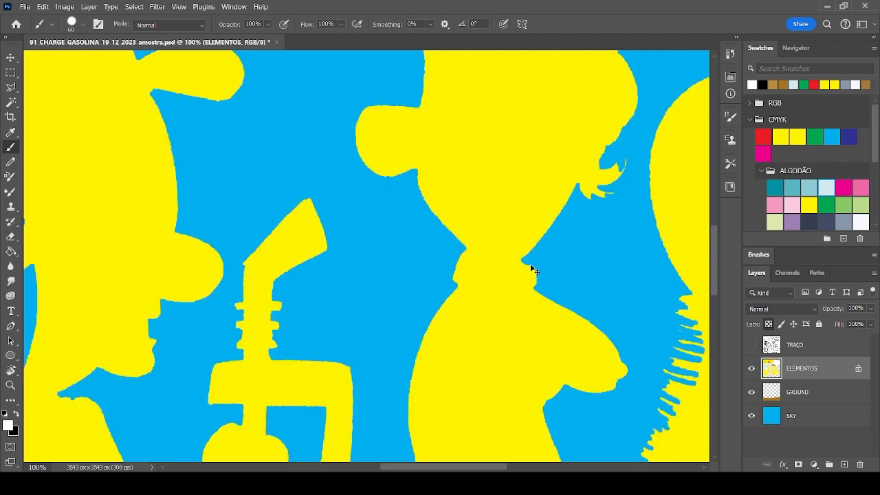
# - Turn the TRAÇO line art layer back on and look over the hat and both men's faces
pyautogui.scroll(3, 501, 256)
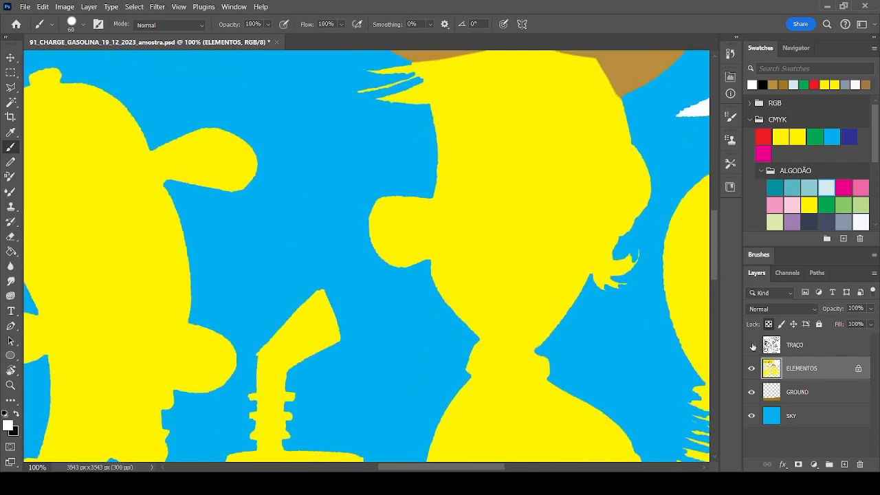
pyautogui.click(753, 346)
pyautogui.press('v')
pyautogui.moveTo(502, 148)
pyautogui.mouseDown()
pyautogui.moveTo(484, 172)
pyautogui.moveTo(437, 303)
pyautogui.moveTo(508, 261)
pyautogui.mouseUp()
pyautogui.scroll(-2, 532, 294)
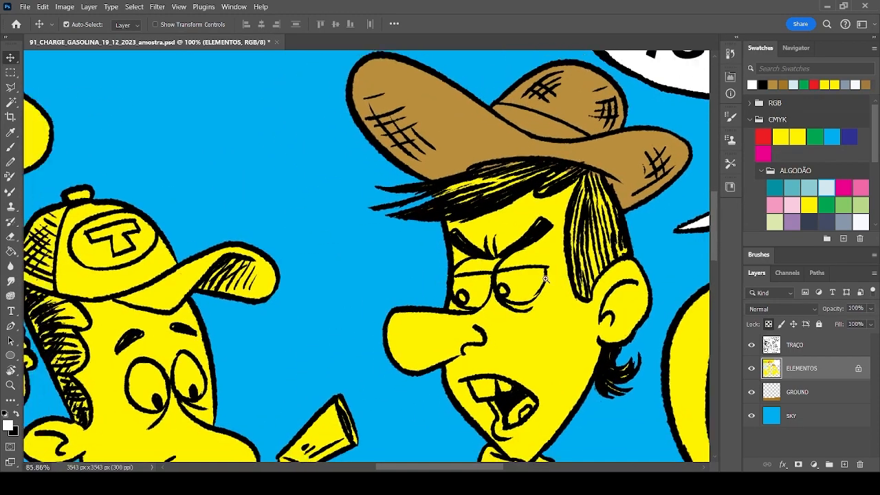
pyautogui.moveTo(532, 294); pyautogui.dragTo(434, 174)
pyautogui.moveTo(497, 193); pyautogui.dragTo(509, 241)
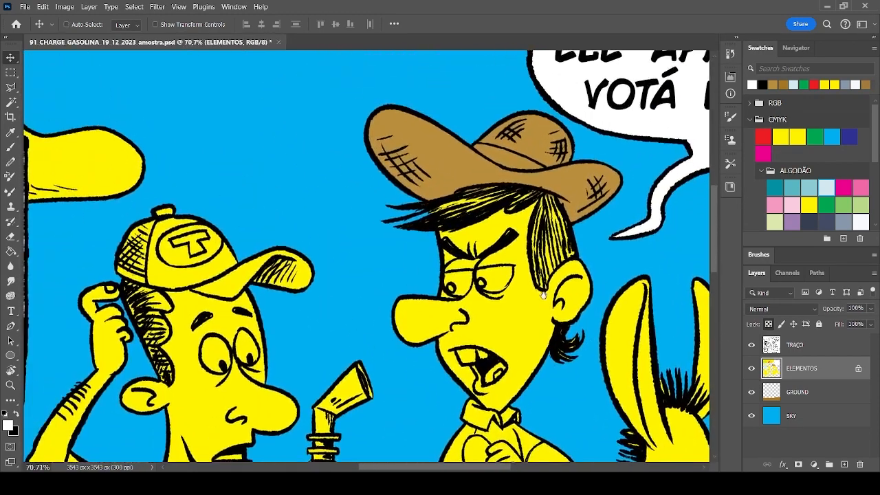
pyautogui.scroll(-2, 509, 240)
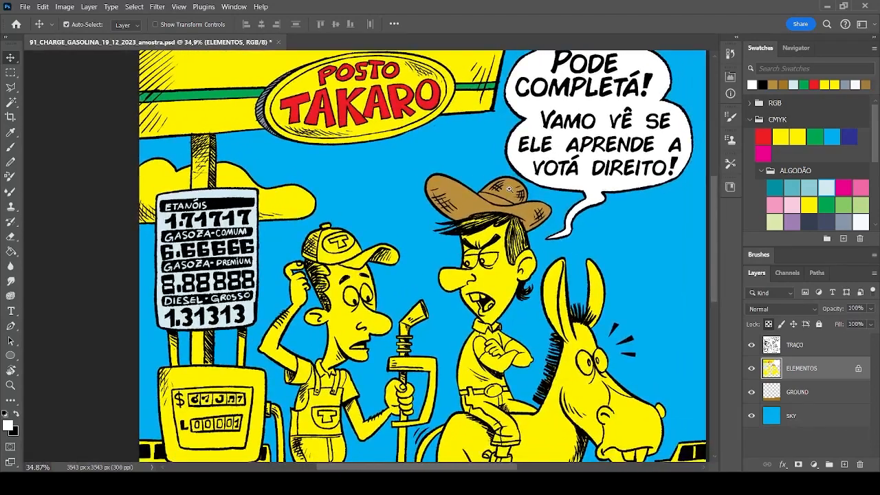
pyautogui.scroll(2, 519, 233)
# - Choose a light orange skin tone and paint the face, nose, ear and neck of the man in the hat
pyautogui.press('b')
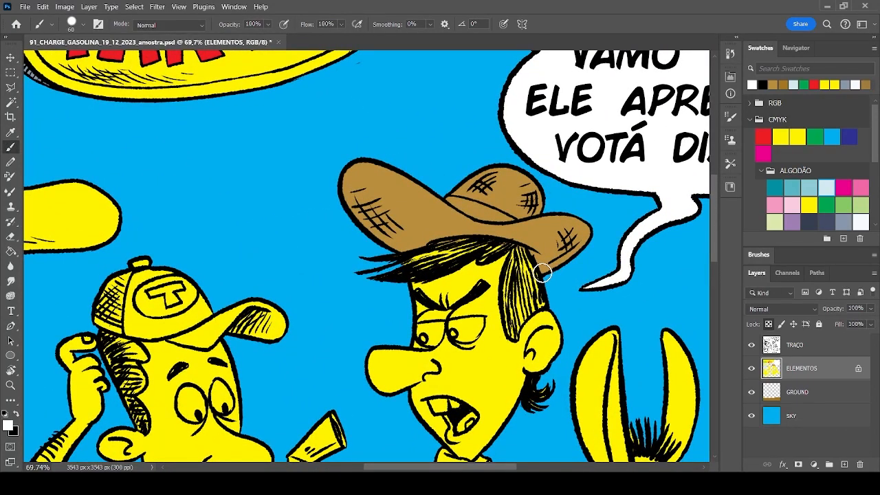
pyautogui.moveTo(531, 322); pyautogui.dragTo(524, 223)
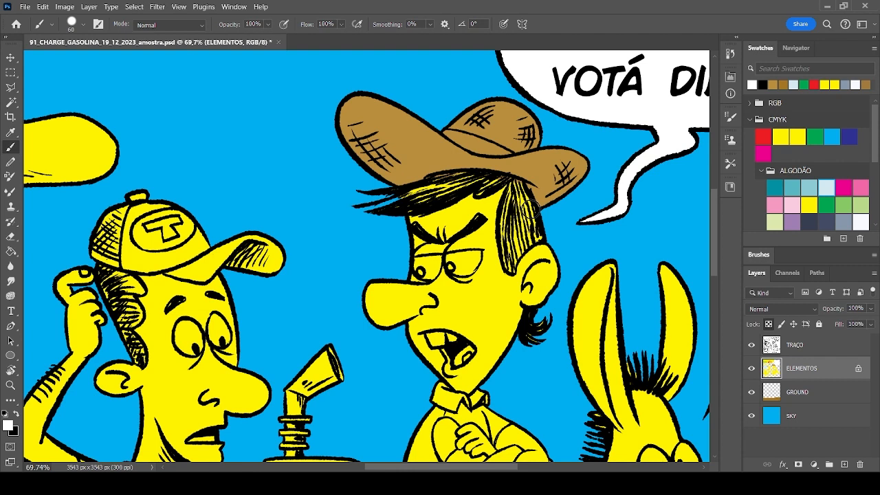
pyautogui.moveTo(476, 286); pyautogui.dragTo(474, 281)
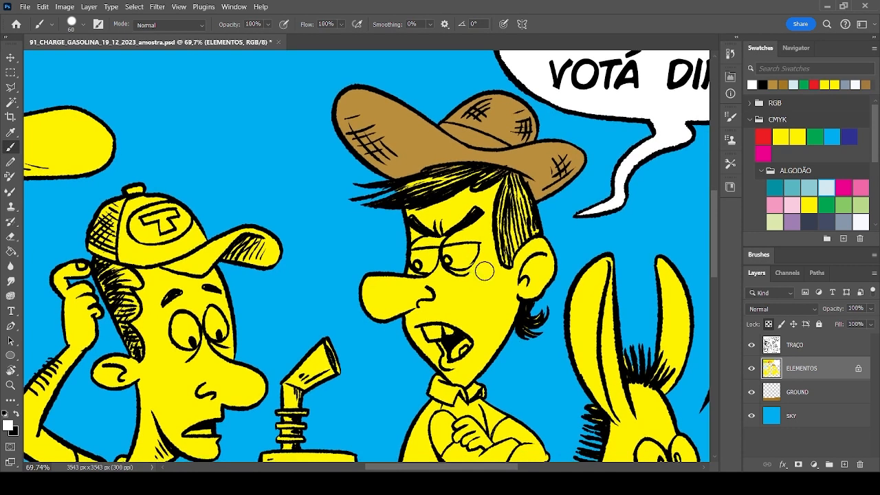
pyautogui.click(862, 184)
pyautogui.press('i')
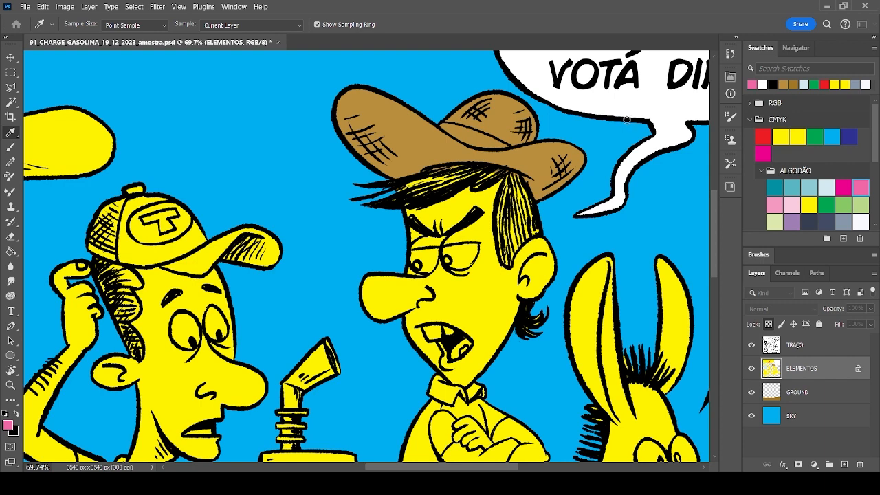
pyautogui.press('b')
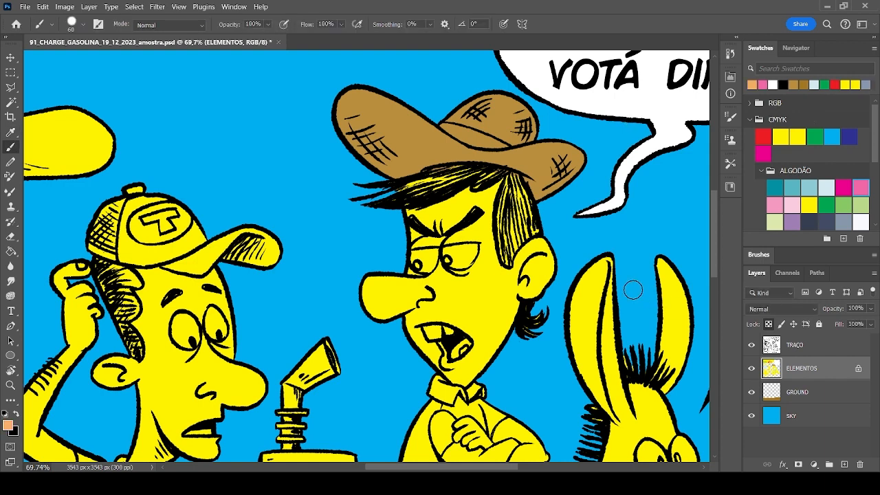
pyautogui.moveTo(468, 287)
pyautogui.mouseDown()
pyautogui.moveTo(491, 257)
pyautogui.moveTo(360, 245)
pyautogui.moveTo(382, 248)
pyautogui.moveTo(417, 273)
pyautogui.moveTo(407, 280)
pyautogui.moveTo(365, 263)
pyautogui.moveTo(360, 272)
pyautogui.moveTo(492, 273)
pyautogui.moveTo(442, 257)
pyautogui.moveTo(461, 249)
pyautogui.moveTo(476, 192)
pyautogui.moveTo(438, 204)
pyautogui.moveTo(386, 195)
pyautogui.moveTo(405, 197)
pyautogui.moveTo(499, 163)
pyautogui.moveTo(467, 241)
pyautogui.moveTo(430, 230)
pyautogui.moveTo(448, 244)
pyautogui.moveTo(511, 259)
pyautogui.moveTo(489, 220)
pyautogui.mouseUp()
pyautogui.press(']')
pyautogui.press(']')
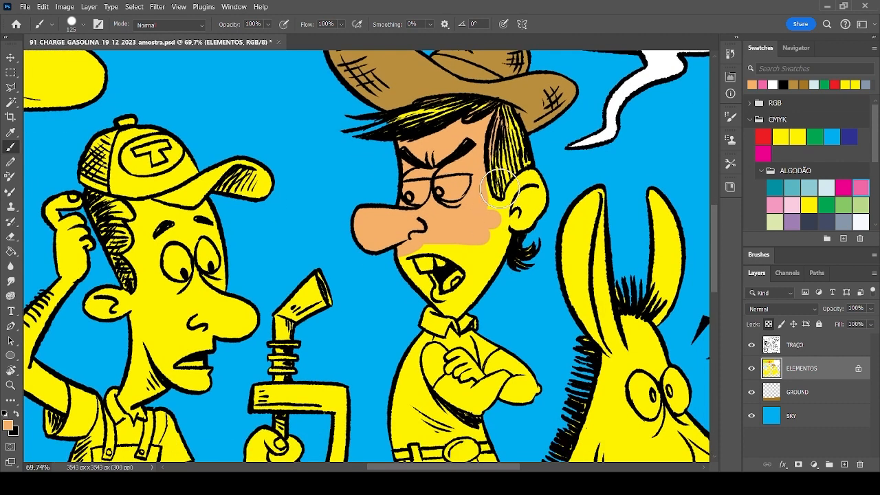
pyautogui.moveTo(471, 182)
pyautogui.mouseDown()
pyautogui.moveTo(485, 213)
pyautogui.moveTo(536, 184)
pyautogui.moveTo(481, 275)
pyautogui.moveTo(446, 255)
pyautogui.moveTo(399, 253)
pyautogui.moveTo(401, 268)
pyautogui.moveTo(437, 281)
pyautogui.moveTo(455, 301)
pyautogui.moveTo(471, 283)
pyautogui.mouseUp()
pyautogui.press('[')
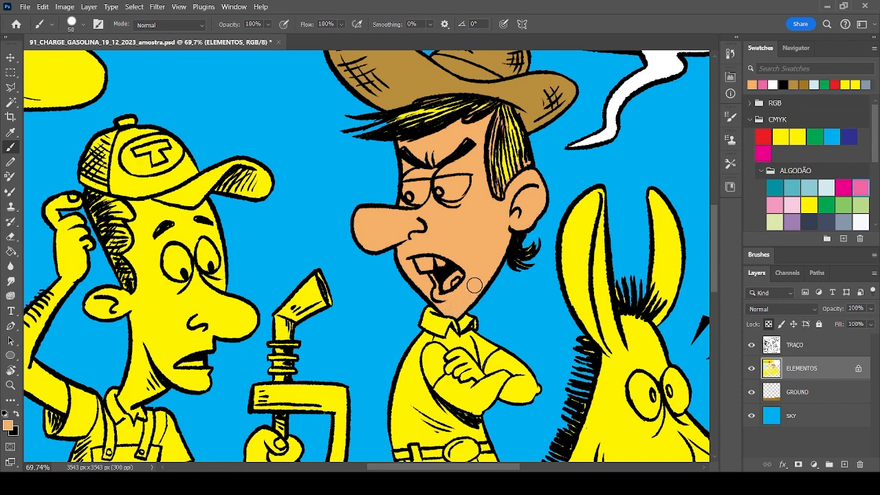
# - Paint the crossed arms and hand of the man in the hat with the same light orange skin tone
pyautogui.moveTo(362, 275); pyautogui.dragTo(434, 158)
pyautogui.scroll(3, 592, 279)
pyautogui.moveTo(474, 213)
pyautogui.mouseDown()
pyautogui.moveTo(430, 165)
pyautogui.moveTo(422, 172)
pyautogui.moveTo(419, 200)
pyautogui.moveTo(433, 207)
pyautogui.moveTo(454, 186)
pyautogui.moveTo(447, 240)
pyautogui.moveTo(481, 207)
pyautogui.moveTo(557, 175)
pyautogui.moveTo(526, 206)
pyautogui.moveTo(624, 186)
pyautogui.moveTo(600, 213)
pyautogui.moveTo(620, 200)
pyautogui.mouseUp()
pyautogui.press(']')
pyautogui.press(']')
pyautogui.press(']')
pyautogui.press(']')
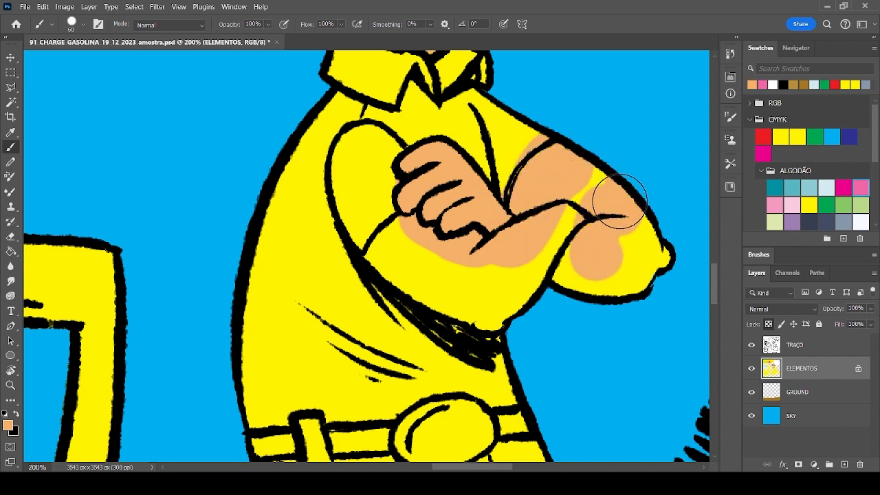
pyautogui.moveTo(587, 163)
pyautogui.mouseDown()
pyautogui.moveTo(632, 257)
pyautogui.moveTo(496, 288)
pyautogui.moveTo(511, 247)
pyautogui.moveTo(592, 273)
pyautogui.moveTo(512, 275)
pyautogui.moveTo(421, 260)
pyautogui.moveTo(397, 243)
pyautogui.moveTo(489, 291)
pyautogui.mouseUp()
pyautogui.scroll(-5, 481, 282)
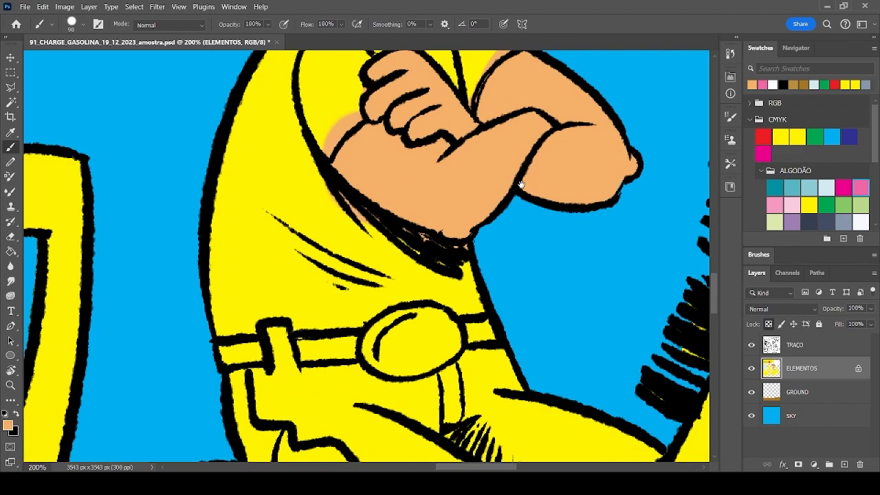
pyautogui.moveTo(426, 268); pyautogui.dragTo(472, 233)
pyautogui.moveTo(522, 249); pyautogui.dragTo(405, 249)
pyautogui.moveTo(487, 190); pyautogui.dragTo(424, 289)
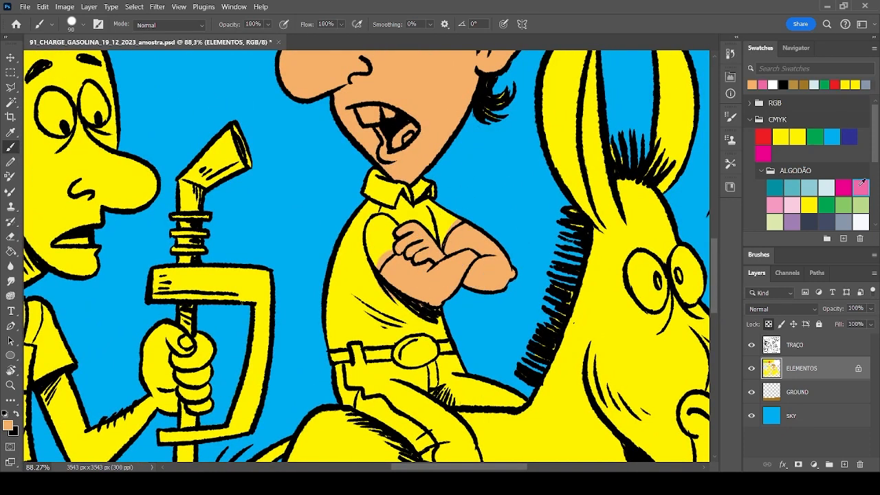
pyautogui.scroll(-5, 408, 196)
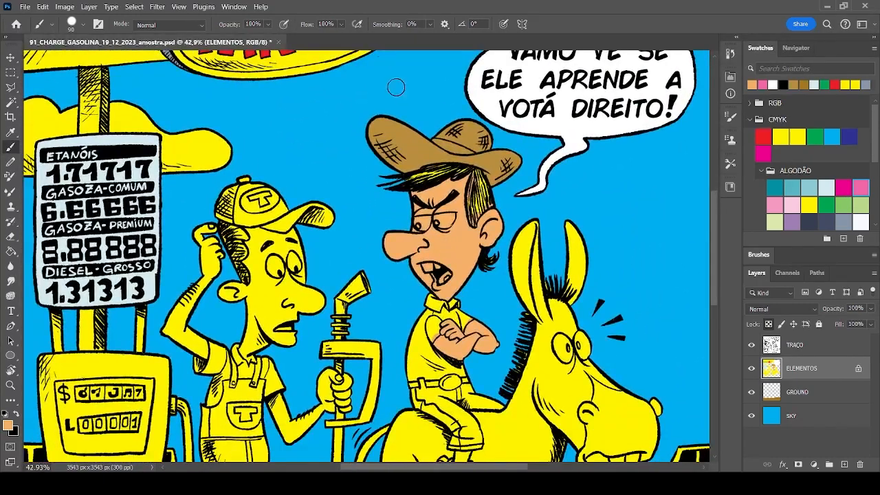
# - Sample the green of the POSTO TAKARO sign's stripe and start painting the rider's shirt shoulder and sleeve with a 45-pixel brush
pyautogui.moveTo(285, 150); pyautogui.dragTo(321, 212)
pyautogui.keyDown('alt'); pyautogui.click(150, 85); pyautogui.keyUp('alt')
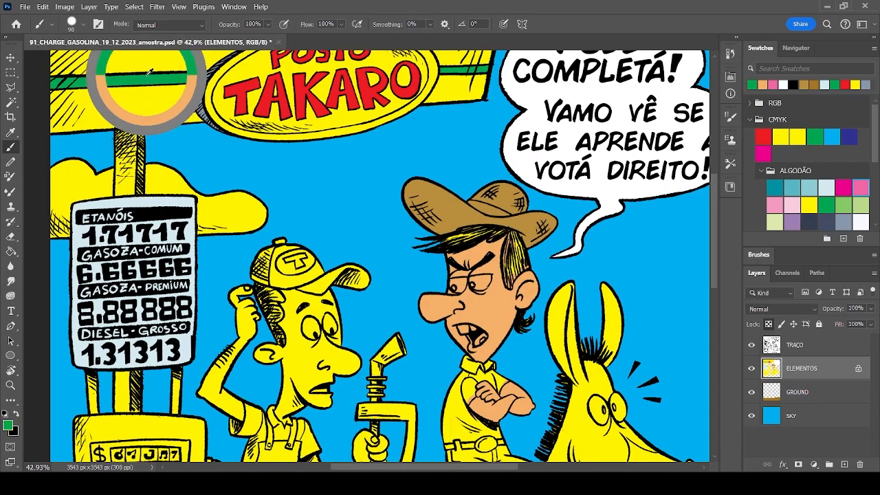
pyautogui.moveTo(428, 225); pyautogui.dragTo(355, 122)
pyautogui.scroll(6, 420, 279)
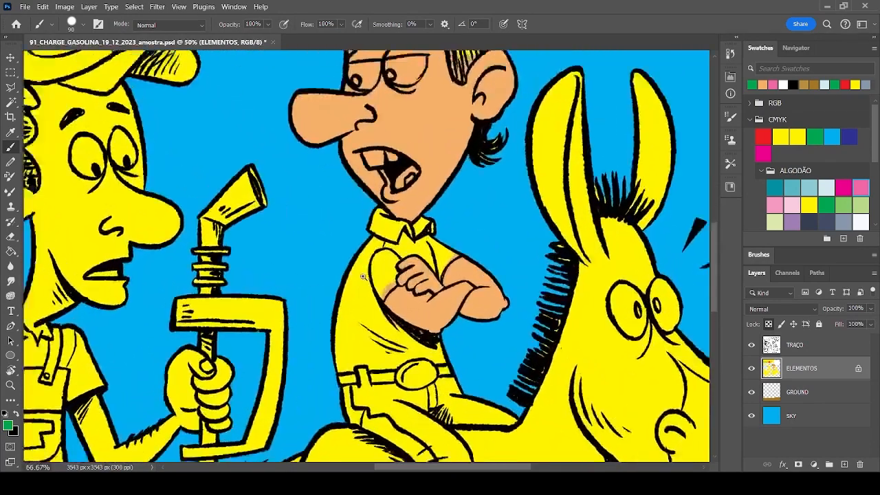
pyautogui.moveTo(370, 263)
pyautogui.mouseDown()
pyautogui.moveTo(357, 280)
pyautogui.moveTo(375, 275)
pyautogui.moveTo(353, 303)
pyautogui.moveTo(344, 289)
pyautogui.moveTo(333, 337)
pyautogui.moveTo(346, 300)
pyautogui.mouseUp()
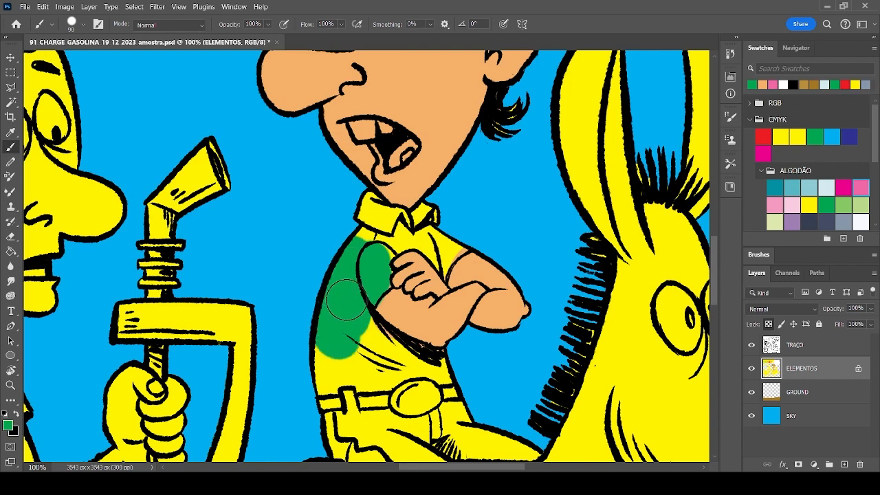
pyautogui.press('[')
pyautogui.press('[')
pyautogui.press('[')
pyautogui.hotkey('ctrl', 'z')
pyautogui.moveTo(352, 242)
pyautogui.mouseDown()
pyautogui.moveTo(390, 248)
pyautogui.moveTo(381, 272)
pyautogui.moveTo(352, 254)
pyautogui.moveTo(370, 278)
pyautogui.mouseUp()
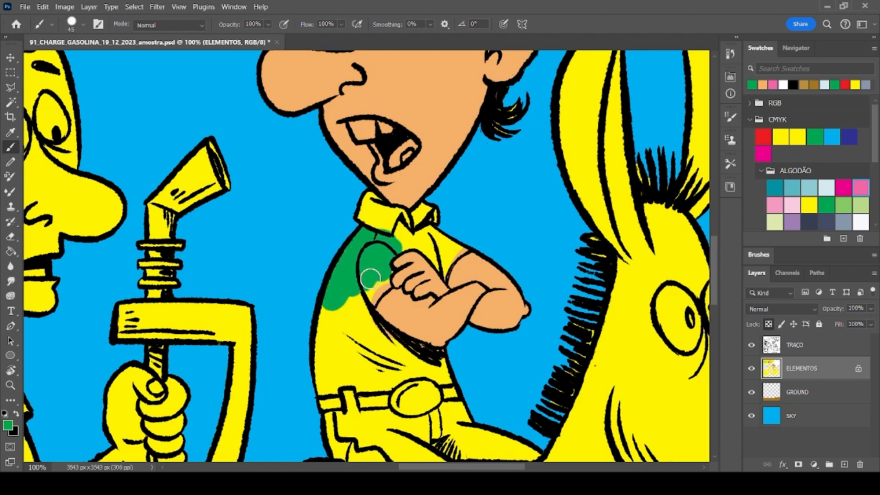
# - Try selecting the shirt's chest, collar and torso areas from the TRAÇO line art with the Magic Wand at tolerance 32
pyautogui.moveTo(343, 308); pyautogui.dragTo(350, 261)
pyautogui.click(791, 346)
pyautogui.press('w')
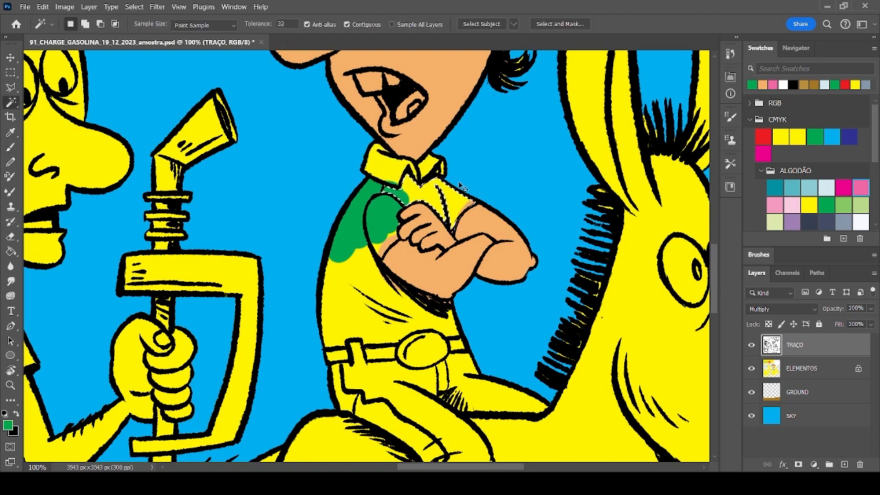
pyautogui.keyDown('shift'); pyautogui.click(432, 168); pyautogui.keyUp('shift')
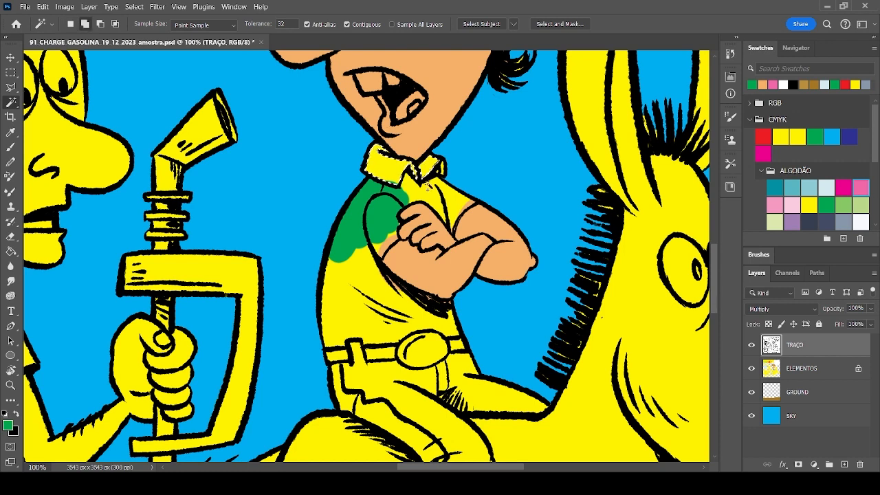
pyautogui.keyDown('shift'); pyautogui.click(428, 192); pyautogui.keyUp('shift')
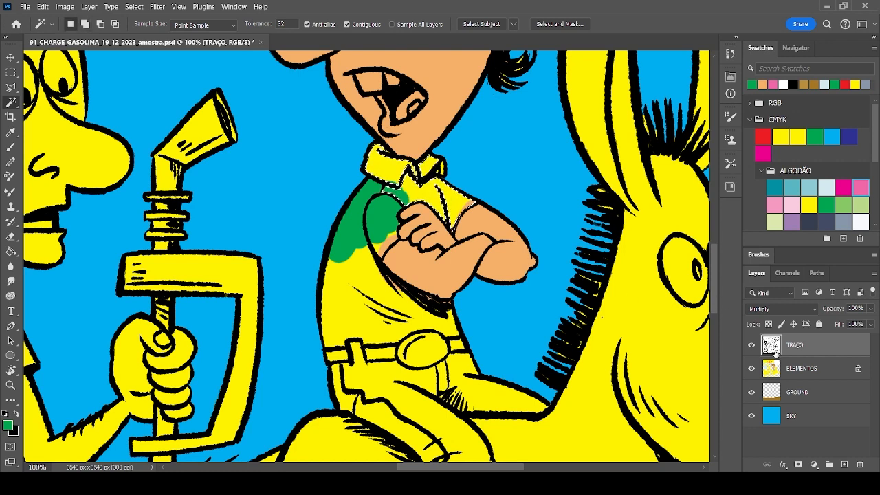
pyautogui.keyDown('shift'); pyautogui.click(383, 222); pyautogui.keyUp('shift')
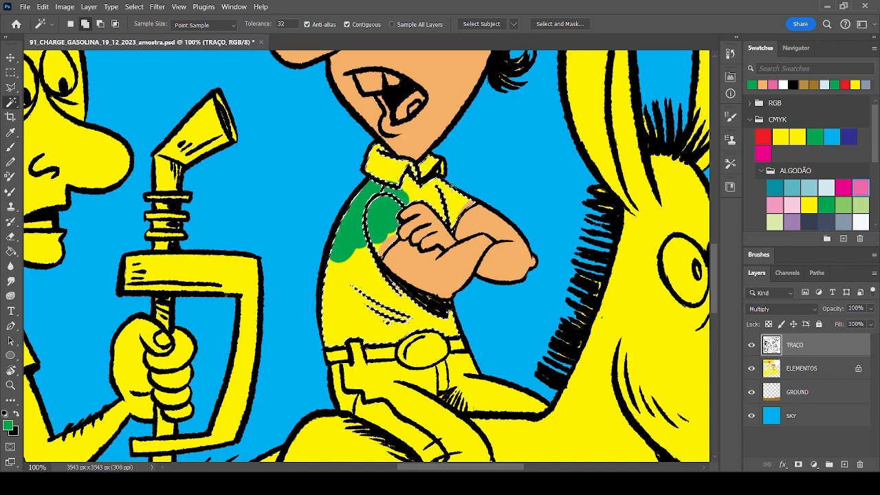
# - Examine the selection's edges around the hand, sleeve and shading lines under the arm, and clear the selection
pyautogui.scroll(2, 454, 189)
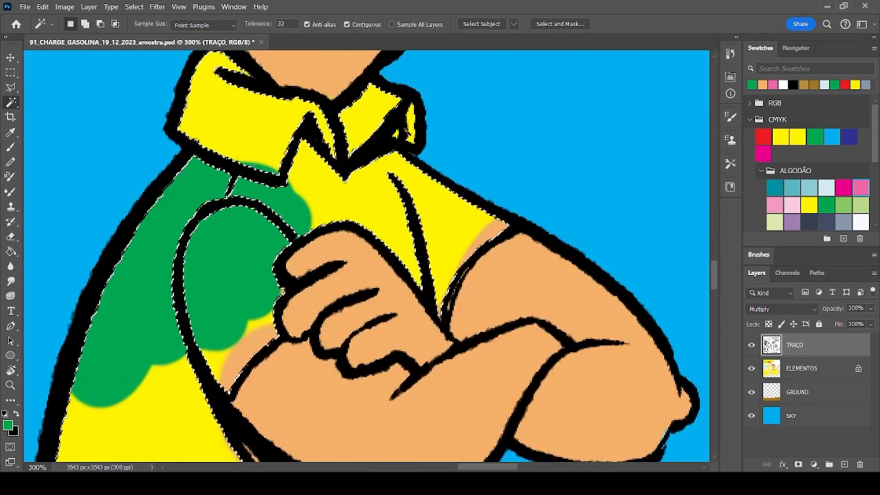
pyautogui.press('l')
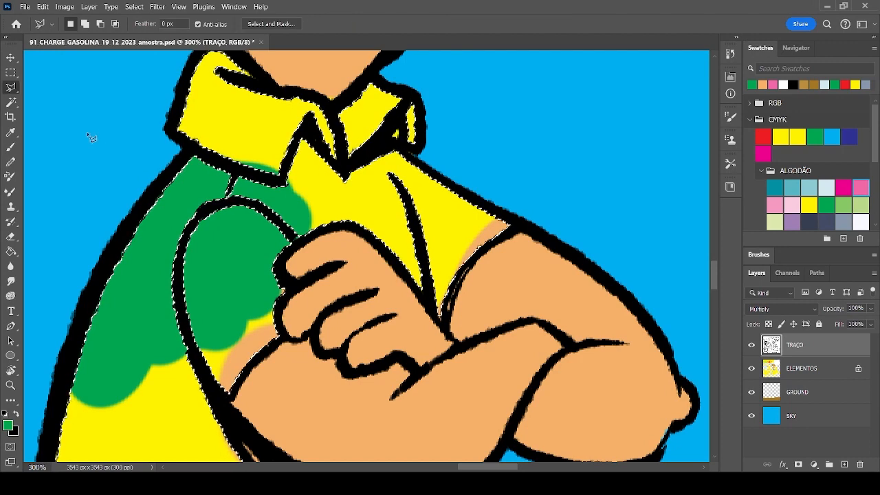
pyautogui.press('w')
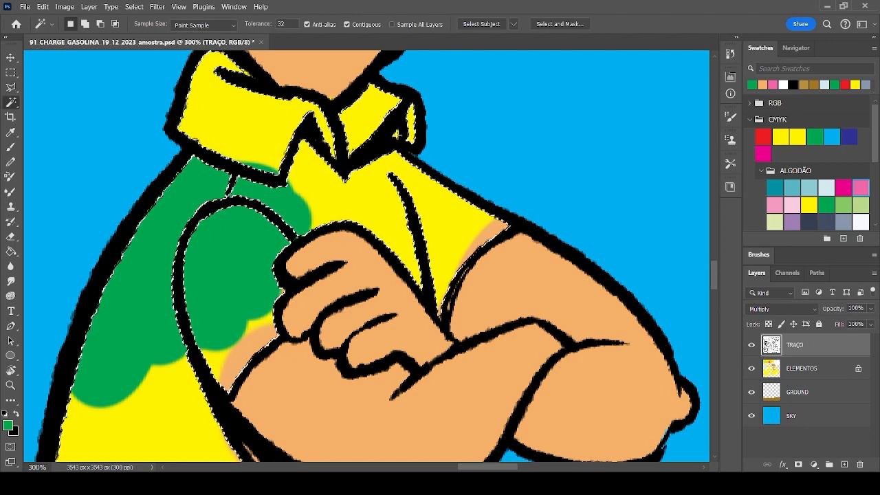
pyautogui.moveTo(405, 240); pyautogui.dragTo(443, 103)
pyautogui.moveTo(342, 314); pyautogui.dragTo(380, 145)
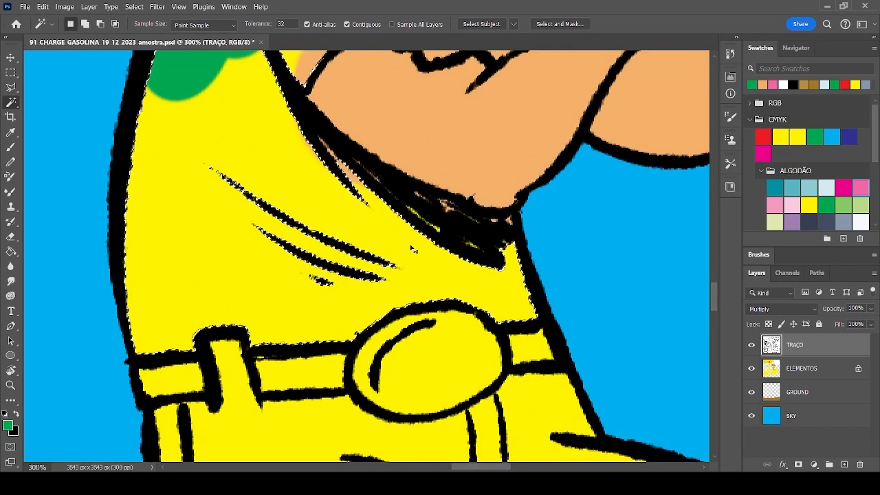
pyautogui.hotkey('ctrl', '-')
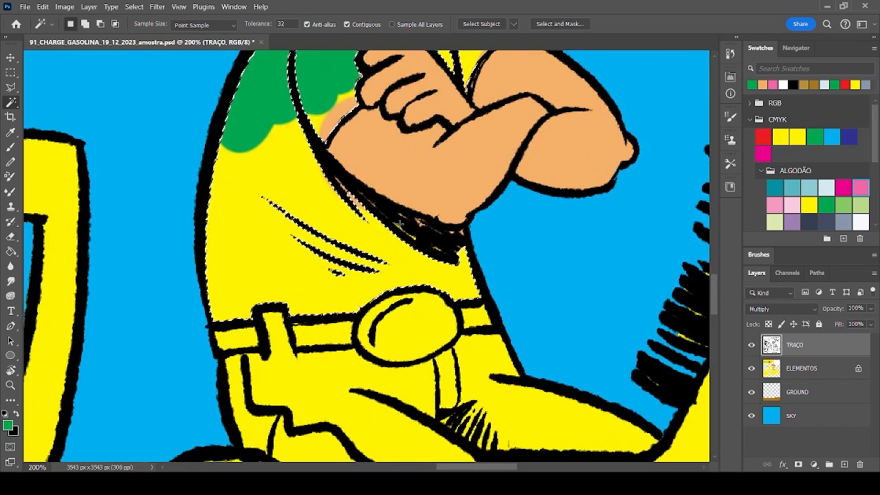
pyautogui.scroll(1, 402, 225)
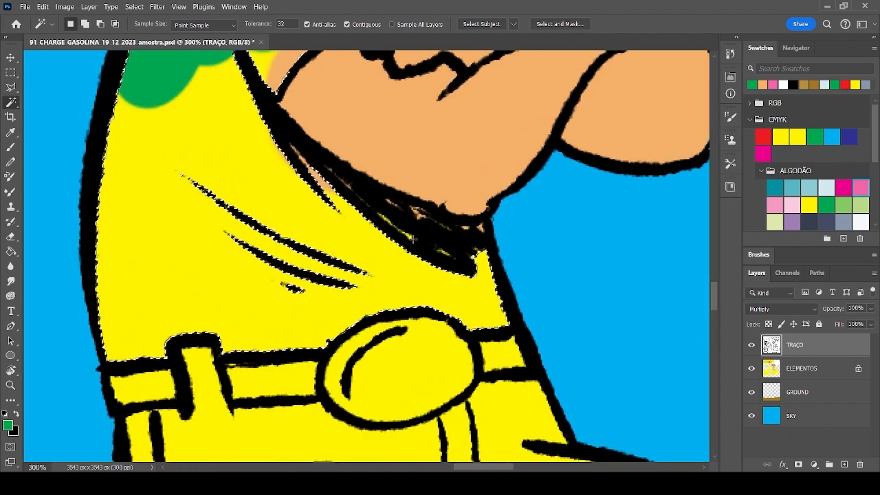
pyautogui.scroll(-3, 419, 232)
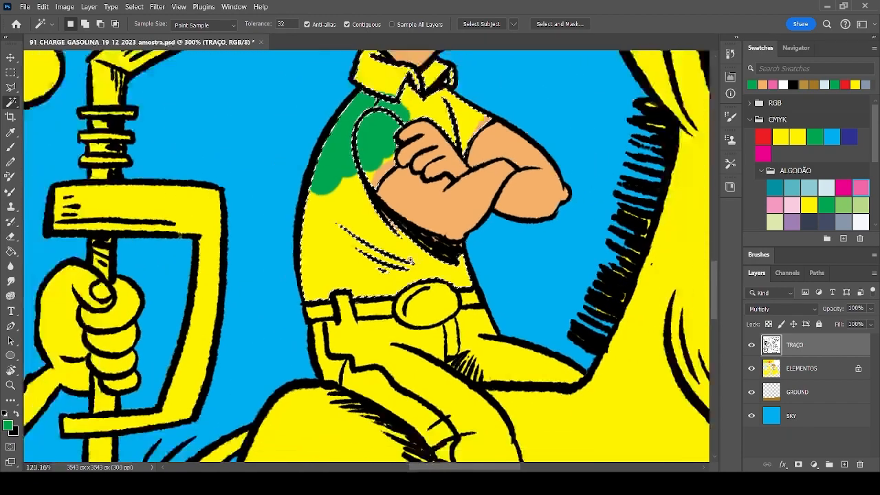
pyautogui.hotkey('ctrl', 'd')
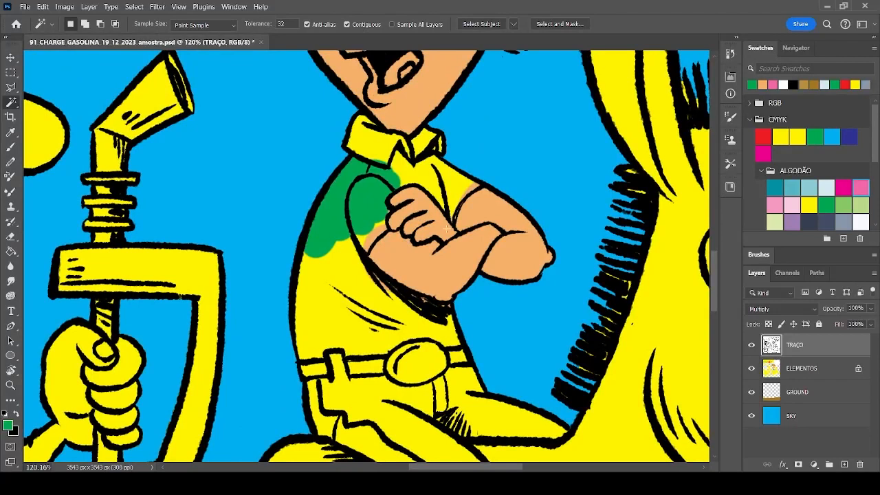
# - Continue painting the shirt's torso green on the ELEMENTOS layer with the 45-pixel brush, down to near the belt
pyautogui.click(776, 372)
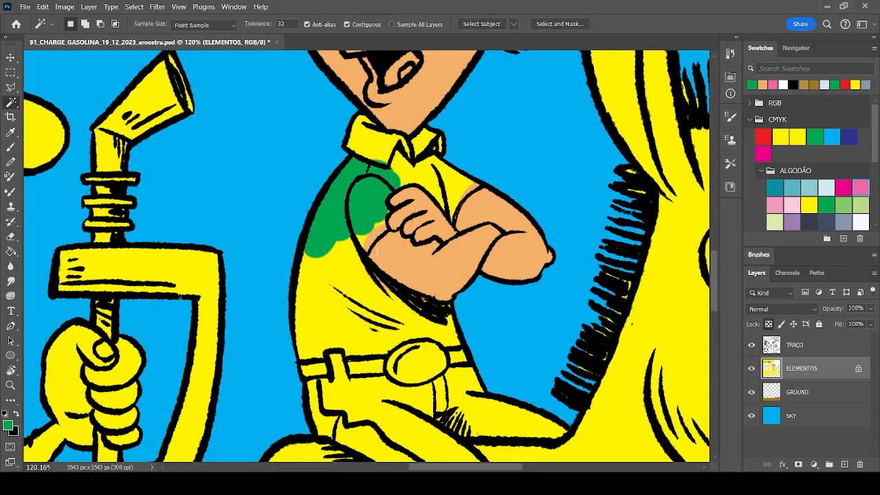
pyautogui.scroll(2, 378, 254)
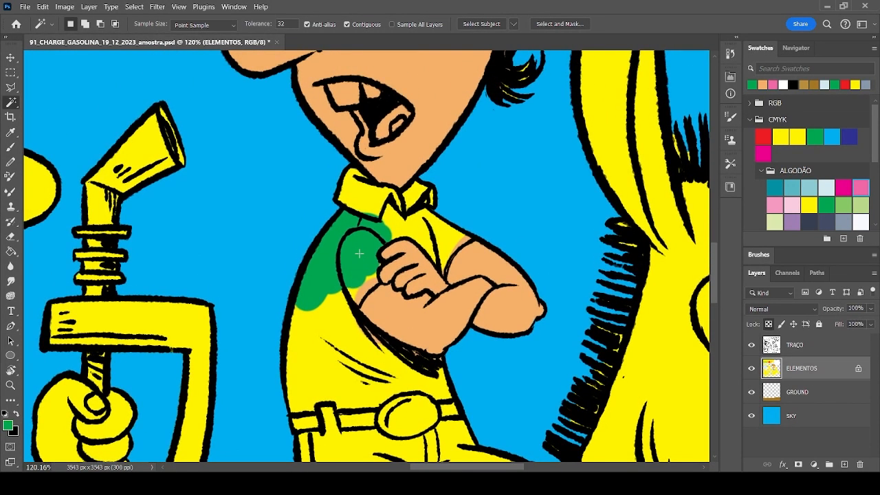
pyautogui.press('b')
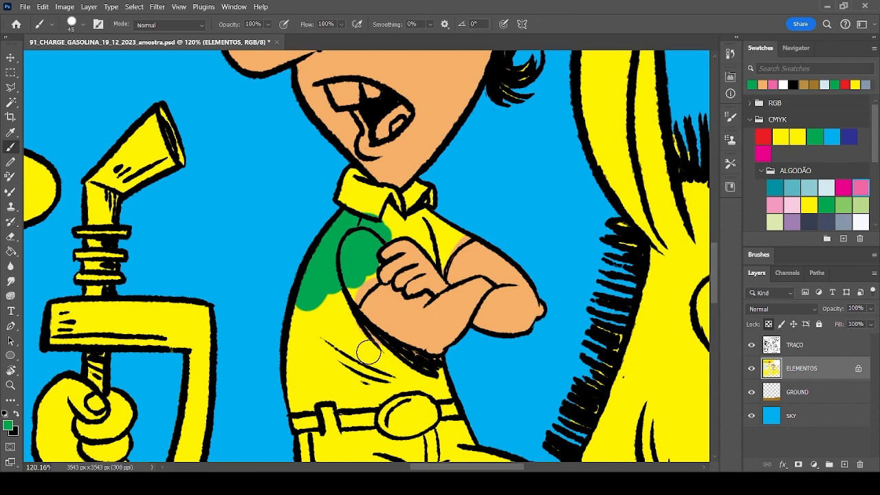
pyautogui.moveTo(405, 375)
pyautogui.mouseDown()
pyautogui.moveTo(340, 328)
pyautogui.moveTo(353, 326)
pyautogui.moveTo(329, 296)
pyautogui.moveTo(313, 304)
pyautogui.moveTo(296, 377)
pyautogui.moveTo(312, 320)
pyautogui.moveTo(338, 363)
pyautogui.moveTo(363, 363)
pyautogui.moveTo(337, 394)
pyautogui.moveTo(370, 387)
pyautogui.moveTo(373, 372)
pyautogui.moveTo(399, 347)
pyautogui.mouseUp()
# - Outline the whole shirt with the Polygonal Lasso, following the belt, crossed arms, hand, sleeve and collar and looping loosely outside the back
pyautogui.click(15, 88)
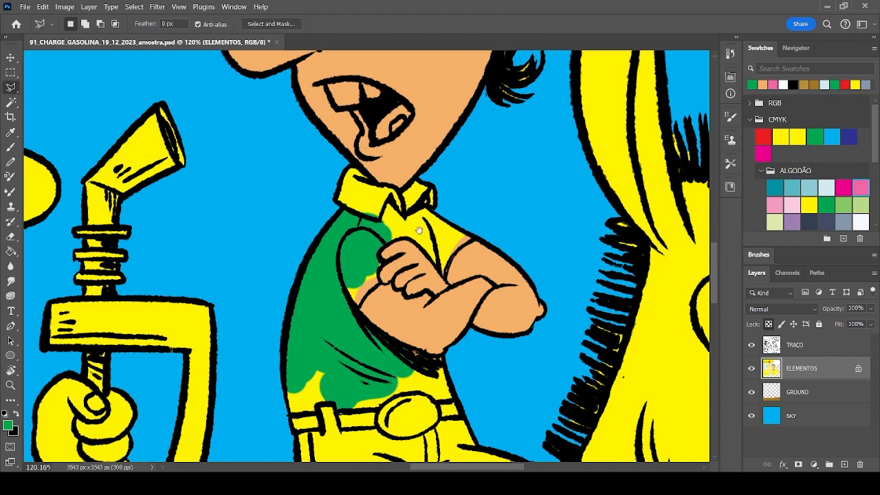
pyautogui.moveTo(419, 230); pyautogui.dragTo(359, 230)
pyautogui.click(266, 340)
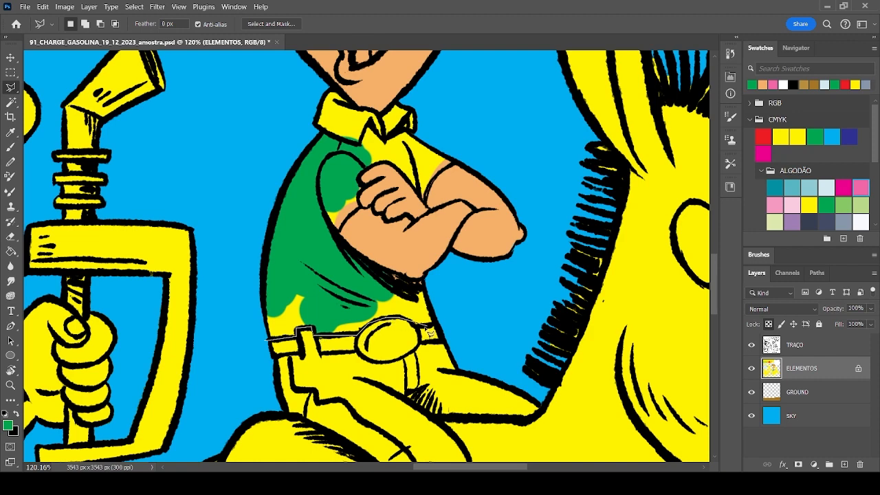
pyautogui.click(433, 322)
pyautogui.click(421, 279)
pyautogui.click(375, 266)
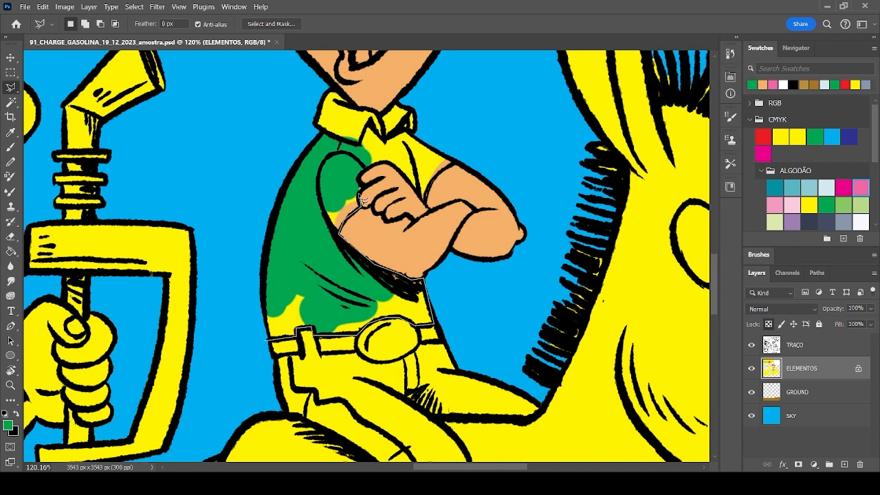
pyautogui.click(400, 170)
pyautogui.click(432, 204)
pyautogui.click(457, 102)
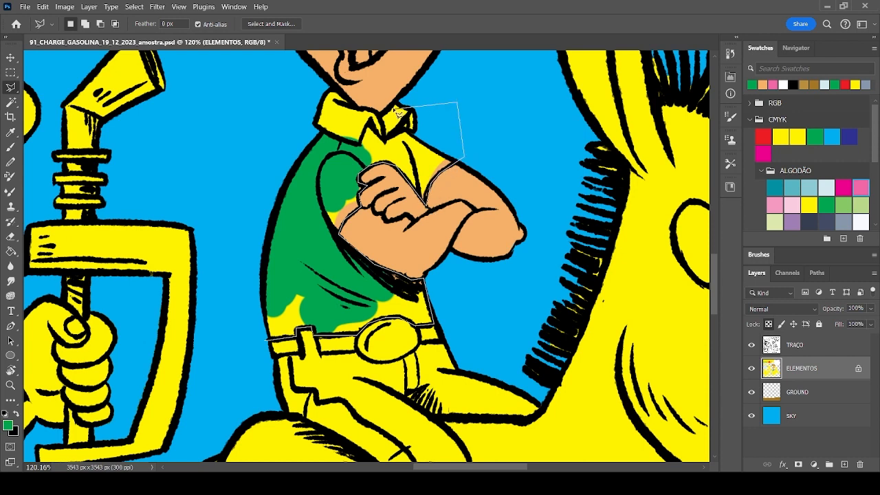
pyautogui.click(382, 114)
pyautogui.click(256, 163)
pyautogui.click(237, 366)
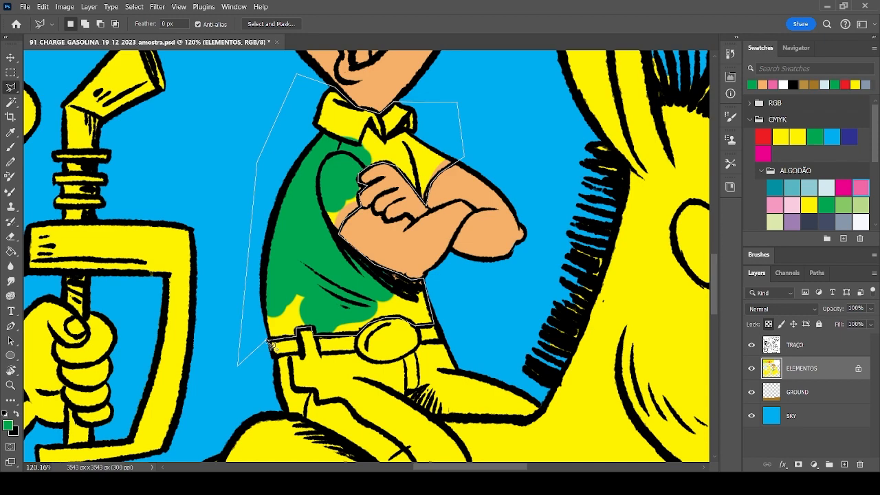
pyautogui.click(269, 344)
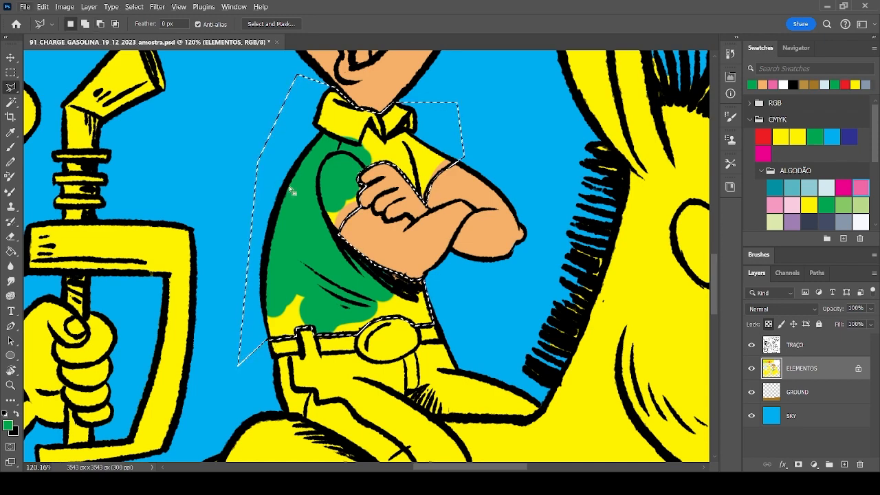
# - Try filling the shirt selection with green while the ELEMENTOS layer's transparent pixels are unlocked, and undo the fill
pyautogui.moveTo(318, 169); pyautogui.dragTo(369, 239)
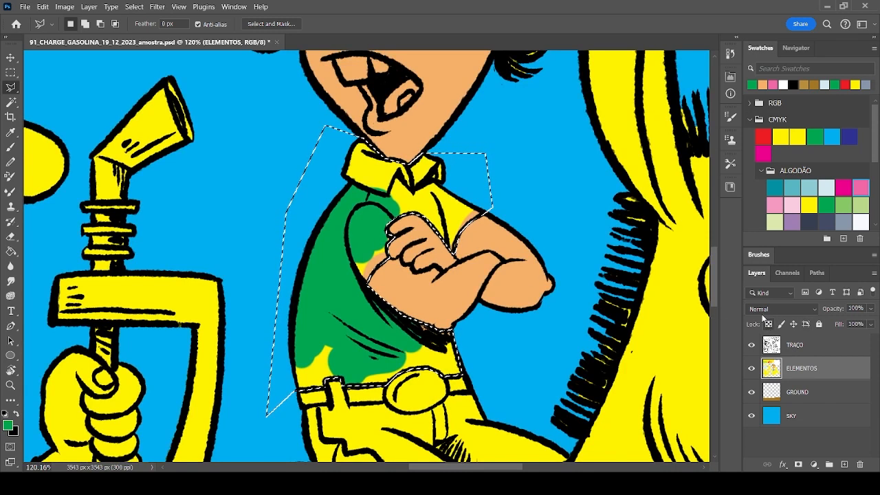
pyautogui.hotkey('alt', 'BackSpace')
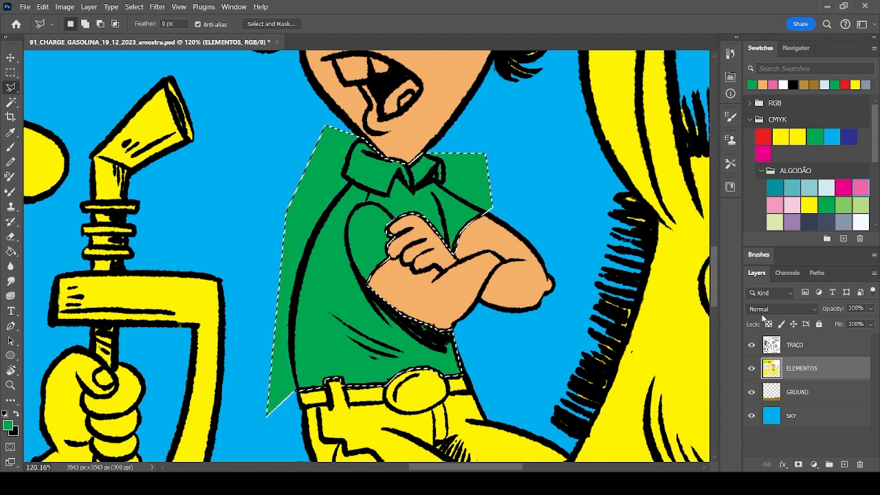
pyautogui.hotkey('ctrl', 'z')
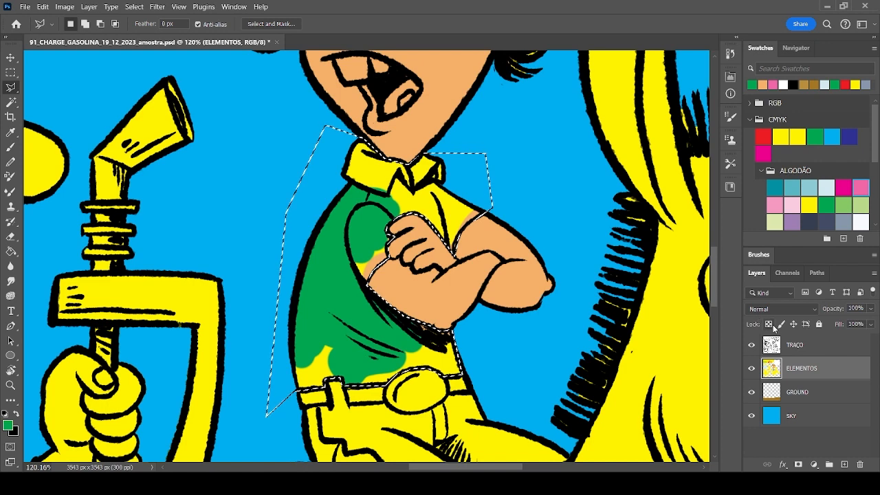
# - Lock the transparent pixels of the ELEMENTOS layer, fill the shirt selection with green and deselect
pyautogui.click(771, 324)
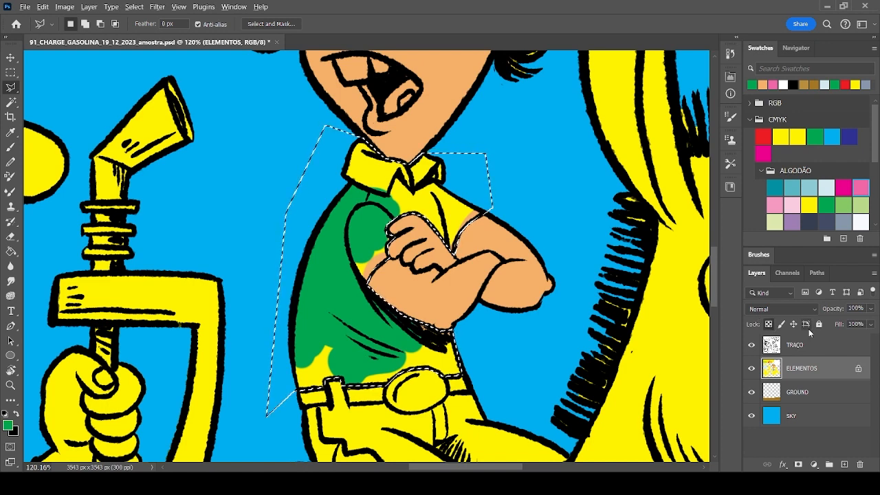
pyautogui.hotkey('ctrl', 'd')
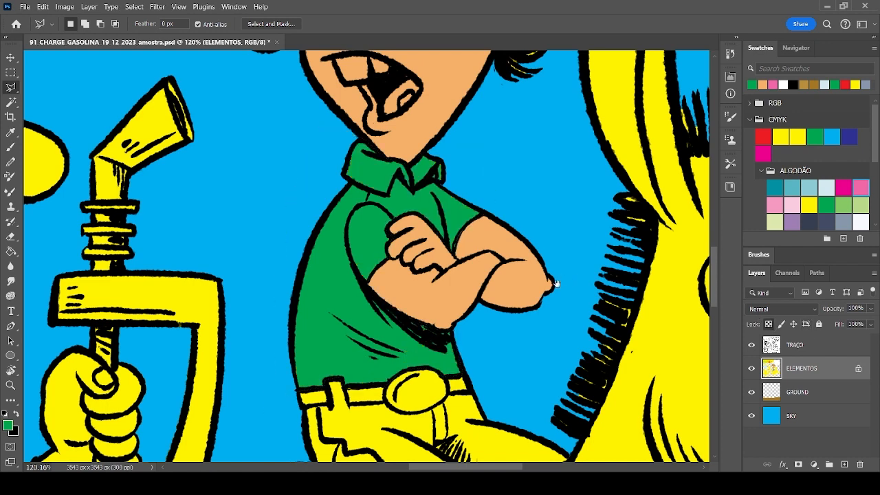
# - Look over the coloured rider and compare the flat colours with the TRAÇO line art hidden and shown
pyautogui.moveTo(487, 205)
pyautogui.mouseDown()
pyautogui.moveTo(501, 287)
pyautogui.moveTo(560, 255)
pyautogui.mouseUp()
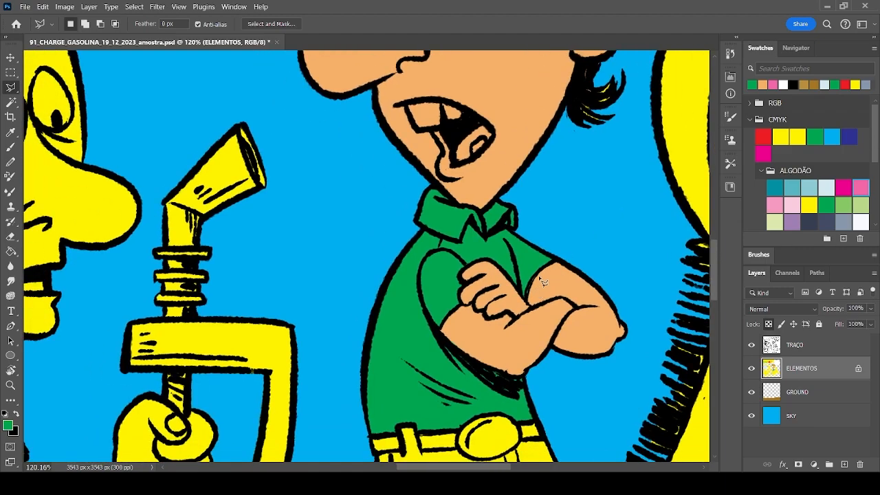
pyautogui.moveTo(487, 297)
pyautogui.mouseDown()
pyautogui.moveTo(471, 240)
pyautogui.moveTo(436, 271)
pyautogui.moveTo(434, 382)
pyautogui.moveTo(475, 298)
pyautogui.moveTo(454, 305)
pyautogui.moveTo(439, 296)
pyautogui.mouseUp()
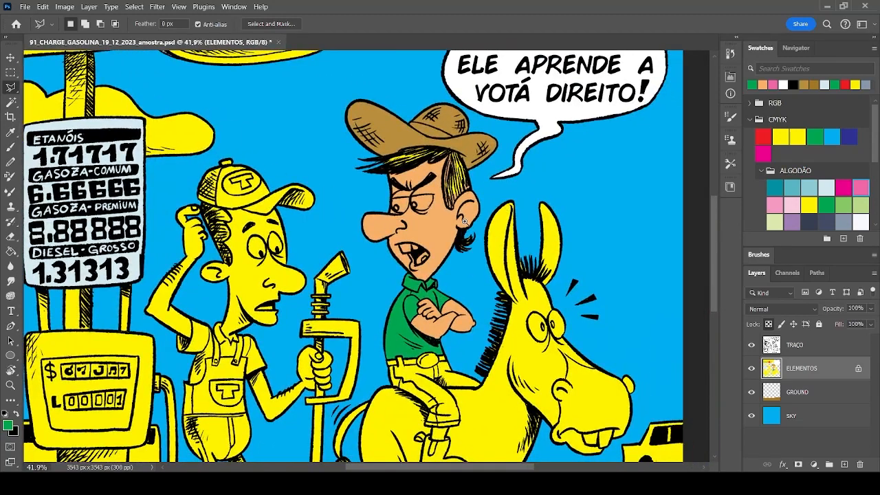
pyautogui.moveTo(465, 221); pyautogui.dragTo(494, 225)
pyautogui.moveTo(457, 199); pyautogui.dragTo(461, 211)
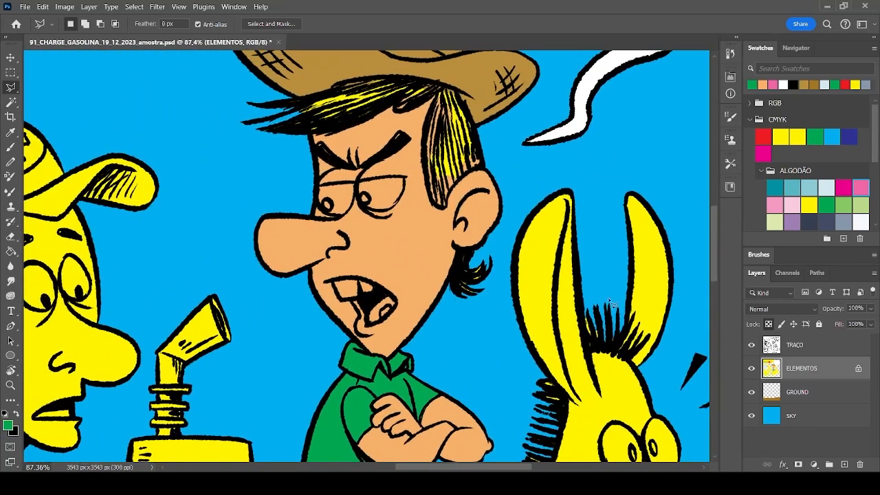
pyautogui.click(752, 345)
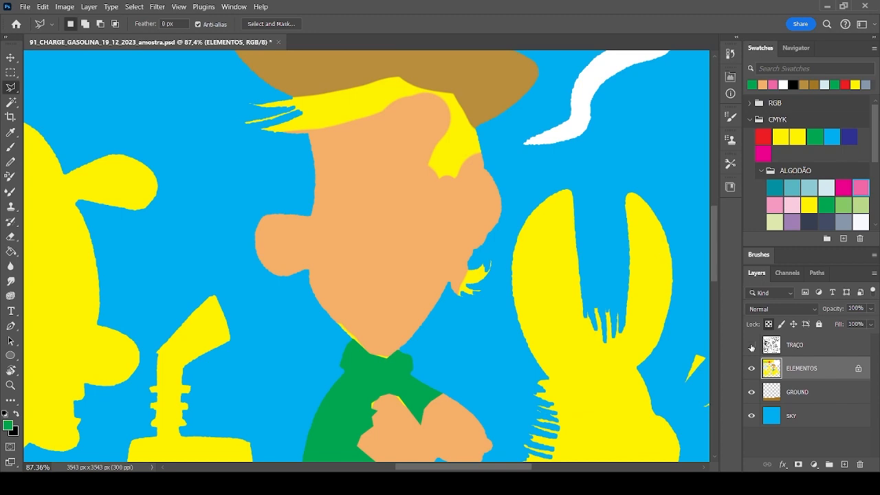
pyautogui.click(752, 345)
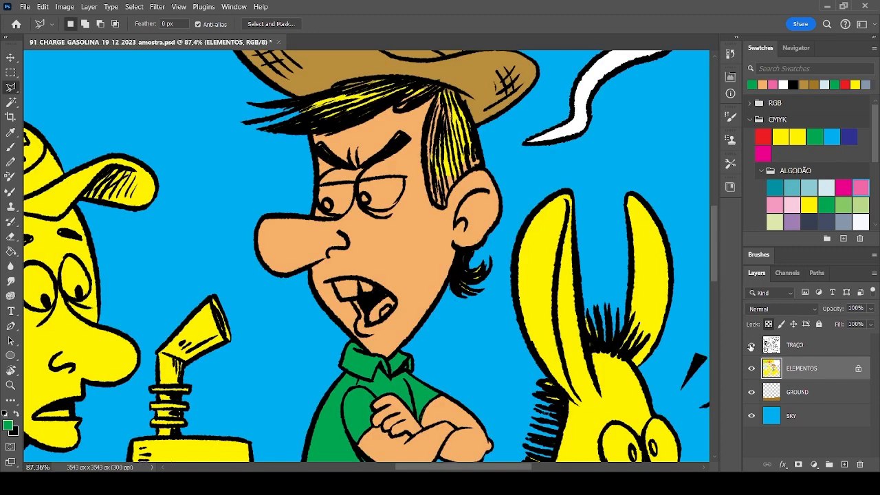
pyautogui.click(752, 346)
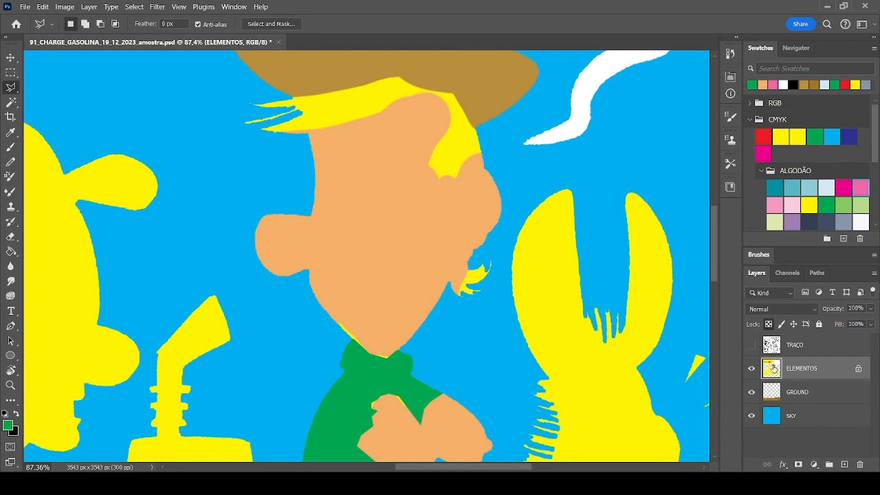
pyautogui.click(752, 346)
# - Show the TRAÇO line art and brush the dark slate-blue ALGODÃO swatch over the rider's sideburn on the ELEMENTOS layer
pyautogui.click(772, 349)
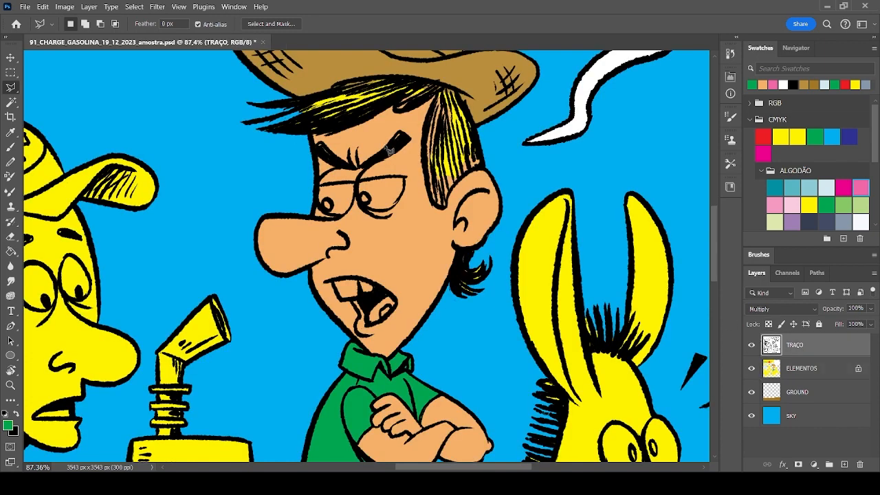
pyautogui.moveTo(385, 168); pyautogui.dragTo(405, 210)
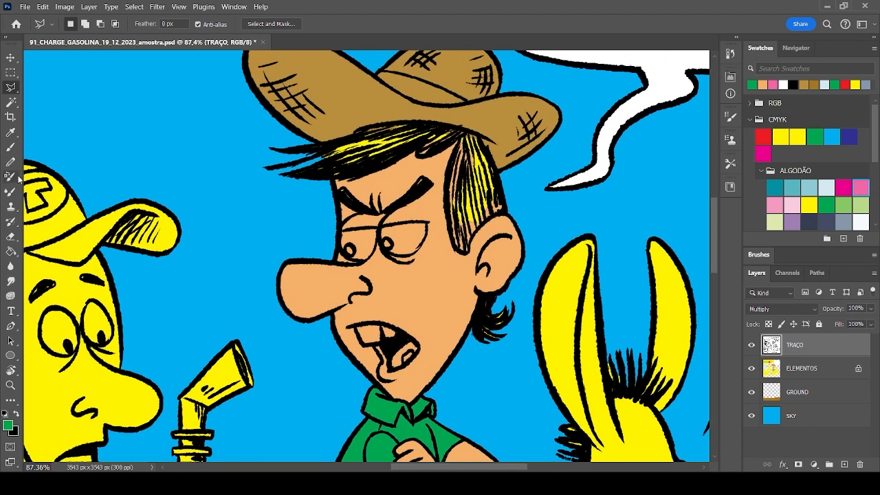
pyautogui.press('b')
pyautogui.click(828, 220)
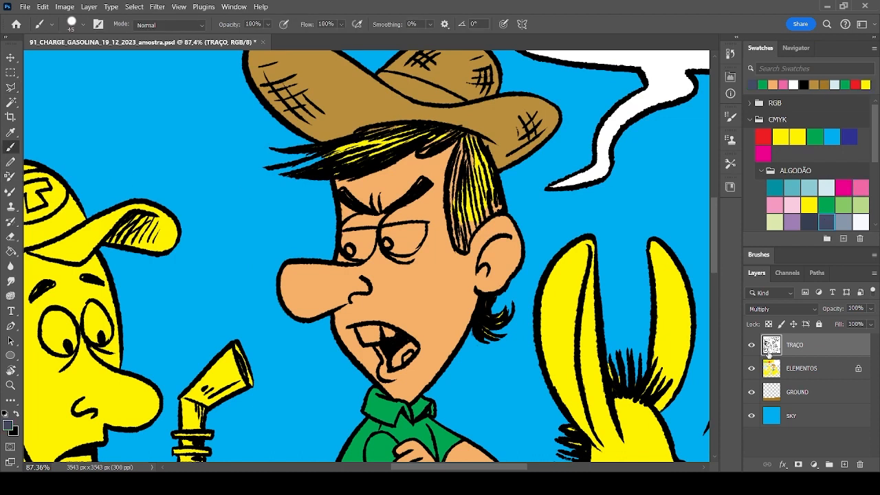
pyautogui.click(773, 372)
pyautogui.moveTo(478, 146)
pyautogui.mouseDown()
pyautogui.moveTo(481, 203)
pyautogui.moveTo(467, 153)
pyautogui.moveTo(464, 232)
pyautogui.moveTo(485, 196)
pyautogui.moveTo(485, 167)
pyautogui.moveTo(453, 213)
pyautogui.moveTo(467, 148)
pyautogui.mouseUp()
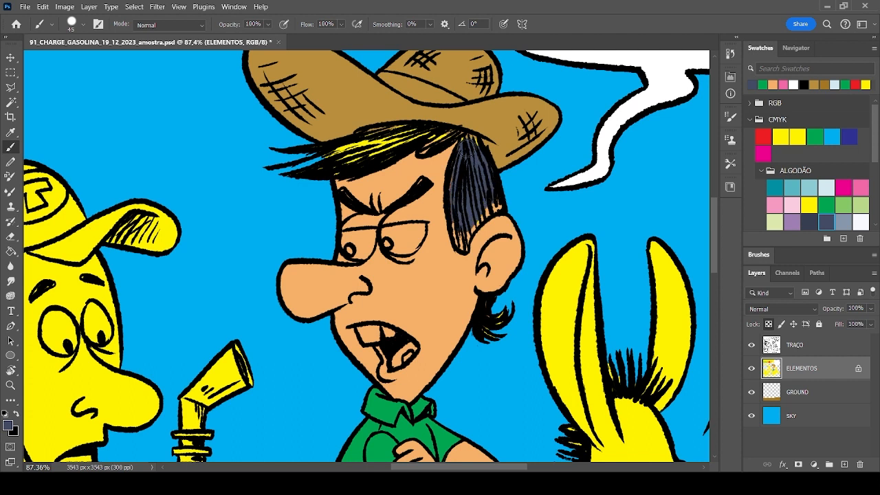
# - Outline the rider's fringe and sideburn freehand with the Lasso, following the hat brim, ear and forehead edges
pyautogui.click(13, 88)
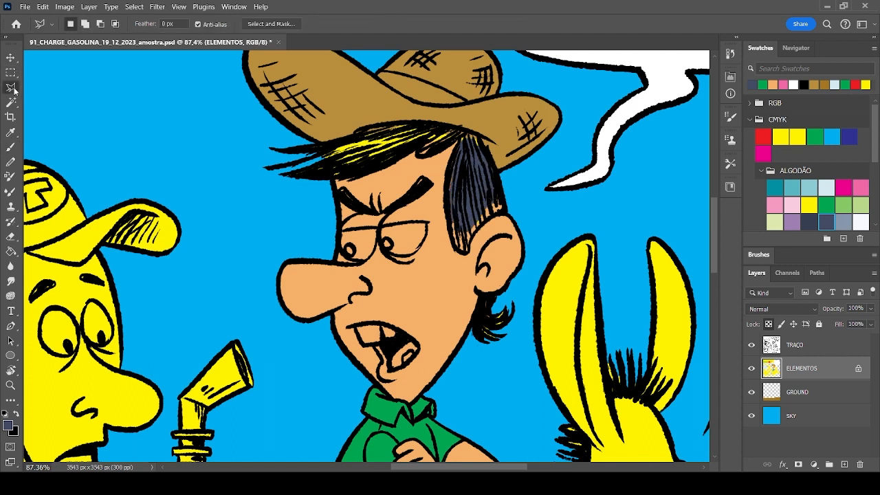
pyautogui.hotkey('shift', 'l')
pyautogui.moveTo(427, 126); pyautogui.dragTo(450, 128)
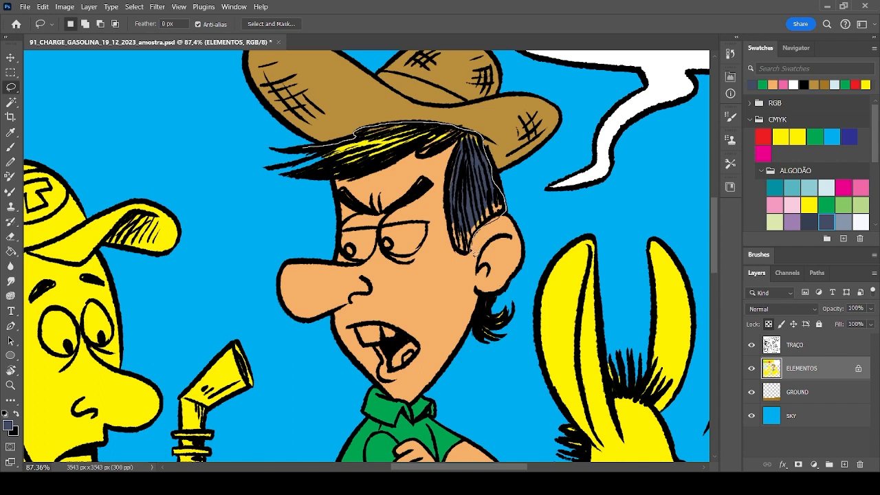
pyautogui.moveTo(450, 219); pyautogui.dragTo(448, 189)
pyautogui.moveTo(460, 143); pyautogui.dragTo(447, 148)
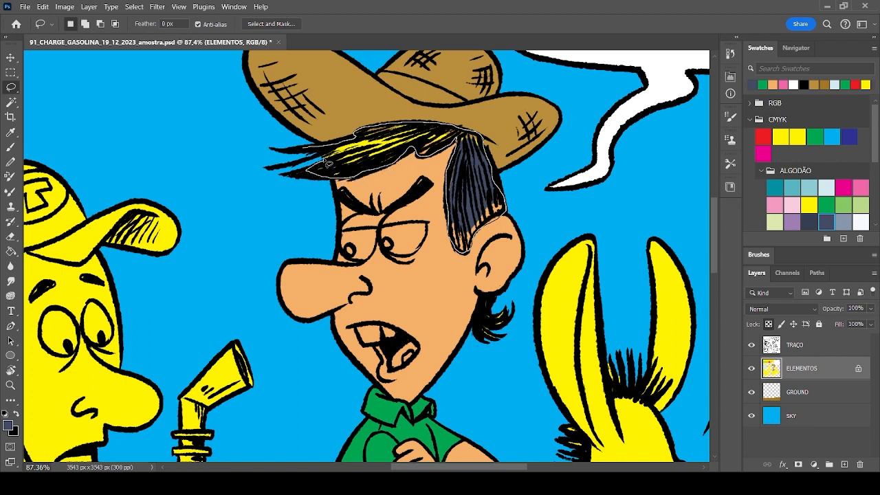
pyautogui.moveTo(304, 151); pyautogui.dragTo(307, 152)
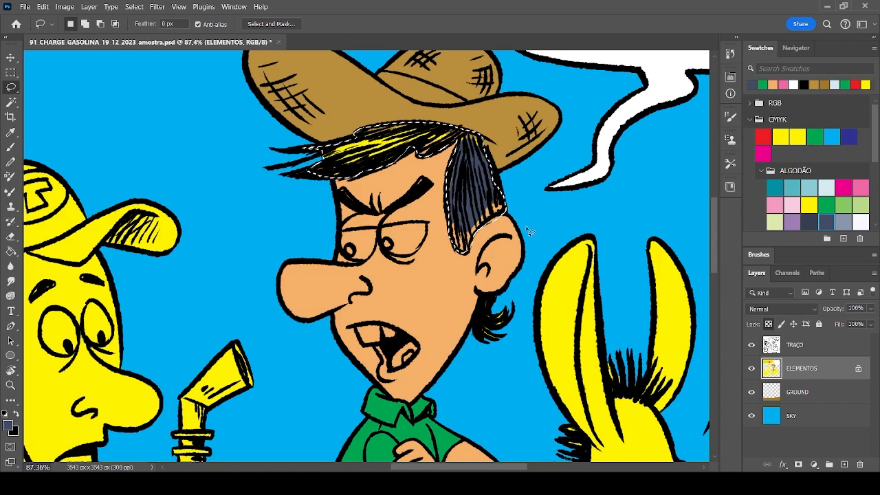
# - Subtract the sliver overlapping the top of the ear from the hair selection, following the ear's line art
pyautogui.scroll(1, 502, 219)
pyautogui.scroll(2, 502, 219)
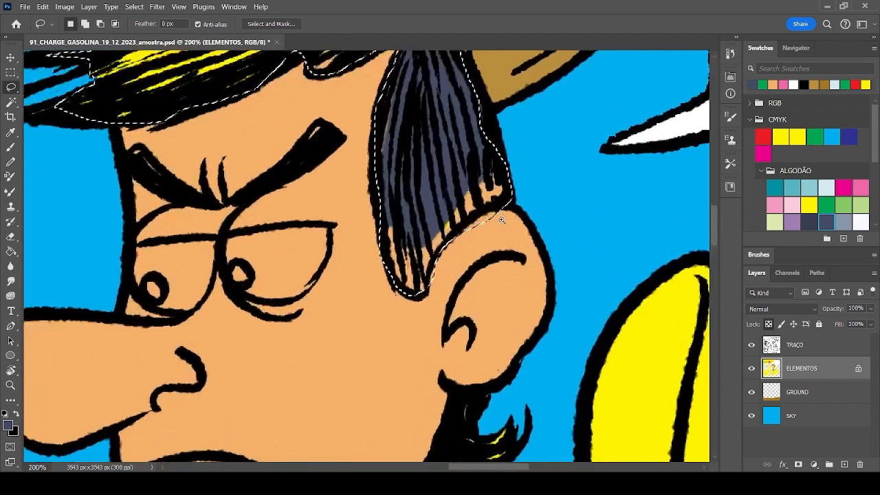
pyautogui.moveTo(532, 172); pyautogui.dragTo(562, 199)
pyautogui.moveTo(529, 230); pyautogui.dragTo(520, 162)
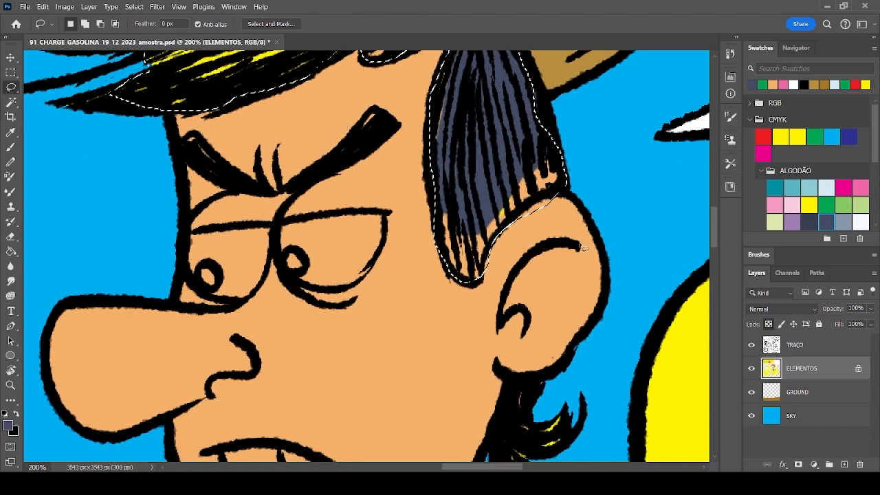
pyautogui.scroll(2, 542, 210)
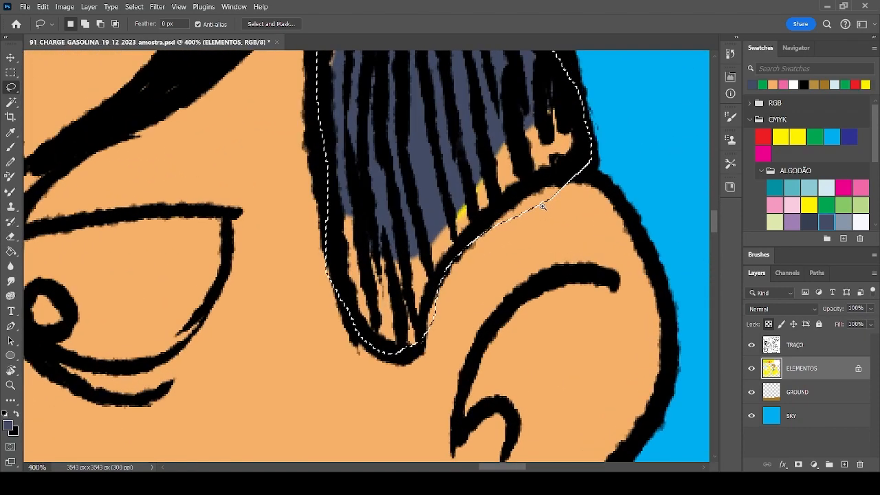
pyautogui.keyDown('ctrl'); pyautogui.click(525, 211); pyautogui.keyUp('ctrl')
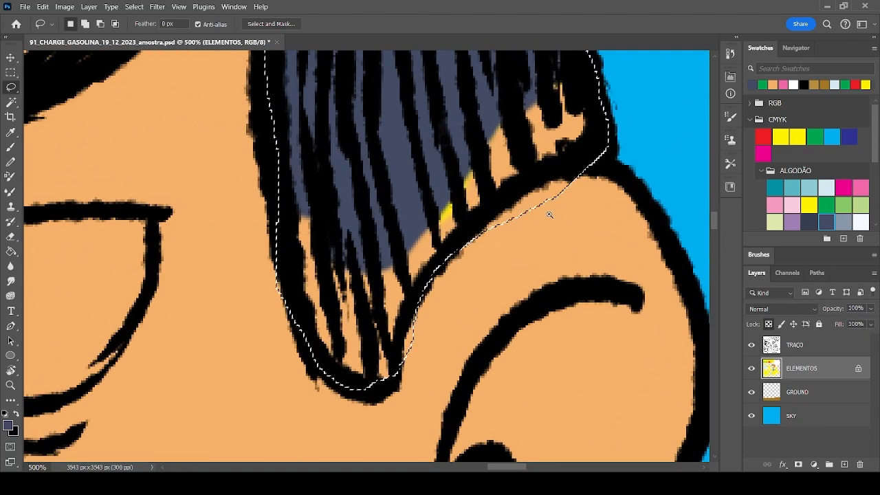
pyautogui.moveTo(539, 217)
pyautogui.mouseDown()
pyautogui.moveTo(497, 239)
pyautogui.moveTo(564, 196)
pyautogui.moveTo(557, 228)
pyautogui.moveTo(560, 183)
pyautogui.mouseUp()
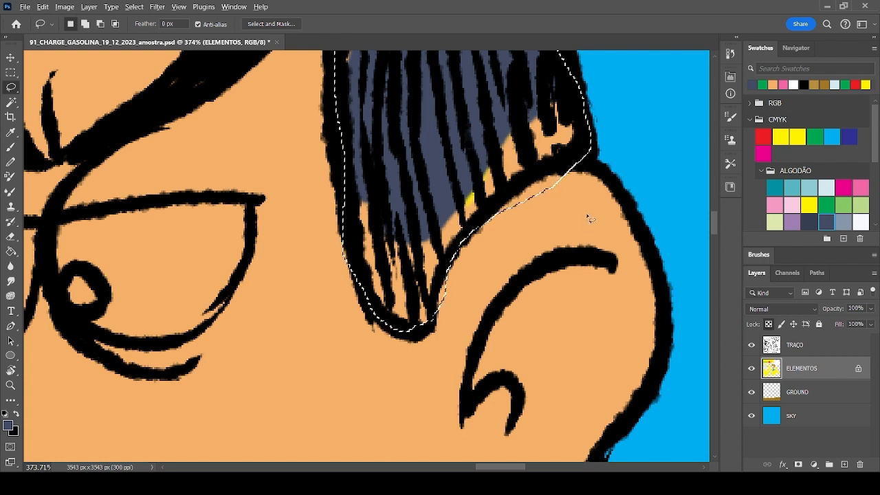
pyautogui.press('alt')
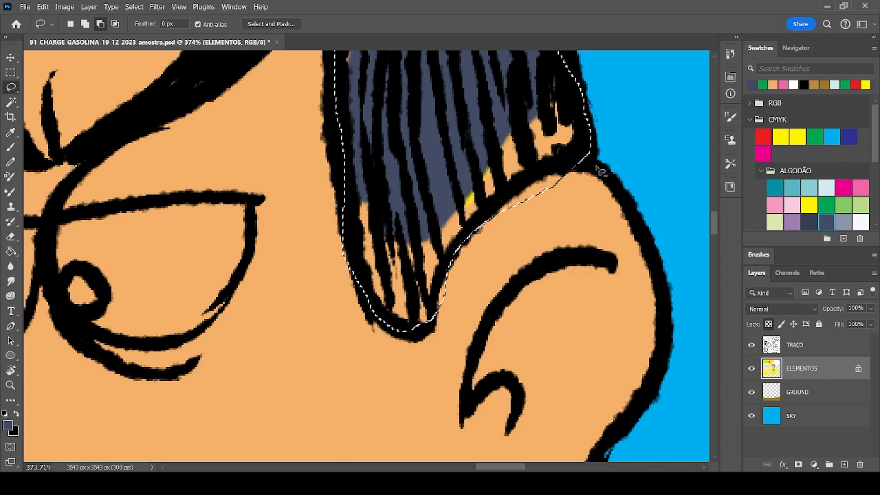
pyautogui.moveTo(596, 165)
pyautogui.mouseDown()
pyautogui.moveTo(557, 165)
pyautogui.moveTo(516, 196)
pyautogui.mouseUp()
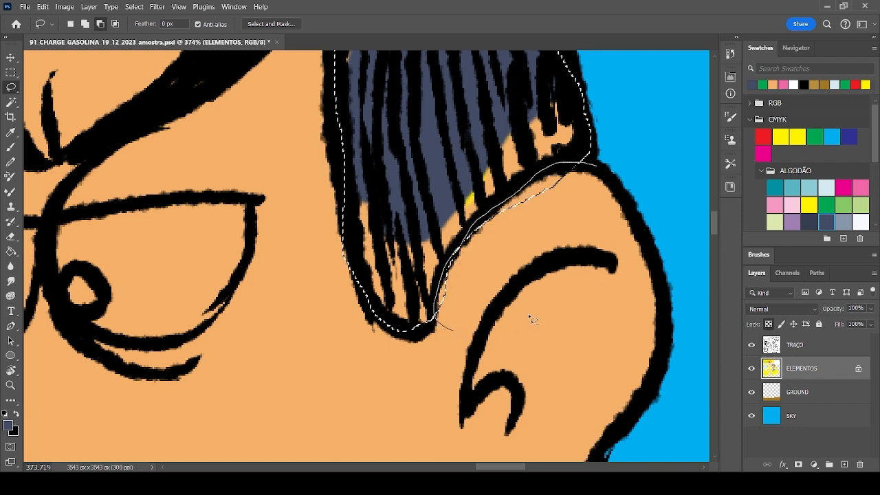
pyautogui.moveTo(529, 314); pyautogui.dragTo(592, 192)
# - Fill the hair selection with the dark slate blue and deselect
pyautogui.moveTo(480, 141)
pyautogui.mouseDown()
pyautogui.moveTo(505, 224)
pyautogui.moveTo(529, 258)
pyautogui.moveTo(492, 262)
pyautogui.mouseUp()
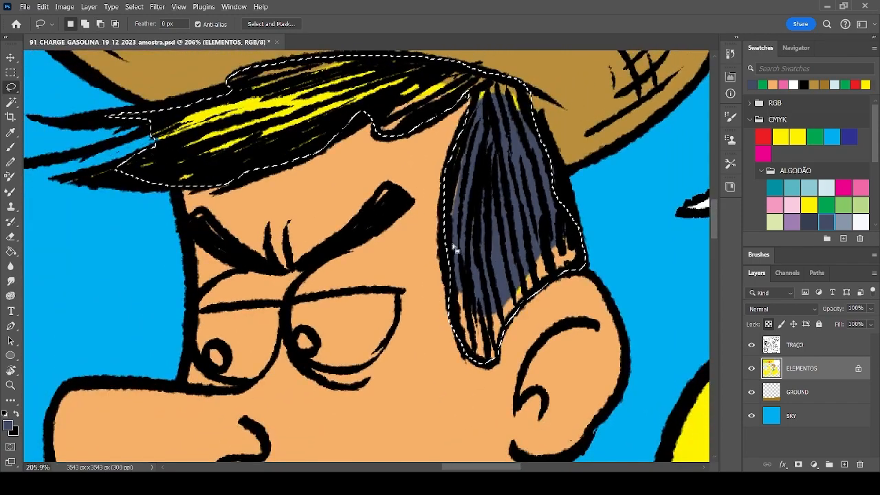
pyautogui.hotkey('alt', 'BackSpace')
pyautogui.hotkey('ctrl', 'd')
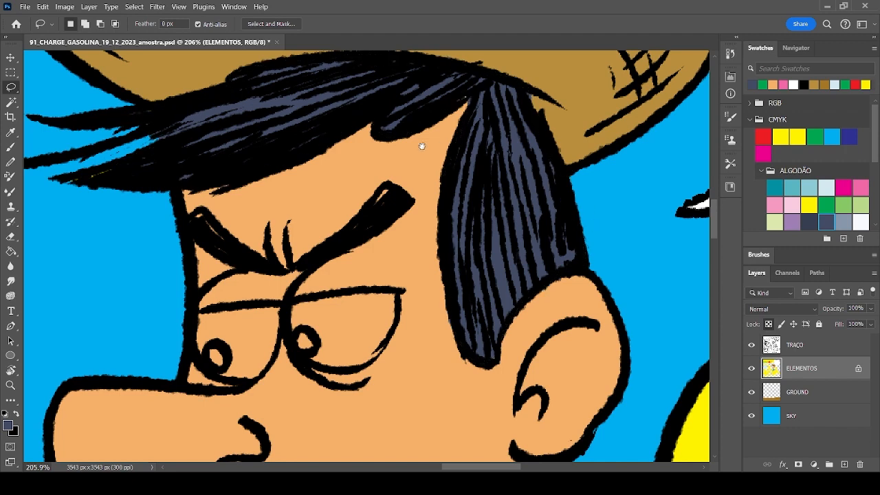
# - Touch up the fringe's thin strands and both eyebrows with a 15 px brush in the dark slate blue
pyautogui.moveTo(422, 146); pyautogui.dragTo(524, 199)
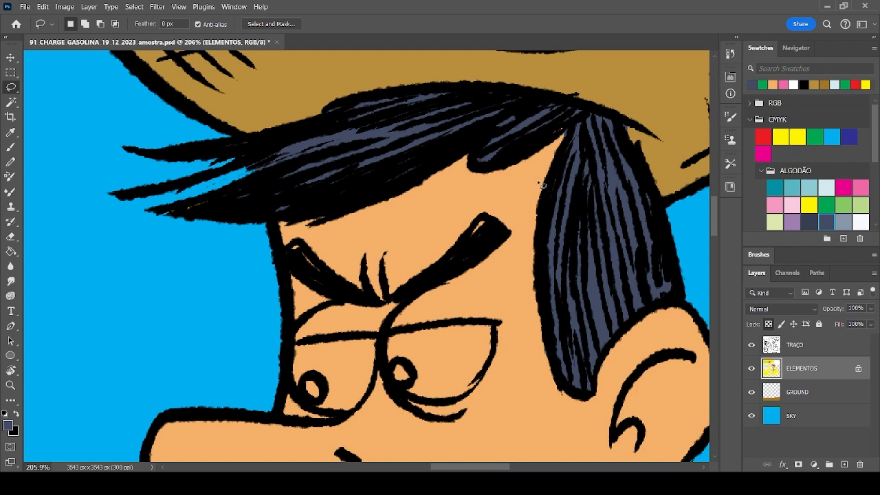
pyautogui.scroll(-1, 547, 233)
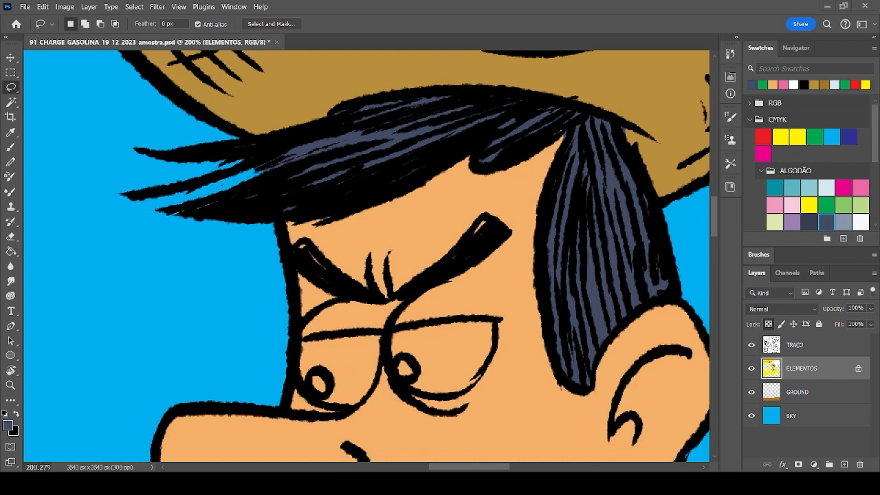
pyautogui.press('b')
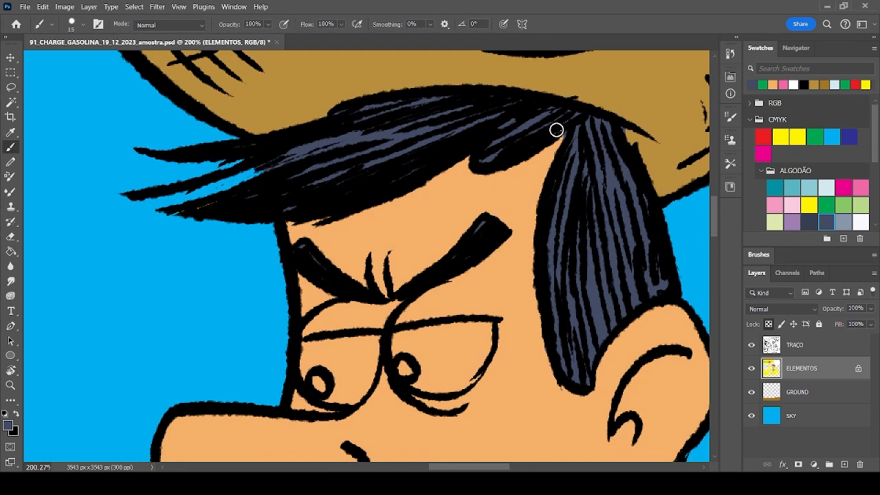
pyautogui.moveTo(587, 215); pyautogui.dragTo(555, 234)
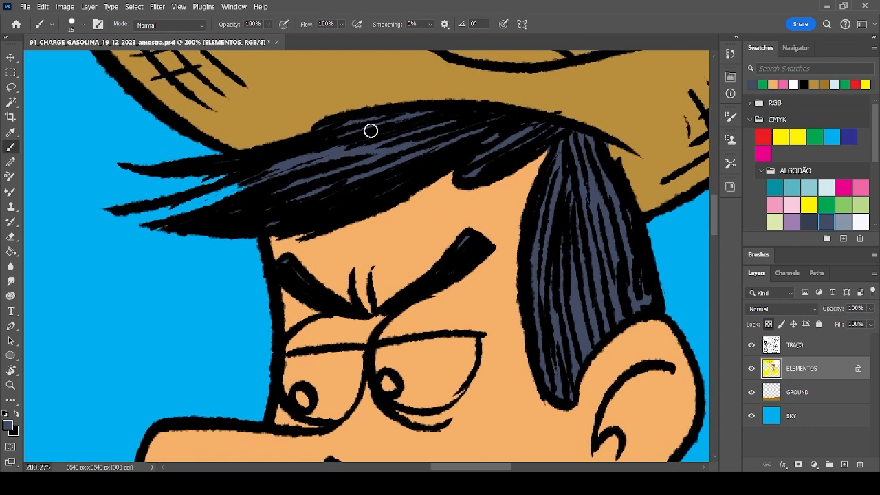
pyautogui.moveTo(438, 146); pyautogui.dragTo(427, 124)
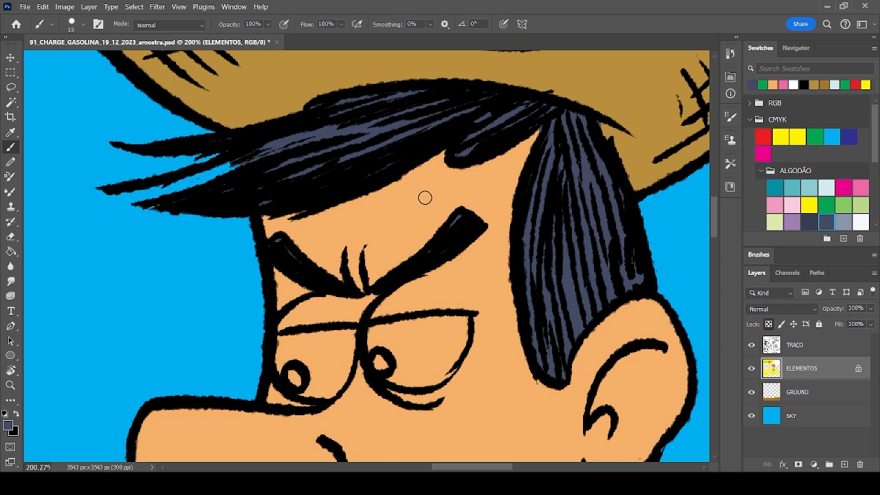
pyautogui.moveTo(425, 198); pyautogui.dragTo(370, 198)
# - Return to the Polygonal Lasso and check the flat hair and eyebrow colours with the TRAÇO line art hidden and shown
pyautogui.press('l')
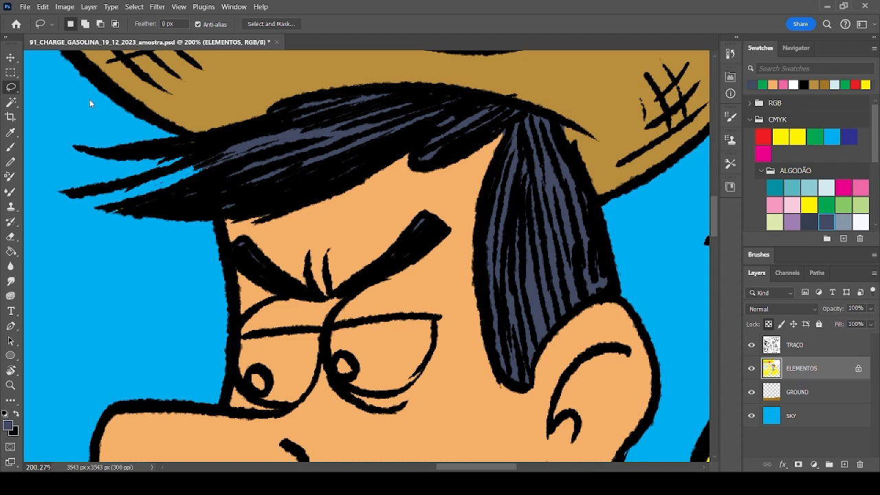
pyautogui.hotkey('shift', 'l')
pyautogui.moveTo(417, 346); pyautogui.dragTo(475, 158)
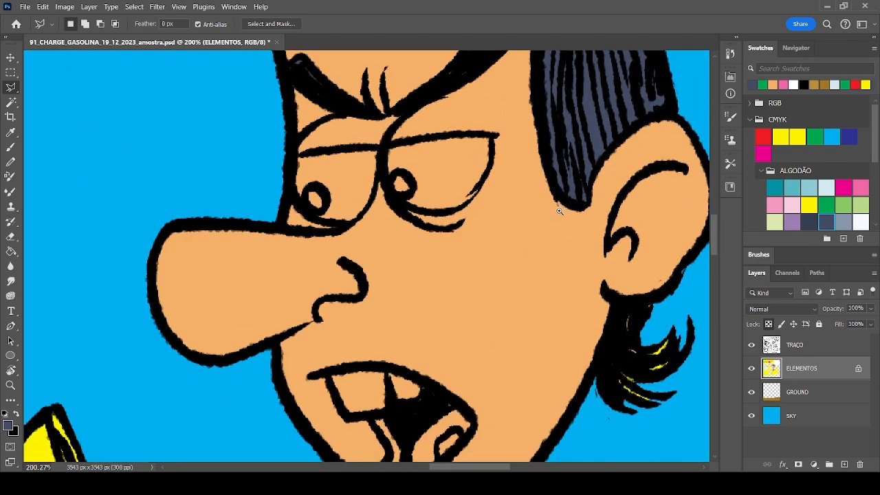
pyautogui.moveTo(559, 212); pyautogui.dragTo(500, 219)
pyautogui.moveTo(554, 224); pyautogui.dragTo(465, 250)
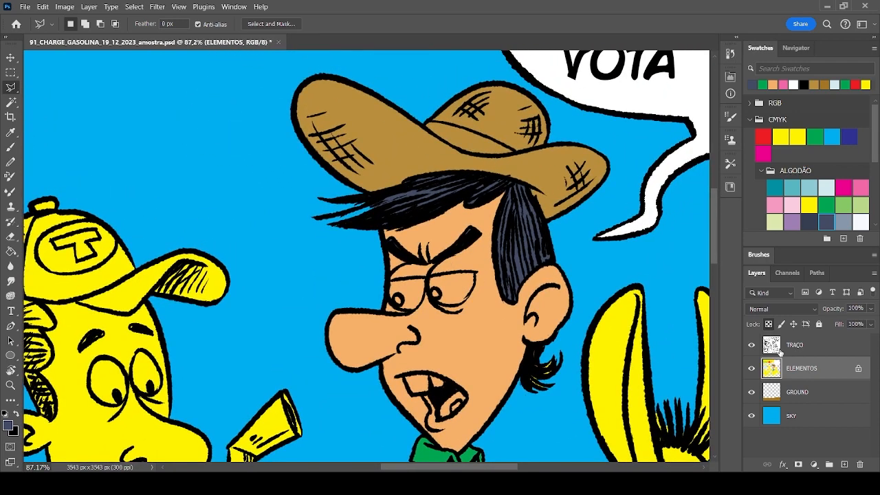
pyautogui.click(752, 346)
pyautogui.click(451, 215)
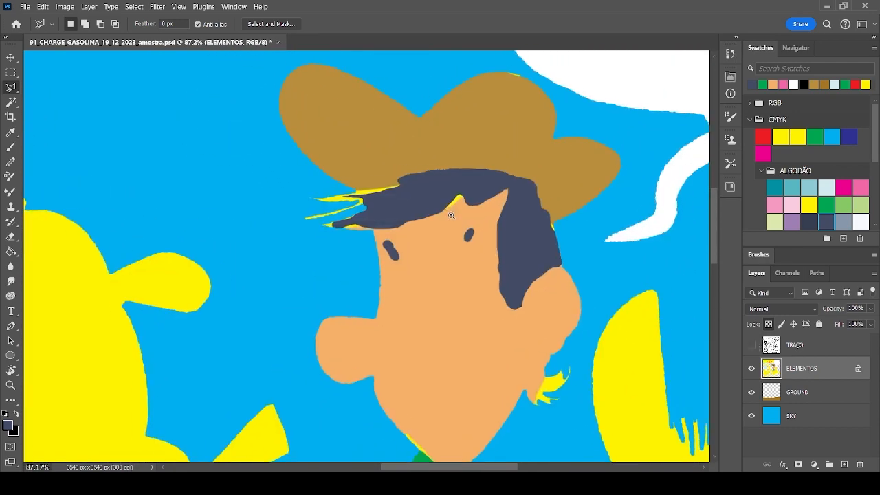
pyautogui.click(467, 220)
pyautogui.moveTo(448, 204); pyautogui.dragTo(457, 249)
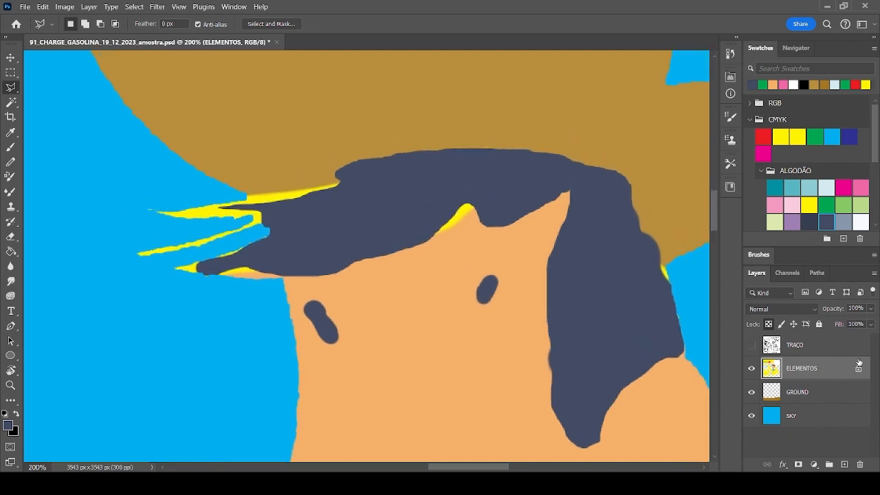
pyautogui.click(751, 346)
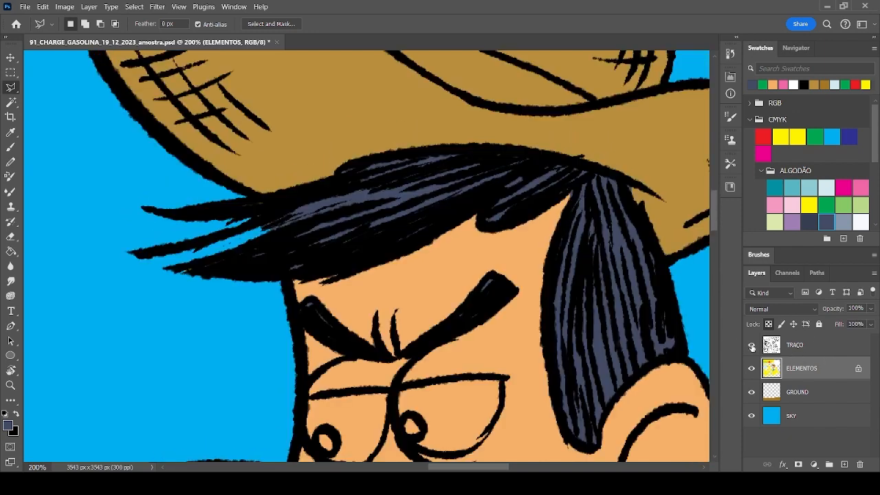
# - Examine the rider's coloured face, ear and the hair at the nape for areas still left yellow
pyautogui.scroll(-5, 595, 306)
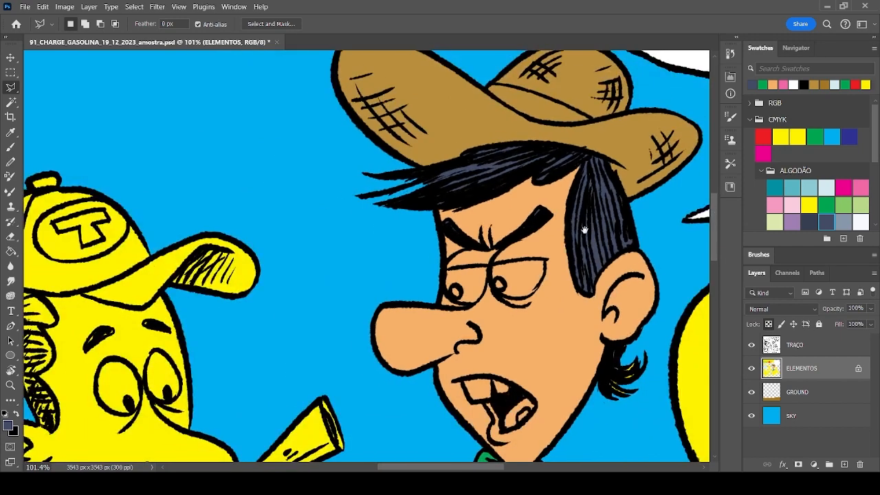
pyautogui.moveTo(585, 229); pyautogui.dragTo(573, 224)
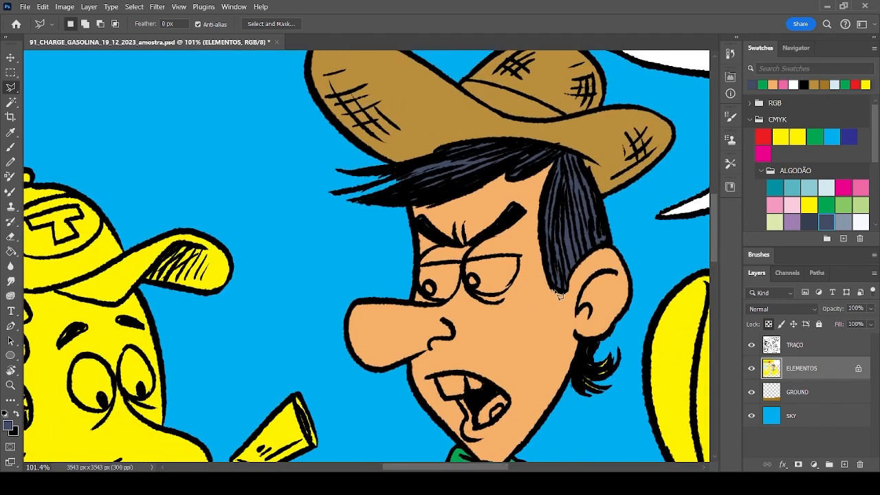
pyautogui.moveTo(558, 294); pyautogui.dragTo(520, 270)
pyautogui.scroll(5, 550, 282)
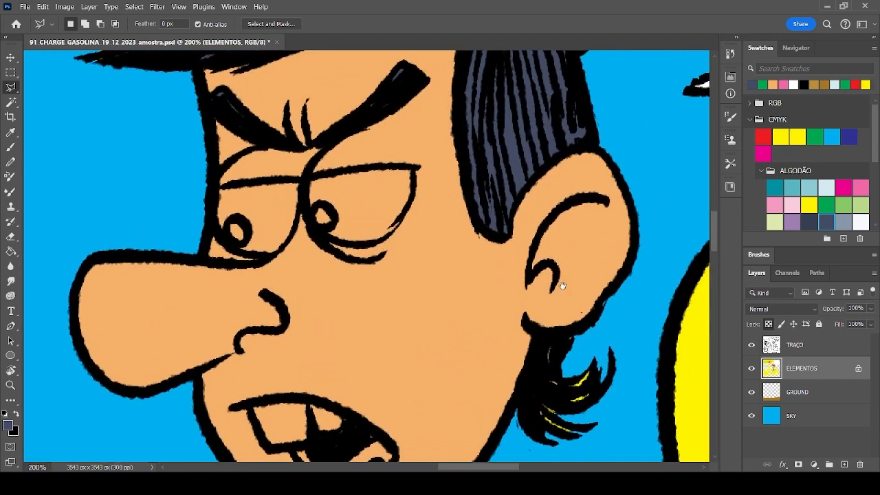
pyautogui.scroll(-6, 562, 286)
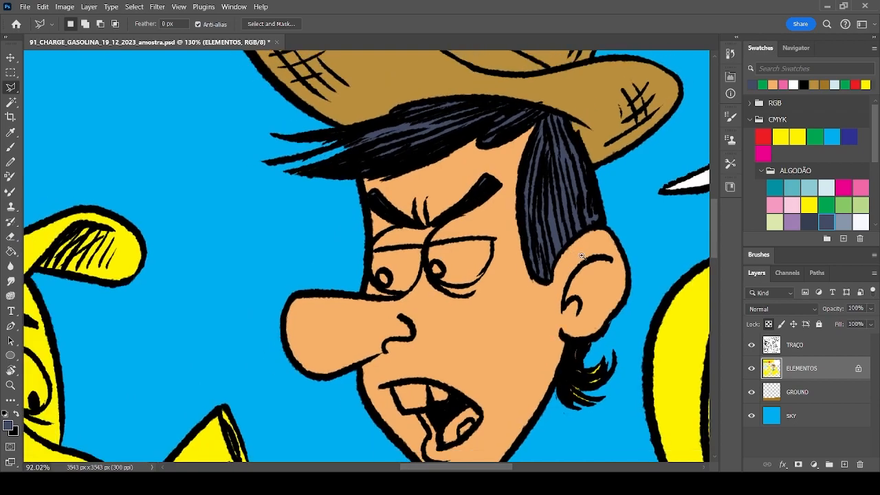
pyautogui.scroll(-4, 582, 255)
pyautogui.scroll(2, 523, 206)
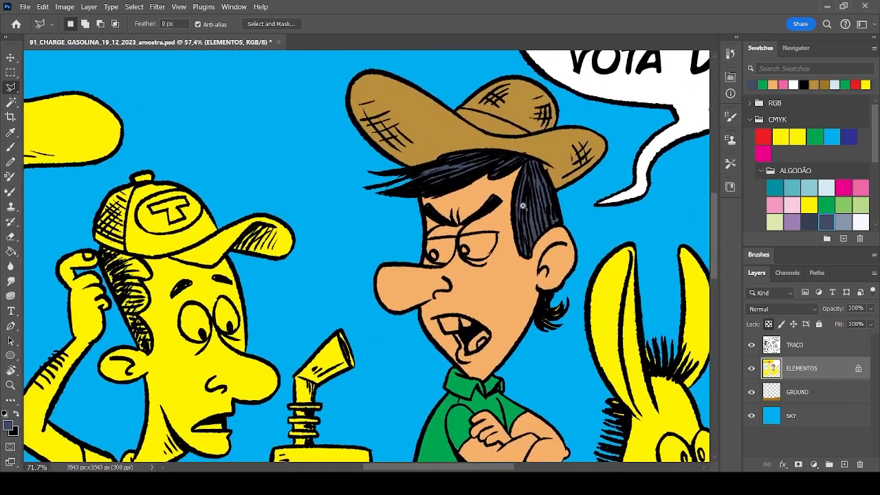
pyautogui.scroll(3, 537, 175)
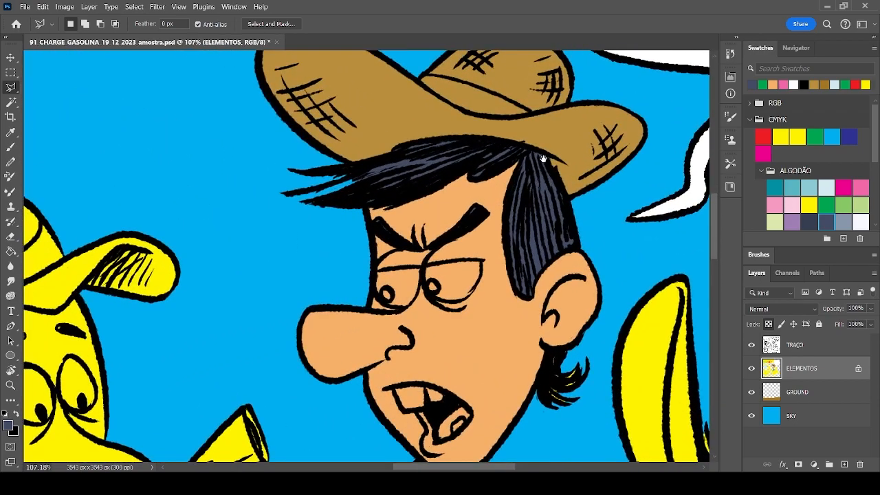
pyautogui.moveTo(544, 287); pyautogui.dragTo(470, 154)
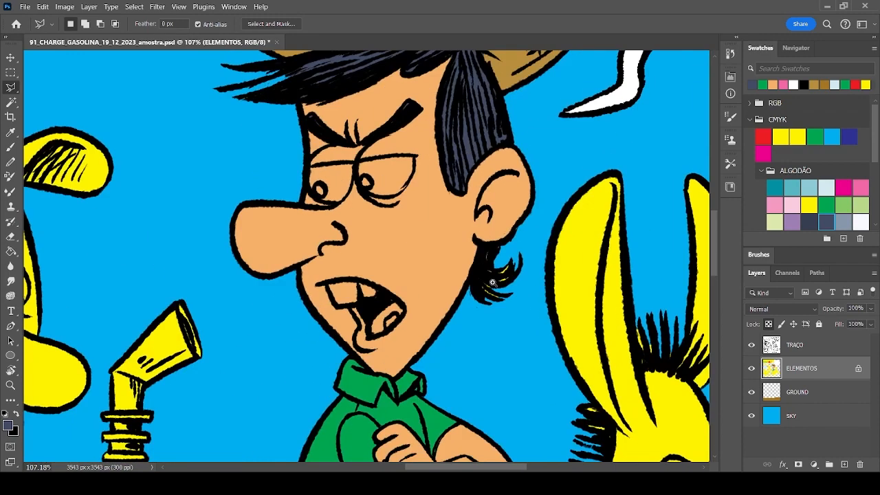
# - Paint the yellow hair strands at the rider's nape dark slate blue with a 40 px brush
pyautogui.moveTo(489, 260); pyautogui.dragTo(513, 260)
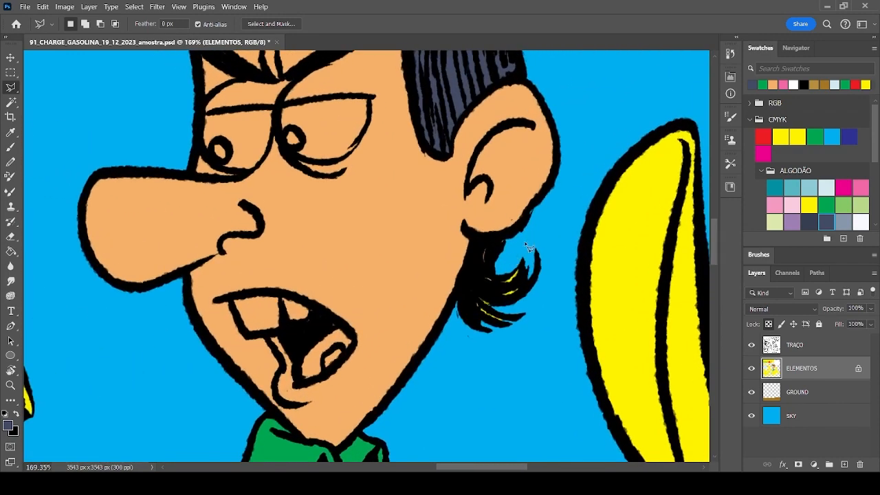
pyautogui.press('b')
pyautogui.press(']')
pyautogui.press(']')
pyautogui.press(']')
pyautogui.press(']')
pyautogui.press(']')
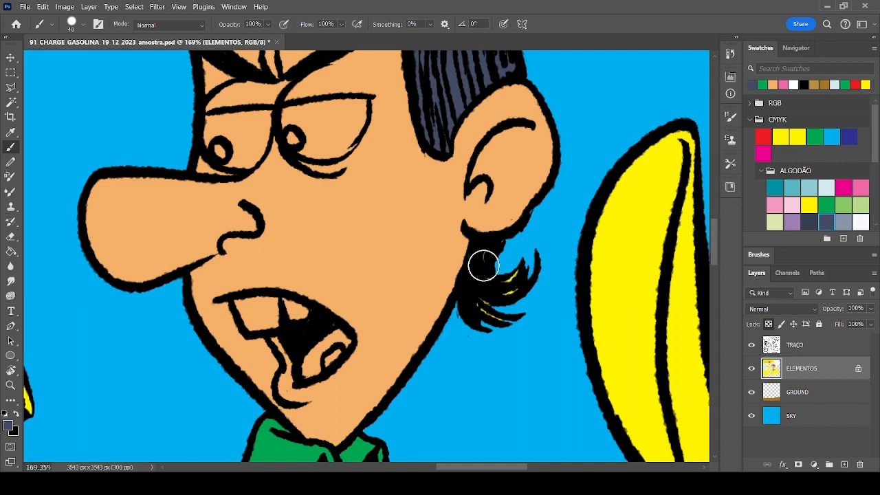
pyautogui.moveTo(488, 256)
pyautogui.mouseDown()
pyautogui.moveTo(485, 310)
pyautogui.moveTo(493, 325)
pyautogui.moveTo(548, 248)
pyautogui.moveTo(500, 282)
pyautogui.moveTo(502, 262)
pyautogui.moveTo(544, 218)
pyautogui.moveTo(484, 317)
pyautogui.mouseUp()
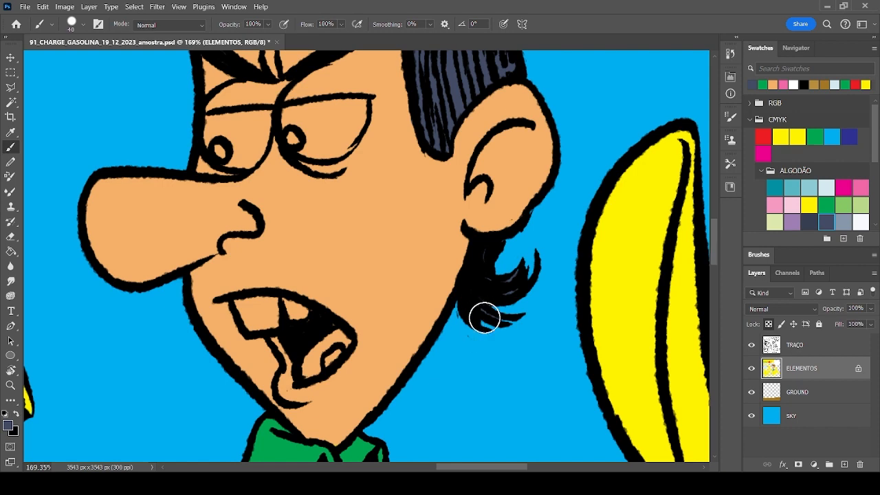
# - Check the rider's flat hair and skin colours with the TRAÇO line art hidden and shown
pyautogui.click(794, 346)
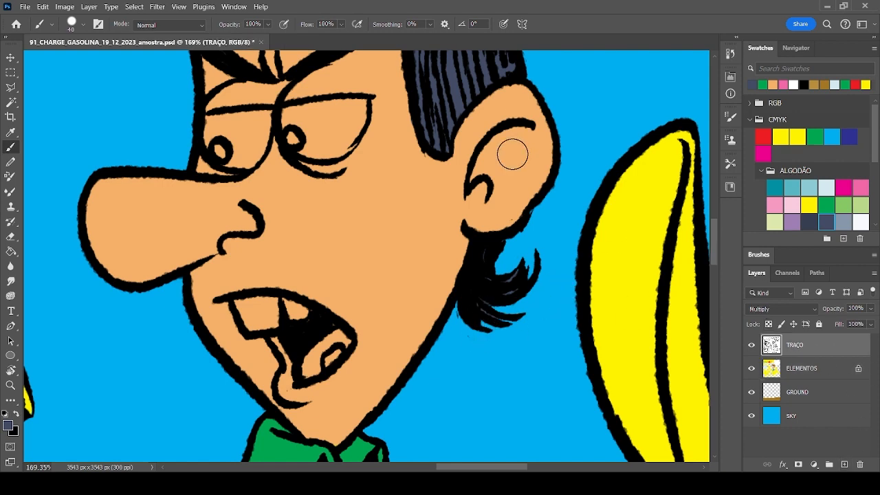
pyautogui.scroll(-5, 466, 172)
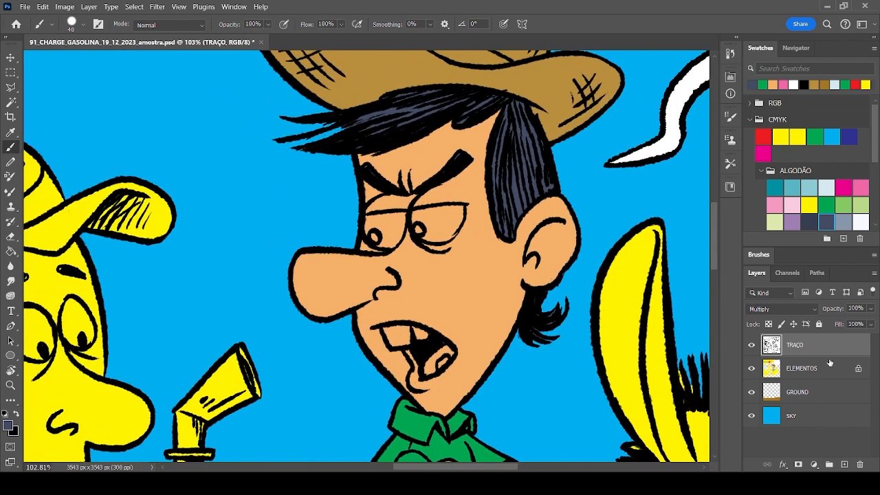
pyautogui.click(751, 346)
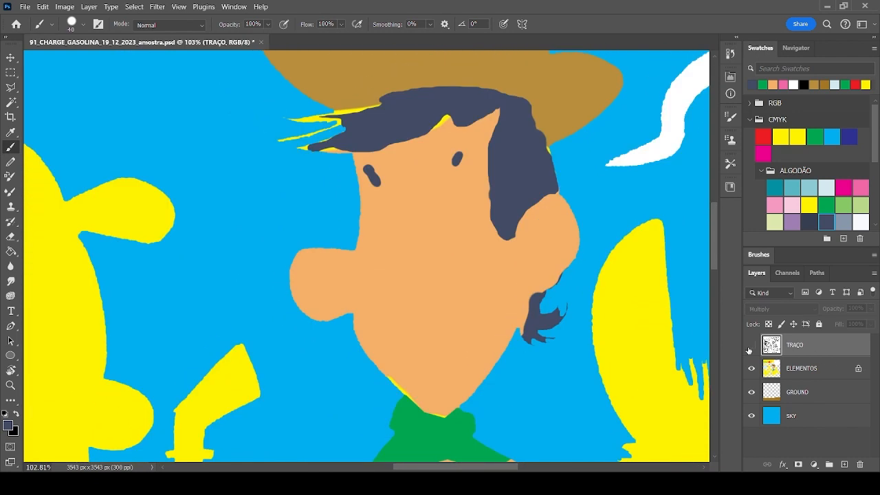
pyautogui.moveTo(441, 261); pyautogui.dragTo(477, 274)
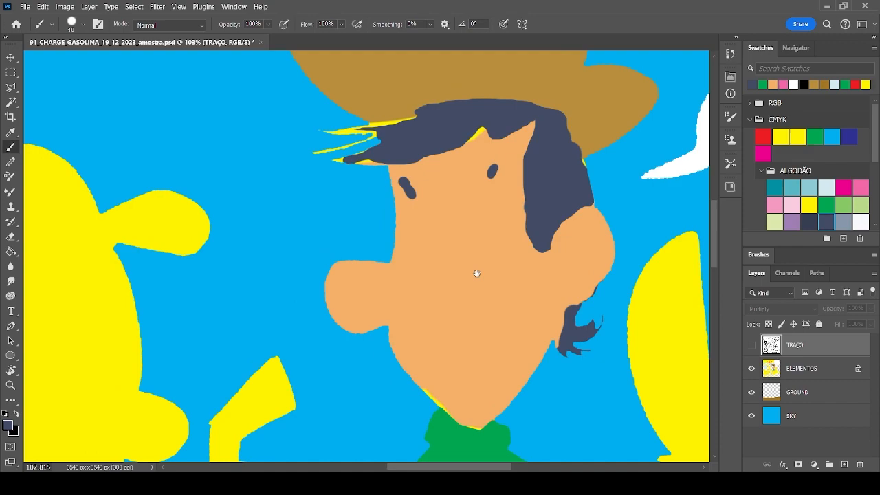
pyautogui.click(752, 345)
pyautogui.moveTo(546, 164)
pyautogui.mouseDown()
pyautogui.moveTo(542, 181)
pyautogui.moveTo(531, 166)
pyautogui.mouseUp()
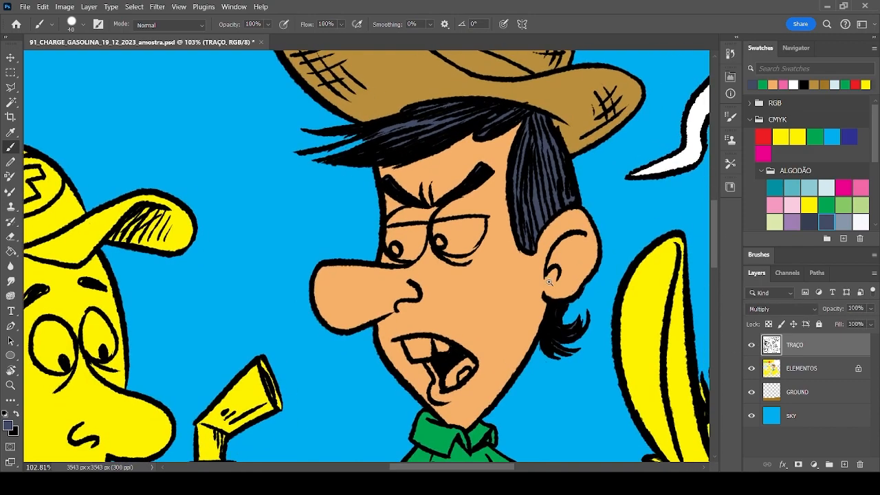
pyautogui.keyDown('ctrl'); pyautogui.click(467, 246); pyautogui.keyUp('ctrl')
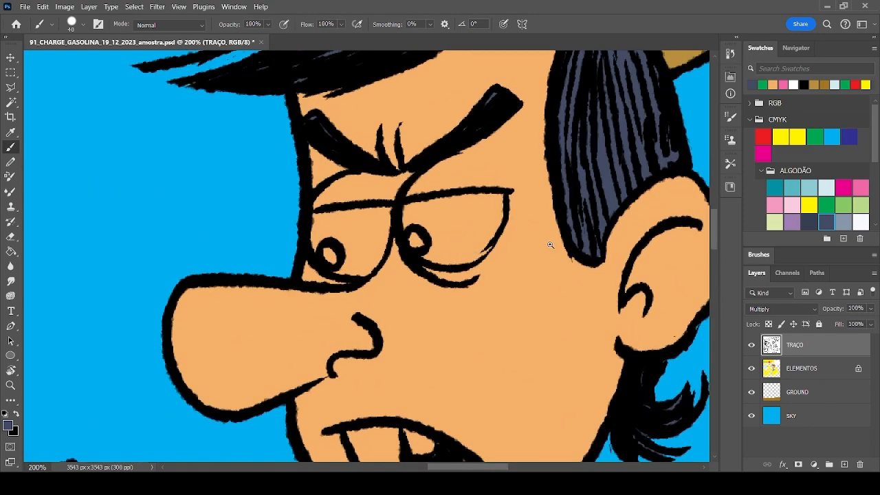
pyautogui.moveTo(515, 242); pyautogui.dragTo(479, 232)
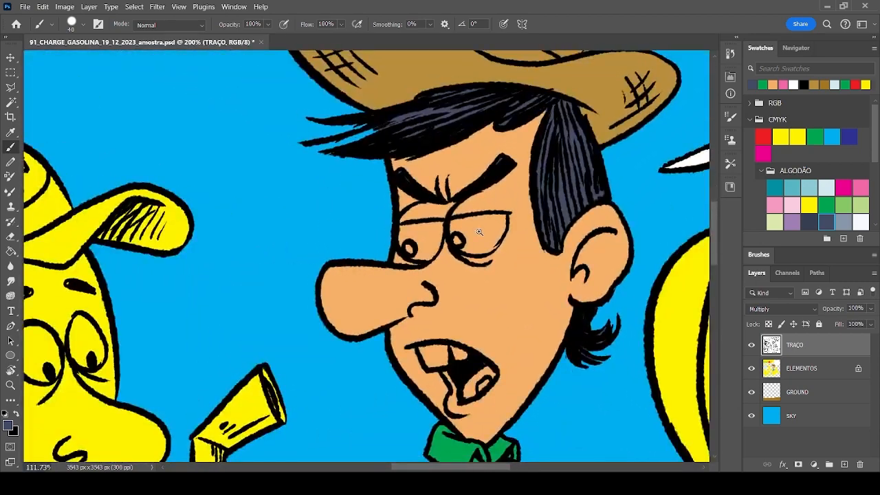
pyautogui.moveTo(522, 276); pyautogui.dragTo(444, 198)
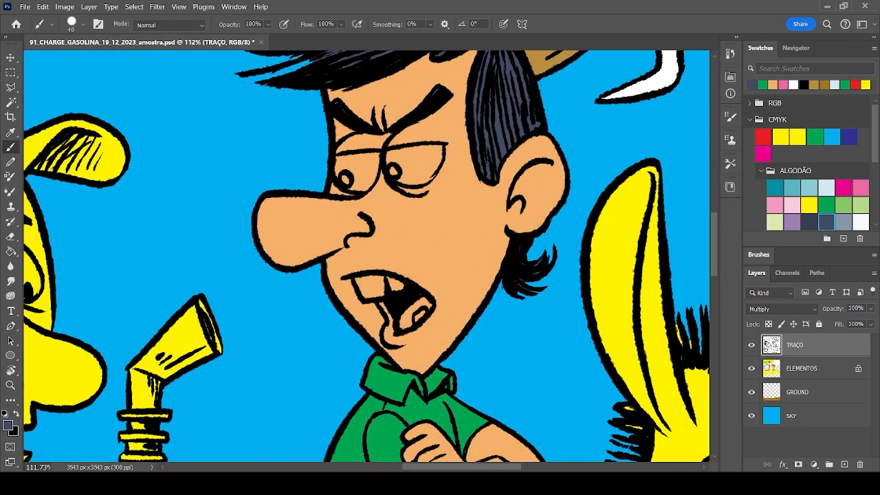
# - Paint the whites of the rider's eyes white on the ELEMENTOS layer and touch up the surrounding edge with the sampled skin tone
pyautogui.click(780, 372)
pyautogui.press('d')
pyautogui.press('x')
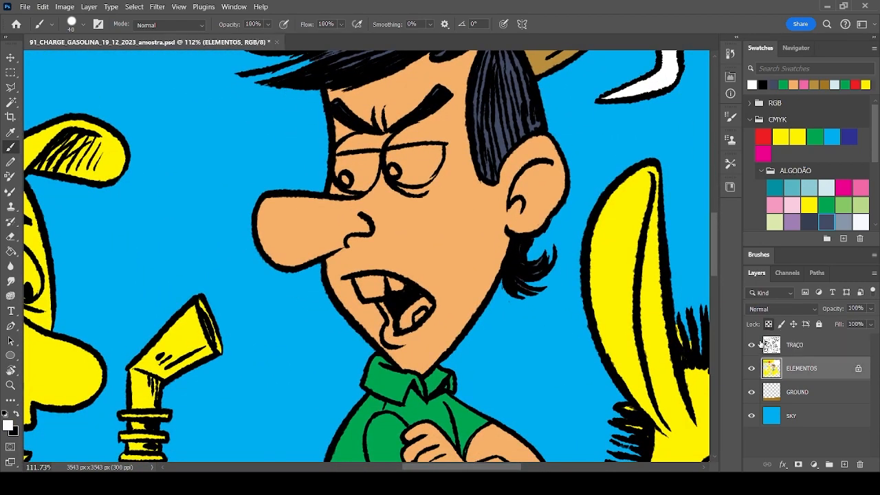
pyautogui.moveTo(397, 162); pyautogui.dragTo(433, 154)
pyautogui.moveTo(347, 162)
pyautogui.mouseDown()
pyautogui.moveTo(369, 161)
pyautogui.moveTo(356, 163)
pyautogui.moveTo(434, 165)
pyautogui.moveTo(403, 174)
pyautogui.moveTo(435, 156)
pyautogui.moveTo(421, 176)
pyautogui.moveTo(412, 176)
pyautogui.moveTo(425, 163)
pyautogui.moveTo(385, 159)
pyautogui.mouseUp()
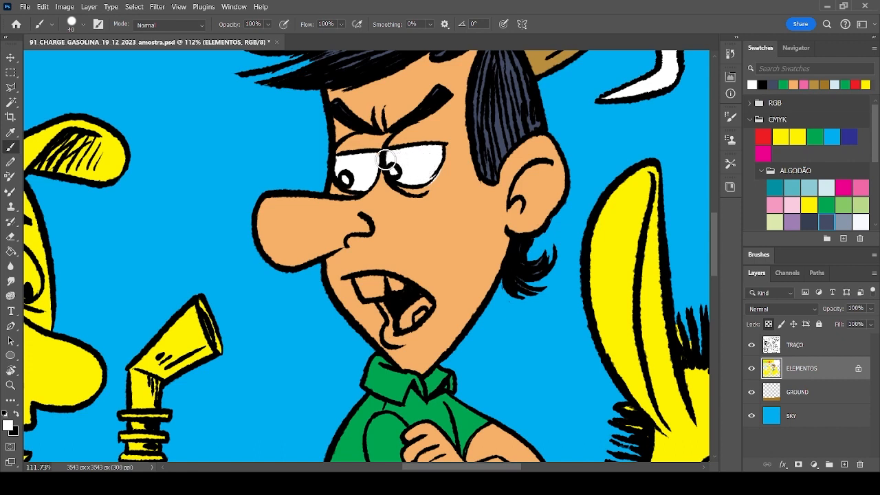
pyautogui.press('x')
pyautogui.keyDown('alt'); pyautogui.click(444, 190); pyautogui.keyUp('alt')
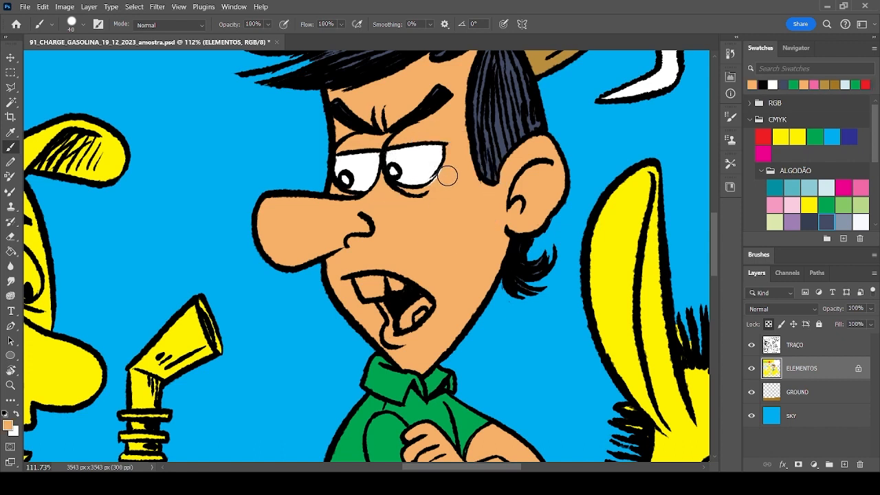
pyautogui.press('x')
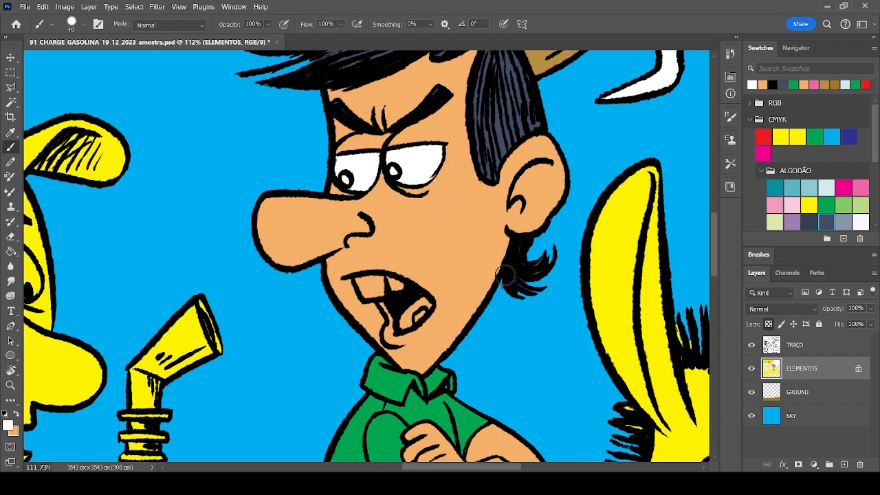
# - Select the rider's two upper teeth and the small lower tooth on the TRAÇO layer with the Magic Wand
pyautogui.moveTo(465, 295); pyautogui.dragTo(495, 262)
pyautogui.click(790, 344)
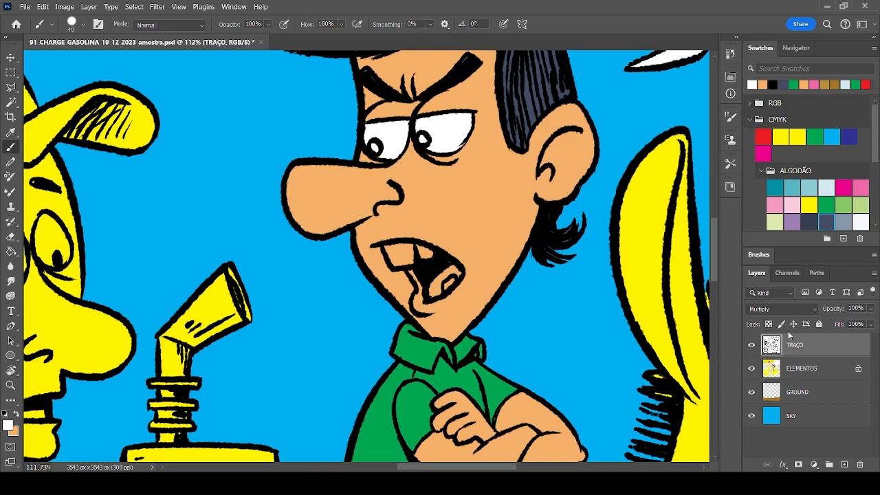
pyautogui.press('w')
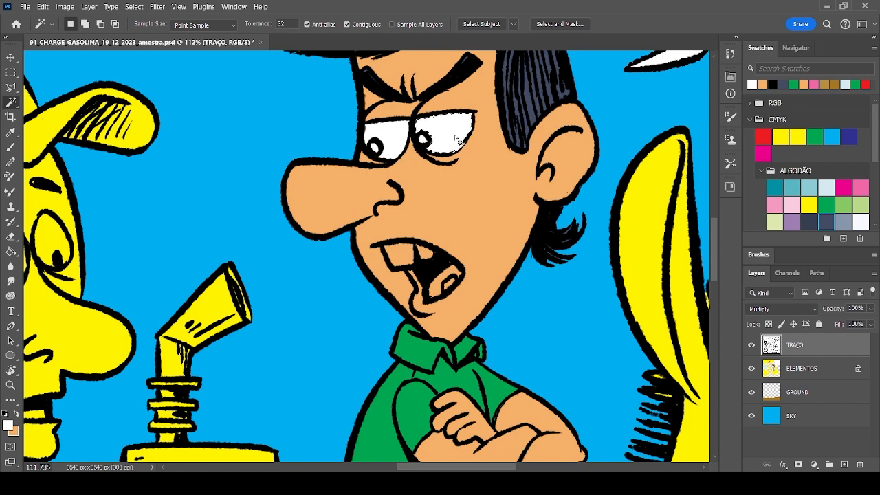
pyautogui.click(404, 263)
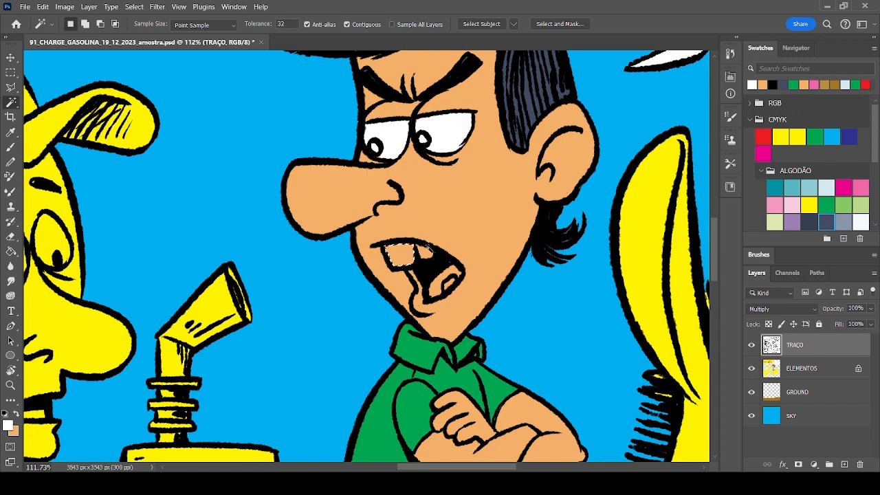
pyautogui.keyDown('shift'); pyautogui.click(425, 251); pyautogui.keyUp('shift')
pyautogui.scroll(1, 469, 284)
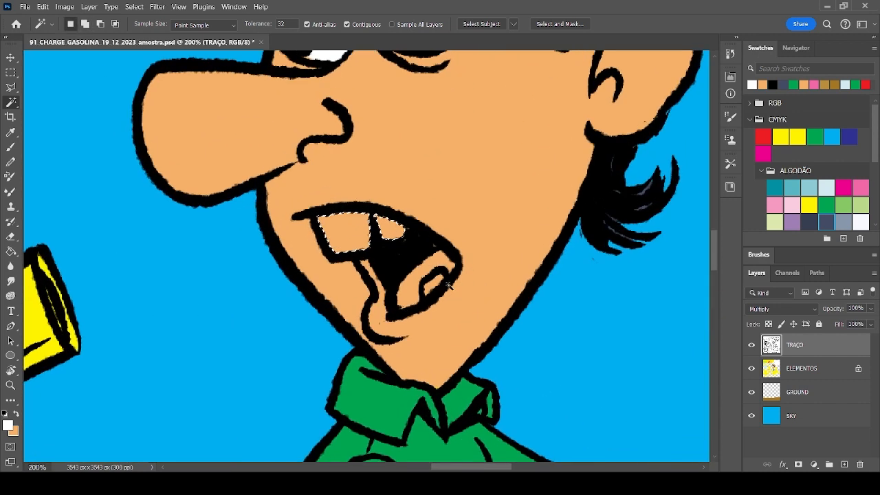
pyautogui.scroll(-1, 399, 282)
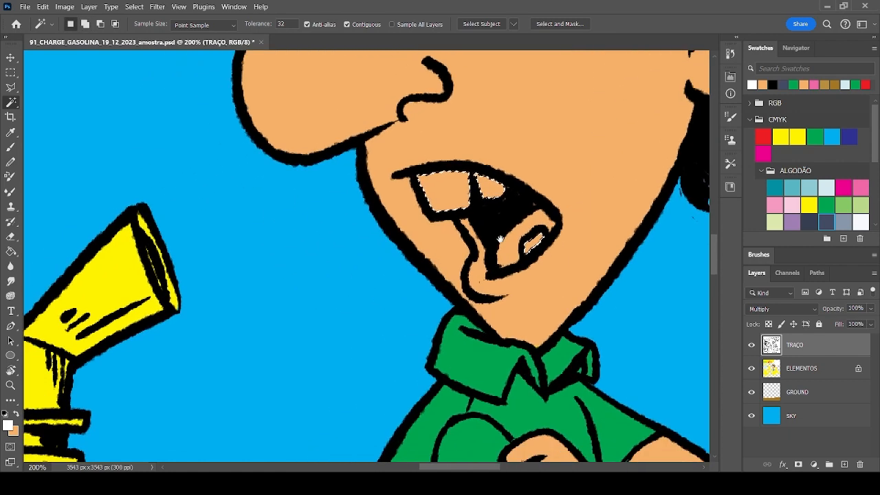
pyautogui.scroll(-1, 399, 282)
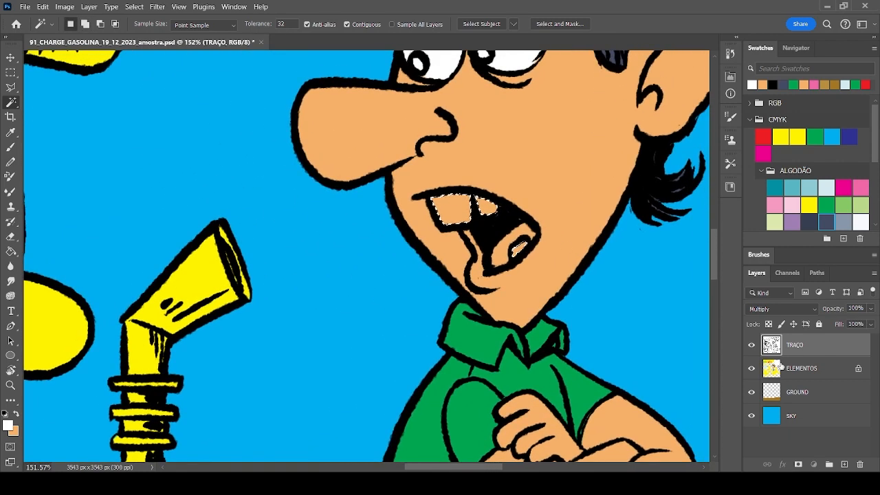
# - Fill the selected teeth with white on the ELEMENTOS layer using the default background colour, and clear the selection
pyautogui.click(790, 366)
pyautogui.press('d')
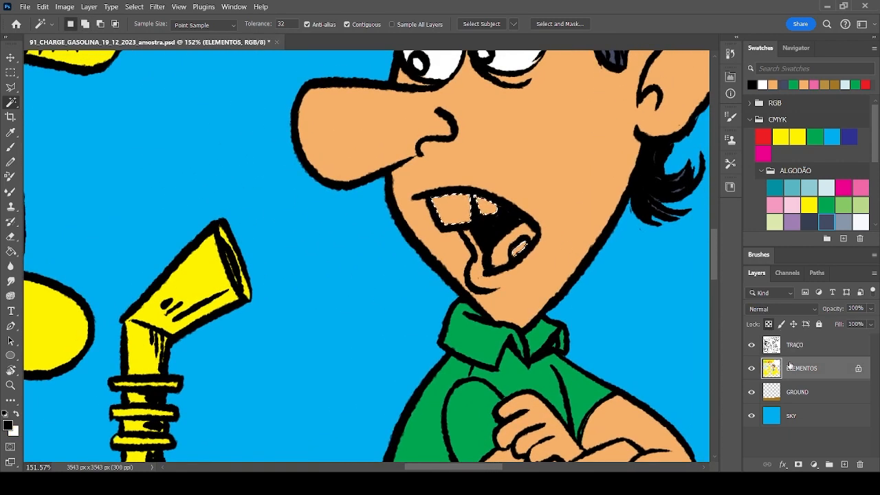
pyautogui.hotkey('ctrl', 'BackSpace')
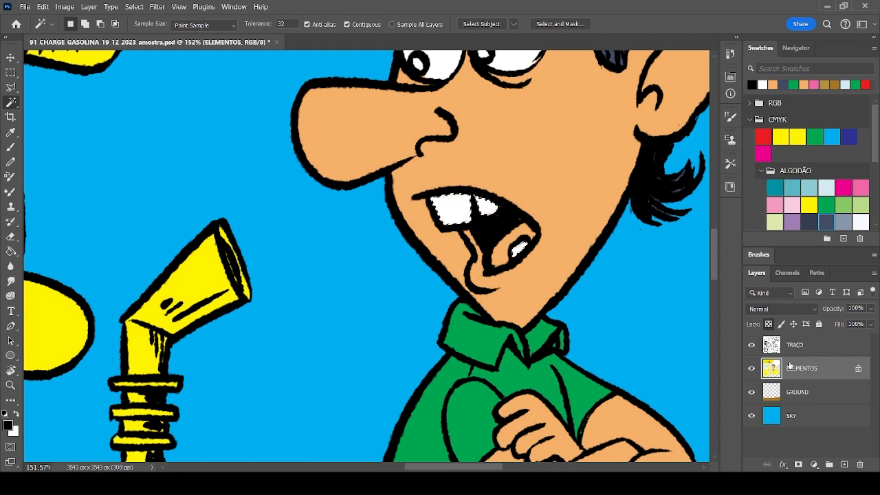
pyautogui.hotkey('ctrl', 'd')
pyautogui.moveTo(440, 185); pyautogui.dragTo(430, 214)
pyautogui.moveTo(468, 251)
pyautogui.mouseDown()
pyautogui.moveTo(508, 253)
pyautogui.moveTo(483, 250)
pyautogui.mouseUp()
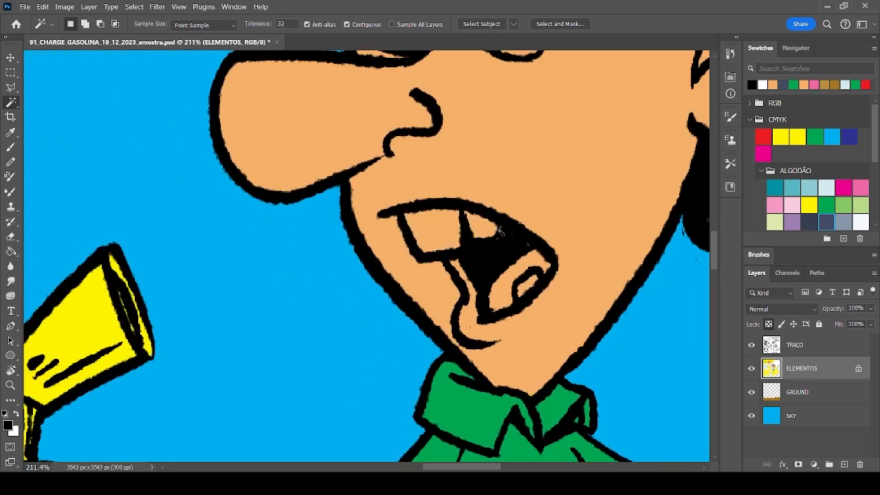
# - Expand the teeth selection outward under the black outlines, refill it with white and deselect
pyautogui.click(272, 187)
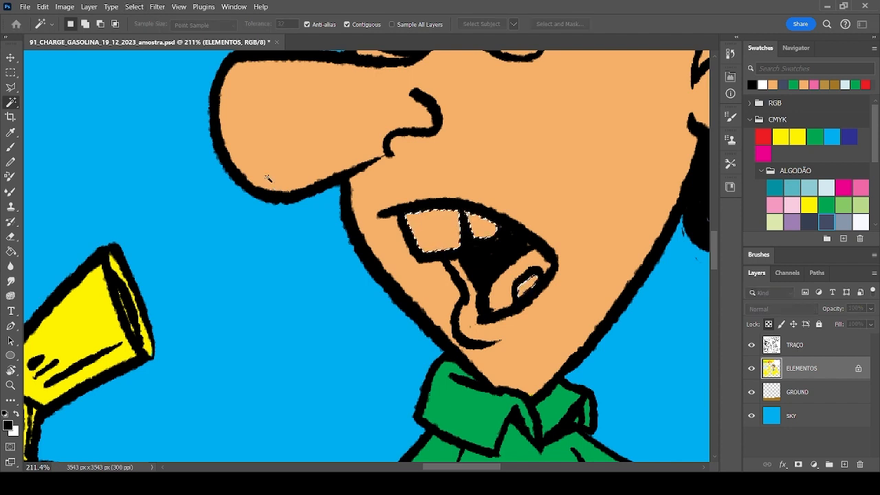
pyautogui.press('Return')
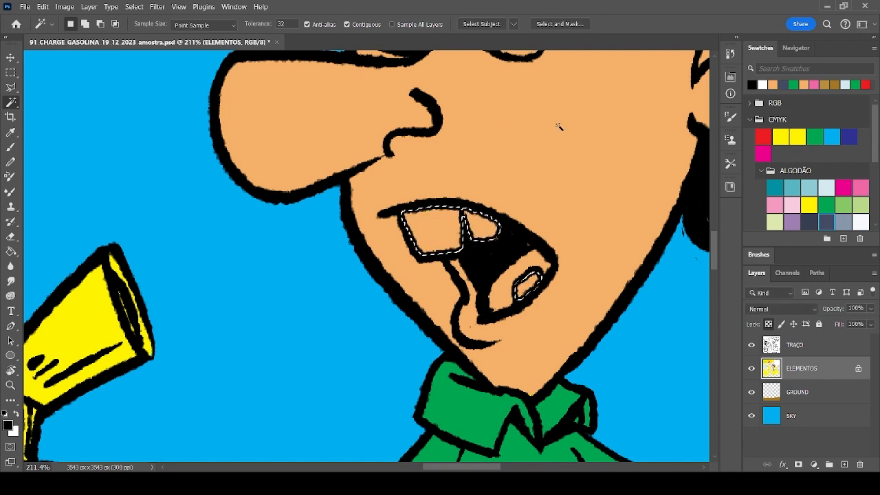
pyautogui.hotkey('ctrl', 'BackSpace')
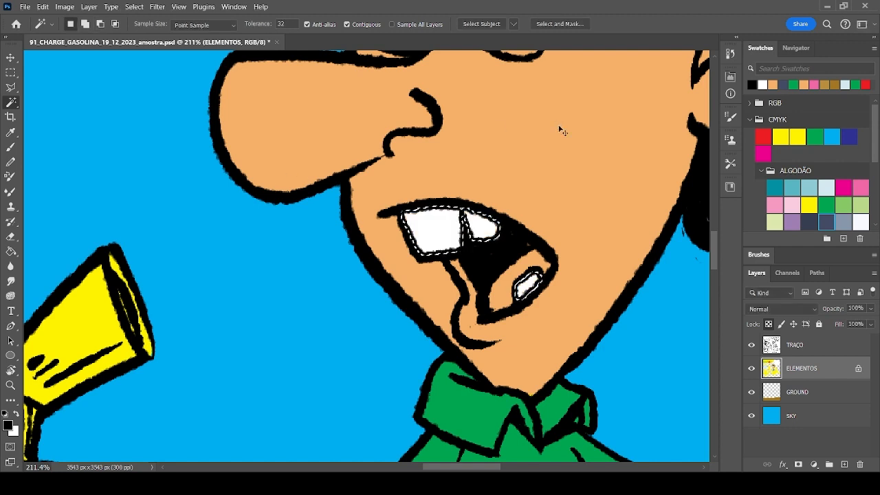
pyautogui.hotkey('ctrl', 'd')
# - Select the tongue area from the TRAÇO layer and fill it with magenta on the ELEMENTOS layer
pyautogui.press('v')
pyautogui.scroll(-4, 550, 254)
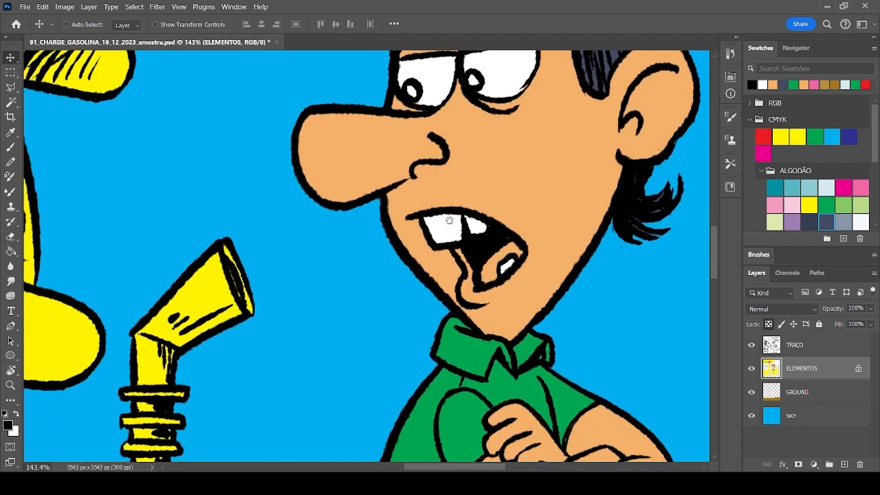
pyautogui.press('w')
pyautogui.hotkey('alt', ']')
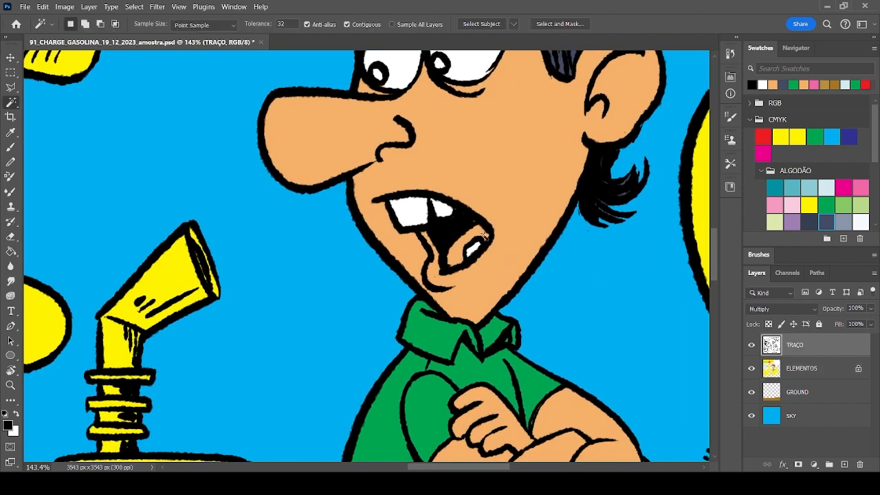
pyautogui.click(797, 368)
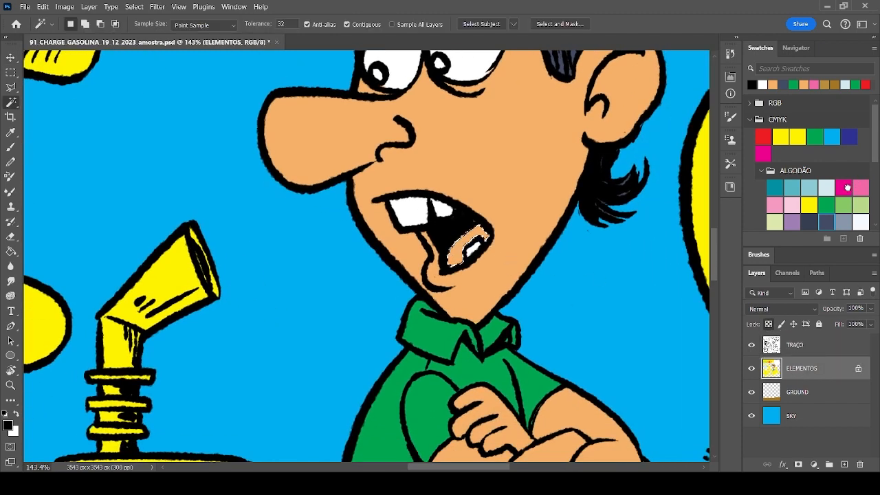
pyautogui.click(844, 187)
pyautogui.hotkey('alt', 'BackSpace')
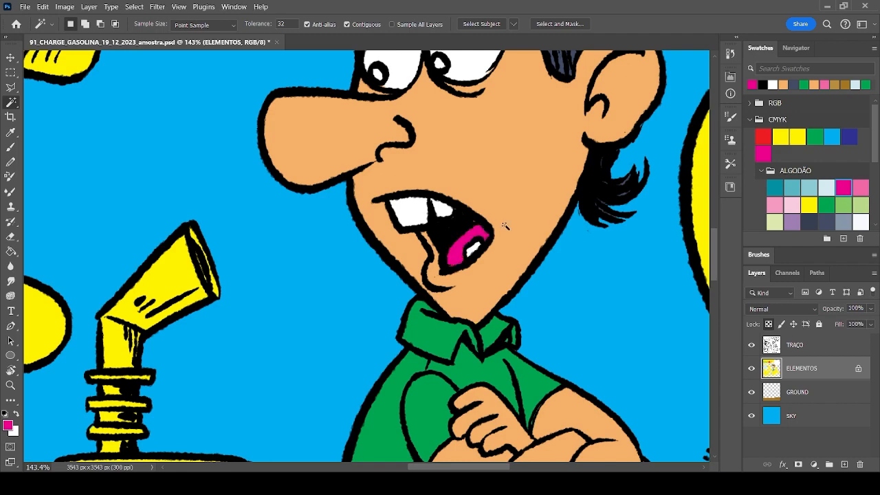
pyautogui.moveTo(370, 318); pyautogui.dragTo(356, 237)
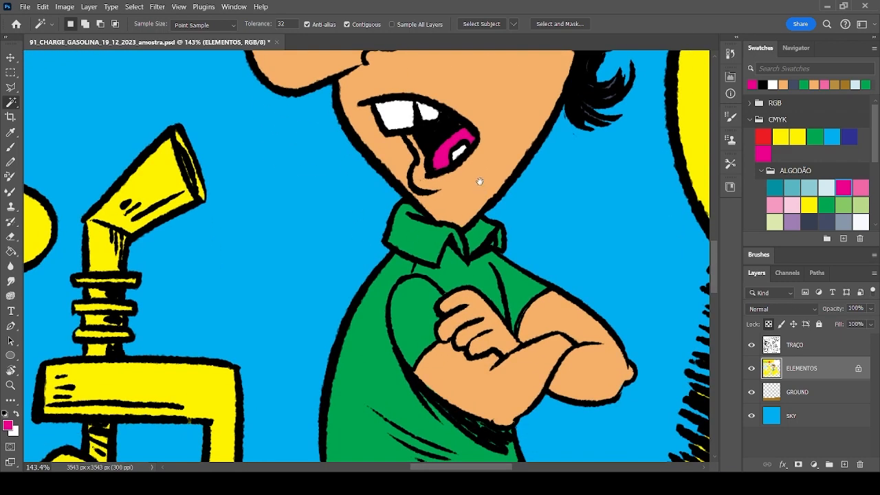
pyautogui.moveTo(471, 139)
pyautogui.mouseDown()
pyautogui.moveTo(507, 137)
pyautogui.moveTo(473, 138)
pyautogui.mouseUp()
pyautogui.moveTo(445, 228); pyautogui.dragTo(452, 292)
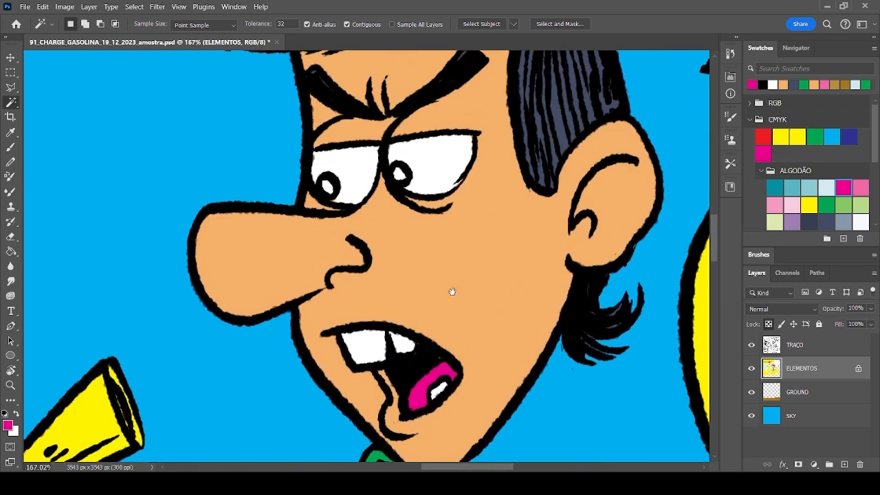
pyautogui.click(451, 256)
pyautogui.click(302, 168)
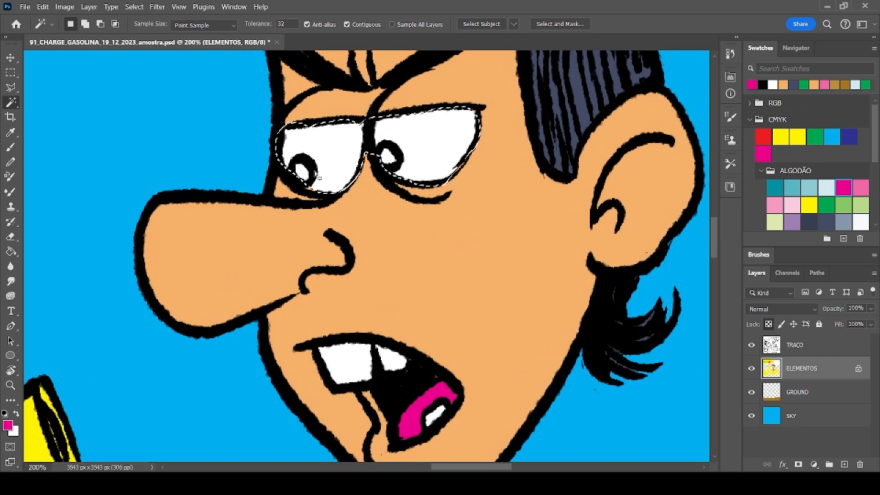
pyautogui.hotkey('ctrl', 'd')
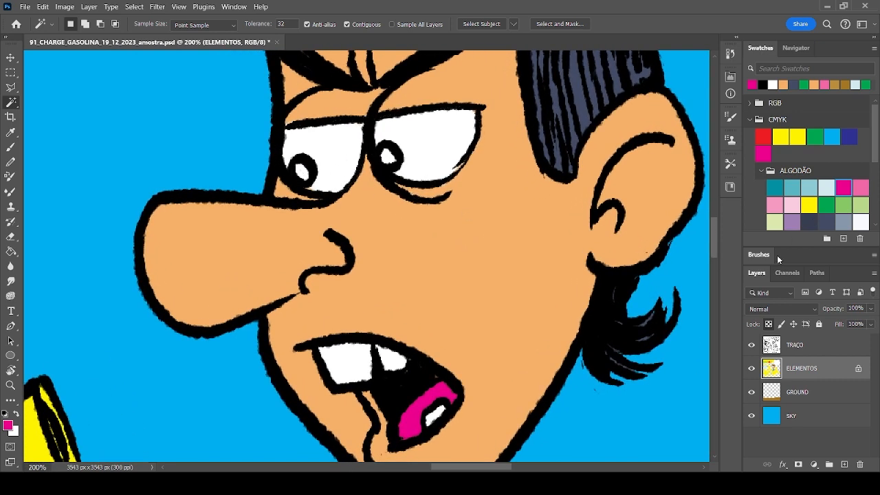
# - Select both irises from the TRAÇO layer, fill them with light brown on ELEMENTOS and restore the default colours
pyautogui.click(792, 349)
pyautogui.press('shift')
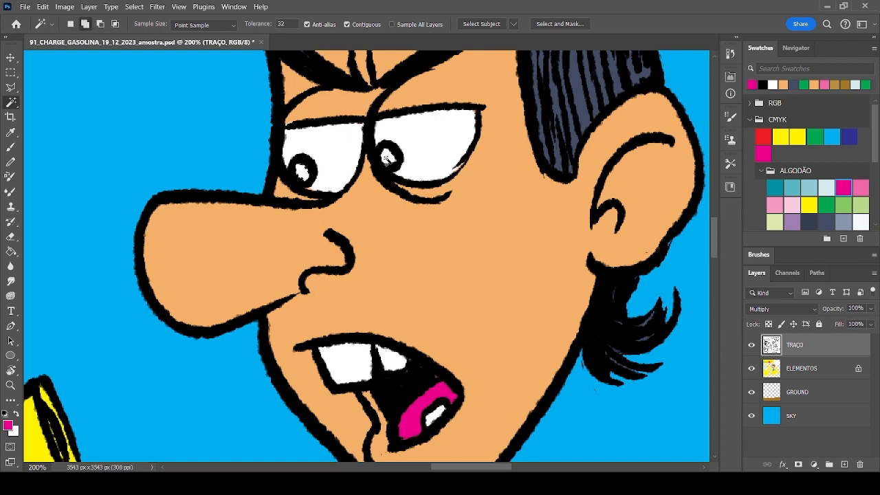
pyautogui.hotkey('alt', '[')
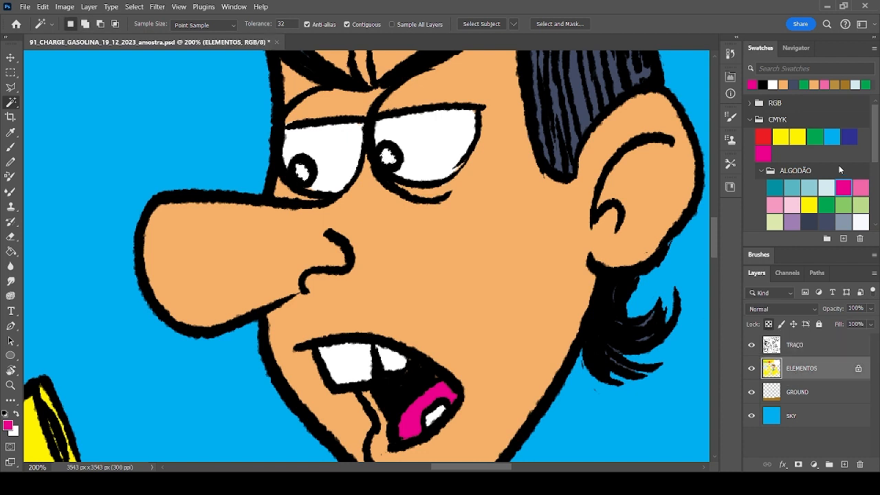
pyautogui.click(845, 85)
pyautogui.hotkey('alt', 'BackSpace')
pyautogui.press('d')
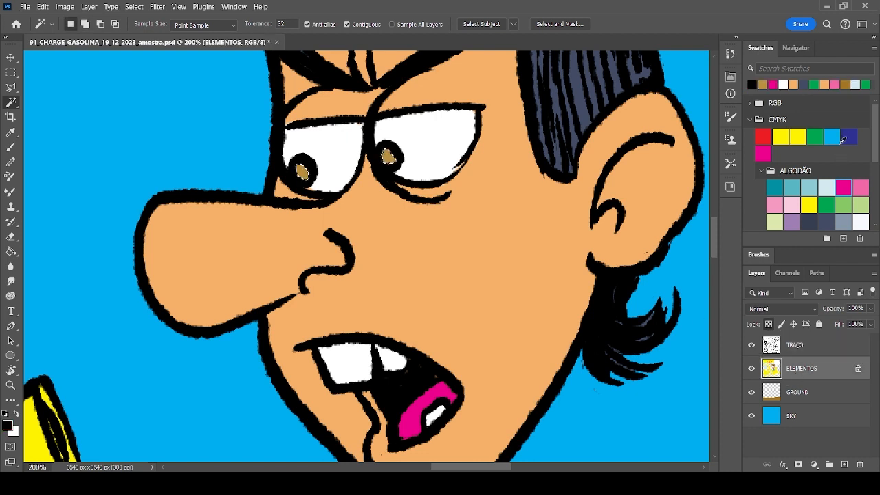
# - Save the document with the rider's face coloured
pyautogui.hotkey('ctrl', '-')
pyautogui.hotkey('ctrl', '-')
pyautogui.hotkey('ctrl', 's')
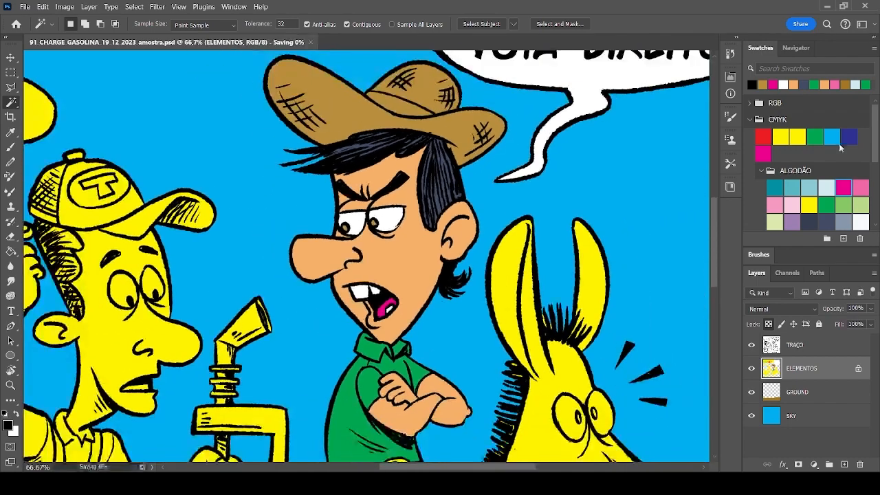
pyautogui.moveTo(397, 173); pyautogui.dragTo(395, 143)
pyautogui.scroll(-5, 395, 143)
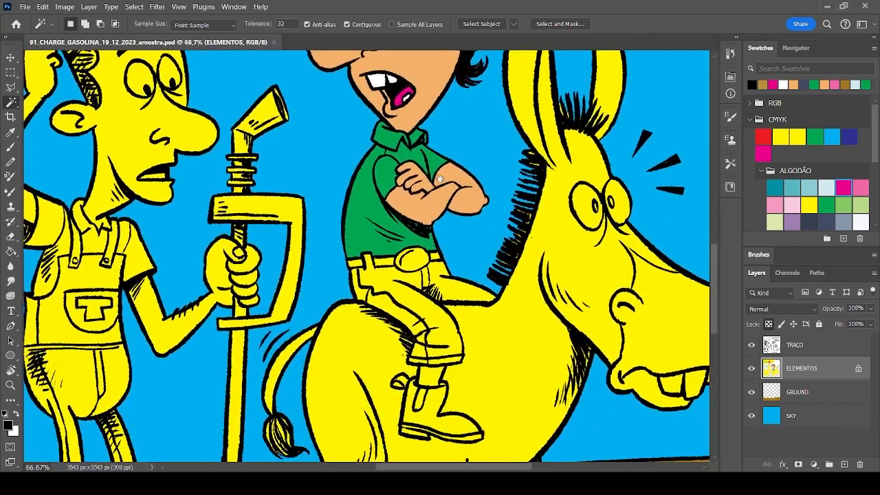
pyautogui.press('q')
pyautogui.press('q')
pyautogui.click(788, 395)
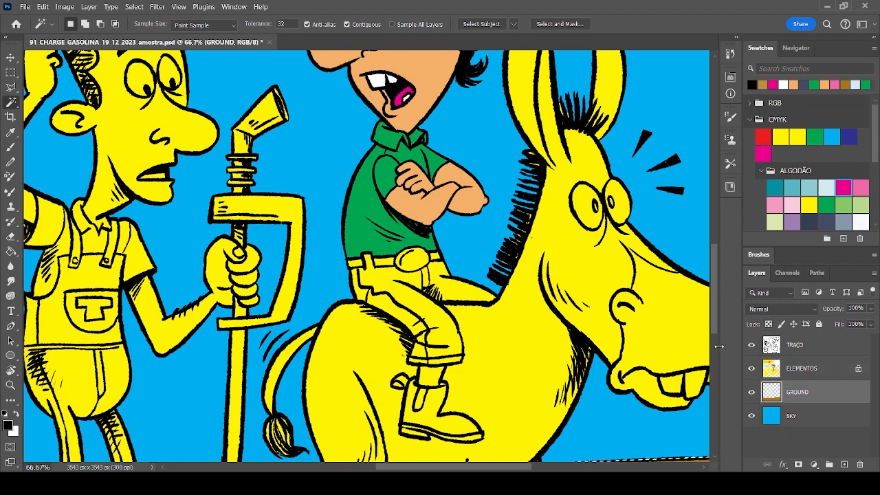
# - Try to select the rider's trouser areas with the Magic Wand on the TRAÇO layer, and clear the selection
pyautogui.click(853, 351)
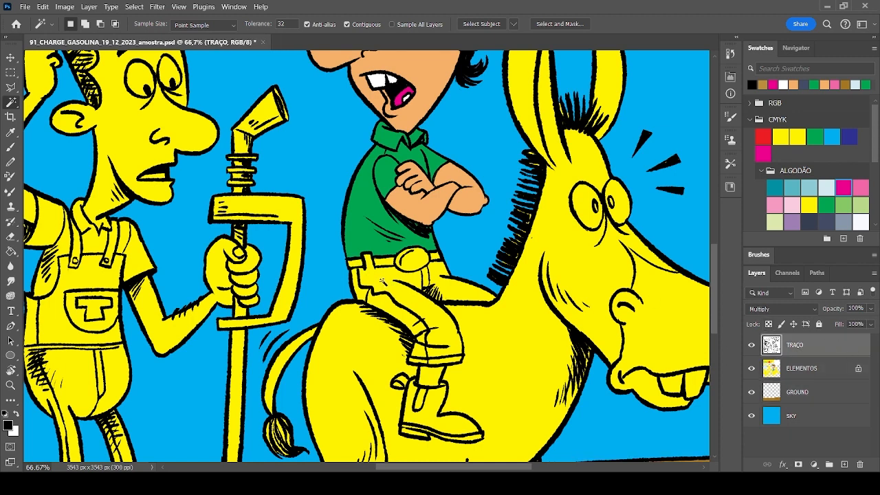
pyautogui.click(383, 280)
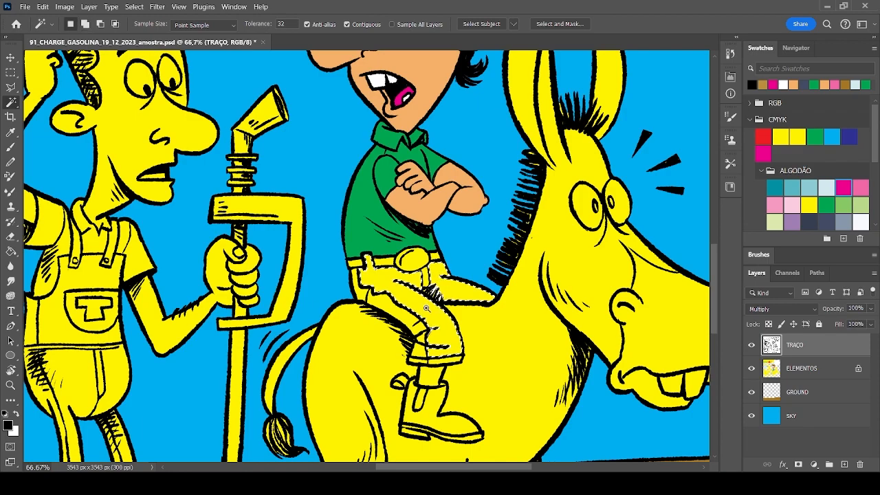
pyautogui.scroll(2, 425, 303)
pyautogui.keyDown('shift'); pyautogui.click(423, 205); pyautogui.keyUp('shift')
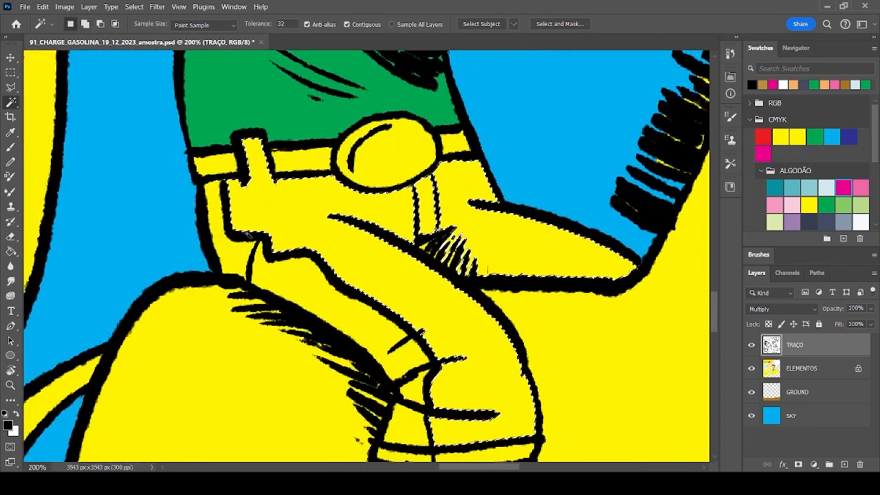
pyautogui.scroll(-4, 440, 356)
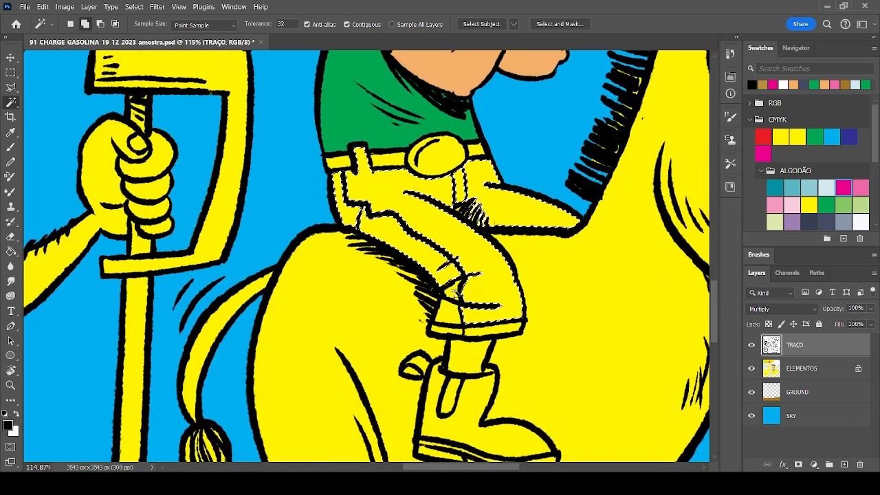
pyautogui.keyDown('shift'); pyautogui.click(451, 313); pyautogui.keyUp('shift')
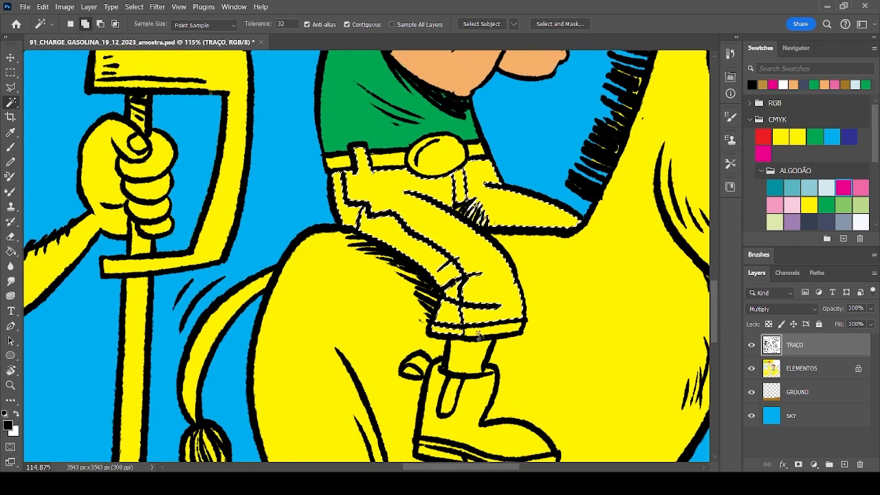
pyautogui.scroll(3, 372, 194)
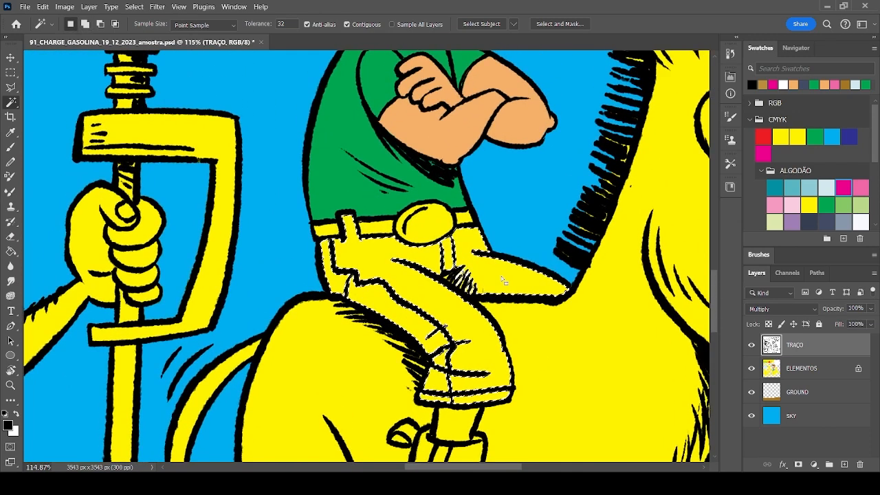
pyautogui.moveTo(509, 284); pyautogui.dragTo(447, 259)
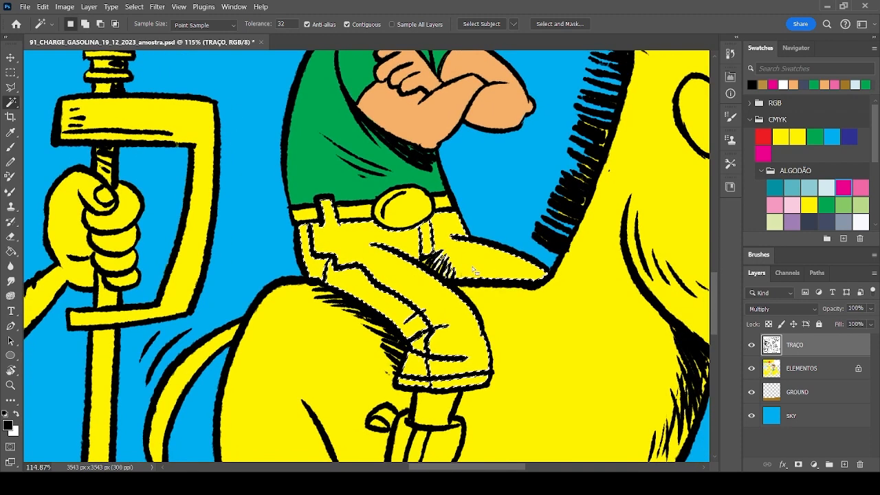
pyautogui.hotkey('ctrl', 'd')
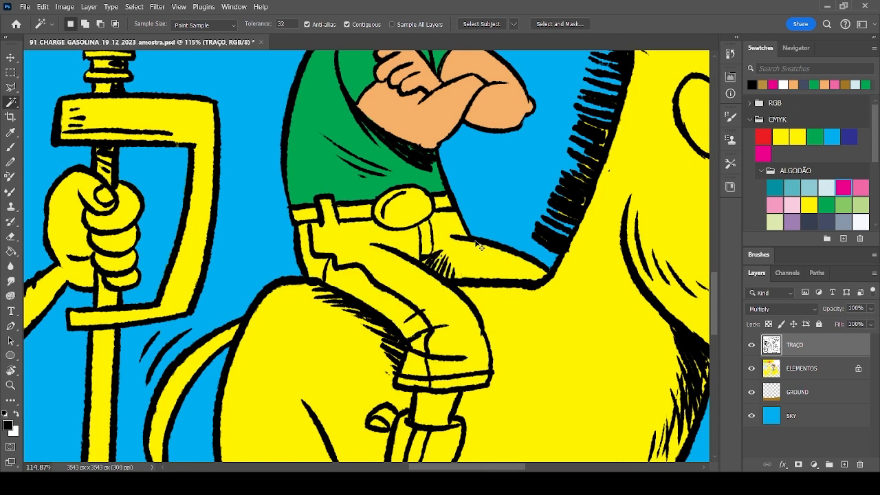
# - Outline the rider's trousers, including the belt loop and both legs, as a closed selection with the Polygonal Lasso
pyautogui.click(11, 86)
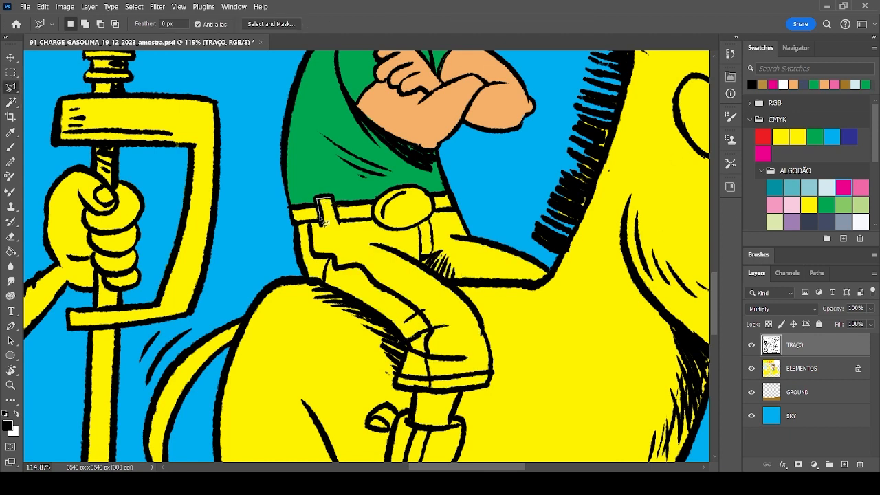
pyautogui.click(284, 226)
pyautogui.click(286, 278)
pyautogui.click(313, 281)
pyautogui.click(367, 304)
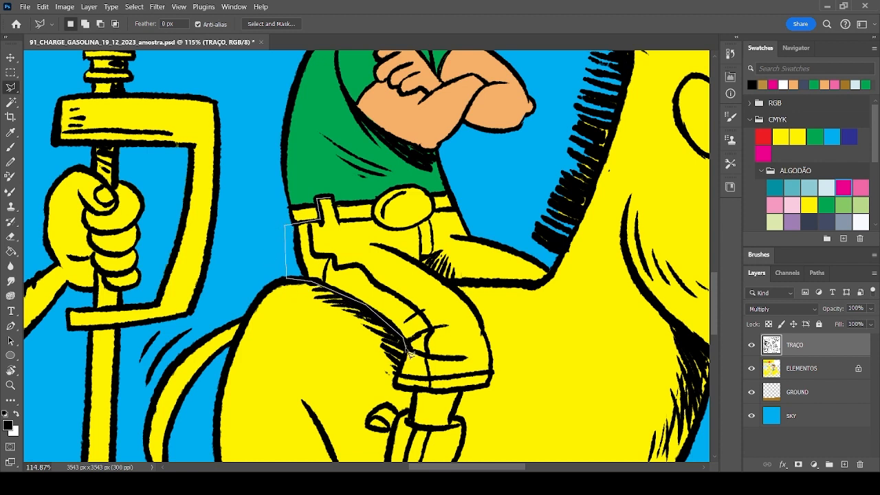
pyautogui.click(407, 343)
pyautogui.click(394, 386)
pyautogui.click(493, 365)
pyautogui.click(481, 318)
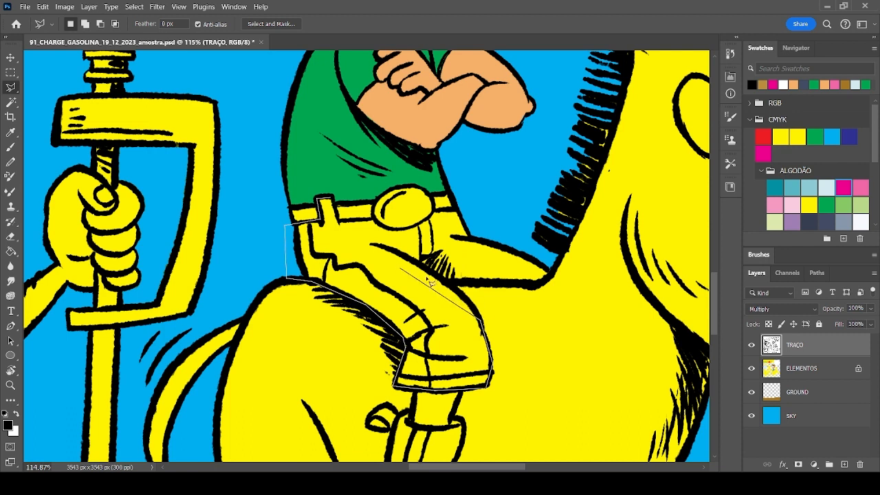
pyautogui.click(447, 282)
pyautogui.click(553, 274)
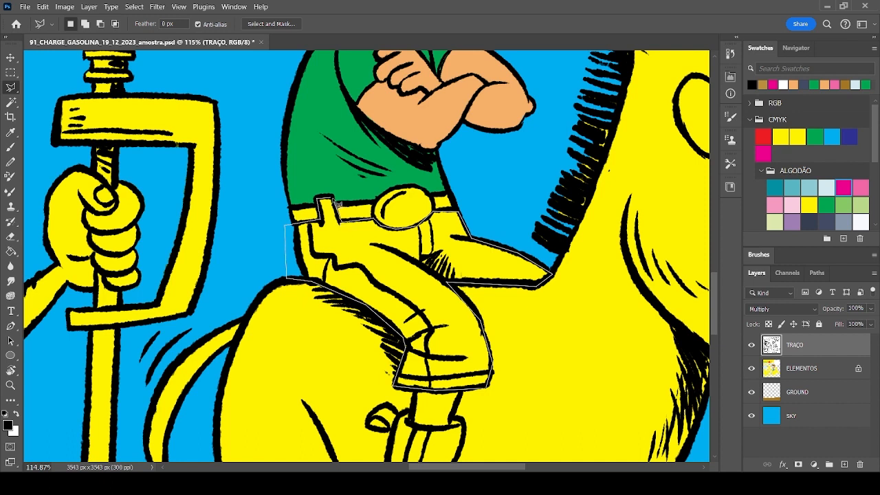
pyautogui.click(337, 204)
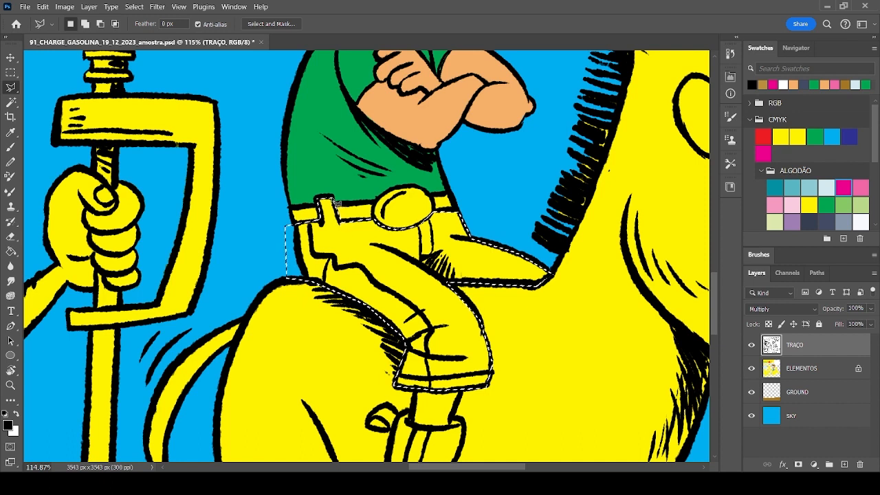
# - Fill the outlined trousers with brown on the ELEMENTOS layer and clear the selection
pyautogui.press('shift')
pyautogui.scroll(-2, 664, 289)
pyautogui.press('b')
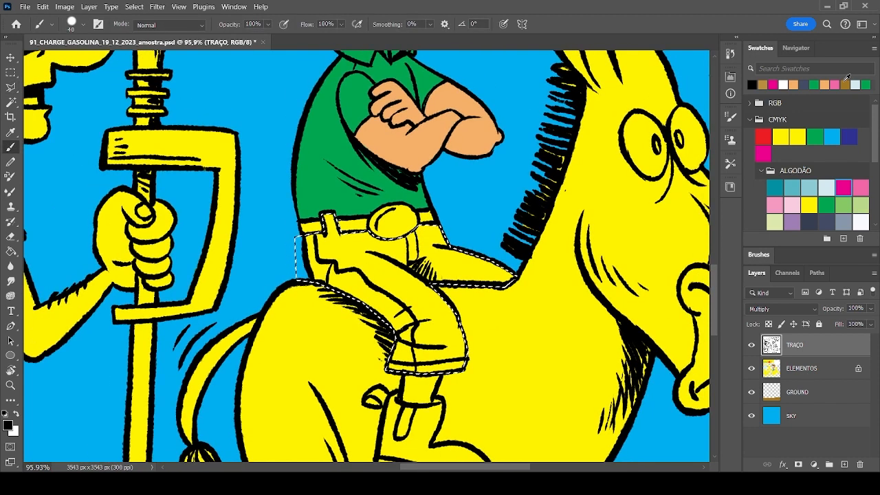
pyautogui.click(845, 85)
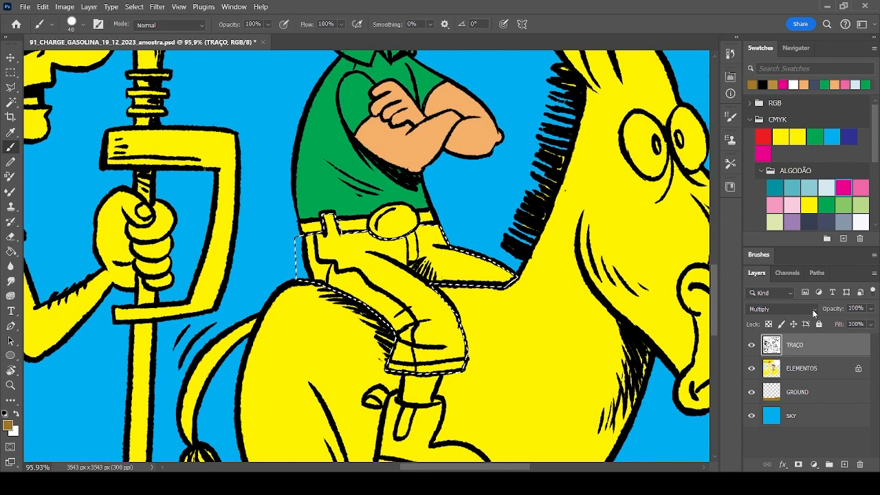
pyautogui.click(798, 369)
pyautogui.hotkey('alt', 'BackSpace')
pyautogui.hotkey('ctrl', 'd')
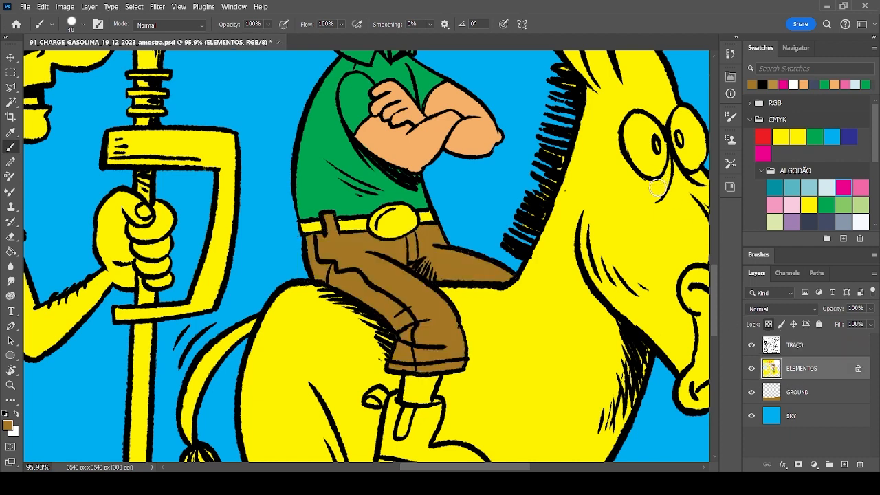
# - Paint the rider's belt buckle grey-blue on the ELEMENTOS layer with the Brush
pyautogui.moveTo(447, 174); pyautogui.dragTo(491, 213)
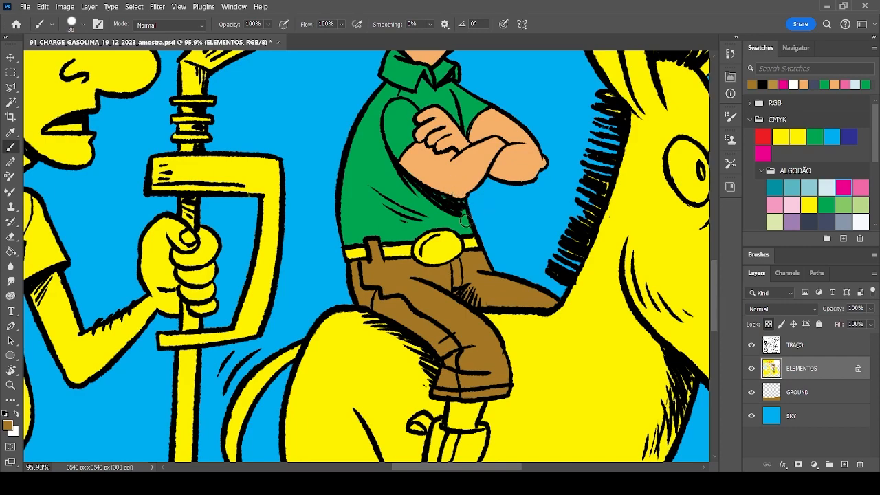
pyautogui.moveTo(377, 206); pyautogui.dragTo(379, 184)
pyautogui.scroll(1, 429, 201)
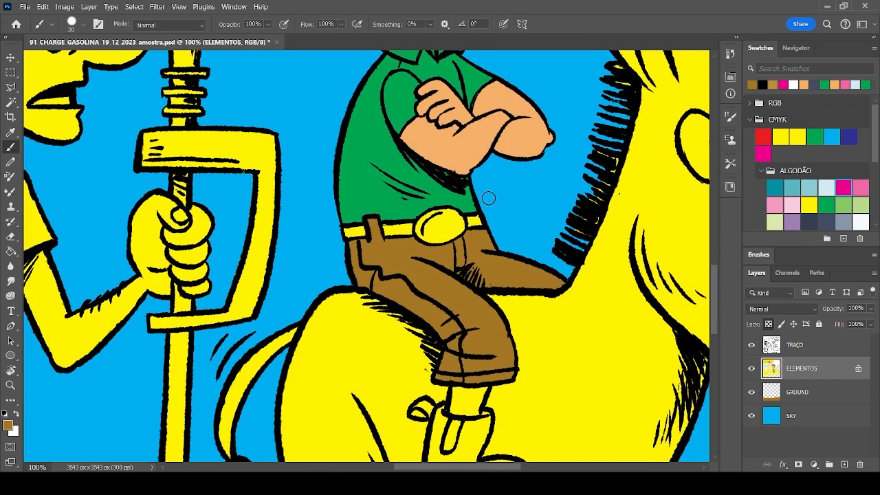
pyautogui.scroll(1, 468, 220)
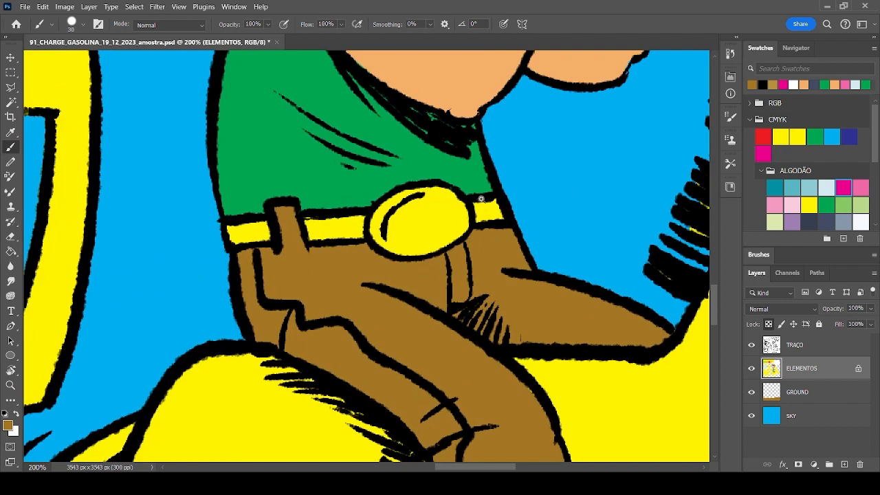
pyautogui.click(844, 220)
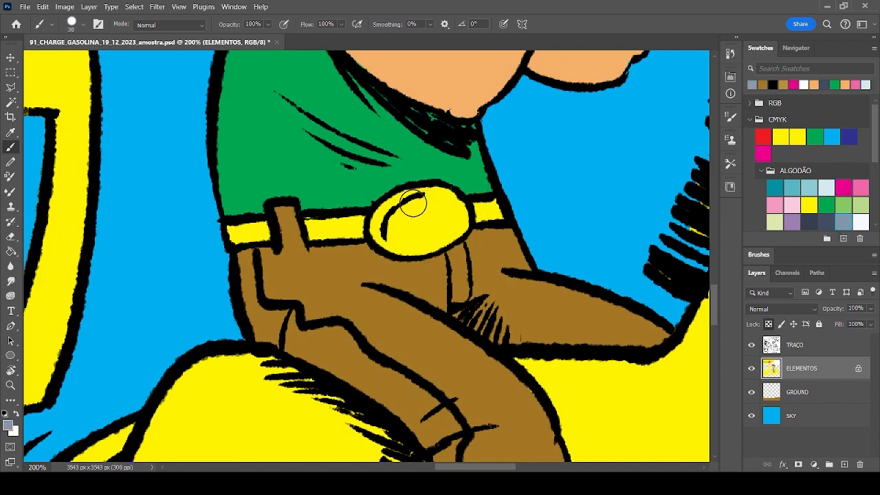
pyautogui.moveTo(416, 197)
pyautogui.mouseDown()
pyautogui.moveTo(390, 215)
pyautogui.moveTo(399, 204)
pyautogui.moveTo(382, 233)
pyautogui.moveTo(422, 242)
pyautogui.moveTo(456, 222)
pyautogui.moveTo(442, 202)
pyautogui.moveTo(415, 214)
pyautogui.moveTo(450, 216)
pyautogui.mouseUp()
pyautogui.moveTo(370, 202); pyautogui.dragTo(450, 203)
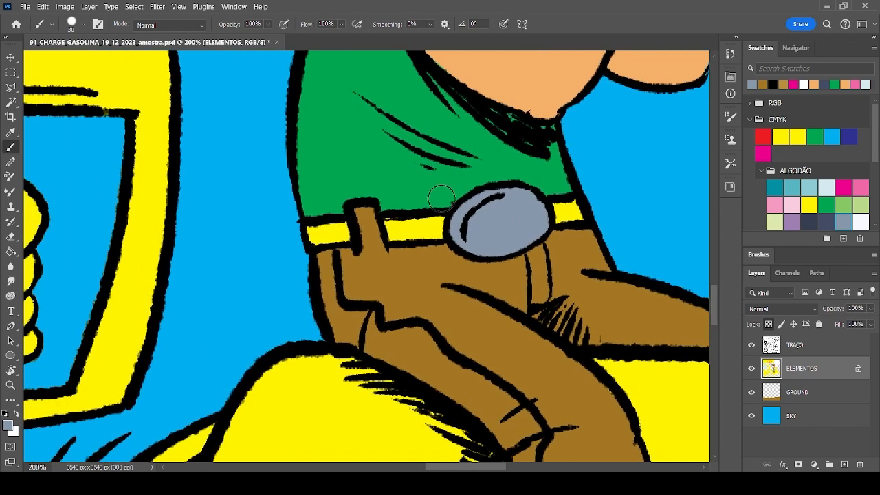
# - Reduce the brush to 25 px and paint the visible belt sections on both sides of the buckle dark slate blue
pyautogui.press('[')
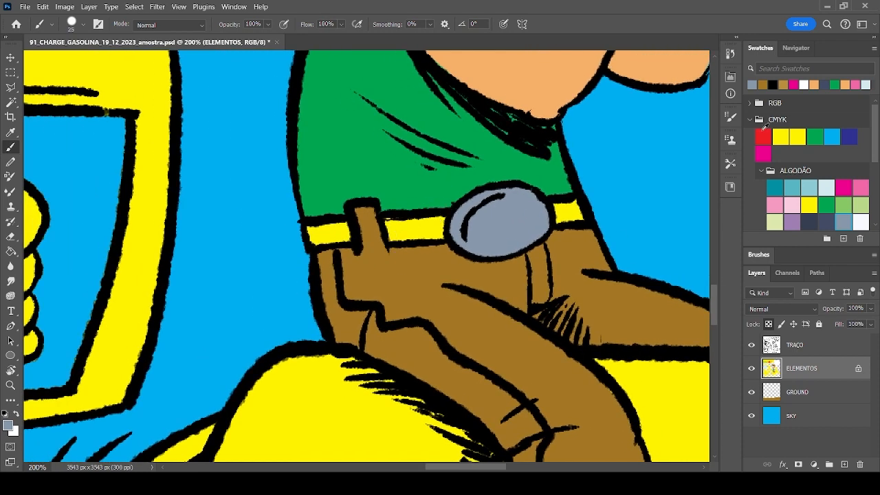
pyautogui.click(827, 219)
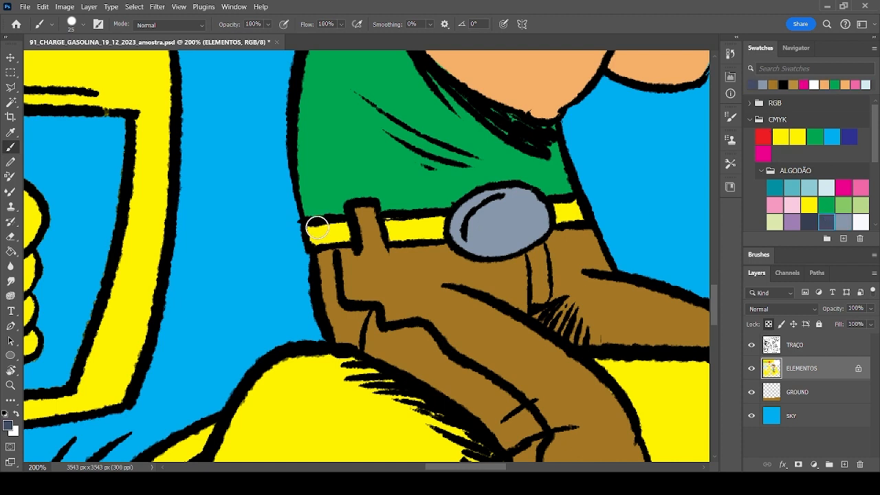
pyautogui.moveTo(314, 222)
pyautogui.mouseDown()
pyautogui.moveTo(314, 229)
pyautogui.moveTo(337, 230)
pyautogui.moveTo(313, 234)
pyautogui.mouseUp()
pyautogui.moveTo(388, 226)
pyautogui.mouseDown()
pyautogui.moveTo(435, 221)
pyautogui.moveTo(396, 233)
pyautogui.moveTo(444, 233)
pyautogui.mouseUp()
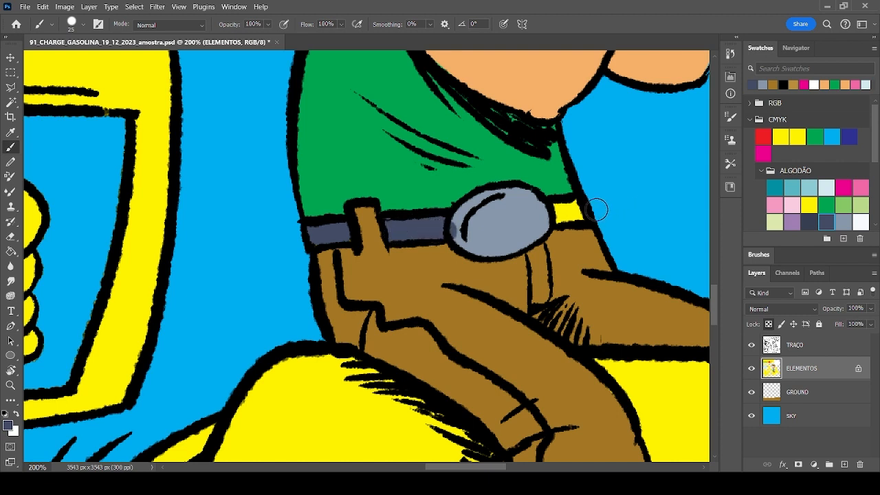
pyautogui.moveTo(573, 210)
pyautogui.mouseDown()
pyautogui.moveTo(559, 220)
pyautogui.moveTo(579, 213)
pyautogui.mouseUp()
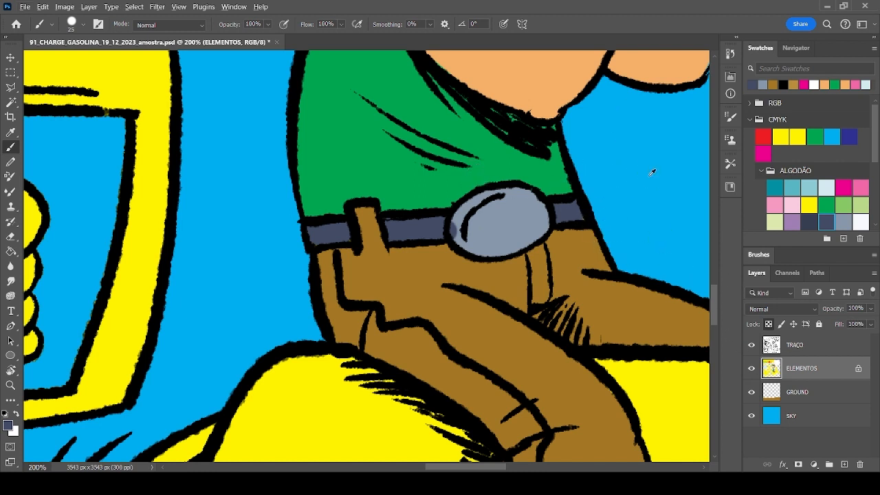
# - Sample the buckle's grey-blue as the painting colour and enlarge the brush to 35 px
pyautogui.keyDown('alt'); pyautogui.click(491, 190); pyautogui.keyUp('alt')
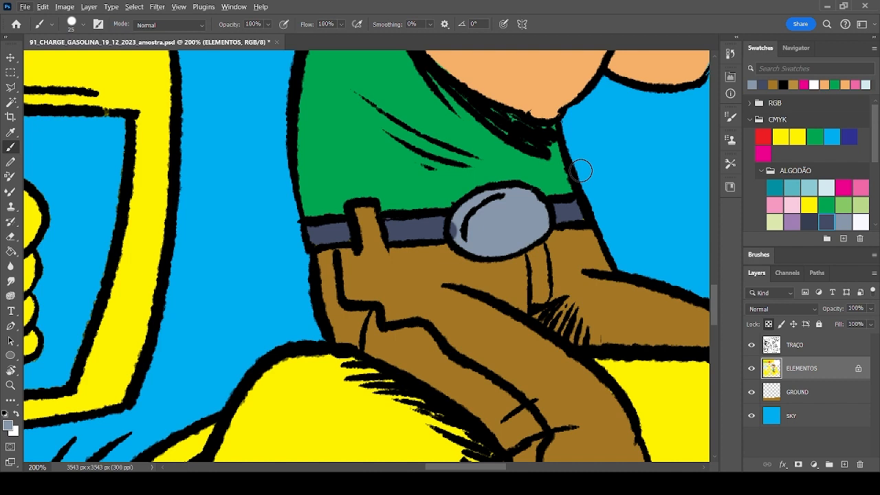
pyautogui.click(11, 132)
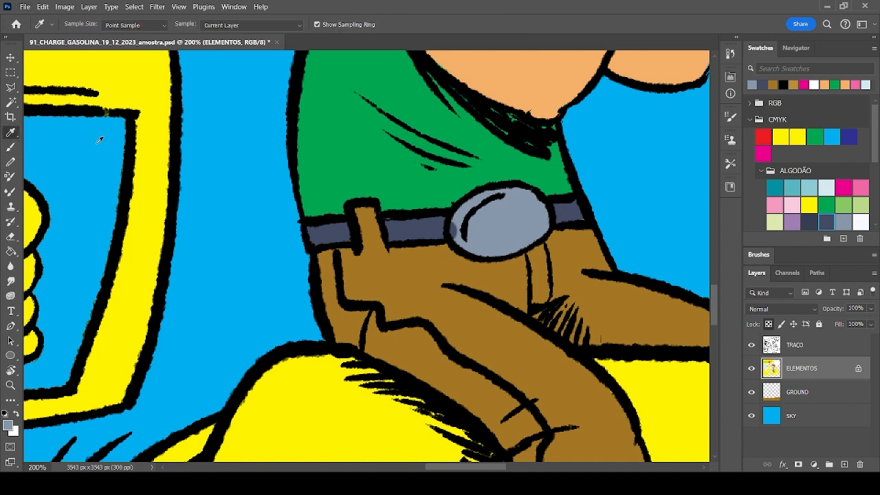
pyautogui.press('b')
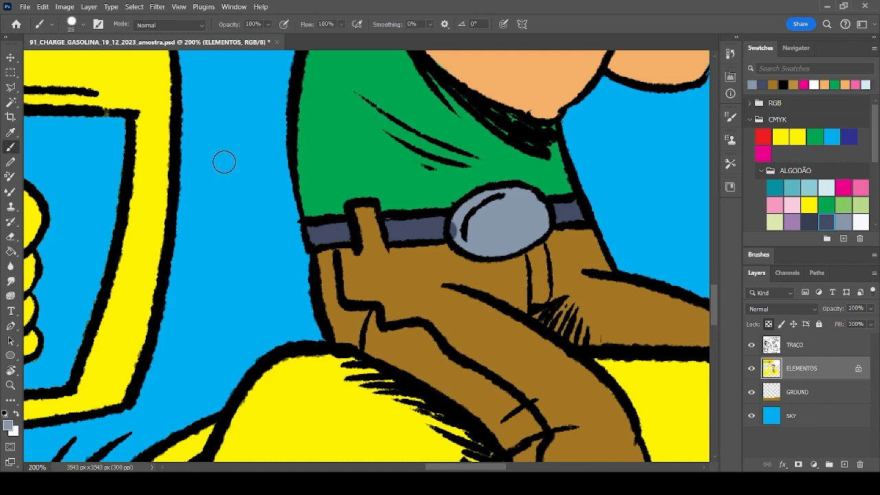
pyautogui.press(']')
pyautogui.keyDown('alt'); pyautogui.click(505, 221); pyautogui.keyUp('alt')
pyautogui.moveTo(494, 215)
pyautogui.mouseDown()
pyautogui.moveTo(502, 206)
pyautogui.moveTo(487, 138)
pyautogui.moveTo(422, 177)
pyautogui.moveTo(543, 181)
pyautogui.moveTo(468, 172)
pyautogui.moveTo(535, 172)
pyautogui.moveTo(495, 227)
pyautogui.moveTo(508, 168)
pyautogui.moveTo(527, 202)
pyautogui.moveTo(461, 172)
pyautogui.moveTo(361, 100)
pyautogui.moveTo(531, 196)
pyautogui.moveTo(505, 212)
pyautogui.moveTo(516, 186)
pyautogui.moveTo(458, 173)
pyautogui.moveTo(341, 192)
pyautogui.moveTo(226, 252)
pyautogui.moveTo(251, 334)
pyautogui.moveTo(424, 310)
pyautogui.moveTo(525, 190)
pyautogui.moveTo(516, 220)
pyautogui.moveTo(523, 206)
pyautogui.moveTo(515, 198)
pyautogui.moveTo(507, 217)
pyautogui.mouseUp()
# - Compare Eyedropper sampling with Current Layer and All Layers, and return the sample source to Current Layer
pyautogui.press('i')
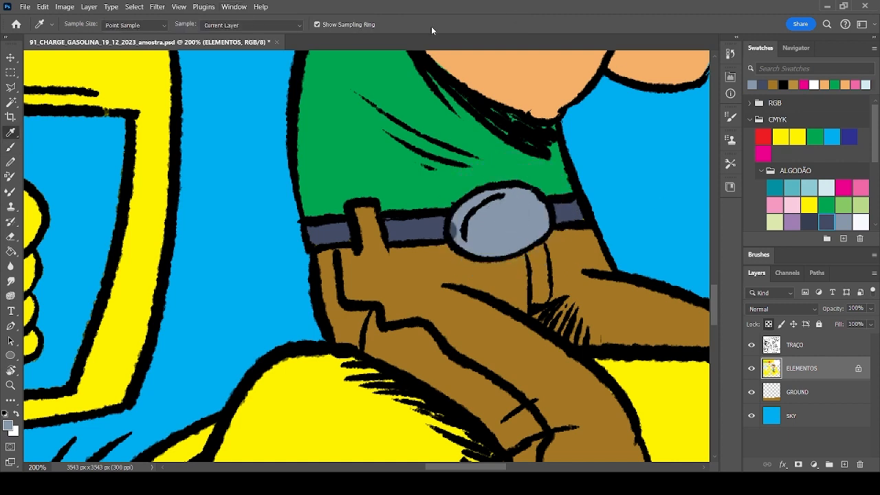
pyautogui.click(253, 58)
pyautogui.click(252, 27)
pyautogui.click(252, 38)
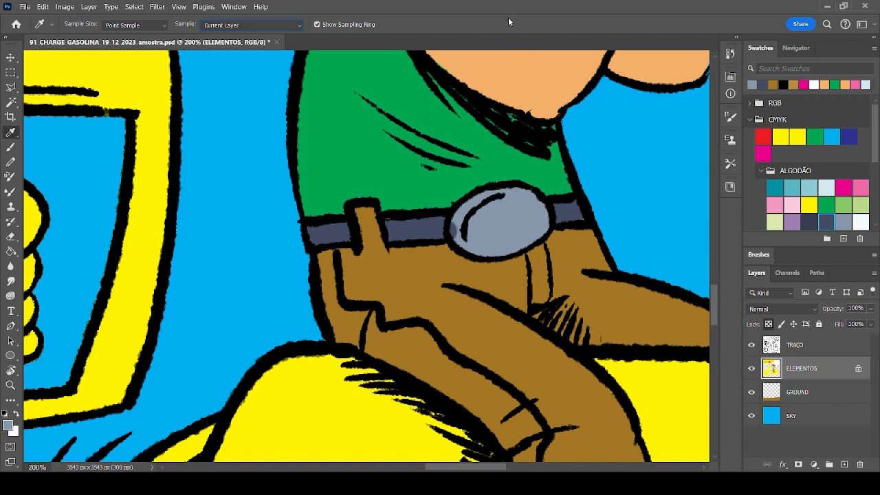
pyautogui.moveTo(523, 163); pyautogui.dragTo(319, 233)
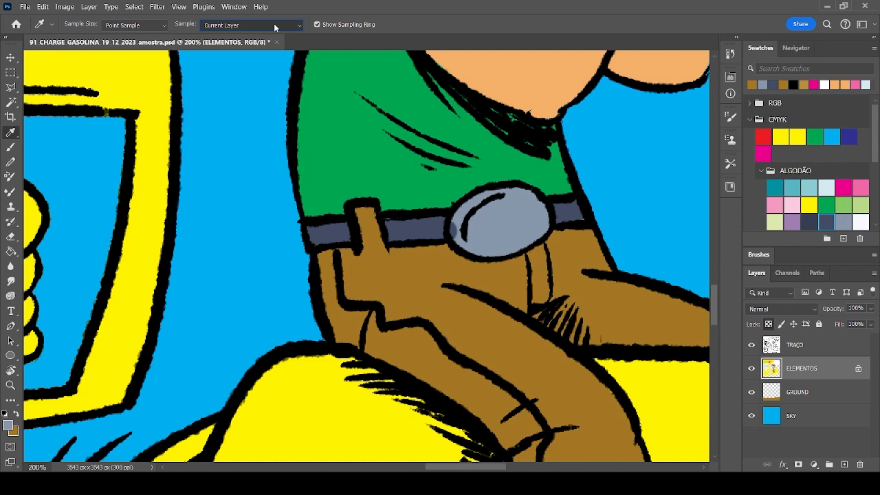
pyautogui.click(253, 55)
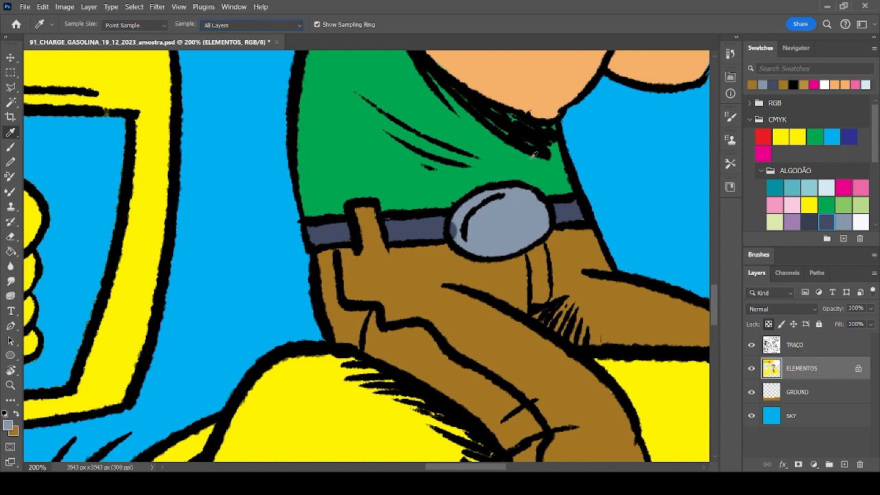
pyautogui.moveTo(606, 157); pyautogui.dragTo(559, 151)
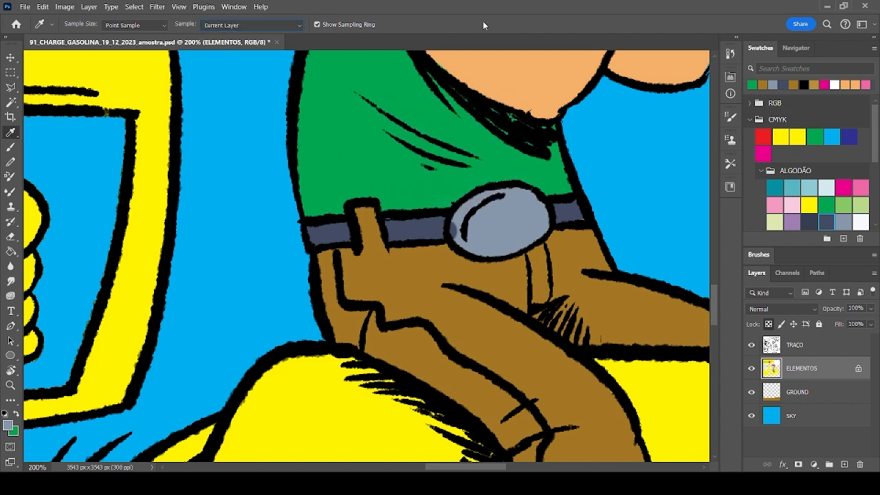
# - Touch up the buckle in grey-blue where the belt colour overlaps it, checking the flats with the TRAÇO layer hidden, and show TRAÇO again
pyautogui.press('b')
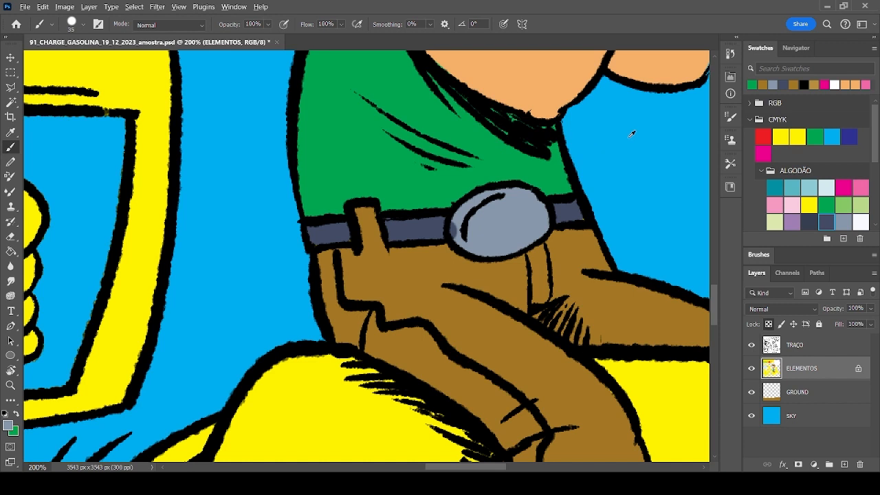
pyautogui.moveTo(512, 222)
pyautogui.mouseDown()
pyautogui.moveTo(489, 234)
pyautogui.moveTo(460, 219)
pyautogui.moveTo(470, 233)
pyautogui.moveTo(461, 231)
pyautogui.mouseUp()
pyautogui.press('[')
pyautogui.moveTo(545, 166); pyautogui.dragTo(499, 280)
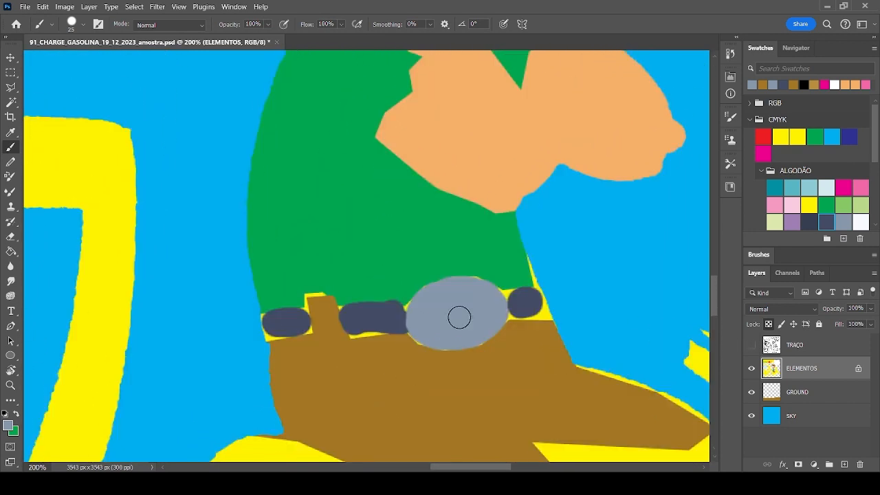
pyautogui.moveTo(418, 296); pyautogui.dragTo(482, 296)
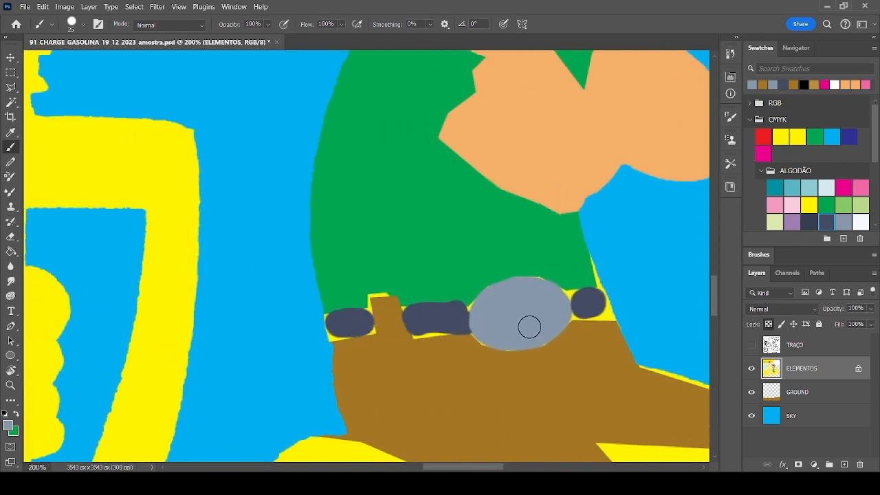
pyautogui.click(752, 346)
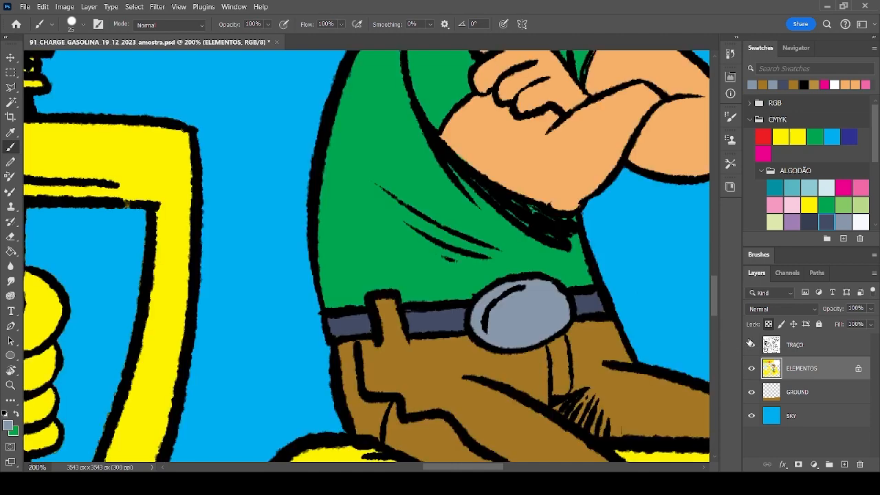
# - Save the document with the rider's trousers, belt and buckle coloured
pyautogui.scroll(-5, 406, 191)
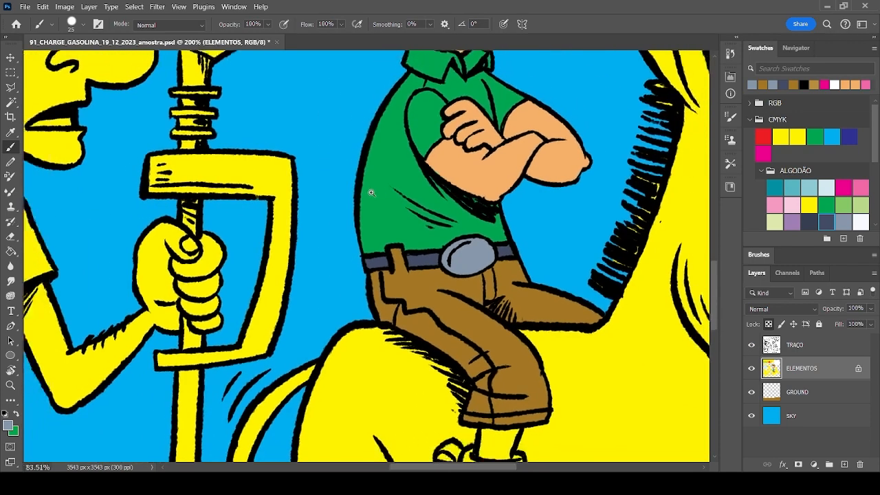
pyautogui.moveTo(437, 268); pyautogui.dragTo(415, 225)
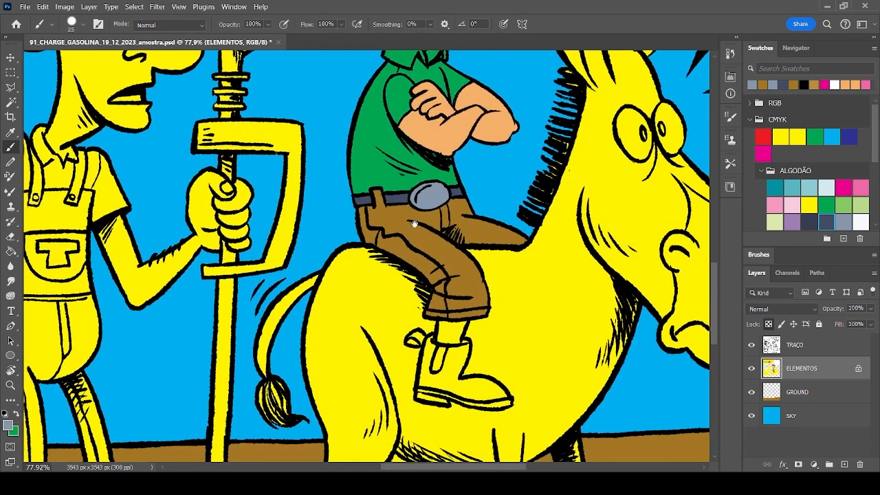
pyautogui.keyDown('ctrl'); pyautogui.click(464, 262); pyautogui.keyUp('ctrl')
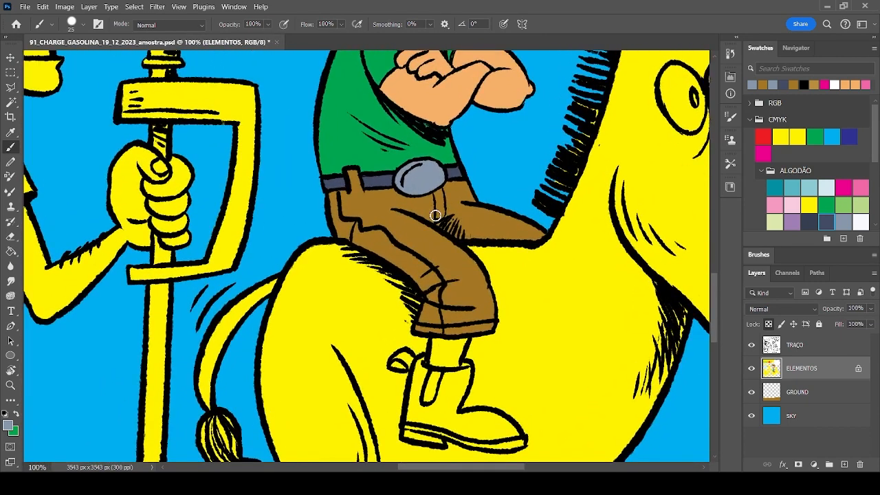
pyautogui.press('v')
pyautogui.hotkey('ctrl', 's')
# - Sample the skin tone, brush over the rider's crossed forearms, and turn off the transparency lock on the ELEMENTOS layer
pyautogui.press('b')
pyautogui.moveTo(435, 178); pyautogui.dragTo(441, 219)
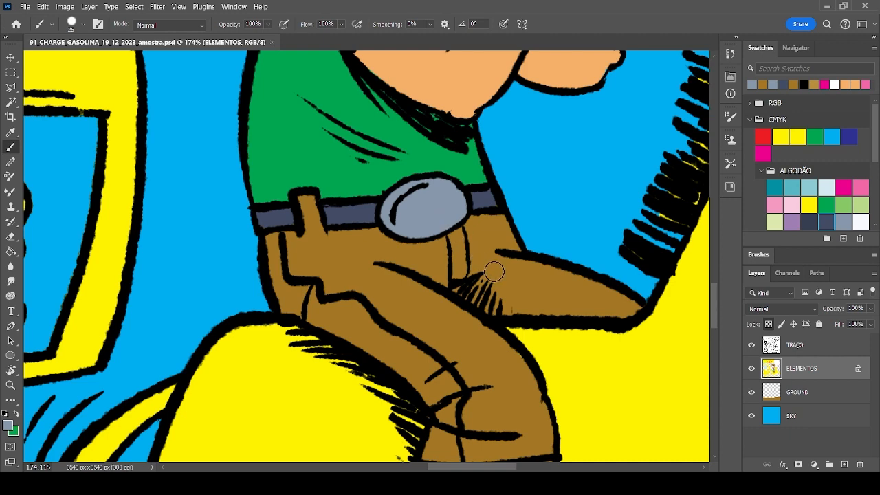
pyautogui.moveTo(430, 171); pyautogui.dragTo(445, 260)
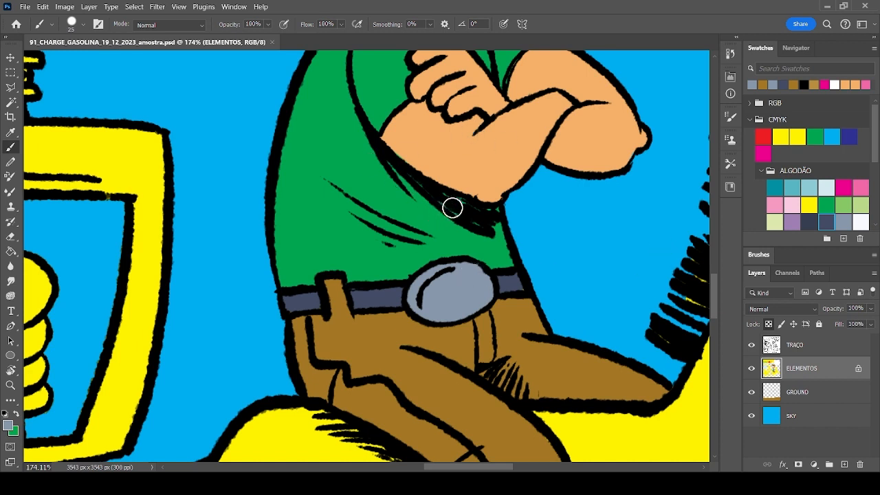
pyautogui.keyDown('alt'); pyautogui.click(450, 141); pyautogui.keyUp('alt')
pyautogui.moveTo(407, 152)
pyautogui.mouseDown()
pyautogui.moveTo(520, 197)
pyautogui.moveTo(521, 160)
pyautogui.moveTo(542, 158)
pyautogui.mouseUp()
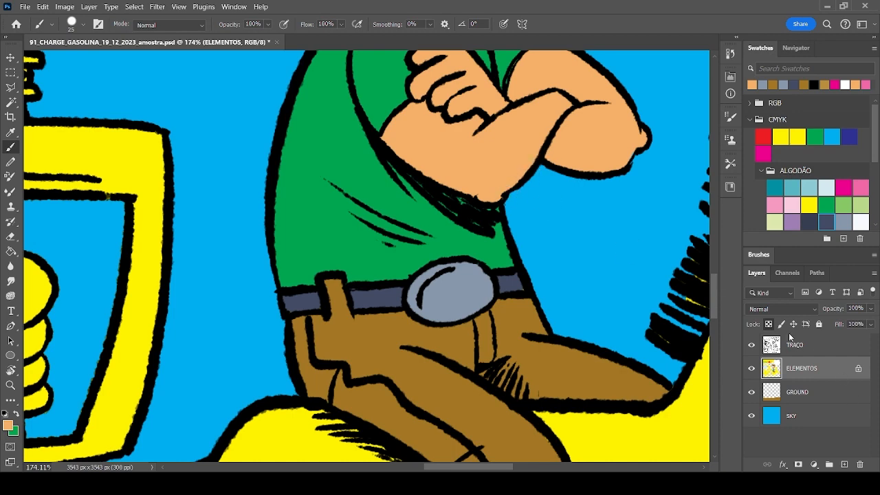
pyautogui.click(769, 323)
# - Sample the shirt's green, try a brush stroke around the rider's forearm, and undo it
pyautogui.moveTo(530, 129); pyautogui.dragTo(527, 288)
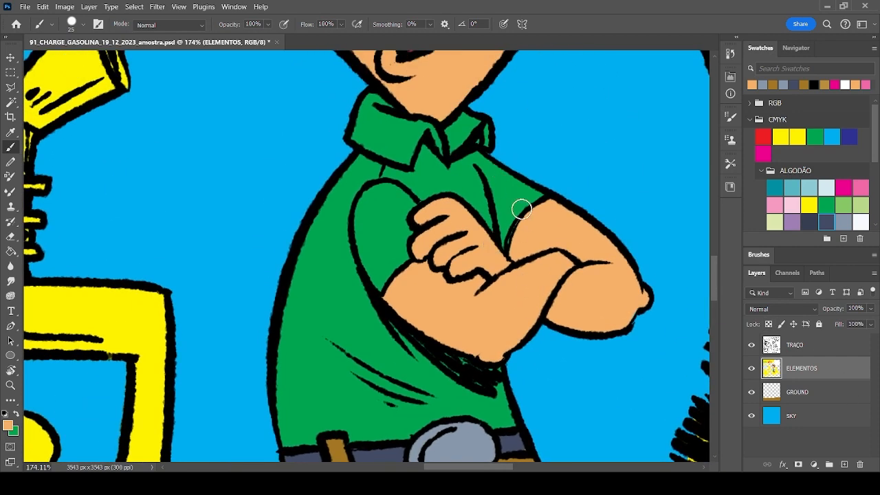
pyautogui.moveTo(476, 300); pyautogui.dragTo(519, 155)
pyautogui.keyDown('alt'); pyautogui.click(399, 181); pyautogui.keyUp('alt')
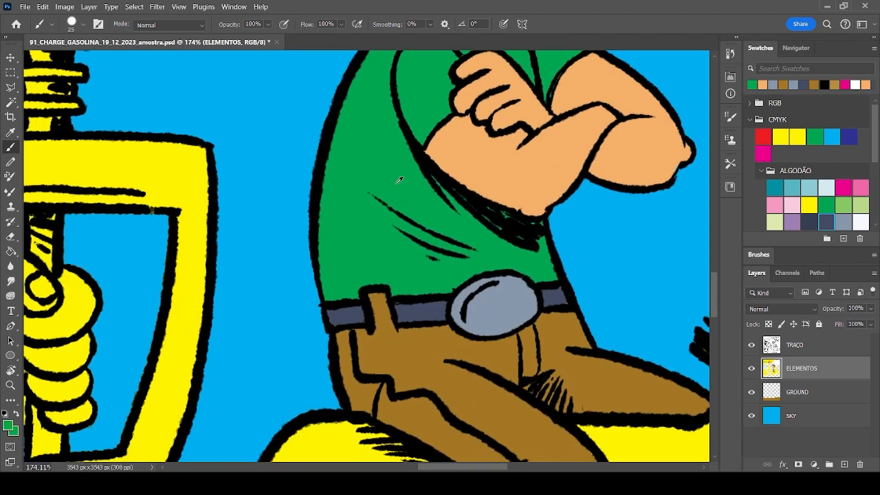
pyautogui.moveTo(443, 182)
pyautogui.mouseDown()
pyautogui.moveTo(448, 190)
pyautogui.moveTo(488, 119)
pyautogui.mouseUp()
pyautogui.hotkey('ctrl', 'z')
pyautogui.scroll(-6, 522, 227)
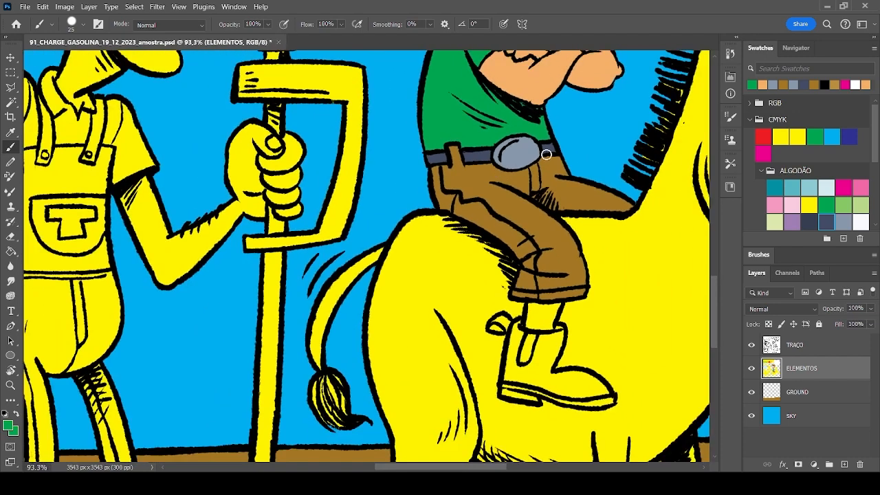
pyautogui.moveTo(517, 152); pyautogui.dragTo(511, 227)
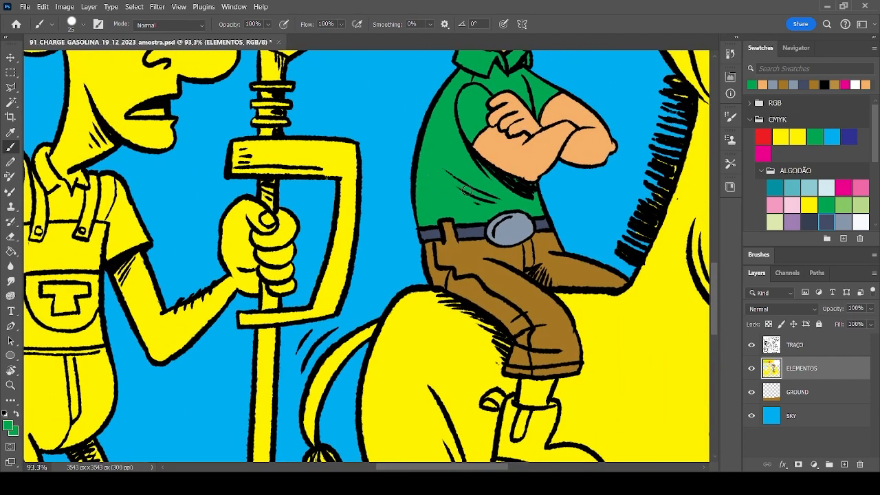
pyautogui.scroll(-3, 544, 233)
pyautogui.scroll(5, 553, 213)
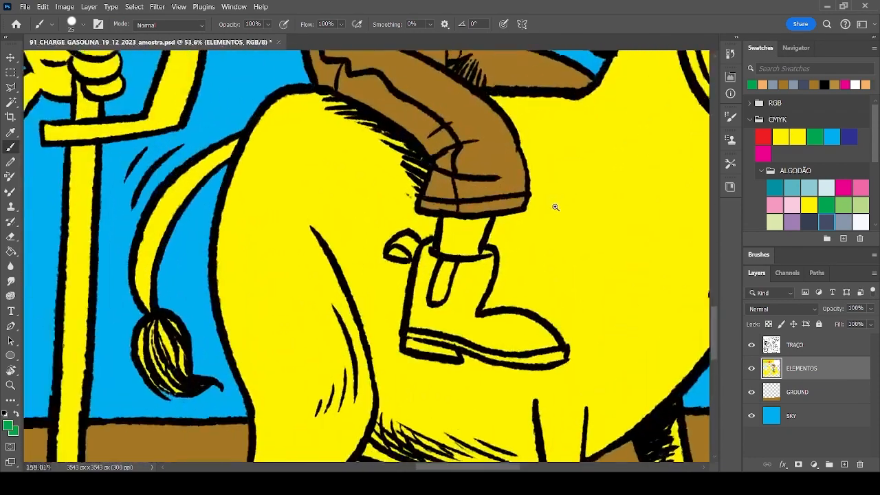
# - Sample the skin tone from the rider's forearm and brush over the bare ankle between the trouser cuff and the boot
pyautogui.moveTo(556, 207); pyautogui.dragTo(603, 215)
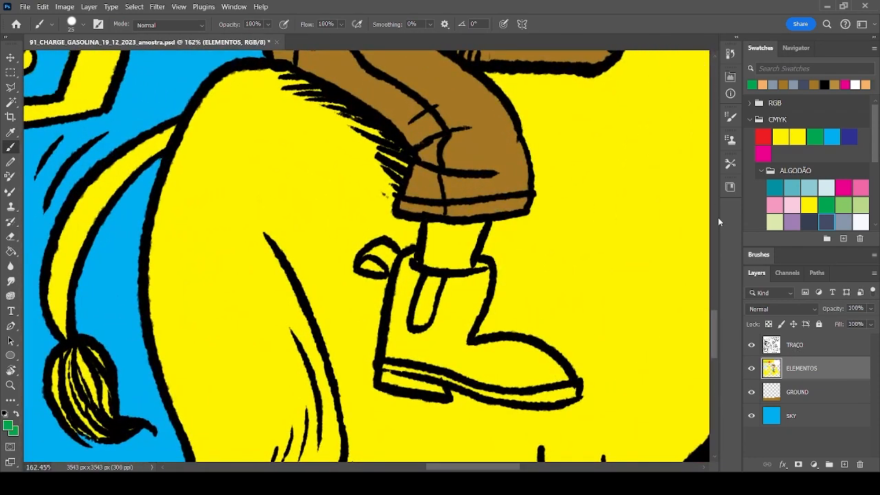
pyautogui.moveTo(507, 176); pyautogui.dragTo(508, 259)
pyautogui.scroll(-3, 508, 260)
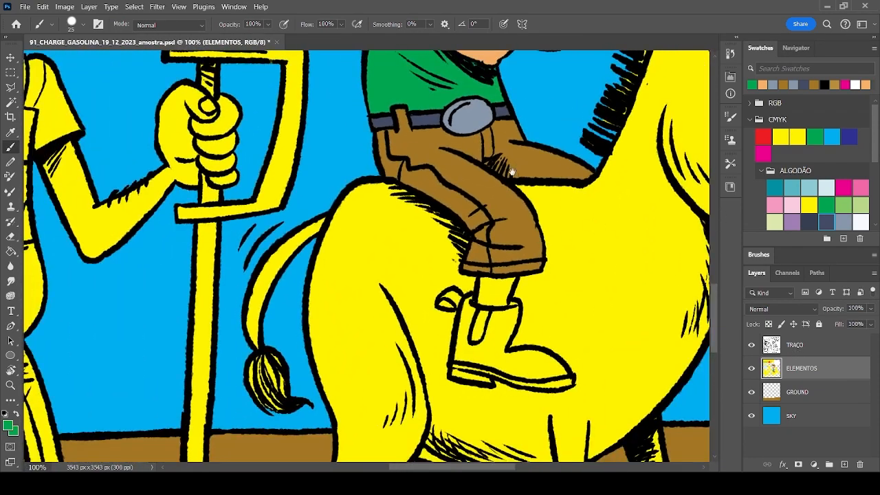
pyautogui.moveTo(487, 49); pyautogui.dragTo(487, 107)
pyautogui.keyDown('alt'); pyautogui.click(487, 107); pyautogui.keyUp('alt')
pyautogui.scroll(-5, 487, 108)
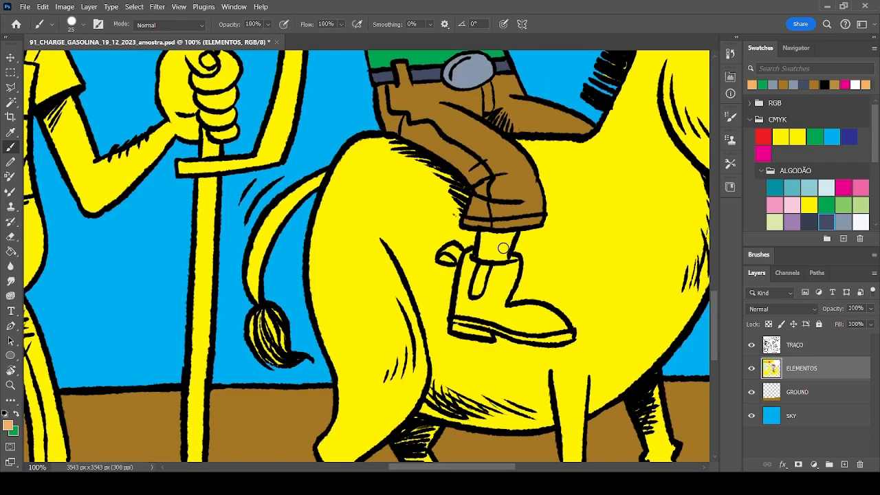
pyautogui.moveTo(512, 241); pyautogui.dragTo(572, 257)
pyautogui.moveTo(482, 235)
pyautogui.mouseDown()
pyautogui.moveTo(467, 222)
pyautogui.moveTo(505, 220)
pyautogui.moveTo(496, 256)
pyautogui.moveTo(472, 249)
pyautogui.moveTo(467, 234)
pyautogui.moveTo(470, 247)
pyautogui.moveTo(459, 257)
pyautogui.moveTo(474, 252)
pyautogui.moveTo(472, 259)
pyautogui.mouseUp()
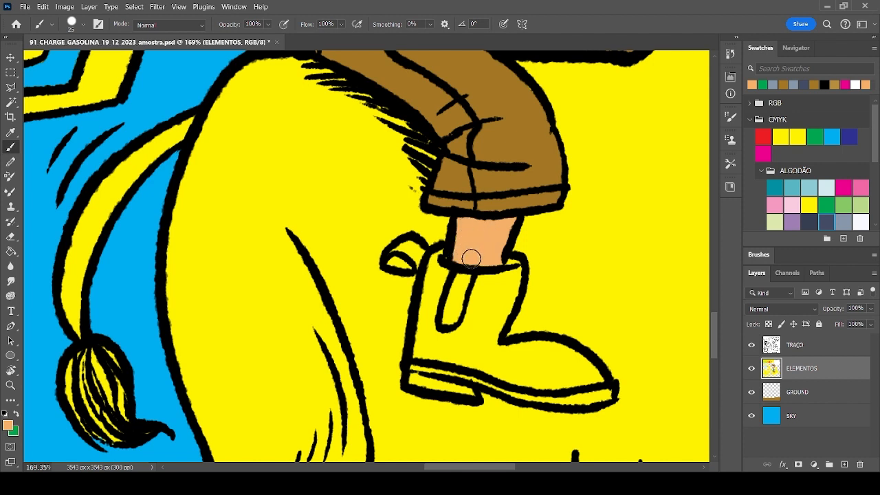
# - Sample the trousers' brown, brush over the rider's boot and spur, and resample the skin tone, undoing a stray stroke on the boot
pyautogui.keyDown('alt'); pyautogui.click(520, 128); pyautogui.keyUp('alt')
pyautogui.moveTo(398, 270)
pyautogui.mouseDown()
pyautogui.moveTo(413, 247)
pyautogui.moveTo(420, 256)
pyautogui.moveTo(396, 262)
pyautogui.moveTo(433, 255)
pyautogui.moveTo(438, 275)
pyautogui.moveTo(438, 262)
pyautogui.moveTo(438, 275)
pyautogui.moveTo(476, 279)
pyautogui.moveTo(500, 280)
pyautogui.moveTo(514, 266)
pyautogui.moveTo(499, 322)
pyautogui.moveTo(513, 277)
pyautogui.moveTo(449, 323)
pyautogui.moveTo(428, 288)
pyautogui.moveTo(413, 342)
pyautogui.moveTo(414, 382)
pyautogui.moveTo(465, 386)
pyautogui.moveTo(466, 292)
pyautogui.moveTo(483, 312)
pyautogui.moveTo(485, 348)
pyautogui.moveTo(498, 345)
pyautogui.moveTo(495, 333)
pyautogui.moveTo(492, 344)
pyautogui.moveTo(580, 366)
pyautogui.moveTo(609, 388)
pyautogui.moveTo(467, 364)
pyautogui.mouseUp()
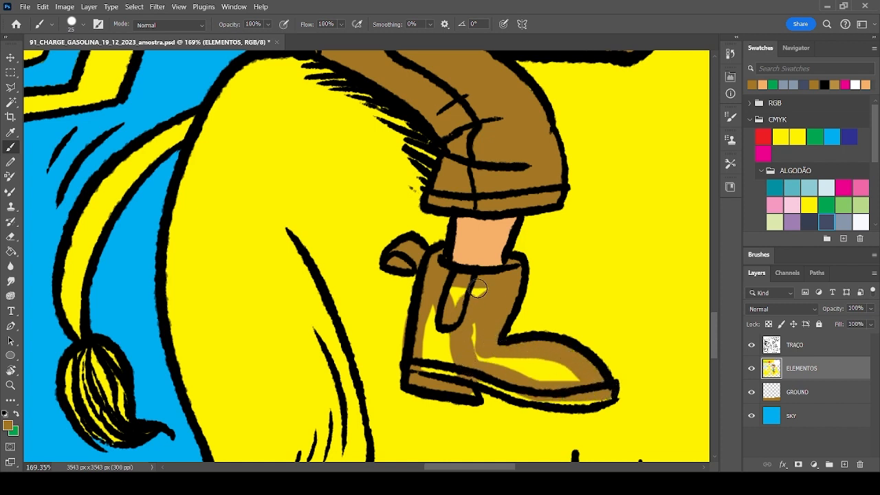
pyautogui.keyDown('alt'); pyautogui.click(483, 243); pyautogui.keyUp('alt')
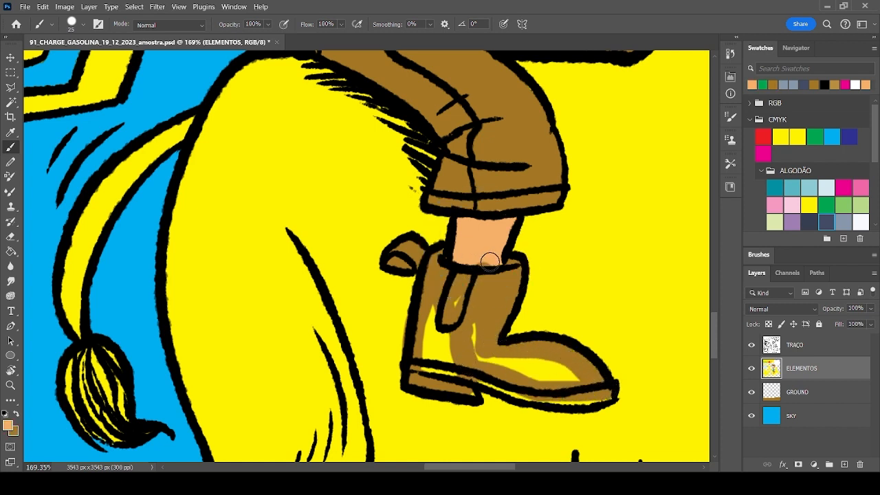
pyautogui.moveTo(564, 384)
pyautogui.mouseDown()
pyautogui.moveTo(531, 368)
pyautogui.moveTo(553, 348)
pyautogui.moveTo(503, 354)
pyautogui.mouseUp()
pyautogui.hotkey('ctrl', 'z')
# - Sample the boot's brown and brush over the remaining yellow areas of the boot, sole and pull tab
pyautogui.keyDown('alt'); pyautogui.click(550, 353); pyautogui.keyUp('alt')
pyautogui.moveTo(596, 388)
pyautogui.mouseDown()
pyautogui.moveTo(523, 385)
pyautogui.moveTo(455, 284)
pyautogui.moveTo(462, 309)
pyautogui.moveTo(433, 326)
pyautogui.moveTo(444, 369)
pyautogui.moveTo(435, 380)
pyautogui.moveTo(421, 364)
pyautogui.moveTo(606, 400)
pyautogui.moveTo(518, 390)
pyautogui.moveTo(508, 375)
pyautogui.moveTo(587, 392)
pyautogui.moveTo(546, 379)
pyautogui.moveTo(455, 369)
pyautogui.moveTo(465, 390)
pyautogui.mouseUp()
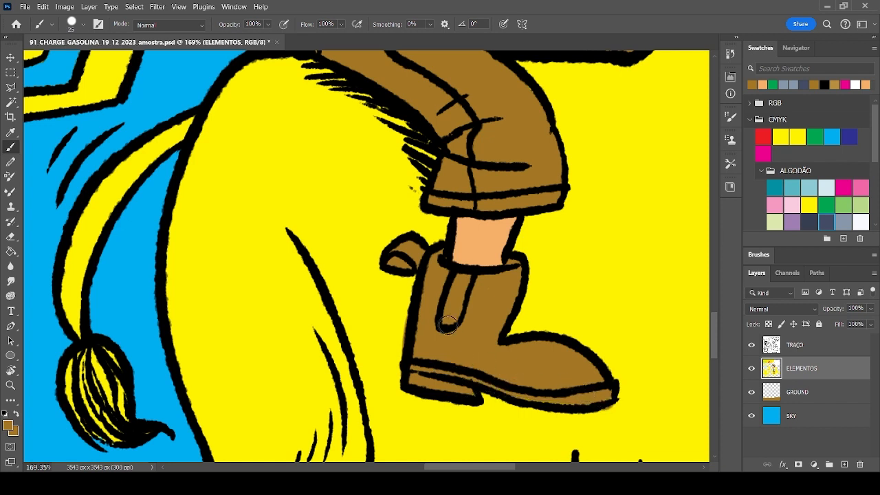
pyautogui.moveTo(451, 303)
pyautogui.mouseDown()
pyautogui.moveTo(490, 321)
pyautogui.moveTo(502, 296)
pyautogui.mouseUp()
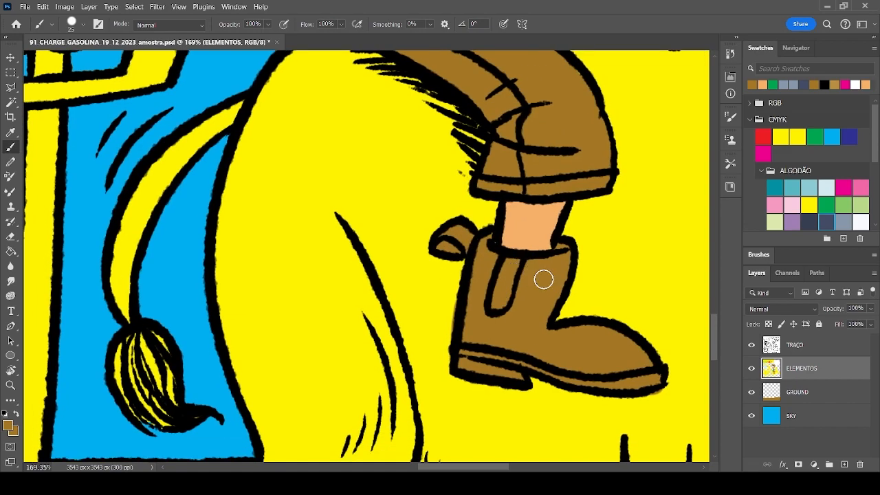
# - Check the rider's flat colours with the TRAÇO layer hidden, and show TRAÇO again
pyautogui.moveTo(401, 345); pyautogui.dragTo(422, 287)
pyautogui.scroll(-10, 422, 288)
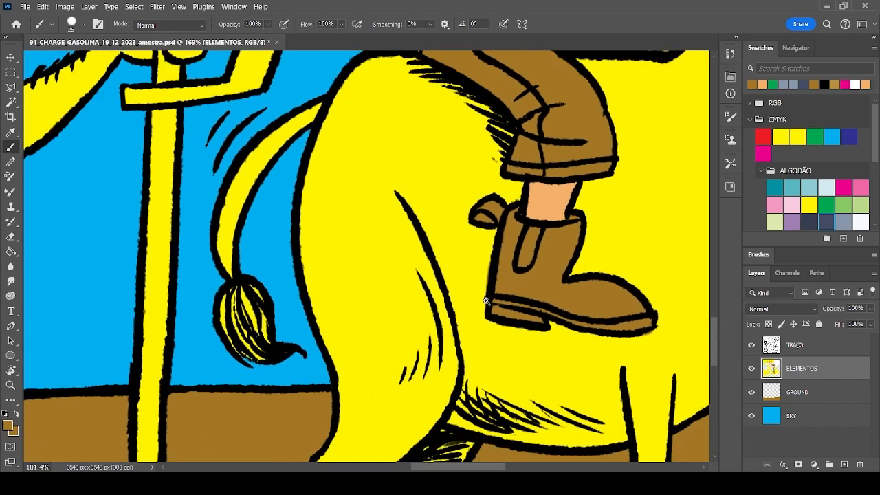
pyautogui.scroll(-4, 474, 282)
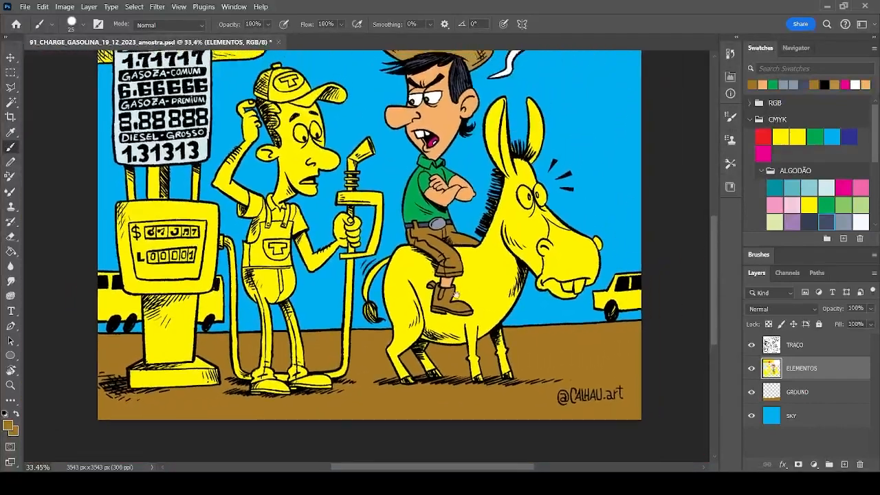
pyautogui.scroll(6, 475, 309)
pyautogui.scroll(3, 474, 312)
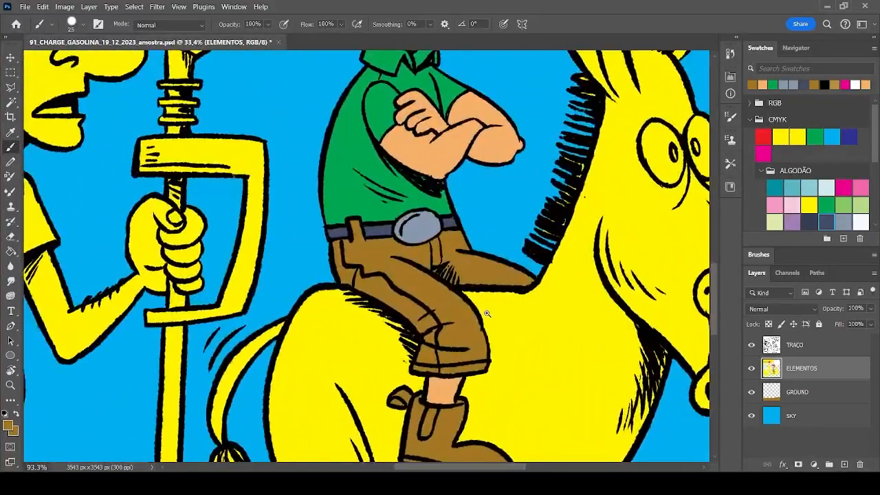
pyautogui.click(752, 346)
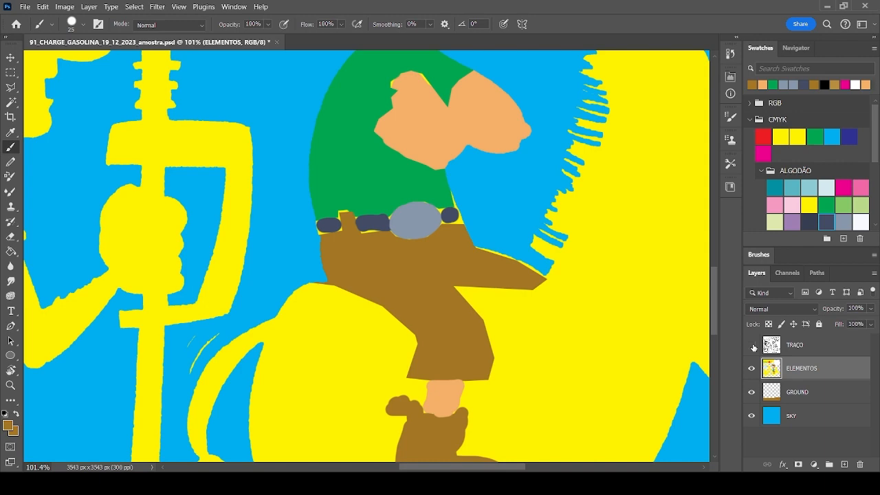
pyautogui.click(754, 346)
pyautogui.scroll(-5, 543, 350)
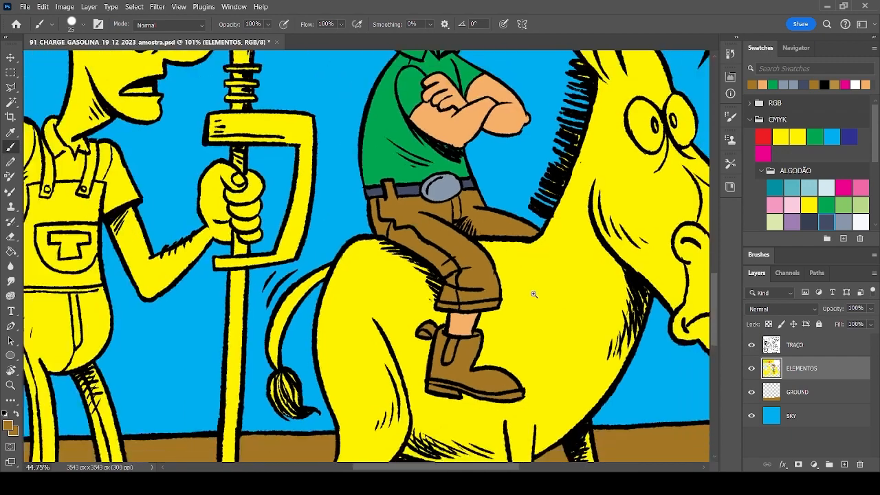
pyautogui.scroll(-3, 534, 295)
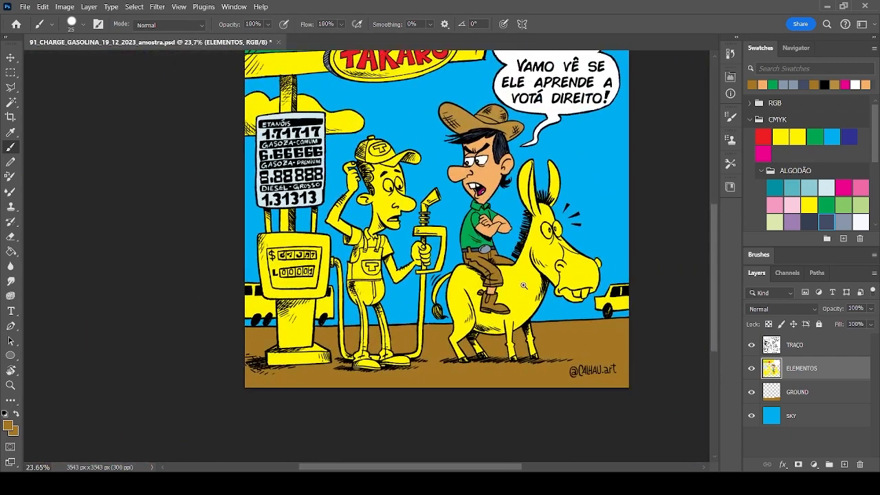
pyautogui.scroll(2, 523, 285)
# - Activate the Magic Wand and set the foreground to the grey-blue swatch from the ALGODÃO group
pyautogui.press('w')
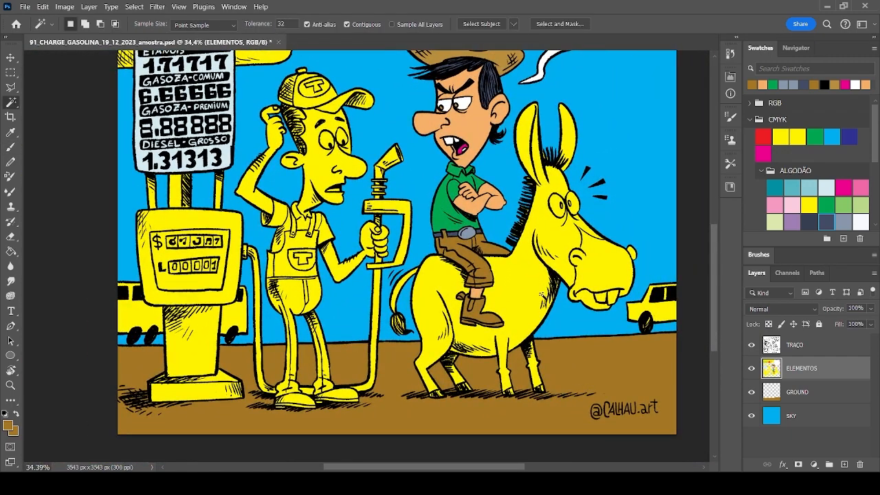
pyautogui.click(845, 221)
pyautogui.scroll(1, 478, 200)
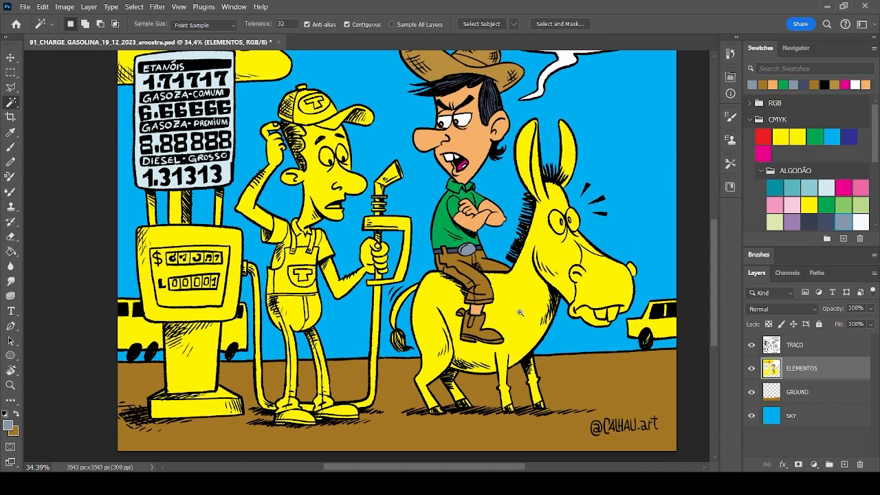
pyautogui.scroll(1, 520, 313)
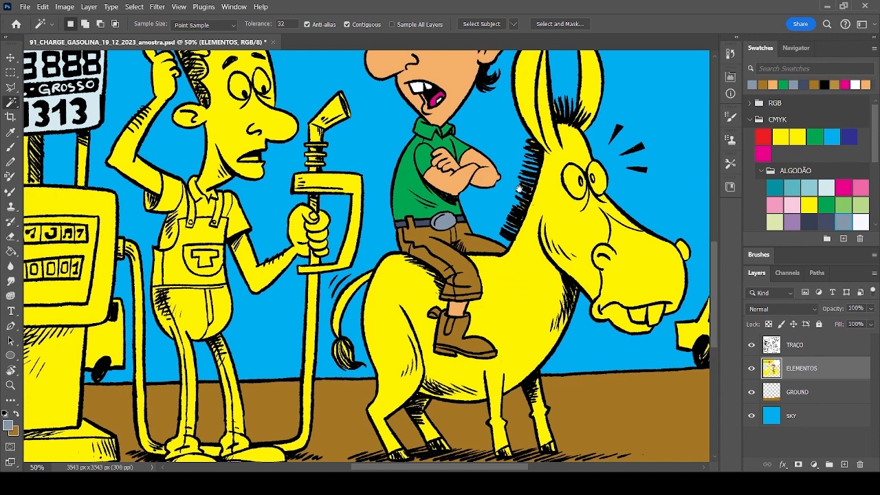
pyautogui.moveTo(535, 191); pyautogui.dragTo(491, 181)
pyautogui.moveTo(519, 214); pyautogui.dragTo(519, 258)
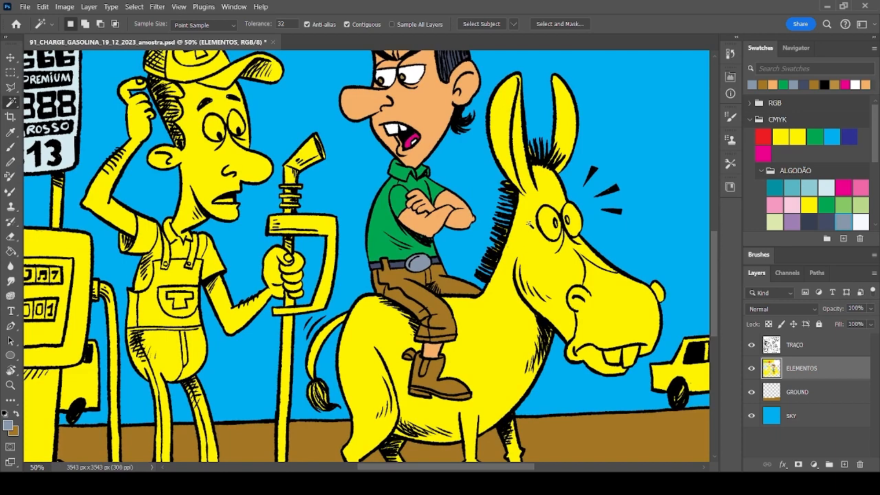
pyautogui.moveTo(479, 288); pyautogui.dragTo(465, 243)
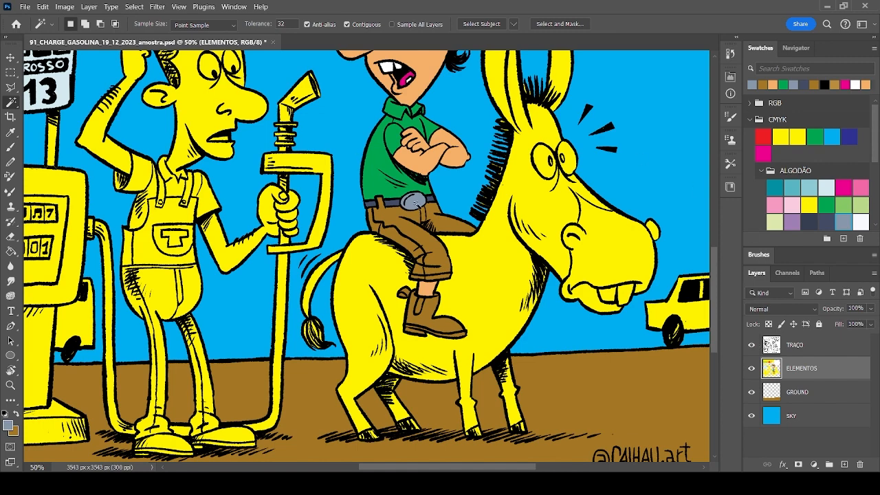
pyautogui.moveTo(497, 178); pyautogui.dragTo(477, 234)
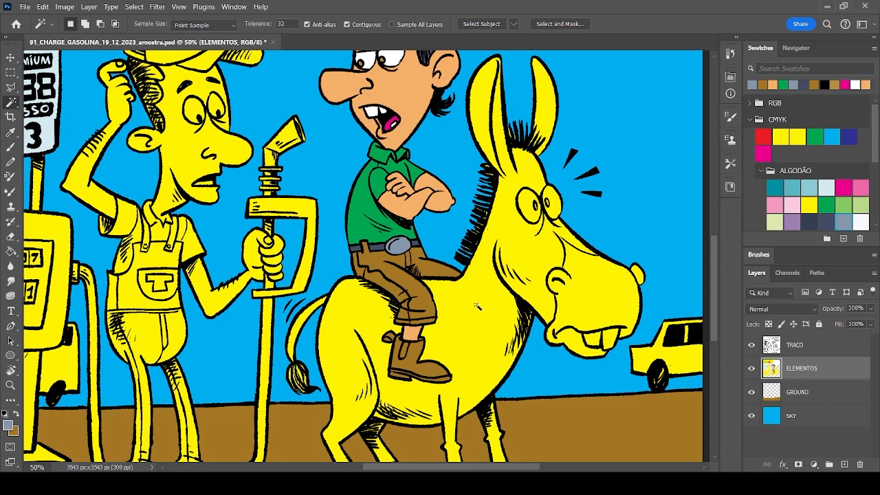
pyautogui.click(472, 297)
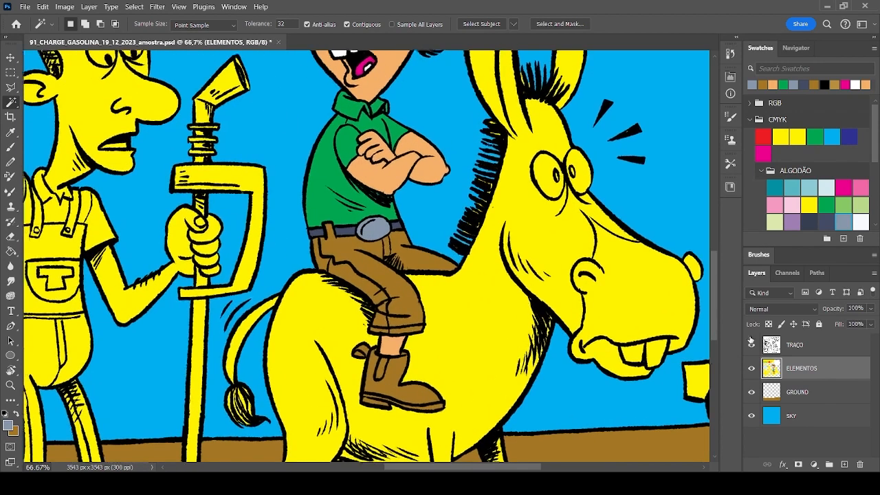
# - Hide the TRAÇO layer and examine the edges of the flats around the rider's belt, trousers, ankle and boot
pyautogui.click(752, 345)
pyautogui.moveTo(436, 248); pyautogui.dragTo(538, 315)
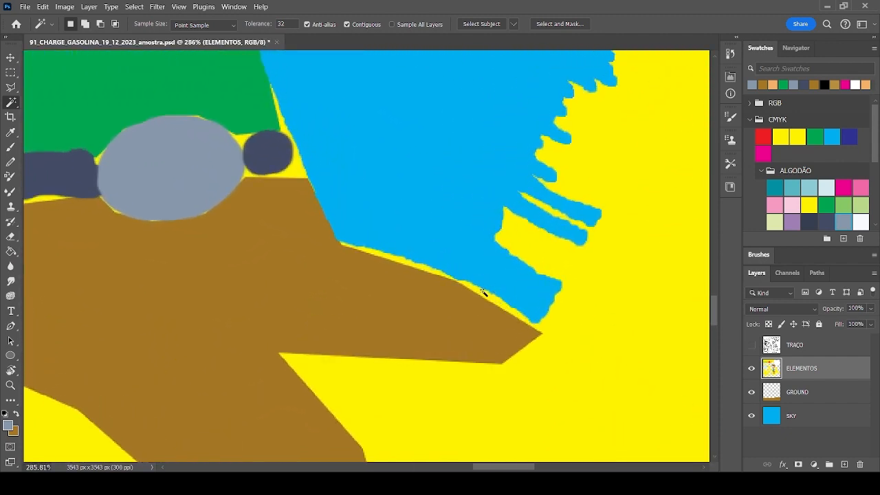
pyautogui.moveTo(354, 225); pyautogui.dragTo(407, 252)
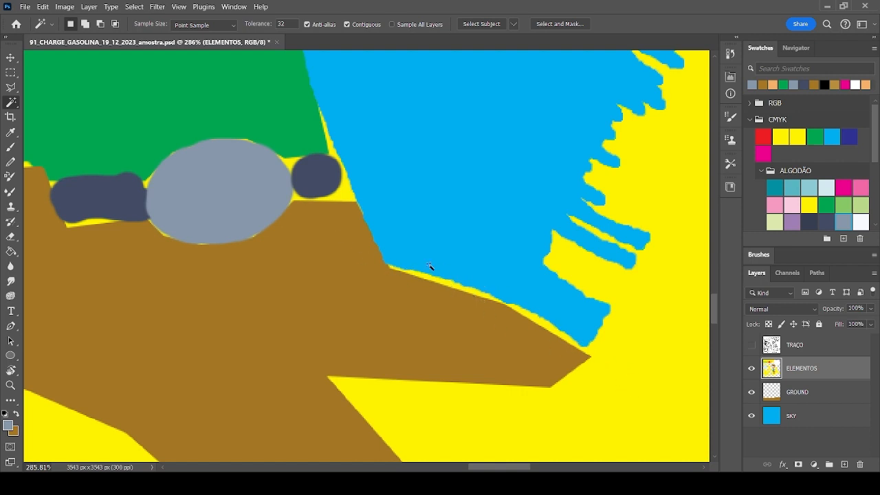
pyautogui.scroll(-4, 509, 361)
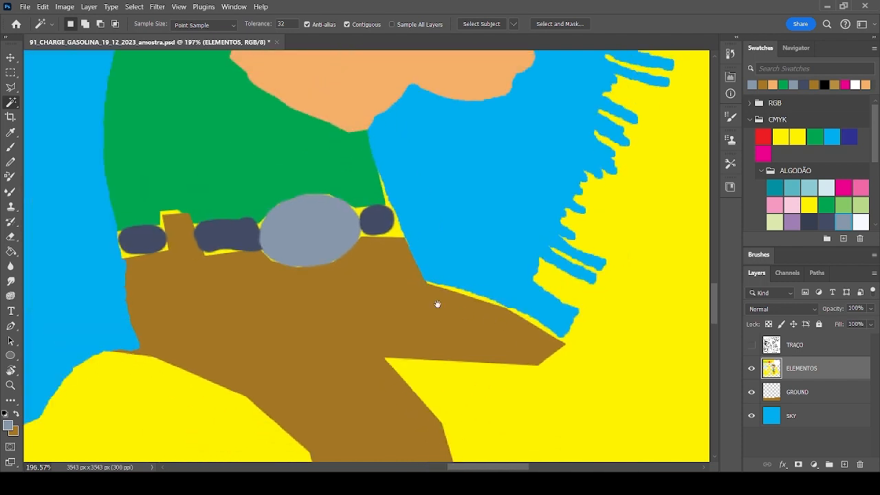
pyautogui.moveTo(522, 391); pyautogui.dragTo(541, 269)
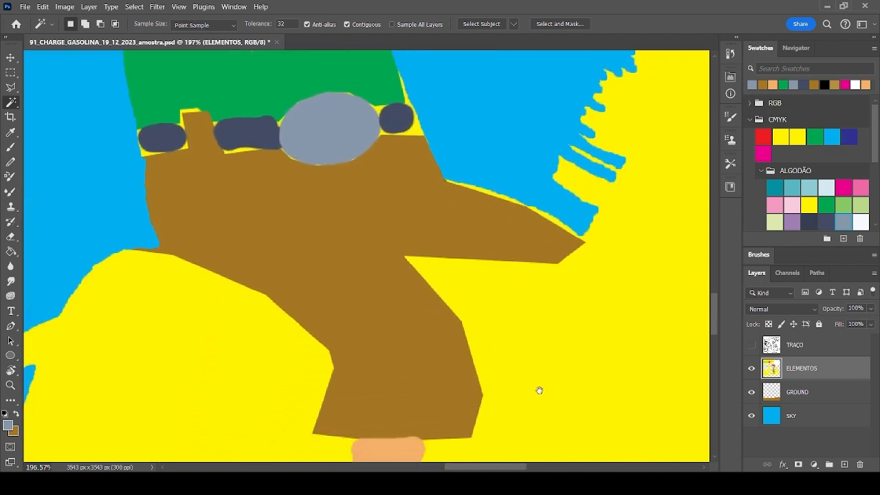
pyautogui.moveTo(539, 389); pyautogui.dragTo(523, 334)
pyautogui.scroll(4, 300, 298)
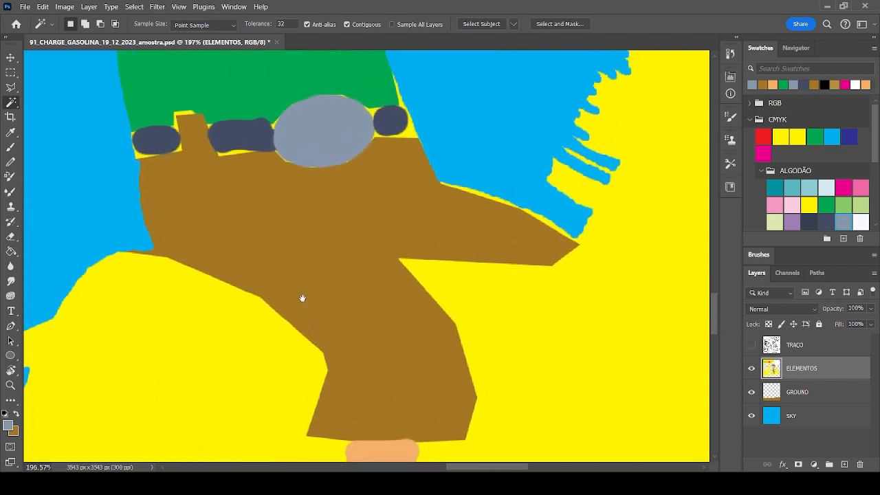
pyautogui.scroll(-5, 468, 209)
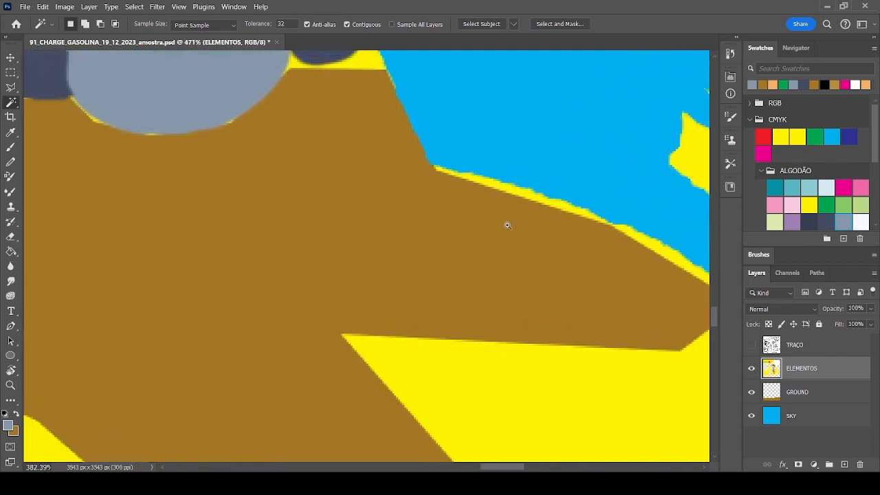
pyautogui.scroll(-2, 542, 299)
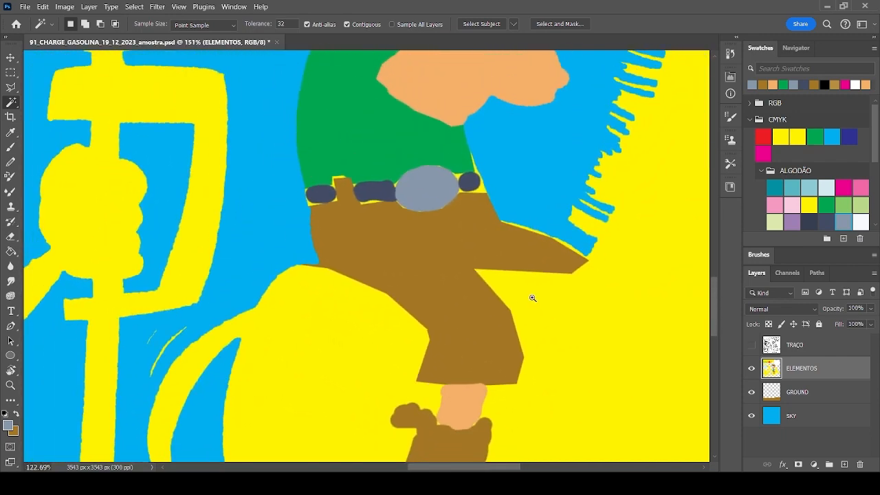
pyautogui.moveTo(530, 295); pyautogui.dragTo(447, 193)
pyautogui.moveTo(419, 233); pyautogui.dragTo(441, 194)
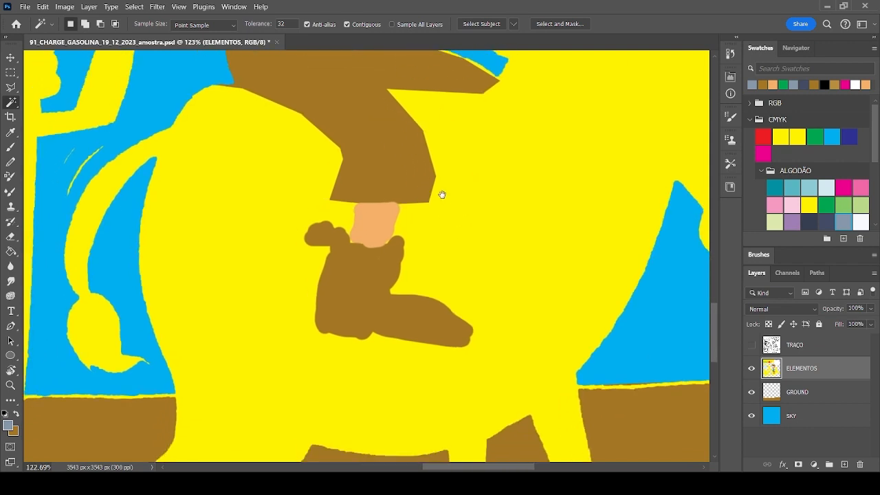
pyautogui.moveTo(322, 335); pyautogui.dragTo(326, 323)
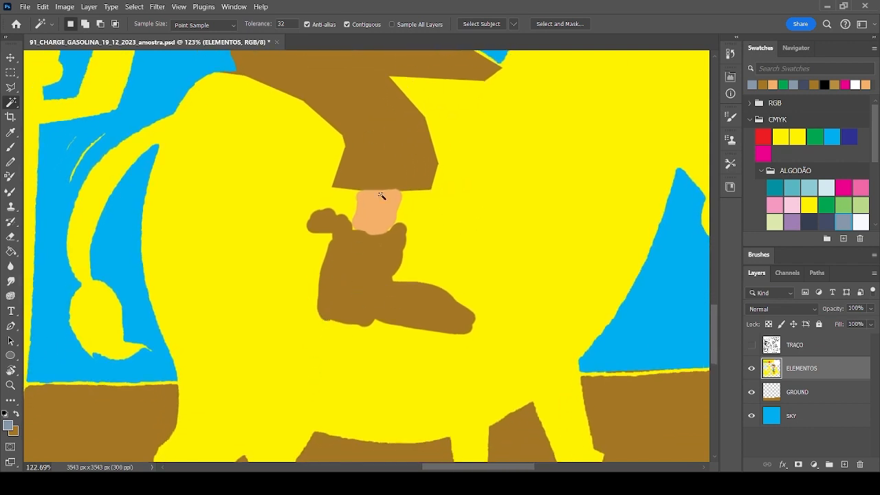
# - Try selecting the trousers' brown flat with the Magic Wand, and clear the selection
pyautogui.scroll(4, 373, 176)
pyautogui.click(368, 250)
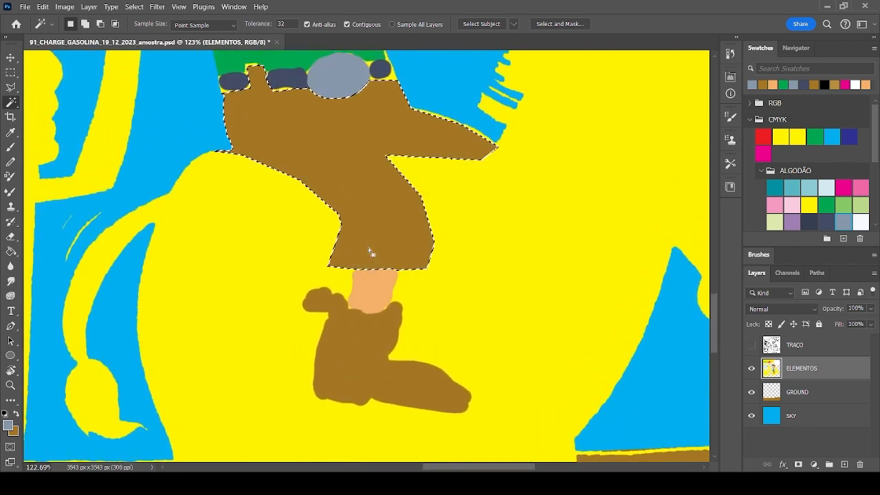
pyautogui.hotkey('ctrl', 'd')
# - Select the connected yellow area covering the donkey on the ELEMENTOS layer with the Magic Wand
pyautogui.moveTo(401, 189); pyautogui.dragTo(469, 363)
pyautogui.moveTo(362, 184); pyautogui.dragTo(387, 76)
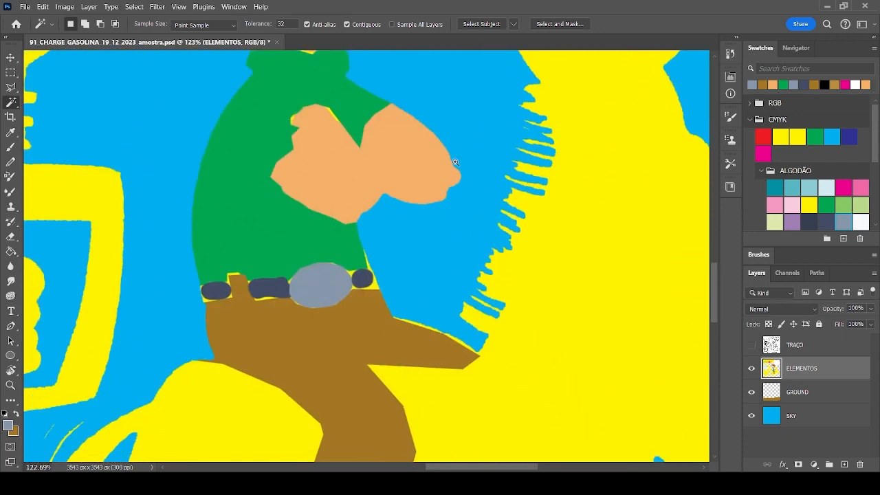
pyautogui.moveTo(403, 255); pyautogui.dragTo(336, 149)
pyautogui.moveTo(393, 276); pyautogui.dragTo(383, 186)
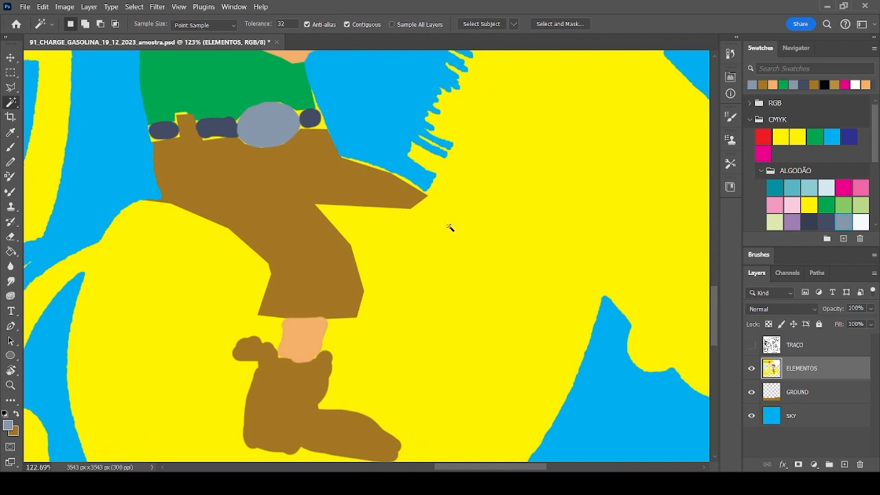
pyautogui.moveTo(485, 238); pyautogui.dragTo(451, 239)
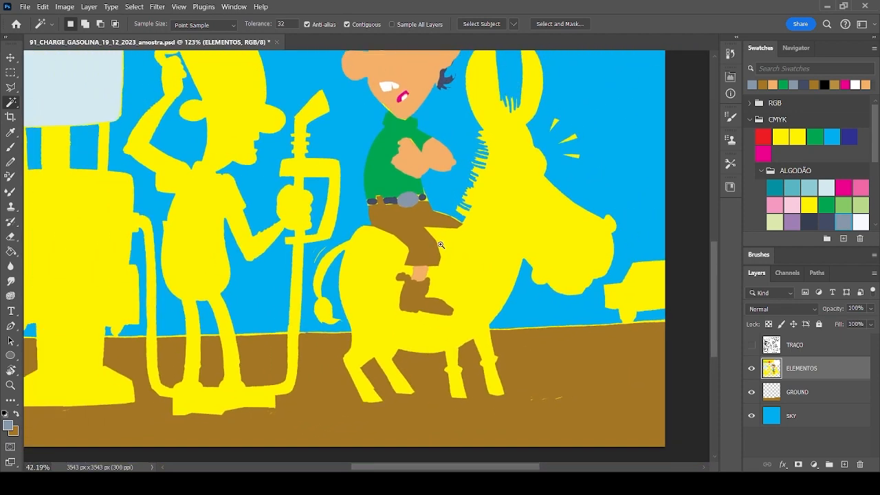
pyautogui.moveTo(486, 210); pyautogui.dragTo(481, 243)
pyautogui.click(495, 238)
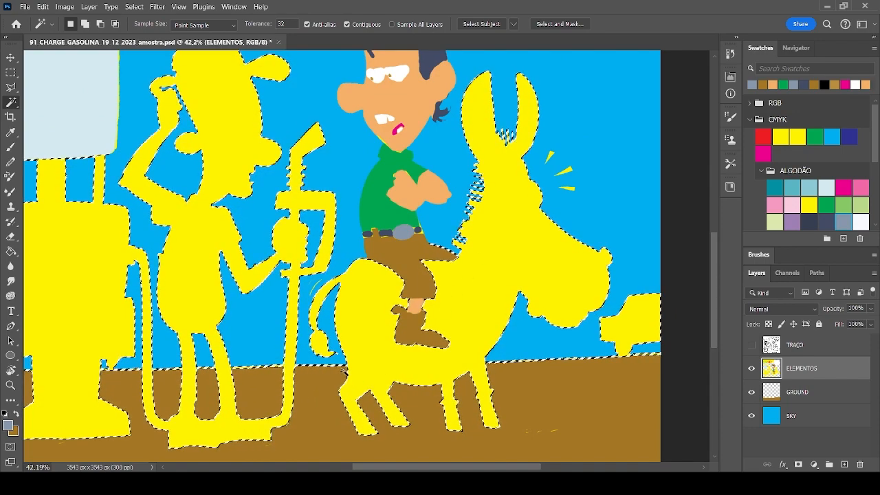
# - Clear the selection and cut away the yellow horizon strip where it touches the donkey's hindquarters, using the Polygonal Lasso
pyautogui.keyDown('ctrl'); pyautogui.click(344, 372); pyautogui.keyUp('ctrl')
pyautogui.keyDown('ctrl'); pyautogui.click(344, 372); pyautogui.keyUp('ctrl')
pyautogui.keyDown('ctrl'); pyautogui.click(343, 371); pyautogui.keyUp('ctrl')
pyautogui.keyDown('ctrl'); pyautogui.click(344, 372); pyautogui.keyUp('ctrl')
pyautogui.keyDown('ctrl'); pyautogui.click(344, 371); pyautogui.keyUp('ctrl')
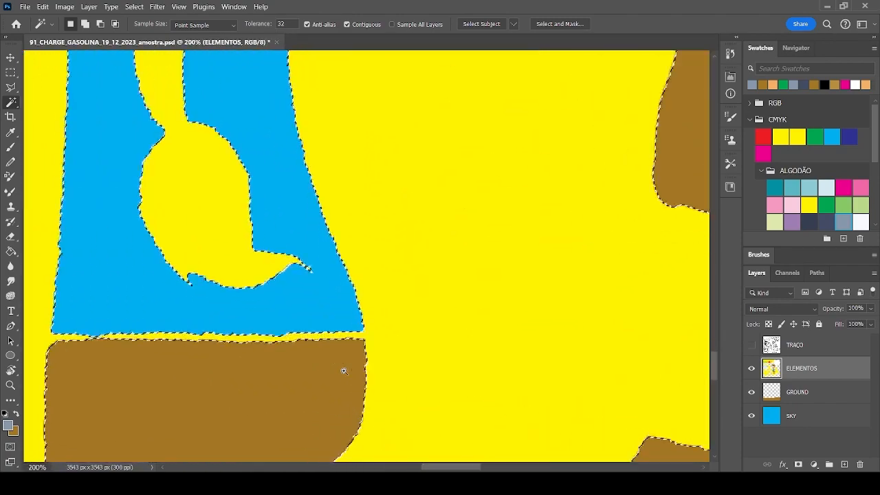
pyautogui.keyDown('ctrl'); pyautogui.click(344, 372); pyautogui.keyUp('ctrl')
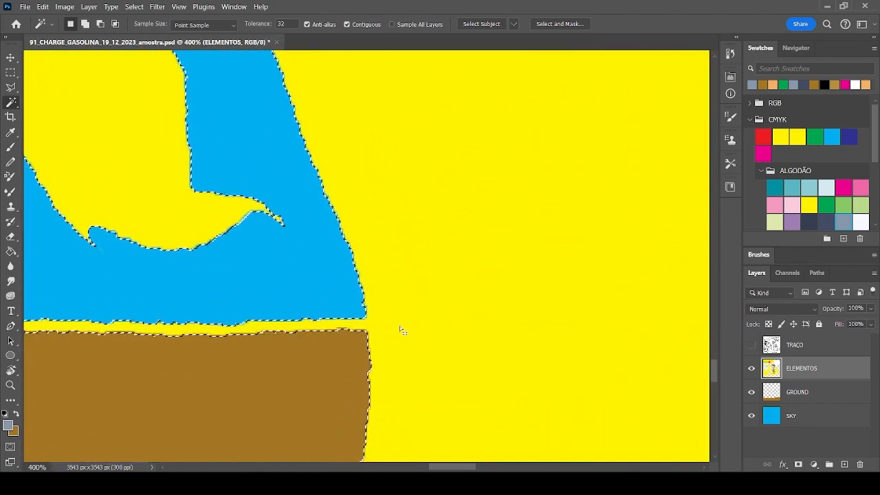
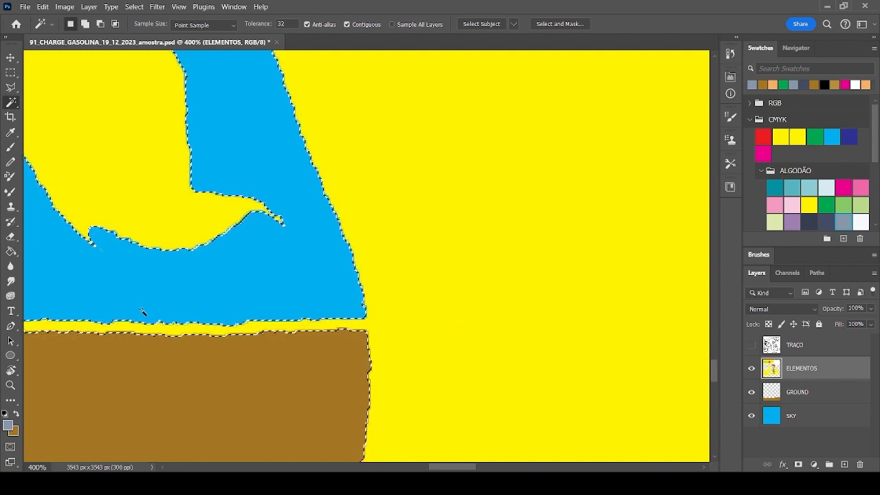
pyautogui.moveTo(446, 316); pyautogui.dragTo(443, 338)
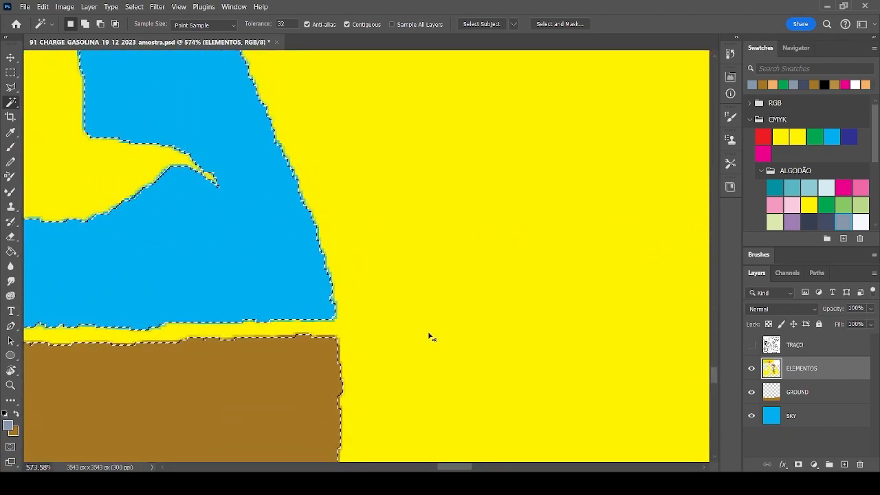
pyautogui.hotkey('ctrl', 'd')
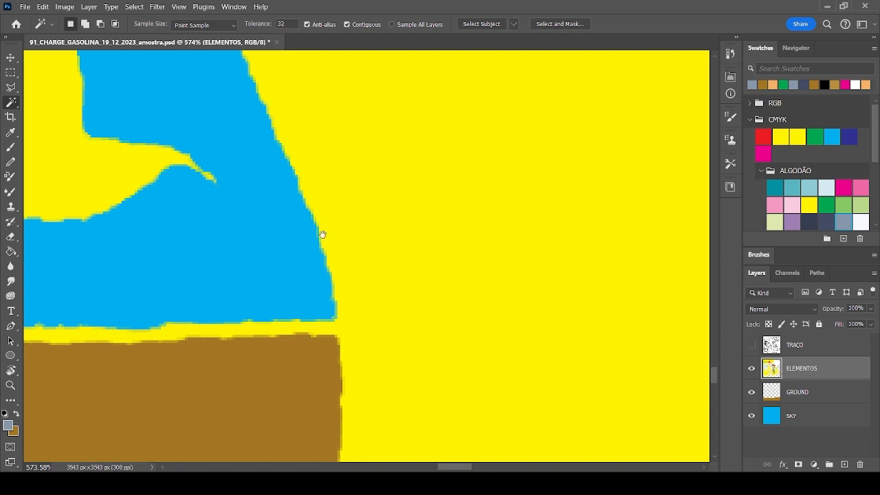
pyautogui.moveTo(322, 234); pyautogui.dragTo(397, 202)
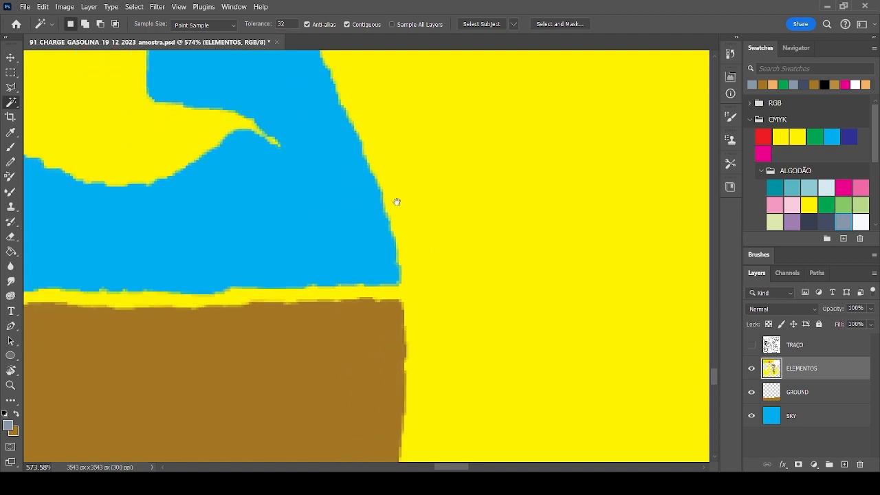
pyautogui.click(10, 89)
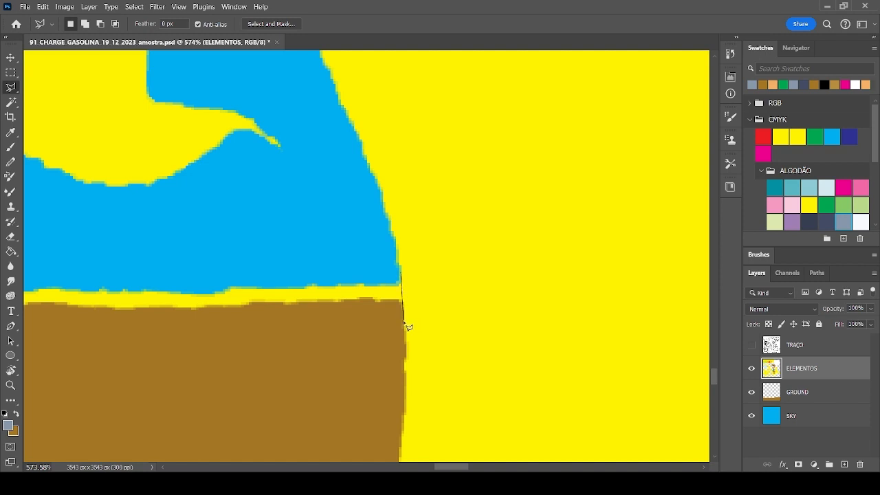
pyautogui.click(400, 272)
pyautogui.moveTo(510, 258); pyautogui.dragTo(121, 238)
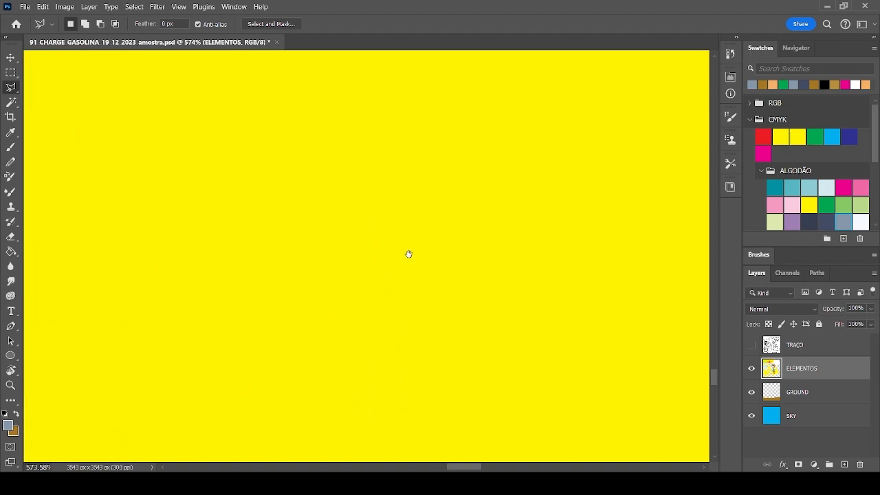
# - Outline the yellow horizon strip where it meets the donkey's foreleg with the Polygonal Lasso, delete it, and deselect
pyautogui.moveTo(409, 254); pyautogui.dragTo(76, 255)
pyautogui.scroll(-10, 189, 222)
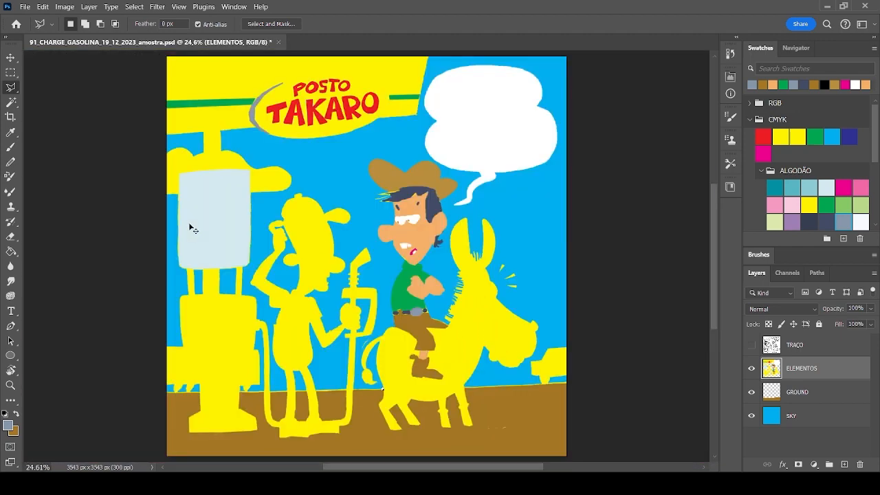
pyautogui.scroll(5, 467, 390)
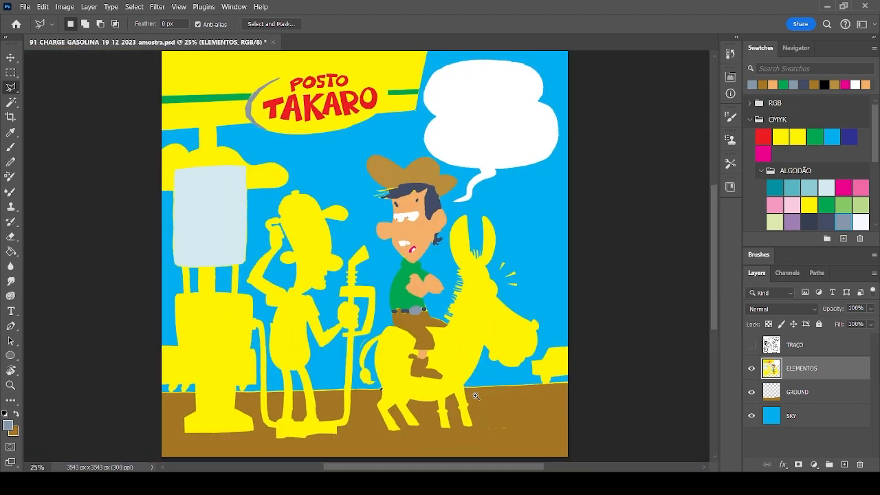
pyautogui.scroll(2, 461, 385)
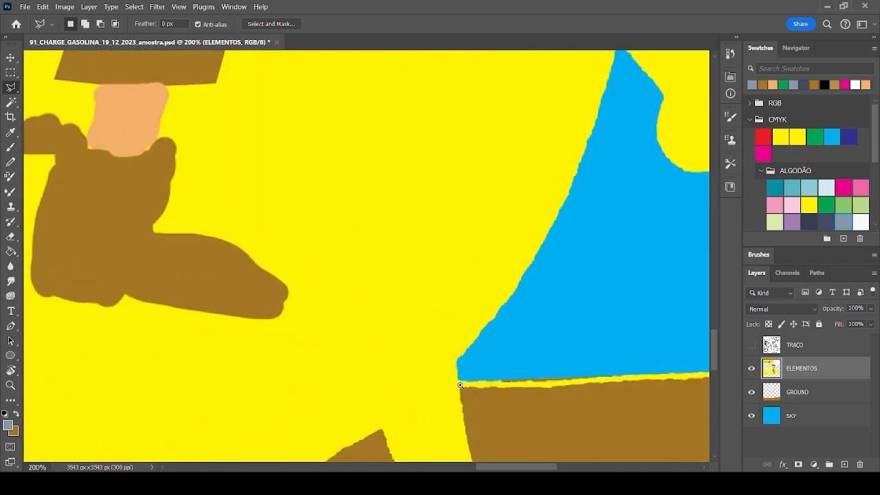
pyautogui.scroll(1, 464, 389)
pyautogui.press('shift')
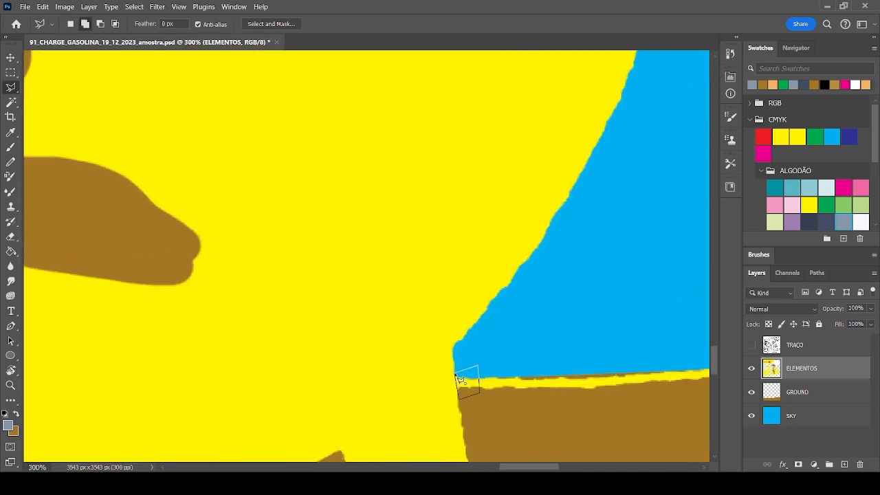
pyautogui.click(457, 376)
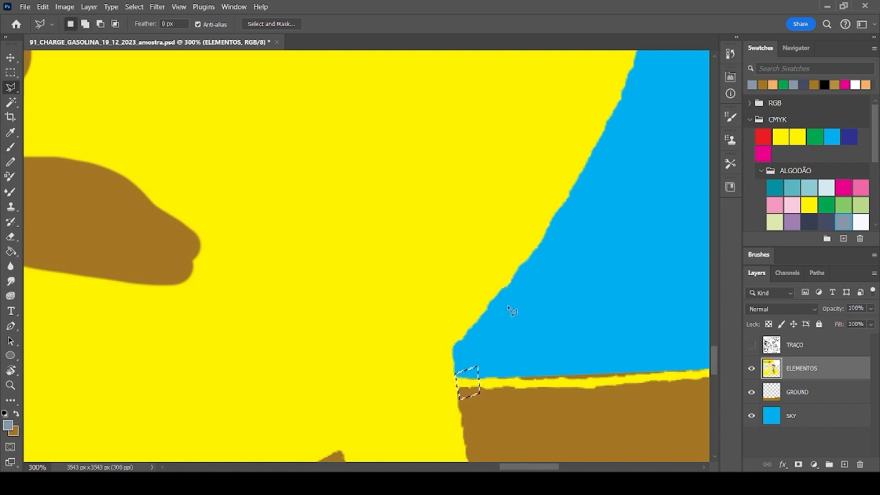
pyautogui.press('Delete')
pyautogui.hotkey('ctrl', 'd')
# - Erase a bit more of the yellow horizon strip in front of the donkey's foreleg with a size 20 Eraser
pyautogui.press('e')
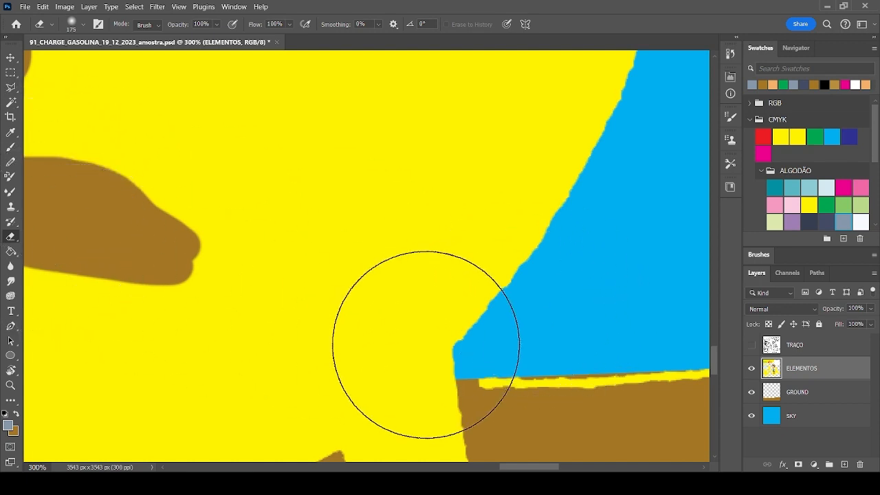
pyautogui.press('[')
pyautogui.press('[')
pyautogui.press('[')
pyautogui.press('[')
pyautogui.press('[')
pyautogui.press('[')
pyautogui.press('[')
pyautogui.press('[')
pyautogui.press('[')
pyautogui.press('[')
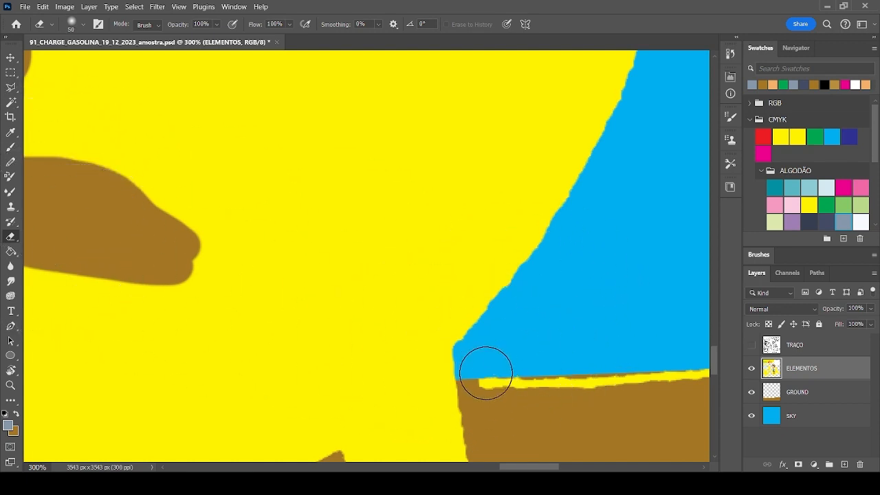
pyautogui.press('[')
pyautogui.moveTo(472, 375); pyautogui.dragTo(481, 376)
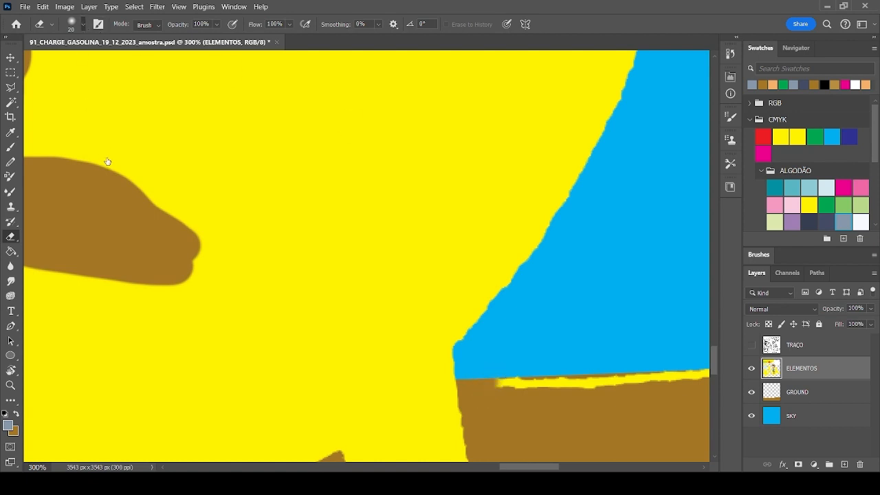
pyautogui.press('b')
pyautogui.moveTo(494, 392); pyautogui.dragTo(491, 369)
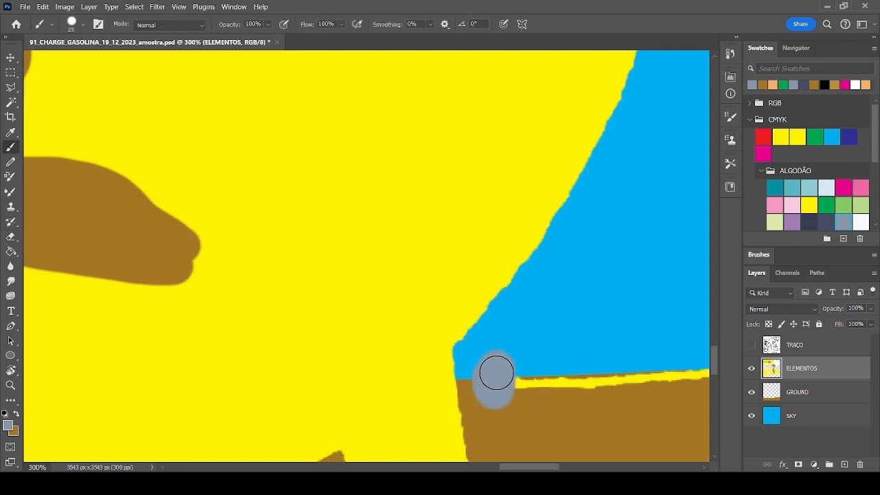
pyautogui.hotkey('ctrl', 'z')
pyautogui.press('e')
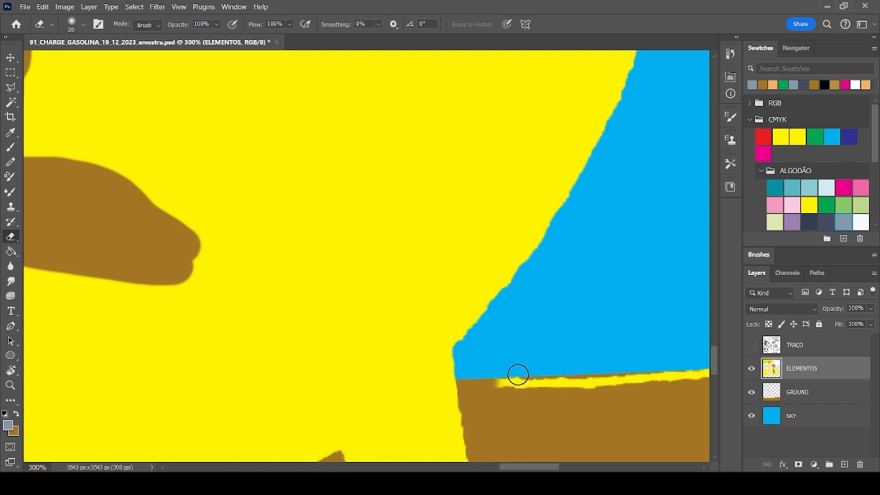
# - Widen the erased gap beside the donkey's foreleg and erase the yellow horizon strip between its hindquarters and the pump hose
pyautogui.moveTo(518, 374); pyautogui.dragTo(498, 386)
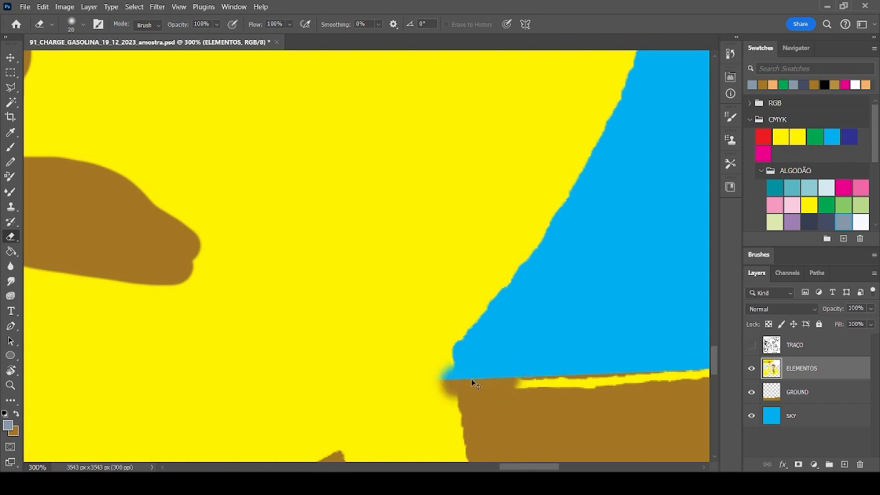
pyautogui.hscroll(-10, 254, 283)
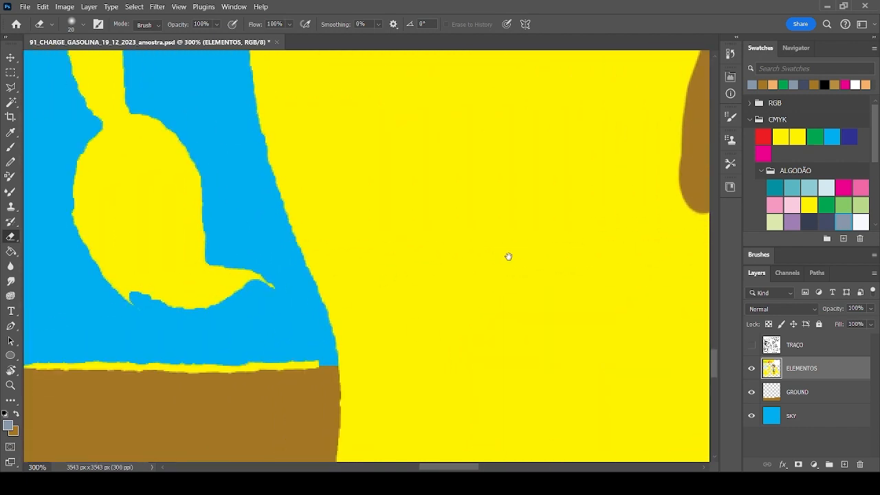
pyautogui.moveTo(365, 378); pyautogui.dragTo(377, 352)
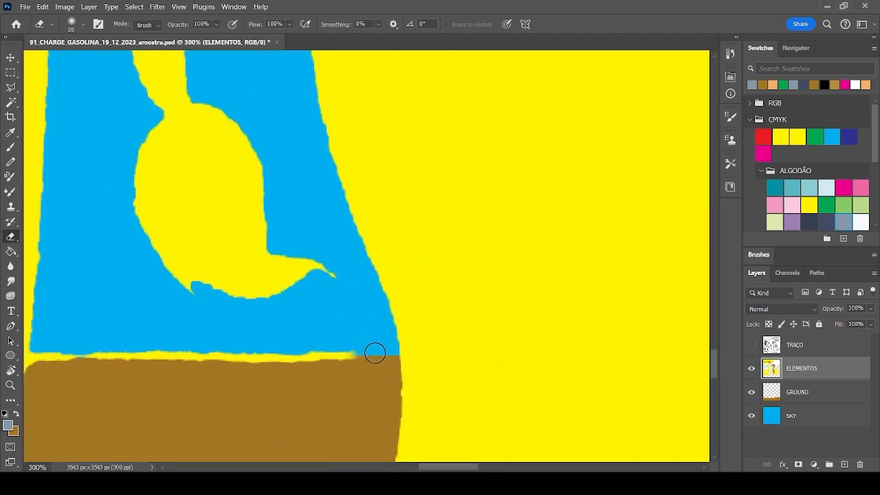
pyautogui.moveTo(375, 352)
pyautogui.mouseDown()
pyautogui.moveTo(77, 358)
pyautogui.moveTo(267, 358)
pyautogui.mouseUp()
pyautogui.moveTo(131, 363)
pyautogui.mouseDown()
pyautogui.moveTo(55, 356)
pyautogui.moveTo(44, 368)
pyautogui.mouseUp()
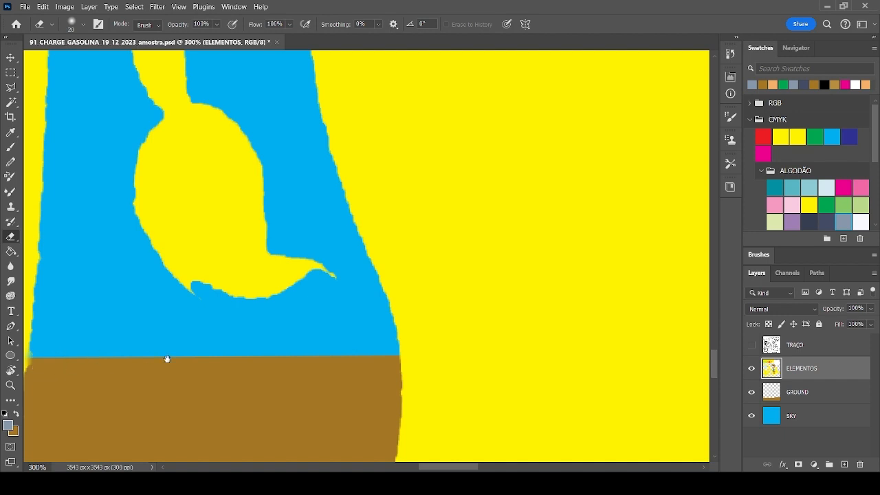
# - Erase the remaining yellow horizon strip from in front of the donkey's foreleg to the car's wheel
pyautogui.moveTo(168, 359)
pyautogui.mouseDown()
pyautogui.moveTo(389, 346)
pyautogui.moveTo(298, 338)
pyautogui.moveTo(378, 336)
pyautogui.moveTo(159, 303)
pyautogui.moveTo(420, 305)
pyautogui.moveTo(107, 319)
pyautogui.moveTo(118, 282)
pyautogui.mouseUp()
pyautogui.scroll(-5, 347, 279)
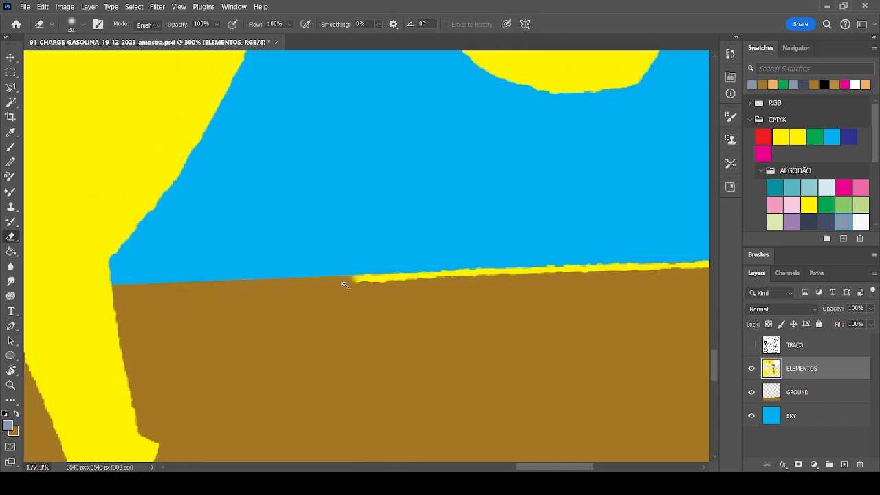
pyautogui.moveTo(299, 288)
pyautogui.mouseDown()
pyautogui.moveTo(383, 275)
pyautogui.moveTo(376, 278)
pyautogui.mouseUp()
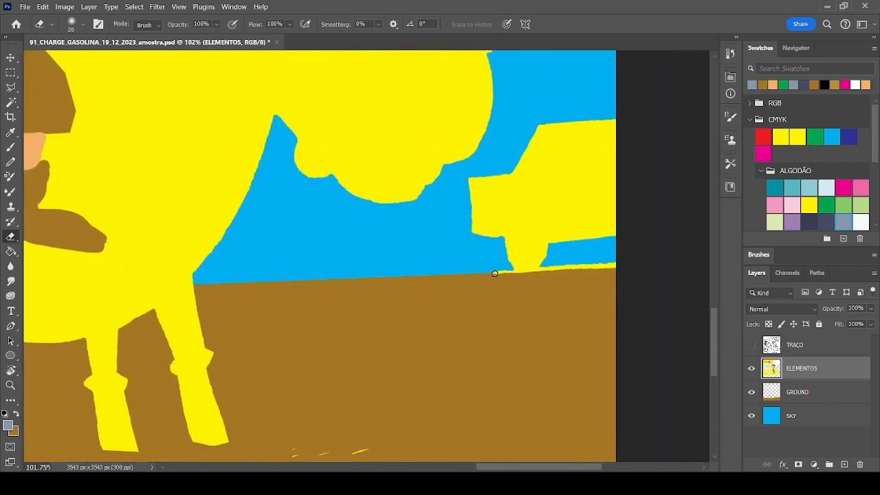
pyautogui.moveTo(239, 279); pyautogui.dragTo(433, 285)
# - Select the donkey's separated yellow flat on the ELEMENTOS layer with the Magic Wand
pyautogui.scroll(5, 433, 285)
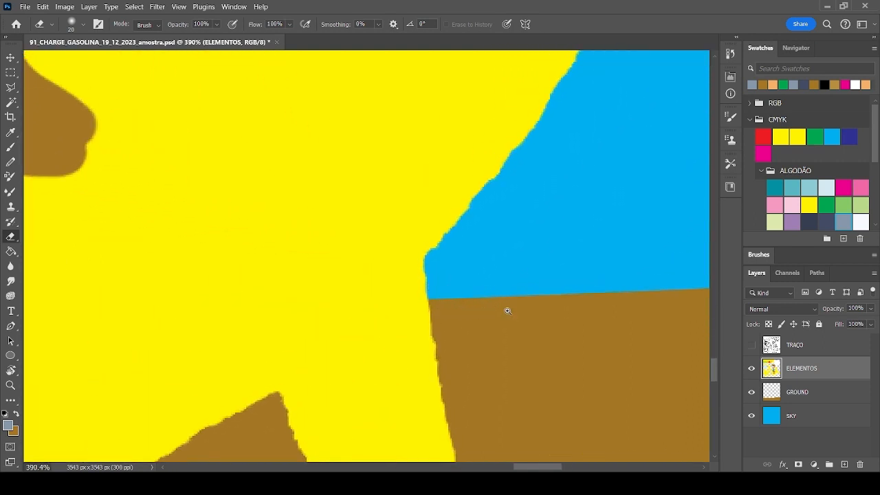
pyautogui.scroll(-6, 502, 309)
pyautogui.moveTo(397, 307); pyautogui.dragTo(377, 350)
pyautogui.scroll(-3, 458, 354)
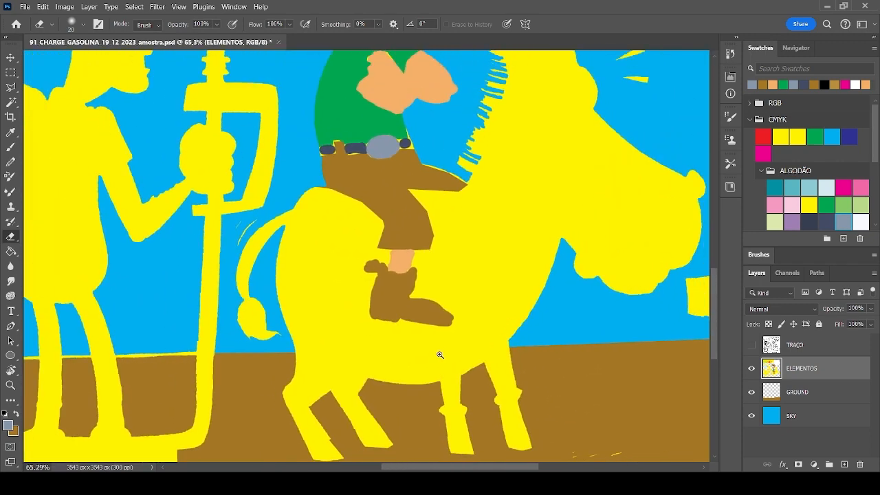
pyautogui.press('w')
pyautogui.click(493, 273)
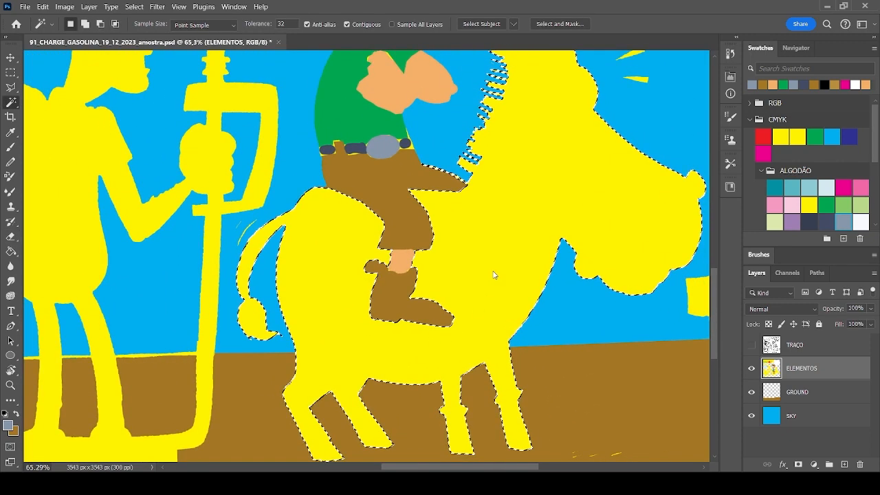
# - Show the TRAÇO layer and examine the selection outline around the donkey's head, mane, tail and legs against the line art
pyautogui.moveTo(495, 271); pyautogui.dragTo(504, 359)
pyautogui.moveTo(486, 306); pyautogui.dragTo(483, 383)
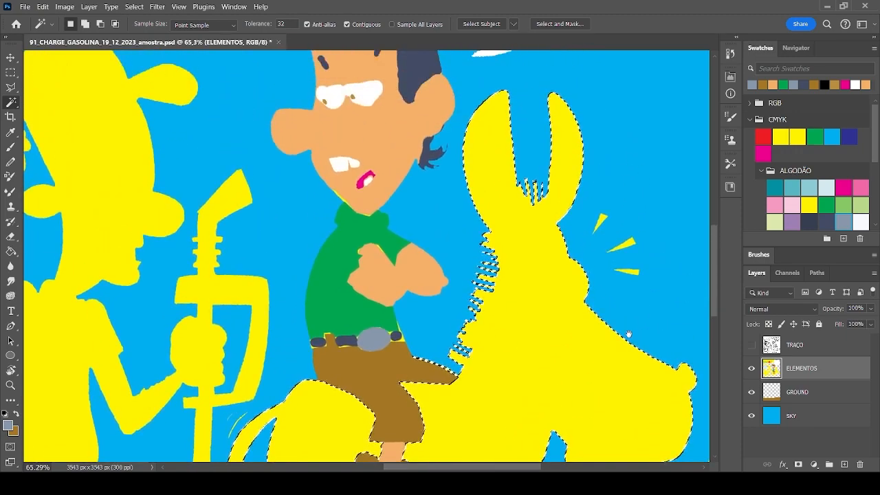
pyautogui.click(751, 345)
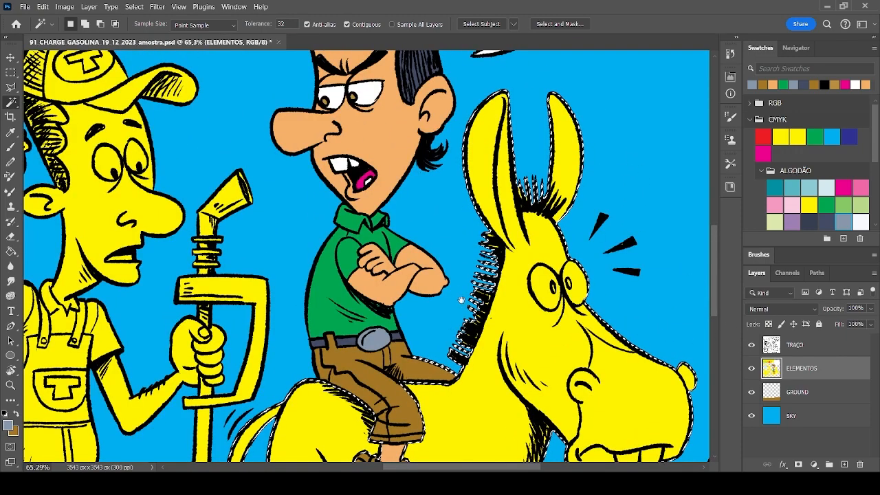
pyautogui.moveTo(437, 403)
pyautogui.mouseDown()
pyautogui.moveTo(447, 254)
pyautogui.moveTo(398, 249)
pyautogui.mouseUp()
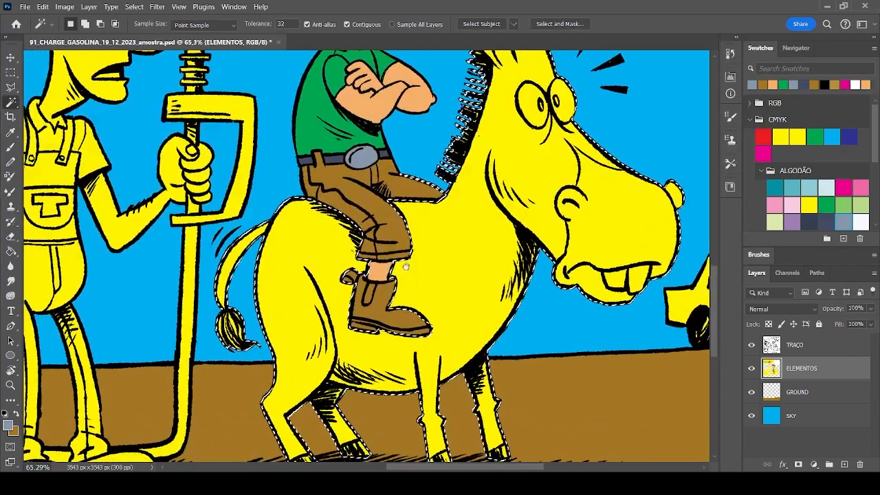
pyautogui.moveTo(229, 268); pyautogui.dragTo(293, 282)
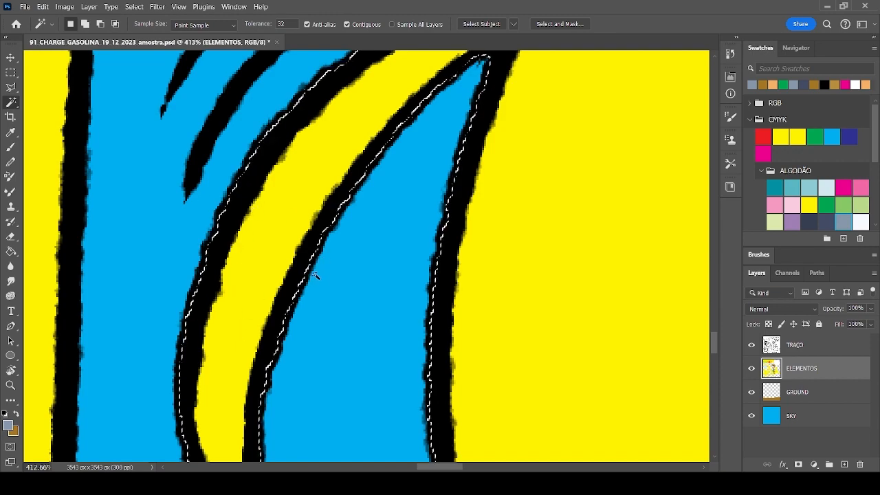
pyautogui.moveTo(392, 258); pyautogui.dragTo(303, 254)
pyautogui.moveTo(450, 246); pyautogui.dragTo(331, 186)
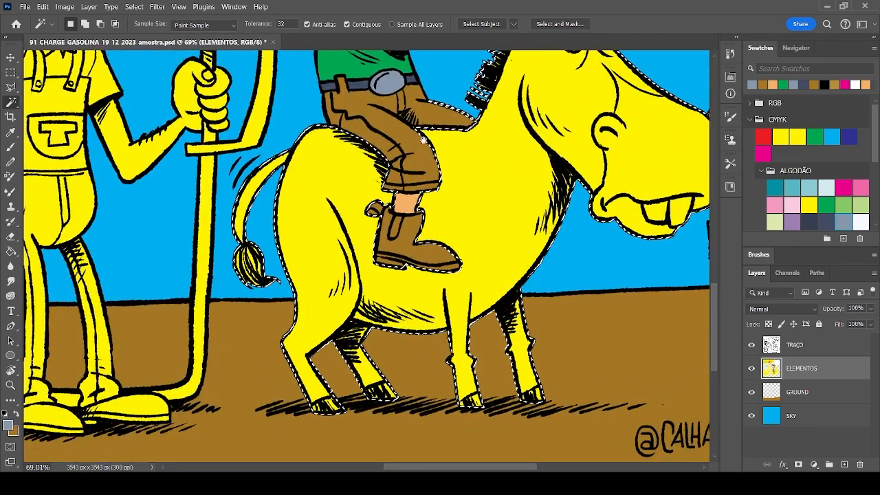
pyautogui.moveTo(410, 150); pyautogui.dragTo(393, 232)
pyautogui.moveTo(491, 240); pyautogui.dragTo(408, 256)
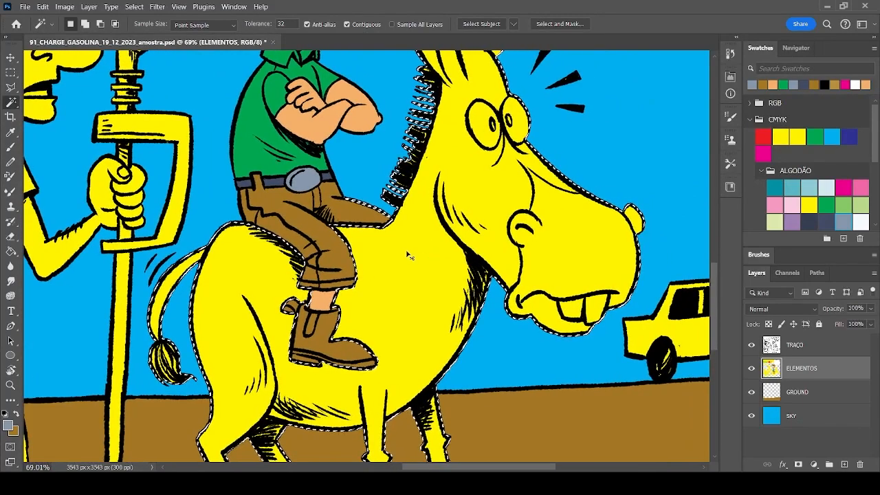
pyautogui.hotkey('ctrl', '-')
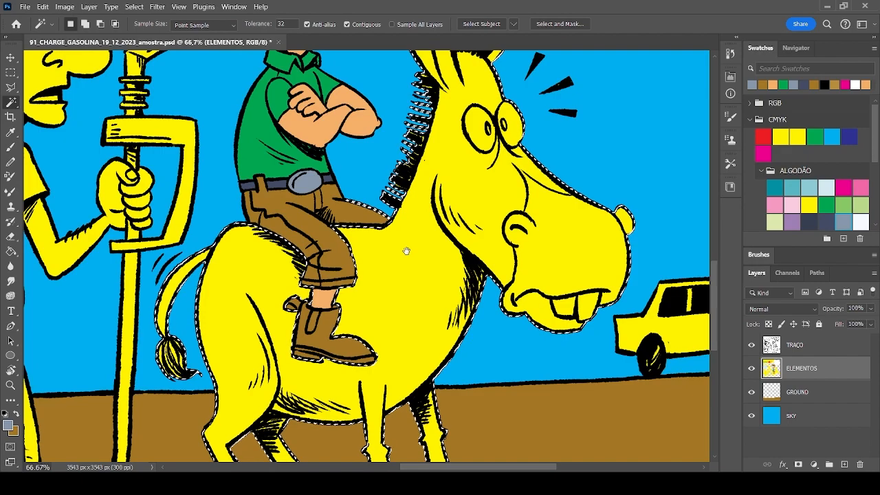
pyautogui.scroll(-3, 404, 248)
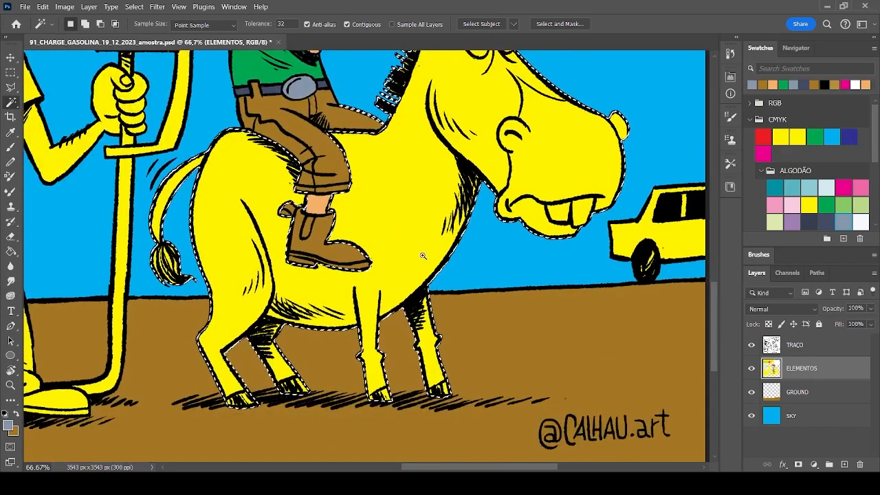
# - Switch to the Brush tool on the ELEMENTOS layer and enlarge the tip to 300 px for painting the selected donkey
pyautogui.keyDown('ctrl'); pyautogui.click(186, 254); pyautogui.keyUp('ctrl')
pyautogui.keyDown('ctrl'); pyautogui.click(186, 254); pyautogui.keyUp('ctrl')
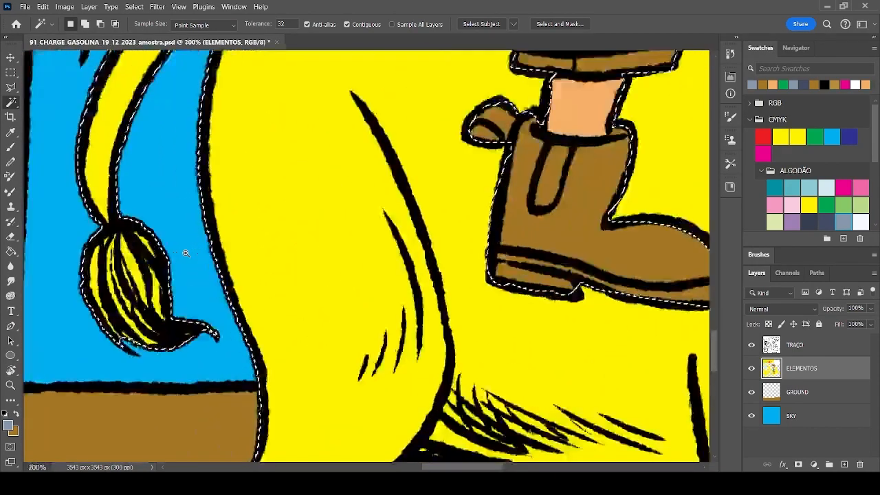
pyautogui.hotkey('ctrl', '0')
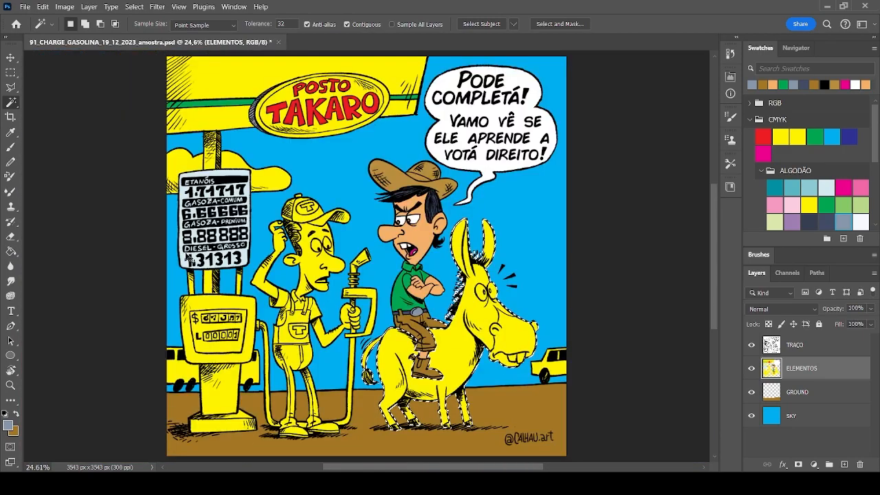
pyautogui.keyDown('ctrl'); pyautogui.click(412, 370); pyautogui.keyUp('ctrl')
pyautogui.keyDown('ctrl'); pyautogui.click(412, 371); pyautogui.keyUp('ctrl')
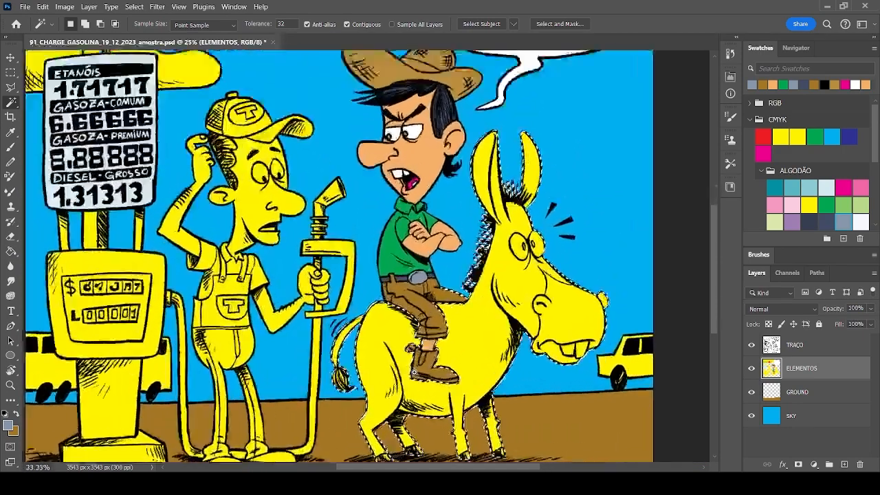
pyautogui.press('b')
pyautogui.keyDown('ctrl'); pyautogui.click(390, 368); pyautogui.keyUp('ctrl')
pyautogui.keyDown('ctrl'); pyautogui.click(391, 368); pyautogui.keyUp('ctrl')
pyautogui.moveTo(358, 342); pyautogui.dragTo(361, 297)
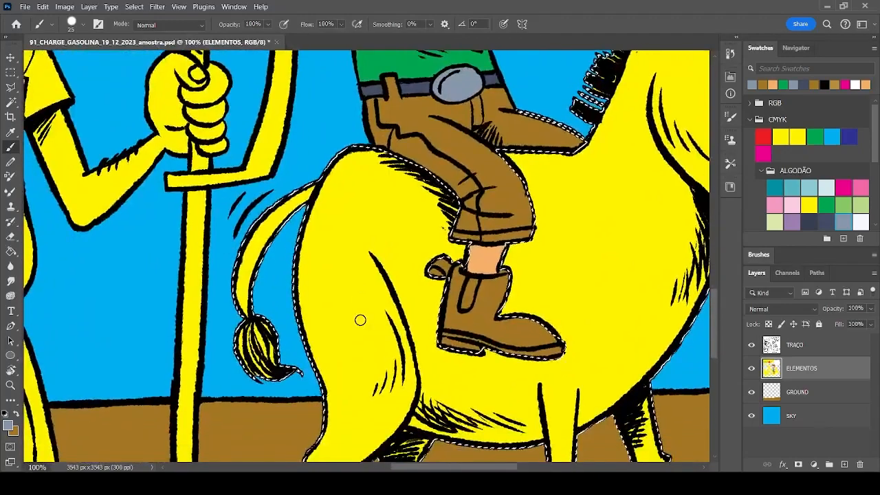
pyautogui.press(']')
pyautogui.press(']')
pyautogui.press(']')
pyautogui.press(']')
pyautogui.press(']')
pyautogui.press(']')
pyautogui.press(']')
pyautogui.press(']')
pyautogui.press(']')
pyautogui.press(']')
pyautogui.press(']')
pyautogui.press(']')
pyautogui.press(']')
pyautogui.press(']')
pyautogui.press(']')
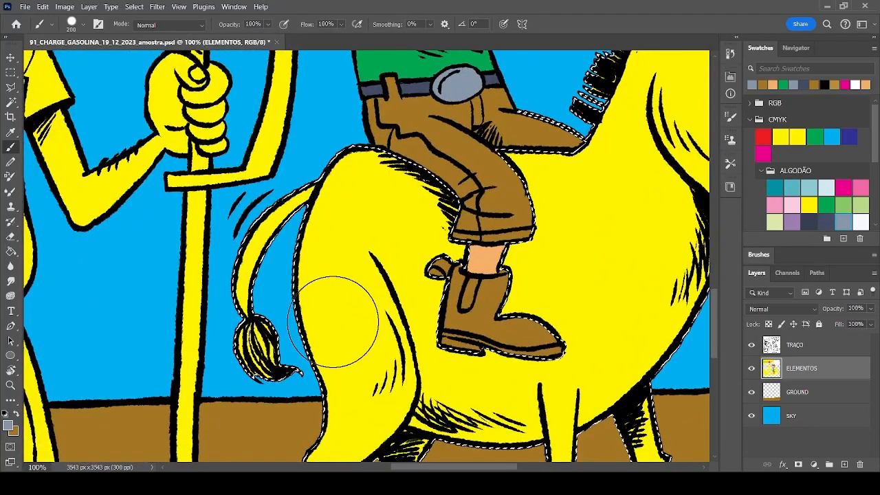
pyautogui.moveTo(321, 265); pyautogui.dragTo(343, 227)
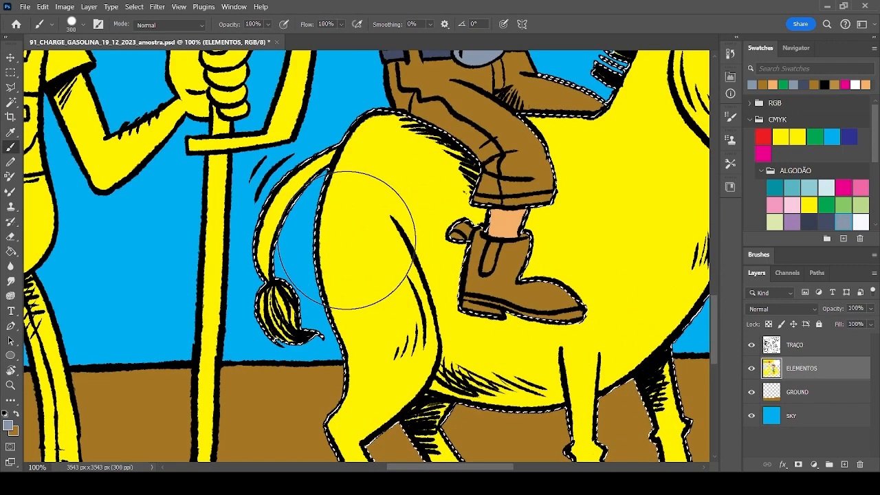
pyautogui.moveTo(318, 210)
pyautogui.mouseDown()
pyautogui.moveTo(309, 255)
pyautogui.moveTo(322, 259)
pyautogui.mouseUp()
pyautogui.hotkey('ctrl', 'z')
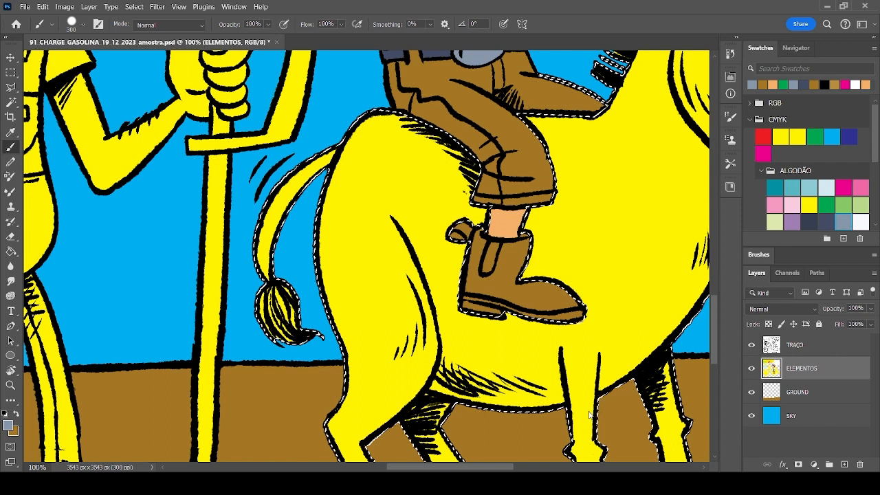
pyautogui.moveTo(344, 169)
pyautogui.mouseDown()
pyautogui.moveTo(324, 196)
pyautogui.moveTo(333, 195)
pyautogui.mouseUp()
pyautogui.hotkey('ctrl', 'z')
# - Paint soft grey-blue shading over the donkey's tail, hindquarters and chest inside the selection with a soft 300 px brush
pyautogui.moveTo(335, 169)
pyautogui.mouseDown()
pyautogui.moveTo(321, 230)
pyautogui.moveTo(335, 271)
pyautogui.moveTo(358, 187)
pyautogui.moveTo(313, 155)
pyautogui.moveTo(311, 143)
pyautogui.mouseUp()
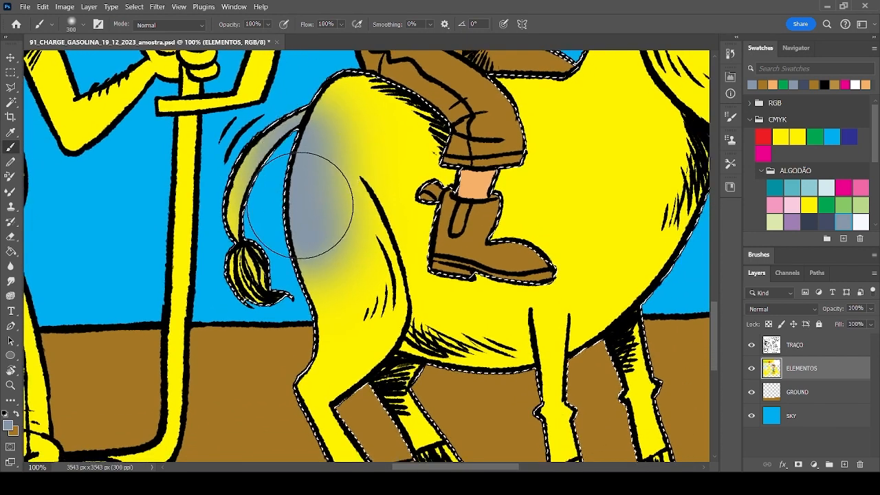
pyautogui.moveTo(301, 204)
pyautogui.mouseDown()
pyautogui.moveTo(287, 186)
pyautogui.moveTo(317, 313)
pyautogui.moveTo(311, 351)
pyautogui.moveTo(307, 216)
pyautogui.mouseUp()
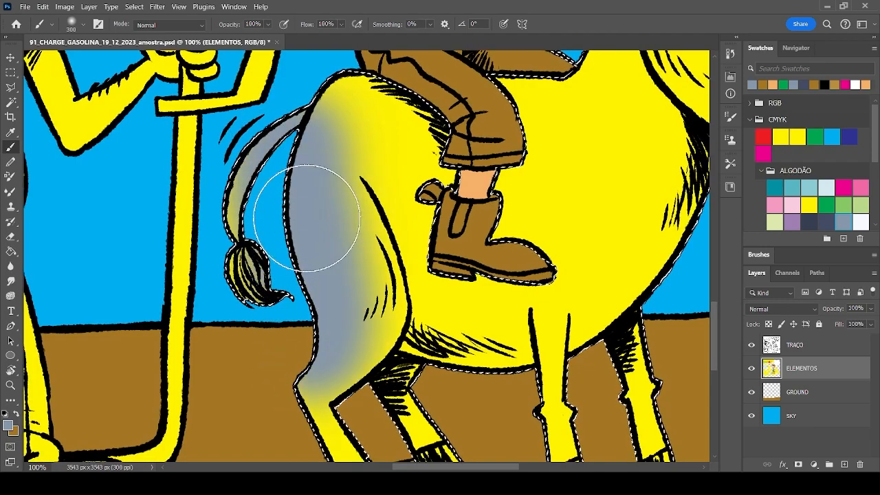
pyautogui.moveTo(356, 185)
pyautogui.mouseDown()
pyautogui.moveTo(243, 220)
pyautogui.moveTo(299, 201)
pyautogui.moveTo(233, 204)
pyautogui.mouseUp()
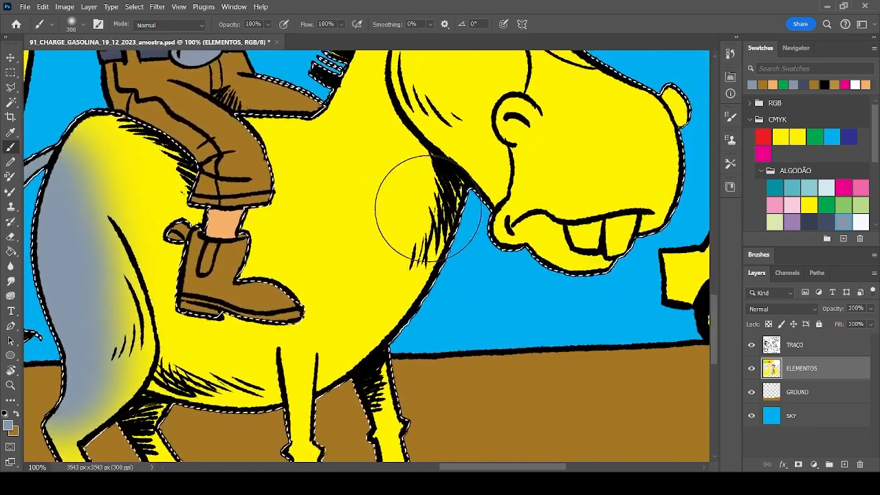
pyautogui.moveTo(413, 197)
pyautogui.mouseDown()
pyautogui.moveTo(417, 271)
pyautogui.moveTo(423, 186)
pyautogui.moveTo(375, 180)
pyautogui.moveTo(332, 203)
pyautogui.mouseUp()
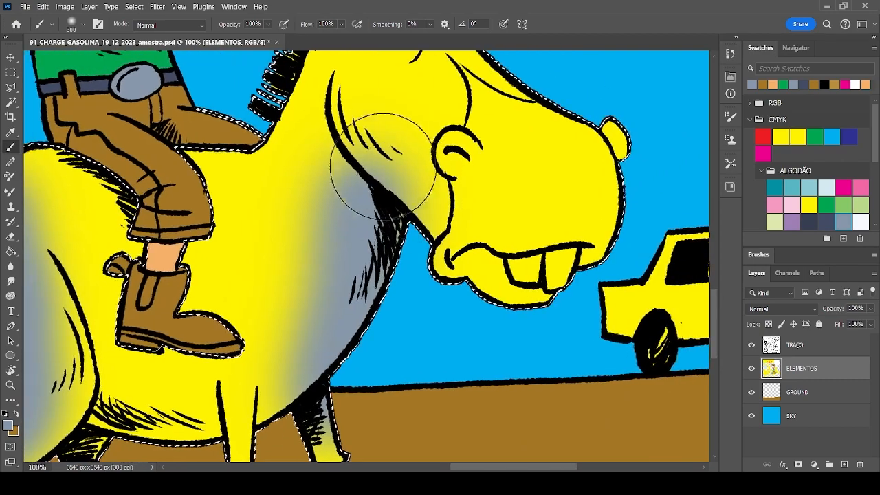
# - Paint the donkey's jaw, cheek and muzzle grey-blue with the soft 300 px brush
pyautogui.moveTo(436, 161)
pyautogui.mouseDown()
pyautogui.moveTo(472, 311)
pyautogui.moveTo(428, 269)
pyautogui.moveTo(405, 228)
pyautogui.moveTo(614, 310)
pyautogui.mouseUp()
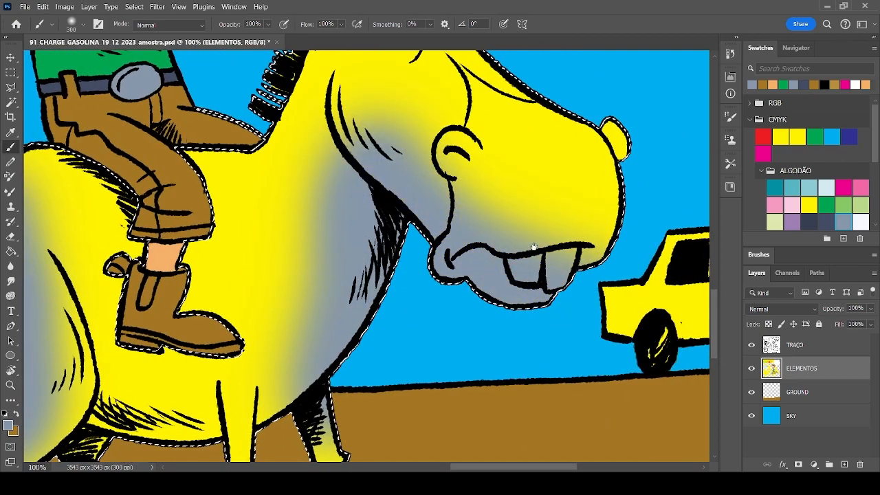
pyautogui.moveTo(465, 211)
pyautogui.mouseDown()
pyautogui.moveTo(610, 275)
pyautogui.moveTo(509, 256)
pyautogui.mouseUp()
pyautogui.moveTo(573, 250); pyautogui.dragTo(502, 239)
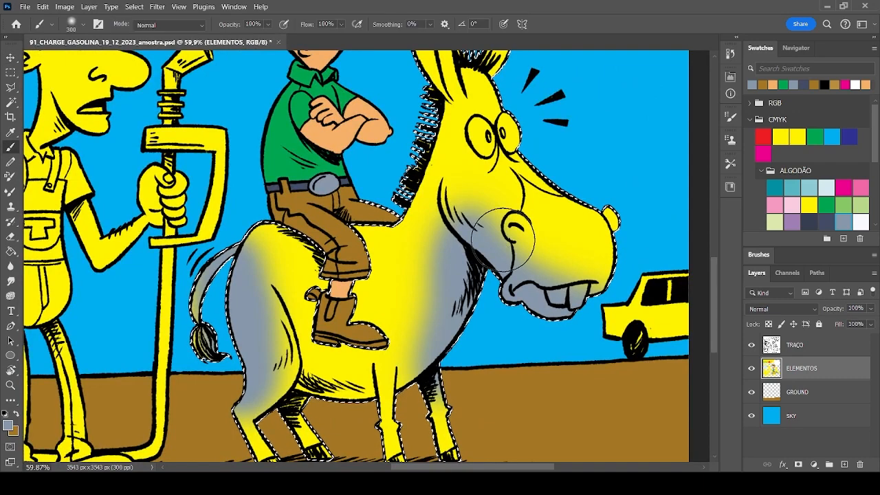
pyautogui.moveTo(504, 184); pyautogui.dragTo(482, 188)
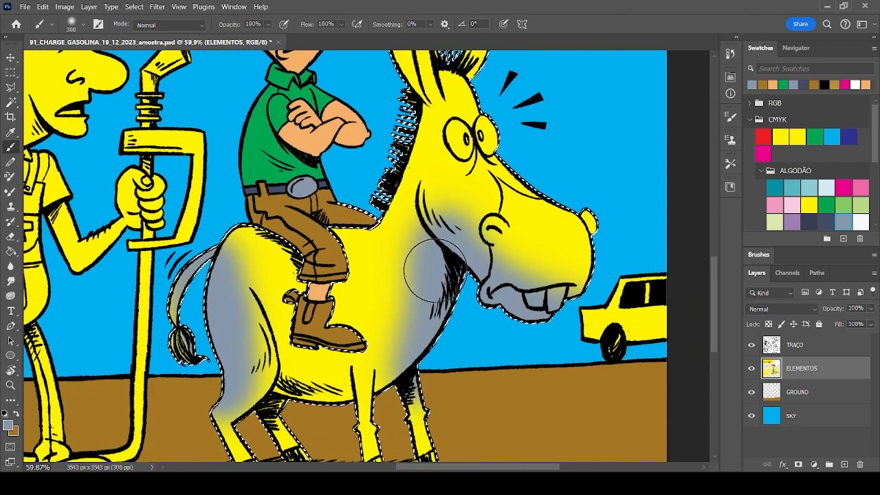
pyautogui.moveTo(435, 271); pyautogui.dragTo(472, 225)
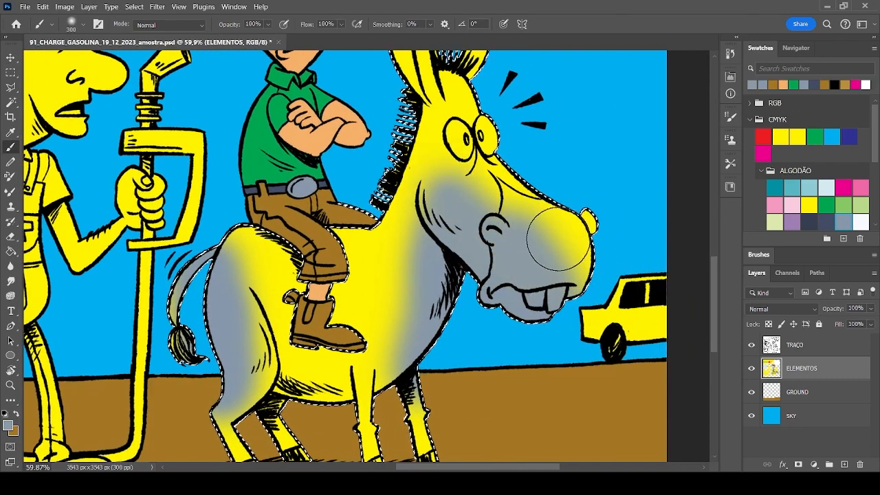
pyautogui.moveTo(487, 203); pyautogui.dragTo(511, 223)
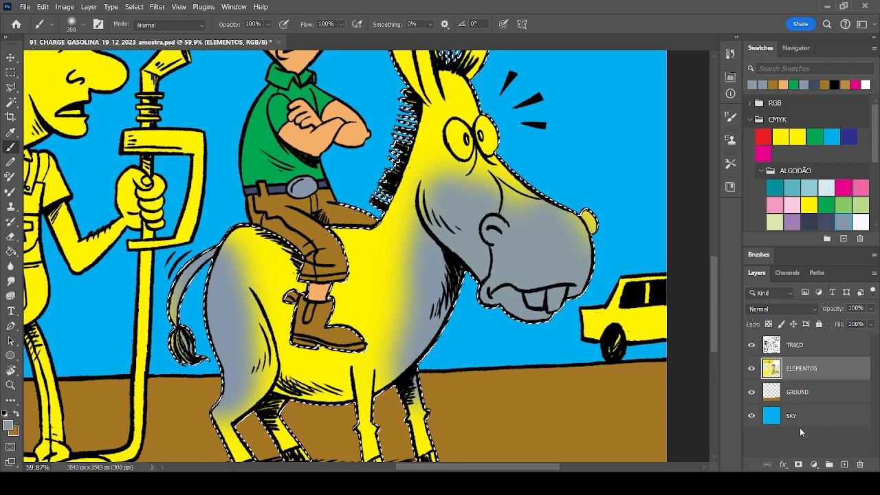
# - Choose a speckled brush tip and enlarge it to 175 px for texturing the donkey
pyautogui.click(666, 378)
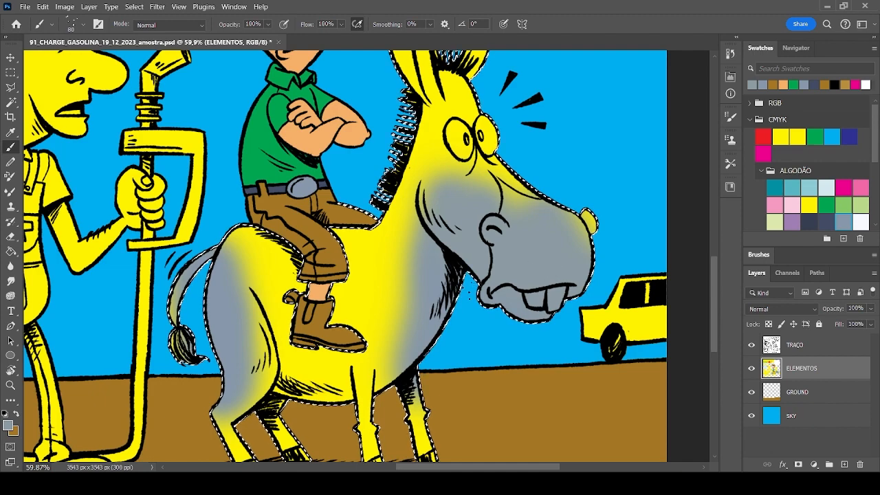
pyautogui.scroll(1, 519, 227)
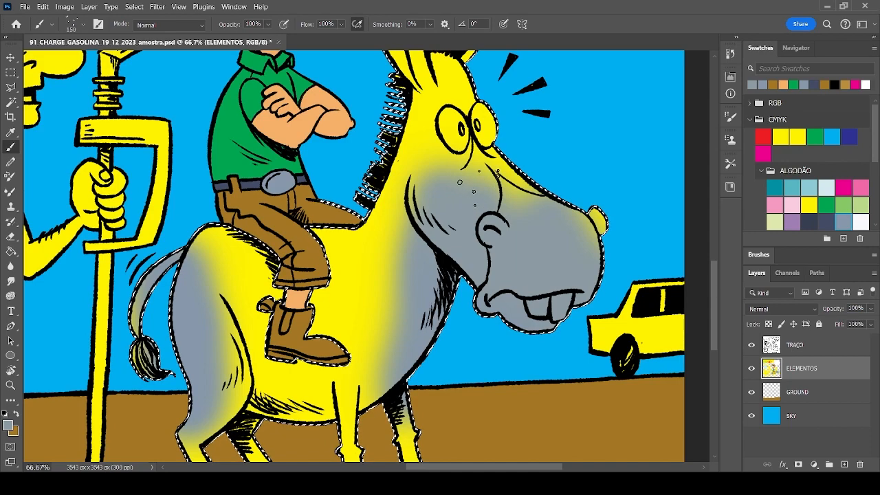
pyautogui.moveTo(458, 161); pyautogui.dragTo(463, 235)
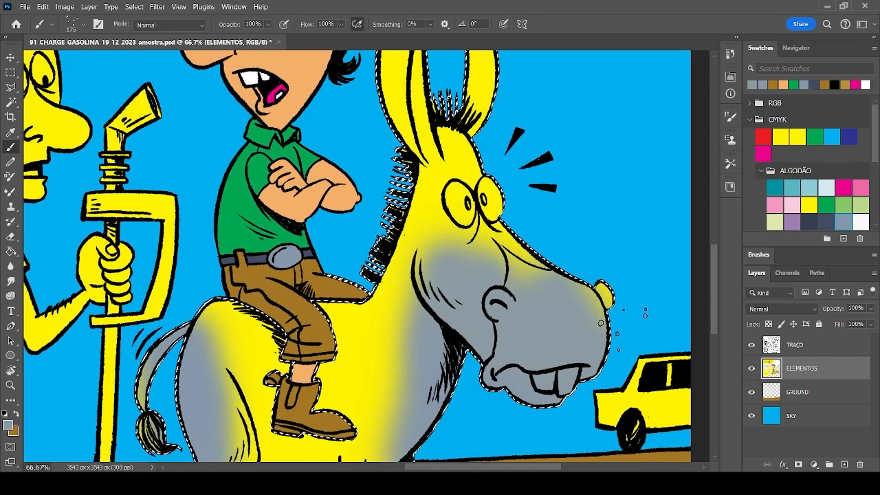
pyautogui.hotkey('ctrl', 'd')
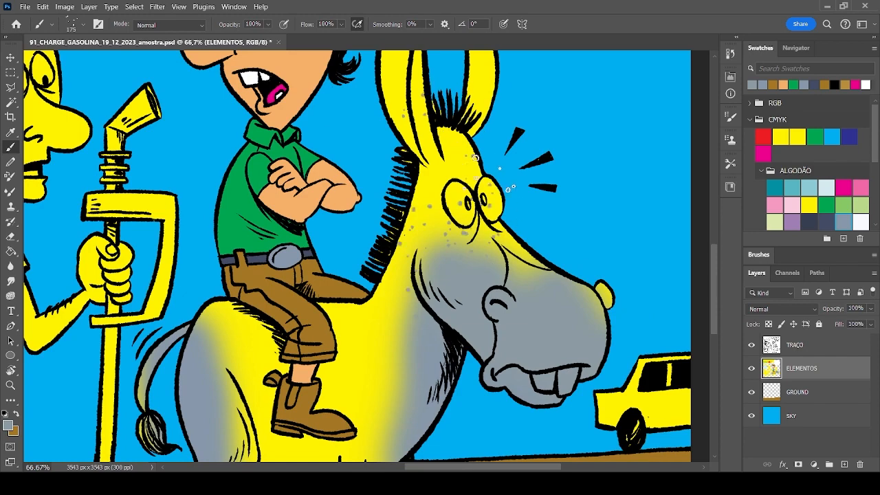
pyautogui.hotkey('ctrl', 'z')
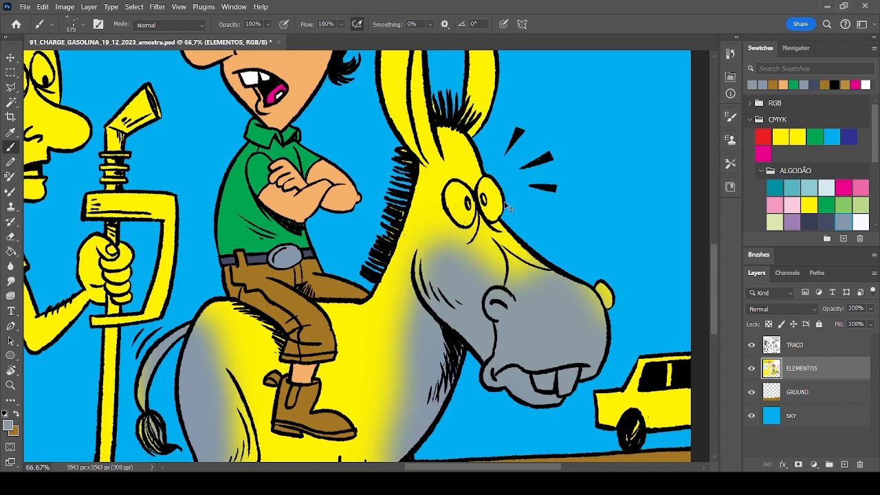
pyautogui.hotkey('ctrl', 'z')
# - Spatter grey-blue speckles over the donkey's forehead, eyes, neck, body and legs with the 175 px textured brush
pyautogui.moveTo(485, 243); pyautogui.dragTo(437, 190)
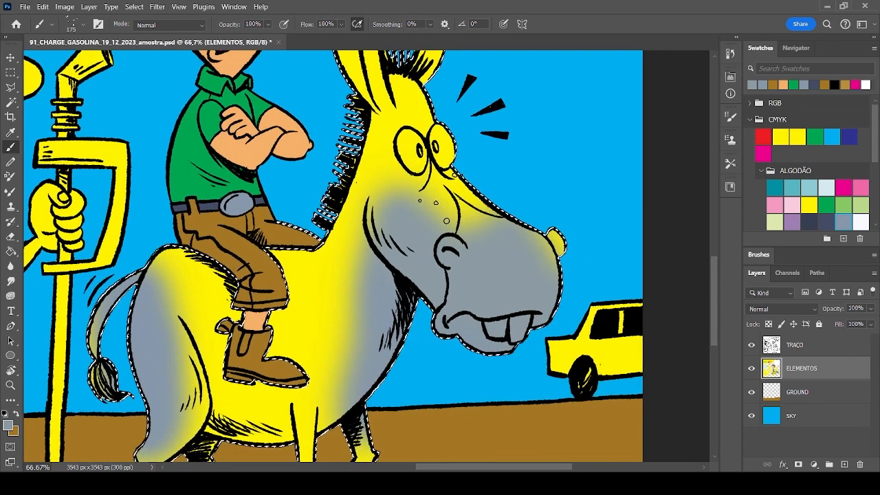
pyautogui.moveTo(450, 222)
pyautogui.mouseDown()
pyautogui.moveTo(424, 103)
pyautogui.moveTo(442, 237)
pyautogui.moveTo(449, 203)
pyautogui.mouseUp()
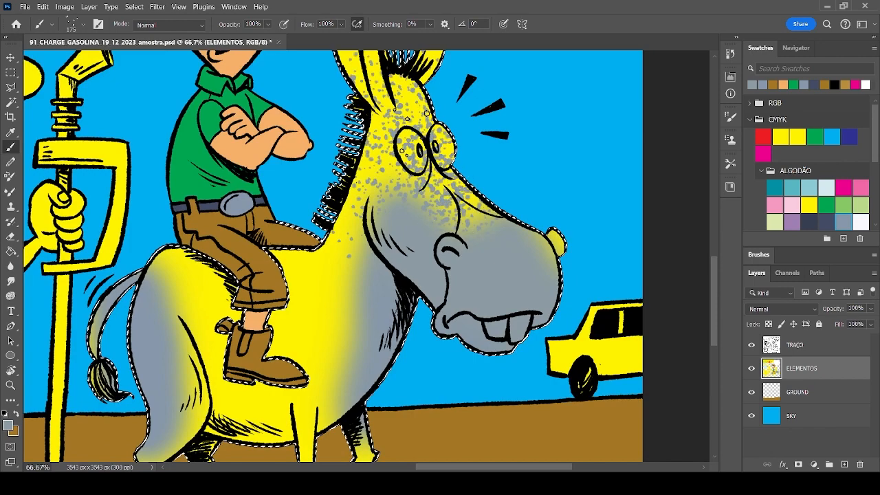
pyautogui.moveTo(415, 133)
pyautogui.mouseDown()
pyautogui.moveTo(453, 289)
pyautogui.moveTo(375, 328)
pyautogui.moveTo(380, 371)
pyautogui.moveTo(368, 260)
pyautogui.moveTo(369, 299)
pyautogui.moveTo(388, 313)
pyautogui.moveTo(398, 227)
pyautogui.moveTo(311, 179)
pyautogui.mouseUp()
pyautogui.moveTo(320, 252)
pyautogui.mouseDown()
pyautogui.moveTo(227, 229)
pyautogui.moveTo(344, 207)
pyautogui.mouseUp()
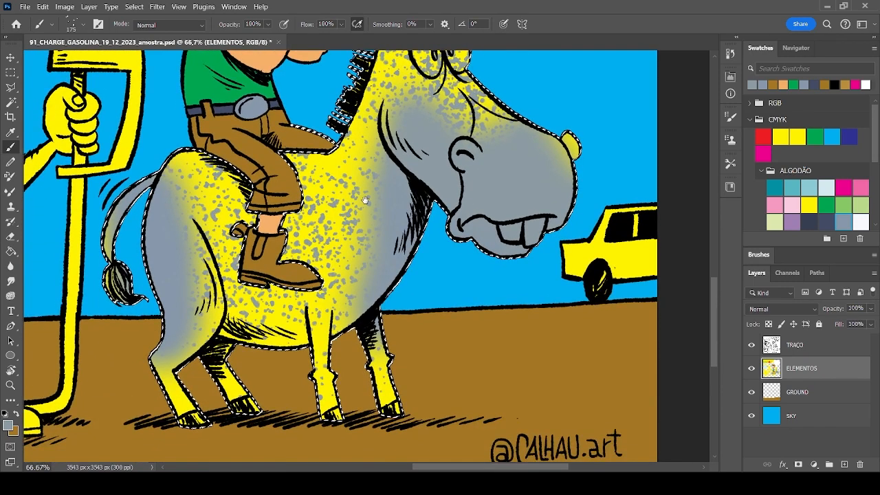
# - Hide the selection outline and examine the speckled texture on the donkey's body, legs and head
pyautogui.hotkey('ctrl', 'd')
pyautogui.moveTo(489, 131); pyautogui.dragTo(509, 208)
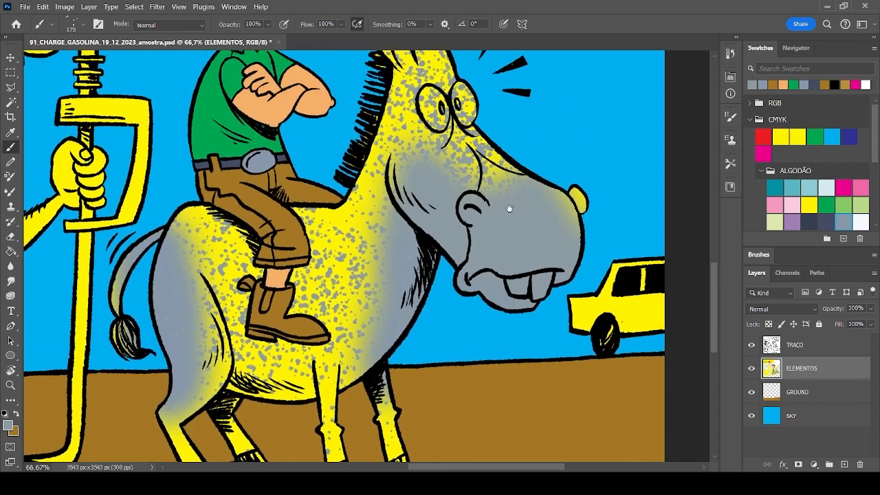
pyautogui.moveTo(385, 224); pyautogui.dragTo(406, 226)
pyautogui.moveTo(401, 258)
pyautogui.mouseDown()
pyautogui.moveTo(493, 172)
pyautogui.moveTo(525, 188)
pyautogui.moveTo(503, 186)
pyautogui.moveTo(490, 199)
pyautogui.moveTo(483, 231)
pyautogui.mouseUp()
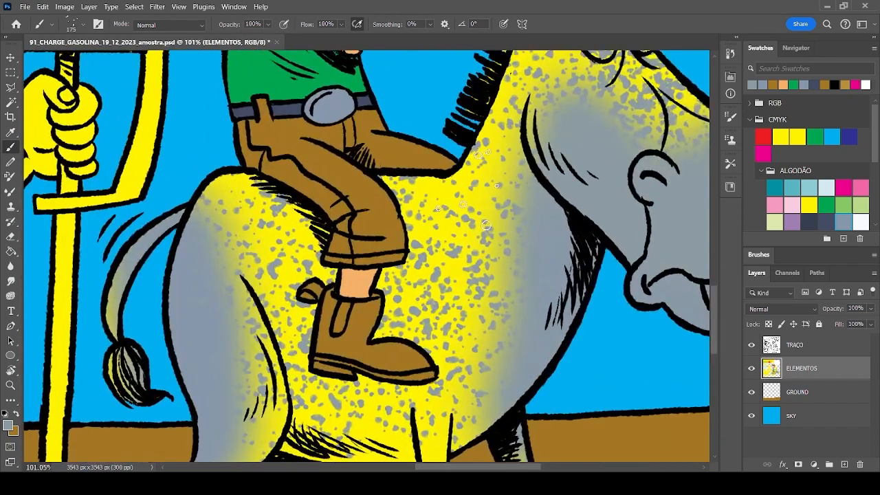
pyautogui.moveTo(445, 264); pyautogui.dragTo(500, 178)
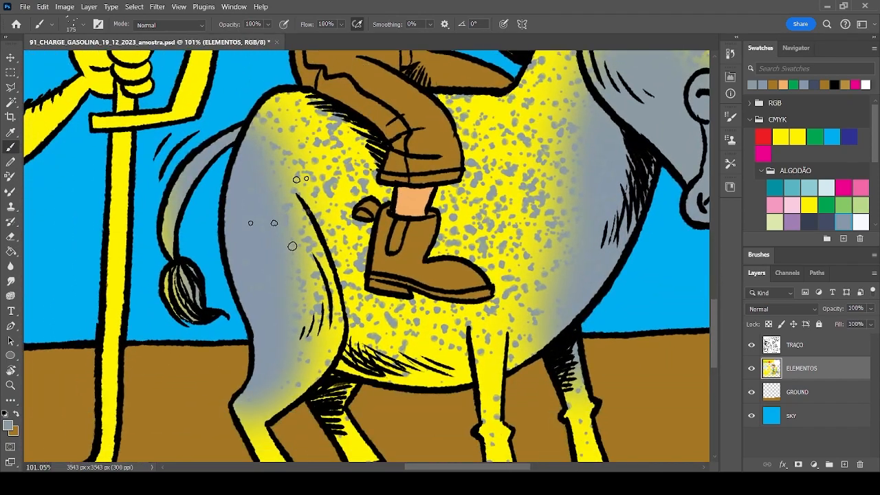
pyautogui.scroll(-5, 474, 275)
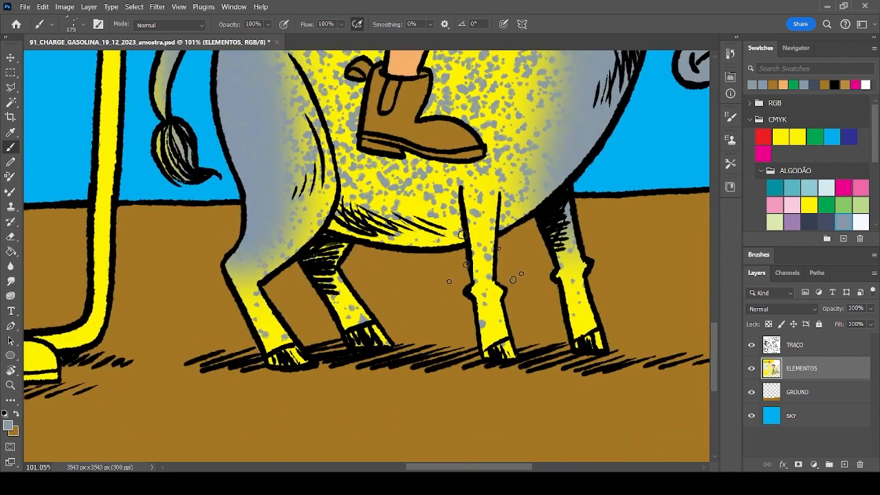
pyautogui.scroll(10, 485, 258)
pyautogui.hscroll(5, 485, 258)
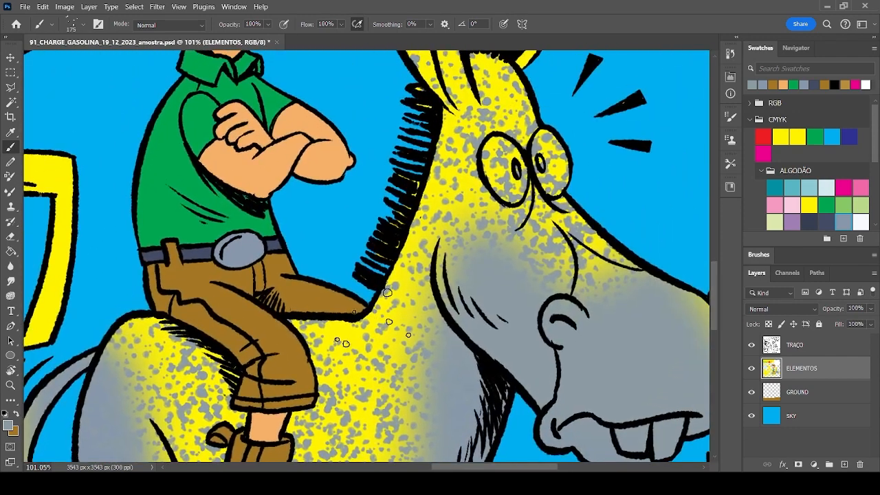
pyautogui.hotkey('ctrl', '1')
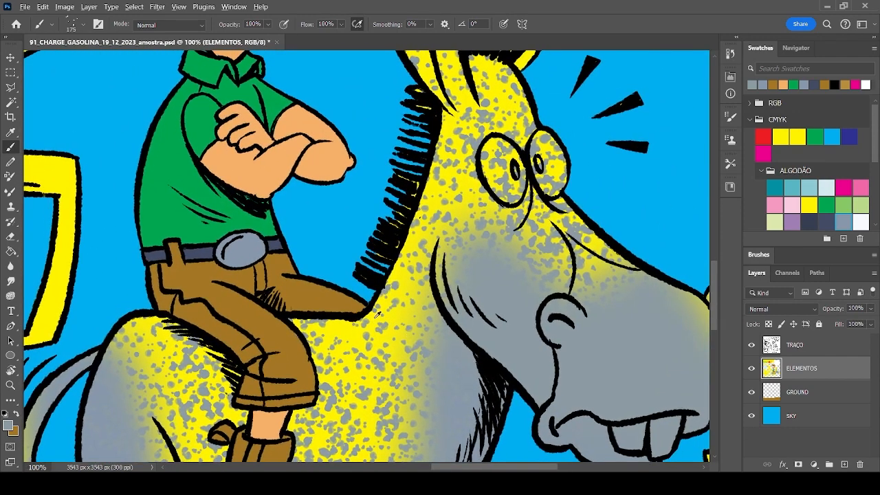
# - Toggle the selection outline on and off to compare the painted edges along the donkey's back, and leave it shown
pyautogui.hotkey('ctrl', 'h')
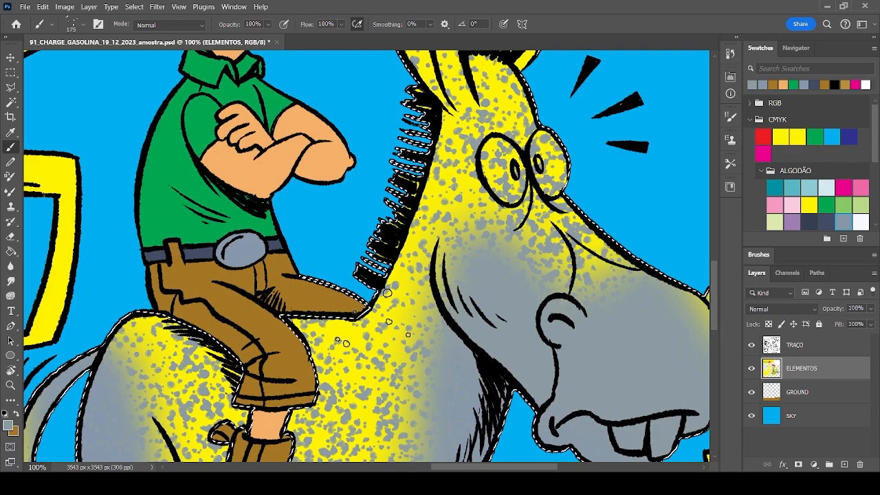
pyautogui.moveTo(303, 304); pyautogui.dragTo(364, 201)
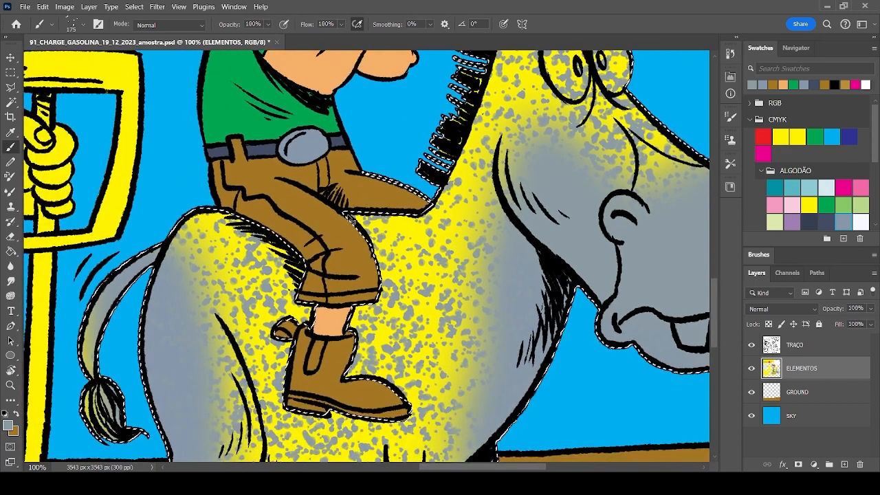
pyautogui.hotkey('ctrl', 'h')
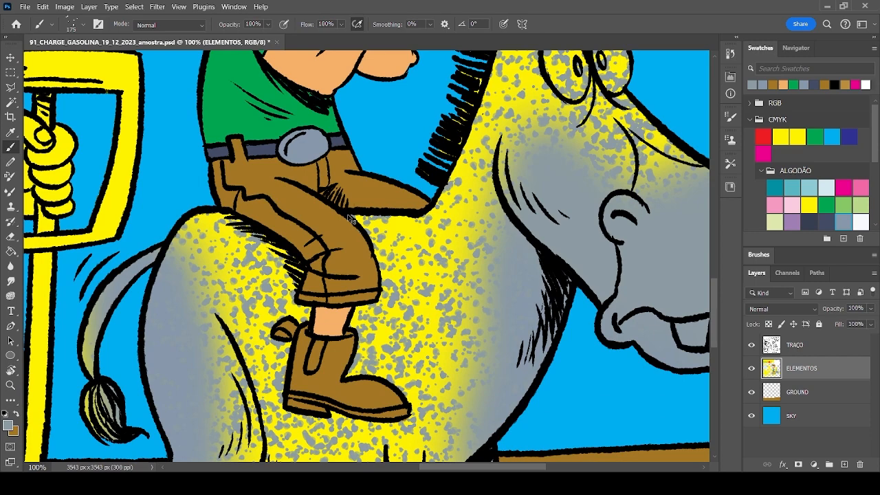
pyautogui.hotkey('ctrl', 'h')
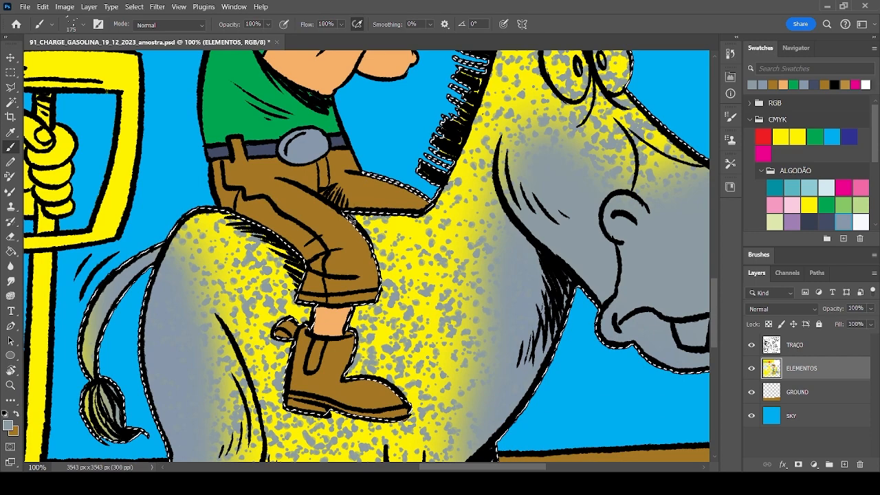
pyautogui.moveTo(326, 265); pyautogui.dragTo(398, 225)
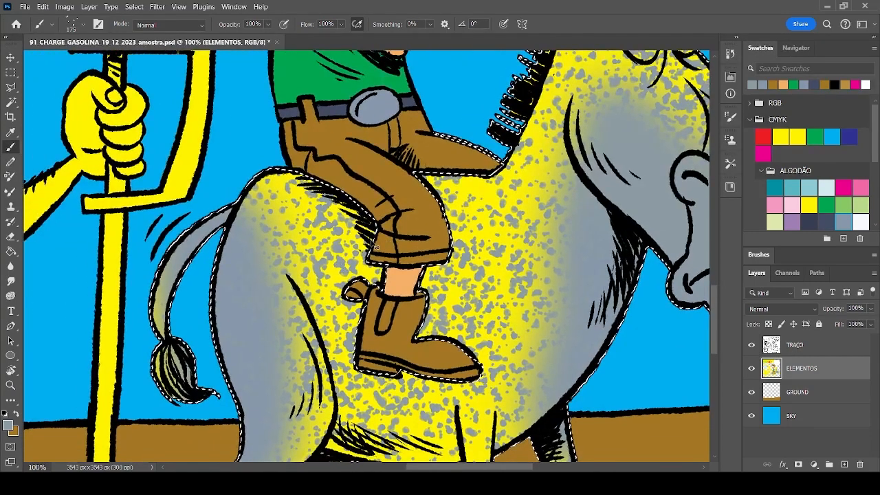
# - Compare the speckled donkey with its selection outline hidden and shown, checking the body, rider's leg and belly edges
pyautogui.hotkey('ctrl', 'h')
pyautogui.hotkey('ctrl', 'h')
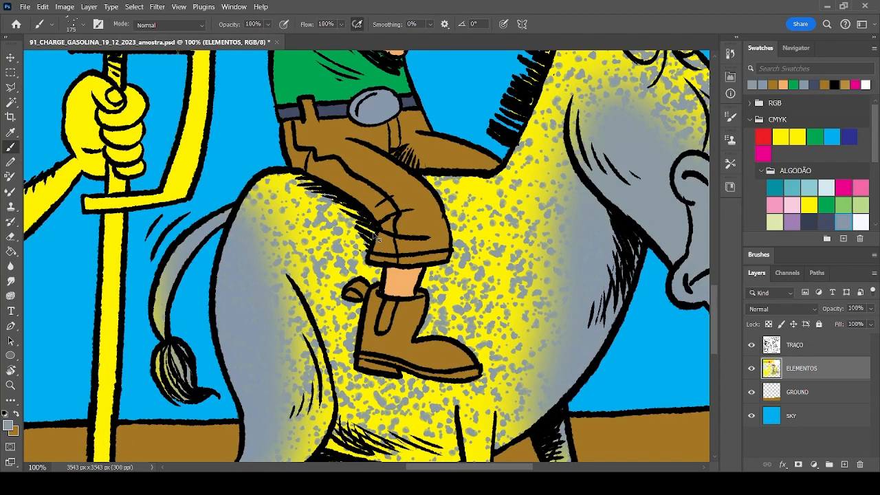
pyautogui.hotkey('ctrl', 'd')
pyautogui.hotkey('ctrl', 'h')
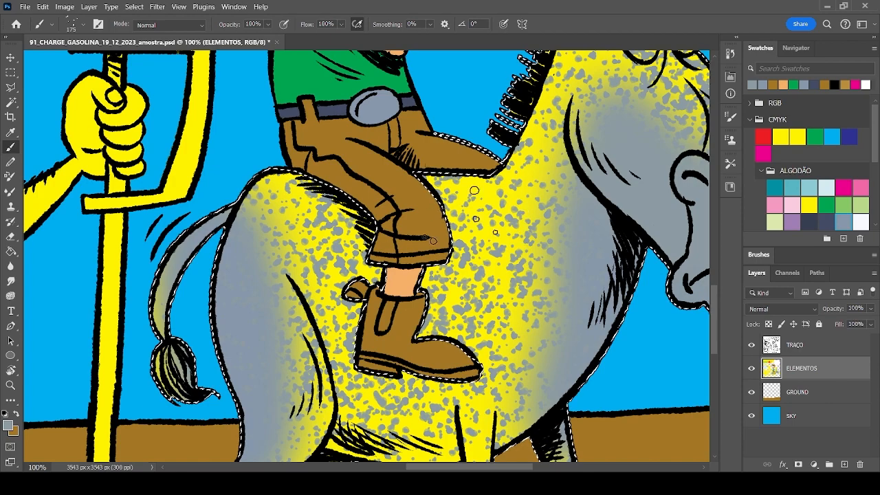
pyautogui.moveTo(359, 156)
pyautogui.mouseDown()
pyautogui.moveTo(400, 236)
pyautogui.moveTo(384, 130)
pyautogui.mouseUp()
pyautogui.moveTo(412, 309); pyautogui.dragTo(425, 209)
pyautogui.moveTo(520, 154); pyautogui.dragTo(383, 255)
# - Fill the whole donkey selection with flat grey-blue, clear the selection and save the document
pyautogui.hotkey('ctrl', '-')
pyautogui.hotkey('alt', 'BackSpace')
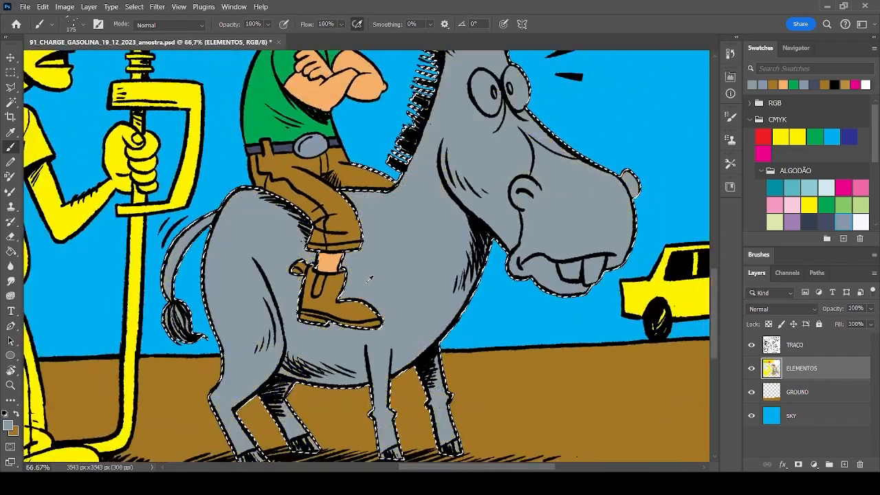
pyautogui.hotkey('ctrl', 'd')
pyautogui.moveTo(553, 226); pyautogui.dragTo(590, 308)
pyautogui.moveTo(527, 292); pyautogui.dragTo(499, 343)
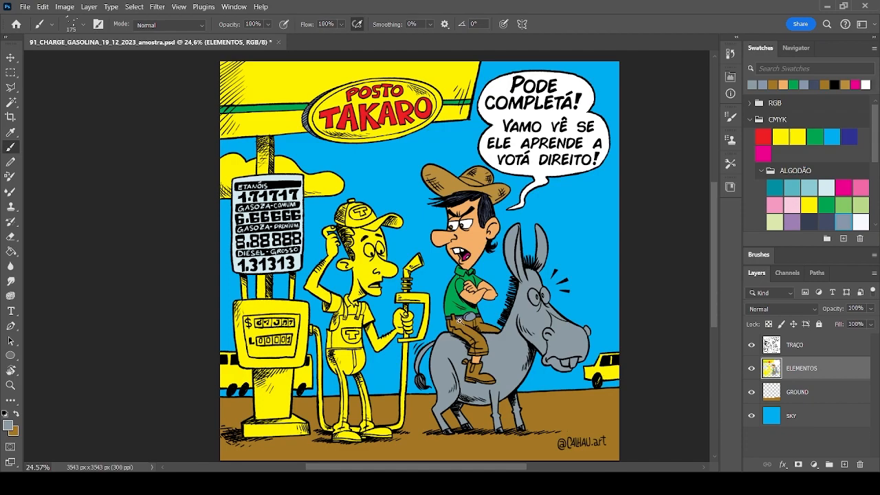
pyautogui.scroll(3, 460, 320)
pyautogui.moveTo(544, 323); pyautogui.dragTo(484, 232)
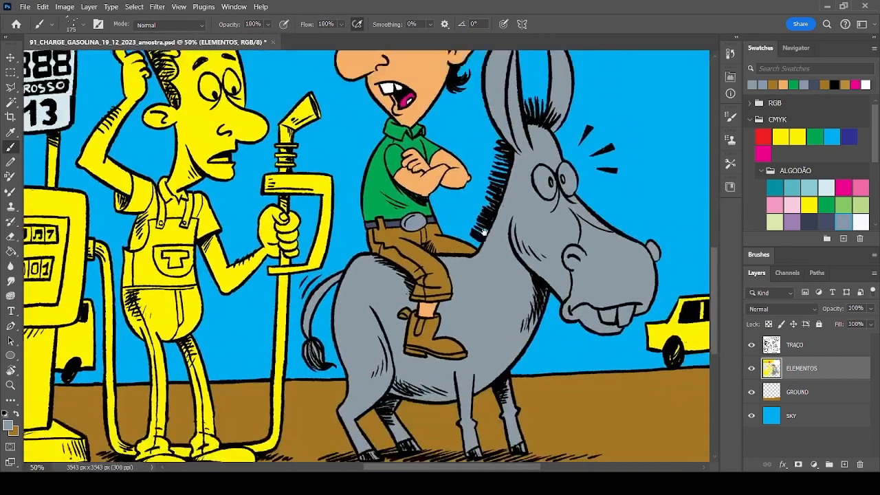
pyautogui.scroll(2, 484, 233)
pyautogui.hotkey('ctrl', 's')
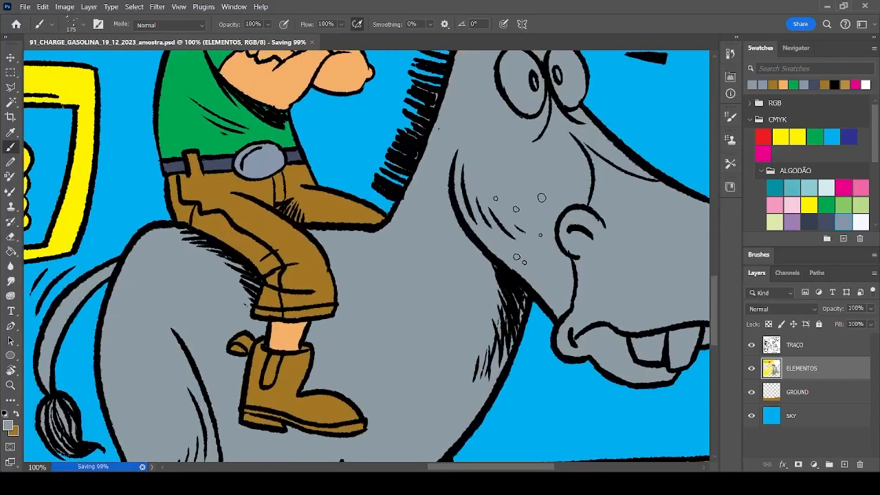
# - Select both of the donkey's eyeballs from the TRAÇO line art with the Magic Wand and fill them white on the ELEMENTOS layer
pyautogui.moveTo(492, 159); pyautogui.dragTo(389, 281)
pyautogui.moveTo(411, 177); pyautogui.dragTo(395, 216)
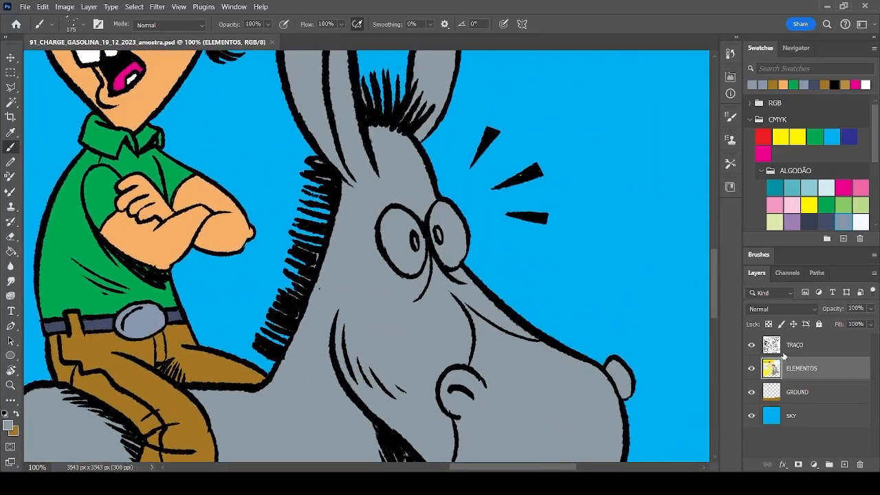
pyautogui.click(793, 346)
pyautogui.press('w')
pyautogui.click(396, 232)
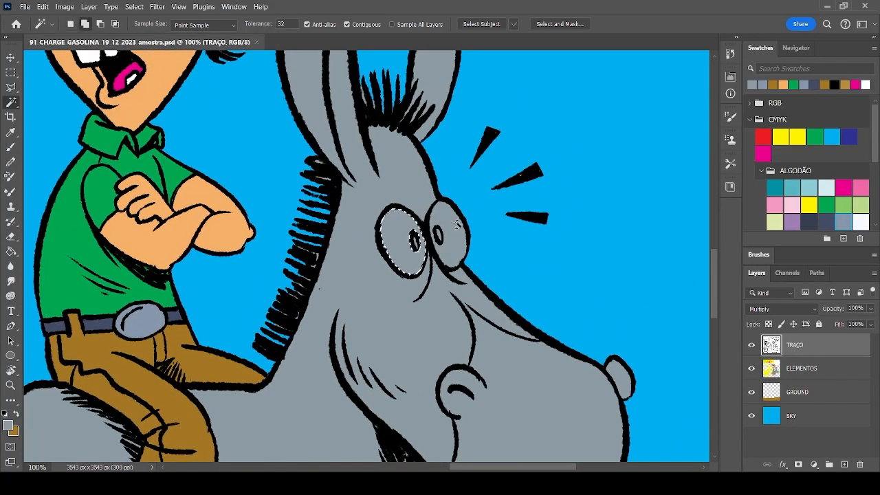
pyautogui.keyDown('shift'); pyautogui.click(451, 227); pyautogui.keyUp('shift')
pyautogui.click(798, 368)
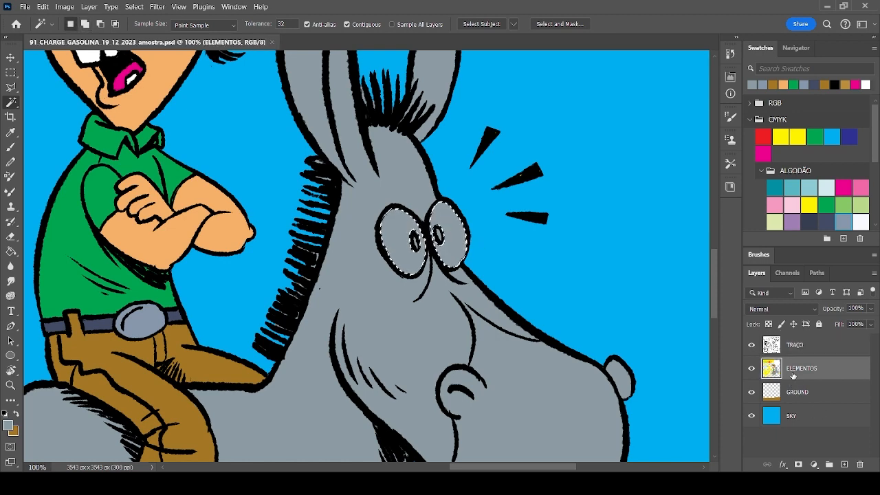
pyautogui.press('d')
pyautogui.hotkey('ctrl', 'BackSpace')
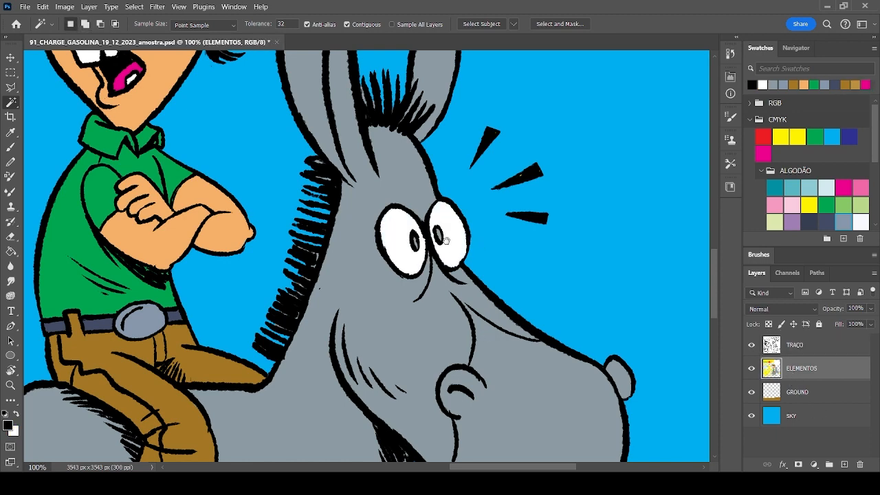
pyautogui.scroll(3, 446, 240)
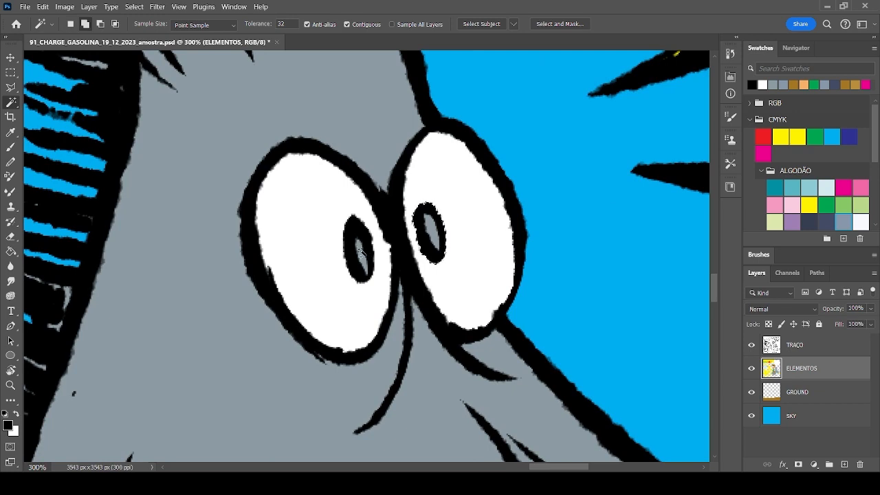
pyautogui.scroll(-3, 507, 265)
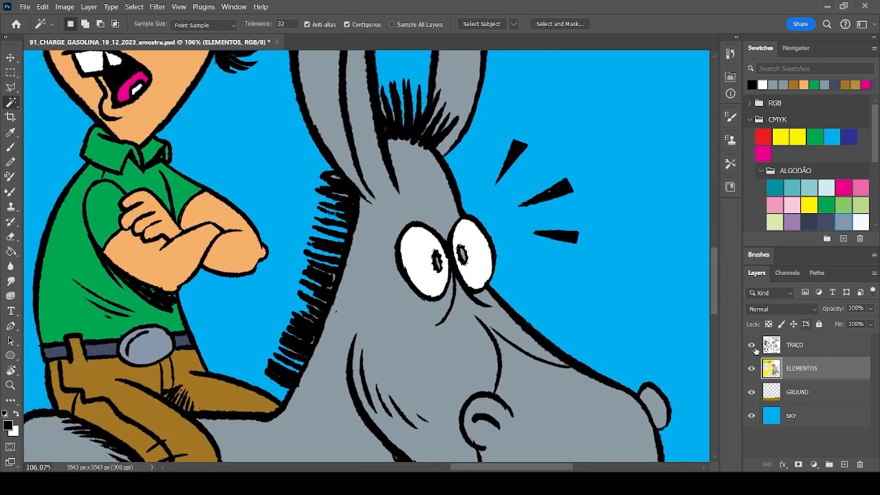
pyautogui.click(752, 345)
pyautogui.scroll(4, 505, 257)
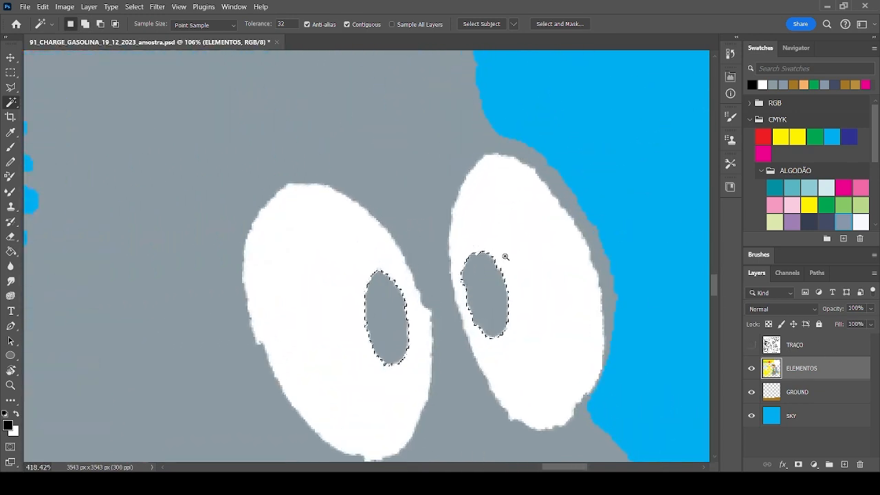
pyautogui.scroll(-3, 505, 257)
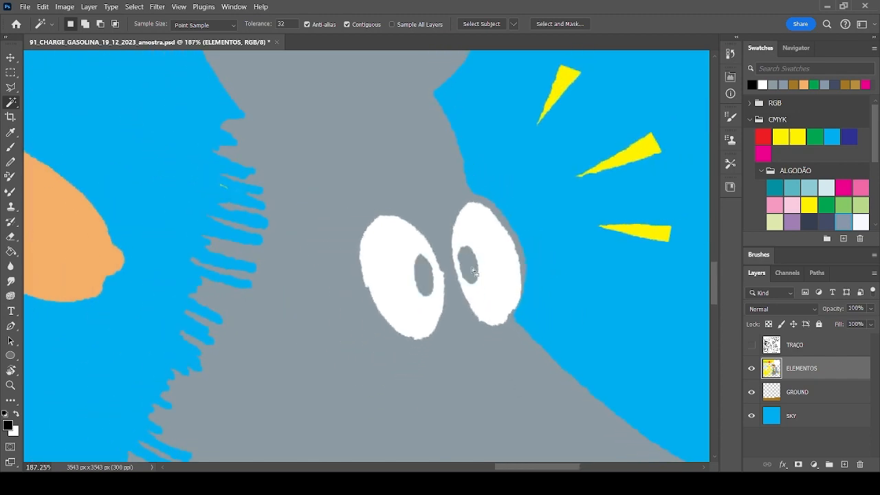
pyautogui.click(769, 349)
pyautogui.click(749, 347)
pyautogui.click(748, 347)
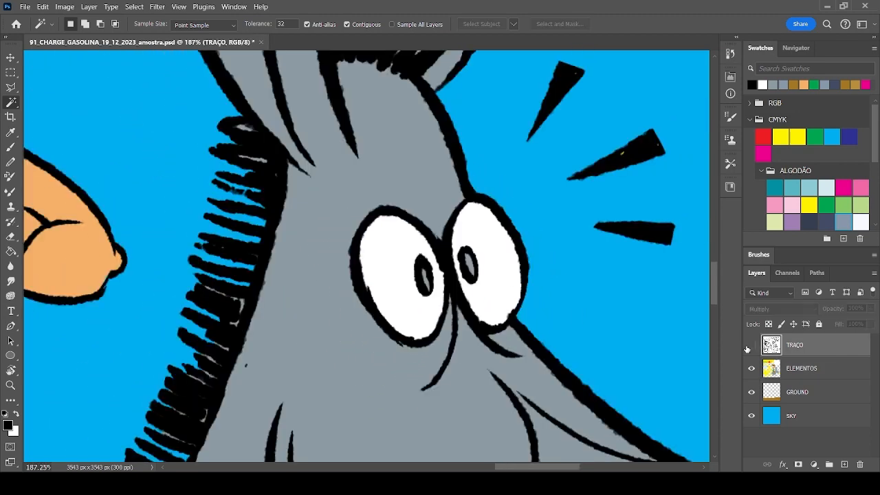
pyautogui.click(751, 345)
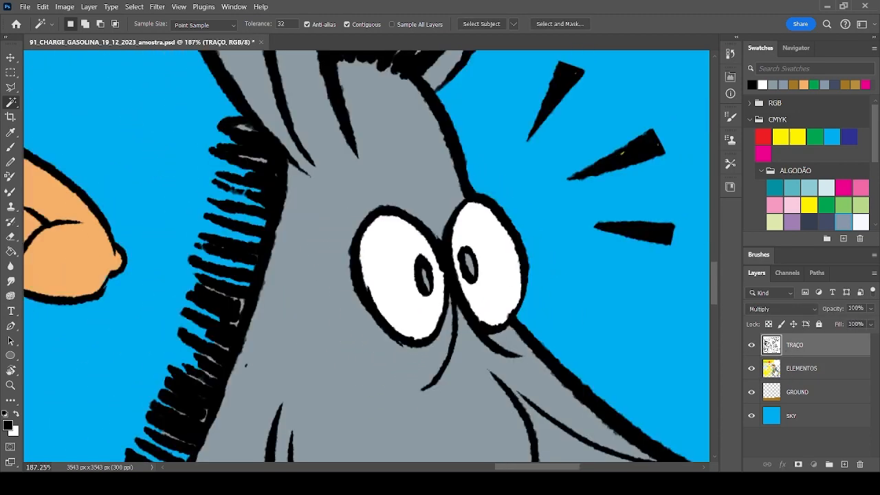
# - Hide the TRAÇO line art and select both of the donkey's grey pupils on the ELEMENTOS layer
pyautogui.click(798, 369)
pyautogui.click(751, 345)
pyautogui.keyDown('shift'); pyautogui.click(422, 277); pyautogui.keyUp('shift')
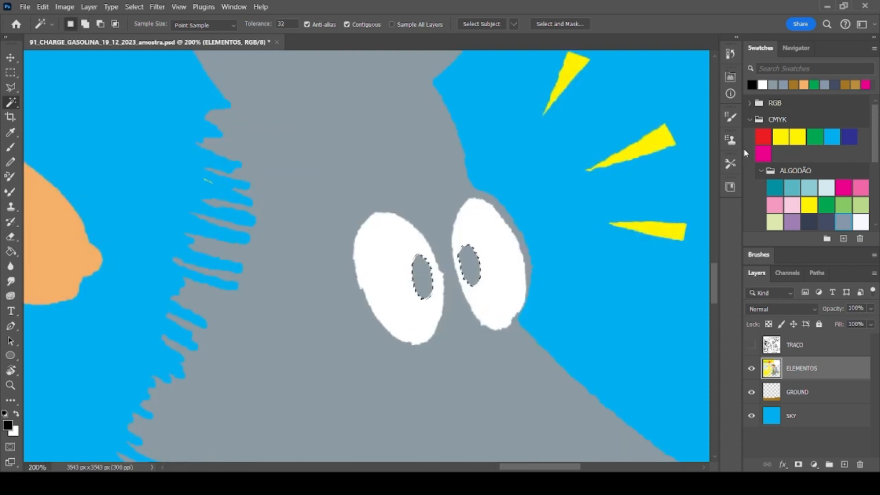
pyautogui.hotkey('ctrl', '+')
# - Fill both donkey pupils with brown using the Paint Bucket, show the TRAÇO layer again and save the document
pyautogui.click(794, 85)
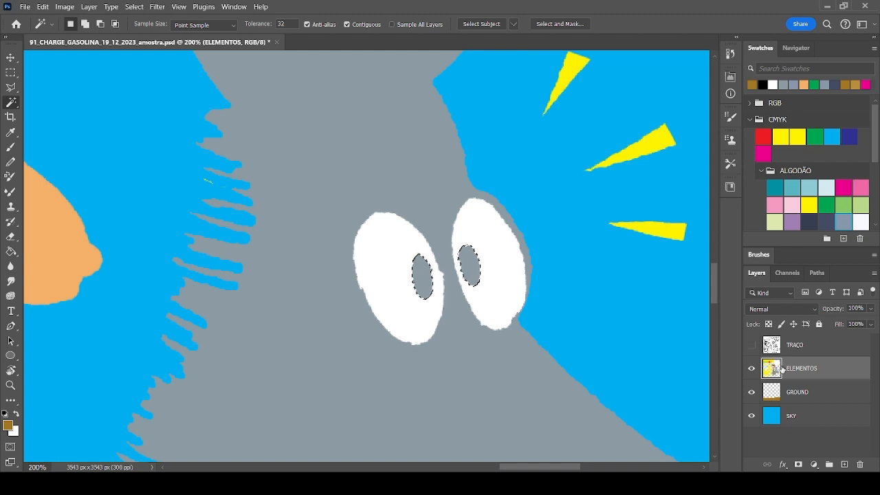
pyautogui.hotkey('alt', 'BackSpace')
pyautogui.hotkey('ctrl', 'z')
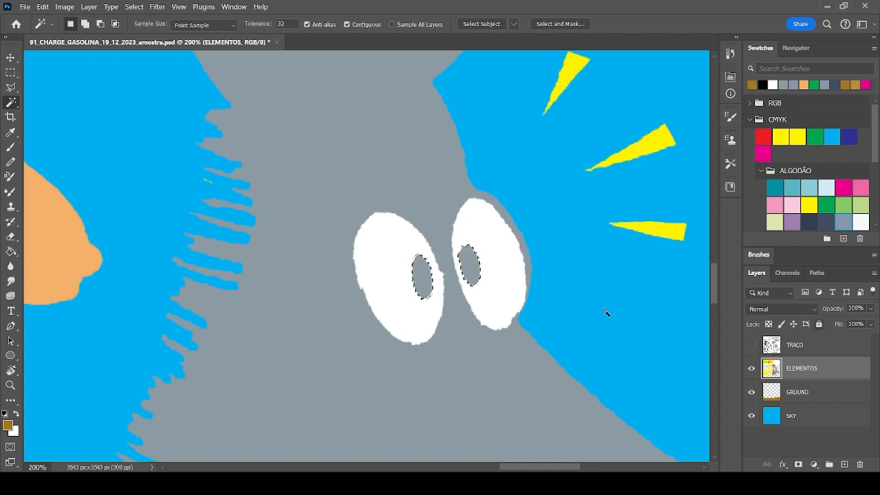
pyautogui.click(10, 251)
pyautogui.click(472, 267)
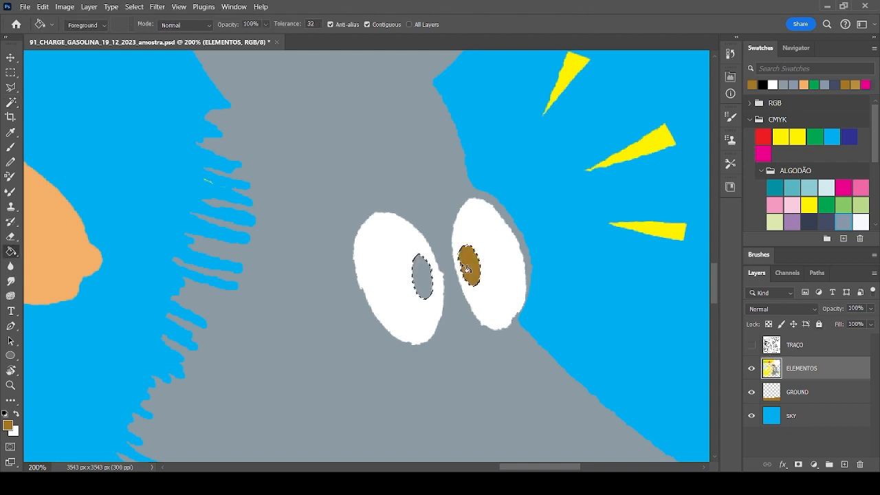
pyautogui.click(426, 279)
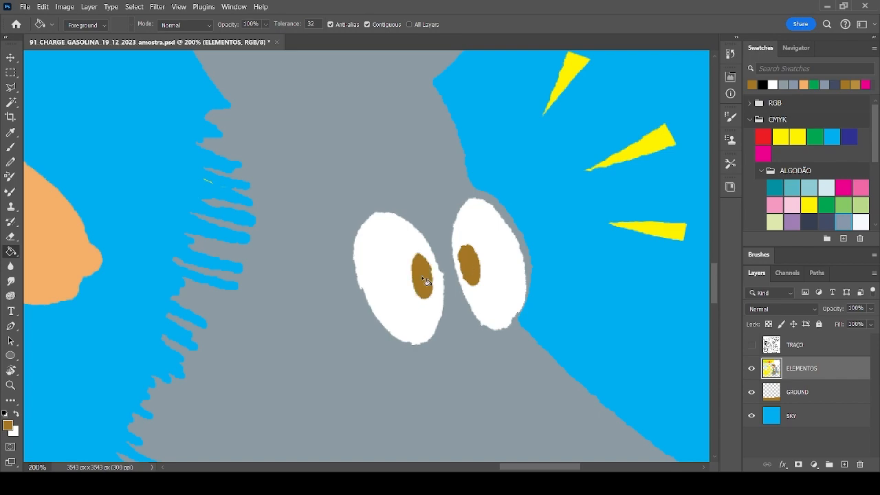
pyautogui.click(751, 346)
pyautogui.moveTo(428, 267); pyautogui.dragTo(395, 252)
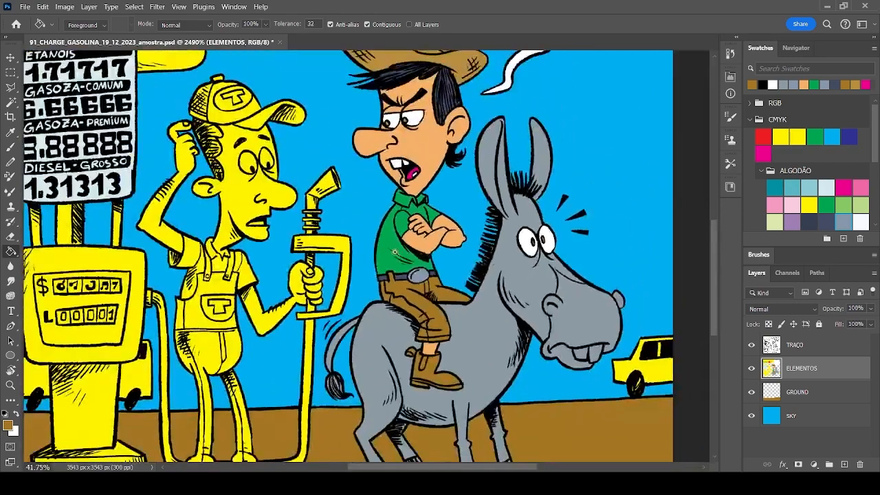
pyautogui.moveTo(625, 320); pyautogui.dragTo(521, 300)
pyautogui.hotkey('ctrl', 's')
# - Select the donkey's two front teeth from the TRAÇO line art with the Magic Wand
pyautogui.click(791, 348)
pyautogui.moveTo(410, 244); pyautogui.dragTo(389, 256)
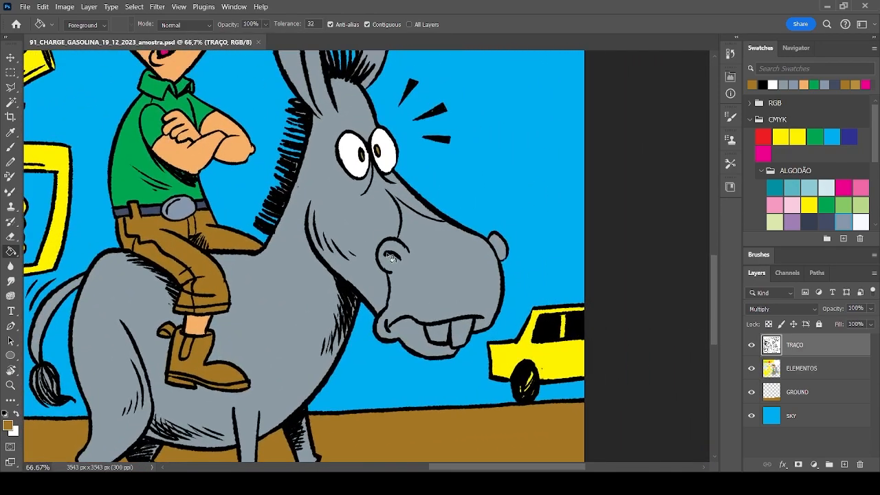
pyautogui.press('w')
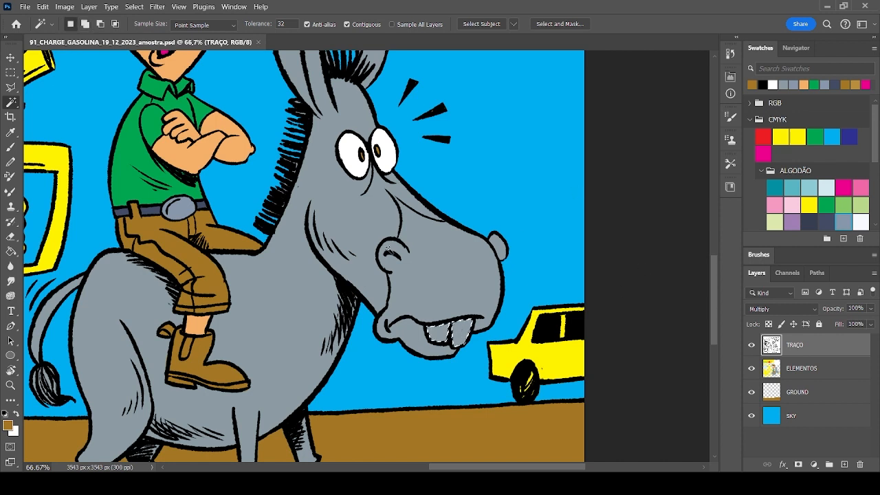
# - Fill the selected donkey teeth with a pale cream yellow on the ELEMENTOS layer and save the document
pyautogui.press('b')
pyautogui.click(775, 221)
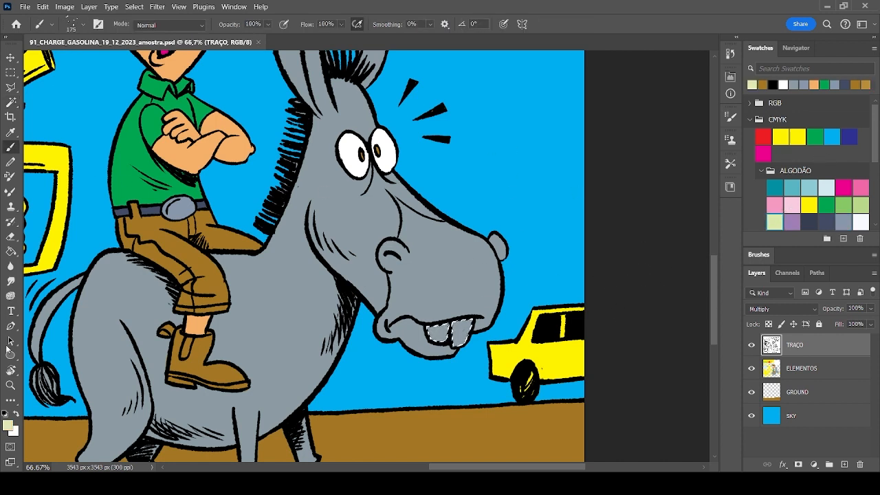
pyautogui.press('i')
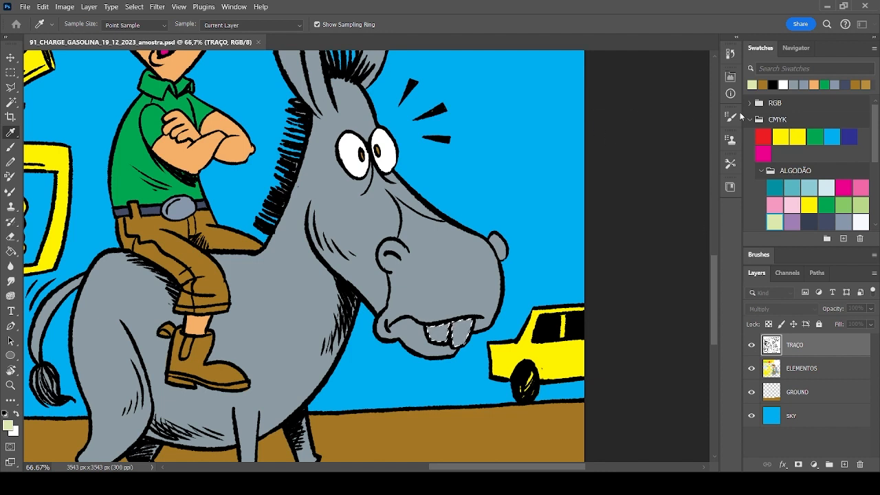
pyautogui.click(801, 116)
pyautogui.click(782, 372)
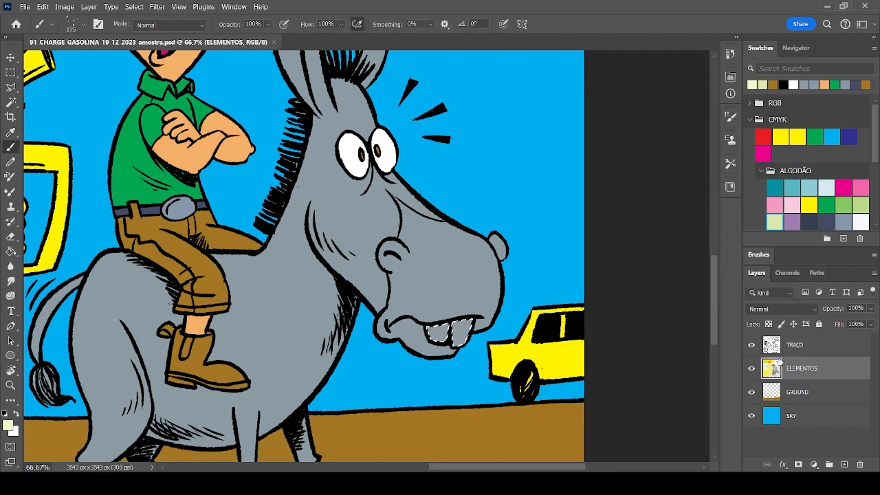
pyautogui.hotkey('alt', 'Delete')
pyautogui.press('v')
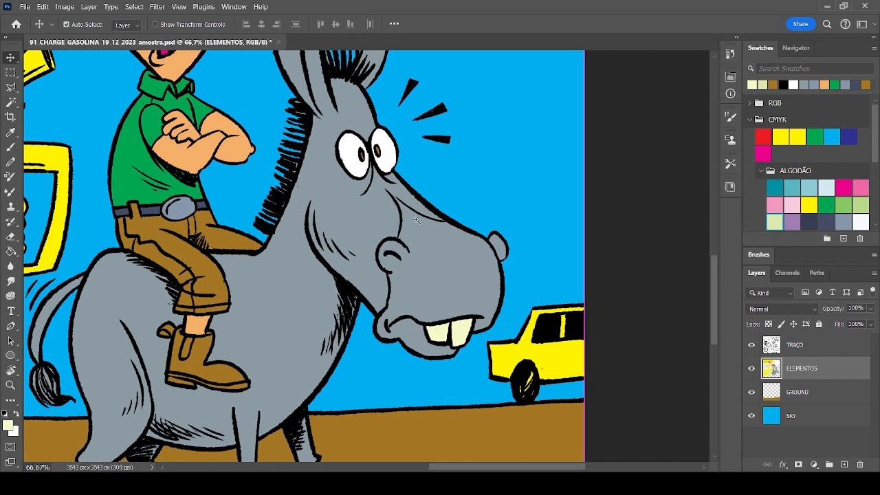
pyautogui.moveTo(450, 139); pyautogui.dragTo(452, 169)
pyautogui.hotkey('ctrl', 's')
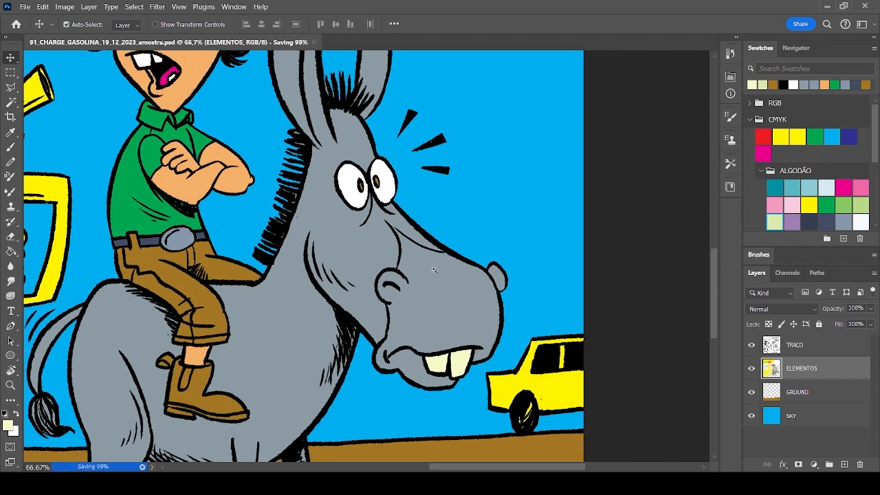
# - Select the whites of both donkey eyes on the ELEMENTOS layer with the Magic Wand and fill them with bright yellow
pyautogui.moveTo(473, 278); pyautogui.dragTo(475, 254)
pyautogui.hotkey('ctrl', '+')
pyautogui.press('b')
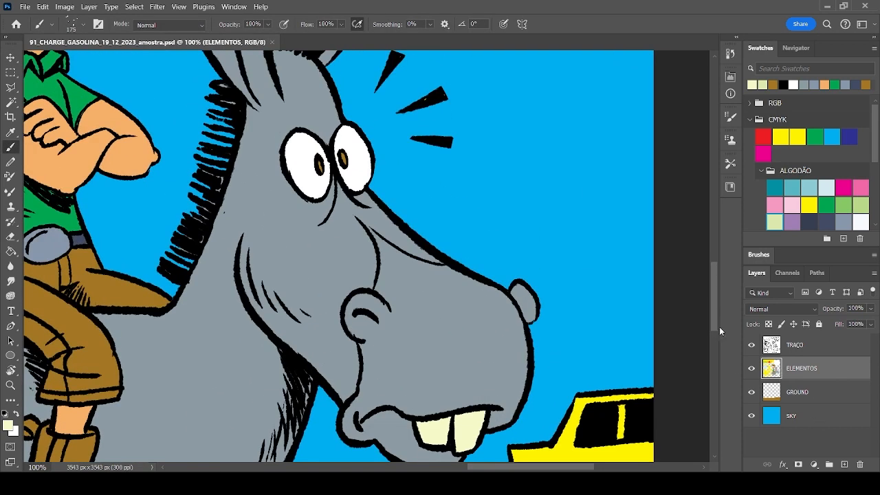
pyautogui.press('w')
pyautogui.click(349, 144)
pyautogui.keyDown('shift'); pyautogui.click(307, 147); pyautogui.keyUp('shift')
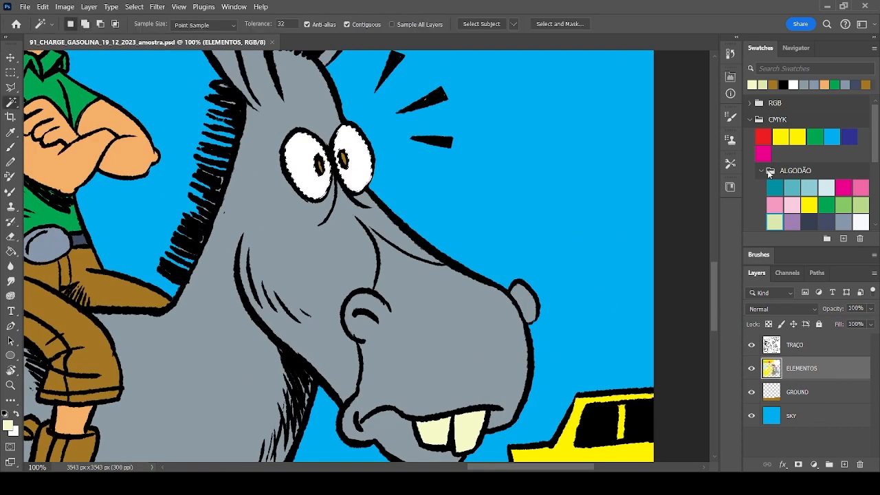
pyautogui.click(808, 204)
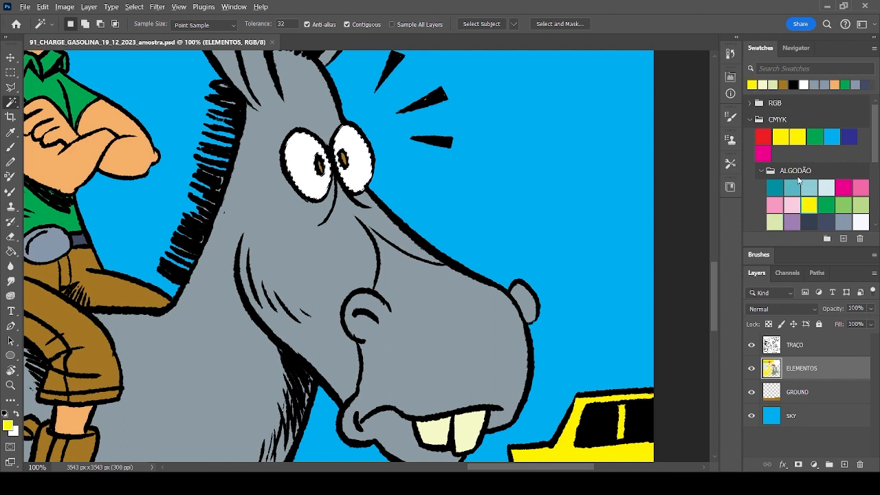
pyautogui.hotkey('alt', 'BackSpace')
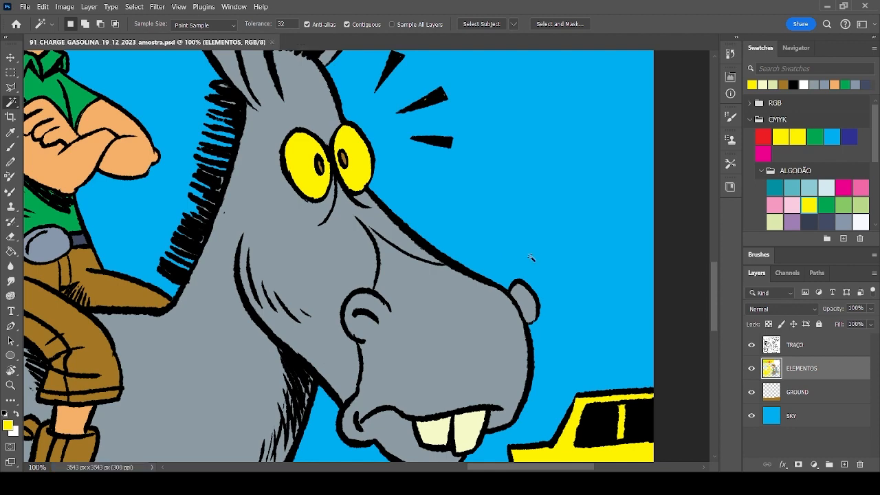
# - Choose white from the ALGODÃO swatches as the foreground colour and activate the Brush tool
pyautogui.press('v')
pyautogui.moveTo(486, 291); pyautogui.dragTo(510, 184)
pyautogui.click(781, 345)
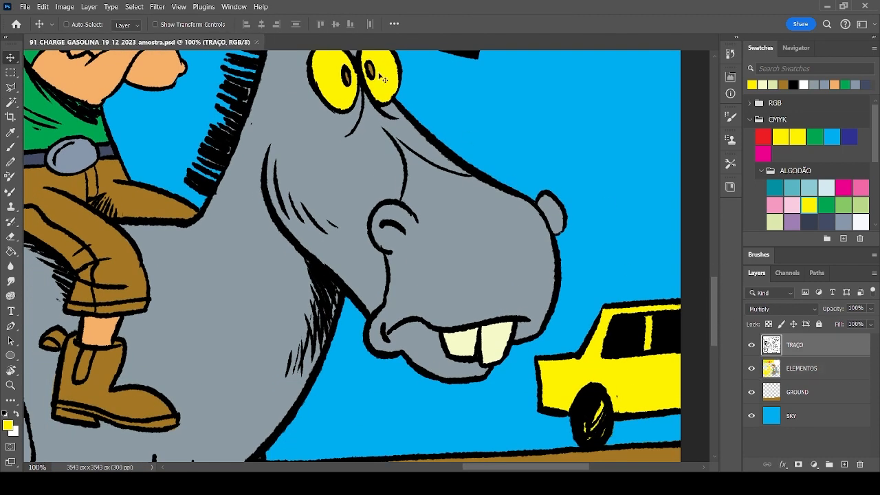
pyautogui.moveTo(382, 147)
pyautogui.mouseDown()
pyautogui.moveTo(368, 151)
pyautogui.moveTo(390, 166)
pyautogui.mouseUp()
pyautogui.press('l')
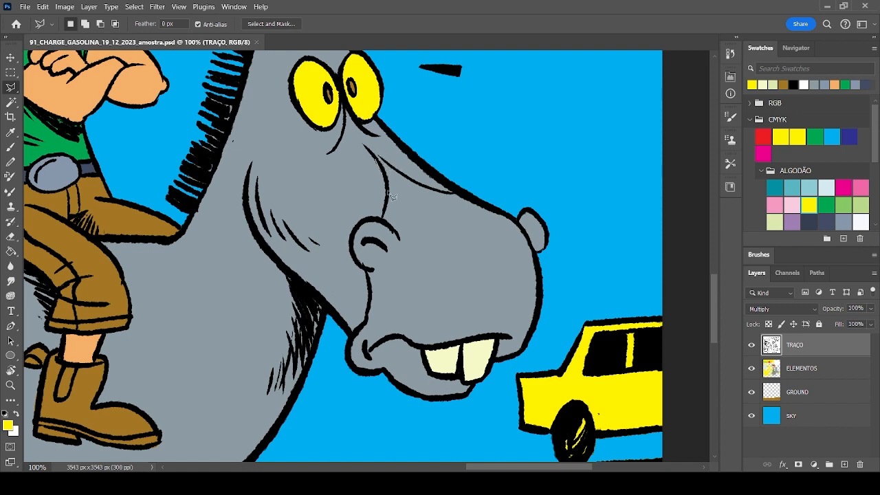
pyautogui.moveTo(372, 166)
pyautogui.mouseDown()
pyautogui.moveTo(385, 165)
pyautogui.moveTo(372, 165)
pyautogui.moveTo(382, 168)
pyautogui.moveTo(377, 175)
pyautogui.mouseUp()
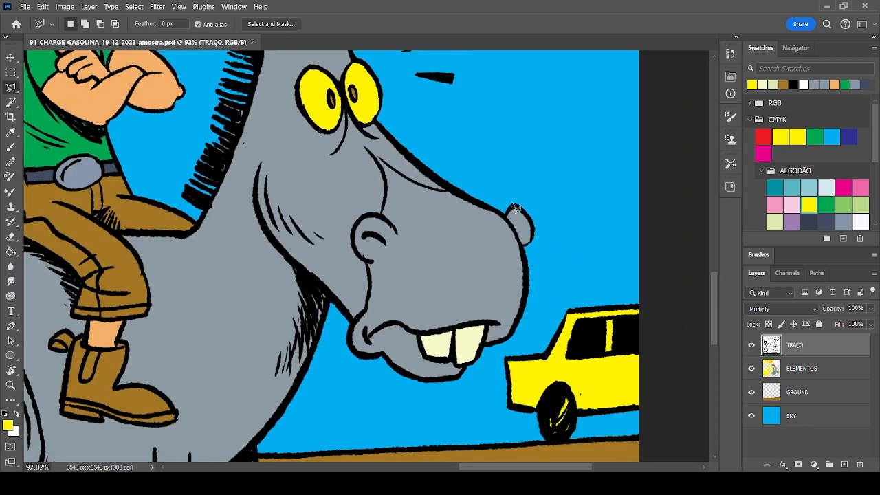
pyautogui.click(864, 218)
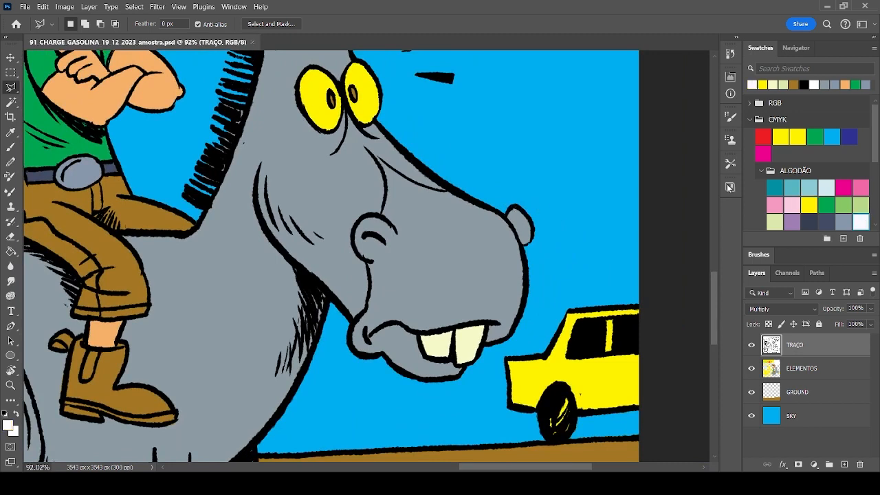
pyautogui.press('b')
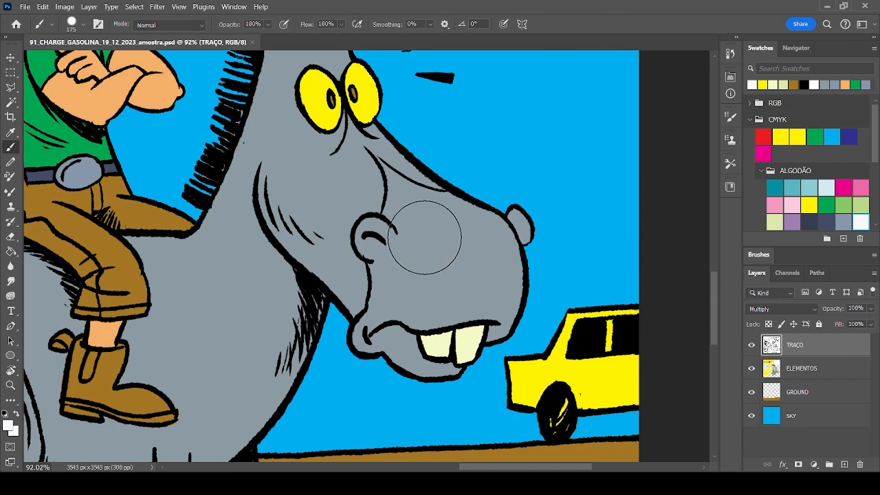
# - Try a white brush stroke on the donkey's muzzle, undo it and reduce the brush size to 100 px
pyautogui.moveTo(429, 236); pyautogui.dragTo(436, 265)
pyautogui.hotkey('ctrl', 'z')
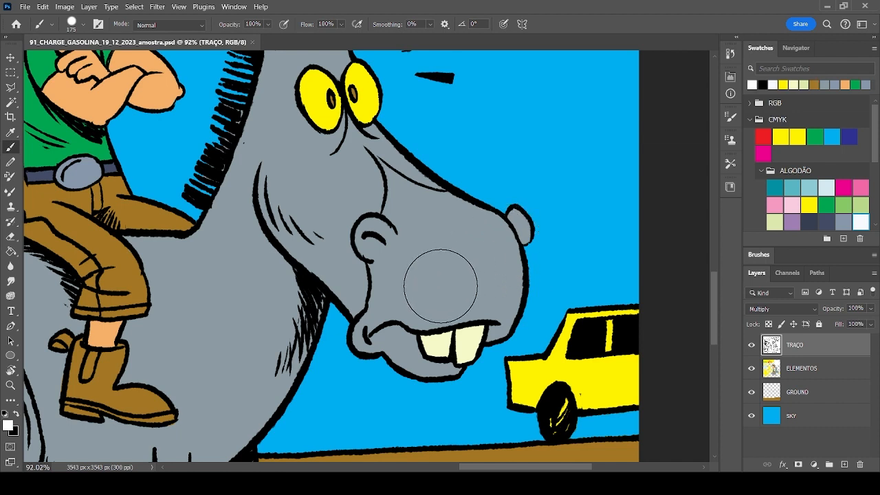
pyautogui.press('[')
pyautogui.press('[')
pyautogui.press('[')
# - Try another white stroke over the muzzle on the TRAÇO layer, step back and restore the yellow eye fill
pyautogui.moveTo(465, 240); pyautogui.dragTo(438, 252)
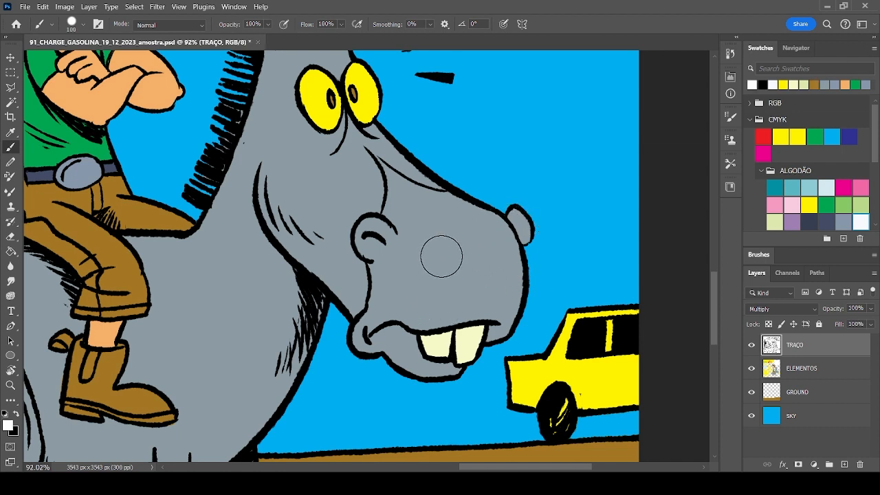
pyautogui.press('x')
pyautogui.hotkey('ctrl', 'z')
pyautogui.hotkey('ctrl', 'z')
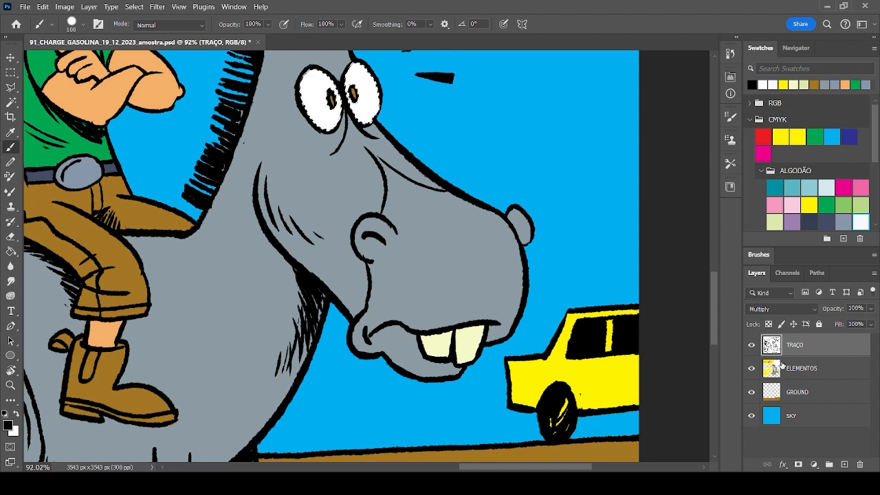
pyautogui.hotkey('ctrl', 'shift', 'z')
pyautogui.hotkey('ctrl', 'shift', 'z')
# - Paint the near nostril and the middle of the donkey's muzzle white on the ELEMENTOS layer
pyautogui.click(775, 372)
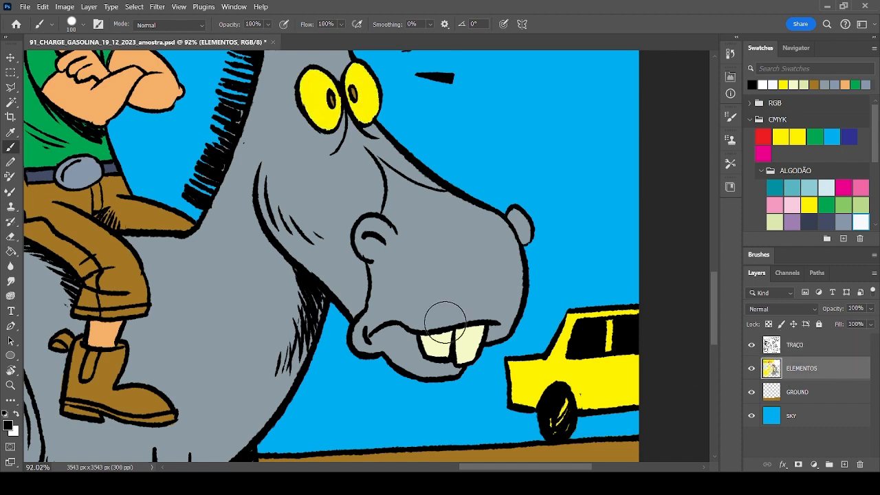
pyautogui.moveTo(438, 251)
pyautogui.mouseDown()
pyautogui.moveTo(444, 260)
pyautogui.moveTo(448, 240)
pyautogui.moveTo(409, 255)
pyautogui.moveTo(373, 236)
pyautogui.moveTo(510, 231)
pyautogui.mouseUp()
pyautogui.hotkey('ctrl', 'z')
pyautogui.press('x')
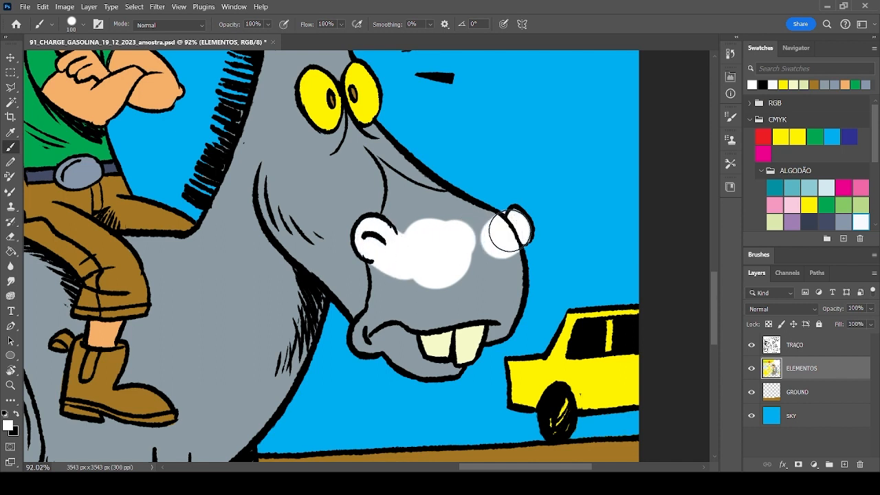
pyautogui.hotkey('ctrl', 'z')
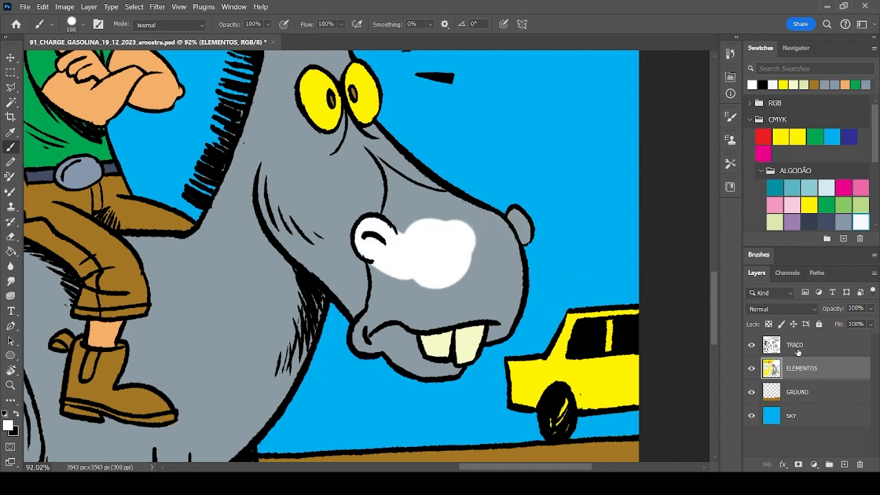
# - Select the donkey's head and body area from the TRAÇO line art with the Magic Wand
pyautogui.click(796, 352)
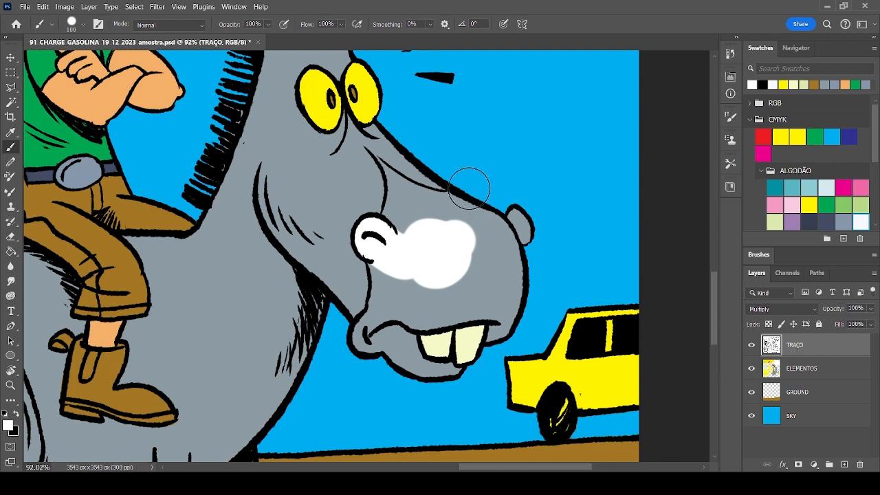
pyautogui.press('w')
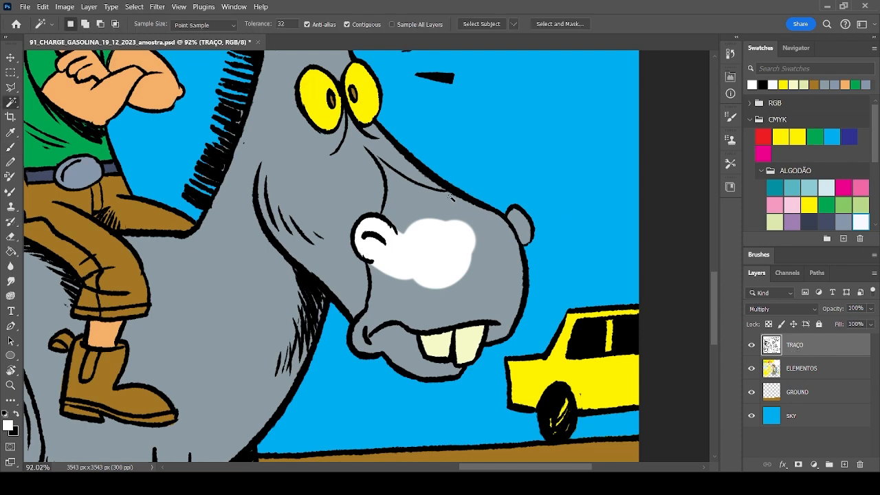
pyautogui.moveTo(386, 152); pyautogui.dragTo(441, 221)
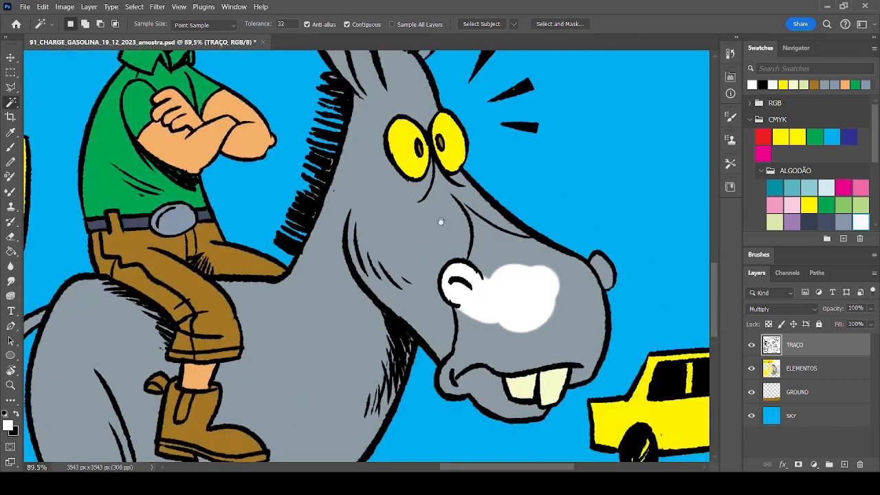
pyautogui.moveTo(484, 241); pyautogui.dragTo(416, 187)
pyautogui.scroll(3, 454, 205)
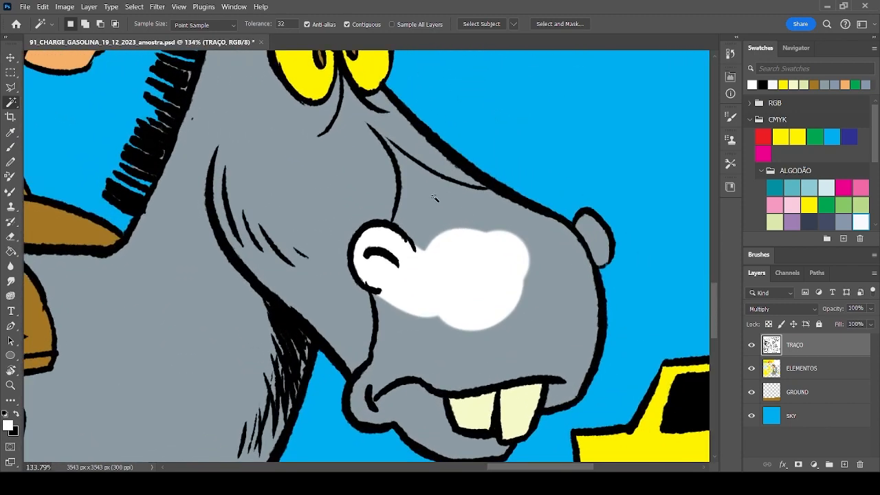
pyautogui.click(434, 198)
pyautogui.scroll(-2, 413, 196)
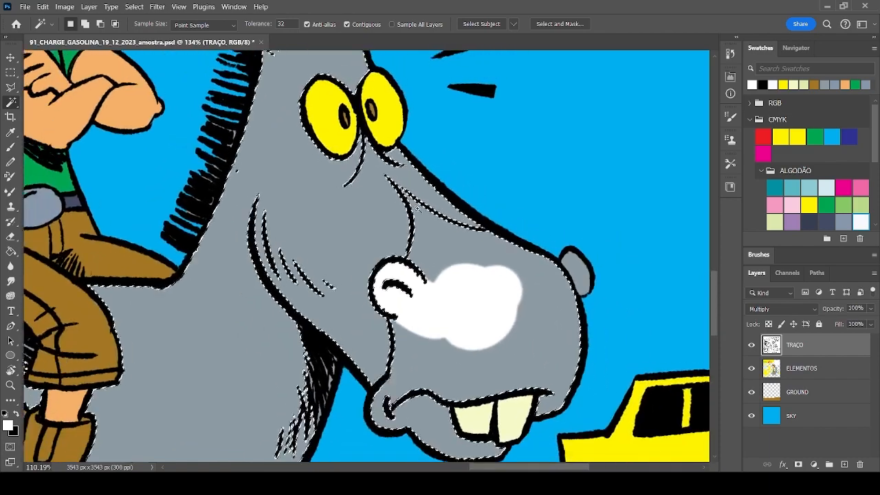
pyautogui.moveTo(417, 209); pyautogui.dragTo(423, 209)
# - Try filling the selected donkey body with white on the ELEMENTOS layer and compare it with the whole cartoon
pyautogui.click(788, 368)
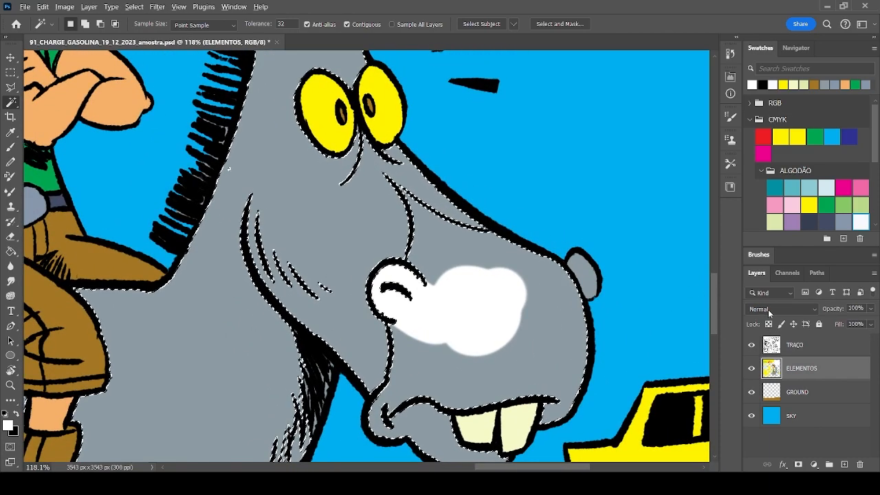
pyautogui.hotkey('alt', 'BackSpace')
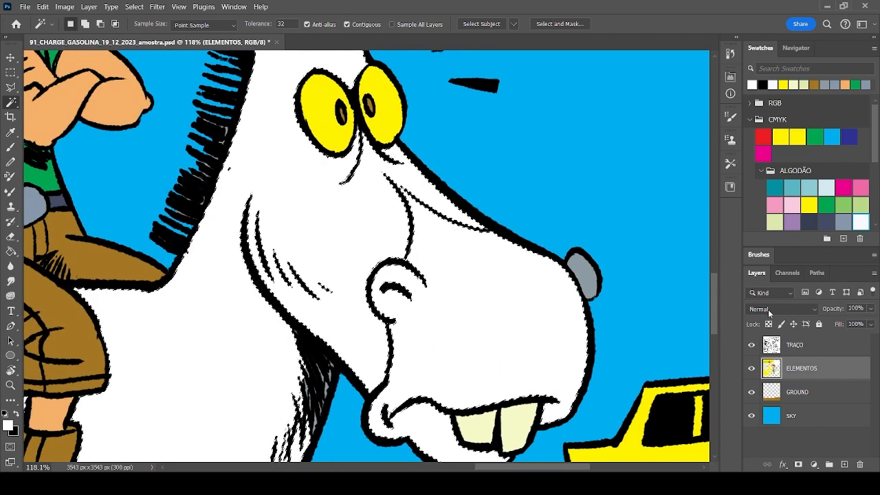
pyautogui.hotkey('ctrl', '-')
pyautogui.hotkey('ctrl', '-')
pyautogui.hotkey('ctrl', '-')
pyautogui.hotkey('ctrl', '-')
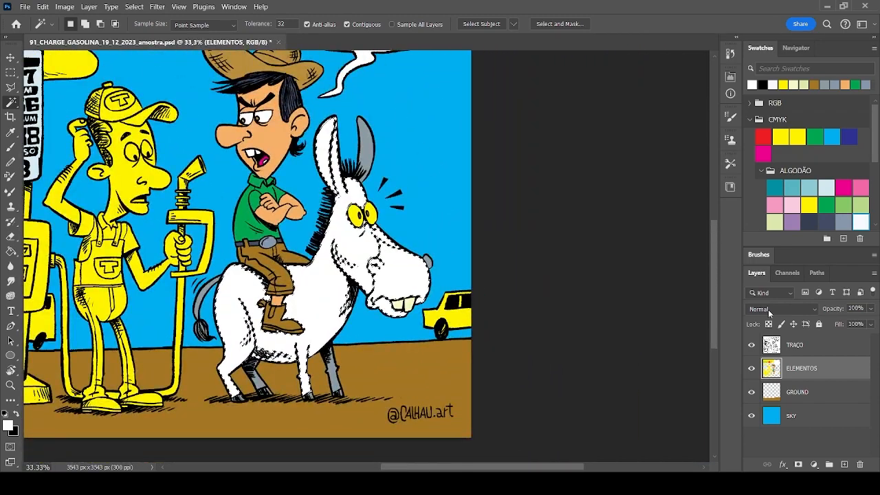
# - Paint the donkey's muzzle, both nostrils and lower lip white on ELEMENTOS with the layer's transparent pixels locked
pyautogui.hotkey('ctrl', '+')
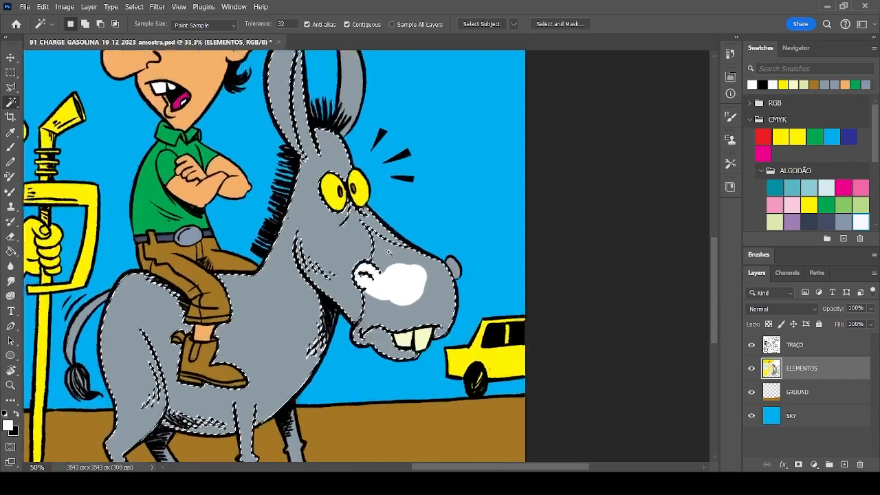
pyautogui.hotkey('ctrl', '+')
pyautogui.hotkey('ctrl', '+')
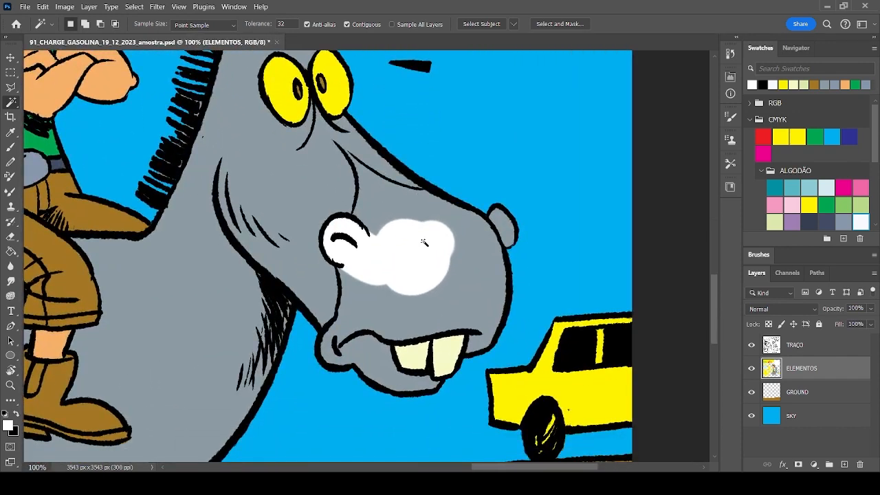
pyautogui.press('b')
pyautogui.moveTo(432, 249); pyautogui.dragTo(441, 285)
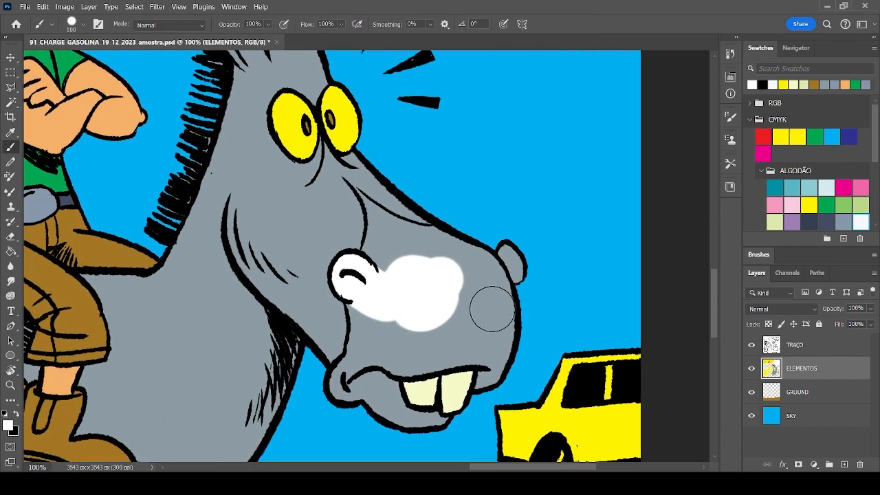
pyautogui.moveTo(417, 255)
pyautogui.mouseDown()
pyautogui.moveTo(400, 272)
pyautogui.moveTo(410, 291)
pyautogui.moveTo(400, 258)
pyautogui.moveTo(382, 278)
pyautogui.moveTo(378, 316)
pyautogui.moveTo(370, 304)
pyautogui.moveTo(392, 320)
pyautogui.moveTo(475, 291)
pyautogui.moveTo(515, 253)
pyautogui.moveTo(509, 276)
pyautogui.moveTo(467, 291)
pyautogui.moveTo(504, 244)
pyautogui.moveTo(527, 253)
pyautogui.moveTo(475, 280)
pyautogui.moveTo(502, 289)
pyautogui.moveTo(416, 271)
pyautogui.moveTo(391, 247)
pyautogui.moveTo(447, 253)
pyautogui.moveTo(383, 256)
pyautogui.moveTo(401, 317)
pyautogui.moveTo(493, 334)
pyautogui.moveTo(414, 352)
pyautogui.moveTo(370, 305)
pyautogui.moveTo(380, 342)
pyautogui.moveTo(370, 362)
pyautogui.moveTo(373, 331)
pyautogui.moveTo(361, 377)
pyautogui.moveTo(348, 382)
pyautogui.moveTo(369, 397)
pyautogui.moveTo(377, 391)
pyautogui.moveTo(384, 416)
pyautogui.moveTo(387, 403)
pyautogui.moveTo(386, 416)
pyautogui.moveTo(432, 434)
pyautogui.moveTo(483, 373)
pyautogui.moveTo(509, 307)
pyautogui.moveTo(516, 367)
pyautogui.moveTo(500, 385)
pyautogui.mouseUp()
pyautogui.hotkey('ctrl', 'z')
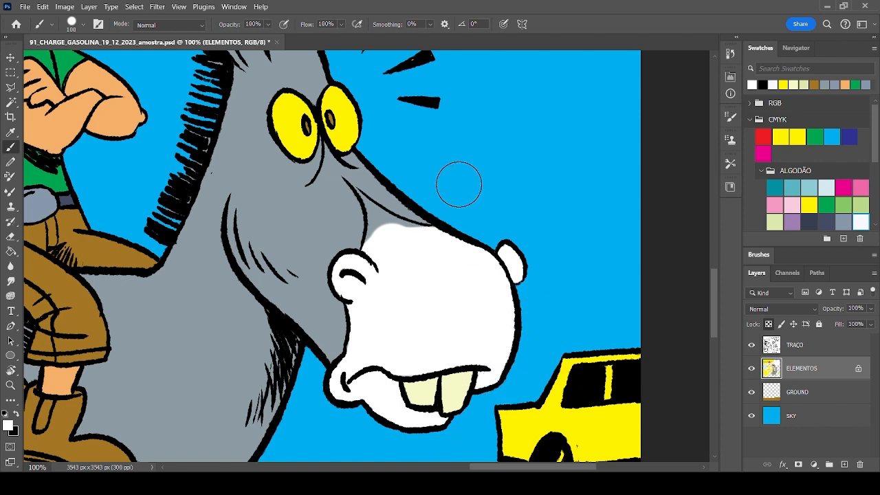
# - Paint the remaining grey tip between the cheek line and the snout crease white with a brush of about 25 px
pyautogui.moveTo(428, 217); pyautogui.dragTo(425, 277)
pyautogui.press('[')
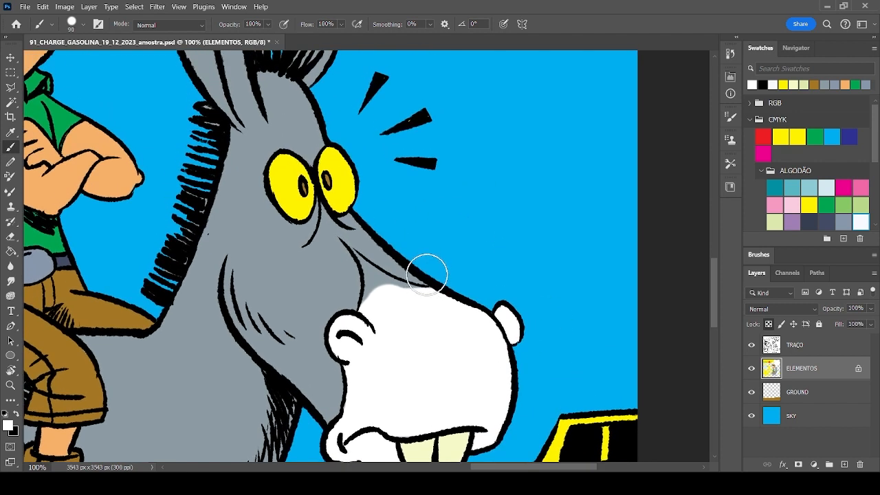
pyautogui.press('[')
pyautogui.press('[')
pyautogui.press('[')
pyautogui.press('[')
pyautogui.press('[')
pyautogui.press('[')
pyautogui.press('[')
pyautogui.moveTo(409, 258); pyautogui.dragTo(434, 271)
pyautogui.moveTo(384, 314)
pyautogui.mouseDown()
pyautogui.moveTo(419, 312)
pyautogui.moveTo(378, 315)
pyautogui.moveTo(440, 324)
pyautogui.moveTo(344, 291)
pyautogui.moveTo(337, 334)
pyautogui.mouseUp()
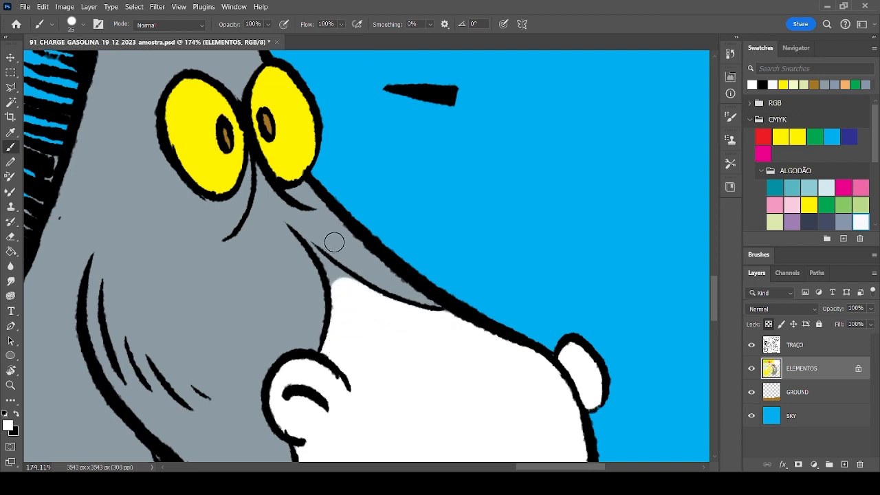
pyautogui.moveTo(351, 251); pyautogui.dragTo(346, 274)
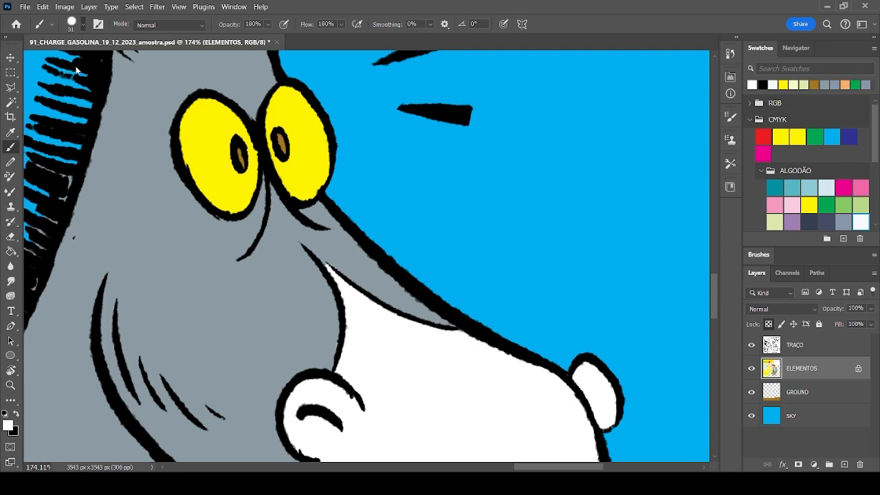
# - Try larger brush sizes up to 5000 px with single white dabs over the ELEMENTOS artwork, undoing each dab
pyautogui.moveTo(121, 59); pyautogui.dragTo(84, 55)
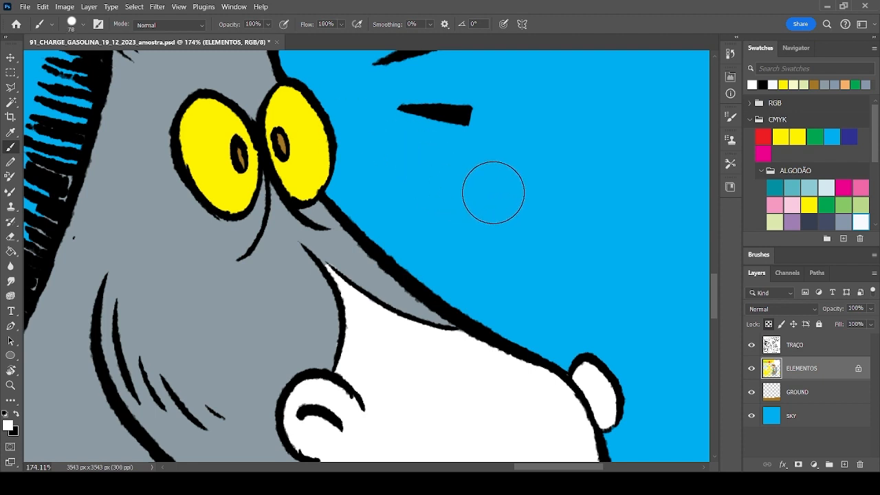
pyautogui.click(415, 296)
pyautogui.hotkey('ctrl', 'z')
pyautogui.click(249, 302)
pyautogui.hotkey('ctrl', 'z')
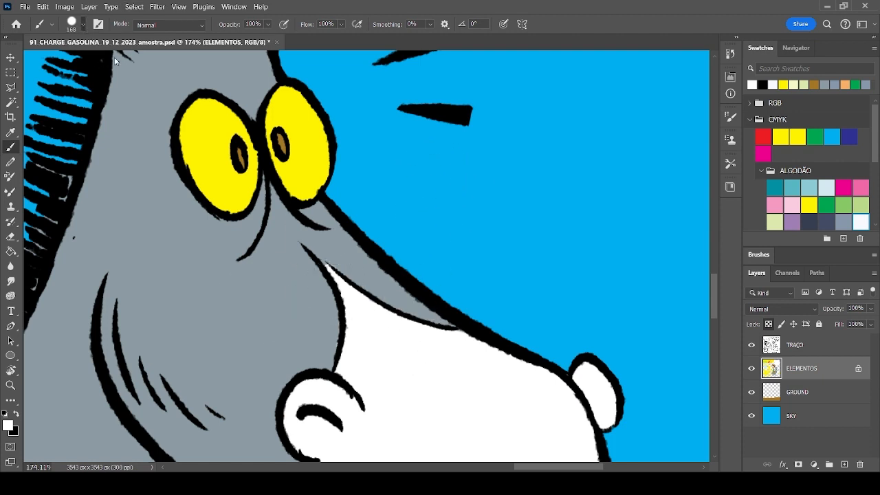
pyautogui.click(229, 301)
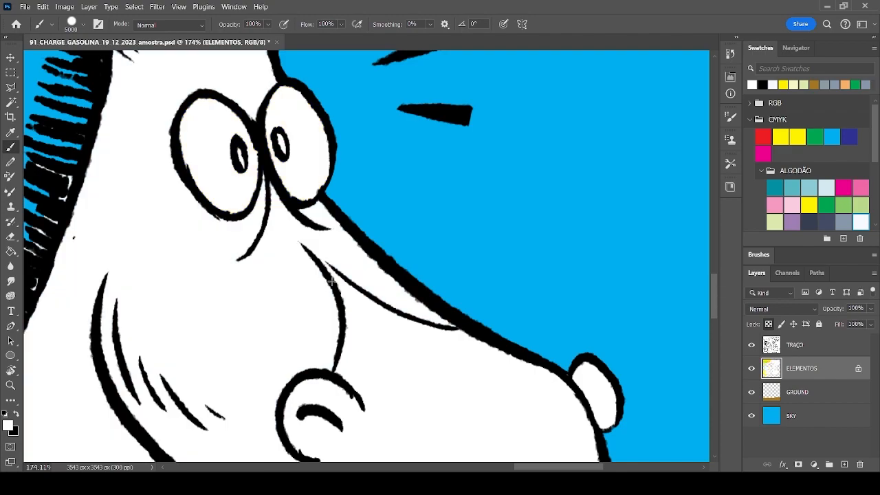
pyautogui.moveTo(397, 282)
pyautogui.mouseDown()
pyautogui.moveTo(226, 276)
pyautogui.moveTo(333, 269)
pyautogui.moveTo(230, 267)
pyautogui.mouseUp()
pyautogui.moveTo(351, 240); pyautogui.dragTo(374, 240)
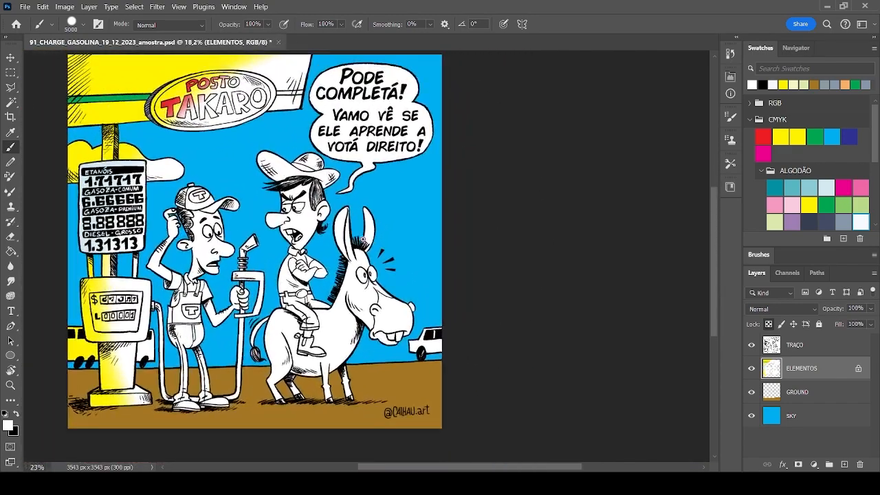
pyautogui.hotkey('ctrl', 'z')
# - Examine the white muzzle up close and against the rest of the donkey, and switch to the Move tool
pyautogui.moveTo(432, 309); pyautogui.dragTo(524, 311)
pyautogui.moveTo(277, 287); pyautogui.dragTo(397, 200)
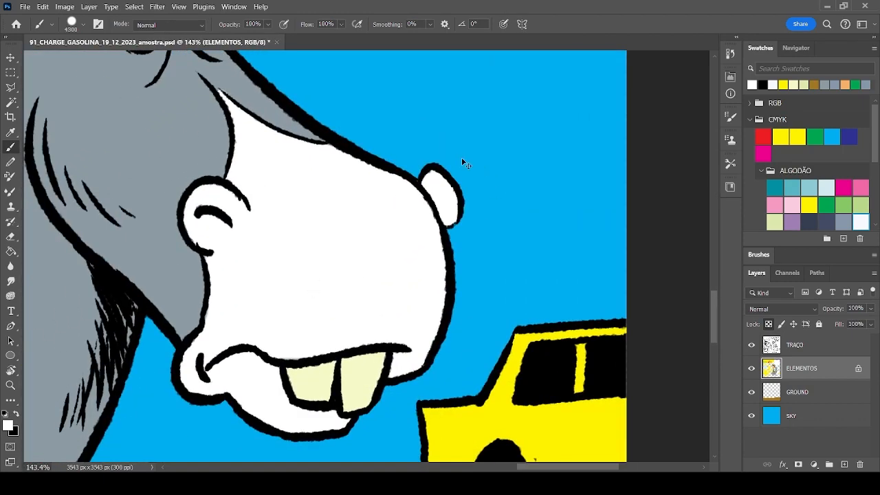
pyautogui.hotkey('ctrl', '-')
pyautogui.hotkey('ctrl', '-')
pyautogui.hotkey('ctrl', '-')
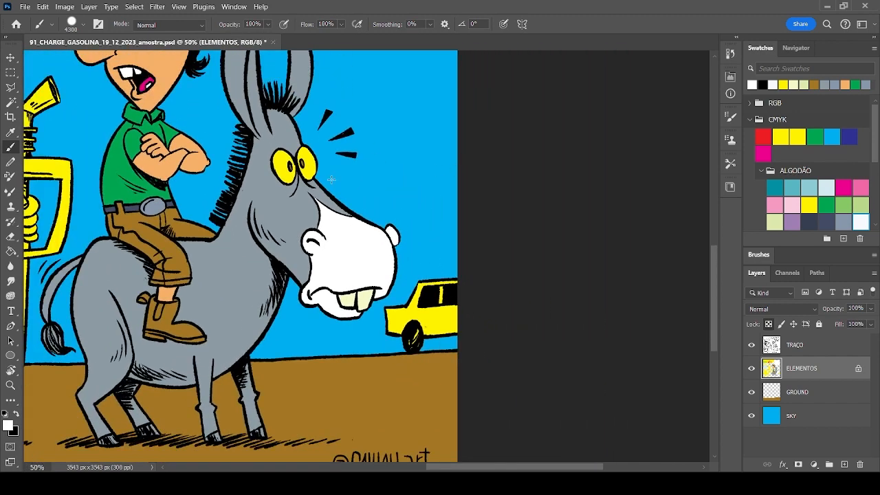
pyautogui.scroll(1, 352, 287)
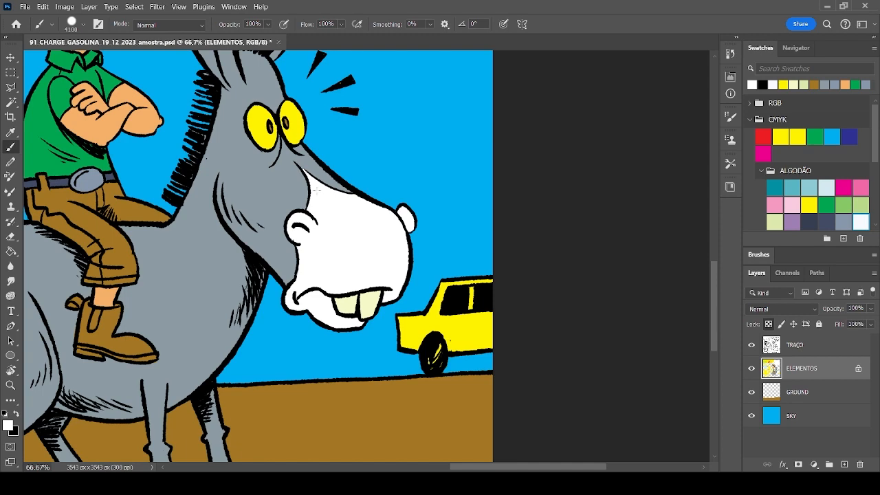
pyautogui.scroll(1, 313, 181)
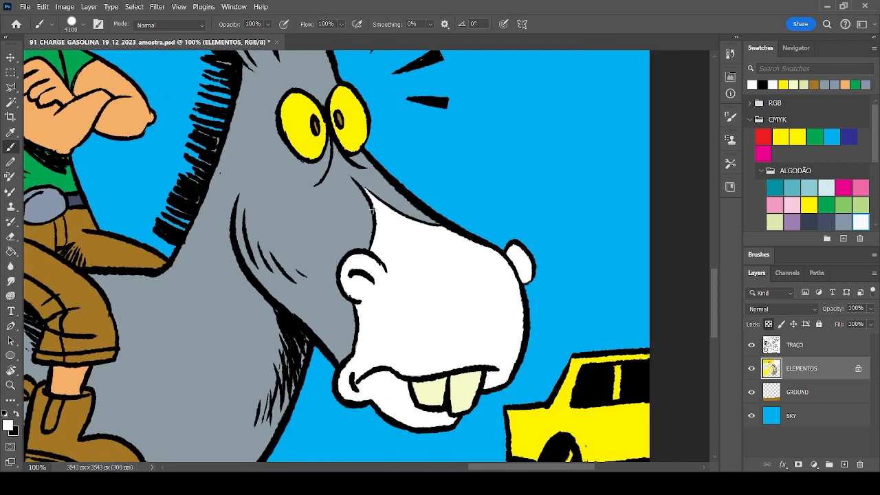
pyautogui.click(14, 58)
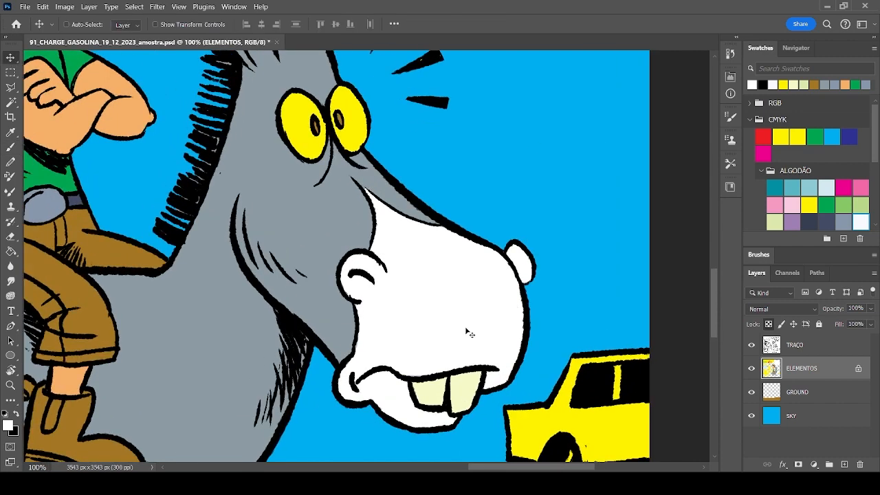
# - Select the TRAÇO line art and check the ELEMENTOS colours by switching that layer off and on, with the whole cartoon in view
pyautogui.press('ctrl')
pyautogui.keyDown('ctrl'); pyautogui.click(460, 306); pyautogui.keyUp('ctrl')
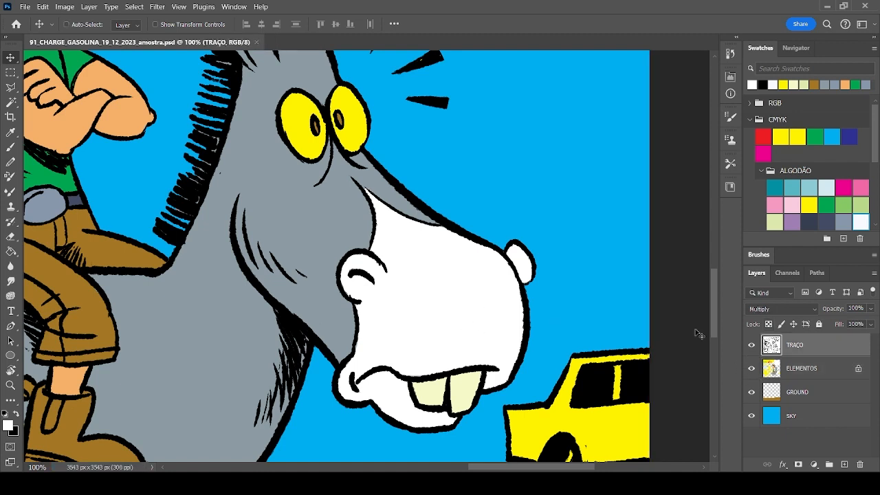
pyautogui.click(751, 371)
pyautogui.click(751, 371)
pyautogui.hotkey('ctrl', '0')
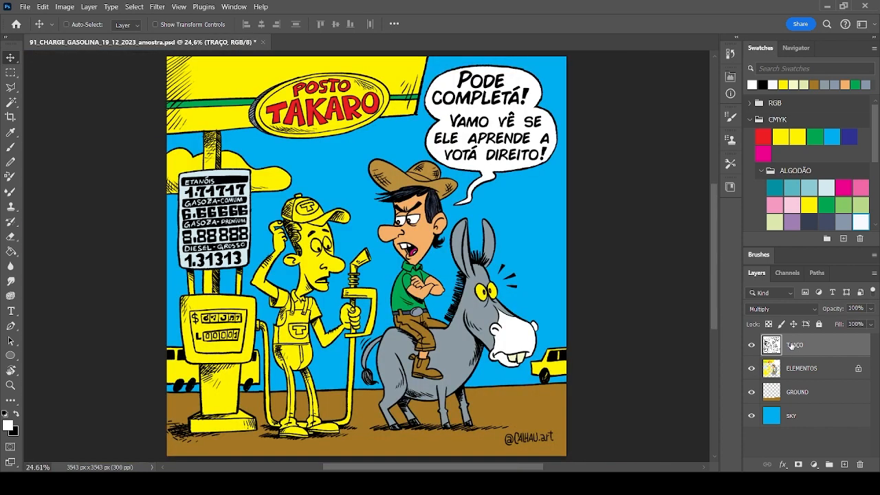
# - Group the ELEMENTOS, GROUND and SKY layers, and add a new empty layer above the group with the group hidden
pyautogui.click(774, 370)
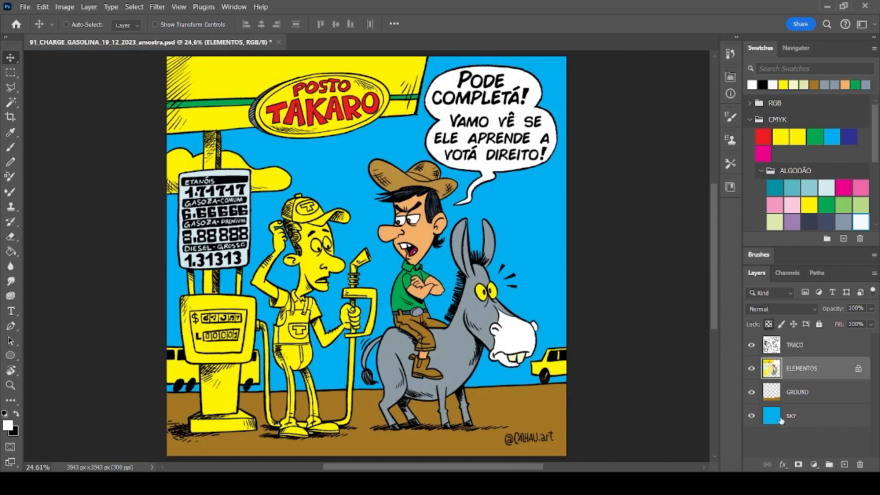
pyautogui.keyDown('shift'); pyautogui.click(782, 418); pyautogui.keyUp('shift')
pyautogui.hotkey('ctrl', 'g')
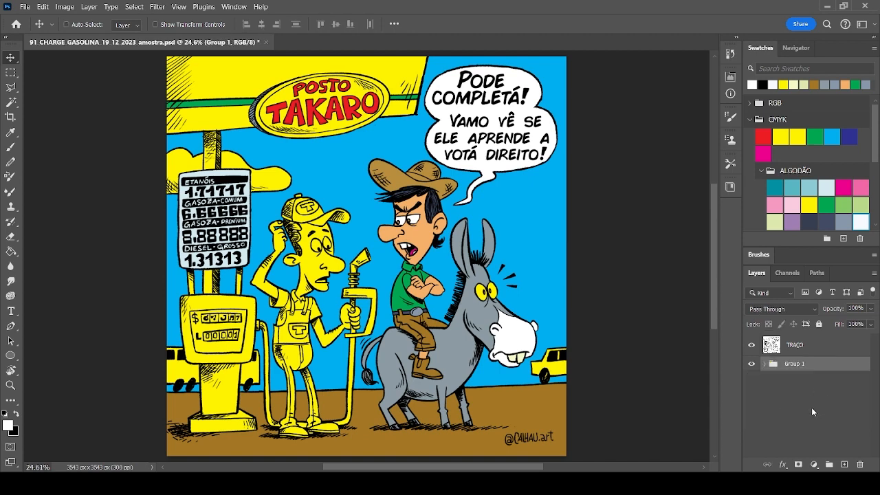
pyautogui.click(844, 465)
pyautogui.click(752, 388)
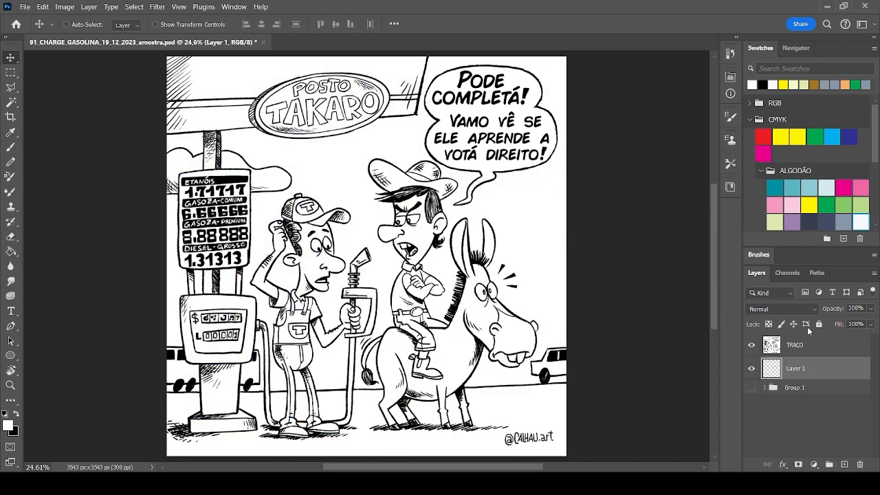
# - Roughly paint the rider's hat brown and his face light pink on Layer 1 with a 250 px brush
pyautogui.press('b')
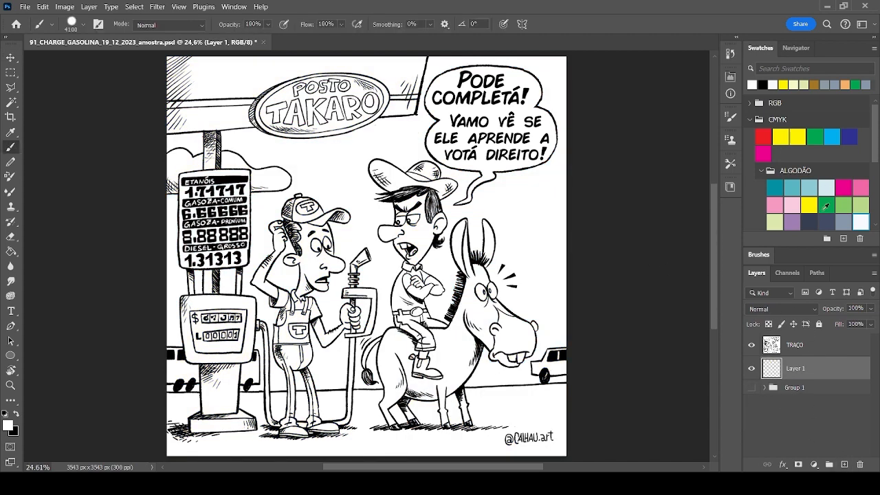
pyautogui.click(814, 84)
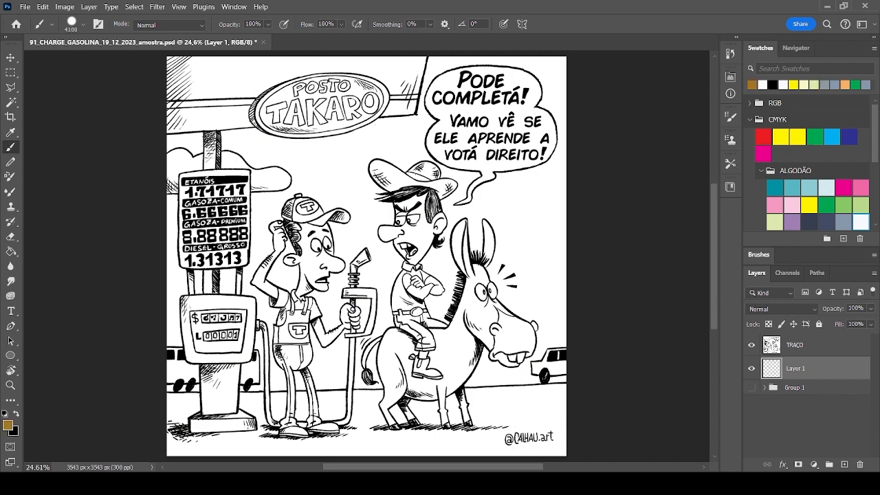
pyautogui.press('[')
pyautogui.press('[')
pyautogui.press('[')
pyautogui.press('[')
pyautogui.press('[')
pyautogui.press('[')
pyautogui.press('[')
pyautogui.press('[')
pyautogui.press('[')
pyautogui.press('[')
pyautogui.press('[')
pyautogui.press('[')
pyautogui.press('[')
pyautogui.press('[')
pyautogui.press('[')
pyautogui.press('[')
pyautogui.press('[')
pyautogui.press('[')
pyautogui.press('[')
pyautogui.press('[')
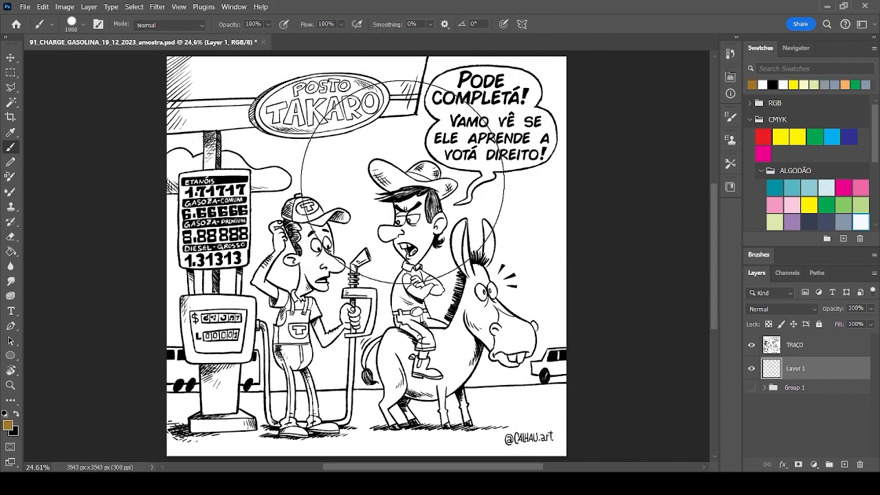
pyautogui.press('[')
pyautogui.press('[')
pyautogui.press('[')
pyautogui.press('[')
pyautogui.press('[')
pyautogui.press('[')
pyautogui.press('[')
pyautogui.press('[')
pyautogui.press('[')
pyautogui.press('[')
pyautogui.press('[')
pyautogui.press('[')
pyautogui.press('[')
pyautogui.press('[')
pyautogui.press('[')
pyautogui.press('[')
pyautogui.moveTo(375, 172)
pyautogui.mouseDown()
pyautogui.moveTo(431, 172)
pyautogui.moveTo(454, 175)
pyautogui.mouseUp()
pyautogui.click(792, 205)
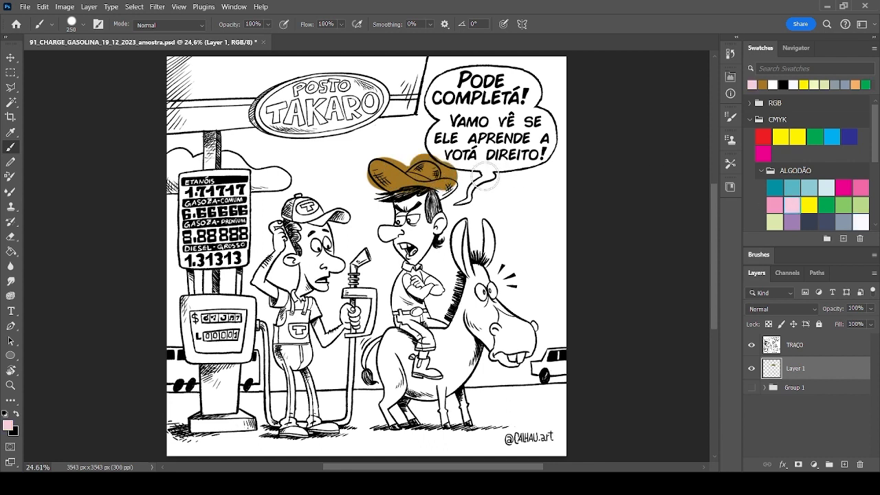
pyautogui.moveTo(412, 205)
pyautogui.mouseDown()
pyautogui.moveTo(406, 238)
pyautogui.moveTo(388, 227)
pyautogui.mouseUp()
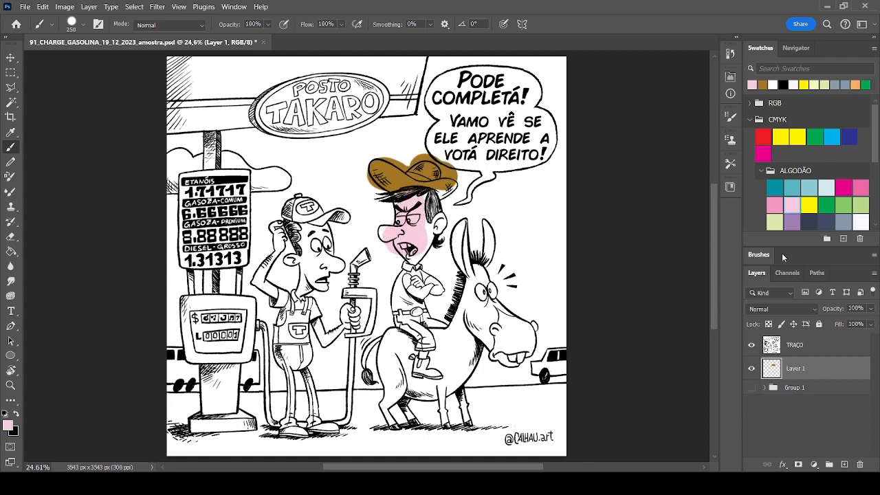
# - Select the empty area around the painted hat and face with the Magic Wand, fill it with teal and deselect
pyautogui.press('w')
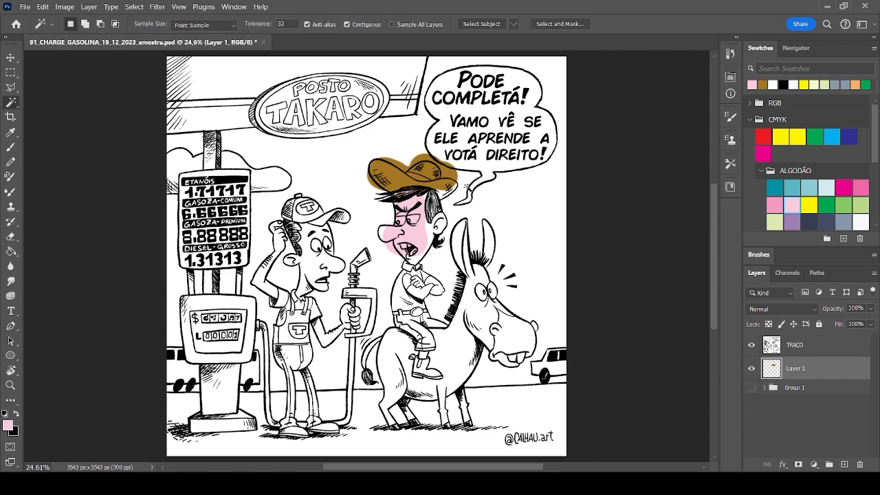
pyautogui.click(513, 205)
pyautogui.click(792, 188)
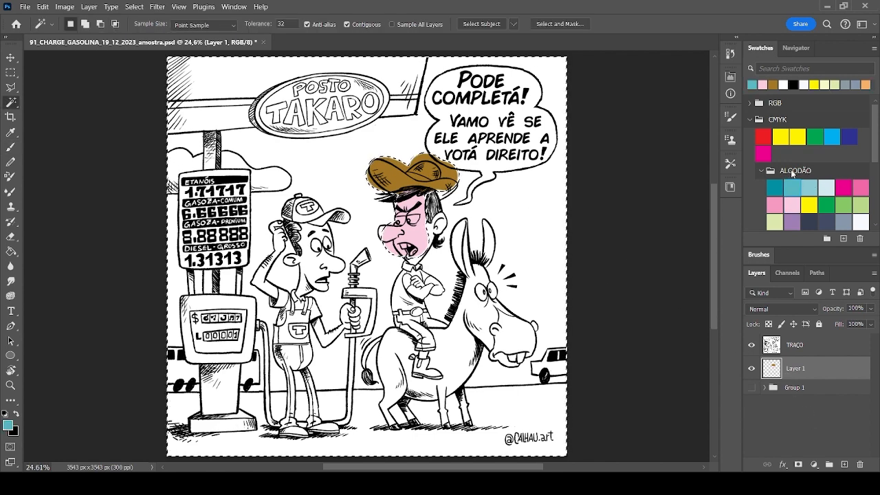
pyautogui.hotkey('alt', 'BackSpace')
pyautogui.hotkey('ctrl', 'd')
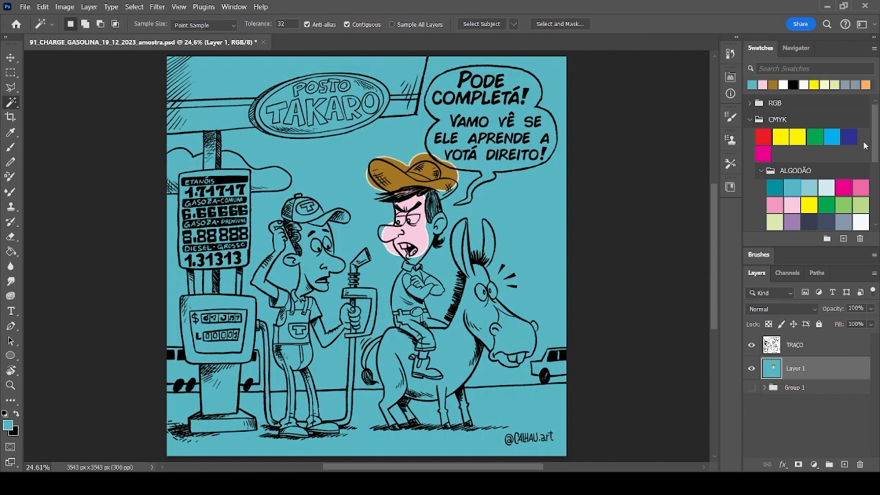
# - Try brown on the rider's shirt with the brush, and roughly paint over it in magenta
pyautogui.press('b')
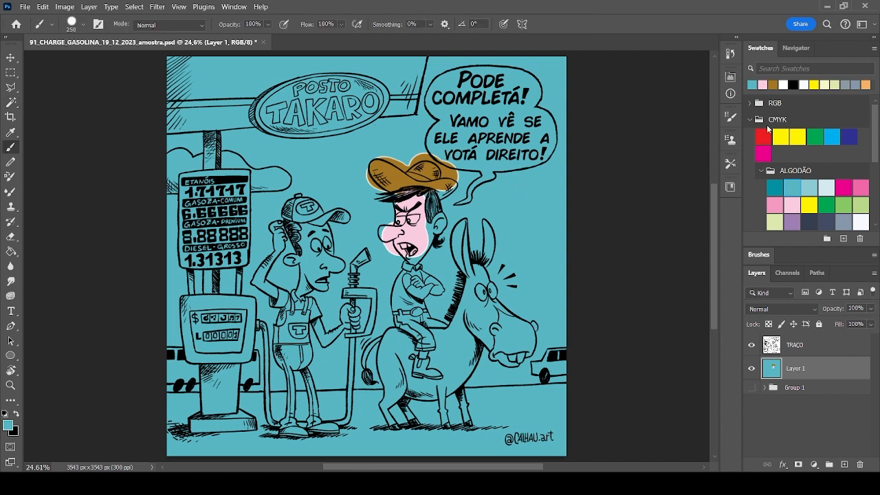
pyautogui.click(769, 84)
pyautogui.moveTo(413, 306)
pyautogui.mouseDown()
pyautogui.moveTo(402, 275)
pyautogui.moveTo(416, 295)
pyautogui.moveTo(411, 289)
pyautogui.mouseUp()
pyautogui.hotkey('ctrl', 'z')
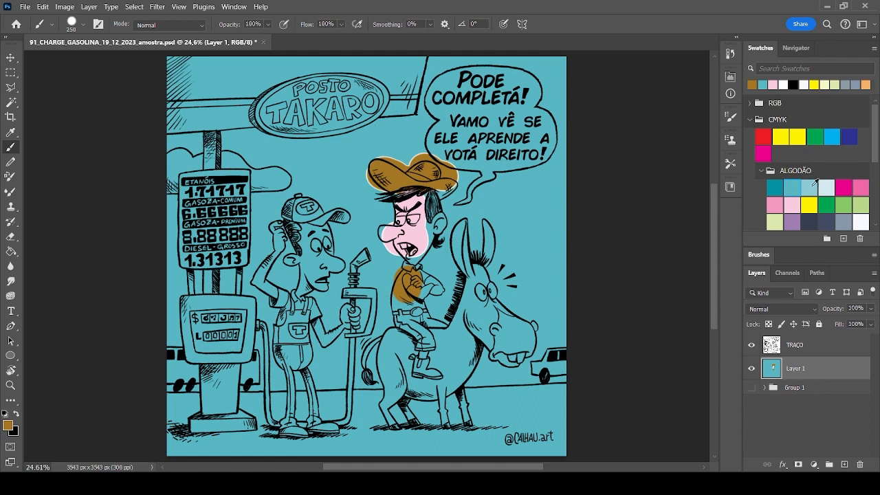
pyautogui.click(846, 187)
pyautogui.moveTo(409, 279)
pyautogui.mouseDown()
pyautogui.moveTo(398, 302)
pyautogui.moveTo(427, 307)
pyautogui.mouseUp()
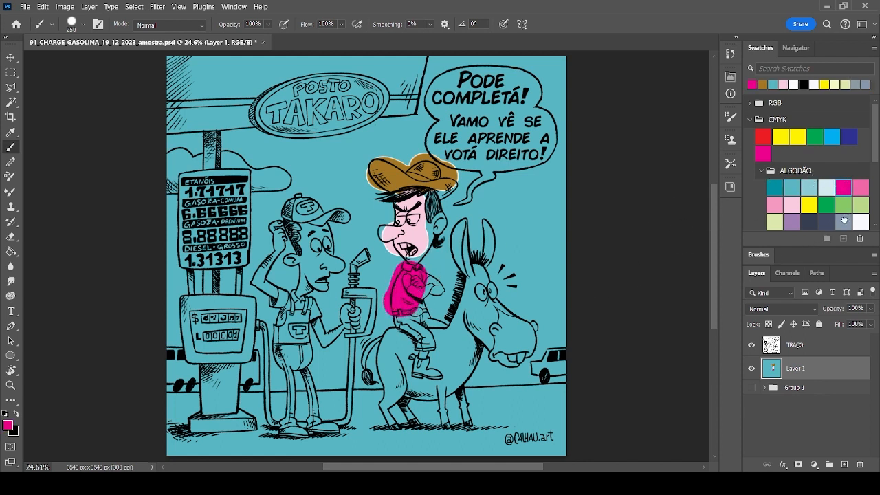
# - Roughly paint the donkey grey-blue and the rider's trousers bright blue on Layer 1 with the 250 px brush
pyautogui.click(844, 220)
pyautogui.moveTo(481, 323)
pyautogui.mouseDown()
pyautogui.moveTo(438, 347)
pyautogui.moveTo(390, 347)
pyautogui.moveTo(396, 379)
pyautogui.moveTo(425, 356)
pyautogui.moveTo(448, 360)
pyautogui.moveTo(456, 373)
pyautogui.moveTo(478, 289)
pyautogui.moveTo(471, 276)
pyautogui.moveTo(488, 333)
pyautogui.moveTo(515, 351)
pyautogui.moveTo(502, 353)
pyautogui.moveTo(520, 336)
pyautogui.moveTo(511, 322)
pyautogui.moveTo(457, 265)
pyautogui.moveTo(457, 239)
pyautogui.moveTo(489, 231)
pyautogui.moveTo(481, 280)
pyautogui.mouseUp()
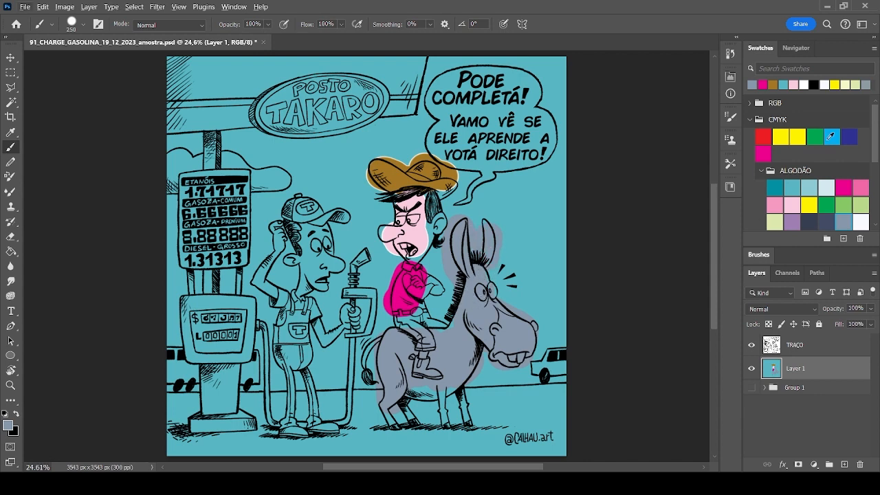
pyautogui.click(830, 136)
pyautogui.moveTo(416, 316)
pyautogui.mouseDown()
pyautogui.moveTo(410, 327)
pyautogui.moveTo(419, 351)
pyautogui.moveTo(424, 326)
pyautogui.moveTo(467, 317)
pyautogui.mouseUp()
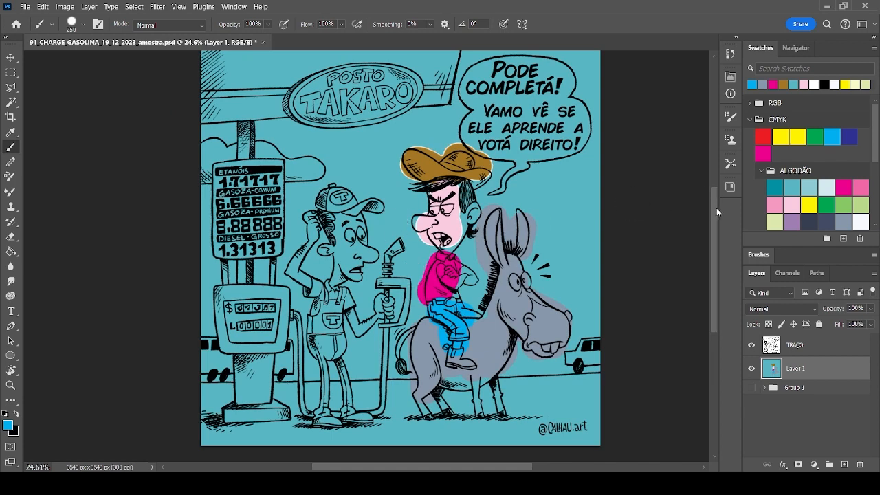
# - Paint the attendant's face with pink sampled from the rider's face, and the station canopy and its sign yellow
pyautogui.keyDown('alt'); pyautogui.click(436, 222); pyautogui.keyUp('alt')
pyautogui.moveTo(354, 226)
pyautogui.mouseDown()
pyautogui.moveTo(348, 255)
pyautogui.moveTo(364, 271)
pyautogui.mouseUp()
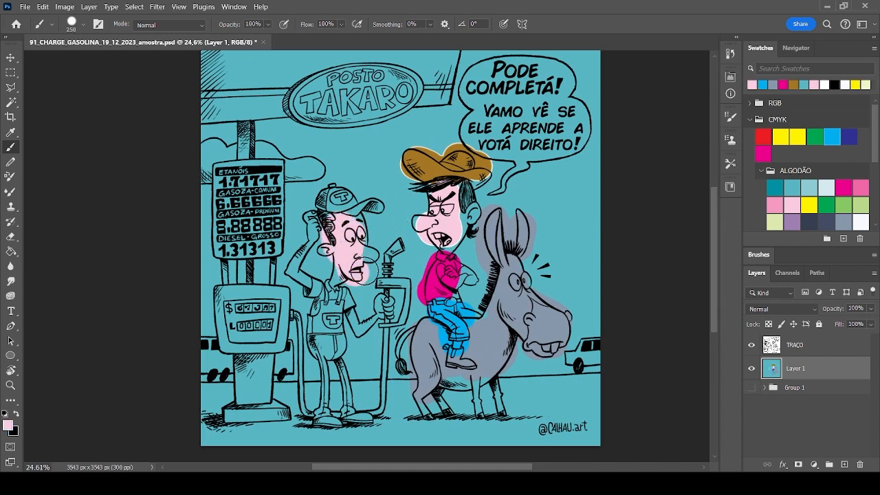
pyautogui.click(798, 136)
pyautogui.moveTo(323, 69)
pyautogui.mouseDown()
pyautogui.moveTo(206, 65)
pyautogui.moveTo(269, 83)
pyautogui.mouseUp()
pyautogui.hotkey('ctrl', 'z')
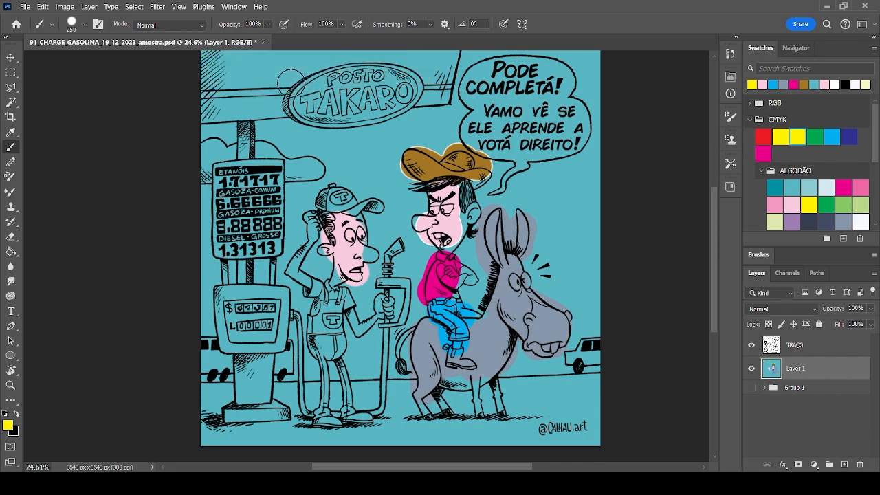
pyautogui.moveTo(330, 84)
pyautogui.mouseDown()
pyautogui.moveTo(271, 94)
pyautogui.moveTo(220, 69)
pyautogui.mouseUp()
pyautogui.moveTo(411, 71)
pyautogui.mouseDown()
pyautogui.moveTo(315, 102)
pyautogui.moveTo(219, 106)
pyautogui.moveTo(324, 117)
pyautogui.mouseUp()
# - Roughly paint the fuel price board pale blue and the speech balloon white on Layer 1
pyautogui.click(826, 187)
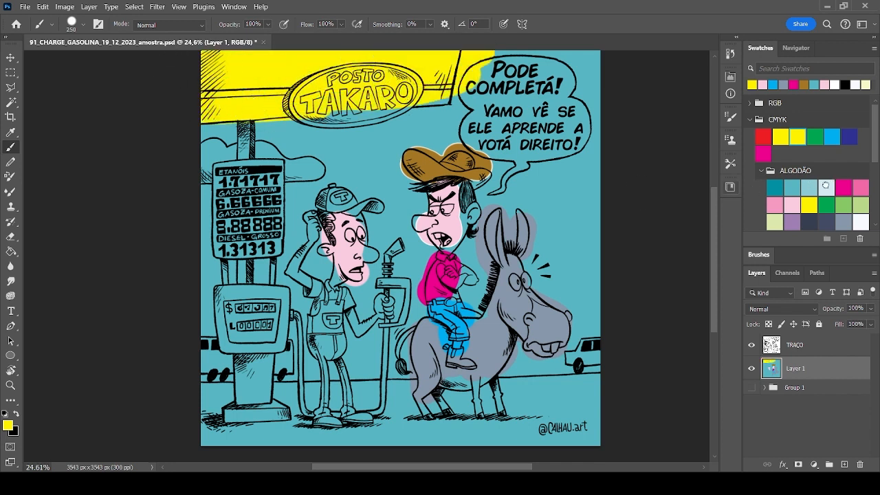
pyautogui.moveTo(205, 166)
pyautogui.mouseDown()
pyautogui.moveTo(256, 249)
pyautogui.moveTo(303, 234)
pyautogui.mouseUp()
pyautogui.moveTo(478, 77)
pyautogui.mouseDown()
pyautogui.moveTo(520, 83)
pyautogui.moveTo(555, 121)
pyautogui.moveTo(541, 108)
pyautogui.mouseUp()
pyautogui.press('d')
pyautogui.press('x')
pyautogui.moveTo(482, 90)
pyautogui.mouseDown()
pyautogui.moveTo(552, 126)
pyautogui.moveTo(454, 107)
pyautogui.moveTo(557, 110)
pyautogui.moveTo(509, 56)
pyautogui.moveTo(533, 158)
pyautogui.moveTo(516, 156)
pyautogui.moveTo(487, 129)
pyautogui.moveTo(592, 125)
pyautogui.moveTo(565, 128)
pyautogui.mouseUp()
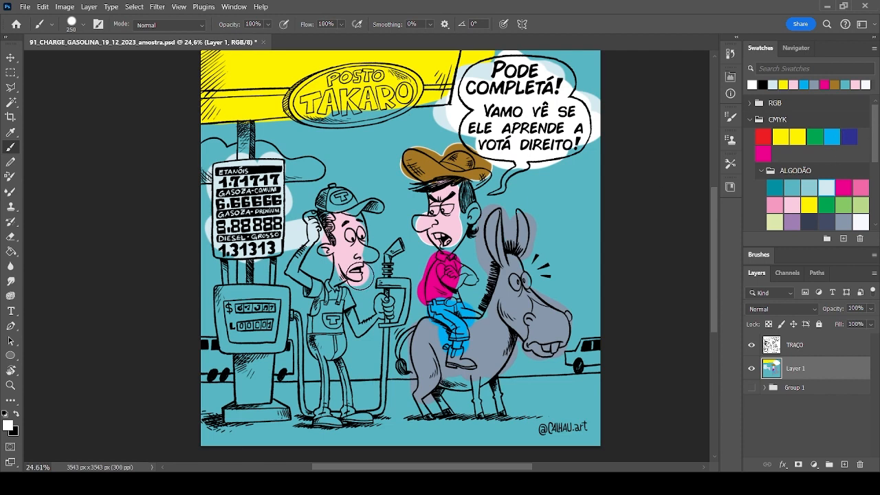
# - Compare the line art with and without the rough colours by switching Layer 1 off and on
pyautogui.scroll(1, 495, 160)
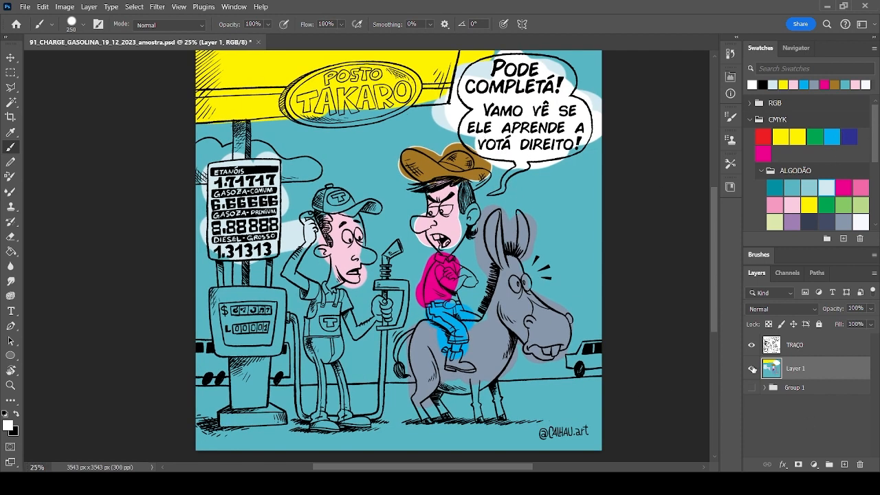
pyautogui.click(752, 369)
pyautogui.click(752, 369)
pyautogui.click(751, 369)
pyautogui.click(751, 369)
# - Scale Layer 1's rough colours down to about 18% wide and 19% high, anchored at the canvas's upper-left corner
pyautogui.hotkey('ctrl', 't')
pyautogui.press('Return')
pyautogui.press('b')
pyautogui.hotkey('ctrl', 't')
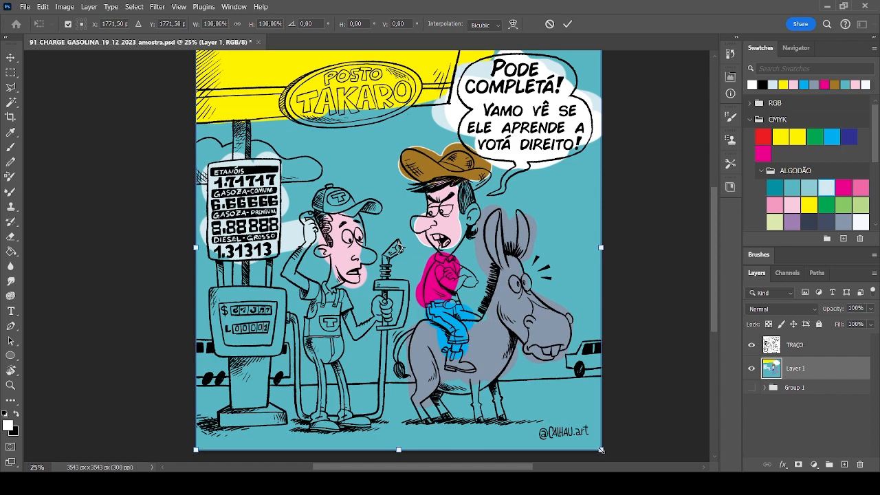
pyautogui.moveTo(601, 450); pyautogui.dragTo(270, 126)
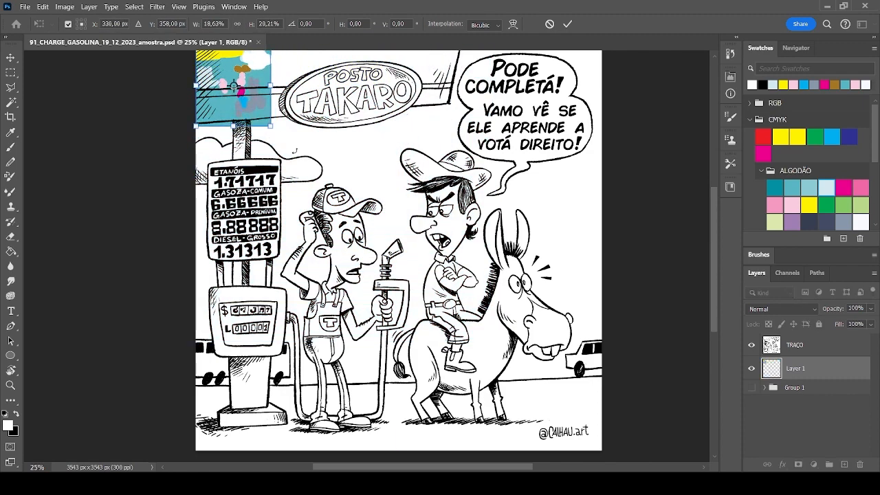
pyautogui.hotkey('ctrl', 'z')
pyautogui.moveTo(601, 450); pyautogui.dragTo(268, 120)
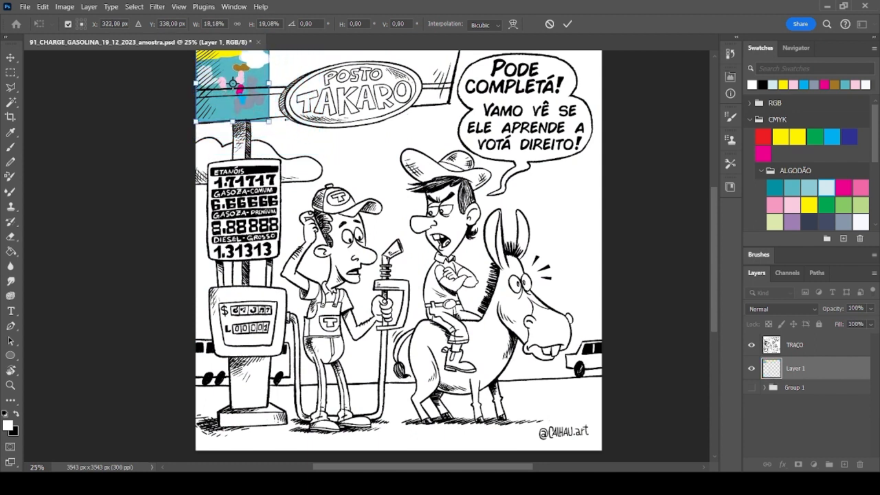
pyautogui.press('Return')
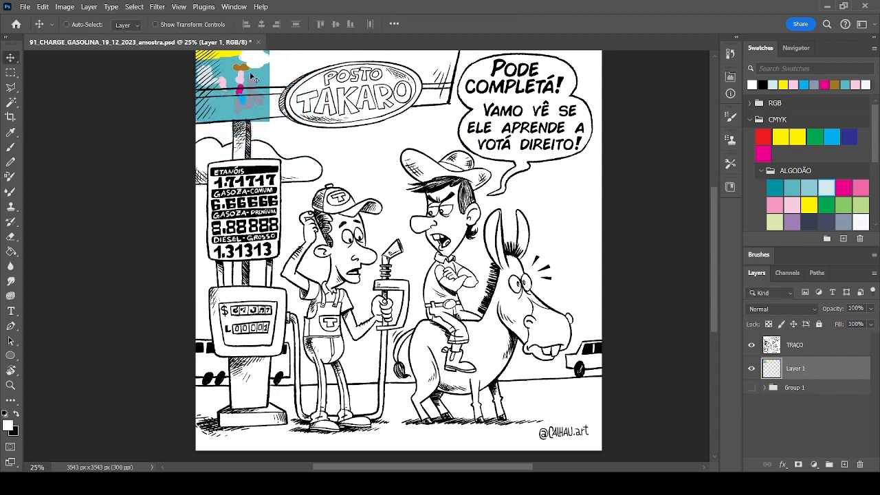
# - Move the reduced colour study to the canvas's right edge beneath the speech balloon, and show Group 1 again
pyautogui.moveTo(253, 77); pyautogui.dragTo(600, 205)
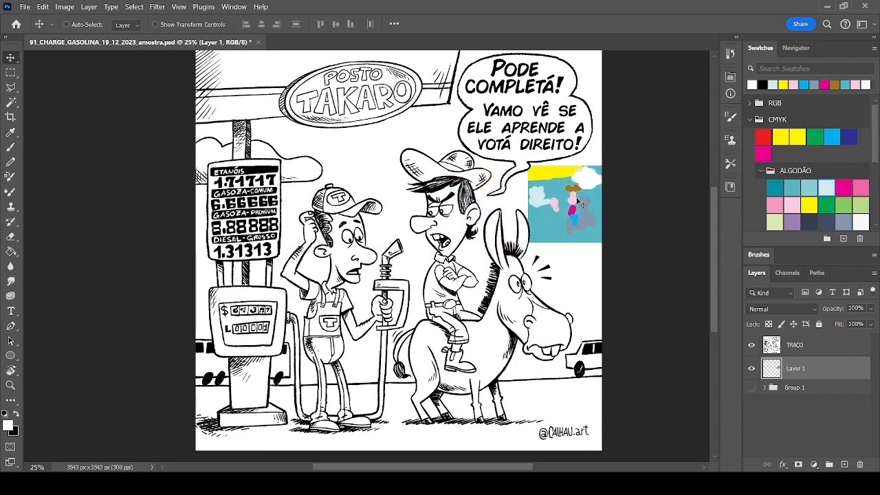
pyautogui.click(754, 389)
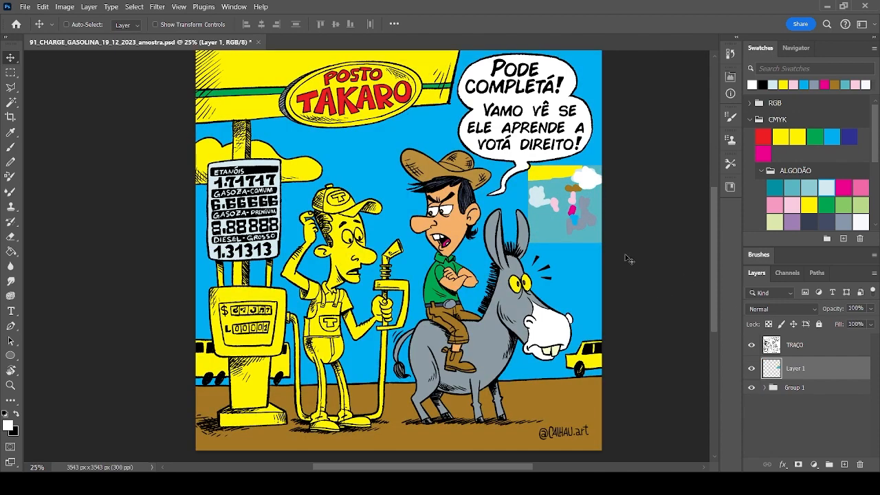
# - Select the TRAÇO line art directly on the canvas, try moving it and undo the move
pyautogui.keyDown('ctrl'); pyautogui.click(570, 207); pyautogui.keyUp('ctrl')
pyautogui.keyDown('ctrl'); pyautogui.click(581, 197); pyautogui.keyUp('ctrl')
pyautogui.moveTo(581, 197); pyautogui.dragTo(369, 157)
pyautogui.hotkey('ctrl', 'z')
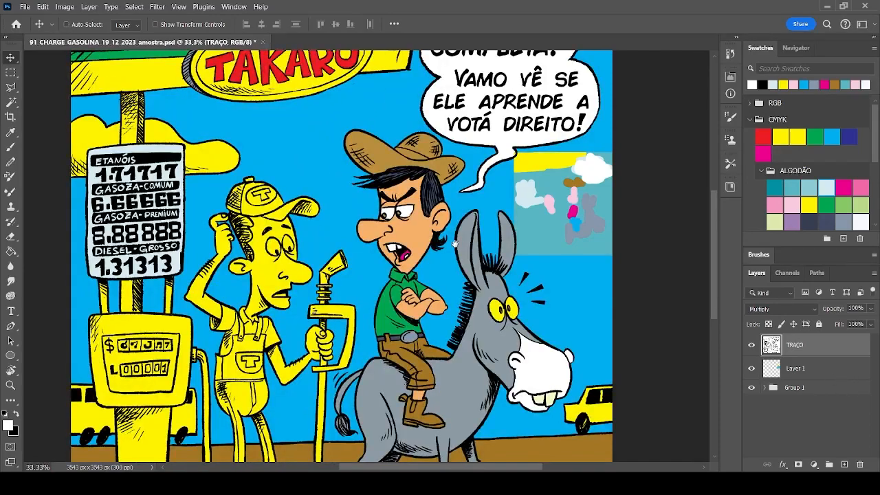
pyautogui.moveTo(461, 260); pyautogui.dragTo(534, 299)
pyautogui.scroll(-2, 554, 265)
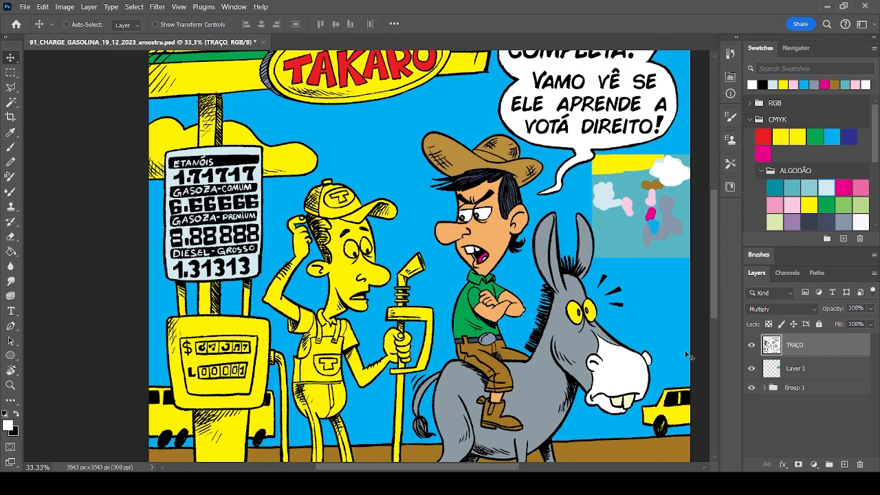
# - Move the TRAÇO line art away from its colours several times, undoing each move
pyautogui.press('b')
pyautogui.keyDown('ctrl'); pyautogui.click(548, 237); pyautogui.keyUp('ctrl')
pyautogui.press('v')
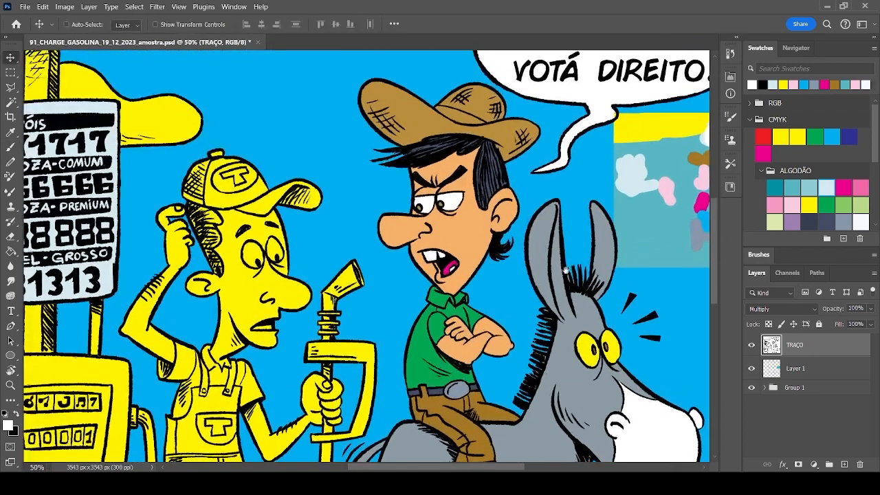
pyautogui.moveTo(597, 284)
pyautogui.mouseDown()
pyautogui.moveTo(580, 322)
pyautogui.moveTo(491, 260)
pyautogui.mouseUp()
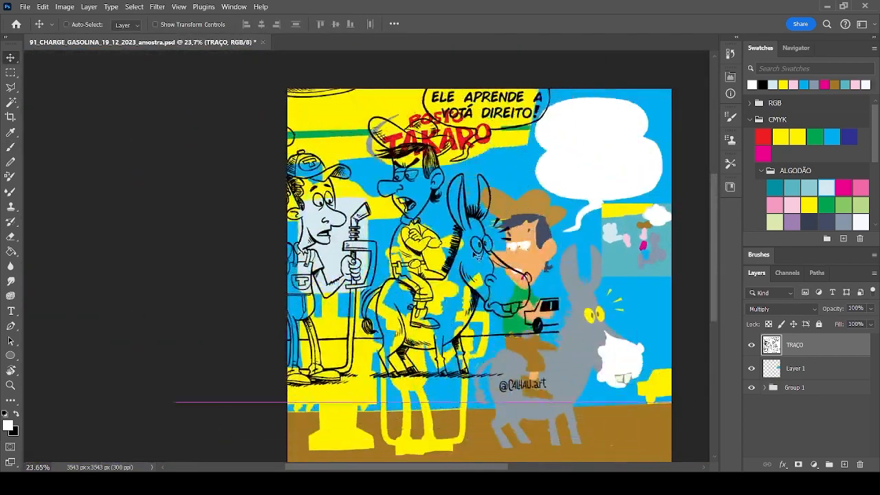
pyautogui.hotkey('ctrl', 'z')
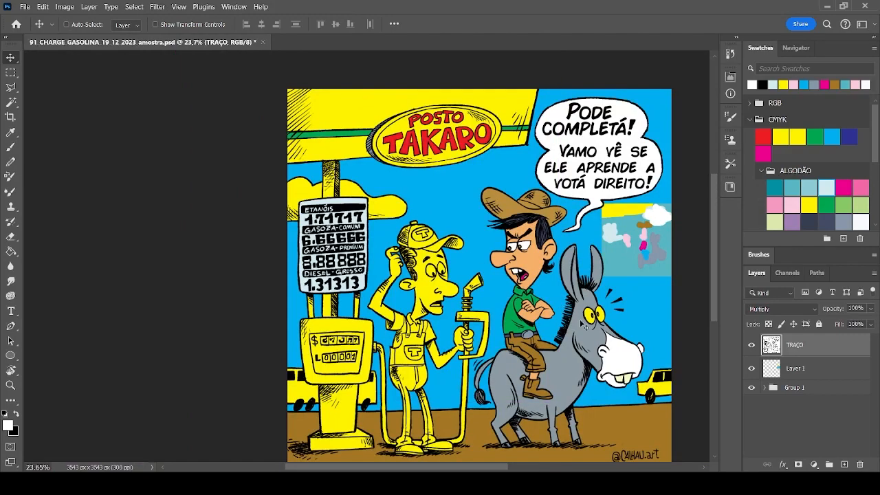
pyautogui.moveTo(602, 334); pyautogui.dragTo(456, 240)
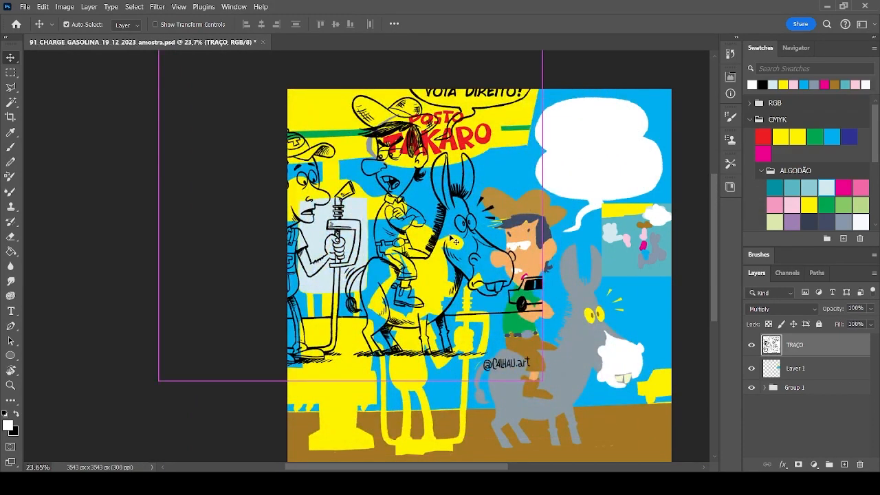
pyautogui.hotkey('ctrl', 'z')
pyautogui.moveTo(590, 328); pyautogui.dragTo(443, 198)
pyautogui.hotkey('ctrl', 'z')
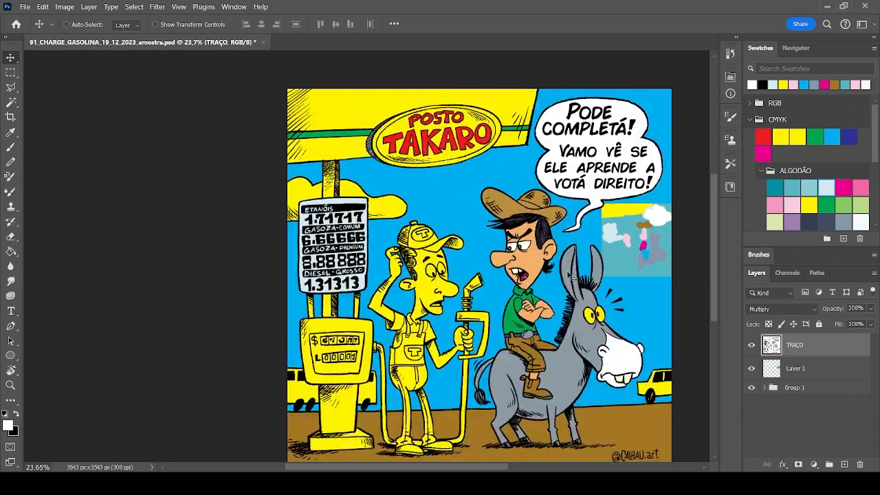
pyautogui.hotkey('ctrl', 'z')
pyautogui.moveTo(574, 277); pyautogui.dragTo(605, 173)
pyautogui.hotkey('ctrl', 'z')
pyautogui.scroll(3, 584, 331)
pyautogui.scroll(4, 563, 274)
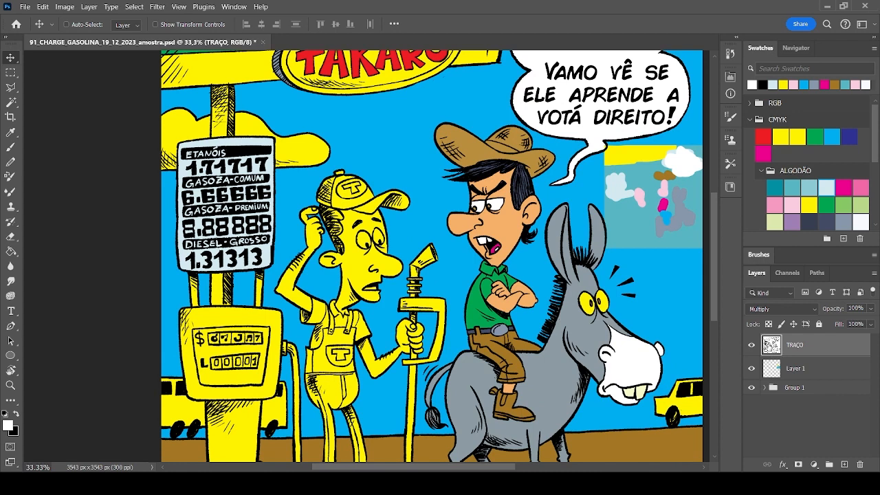
# - Fully lock the TRAÇO layer and try a brush stroke on it beside the rider
pyautogui.click(820, 324)
pyautogui.press('b')
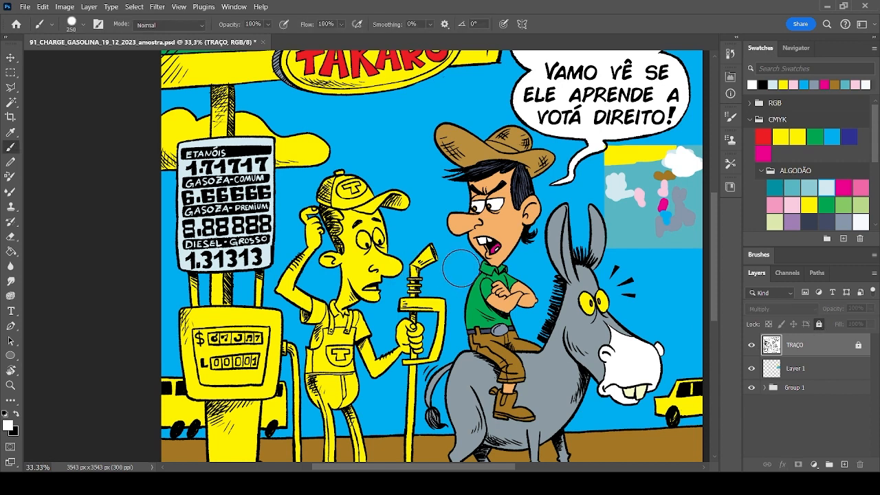
pyautogui.moveTo(454, 262); pyautogui.dragTo(435, 243)
pyautogui.hotkey('ctrl', 'z')
pyautogui.press('v')
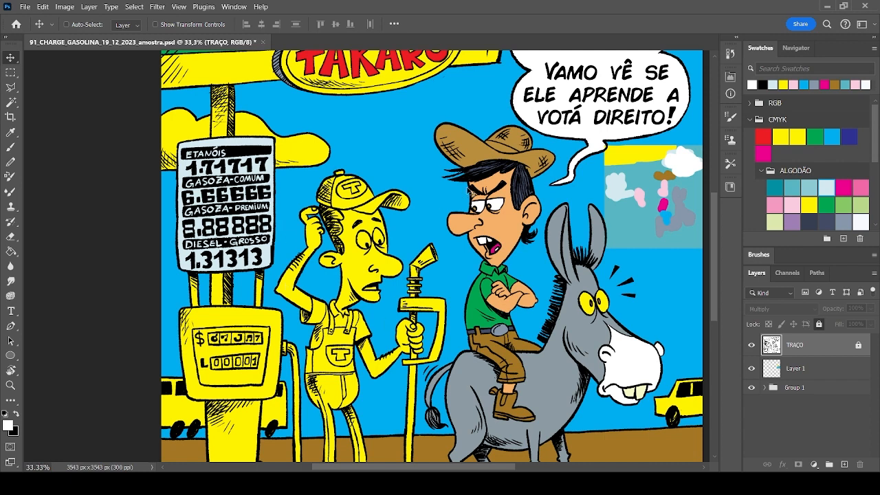
# - Inspect the layer structure by selecting SKY and ELEMENTOS from the canvas, plus TRAÇO, Layer 1 and Group 1, and collapse the group
pyautogui.keyDown('ctrl'); pyautogui.click(461, 177); pyautogui.keyUp('ctrl')
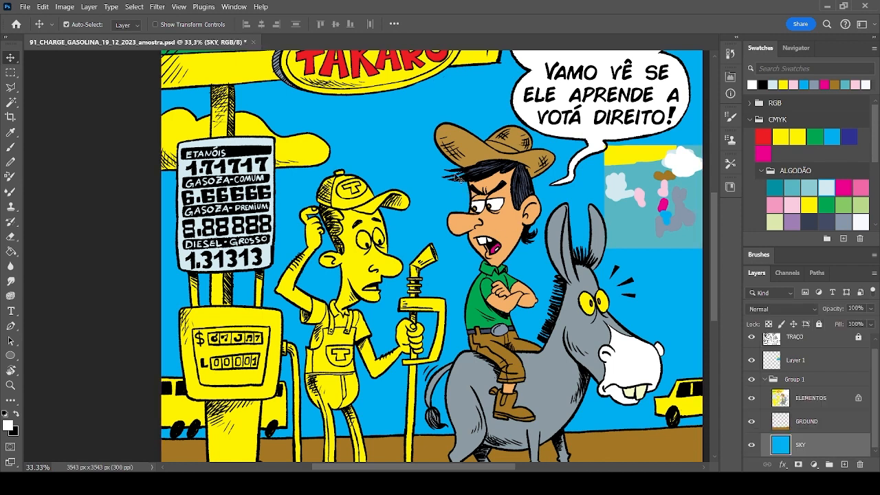
pyautogui.keyDown('ctrl'); pyautogui.click(482, 180); pyautogui.keyUp('ctrl')
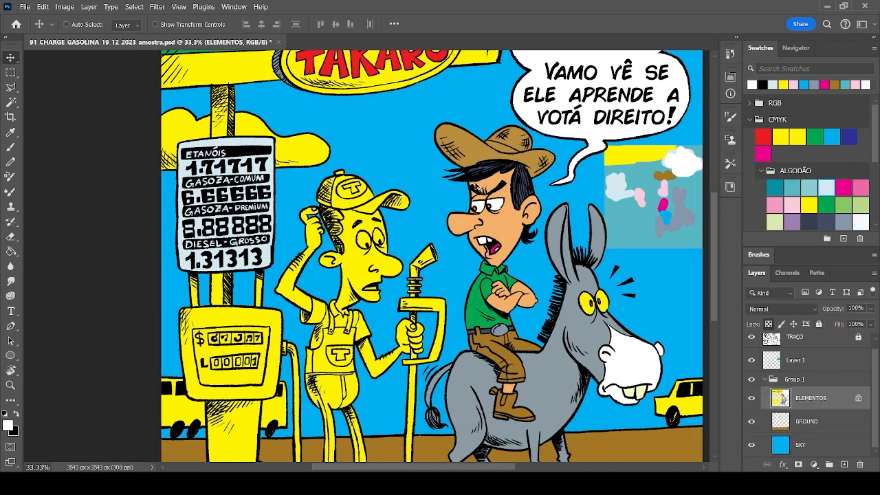
pyautogui.click(799, 338)
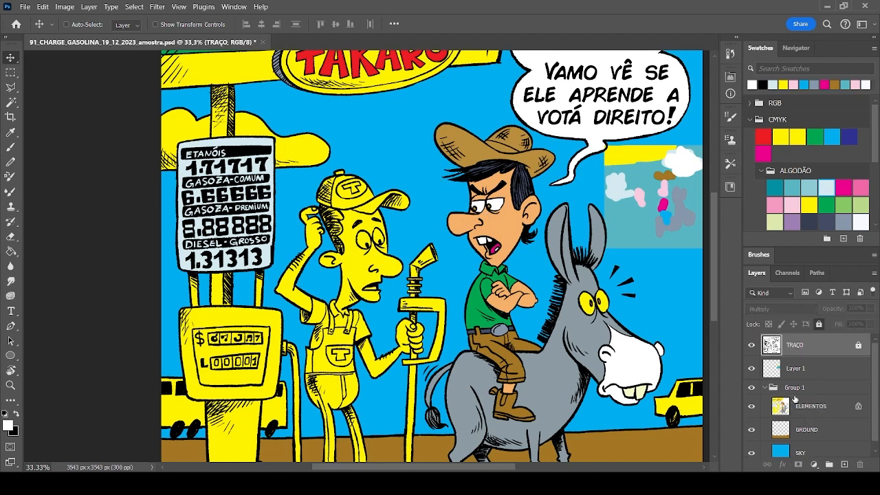
pyautogui.click(791, 390)
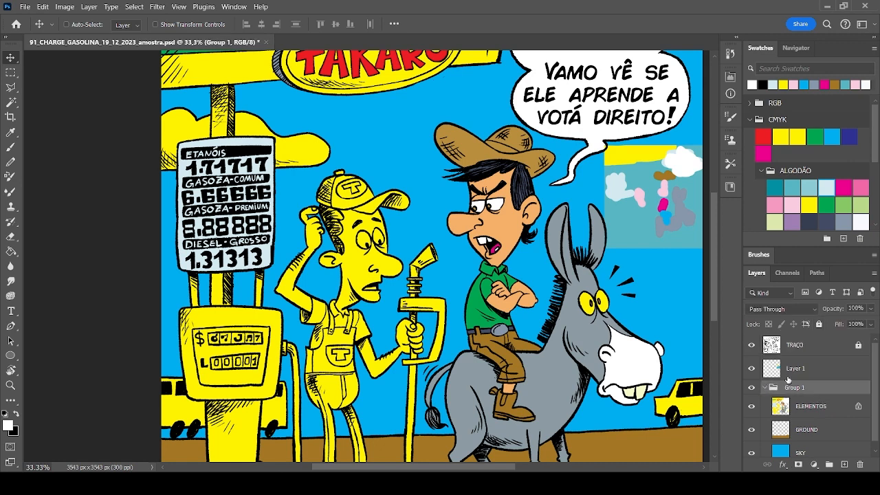
pyautogui.click(785, 348)
pyautogui.click(785, 372)
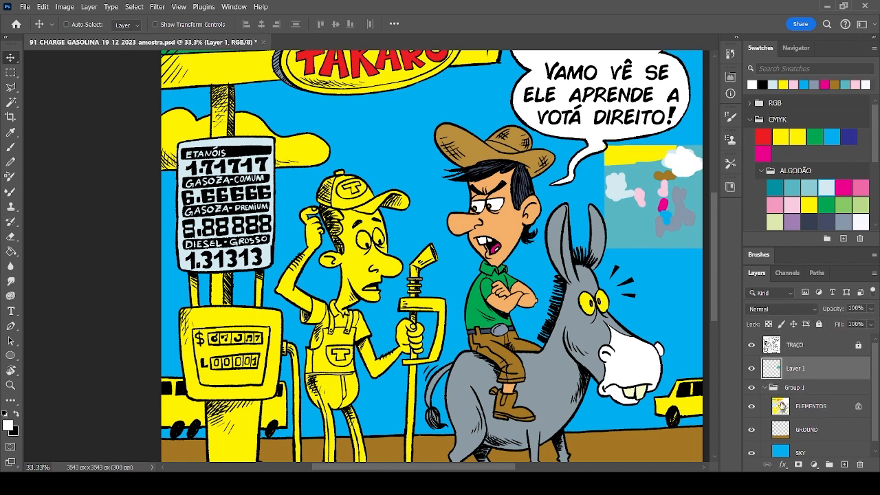
pyautogui.click(765, 390)
pyautogui.click(794, 392)
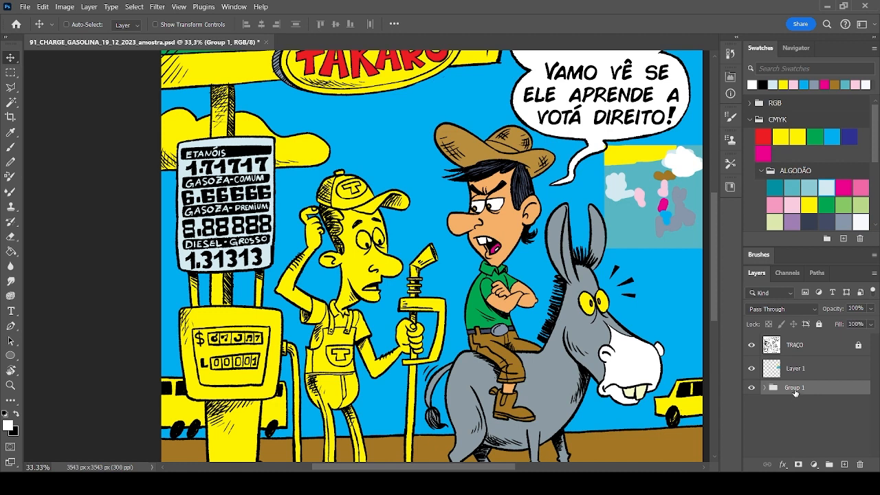
# - Take ELEMENTOS, GROUND and SKY out of Group 1, delete the emptied group and select ELEMENTOS alone
pyautogui.click(765, 388)
pyautogui.click(792, 407)
pyautogui.scroll(-1, 815, 426)
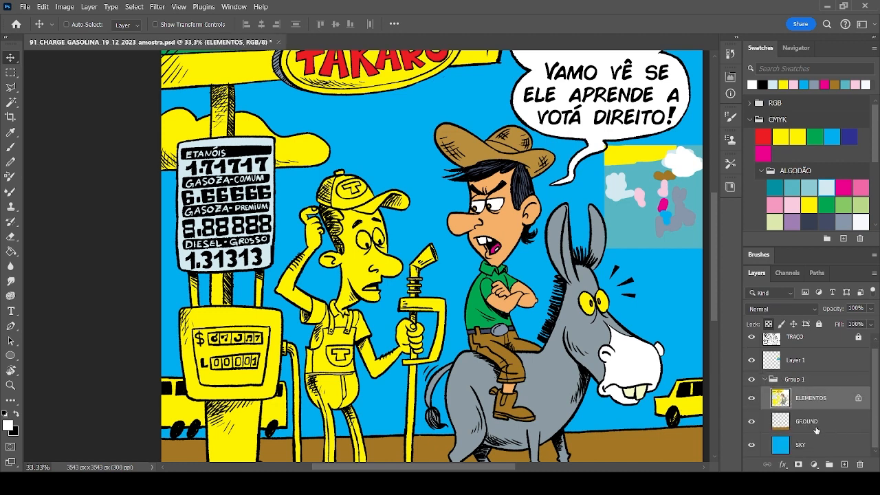
pyautogui.keyDown('shift'); pyautogui.click(795, 447); pyautogui.keyUp('shift')
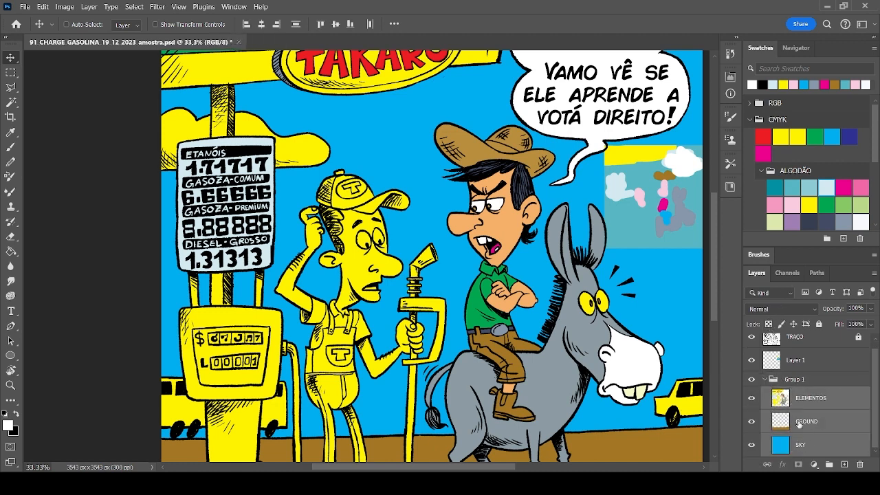
pyautogui.moveTo(781, 399); pyautogui.dragTo(784, 372)
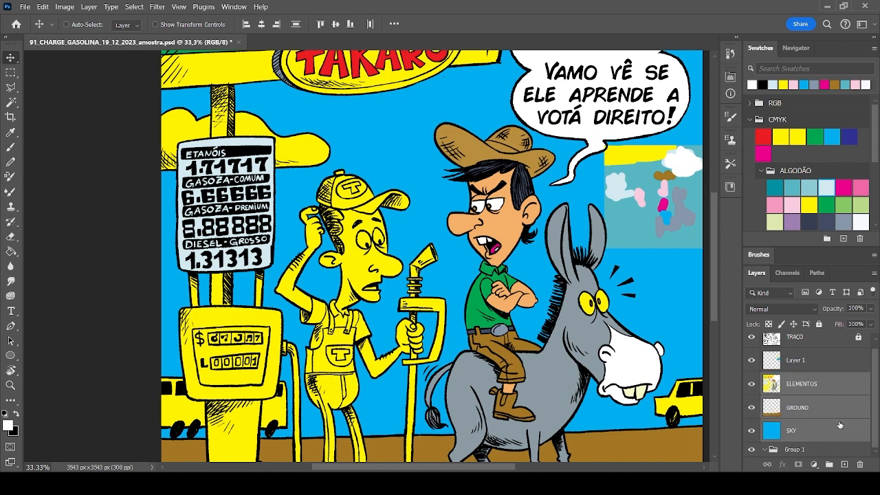
pyautogui.moveTo(848, 453); pyautogui.dragTo(859, 464)
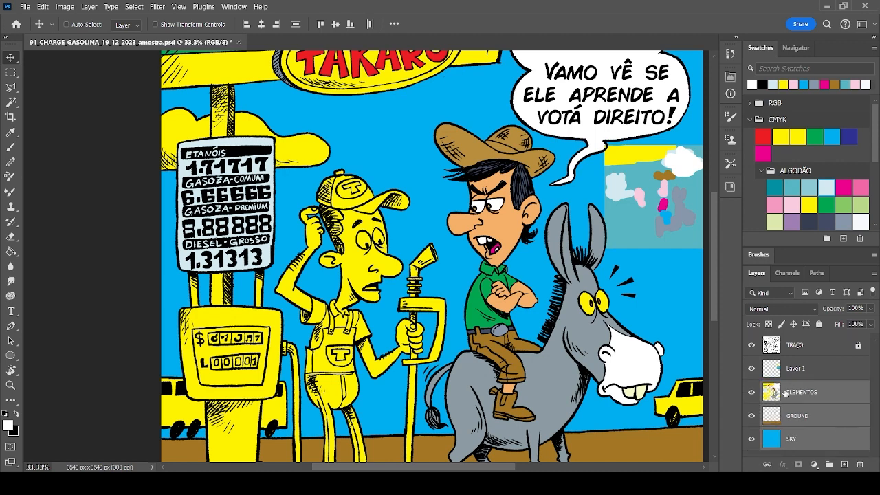
pyautogui.click(782, 394)
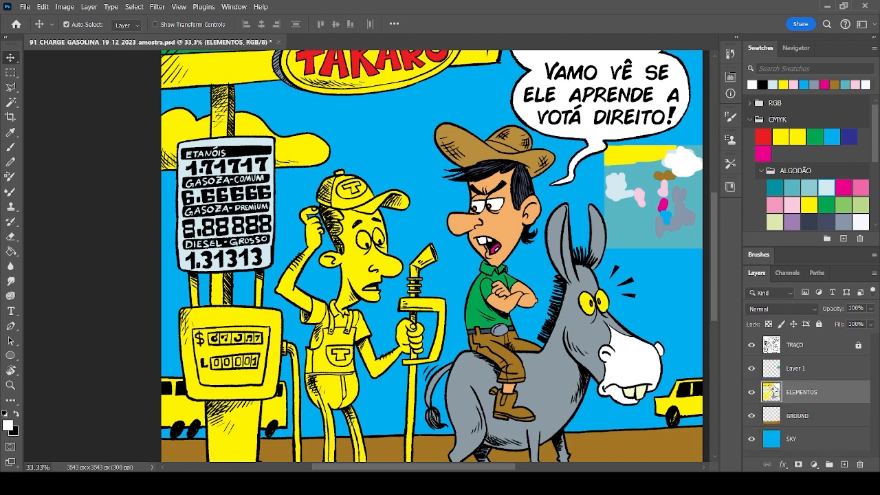
# - Rename Layer 1 as REF and move its small colour study to the canvas's upper-left area, beside the POSTO TAKARO sign
pyautogui.hotkey('ctrl', '0')
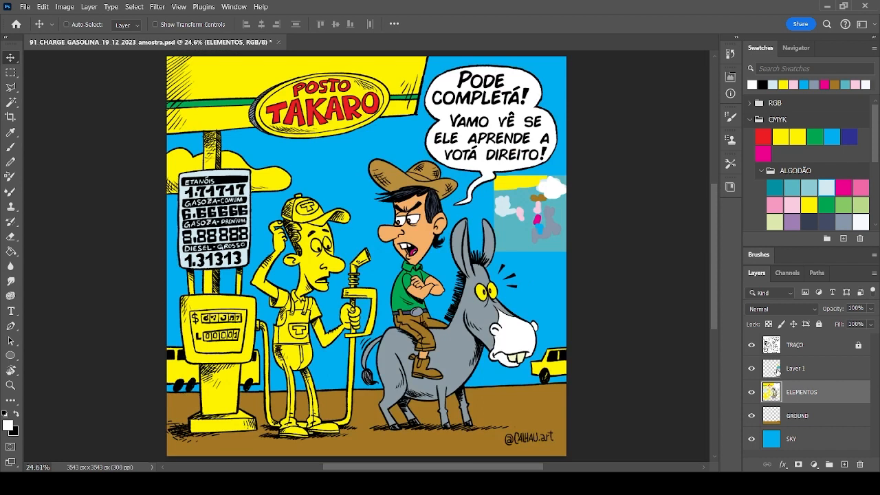
pyautogui.doubleClick(796, 368)
pyautogui.write('REF')
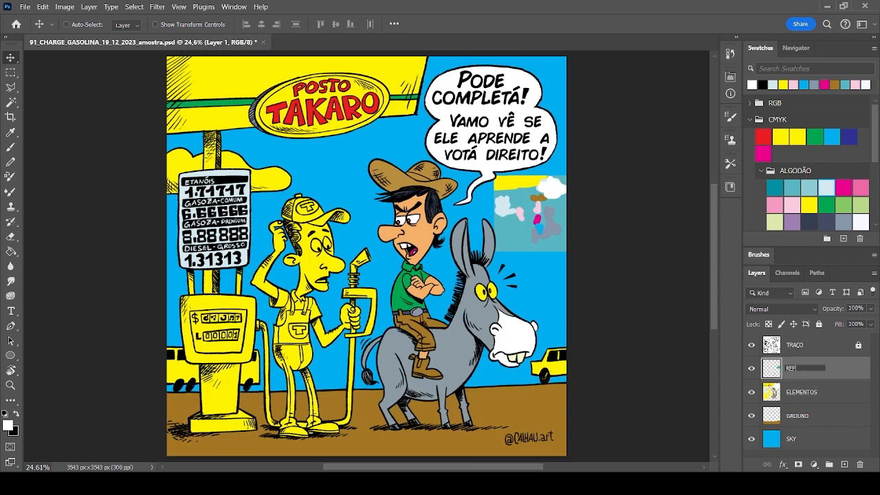
pyautogui.press('Return')
pyautogui.moveTo(548, 218); pyautogui.dragTo(236, 105)
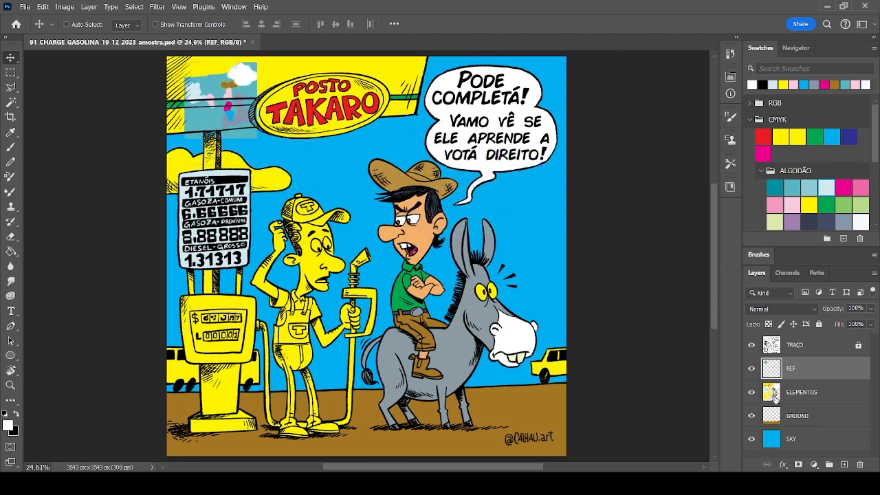
# - Group ELEMENTOS, GROUND and SKY, name the group COR, and switch its visibility off and on
pyautogui.click(774, 398)
pyautogui.keyDown('shift'); pyautogui.click(776, 443); pyautogui.keyUp('shift')
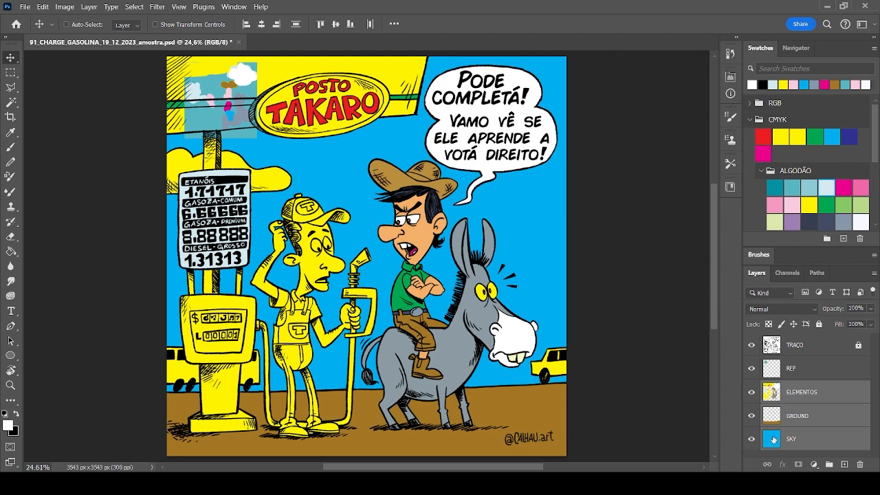
pyautogui.hotkey('ctrl', 'g')
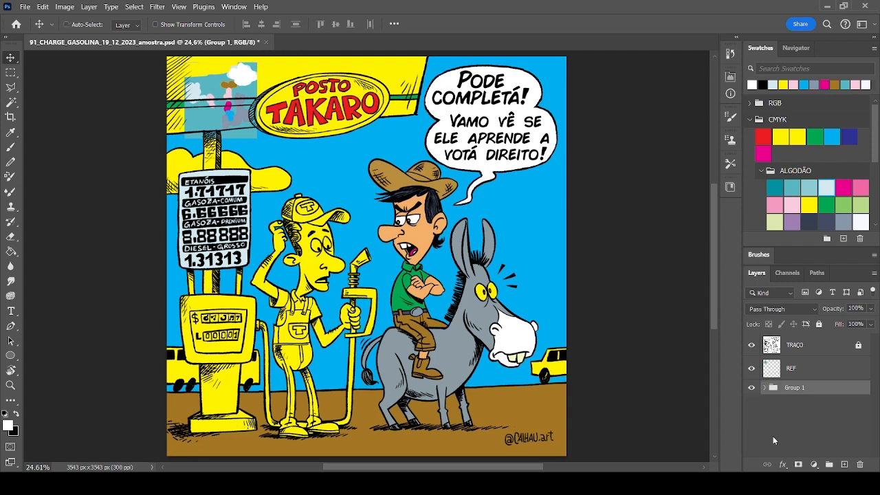
pyautogui.doubleClick(793, 387)
pyautogui.write('COR')
pyautogui.press('Return')
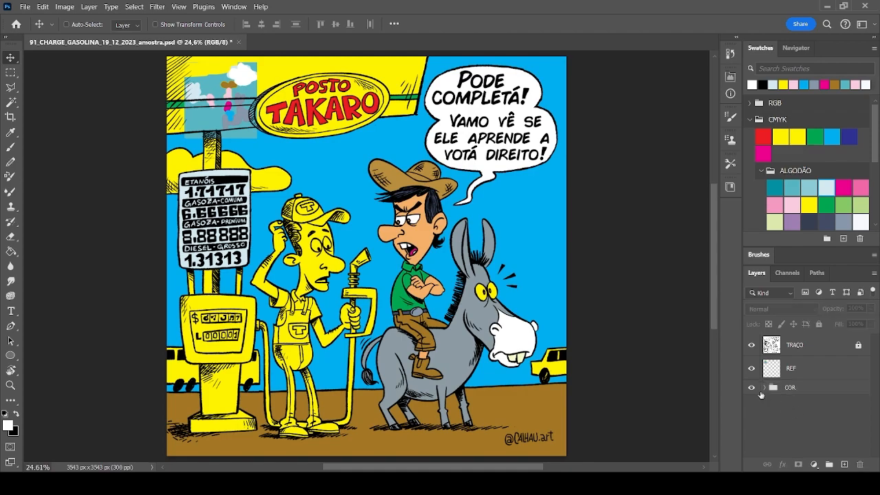
pyautogui.click(752, 388)
pyautogui.click(752, 388)
# - Expand the COR group and select its ELEMENTOS layer for work on the rider and donkey
pyautogui.click(785, 368)
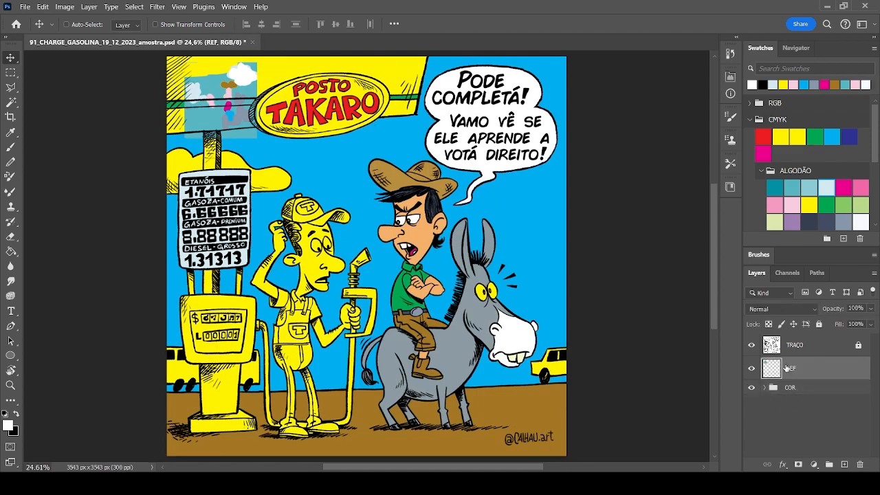
pyautogui.hotkey('ctrl', '+')
pyautogui.keyDown('ctrl'); pyautogui.click(354, 230); pyautogui.keyUp('ctrl')
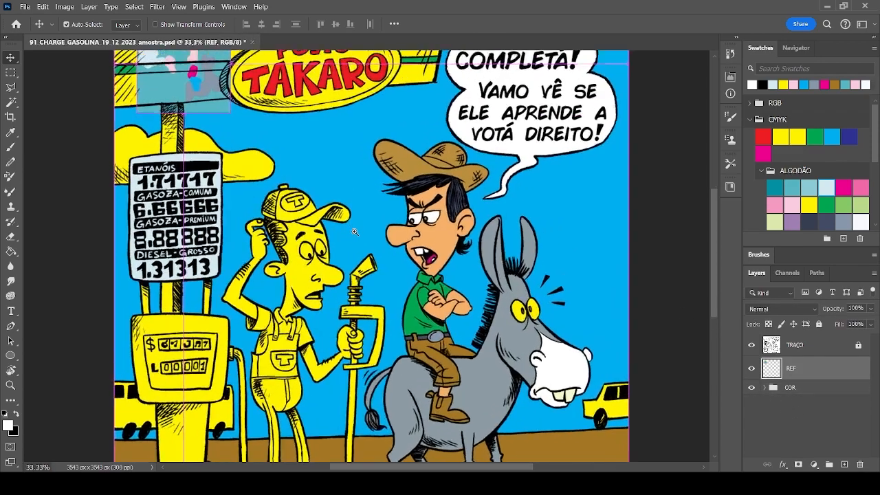
pyautogui.moveTo(517, 320); pyautogui.dragTo(442, 291)
pyautogui.keyDown('ctrl'); pyautogui.click(467, 170); pyautogui.keyUp('ctrl')
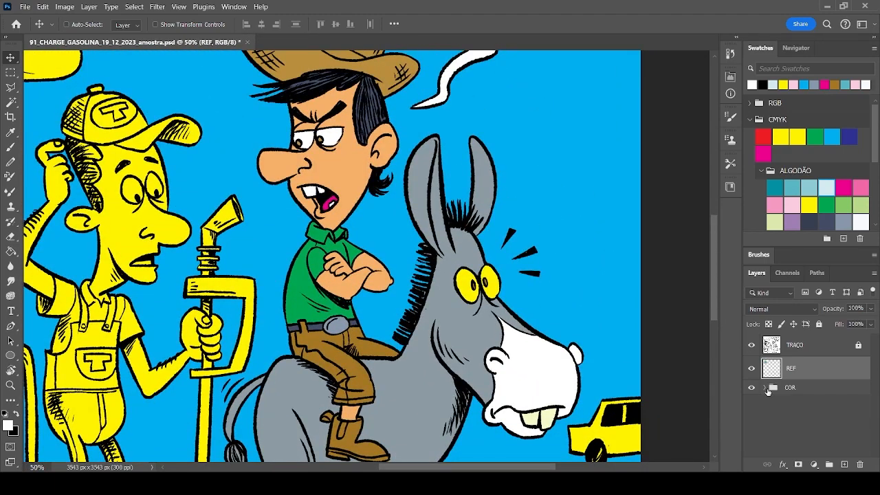
pyautogui.hotkey('ctrl', '+')
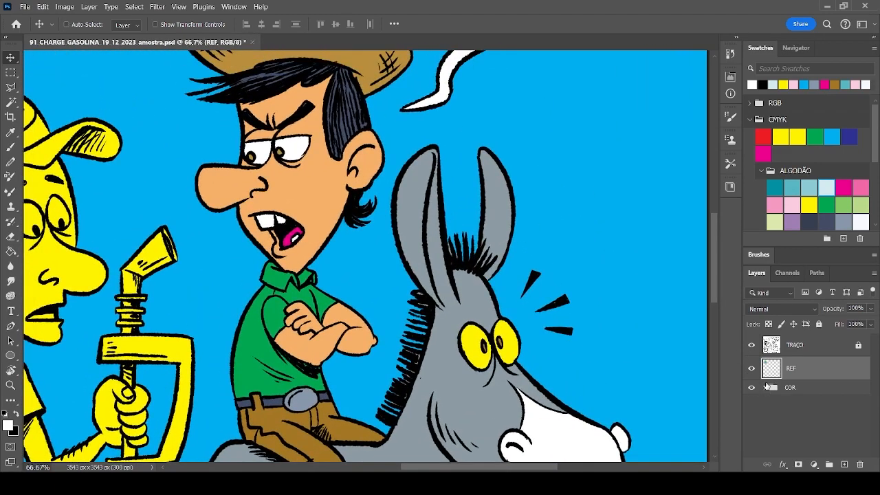
pyautogui.click(762, 390)
pyautogui.click(812, 413)
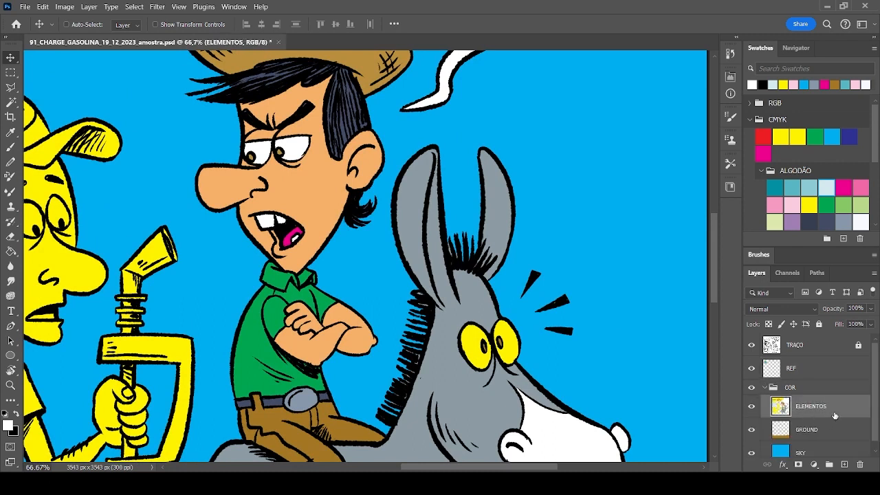
# - Set the brush colour to light pink from the ALGODÃO swatches, and collapse and reopen that swatch folder
pyautogui.press('l')
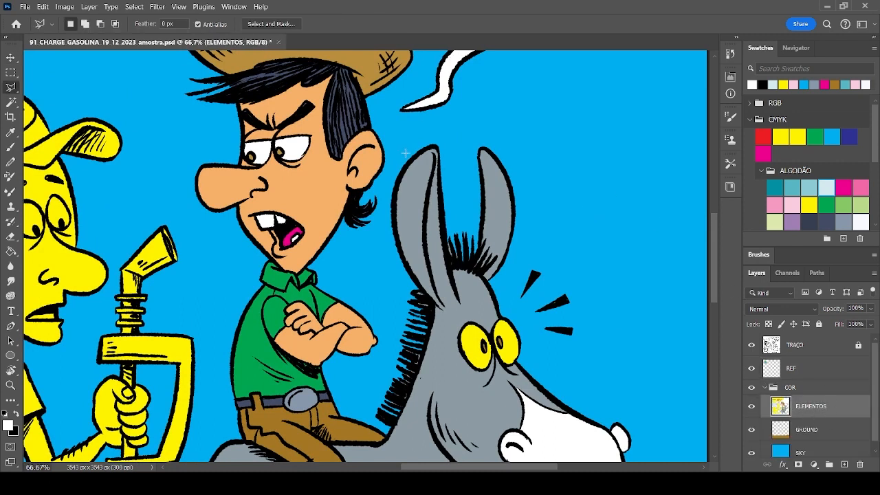
pyautogui.press('b')
pyautogui.click(799, 201)
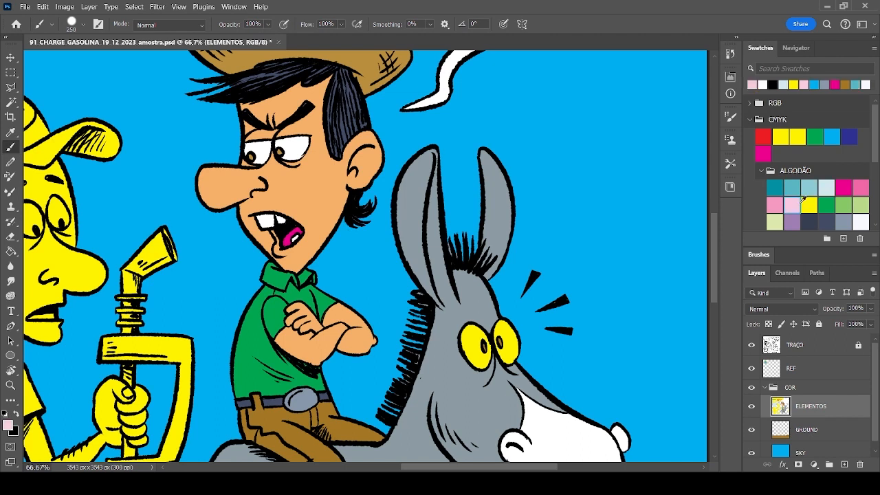
pyautogui.click(761, 171)
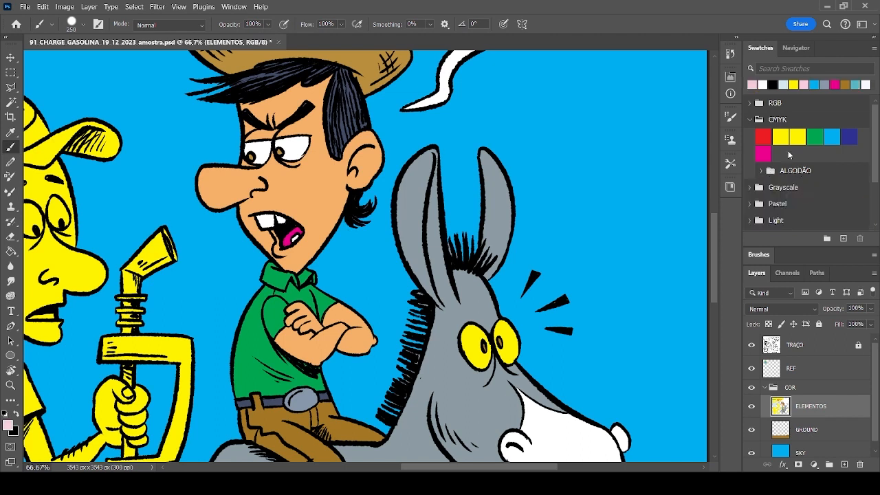
pyautogui.click(762, 171)
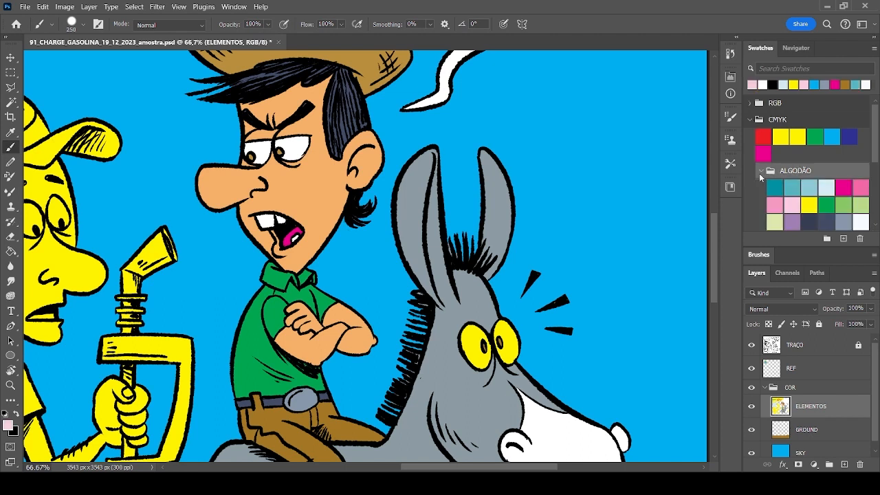
pyautogui.press('v')
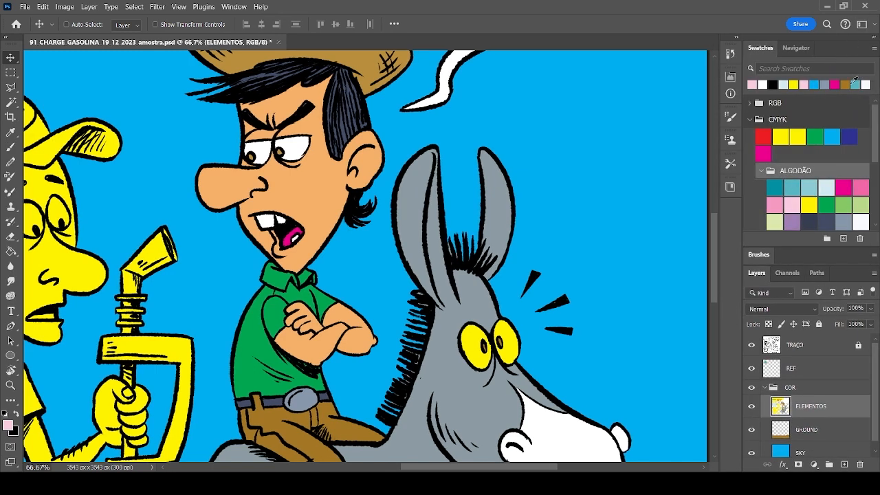
# - Collapse the ALGODÃO swatch folder, examine the RGB and CMYK swatch groups, and leave both groups closed
pyautogui.press('b')
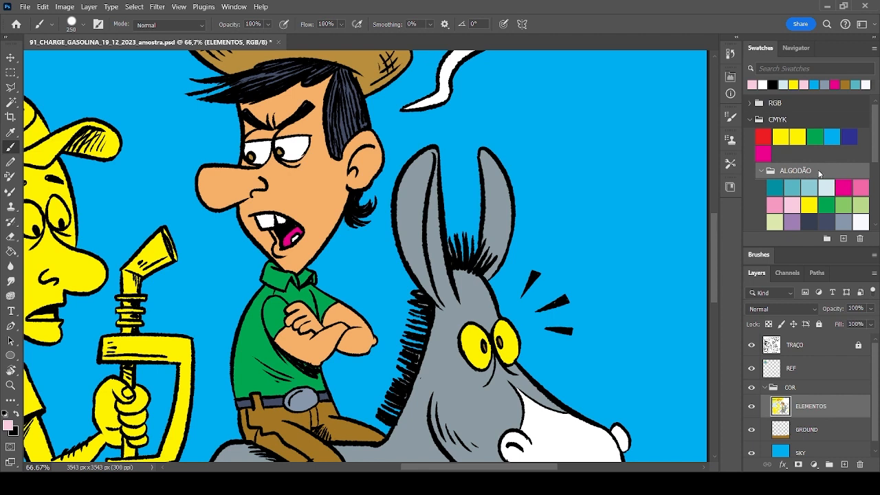
pyautogui.click(761, 172)
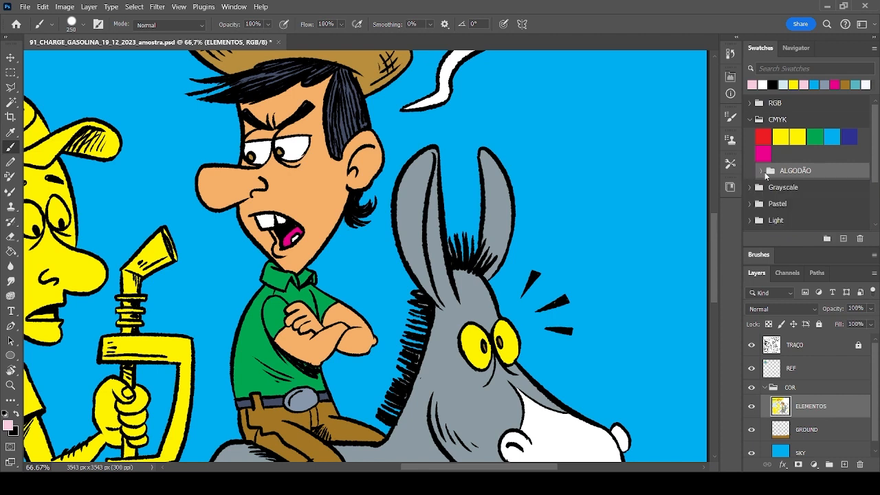
pyautogui.click(751, 120)
pyautogui.click(750, 103)
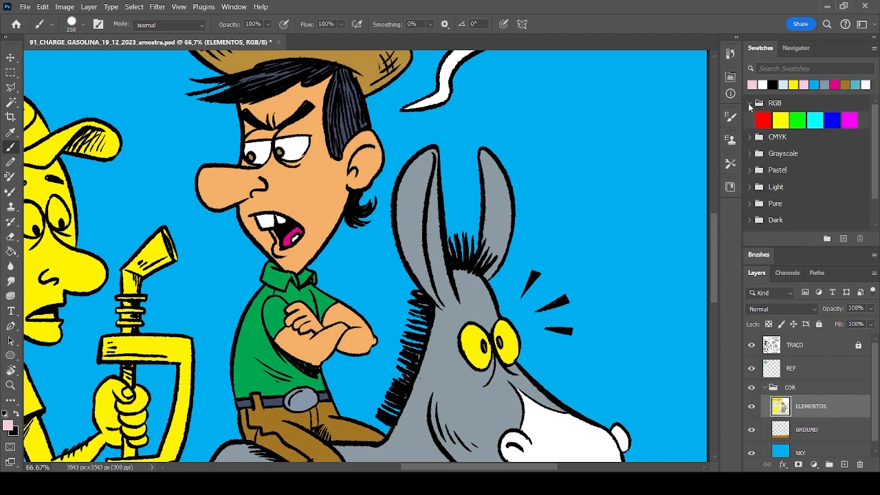
pyautogui.click(750, 103)
pyautogui.click(750, 119)
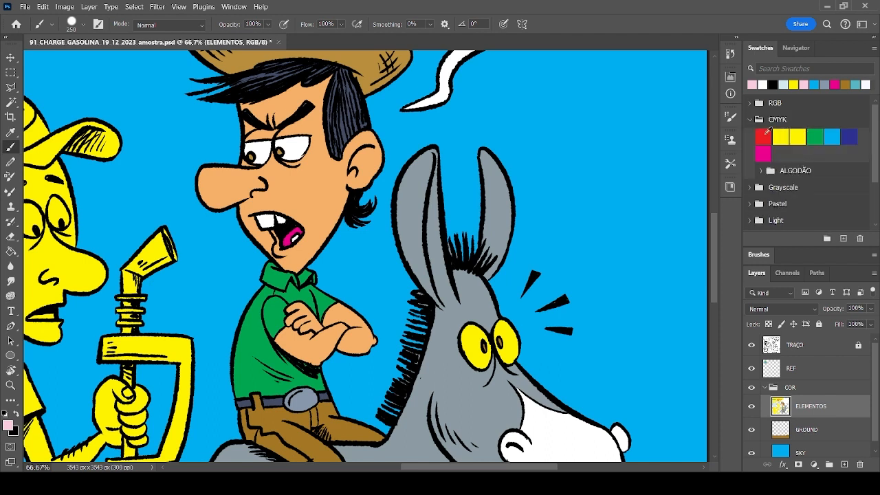
pyautogui.click(750, 120)
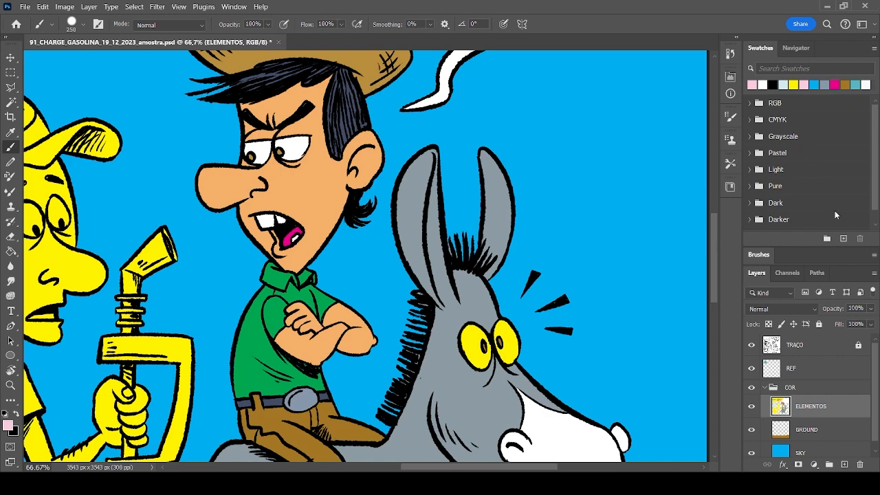
# - Examine the CMYK, Grayscale, Pastel and Light swatch groups one after another, closing each again
pyautogui.press('v')
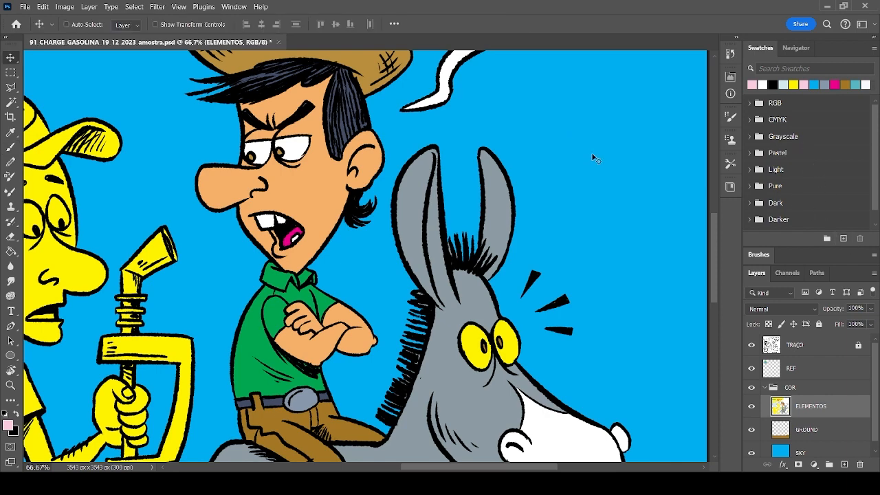
pyautogui.moveTo(619, 157); pyautogui.dragTo(590, 179)
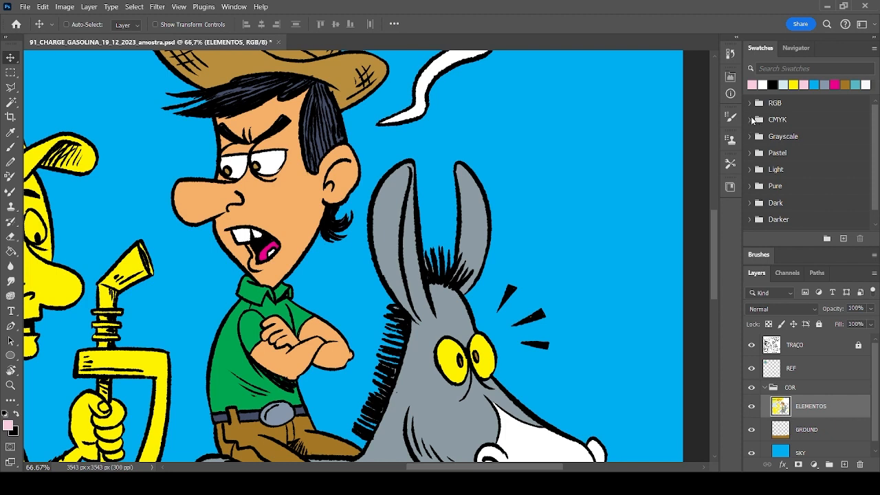
pyautogui.click(751, 119)
pyautogui.click(751, 119)
pyautogui.click(793, 136)
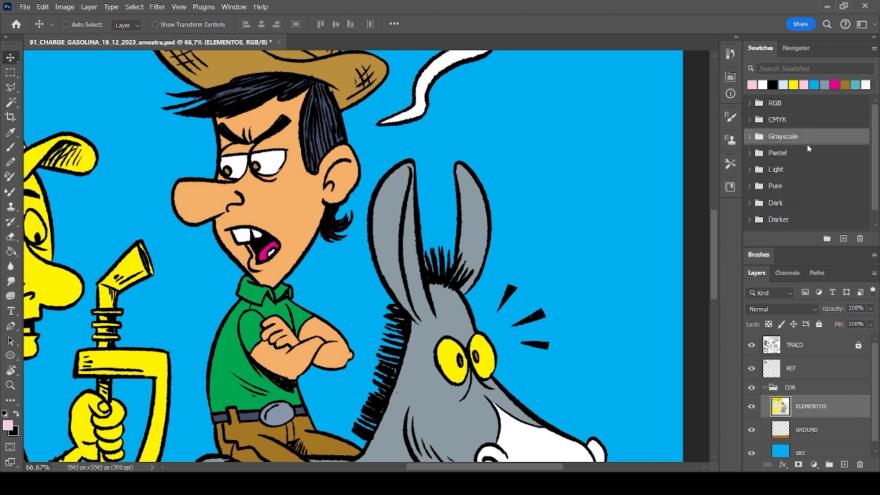
pyautogui.click(751, 136)
pyautogui.click(750, 137)
pyautogui.click(750, 153)
pyautogui.click(750, 153)
pyautogui.click(751, 169)
pyautogui.click(751, 169)
pyautogui.click(749, 169)
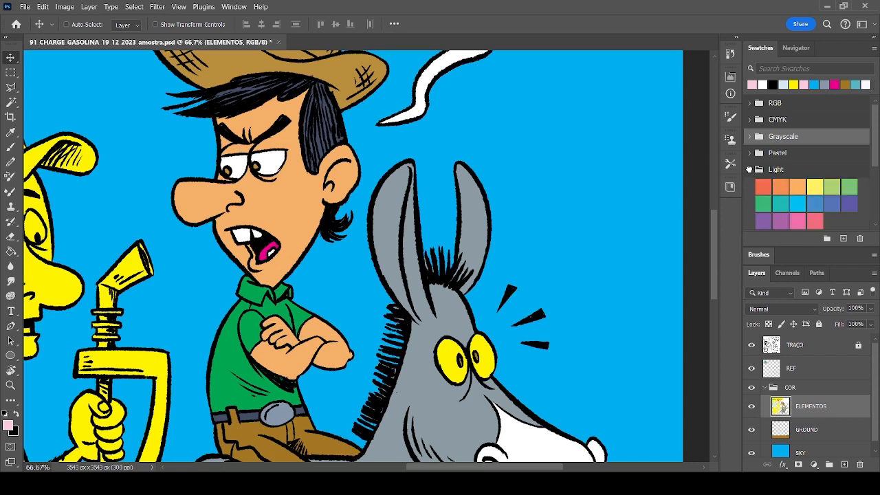
pyautogui.click(749, 169)
# - Examine the colours in the Pure and Dark swatch groups, closing each group again
pyautogui.scroll(-1, 754, 191)
pyautogui.click(748, 174)
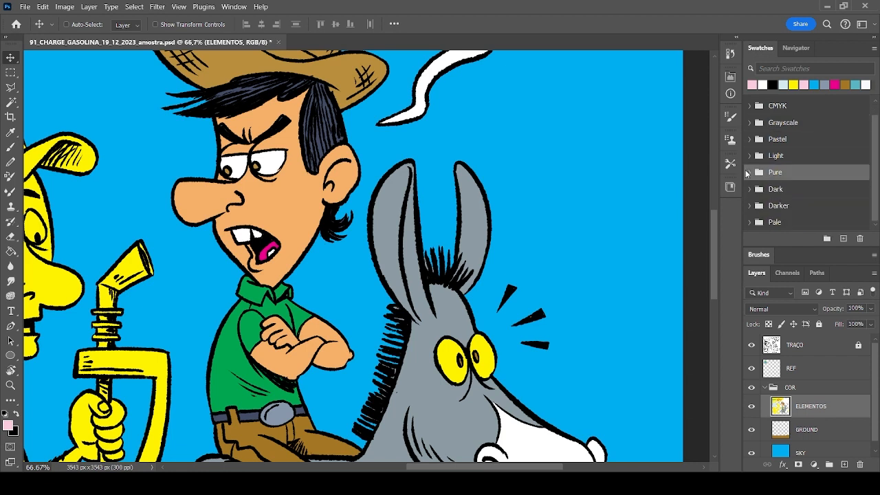
pyautogui.click(750, 174)
pyautogui.click(750, 174)
pyautogui.click(751, 190)
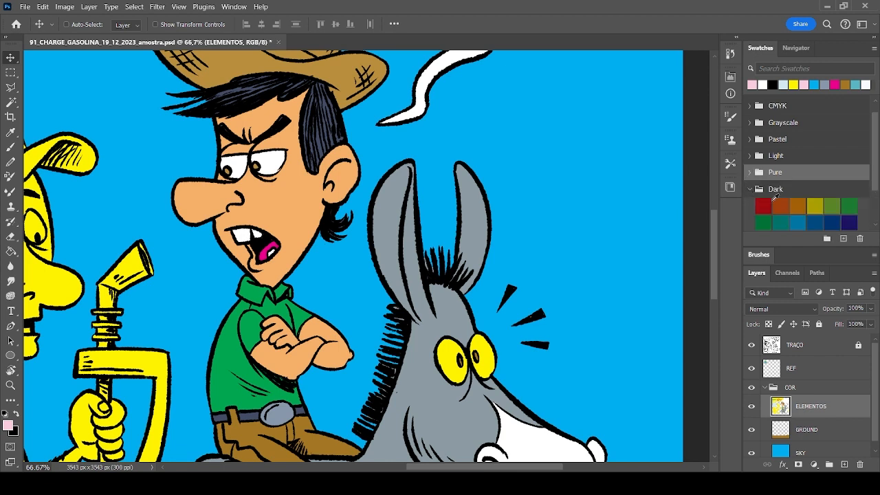
pyautogui.scroll(-2, 776, 197)
pyautogui.click(751, 147)
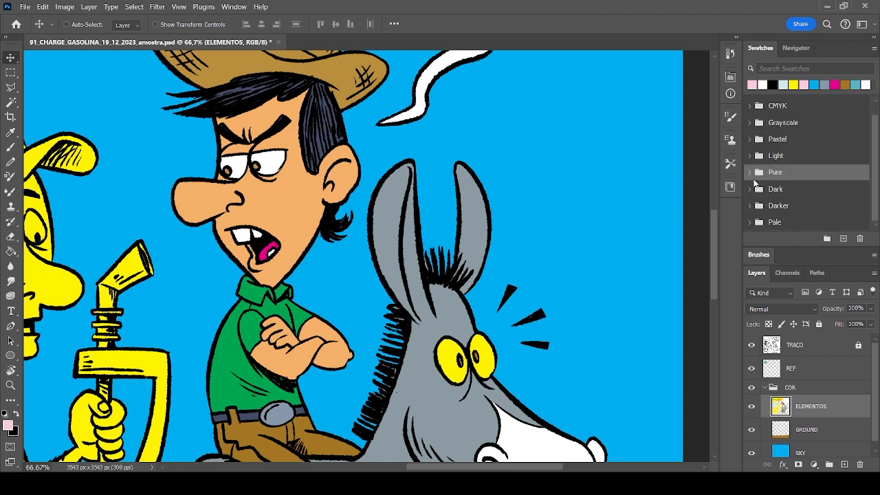
pyautogui.click(751, 189)
pyautogui.click(751, 190)
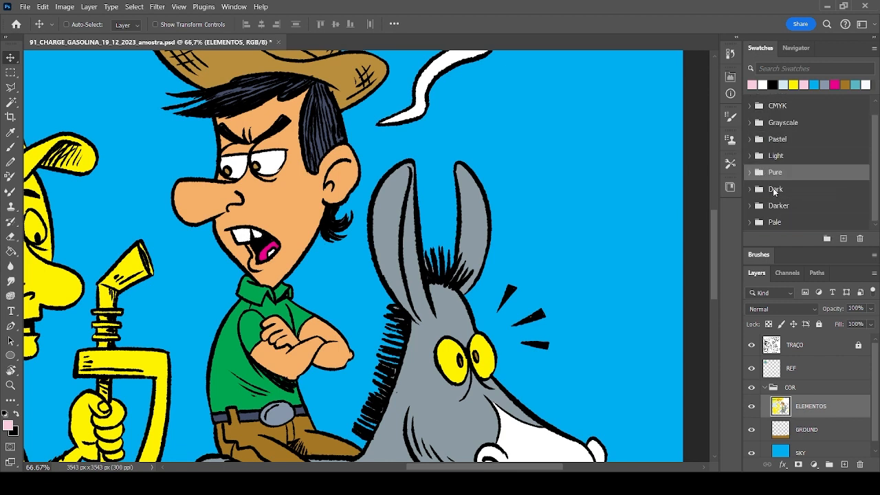
# - Look through the colours in the Pale, Light and Pastel swatch groups and collapse the groups again
pyautogui.click(750, 222)
pyautogui.scroll(-2, 751, 220)
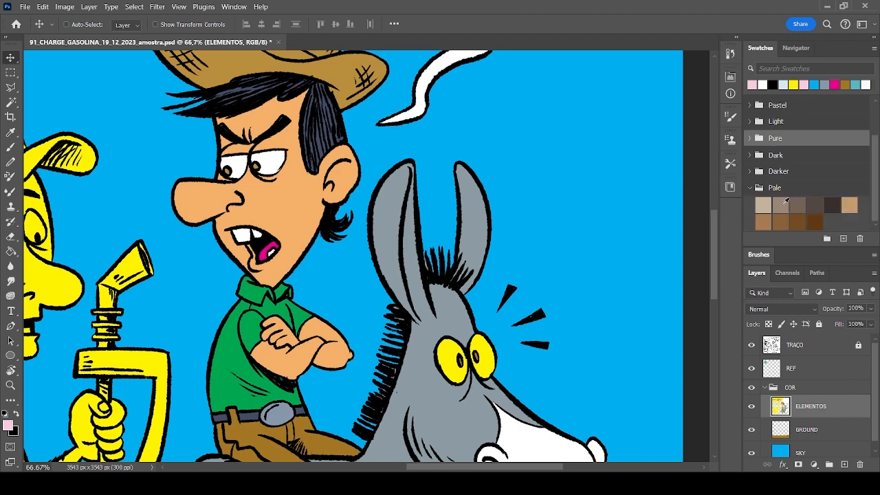
pyautogui.scroll(3, 755, 193)
pyautogui.click(756, 171)
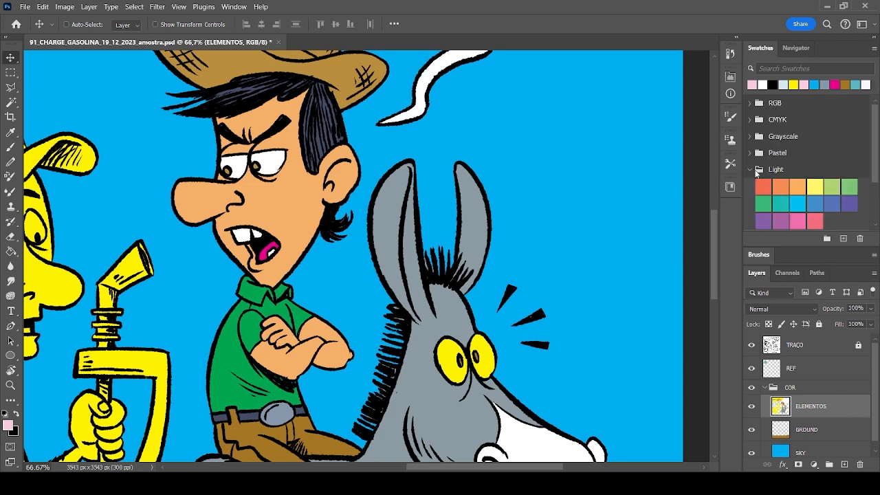
pyautogui.click(753, 154)
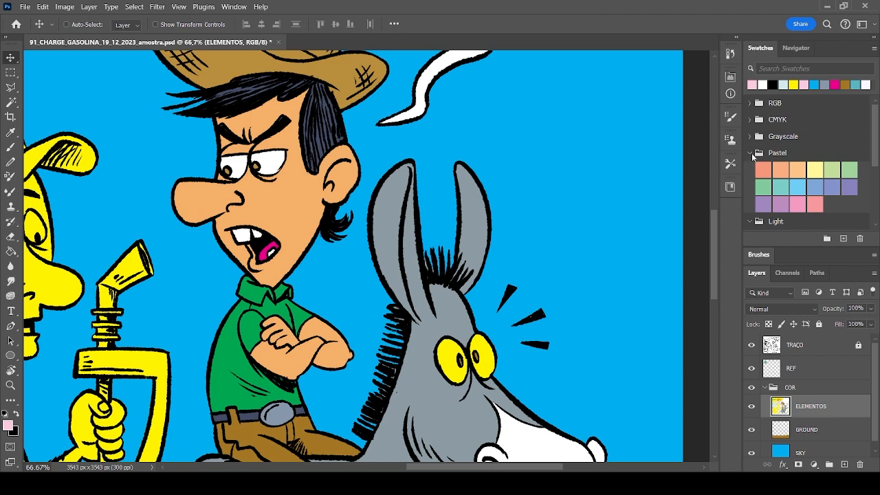
pyautogui.click(754, 155)
pyautogui.click(750, 170)
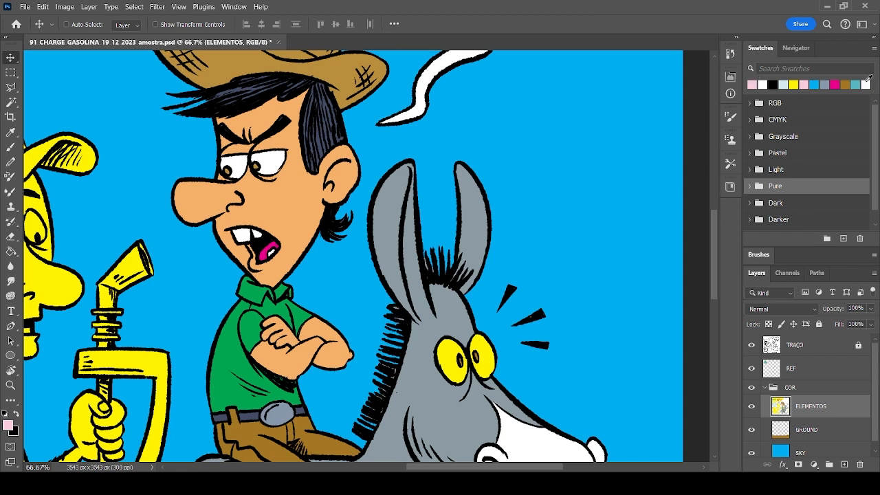
# - Sample the light orange skin colour from the hat-wearing man's face with the Eyedropper and save it as a new swatch
pyautogui.click(10, 132)
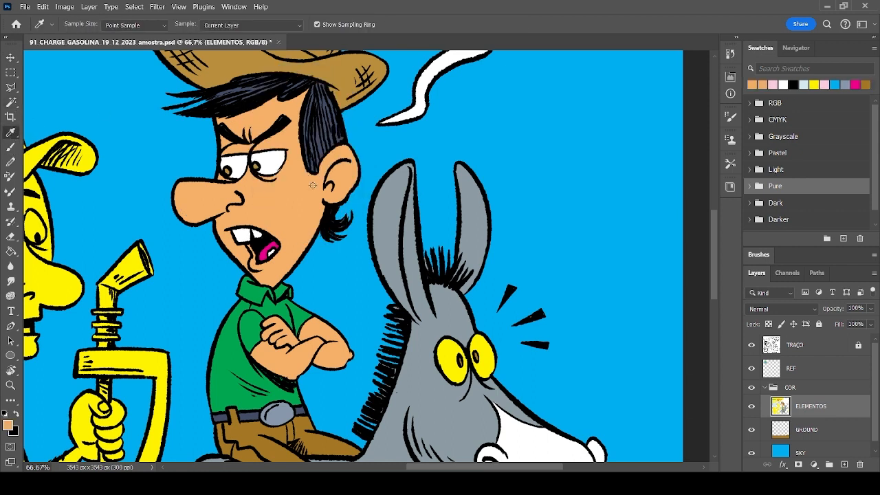
pyautogui.moveTo(296, 223); pyautogui.dragTo(507, 201)
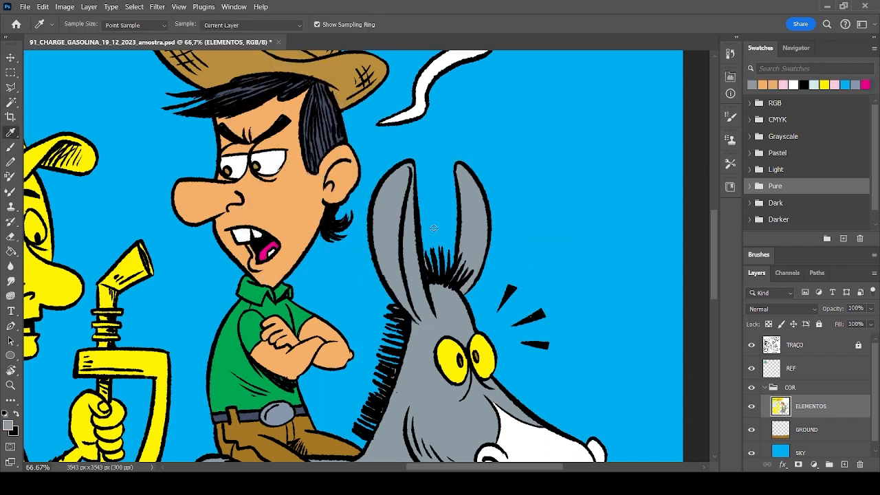
pyautogui.click(381, 224)
pyautogui.click(501, 235)
pyautogui.click(257, 225)
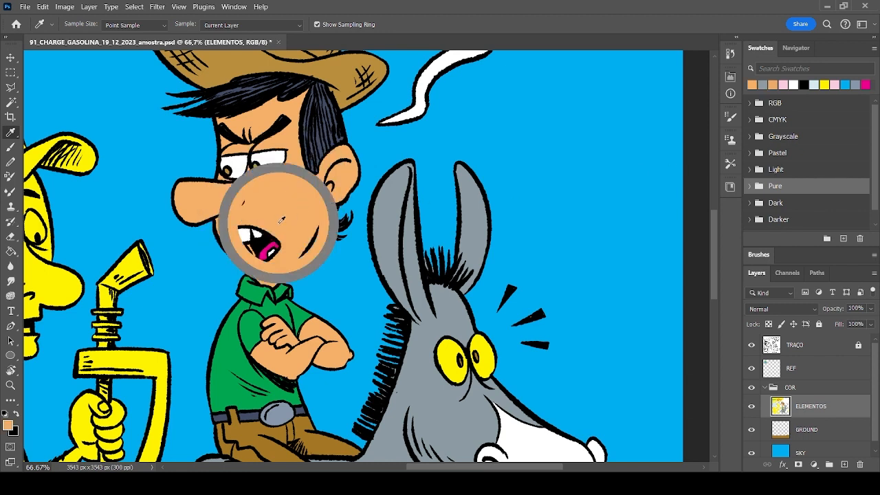
pyautogui.click(282, 220)
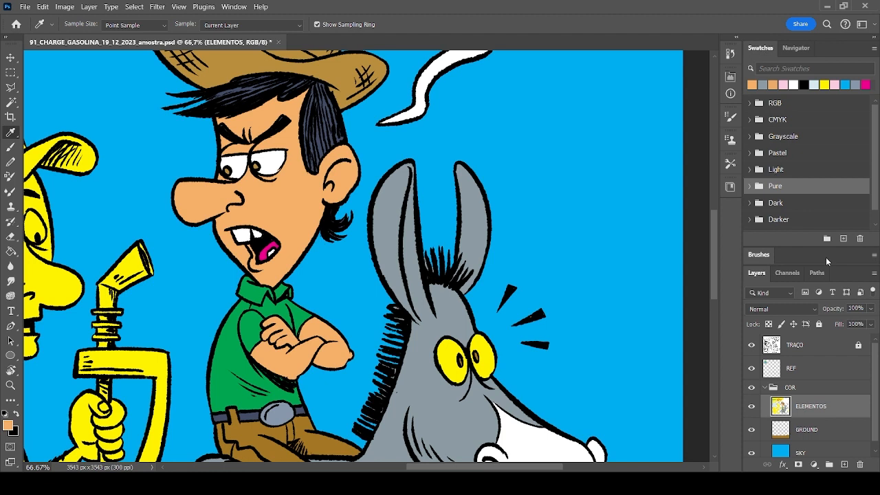
pyautogui.click(846, 238)
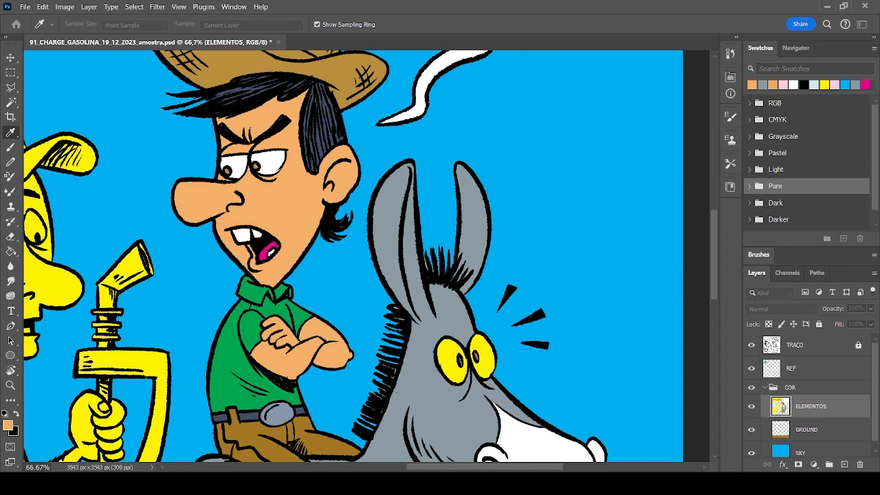
pyautogui.click(540, 120)
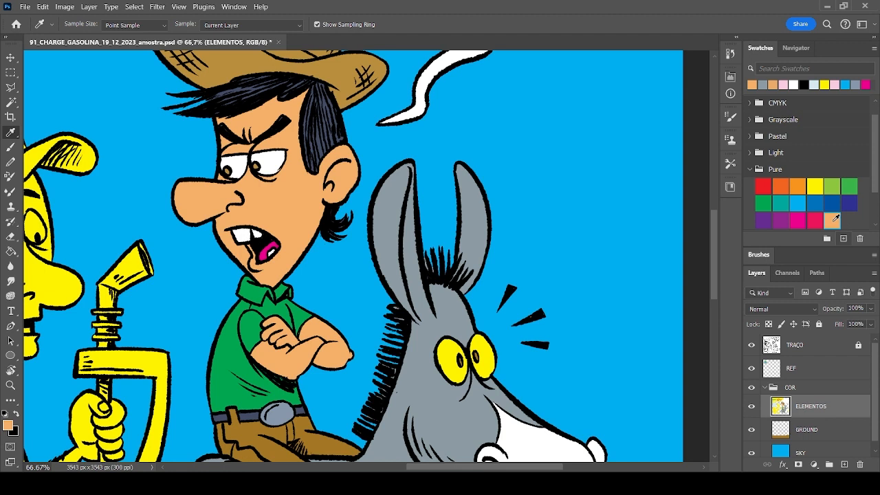
# - Take the new skin-tone swatch out of the Pure group and place it at the end of the swatch list, after Pale
pyautogui.moveTo(834, 221); pyautogui.dragTo(821, 163)
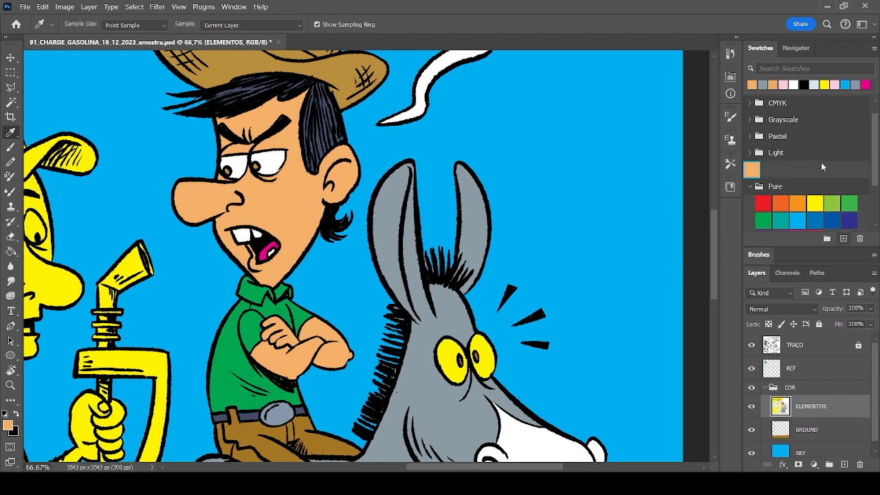
pyautogui.click(751, 187)
pyautogui.scroll(-1, 819, 180)
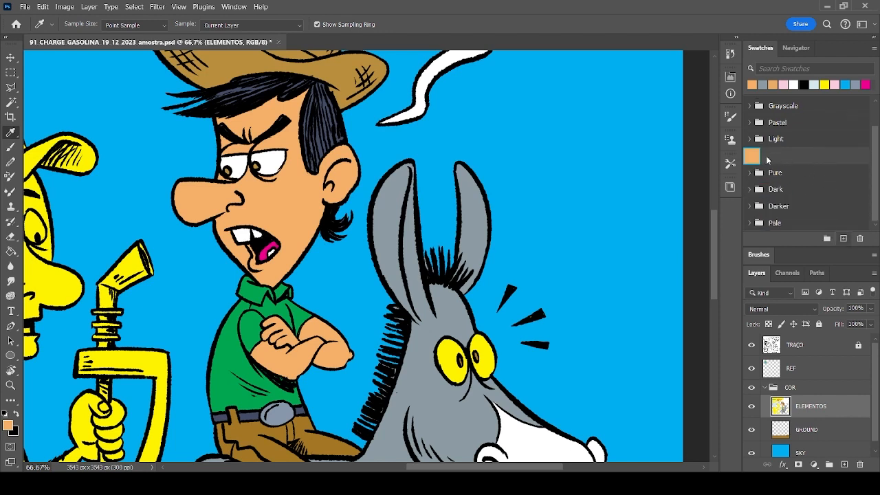
pyautogui.moveTo(755, 152); pyautogui.dragTo(787, 229)
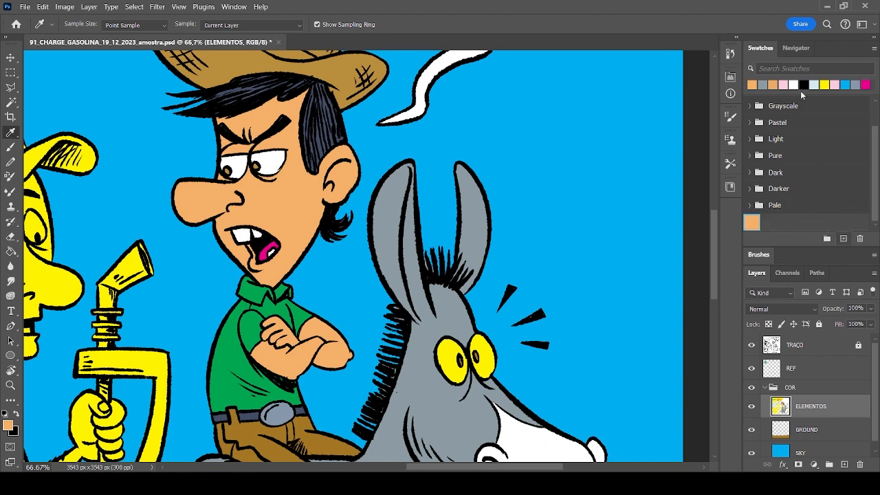
# - Create a swatch group named Calhau Cores and move the skin-tone swatch into it
pyautogui.scroll(1, 818, 172)
pyautogui.scroll(-1, 819, 174)
pyautogui.click(827, 240)
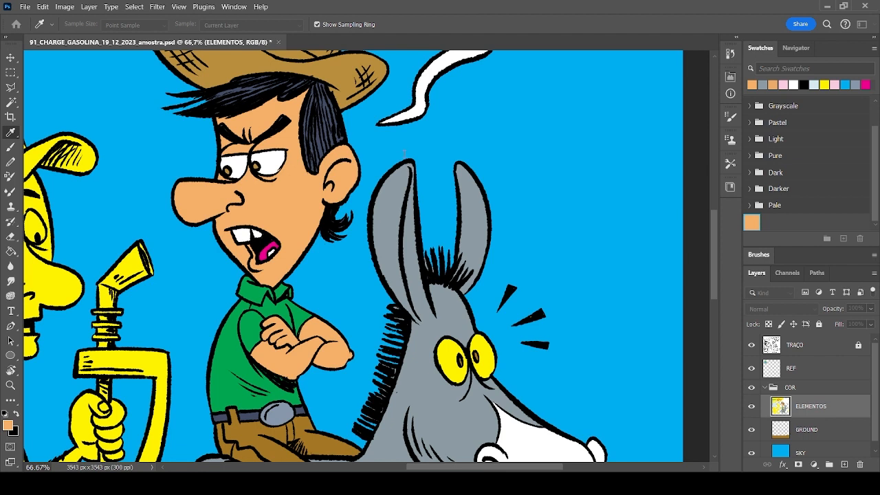
pyautogui.press('Return')
pyautogui.moveTo(756, 200); pyautogui.dragTo(775, 220)
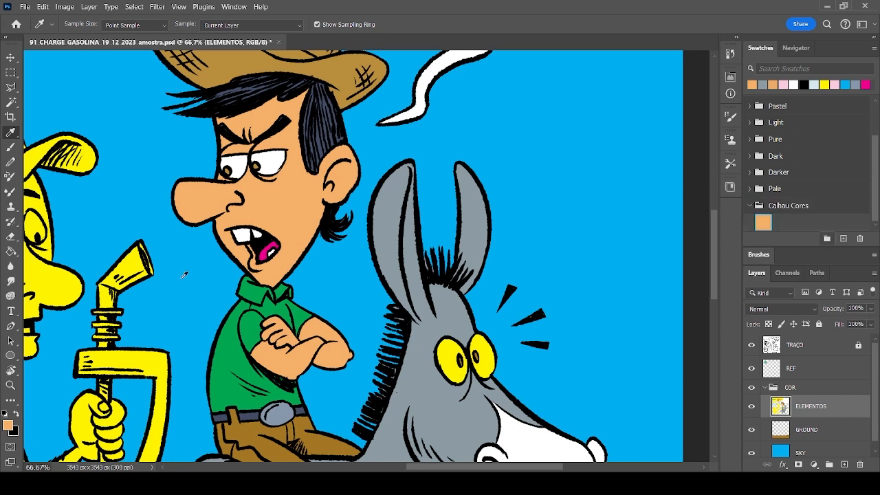
# - Sample the green of the man's shirt and save it as a swatch in the Calhau Cores group
pyautogui.click(797, 207)
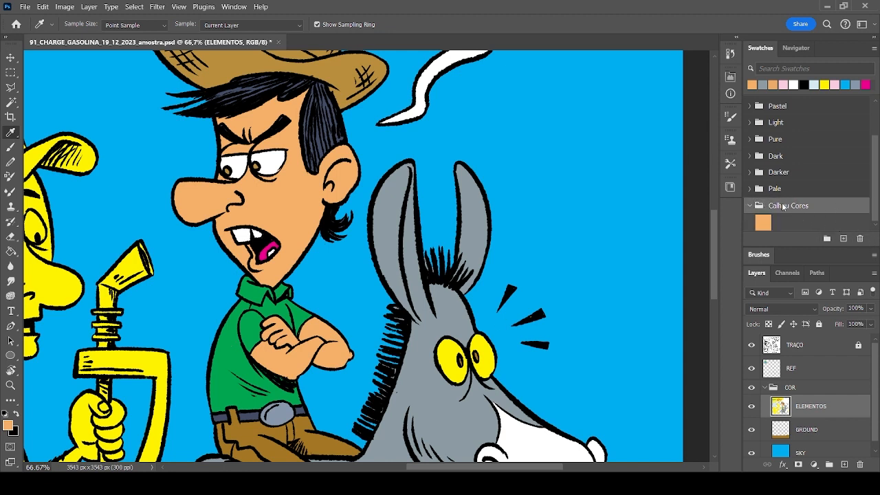
pyautogui.click(229, 357)
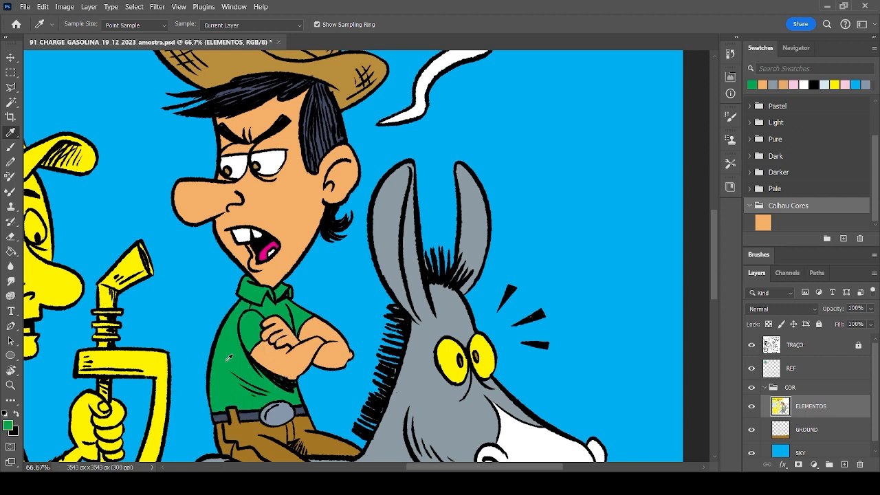
pyautogui.click(844, 239)
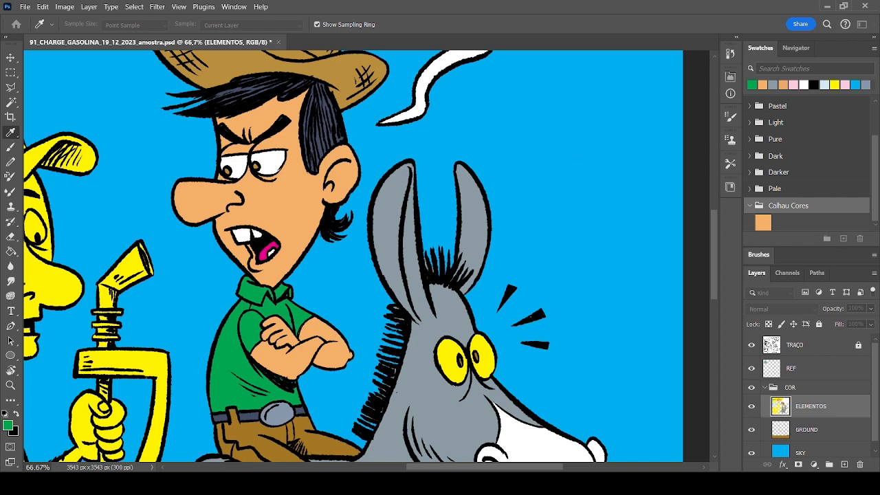
pyautogui.press('Return')
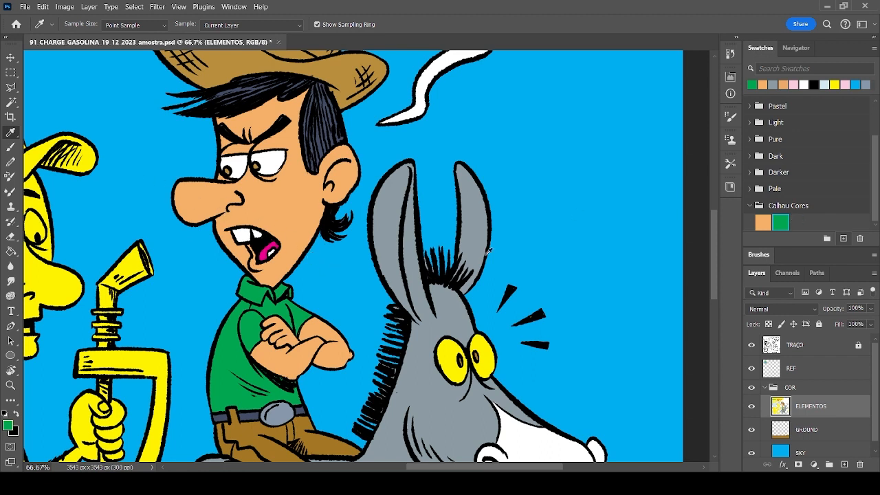
# - Sample the grey of the donkey's body and add it to the Calhau Cores group as a swatch
pyautogui.click(424, 342)
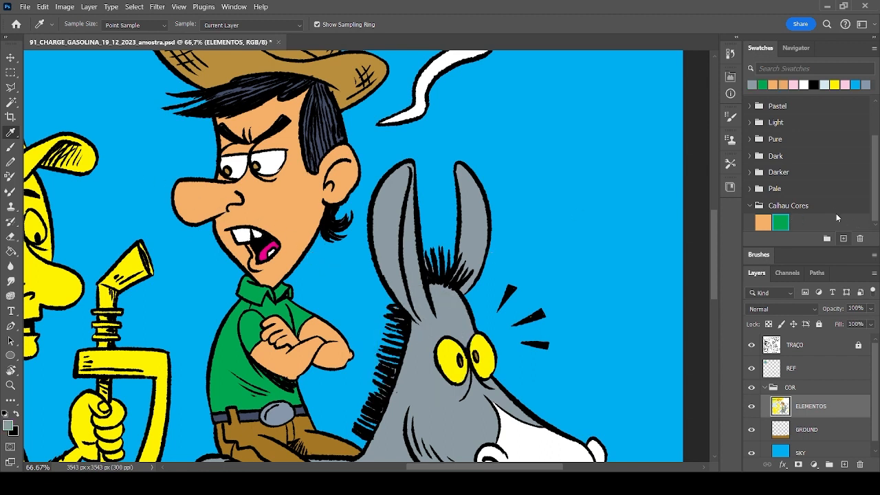
pyautogui.click(845, 239)
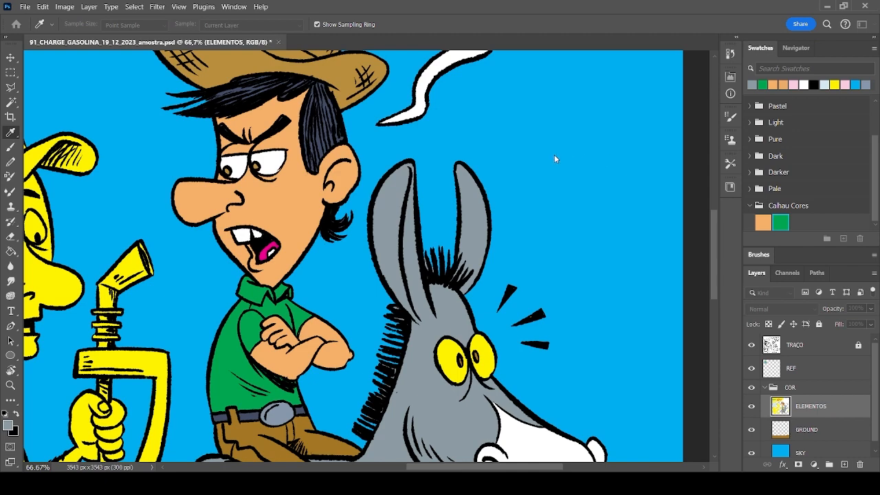
pyautogui.press('Return')
# - Sample the white of the donkey's muzzle and store it as a swatch in the Calhau Cores group
pyautogui.moveTo(507, 320); pyautogui.dragTo(468, 154)
pyautogui.click(500, 282)
pyautogui.click(845, 239)
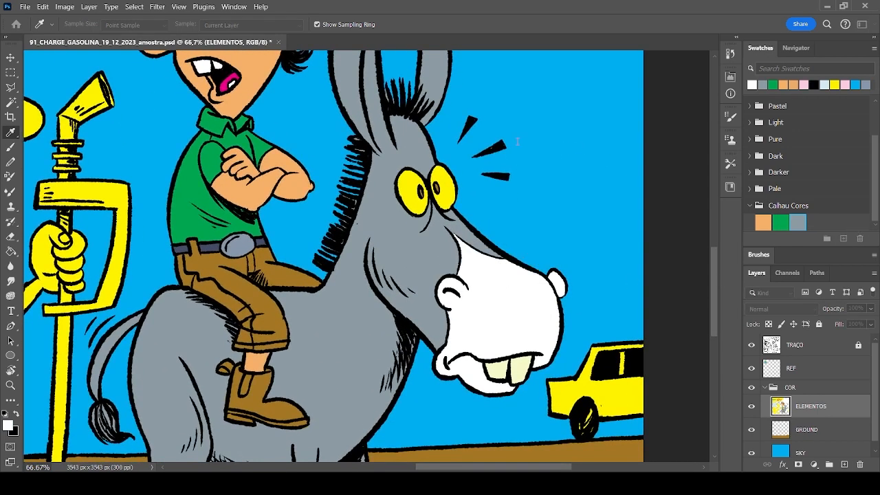
pyautogui.press('Return')
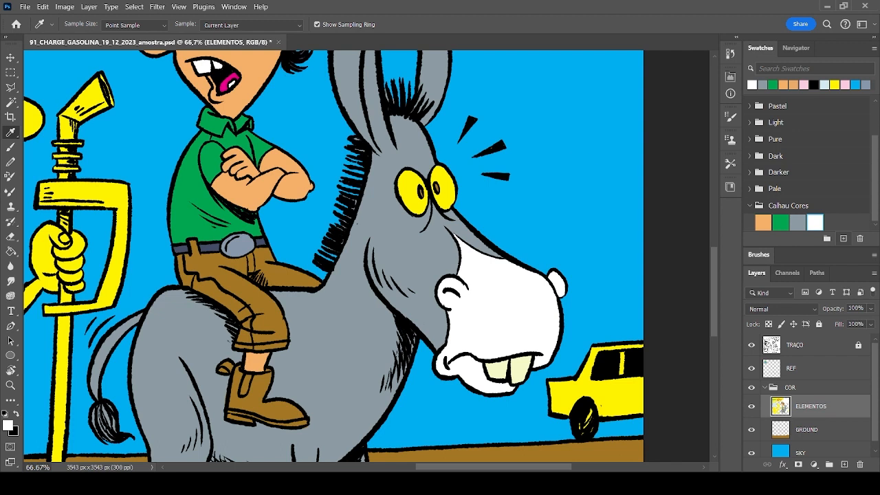
# - Collapse the Calhau Cores group, review the list of swatch groups, and expand Calhau Cores again
pyautogui.click(752, 205)
pyautogui.scroll(1, 835, 163)
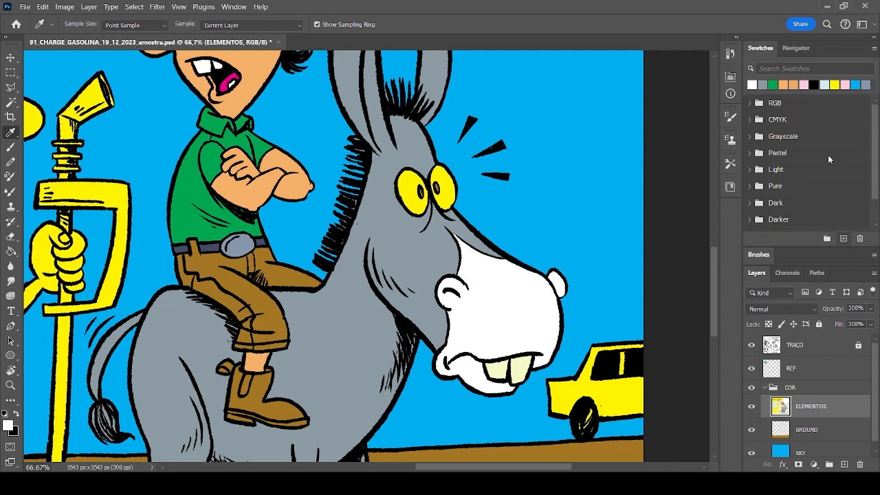
pyautogui.scroll(-1, 811, 212)
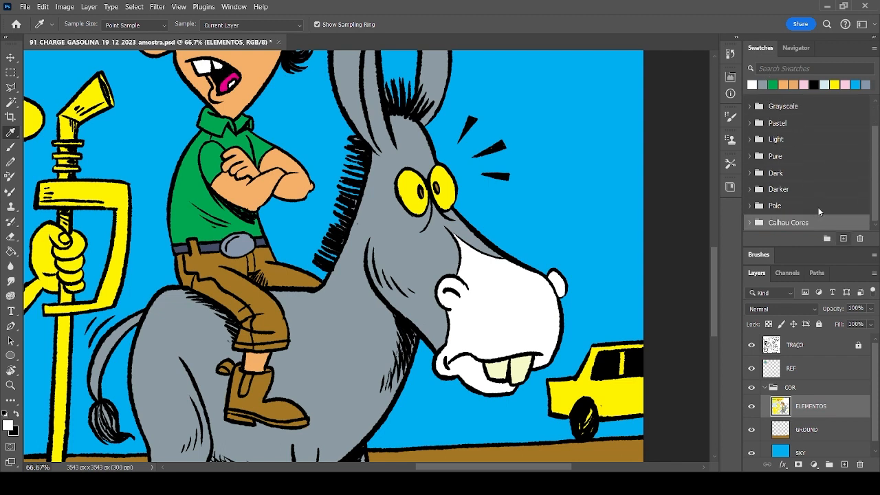
pyautogui.click(750, 221)
pyautogui.scroll(-1, 824, 187)
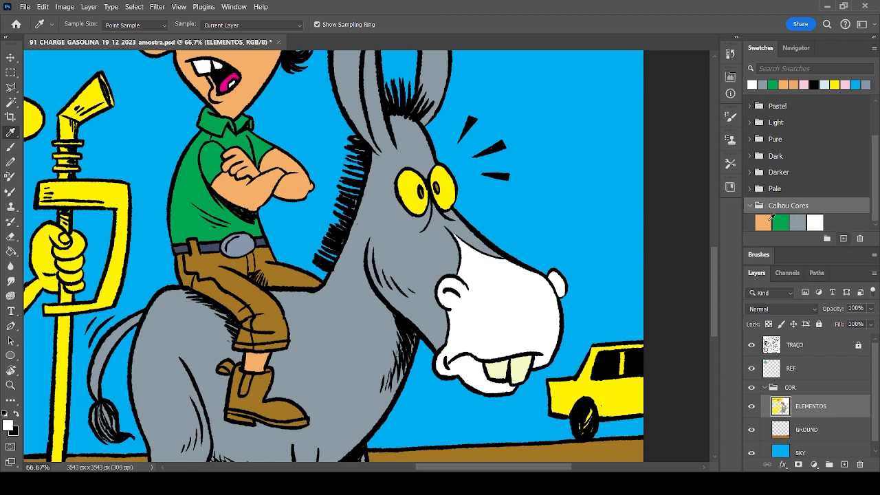
# - Select the REF layer and reposition its colour reference patch over the gas station canopy, beside the oval sign
pyautogui.hotkey('ctrl', '0')
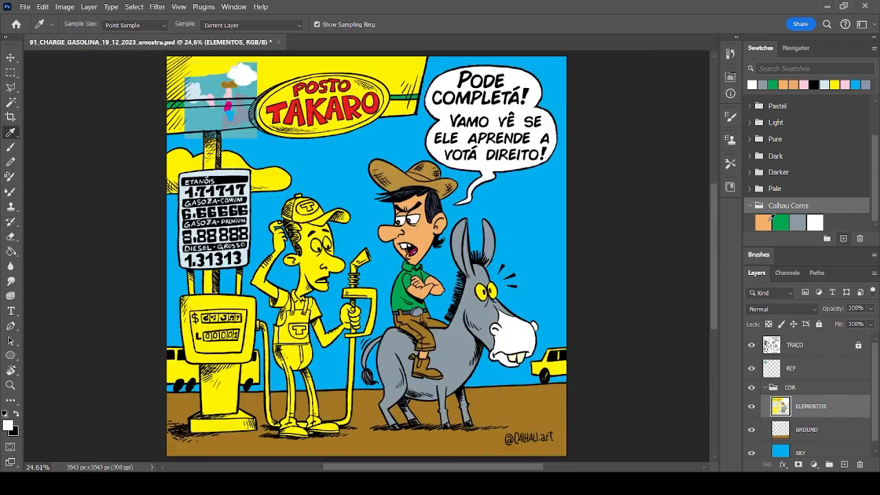
pyautogui.press('v')
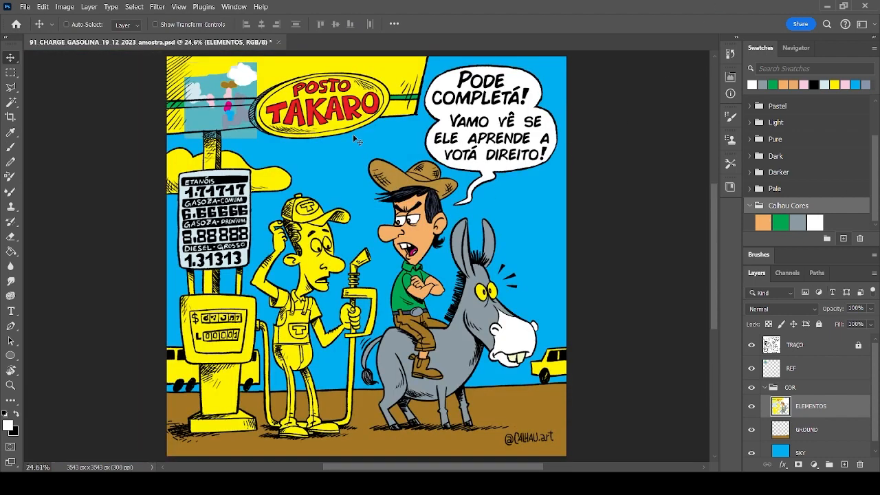
pyautogui.keyDown('ctrl'); pyautogui.click(238, 108); pyautogui.keyUp('ctrl')
pyautogui.keyDown('ctrl'); pyautogui.click(353, 260); pyautogui.keyUp('ctrl')
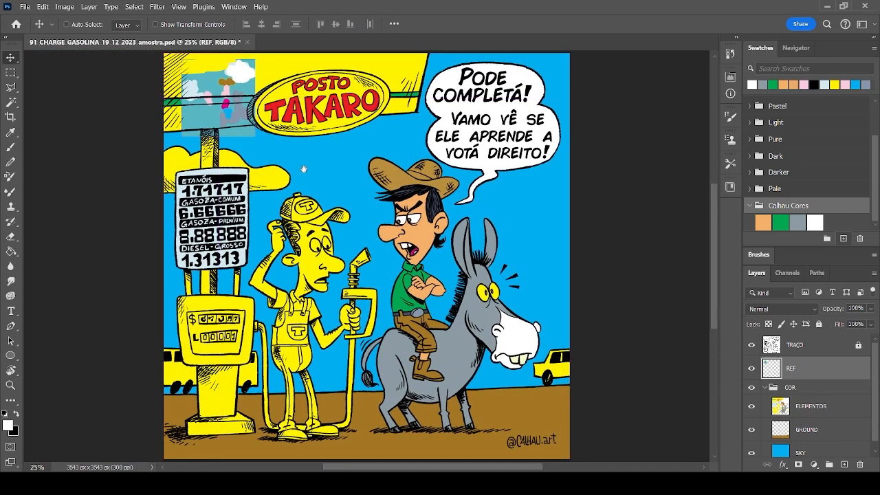
pyautogui.moveTo(300, 150); pyautogui.dragTo(309, 213)
pyautogui.keyDown('ctrl'); pyautogui.click(308, 212); pyautogui.keyUp('ctrl')
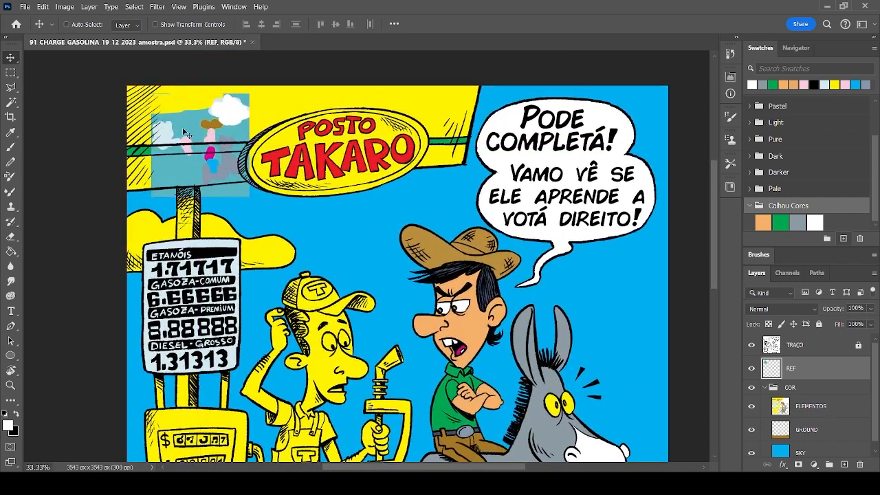
pyautogui.moveTo(184, 131)
pyautogui.mouseDown()
pyautogui.moveTo(287, 178)
pyautogui.moveTo(607, 288)
pyautogui.moveTo(603, 248)
pyautogui.moveTo(351, 186)
pyautogui.moveTo(194, 128)
pyautogui.mouseUp()
pyautogui.moveTo(439, 348); pyautogui.dragTo(407, 233)
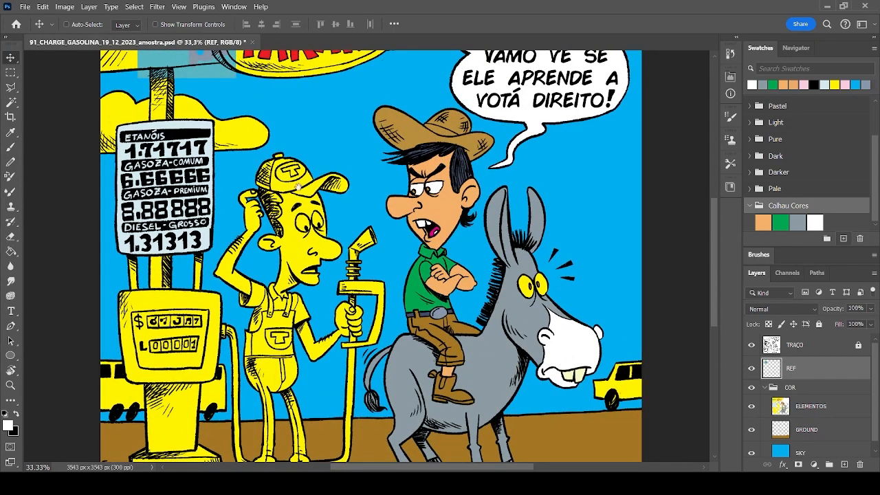
pyautogui.scroll(3, 296, 185)
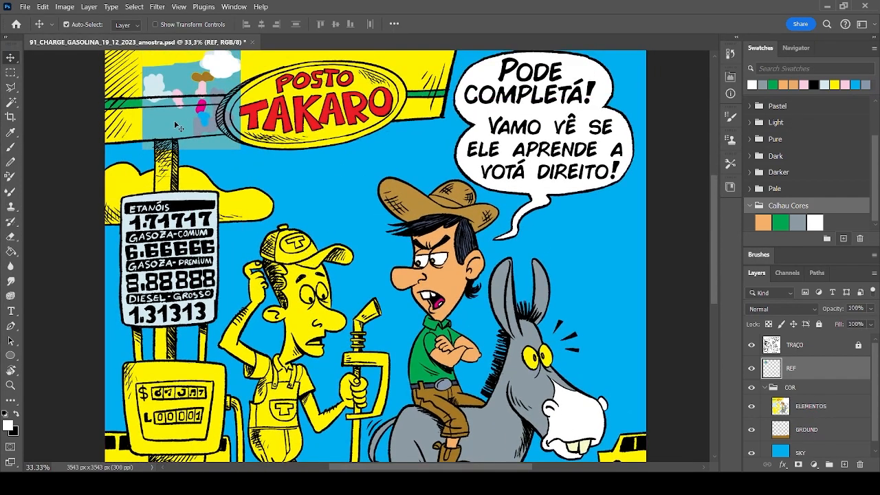
pyautogui.moveTo(174, 121); pyautogui.dragTo(305, 185)
pyautogui.moveTo(201, 128); pyautogui.dragTo(164, 121)
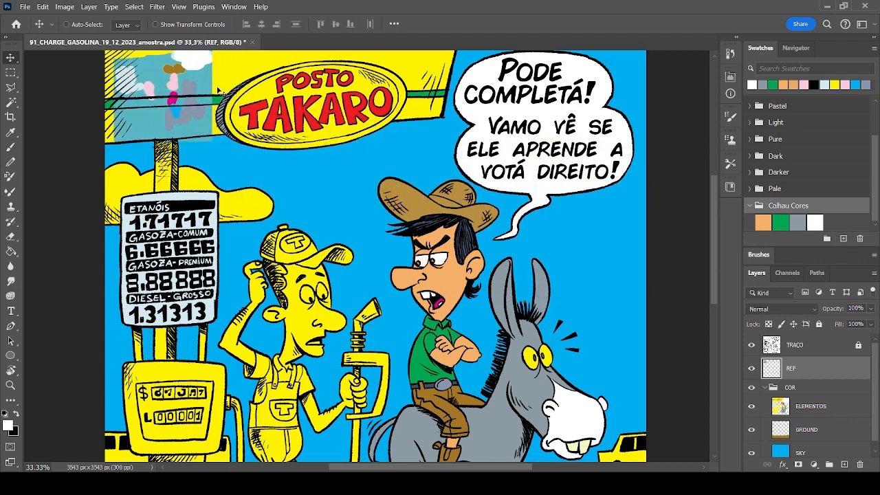
pyautogui.moveTo(206, 112)
pyautogui.mouseDown()
pyautogui.moveTo(214, 143)
pyautogui.moveTo(317, 196)
pyautogui.moveTo(371, 202)
pyautogui.moveTo(239, 128)
pyautogui.moveTo(234, 137)
pyautogui.moveTo(210, 107)
pyautogui.mouseUp()
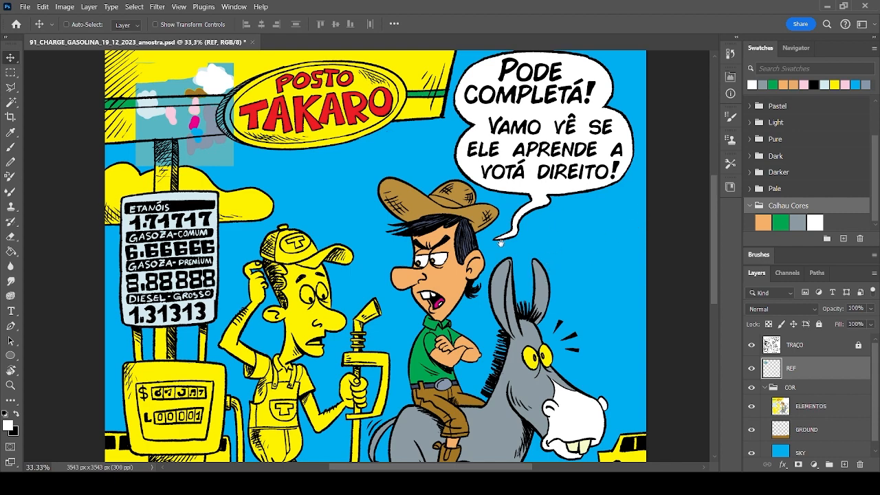
pyautogui.moveTo(501, 243); pyautogui.dragTo(451, 169)
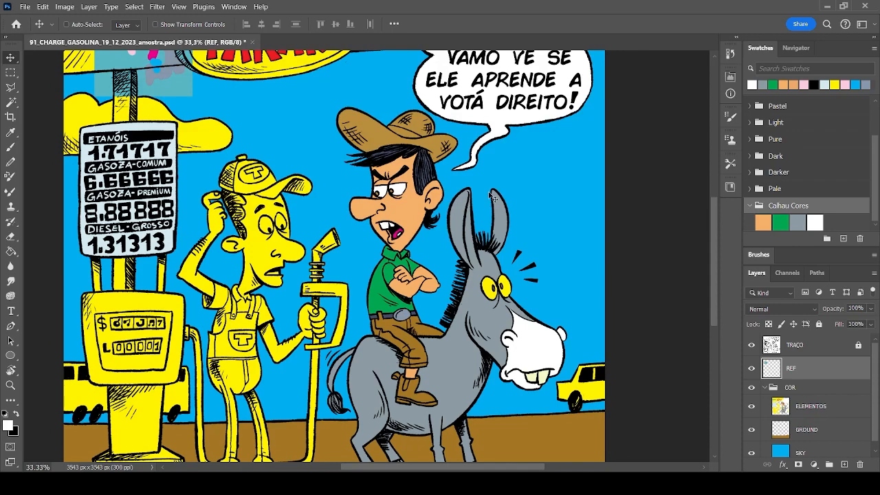
# - Hide the REF layer and save the document
pyautogui.moveTo(306, 224); pyautogui.dragTo(341, 320)
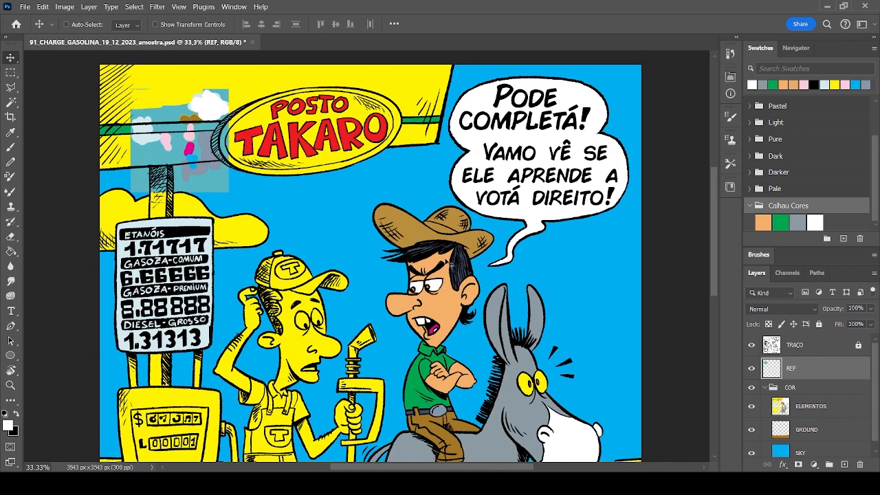
pyautogui.moveTo(450, 264); pyautogui.dragTo(447, 218)
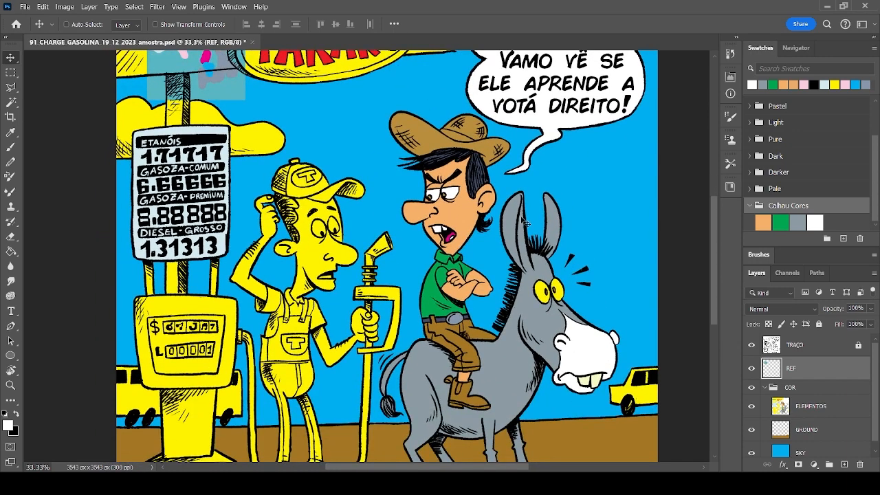
pyautogui.moveTo(522, 220); pyautogui.dragTo(537, 268)
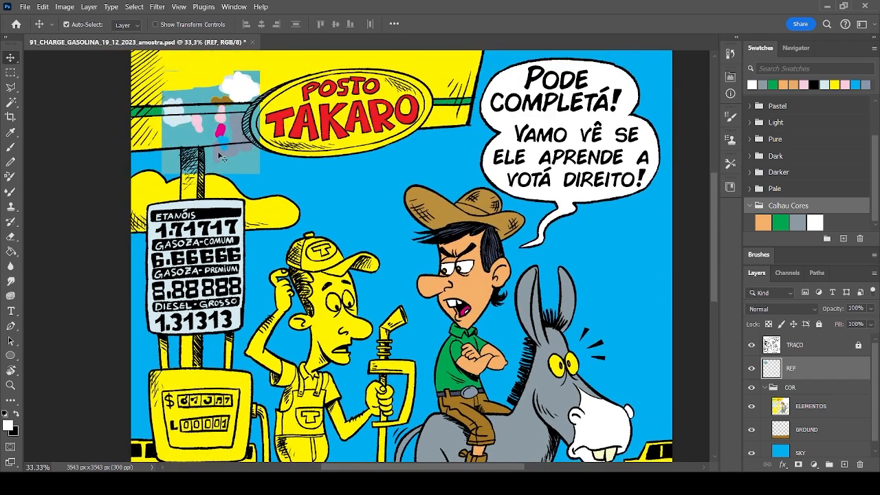
pyautogui.press('ctrl')
pyautogui.moveTo(476, 277); pyautogui.dragTo(479, 213)
pyautogui.moveTo(611, 280); pyautogui.dragTo(537, 317)
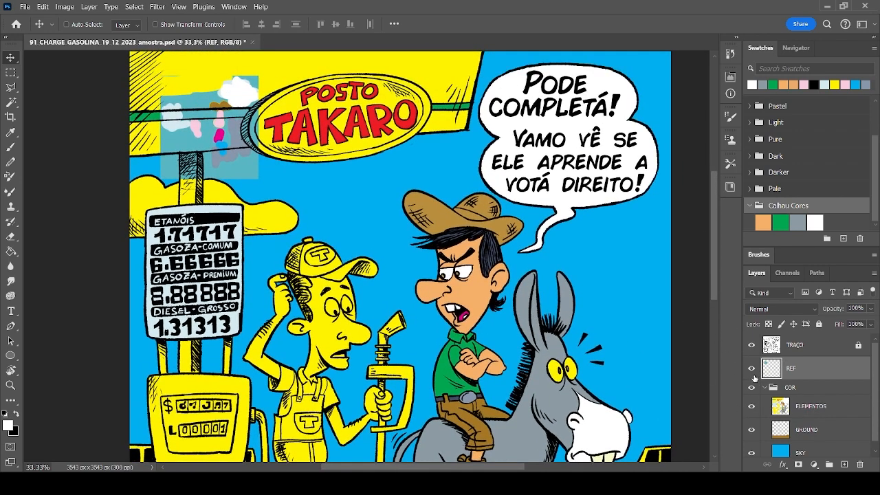
pyautogui.click(752, 370)
pyautogui.moveTo(455, 290); pyautogui.dragTo(404, 105)
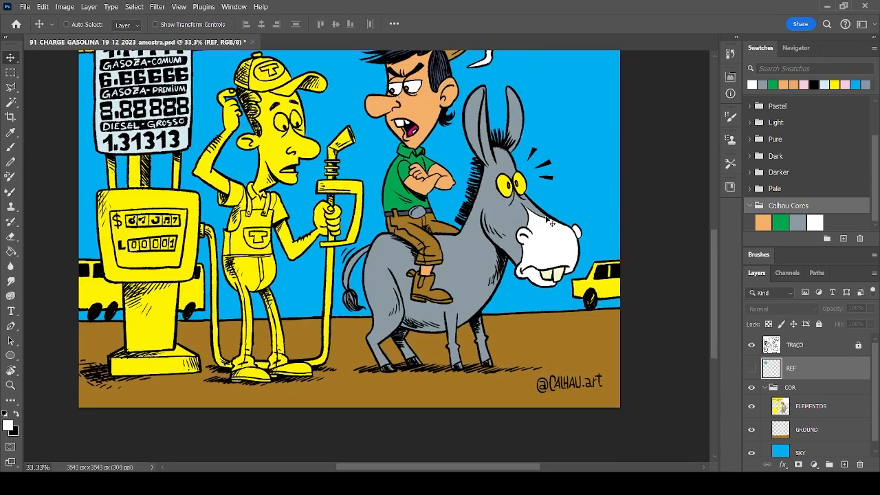
pyautogui.hotkey('ctrl', 's')
# - Hide the TRAÇO line art and make the ELEMENTOS colour layer active
pyautogui.scroll(1, 486, 223)
pyautogui.moveTo(486, 224)
pyautogui.mouseDown()
pyautogui.moveTo(523, 290)
pyautogui.moveTo(525, 342)
pyautogui.mouseUp()
pyautogui.moveTo(477, 309); pyautogui.dragTo(515, 213)
pyautogui.moveTo(540, 277)
pyautogui.mouseDown()
pyautogui.moveTo(428, 209)
pyautogui.moveTo(436, 210)
pyautogui.moveTo(449, 275)
pyautogui.moveTo(484, 356)
pyautogui.mouseUp()
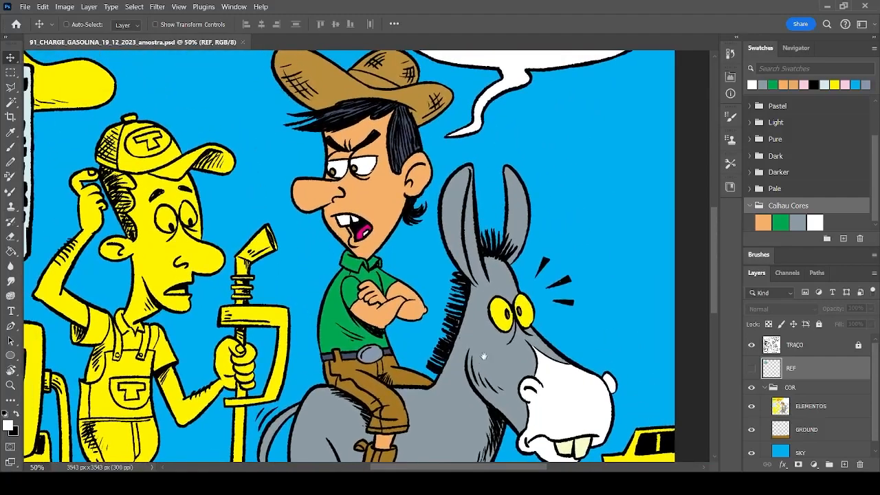
pyautogui.scroll(-1, 473, 273)
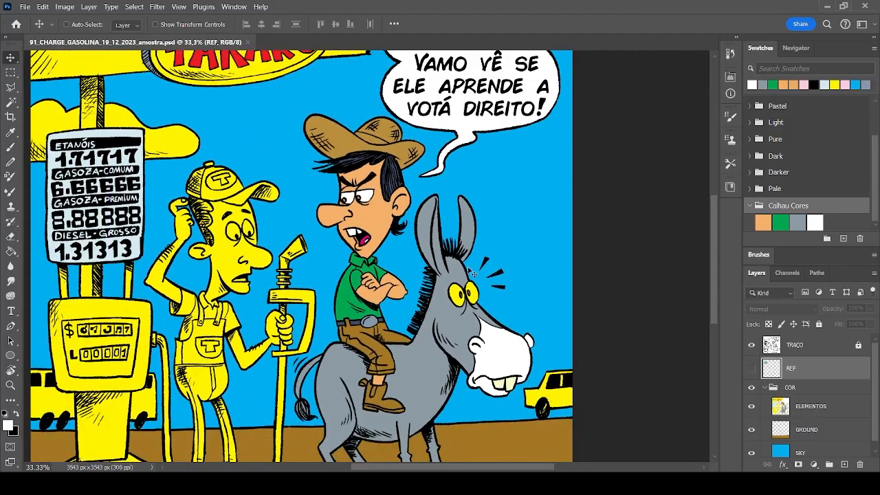
pyautogui.moveTo(530, 321); pyautogui.dragTo(517, 275)
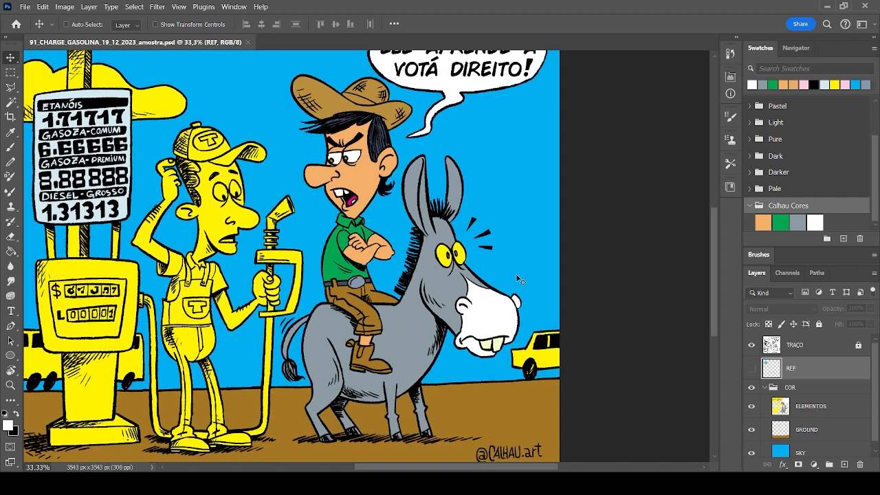
pyautogui.click(752, 345)
pyautogui.click(808, 406)
pyautogui.press('ctrl')
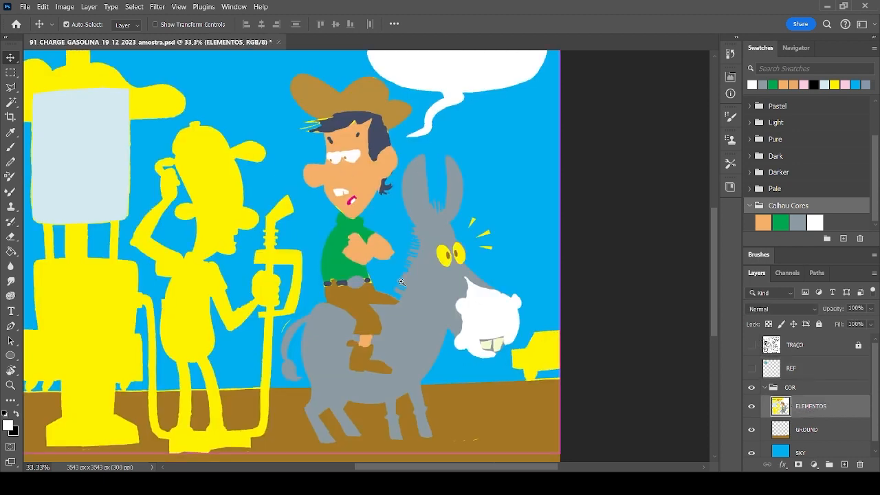
# - Select the rider's hat with the Magic Wand, and replace that selection with his brown trousers
pyautogui.scroll(2, 401, 282)
pyautogui.press('w')
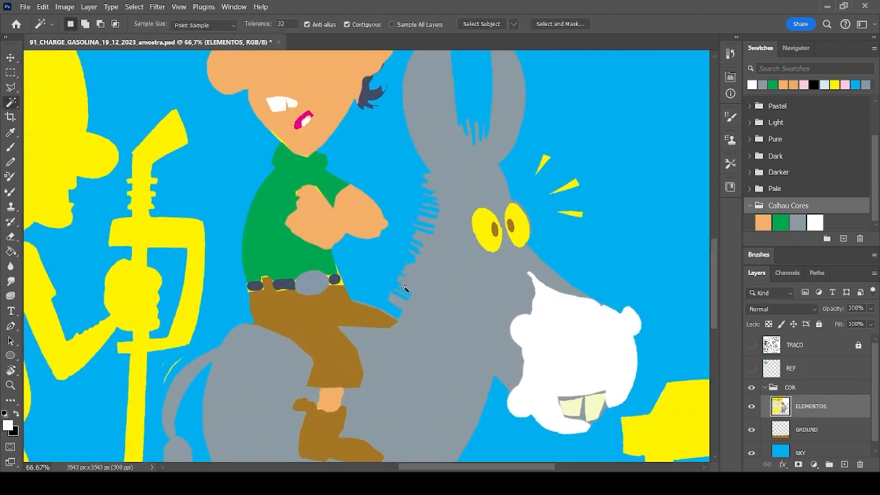
pyautogui.scroll(-2, 504, 225)
pyautogui.scroll(2, 472, 222)
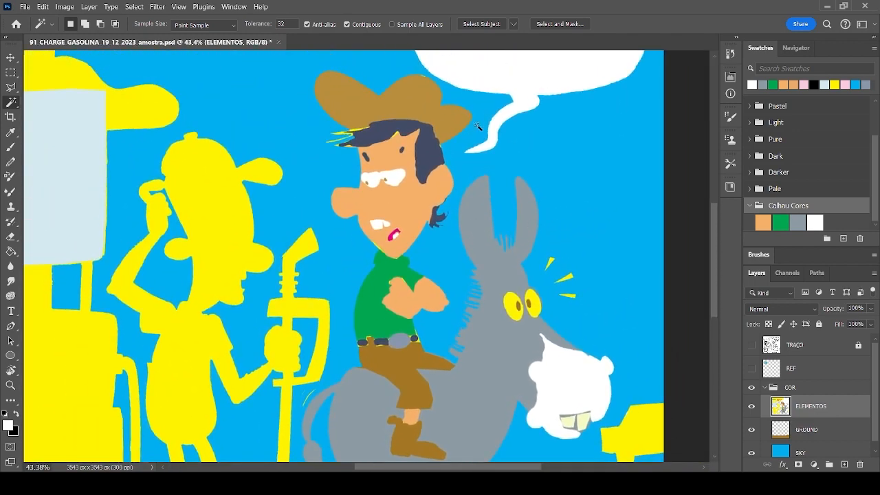
pyautogui.click(410, 103)
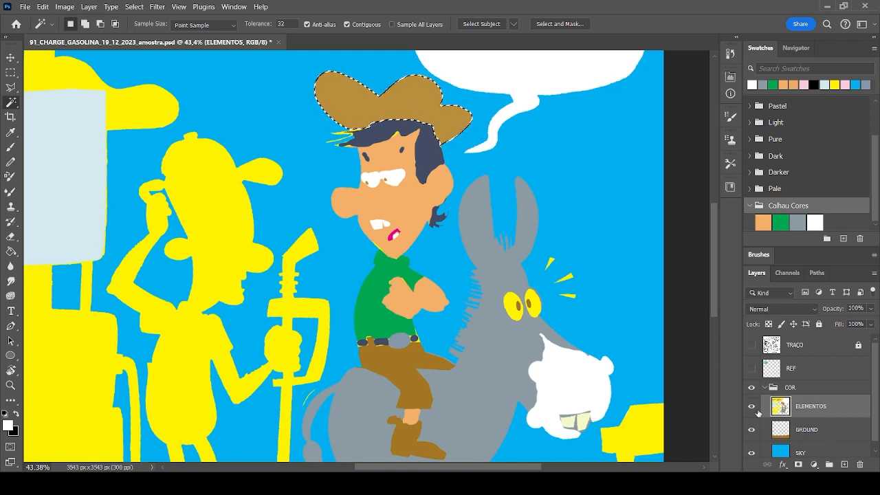
pyautogui.click(415, 379)
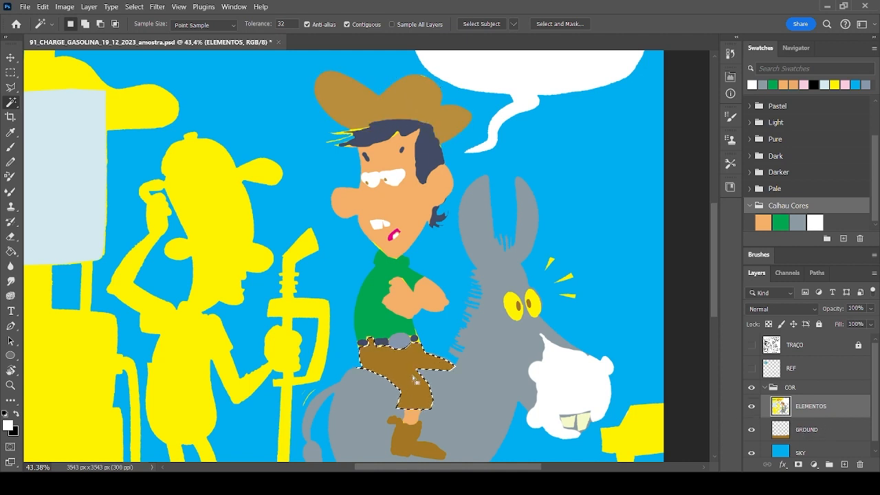
pyautogui.scroll(-2, 417, 380)
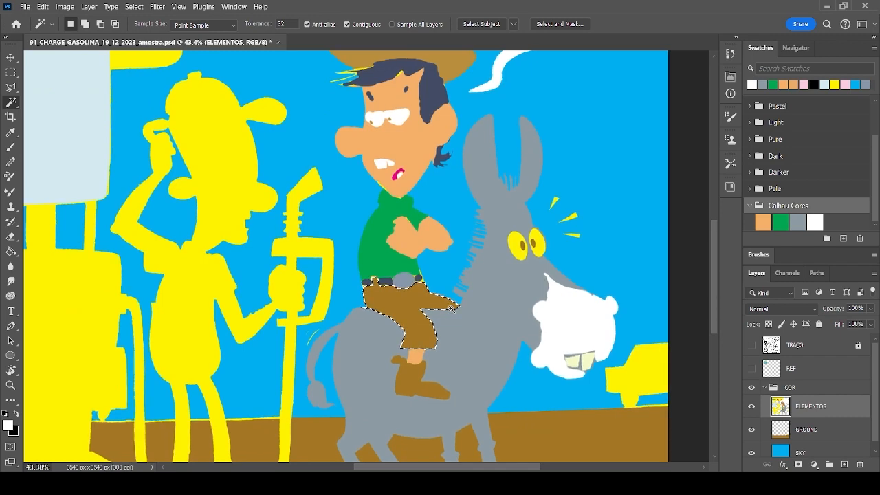
pyautogui.scroll(2, 452, 308)
# - Try the Magic Wand on the rider's flat colour areas, including the green shirt, face, trousers and boot
pyautogui.click(403, 198)
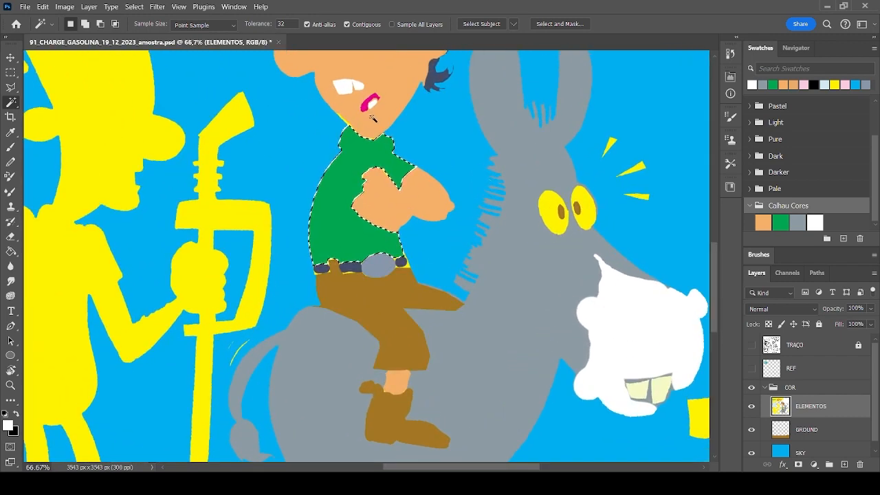
pyautogui.click(354, 297)
pyautogui.click(348, 236)
pyautogui.click(389, 83)
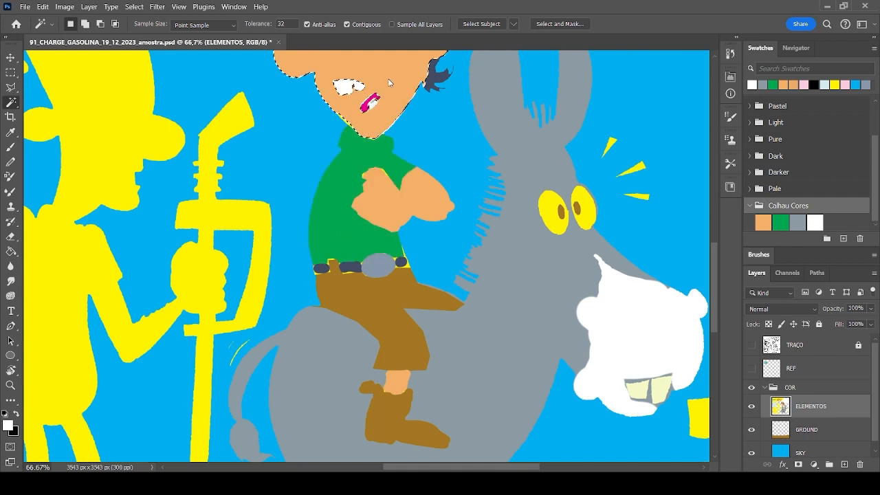
pyautogui.click(343, 232)
pyautogui.click(374, 315)
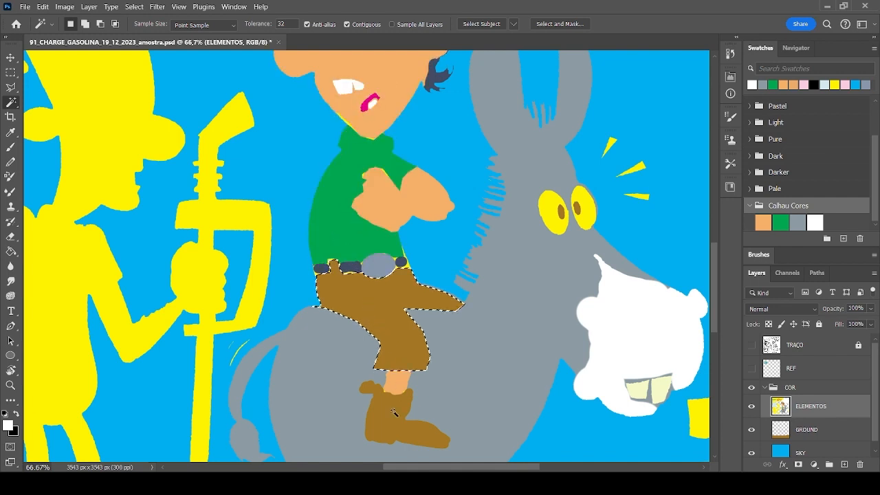
pyautogui.click(394, 413)
# - Select the rider's belt buckle with the Magic Wand and show the TRAÇO line art again
pyautogui.click(378, 265)
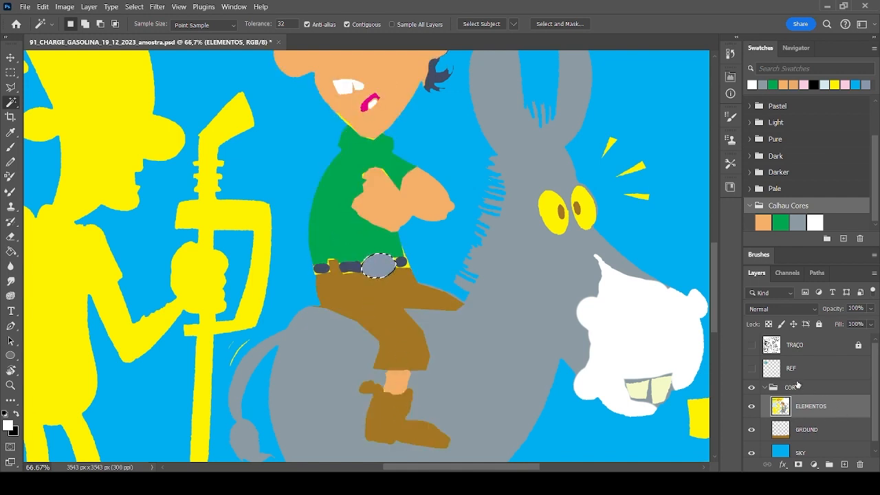
pyautogui.click(751, 346)
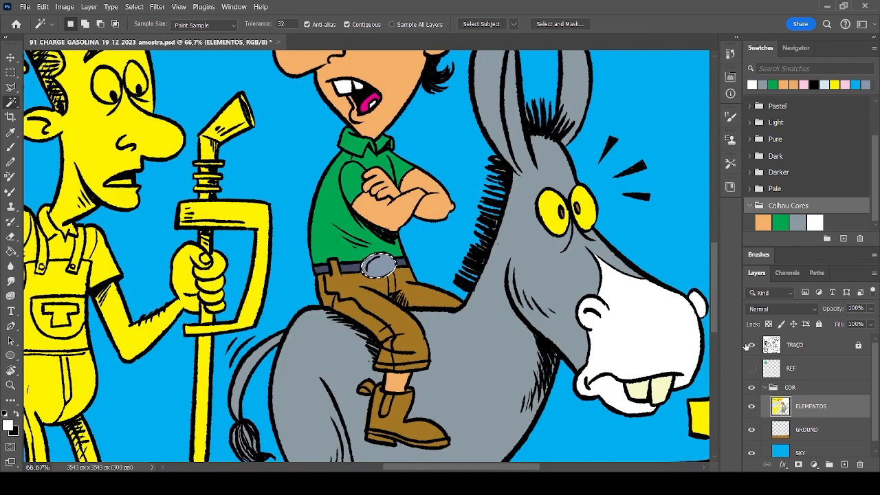
pyautogui.scroll(5, 476, 288)
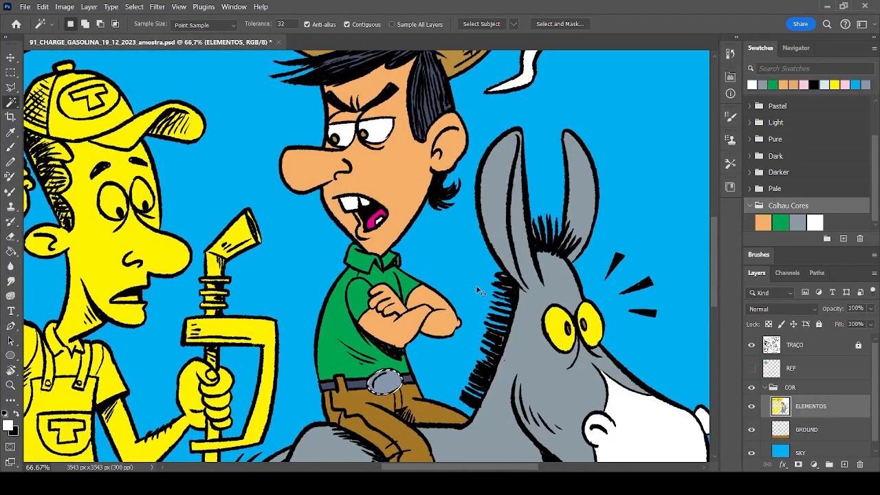
# - Set the foreground colour to a golden yellow and try to clear the selected belt buckle
pyautogui.press('i')
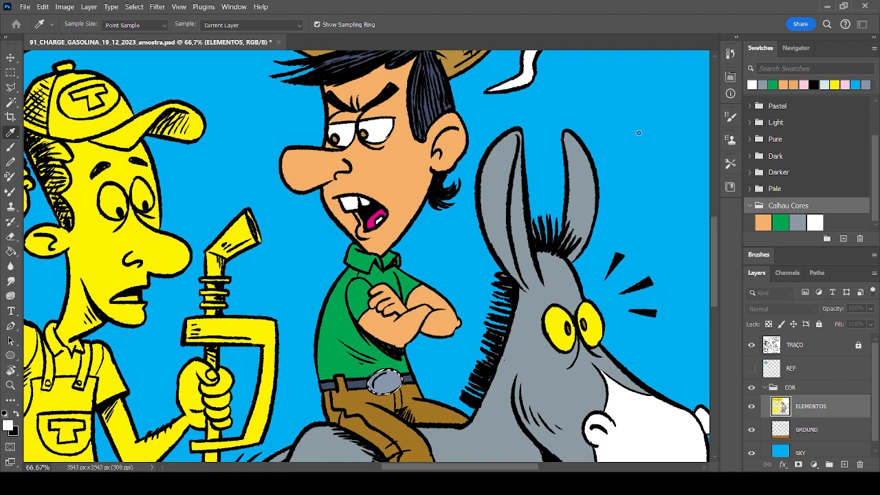
pyautogui.press('w')
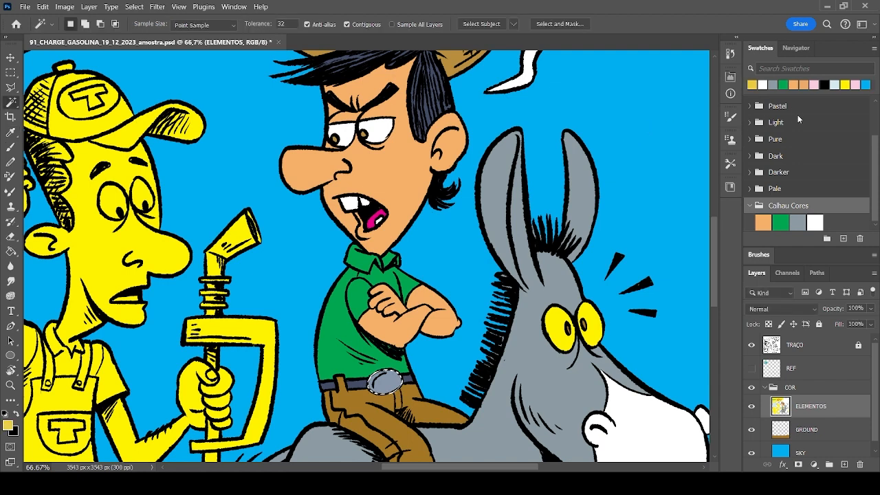
pyautogui.press('Delete')
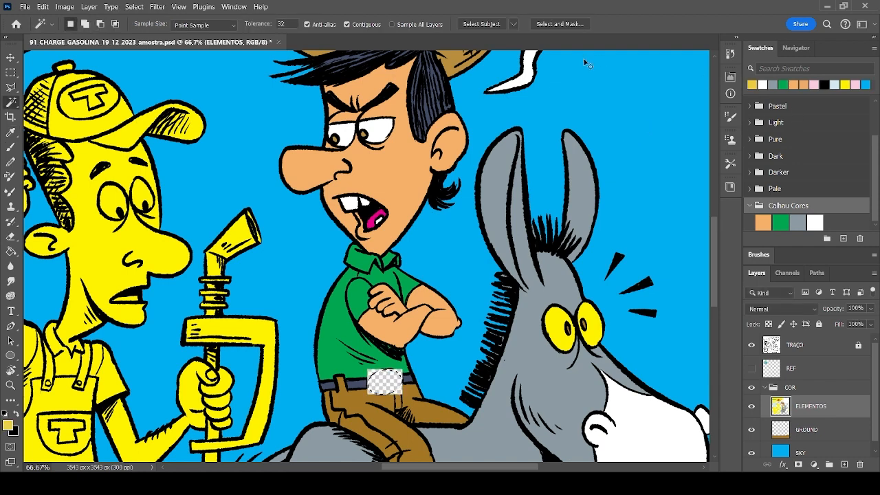
# - Examine the selected belt buckle area up close, and return to the 100% view
pyautogui.hotkey('ctrl', '+')
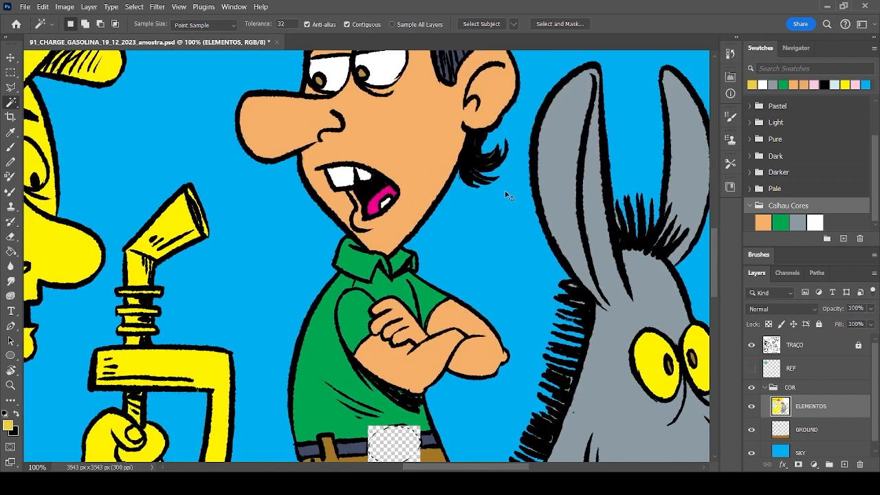
pyautogui.hotkey('ctrl', '-')
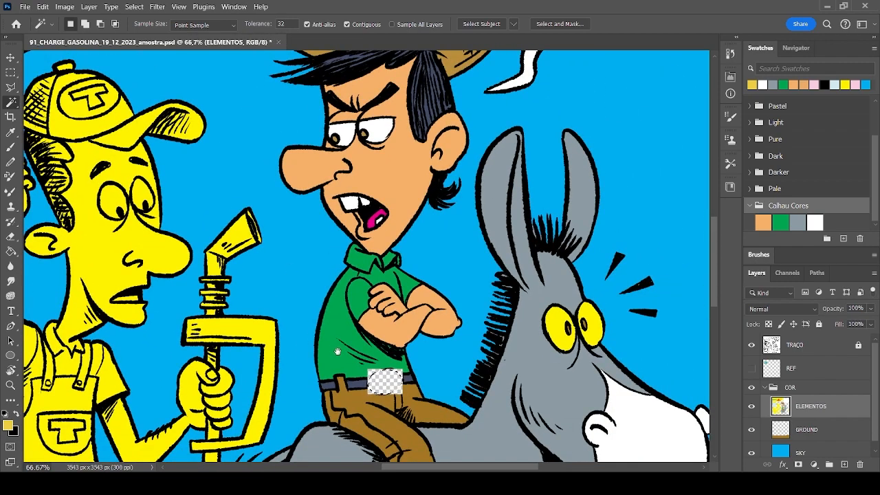
pyautogui.moveTo(337, 351); pyautogui.dragTo(312, 220)
pyautogui.keyDown('ctrl'); pyautogui.click(376, 254); pyautogui.keyUp('ctrl')
pyautogui.keyDown('ctrl'); pyautogui.click(350, 253); pyautogui.keyUp('ctrl')
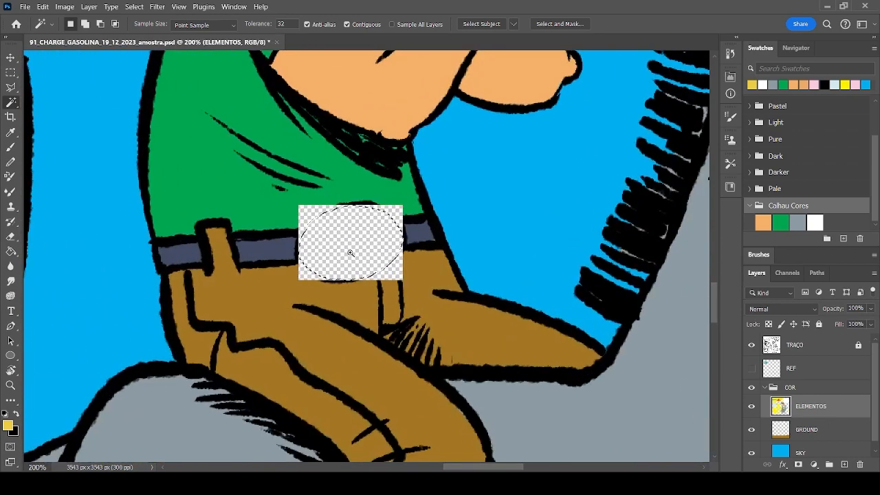
pyautogui.keyDown('ctrl'); pyautogui.click(366, 229); pyautogui.keyUp('ctrl')
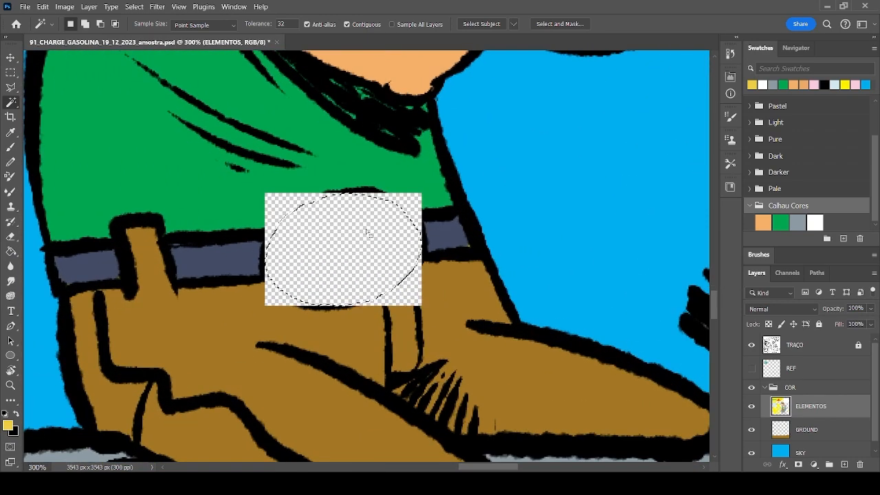
pyautogui.keyDown('ctrl'); pyautogui.click(379, 186); pyautogui.keyUp('ctrl')
pyautogui.moveTo(382, 124); pyautogui.dragTo(418, 148)
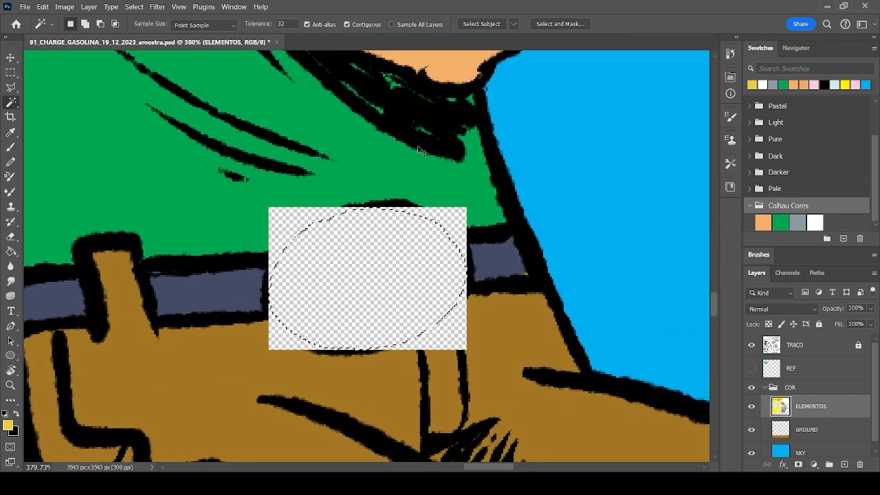
pyautogui.scroll(-1, 418, 149)
pyautogui.scroll(1, 418, 150)
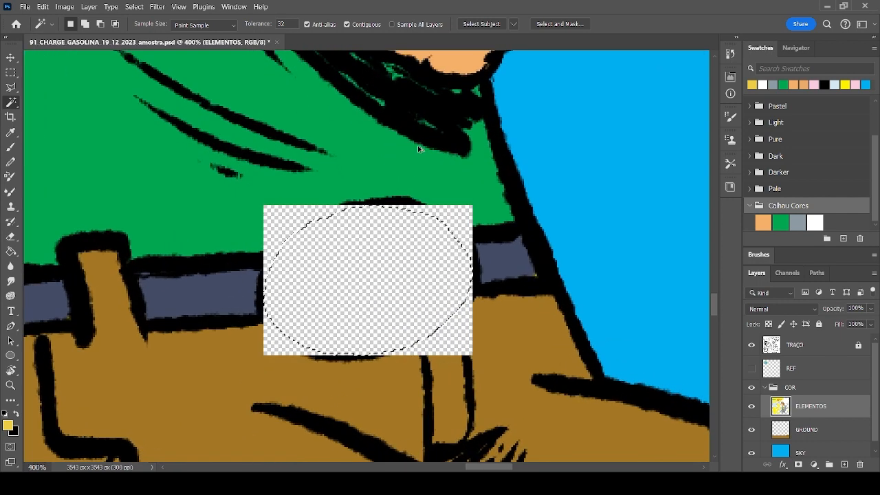
pyautogui.hotkey('ctrl', '1')
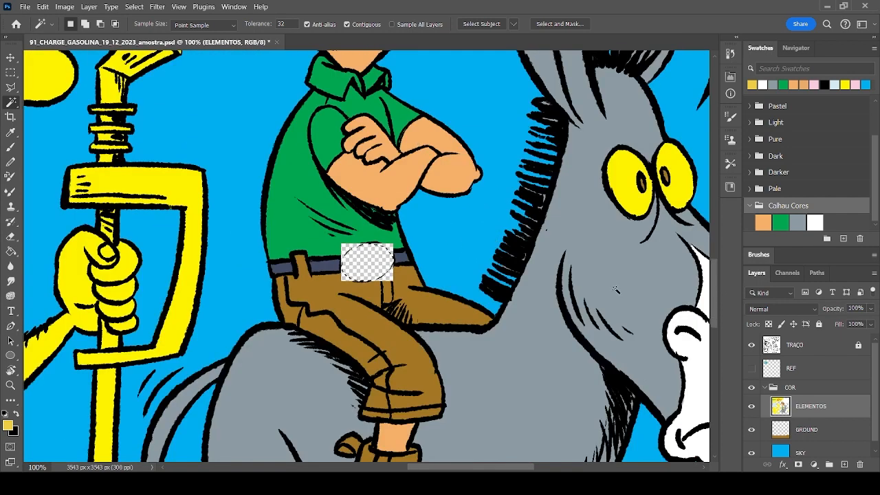
# - Hide the TRAÇO line art to check the buckle's fill, show it again and reselect the ELEMENTOS layer
pyautogui.click(780, 350)
pyautogui.click(751, 345)
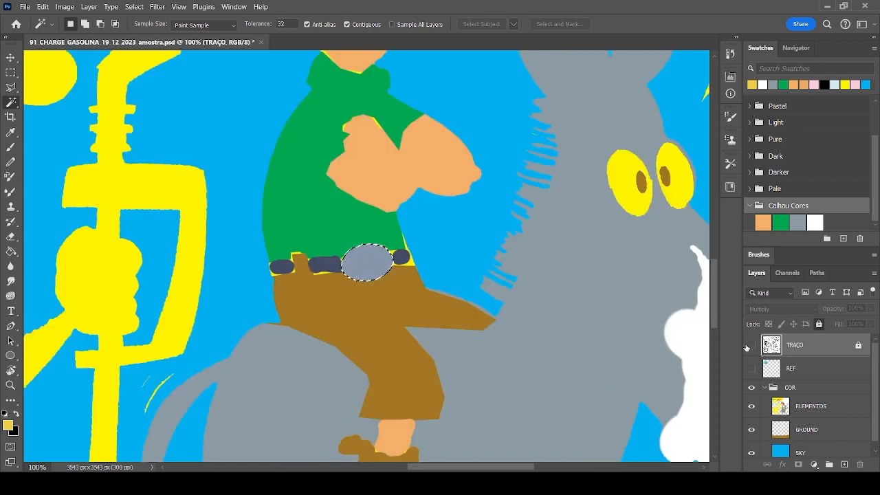
pyautogui.click(751, 345)
pyautogui.click(756, 406)
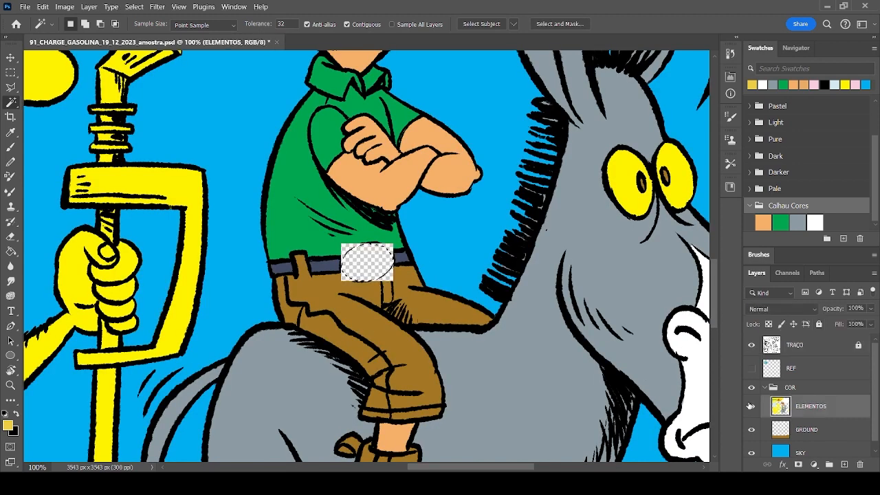
# - Hide the TRAÇO line art and paint the selected belt buckle golden yellow with the size 250 Brush
pyautogui.press('b')
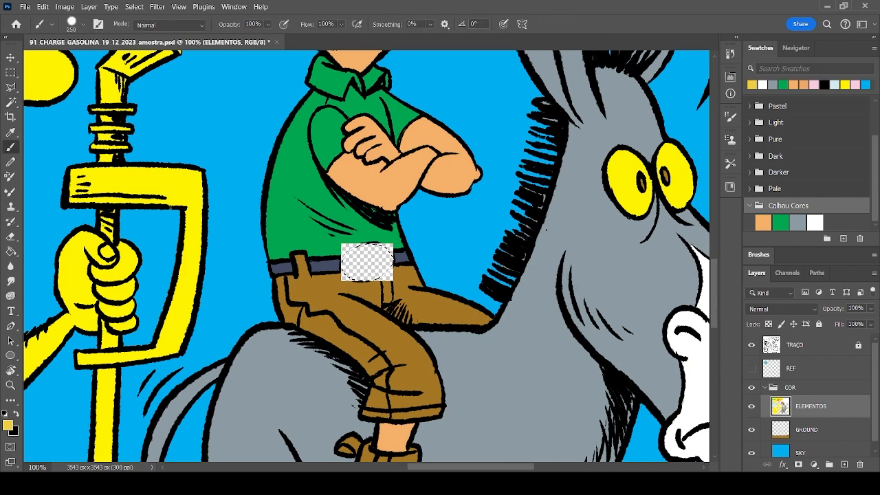
pyautogui.click(753, 345)
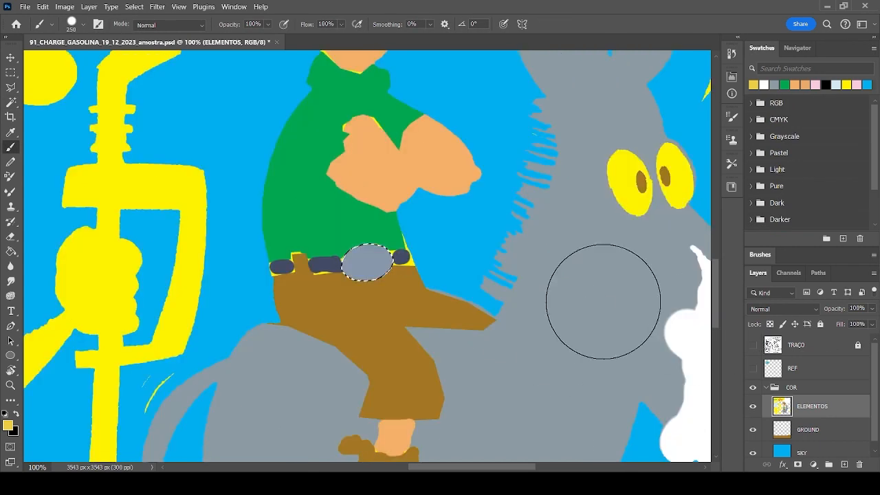
pyautogui.moveTo(389, 240); pyautogui.dragTo(393, 226)
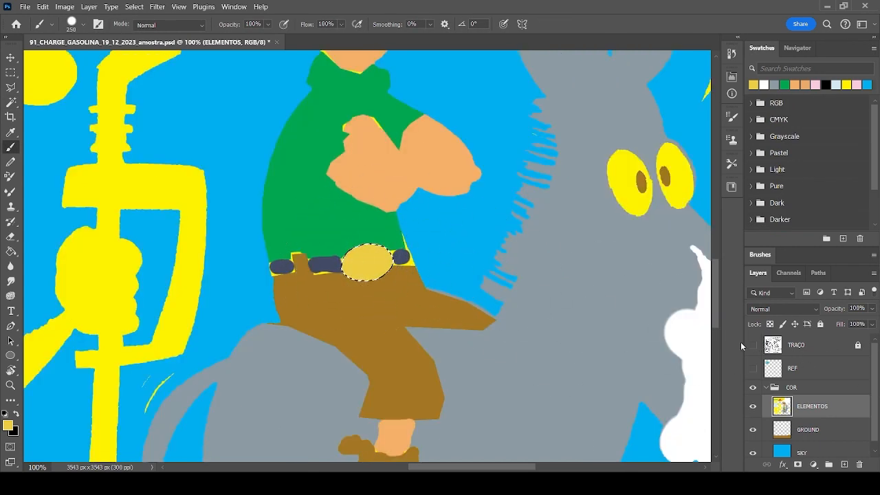
# - Show the TRAÇO line art again and deselect the belt buckle on the ELEMENTOS layer
pyautogui.click(753, 346)
pyautogui.click(797, 347)
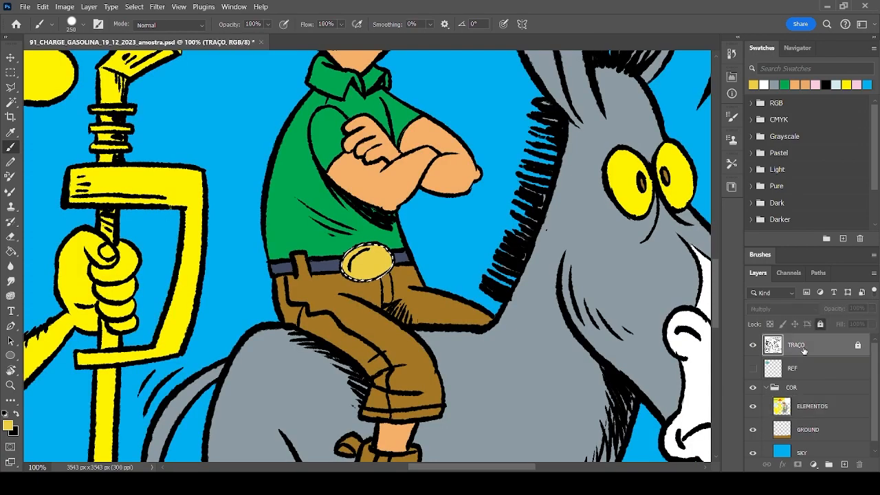
pyautogui.click(790, 410)
pyautogui.moveTo(438, 298)
pyautogui.mouseDown()
pyautogui.moveTo(416, 292)
pyautogui.moveTo(439, 286)
pyautogui.moveTo(433, 326)
pyautogui.moveTo(463, 384)
pyautogui.mouseUp()
pyautogui.hotkey('ctrl', '-')
pyautogui.press('v')
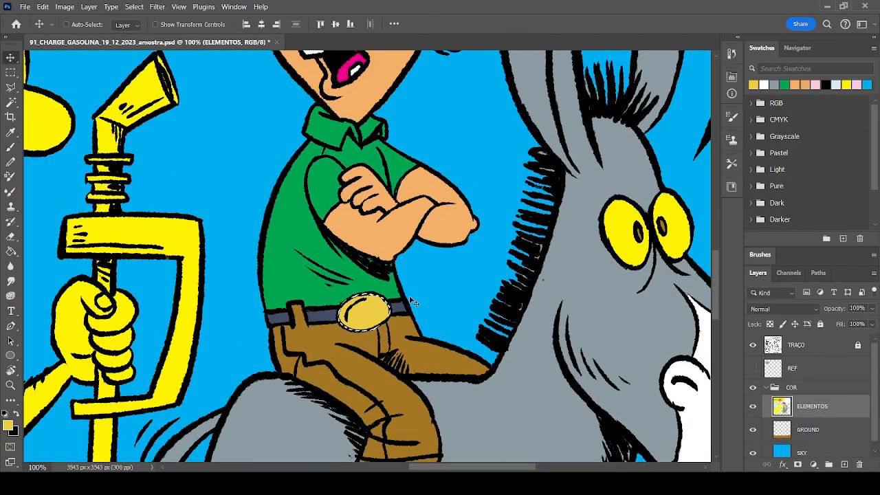
pyautogui.moveTo(315, 253); pyautogui.dragTo(397, 351)
pyautogui.hotkey('ctrl', 'd')
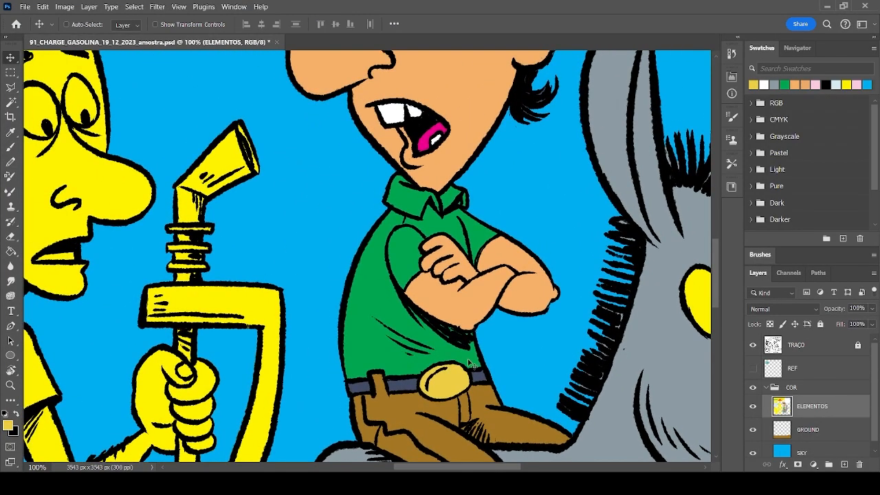
# - Undo the deselection and the golden yellow painting of the belt buckle, and show the TRAÇO line art
pyautogui.hotkey('ctrl', 'z')
pyautogui.hotkey('ctrl', 'z')
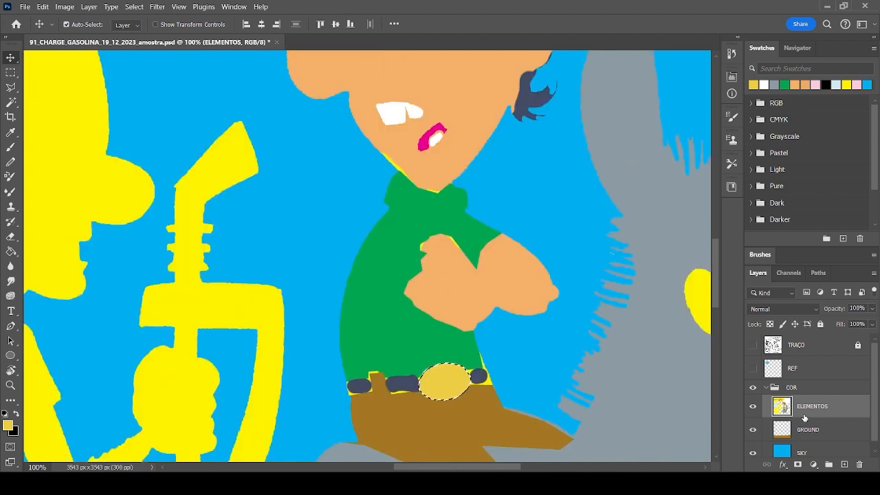
pyautogui.hotkey('ctrl', 'z')
pyautogui.click(754, 348)
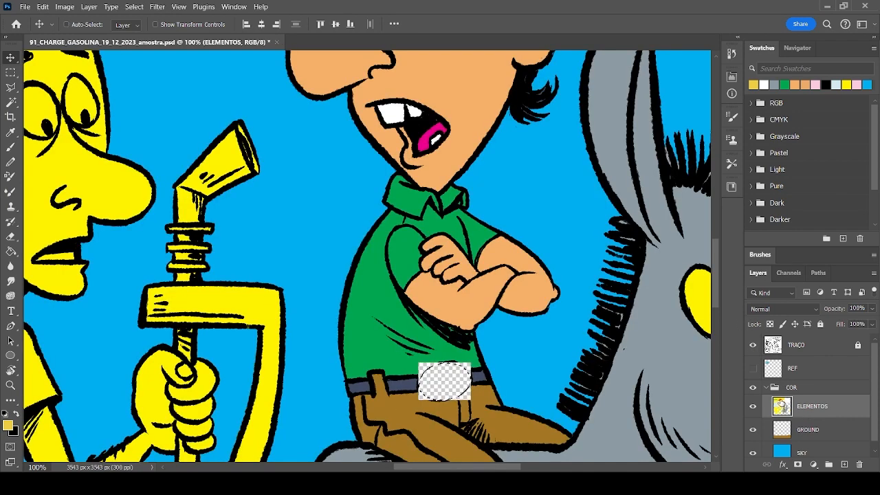
# - Paint the selected belt buckle golden yellow again with the size 250 Brush, toggling the TRAÇO line art to check the fill
pyautogui.press('b')
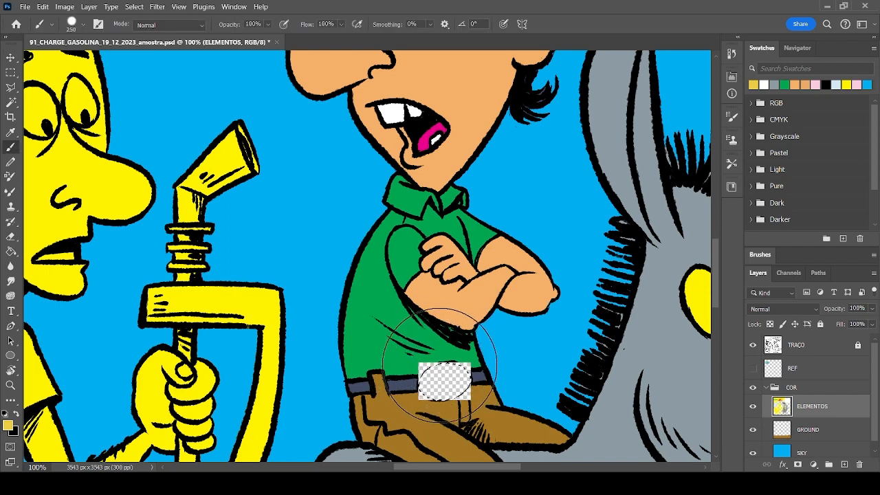
pyautogui.click(754, 346)
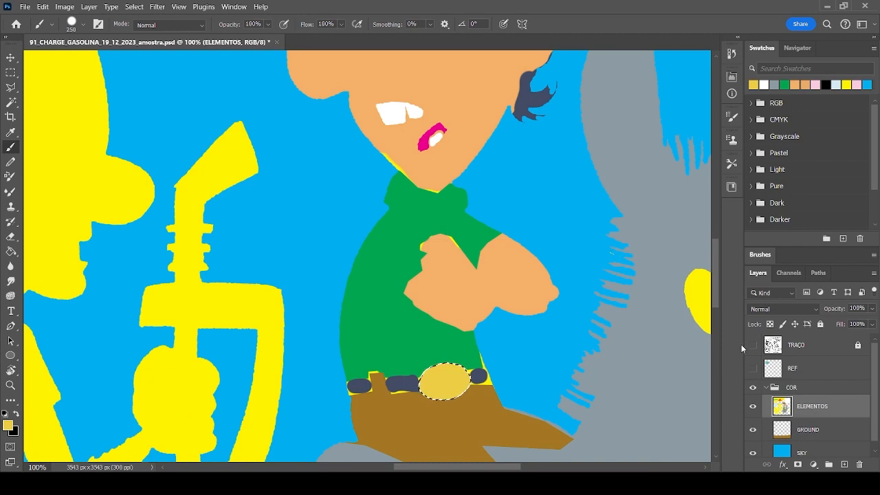
pyautogui.click(754, 346)
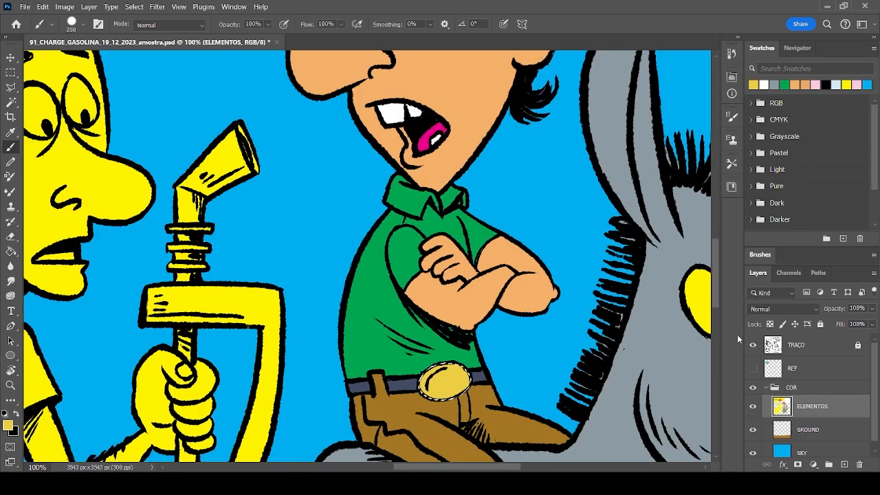
pyautogui.click(754, 346)
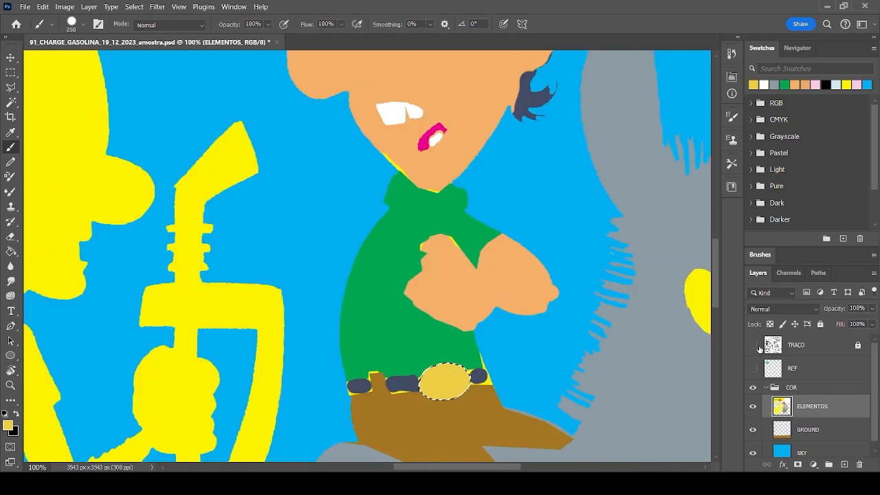
pyautogui.click(753, 346)
# - Select the TRAÇO layer, deselect the belt buckle and view the cartoon as a whole and around the rider
pyautogui.click(780, 350)
pyautogui.hotkey('ctrl', '0')
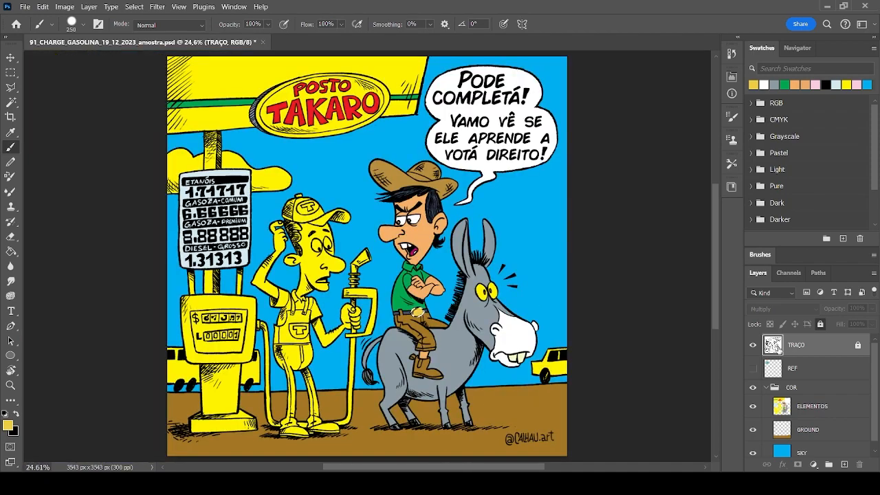
pyautogui.hotkey('ctrl', '+')
pyautogui.hotkey('ctrl', '+')
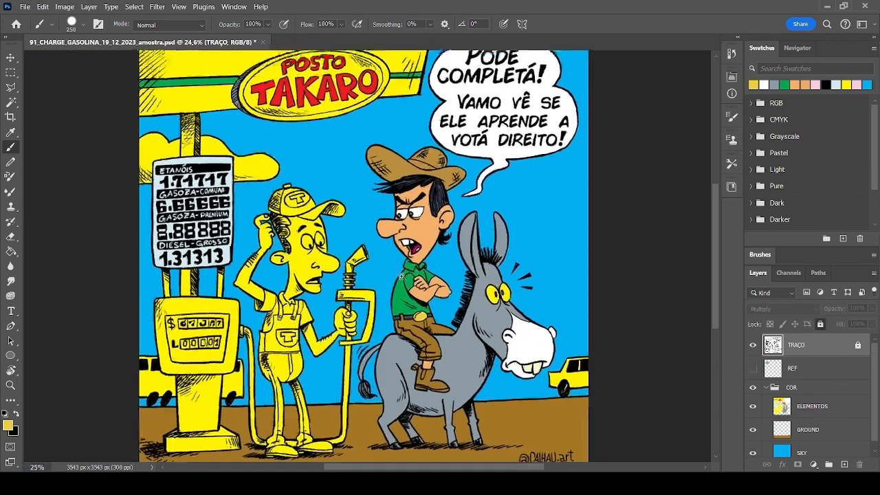
pyautogui.hotkey('ctrl', '+')
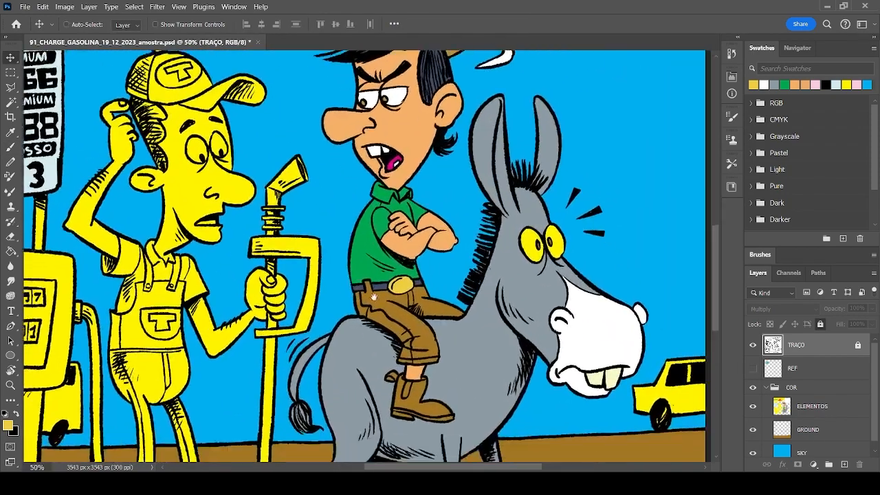
pyautogui.hotkey('ctrl', '+')
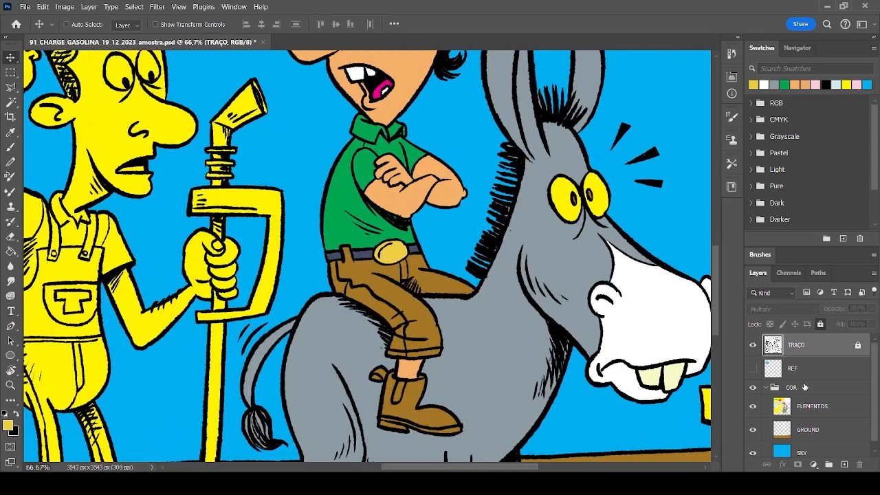
# - Collapse the COR group, then unlock the TRAÇO layer and set its blend mode to Normal
pyautogui.click(766, 387)
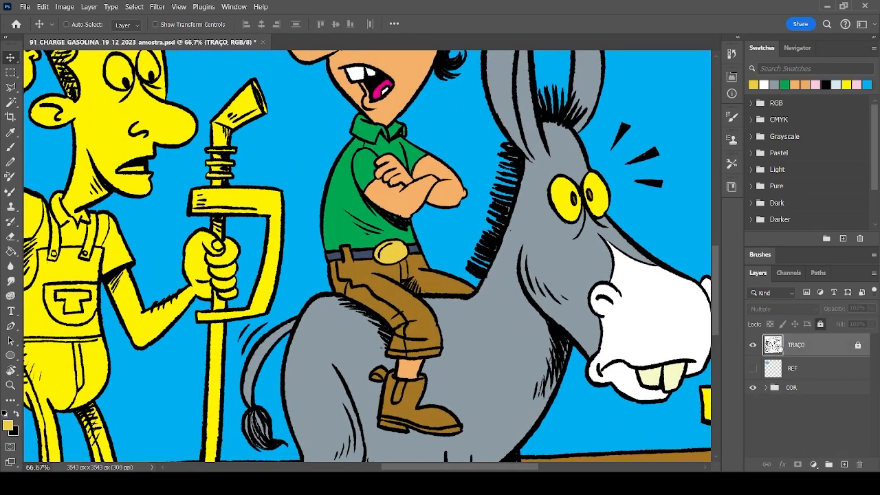
pyautogui.moveTo(449, 283); pyautogui.dragTo(457, 353)
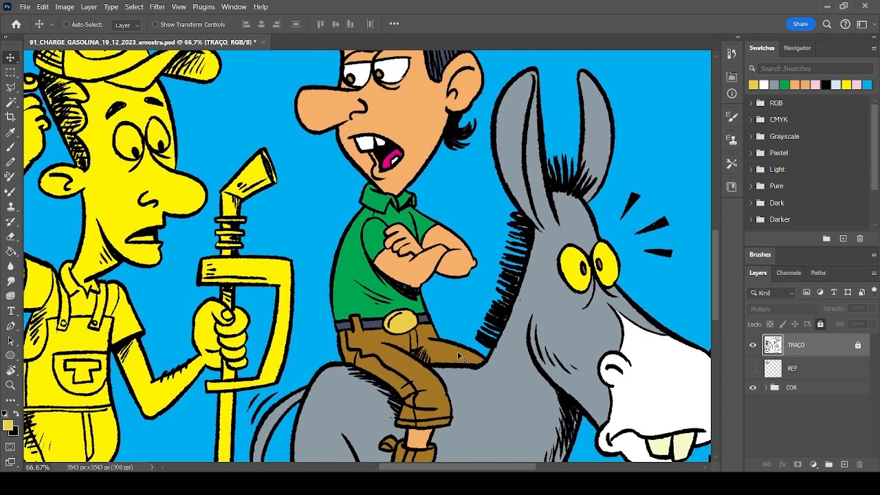
pyautogui.click(820, 325)
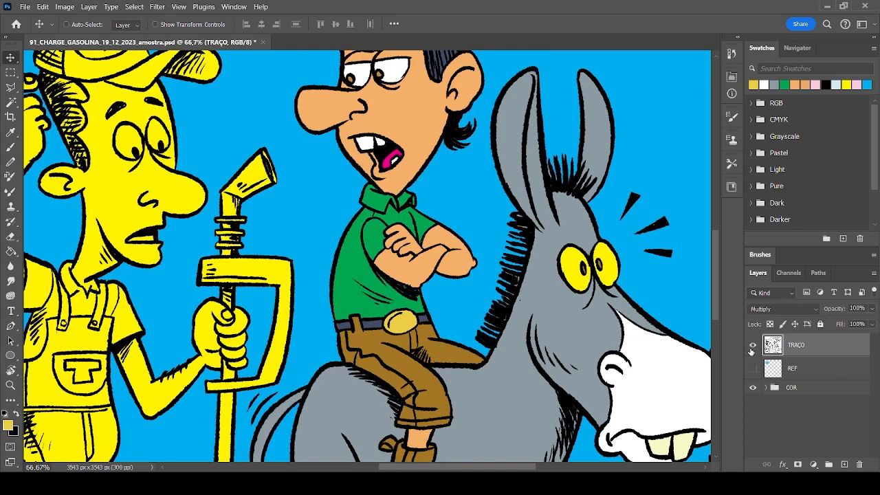
pyautogui.moveTo(563, 328); pyautogui.dragTo(576, 408)
pyautogui.click(798, 310)
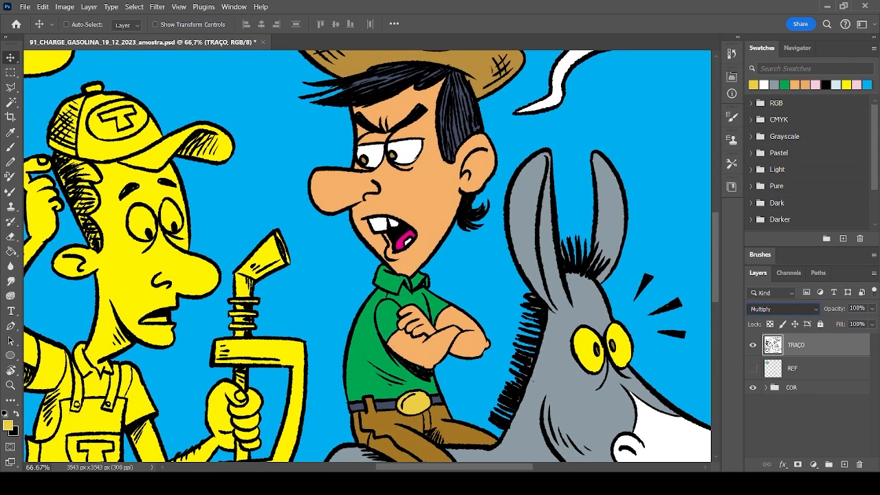
pyautogui.click(760, 149)
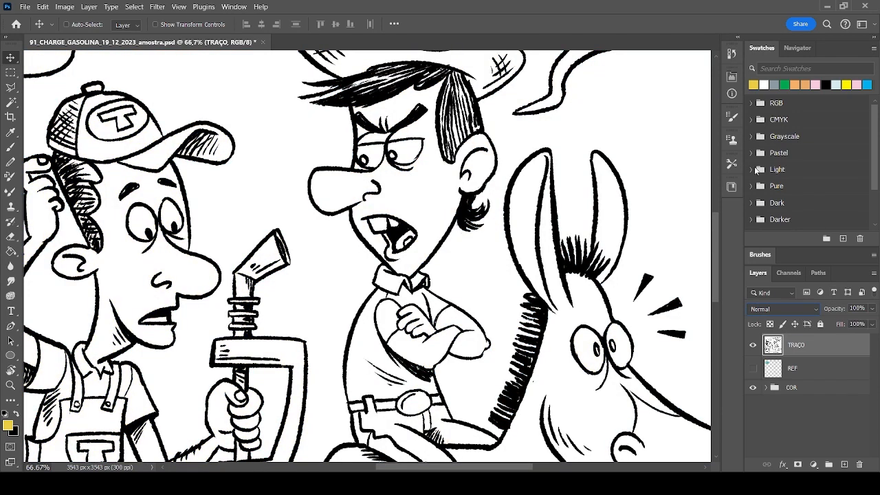
# - Move the COR group above the TRAÇO layer and set the group's blend mode to Multiply
pyautogui.click(779, 391)
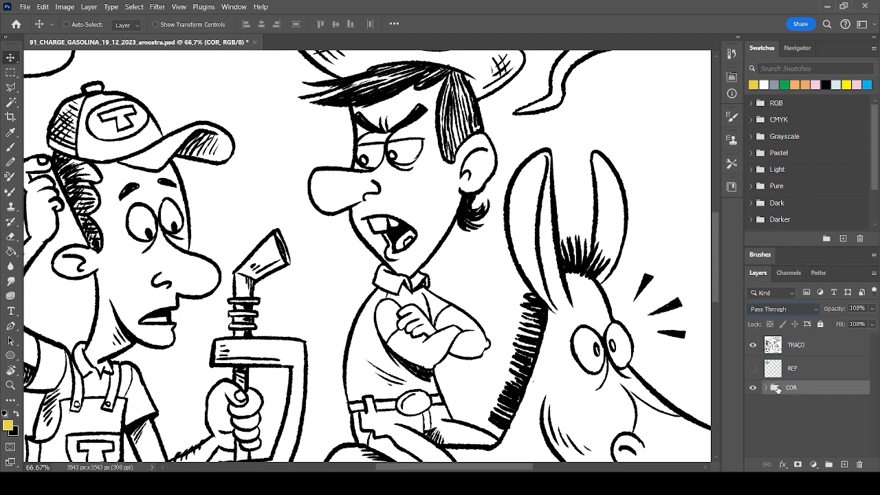
pyautogui.moveTo(775, 388); pyautogui.dragTo(769, 342)
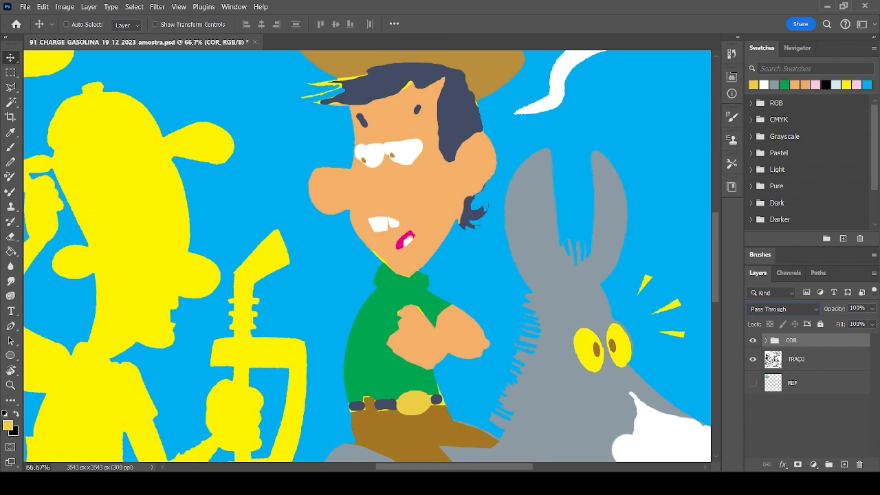
pyautogui.click(777, 359)
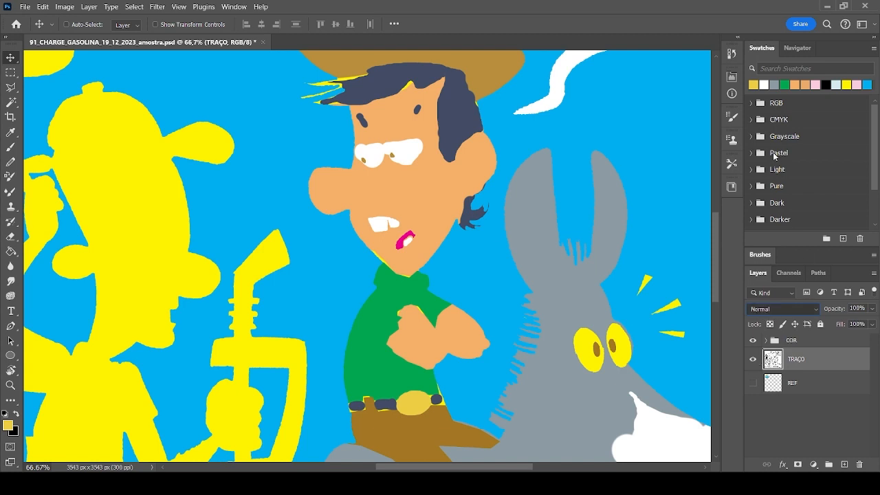
pyautogui.hotkey('shift', 'alt', 'm')
pyautogui.click(788, 344)
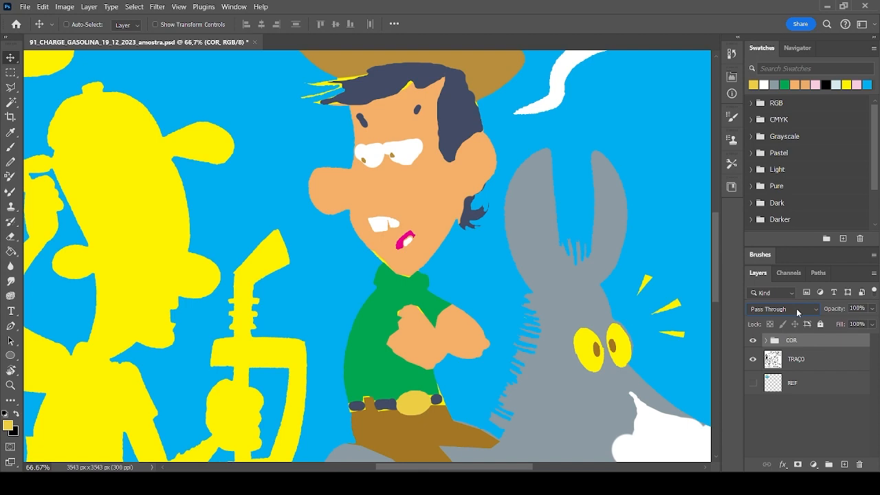
pyautogui.hotkey('shift', 'alt', 'm')
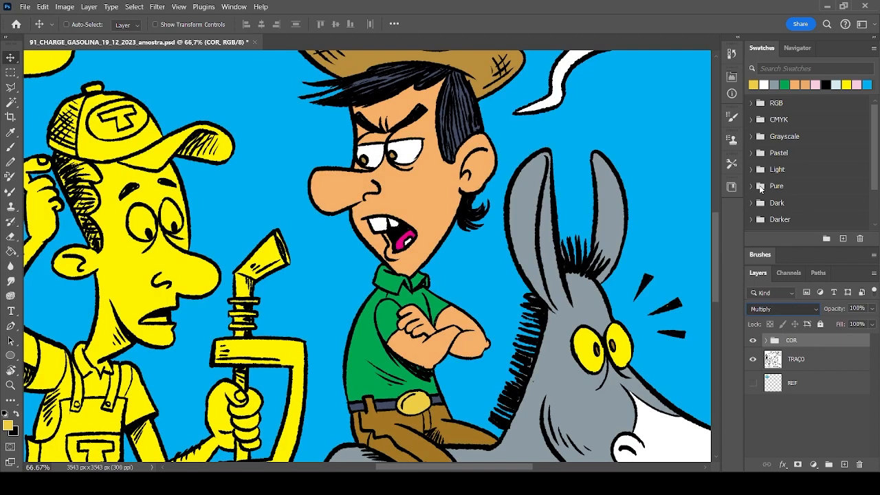
# - Expand the COR group, select the belt buckle on the ELEMENTOS layer with the Magic Wand and fill it with white
pyautogui.click(770, 361)
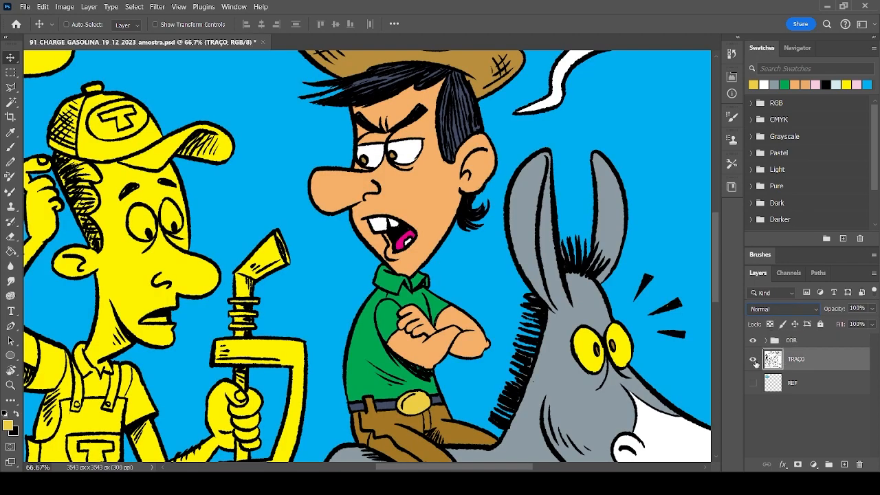
pyautogui.click(766, 341)
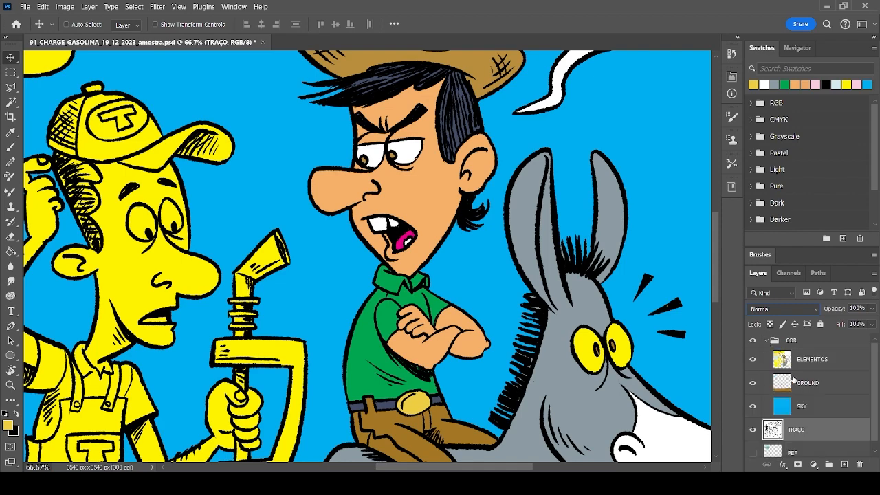
pyautogui.click(793, 359)
pyautogui.scroll(1, 423, 414)
pyautogui.press('w')
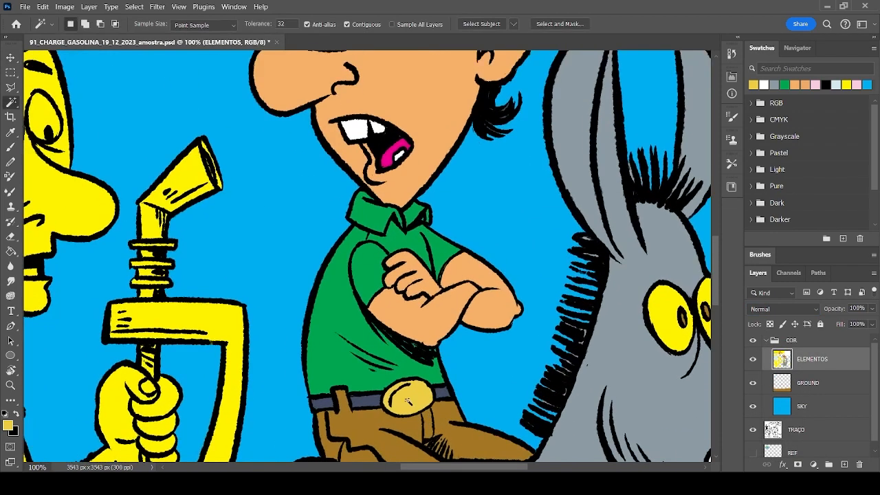
pyautogui.click(413, 401)
pyautogui.press('d')
pyautogui.hotkey('ctrl', 'BackSpace')
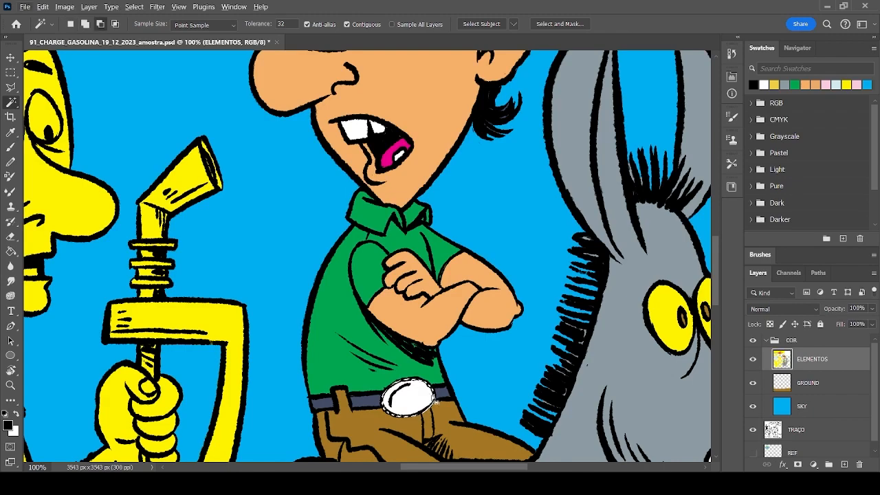
# - Select the rider's green shirt on the ELEMENTOS layer with the Magic Wand and fill it with dark pink
pyautogui.hotkey('ctrl', '0')
pyautogui.press('b')
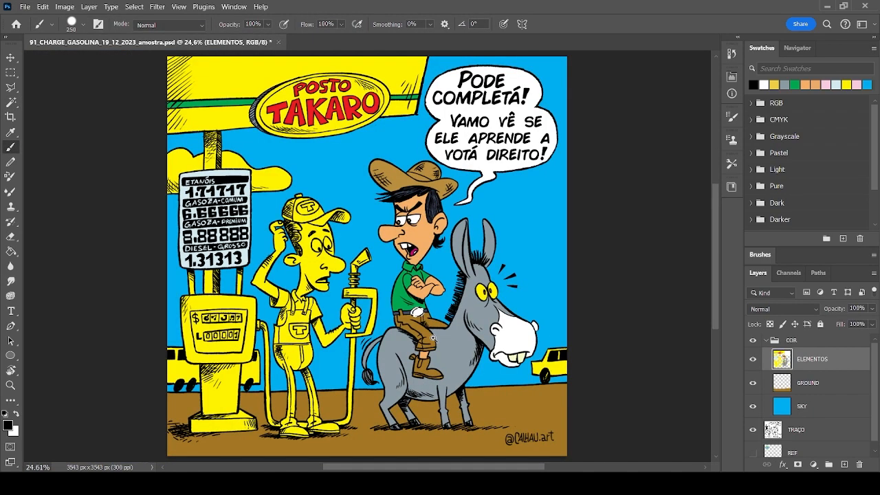
pyautogui.scroll(3, 432, 338)
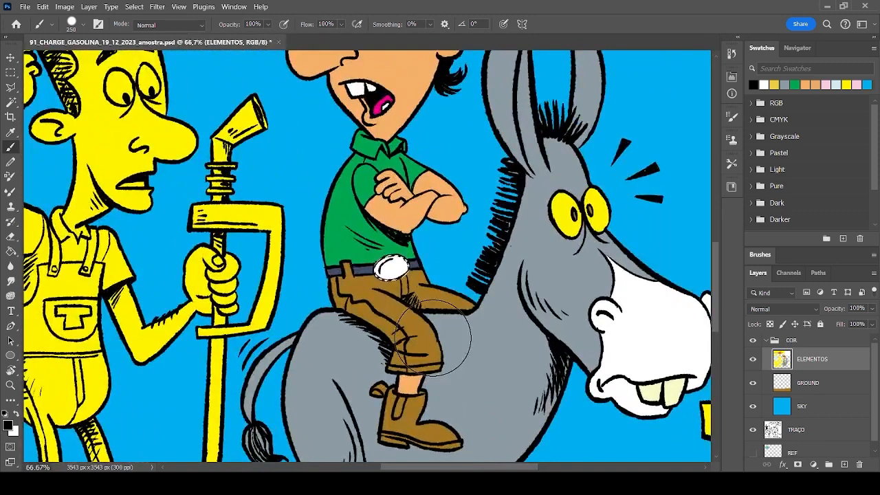
pyautogui.scroll(2, 393, 144)
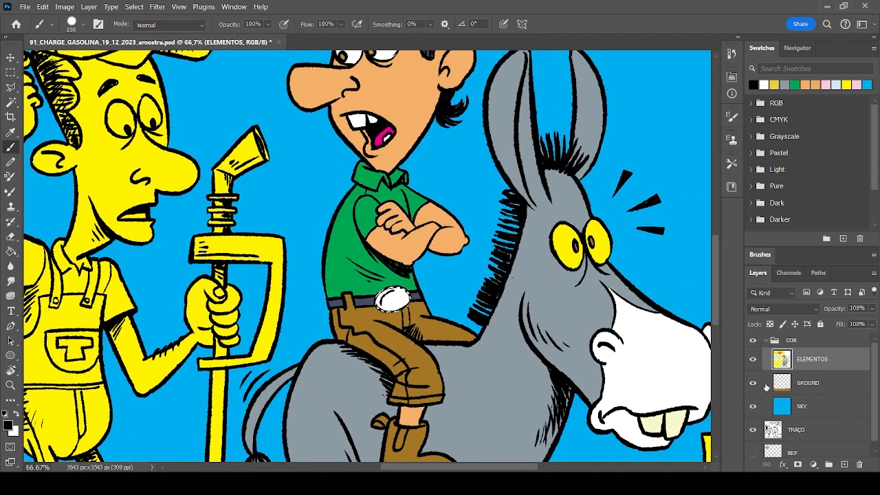
pyautogui.press('w')
pyautogui.click(351, 249)
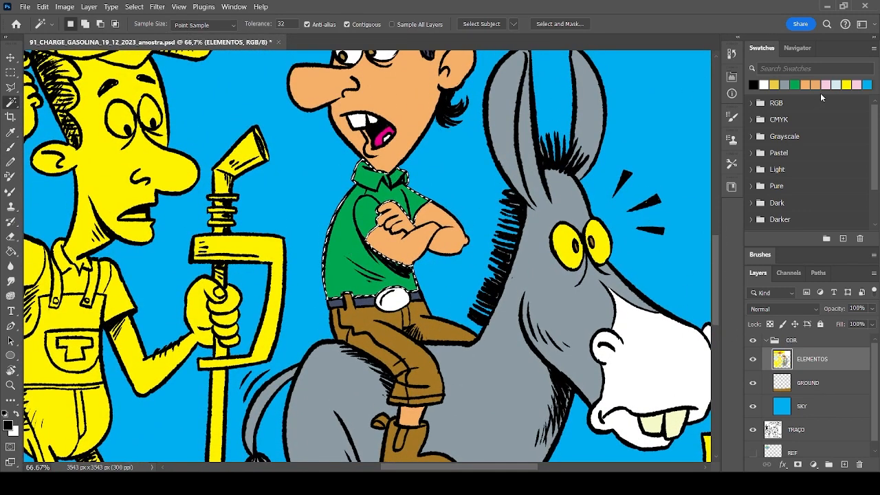
pyautogui.click(826, 84)
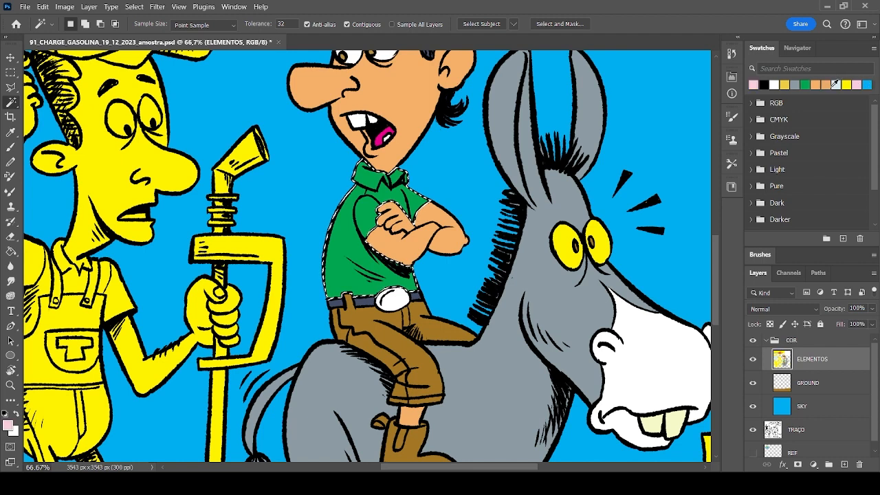
pyautogui.scroll(-2, 840, 164)
pyautogui.scroll(-1, 785, 206)
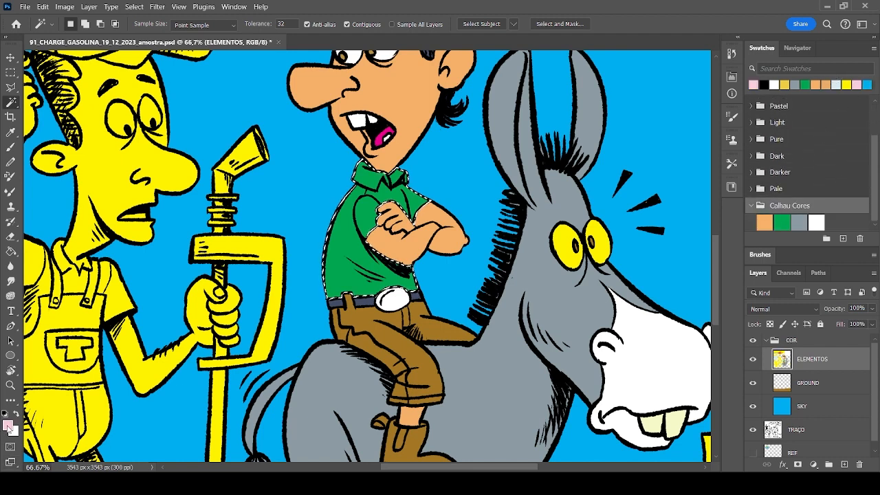
pyautogui.press('i')
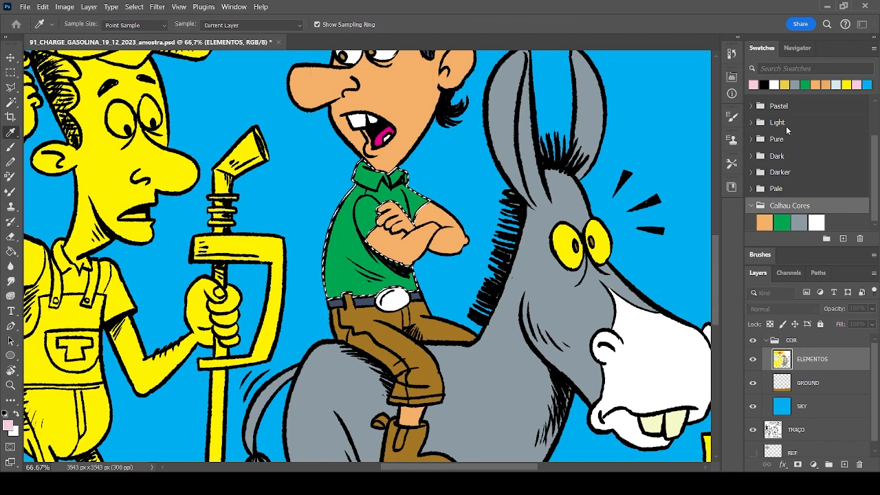
pyautogui.press('w')
pyautogui.hotkey('alt', 'BackSpace')
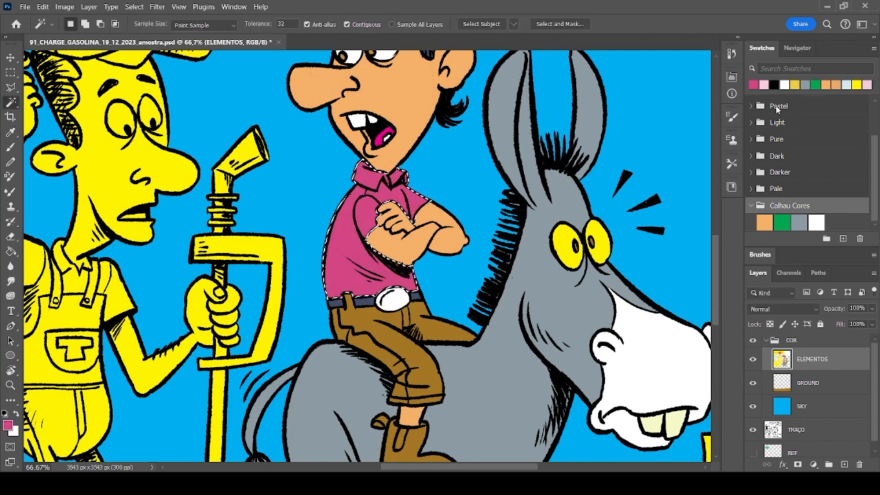
# - Deselect the rider's shirt and save the document
pyautogui.hotkey('ctrl', 'd')
pyautogui.moveTo(484, 246); pyautogui.dragTo(525, 226)
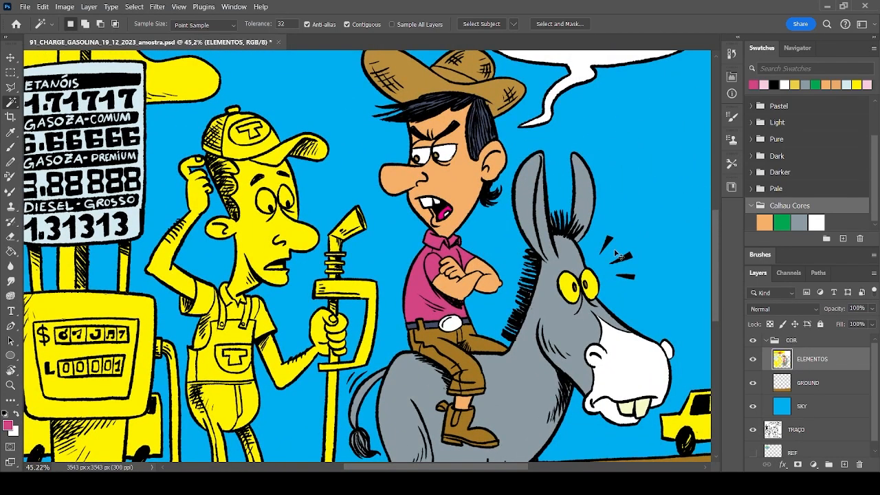
pyautogui.hotkey('ctrl', 's')
pyautogui.moveTo(512, 237)
pyautogui.mouseDown()
pyautogui.moveTo(476, 304)
pyautogui.moveTo(509, 228)
pyautogui.mouseUp()
pyautogui.moveTo(515, 296); pyautogui.dragTo(521, 337)
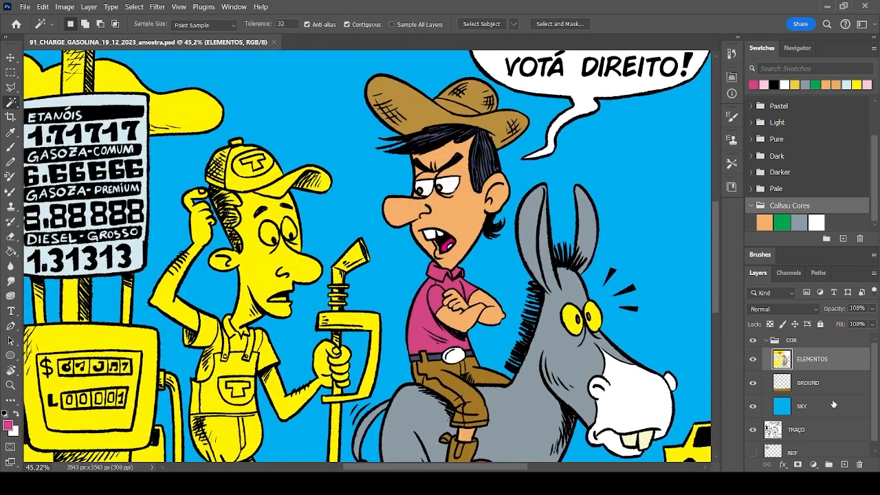
# - Select the rider's brown hat on the ELEMENTOS layer with the Magic Wand and shift its hue, saturation and lightness to a light straw yellow
pyautogui.click(434, 108)
pyautogui.moveTo(334, 169); pyautogui.dragTo(334, 203)
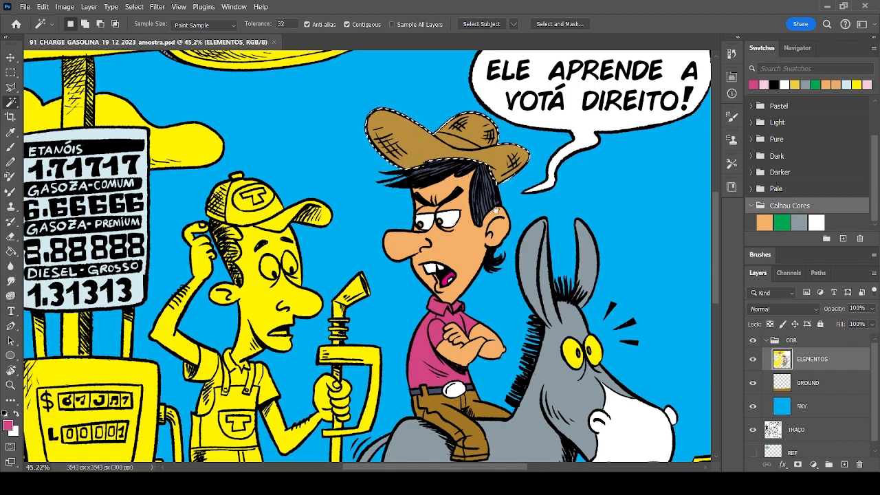
pyautogui.moveTo(496, 211); pyautogui.dragTo(491, 220)
pyautogui.scroll(1, 468, 178)
pyautogui.moveTo(468, 176); pyautogui.dragTo(465, 183)
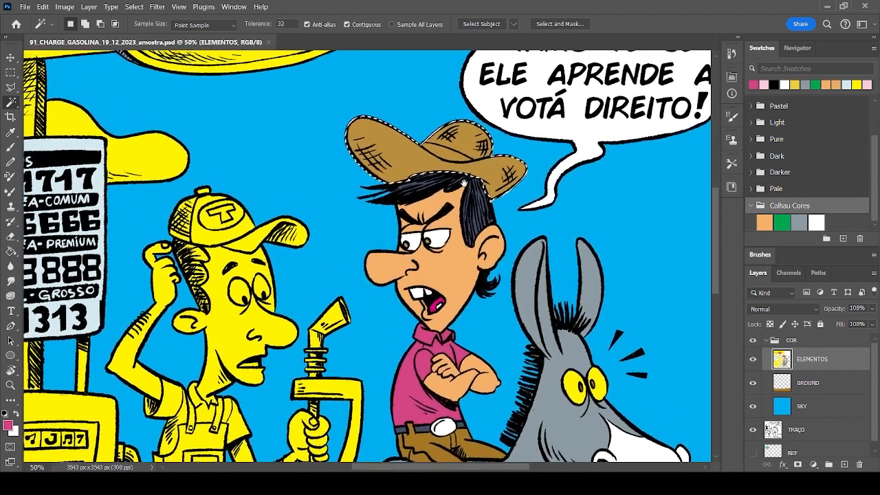
pyautogui.scroll(1, 464, 183)
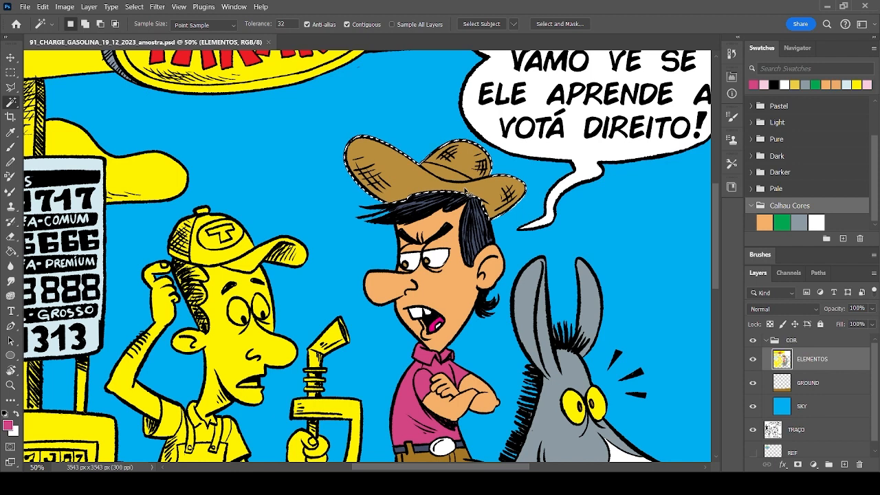
pyautogui.press('i')
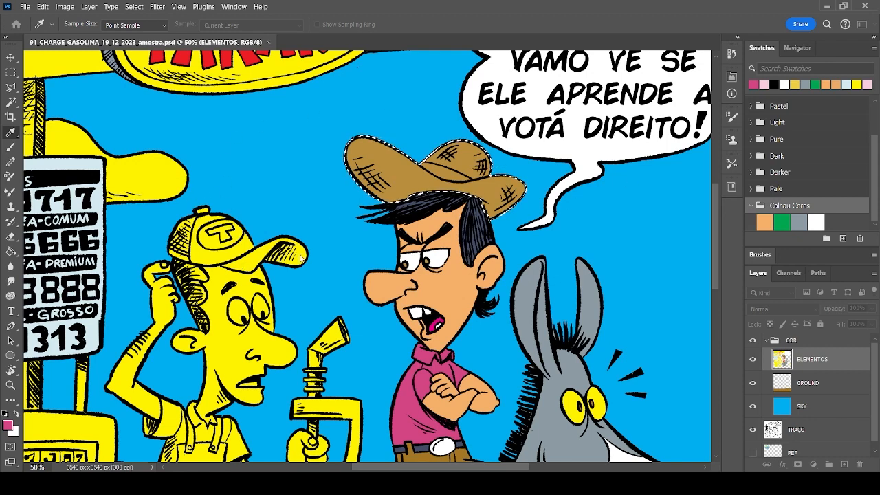
pyautogui.press('w')
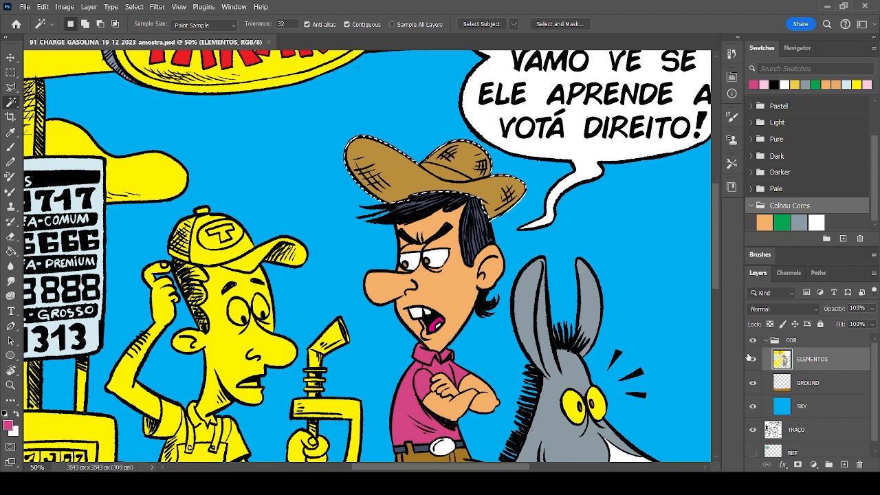
pyautogui.press('i')
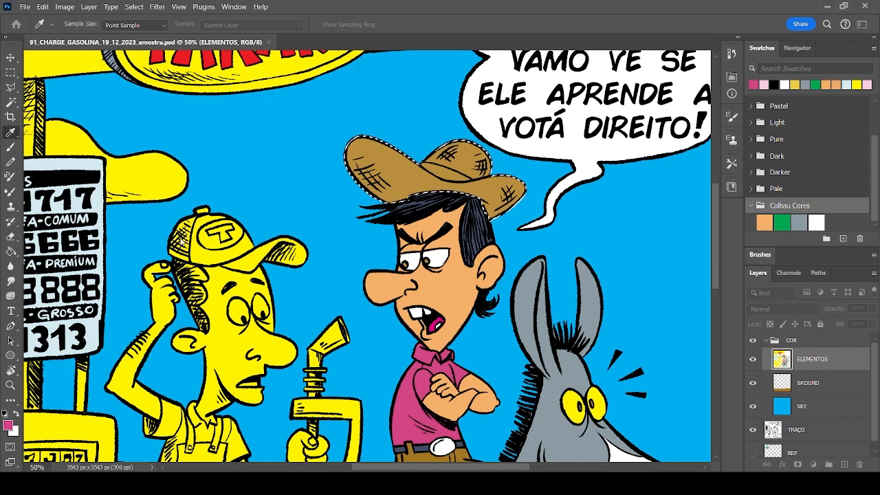
pyautogui.moveTo(180, 241); pyautogui.dragTo(134, 245)
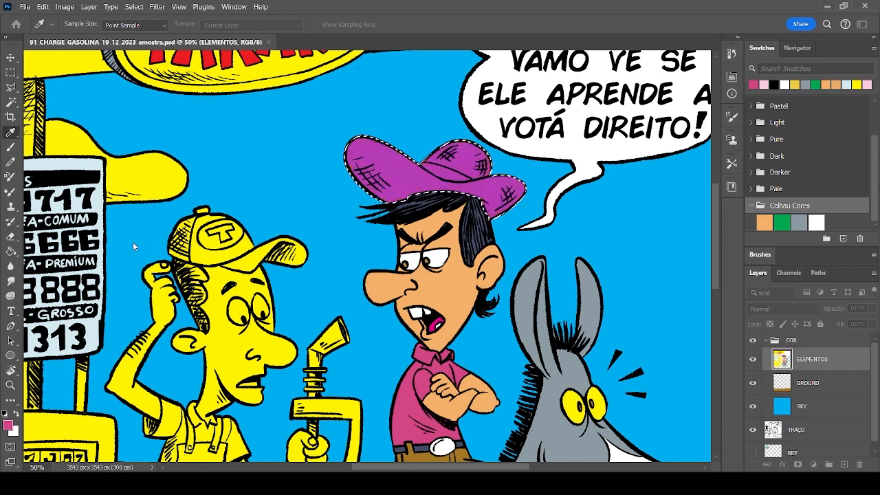
pyautogui.moveTo(151, 237)
pyautogui.mouseDown()
pyautogui.moveTo(191, 242)
pyautogui.moveTo(160, 239)
pyautogui.mouseUp()
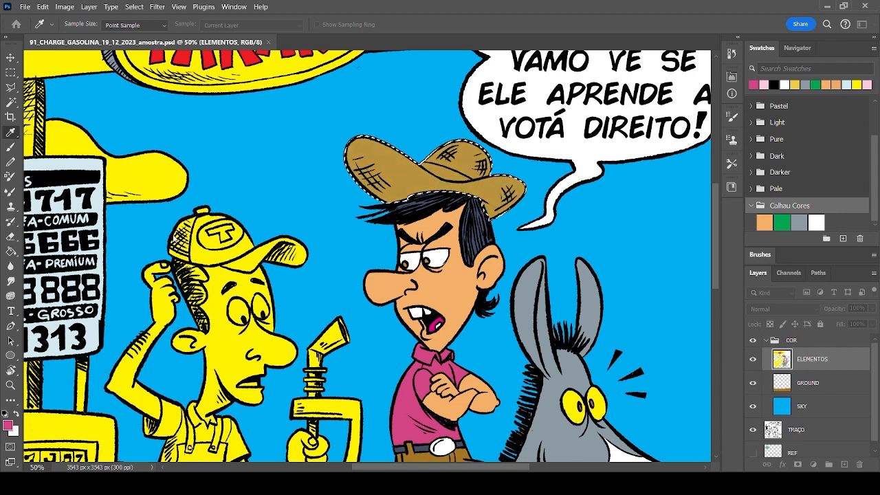
pyautogui.moveTo(175, 239); pyautogui.dragTo(168, 237)
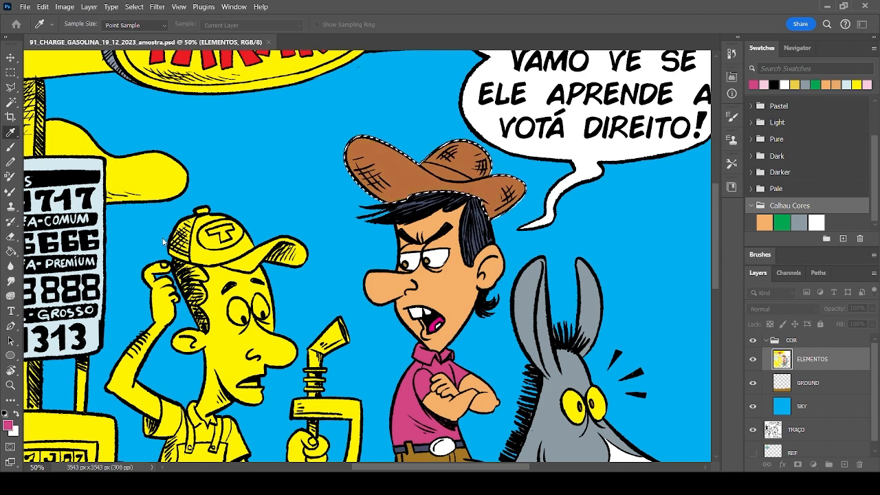
pyautogui.moveTo(173, 242); pyautogui.dragTo(158, 269)
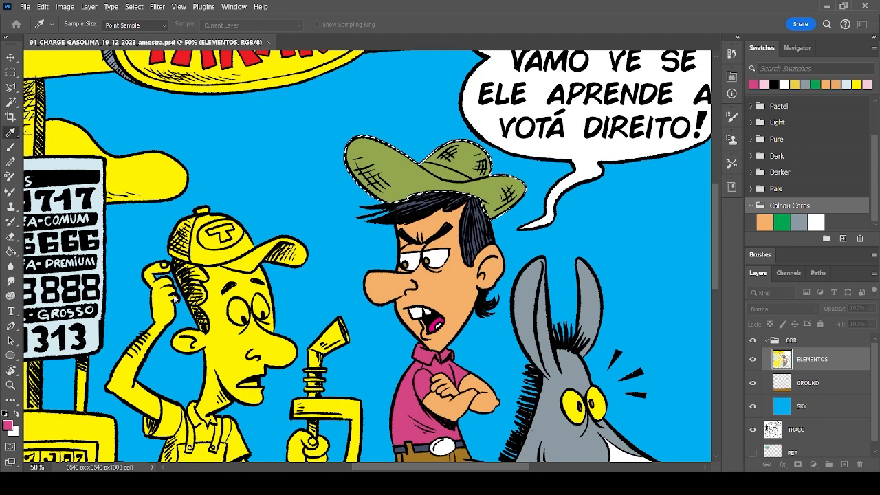
pyautogui.moveTo(176, 298); pyautogui.dragTo(196, 301)
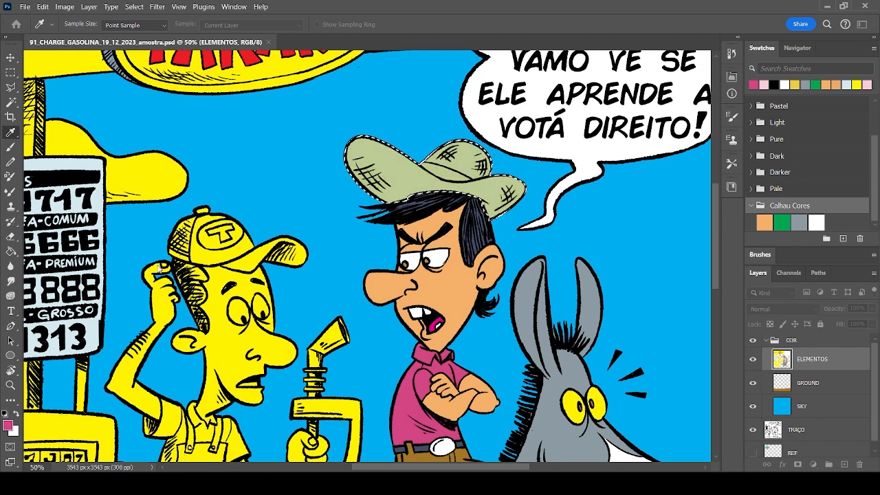
pyautogui.moveTo(192, 242)
pyautogui.mouseDown()
pyautogui.moveTo(177, 241)
pyautogui.moveTo(194, 267)
pyautogui.moveTo(190, 242)
pyautogui.moveTo(178, 242)
pyautogui.mouseUp()
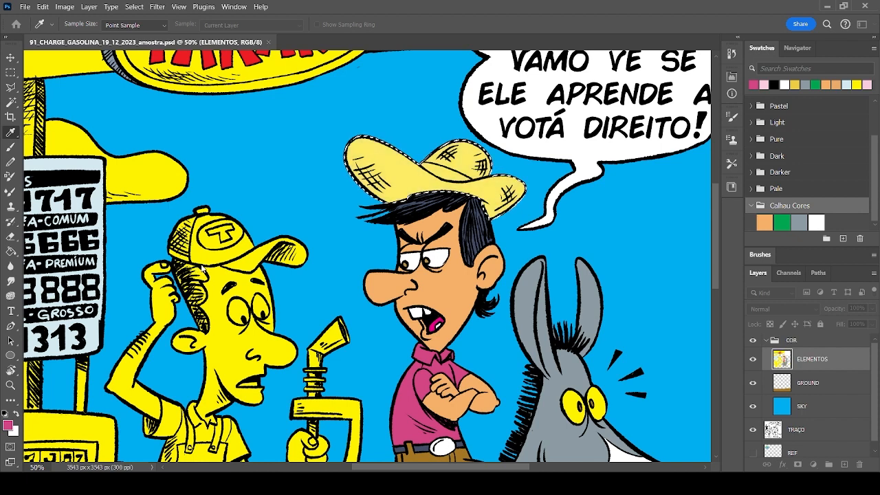
pyautogui.press('Return')
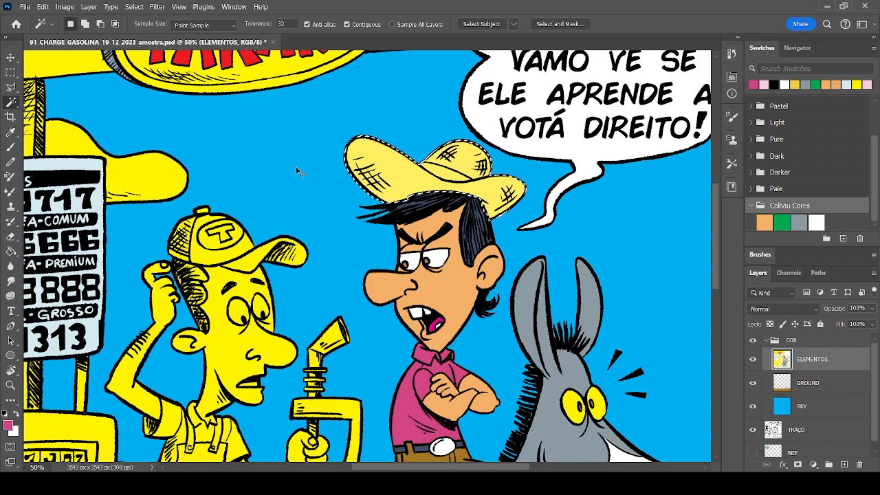
# - Paint the rider's two brown irises white on the ELEMENTOS layer with a 35 px brush, and save the document
pyautogui.moveTo(477, 315); pyautogui.dragTo(451, 322)
pyautogui.moveTo(451, 321); pyautogui.dragTo(475, 251)
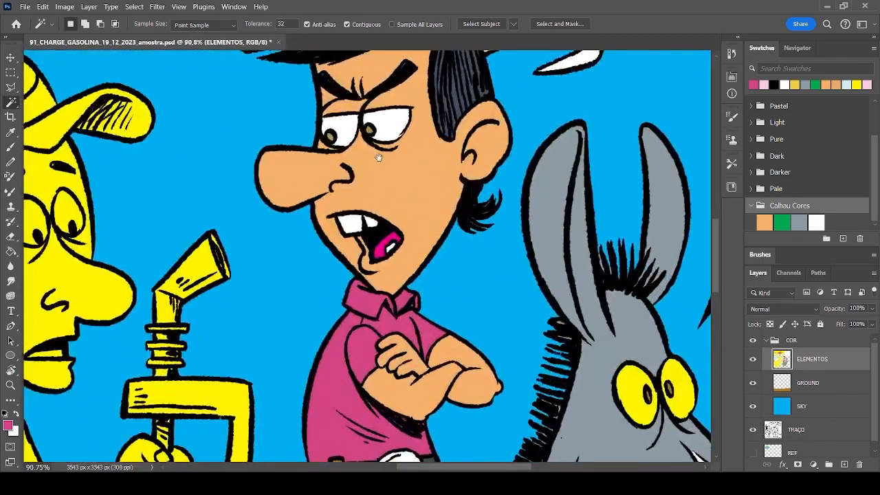
pyautogui.moveTo(375, 146); pyautogui.dragTo(419, 219)
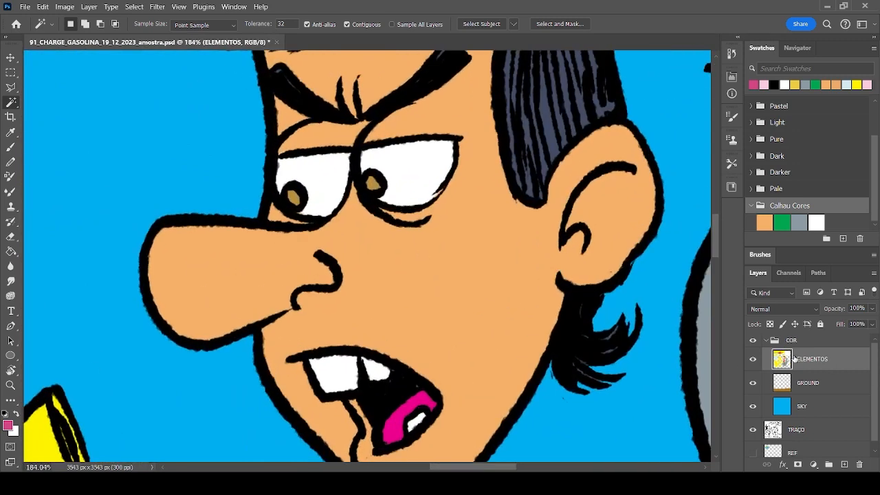
pyautogui.press('b')
pyautogui.press('[')
pyautogui.press('[')
pyautogui.press('[')
pyautogui.press('[')
pyautogui.press('[')
pyautogui.press('[')
pyautogui.press('[')
pyautogui.press('[')
pyautogui.press('[')
pyautogui.press('[')
pyautogui.press('[')
pyautogui.press('[')
pyautogui.press('[')
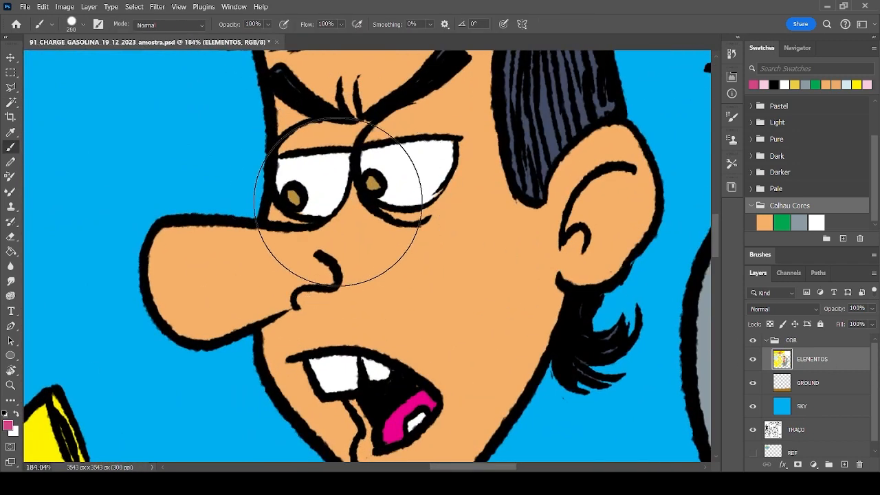
pyautogui.press('x')
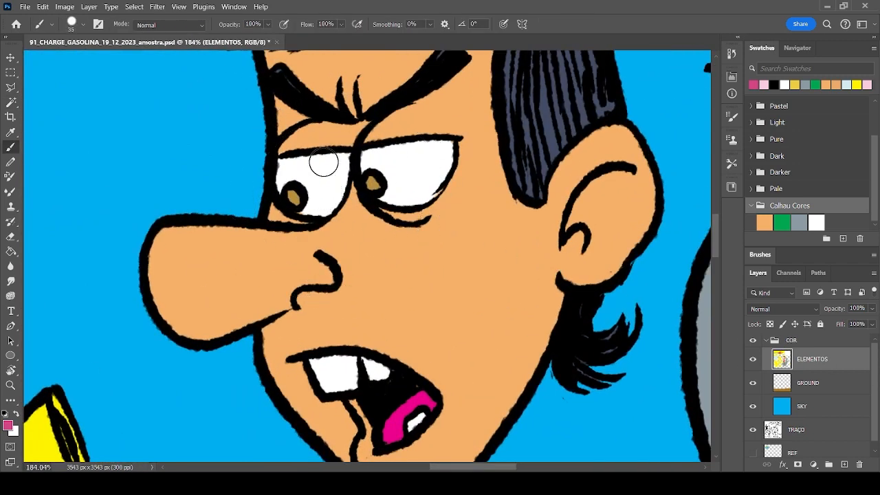
pyautogui.moveTo(294, 193); pyautogui.dragTo(294, 197)
pyautogui.moveTo(382, 179); pyautogui.dragTo(378, 184)
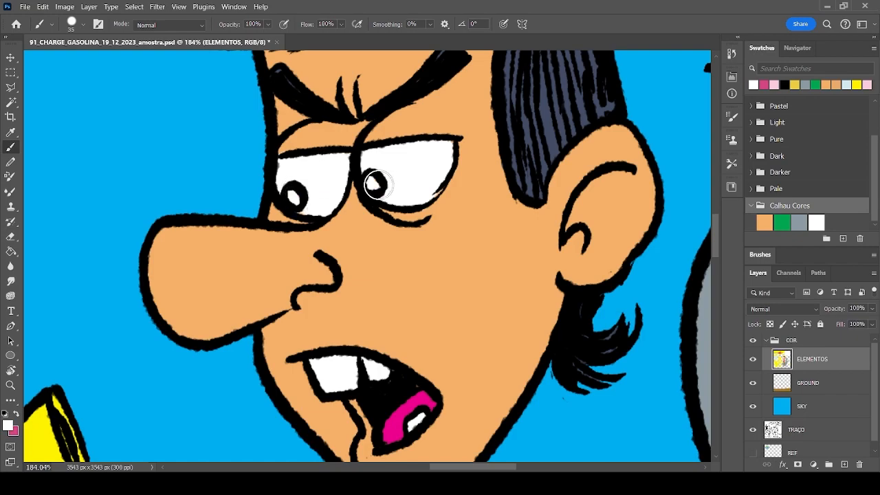
pyautogui.moveTo(461, 186); pyautogui.dragTo(357, 222)
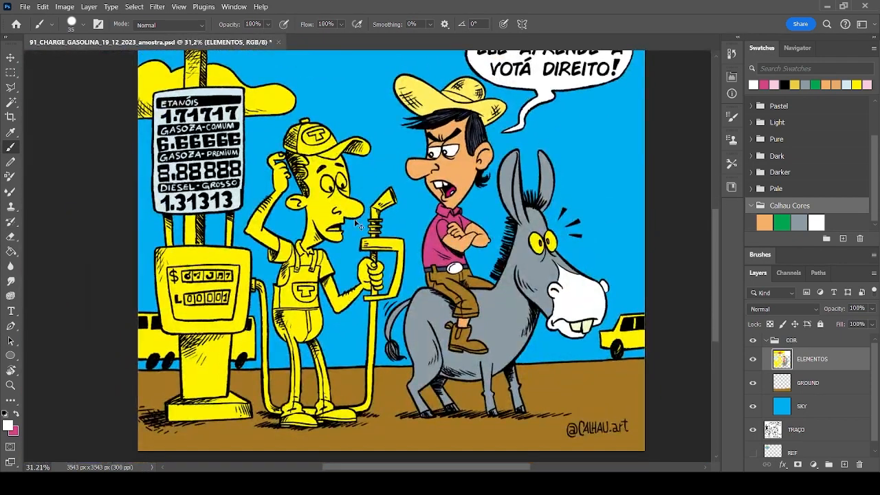
pyautogui.hotkey('ctrl', 's')
# - Select the fuel price board on the ELEMENTOS layer with the Magic Wand and fill it with green
pyautogui.moveTo(356, 174); pyautogui.dragTo(377, 171)
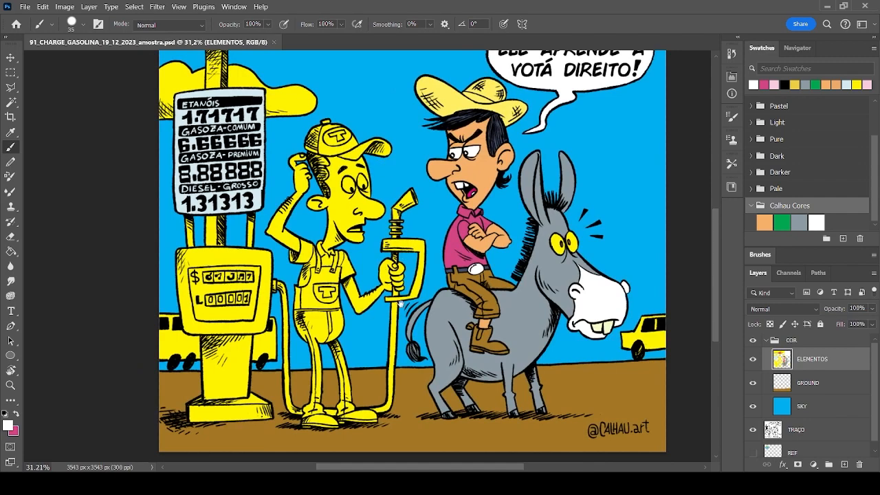
pyautogui.moveTo(345, 177); pyautogui.dragTo(383, 252)
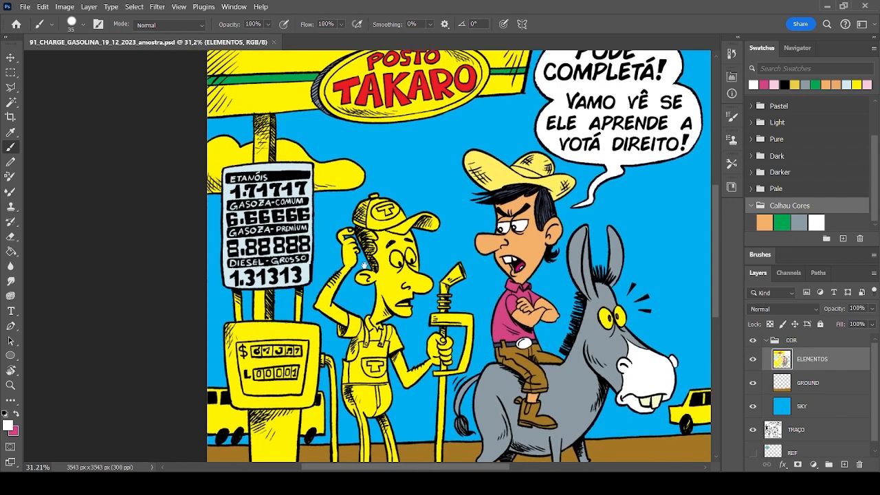
pyautogui.scroll(1, 365, 266)
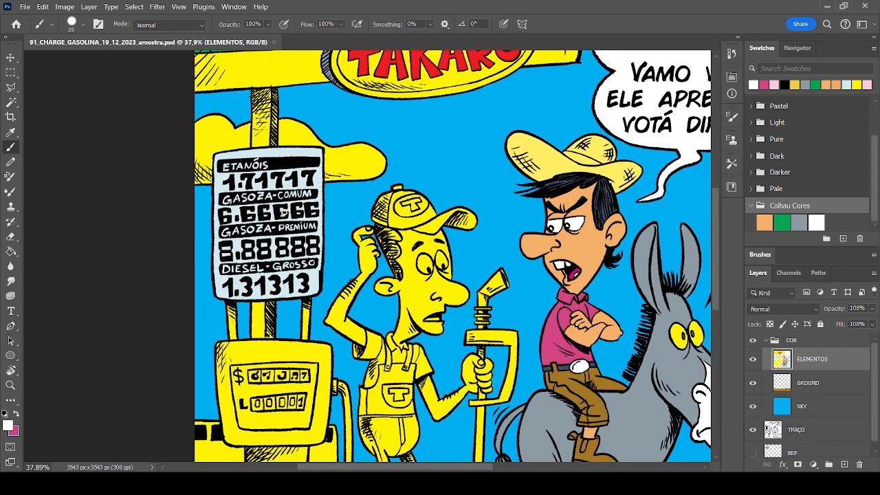
pyautogui.press('w')
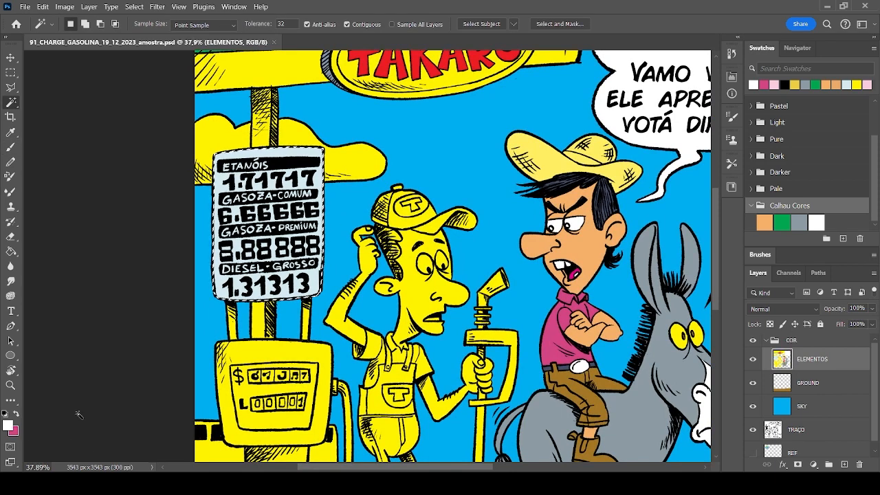
pyautogui.click(815, 83)
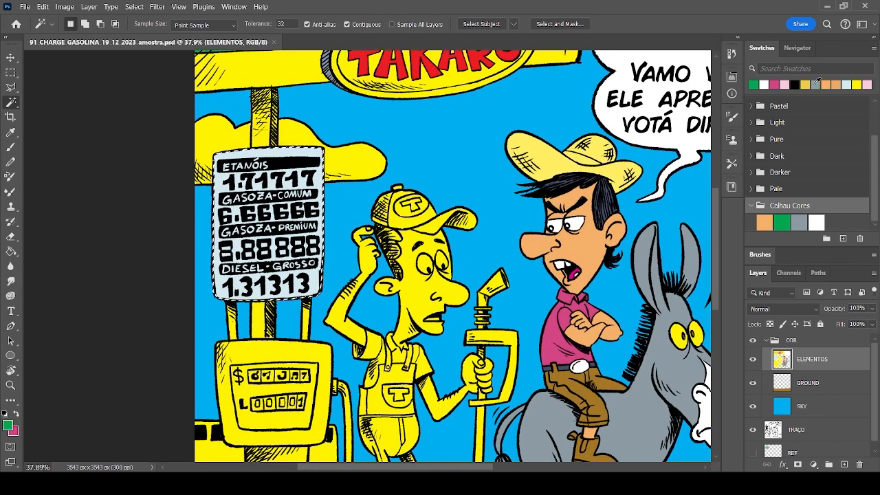
pyautogui.hotkey('alt', 'BackSpace')
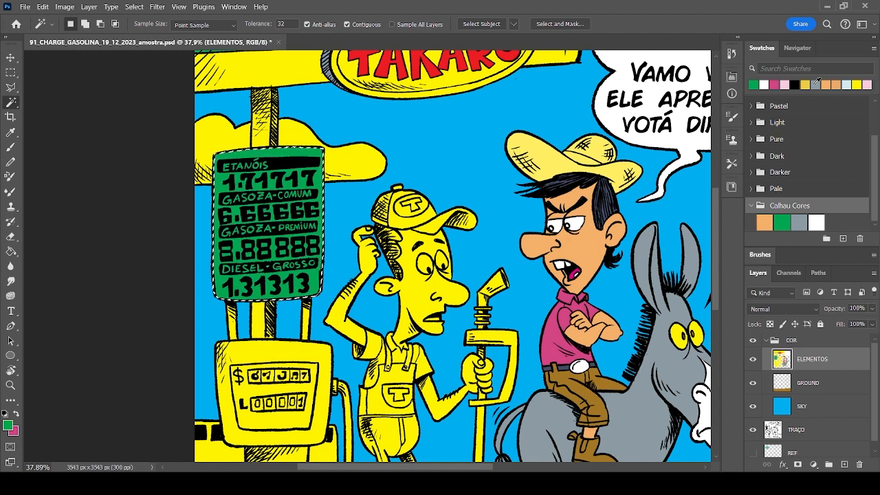
# - Try shifting the selected price board's hue, saturation and lightness to a pale lavender
pyautogui.press('i')
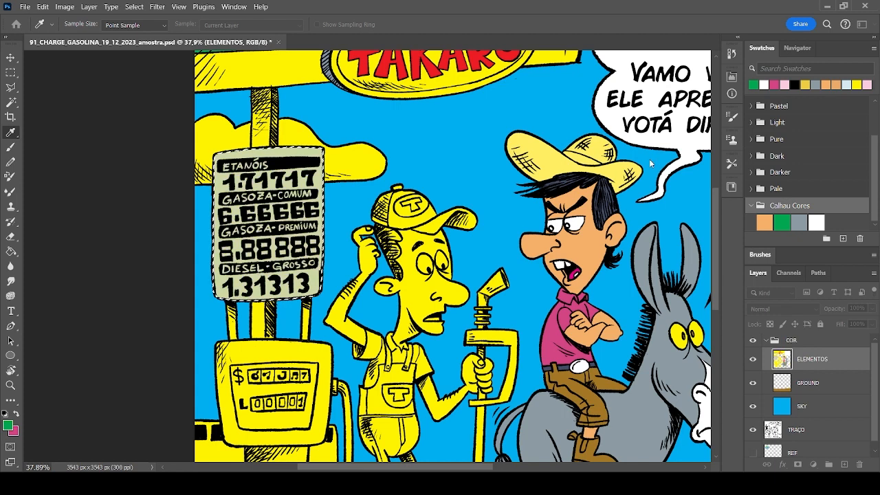
pyautogui.press('w')
pyautogui.press('b')
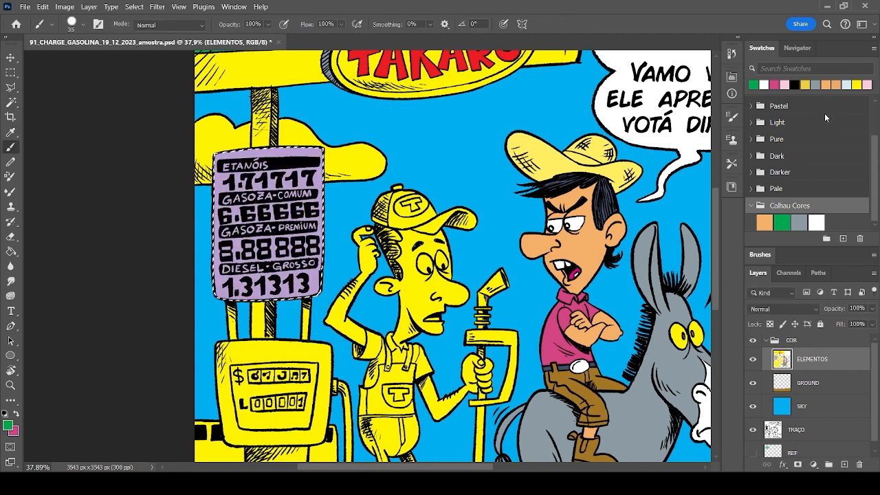
# - Fill the selected price board with bright yellow and deselect it
pyautogui.click(857, 85)
pyautogui.hotkey('alt', 'BackSpace')
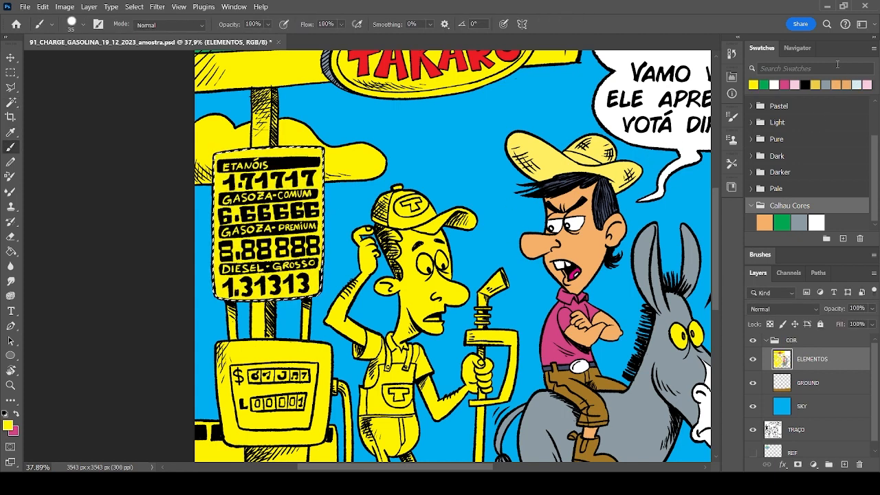
pyautogui.hotkey('ctrl', 'd')
# - Reset the colours to default and outline the part of the cloud left of the price board and pole with the Polygonal Lasso
pyautogui.moveTo(316, 182); pyautogui.dragTo(409, 203)
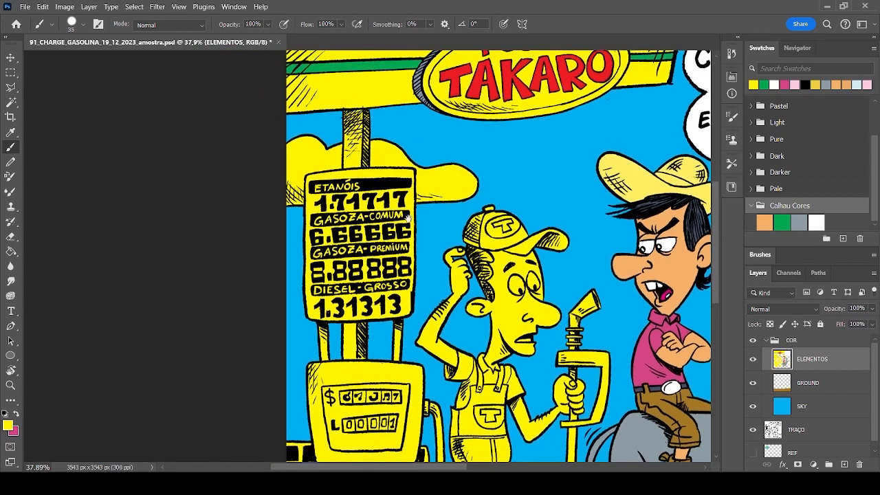
pyautogui.press('l')
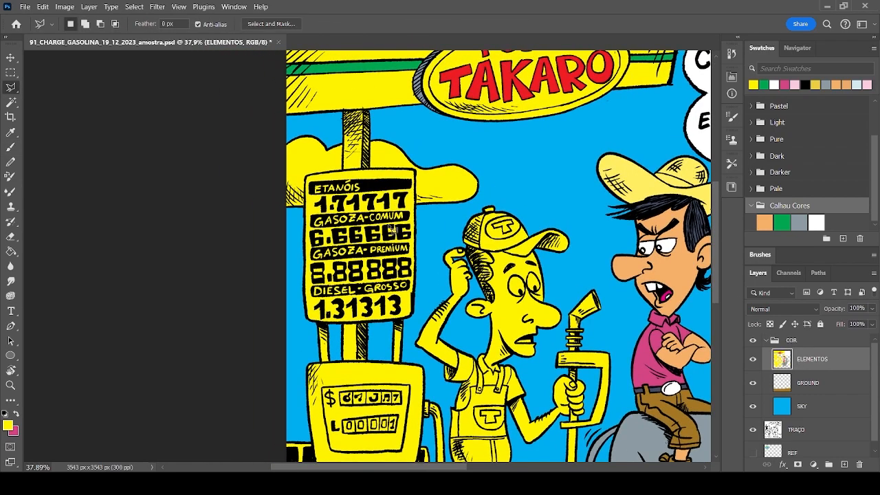
pyautogui.scroll(2, 384, 225)
pyautogui.moveTo(382, 196); pyautogui.dragTo(374, 243)
pyautogui.scroll(1, 374, 243)
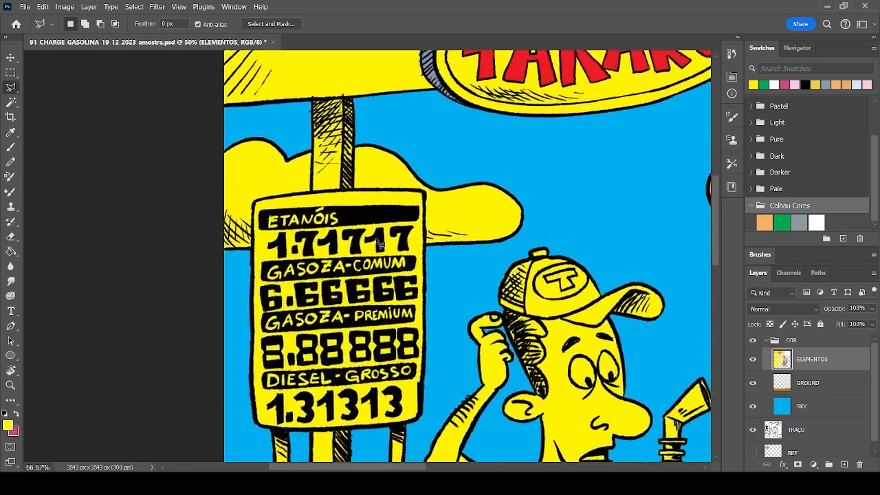
pyautogui.press('d')
pyautogui.click(151, 268)
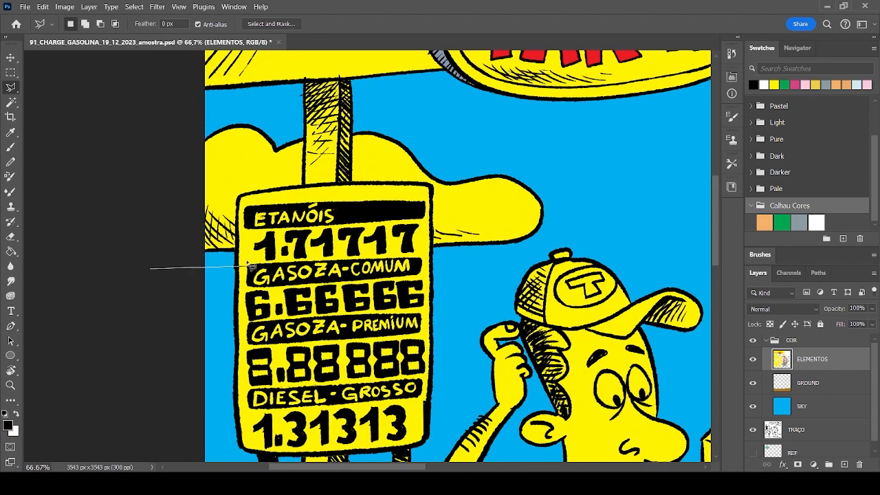
pyautogui.click(235, 256)
pyautogui.click(238, 197)
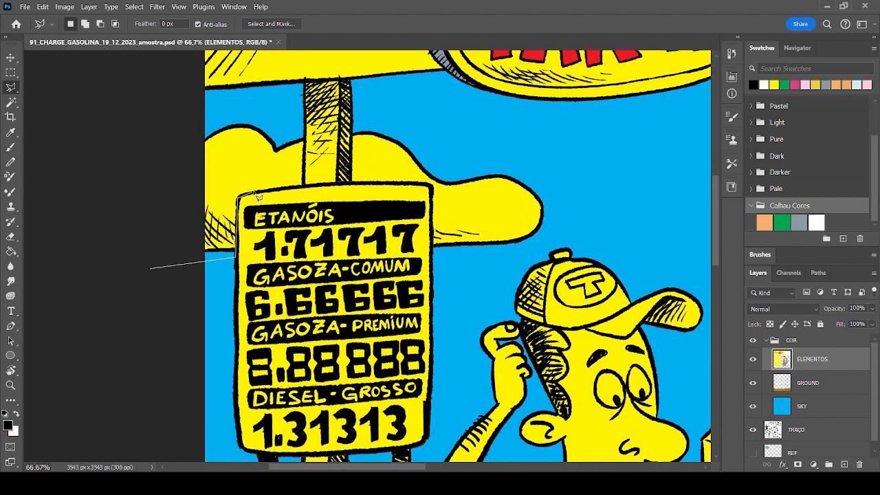
pyautogui.click(303, 185)
pyautogui.click(303, 105)
pyautogui.click(183, 113)
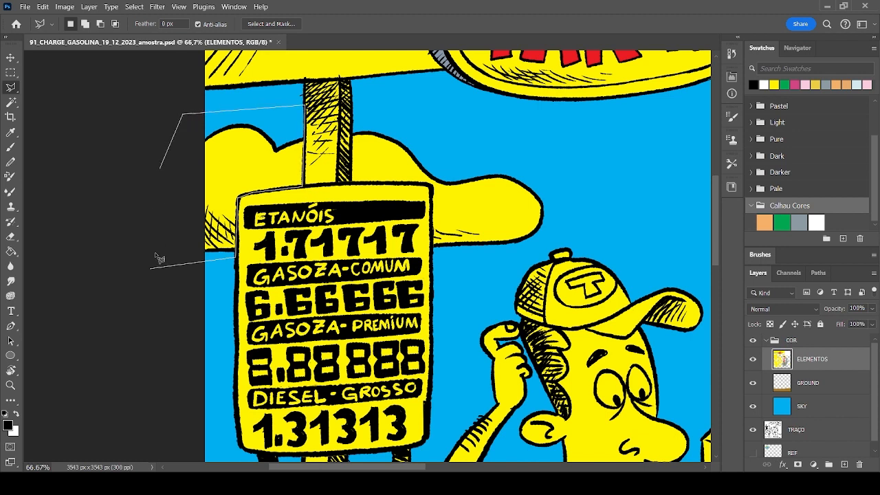
pyautogui.click(150, 268)
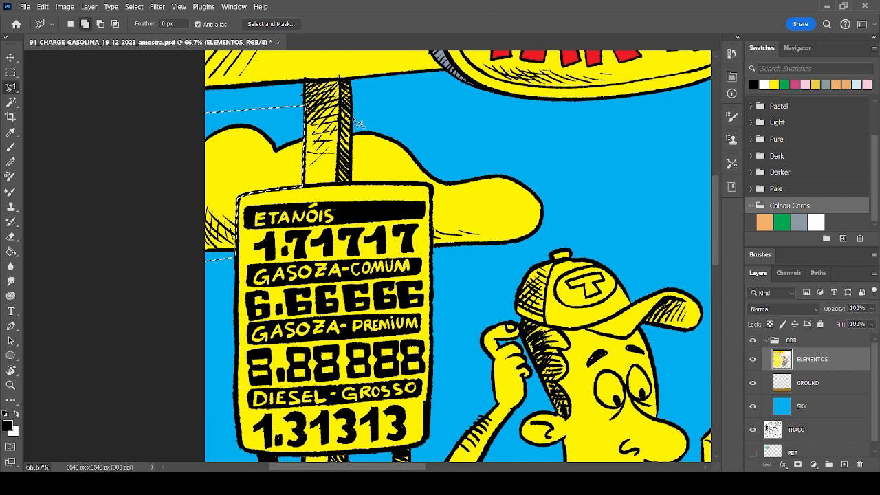
# - Add the part of the cloud on the other side of the pole and price board to the Polygonal Lasso selection
pyautogui.click(352, 184)
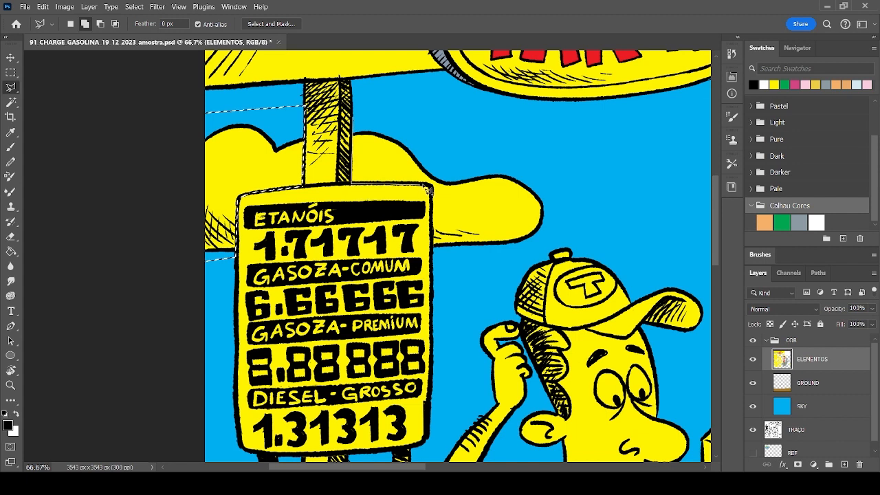
pyautogui.click(432, 185)
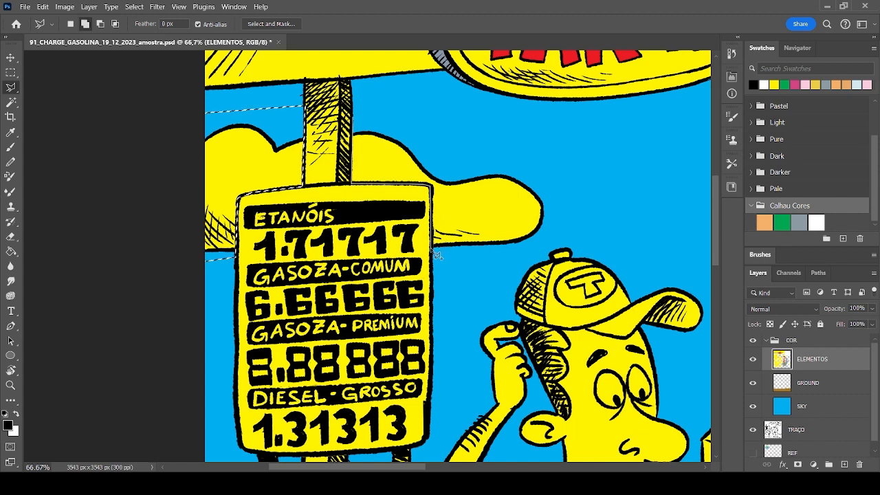
pyautogui.click(605, 207)
pyautogui.click(430, 118)
pyautogui.click(368, 108)
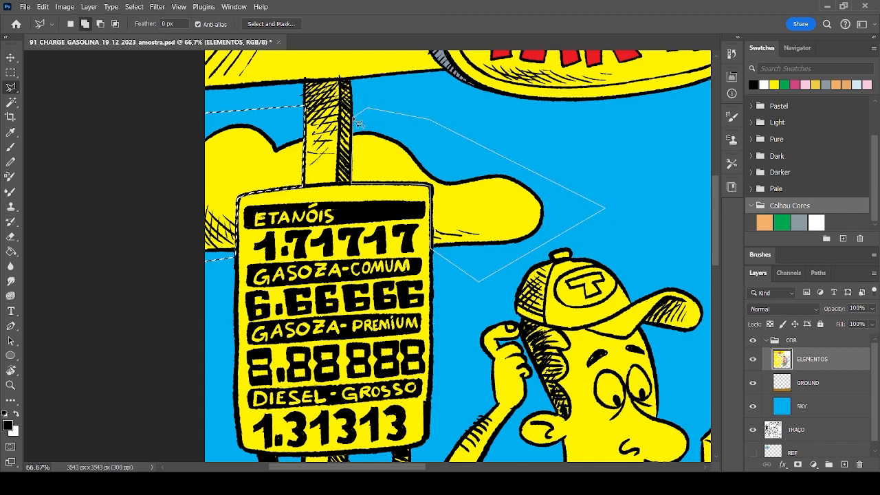
pyautogui.click(353, 118)
# - Lock the transparent pixels of the ELEMENTOS layer, fill the selected cloud with white and deselect it
pyautogui.click(817, 222)
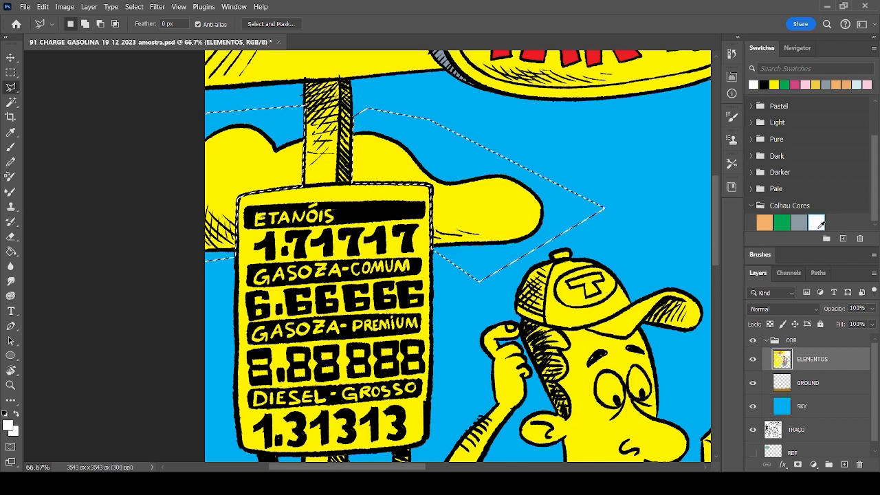
pyautogui.click(770, 326)
pyautogui.hotkey('alt', 'BackSpace')
pyautogui.hotkey('ctrl', 'd')
pyautogui.scroll(2, 364, 254)
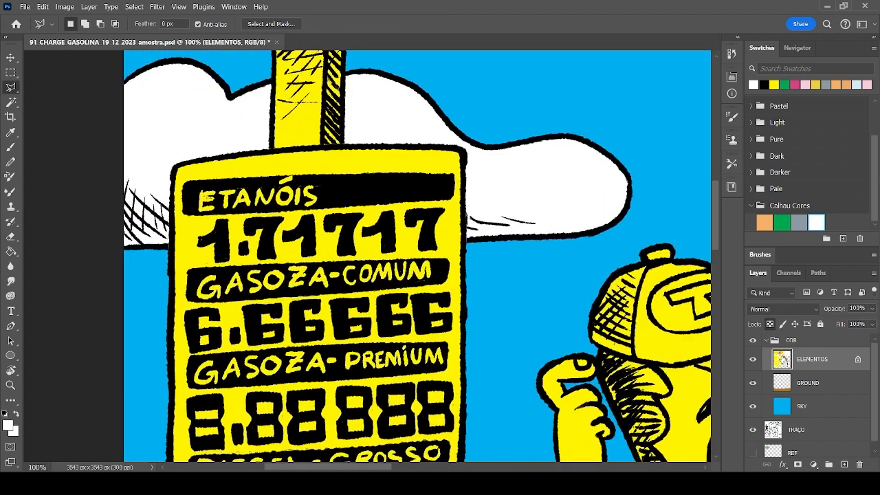
# - Select the outer ring of the POSTO TAKARO sign from the TRAÇO layer with the Magic Wand and fill it with white on ELEMENTOS
pyautogui.hotkey('ctrl', '0')
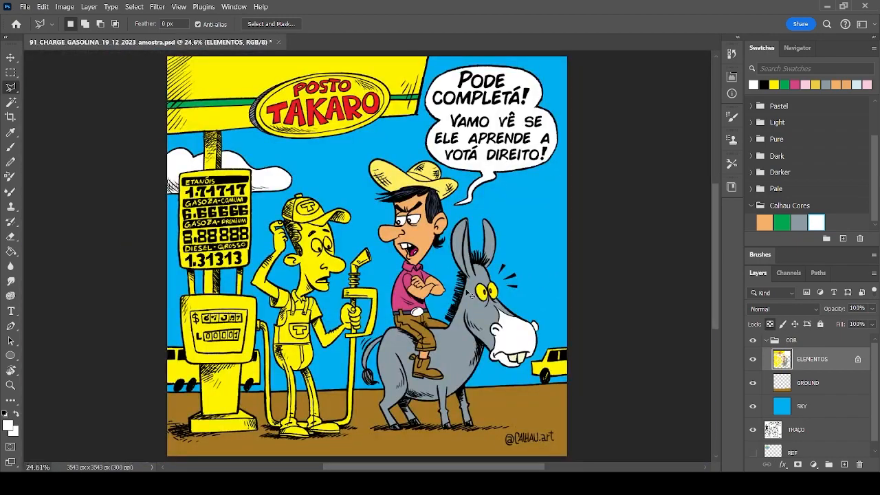
pyautogui.press('v')
pyautogui.keyDown('ctrl'); pyautogui.click(318, 307); pyautogui.keyUp('ctrl')
pyautogui.moveTo(295, 303); pyautogui.dragTo(386, 399)
pyautogui.keyDown('ctrl'); pyautogui.click(415, 237); pyautogui.keyUp('ctrl')
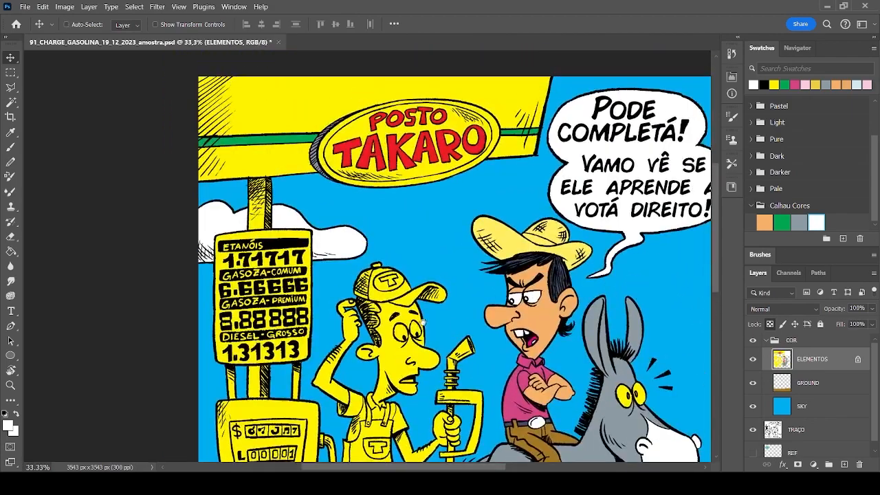
pyautogui.keyDown('ctrl'); pyautogui.click(455, 116); pyautogui.keyUp('ctrl')
pyautogui.keyDown('ctrl'); pyautogui.click(454, 118); pyautogui.keyUp('ctrl')
pyautogui.moveTo(393, 191); pyautogui.dragTo(405, 218)
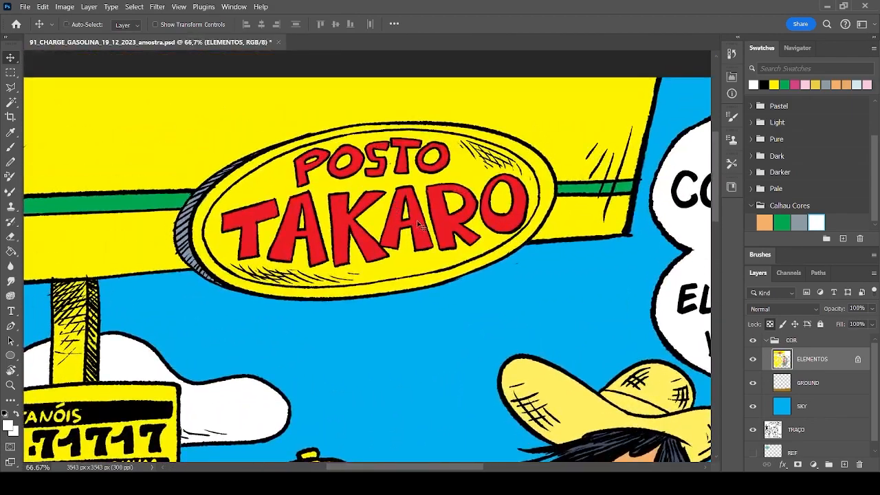
pyautogui.keyDown('ctrl'); pyautogui.click(435, 215); pyautogui.keyUp('ctrl')
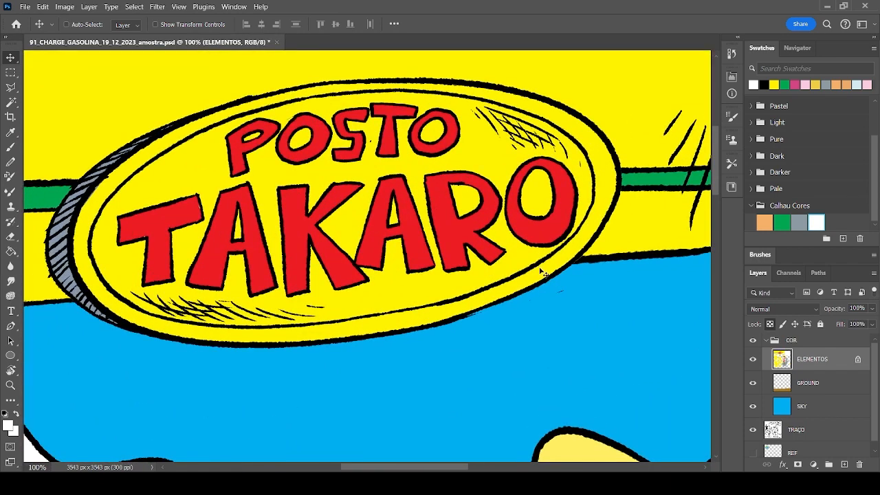
pyautogui.click(782, 430)
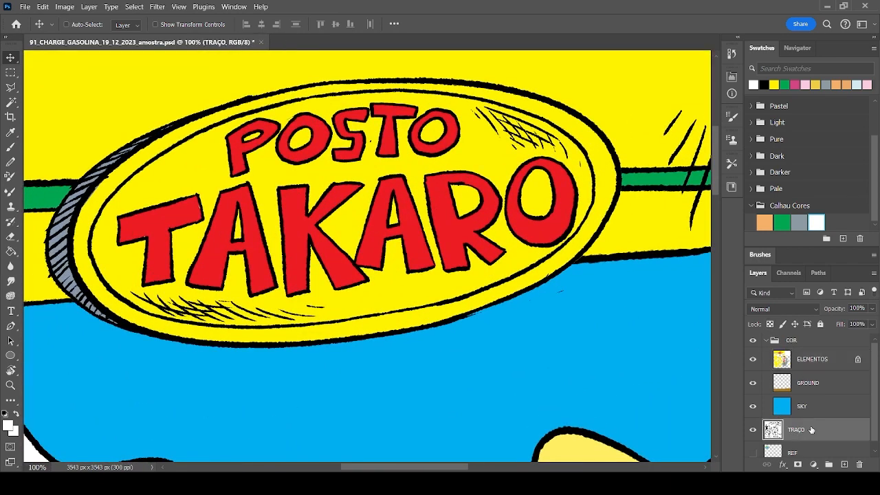
pyautogui.press('w')
pyautogui.click(536, 110)
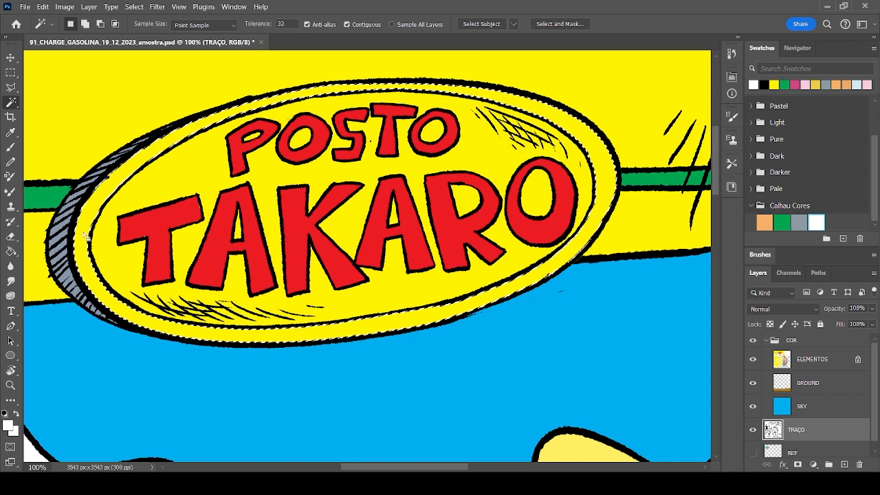
pyautogui.click(767, 368)
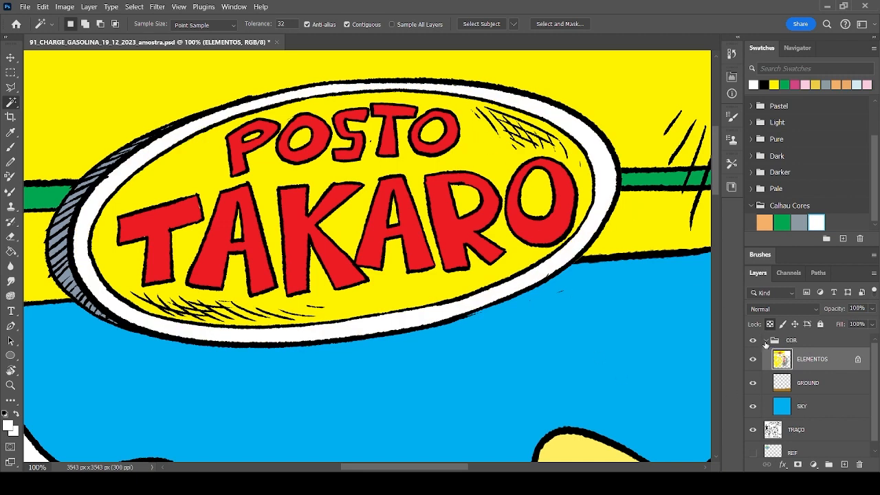
# - Try filling the sign's yellow interior around the lettering with white on the ELEMENTOS layer
pyautogui.click(753, 431)
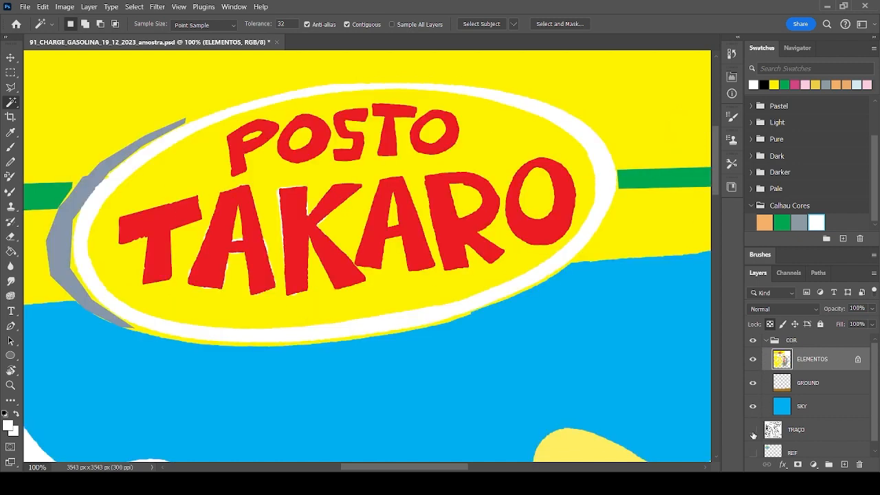
pyautogui.click(753, 432)
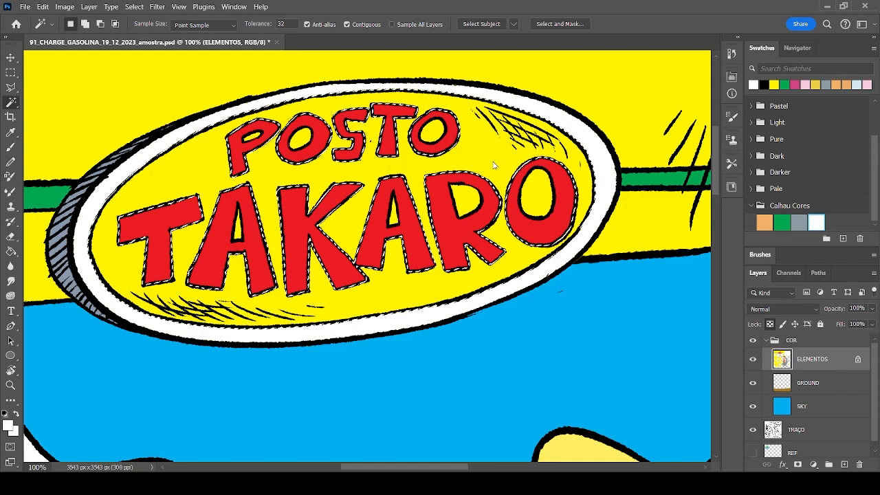
pyautogui.press('shift')
pyautogui.press('shift')
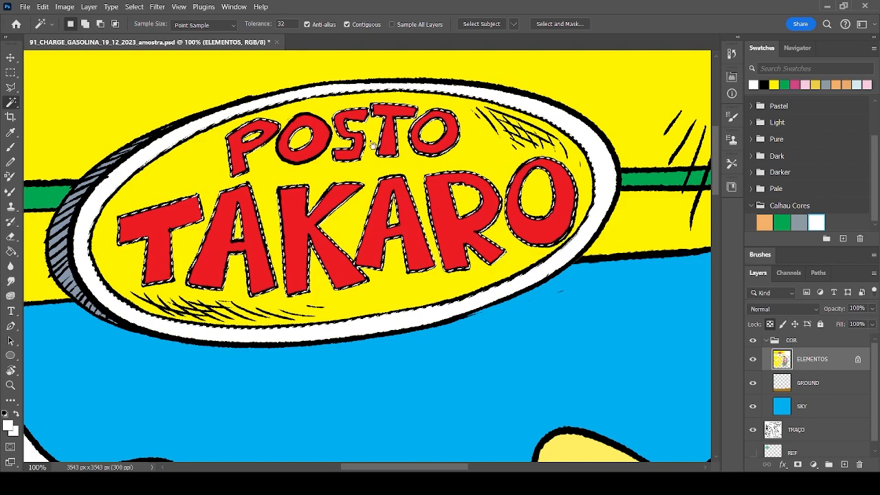
pyautogui.moveTo(372, 145); pyautogui.dragTo(457, 156)
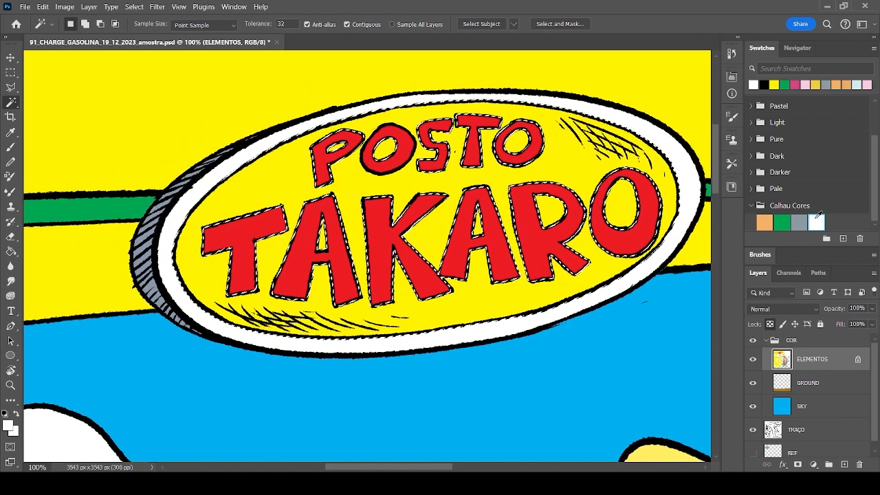
pyautogui.moveTo(523, 221); pyautogui.dragTo(355, 148)
pyautogui.moveTo(434, 409); pyautogui.dragTo(431, 449)
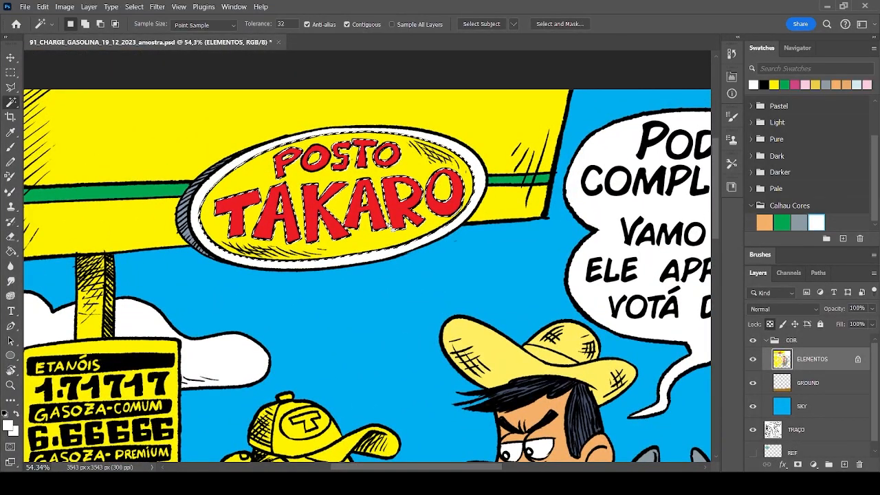
pyautogui.scroll(1, 315, 194)
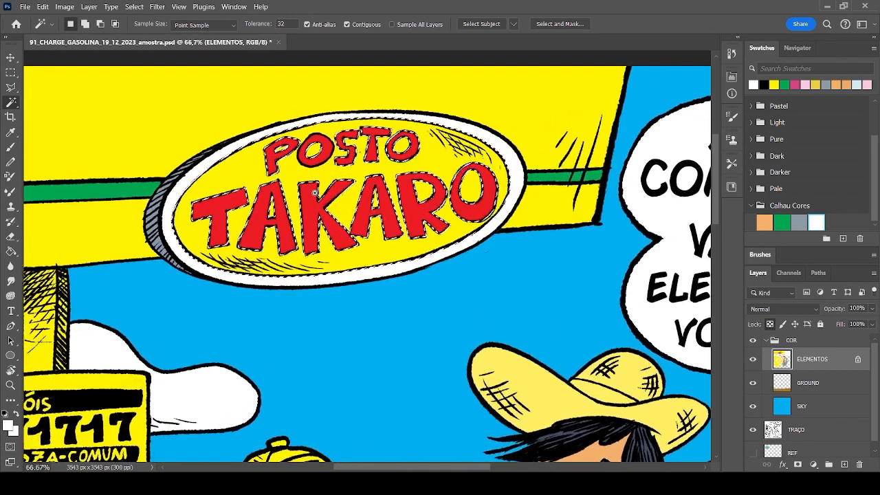
pyautogui.scroll(3, 315, 193)
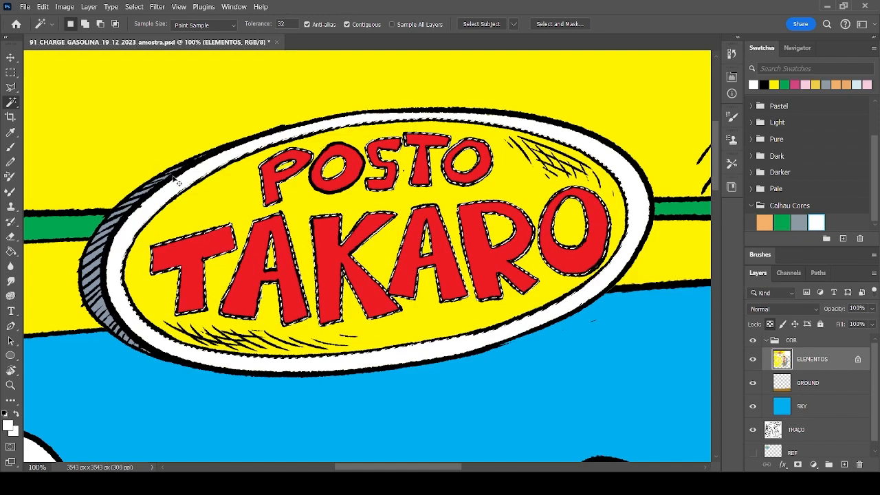
pyautogui.hotkey('ctrl', 'BackSpace')
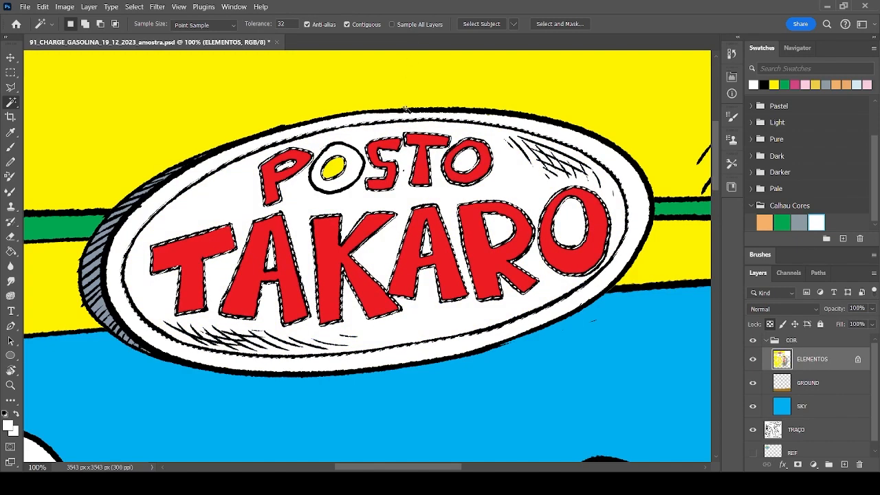
pyautogui.hotkey('ctrl', 'z')
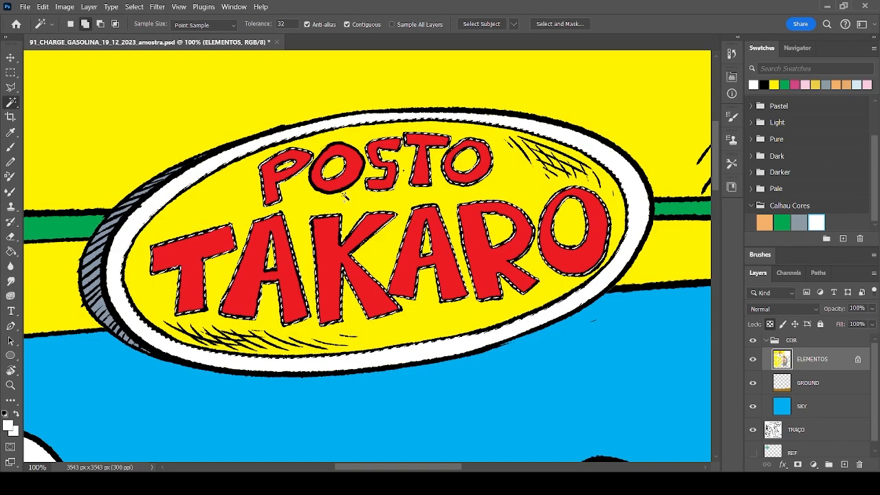
# - Try selecting the sign's inner areas from the TRAÇO layer and its red letters on the ELEMENTOS layer with the Magic Wand
pyautogui.click(793, 429)
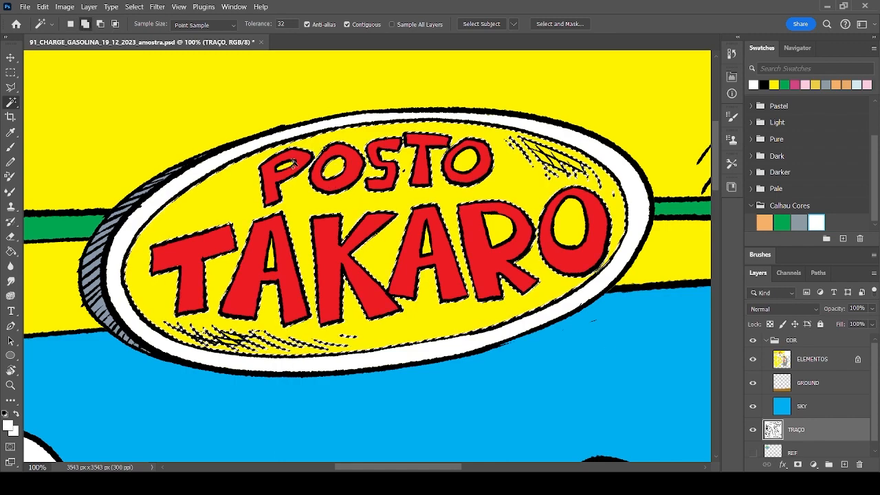
pyautogui.keyDown('shift'); pyautogui.click(294, 165); pyautogui.keyUp('shift')
pyautogui.click(797, 366)
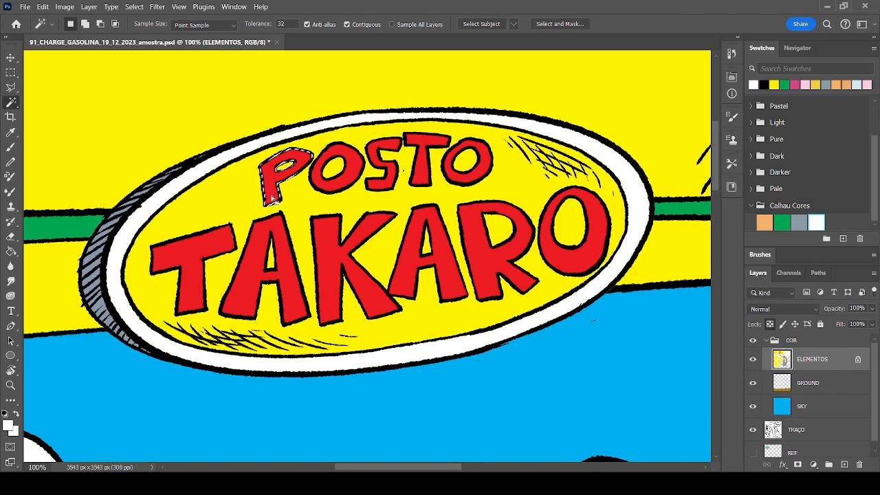
pyautogui.press('shift')
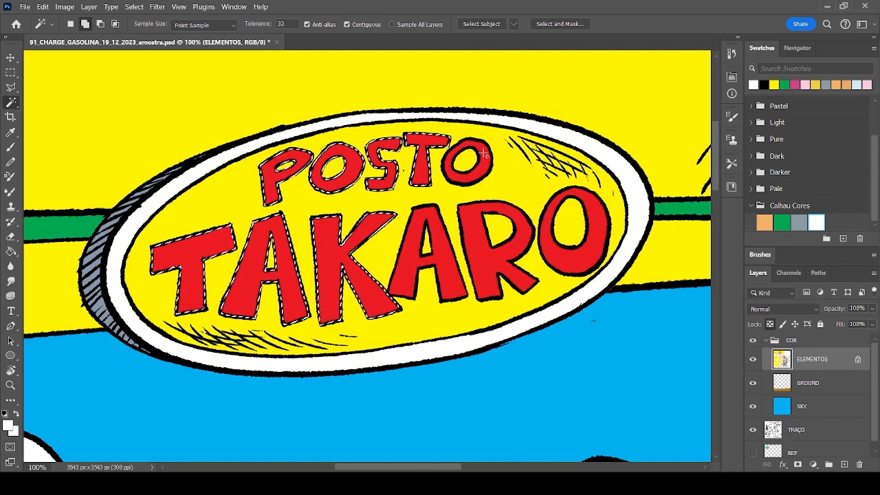
pyautogui.keyDown('shift'); pyautogui.click(570, 256); pyautogui.keyUp('shift')
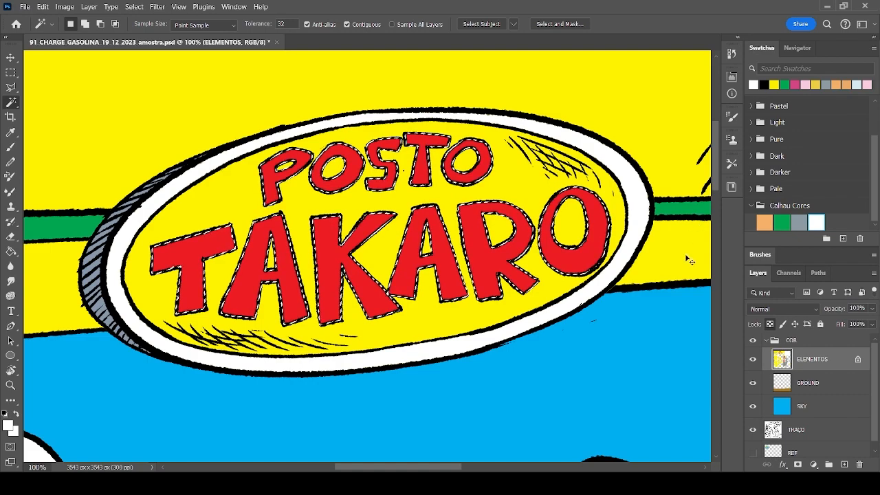
pyautogui.hotkey('ctrl', 'd')
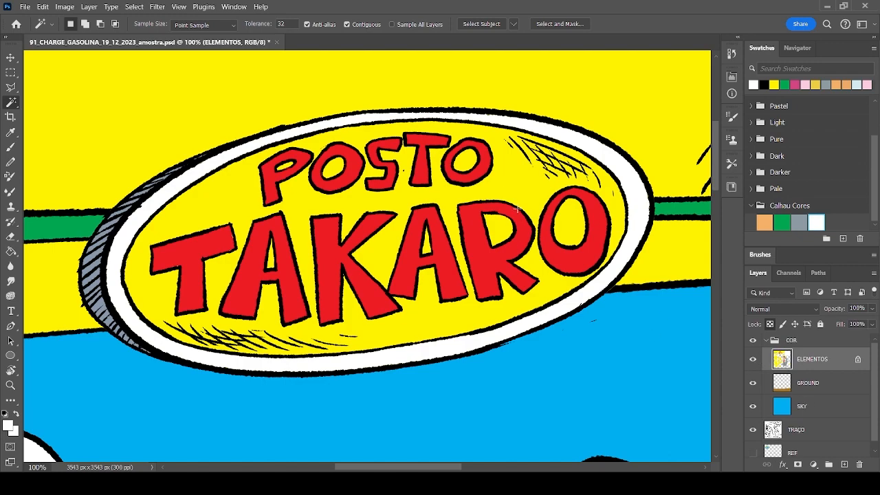
# - Select the sign's yellow background around the red letters with the Magic Wand, fill it with white on ELEMENTOS and deselect it
pyautogui.click(570, 198)
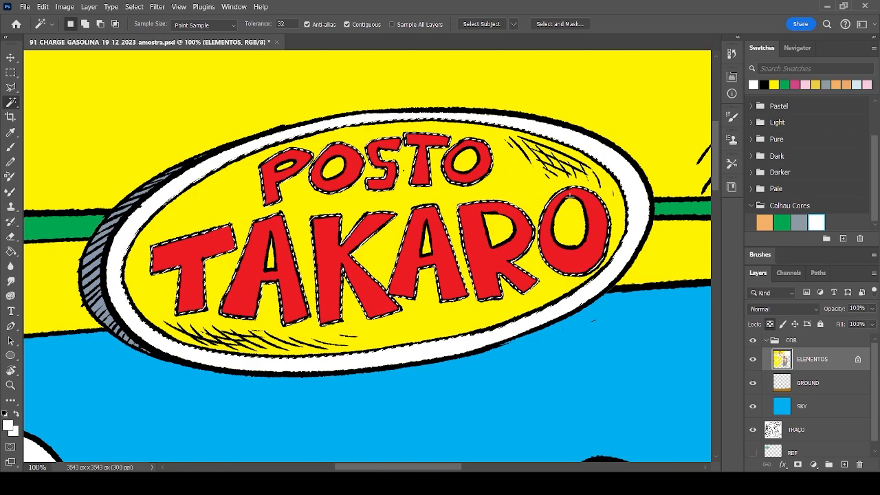
pyautogui.hotkey('ctrl', 'd')
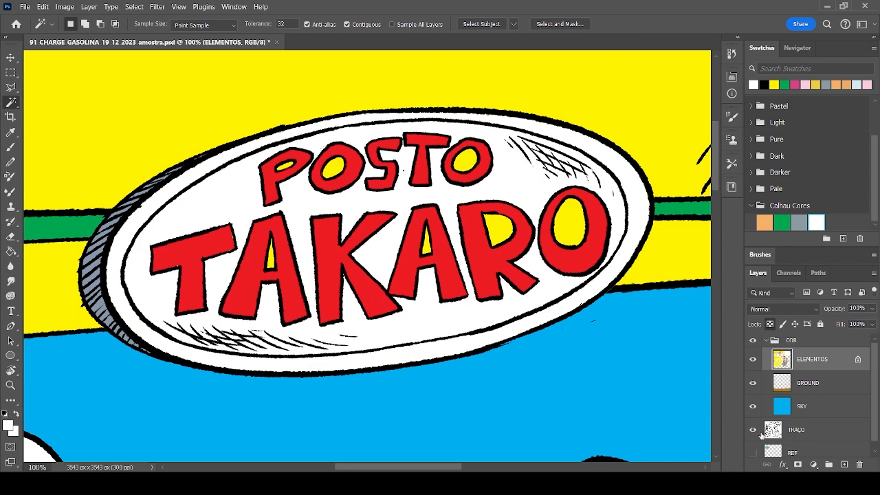
# - Hide the TRAÇO line art to inspect the sign's flat colours up close, and show it again
pyautogui.click(753, 430)
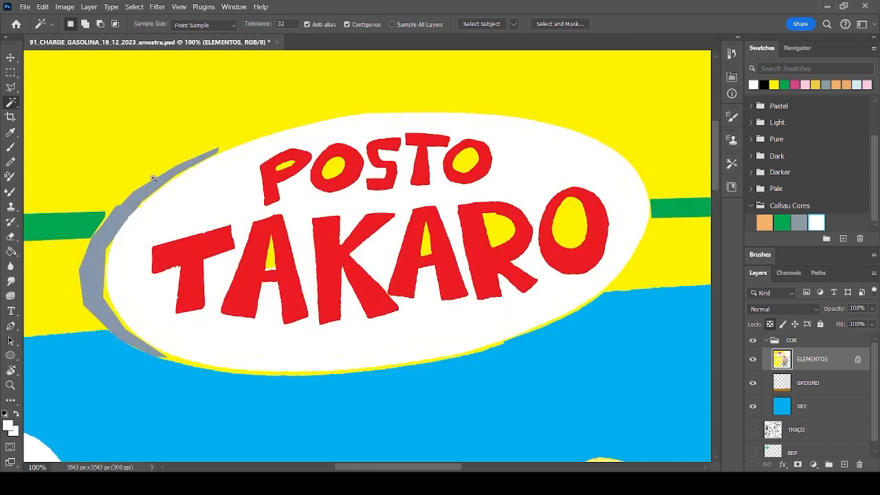
pyautogui.scroll(2, 204, 197)
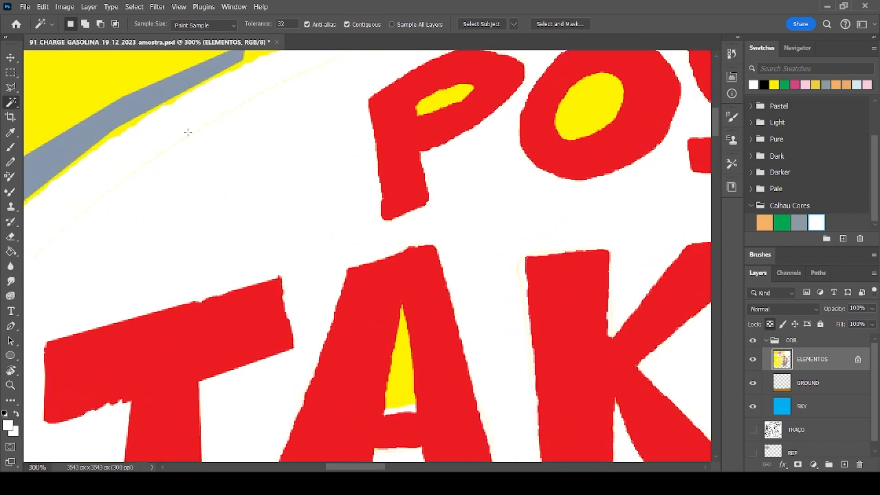
pyautogui.scroll(-2, 187, 132)
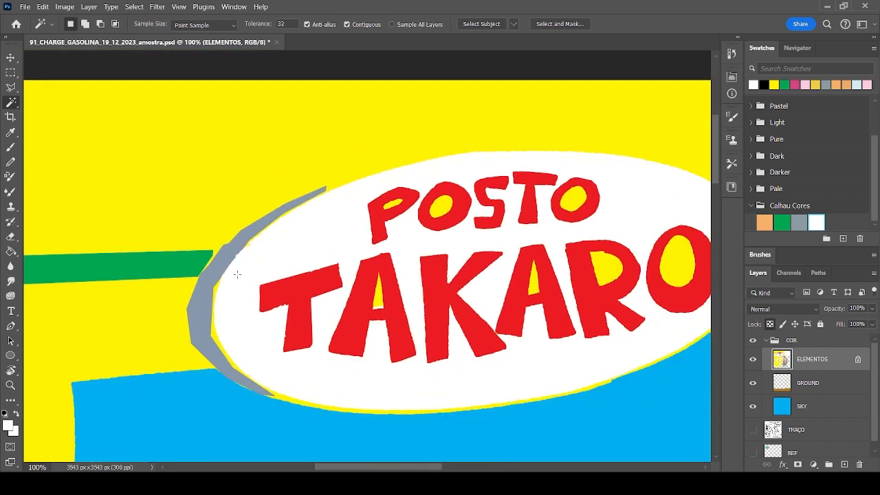
pyautogui.click(753, 430)
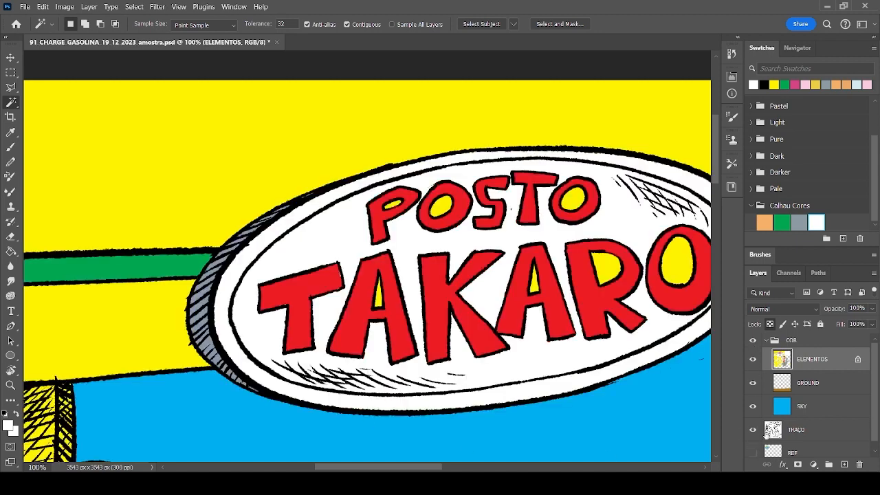
# - Select the sign's outer ring from the TRAÇO layer with the Magic Wand and fill it with light grey on ELEMENTOS
pyautogui.click(826, 430)
pyautogui.scroll(-1, 630, 158)
pyautogui.hscroll(1, 630, 159)
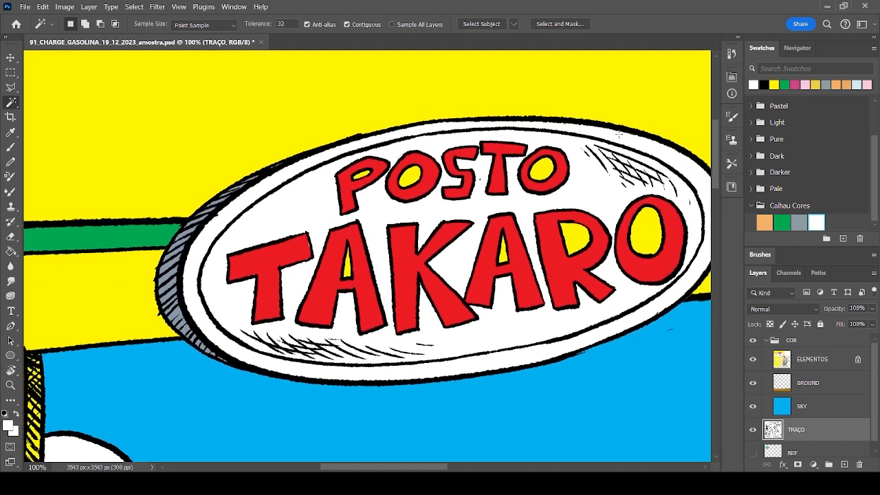
pyautogui.click(652, 149)
pyautogui.press('b')
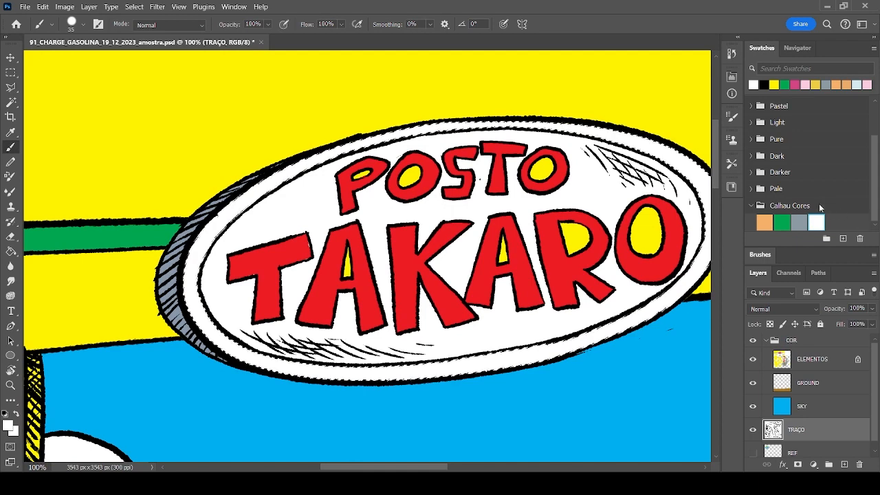
pyautogui.click(801, 219)
pyautogui.press('i')
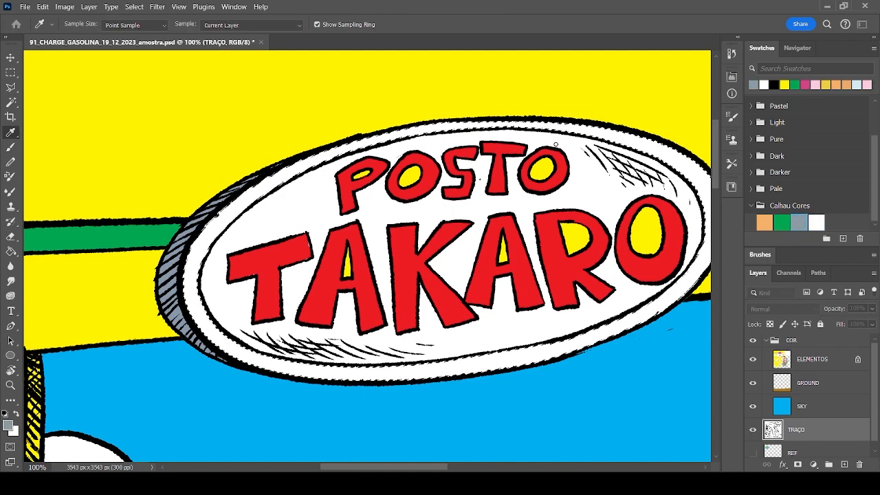
pyautogui.press('b')
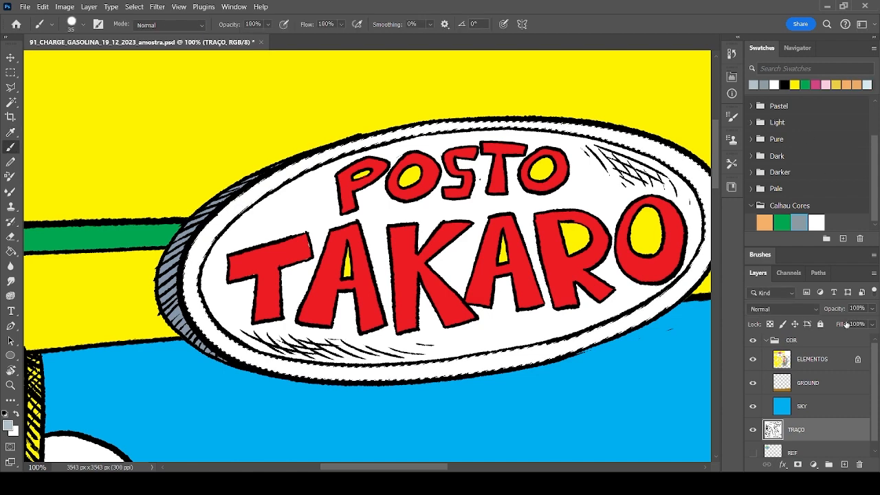
pyautogui.click(820, 369)
pyautogui.hotkey('alt', 'BackSpace')
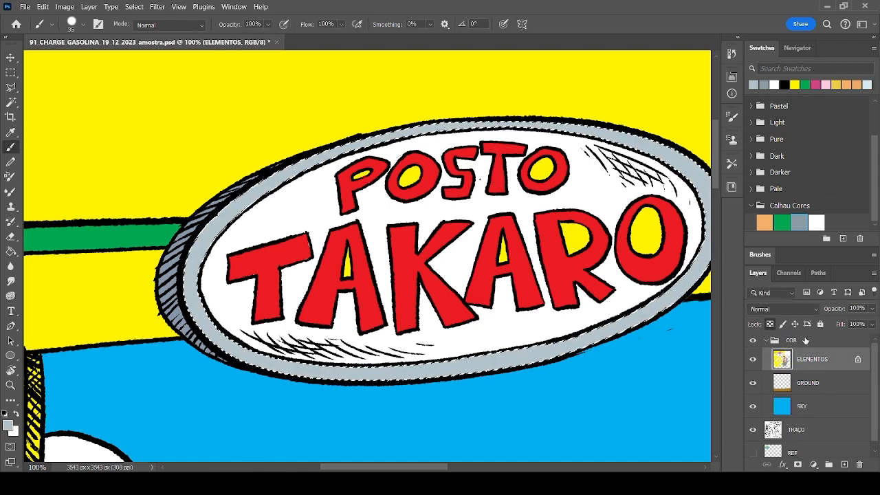
# - Select the yellow holes inside the POSTO TAKARO letters with the Magic Wand, fill them with white on ELEMENTOS and save the file
pyautogui.moveTo(536, 287); pyautogui.dragTo(451, 257)
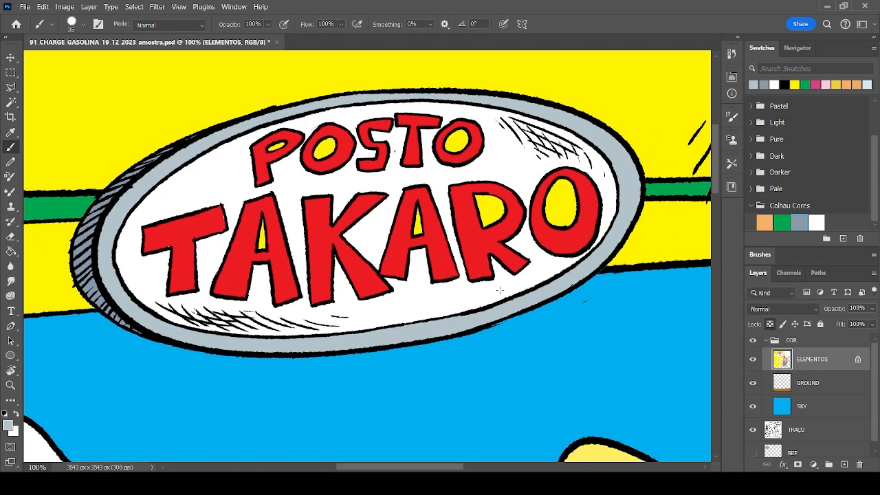
pyautogui.press('w')
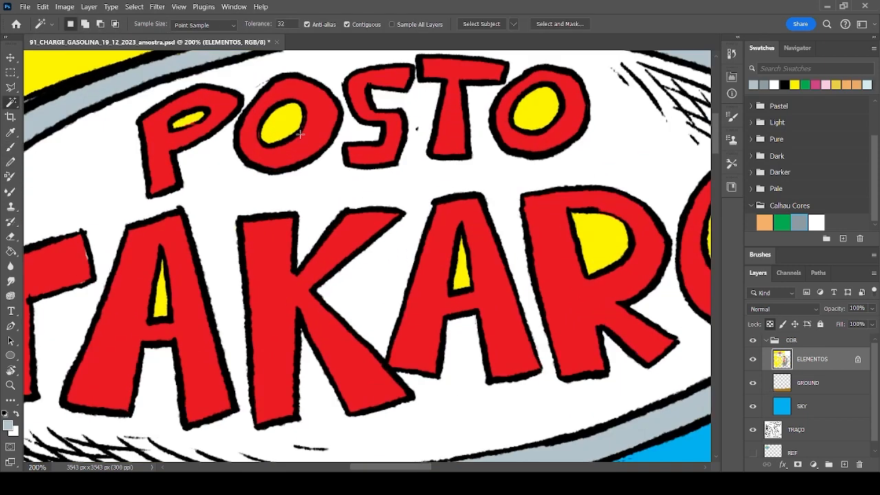
pyautogui.scroll(1, 374, 172)
pyautogui.click(183, 117)
pyautogui.keyDown('shift'); pyautogui.click(279, 124); pyautogui.keyUp('shift')
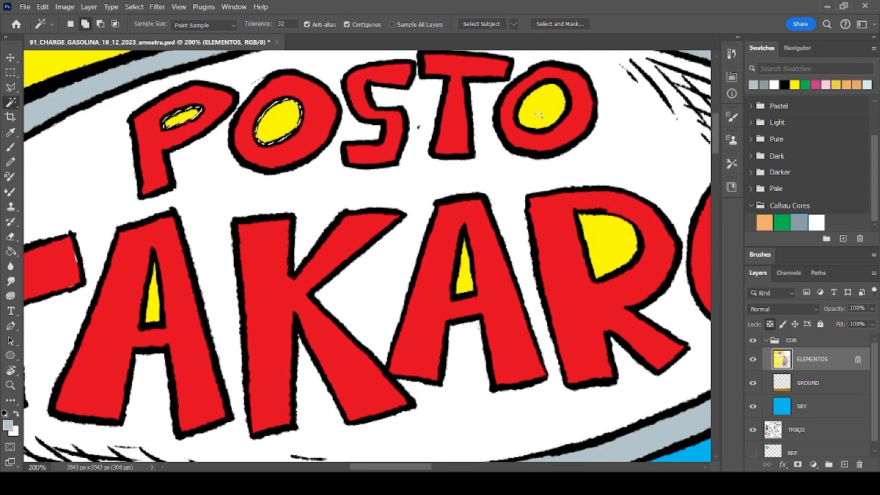
pyautogui.keyDown('shift'); pyautogui.click(543, 106); pyautogui.keyUp('shift')
pyautogui.keyDown('shift'); pyautogui.click(465, 283); pyautogui.keyUp('shift')
pyautogui.keyDown('shift'); pyautogui.click(153, 296); pyautogui.keyUp('shift')
pyautogui.keyDown('shift'); pyautogui.click(629, 245); pyautogui.keyUp('shift')
pyautogui.moveTo(569, 210); pyautogui.dragTo(398, 195)
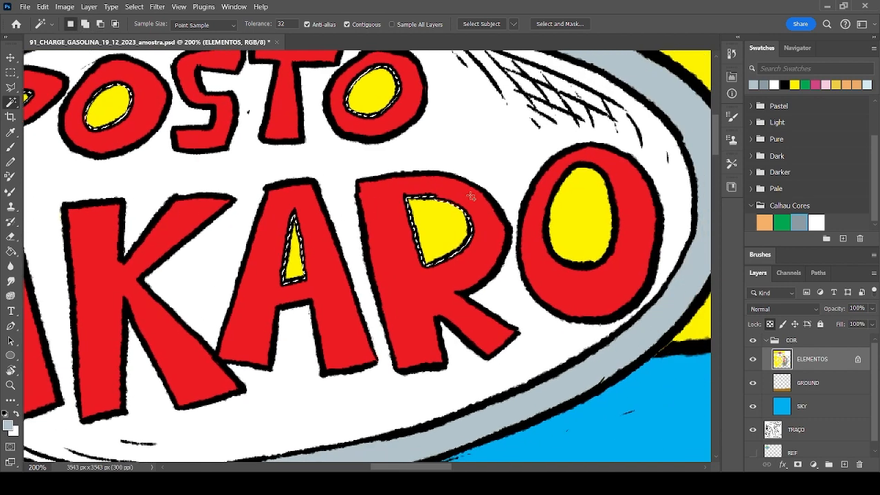
pyautogui.keyDown('shift'); pyautogui.click(583, 206); pyautogui.keyUp('shift')
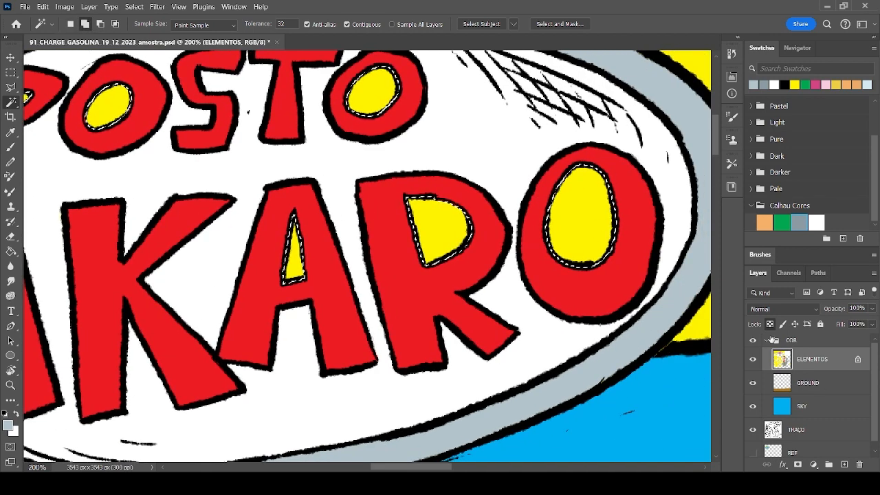
pyautogui.press('Delete')
pyautogui.hotkey('ctrl', '0')
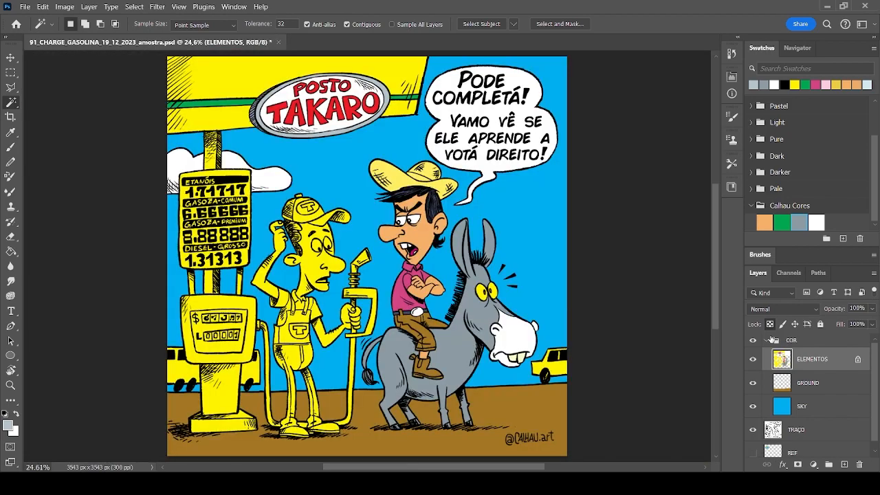
pyautogui.hotkey('ctrl', 's')
# - Examine the flat colours across the whole cartoon and close up on the man with the straw hat
pyautogui.press('v')
pyautogui.keyDown('ctrl'); pyautogui.click(326, 146); pyautogui.keyUp('ctrl')
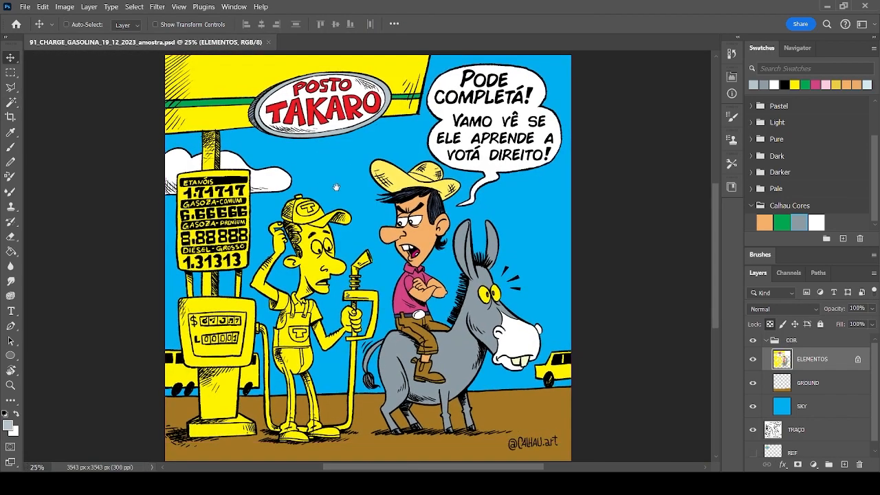
pyautogui.moveTo(336, 187); pyautogui.dragTo(422, 178)
pyautogui.keyDown('ctrl'); pyautogui.click(428, 272); pyautogui.keyUp('ctrl')
pyautogui.moveTo(415, 314); pyautogui.dragTo(369, 256)
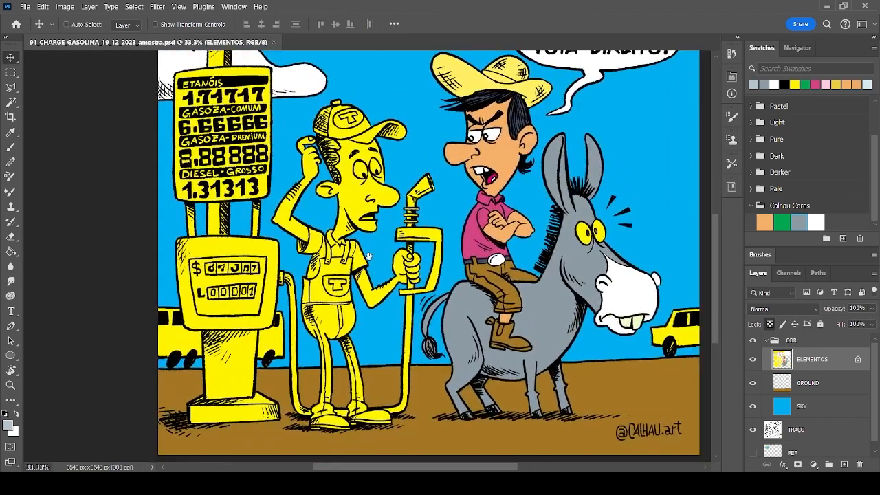
pyautogui.moveTo(428, 135); pyautogui.dragTo(395, 236)
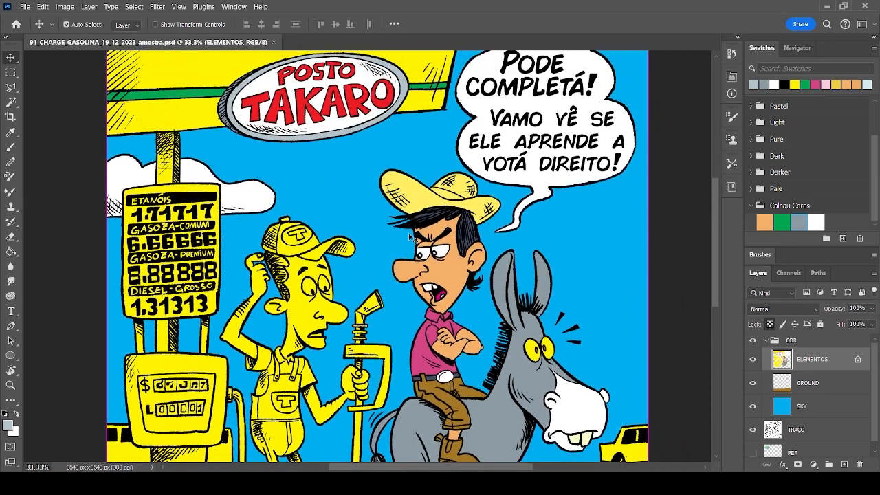
pyautogui.press('b')
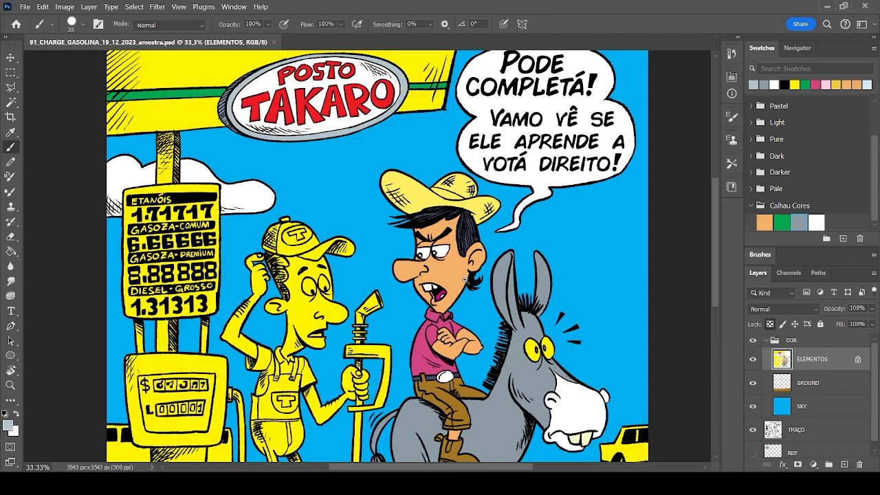
pyautogui.scroll(1, 465, 280)
pyautogui.scroll(1, 465, 280)
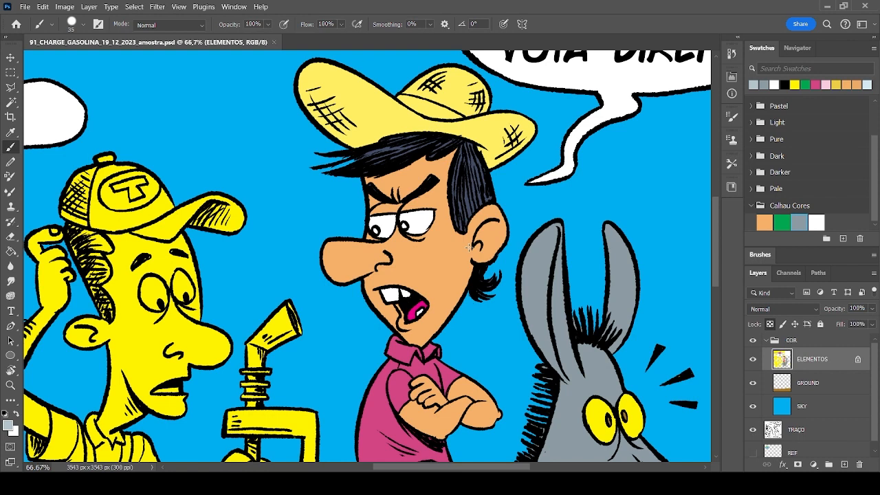
pyautogui.press('v')
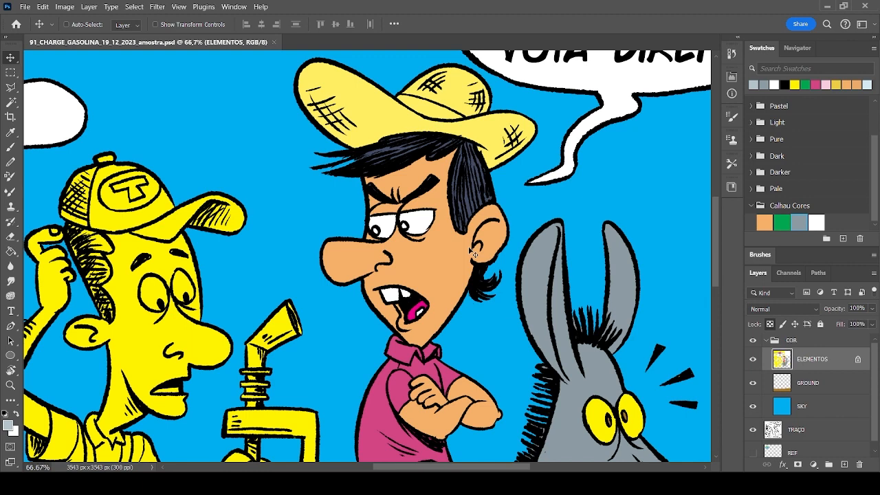
# - Add a layer named SHADOW above ELEMENTOS in the COR group and set its blend mode to Multiply
pyautogui.click(846, 465)
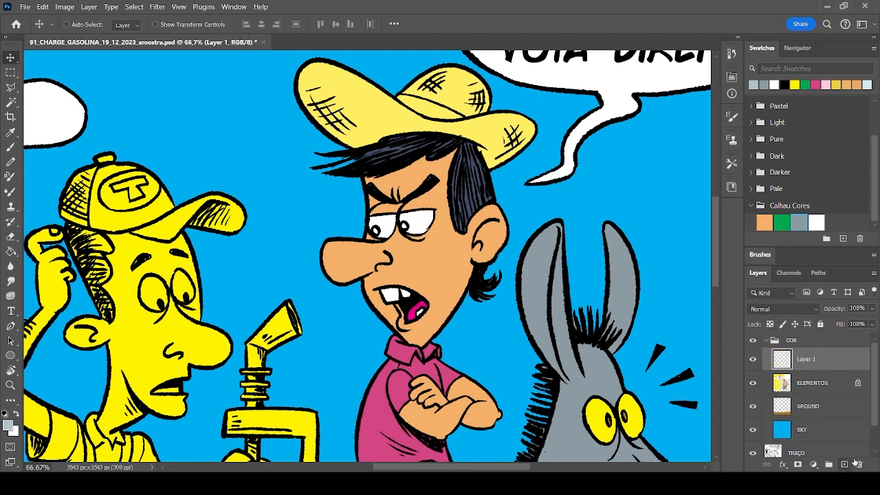
pyautogui.doubleClick(804, 359)
pyautogui.write('S')
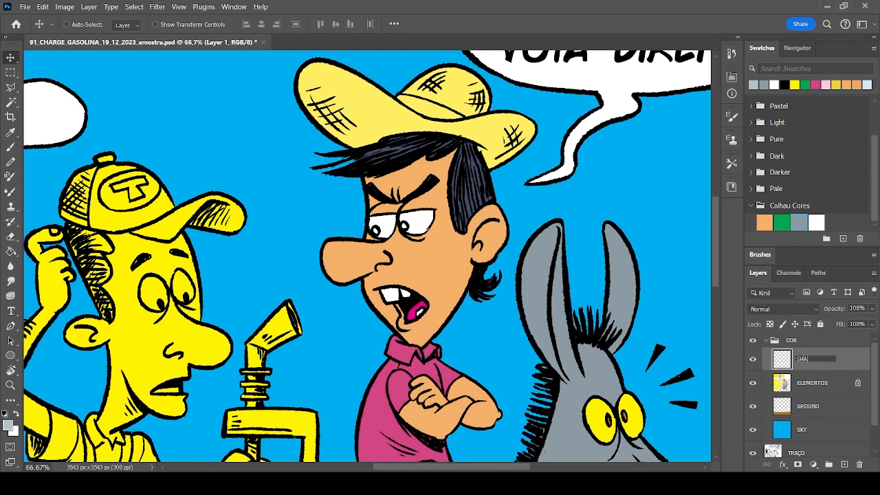
pyautogui.write('HADOW')
pyautogui.press('Return')
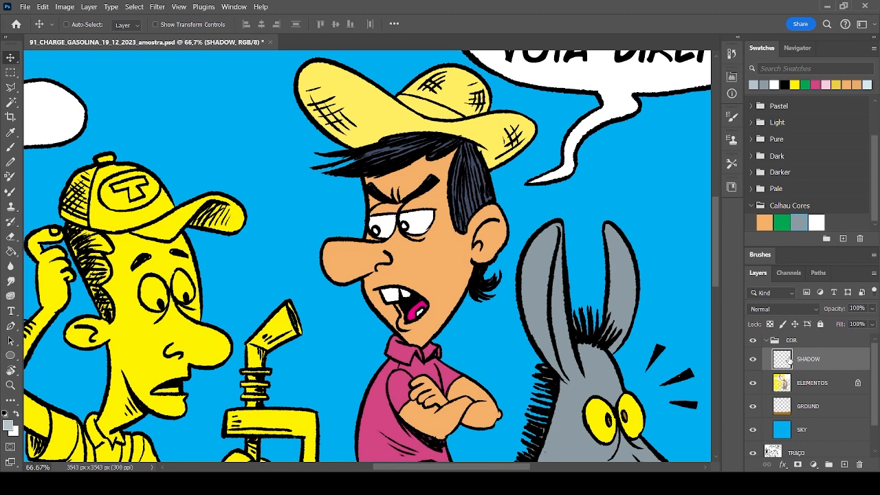
pyautogui.click(815, 312)
# - Choose a light purple foreground colour for the Brush and enlarge the brush to about 200 px
pyautogui.click(12, 149)
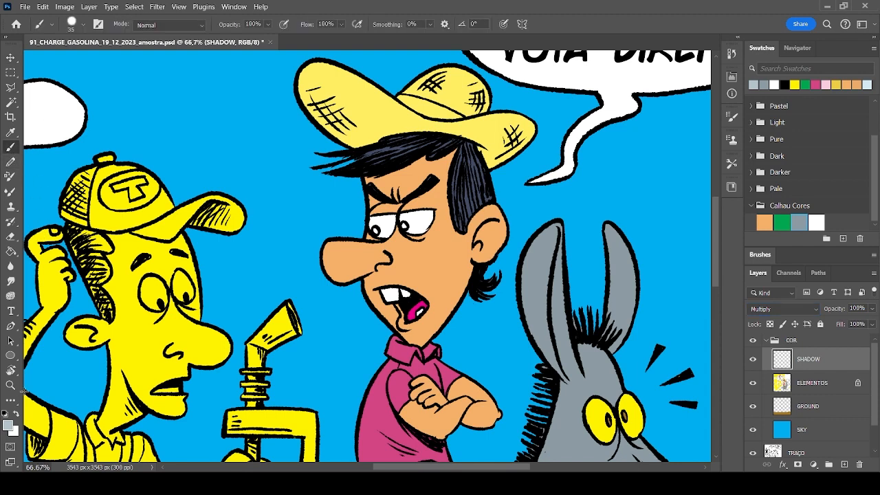
pyautogui.press('i')
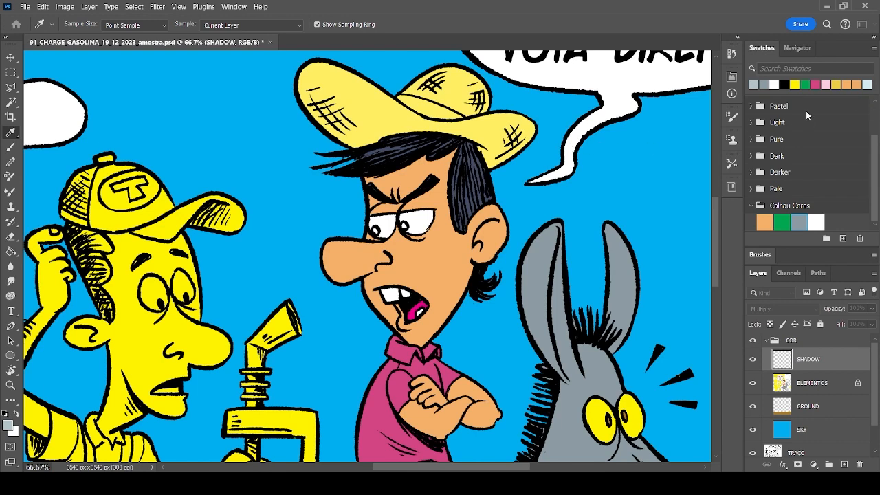
pyautogui.press('b')
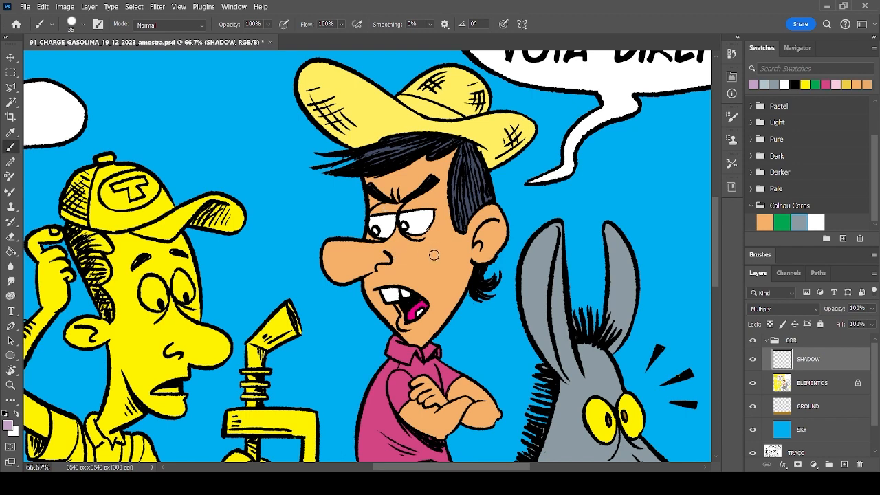
pyautogui.press(']')
pyautogui.press(']')
pyautogui.press(']')
pyautogui.press(']')
pyautogui.press(']')
pyautogui.press(']')
pyautogui.press(']')
pyautogui.press(']')
pyautogui.press(']')
pyautogui.press(']')
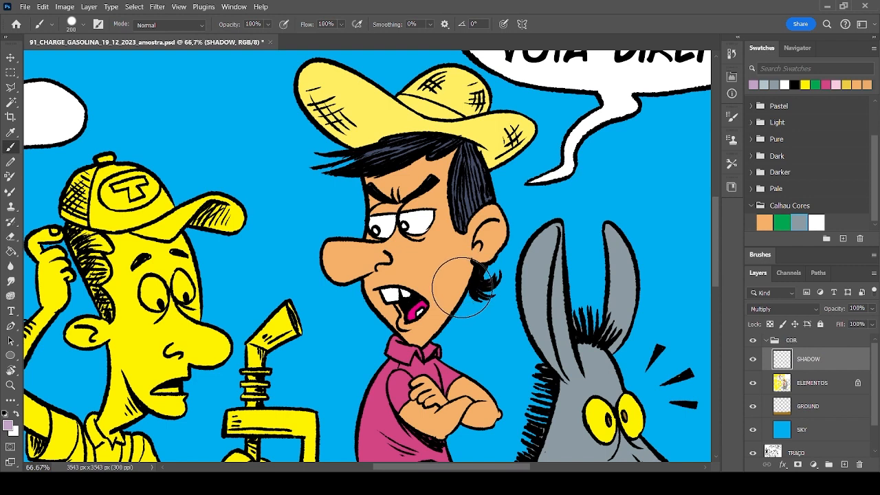
# - Try painting a hard-edged purple shadow along the hatted man's cheek and jaw on the SHADOW layer with a 175 px brush
pyautogui.moveTo(462, 258); pyautogui.dragTo(430, 344)
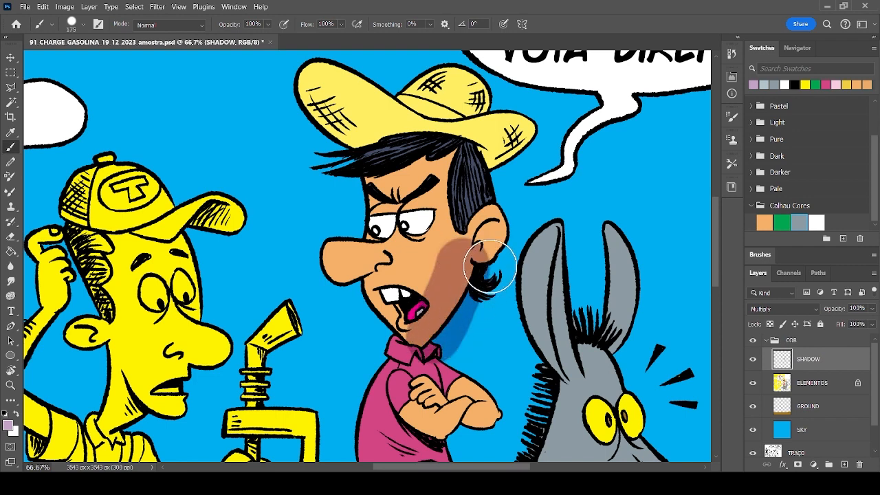
pyautogui.hotkey('ctrl', 'z')
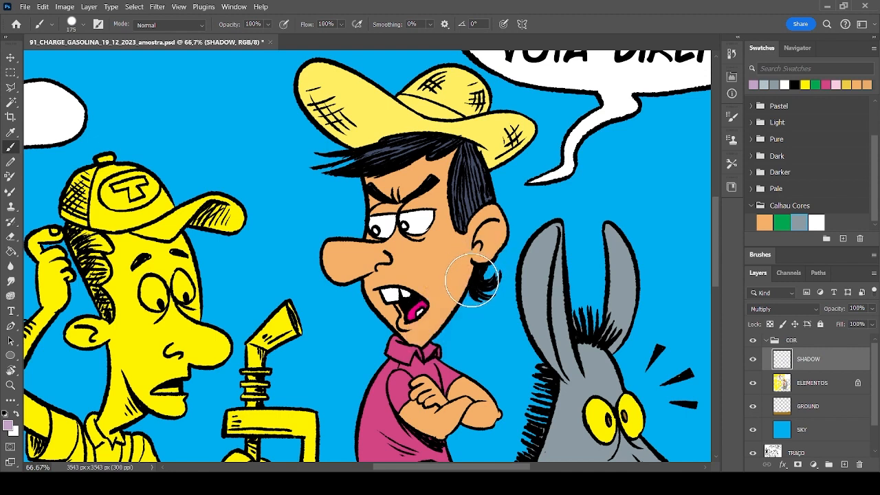
pyautogui.click(468, 288)
pyautogui.moveTo(468, 289); pyautogui.dragTo(439, 338)
pyautogui.hotkey('ctrl', 'z')
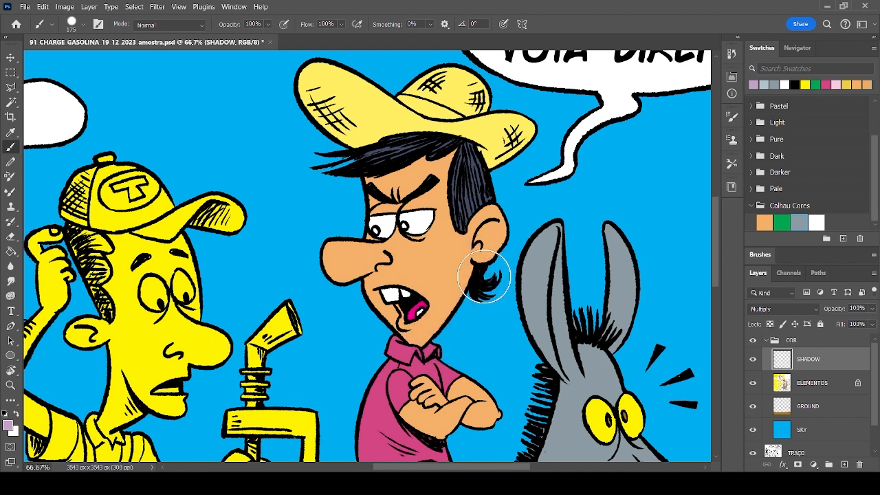
# - Soften the brush's edge and paint a soft purple shadow from the man's ear along his jaw to the collar
pyautogui.hotkey('shift', '[')
pyautogui.hotkey('shift', '[')
pyautogui.hotkey('shift', '[')
pyautogui.hotkey('shift', '[')
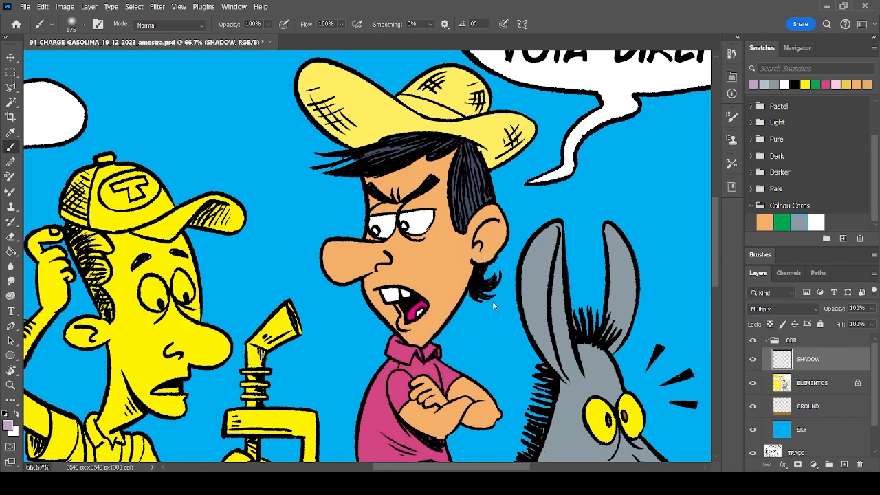
pyautogui.click(435, 277)
pyautogui.hotkey('ctrl', 'z')
pyautogui.moveTo(484, 261)
pyautogui.mouseDown()
pyautogui.moveTo(427, 349)
pyautogui.moveTo(485, 259)
pyautogui.moveTo(413, 362)
pyautogui.mouseUp()
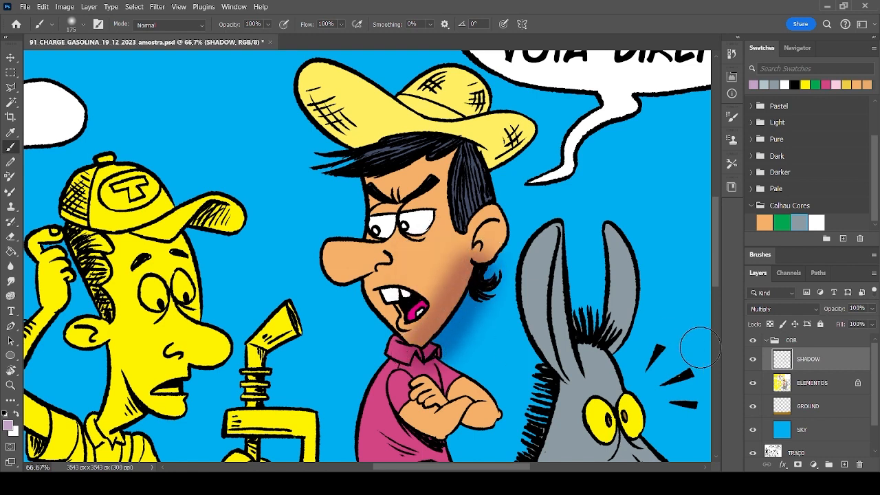
# - Set the SHADOW layer's blend mode to Normal and inspect the purple shadow on the man's jaw up close
pyautogui.scroll(3, 791, 309)
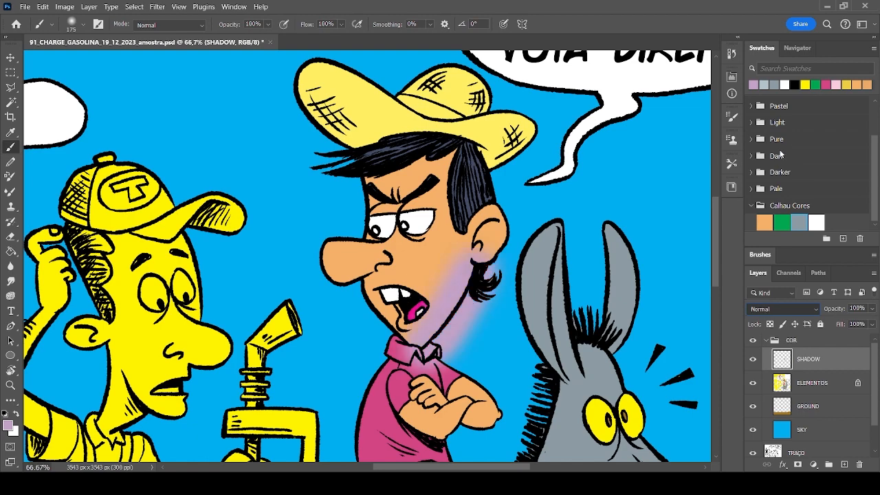
pyautogui.keyDown('ctrl'); pyautogui.click(463, 319); pyautogui.keyUp('ctrl')
pyautogui.moveTo(464, 293); pyautogui.dragTo(471, 307)
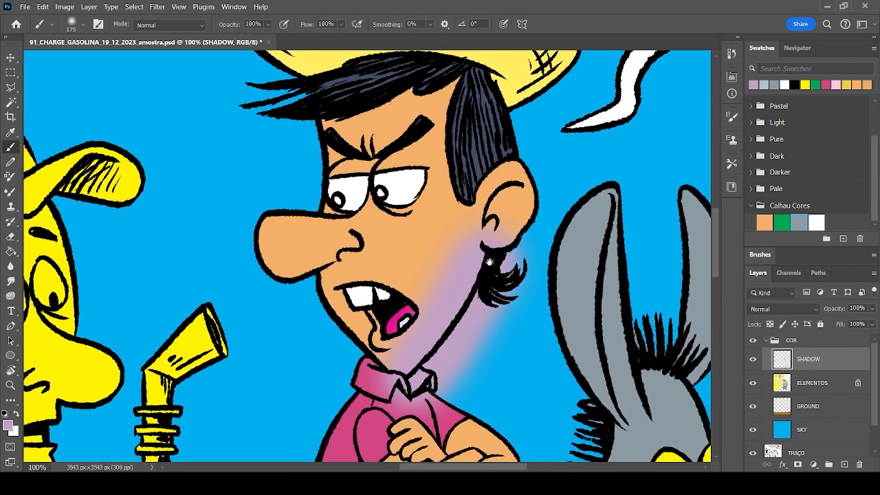
# - Set the SHADOW layer's blend mode to Multiply
pyautogui.moveTo(490, 262); pyautogui.dragTo(509, 270)
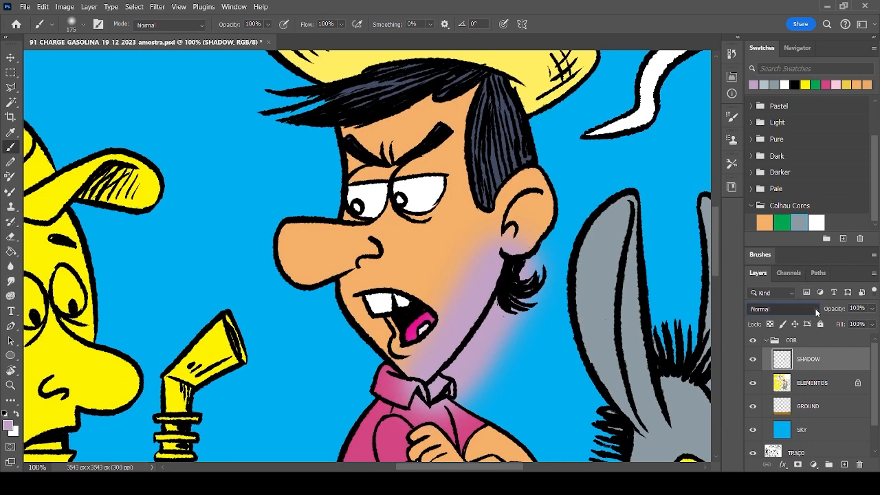
pyautogui.scroll(-3, 815, 309)
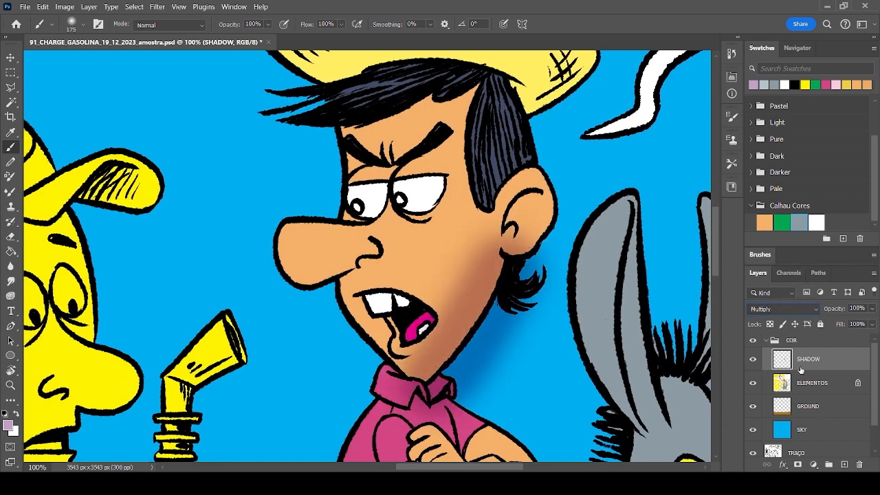
pyautogui.moveTo(434, 274)
pyautogui.mouseDown()
pyautogui.moveTo(382, 228)
pyautogui.moveTo(429, 237)
pyautogui.moveTo(423, 270)
pyautogui.mouseUp()
# - Paint soft shadows over the hatted man's ear and along the underside of his nose, using a 100 px brush for the nose
pyautogui.press('[')
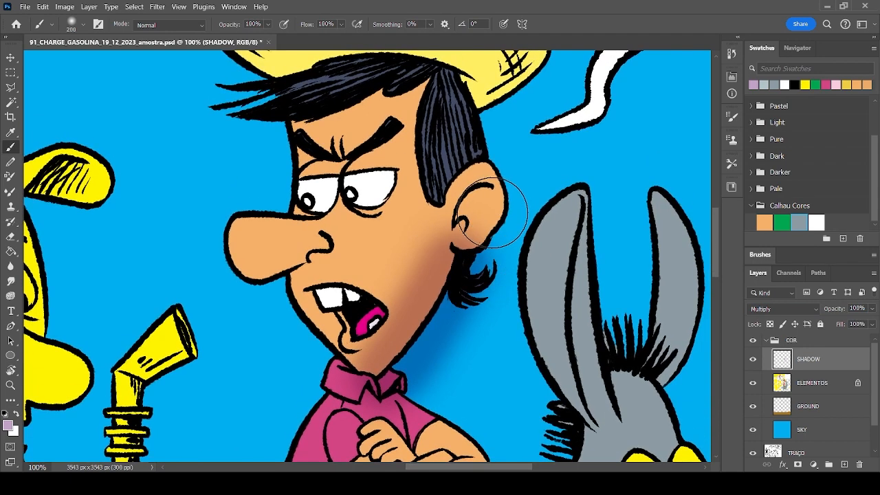
pyautogui.moveTo(488, 208)
pyautogui.mouseDown()
pyautogui.moveTo(495, 214)
pyautogui.moveTo(478, 225)
pyautogui.moveTo(484, 236)
pyautogui.moveTo(490, 222)
pyautogui.moveTo(486, 231)
pyautogui.moveTo(444, 228)
pyautogui.moveTo(483, 215)
pyautogui.mouseUp()
pyautogui.press('[')
pyautogui.press('[')
pyautogui.moveTo(370, 242)
pyautogui.mouseDown()
pyautogui.moveTo(283, 249)
pyautogui.moveTo(333, 249)
pyautogui.moveTo(319, 260)
pyautogui.moveTo(279, 243)
pyautogui.mouseUp()
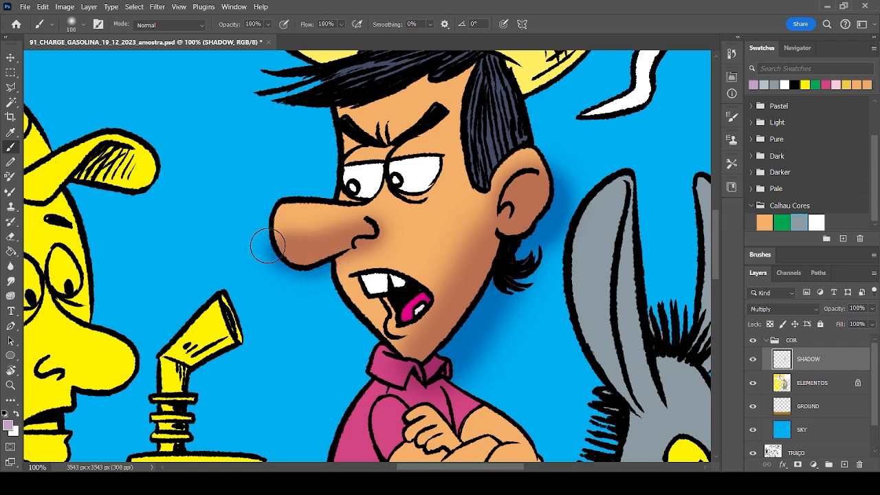
# - Clip the SHADOW layer to the ELEMENTOS layer with a clipping mask
pyautogui.moveTo(490, 314); pyautogui.dragTo(390, 216)
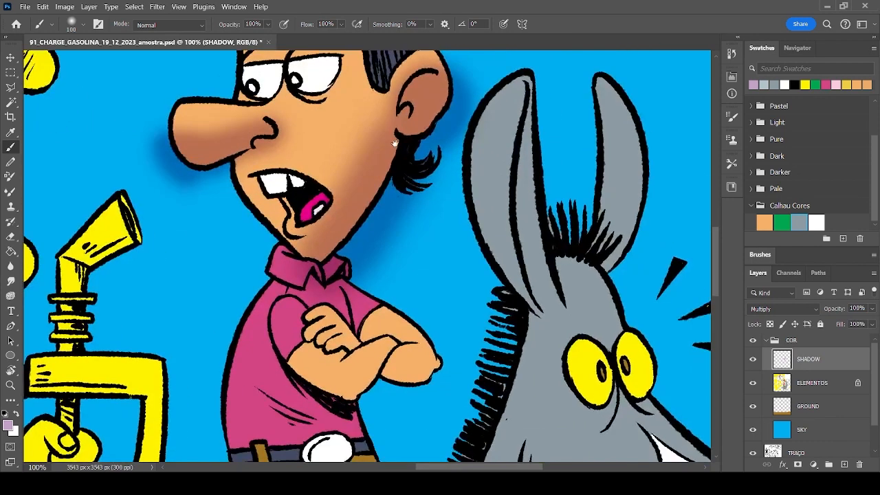
pyautogui.moveTo(379, 149); pyautogui.dragTo(379, 182)
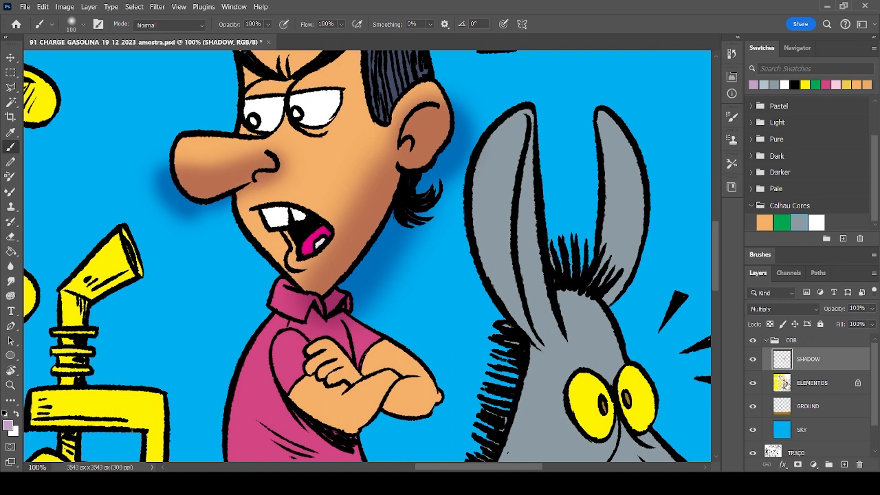
pyautogui.click(788, 379)
pyautogui.click(787, 359)
pyautogui.click(787, 384)
pyautogui.click(787, 362)
pyautogui.keyDown('alt'); pyautogui.click(781, 370); pyautogui.keyUp('alt')
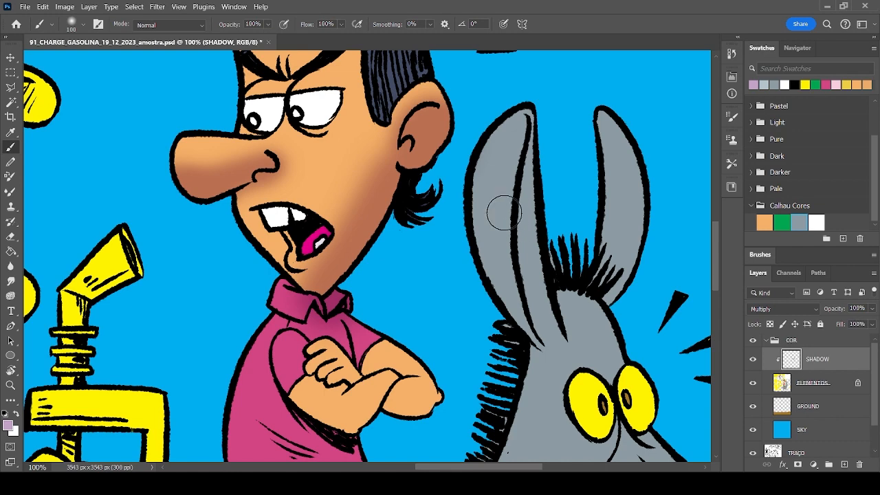
# - Paint soft shadows on the man's forehead beneath his hair and along the underside of the straw hat's brim
pyautogui.moveTo(504, 215); pyautogui.dragTo(476, 297)
pyautogui.moveTo(499, 209); pyautogui.dragTo(502, 237)
pyautogui.moveTo(412, 157)
pyautogui.mouseDown()
pyautogui.moveTo(266, 187)
pyautogui.moveTo(394, 157)
pyautogui.moveTo(309, 183)
pyautogui.moveTo(262, 176)
pyautogui.moveTo(292, 174)
pyautogui.mouseUp()
pyautogui.moveTo(393, 271)
pyautogui.mouseDown()
pyautogui.moveTo(411, 179)
pyautogui.moveTo(387, 271)
pyautogui.mouseUp()
pyautogui.moveTo(228, 169)
pyautogui.mouseDown()
pyautogui.moveTo(261, 181)
pyautogui.moveTo(402, 182)
pyautogui.moveTo(445, 196)
pyautogui.moveTo(462, 219)
pyautogui.mouseUp()
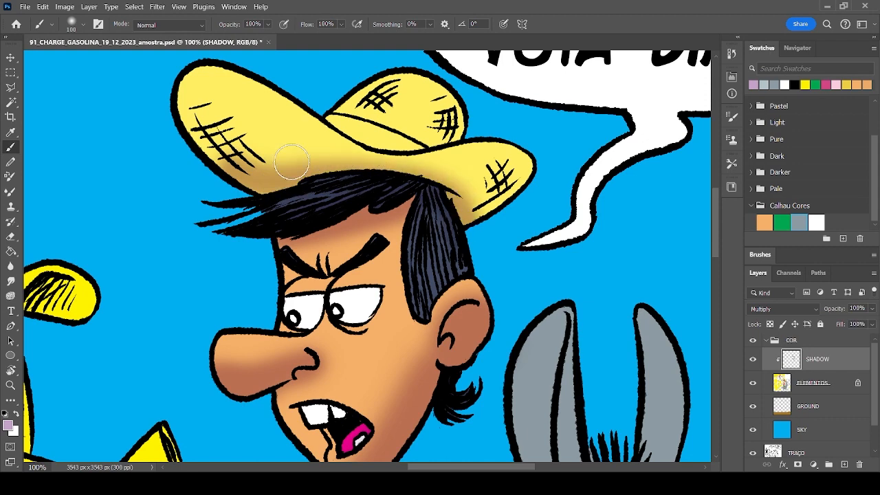
pyautogui.moveTo(180, 119)
pyautogui.mouseDown()
pyautogui.moveTo(237, 176)
pyautogui.moveTo(435, 186)
pyautogui.mouseUp()
pyautogui.moveTo(616, 300); pyautogui.dragTo(581, 233)
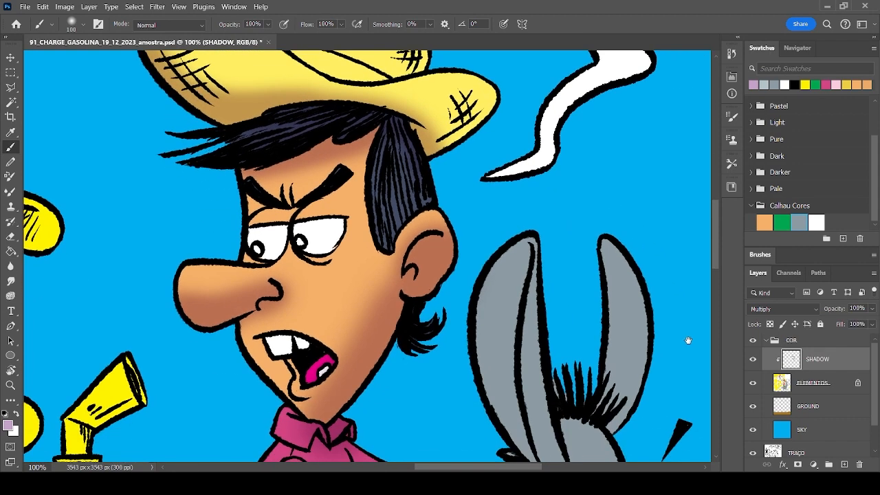
# - Hide the TRAÇO line art layer and extend the hat brim's shadow with the 100 px brush, undoing the last stroke
pyautogui.click(753, 453)
pyautogui.moveTo(526, 222); pyautogui.dragTo(556, 310)
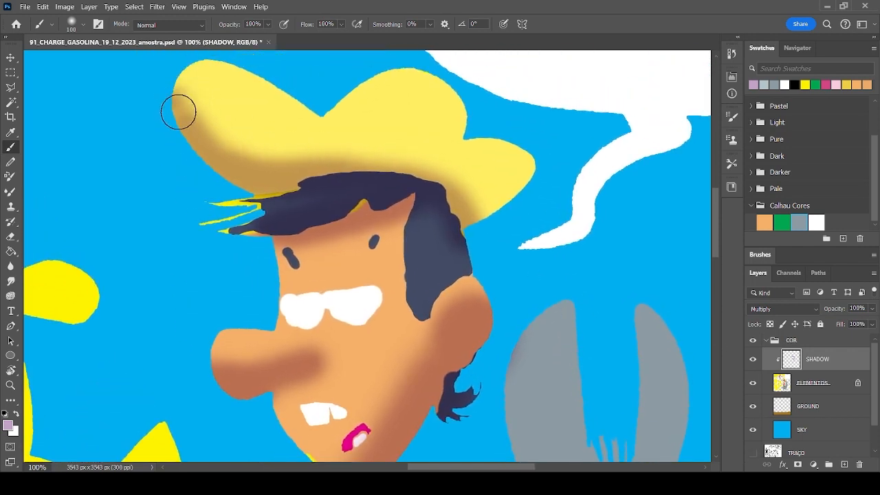
pyautogui.moveTo(179, 111)
pyautogui.mouseDown()
pyautogui.moveTo(245, 179)
pyautogui.moveTo(237, 174)
pyautogui.mouseUp()
pyautogui.moveTo(349, 179)
pyautogui.mouseDown()
pyautogui.moveTo(556, 190)
pyautogui.moveTo(501, 214)
pyautogui.mouseUp()
pyautogui.moveTo(392, 172)
pyautogui.mouseDown()
pyautogui.moveTo(269, 156)
pyautogui.moveTo(183, 75)
pyautogui.moveTo(193, 100)
pyautogui.mouseUp()
pyautogui.press('e')
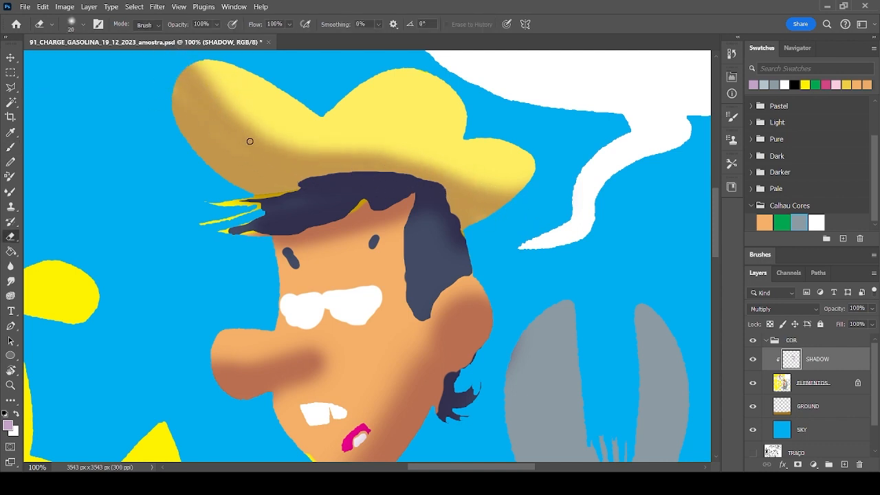
pyautogui.hotkey('ctrl', 'z')
pyautogui.press('b')
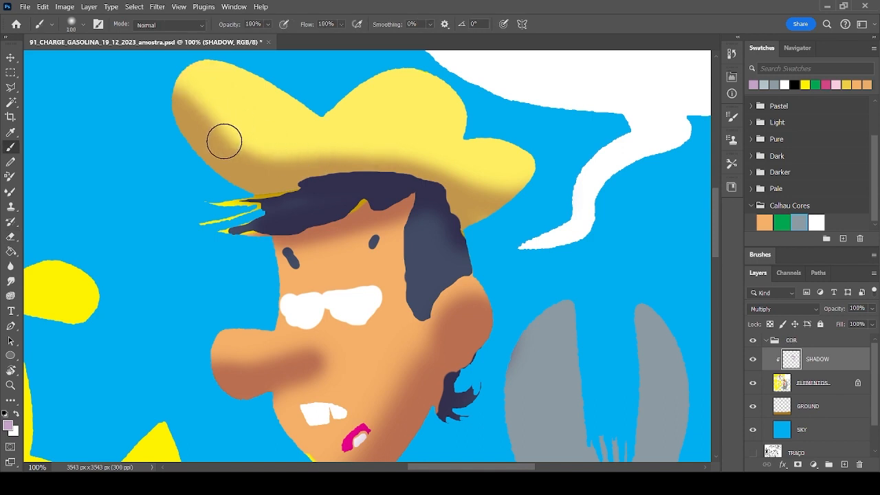
# - Enlarge the brush to 175 px and paint softer shadows along the hat brim and on the crown's edge nearest the speech balloon
pyautogui.press(']')
pyautogui.press(']')
pyautogui.press(']')
pyautogui.moveTo(206, 124)
pyautogui.mouseDown()
pyautogui.moveTo(207, 145)
pyautogui.moveTo(259, 187)
pyautogui.moveTo(354, 196)
pyautogui.mouseUp()
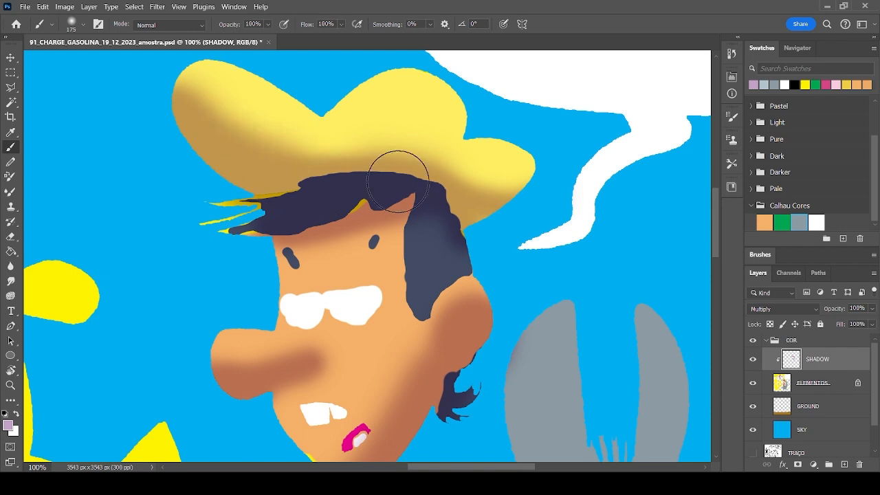
pyautogui.moveTo(470, 94)
pyautogui.mouseDown()
pyautogui.moveTo(462, 110)
pyautogui.moveTo(477, 108)
pyautogui.mouseUp()
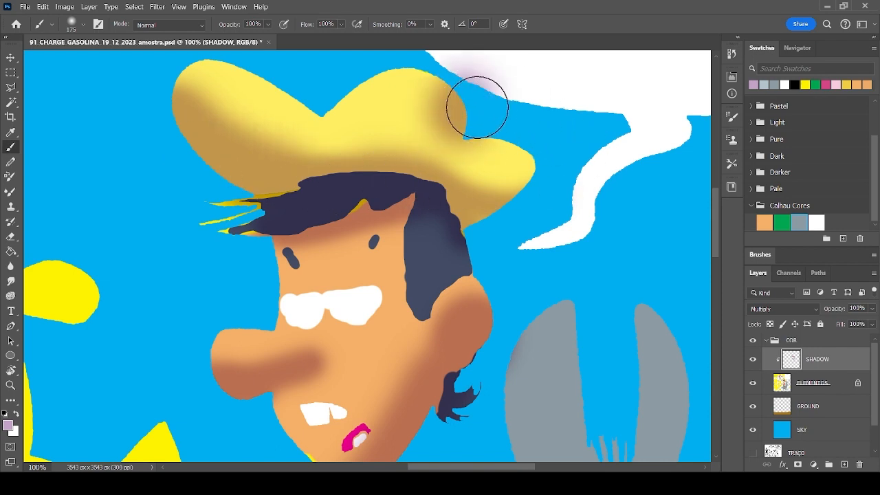
pyautogui.moveTo(458, 170); pyautogui.dragTo(433, 236)
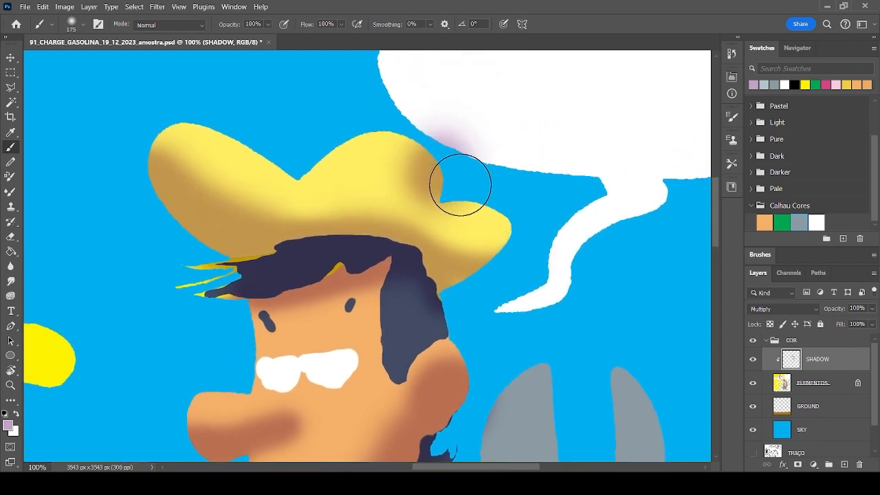
pyautogui.moveTo(414, 208); pyautogui.dragTo(474, 142)
pyautogui.moveTo(468, 238); pyautogui.dragTo(410, 191)
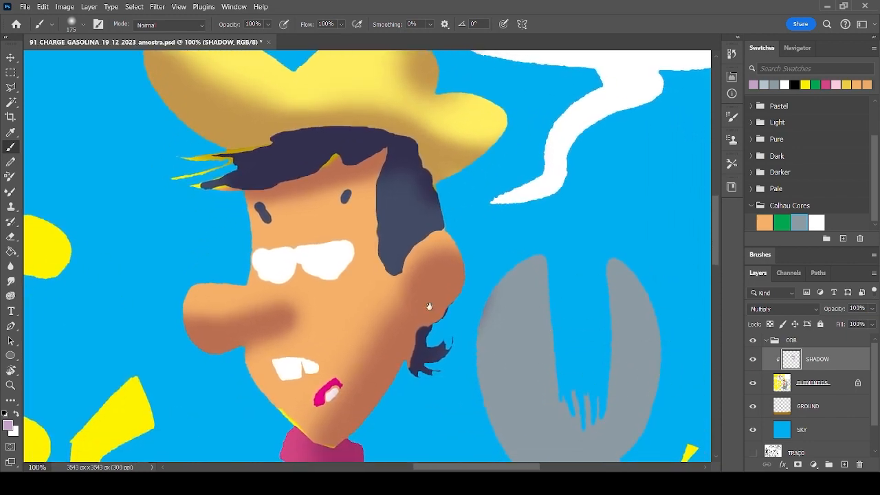
pyautogui.moveTo(337, 251); pyautogui.dragTo(390, 249)
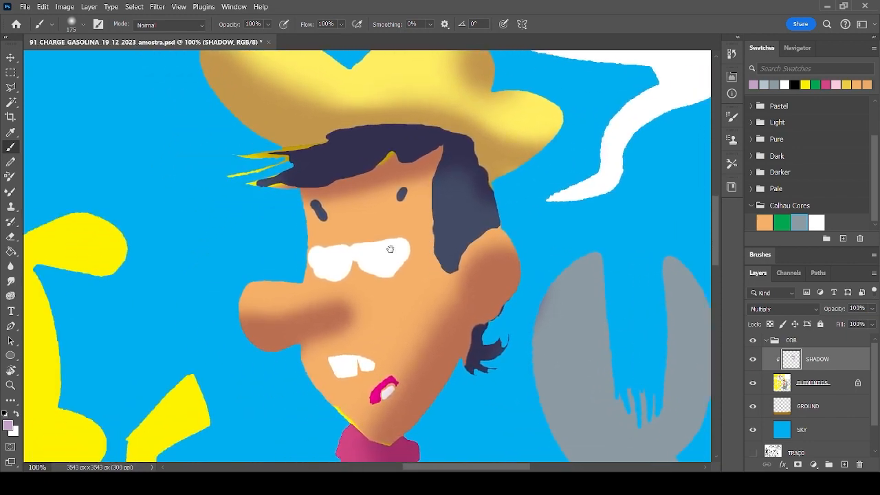
# - Show the TRAÇO layer again and check the hat and face shading against the line art
pyautogui.click(752, 454)
pyautogui.scroll(-5, 484, 254)
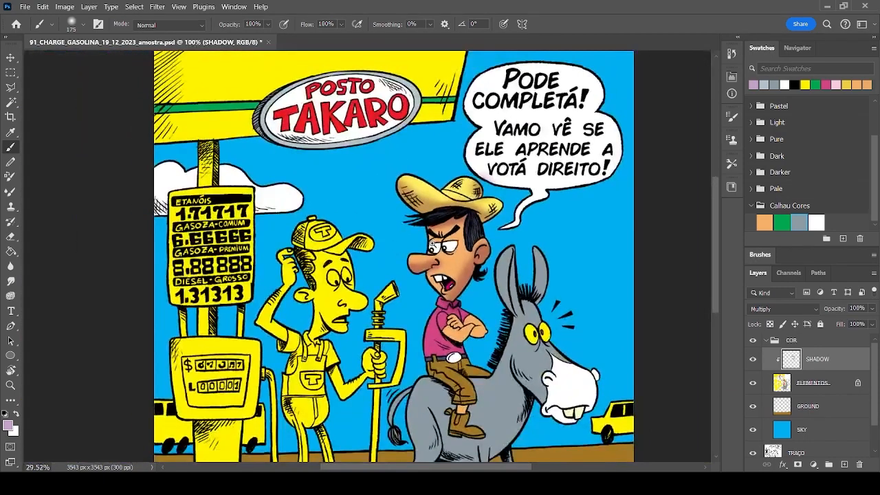
pyautogui.scroll(4, 486, 184)
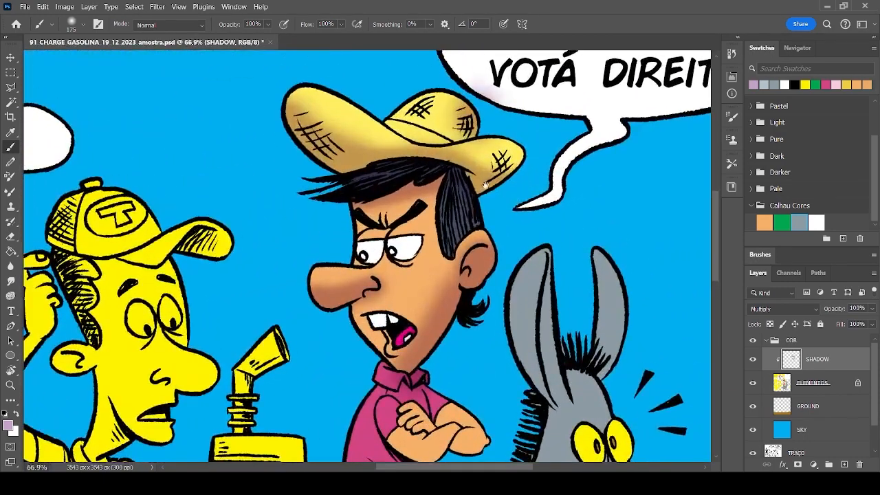
pyautogui.moveTo(486, 184); pyautogui.dragTo(459, 229)
# - Select the stray purple shadow inside the speech balloon with the Polygonal Lasso, delete it from the SHADOW layer and deselect
pyautogui.press('l')
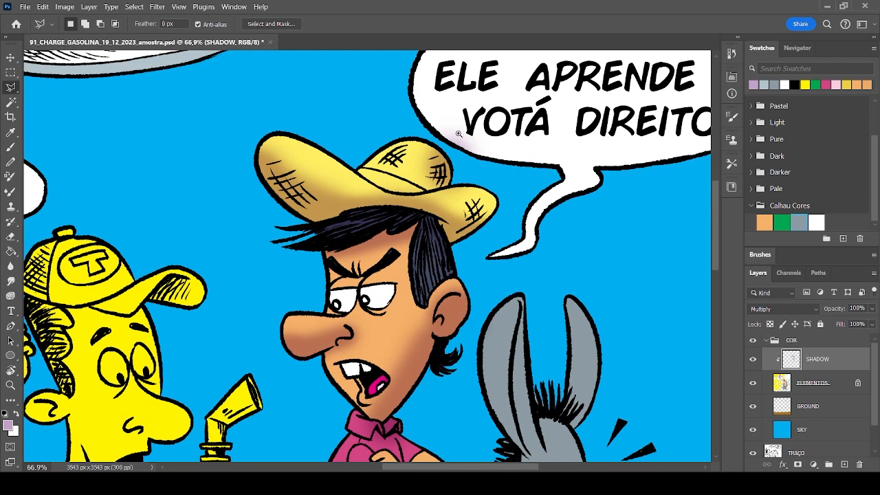
pyautogui.scroll(4, 458, 133)
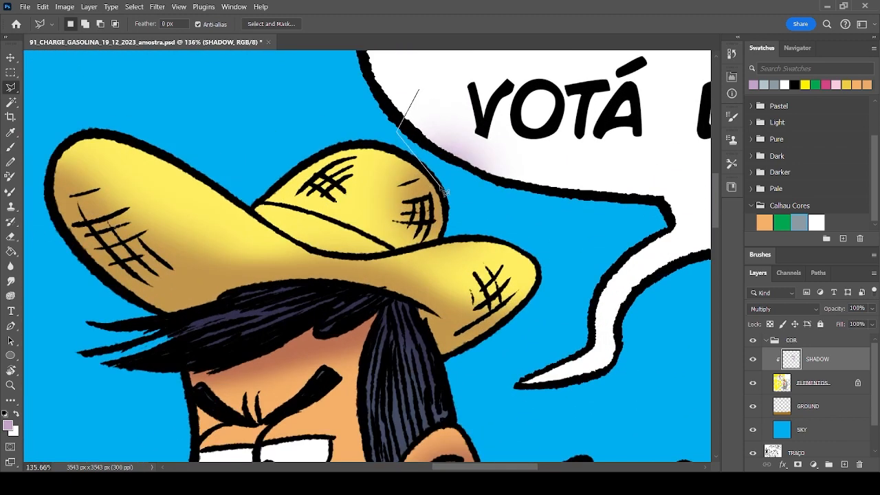
pyautogui.click(524, 215)
pyautogui.click(586, 130)
pyautogui.click(423, 91)
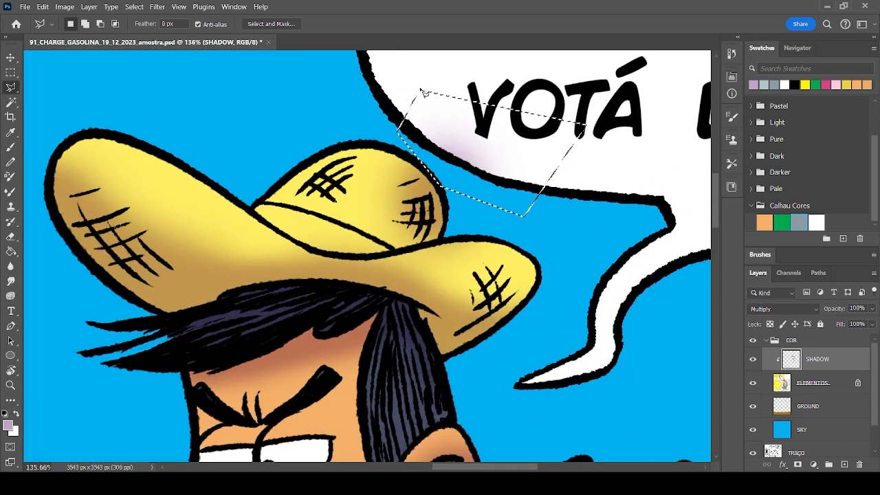
pyautogui.press('Delete')
pyautogui.hotkey('ctrl', 'd')
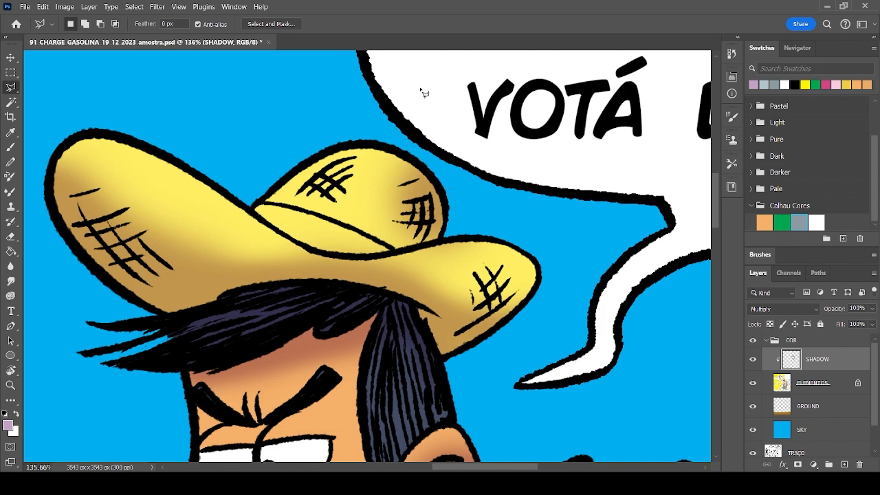
# - Reduce the brush to 100 px and try a shadow stroke along the hat crown's lower edge, undoing it
pyautogui.press('b')
pyautogui.press('[')
pyautogui.press('[')
pyautogui.press('[')
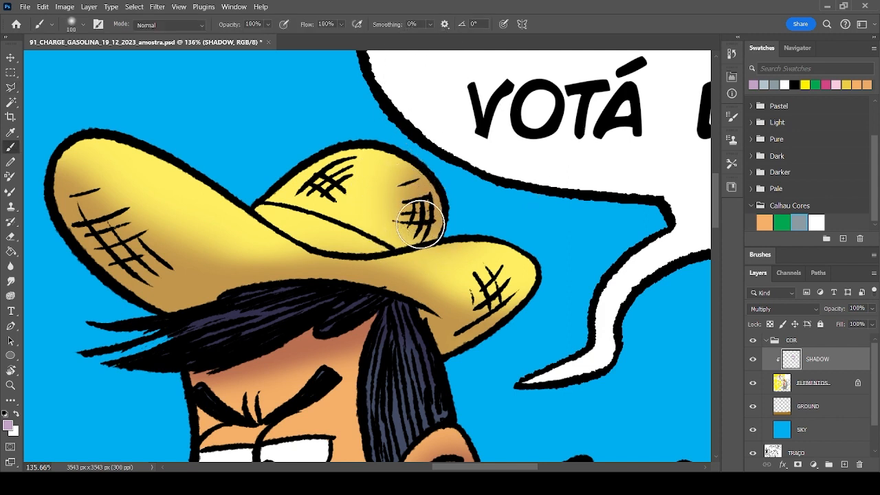
pyautogui.moveTo(422, 224); pyautogui.dragTo(370, 238)
pyautogui.hotkey('ctrl', 'z')
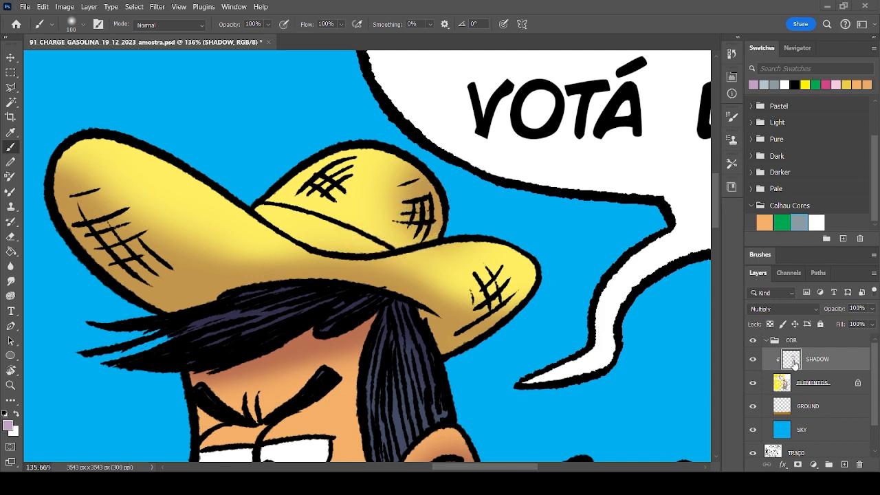
# - Examine the shading on the man's hat and face at reduced zoom, comparing it with the neighbouring unshaded figures
pyautogui.scroll(-5, 509, 207)
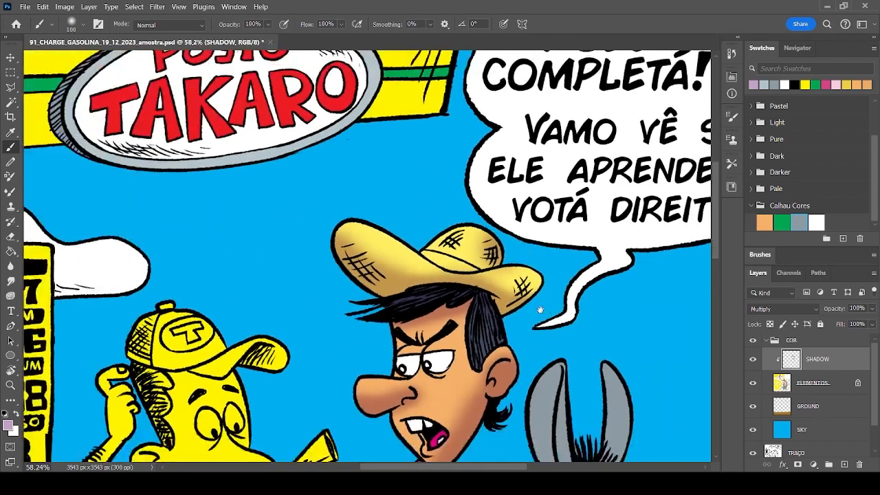
pyautogui.moveTo(541, 310); pyautogui.dragTo(513, 234)
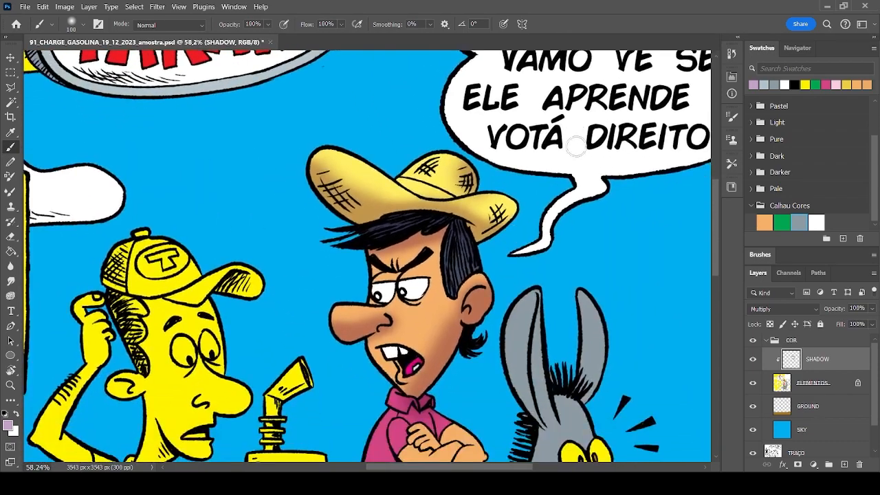
pyautogui.moveTo(533, 138); pyautogui.dragTo(504, 151)
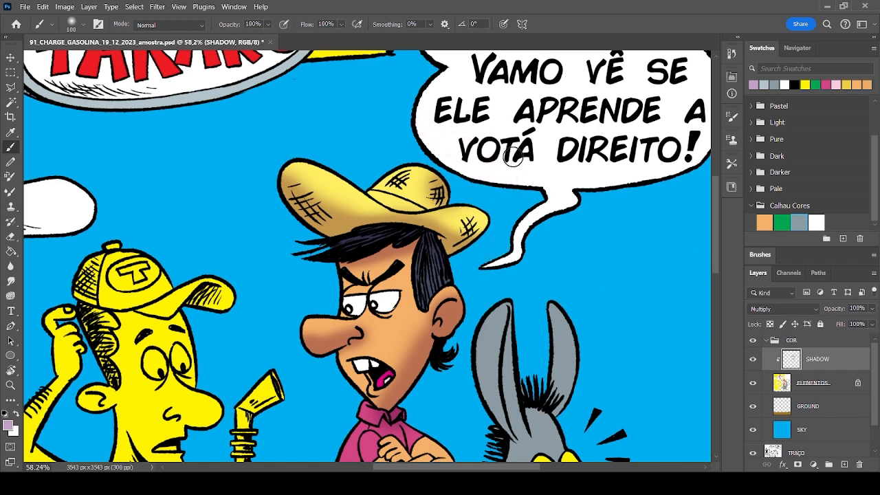
pyautogui.moveTo(458, 158); pyautogui.dragTo(472, 117)
pyautogui.moveTo(566, 144); pyautogui.dragTo(542, 195)
pyautogui.moveTo(431, 318); pyautogui.dragTo(433, 224)
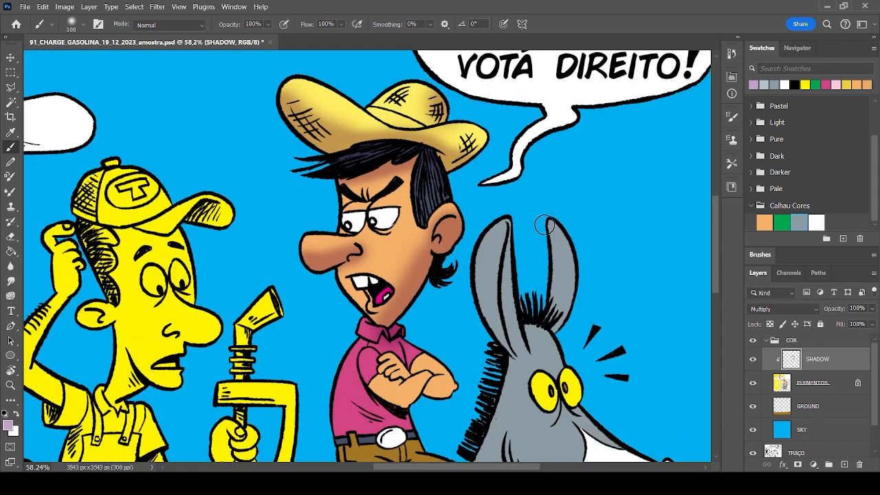
pyautogui.moveTo(545, 225); pyautogui.dragTo(473, 246)
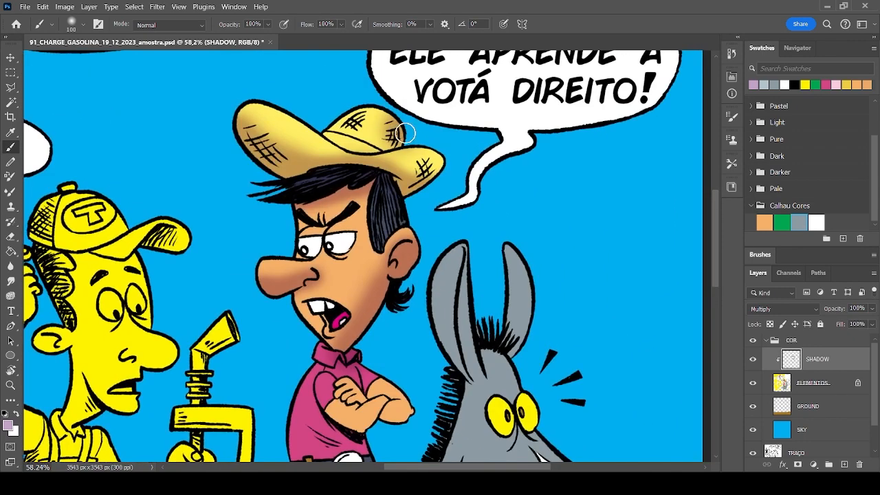
pyautogui.moveTo(405, 174); pyautogui.dragTo(436, 143)
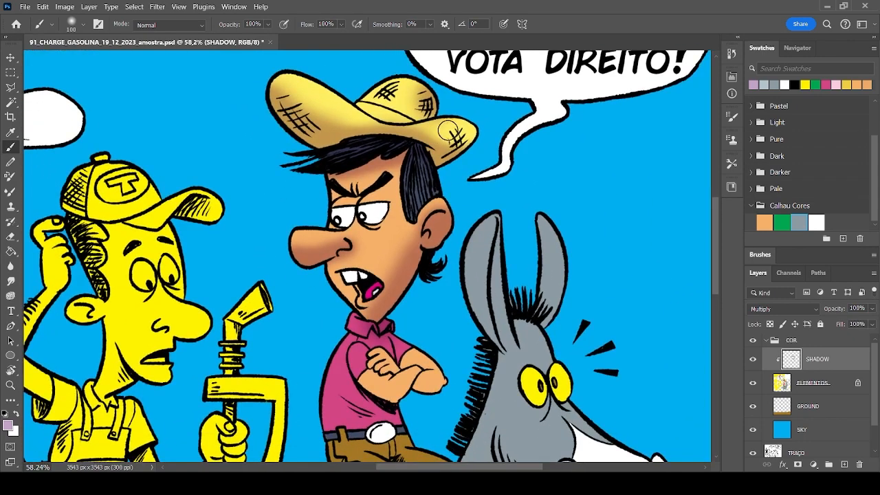
# - Paint soft shadows on the man's pink shirt around the sleeve and beneath his crossed forearms and elbow
pyautogui.moveTo(459, 275); pyautogui.dragTo(470, 220)
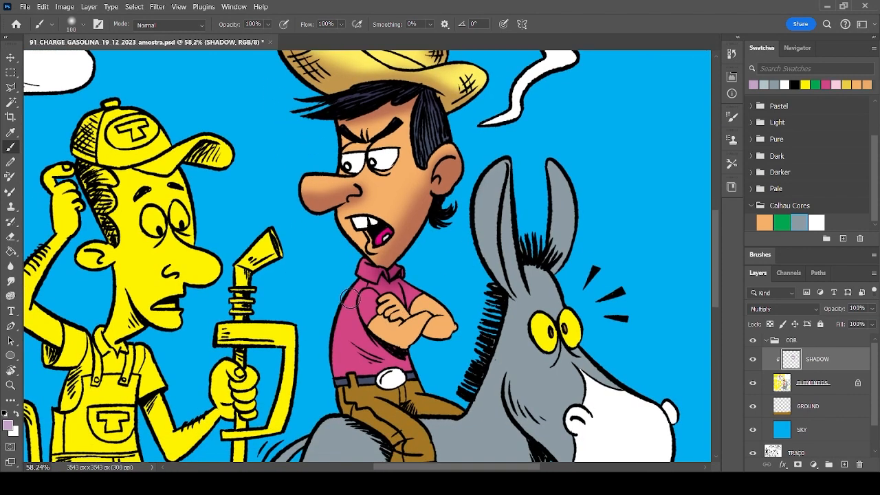
pyautogui.moveTo(350, 299); pyautogui.dragTo(388, 351)
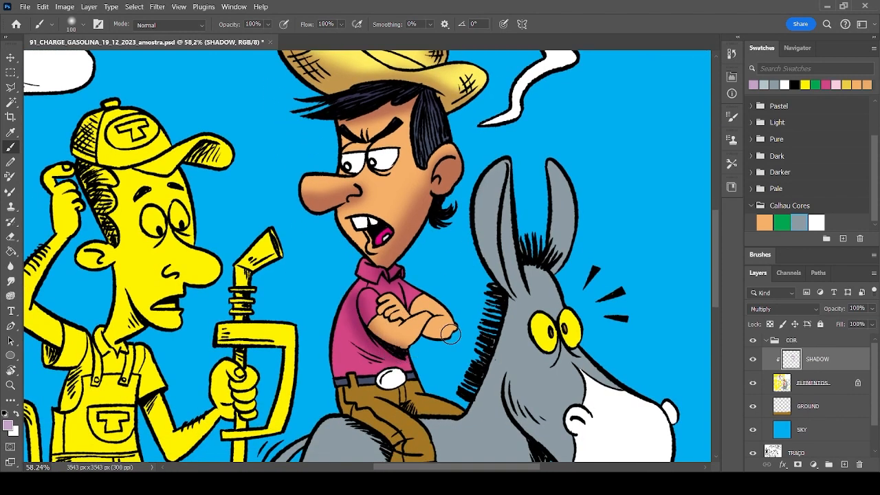
pyautogui.moveTo(451, 334); pyautogui.dragTo(434, 339)
pyautogui.moveTo(398, 375); pyautogui.dragTo(406, 324)
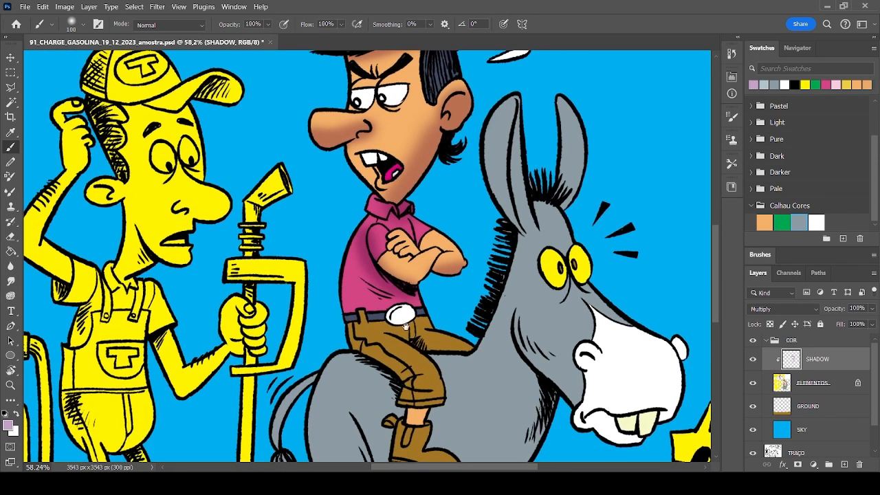
pyautogui.moveTo(371, 361)
pyautogui.mouseDown()
pyautogui.moveTo(340, 262)
pyautogui.moveTo(366, 294)
pyautogui.mouseUp()
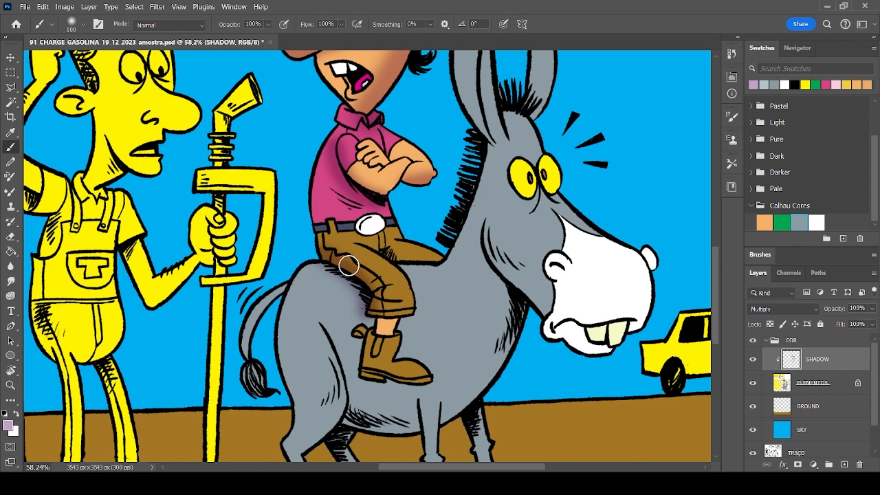
# - Paint soft shadows on the donkey's flank along the rider's thigh, behind his trouser cuff and around his boot, using a 90 px brush
pyautogui.moveTo(329, 264)
pyautogui.mouseDown()
pyautogui.moveTo(364, 284)
pyautogui.moveTo(372, 303)
pyautogui.mouseUp()
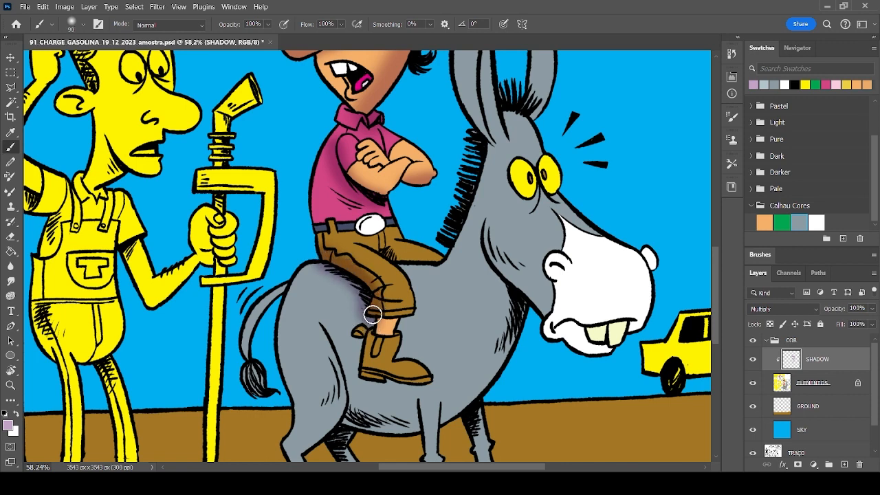
pyautogui.moveTo(385, 316)
pyautogui.mouseDown()
pyautogui.moveTo(410, 318)
pyautogui.moveTo(387, 319)
pyautogui.mouseUp()
pyautogui.hotkey('ctrl', 'z')
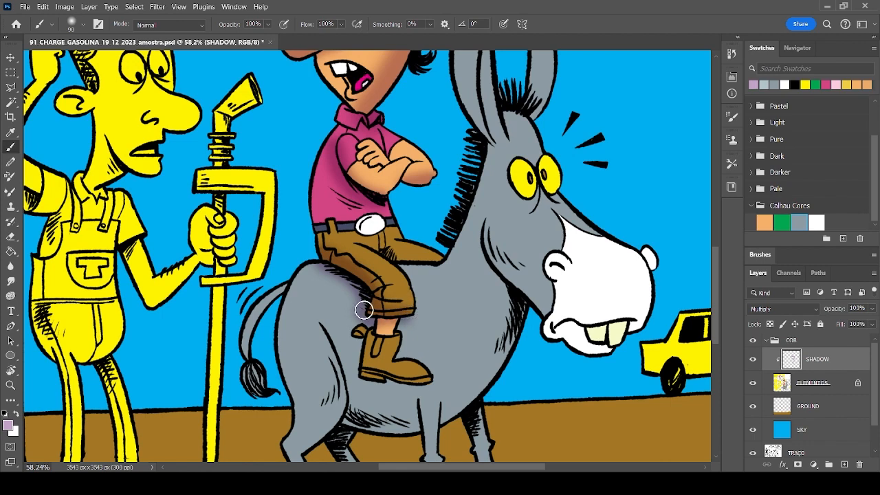
pyautogui.scroll(-2, 412, 321)
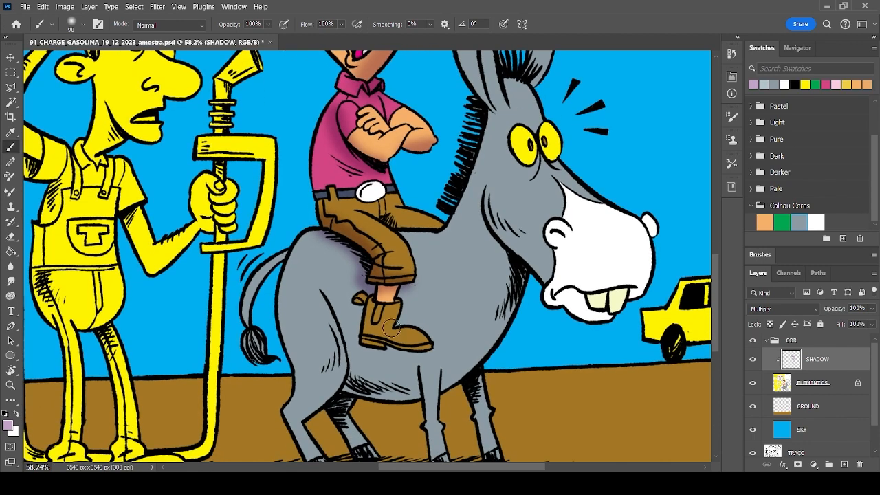
pyautogui.moveTo(362, 340); pyautogui.dragTo(385, 347)
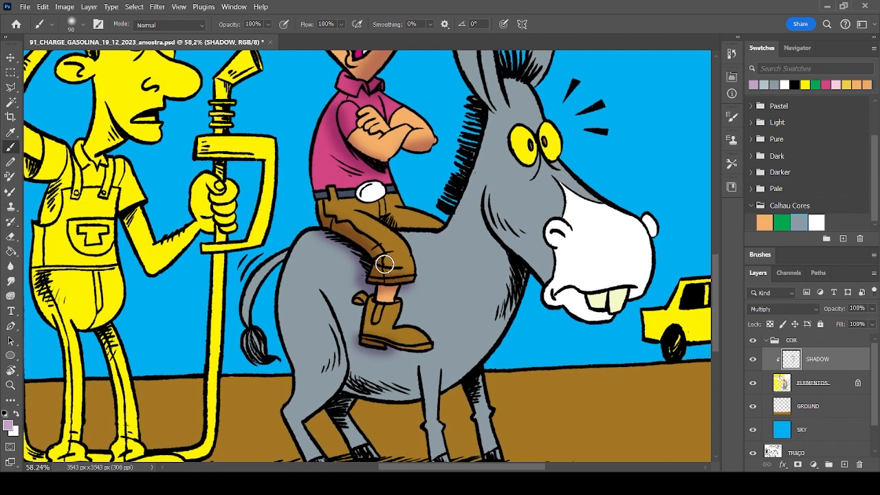
pyautogui.moveTo(359, 310); pyautogui.dragTo(362, 337)
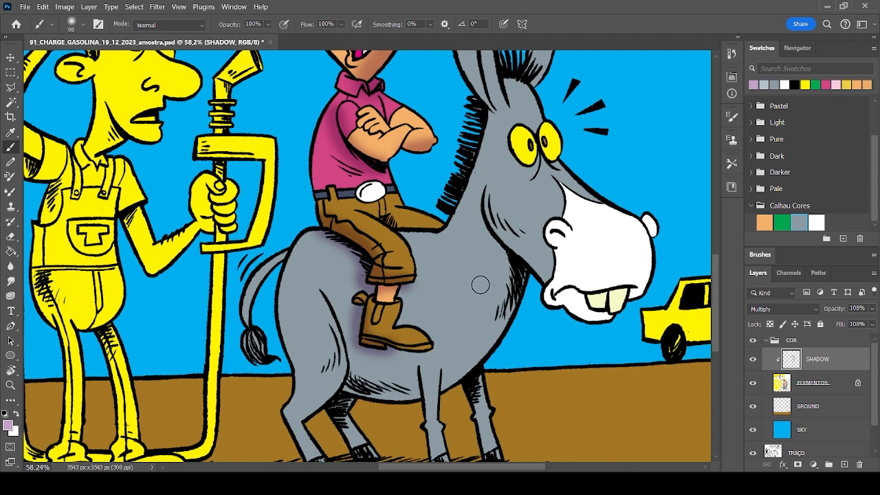
# - Enlarge the brush to 200 px and shade the donkey's belly and the lower front of its chest
pyautogui.press(']')
pyautogui.press(']')
pyautogui.press(']')
pyautogui.moveTo(345, 379)
pyautogui.mouseDown()
pyautogui.moveTo(417, 384)
pyautogui.moveTo(438, 290)
pyautogui.mouseUp()
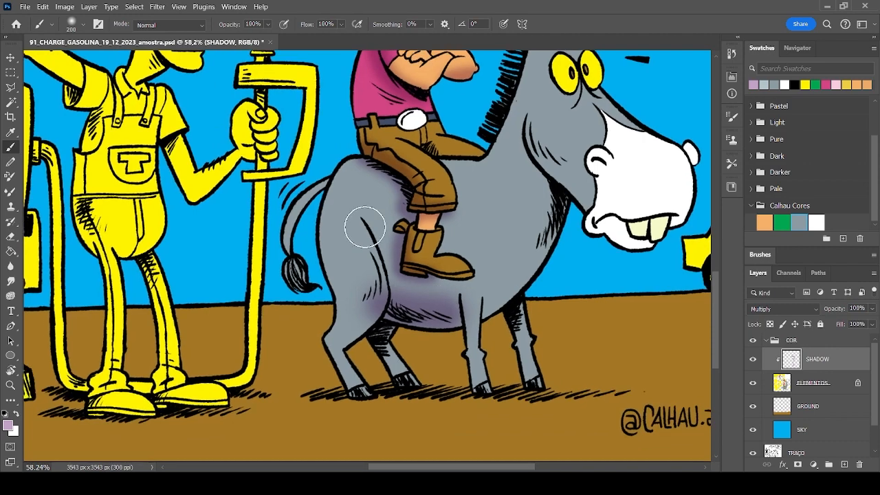
pyautogui.press('x')
pyautogui.press('x')
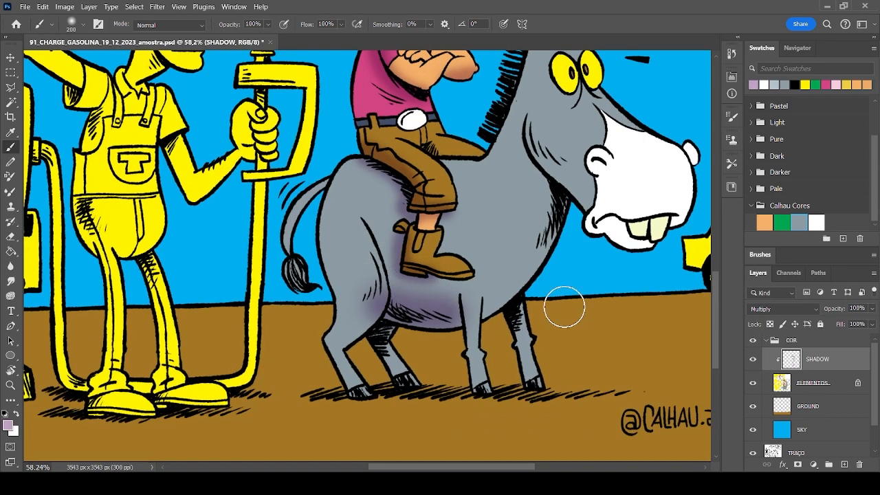
pyautogui.moveTo(554, 233)
pyautogui.mouseDown()
pyautogui.moveTo(529, 295)
pyautogui.moveTo(489, 328)
pyautogui.mouseUp()
pyautogui.moveTo(517, 256); pyautogui.dragTo(502, 290)
pyautogui.moveTo(442, 346); pyautogui.dragTo(444, 381)
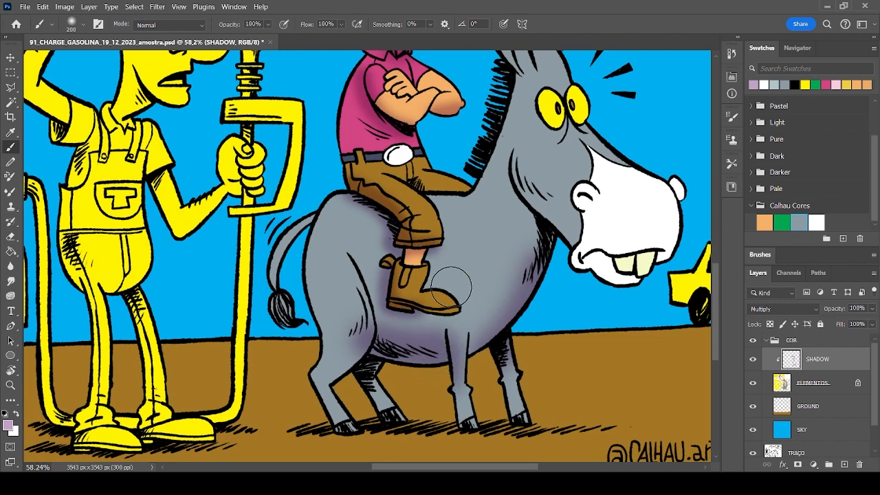
# - Shade the lower part of the donkey's haunch and both hind legs down to the hooves
pyautogui.moveTo(369, 343); pyautogui.dragTo(330, 383)
pyautogui.moveTo(458, 297); pyautogui.dragTo(445, 246)
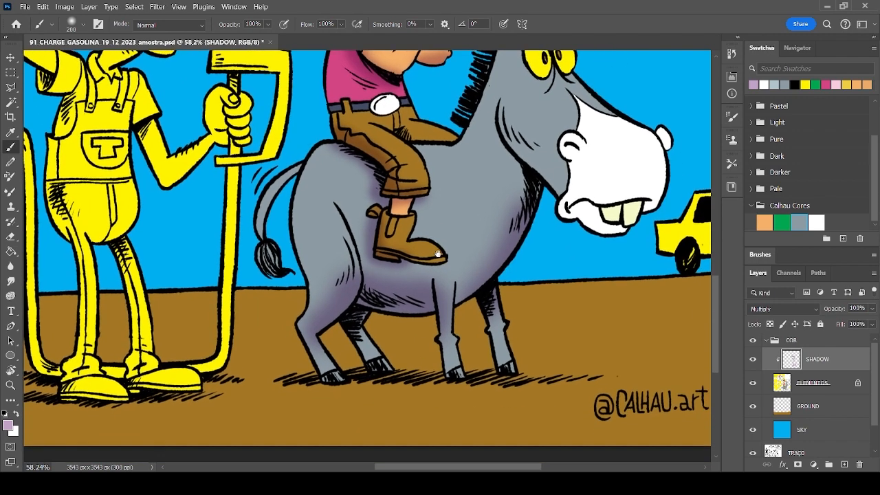
pyautogui.moveTo(325, 369); pyautogui.dragTo(337, 358)
pyautogui.moveTo(358, 313); pyautogui.dragTo(383, 368)
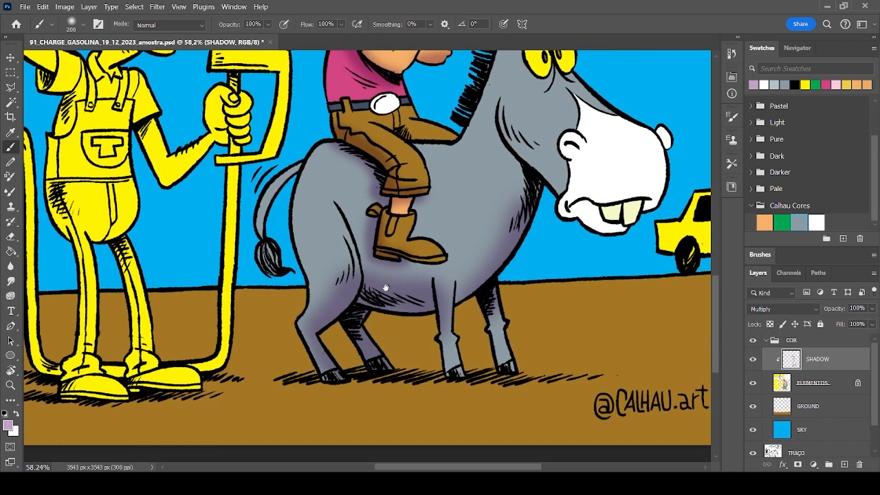
pyautogui.moveTo(385, 291); pyautogui.dragTo(355, 317)
# - Paint soft shadows on the donkey's cheek and jaw and across the lower half of its white muzzle, redoing one unsatisfactory stroke
pyautogui.moveTo(479, 125)
pyautogui.mouseDown()
pyautogui.moveTo(407, 183)
pyautogui.moveTo(411, 241)
pyautogui.moveTo(478, 330)
pyautogui.moveTo(516, 315)
pyautogui.mouseUp()
pyautogui.moveTo(569, 271); pyautogui.dragTo(518, 290)
pyautogui.moveTo(412, 252); pyautogui.dragTo(414, 283)
pyautogui.moveTo(375, 247); pyautogui.dragTo(432, 304)
pyautogui.moveTo(441, 240); pyautogui.dragTo(477, 243)
pyautogui.moveTo(455, 282); pyautogui.dragTo(546, 309)
pyautogui.hotkey('ctrl', 'z')
pyautogui.moveTo(461, 268)
pyautogui.mouseDown()
pyautogui.moveTo(480, 286)
pyautogui.moveTo(550, 316)
pyautogui.mouseUp()
pyautogui.moveTo(452, 223)
pyautogui.mouseDown()
pyautogui.moveTo(452, 234)
pyautogui.moveTo(522, 212)
pyautogui.mouseUp()
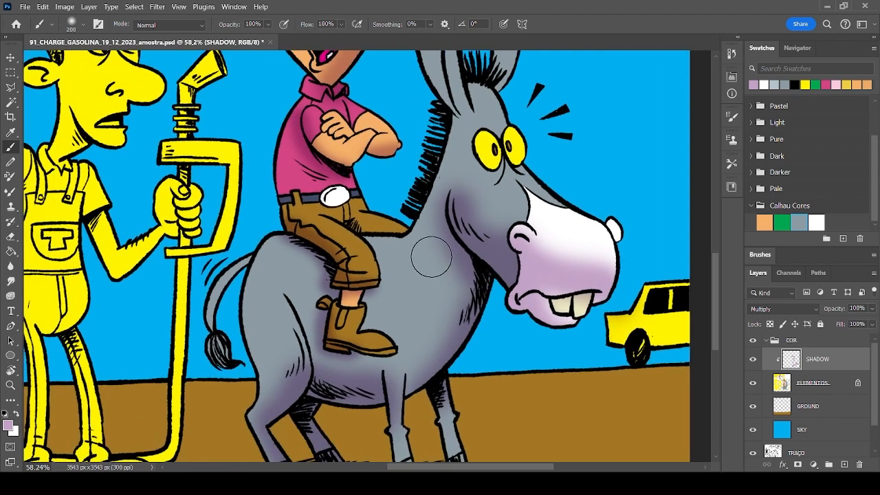
# - Shade the front of the donkey's chest from the neck toward the forelegs, replacing the first stroke
pyautogui.moveTo(452, 279); pyautogui.dragTo(432, 395)
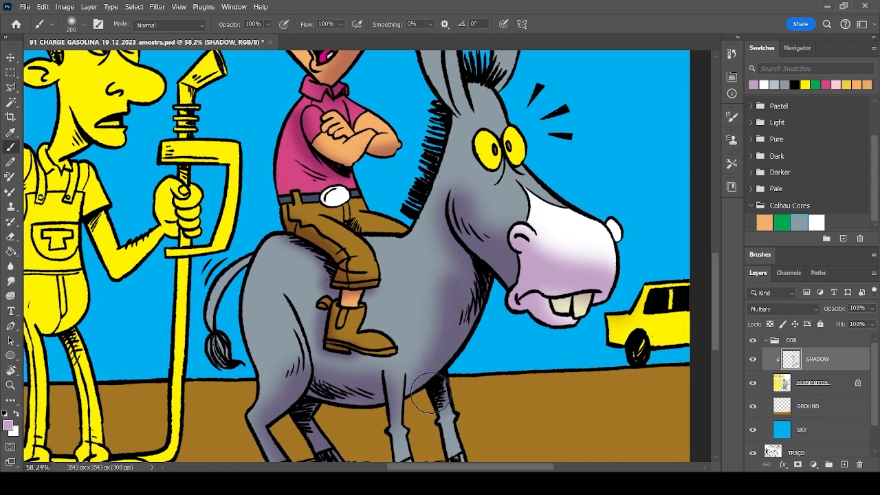
pyautogui.hotkey('ctrl', 'z')
pyautogui.moveTo(462, 254)
pyautogui.mouseDown()
pyautogui.moveTo(454, 356)
pyautogui.moveTo(410, 411)
pyautogui.mouseUp()
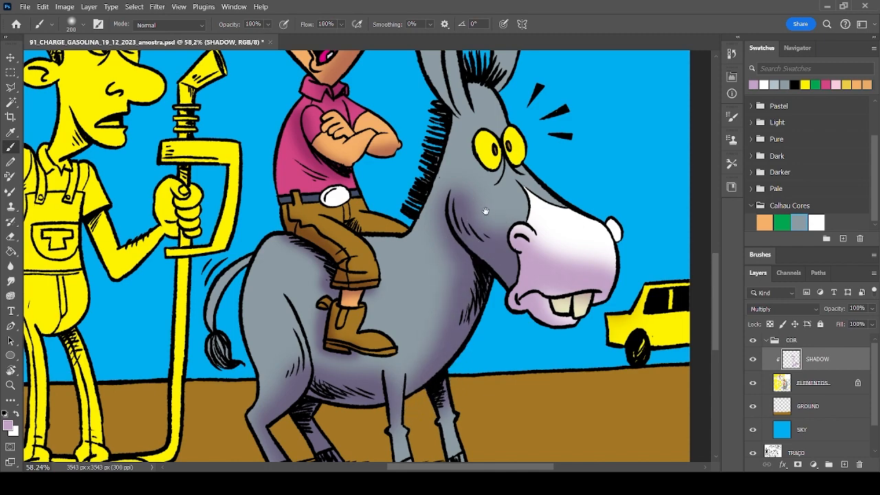
pyautogui.moveTo(472, 236); pyautogui.dragTo(429, 291)
pyautogui.moveTo(392, 236); pyautogui.dragTo(457, 192)
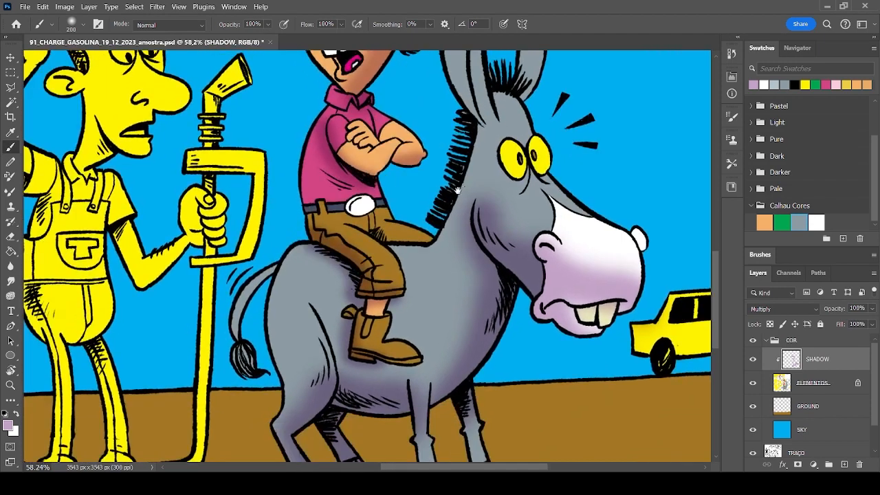
# - Shade the rear contour of the donkey's rump down to the hind leg, undoing and repainting the stroke until it fits
pyautogui.moveTo(263, 390); pyautogui.dragTo(276, 322)
pyautogui.moveTo(273, 242)
pyautogui.mouseDown()
pyautogui.moveTo(272, 324)
pyautogui.moveTo(289, 351)
pyautogui.mouseUp()
pyautogui.hotkey('ctrl', 'z')
pyautogui.moveTo(285, 247)
pyautogui.mouseDown()
pyautogui.moveTo(302, 342)
pyautogui.moveTo(281, 373)
pyautogui.mouseUp()
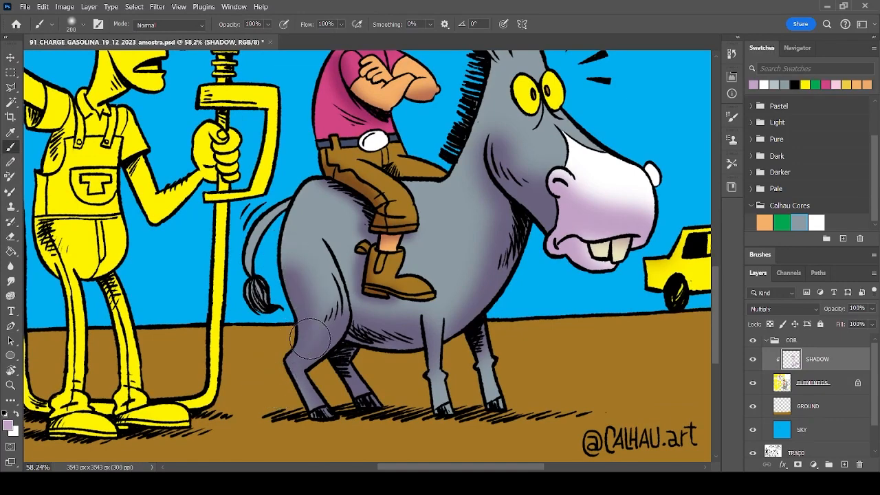
pyautogui.hotkey('ctrl', 'z')
pyautogui.moveTo(281, 294)
pyautogui.mouseDown()
pyautogui.moveTo(289, 360)
pyautogui.moveTo(313, 409)
pyautogui.mouseUp()
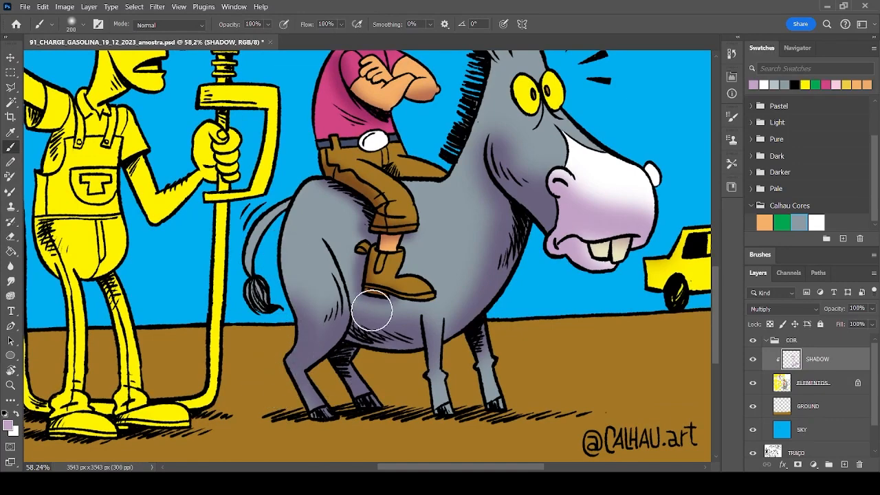
# - Deepen the soft shadow along the underside of the man's straw hat brim
pyautogui.moveTo(370, 242)
pyautogui.mouseDown()
pyautogui.moveTo(277, 327)
pyautogui.moveTo(335, 316)
pyautogui.mouseUp()
pyautogui.moveTo(348, 151); pyautogui.dragTo(356, 272)
pyautogui.moveTo(374, 180); pyautogui.dragTo(377, 293)
pyautogui.moveTo(410, 215); pyautogui.dragTo(412, 240)
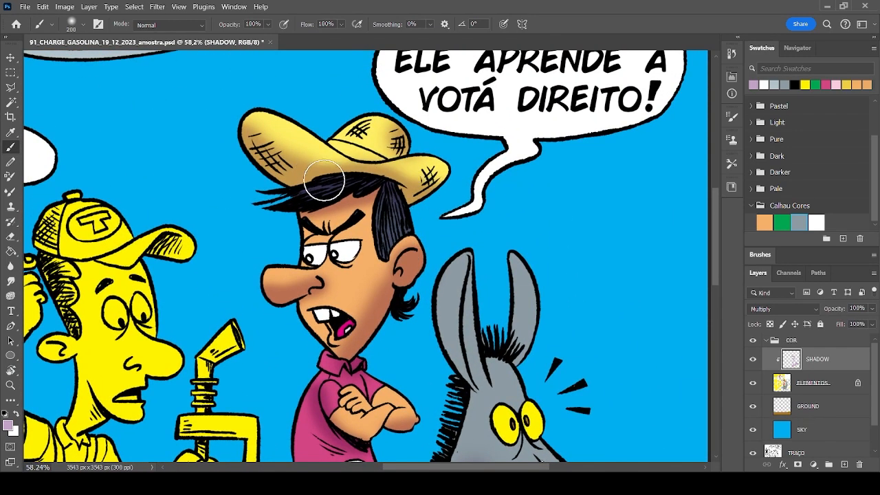
pyautogui.moveTo(321, 177); pyautogui.dragTo(234, 128)
pyautogui.moveTo(346, 264); pyautogui.dragTo(356, 182)
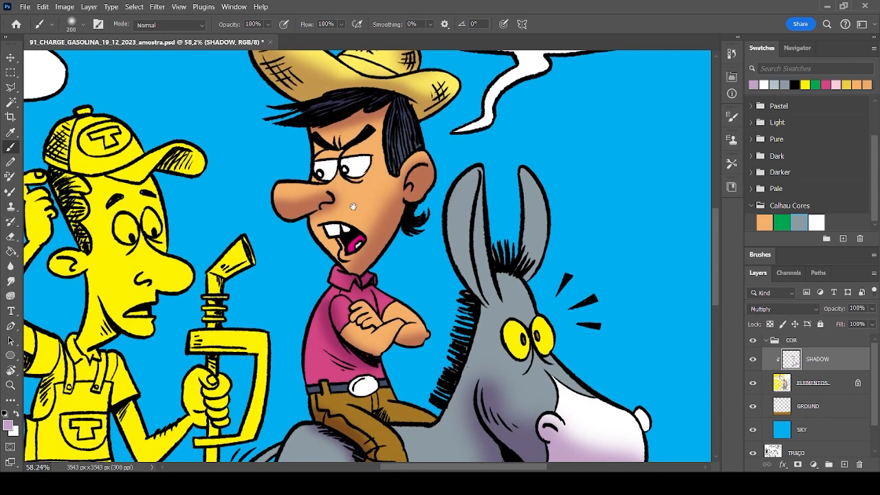
# - Add soft shadow at the base of the donkey's neck and along both forelegs
pyautogui.moveTo(392, 282); pyautogui.dragTo(425, 154)
pyautogui.moveTo(437, 287); pyautogui.dragTo(431, 216)
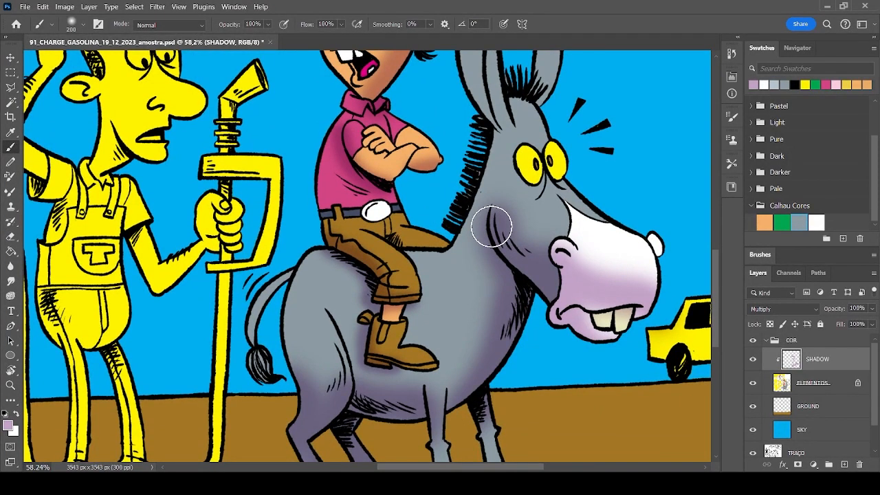
pyautogui.moveTo(372, 272); pyautogui.dragTo(390, 176)
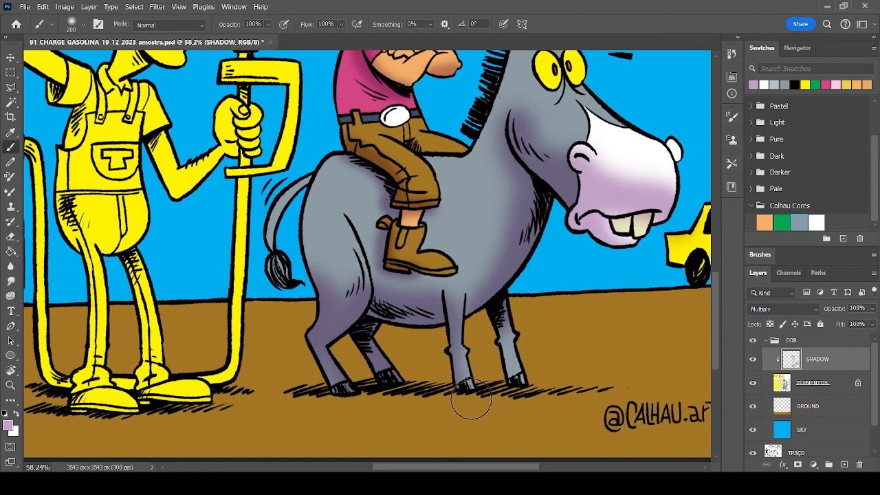
pyautogui.scroll(4, 505, 385)
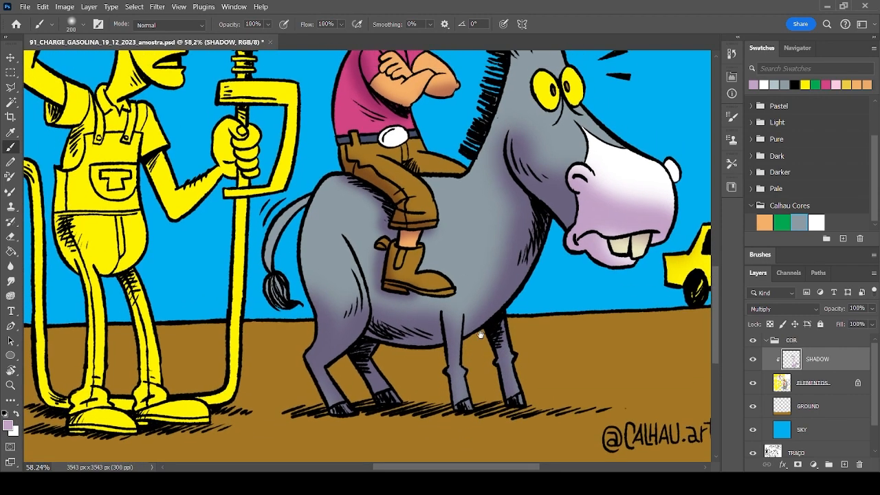
# - Check the man's shading and deepen the shadow on the donkey's chest behind the jaw
pyautogui.moveTo(450, 184); pyautogui.dragTo(464, 291)
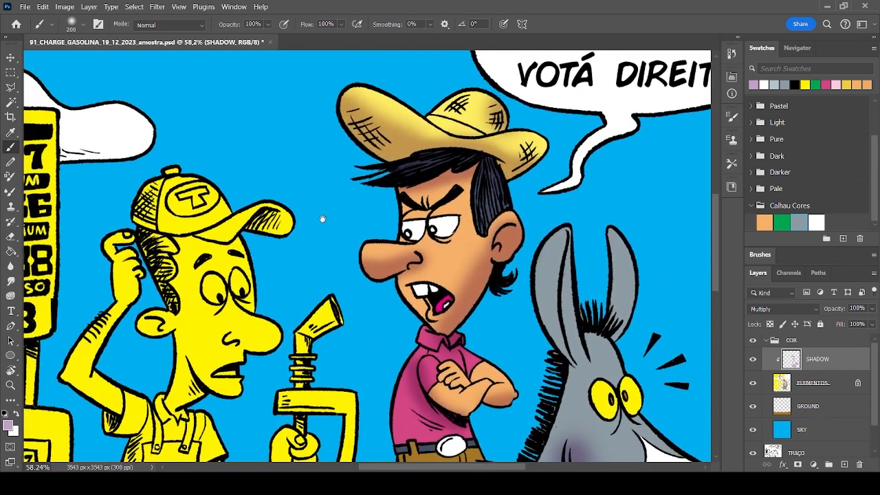
pyautogui.moveTo(305, 225); pyautogui.dragTo(381, 225)
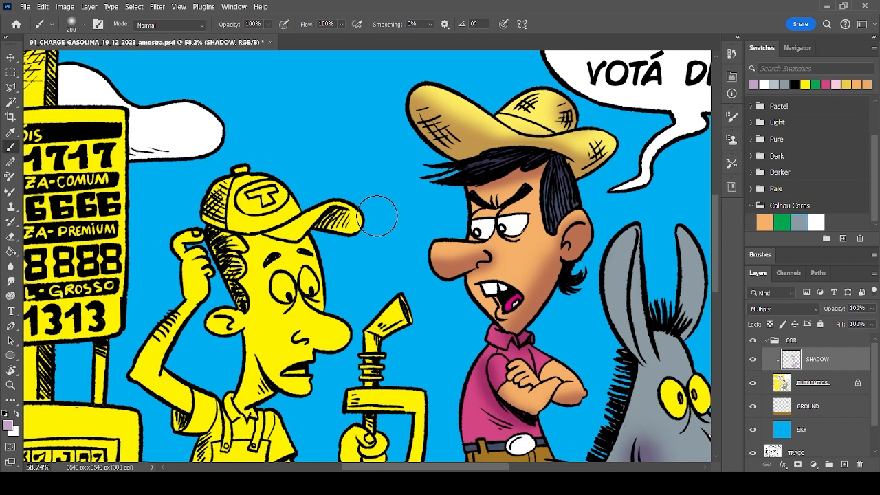
pyautogui.hscroll(4, 377, 216)
pyautogui.scroll(-1, 377, 216)
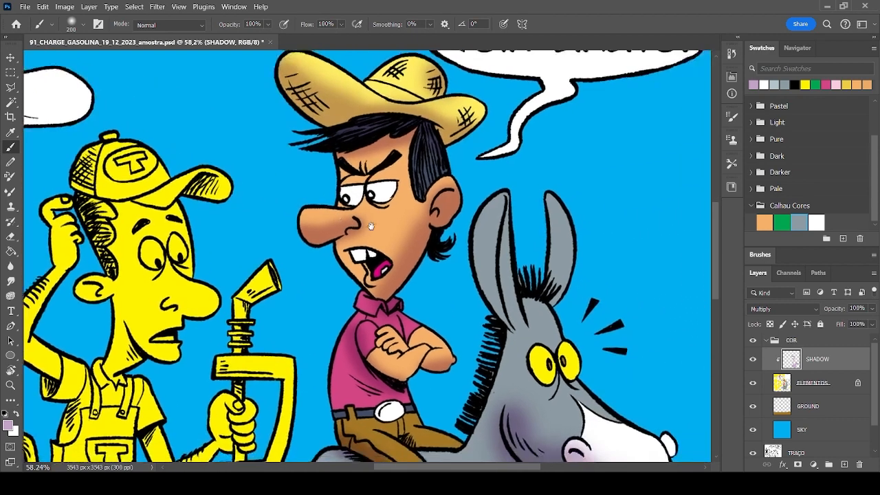
pyautogui.moveTo(430, 253); pyautogui.dragTo(385, 204)
pyautogui.moveTo(444, 272)
pyautogui.mouseDown()
pyautogui.moveTo(447, 245)
pyautogui.moveTo(473, 302)
pyautogui.moveTo(475, 394)
pyautogui.moveTo(467, 355)
pyautogui.mouseUp()
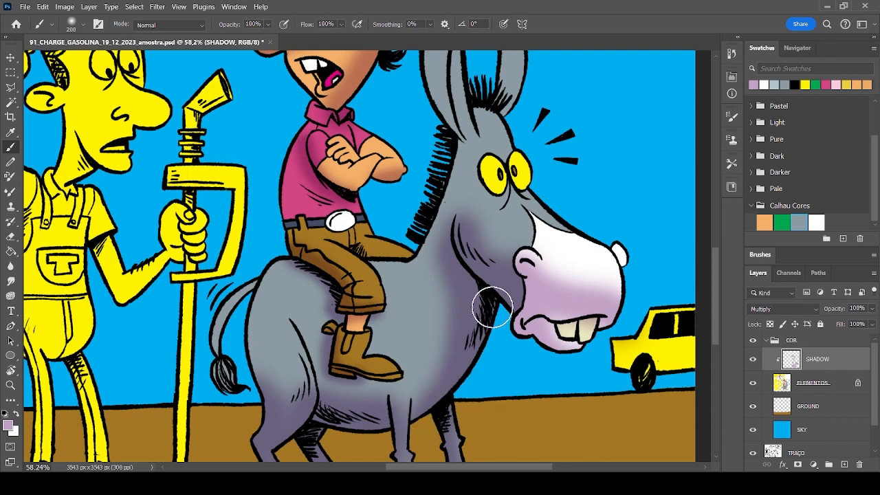
pyautogui.moveTo(463, 401)
pyautogui.mouseDown()
pyautogui.moveTo(486, 302)
pyautogui.moveTo(532, 340)
pyautogui.mouseUp()
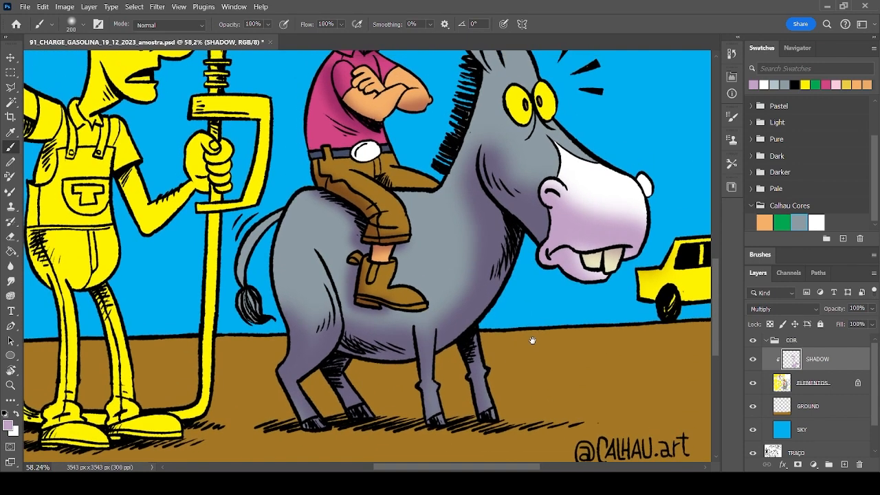
# - Reinforce the shadow on the donkey's lower haunch around the top of the hind leg
pyautogui.moveTo(309, 301); pyautogui.dragTo(346, 391)
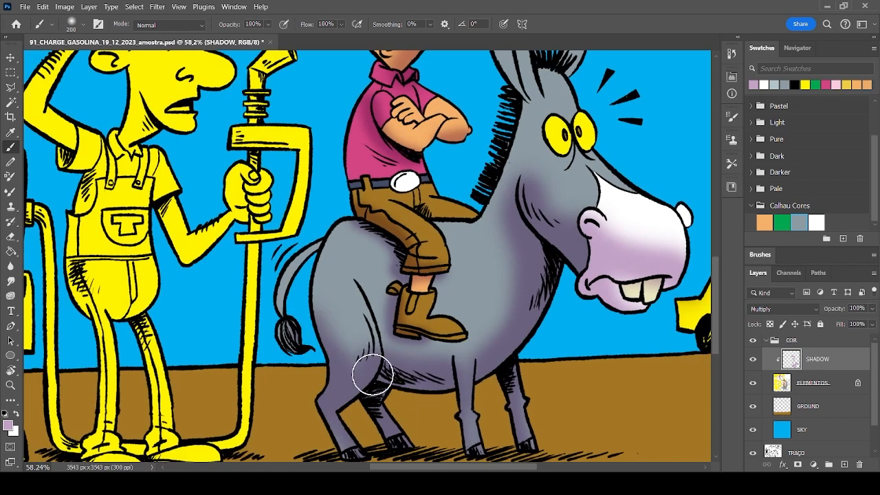
pyautogui.moveTo(325, 351); pyautogui.dragTo(341, 352)
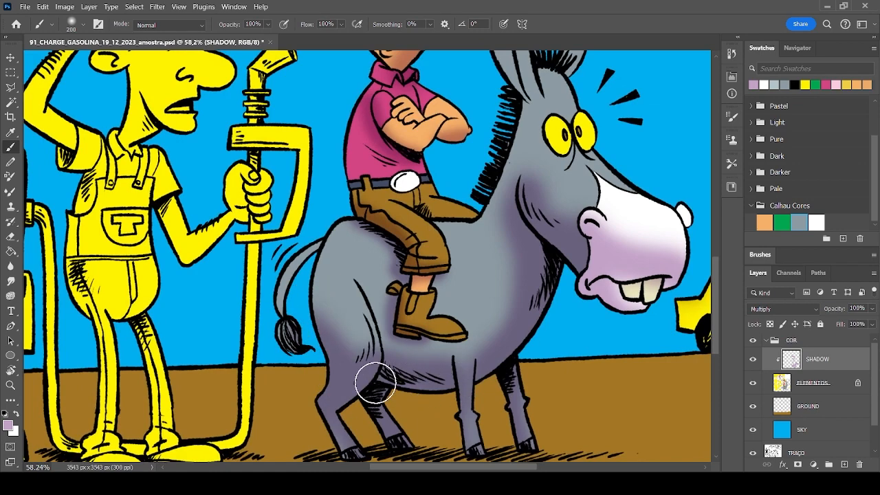
pyautogui.moveTo(316, 251); pyautogui.dragTo(257, 288)
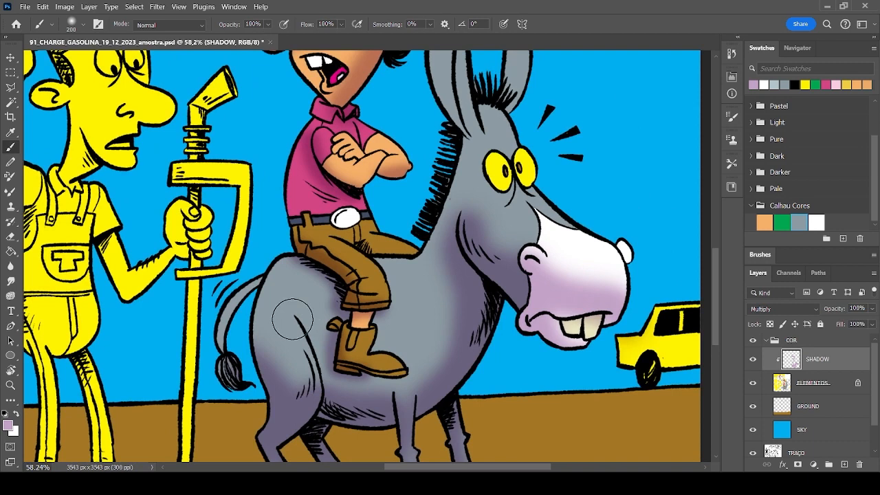
pyautogui.moveTo(348, 288); pyautogui.dragTo(424, 257)
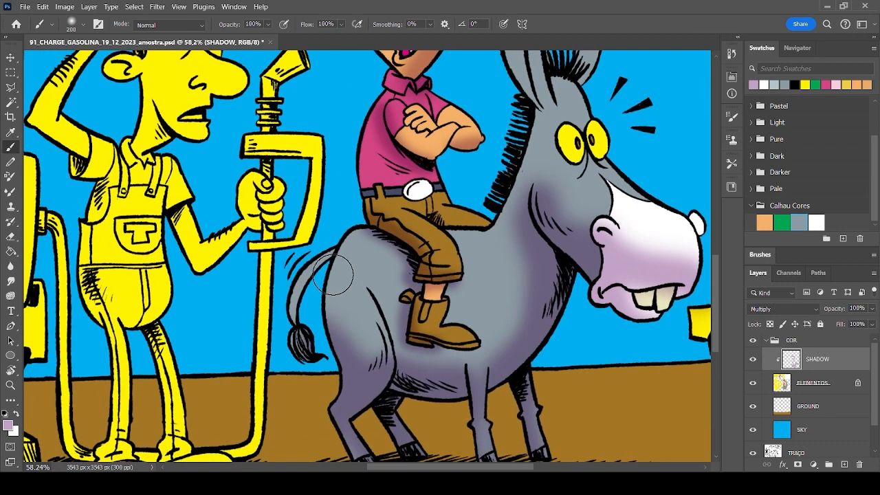
# - Reduce the brush to 90 px and shade the donkey's tail down to its tuft
pyautogui.press('[')
pyautogui.press('[')
pyautogui.press('[')
pyautogui.press('[')
pyautogui.press('[')
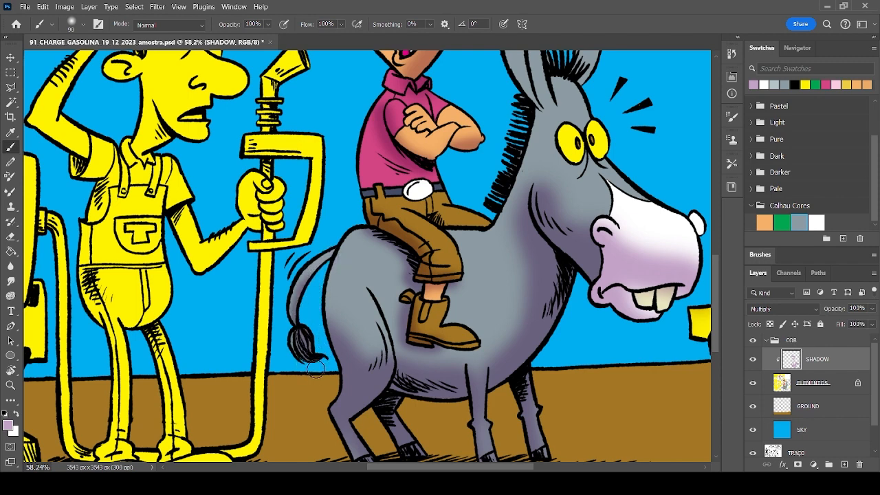
pyautogui.moveTo(391, 312); pyautogui.dragTo(290, 360)
pyautogui.moveTo(412, 214); pyautogui.dragTo(366, 312)
# - Reduce the brush to 50 px, switch the Polygonal Lasso to the freehand Lasso and return to the Brush
pyautogui.press('[')
pyautogui.press('[')
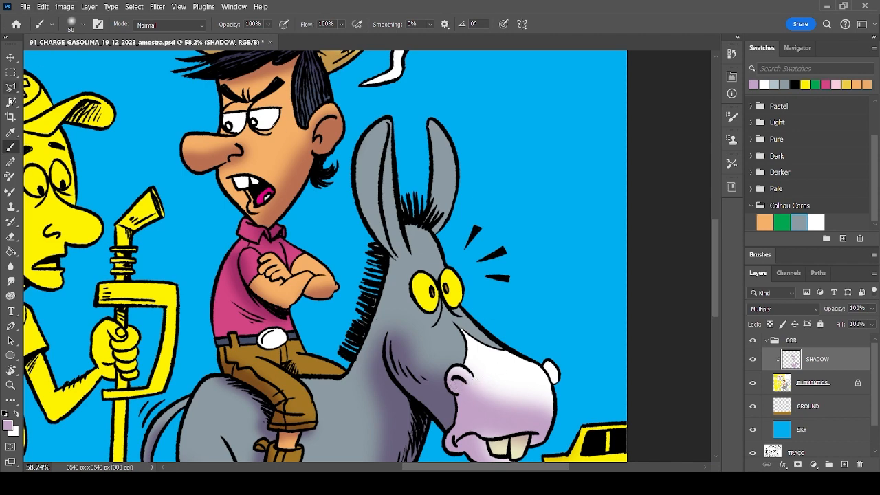
pyautogui.hscroll(-3, 370, 238)
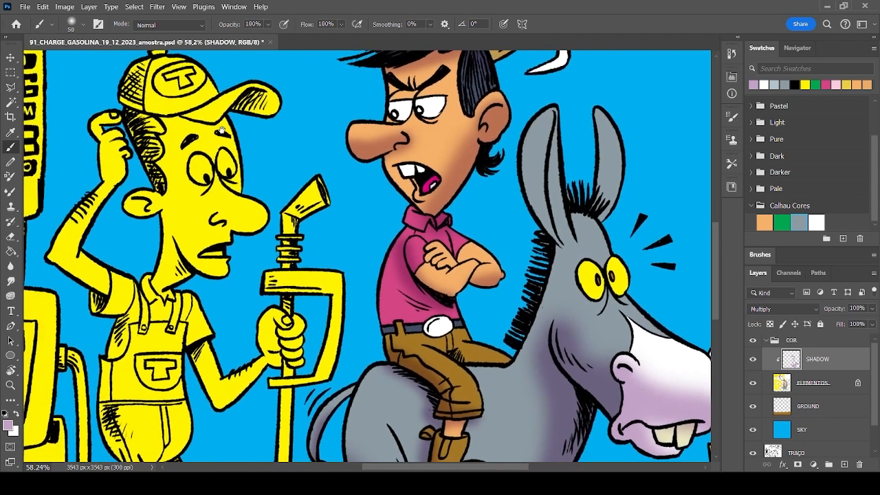
pyautogui.click(11, 87)
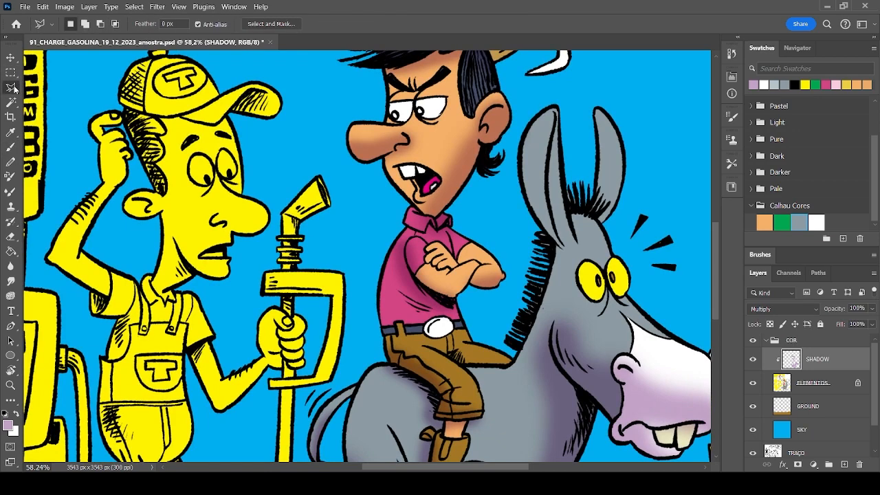
pyautogui.click(45, 94)
pyautogui.moveTo(541, 164); pyautogui.dragTo(425, 116)
pyautogui.press('b')
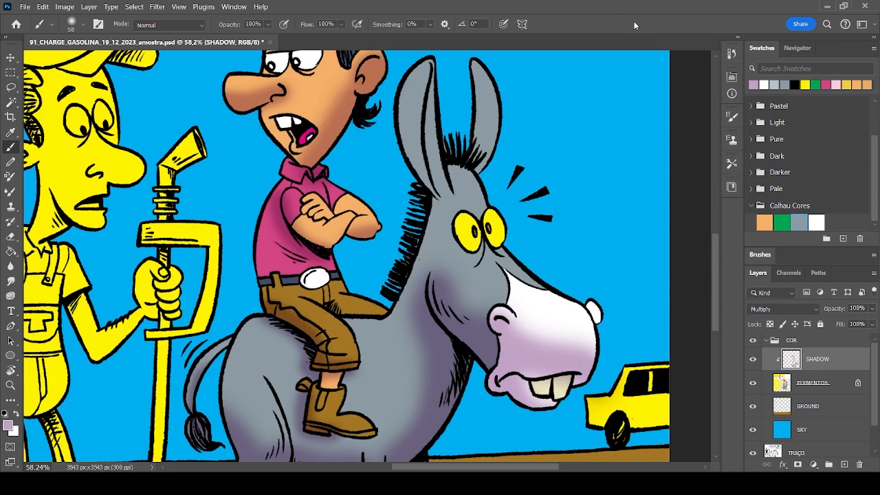
# - Enlarge the brush to 70 px and shade along the rider's far thigh where it meets the base of the donkey's neck
pyautogui.moveTo(377, 222); pyautogui.dragTo(422, 167)
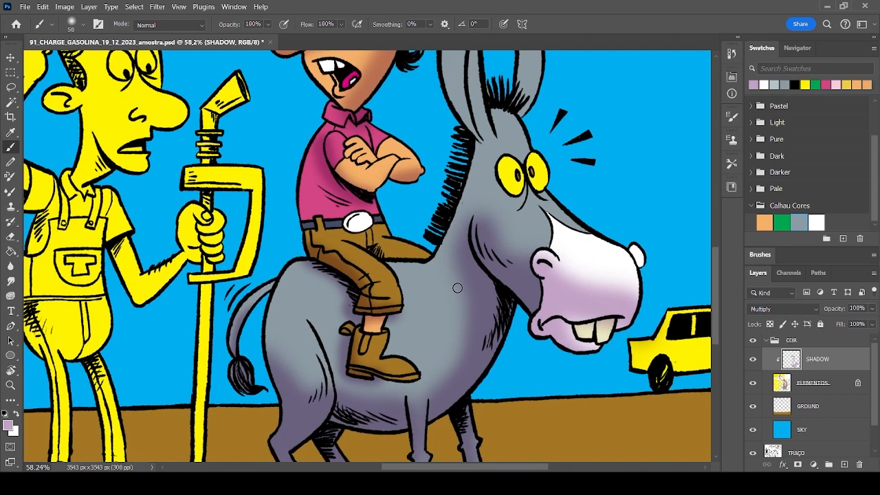
pyautogui.press(']')
pyautogui.press(']')
pyautogui.press('[')
pyautogui.press('[')
pyautogui.moveTo(366, 246); pyautogui.dragTo(435, 263)
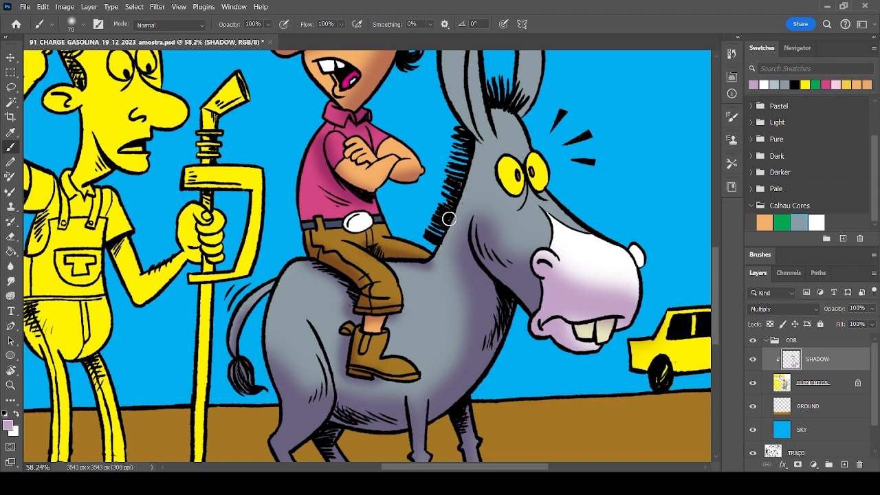
pyautogui.moveTo(445, 201); pyautogui.dragTo(447, 229)
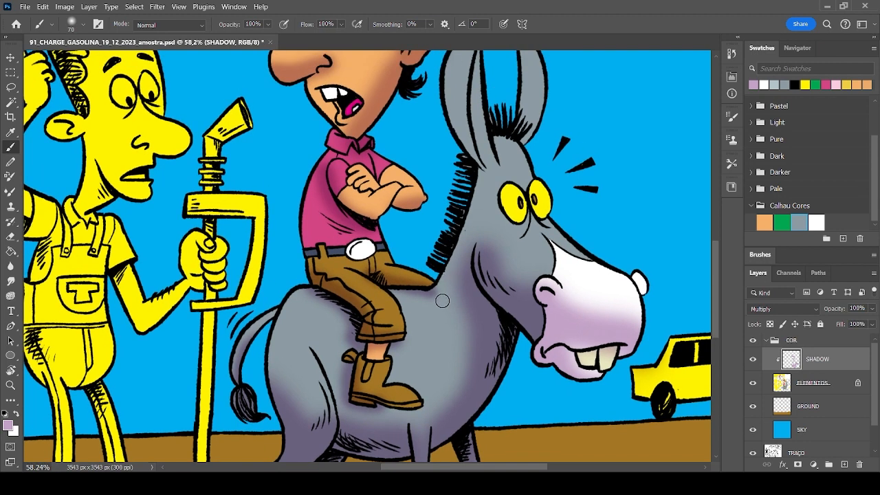
pyautogui.press('e')
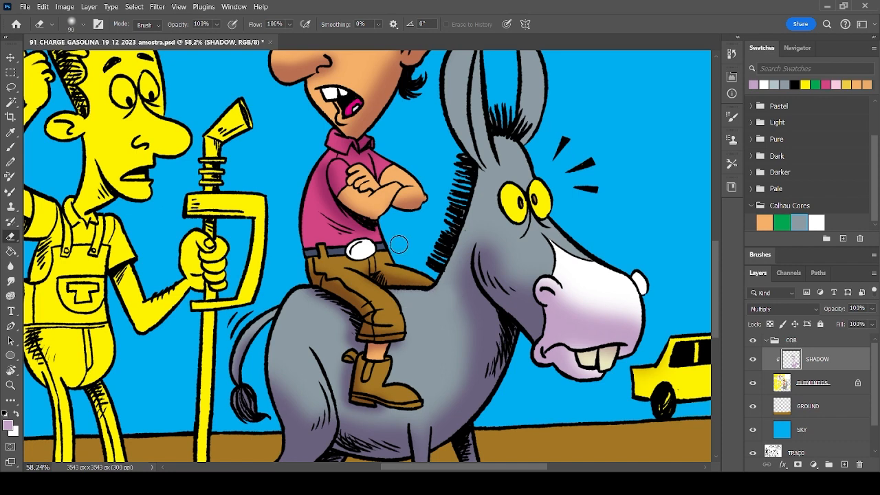
pyautogui.press('b')
pyautogui.moveTo(452, 315); pyautogui.dragTo(501, 209)
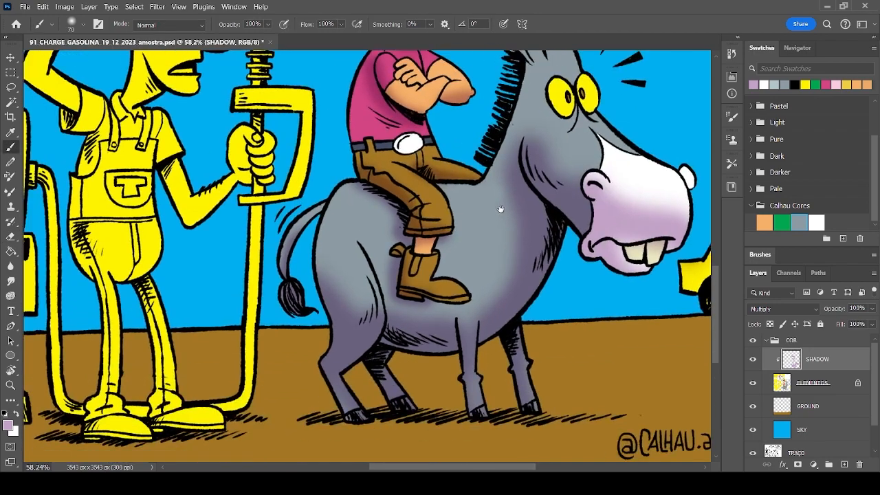
# - Enlarge the brush up to 300 px and shade the donkey's teeth and the lower body of the yellow car behind it
pyautogui.scroll(-5, 542, 241)
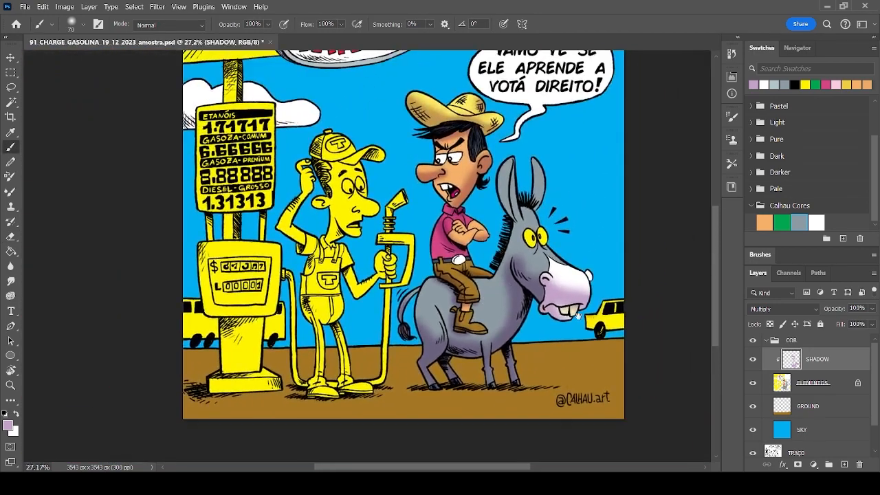
pyautogui.scroll(3, 572, 301)
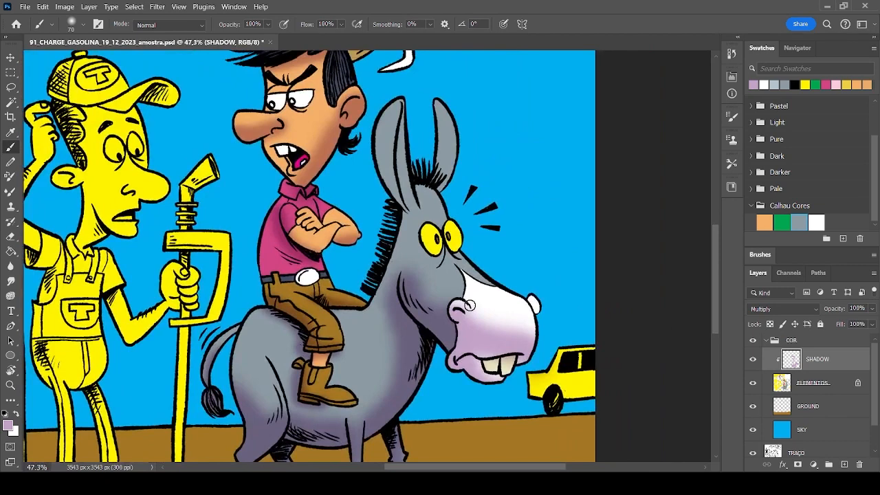
pyautogui.press(']')
pyautogui.press(']')
pyautogui.press(']')
pyautogui.press(']')
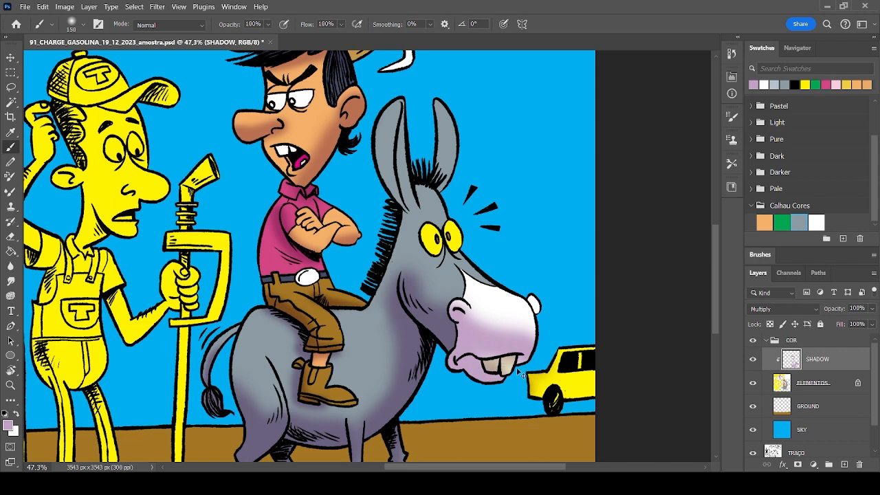
pyautogui.press(']')
pyautogui.press(']')
pyautogui.press(']')
pyautogui.press(']')
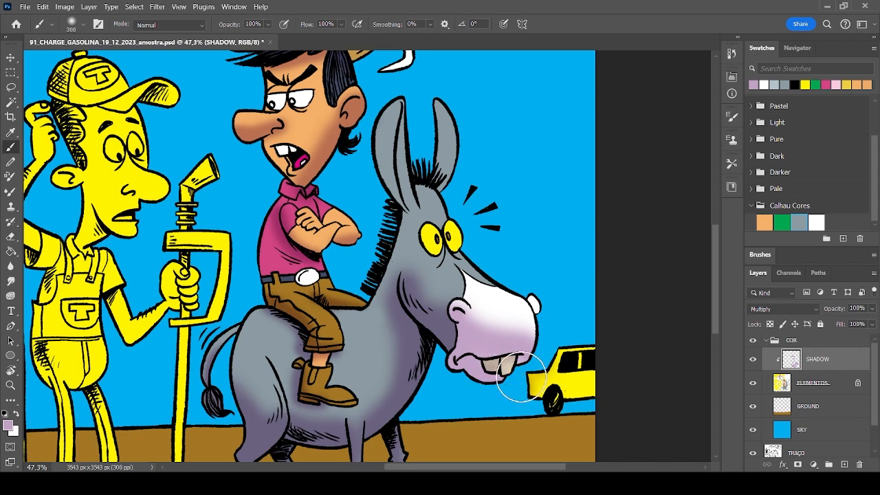
pyautogui.moveTo(514, 340); pyautogui.dragTo(453, 224)
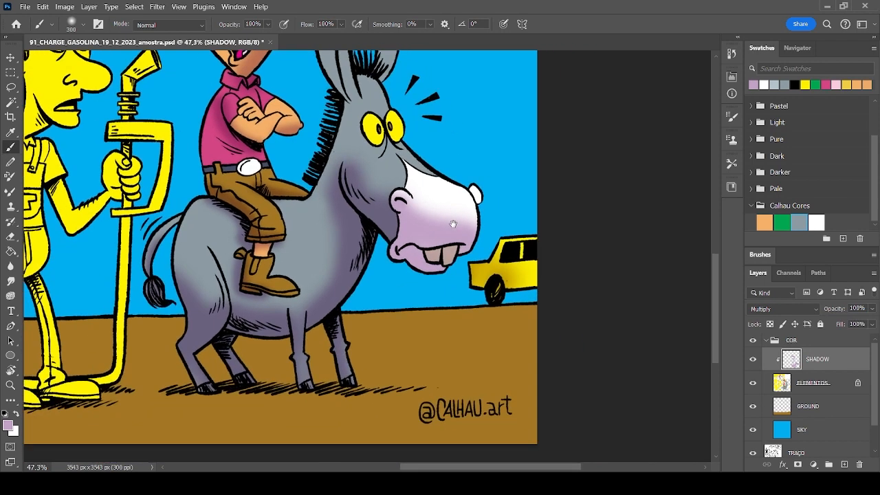
# - Review the man and donkey, comparing the drawing with and without the SHADOW layer
pyautogui.moveTo(319, 208); pyautogui.dragTo(442, 286)
pyautogui.moveTo(394, 270); pyautogui.dragTo(415, 375)
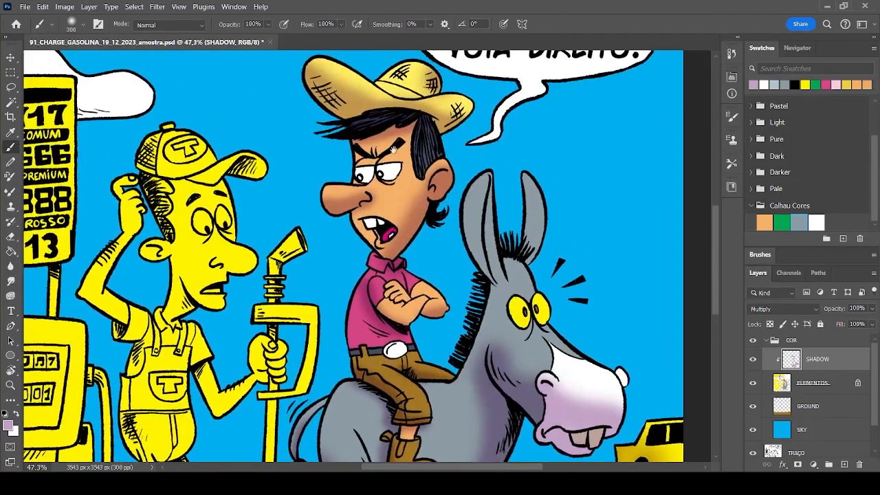
pyautogui.moveTo(378, 75); pyautogui.dragTo(399, 142)
pyautogui.moveTo(434, 288); pyautogui.dragTo(307, 90)
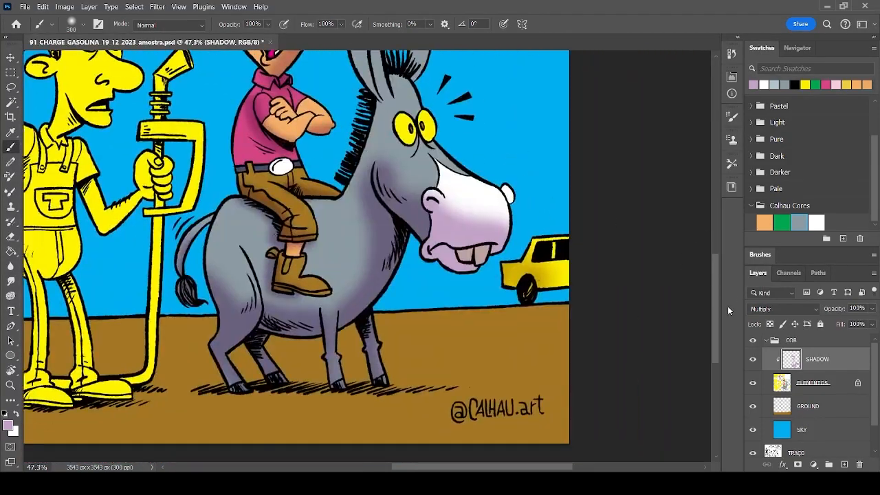
pyautogui.click(754, 363)
pyautogui.click(754, 364)
pyautogui.moveTo(421, 159); pyautogui.dragTo(513, 356)
pyautogui.moveTo(497, 258); pyautogui.dragTo(562, 178)
pyautogui.hotkey('ctrl', '-')
pyautogui.hotkey('ctrl', '-')
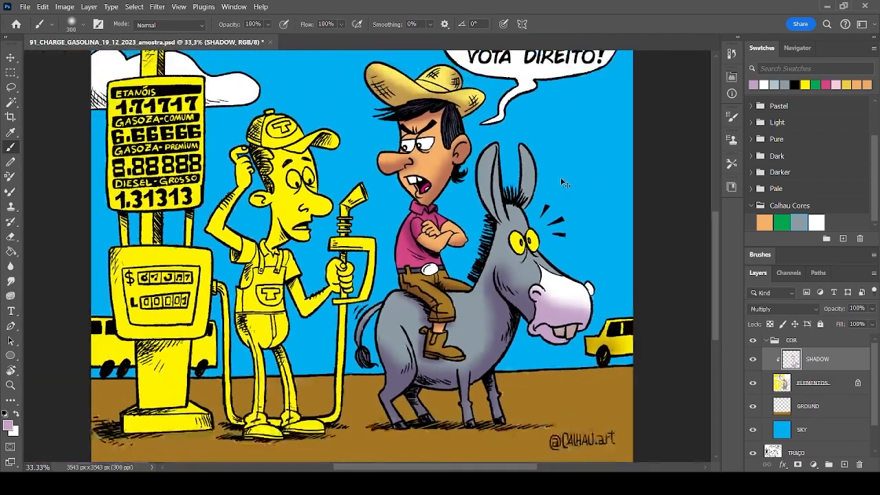
pyautogui.hotkey('ctrl', '+')
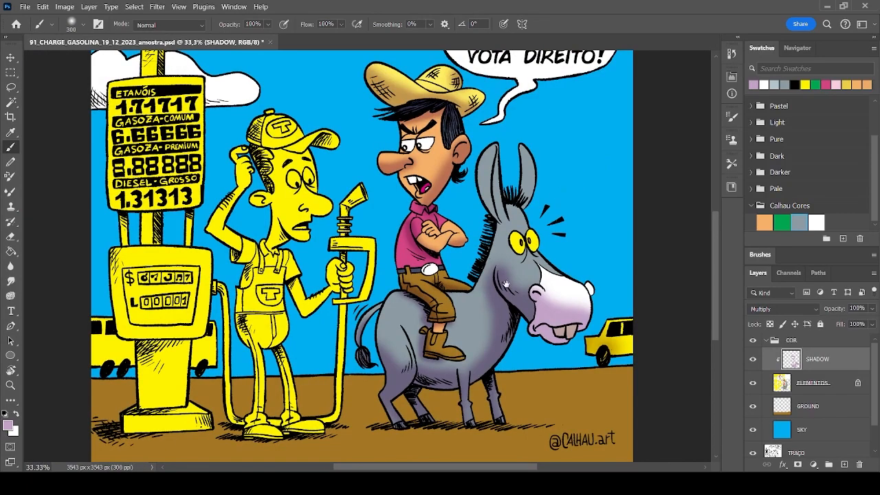
pyautogui.moveTo(507, 284); pyautogui.dragTo(501, 214)
pyautogui.moveTo(465, 237)
pyautogui.mouseDown()
pyautogui.moveTo(458, 298)
pyautogui.moveTo(465, 229)
pyautogui.mouseUp()
pyautogui.moveTo(566, 221); pyautogui.dragTo(573, 245)
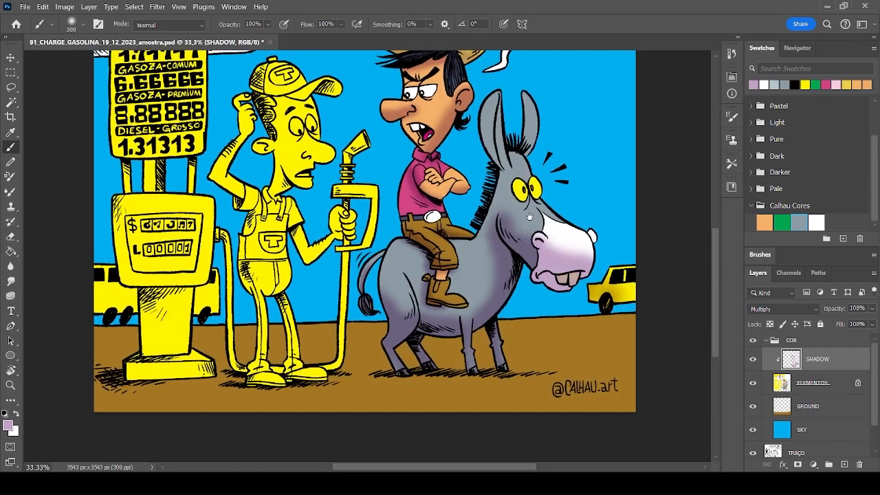
# - Add a new layer above GROUND, name it SHADOW and clip it to GROUND
pyautogui.click(799, 409)
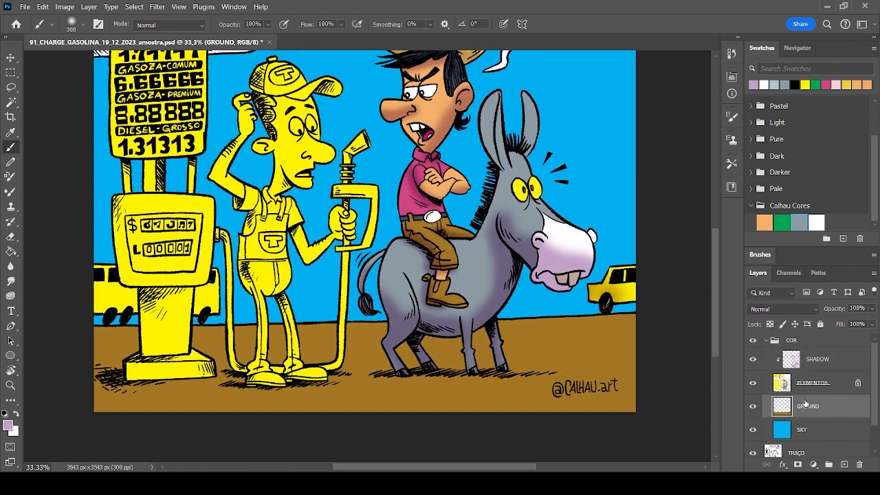
pyautogui.scroll(2, 658, 305)
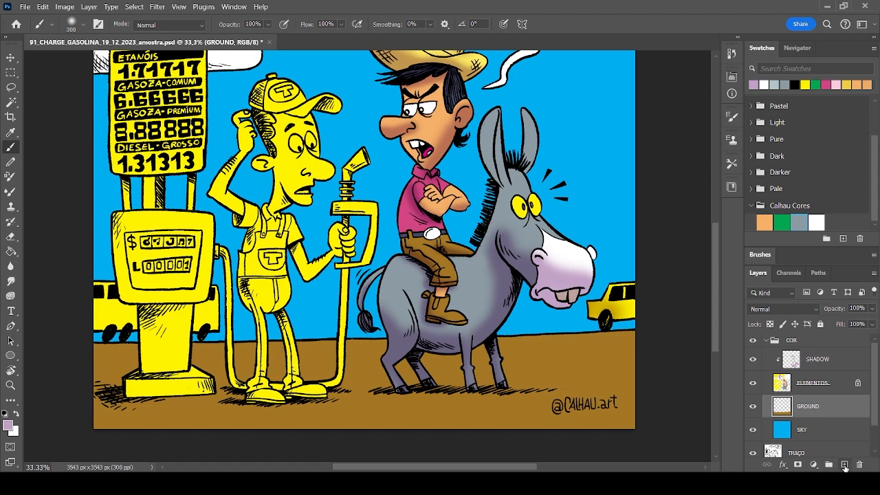
pyautogui.click(845, 465)
pyautogui.doubleClick(801, 406)
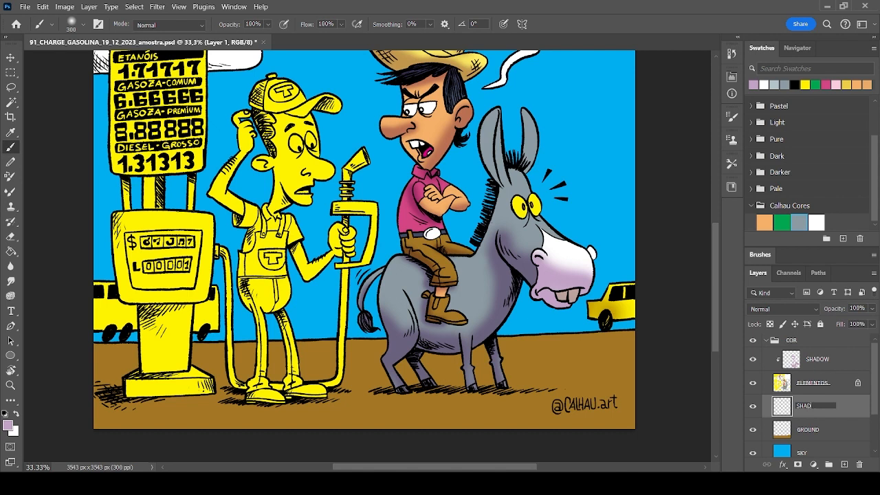
pyautogui.press('Return')
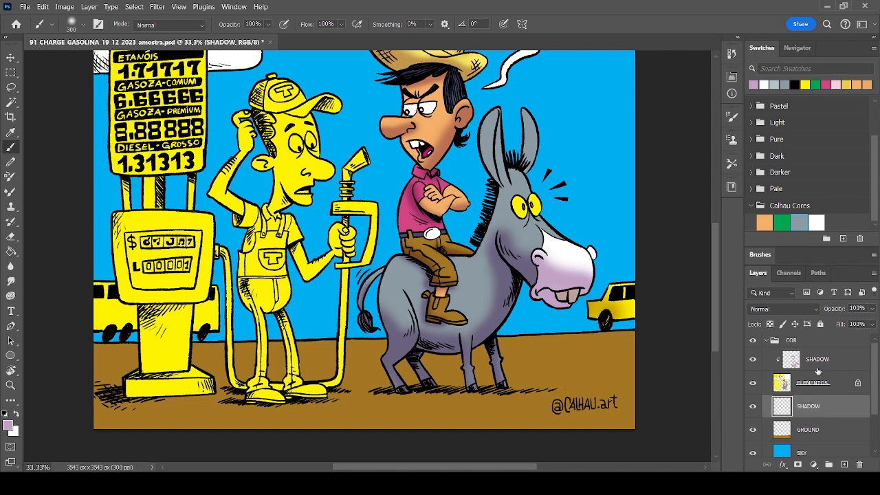
pyautogui.keyDown('alt'); pyautogui.click(792, 416); pyautogui.keyUp('alt')
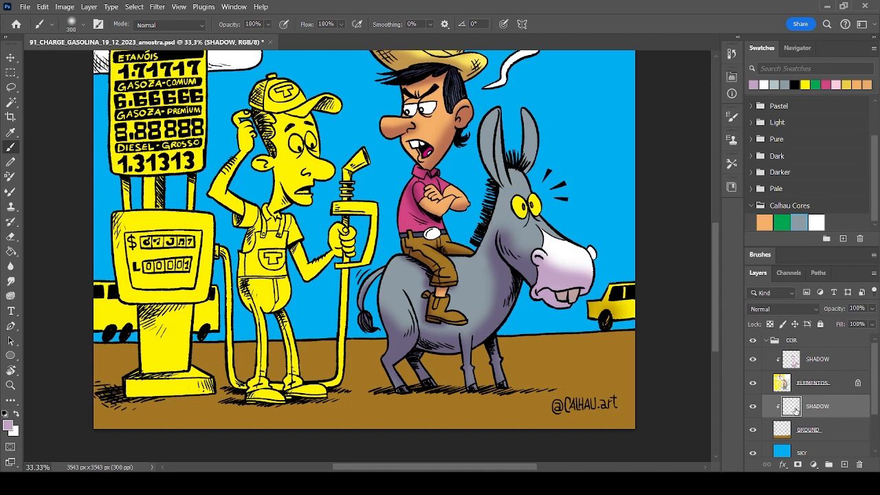
pyautogui.click(788, 431)
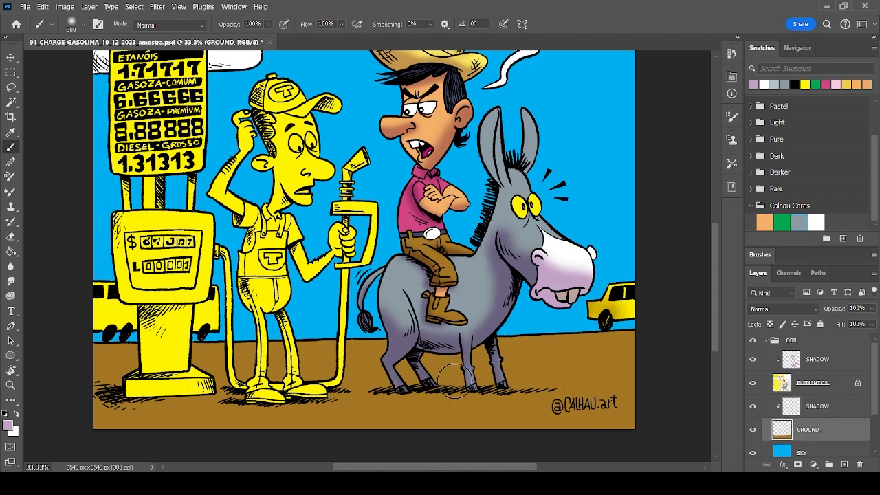
pyautogui.press(']')
pyautogui.press(']')
pyautogui.press('[')
pyautogui.press('[')
pyautogui.moveTo(557, 389); pyautogui.dragTo(411, 392)
pyautogui.hotkey('ctrl', 'z')
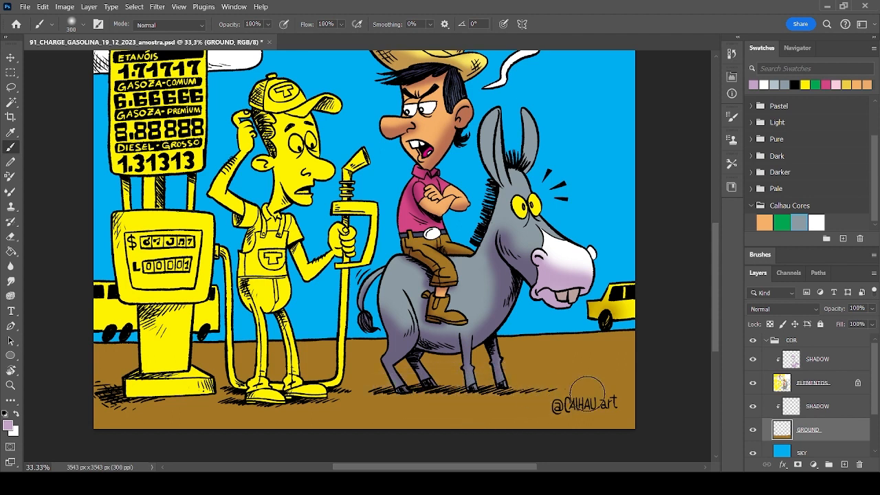
# - Paint a soft purple shadow band on the ground beneath the donkey's hooves on the SHADOW layer clipped to GROUND
pyautogui.click(761, 407)
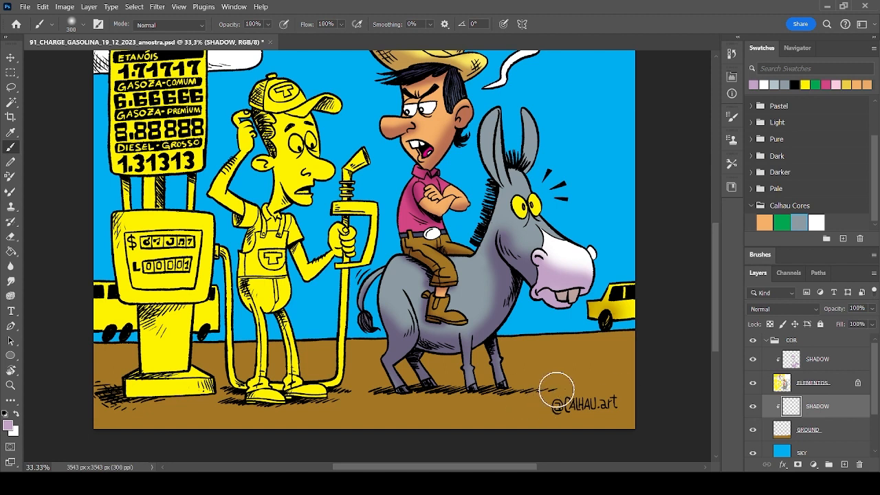
pyautogui.moveTo(553, 388); pyautogui.dragTo(364, 396)
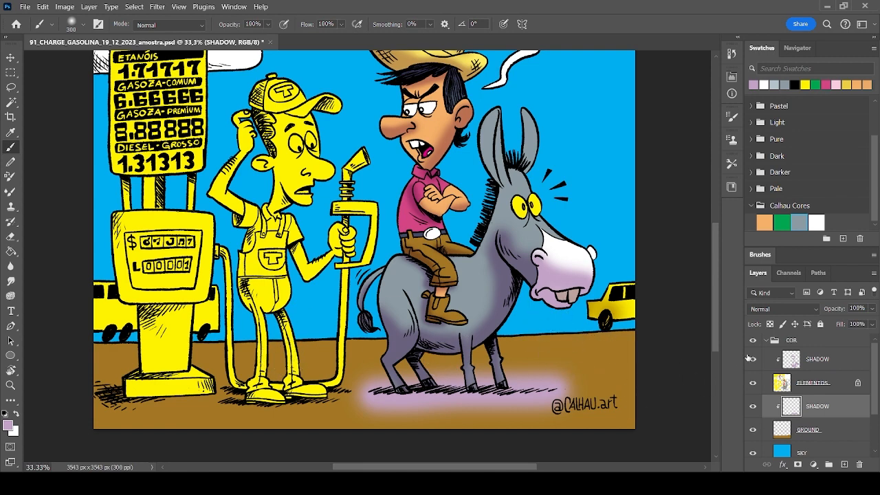
# - Examine the ground shadow with the ELEMENTOS and TRAÇO layers hidden, and restore both layers
pyautogui.click(754, 382)
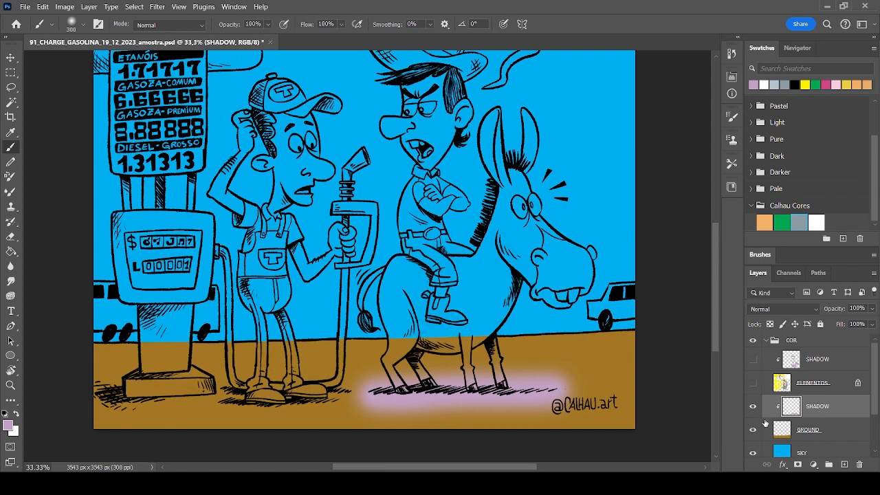
pyautogui.scroll(-2, 796, 421)
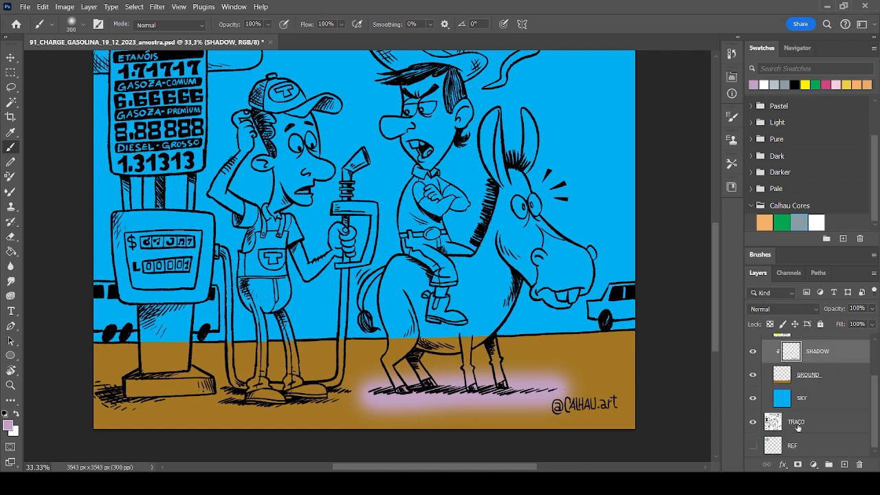
pyautogui.click(753, 422)
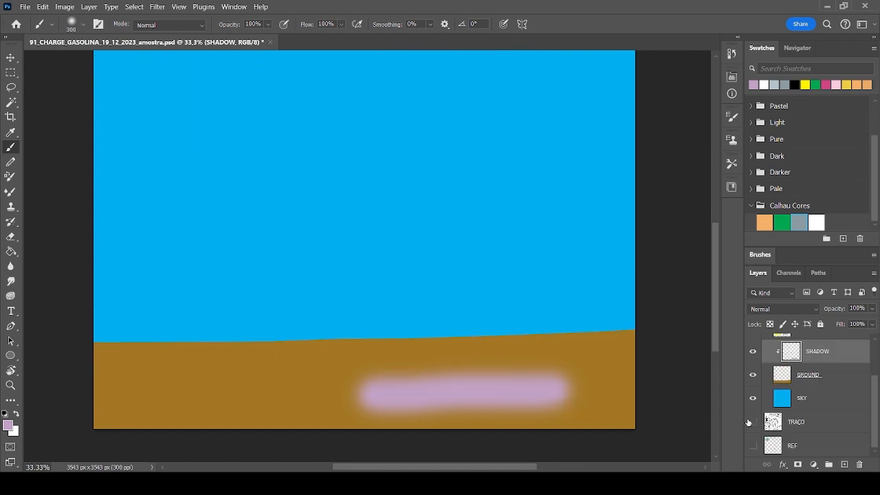
pyautogui.click(752, 421)
pyautogui.scroll(2, 784, 415)
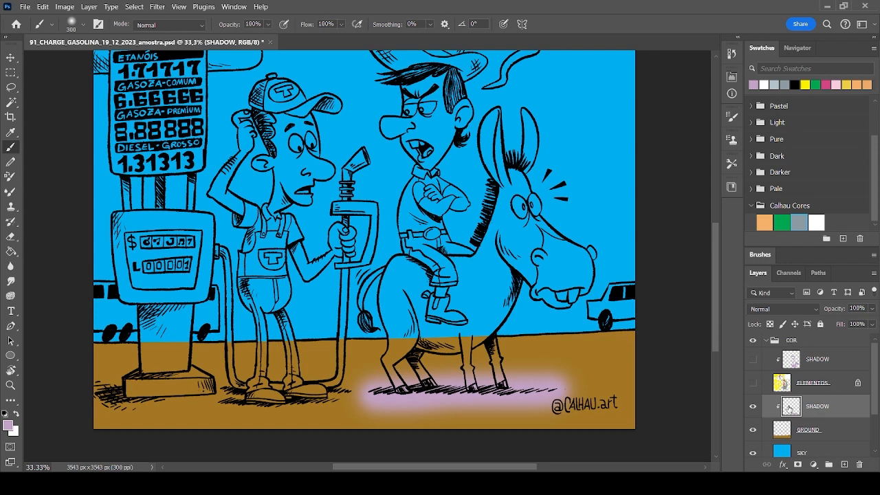
pyautogui.click(753, 382)
pyautogui.click(752, 383)
pyautogui.click(753, 383)
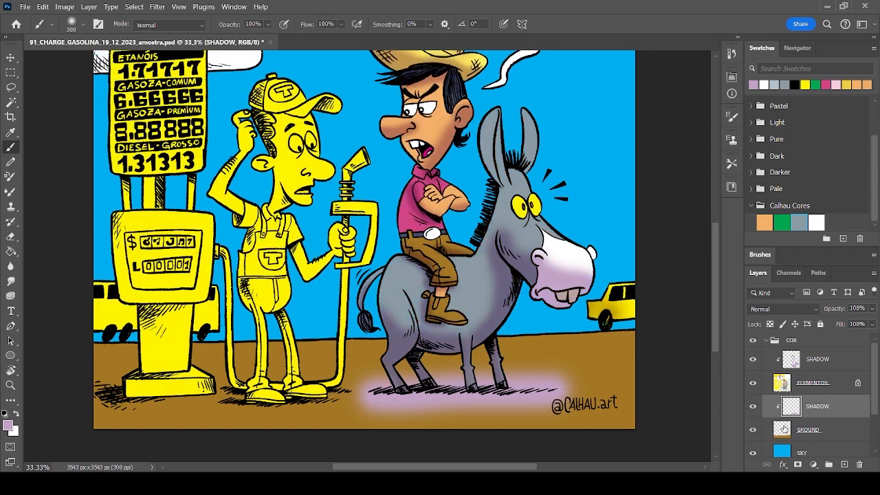
# - Preview other blend modes such as Color Burn on the ground's SHADOW layer and set it to Multiply
pyautogui.click(789, 311)
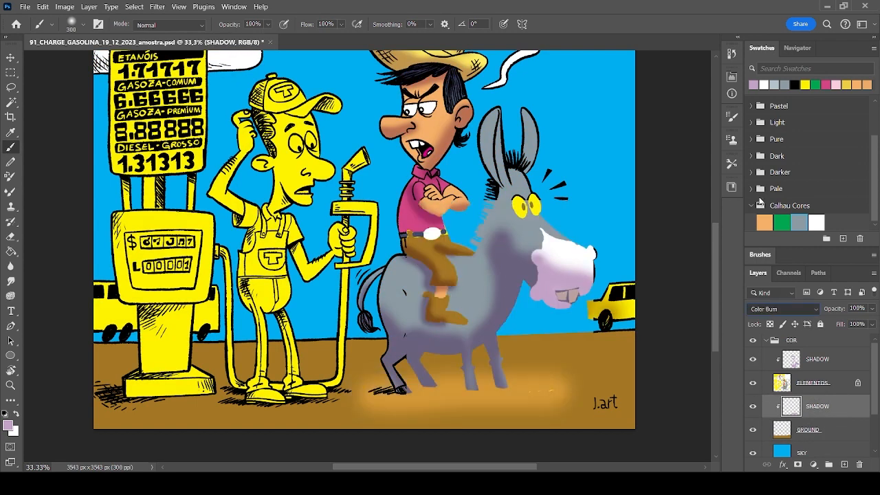
pyautogui.click(845, 404)
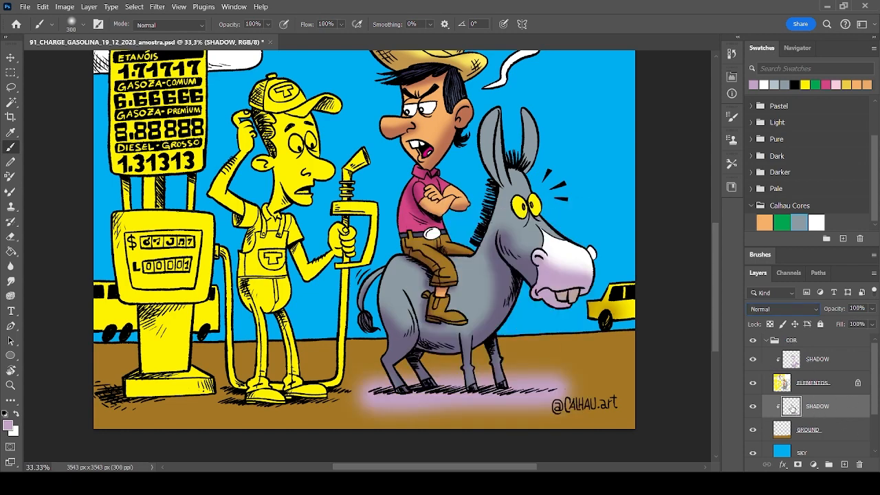
pyautogui.click(753, 407)
pyautogui.click(753, 406)
pyautogui.click(787, 306)
pyautogui.click(764, 188)
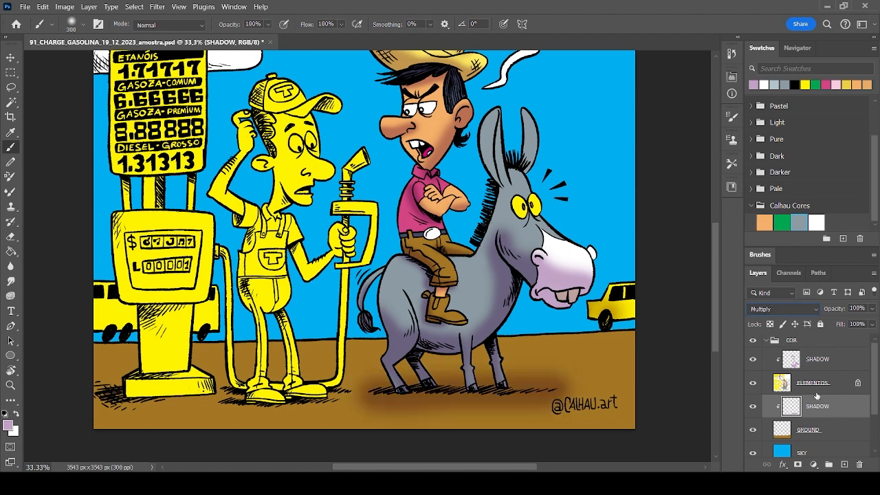
# - Reinforce the ground shadow from the donkey's front hooves toward the signature with the 300 px brush
pyautogui.scroll(-2, 835, 412)
pyautogui.scroll(2, 835, 414)
pyautogui.scroll(2, 542, 394)
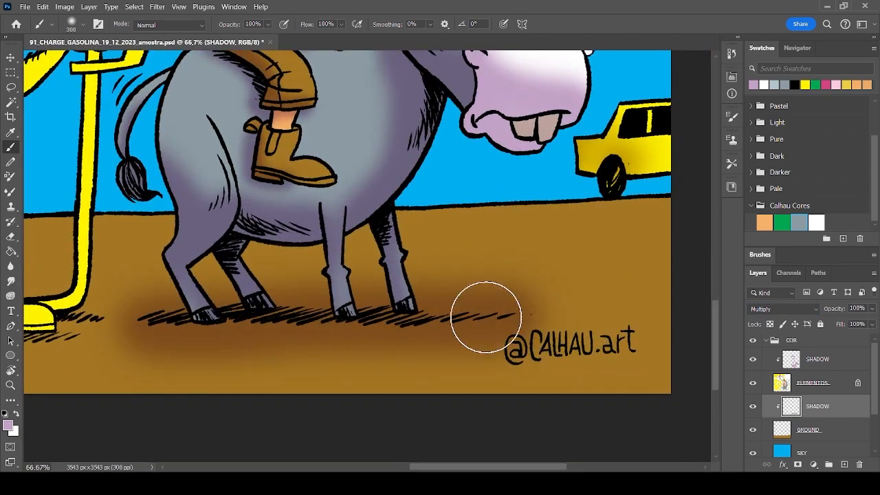
pyautogui.moveTo(426, 308)
pyautogui.mouseDown()
pyautogui.moveTo(568, 299)
pyautogui.moveTo(462, 310)
pyautogui.moveTo(509, 316)
pyautogui.mouseUp()
# - Paint soft ground shadows beneath the attendant's shoes and around the base of the gas pump, redoing the first stroke
pyautogui.moveTo(417, 318); pyautogui.dragTo(305, 320)
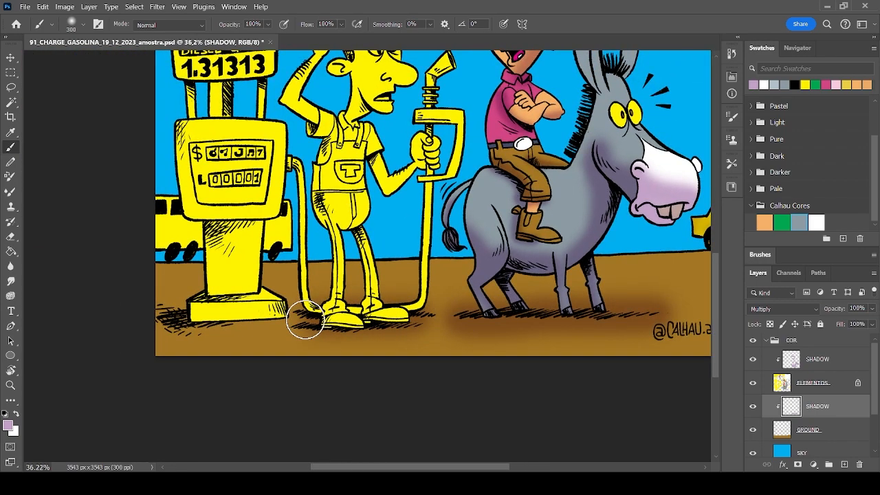
pyautogui.hotkey('ctrl', 'z')
pyautogui.moveTo(444, 323); pyautogui.dragTo(304, 322)
pyautogui.moveTo(246, 300)
pyautogui.mouseDown()
pyautogui.moveTo(298, 326)
pyautogui.moveTo(227, 349)
pyautogui.moveTo(202, 345)
pyautogui.mouseUp()
pyautogui.moveTo(396, 277); pyautogui.dragTo(343, 356)
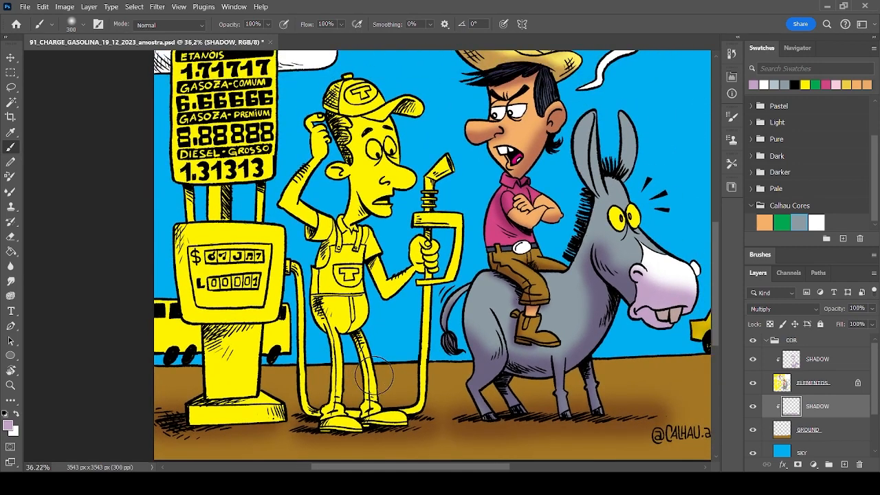
# - Save the layered cartoon file with its new ground shadows
pyautogui.moveTo(414, 240); pyautogui.dragTo(411, 280)
pyautogui.moveTo(485, 239); pyautogui.dragTo(369, 274)
pyautogui.moveTo(388, 190); pyautogui.dragTo(411, 198)
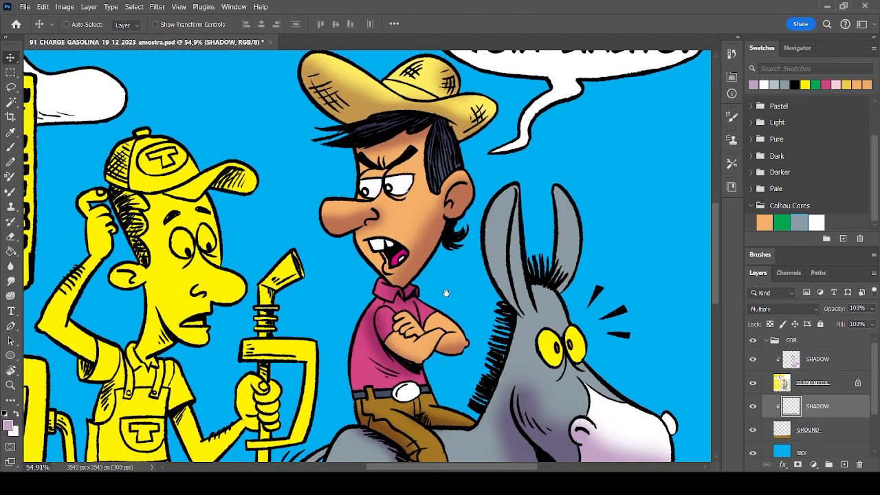
pyautogui.moveTo(446, 293); pyautogui.dragTo(457, 205)
pyautogui.moveTo(479, 171); pyautogui.dragTo(482, 198)
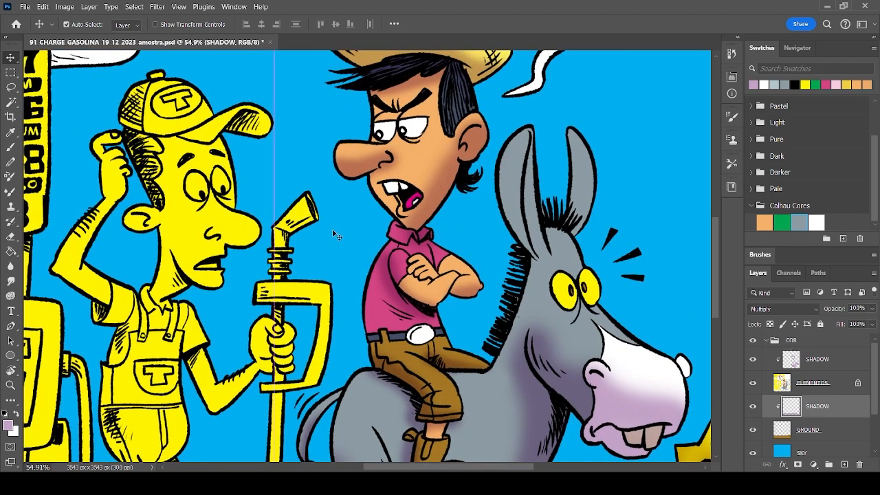
pyautogui.hotkey('ctrl', 's')
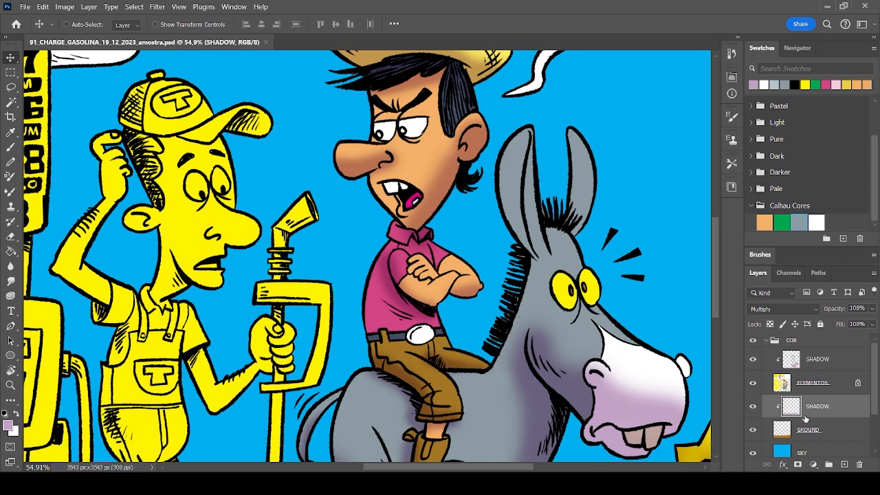
# - Examine the layer stack from the COR group down to the TRAÇO and REF layers
pyautogui.scroll(-2, 807, 419)
pyautogui.scroll(2, 809, 413)
pyautogui.scroll(-2, 811, 402)
pyautogui.scroll(2, 809, 394)
pyautogui.scroll(-2, 832, 412)
pyautogui.scroll(2, 812, 447)
pyautogui.scroll(-2, 845, 418)
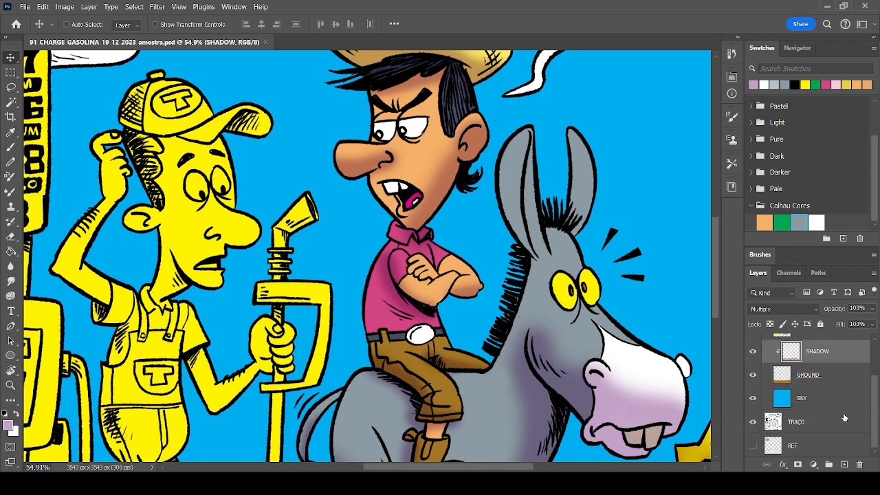
pyautogui.scroll(2, 835, 406)
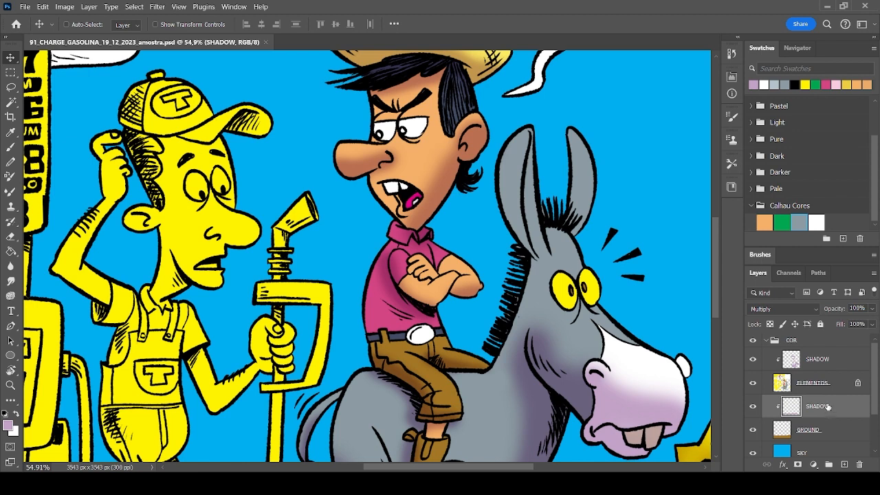
# - Make the ELEMENTOS layer active, and switch to the SKY layer by picking the blue background beneath the donkey's muzzle
pyautogui.click(831, 386)
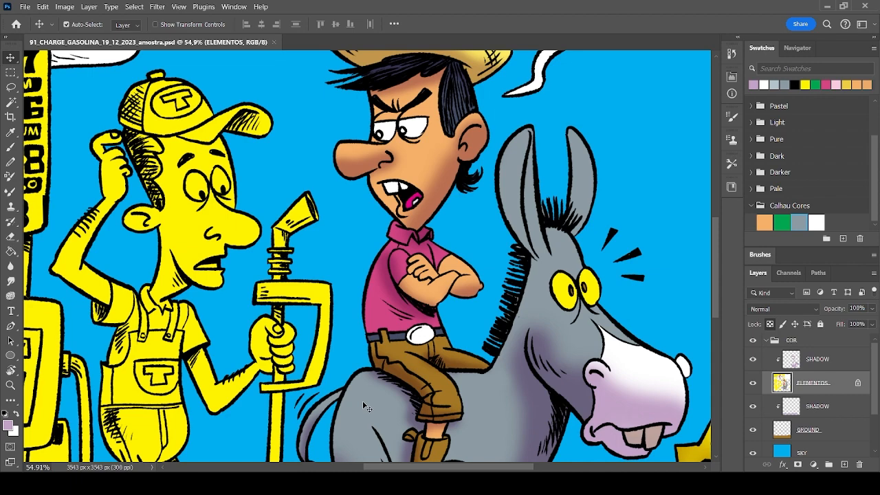
pyautogui.moveTo(368, 418); pyautogui.dragTo(403, 277)
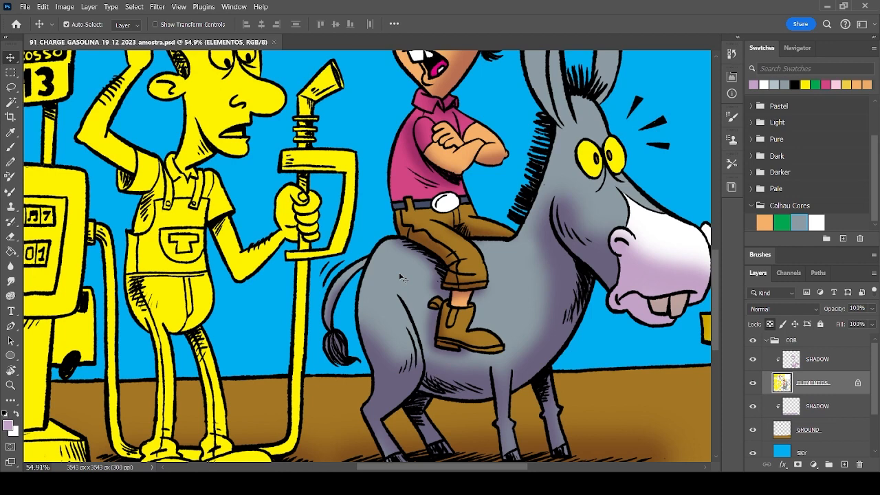
pyautogui.click(632, 341)
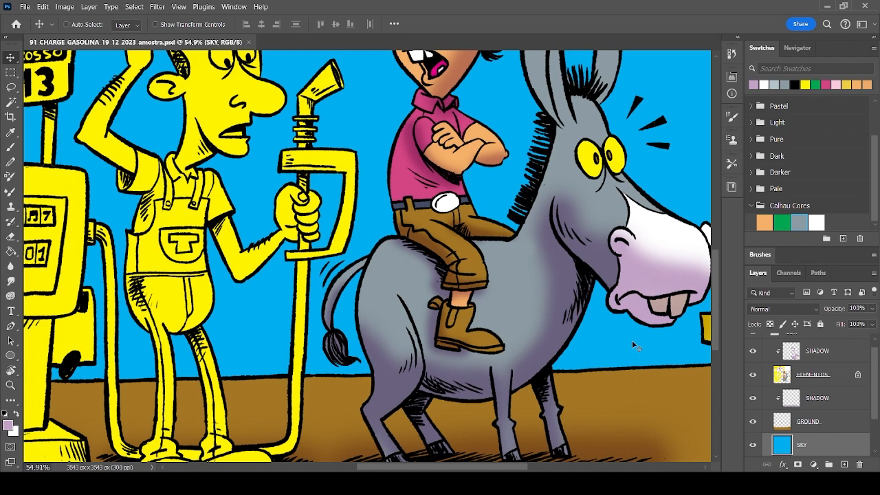
pyautogui.moveTo(656, 354); pyautogui.dragTo(359, 196)
pyautogui.moveTo(454, 203); pyautogui.dragTo(400, 235)
pyautogui.scroll(5, 400, 234)
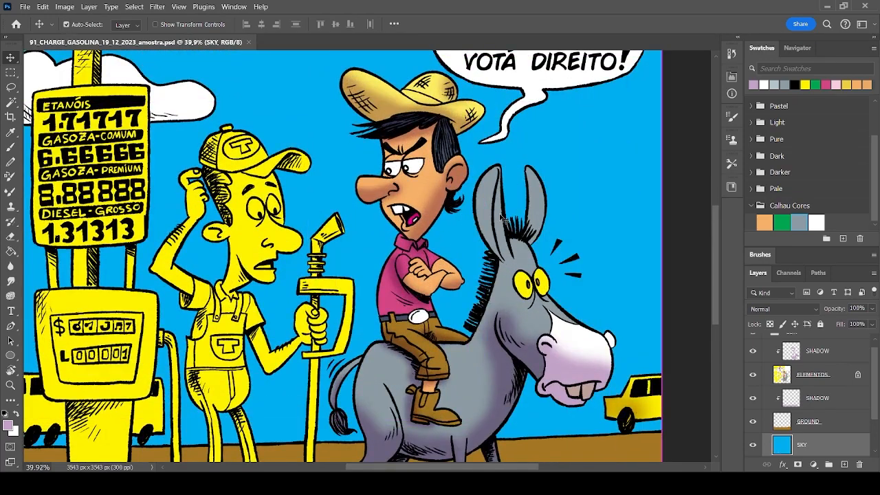
pyautogui.press('b')
pyautogui.moveTo(601, 180); pyautogui.dragTo(450, 253)
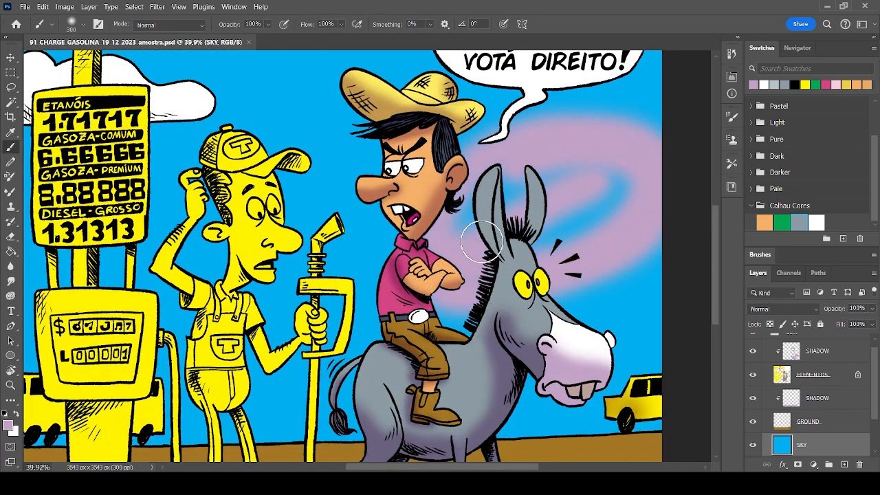
pyautogui.hotkey('ctrl', 'z')
pyautogui.press('v')
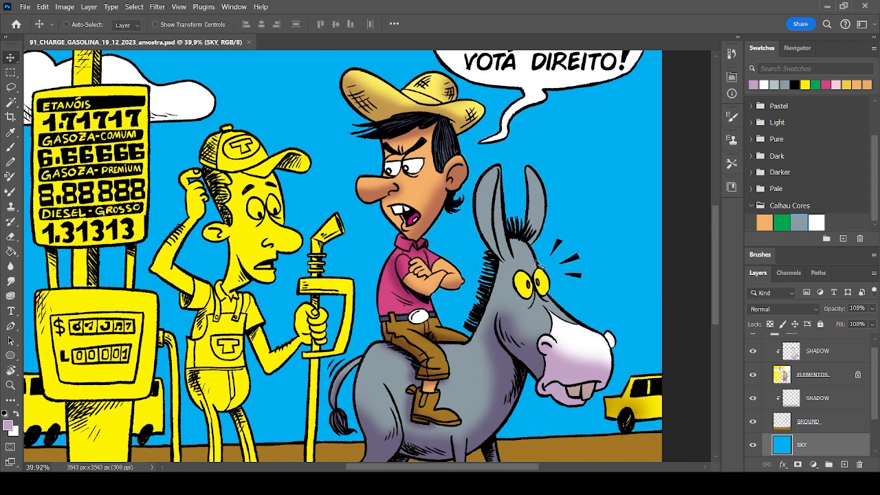
# - Make the SHADOW layer clipped to ELEMENTOS the active layer by picking the cowboy's face on the canvas
pyautogui.scroll(-2, 507, 267)
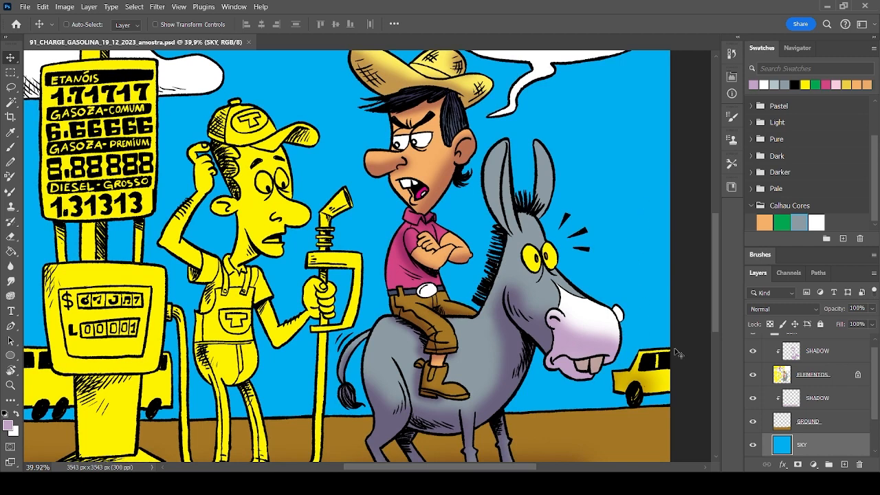
pyautogui.moveTo(562, 169); pyautogui.dragTo(576, 191)
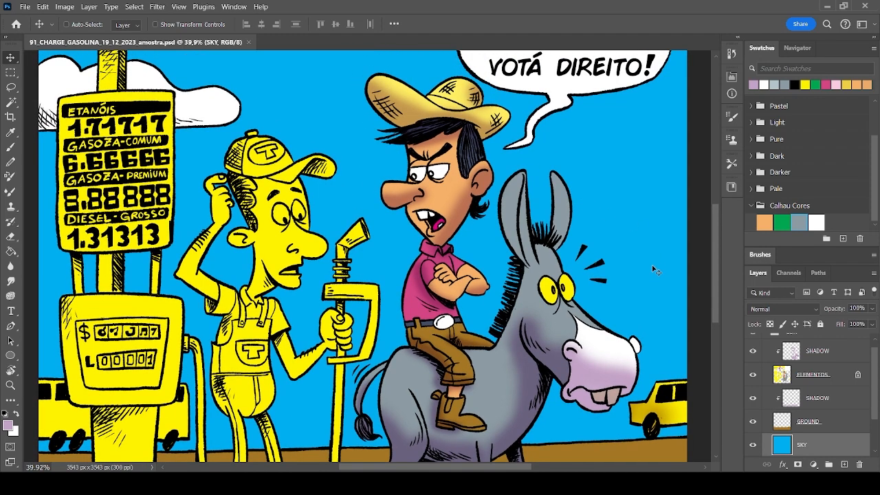
pyautogui.press('ctrl')
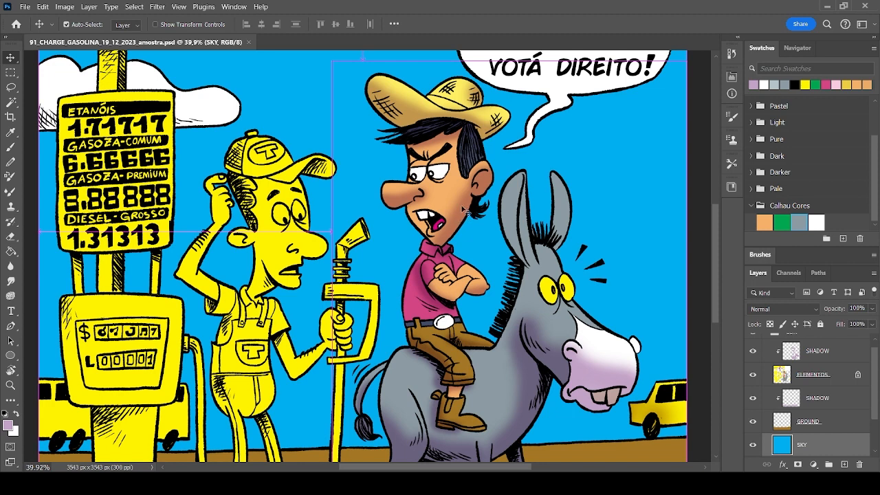
pyautogui.click(463, 212)
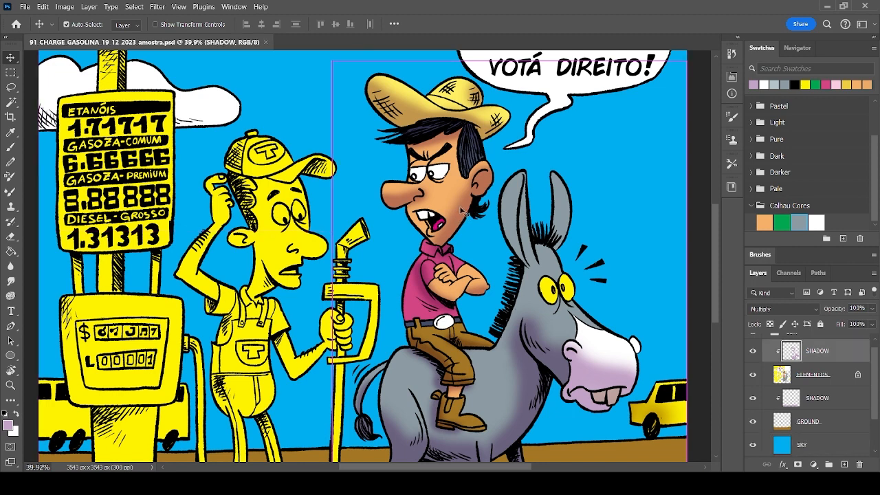
pyautogui.press('ctrl')
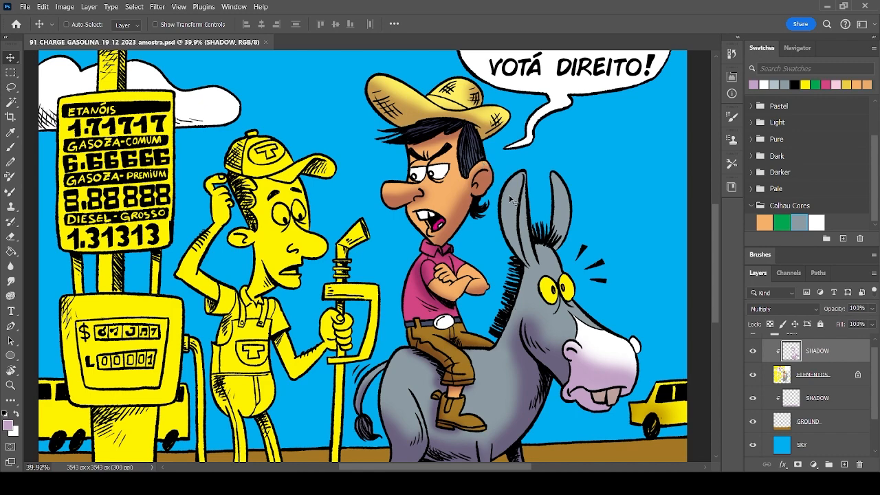
# - Paint soft lilac shading around the cowboy's mouth and chin with the Brush reduced to size 100
pyautogui.scroll(2, 426, 201)
pyautogui.press('b')
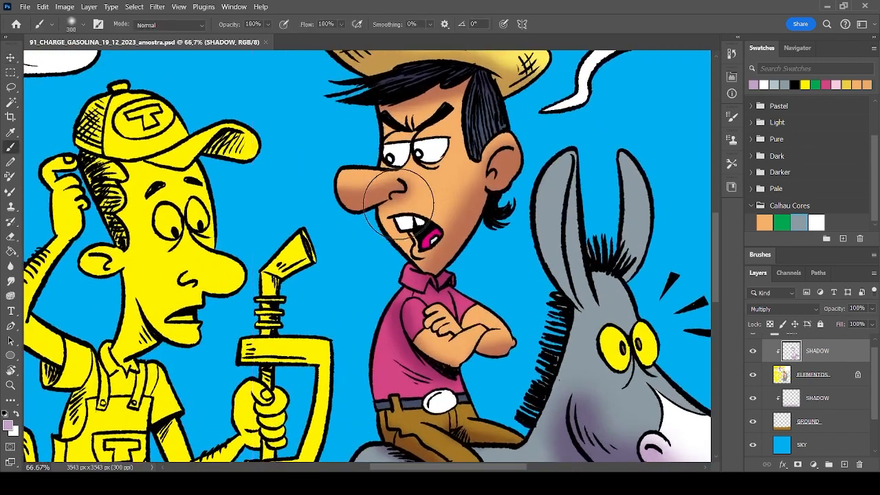
pyautogui.press('[')
pyautogui.press('[')
pyautogui.press('[')
pyautogui.press('[')
pyautogui.press('[')
pyautogui.press('[')
pyautogui.moveTo(376, 216)
pyautogui.mouseDown()
pyautogui.moveTo(395, 247)
pyautogui.moveTo(385, 235)
pyautogui.moveTo(416, 258)
pyautogui.mouseUp()
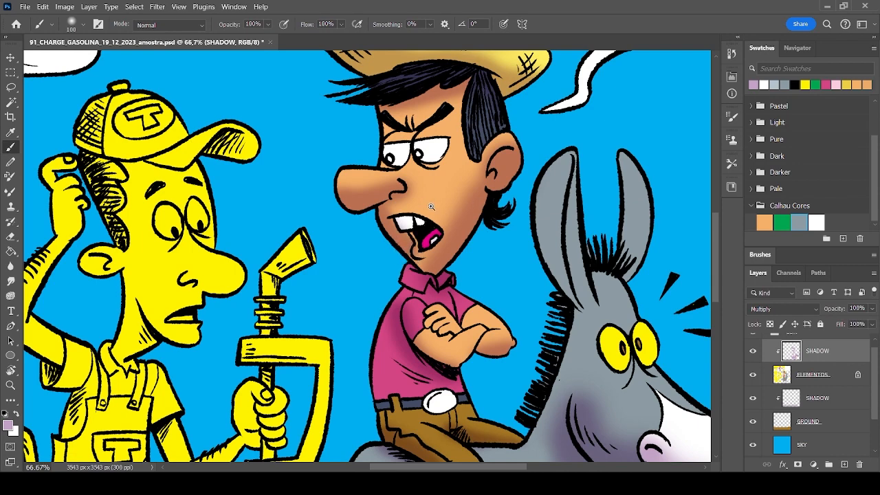
# - Shade the skin beneath the cowboy's nose and nostril down to the upper lip, using brush size 80
pyautogui.scroll(1, 432, 207)
pyautogui.press('[')
pyautogui.press('[')
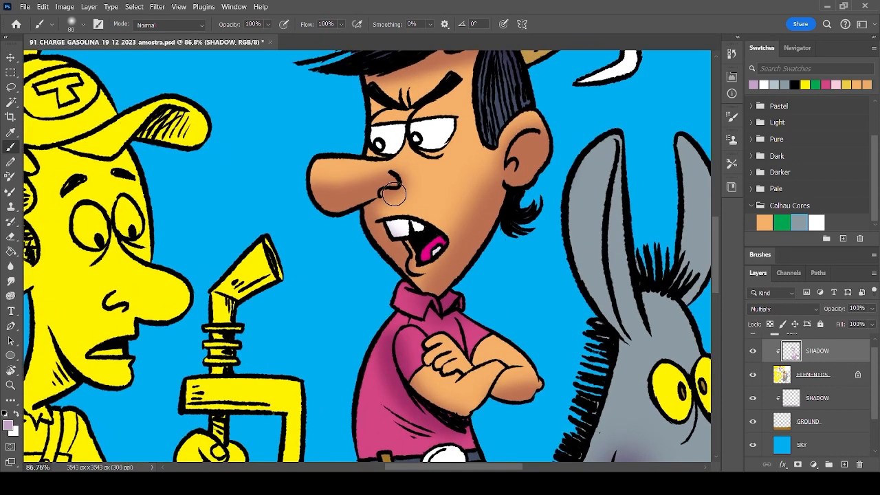
pyautogui.moveTo(395, 194); pyautogui.dragTo(361, 210)
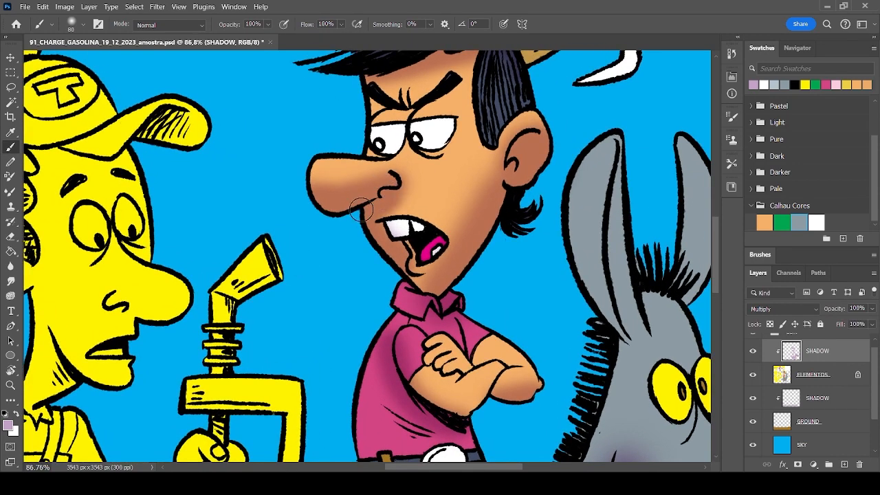
# - Shade the upper part of the cowboy's teeth with brush size 20, undoing the unwanted strokes
pyautogui.press('[')
pyautogui.press('[')
pyautogui.press('[')
pyautogui.press('[')
pyautogui.press('[')
pyautogui.press('[')
pyautogui.moveTo(430, 227)
pyautogui.mouseDown()
pyautogui.moveTo(382, 226)
pyautogui.moveTo(398, 221)
pyautogui.moveTo(423, 233)
pyautogui.moveTo(382, 225)
pyautogui.moveTo(415, 222)
pyautogui.mouseUp()
pyautogui.hotkey('ctrl', 'z')
pyautogui.hotkey('ctrl', 'z')
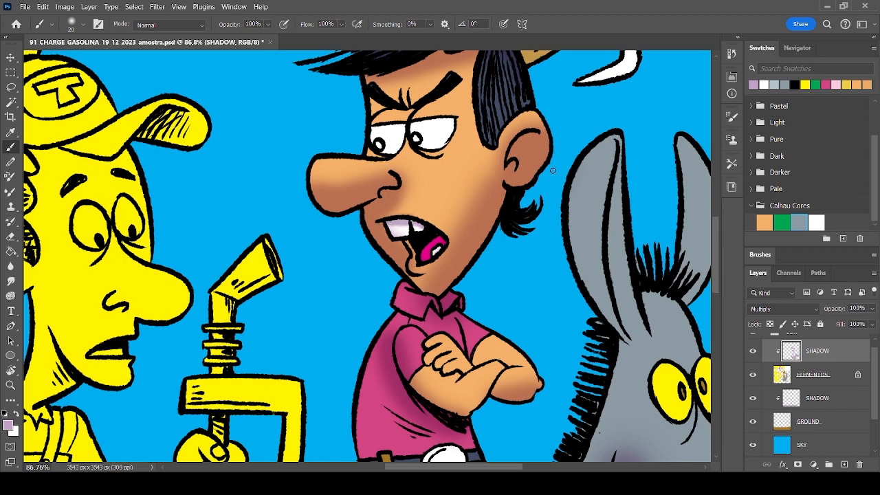
# - Set the brush size to 40 and save the document
pyautogui.moveTo(472, 198); pyautogui.dragTo(383, 182)
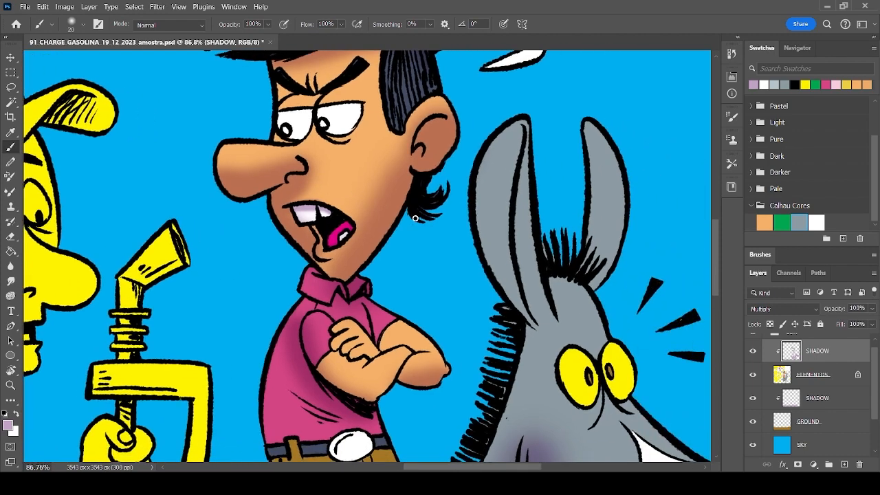
pyautogui.moveTo(401, 223); pyautogui.dragTo(430, 264)
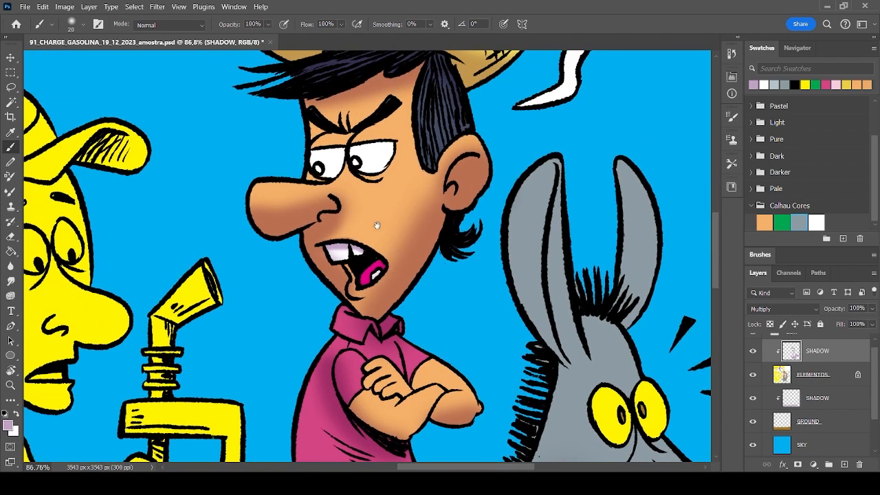
pyautogui.moveTo(377, 227); pyautogui.dragTo(438, 257)
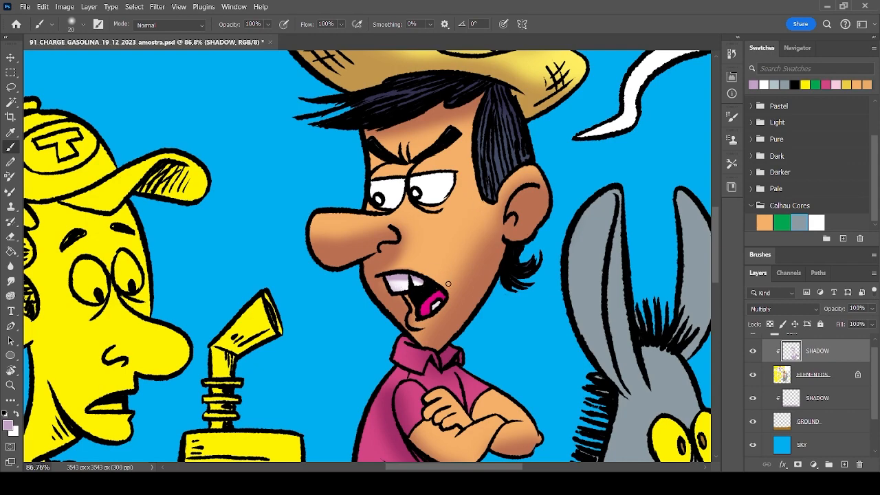
pyautogui.moveTo(437, 257); pyautogui.dragTo(445, 219)
pyautogui.scroll(2, 401, 229)
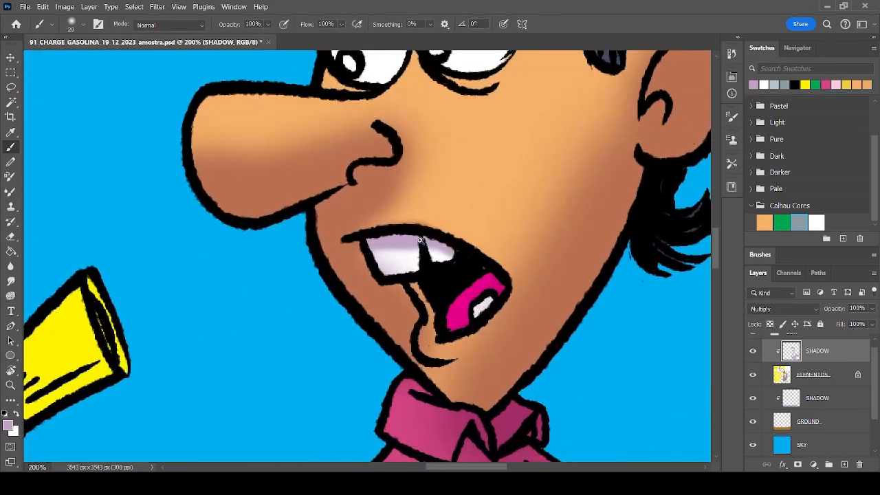
pyautogui.press(']')
pyautogui.press(']')
pyautogui.press(']')
pyautogui.hotkey('ctrl', 's')
pyautogui.scroll(3, 463, 255)
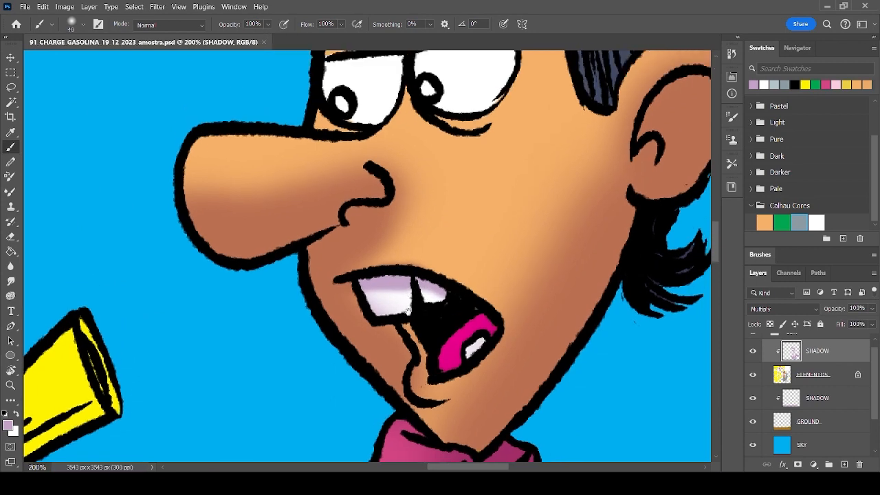
# - Paint shadow on the cowboy's eye nearest the ear and fade most of it with a size 90 Eraser
pyautogui.moveTo(503, 165)
pyautogui.mouseDown()
pyautogui.moveTo(480, 213)
pyautogui.moveTo(448, 233)
pyautogui.moveTo(409, 225)
pyautogui.moveTo(392, 196)
pyautogui.moveTo(392, 204)
pyautogui.moveTo(440, 222)
pyautogui.moveTo(494, 192)
pyautogui.moveTo(504, 159)
pyautogui.mouseUp()
pyautogui.moveTo(524, 273); pyautogui.dragTo(447, 271)
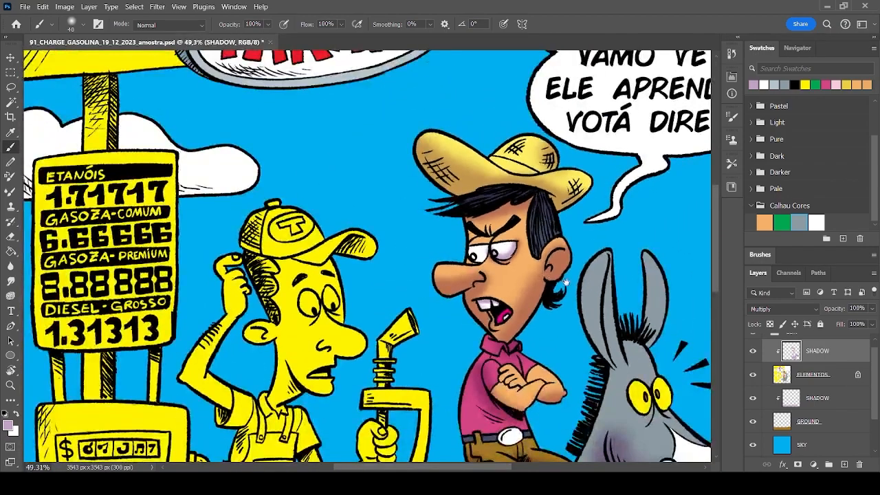
pyautogui.moveTo(524, 243)
pyautogui.mouseDown()
pyautogui.moveTo(545, 261)
pyautogui.moveTo(462, 291)
pyautogui.moveTo(488, 283)
pyautogui.mouseUp()
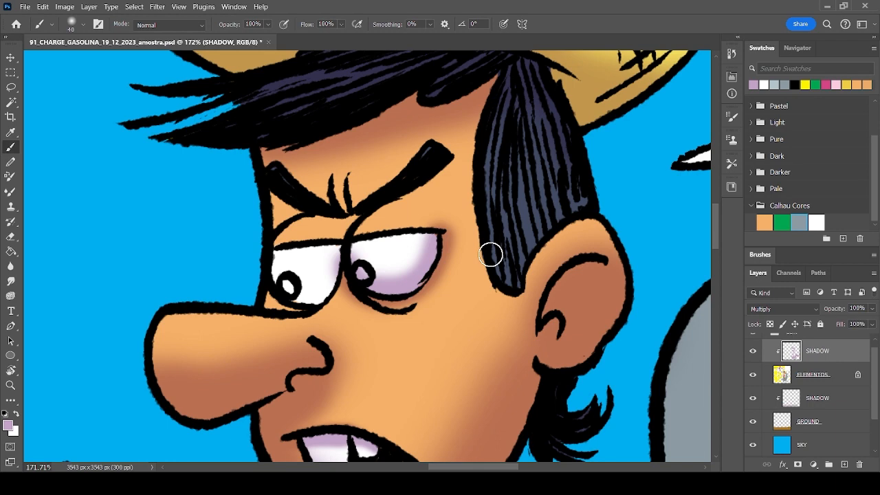
pyautogui.press('e')
pyautogui.press(']')
pyautogui.press(']')
pyautogui.press(']')
pyautogui.press(']')
pyautogui.press(']')
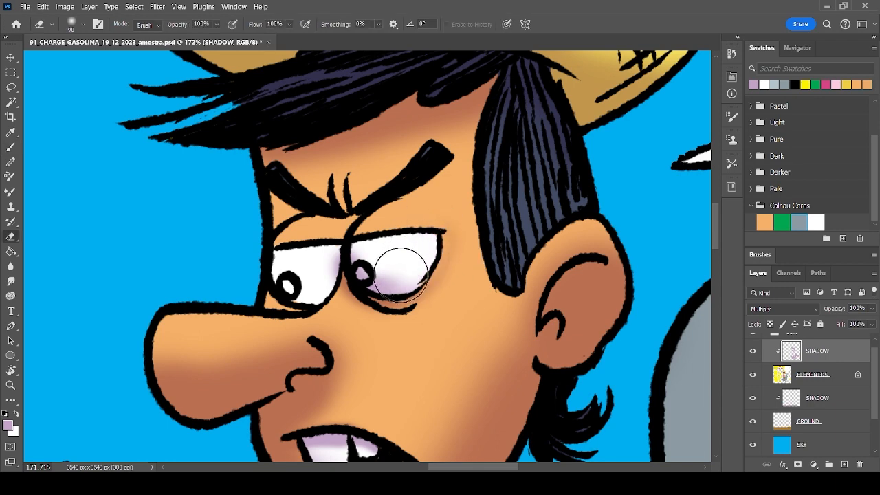
pyautogui.moveTo(401, 273); pyautogui.dragTo(403, 256)
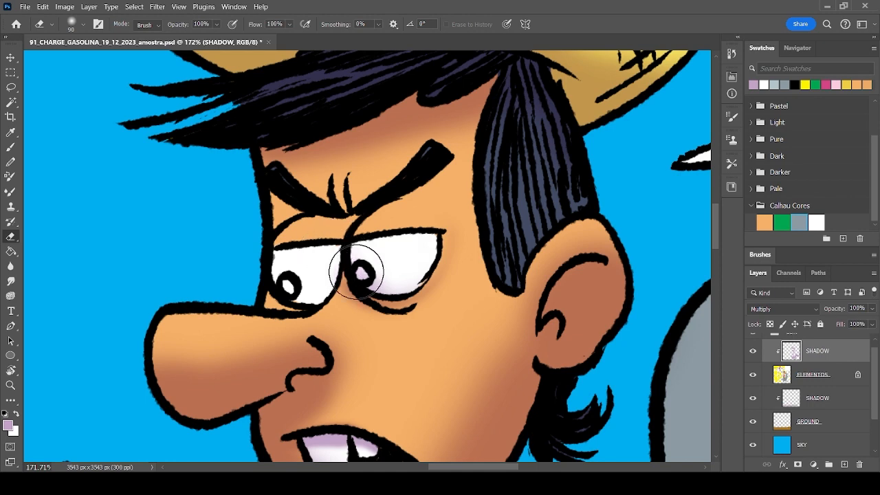
# - Repaint shadow along the outer and lower edge of the same eye and erase its upper part into a softer gradient
pyautogui.press('b')
pyautogui.moveTo(436, 238)
pyautogui.mouseDown()
pyautogui.moveTo(416, 288)
pyautogui.moveTo(388, 305)
pyautogui.moveTo(347, 291)
pyautogui.moveTo(433, 270)
pyautogui.mouseUp()
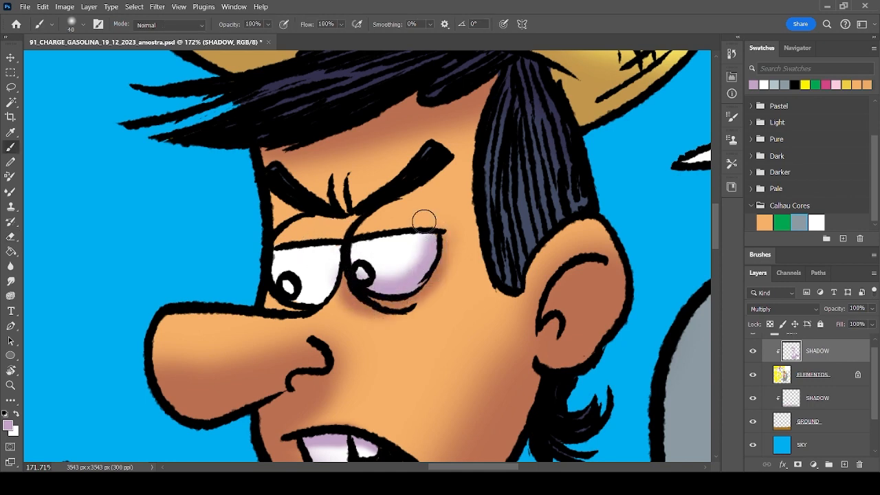
pyautogui.press('e')
pyautogui.moveTo(430, 237)
pyautogui.mouseDown()
pyautogui.moveTo(416, 279)
pyautogui.moveTo(393, 293)
pyautogui.moveTo(358, 269)
pyautogui.mouseUp()
pyautogui.hotkey('ctrl', 'z')
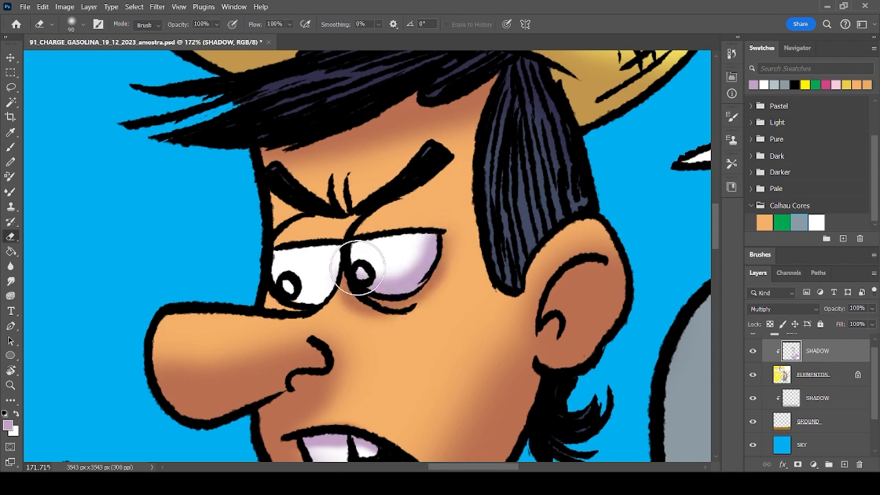
pyautogui.press('b')
pyautogui.moveTo(426, 252)
pyautogui.mouseDown()
pyautogui.moveTo(413, 279)
pyautogui.moveTo(382, 290)
pyautogui.moveTo(402, 278)
pyautogui.mouseUp()
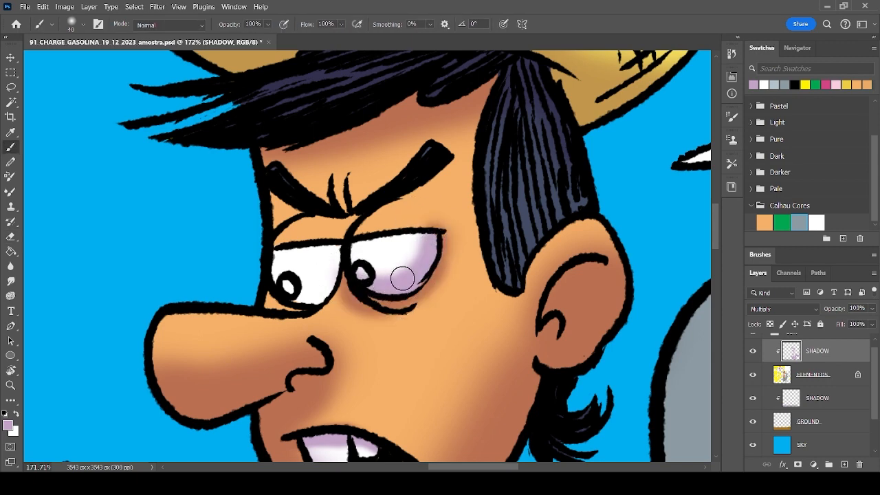
pyautogui.press('e')
pyautogui.moveTo(428, 220)
pyautogui.mouseDown()
pyautogui.moveTo(411, 260)
pyautogui.moveTo(378, 274)
pyautogui.mouseUp()
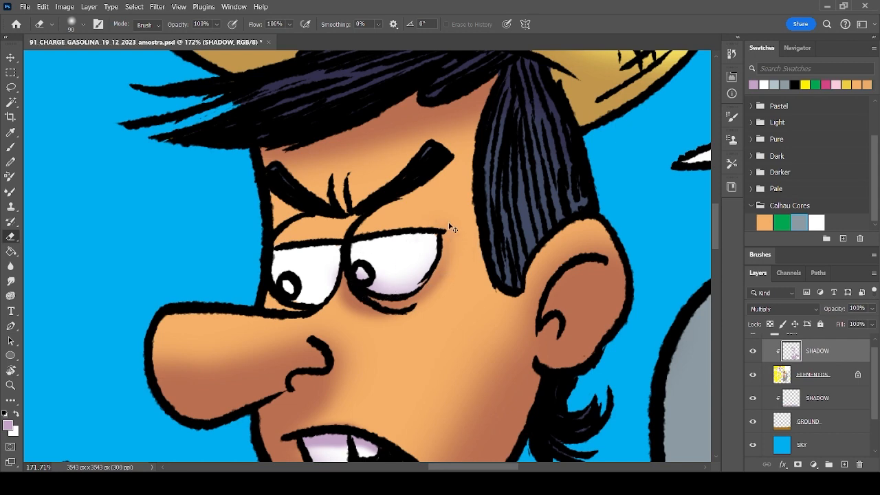
# - Broaden the shading over the eye's outer half and the surrounding skin with brush size 90
pyautogui.moveTo(451, 227)
pyautogui.mouseDown()
pyautogui.moveTo(385, 272)
pyautogui.moveTo(392, 261)
pyautogui.moveTo(428, 255)
pyautogui.moveTo(374, 314)
pyautogui.moveTo(458, 279)
pyautogui.mouseUp()
pyautogui.press('b')
pyautogui.press(']')
pyautogui.press(']')
pyautogui.press(']')
pyautogui.press(']')
pyautogui.press(']')
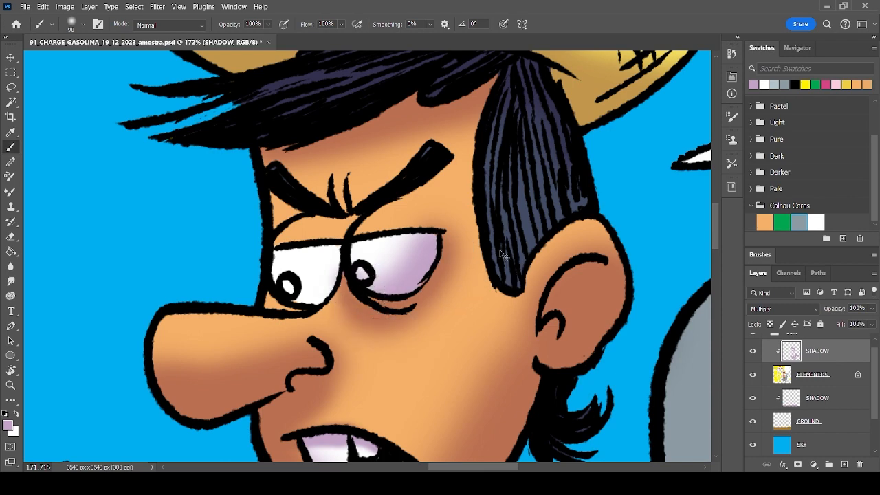
# - Darken the skin beside the eye's outer corner, then erase much of the shading on and around the eye
pyautogui.scroll(-2, 428, 258)
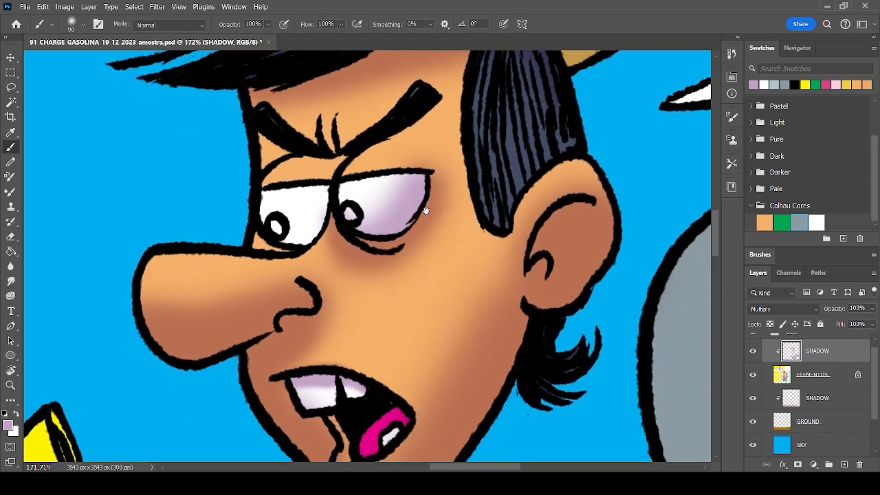
pyautogui.press('e')
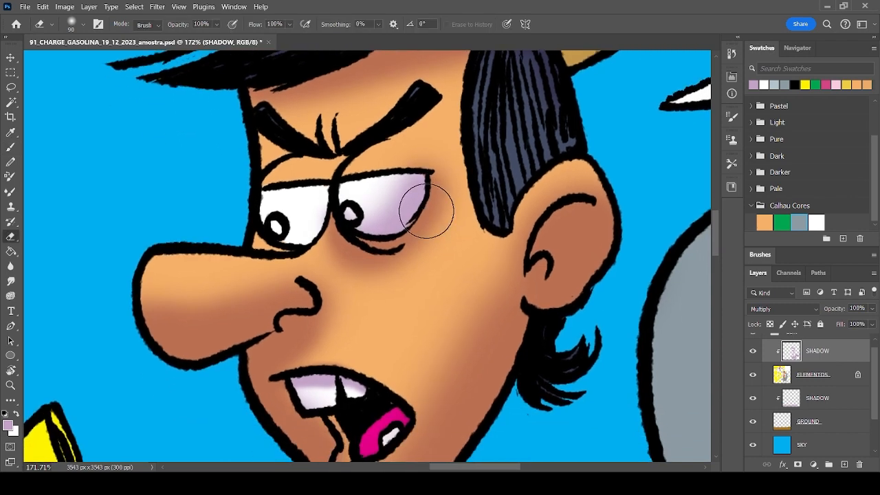
pyautogui.press('b')
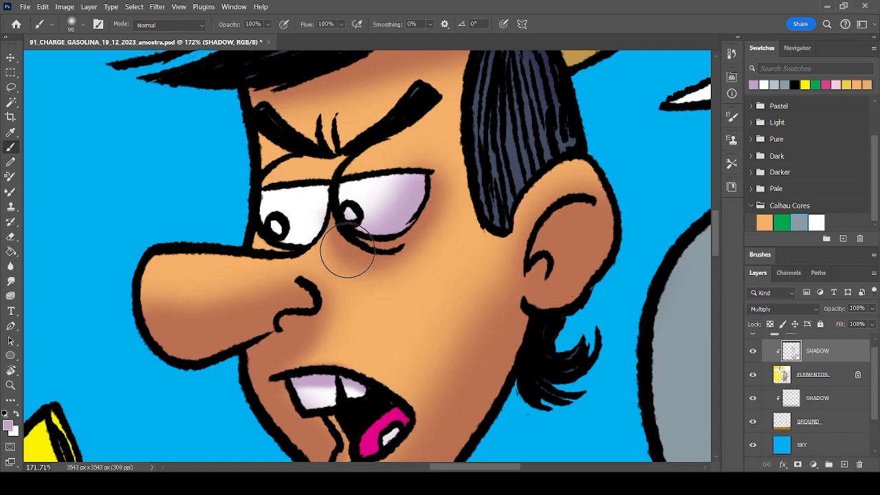
pyautogui.press('v')
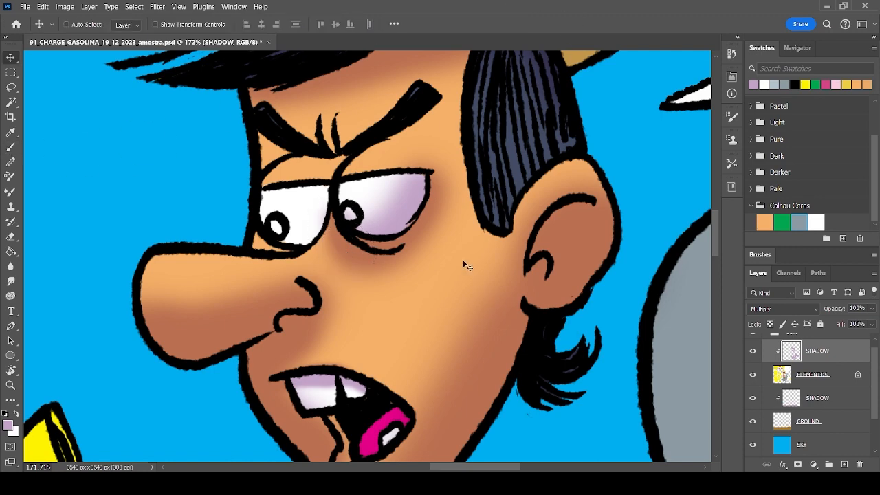
pyautogui.press('b')
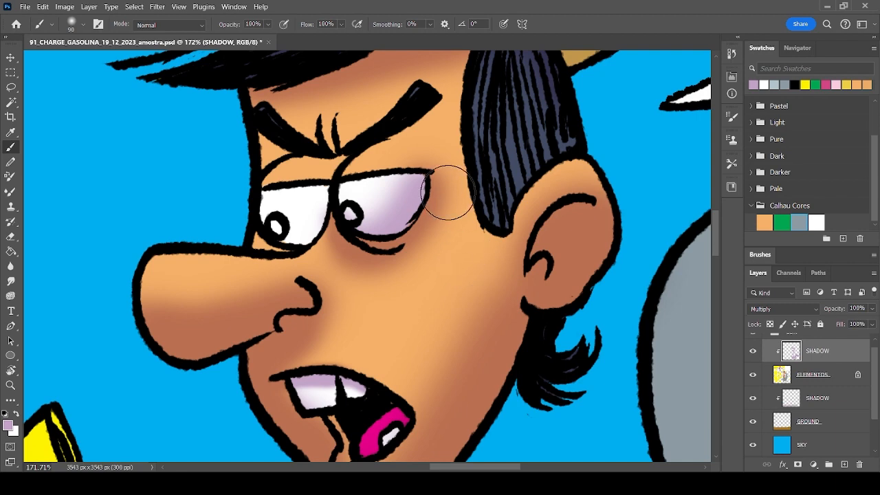
pyautogui.moveTo(456, 181)
pyautogui.mouseDown()
pyautogui.moveTo(419, 215)
pyautogui.moveTo(425, 195)
pyautogui.moveTo(432, 222)
pyautogui.mouseUp()
pyautogui.press('e')
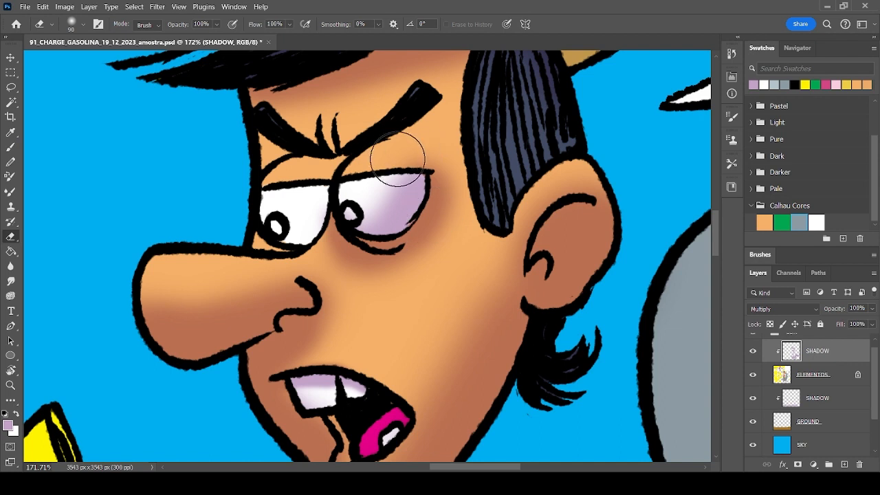
pyautogui.moveTo(399, 163)
pyautogui.mouseDown()
pyautogui.moveTo(392, 188)
pyautogui.moveTo(362, 211)
pyautogui.mouseUp()
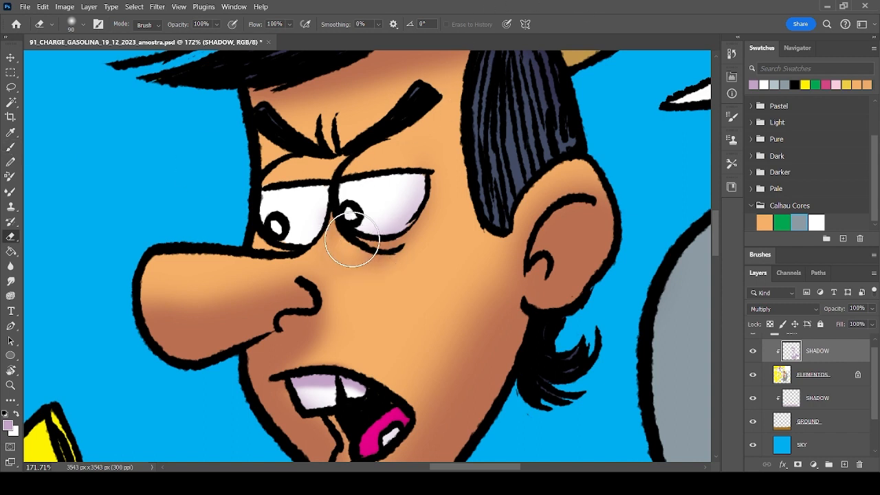
# - Repaint and soften the shadow on the eye's lower half and lower lid, and make white the foreground color
pyautogui.press('b')
pyautogui.moveTo(359, 242)
pyautogui.mouseDown()
pyautogui.moveTo(384, 242)
pyautogui.moveTo(415, 223)
pyautogui.moveTo(398, 243)
pyautogui.moveTo(352, 239)
pyautogui.mouseUp()
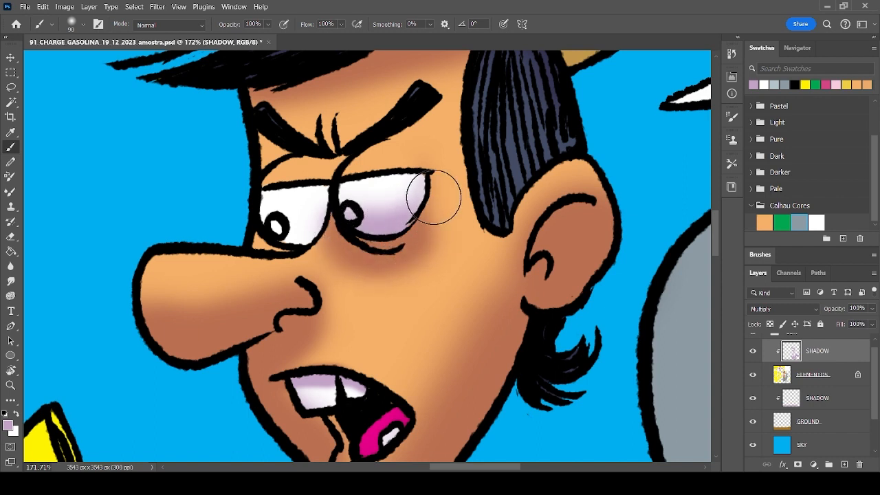
pyautogui.press('e')
pyautogui.moveTo(436, 193)
pyautogui.mouseDown()
pyautogui.moveTo(372, 208)
pyautogui.moveTo(397, 183)
pyautogui.moveTo(366, 184)
pyautogui.moveTo(418, 177)
pyautogui.mouseUp()
pyautogui.press('x')
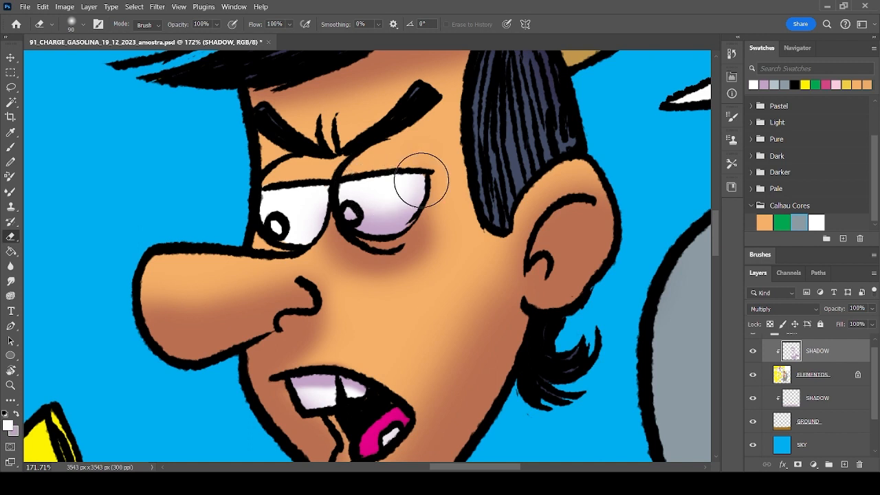
# - Save the lilac shadow color as a new swatch in the Calhau Cores group and restore white as the foreground color
pyautogui.press('x')
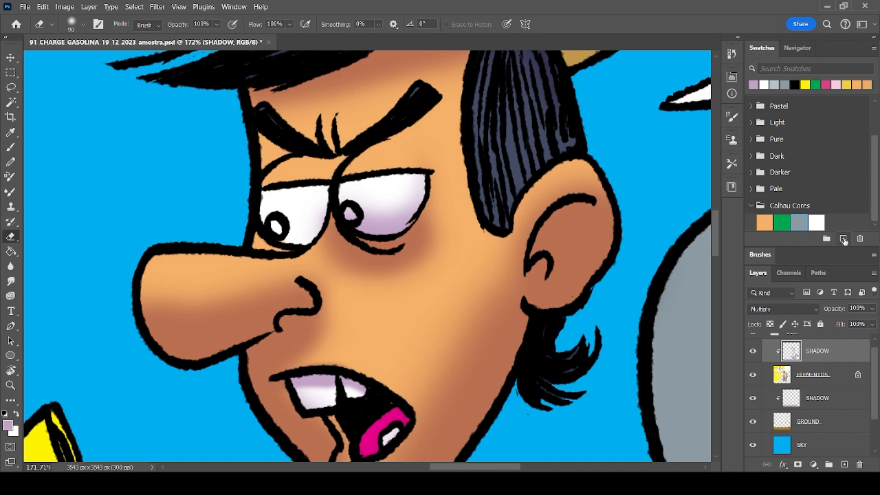
pyautogui.click(844, 239)
pyautogui.press('Return')
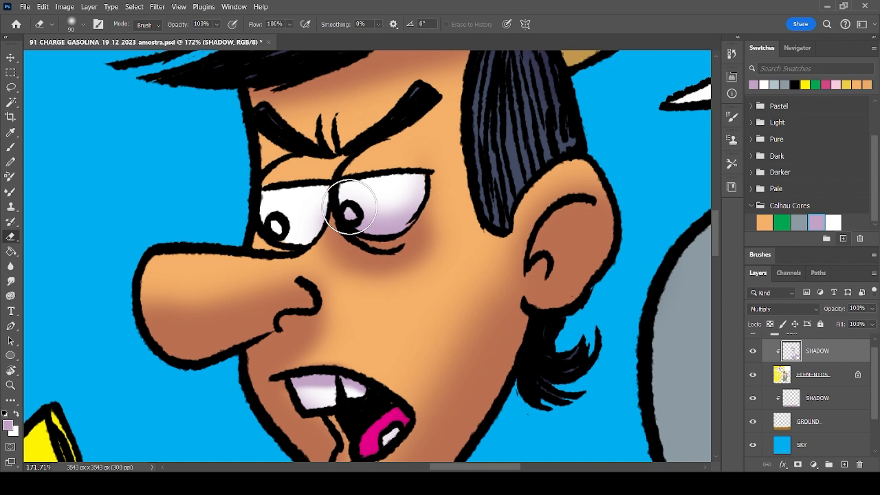
pyautogui.press('x')
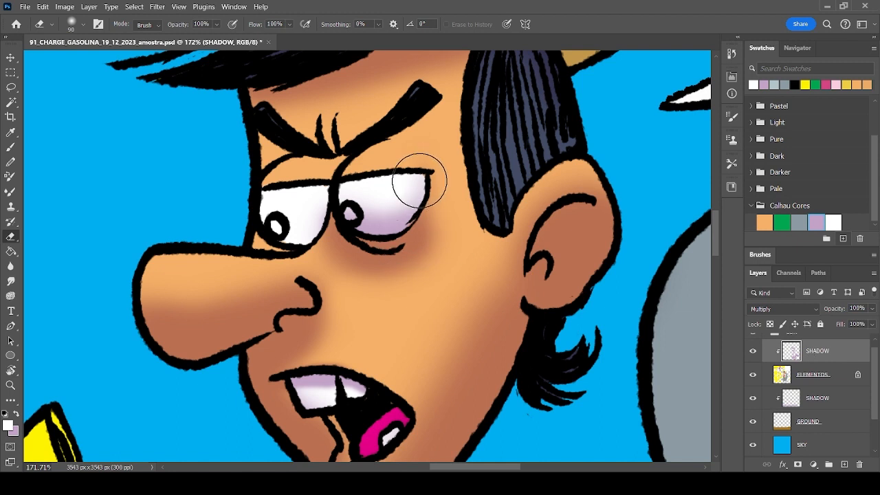
# - Lighten the shading around the cowboy's near eye and erase shadow from the nose, enlarging the eraser to 175
pyautogui.moveTo(413, 180)
pyautogui.mouseDown()
pyautogui.moveTo(389, 209)
pyautogui.moveTo(375, 192)
pyautogui.mouseUp()
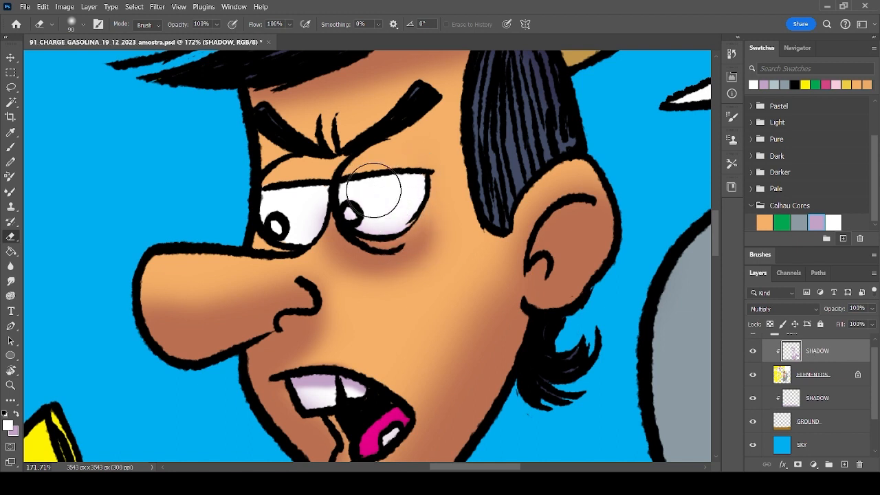
pyautogui.hotkey('ctrl', 'z')
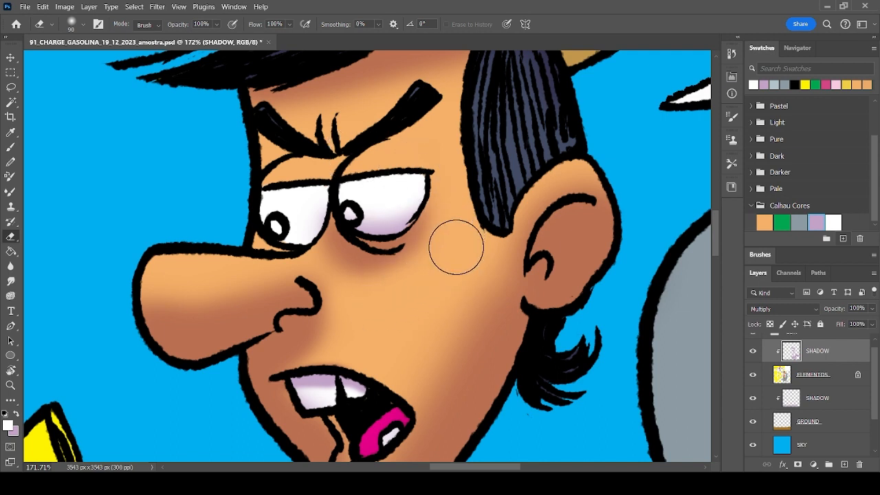
pyautogui.moveTo(149, 278)
pyautogui.mouseDown()
pyautogui.moveTo(186, 270)
pyautogui.moveTo(178, 307)
pyautogui.moveTo(211, 273)
pyautogui.moveTo(196, 275)
pyautogui.moveTo(179, 310)
pyautogui.moveTo(190, 291)
pyautogui.mouseUp()
pyautogui.press(']')
pyautogui.press(']')
pyautogui.press(']')
pyautogui.press(']')
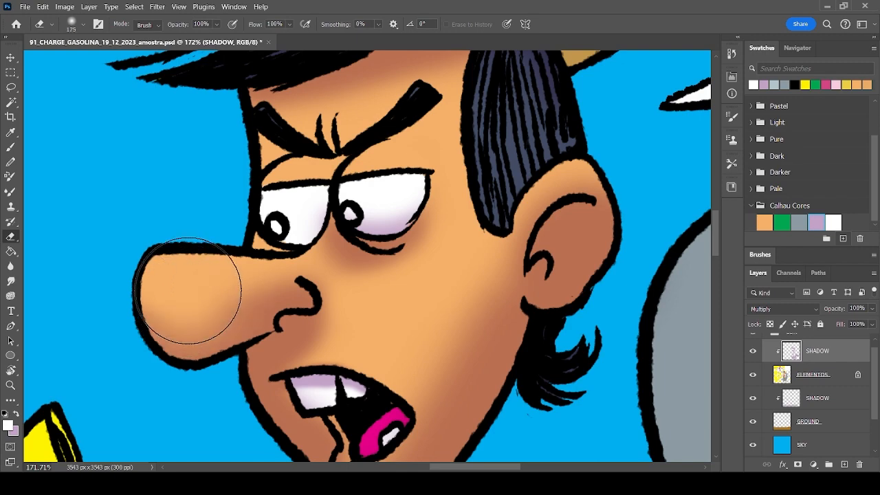
# - Erase part of the soft shading on the cowboy's pink shirt around the collar and crossed arms
pyautogui.scroll(-3, 483, 252)
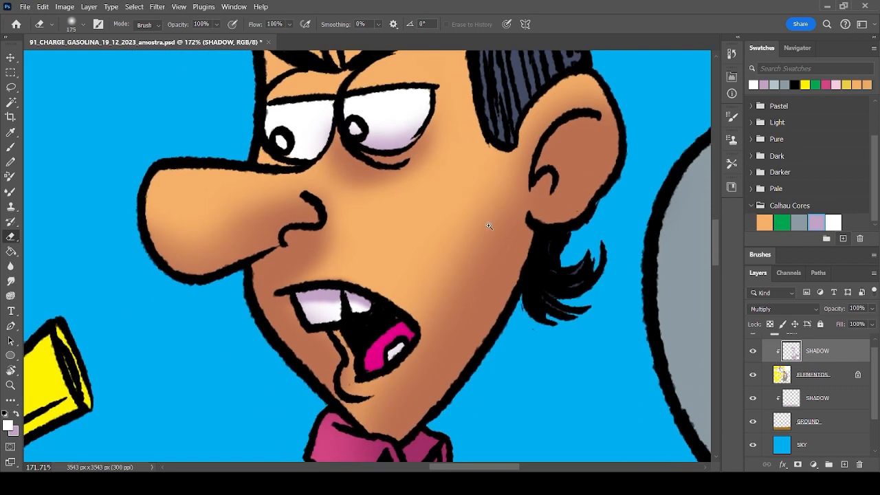
pyautogui.scroll(-5, 488, 225)
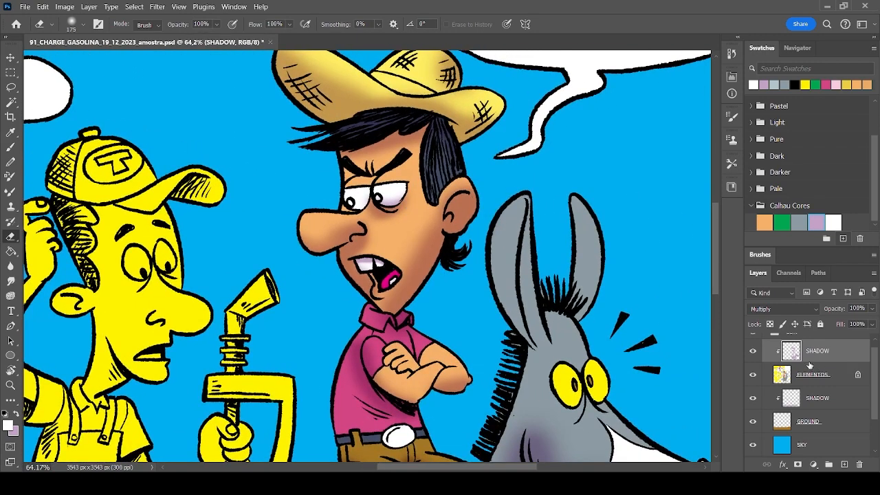
pyautogui.scroll(2, 401, 237)
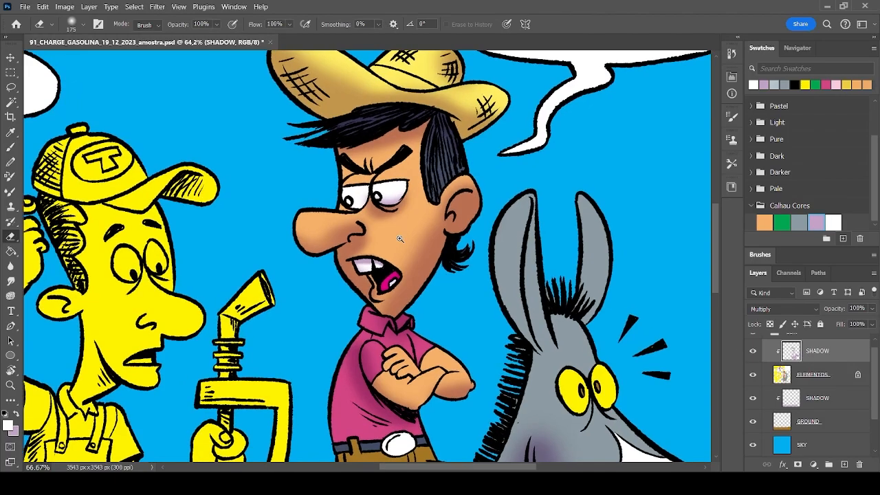
pyautogui.press('b')
pyautogui.scroll(-4, 430, 302)
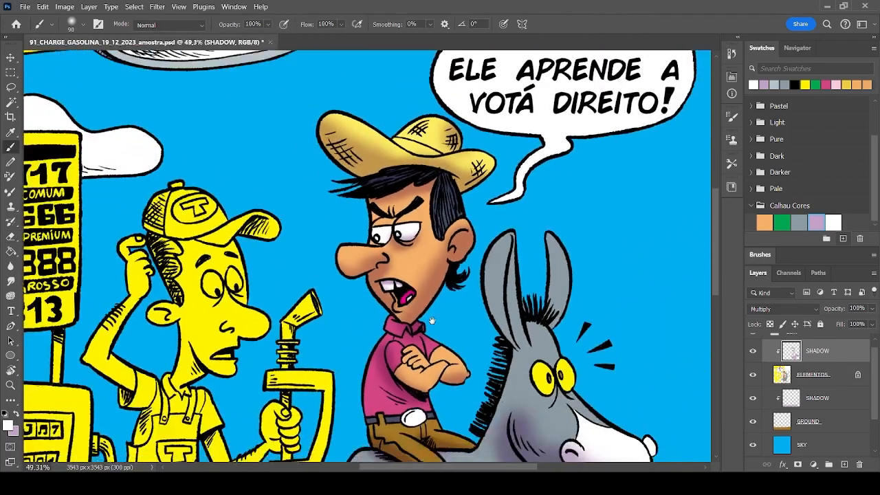
pyautogui.scroll(4, 425, 240)
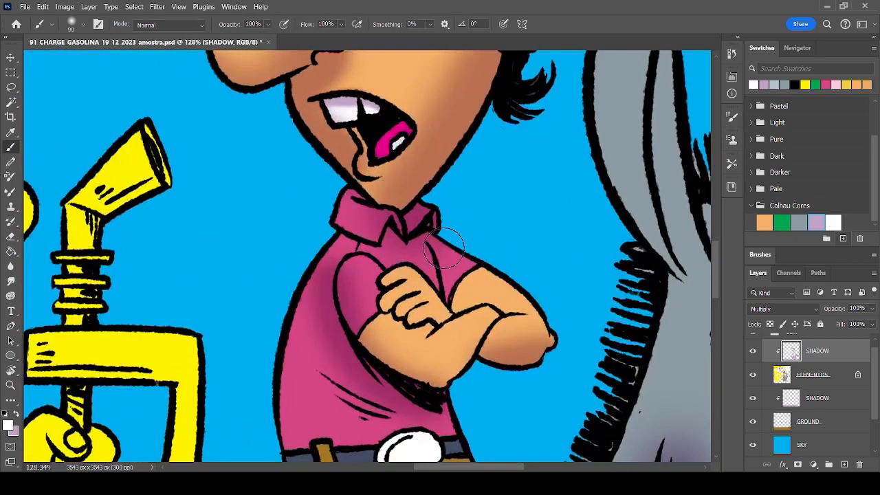
pyautogui.moveTo(425, 214); pyautogui.dragTo(437, 265)
pyautogui.press('e')
pyautogui.moveTo(367, 312); pyautogui.dragTo(377, 276)
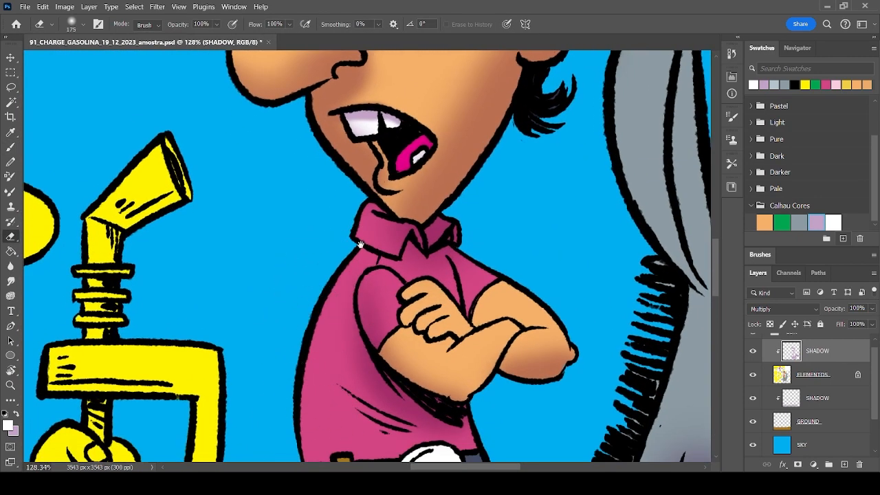
# - Hide the softly shaded SHADOW layer and add a new layer above it named SHADOW
pyautogui.moveTo(366, 182); pyautogui.dragTo(366, 265)
pyautogui.press('b')
pyautogui.moveTo(421, 199); pyautogui.dragTo(405, 118)
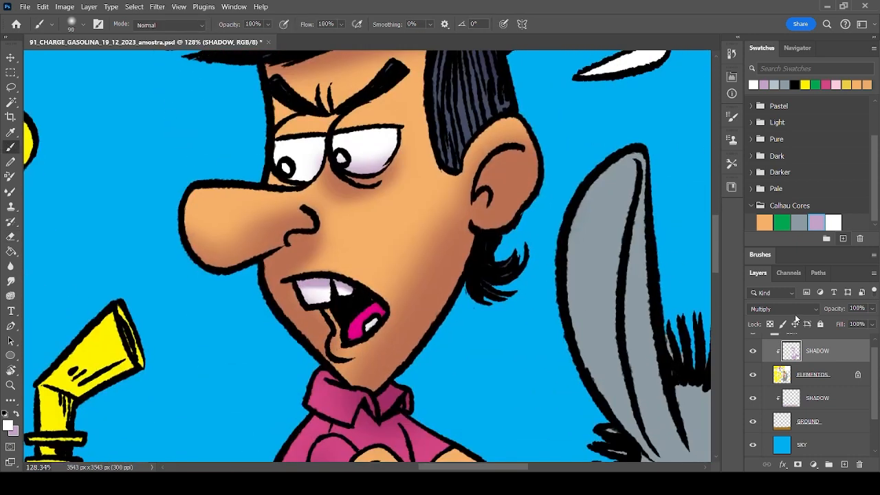
pyautogui.moveTo(581, 275); pyautogui.dragTo(582, 310)
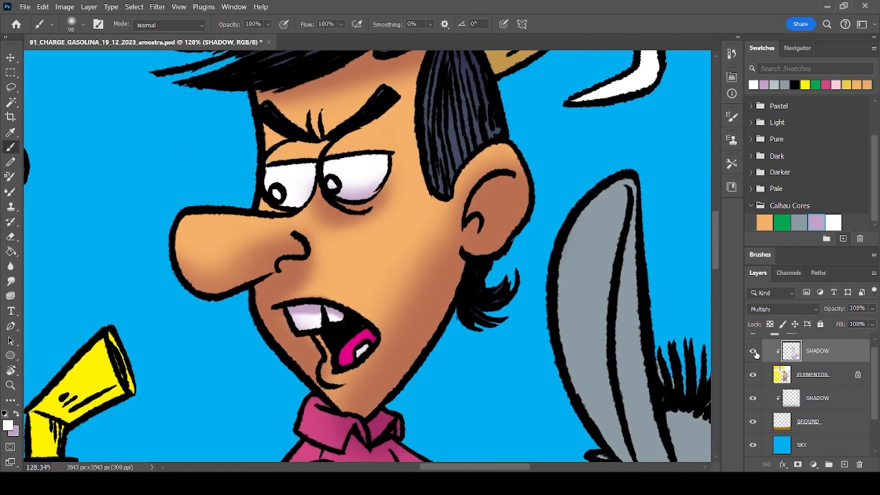
pyautogui.click(753, 352)
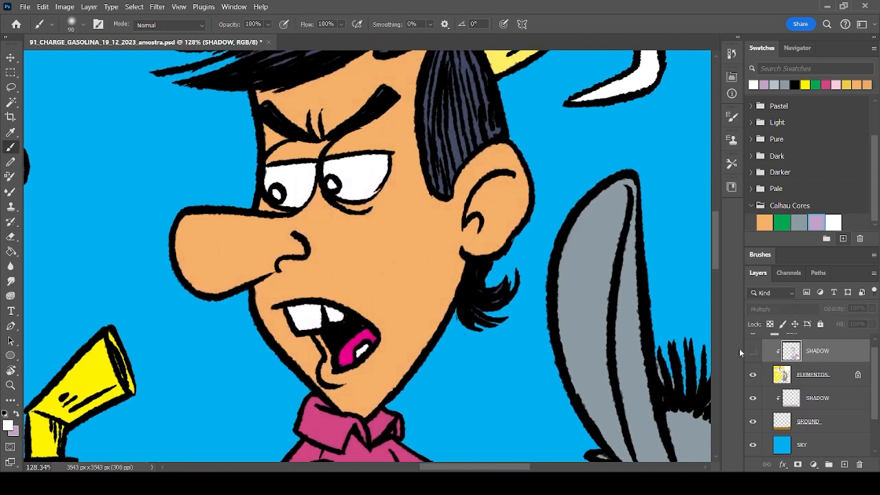
pyautogui.click(844, 464)
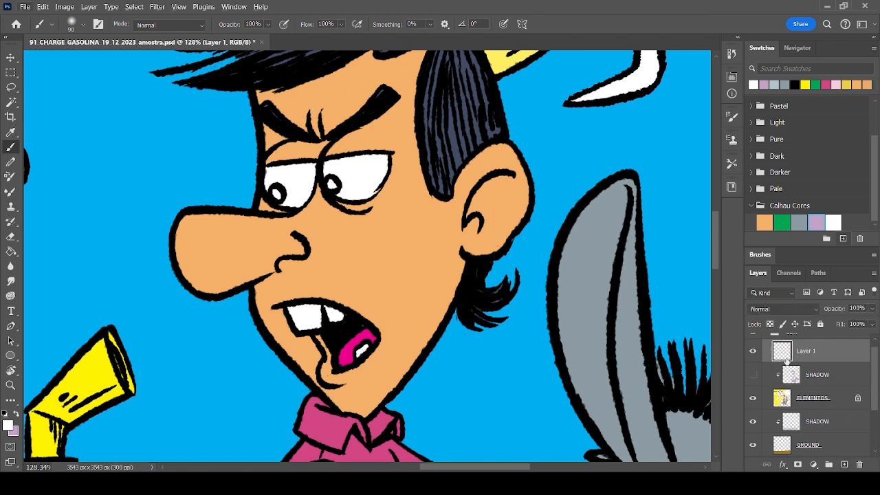
pyautogui.doubleClick(819, 374)
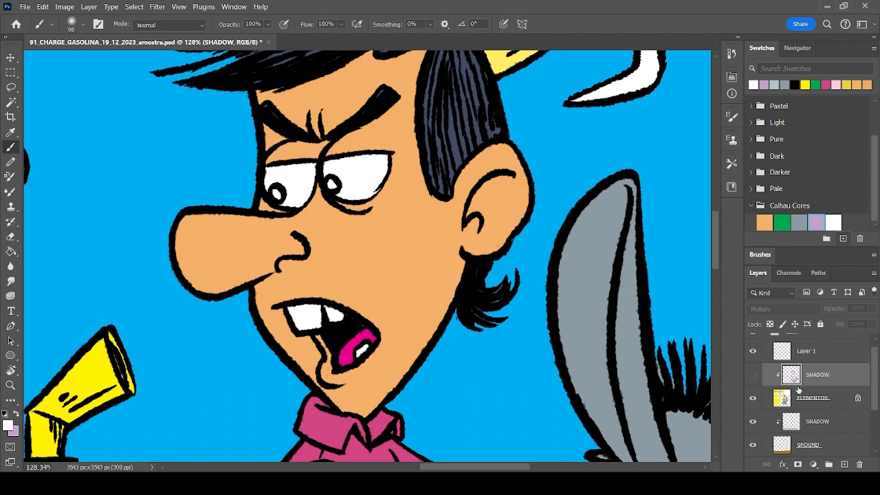
pyautogui.click(806, 352)
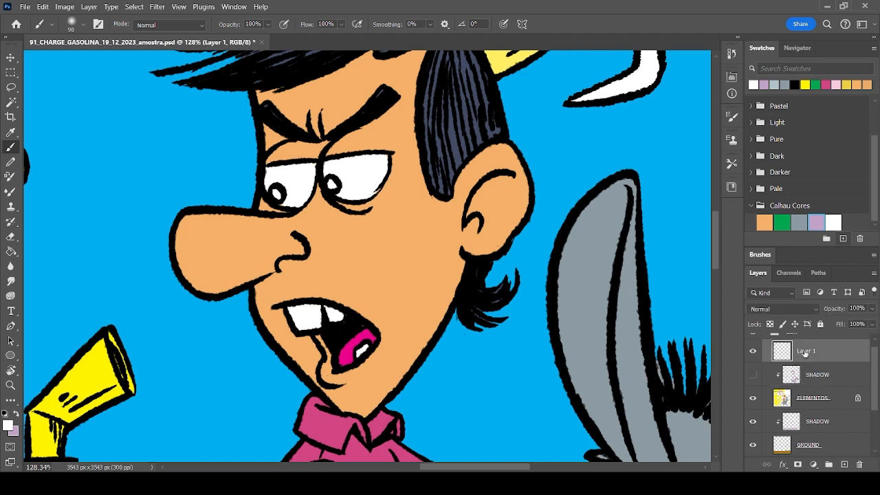
pyautogui.doubleClick(806, 352)
pyautogui.write('SHADOW')
pyautogui.press('Return')
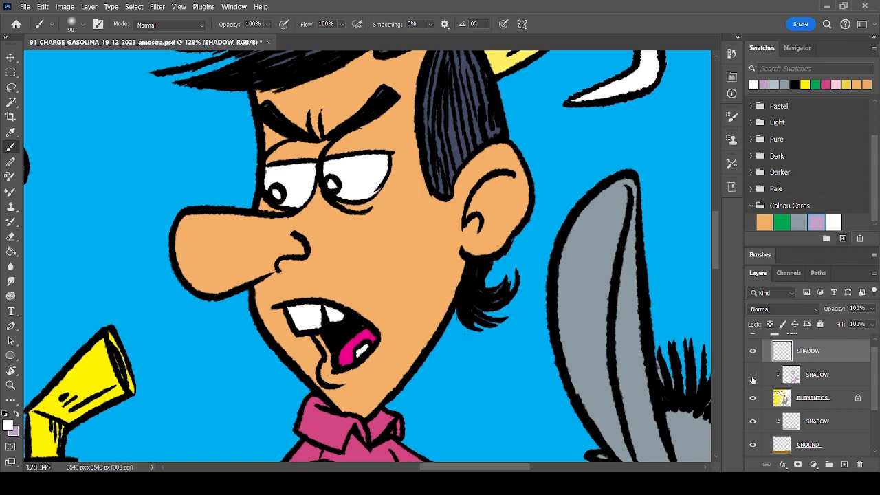
# - Clip the new SHADOW layer to the layers below and keep the original SHADOW layer hidden
pyautogui.click(799, 378)
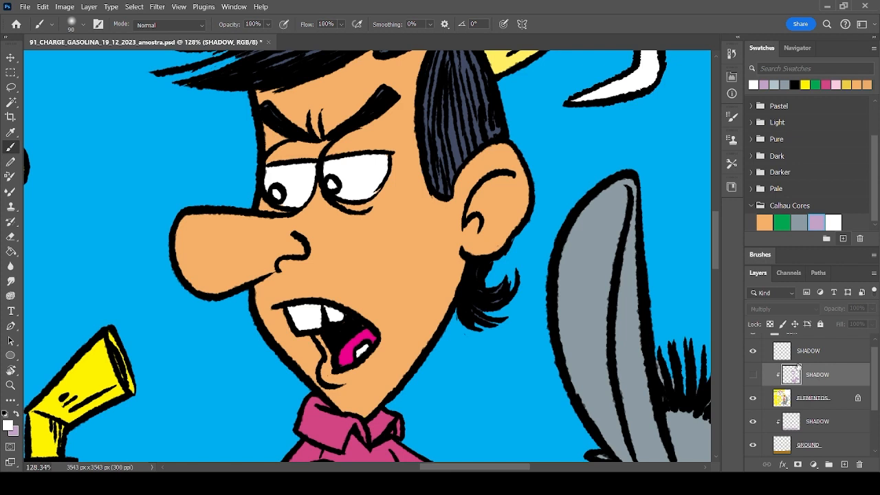
pyautogui.click(791, 351)
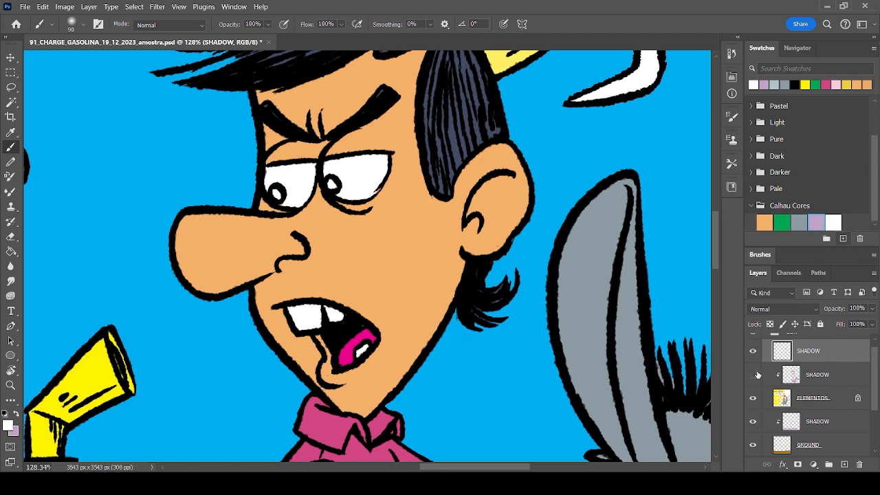
pyautogui.click(753, 375)
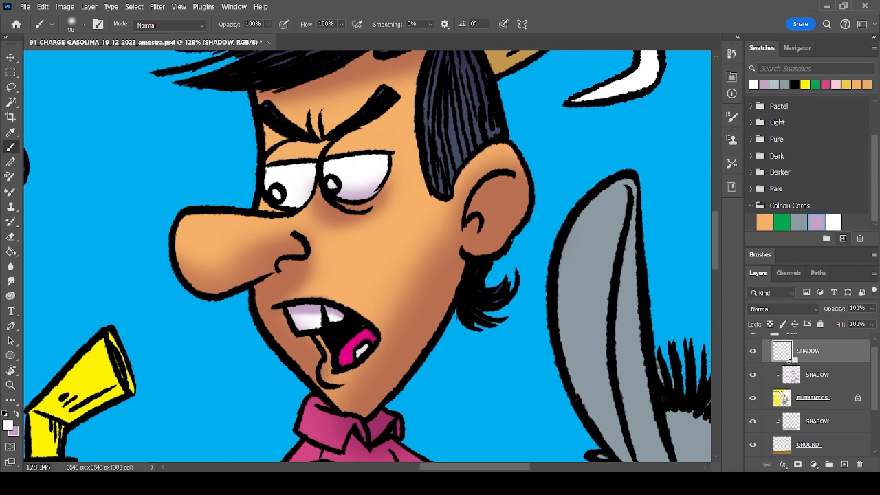
pyautogui.keyDown('alt'); pyautogui.click(789, 360); pyautogui.keyUp('alt')
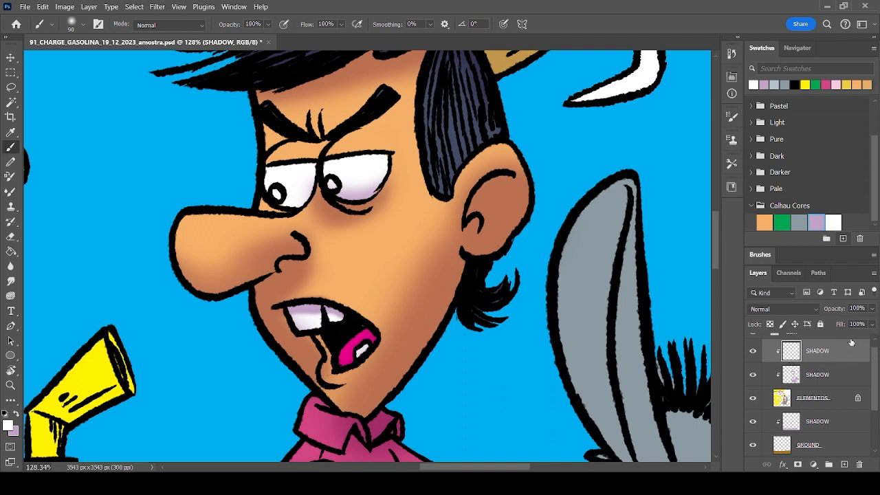
pyautogui.click(752, 375)
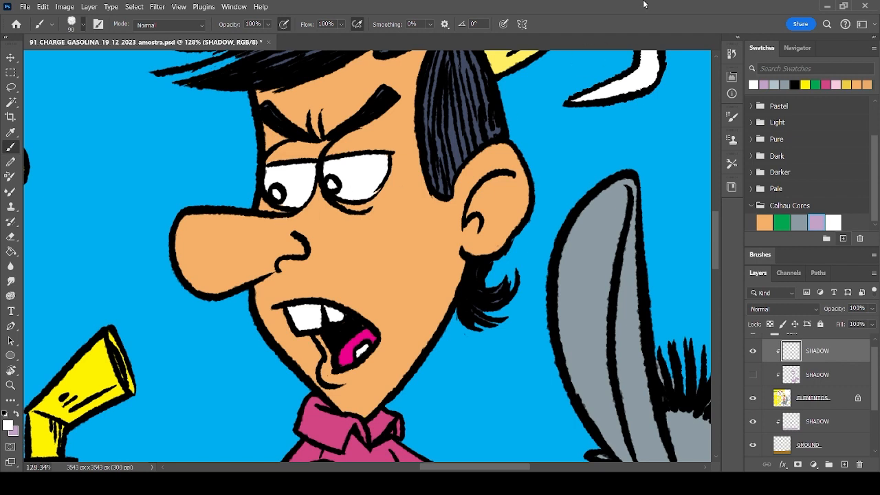
# - Test a white brush stroke on the cowboy's cheek, undo it, and set the new SHADOW layer's blend mode to Multiply
pyautogui.moveTo(451, 260)
pyautogui.mouseDown()
pyautogui.moveTo(439, 290)
pyautogui.moveTo(452, 275)
pyautogui.moveTo(468, 279)
pyautogui.mouseUp()
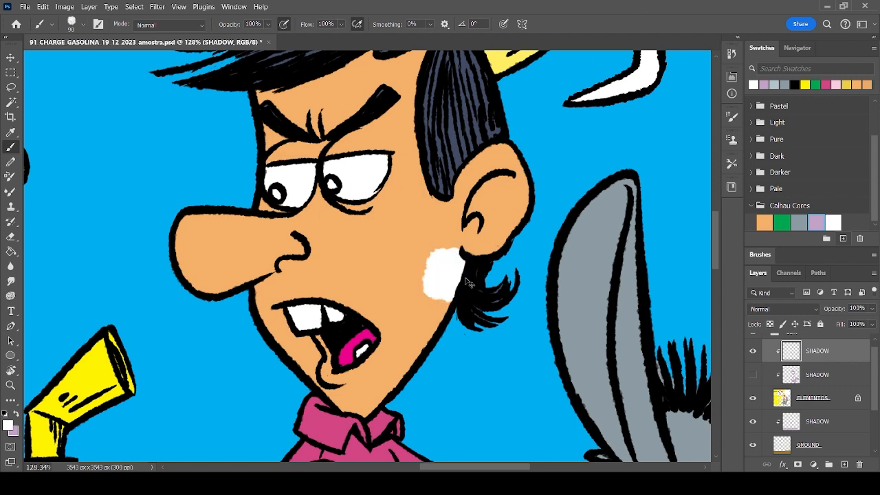
pyautogui.hotkey('ctrl', 'z')
pyautogui.click(816, 310)
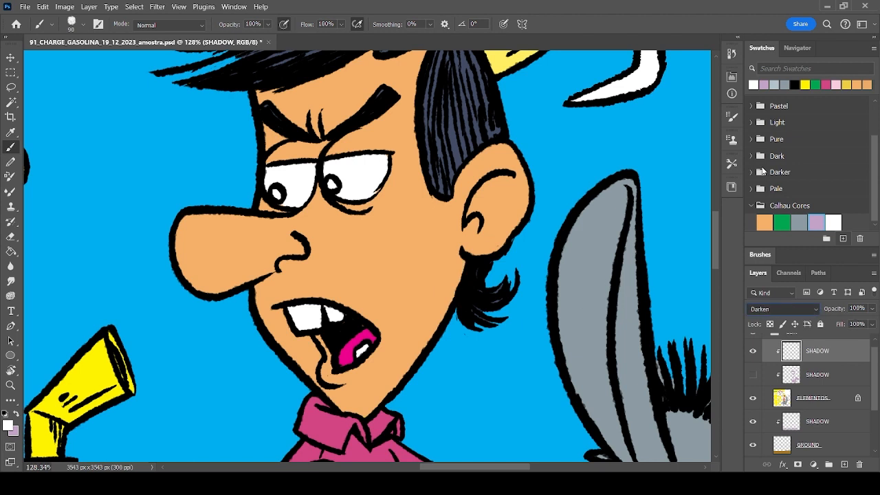
pyautogui.click(760, 188)
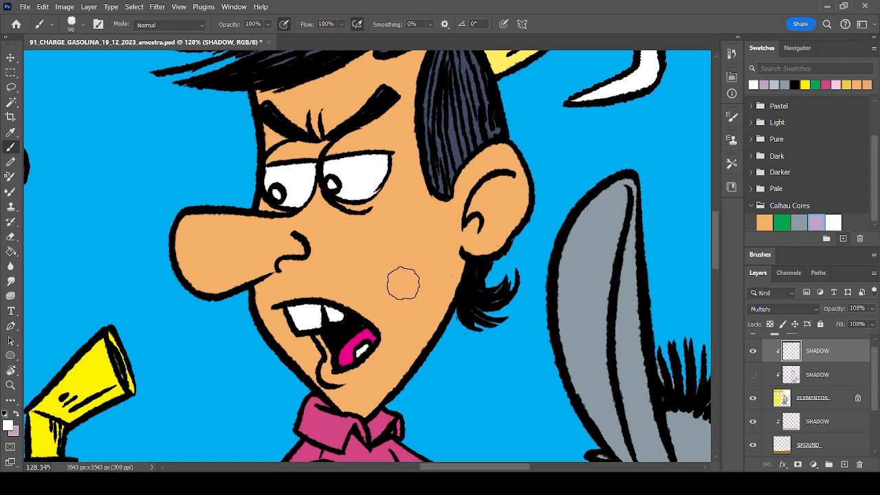
# - Compare the white paint on the cheek in Normal and Multiply blend modes, leaving the layer on Multiply
pyautogui.press('x')
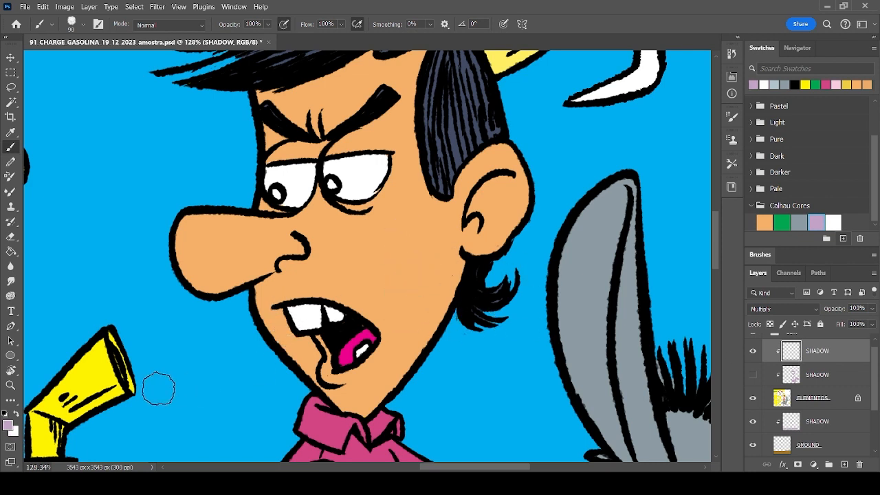
pyautogui.press('x')
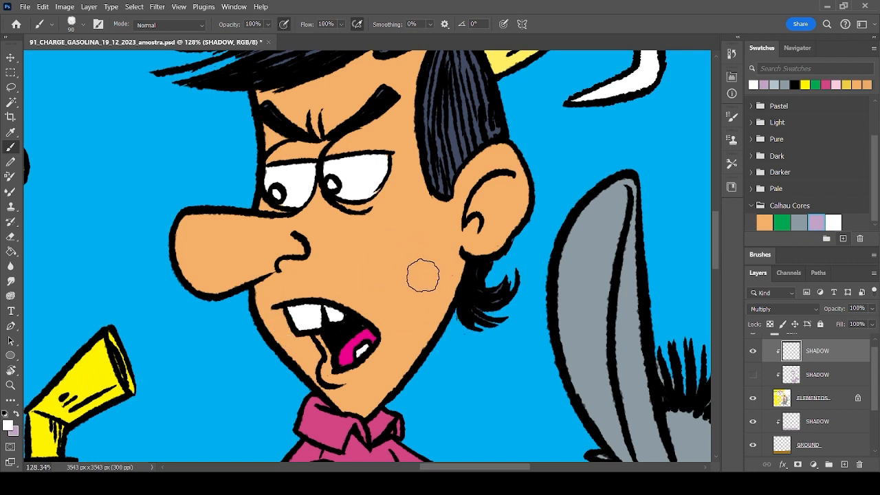
pyautogui.click(791, 309)
pyautogui.click(769, 146)
pyautogui.click(765, 145)
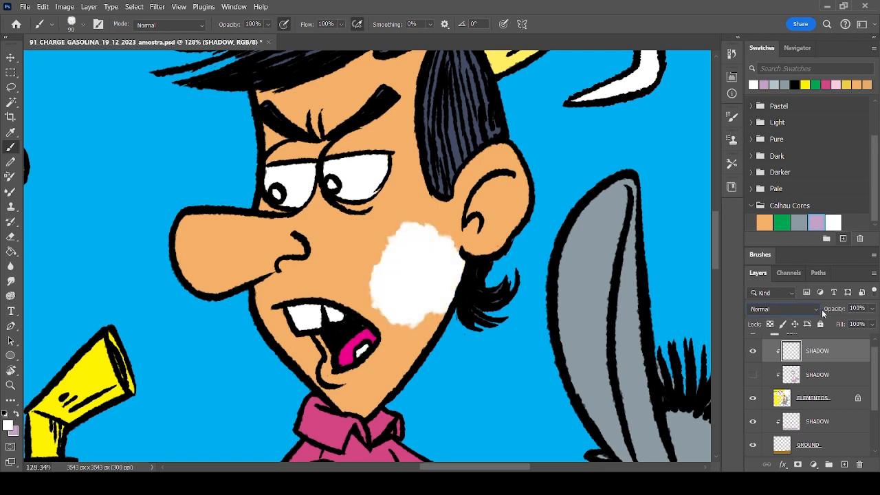
pyautogui.click(791, 310)
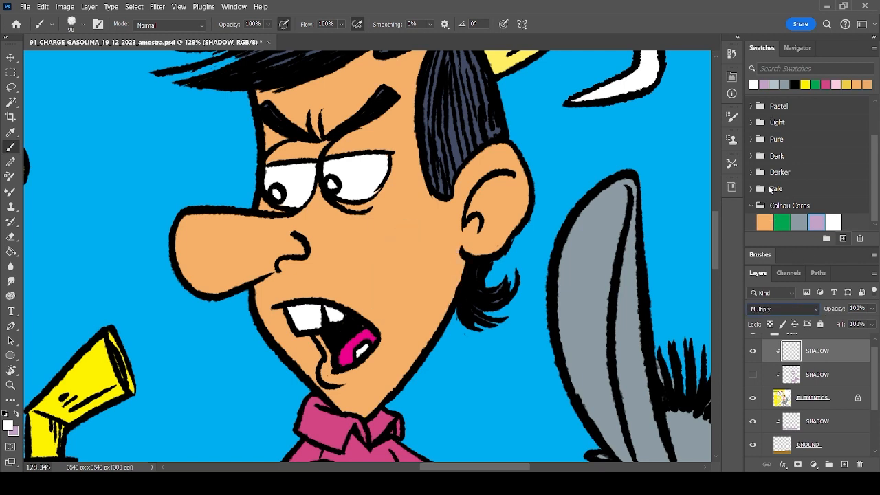
pyautogui.click(770, 203)
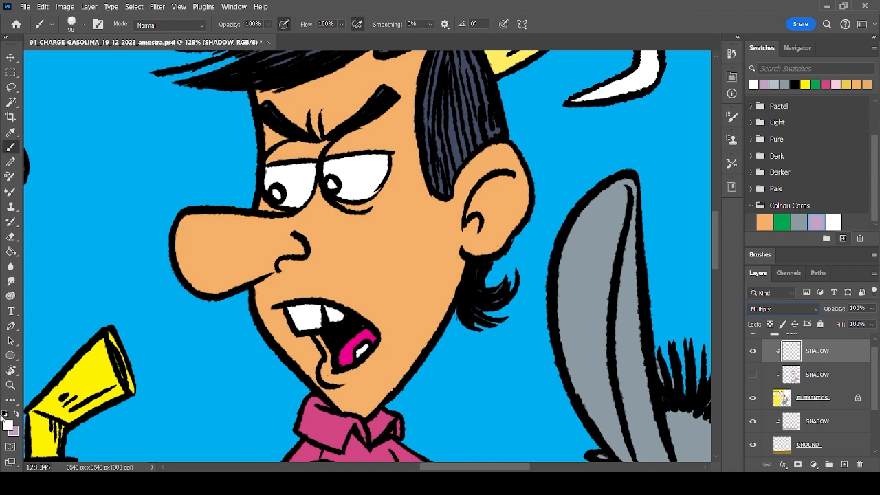
# - Make lilac the foreground color and paint a hard-edged shadow along the cowboy's cheek and jaw, reducing the brush to size 50
pyautogui.click(19, 416)
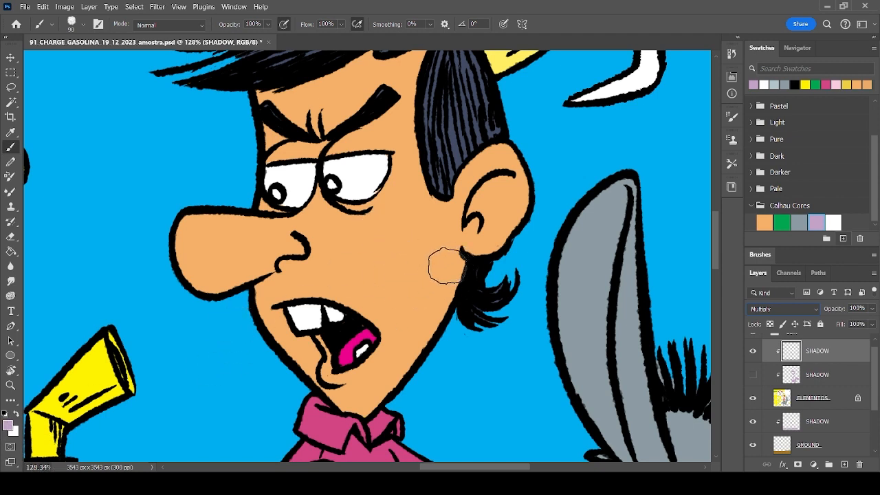
pyautogui.moveTo(444, 261); pyautogui.dragTo(428, 313)
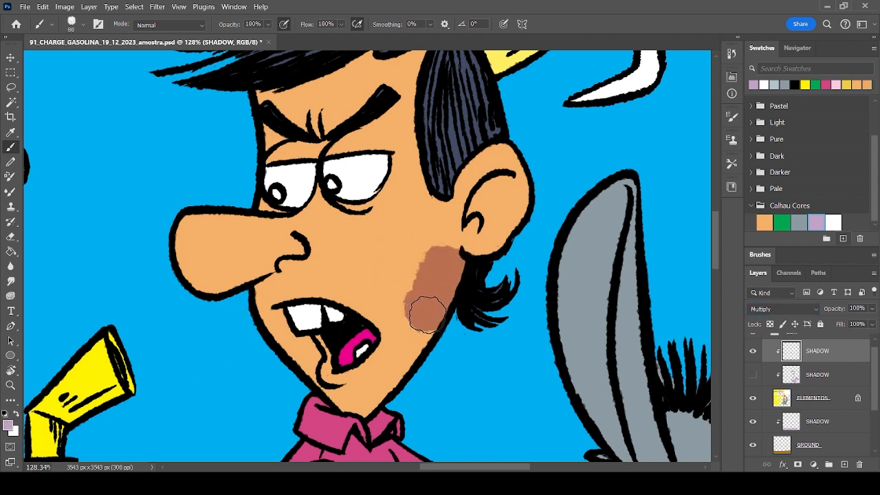
pyautogui.press('[')
pyautogui.press('[')
pyautogui.press('[')
pyautogui.press('[')
pyautogui.moveTo(405, 273)
pyautogui.mouseDown()
pyautogui.moveTo(473, 275)
pyautogui.moveTo(434, 287)
pyautogui.moveTo(428, 275)
pyautogui.moveTo(420, 338)
pyautogui.moveTo(449, 293)
pyautogui.moveTo(414, 357)
pyautogui.moveTo(426, 282)
pyautogui.moveTo(382, 396)
pyautogui.moveTo(334, 446)
pyautogui.mouseUp()
pyautogui.moveTo(428, 314); pyautogui.dragTo(430, 232)
pyautogui.moveTo(487, 234)
pyautogui.mouseDown()
pyautogui.moveTo(430, 241)
pyautogui.moveTo(428, 292)
pyautogui.mouseUp()
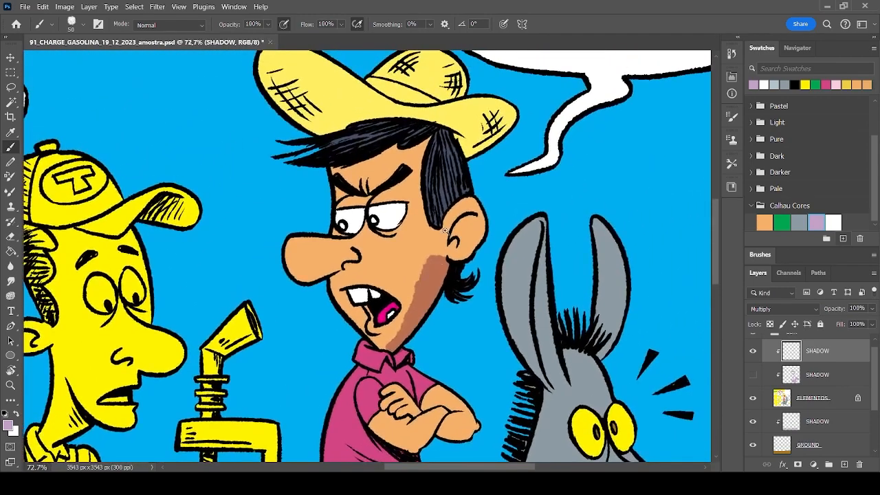
# - Paint hard-edged lilac shadows along the underside of the cowboy's nose and inside his ear with a size 45 brush
pyautogui.moveTo(446, 231); pyautogui.dragTo(494, 232)
pyautogui.moveTo(138, 300); pyautogui.dragTo(193, 314)
pyautogui.moveTo(230, 302); pyautogui.dragTo(240, 299)
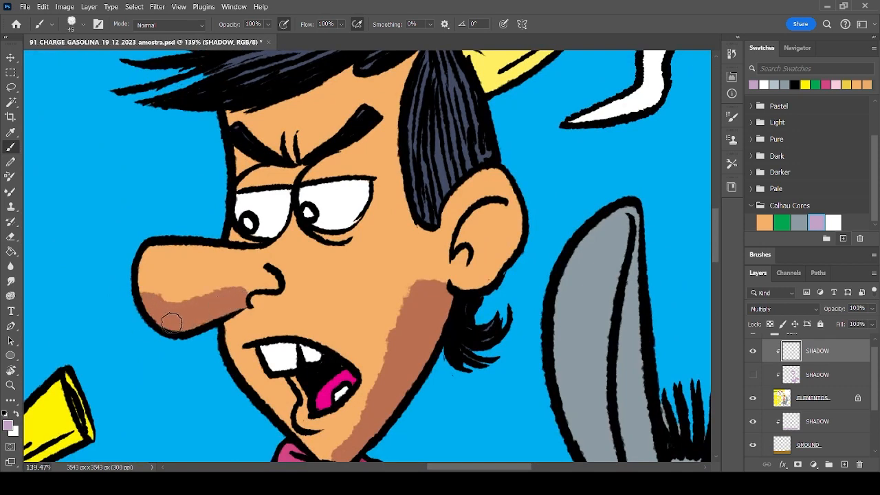
pyautogui.moveTo(153, 309)
pyautogui.mouseDown()
pyautogui.moveTo(202, 310)
pyautogui.moveTo(155, 304)
pyautogui.moveTo(241, 301)
pyautogui.moveTo(328, 278)
pyautogui.moveTo(210, 255)
pyautogui.mouseUp()
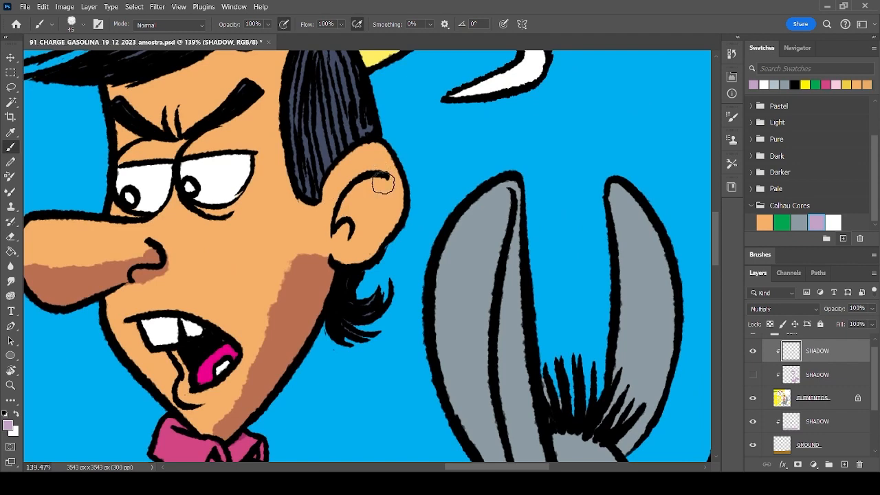
pyautogui.moveTo(383, 184)
pyautogui.mouseDown()
pyautogui.moveTo(360, 182)
pyautogui.moveTo(342, 221)
pyautogui.moveTo(362, 193)
pyautogui.moveTo(374, 187)
pyautogui.moveTo(377, 199)
pyautogui.moveTo(387, 182)
pyautogui.moveTo(384, 199)
pyautogui.moveTo(359, 227)
pyautogui.moveTo(385, 199)
pyautogui.mouseUp()
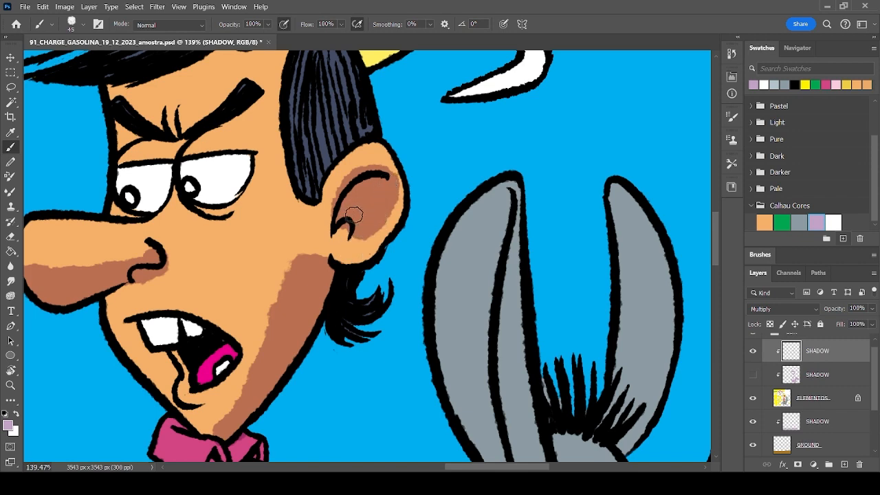
# - Try softening the cowboy's ear shadow with a soft eraser at size 175, and undo the strokes
pyautogui.press('e')
pyautogui.moveTo(343, 197)
pyautogui.mouseDown()
pyautogui.moveTo(363, 187)
pyautogui.moveTo(323, 216)
pyautogui.moveTo(343, 226)
pyautogui.moveTo(361, 220)
pyautogui.mouseUp()
pyautogui.hotkey('ctrl', 'z')
pyautogui.click(385, 194)
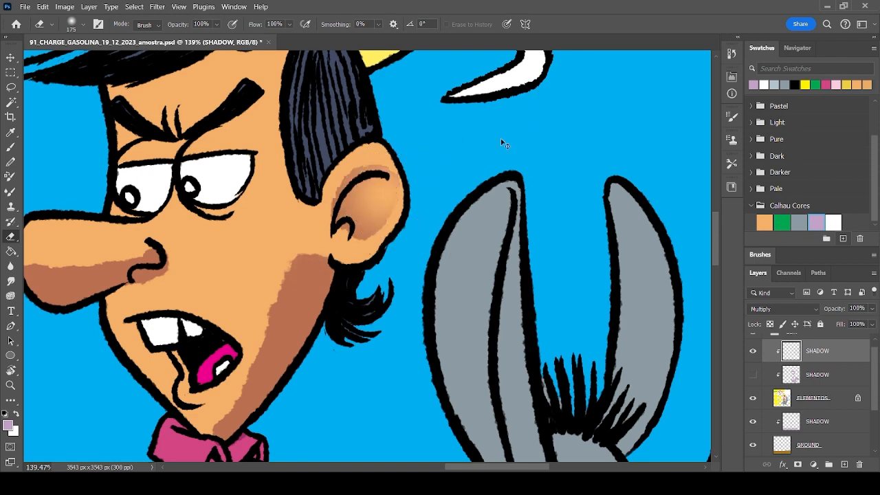
pyautogui.hotkey('ctrl', 'z')
# - Enlarge the soft eraser to size 400, fade the ear shadow from its outer edge, and compare it undone and redone
pyautogui.press(']')
pyautogui.press(']')
pyautogui.press(']')
pyautogui.press(']')
pyautogui.click(418, 167)
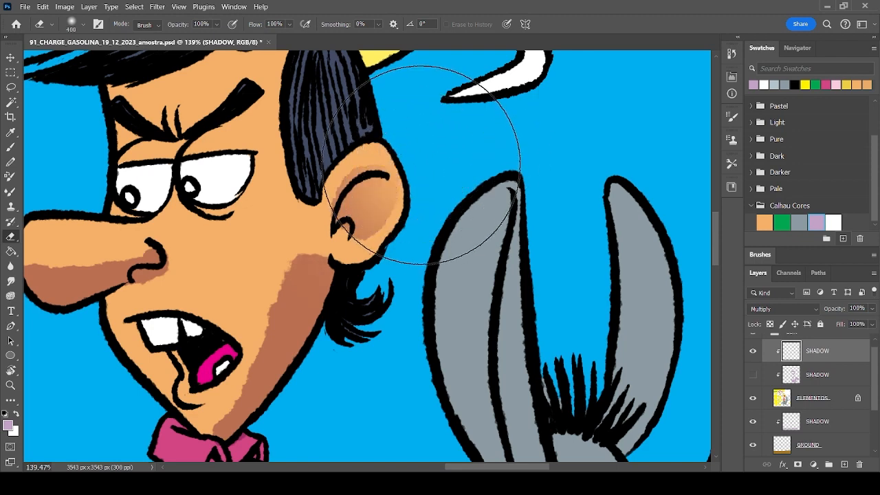
pyautogui.hotkey('ctrl', 'z')
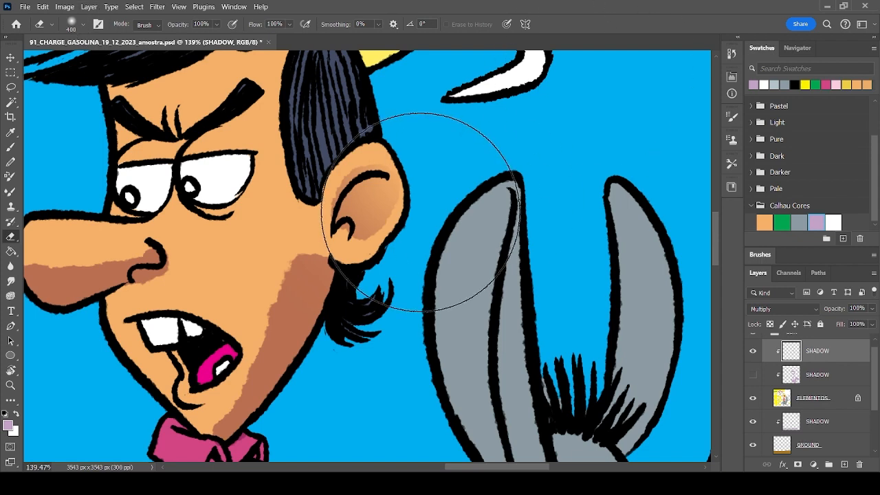
pyautogui.hotkey('ctrl', 'z')
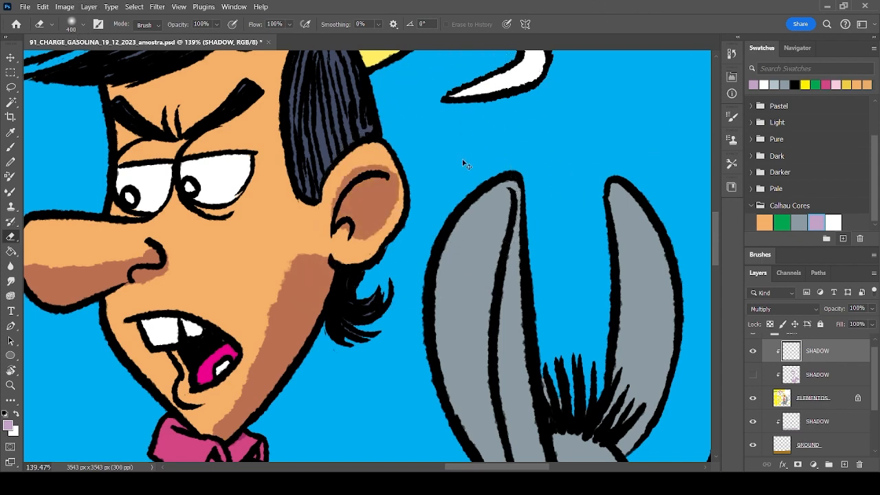
pyautogui.hotkey('ctrl', 'shift', 'z')
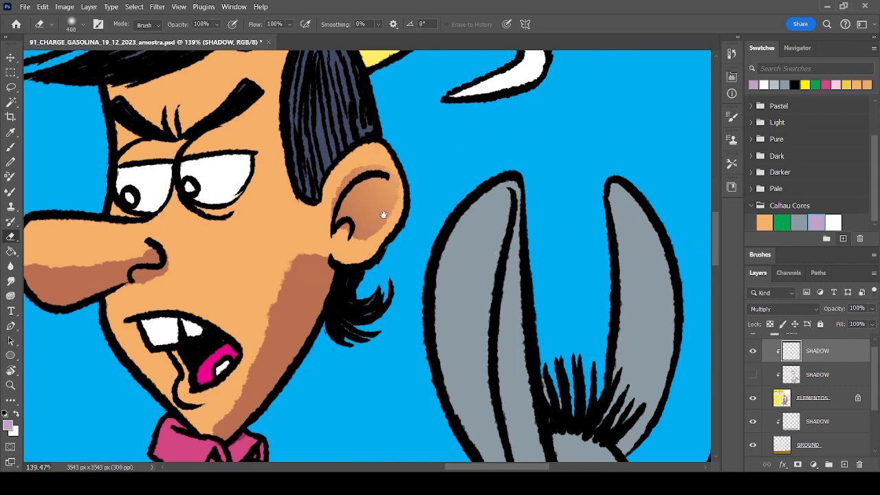
# - Try fading the nose shadow with the size 400 eraser and the cheek shadow at size 250, and undo all the softening
pyautogui.moveTo(384, 215); pyautogui.dragTo(506, 194)
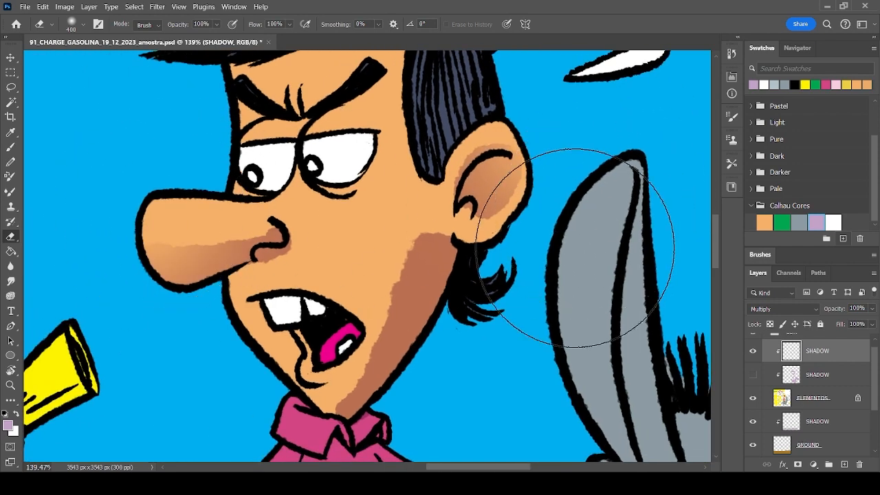
pyautogui.moveTo(436, 378); pyautogui.dragTo(435, 342)
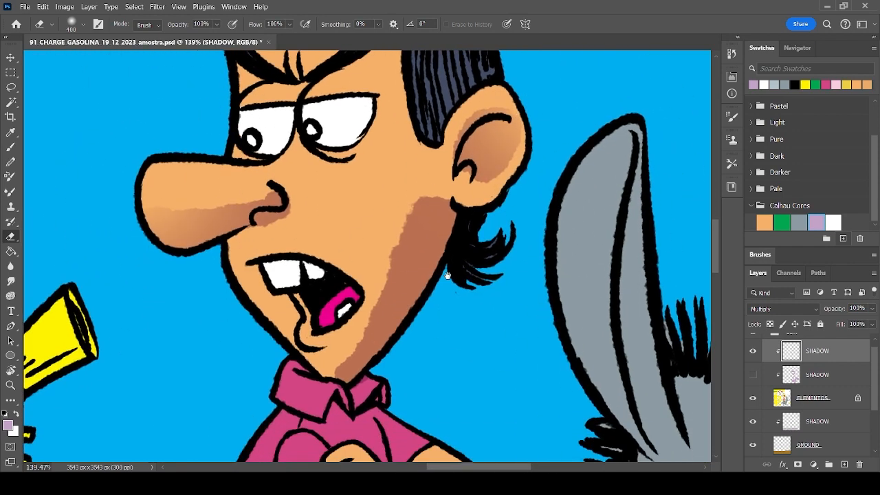
pyautogui.press('[')
pyautogui.press('[')
pyautogui.click(398, 212)
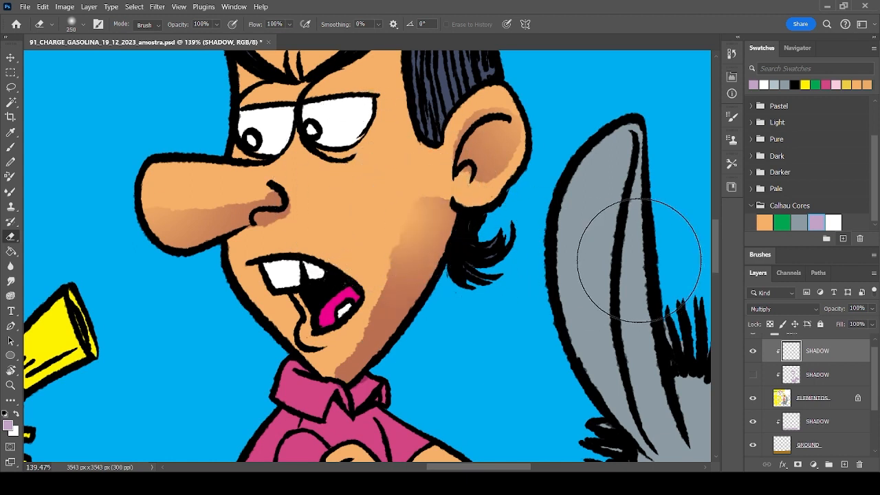
pyautogui.hotkey('ctrl', 'z')
pyautogui.hotkey('ctrl', 'z')
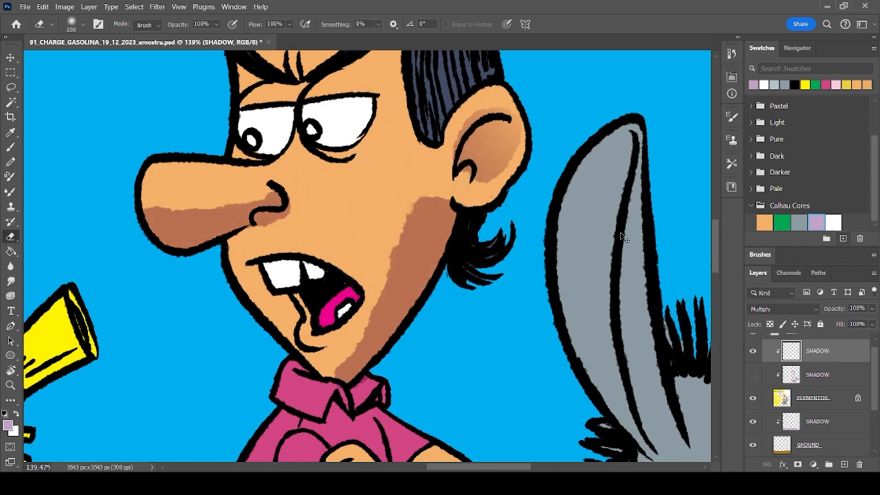
pyautogui.hotkey('ctrl', 'z')
# - Make white the brush color and trim the upper edge of the cowboy's nose shadow with the hard brush at size 90
pyautogui.press('b')
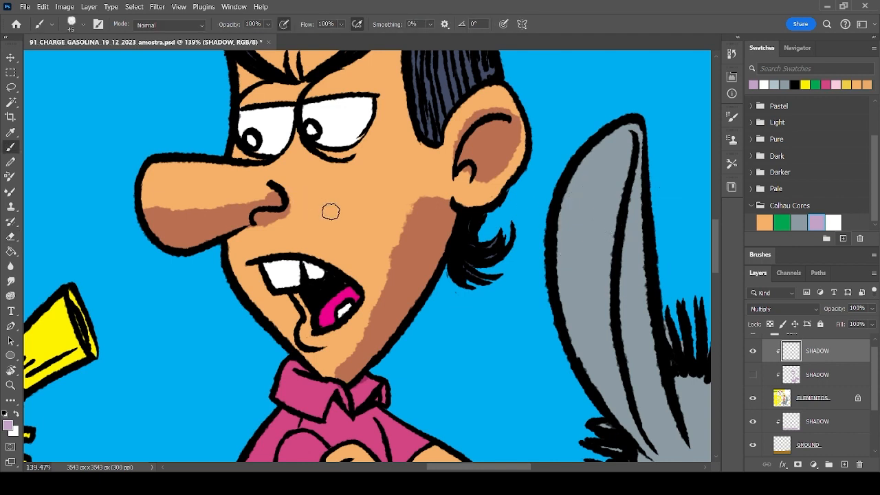
pyautogui.press(']')
pyautogui.press(']')
pyautogui.press(']')
pyautogui.press(']')
pyautogui.press(']')
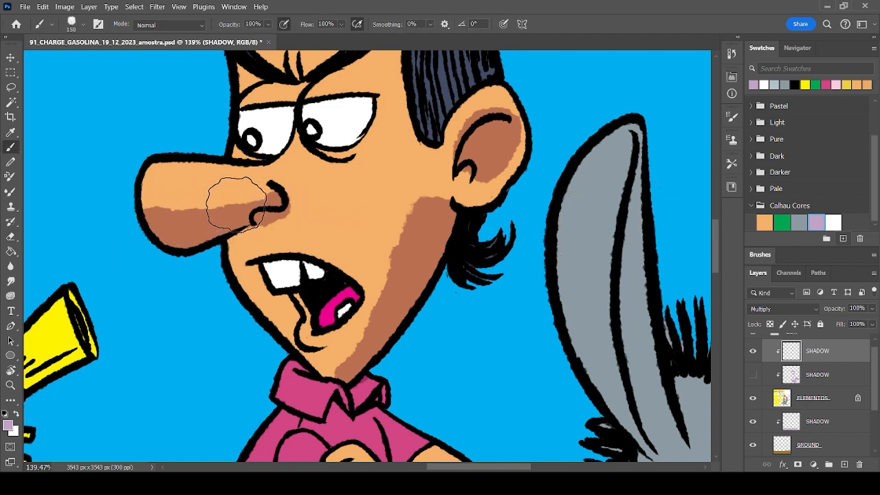
pyautogui.press('x')
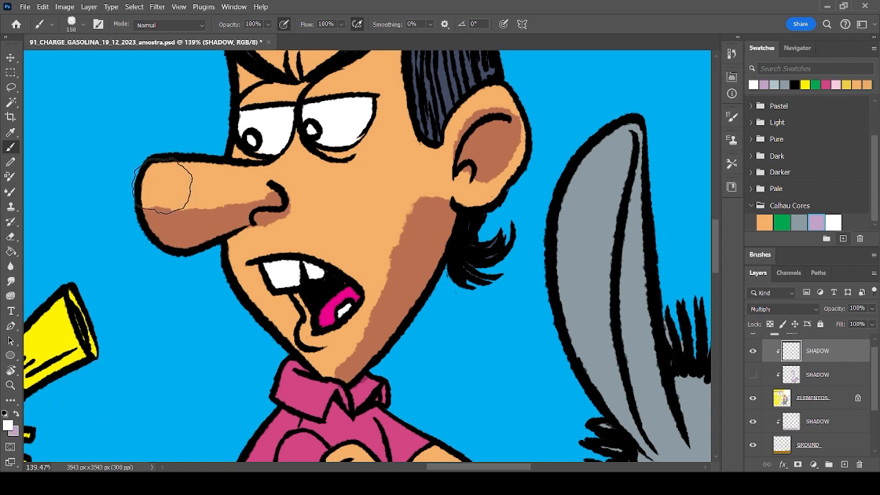
pyautogui.press('[')
pyautogui.press('[')
pyautogui.press('[')
pyautogui.moveTo(174, 197)
pyautogui.mouseDown()
pyautogui.moveTo(143, 188)
pyautogui.moveTo(184, 197)
pyautogui.moveTo(240, 181)
pyautogui.mouseUp()
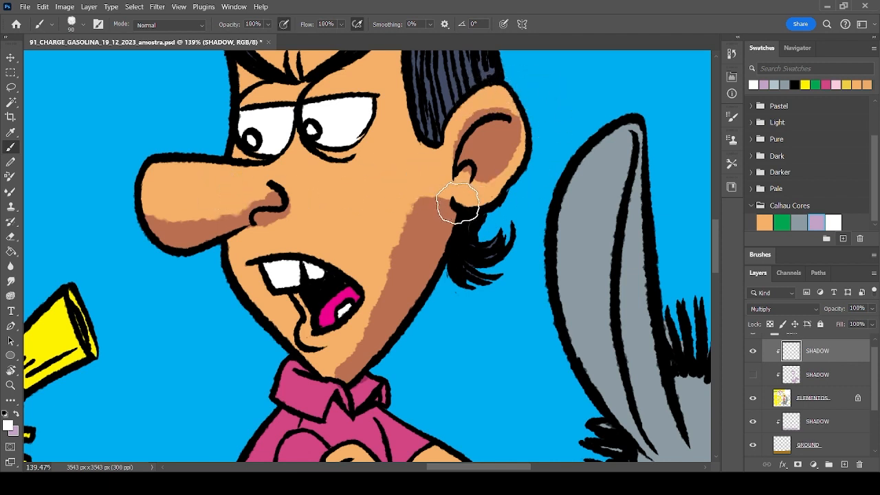
# - Reduce the brush to size 35 and refine the shadow inside the cowboy's ear, alternating between white and lilac
pyautogui.press('[')
pyautogui.press('[')
pyautogui.press('[')
pyautogui.press('[')
pyautogui.moveTo(387, 159); pyautogui.dragTo(429, 121)
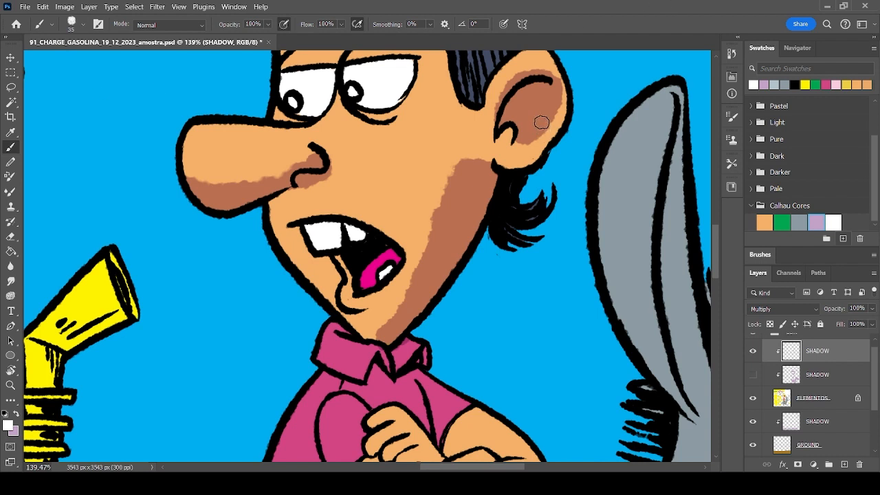
pyautogui.press('x')
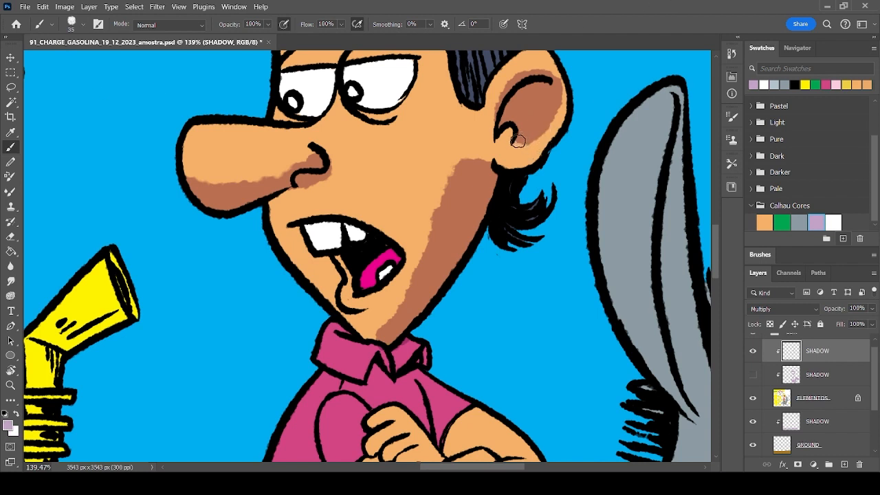
pyautogui.press('x')
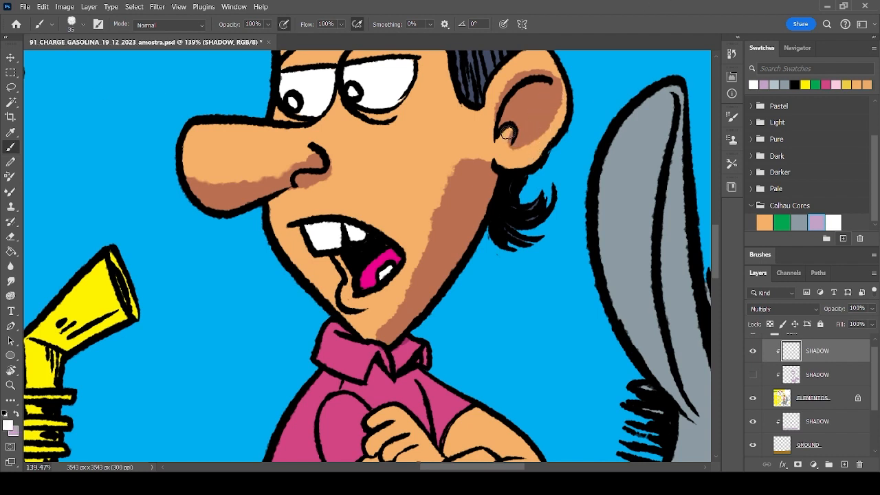
pyautogui.press('x')
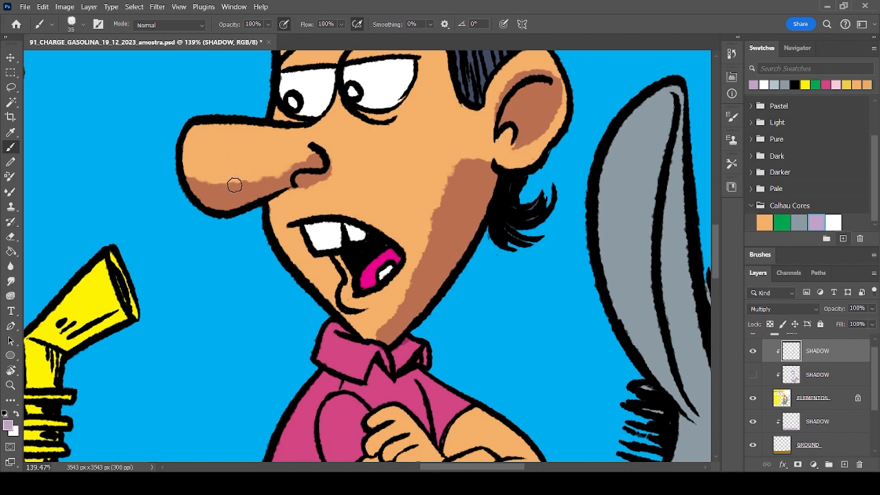
# - Demonstrate alternating between lilac and white with short test strokes across the cowboy's nose and cheek
pyautogui.press('x')
pyautogui.press('x')
pyautogui.press('x')
pyautogui.press('x')
pyautogui.press('x')
pyautogui.press('x')
pyautogui.moveTo(203, 141); pyautogui.dragTo(213, 181)
pyautogui.press('x')
pyautogui.moveTo(207, 140); pyautogui.dragTo(212, 180)
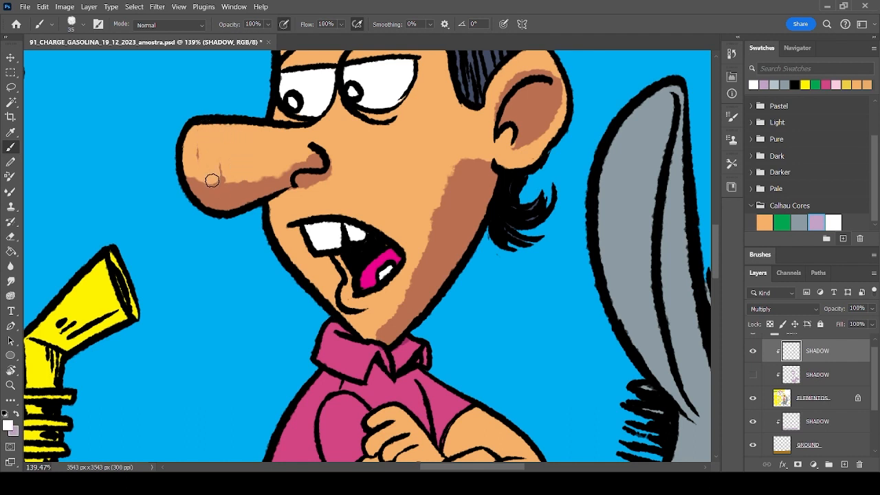
pyautogui.press('x')
pyautogui.moveTo(226, 131); pyautogui.dragTo(236, 169)
pyautogui.press('x')
pyautogui.press('x')
pyautogui.moveTo(231, 132); pyautogui.dragTo(235, 172)
pyautogui.press('x')
pyautogui.moveTo(234, 137)
pyautogui.mouseDown()
pyautogui.moveTo(246, 163)
pyautogui.moveTo(261, 157)
pyautogui.mouseUp()
pyautogui.press('x')
pyautogui.press('x')
pyautogui.press('x')
pyautogui.press('x')
pyautogui.moveTo(276, 145)
pyautogui.mouseDown()
pyautogui.moveTo(282, 155)
pyautogui.moveTo(295, 148)
pyautogui.mouseUp()
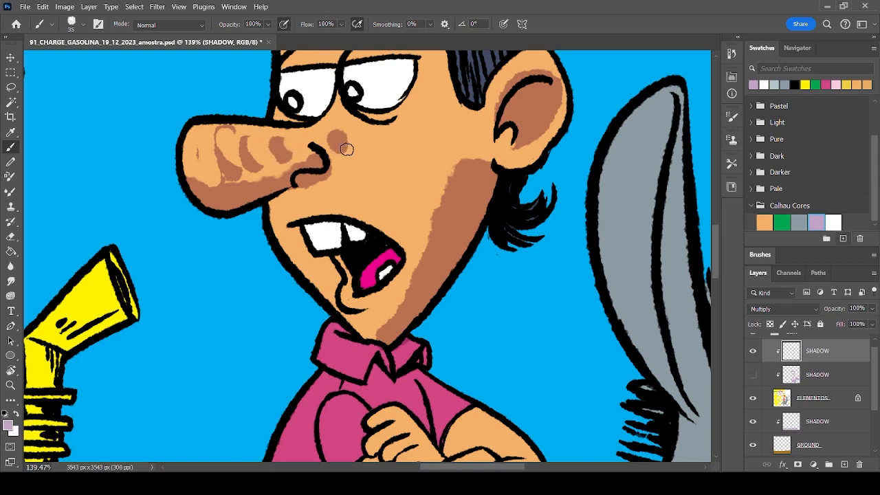
pyautogui.moveTo(382, 157); pyautogui.dragTo(387, 176)
# - Remove the test marks from the cheek and nose, covering those on the nose in white and restoring its shadow edge
pyautogui.press('x')
pyautogui.hscroll(-5, 438, 126)
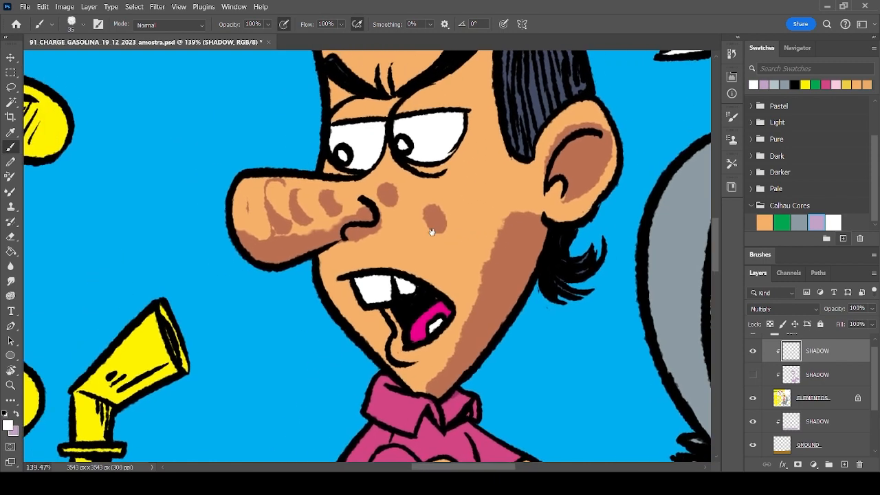
pyautogui.moveTo(431, 145); pyautogui.dragTo(430, 160)
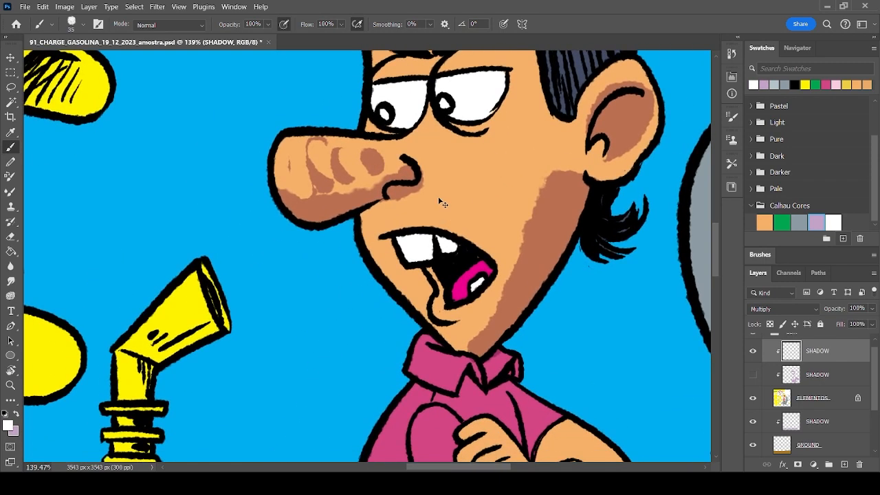
pyautogui.moveTo(375, 155)
pyautogui.mouseDown()
pyautogui.moveTo(372, 172)
pyautogui.moveTo(296, 145)
pyautogui.moveTo(323, 161)
pyautogui.moveTo(347, 160)
pyautogui.moveTo(302, 183)
pyautogui.mouseUp()
pyautogui.press('x')
pyautogui.press('x')
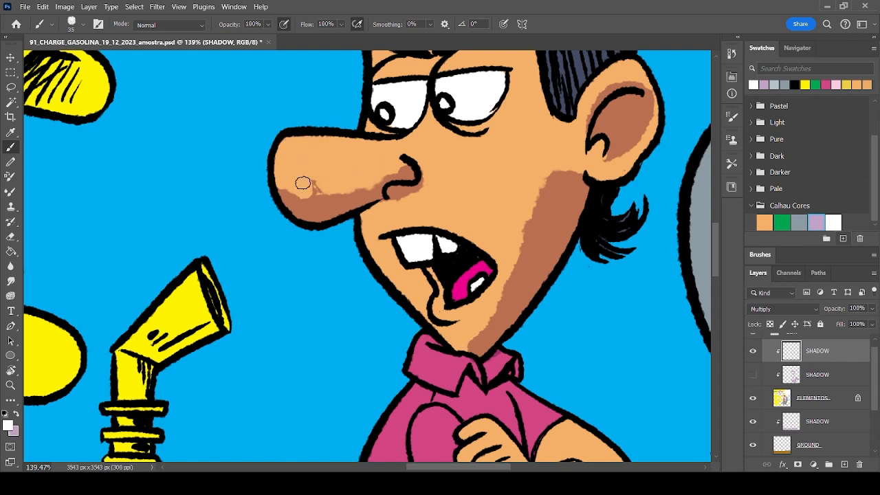
pyautogui.moveTo(345, 145); pyautogui.dragTo(279, 229)
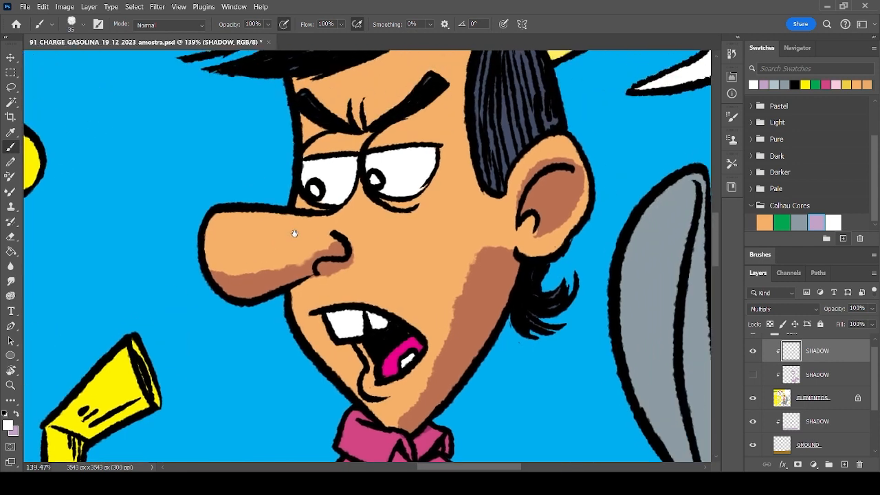
# - Extend the lilac shadow from beneath the cowboy's nose to the corner of his mouth, and widen the cheek shadow below the ear
pyautogui.moveTo(413, 271); pyautogui.dragTo(414, 232)
pyautogui.press('x')
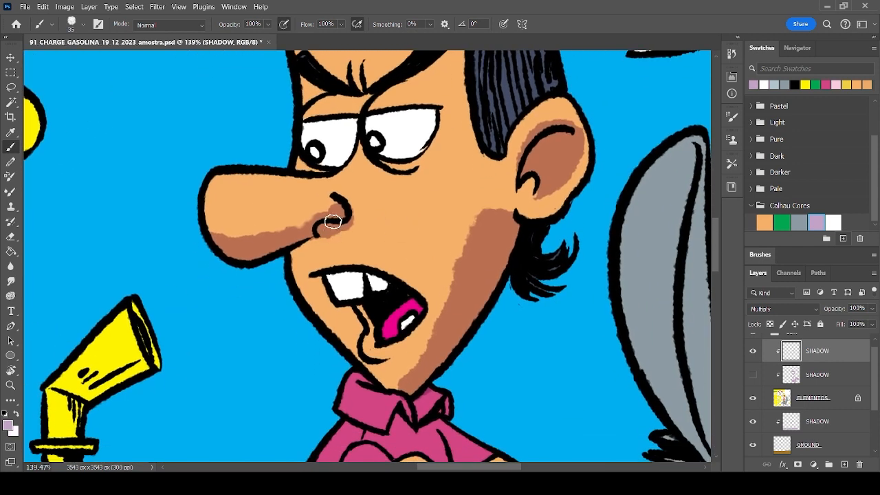
pyautogui.moveTo(337, 215)
pyautogui.mouseDown()
pyautogui.moveTo(313, 256)
pyautogui.moveTo(301, 240)
pyautogui.mouseUp()
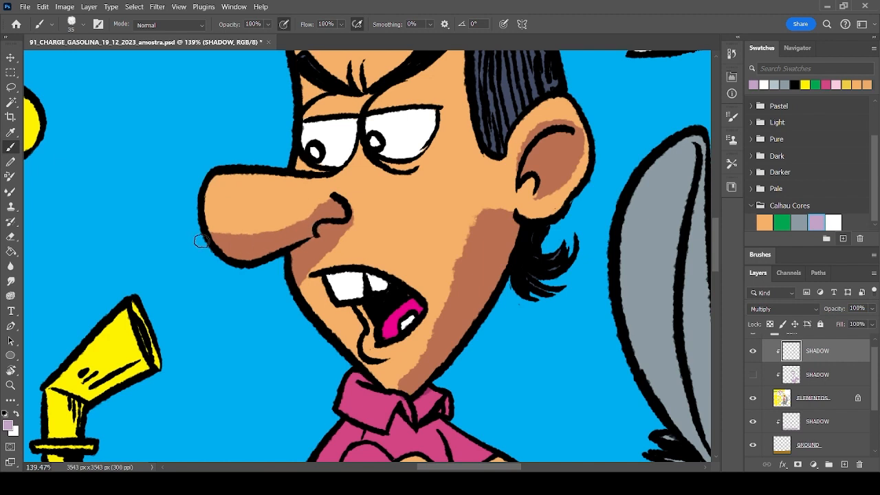
pyautogui.moveTo(339, 252); pyautogui.dragTo(284, 204)
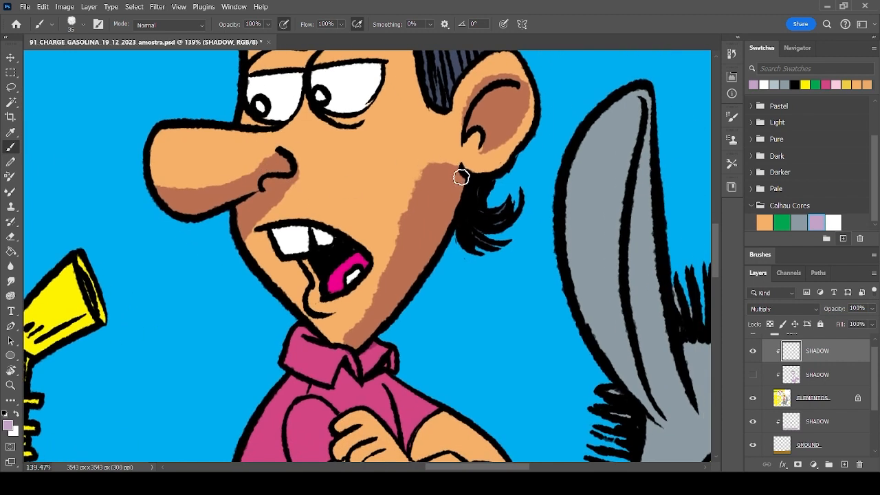
pyautogui.moveTo(444, 167)
pyautogui.mouseDown()
pyautogui.moveTo(416, 188)
pyautogui.moveTo(407, 235)
pyautogui.mouseUp()
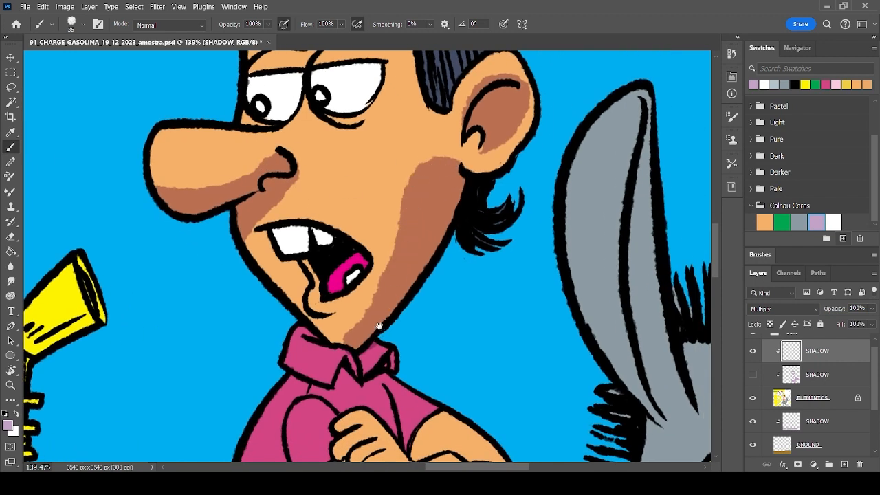
# - Shade the cowboy's chin below the lower lip in lilac with the size 35 brush, cleaning the shadow's edge with white
pyautogui.moveTo(379, 325); pyautogui.dragTo(392, 275)
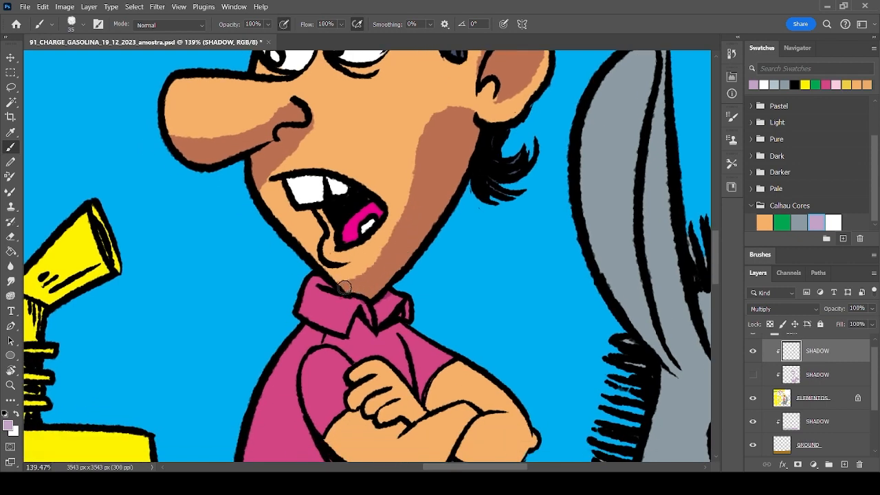
pyautogui.press('x')
pyautogui.press('x')
pyautogui.press('x')
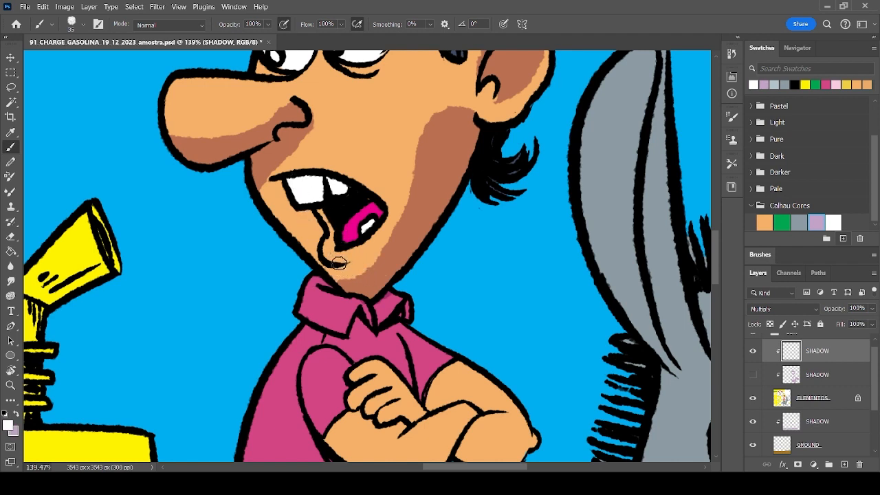
pyautogui.press('x')
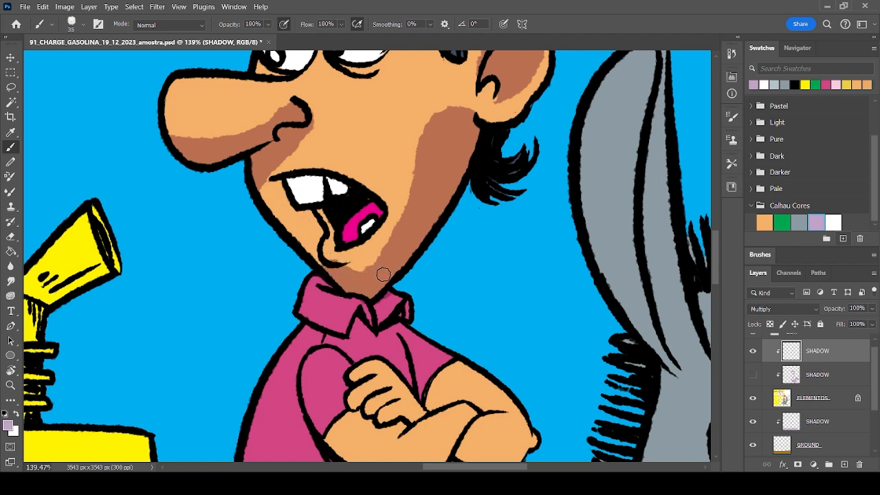
pyautogui.press('x')
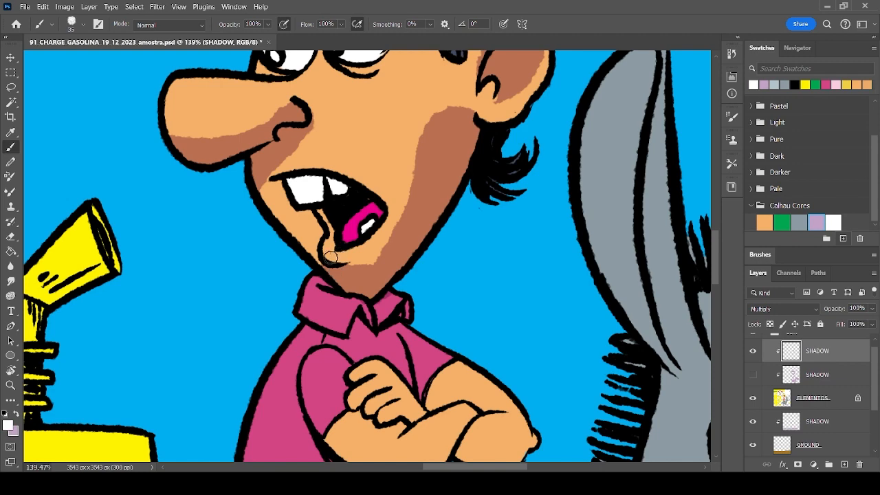
pyautogui.scroll(2, 344, 268)
pyautogui.press('x')
pyautogui.moveTo(383, 281); pyautogui.dragTo(344, 303)
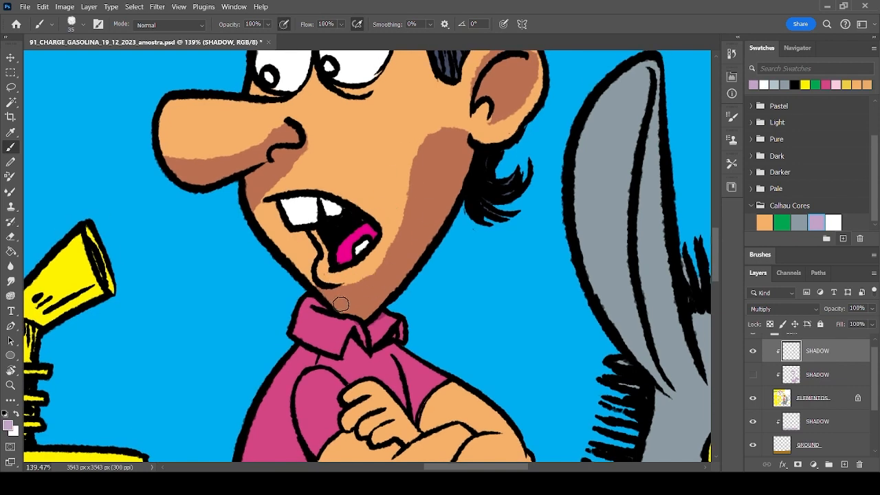
# - Shade the cowboy's forehead beneath the hairline in lilac with the size 40 brush
pyautogui.press('space')
pyautogui.moveTo(420, 223)
pyautogui.mouseDown()
pyautogui.moveTo(355, 327)
pyautogui.moveTo(389, 275)
pyautogui.moveTo(394, 249)
pyautogui.moveTo(390, 311)
pyautogui.mouseUp()
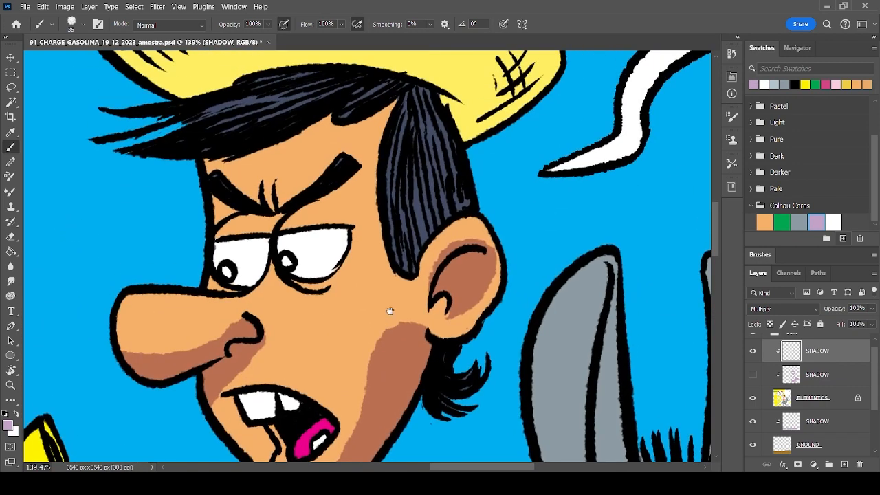
pyautogui.press('x')
pyautogui.press('x')
pyautogui.press('x')
pyautogui.press('x')
pyautogui.moveTo(344, 102)
pyautogui.mouseDown()
pyautogui.moveTo(234, 168)
pyautogui.moveTo(190, 175)
pyautogui.mouseUp()
pyautogui.moveTo(367, 100); pyautogui.dragTo(339, 104)
pyautogui.moveTo(308, 132)
pyautogui.mouseDown()
pyautogui.moveTo(371, 104)
pyautogui.moveTo(330, 108)
pyautogui.moveTo(361, 205)
pyautogui.mouseUp()
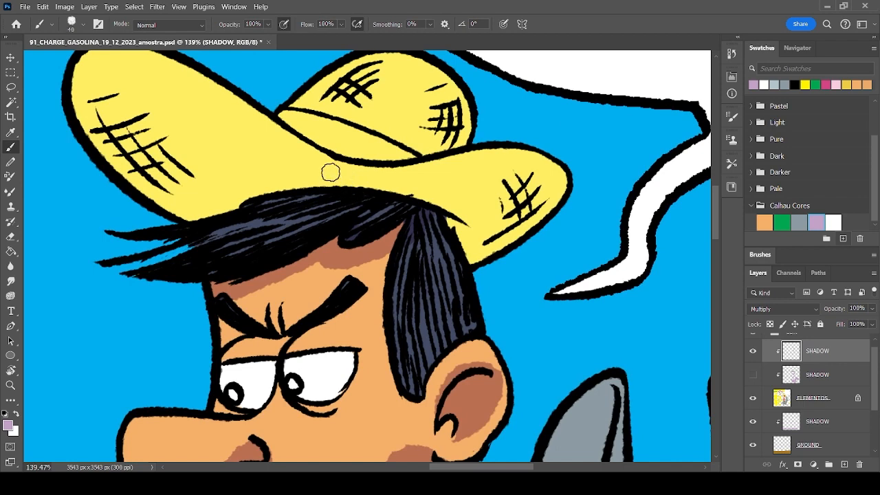
# - Shade the lower edges of both sides of the cowboy's hat brim in lilac with the brush at size 90
pyautogui.press(']')
pyautogui.press(']')
pyautogui.press(']')
pyautogui.press(']')
pyautogui.moveTo(266, 171); pyautogui.dragTo(290, 192)
pyautogui.moveTo(109, 80)
pyautogui.mouseDown()
pyautogui.moveTo(174, 228)
pyautogui.moveTo(244, 241)
pyautogui.mouseUp()
pyautogui.moveTo(117, 73); pyautogui.dragTo(176, 197)
pyautogui.moveTo(312, 217); pyautogui.dragTo(213, 187)
pyautogui.moveTo(511, 157); pyautogui.dragTo(375, 255)
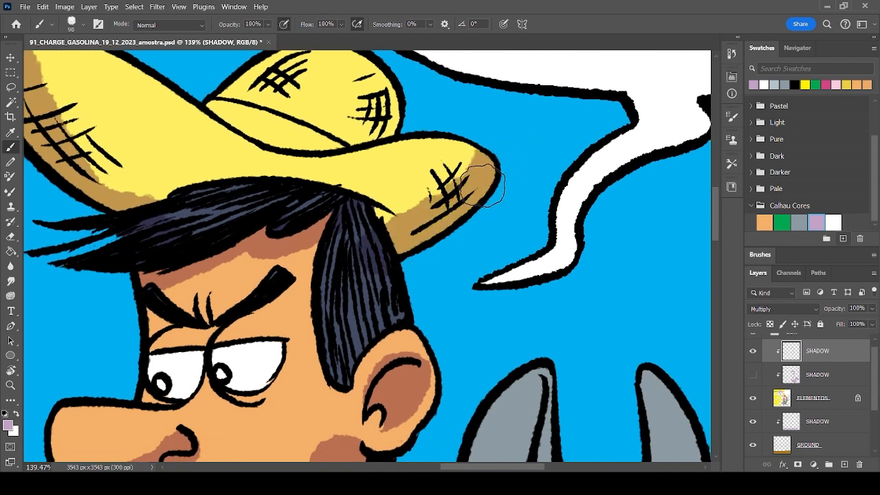
pyautogui.moveTo(475, 176)
pyautogui.mouseDown()
pyautogui.moveTo(405, 207)
pyautogui.moveTo(403, 260)
pyautogui.mouseUp()
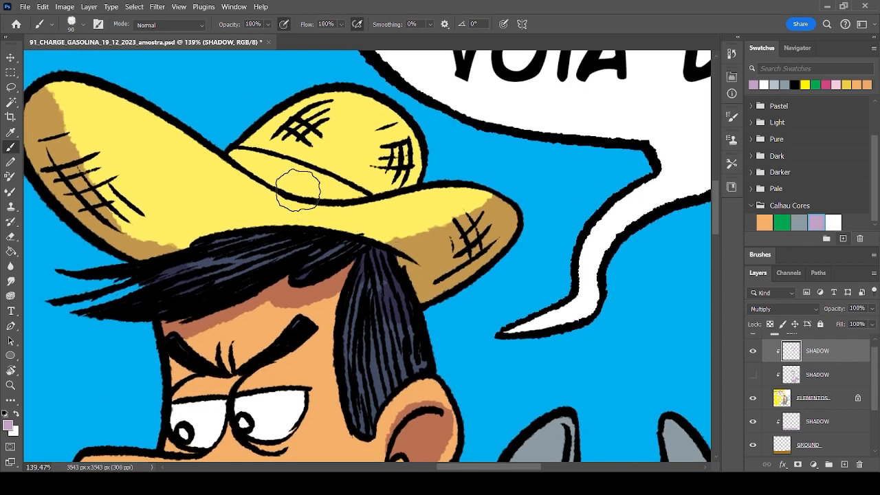
# - Shade the rear and lower part of the hat's crown in lilac, redoing the oversized first stroke
pyautogui.moveTo(299, 189)
pyautogui.mouseDown()
pyautogui.moveTo(433, 107)
pyautogui.moveTo(431, 132)
pyautogui.moveTo(371, 172)
pyautogui.moveTo(412, 165)
pyautogui.moveTo(318, 170)
pyautogui.mouseUp()
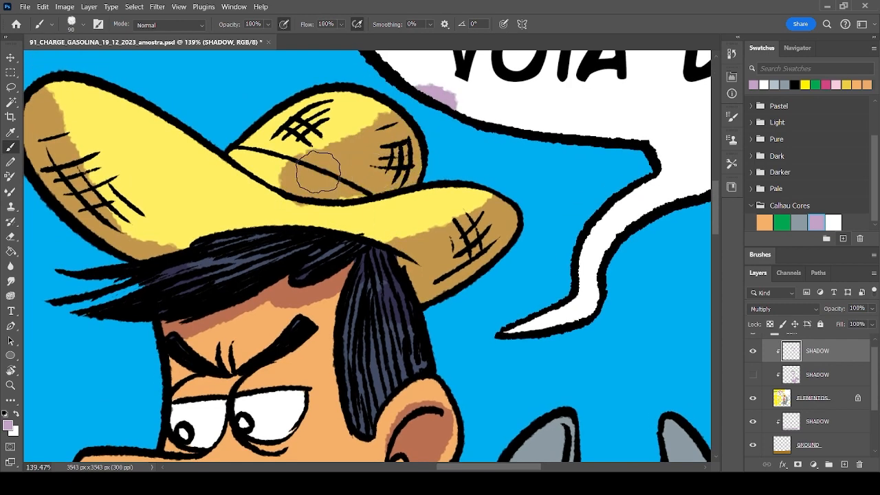
pyautogui.hotkey('ctrl', 'z')
pyautogui.moveTo(407, 116)
pyautogui.mouseDown()
pyautogui.moveTo(335, 181)
pyautogui.moveTo(443, 150)
pyautogui.mouseUp()
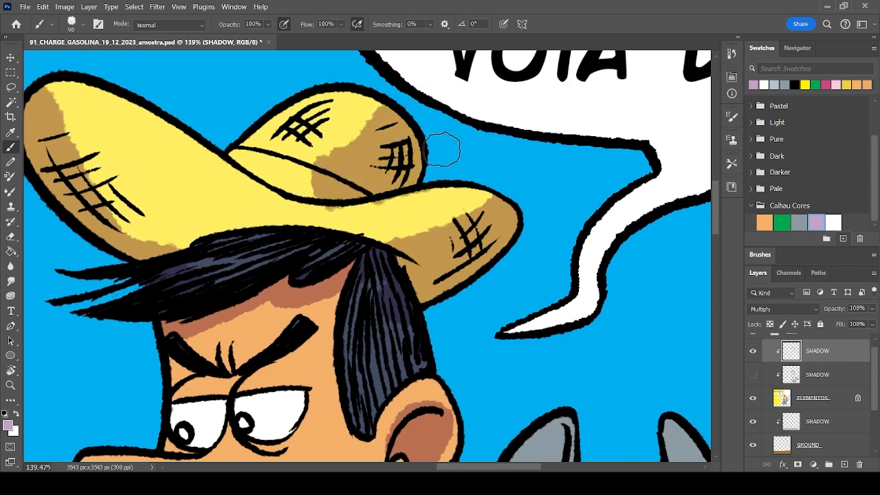
pyautogui.moveTo(346, 173)
pyautogui.mouseDown()
pyautogui.moveTo(315, 186)
pyautogui.moveTo(369, 180)
pyautogui.mouseUp()
# - Reduce the brush to size 50 and extend the crown's lilac shadow along the hat band toward the front
pyautogui.press('x')
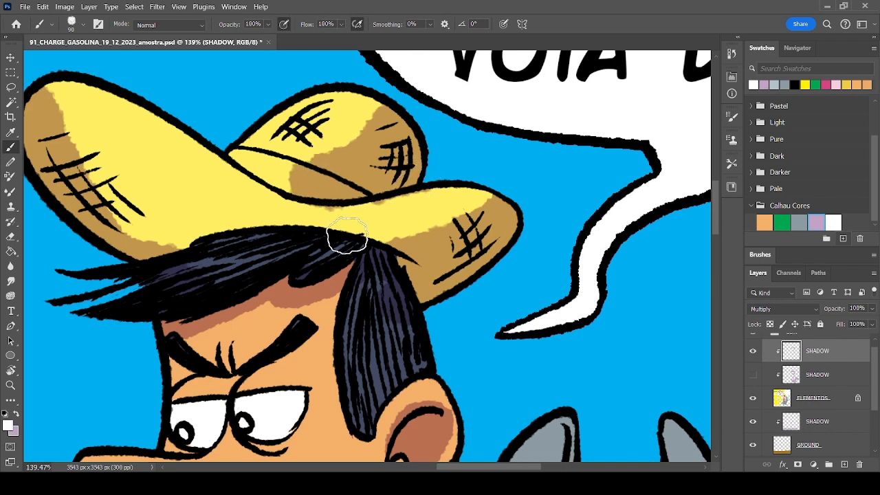
pyautogui.press('[')
pyautogui.press('[')
pyautogui.press('[')
pyautogui.moveTo(422, 199)
pyautogui.mouseDown()
pyautogui.moveTo(301, 213)
pyautogui.moveTo(320, 181)
pyautogui.moveTo(351, 189)
pyautogui.moveTo(405, 178)
pyautogui.mouseUp()
pyautogui.press('x')
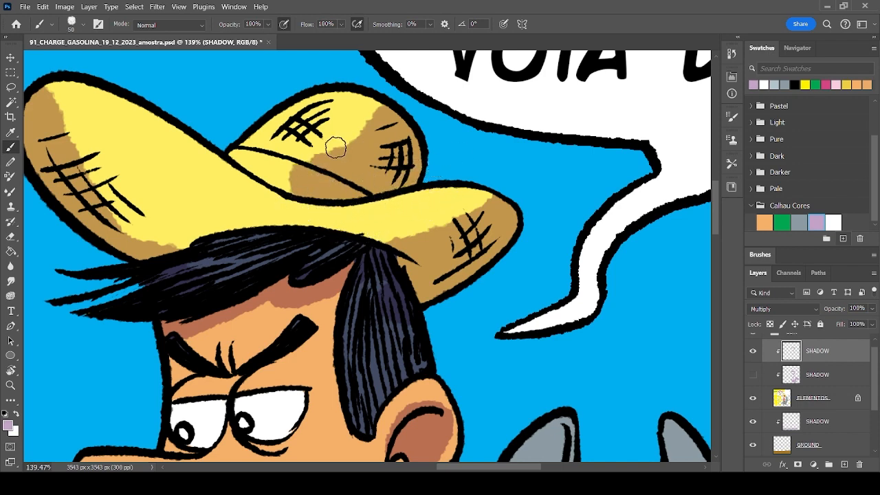
pyautogui.press('x')
pyautogui.press('x')
pyautogui.moveTo(307, 170); pyautogui.dragTo(277, 181)
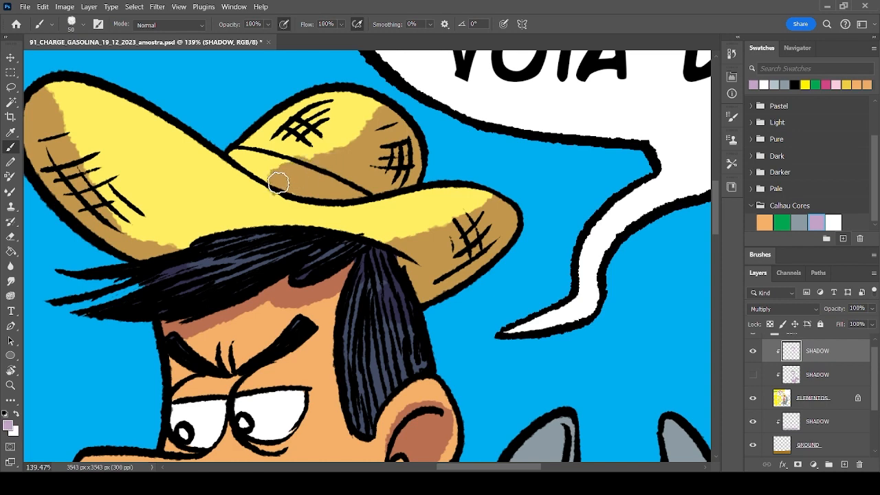
pyautogui.press('x')
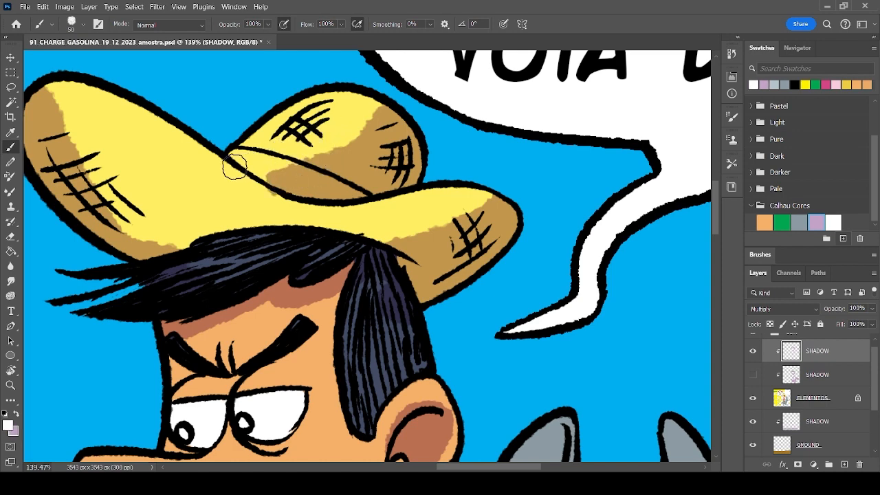
# - Shade the cowboy's near sleeve, the shirt beneath it and the underside of the near arm in lilac, starting with brush size 60
pyautogui.moveTo(366, 249); pyautogui.dragTo(382, 165)
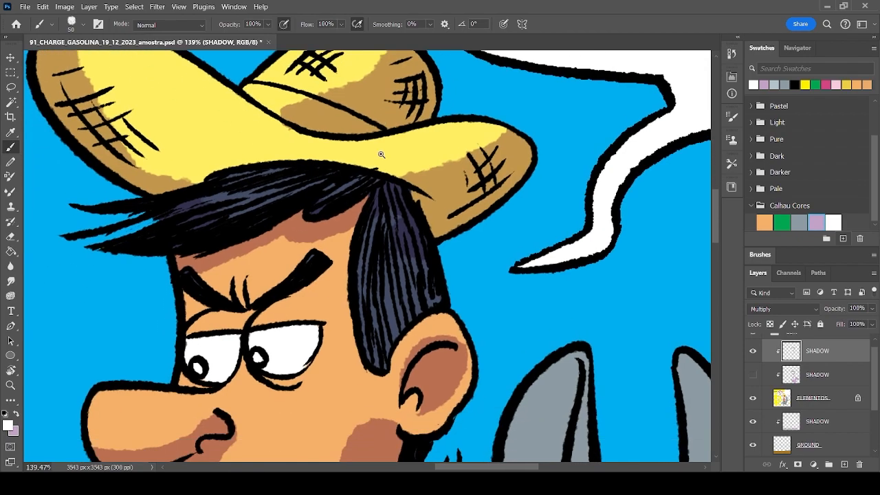
pyautogui.scroll(-4, 406, 258)
pyautogui.moveTo(387, 258); pyautogui.dragTo(399, 149)
pyautogui.moveTo(397, 255); pyautogui.dragTo(421, 140)
pyautogui.moveTo(437, 307); pyautogui.dragTo(402, 250)
pyautogui.moveTo(392, 209); pyautogui.dragTo(392, 229)
pyautogui.press(']')
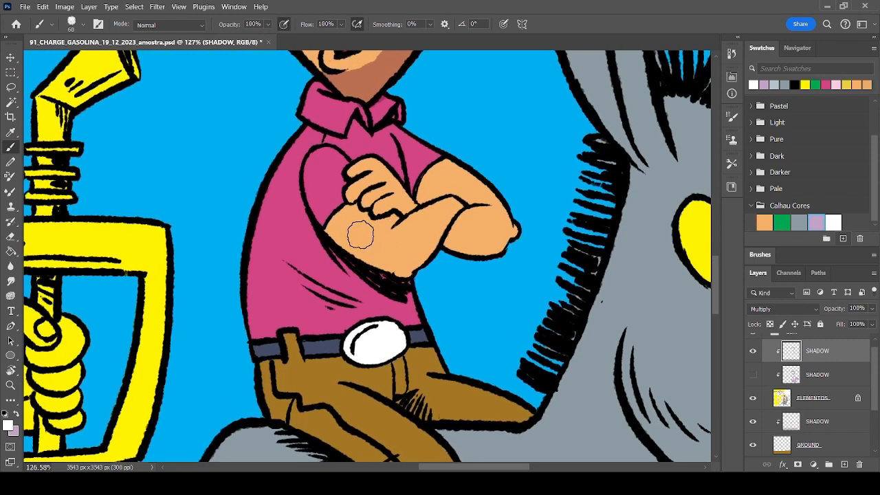
pyautogui.press('x')
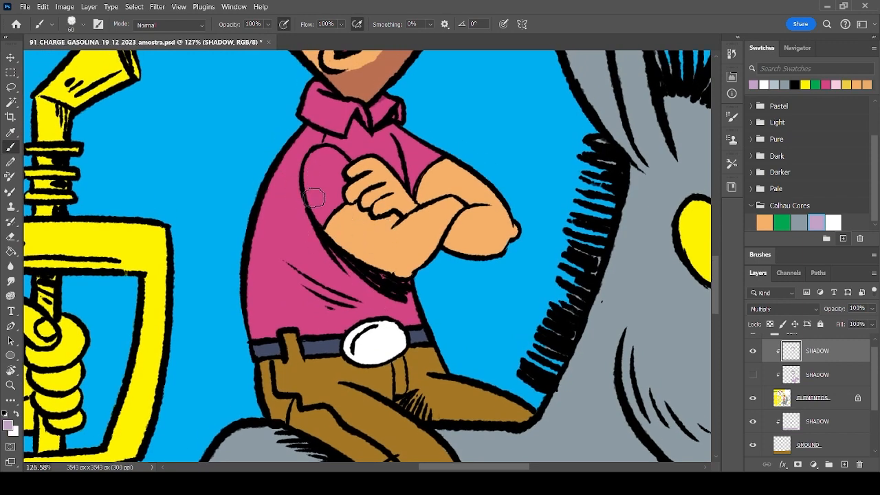
pyautogui.moveTo(298, 178)
pyautogui.mouseDown()
pyautogui.moveTo(340, 272)
pyautogui.moveTo(409, 313)
pyautogui.mouseUp()
pyautogui.hotkey('ctrl', 'z')
pyautogui.moveTo(300, 180)
pyautogui.mouseDown()
pyautogui.moveTo(309, 209)
pyautogui.moveTo(355, 265)
pyautogui.moveTo(403, 278)
pyautogui.mouseUp()
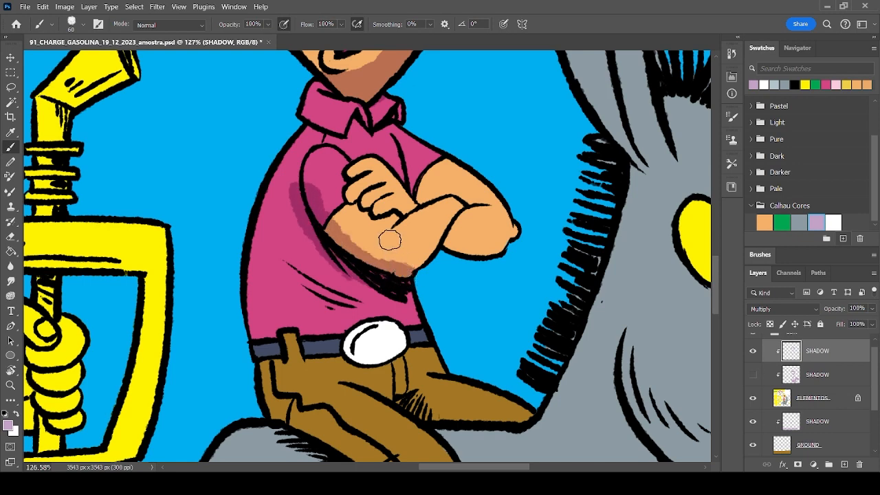
pyautogui.moveTo(313, 193)
pyautogui.mouseDown()
pyautogui.moveTo(335, 227)
pyautogui.moveTo(407, 274)
pyautogui.mouseUp()
pyautogui.moveTo(316, 197); pyautogui.dragTo(412, 261)
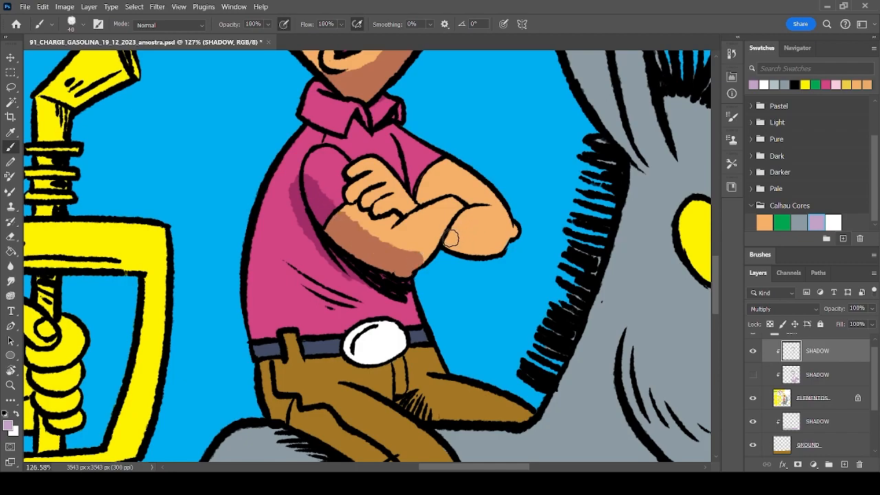
# - Shade the underside of the cowboy's far forearm and the far trouser leg in lilac
pyautogui.moveTo(450, 238)
pyautogui.mouseDown()
pyautogui.moveTo(499, 247)
pyautogui.moveTo(467, 241)
pyautogui.mouseUp()
pyautogui.moveTo(531, 260); pyautogui.dragTo(473, 265)
pyautogui.moveTo(405, 275); pyautogui.dragTo(507, 294)
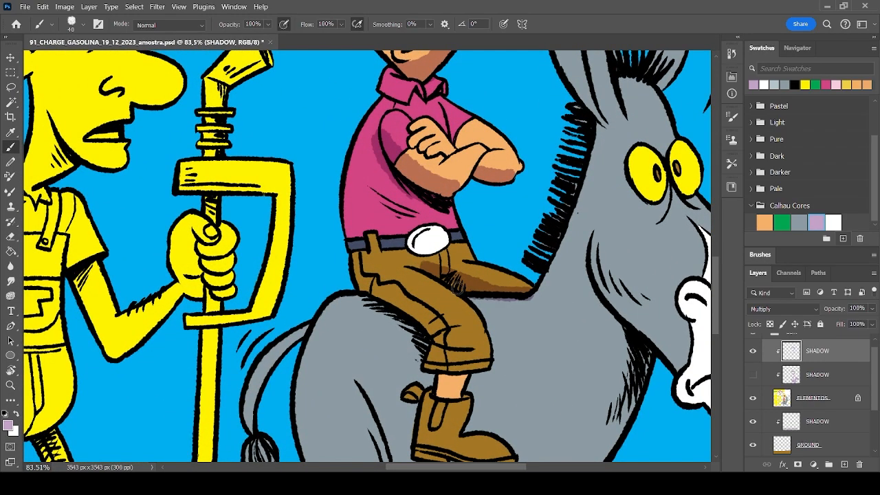
# - Shade the near trouser leg, its cuff and the boot in lilac, adding their cast shadows on the donkey's side
pyautogui.moveTo(422, 280); pyautogui.dragTo(410, 247)
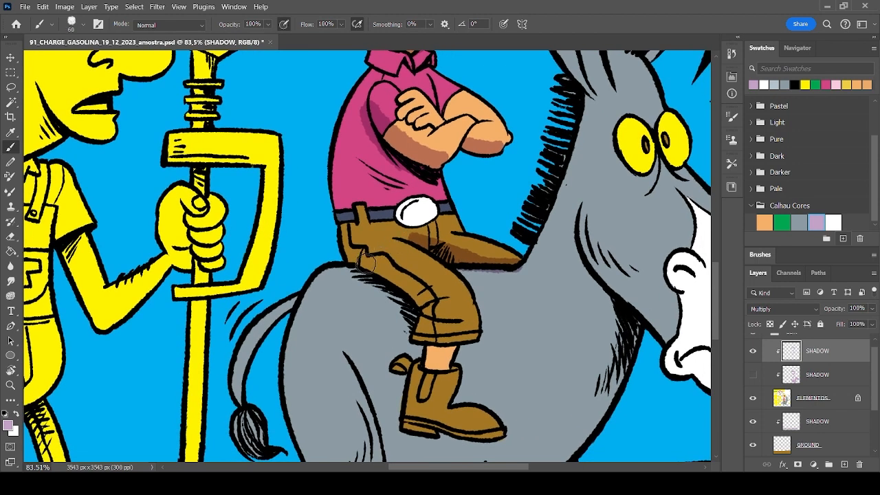
pyautogui.moveTo(349, 262)
pyautogui.mouseDown()
pyautogui.moveTo(410, 297)
pyautogui.moveTo(409, 337)
pyautogui.moveTo(424, 341)
pyautogui.mouseUp()
pyautogui.press('[')
pyautogui.press('[')
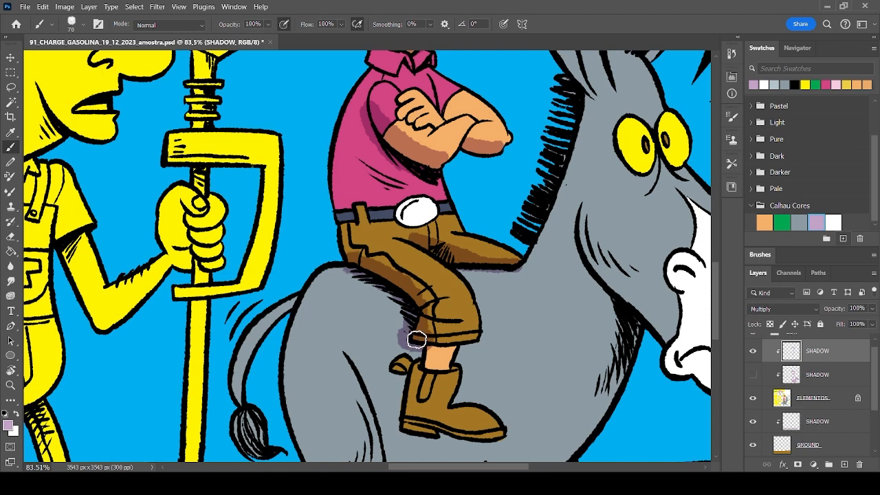
pyautogui.moveTo(416, 346)
pyautogui.mouseDown()
pyautogui.moveTo(474, 344)
pyautogui.moveTo(405, 338)
pyautogui.moveTo(386, 227)
pyautogui.mouseUp()
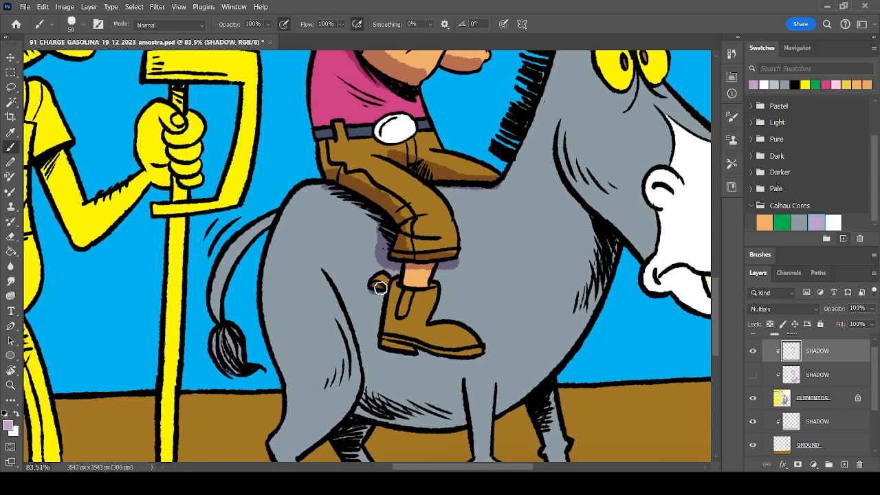
pyautogui.moveTo(378, 289)
pyautogui.mouseDown()
pyautogui.moveTo(377, 348)
pyautogui.moveTo(474, 362)
pyautogui.moveTo(383, 358)
pyautogui.mouseUp()
pyautogui.moveTo(390, 344); pyautogui.dragTo(402, 265)
# - Shade the donkey's flank and near hind leg down to the hoof in lilac with the brush at size 90
pyautogui.press(']')
pyautogui.press(']')
pyautogui.press(']')
pyautogui.press(']')
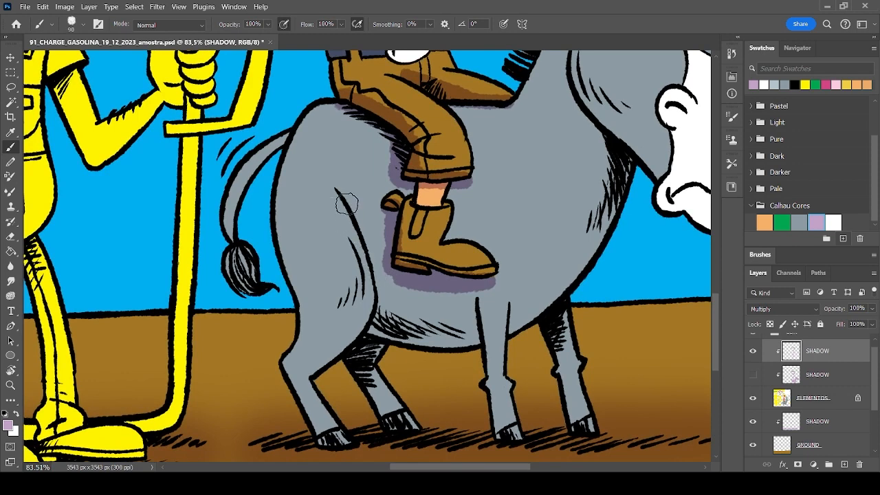
pyautogui.moveTo(338, 191)
pyautogui.mouseDown()
pyautogui.moveTo(385, 301)
pyautogui.moveTo(370, 352)
pyautogui.mouseUp()
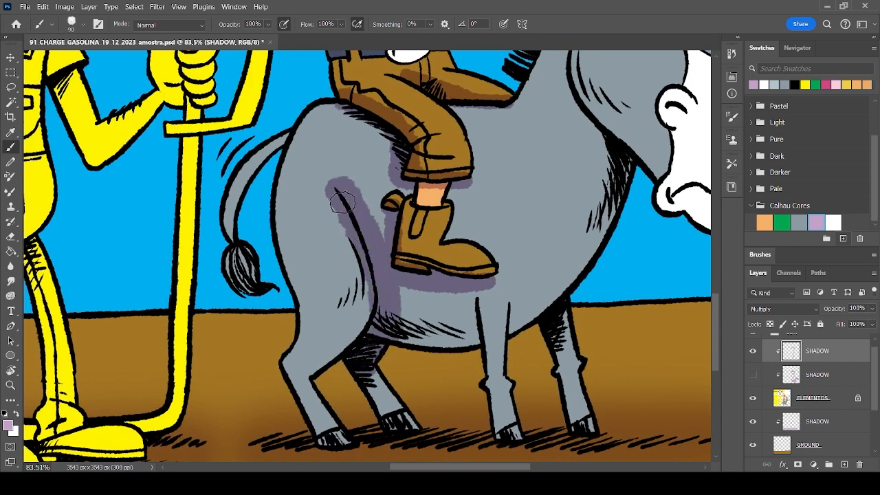
pyautogui.moveTo(341, 196)
pyautogui.mouseDown()
pyautogui.moveTo(349, 322)
pyautogui.moveTo(305, 375)
pyautogui.moveTo(312, 412)
pyautogui.moveTo(335, 446)
pyautogui.mouseUp()
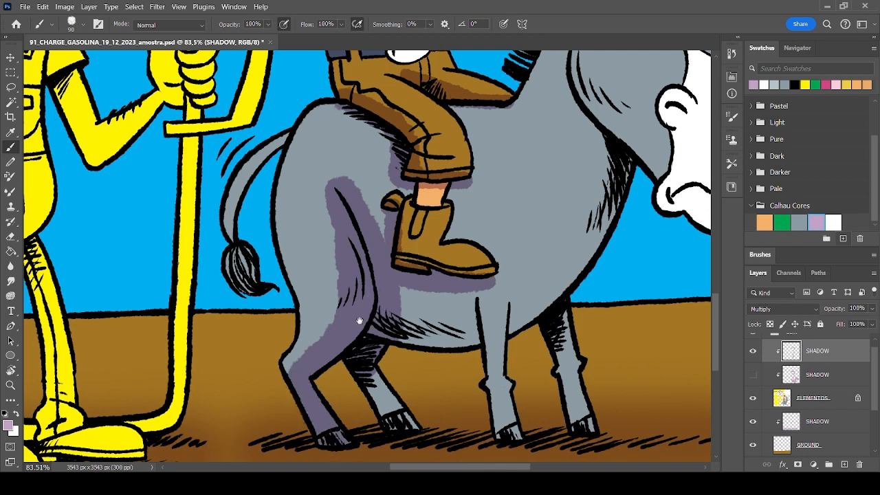
# - Shade the donkey's near foreleg and the belly beside it in lilac, redoing the lower leg stroke
pyautogui.moveTo(361, 322)
pyautogui.mouseDown()
pyautogui.moveTo(300, 288)
pyautogui.moveTo(265, 310)
pyautogui.mouseUp()
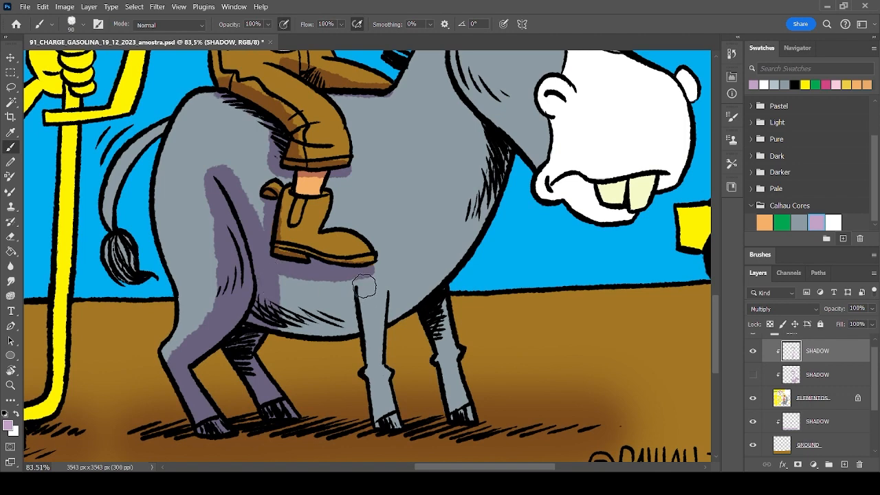
pyautogui.moveTo(357, 263)
pyautogui.mouseDown()
pyautogui.moveTo(356, 337)
pyautogui.moveTo(381, 447)
pyautogui.mouseUp()
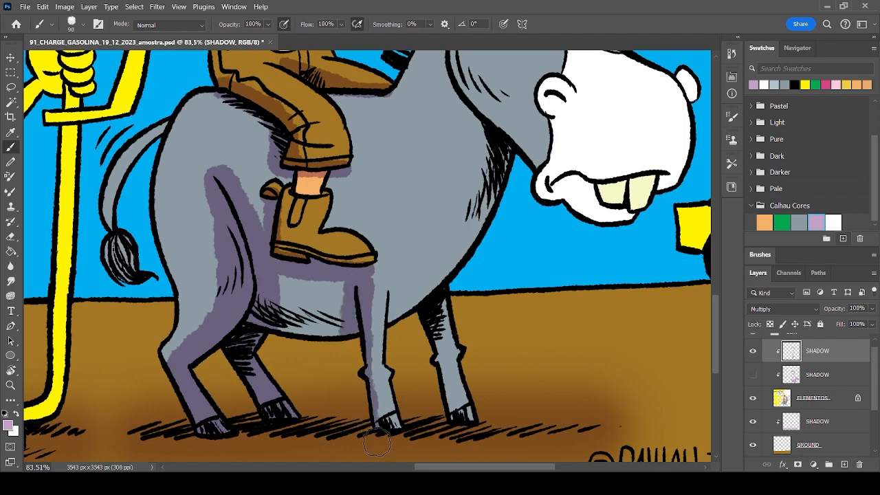
pyautogui.moveTo(367, 335); pyautogui.dragTo(376, 428)
pyautogui.hotkey('ctrl', 'z')
pyautogui.moveTo(357, 342); pyautogui.dragTo(381, 434)
# - Shade the donkey's chest below the jaw in lilac and save the file
pyautogui.moveTo(389, 301); pyautogui.dragTo(298, 349)
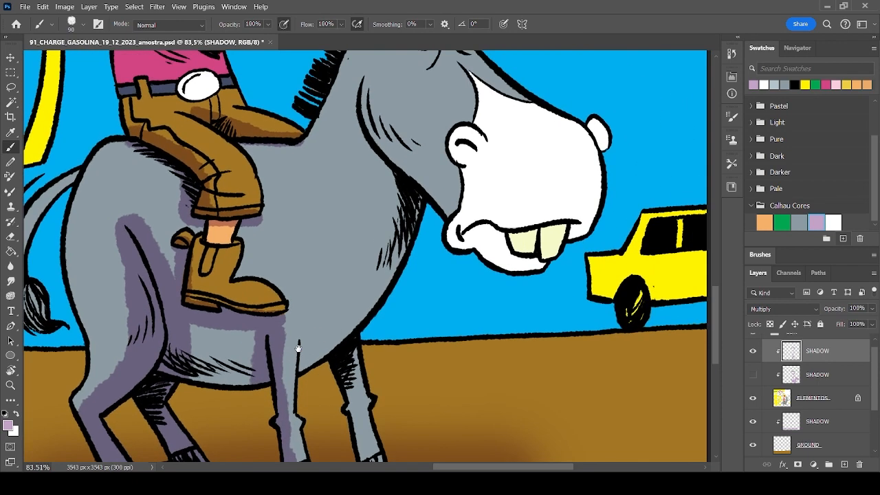
pyautogui.moveTo(371, 159)
pyautogui.mouseDown()
pyautogui.moveTo(385, 187)
pyautogui.moveTo(389, 306)
pyautogui.mouseUp()
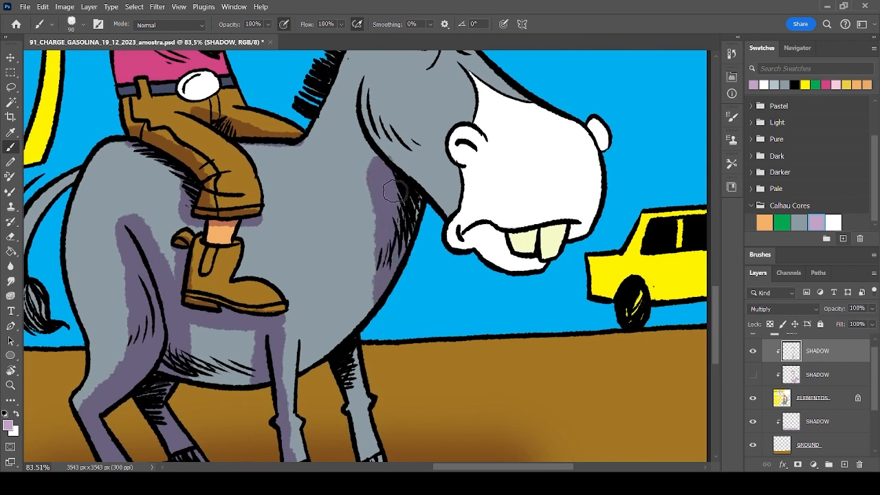
pyautogui.moveTo(379, 170); pyautogui.dragTo(355, 240)
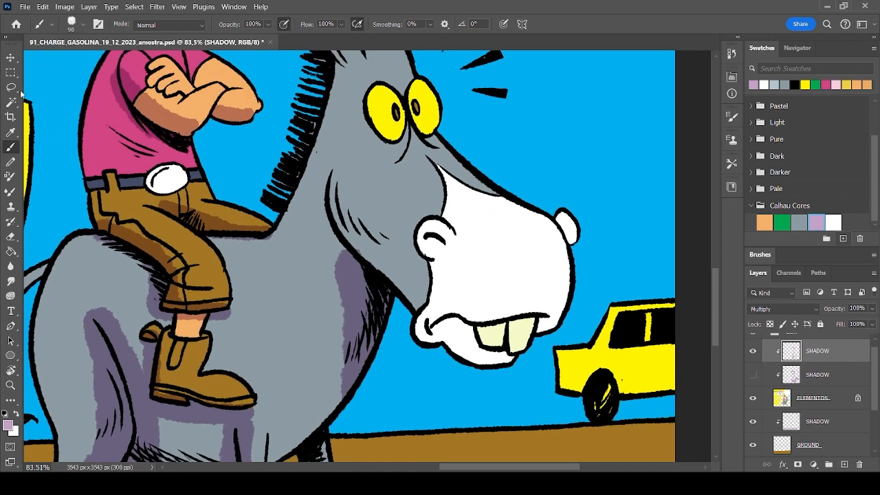
pyautogui.hotkey('ctrl', 's')
pyautogui.press('l')
pyautogui.moveTo(477, 193); pyautogui.dragTo(455, 205)
pyautogui.press('b')
pyautogui.scroll(-1, 497, 262)
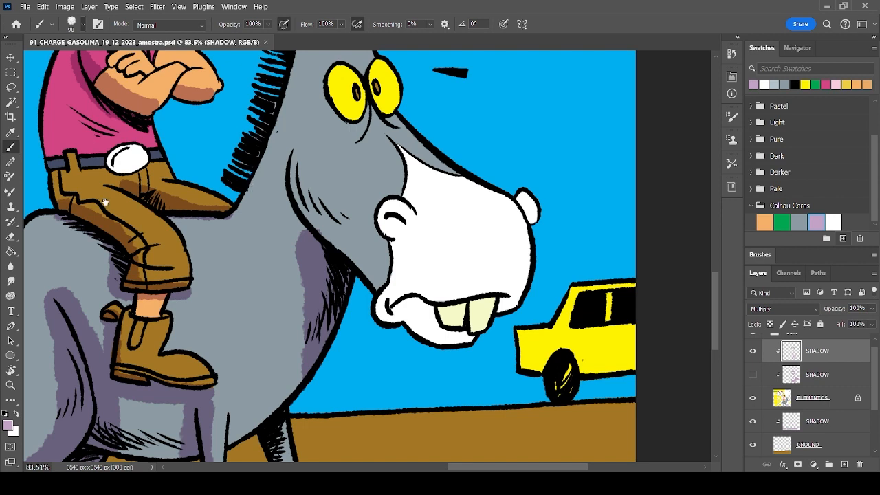
# - Try a brush stroke on the donkey's white muzzle after adjusting the brush hardness, and undo it
pyautogui.hotkey('shift', ']')
pyautogui.hotkey('shift', ']')
pyautogui.hotkey('shift', ']')
pyautogui.hotkey('shift', ']')
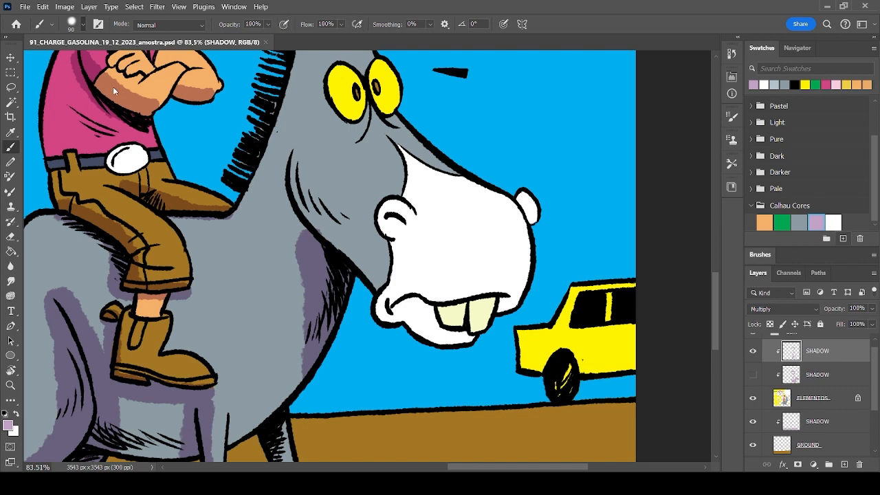
pyautogui.hotkey('shift', '[')
pyautogui.hotkey('shift', '[')
pyautogui.hotkey('shift', '[')
pyautogui.hotkey('shift', '[')
pyautogui.moveTo(486, 221); pyautogui.dragTo(485, 232)
pyautogui.hotkey('ctrl', 'z')
# - Shade the front of the donkey's muzzle and far nostril in lilac with a hard round brush at size 130
pyautogui.hotkey('shift', ']')
pyautogui.hotkey('shift', ']')
pyautogui.moveTo(477, 151)
pyautogui.mouseDown()
pyautogui.moveTo(532, 247)
pyautogui.moveTo(526, 311)
pyautogui.mouseUp()
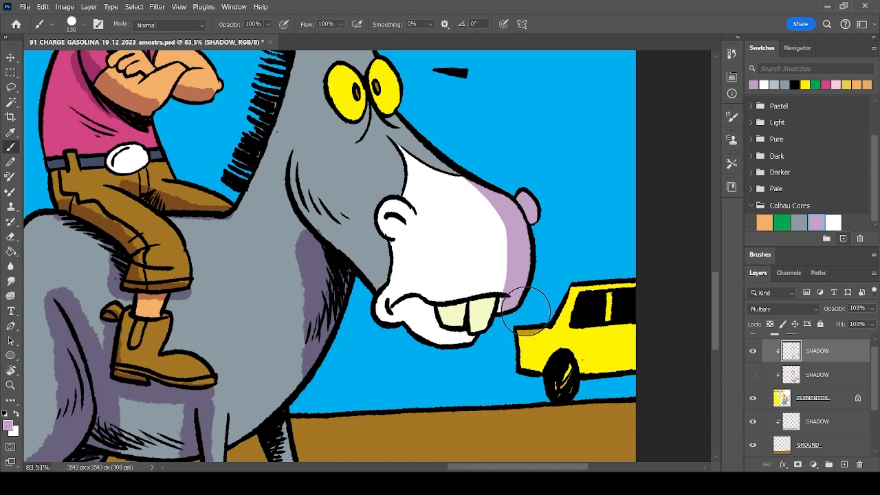
# - Shade the donkey's cheek and jawline down to the mouth in lilac with the brush at size 80, redoing the first stroke
pyautogui.scroll(1, 542, 251)
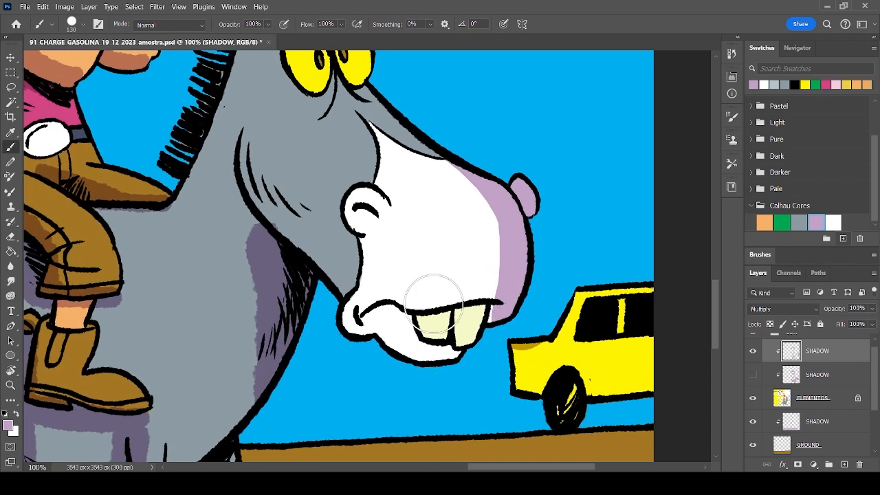
pyautogui.press('[')
pyautogui.press('[')
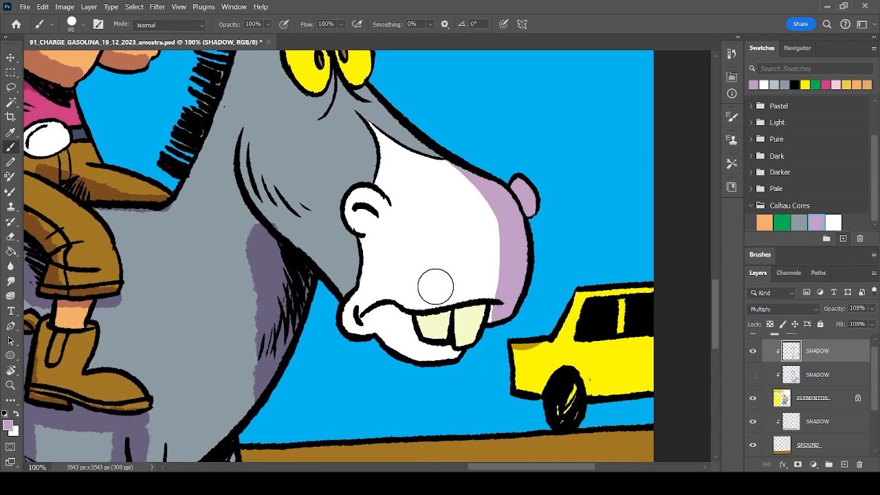
pyautogui.moveTo(248, 137)
pyautogui.mouseDown()
pyautogui.moveTo(289, 248)
pyautogui.moveTo(320, 272)
pyautogui.mouseUp()
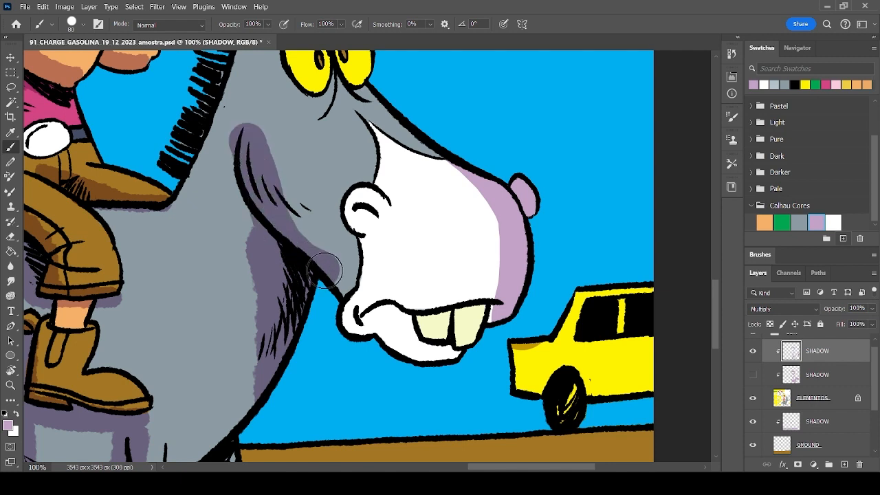
pyautogui.hotkey('ctrl', 'z')
pyautogui.moveTo(258, 135)
pyautogui.mouseDown()
pyautogui.moveTo(274, 204)
pyautogui.moveTo(329, 254)
pyautogui.moveTo(344, 282)
pyautogui.mouseUp()
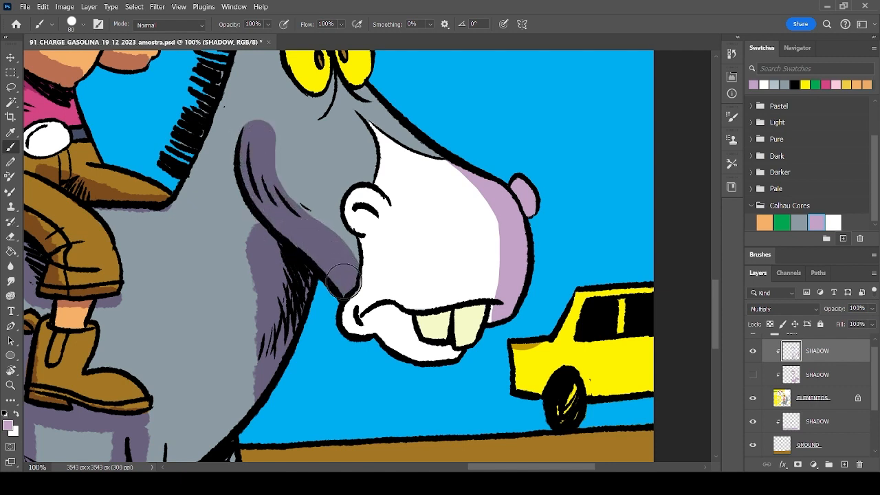
pyautogui.moveTo(357, 170); pyautogui.dragTo(454, 227)
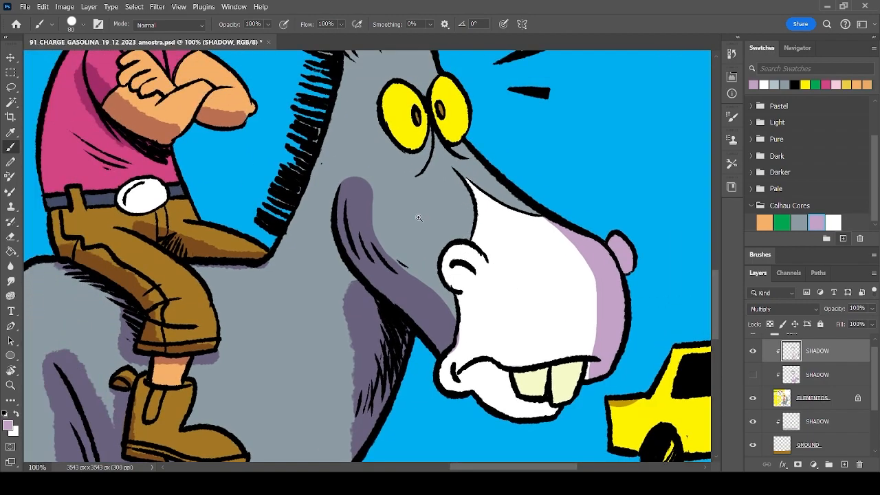
# - Try a lilac dab on the donkey's cheek and a short lilac stroke across its rump
pyautogui.moveTo(441, 193)
pyautogui.mouseDown()
pyautogui.moveTo(365, 182)
pyautogui.moveTo(395, 177)
pyautogui.mouseUp()
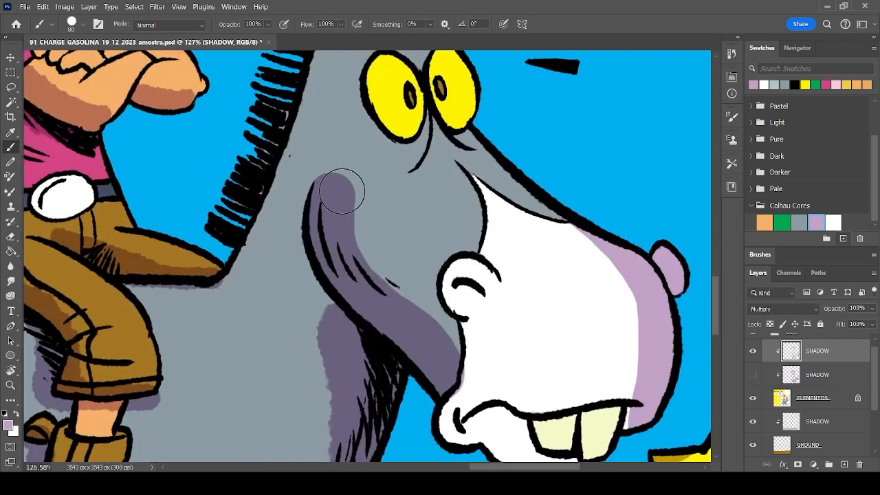
pyautogui.moveTo(447, 214)
pyautogui.mouseDown()
pyautogui.moveTo(428, 181)
pyautogui.moveTo(401, 185)
pyautogui.mouseUp()
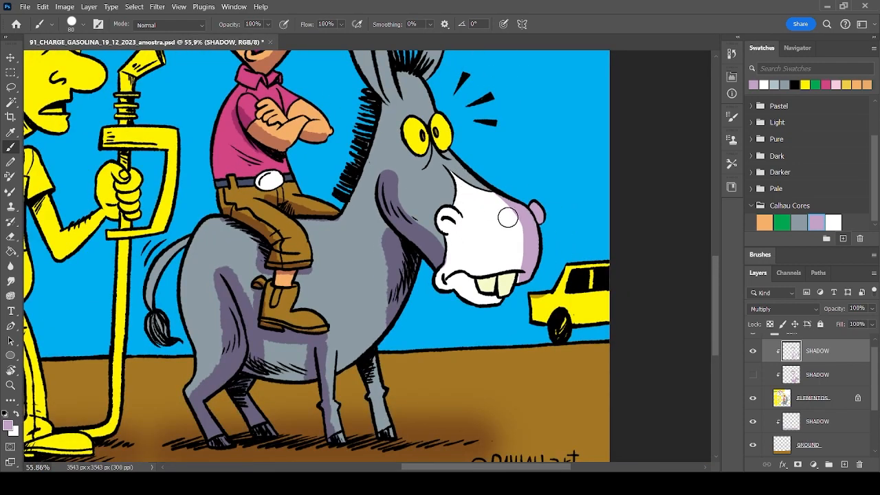
pyautogui.moveTo(405, 122); pyautogui.dragTo(436, 210)
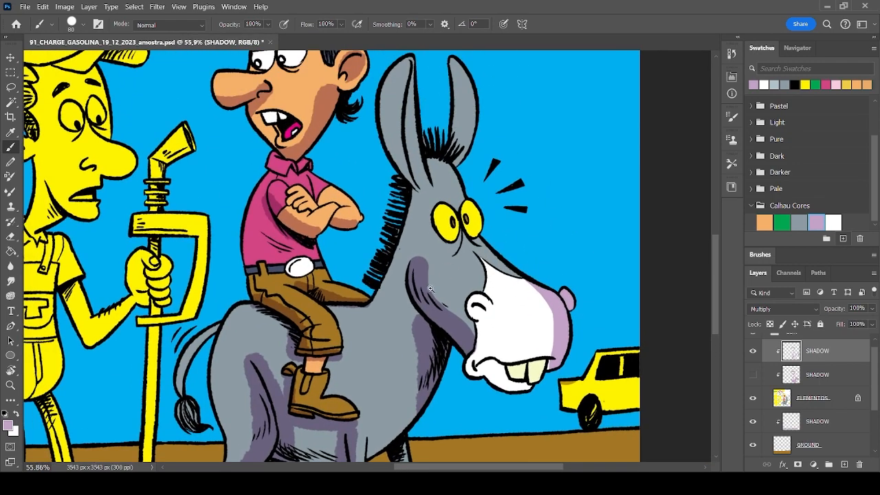
pyautogui.moveTo(432, 289)
pyautogui.mouseDown()
pyautogui.moveTo(451, 294)
pyautogui.moveTo(440, 240)
pyautogui.moveTo(422, 214)
pyautogui.moveTo(455, 253)
pyautogui.mouseUp()
pyautogui.hotkey('ctrl', 'z')
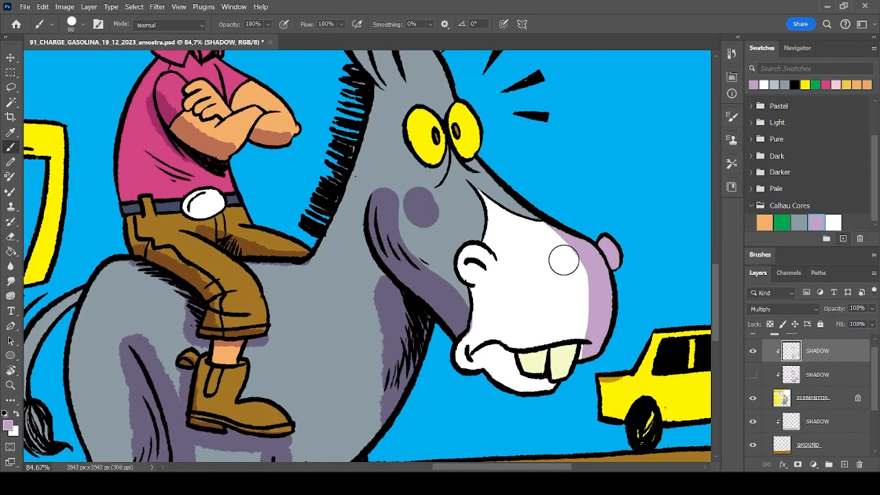
pyautogui.click(426, 212)
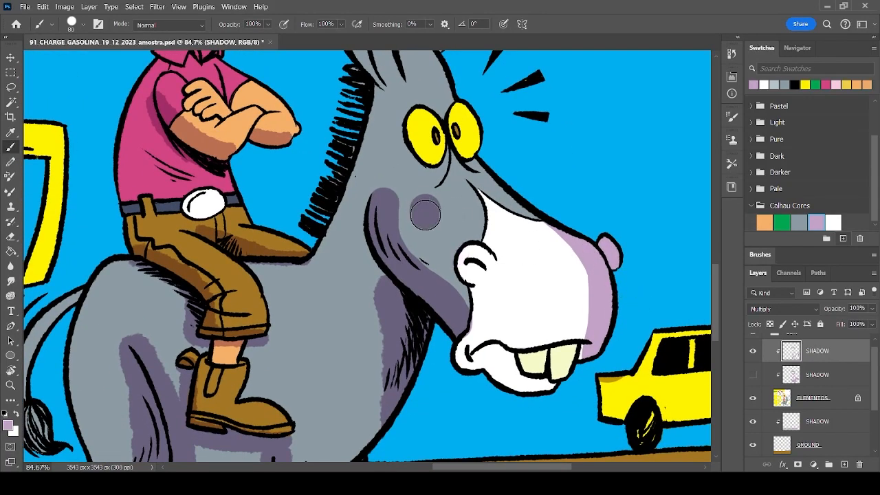
pyautogui.moveTo(371, 253); pyautogui.dragTo(467, 242)
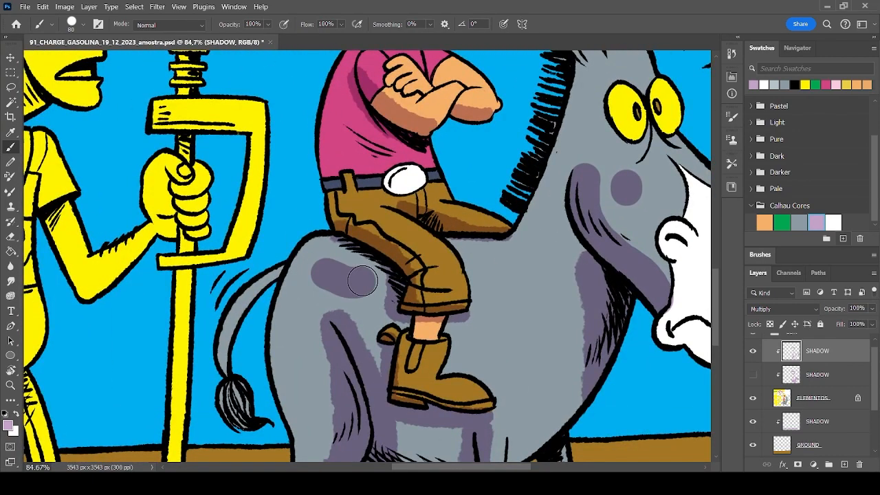
pyautogui.moveTo(465, 287); pyautogui.dragTo(250, 245)
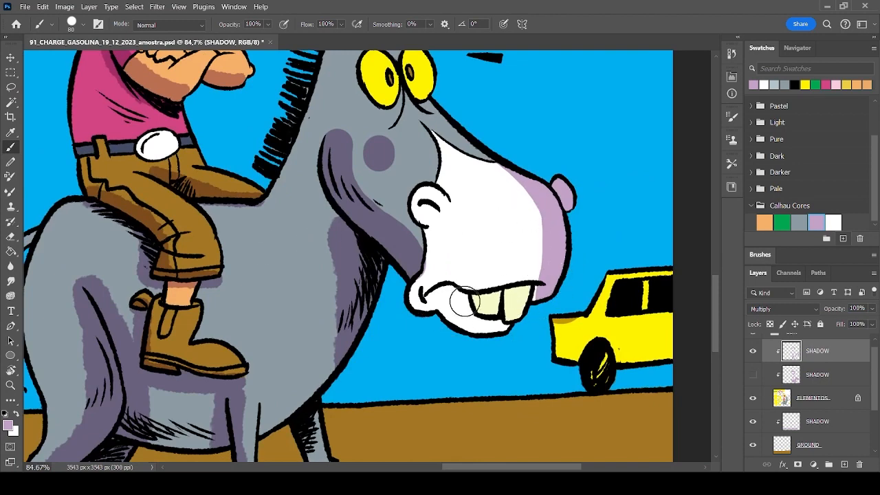
# - Shade the inner part of the donkey's rear tooth in lilac with the brush at size 40
pyautogui.press('[')
pyautogui.press('[')
pyautogui.press('[')
pyautogui.press('[')
pyautogui.press('[')
pyautogui.moveTo(476, 297); pyautogui.dragTo(483, 309)
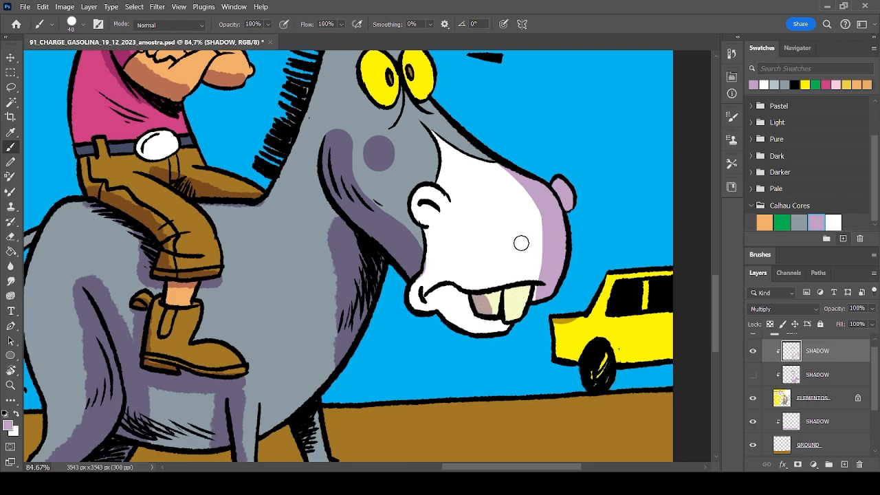
# - Undo the hard-brush shading on the donkey's tooth, cheek, jawline, muzzle and nostril
pyautogui.moveTo(359, 291); pyautogui.dragTo(370, 313)
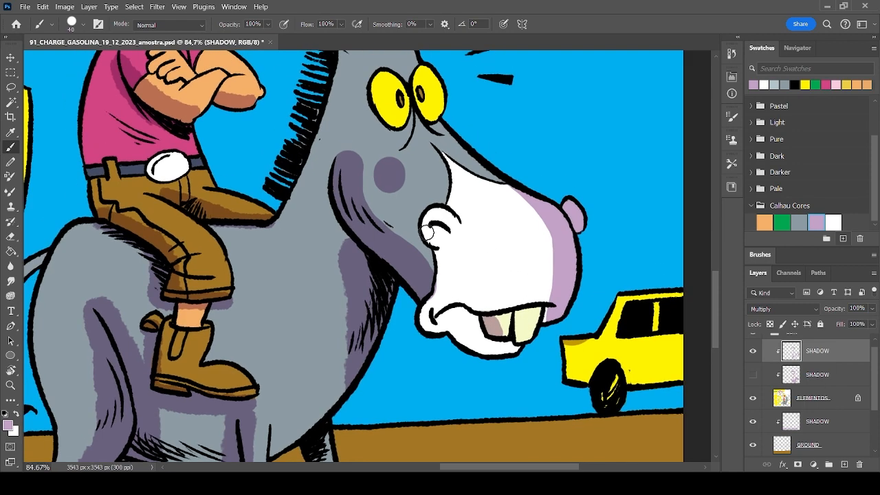
pyautogui.hotkey('ctrl', 'z')
pyautogui.hotkey('ctrl', 'z')
pyautogui.hotkey('ctrl', 'z')
pyautogui.hotkey('ctrl', 'z')
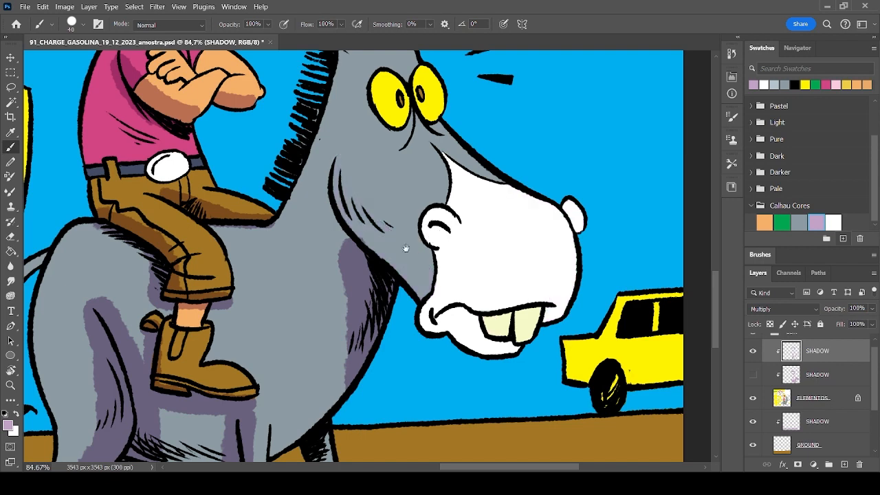
# - Shade the lower body of the yellow car beside the donkey in lilac with a straight upper edge
pyautogui.moveTo(356, 274)
pyautogui.mouseDown()
pyautogui.moveTo(312, 195)
pyautogui.moveTo(275, 196)
pyautogui.mouseUp()
pyautogui.moveTo(254, 239); pyautogui.dragTo(234, 283)
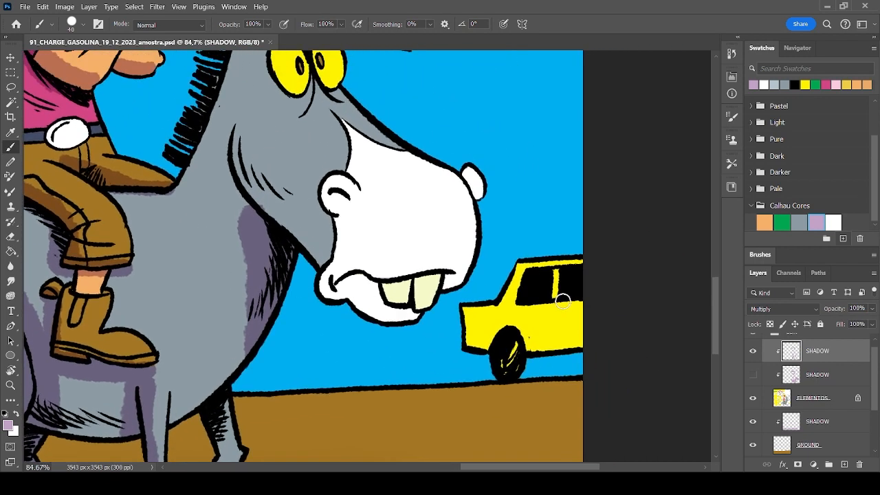
pyautogui.moveTo(515, 289); pyautogui.dragTo(481, 262)
pyautogui.moveTo(432, 295)
pyautogui.mouseDown()
pyautogui.moveTo(591, 294)
pyautogui.moveTo(535, 305)
pyautogui.moveTo(559, 307)
pyautogui.moveTo(447, 322)
pyautogui.mouseUp()
pyautogui.moveTo(512, 314)
pyautogui.mouseDown()
pyautogui.moveTo(594, 313)
pyautogui.moveTo(480, 317)
pyautogui.moveTo(449, 308)
pyautogui.moveTo(474, 316)
pyautogui.moveTo(478, 350)
pyautogui.mouseUp()
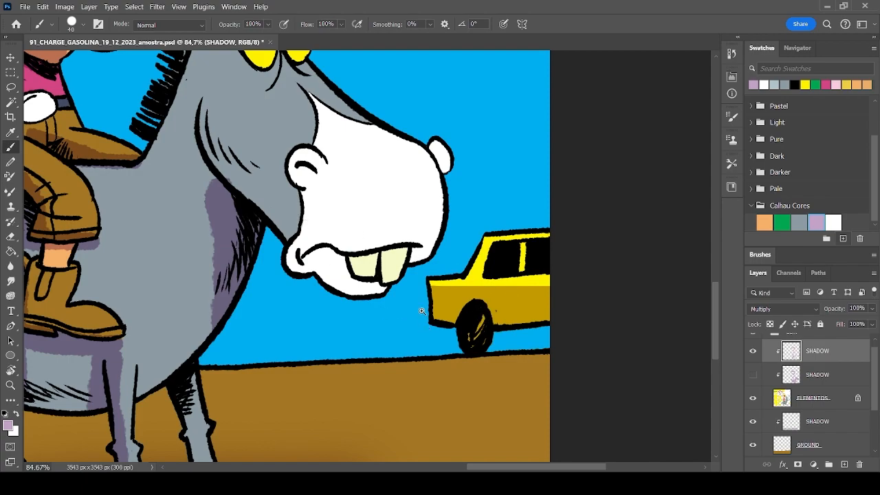
pyautogui.moveTo(465, 277); pyautogui.dragTo(522, 263)
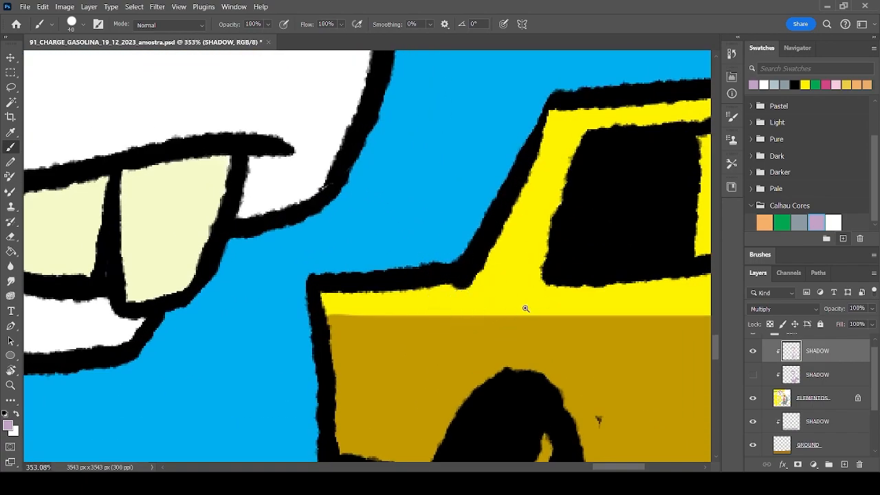
pyautogui.moveTo(526, 308); pyautogui.dragTo(448, 323)
pyautogui.moveTo(408, 284); pyautogui.dragTo(449, 287)
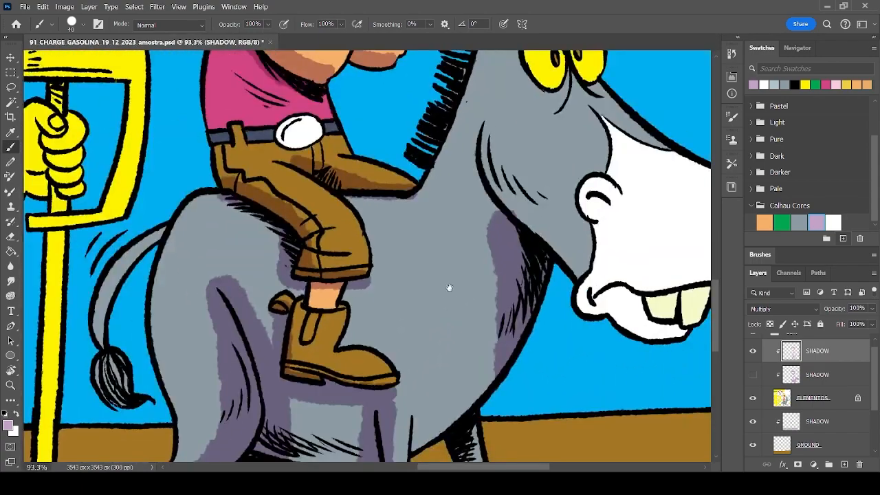
# - Clear the shadow inside rectangular selections around the yellow car and the donkey's muzzle, and save the file
pyautogui.moveTo(487, 258); pyautogui.dragTo(450, 294)
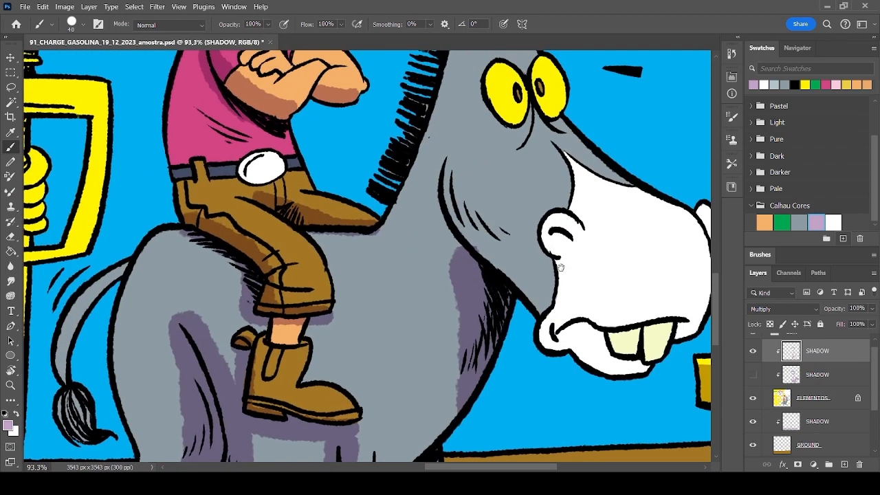
pyautogui.moveTo(561, 268); pyautogui.dragTo(432, 257)
pyautogui.moveTo(536, 256); pyautogui.dragTo(471, 261)
pyautogui.press('m')
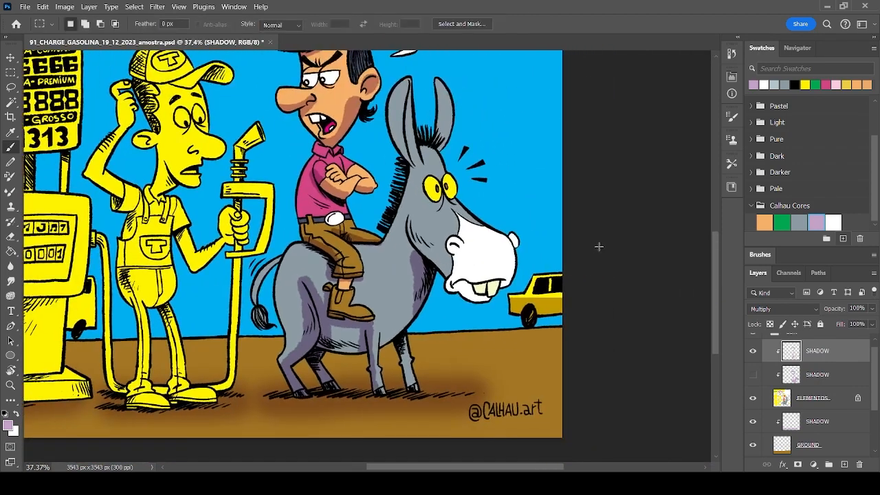
pyautogui.moveTo(592, 224); pyautogui.dragTo(497, 333)
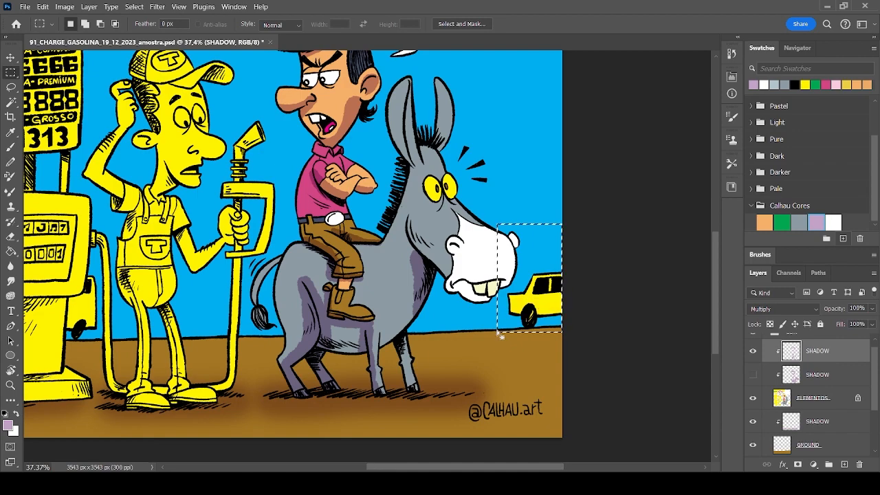
pyautogui.click(517, 319)
pyautogui.moveTo(439, 222); pyautogui.dragTo(514, 300)
pyautogui.moveTo(383, 244); pyautogui.dragTo(414, 249)
pyautogui.hotkey('ctrl', 's')
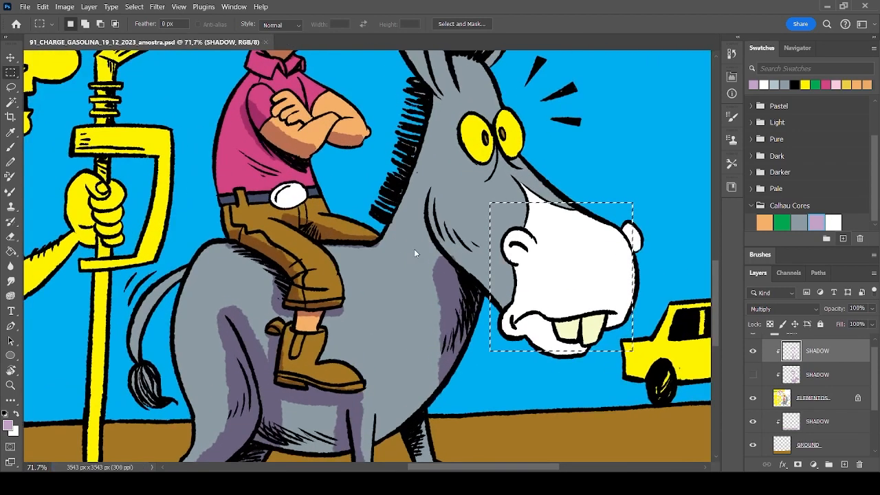
pyautogui.hotkey('ctrl', 'd')
# - Extend the lilac shadow down the donkey's neck and chest to the belly on the upper SHADOW layer with a rough-edged brush at size 60
pyautogui.press('b')
pyautogui.click(795, 375)
pyautogui.moveTo(477, 305); pyautogui.dragTo(497, 260)
pyautogui.click(793, 354)
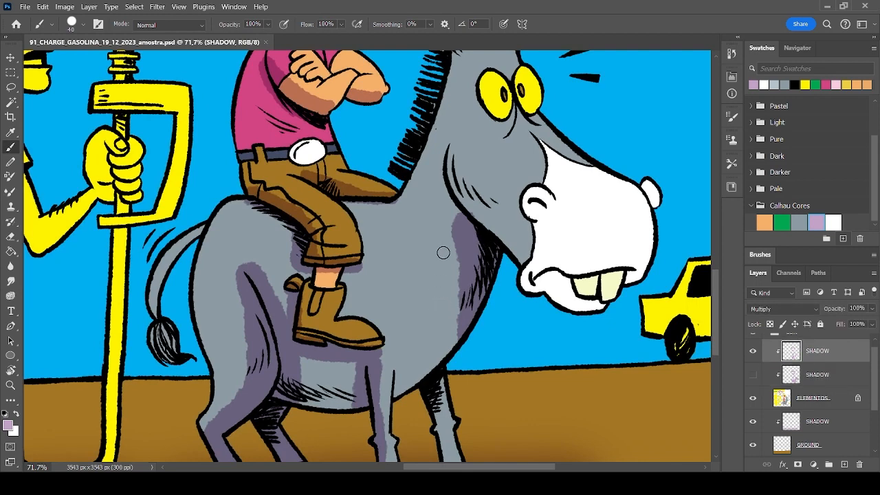
pyautogui.click(83, 127)
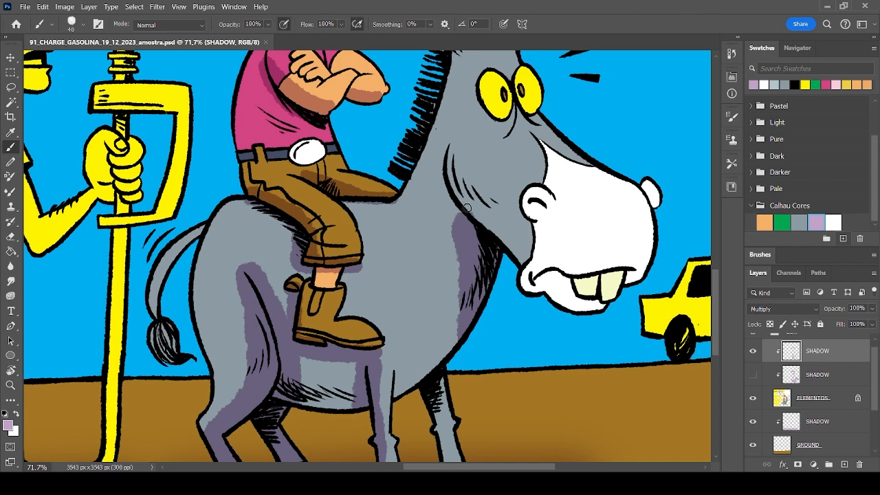
pyautogui.moveTo(447, 206)
pyautogui.mouseDown()
pyautogui.moveTo(464, 247)
pyautogui.moveTo(462, 354)
pyautogui.mouseUp()
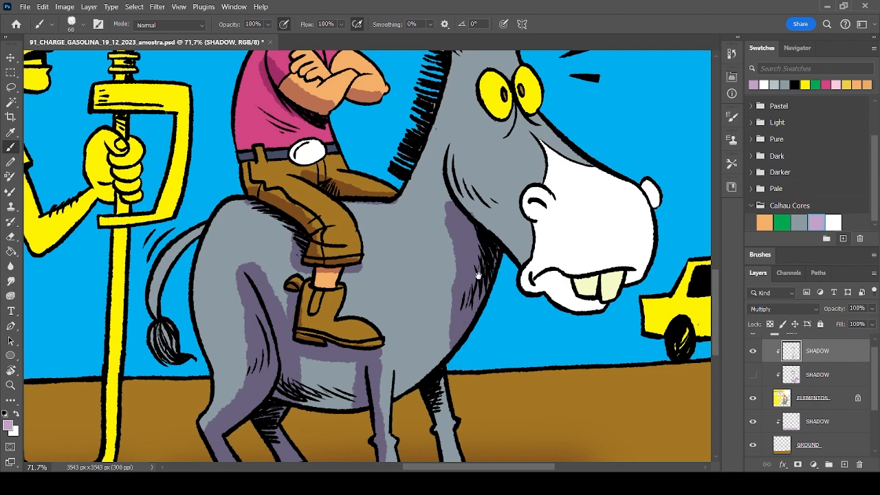
pyautogui.moveTo(479, 276); pyautogui.dragTo(489, 202)
pyautogui.moveTo(471, 173)
pyautogui.mouseDown()
pyautogui.moveTo(468, 223)
pyautogui.moveTo(436, 304)
pyautogui.mouseUp()
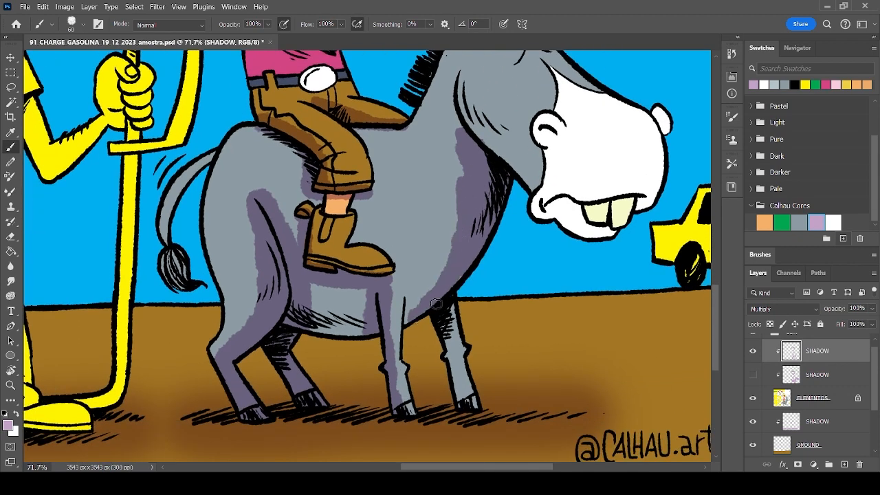
pyautogui.moveTo(462, 226); pyautogui.dragTo(412, 315)
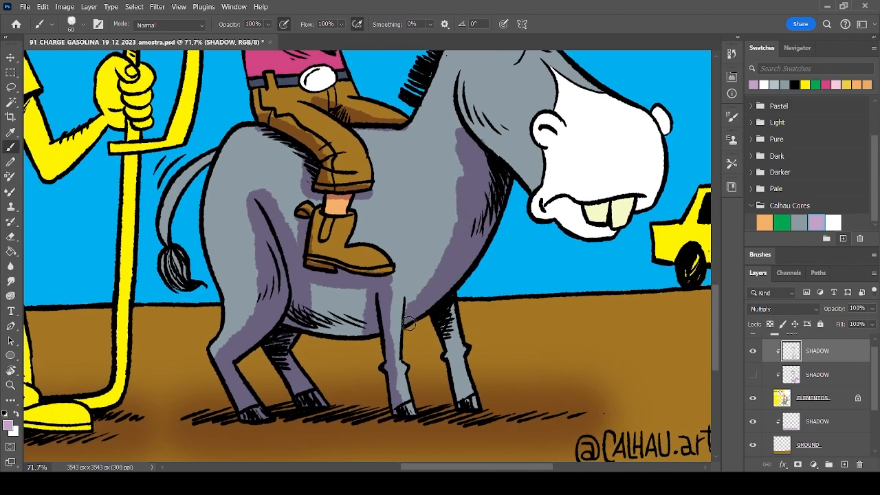
pyautogui.moveTo(461, 123); pyautogui.dragTo(464, 195)
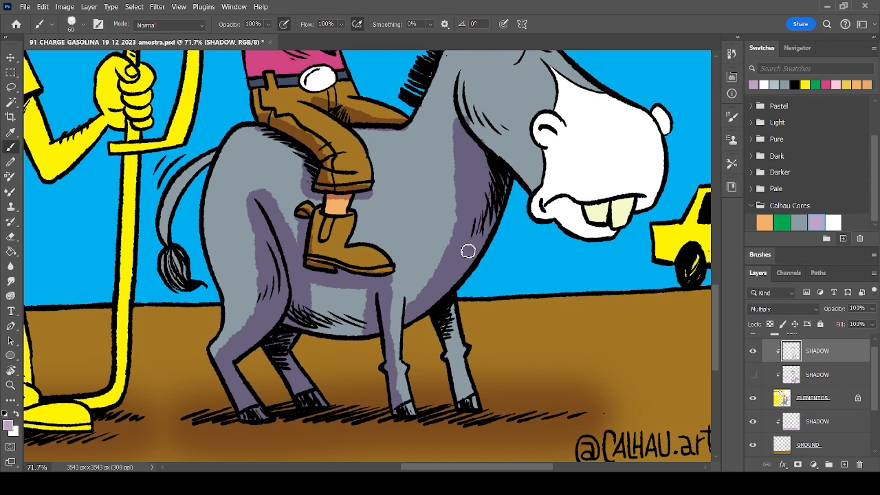
# - Shade the donkey's jawline, mouth corner and lips around the teeth in lilac, and fit the whole cartoon in view
pyautogui.moveTo(455, 72)
pyautogui.mouseDown()
pyautogui.moveTo(486, 143)
pyautogui.moveTo(528, 183)
pyautogui.mouseUp()
pyautogui.moveTo(449, 84)
pyautogui.mouseDown()
pyautogui.moveTo(457, 118)
pyautogui.moveTo(525, 181)
pyautogui.moveTo(535, 215)
pyautogui.moveTo(563, 230)
pyautogui.mouseUp()
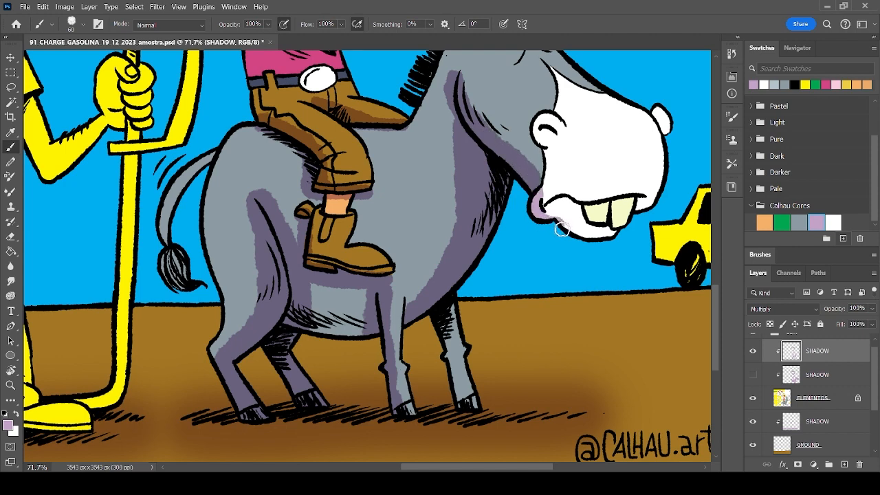
pyautogui.moveTo(537, 198); pyautogui.dragTo(471, 253)
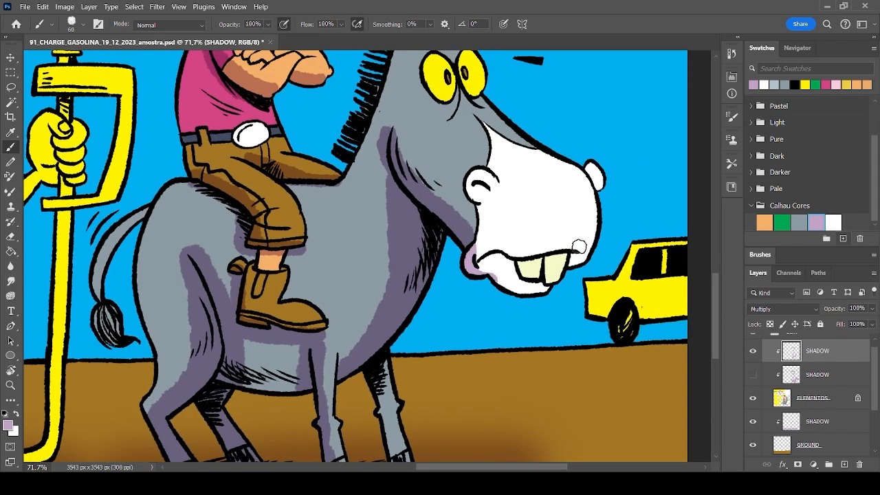
pyautogui.moveTo(580, 246)
pyautogui.mouseDown()
pyautogui.moveTo(481, 253)
pyautogui.moveTo(485, 268)
pyautogui.moveTo(507, 262)
pyautogui.mouseUp()
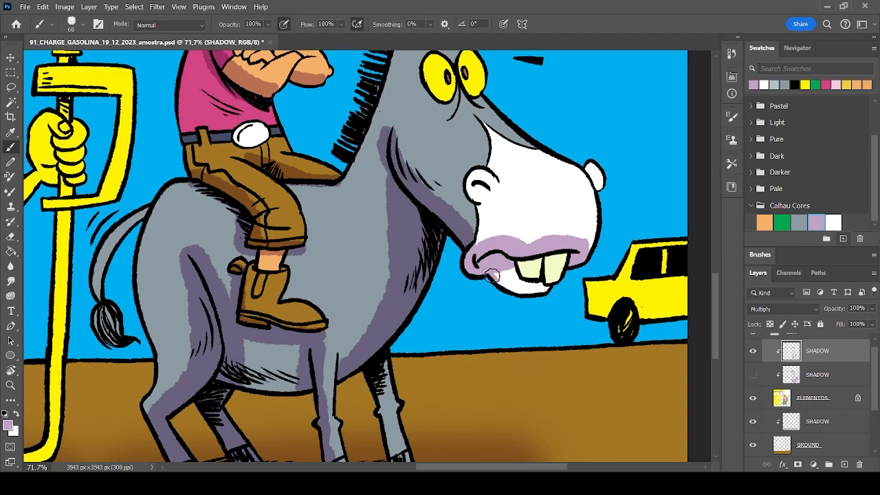
pyautogui.moveTo(491, 235); pyautogui.dragTo(508, 315)
pyautogui.scroll(-5, 502, 229)
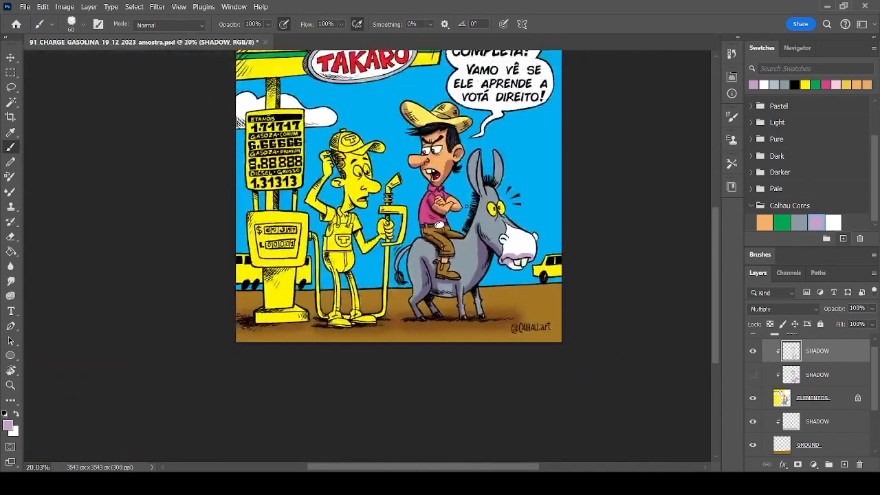
pyautogui.moveTo(434, 179); pyautogui.dragTo(432, 247)
pyautogui.hotkey('ctrl', '0')
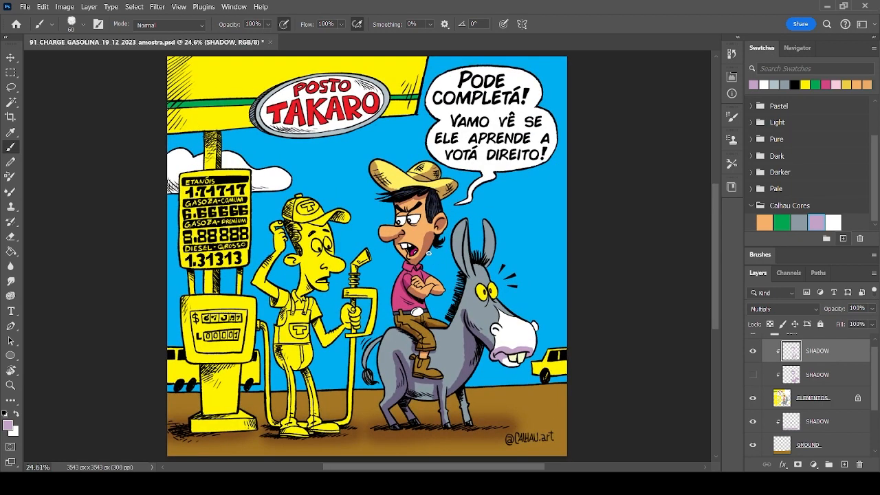
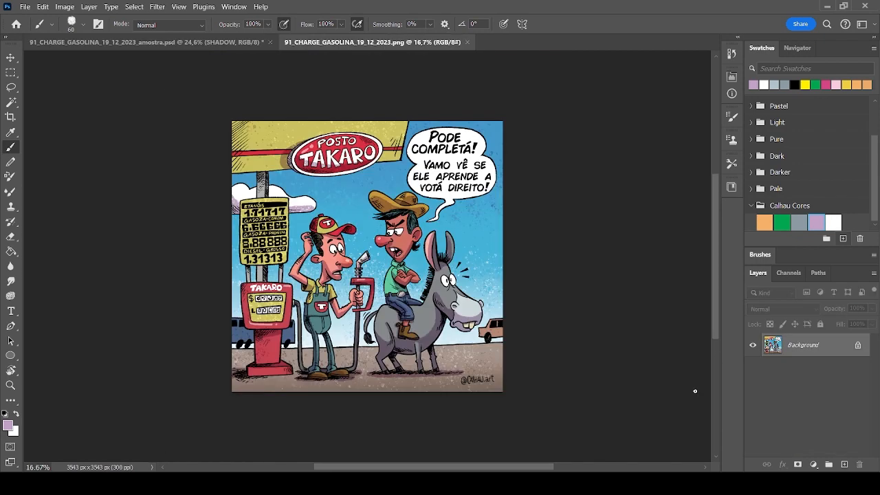
# - Examine the shading, highlights and textures on the characters and background in the finished 91_CHARGE_GASOLINA_19_12_2023.png
pyautogui.hotkey('ctrl', '+')
pyautogui.hotkey('ctrl', '+')
pyautogui.hotkey('ctrl', '+')
pyautogui.hotkey('ctrl', '+')
pyautogui.hotkey('ctrl', '+')
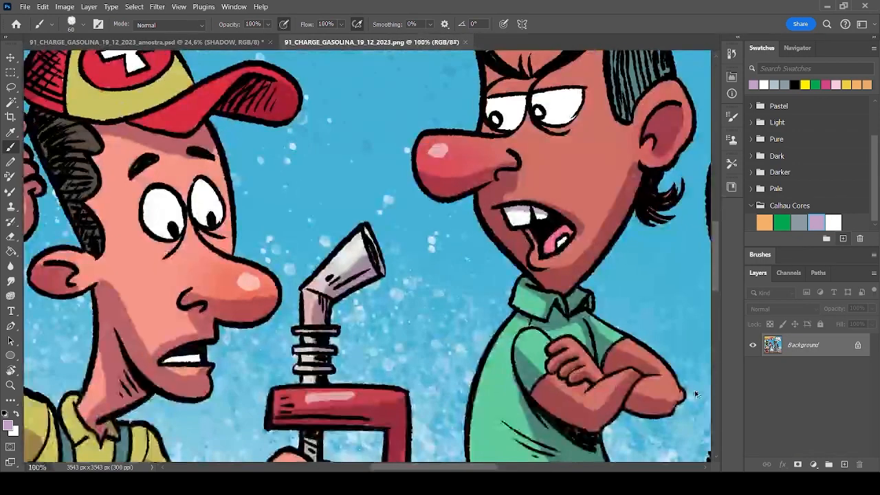
pyautogui.hotkey('ctrl', '-')
pyautogui.hotkey('ctrl', '-')
pyautogui.hotkey('ctrl', '-')
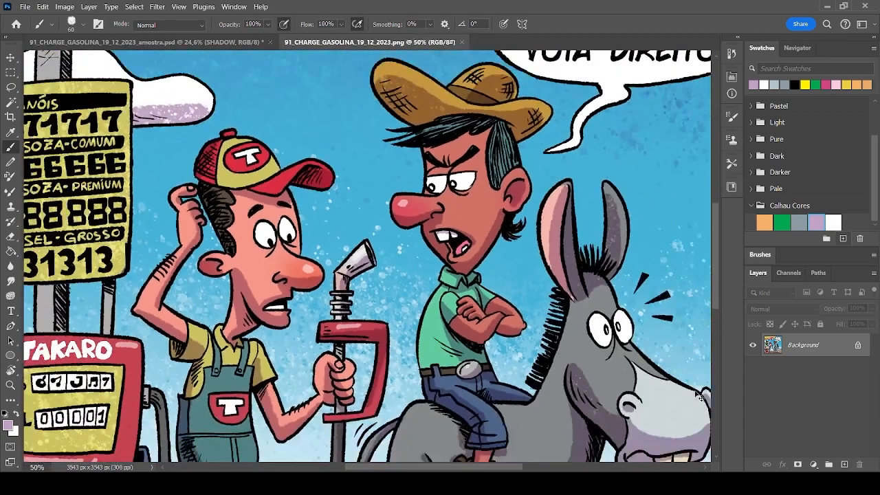
pyautogui.press('v')
pyautogui.moveTo(412, 349); pyautogui.dragTo(419, 307)
pyautogui.moveTo(465, 252); pyautogui.dragTo(412, 226)
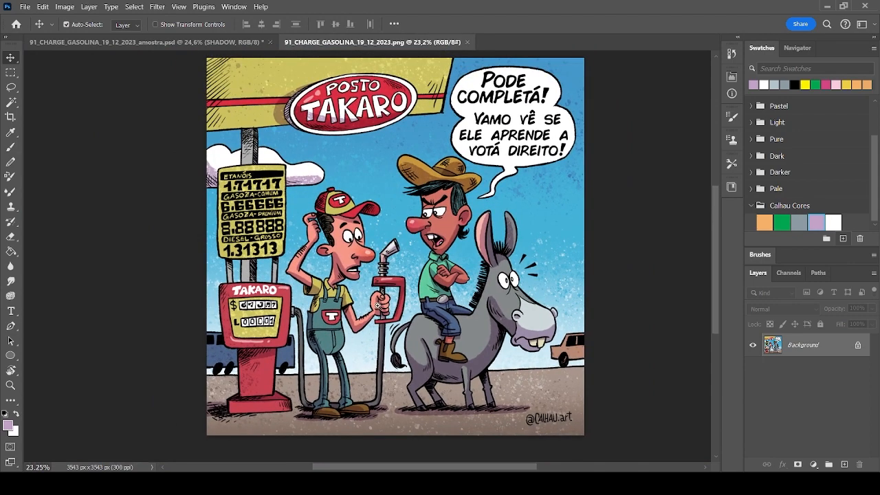
pyautogui.hotkey('ctrl', '+')
pyautogui.hotkey('ctrl', '+')
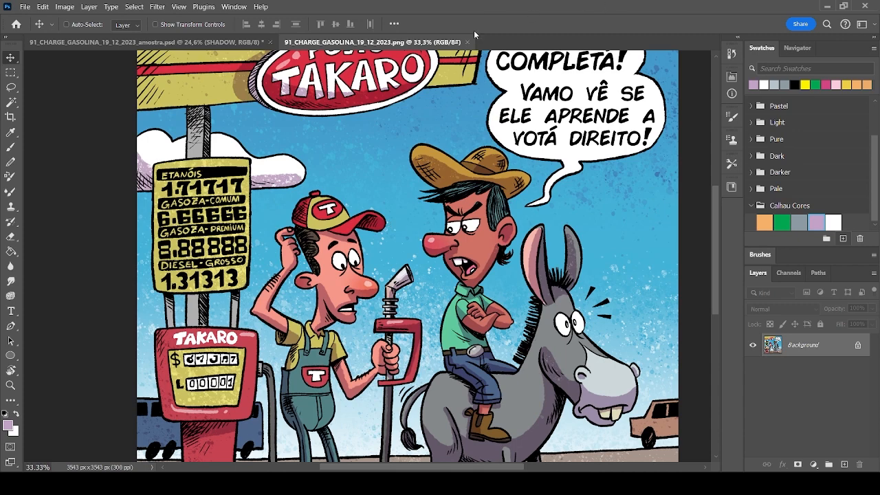
pyautogui.moveTo(445, 127)
pyautogui.mouseDown()
pyautogui.moveTo(437, 164)
pyautogui.moveTo(444, 124)
pyautogui.mouseUp()
pyautogui.hotkey('ctrl', '0')
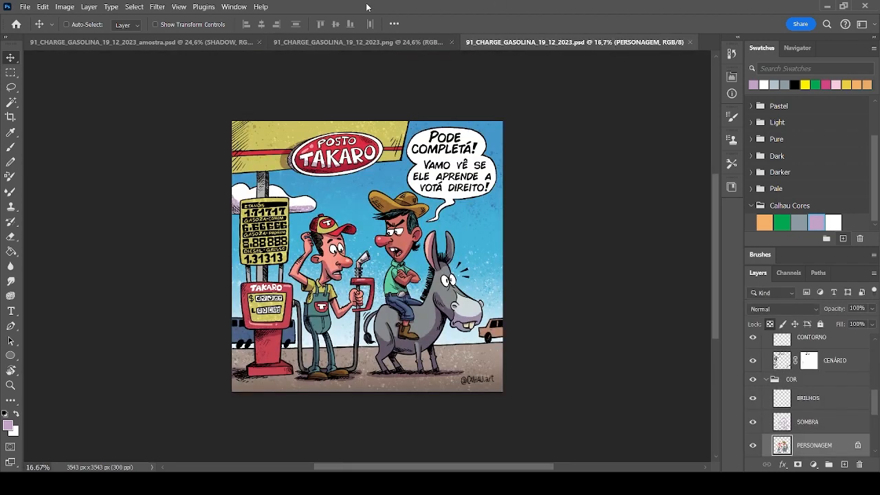
# - Close the finished PNG and inspect the attendant, cowboy and donkey up close in 91_CHARGE_GASOLINA_19_12_2023.psd
pyautogui.click(373, 44)
pyautogui.hotkey('ctrl', 'w')
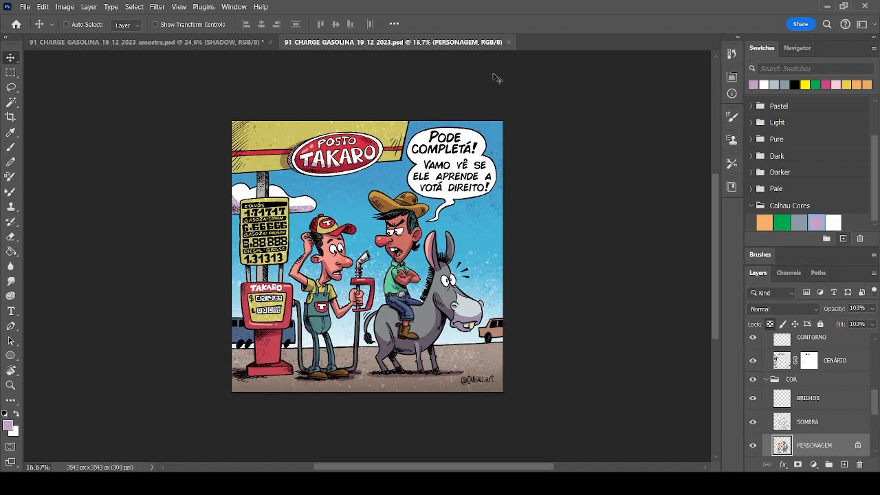
pyautogui.hotkey('ctrl', '+')
pyautogui.hotkey('ctrl', '+')
pyautogui.hotkey('ctrl', '+')
pyautogui.hotkey('ctrl', '+')
pyautogui.hotkey('ctrl', '+')
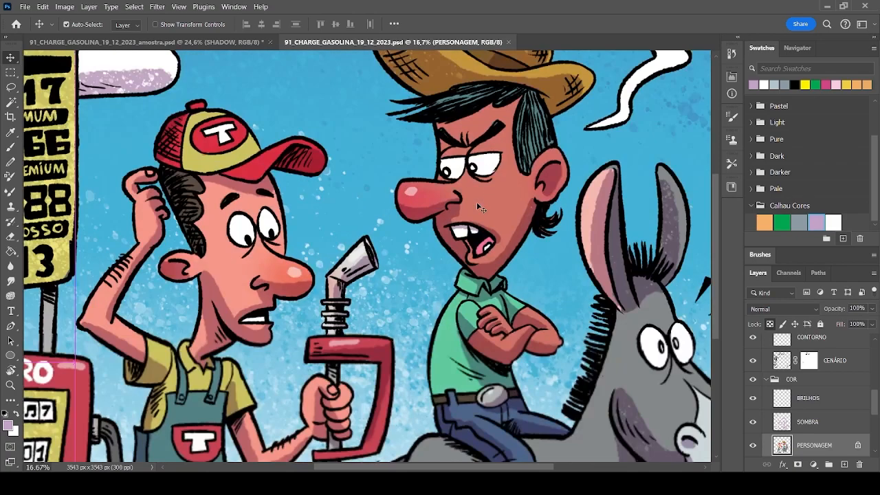
pyautogui.hotkey('ctrl', '-')
pyautogui.hotkey('ctrl', '-')
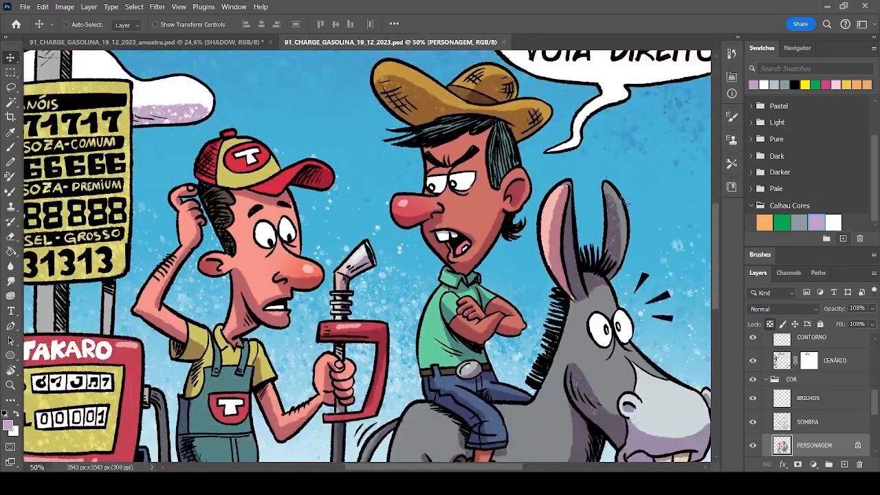
# - Collapse the COR group, hide it with the HACHURA, CONTORNO and CENÁRIO layers, and show the ROUGH group
pyautogui.click(766, 379)
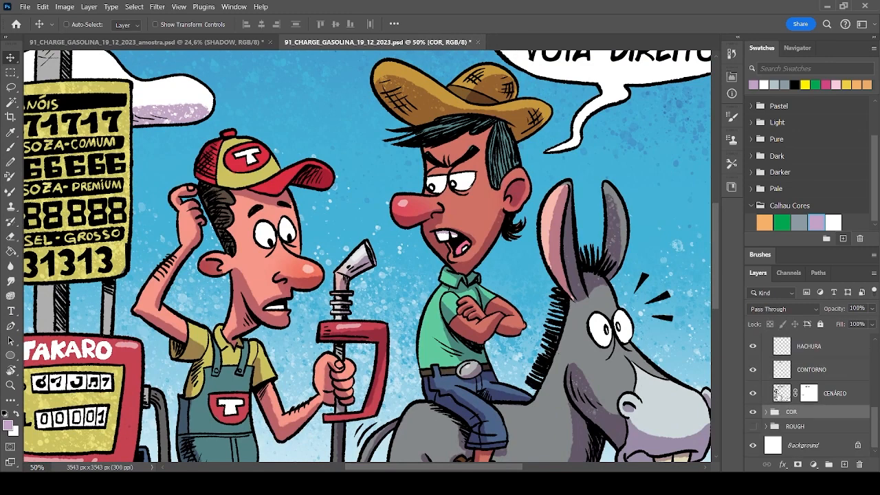
pyautogui.click(781, 393)
pyautogui.click(784, 351)
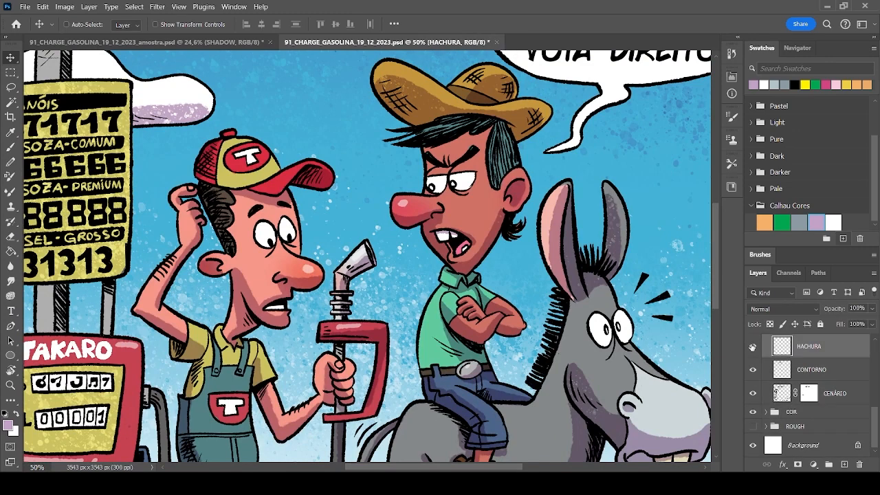
pyautogui.hotkey('ctrl', '-')
pyautogui.moveTo(456, 394); pyautogui.dragTo(454, 301)
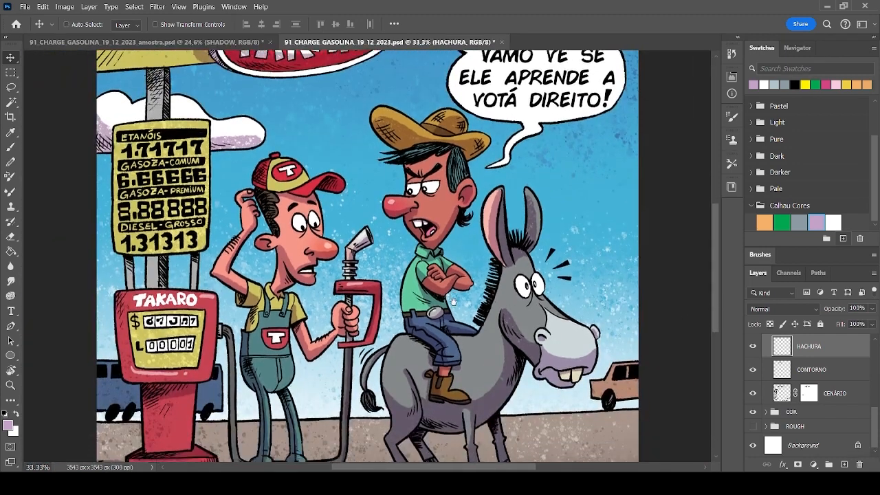
pyautogui.moveTo(753, 347); pyautogui.dragTo(754, 409)
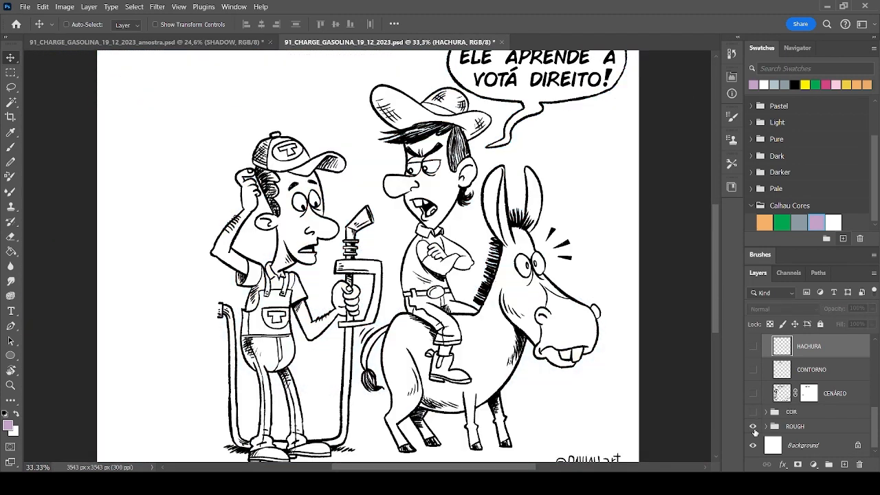
pyautogui.click(754, 426)
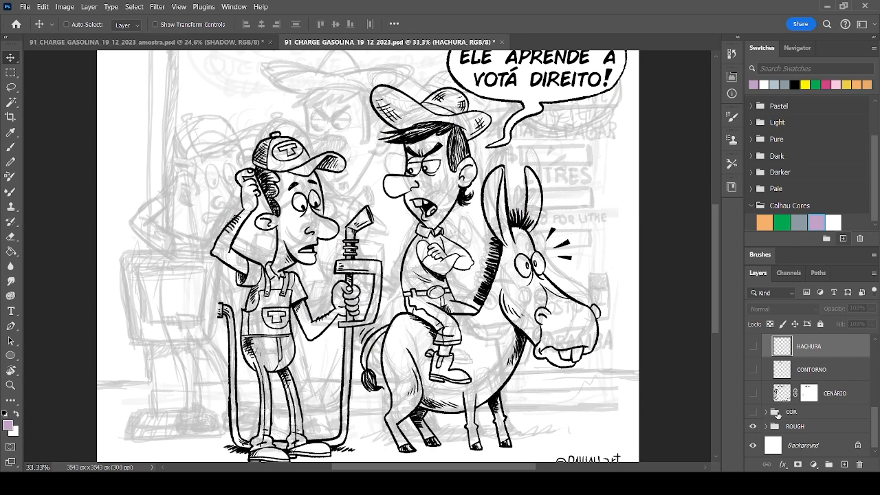
pyautogui.click(776, 413)
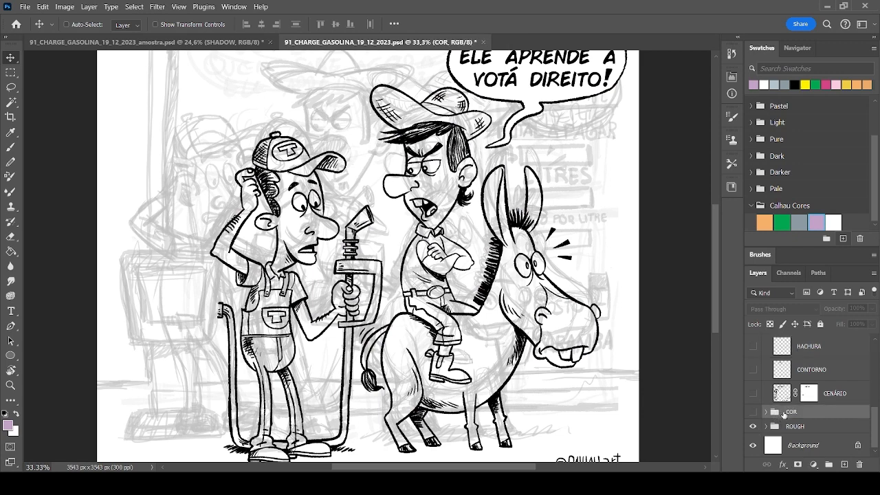
# - Collapse and hide the BALÃO and ARTE groups to isolate the rough sketches
pyautogui.scroll(5, 798, 406)
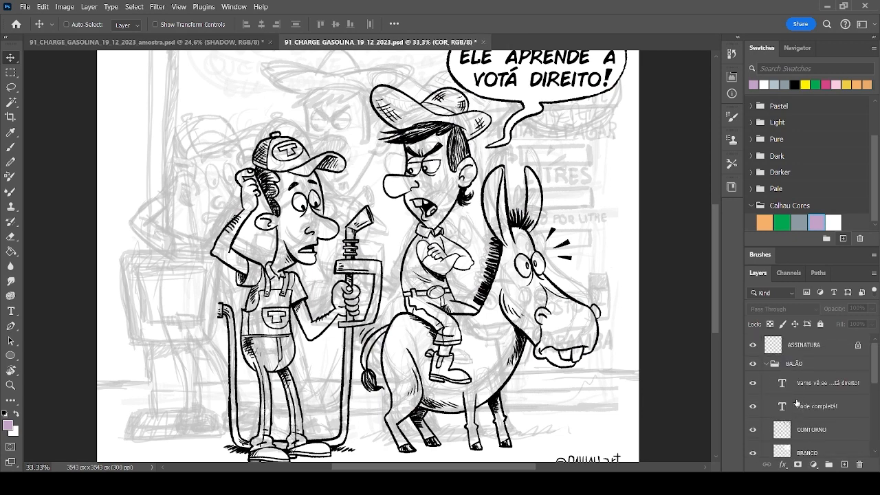
pyautogui.scroll(1, 798, 408)
pyautogui.click(766, 364)
pyautogui.click(753, 363)
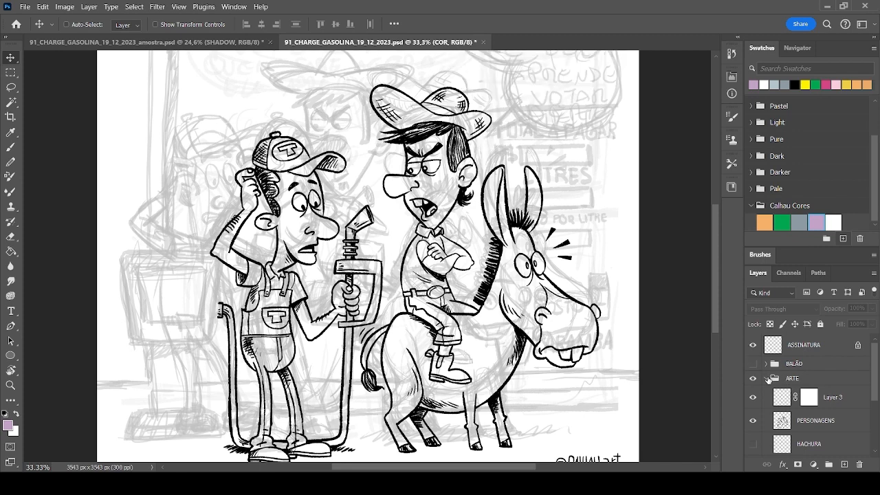
pyautogui.click(766, 378)
pyautogui.click(753, 378)
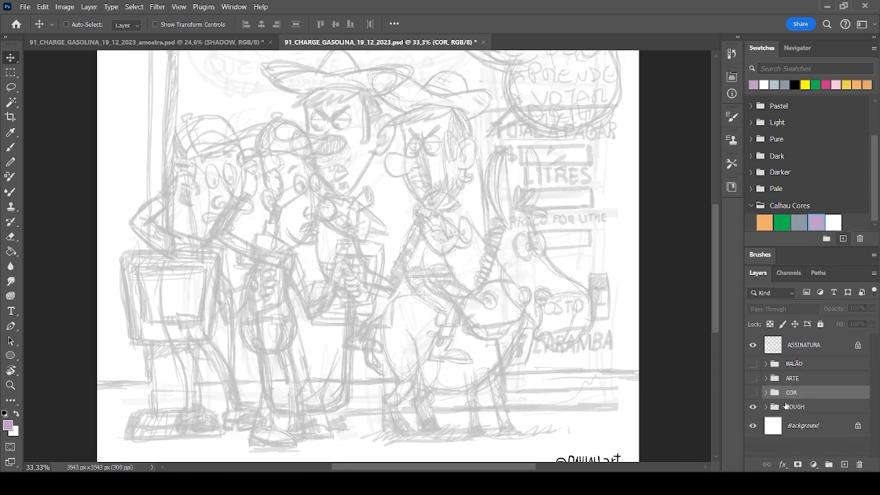
# - Expand the ROUGH group and hide its ROUGH and Layer 2 sketches, leaving only Layer 1 shown
pyautogui.click(754, 393)
pyautogui.click(754, 393)
pyautogui.click(769, 409)
pyautogui.scroll(-2, 791, 412)
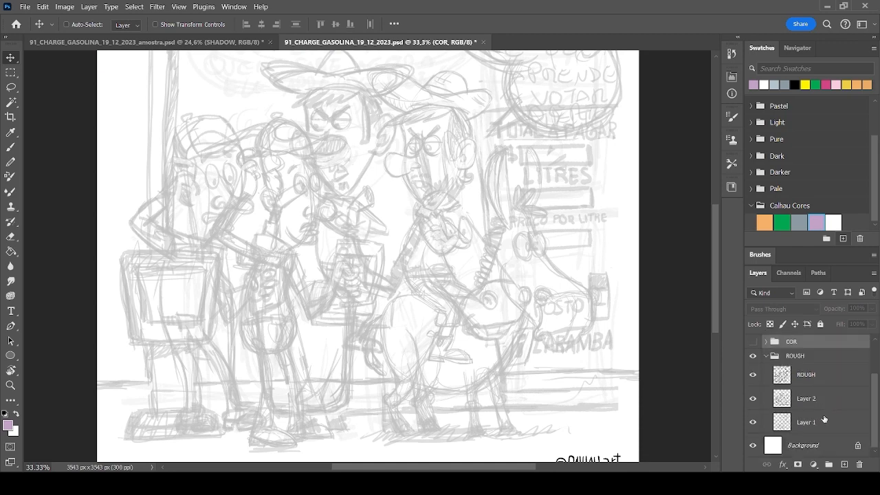
pyautogui.click(753, 375)
pyautogui.click(753, 402)
pyautogui.click(754, 404)
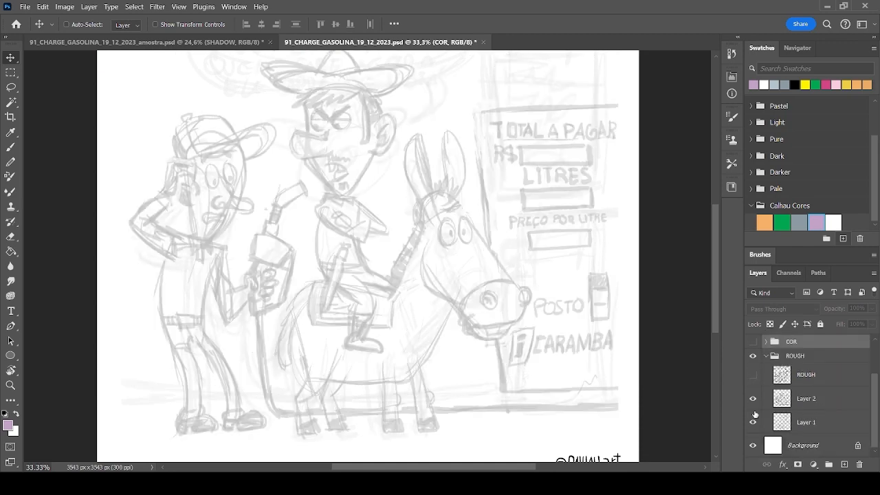
pyautogui.click(753, 399)
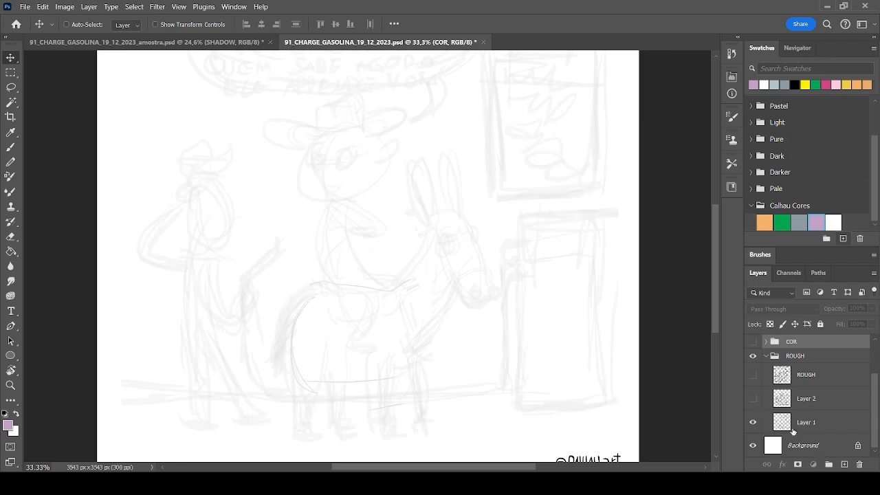
# - Set the opacity of Layer 1 to 100% and examine the first sketch with its speech balloon
pyautogui.click(791, 432)
pyautogui.click(872, 310)
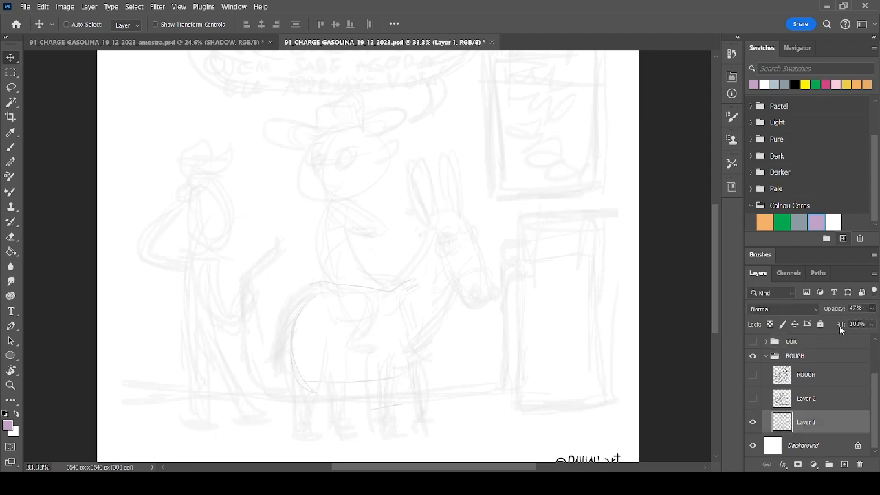
pyautogui.moveTo(847, 326); pyautogui.dragTo(879, 325)
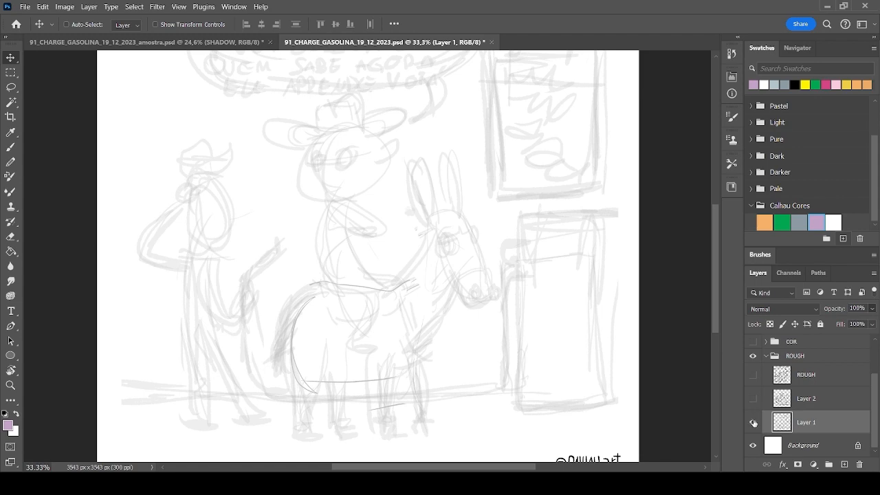
pyautogui.moveTo(550, 210); pyautogui.dragTo(550, 249)
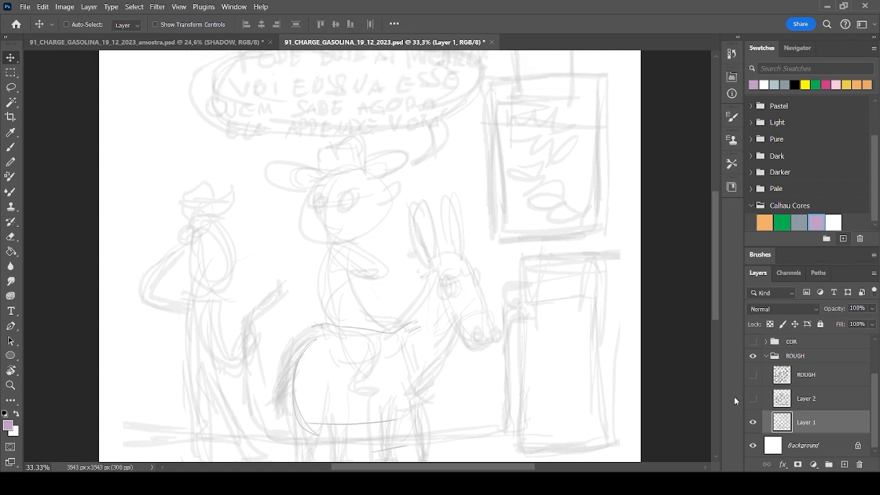
# - Hide Layer 1, show the Layer 2 sketch instead, and fit the whole canvas in view
pyautogui.click(752, 422)
pyautogui.click(752, 422)
pyautogui.click(752, 424)
pyautogui.click(752, 400)
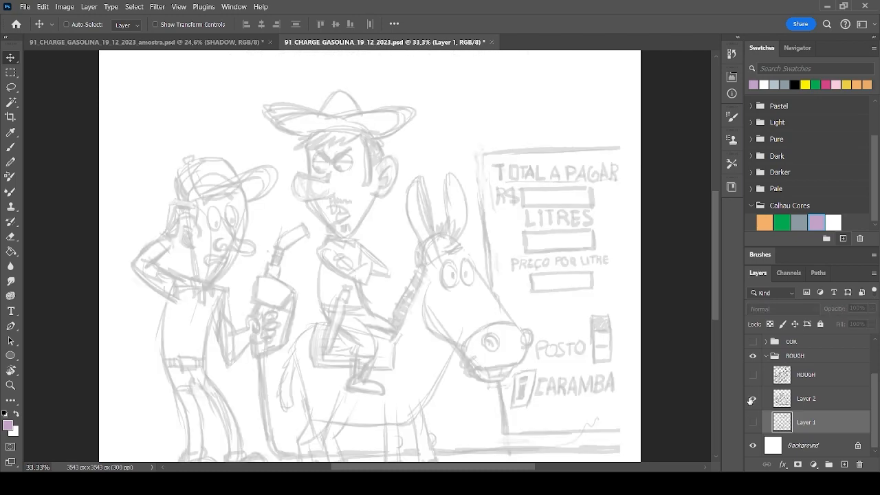
pyautogui.hotkey('ctrl', '0')
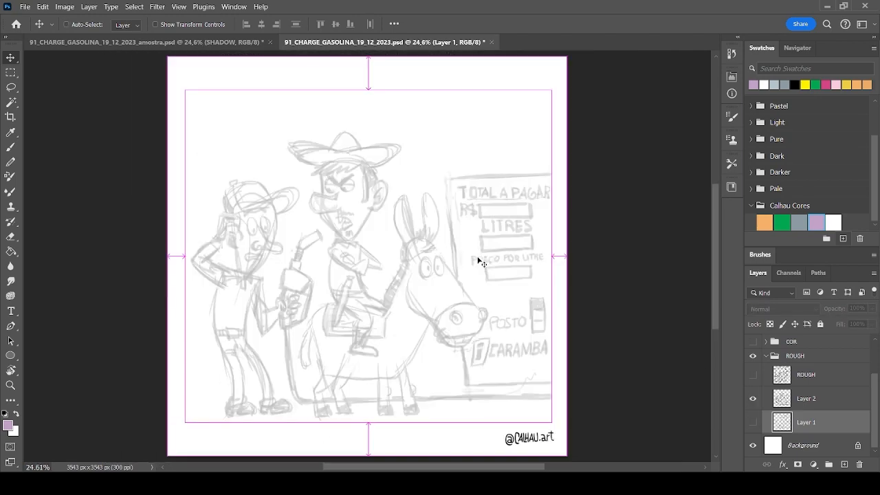
# - Hide Layer 2, show the ROUGH layer instead, and examine the last sketch more closely
pyautogui.click(791, 399)
pyautogui.click(753, 399)
pyautogui.click(753, 374)
pyautogui.click(807, 377)
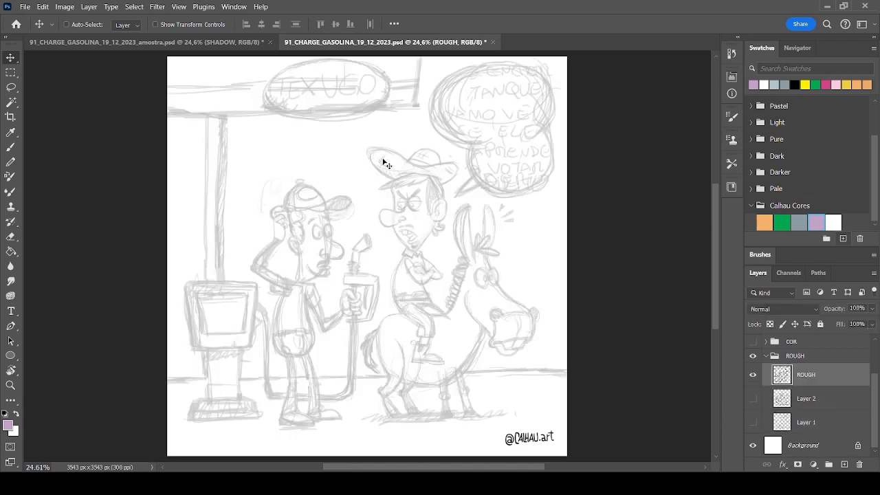
pyautogui.moveTo(421, 236)
pyautogui.mouseDown()
pyautogui.moveTo(464, 228)
pyautogui.moveTo(429, 231)
pyautogui.moveTo(408, 268)
pyautogui.moveTo(409, 224)
pyautogui.mouseUp()
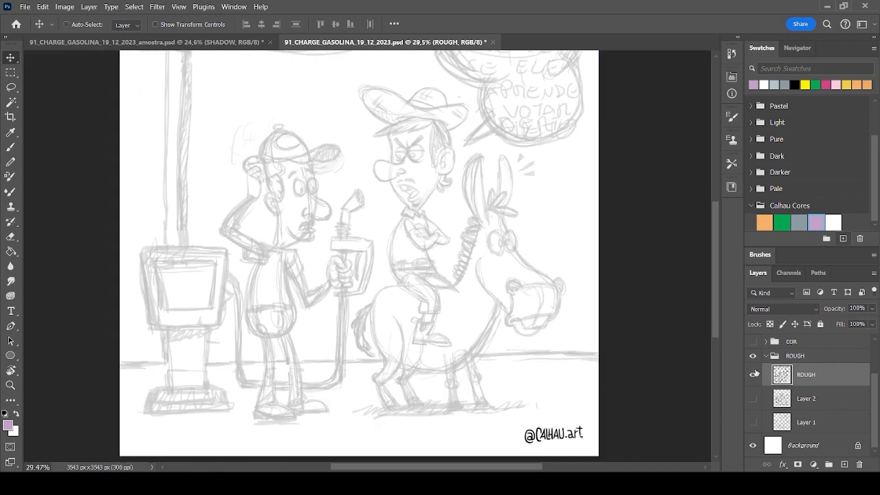
# - Set the ROUGH group's opacity to 100% and show Layer 2 and Layer 1 in place of the ROUGH layer
pyautogui.click(794, 358)
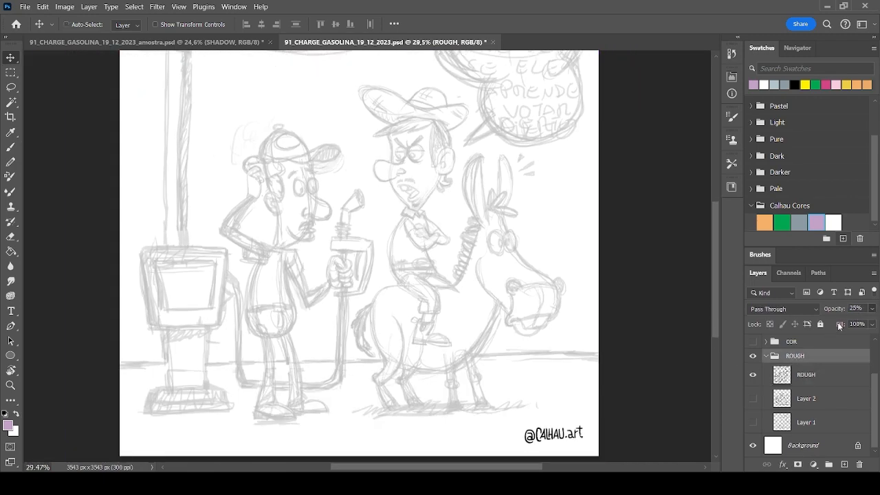
pyautogui.press('0')
pyautogui.click(753, 375)
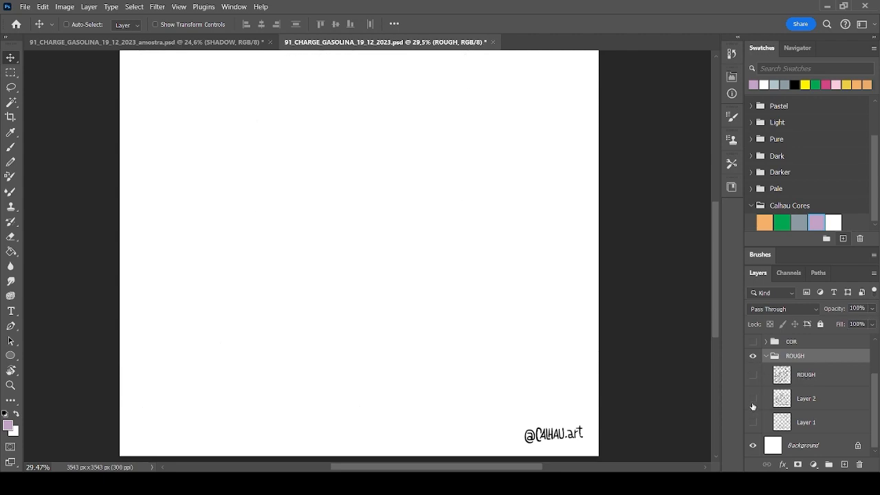
pyautogui.click(753, 399)
pyautogui.click(796, 401)
pyautogui.click(753, 422)
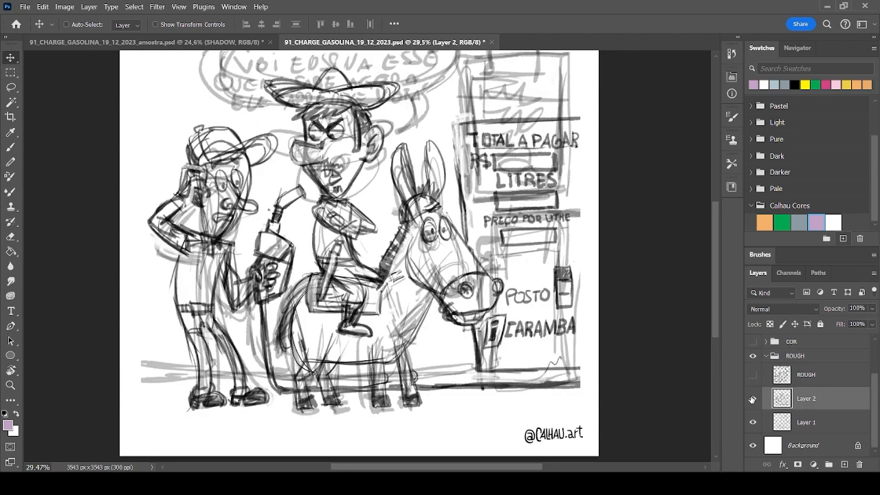
# - Hide Layer 1 and switch Layer 2 on and off to examine the second sketch on its own
pyautogui.click(753, 399)
pyautogui.click(754, 399)
pyautogui.click(753, 422)
pyautogui.click(754, 400)
pyautogui.click(754, 400)
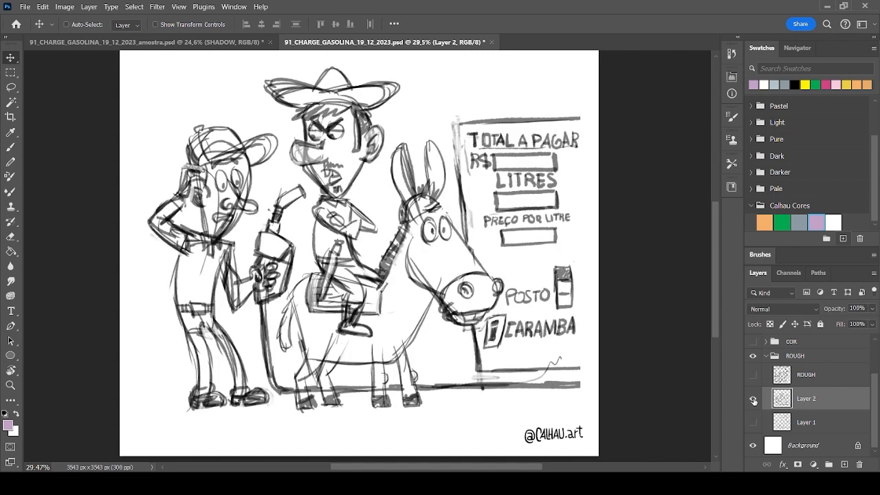
pyautogui.click(753, 400)
pyautogui.click(754, 400)
pyautogui.click(753, 399)
# - Compare the first two sketch ideas by showing Layer 1 alone and Layer 2 alone
pyautogui.click(753, 422)
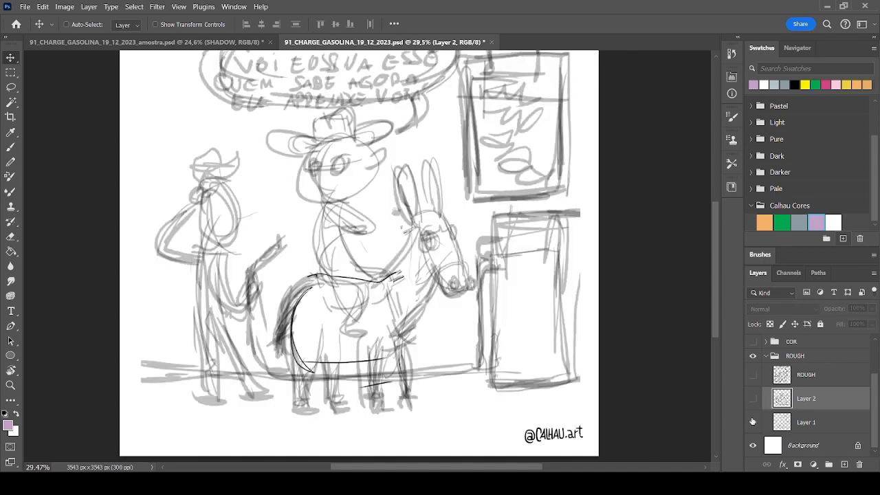
pyautogui.click(753, 423)
pyautogui.click(753, 422)
pyautogui.click(753, 422)
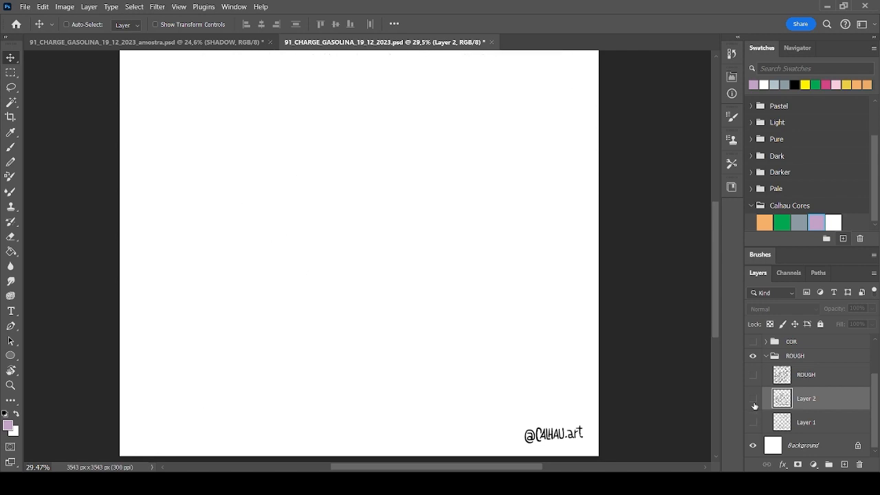
pyautogui.click(754, 401)
pyautogui.click(753, 400)
pyautogui.click(753, 422)
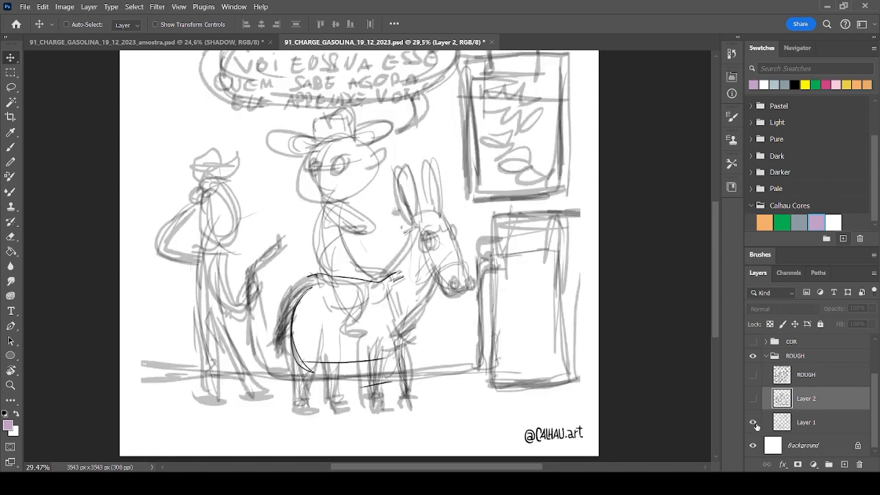
pyautogui.click(753, 422)
pyautogui.click(754, 399)
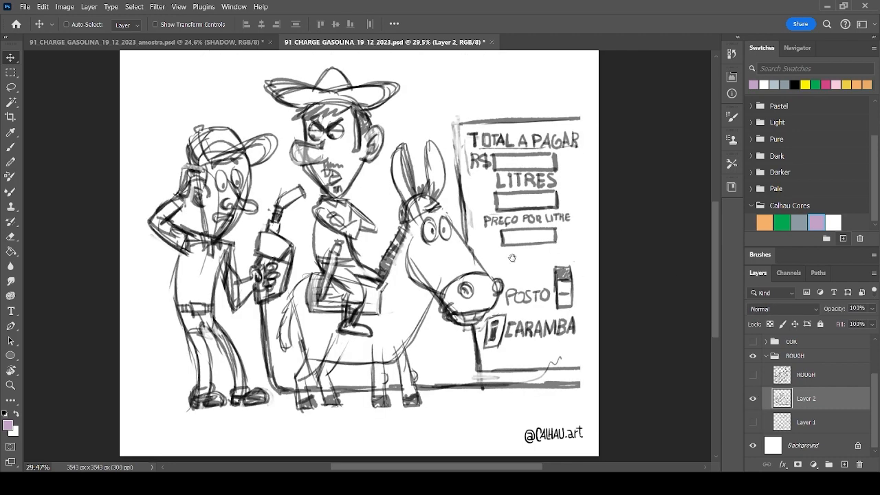
pyautogui.moveTo(492, 254); pyautogui.dragTo(503, 258)
# - Hide Layer 2, show and select the ROUGH layer, and examine the attendant, cowboy and donkey in the last sketch
pyautogui.click(755, 400)
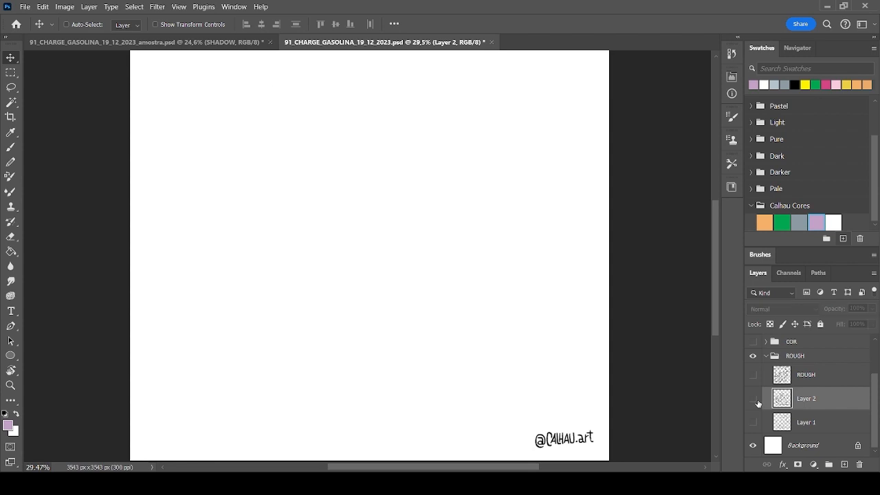
pyautogui.click(754, 399)
pyautogui.click(754, 399)
pyautogui.click(753, 374)
pyautogui.click(806, 377)
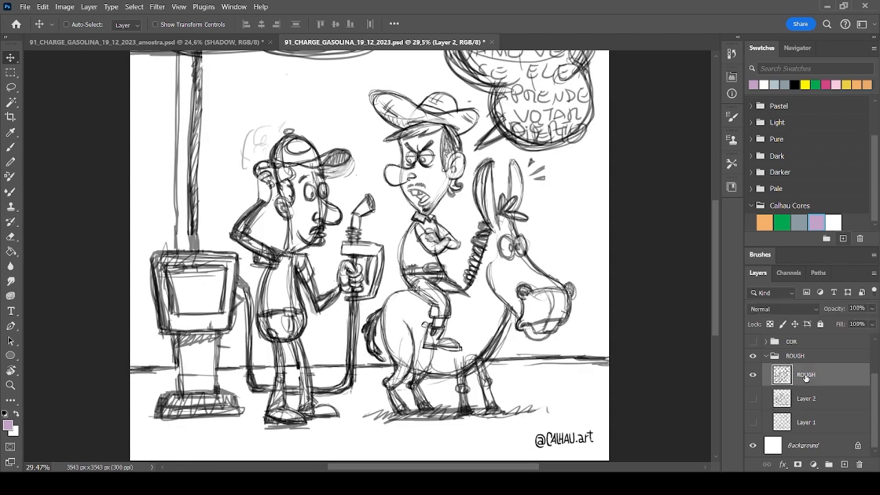
pyautogui.moveTo(376, 210); pyautogui.dragTo(386, 225)
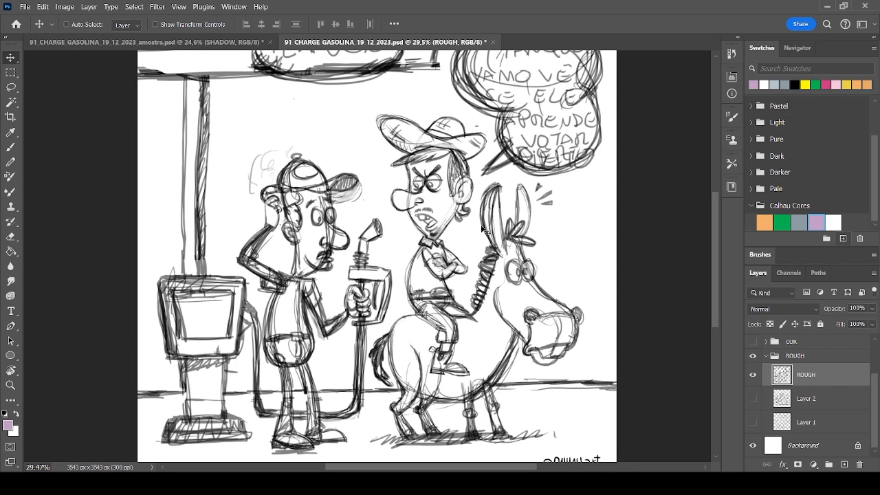
pyautogui.moveTo(487, 232); pyautogui.dragTo(494, 244)
pyautogui.hotkey('ctrl', '0')
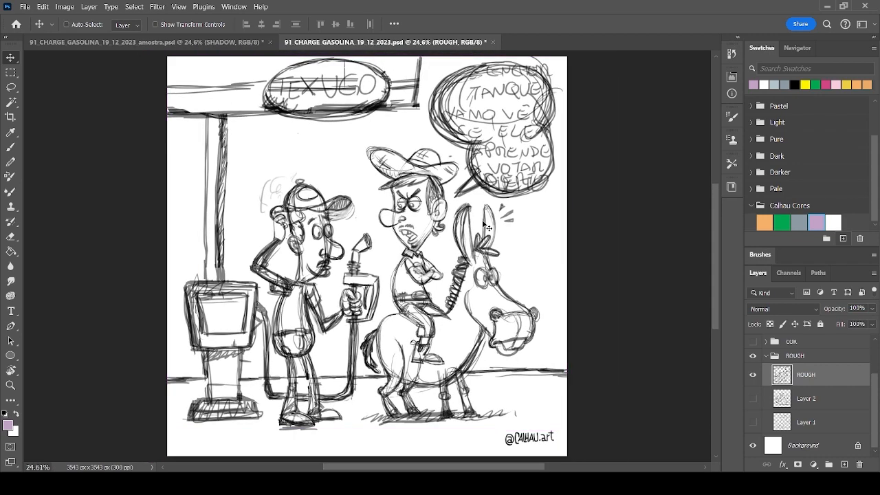
pyautogui.hotkey('ctrl', '+')
pyautogui.hotkey('ctrl', '+')
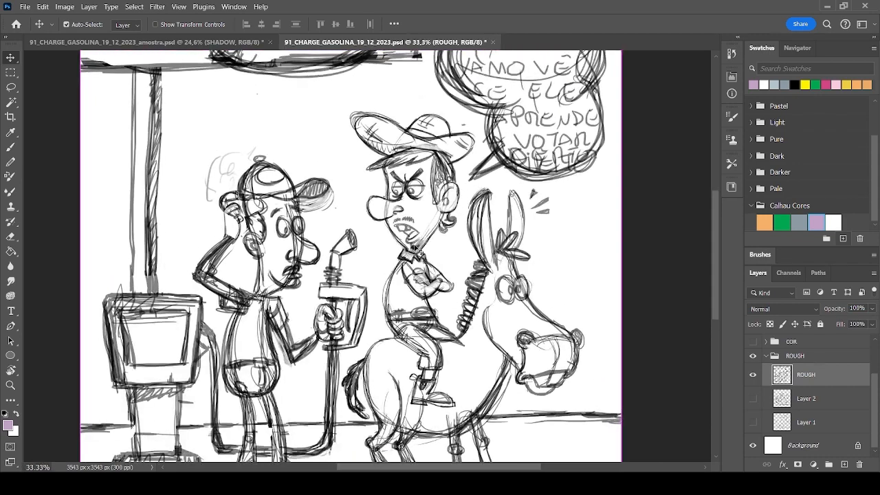
# - Swap the ROUGH layer for Layer 2 and back again to compare the last sketch with the second idea
pyautogui.moveTo(406, 274); pyautogui.dragTo(430, 270)
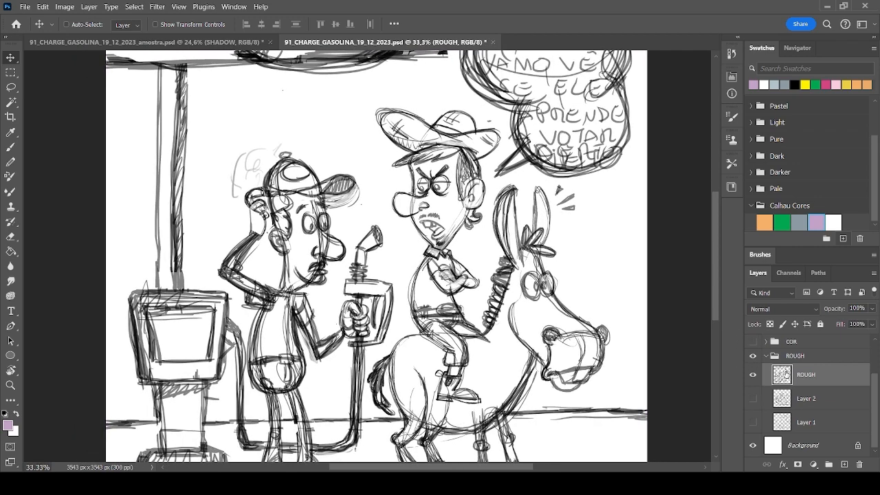
pyautogui.click(753, 377)
pyautogui.click(752, 401)
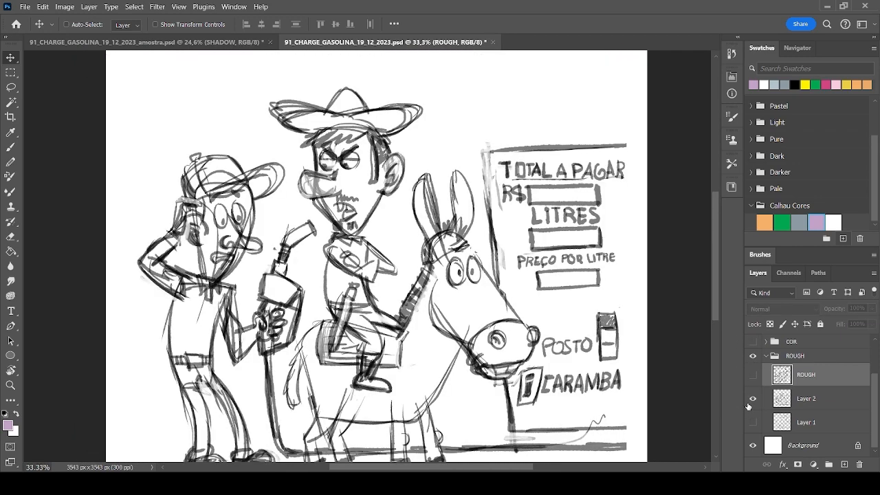
pyautogui.click(753, 399)
pyautogui.click(753, 375)
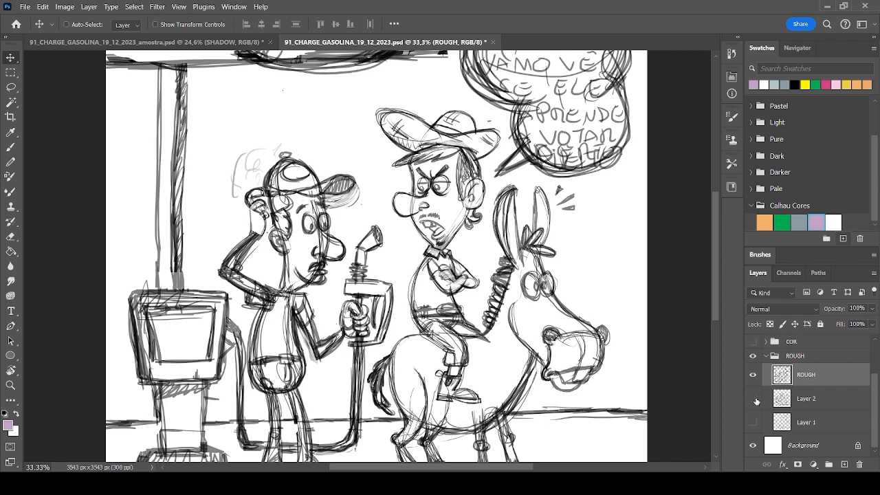
pyautogui.moveTo(478, 172); pyautogui.dragTo(489, 147)
# - Fade the ROUGH group to 25% opacity and collapse it
pyautogui.click(811, 359)
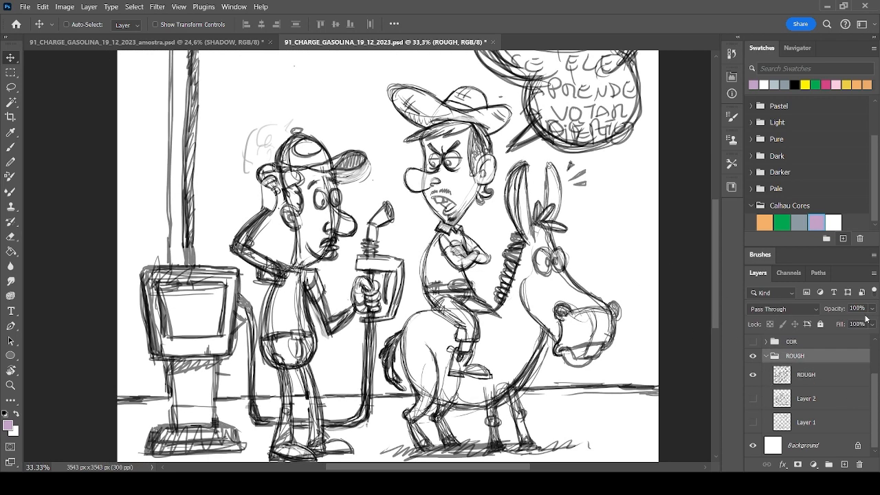
pyautogui.moveTo(872, 313); pyautogui.dragTo(834, 326)
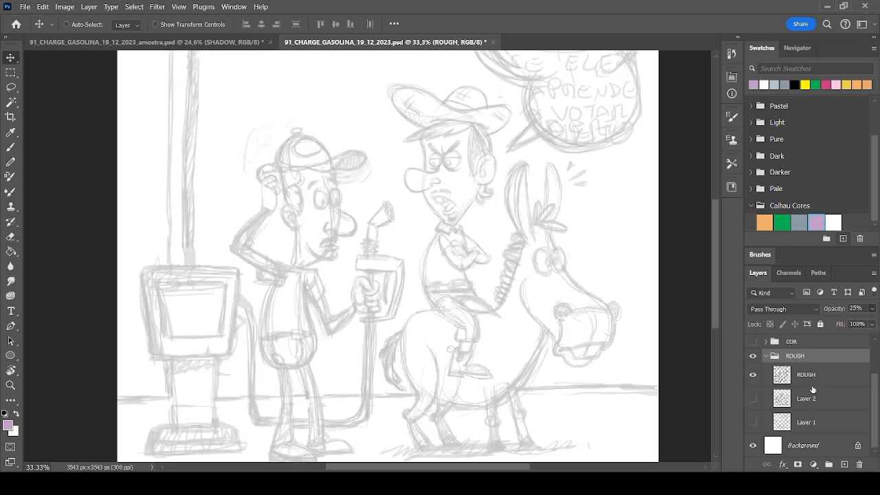
pyautogui.scroll(2, 811, 386)
pyautogui.click(766, 403)
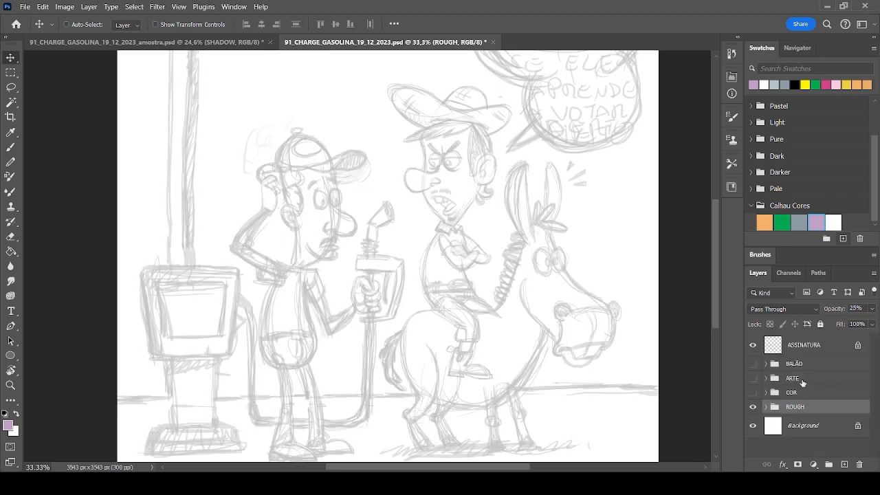
# - Show the inked layers of the ARTE group over the faded sketch and collapse the group
pyautogui.click(803, 380)
pyautogui.click(767, 379)
pyautogui.scroll(-3, 766, 380)
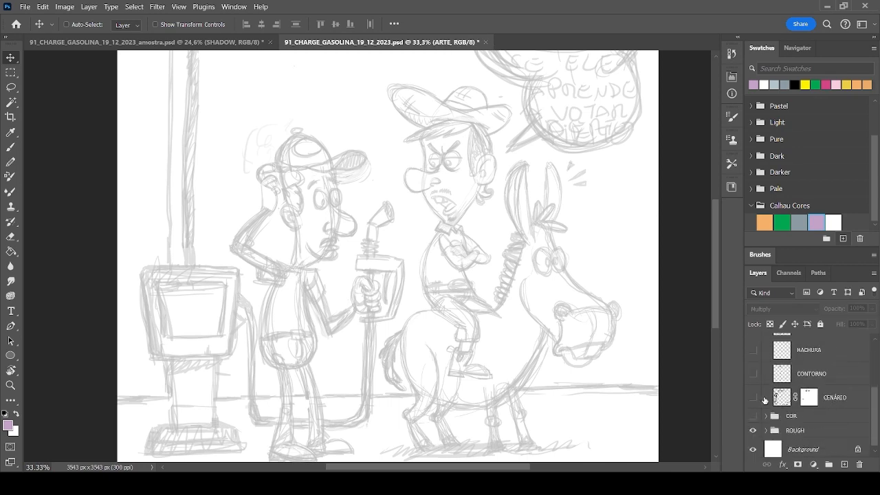
pyautogui.moveTo(751, 359); pyautogui.dragTo(753, 374)
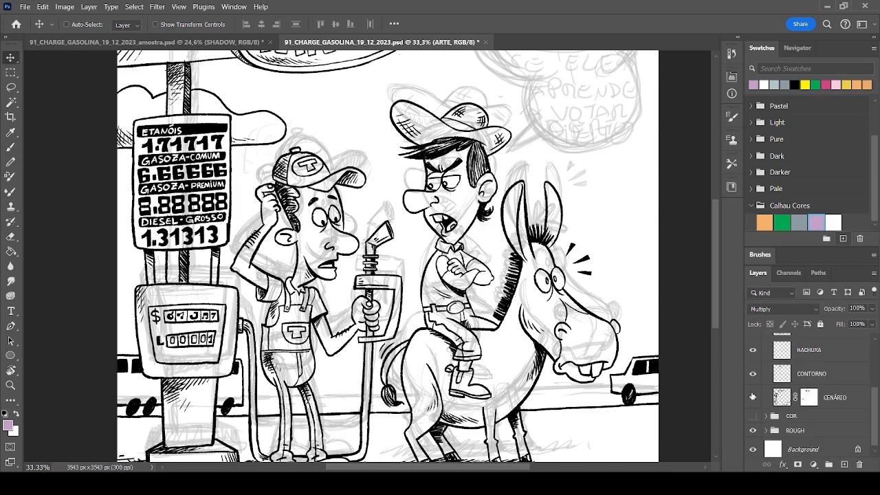
pyautogui.scroll(3, 828, 384)
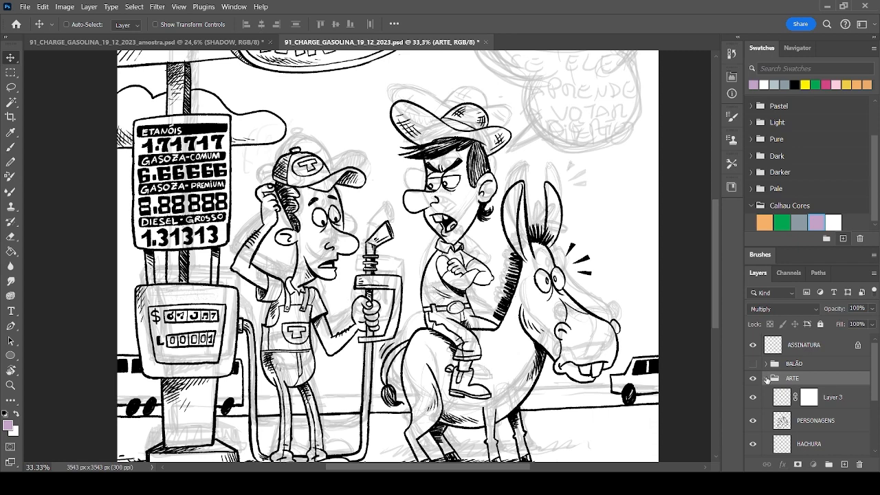
pyautogui.click(766, 379)
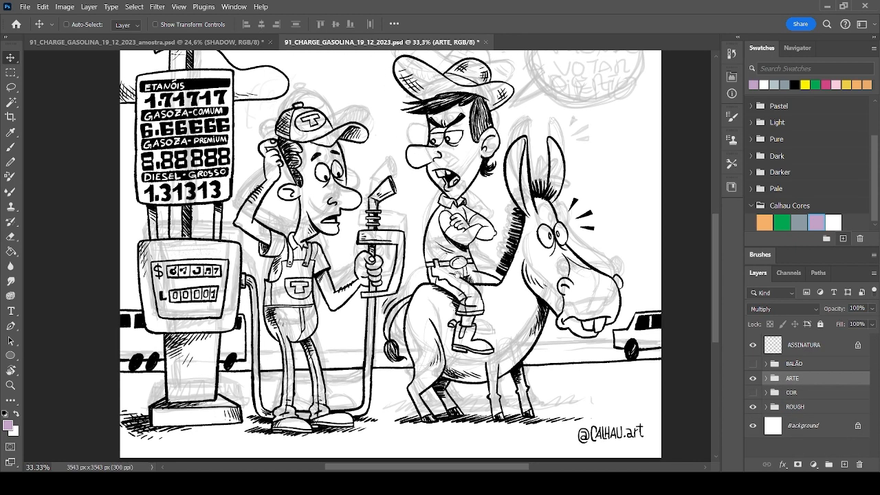
# - Expand the ARTE group and switch its CENÁRIO layer off and on to see which inks form the background
pyautogui.scroll(-2, 457, 288)
pyautogui.click(767, 379)
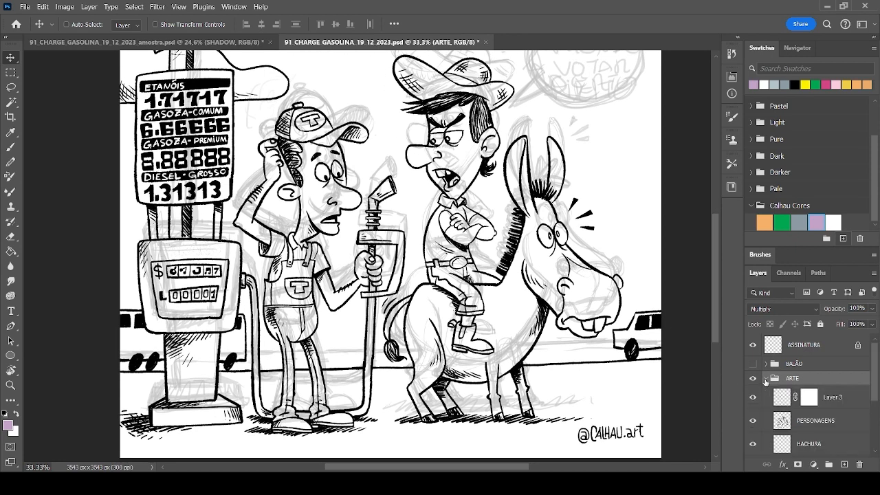
pyautogui.scroll(-2, 831, 402)
pyautogui.click(753, 397)
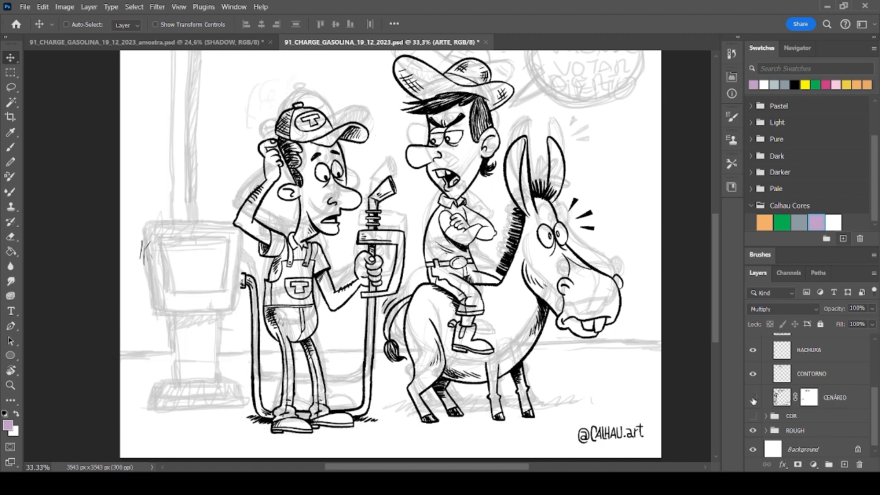
pyautogui.click(753, 398)
# - Hide Layer 3, PERSONAGENS, HACHURA and CONTORNO, leaving only CENÁRIO of the ARTE group shown
pyautogui.scroll(3, 758, 385)
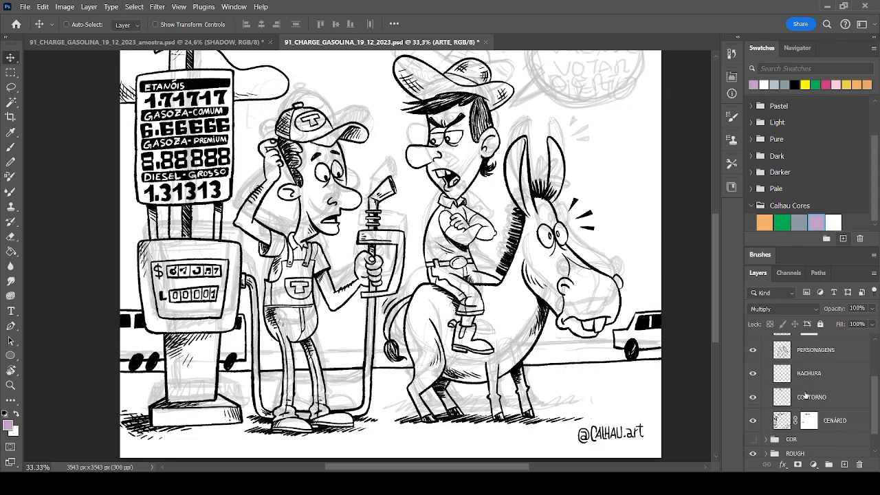
pyautogui.moveTo(753, 375); pyautogui.dragTo(754, 444)
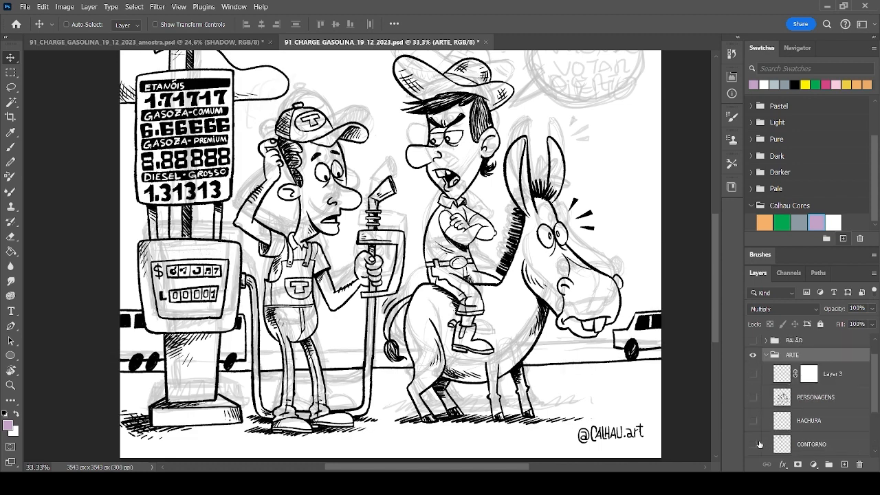
pyautogui.scroll(-3, 762, 406)
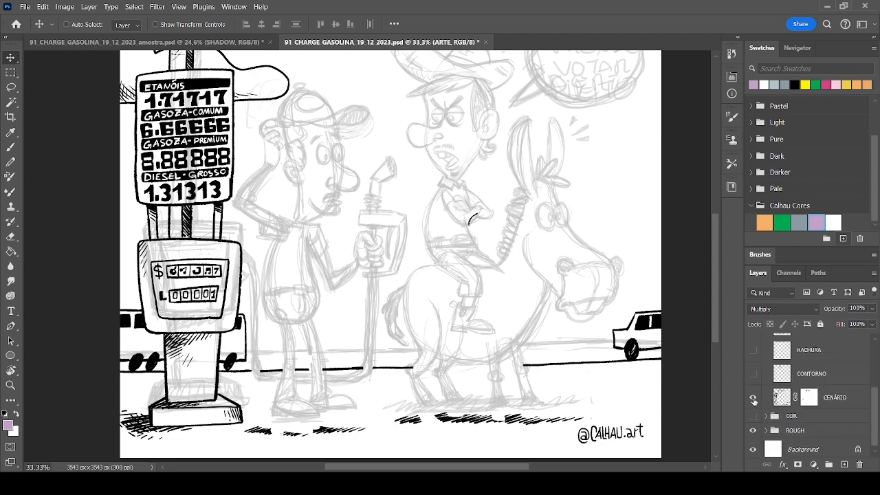
# - Switch the CENÁRIO layer off and on to compare the inked gas station background with the rough sketch
pyautogui.click(754, 401)
pyautogui.click(754, 401)
pyautogui.moveTo(483, 186); pyautogui.dragTo(509, 254)
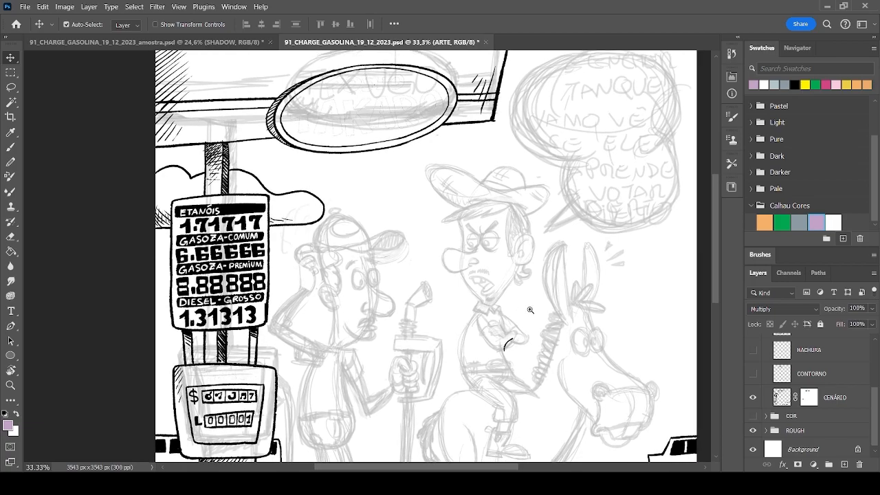
pyautogui.scroll(-3, 531, 311)
pyautogui.click(753, 398)
pyautogui.click(755, 399)
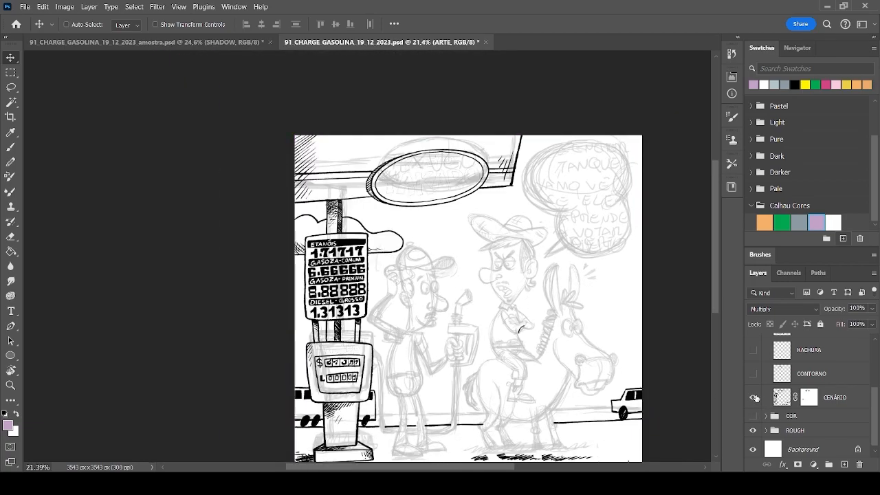
pyautogui.moveTo(522, 337); pyautogui.dragTo(533, 308)
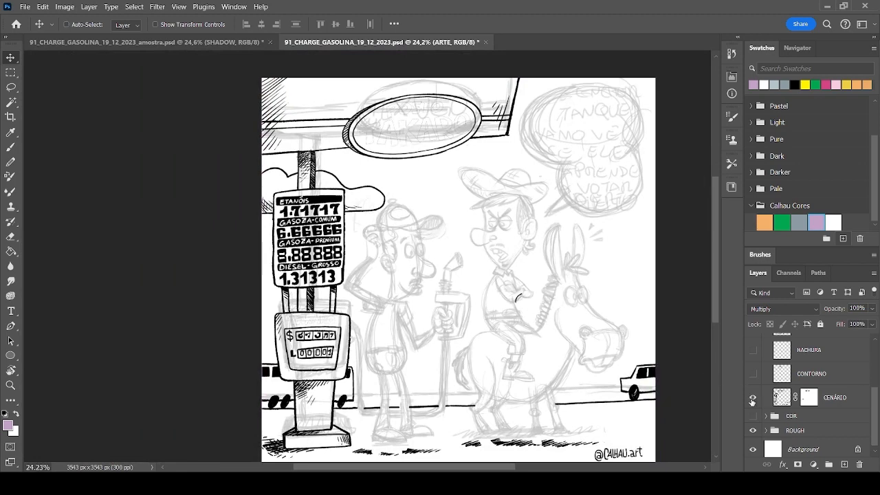
pyautogui.click(753, 400)
pyautogui.click(752, 400)
# - Preview the CONTORNO lettering, hide it again, and recheck the CENÁRIO inks against the bare sketch
pyautogui.click(754, 374)
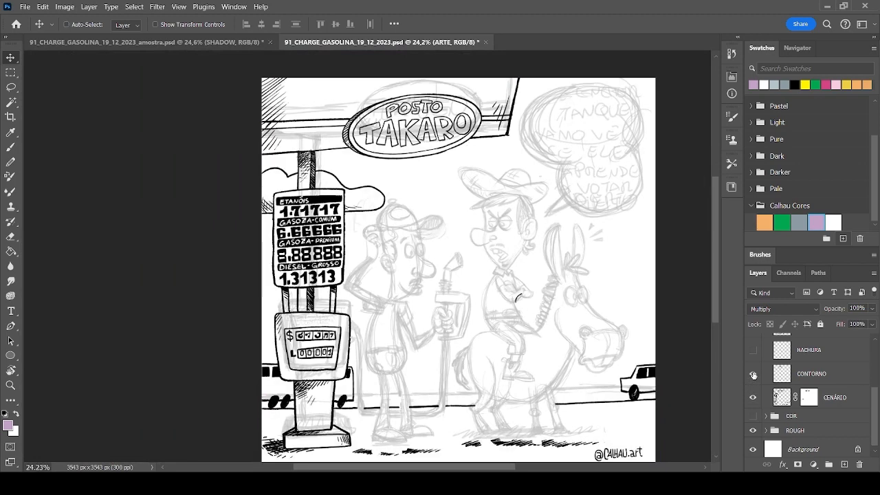
pyautogui.click(754, 374)
pyautogui.click(753, 398)
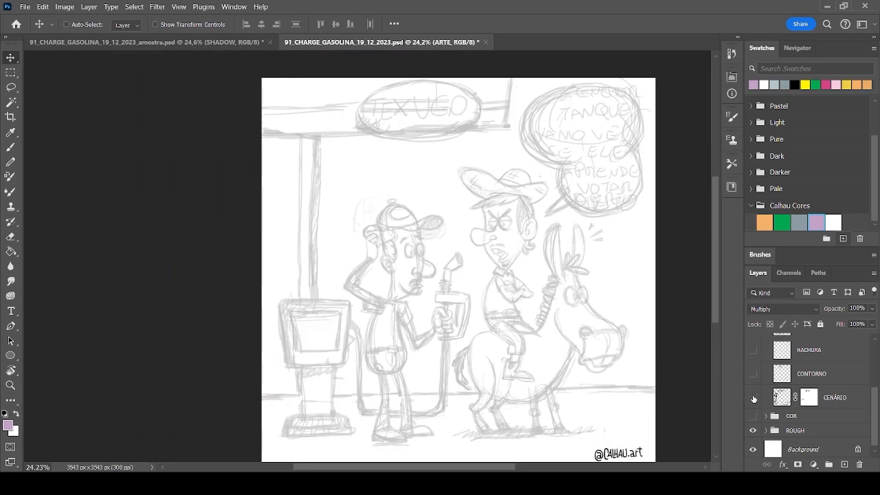
pyautogui.click(753, 398)
pyautogui.click(753, 398)
pyautogui.click(753, 399)
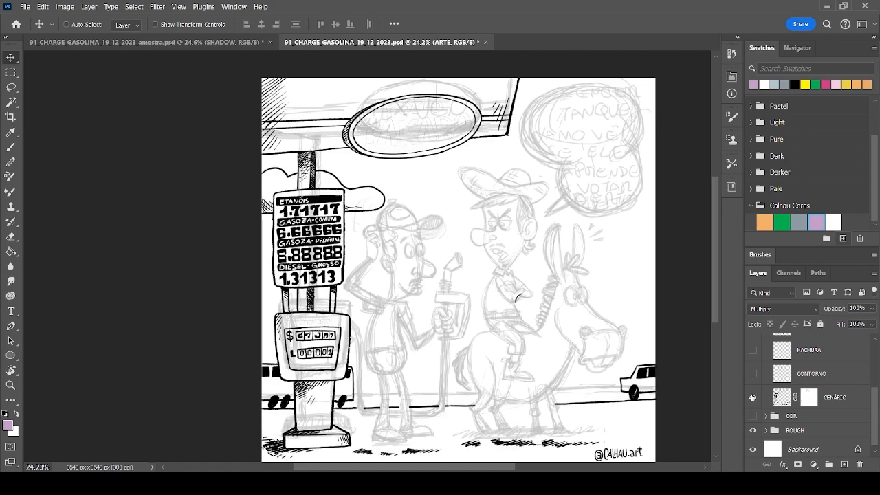
# - Show and select the CONTORNO layer and examine the POSTO TAKARO sign lettering up close
pyautogui.click(753, 375)
pyautogui.click(814, 375)
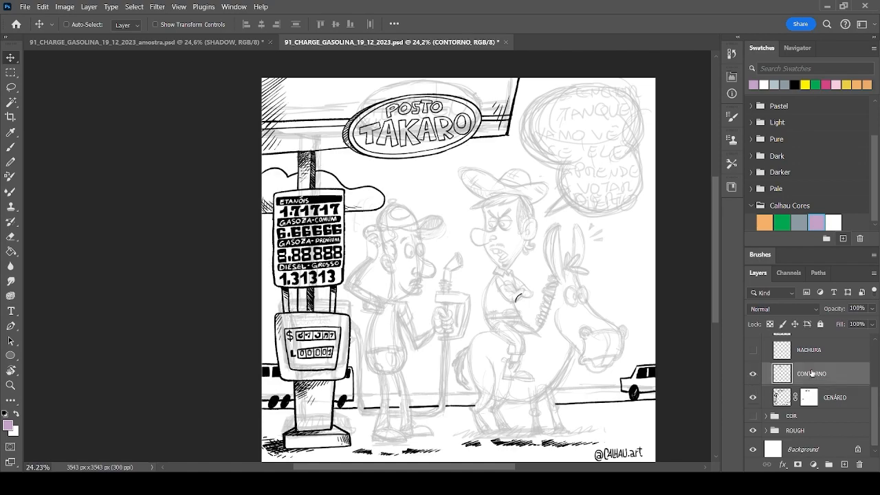
pyautogui.moveTo(402, 102); pyautogui.dragTo(466, 101)
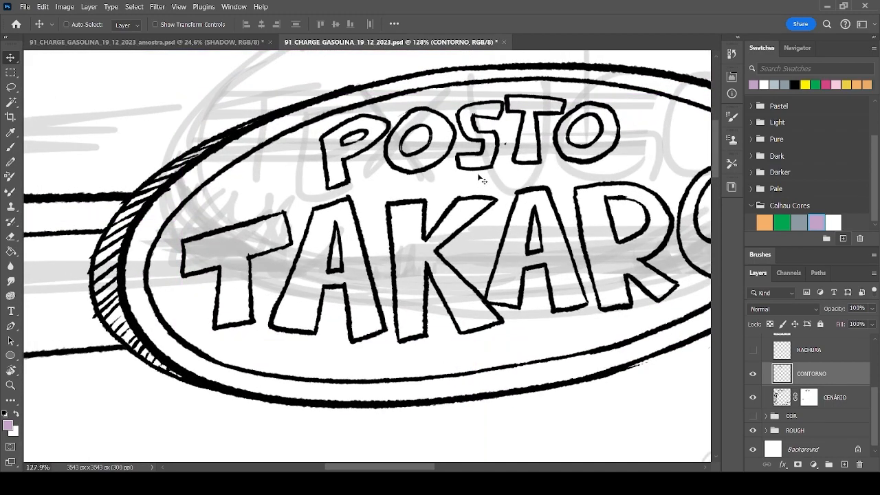
pyautogui.scroll(-5, 487, 176)
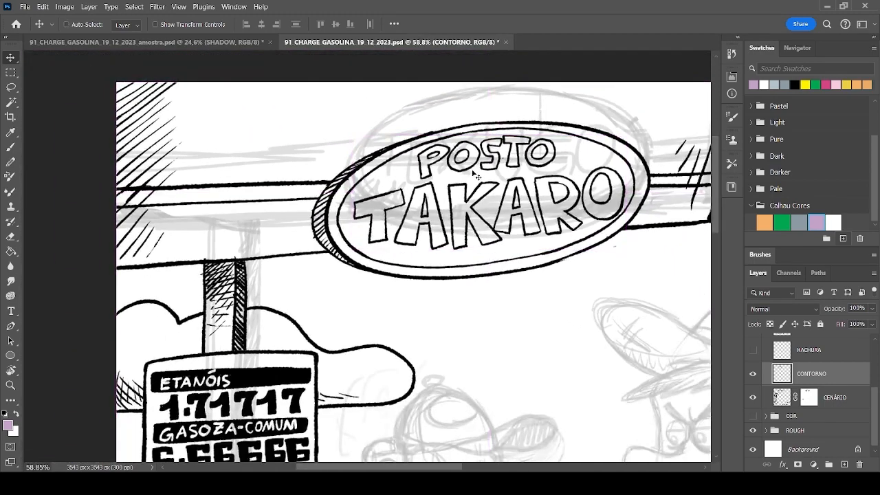
pyautogui.moveTo(502, 207); pyautogui.dragTo(489, 174)
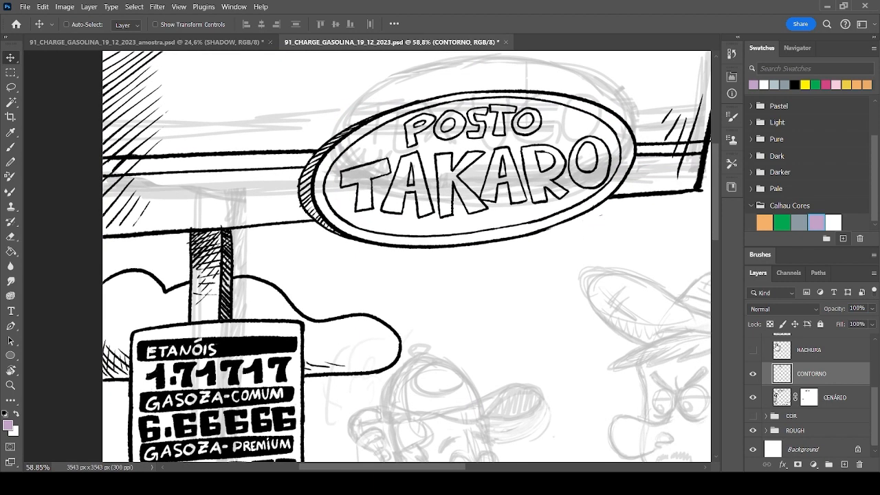
# - Switch the CONTORNO layer off and on to compare the sign with and without its lettering
pyautogui.click(753, 375)
pyautogui.click(753, 374)
pyautogui.moveTo(586, 229); pyautogui.dragTo(597, 196)
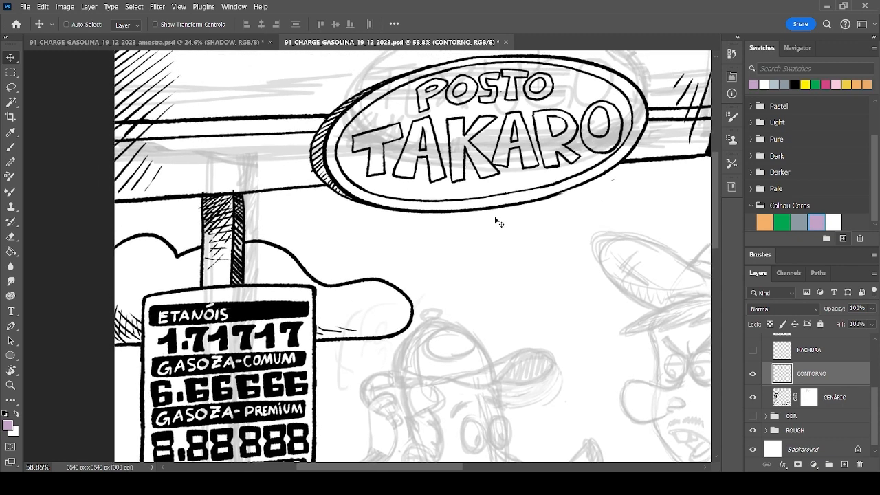
pyautogui.click(755, 375)
pyautogui.click(755, 375)
# - Examine the inked price board, fuel pump, cars and ground shadows around the faded character sketches
pyautogui.moveTo(517, 260); pyautogui.dragTo(497, 267)
pyautogui.moveTo(497, 314); pyautogui.dragTo(446, 265)
pyautogui.moveTo(515, 328); pyautogui.dragTo(507, 300)
pyautogui.moveTo(562, 255); pyautogui.dragTo(524, 235)
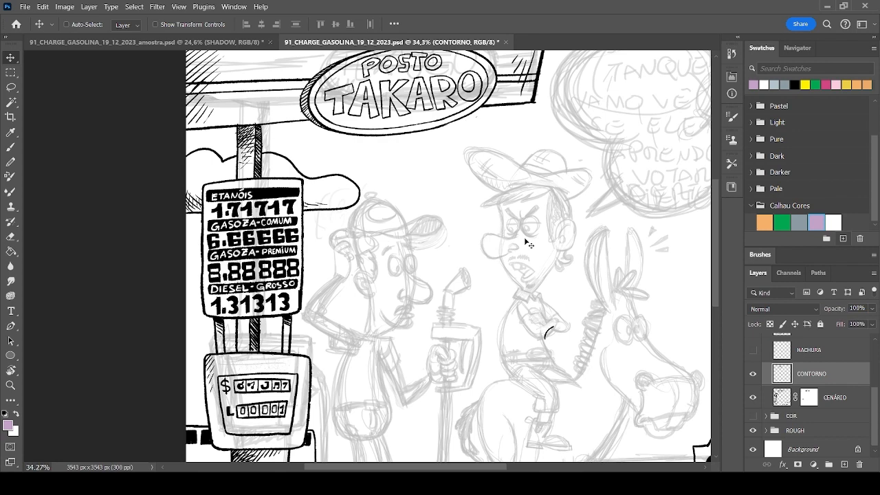
pyautogui.moveTo(515, 213); pyautogui.dragTo(488, 203)
pyautogui.moveTo(511, 295); pyautogui.dragTo(498, 249)
pyautogui.moveTo(557, 309); pyautogui.dragTo(524, 320)
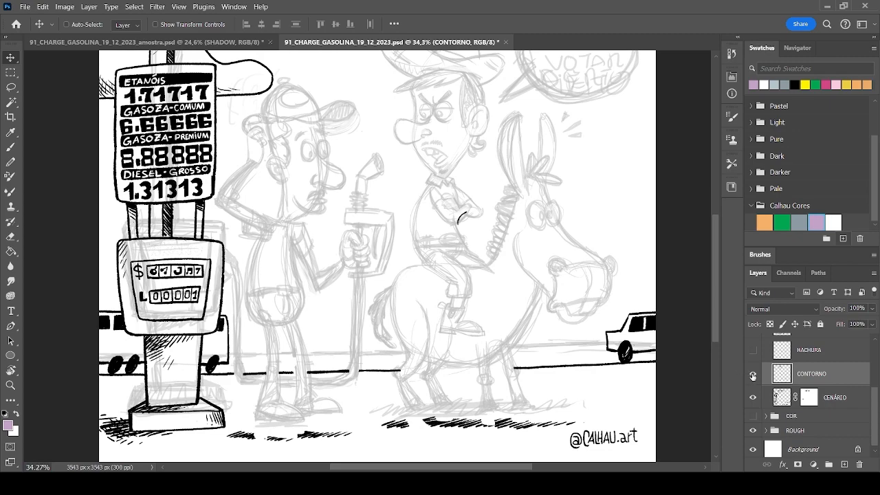
pyautogui.moveTo(549, 201); pyautogui.dragTo(570, 277)
pyautogui.moveTo(569, 243); pyautogui.dragTo(634, 316)
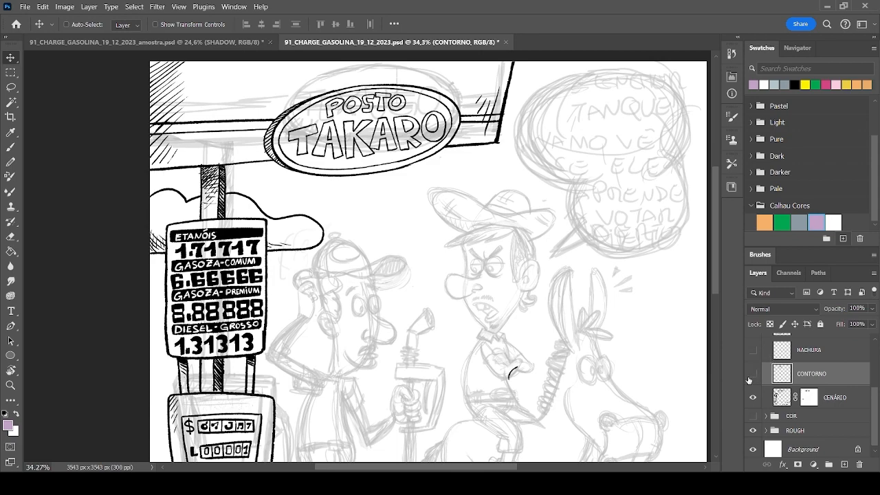
# - Keep CONTORNO shown, turn on the HACHURA layer, and examine the hatching across the sign and pump
pyautogui.click(749, 380)
pyautogui.click(753, 375)
pyautogui.click(753, 351)
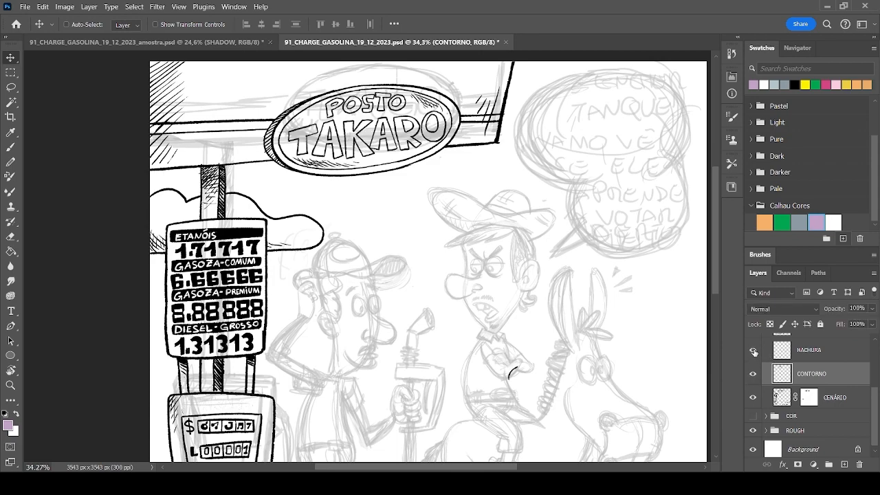
pyautogui.scroll(-5, 531, 248)
pyautogui.hscroll(-2, 530, 248)
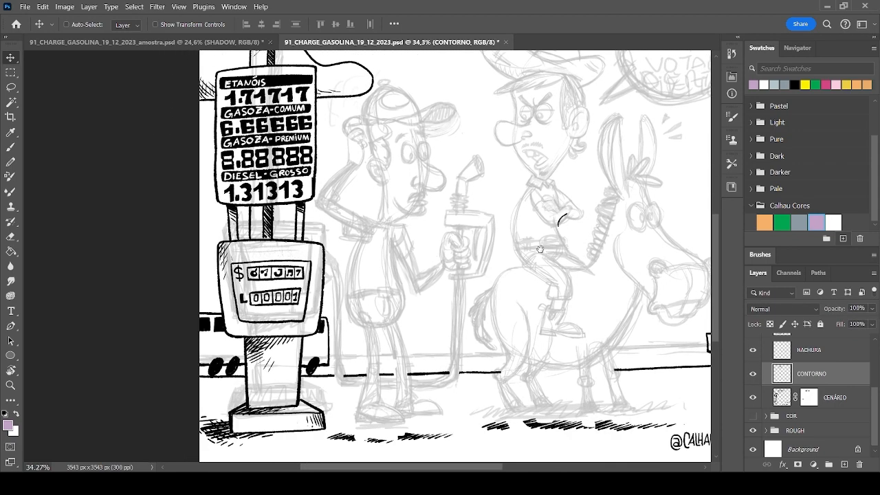
pyautogui.click(753, 351)
pyautogui.moveTo(474, 165); pyautogui.dragTo(482, 218)
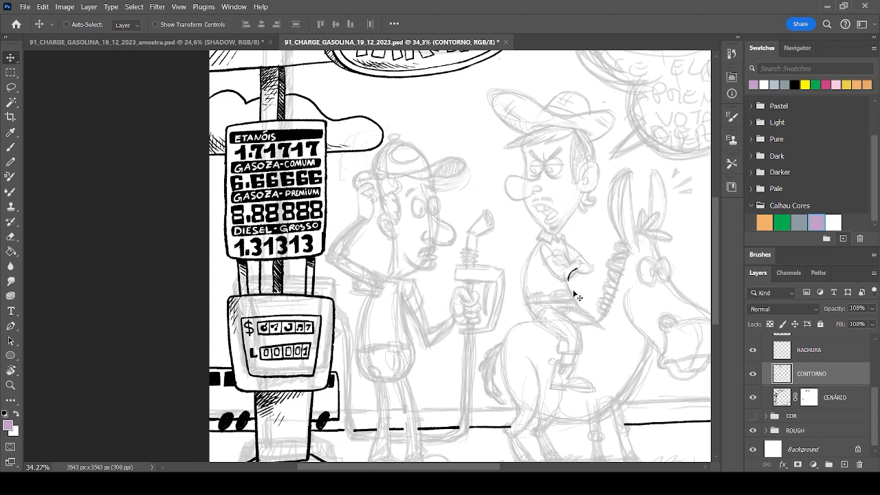
pyautogui.moveTo(562, 288); pyautogui.dragTo(522, 249)
# - Examine the hatching beneath the fuel pump with HACHURA switched off and on, and review the price board and sign
pyautogui.moveTo(187, 343); pyautogui.dragTo(315, 202)
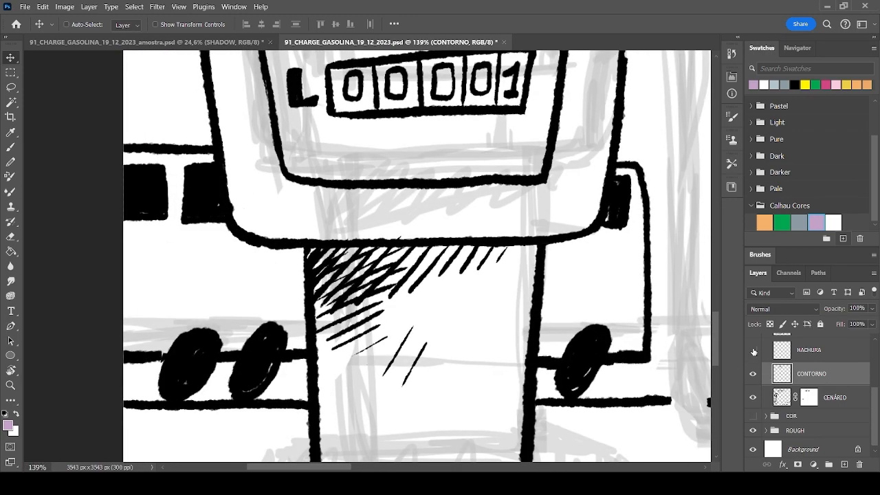
pyautogui.moveTo(598, 309); pyautogui.dragTo(545, 306)
pyautogui.click(752, 352)
pyautogui.click(752, 352)
pyautogui.moveTo(427, 304); pyautogui.dragTo(242, 424)
pyautogui.moveTo(479, 219); pyautogui.dragTo(425, 338)
pyautogui.moveTo(476, 303); pyautogui.dragTo(467, 303)
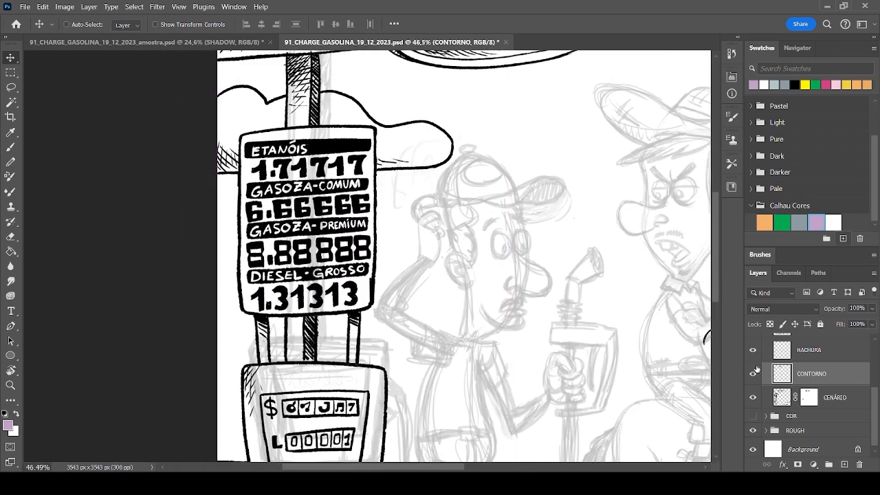
pyautogui.moveTo(479, 233); pyautogui.dragTo(457, 371)
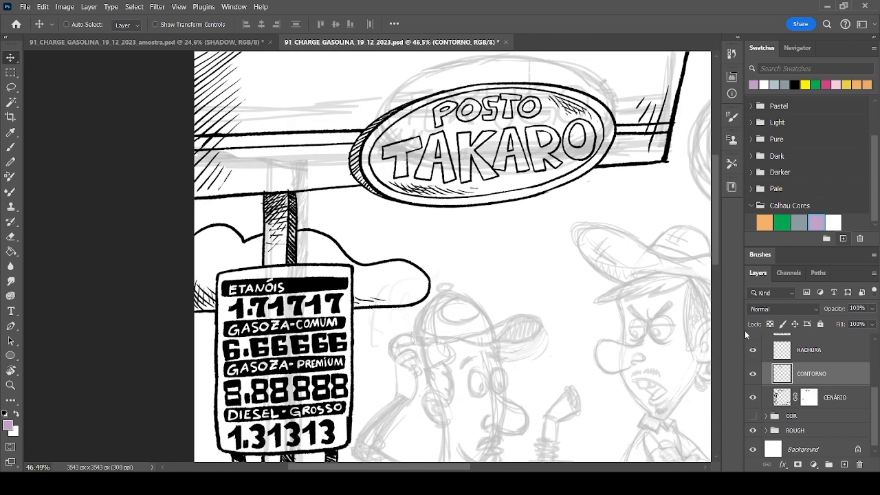
# - Compare the sign and price board with the HACHURA layer off and on, leaving it shown and selected
pyautogui.click(752, 352)
pyautogui.click(753, 352)
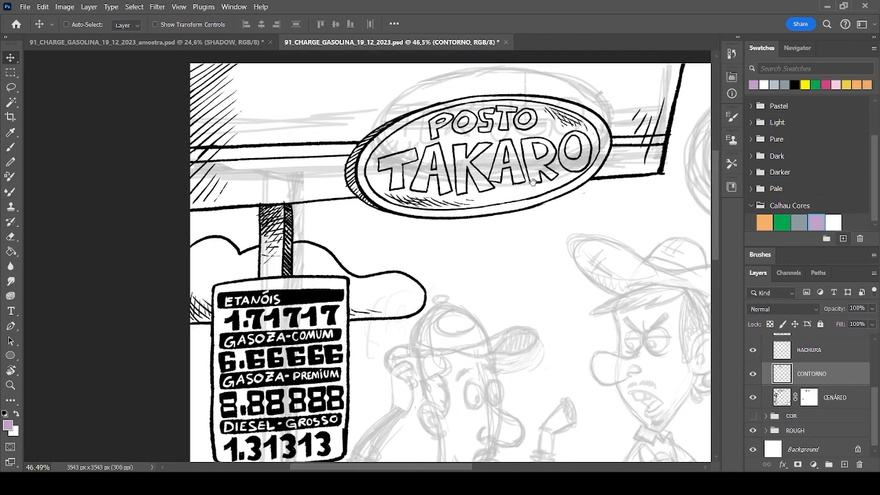
pyautogui.click(807, 352)
pyautogui.scroll(1, 798, 358)
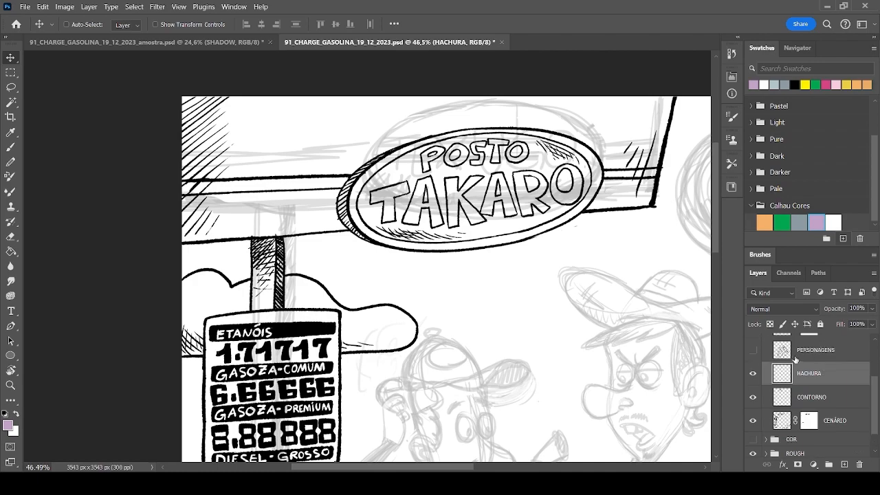
# - Turn on the PERSONAGENS layer and examine the inked attendant, rider and donkey
pyautogui.click(784, 353)
pyautogui.click(753, 351)
pyautogui.moveTo(639, 359); pyautogui.dragTo(568, 126)
pyautogui.moveTo(572, 255); pyautogui.dragTo(530, 107)
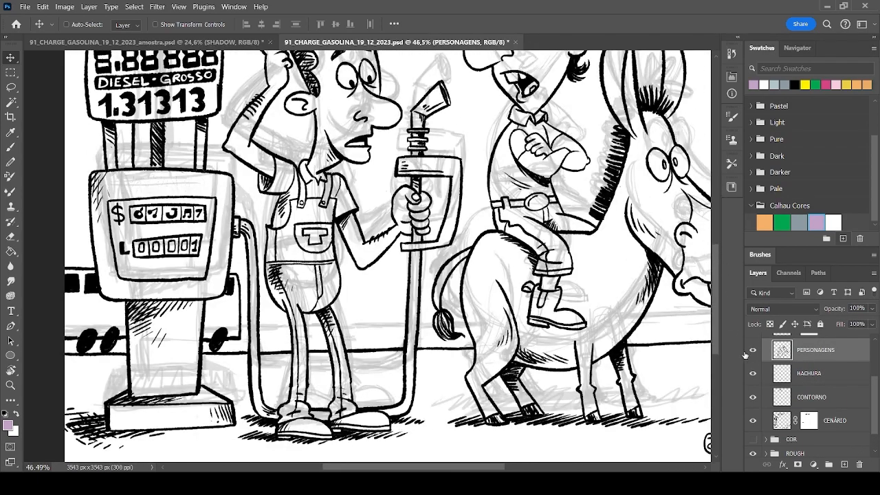
# - Load the PERSONAGENS line art as a selection, deselect it, and compare the characters with the layer off and on
pyautogui.keyDown('ctrl'); pyautogui.click(783, 351); pyautogui.keyUp('ctrl')
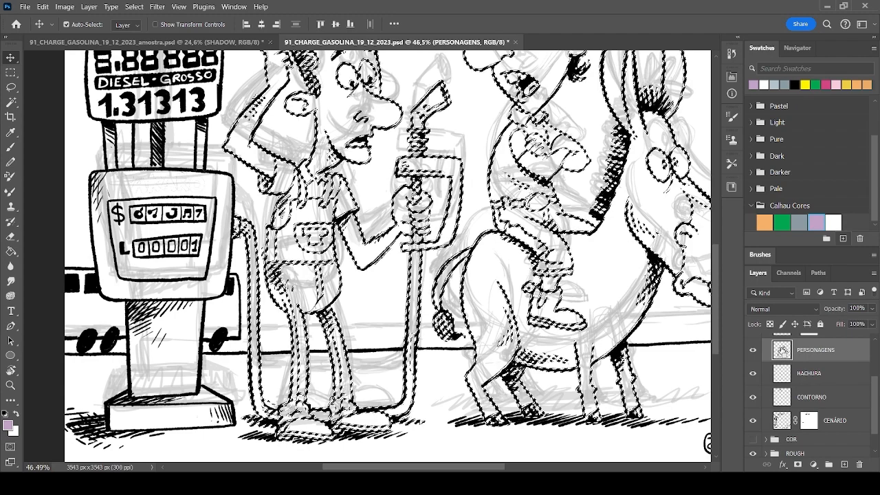
pyautogui.hotkey('ctrl', 'd')
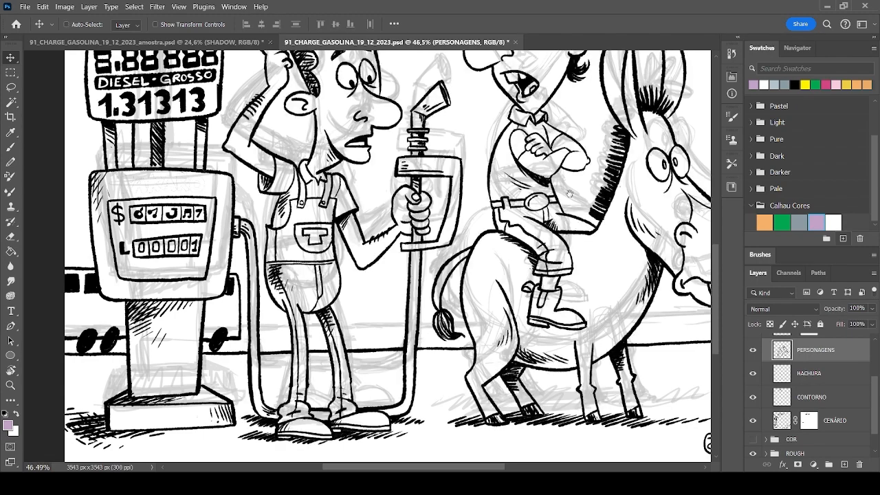
pyautogui.moveTo(569, 194); pyautogui.dragTo(594, 214)
pyautogui.moveTo(636, 311); pyautogui.dragTo(594, 307)
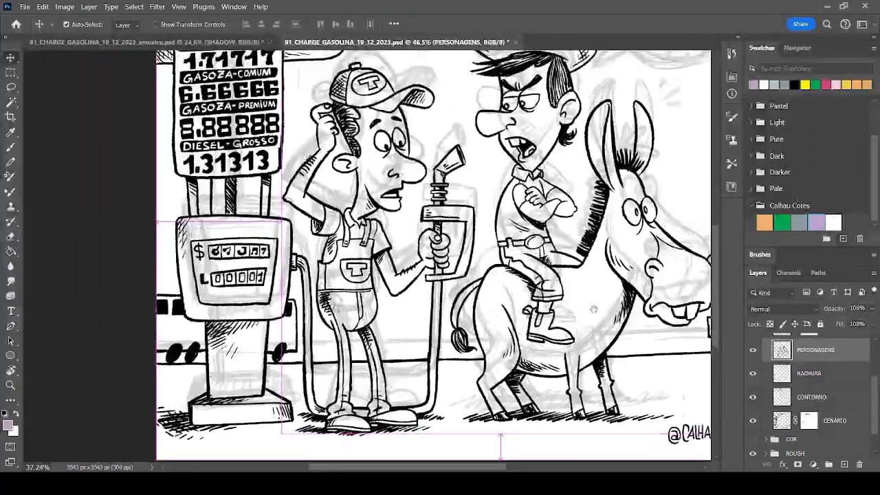
pyautogui.moveTo(594, 271); pyautogui.dragTo(548, 308)
pyautogui.click(752, 351)
pyautogui.click(751, 351)
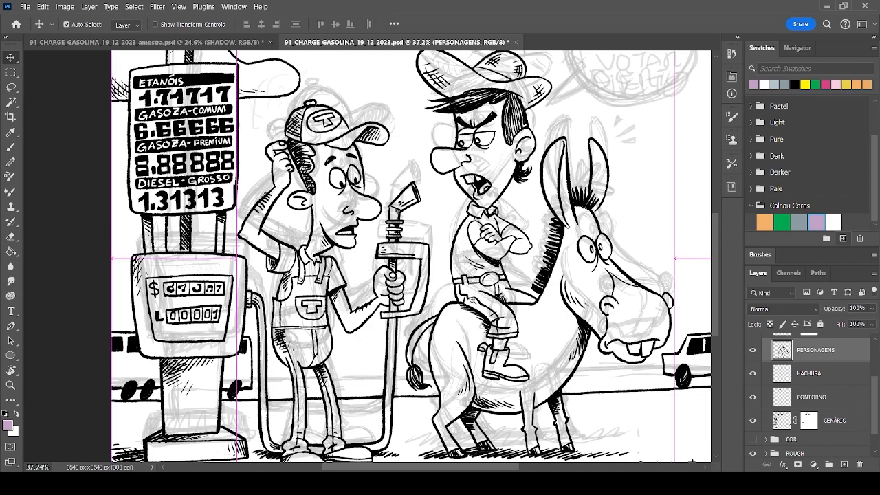
pyautogui.keyDown('ctrl'); pyautogui.keyDown('alt'); pyautogui.click(564, 306); pyautogui.keyUp('alt'); pyautogui.keyUp('ctrl')
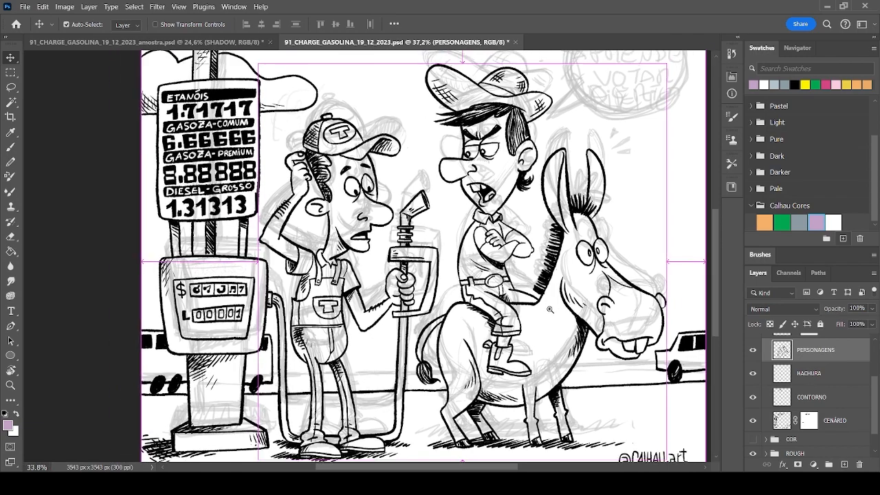
# - Examine the ground line behind the attendant's legs, switching PERSONAGENS and CENÁRIO off and back on
pyautogui.moveTo(328, 401); pyautogui.dragTo(422, 346)
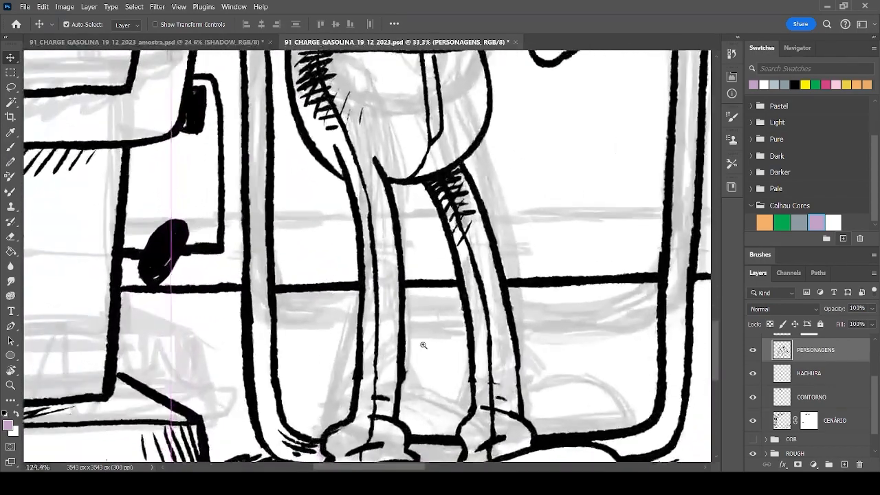
pyautogui.click(753, 350)
pyautogui.click(785, 397)
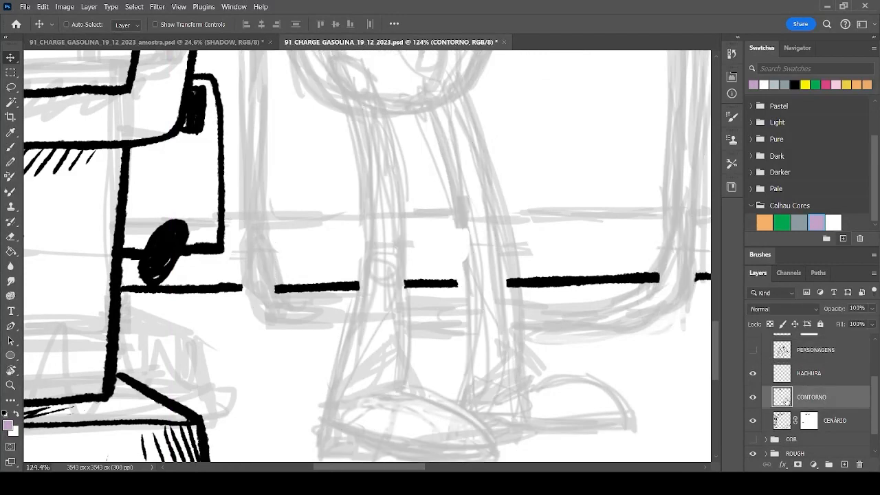
pyautogui.click(754, 422)
pyautogui.click(754, 423)
pyautogui.click(777, 420)
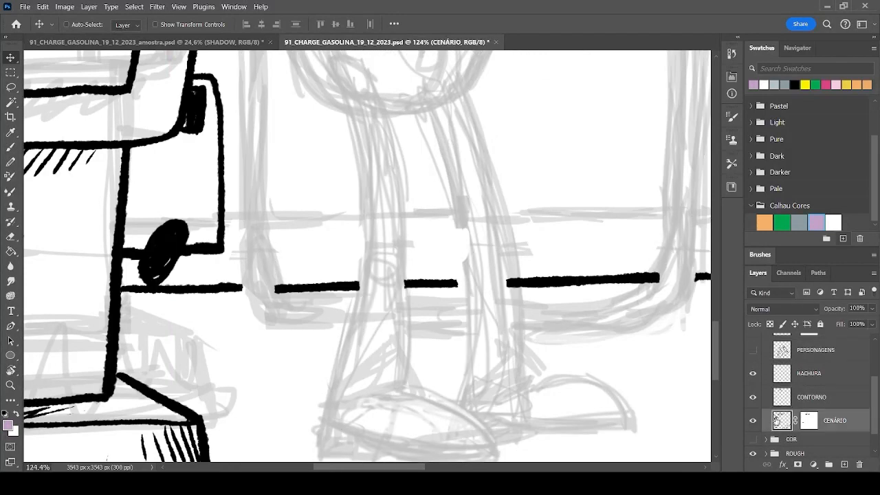
pyautogui.click(754, 351)
pyautogui.click(784, 352)
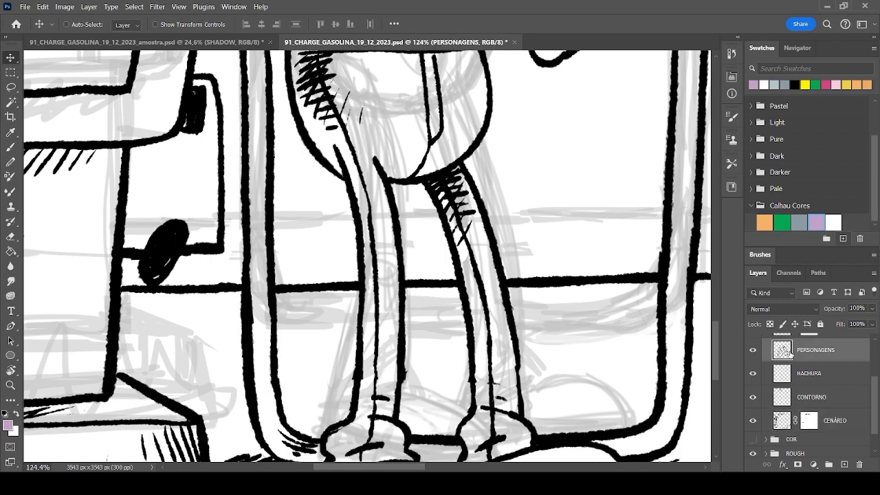
# - Review the pump and attendant line art, collapse the ARTE group, and compare the drawing with the group off and on
pyautogui.scroll(-5, 589, 209)
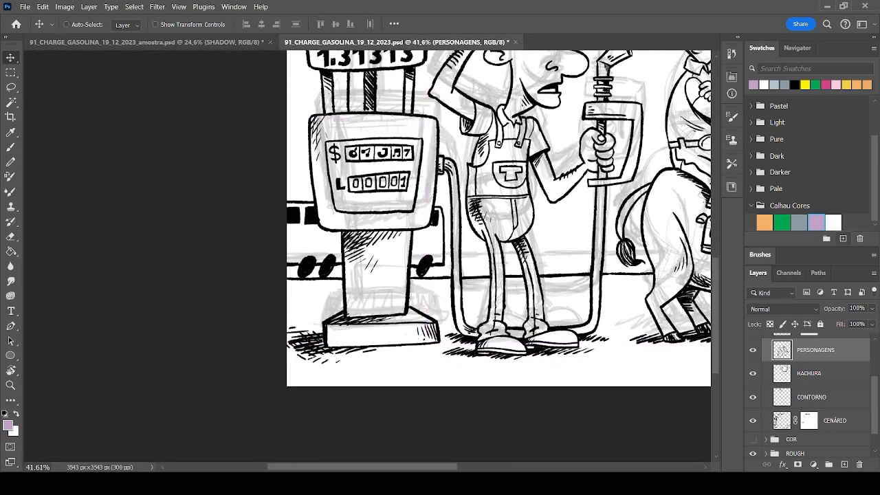
pyautogui.moveTo(569, 273); pyautogui.dragTo(530, 294)
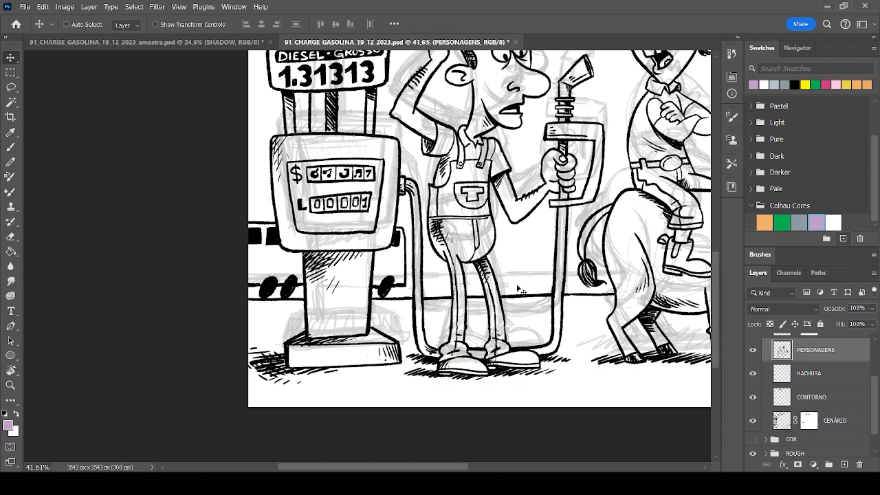
pyautogui.scroll(3, 519, 290)
pyautogui.scroll(-1, 519, 289)
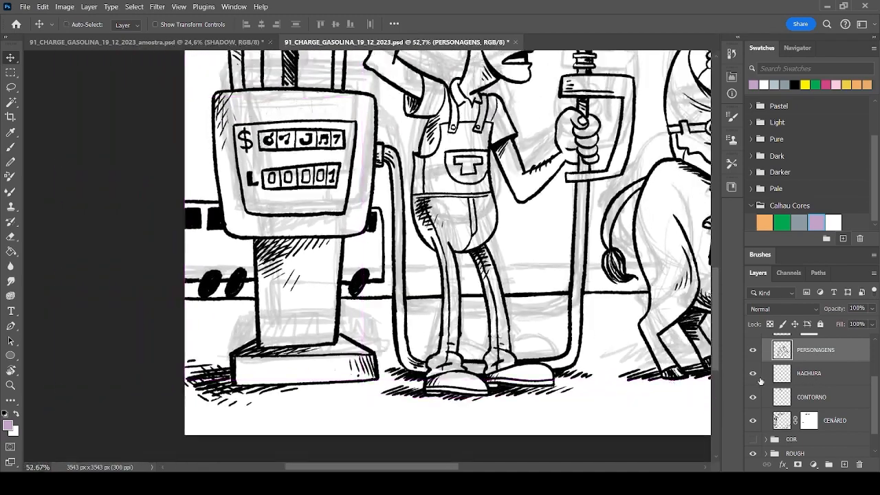
pyautogui.scroll(2, 760, 380)
pyautogui.click(793, 378)
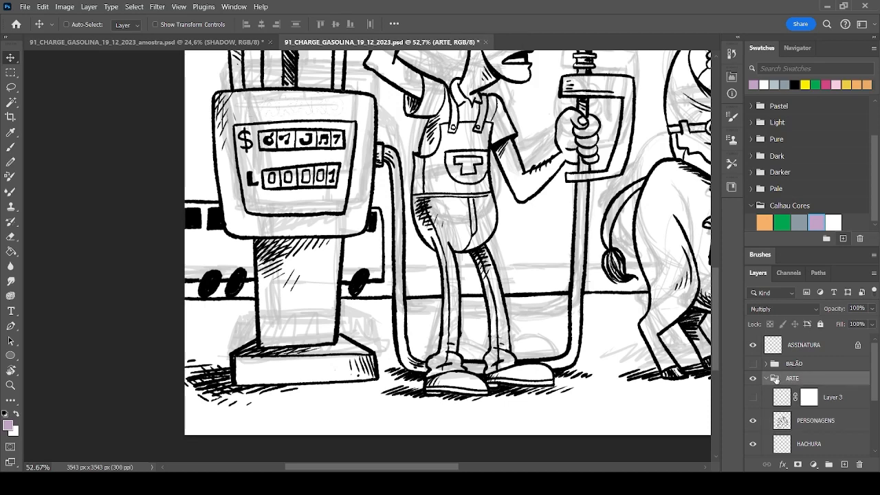
pyautogui.click(767, 379)
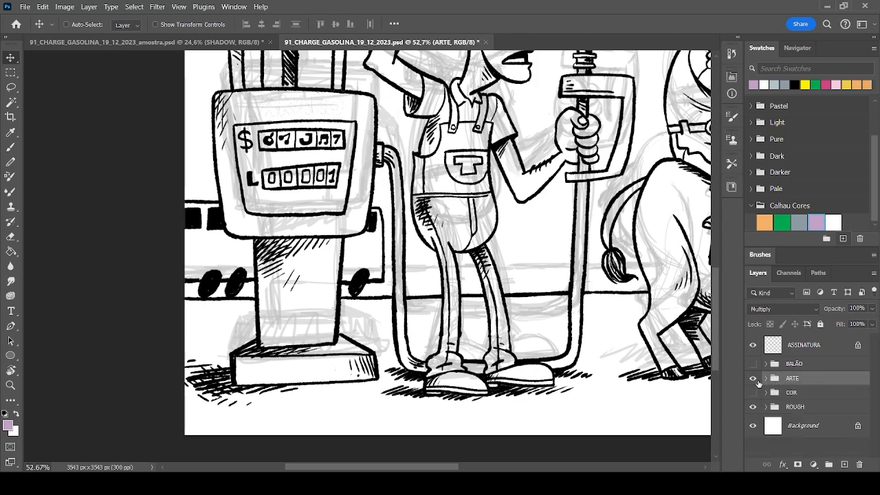
pyautogui.click(753, 379)
pyautogui.click(752, 379)
# - Expand the ARTE group, turn on Layer 3, and examine the surprise marks beside the donkey's head
pyautogui.click(765, 378)
pyautogui.click(806, 406)
pyautogui.click(784, 397)
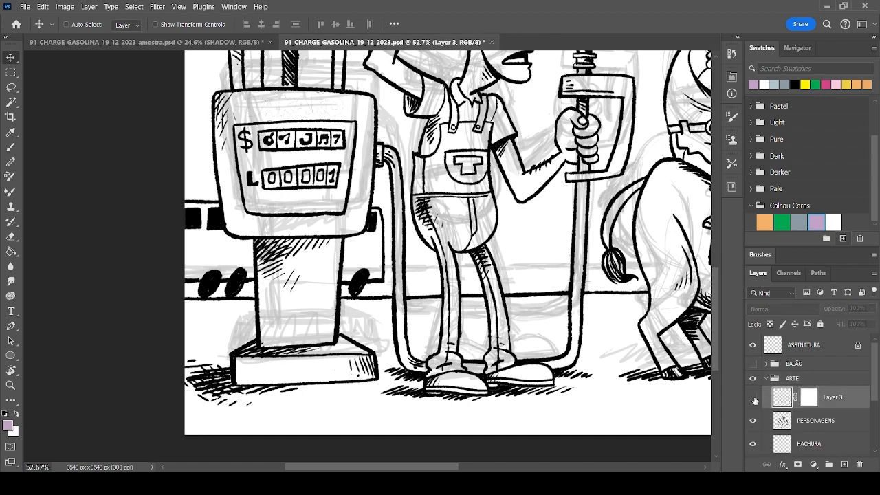
pyautogui.moveTo(649, 373); pyautogui.dragTo(543, 378)
pyautogui.click(751, 400)
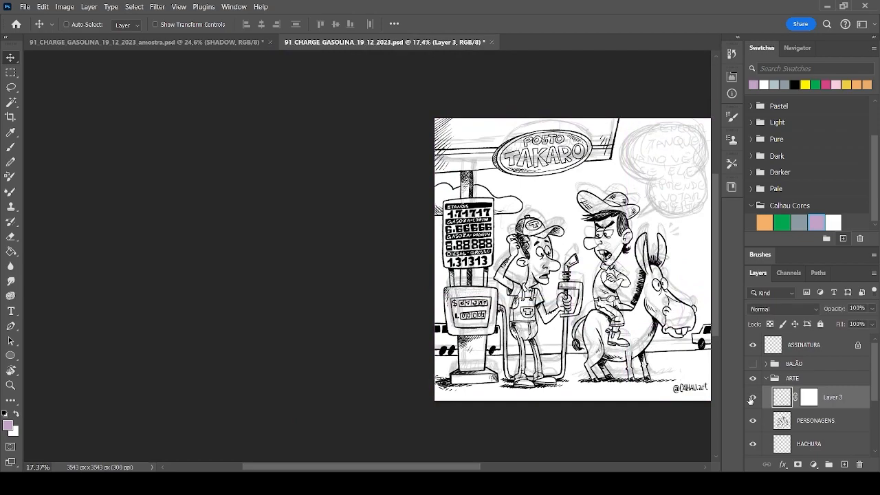
pyautogui.moveTo(622, 293); pyautogui.dragTo(491, 256)
pyautogui.moveTo(491, 256)
pyautogui.keyDown('ctrl'); pyautogui.mouseDown()
pyautogui.moveTo(557, 282)
pyautogui.moveTo(579, 314)
pyautogui.moveTo(475, 254)
pyautogui.mouseUp(); pyautogui.keyUp('ctrl')
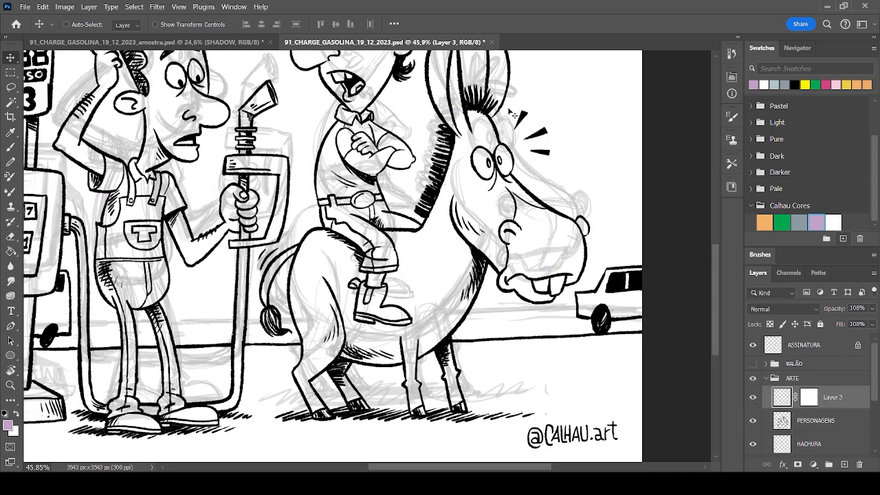
pyautogui.moveTo(510, 145); pyautogui.dragTo(538, 139)
pyautogui.moveTo(501, 146)
pyautogui.mouseDown()
pyautogui.moveTo(526, 190)
pyautogui.moveTo(432, 244)
pyautogui.mouseUp()
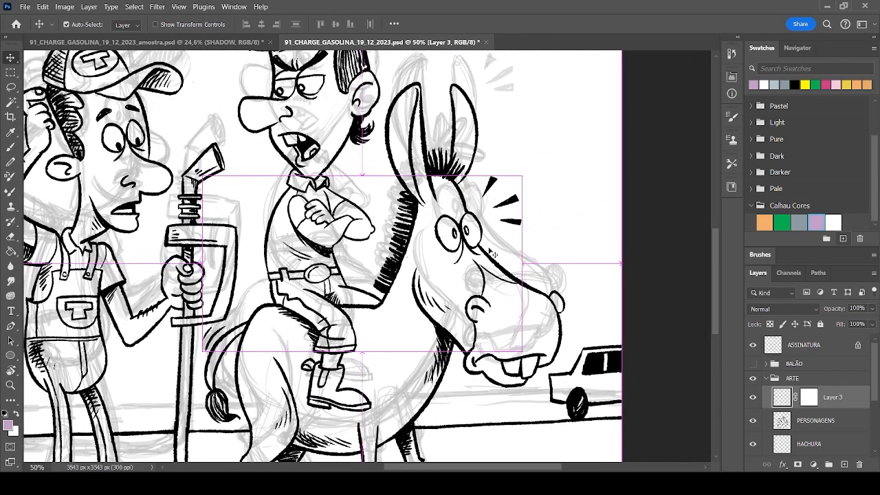
pyautogui.hotkey('ctrl', '-')
pyautogui.hotkey('ctrl', '-')
pyautogui.moveTo(441, 235); pyautogui.dragTo(474, 255)
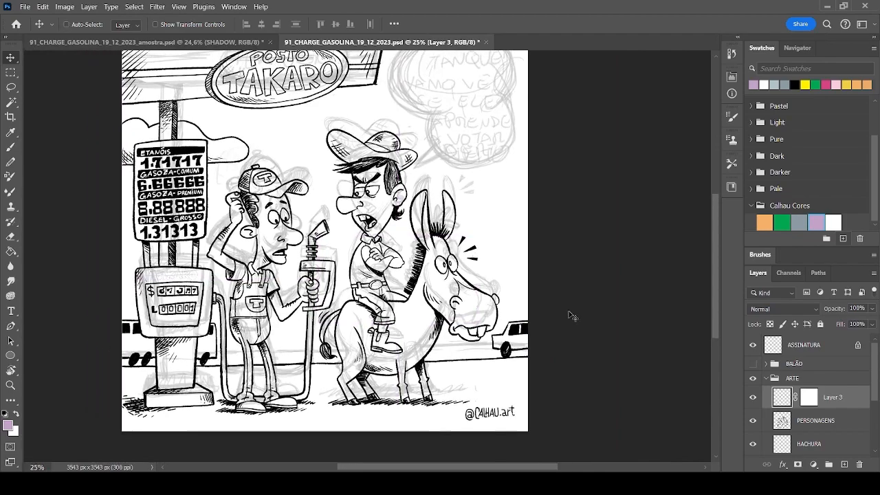
# - Collapse the ARTE group and turn on the BALÃO group to examine the lettered speech balloon
pyautogui.click(766, 379)
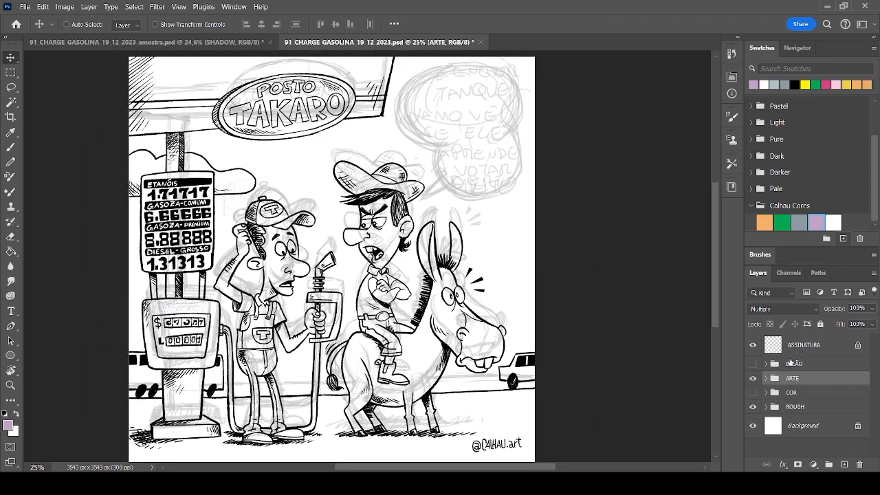
pyautogui.click(753, 364)
pyautogui.moveTo(423, 150); pyautogui.dragTo(414, 197)
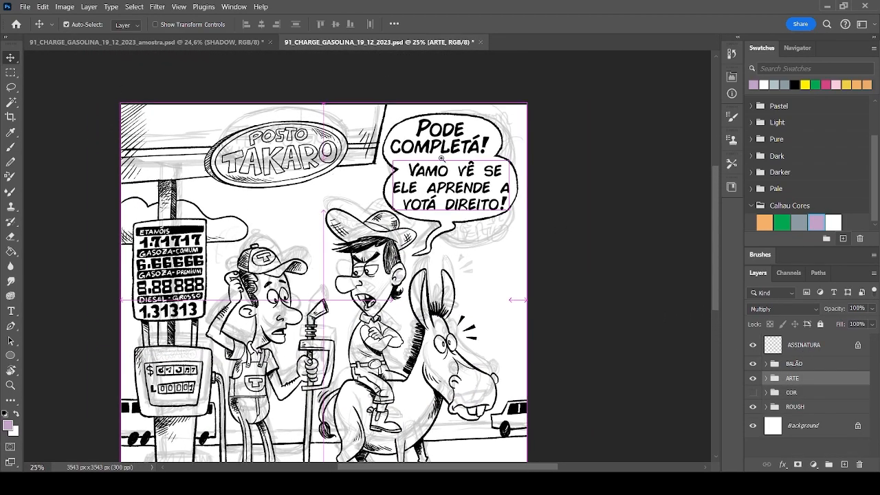
pyautogui.moveTo(432, 165); pyautogui.dragTo(497, 168)
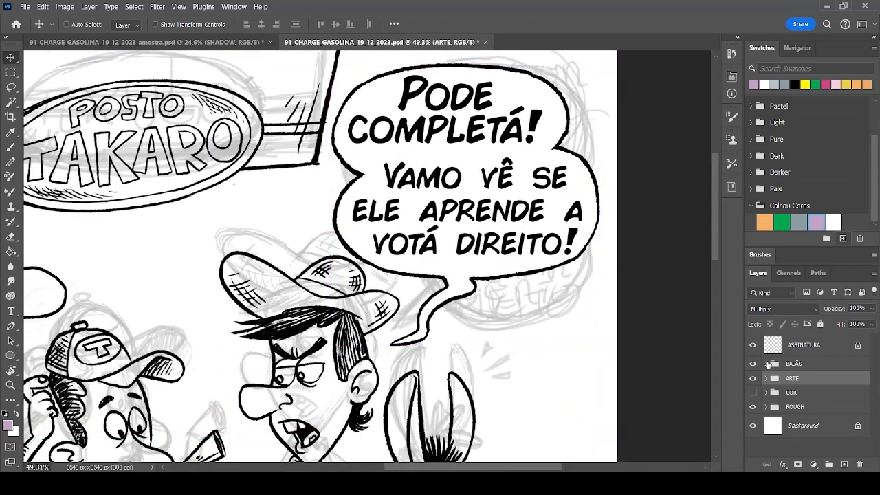
# - Expand the BALÃO group and compare the speech balloon with its BRANCO layer off and on
pyautogui.click(767, 364)
pyautogui.scroll(-2, 803, 396)
pyautogui.click(798, 382)
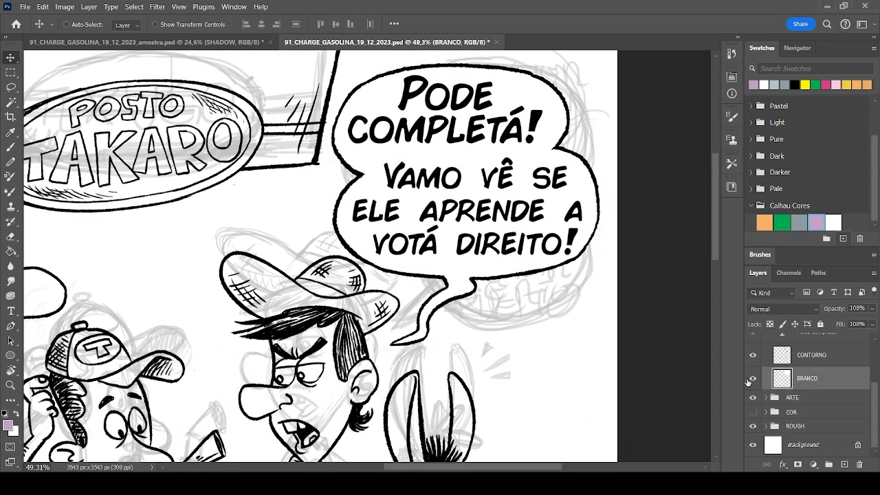
pyautogui.click(753, 378)
pyautogui.click(753, 379)
pyautogui.click(754, 378)
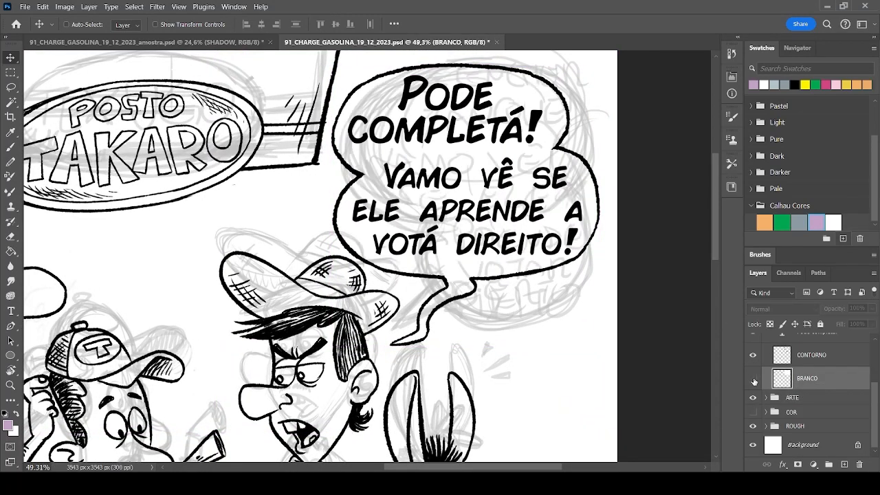
pyautogui.click(753, 378)
pyautogui.click(753, 378)
pyautogui.click(753, 378)
# - Hide the balloon's CONTORNO layer, compare the white fill with BRANCO off and on, and show CONTORNO again
pyautogui.click(753, 355)
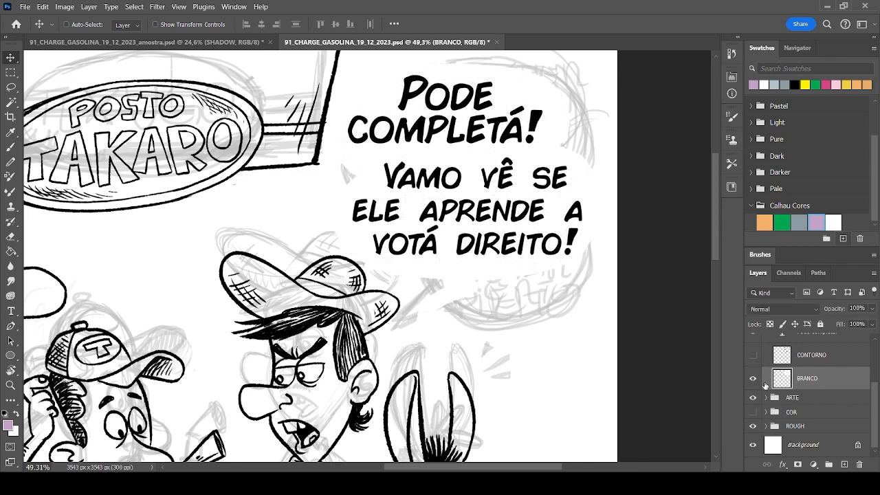
pyautogui.click(754, 383)
pyautogui.click(754, 382)
pyautogui.click(754, 378)
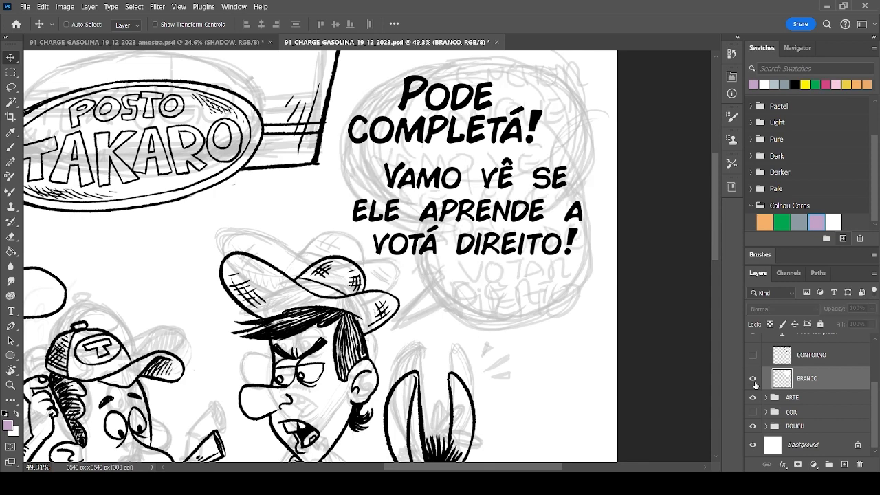
pyautogui.click(754, 378)
pyautogui.click(753, 355)
pyautogui.click(798, 357)
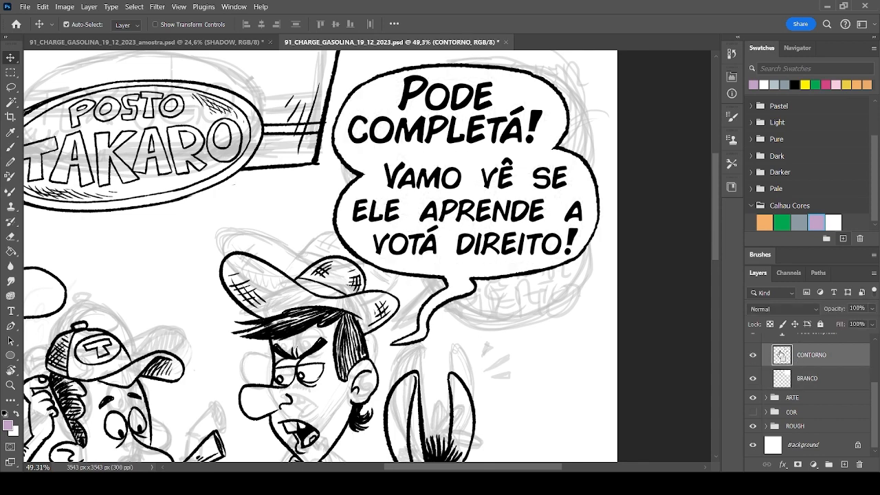
# - Switch the "Pode completá!" and "Vamo vê se" text layers off and on in turn to compare the balloon's lettering
pyautogui.scroll(1, 808, 365)
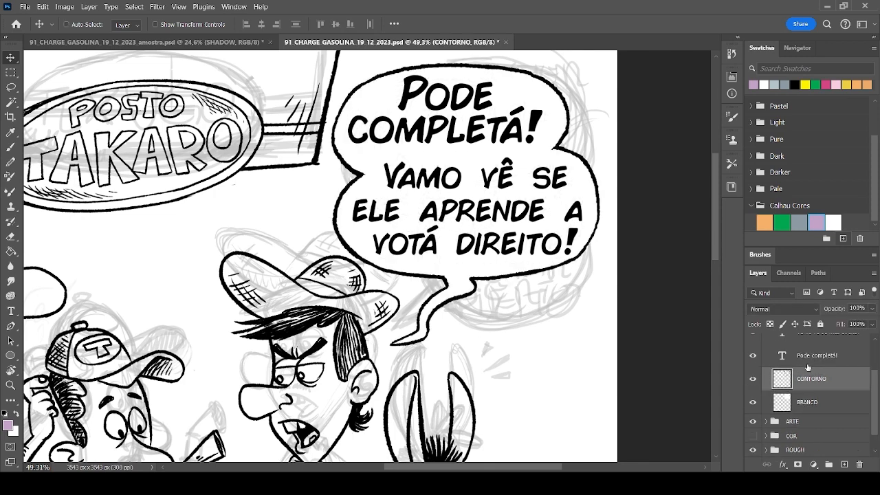
pyautogui.click(809, 356)
pyautogui.scroll(2, 753, 356)
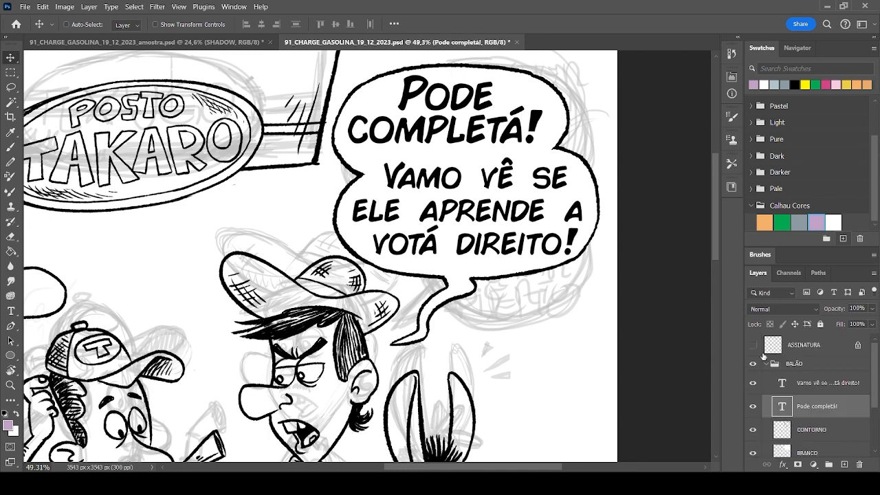
pyautogui.click(753, 407)
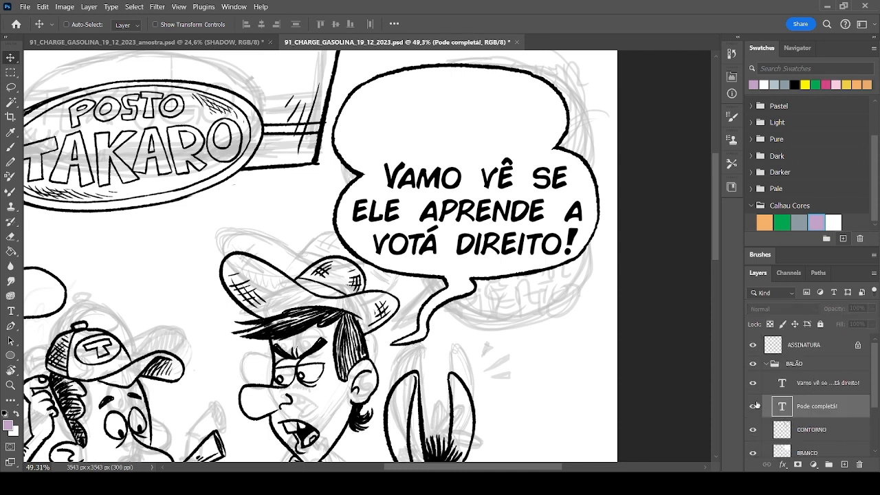
pyautogui.click(753, 406)
pyautogui.click(753, 383)
pyautogui.click(753, 383)
# - Collapse the BALÃO group, fit the whole cartoon in view, and select the ARTE group
pyautogui.click(766, 364)
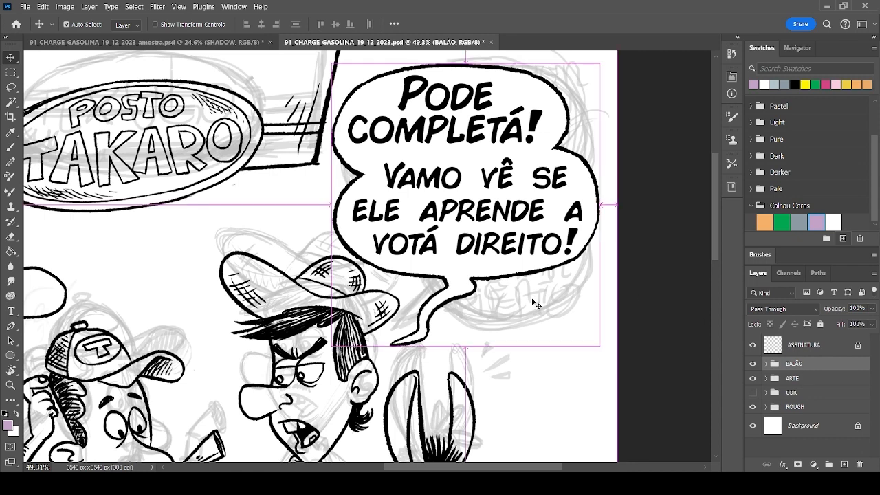
pyautogui.hotkey('ctrl', '0')
pyautogui.click(798, 379)
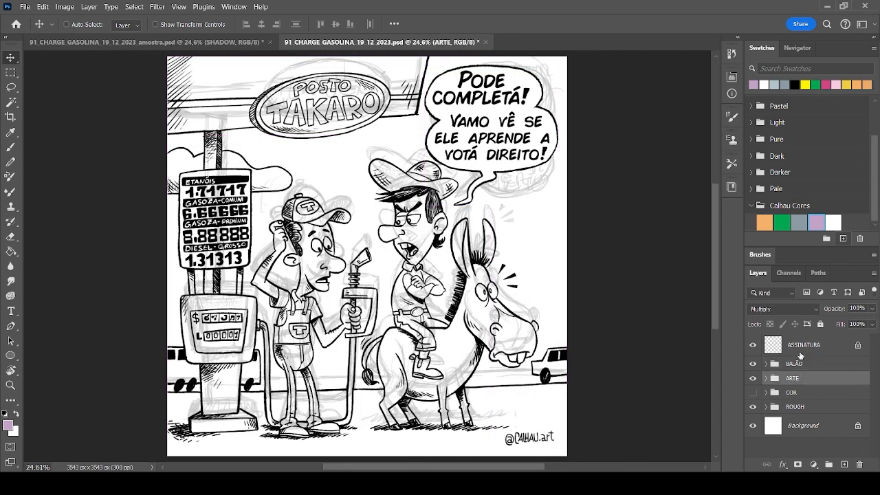
# - Select the ASSINATURA layer and inspect the signature in the cartoon's lower corner
pyautogui.click(800, 349)
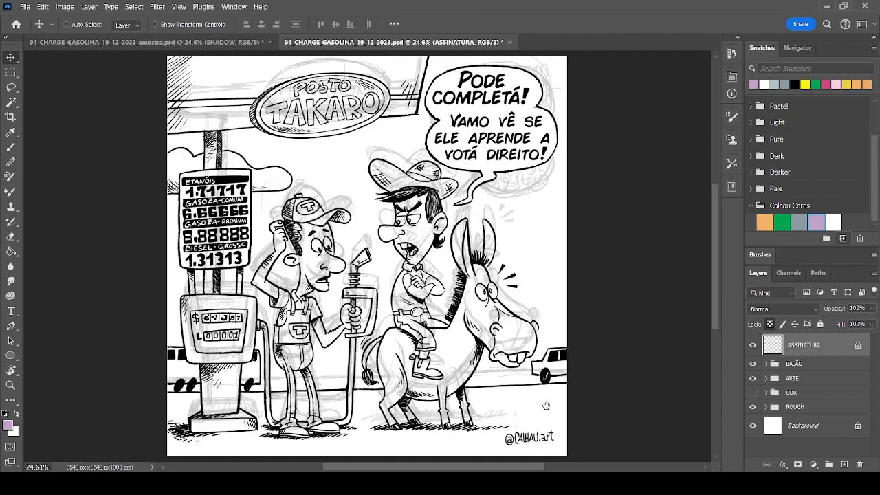
pyautogui.moveTo(546, 406); pyautogui.dragTo(548, 359)
pyautogui.moveTo(545, 407)
pyautogui.mouseDown()
pyautogui.moveTo(583, 405)
pyautogui.moveTo(540, 407)
pyautogui.moveTo(538, 425)
pyautogui.mouseUp()
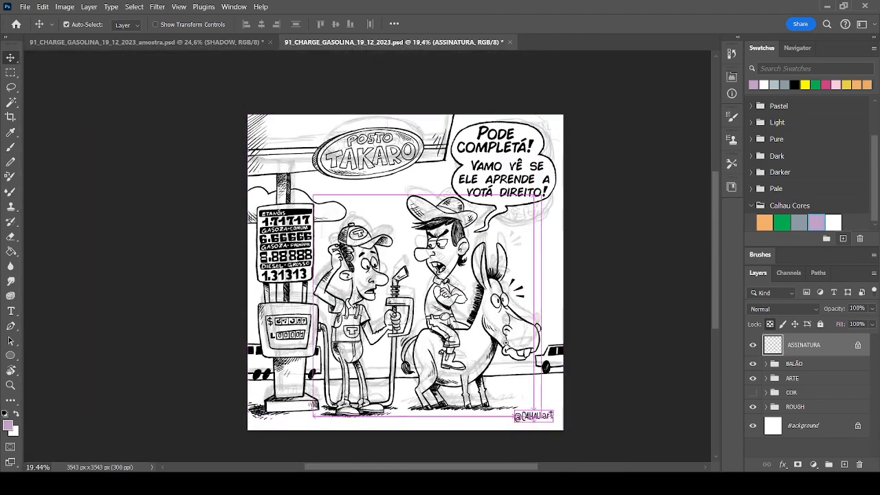
pyautogui.keyDown('ctrl'); pyautogui.click(506, 346); pyautogui.keyUp('ctrl')
# - Hide the ARTE and BALÃO groups and show the COR group to isolate the cartoon's colours
pyautogui.click(795, 382)
pyautogui.click(775, 393)
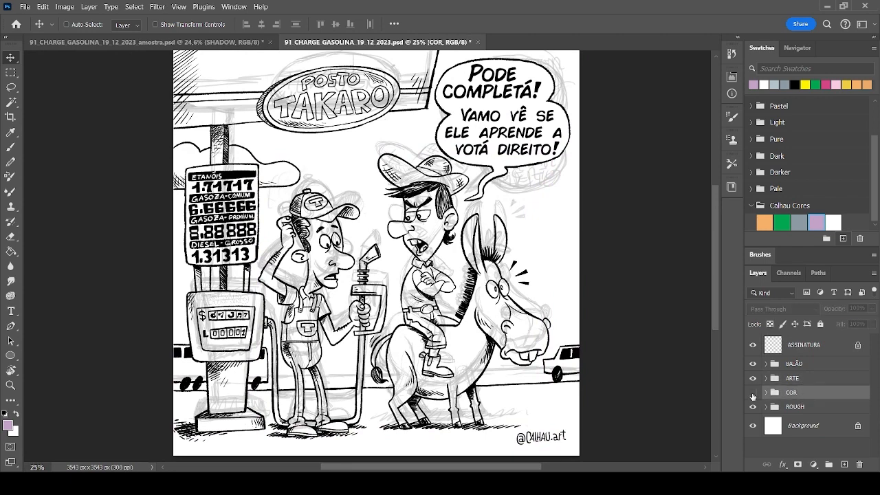
pyautogui.click(753, 378)
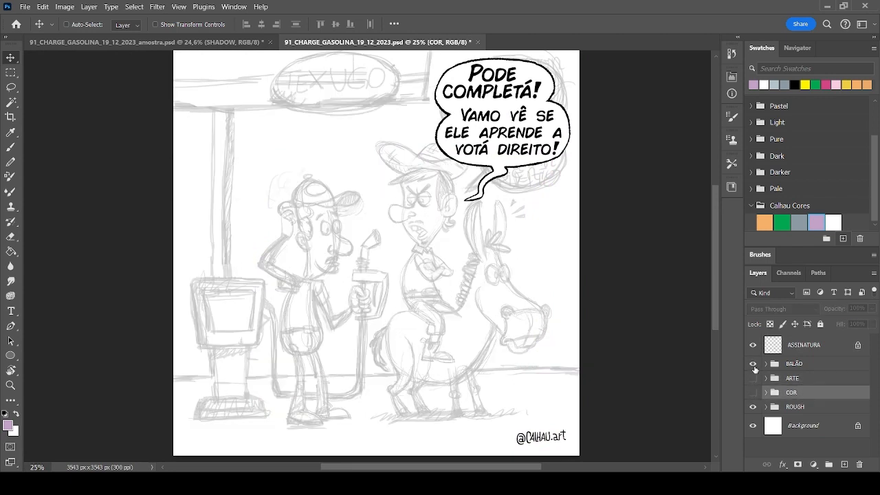
pyautogui.click(753, 364)
pyautogui.click(753, 393)
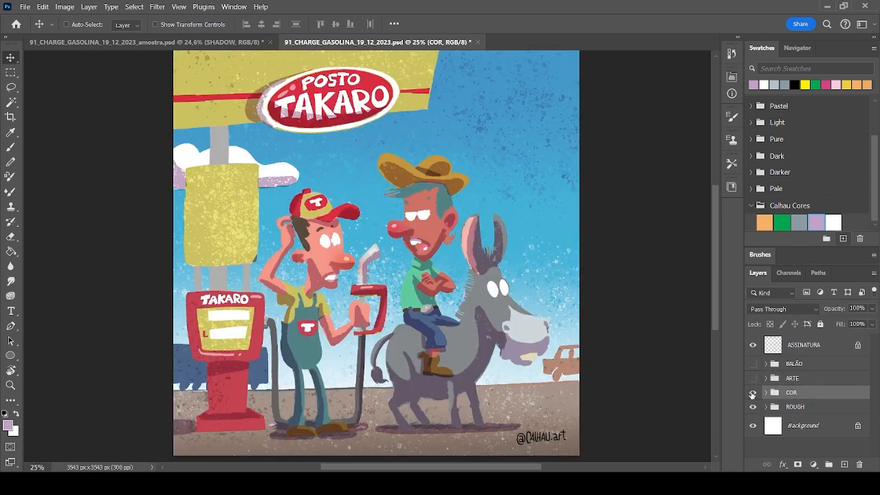
# - Examine the colouring of the characters and pump up close, and expand the COR group to look through its layers
pyautogui.keyDown('ctrl'); pyautogui.click(330, 303); pyautogui.keyUp('ctrl')
pyautogui.keyDown('ctrl'); pyautogui.click(330, 303); pyautogui.keyUp('ctrl')
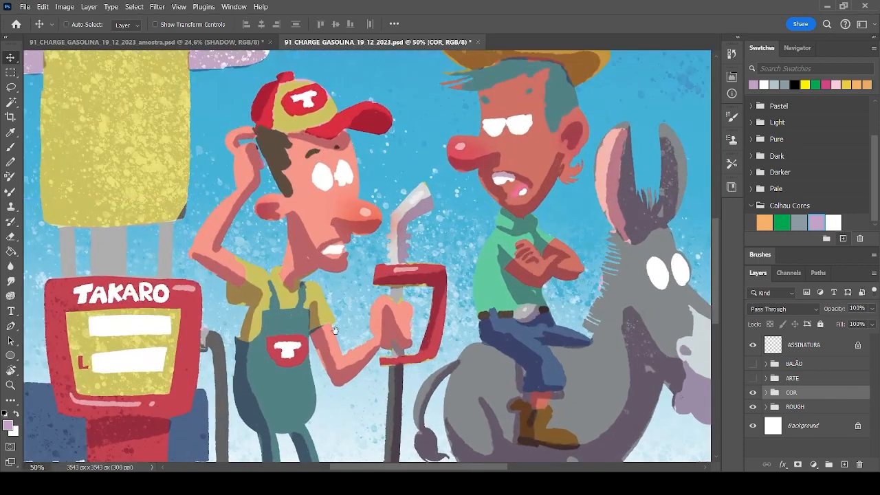
pyautogui.moveTo(336, 331); pyautogui.dragTo(428, 180)
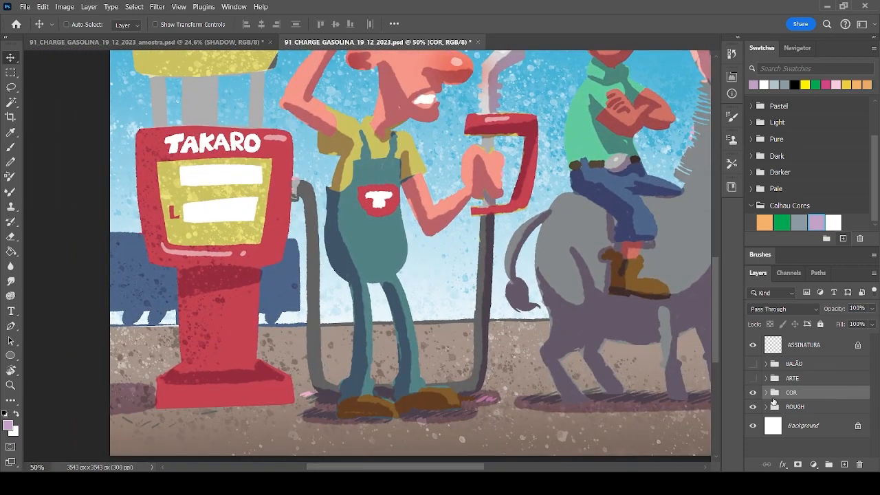
pyautogui.click(766, 392)
pyautogui.scroll(-2, 795, 447)
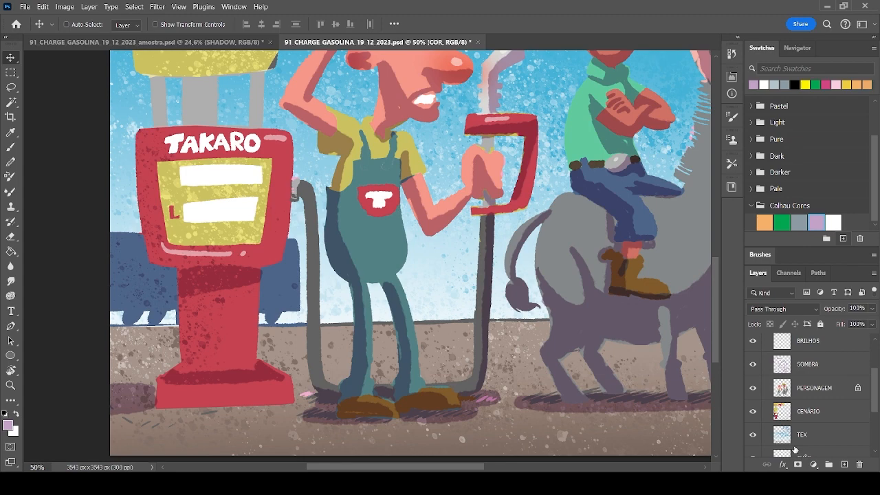
pyautogui.click(796, 392)
pyautogui.scroll(2, 810, 375)
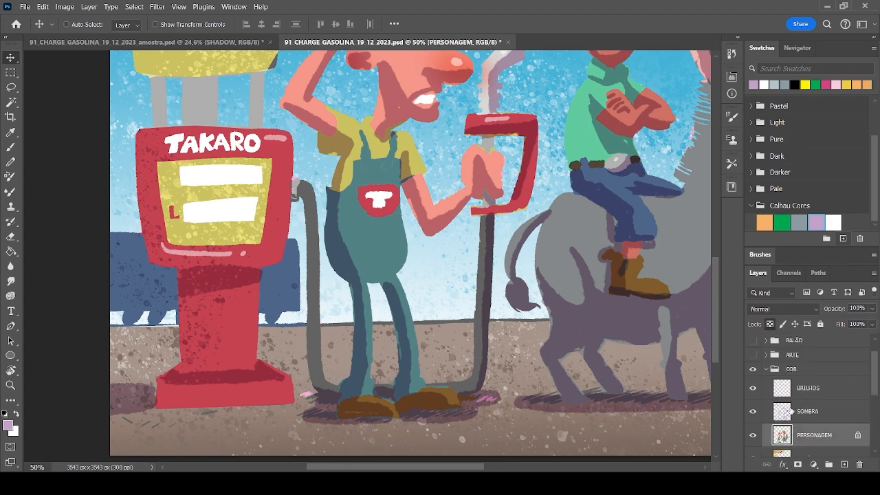
# - Select the BRILHOS layer and compare the characters' highlights with it off and on
pyautogui.click(789, 393)
pyautogui.moveTo(583, 132); pyautogui.dragTo(491, 278)
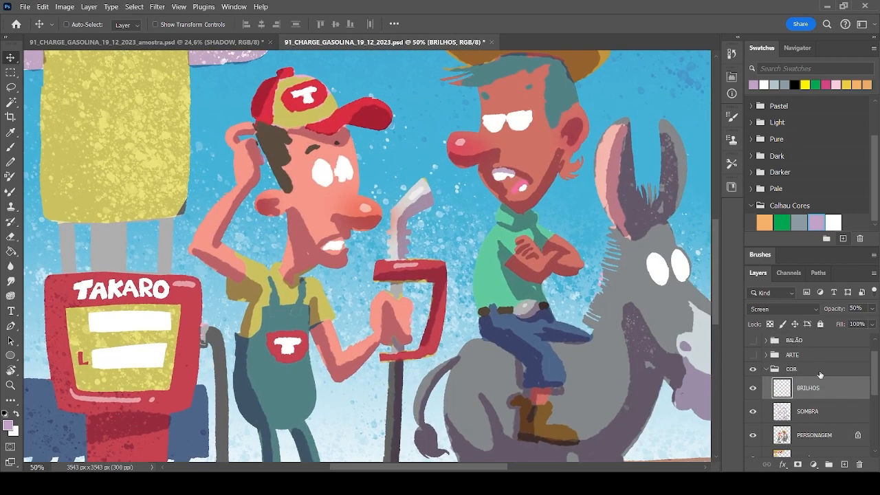
pyautogui.click(753, 392)
pyautogui.click(753, 392)
pyautogui.click(754, 393)
# - Select the SOMBRA layer and compare the shading with it off and on, both close up and in a wider view
pyautogui.click(784, 413)
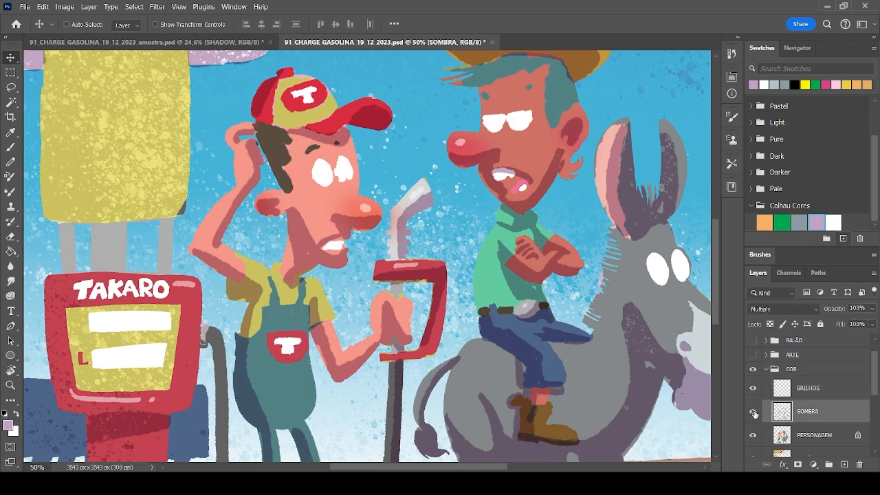
pyautogui.click(753, 411)
pyautogui.click(753, 411)
pyautogui.scroll(-6, 464, 351)
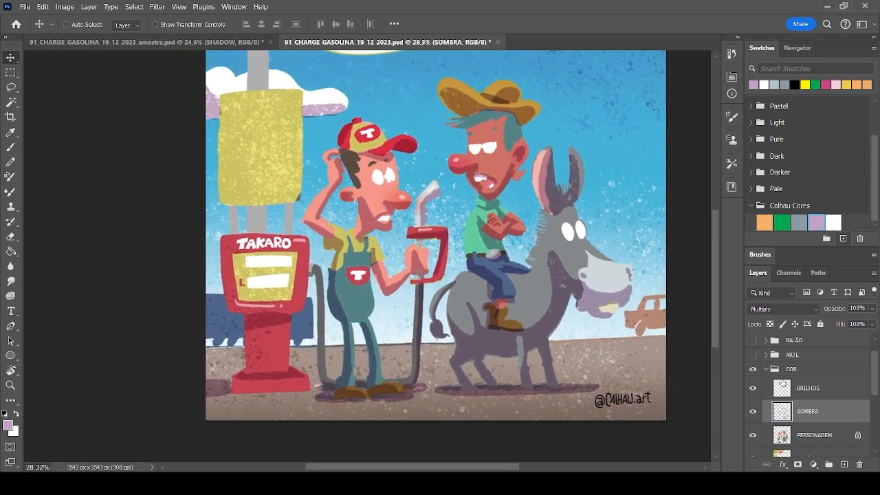
pyautogui.click(754, 413)
pyautogui.click(753, 414)
pyautogui.click(755, 414)
pyautogui.click(755, 414)
pyautogui.click(753, 413)
pyautogui.click(753, 413)
# - Select the PERSONAGEM layer and compare the cartoon with the character colours off and on
pyautogui.scroll(-3, 814, 415)
pyautogui.click(797, 370)
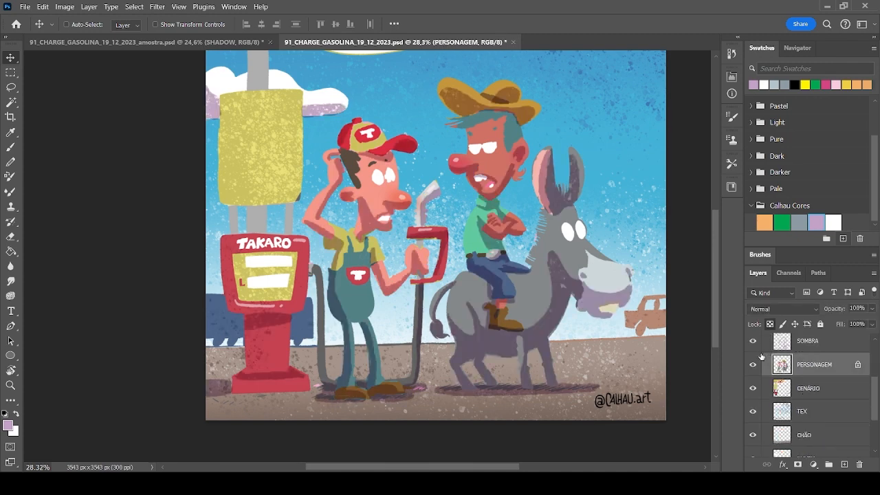
pyautogui.click(753, 366)
pyautogui.click(753, 366)
pyautogui.scroll(2, 805, 399)
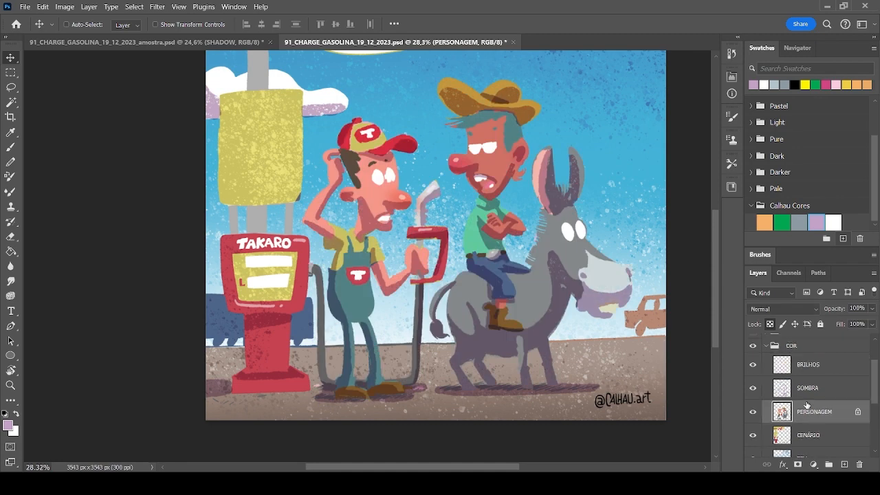
# - Switch the CENÁRIO layer off and on to compare the gas station scenery colours
pyautogui.scroll(-3, 806, 407)
pyautogui.scroll(3, 807, 407)
pyautogui.scroll(-3, 775, 414)
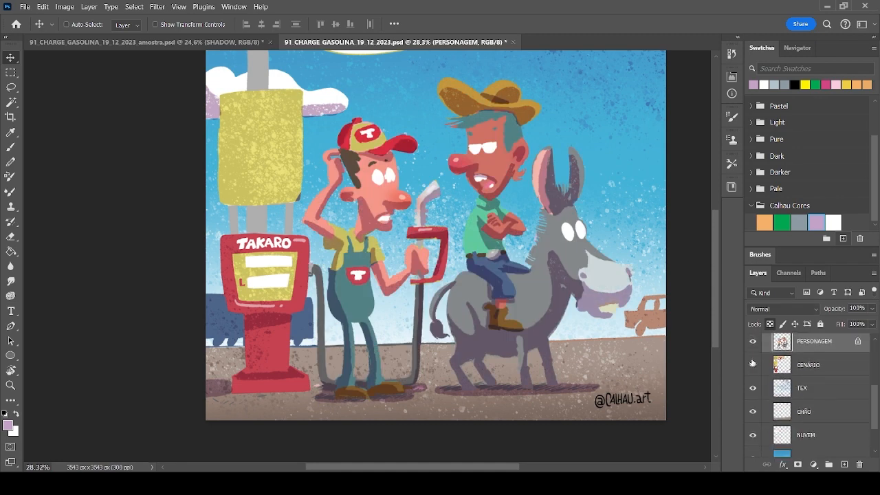
pyautogui.click(752, 365)
pyautogui.click(752, 364)
pyautogui.scroll(1, 770, 374)
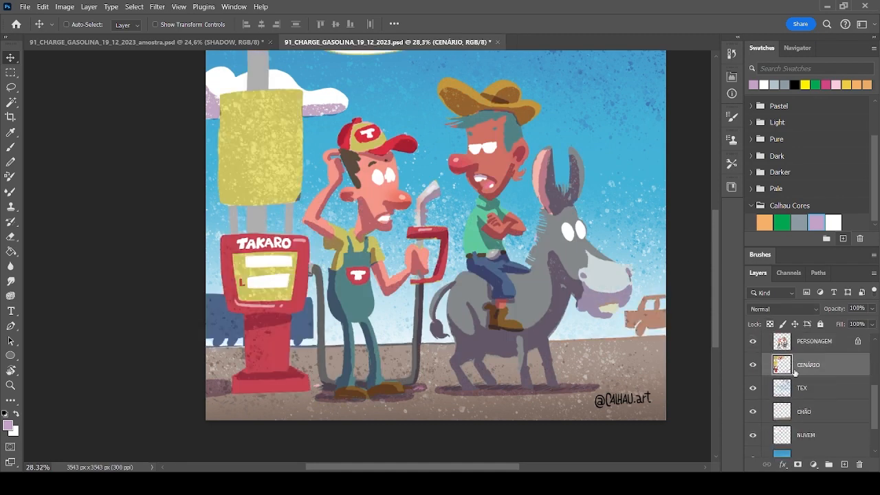
# - Select the TEX layer and switch it off and on several times to compare the background's speckled texture
pyautogui.click(796, 388)
pyautogui.scroll(-2, 796, 388)
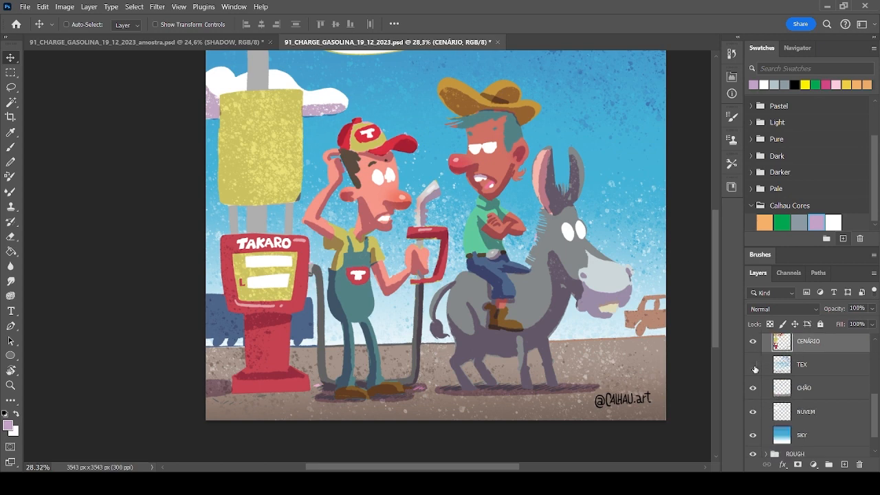
pyautogui.click(755, 366)
pyautogui.click(805, 369)
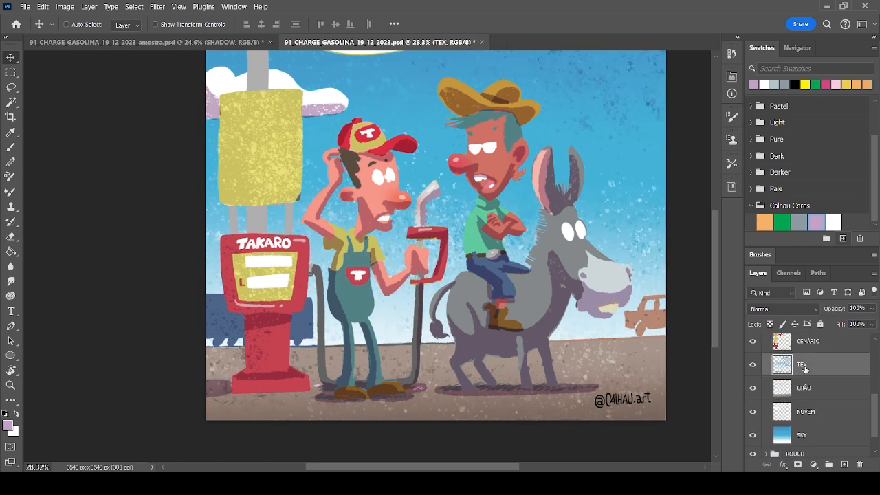
pyautogui.click(755, 365)
pyautogui.click(754, 366)
pyautogui.click(754, 365)
pyautogui.click(755, 365)
pyautogui.click(755, 365)
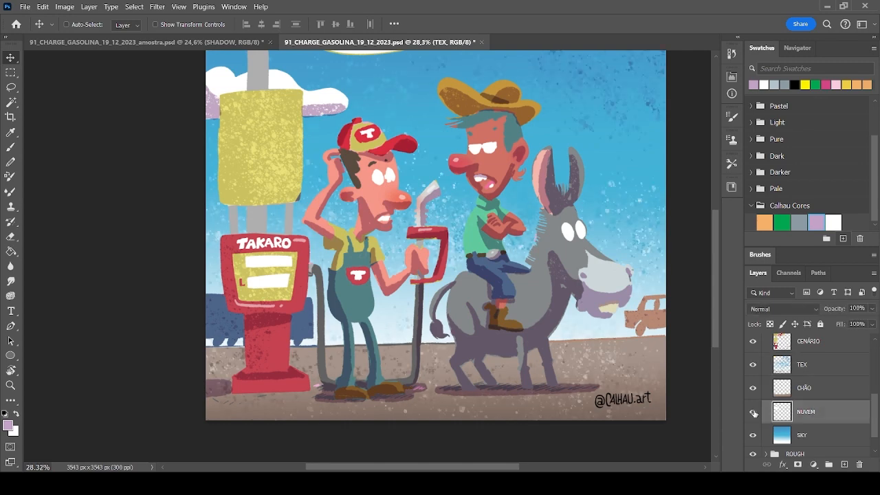
pyautogui.doubleClick(806, 413)
pyautogui.click(502, 170)
pyautogui.click(770, 103)
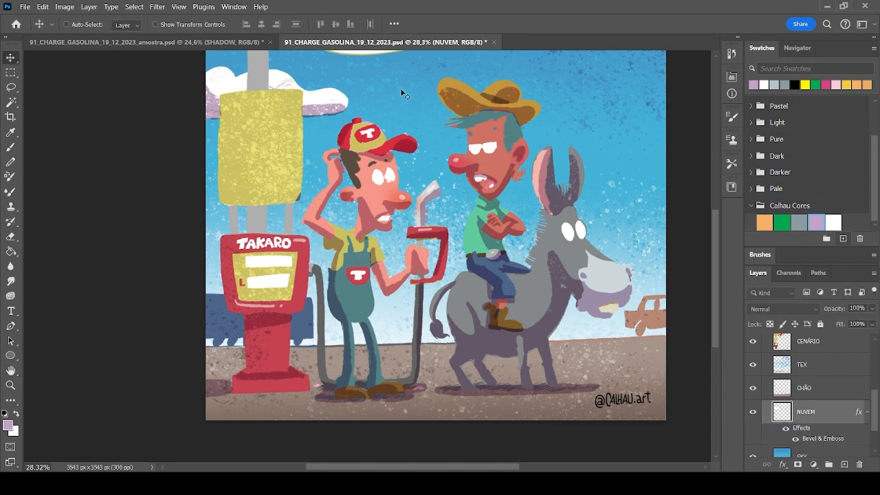
pyautogui.hotkey('ctrl', 'z')
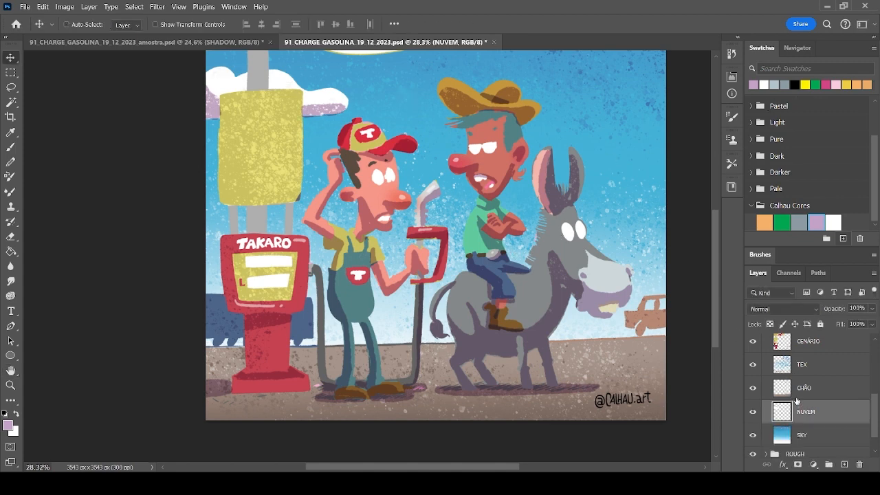
# - Compare the cloud with the NUVEM layer off and on, and fit the whole cartoon in view
pyautogui.click(753, 412)
pyautogui.click(753, 412)
pyautogui.moveTo(481, 159); pyautogui.dragTo(485, 207)
pyautogui.hotkey('ctrl', '0')
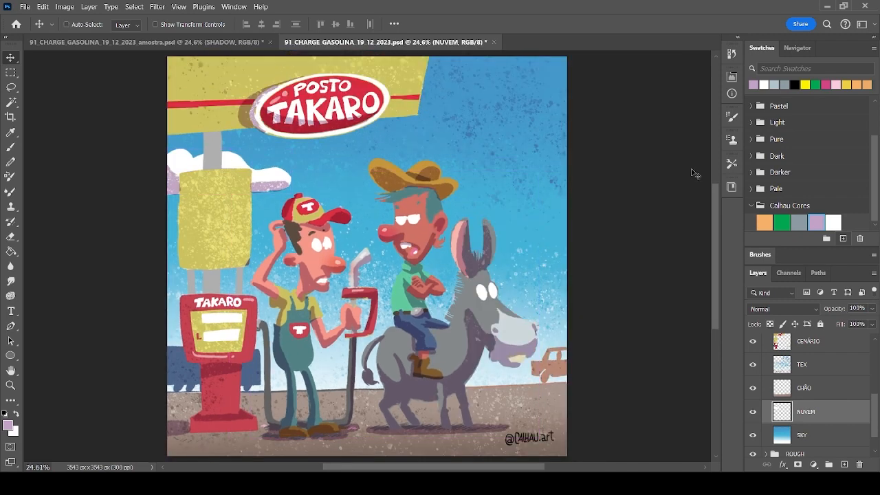
# - Look through the TEX, SKY and NUVEM background layers and collapse the COR group
pyautogui.click(804, 369)
pyautogui.scroll(-1, 804, 426)
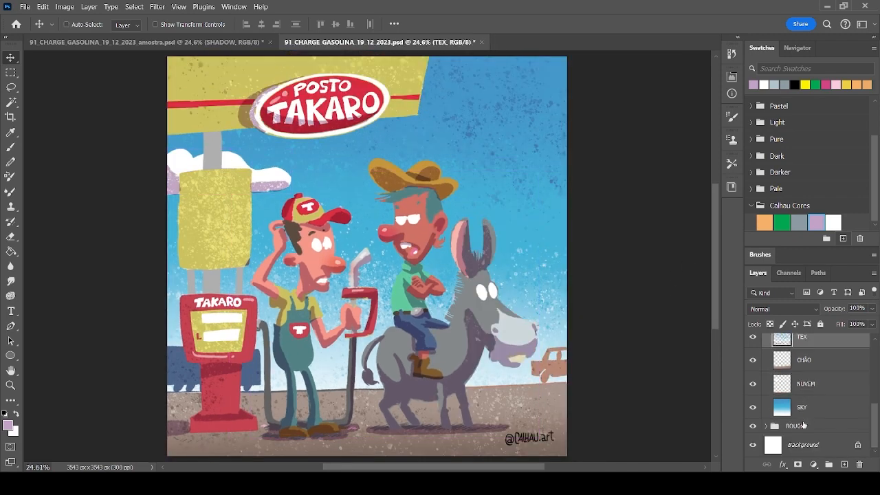
pyautogui.click(802, 414)
pyautogui.click(813, 383)
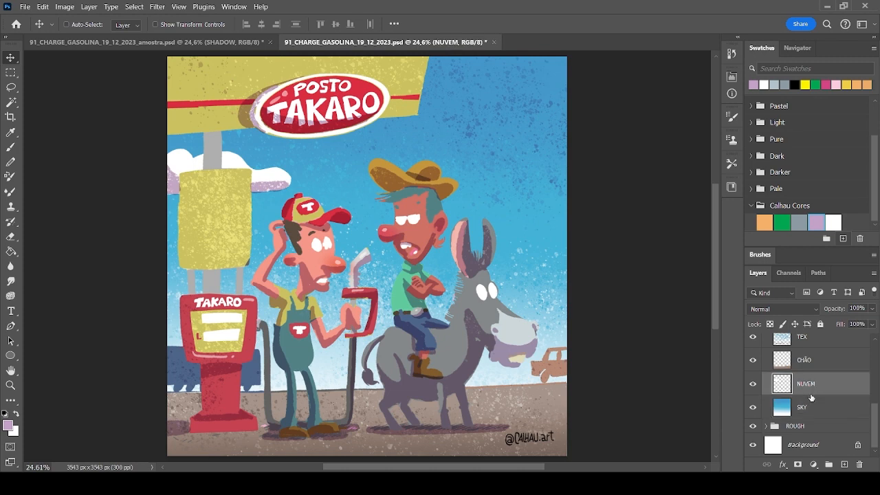
pyautogui.scroll(5, 812, 398)
pyautogui.click(774, 392)
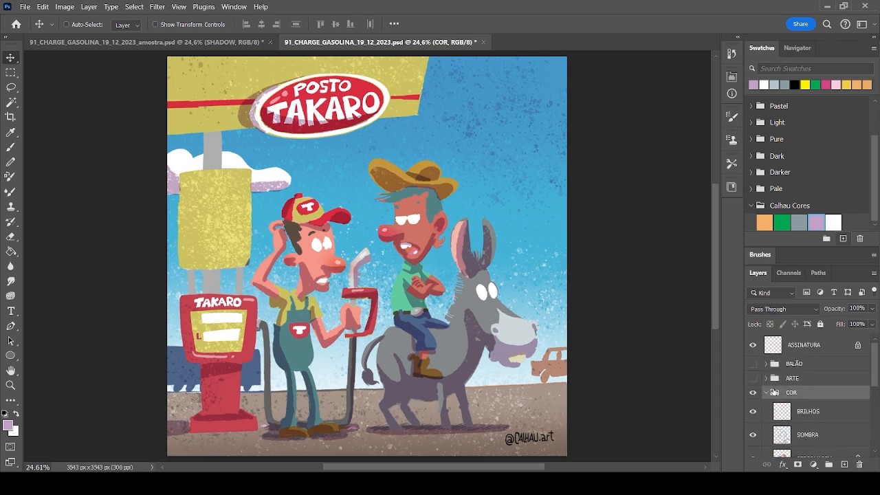
pyautogui.click(766, 392)
# - Switch the whole COR group off and on to compare the sketch with the coloured artwork
pyautogui.click(752, 392)
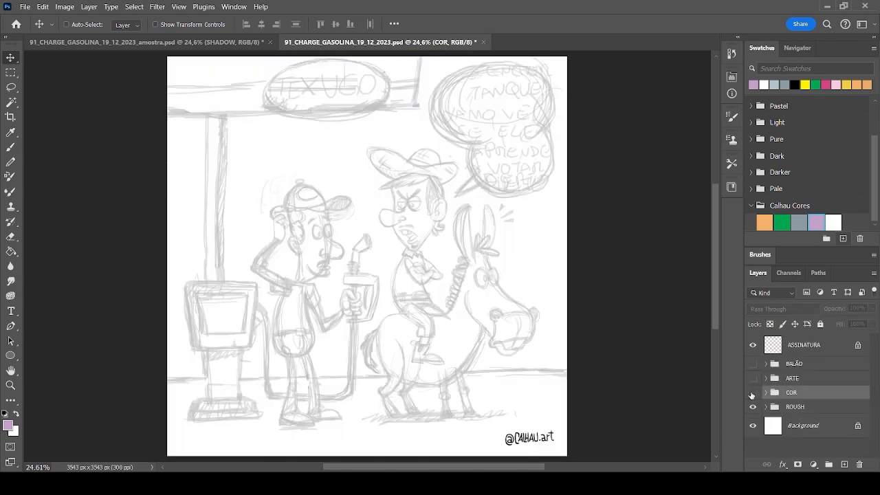
pyautogui.click(753, 393)
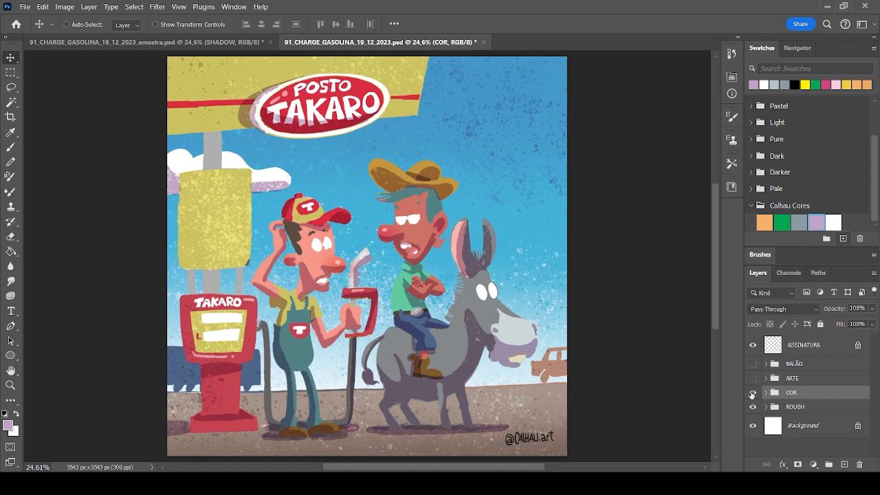
pyautogui.click(793, 380)
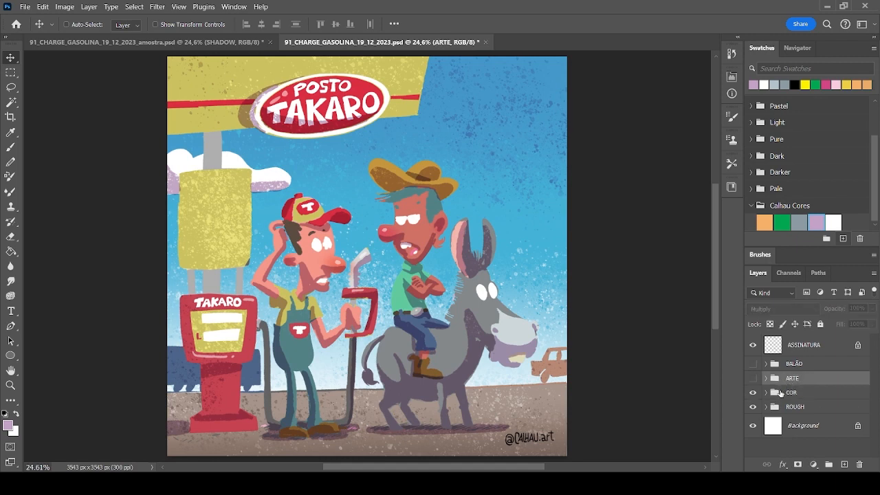
pyautogui.click(781, 391)
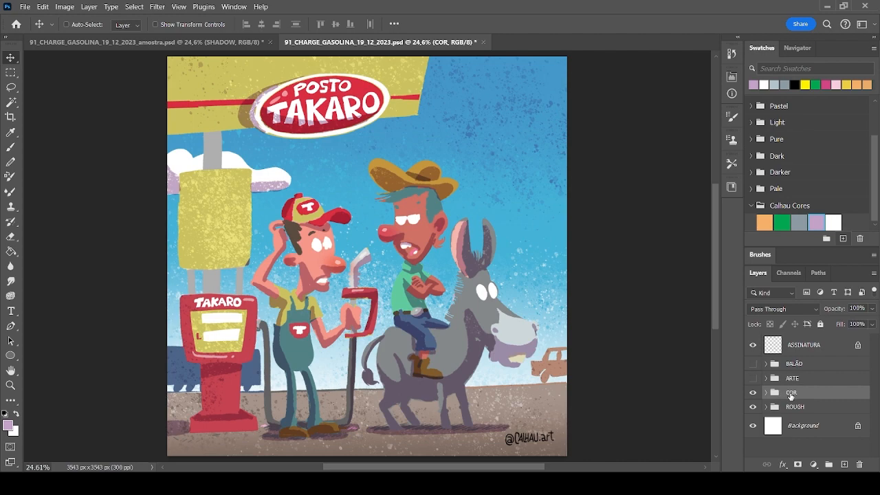
# - Compare the colours with the ARTE line art off and on, and leave both the ARTE and BALÃO groups shown
pyautogui.click(792, 378)
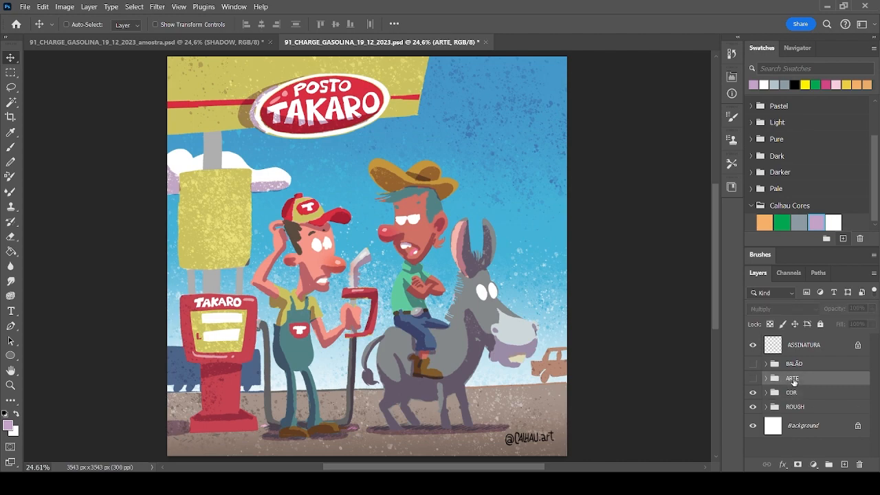
pyautogui.click(753, 378)
pyautogui.click(753, 379)
pyautogui.click(753, 379)
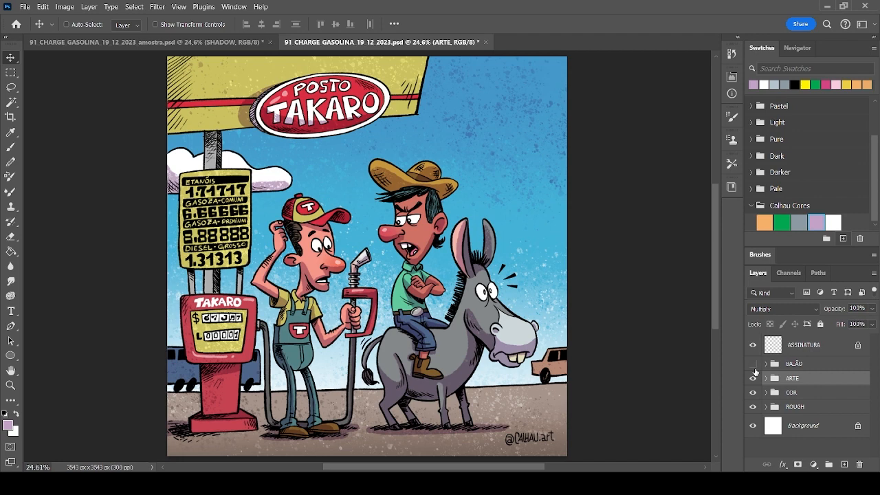
pyautogui.click(778, 364)
pyautogui.click(753, 364)
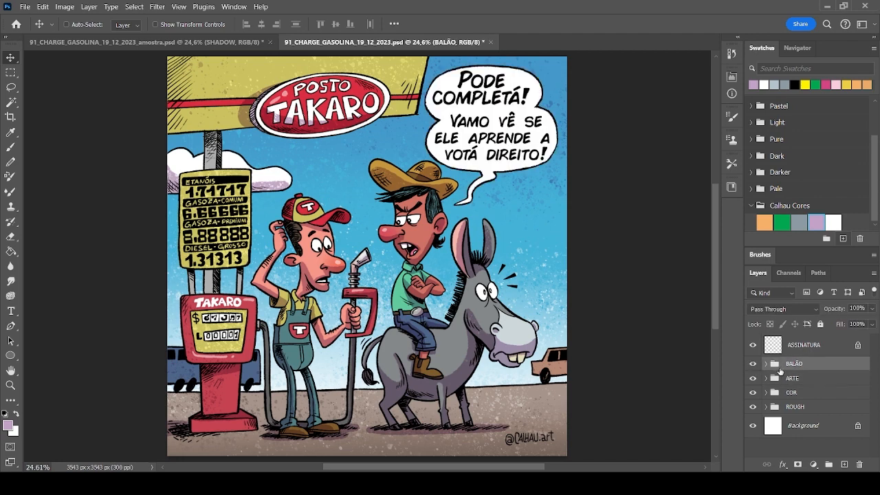
# - Expand the BALÃO group, compare the cartoon with the speech balloon off and on, and collapse the group
pyautogui.scroll(1, 371, 306)
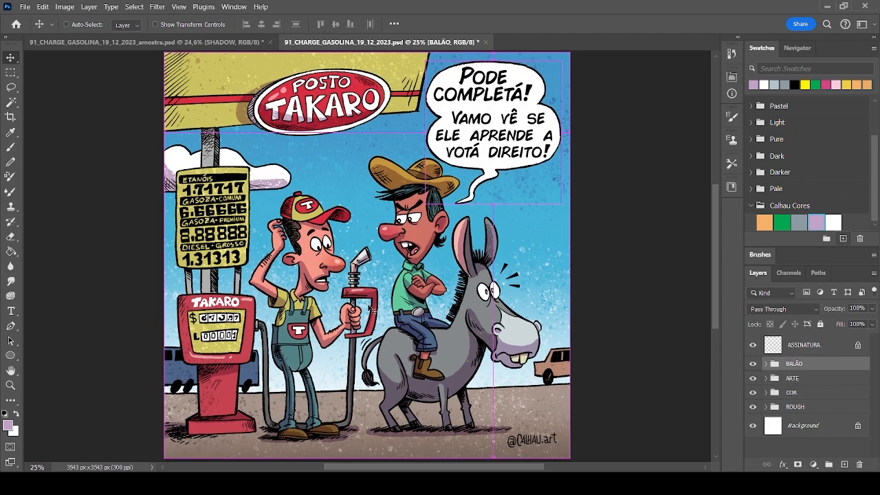
pyautogui.click(767, 363)
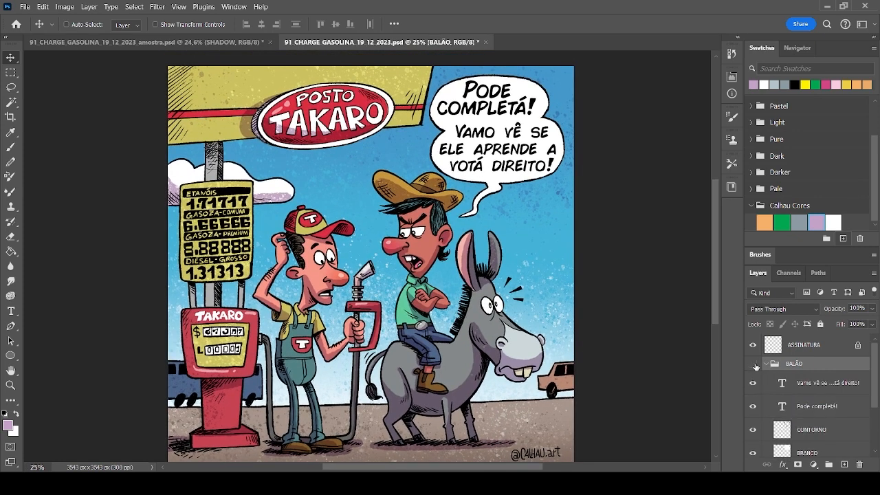
pyautogui.click(753, 363)
pyautogui.click(754, 364)
pyautogui.click(766, 364)
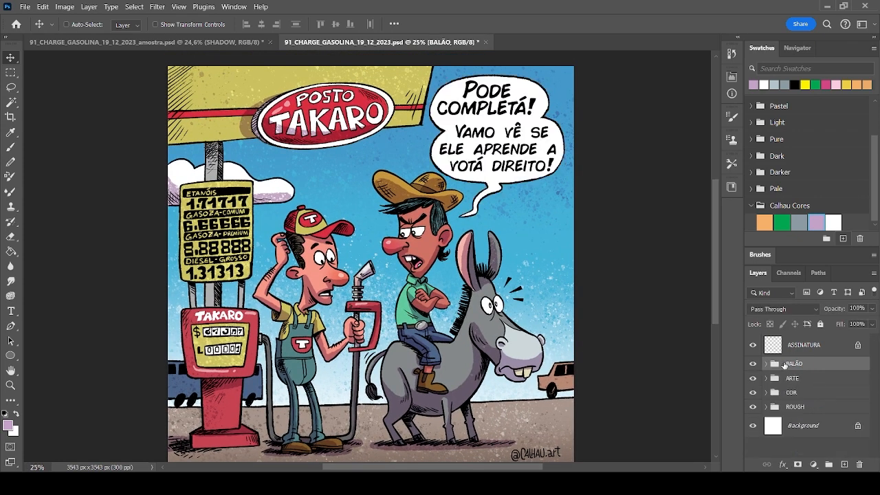
# - Select the ROUGH group, compare the finished cartoon with the sketch off and on, and leave it hidden
pyautogui.click(820, 408)
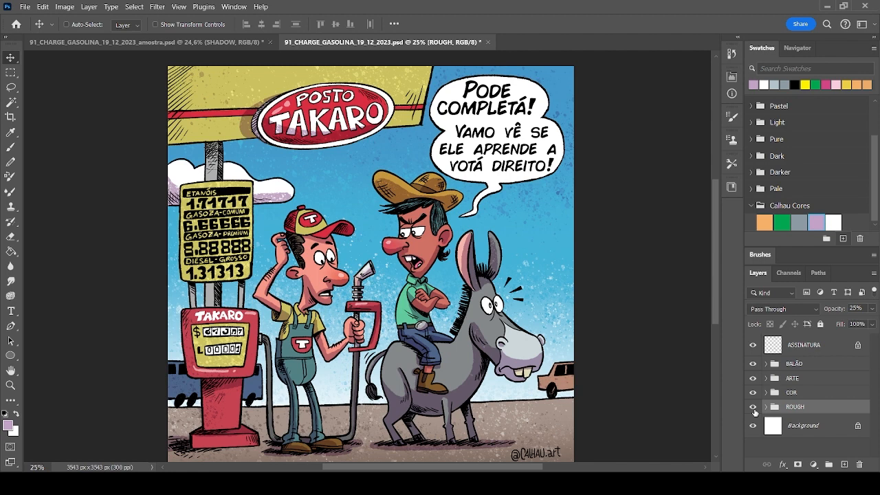
pyautogui.click(753, 408)
pyautogui.click(753, 407)
pyautogui.click(754, 407)
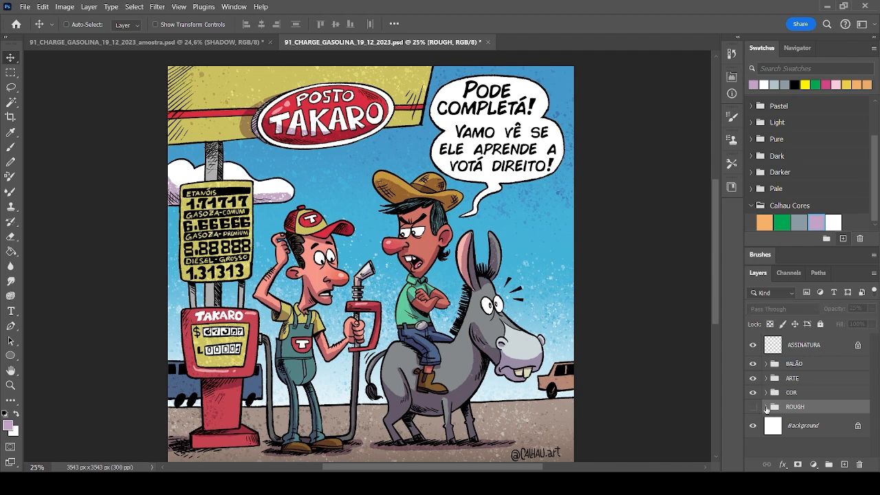
# - Fit the whole cartoon in view and point out the ASSINATURA layer and BALÃO group by selecting each
pyautogui.click(775, 362)
pyautogui.hotkey('ctrl', '0')
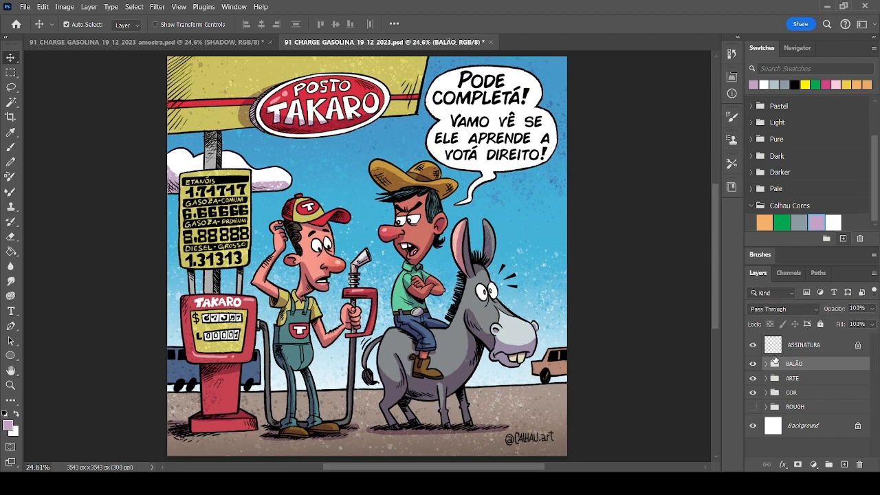
pyautogui.click(817, 347)
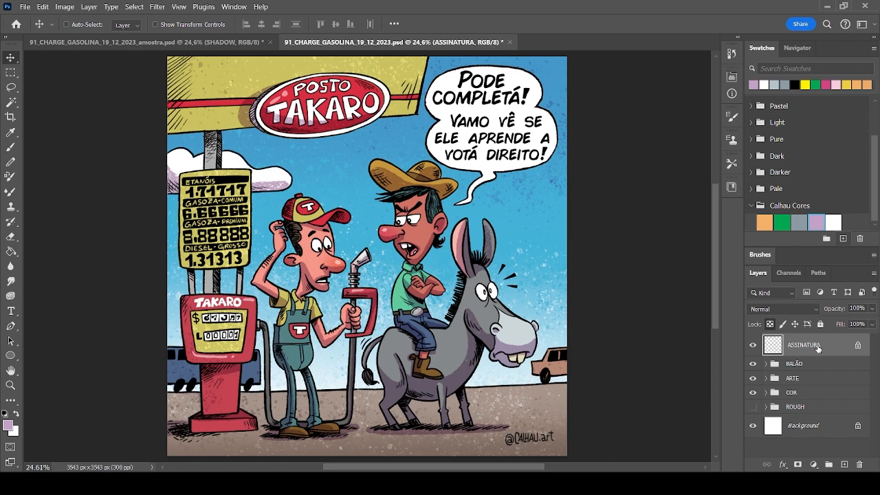
pyautogui.click(772, 368)
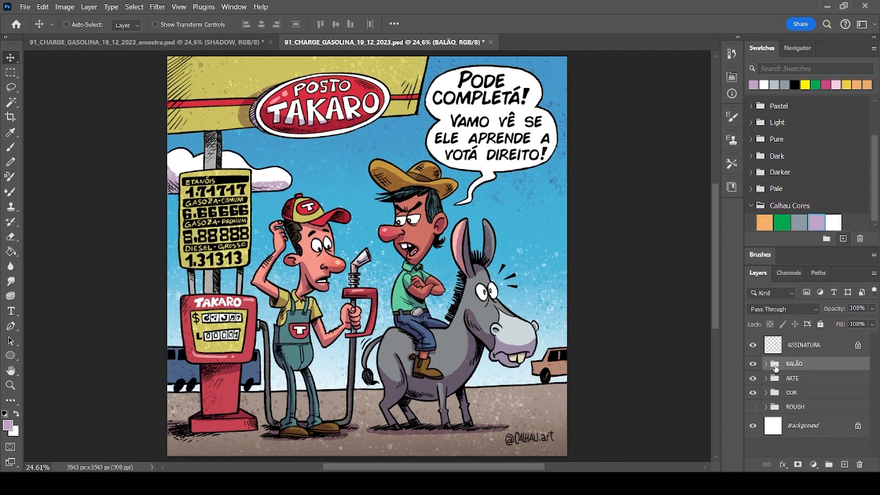